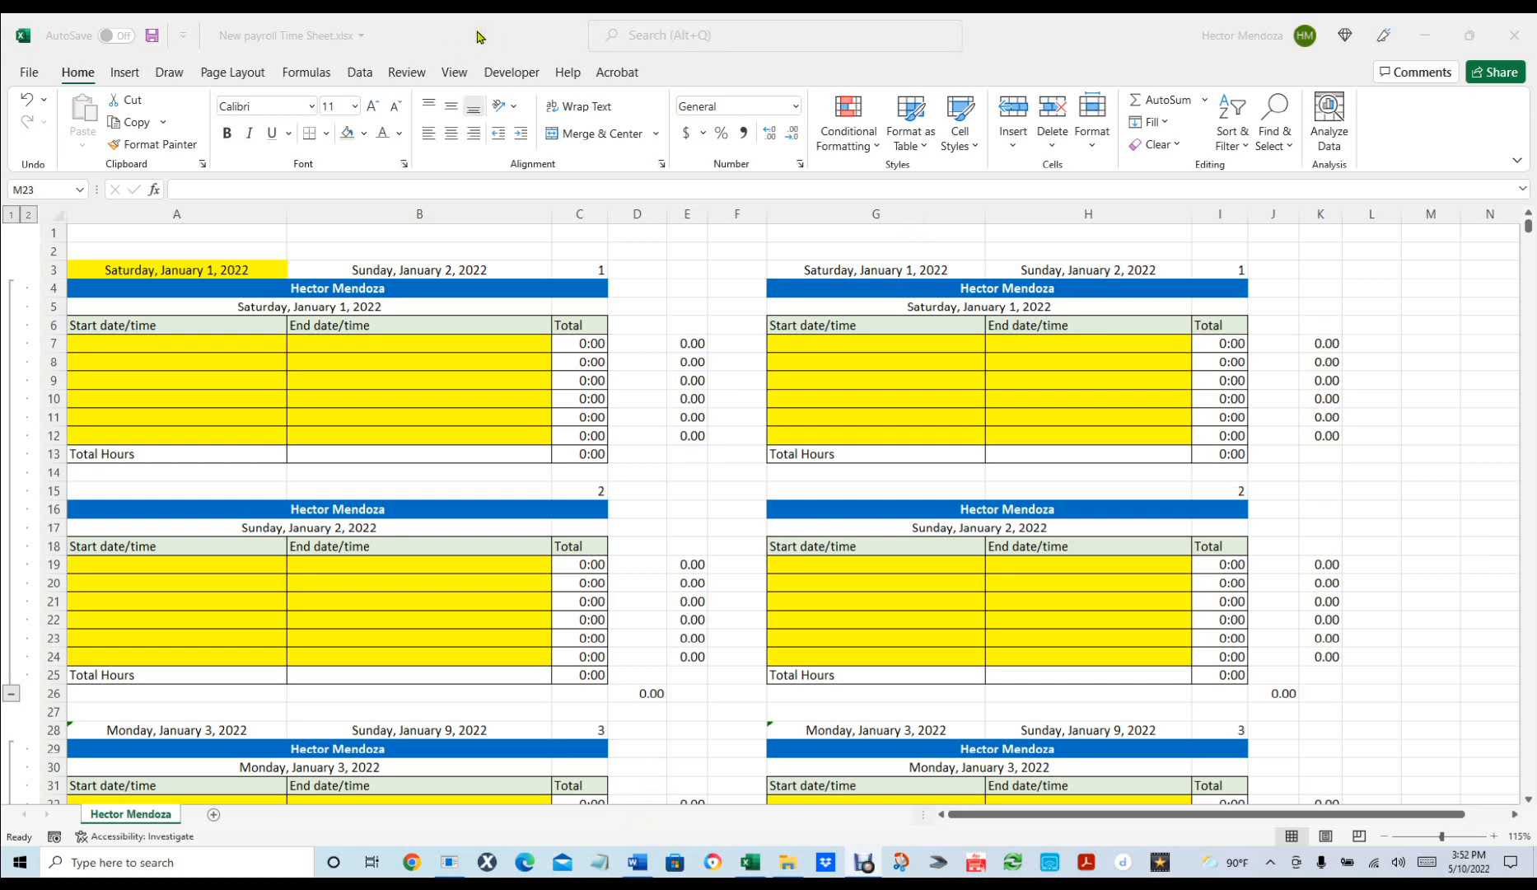
Drag the payroll time sheet window off the right edge to reveal the desktop macro manager.
drag(478, 16, 1536, 17)
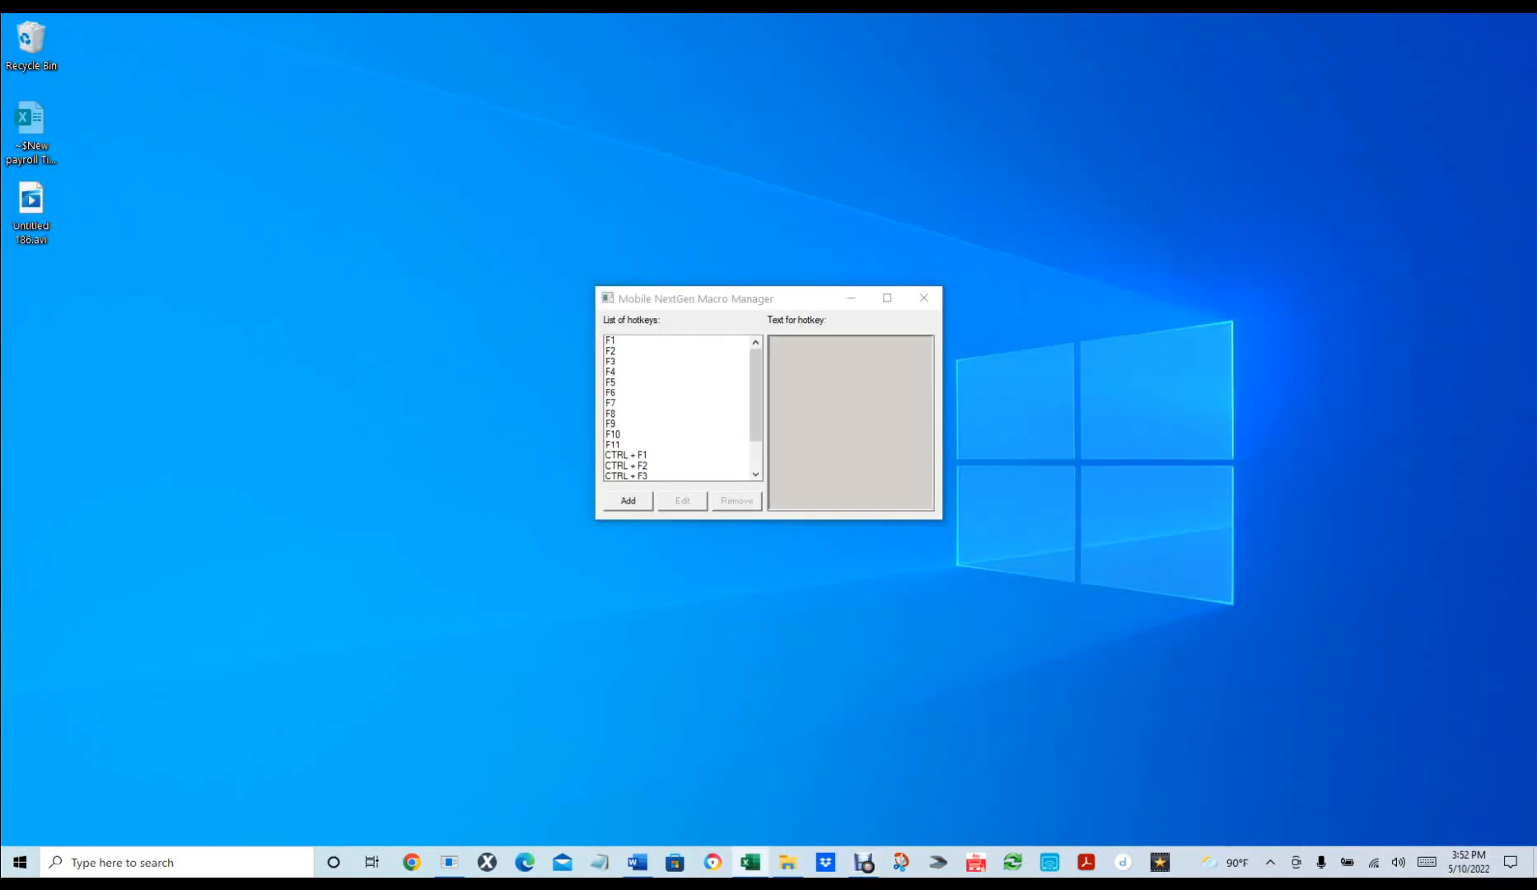
drag(1536, 675, 734, 13)
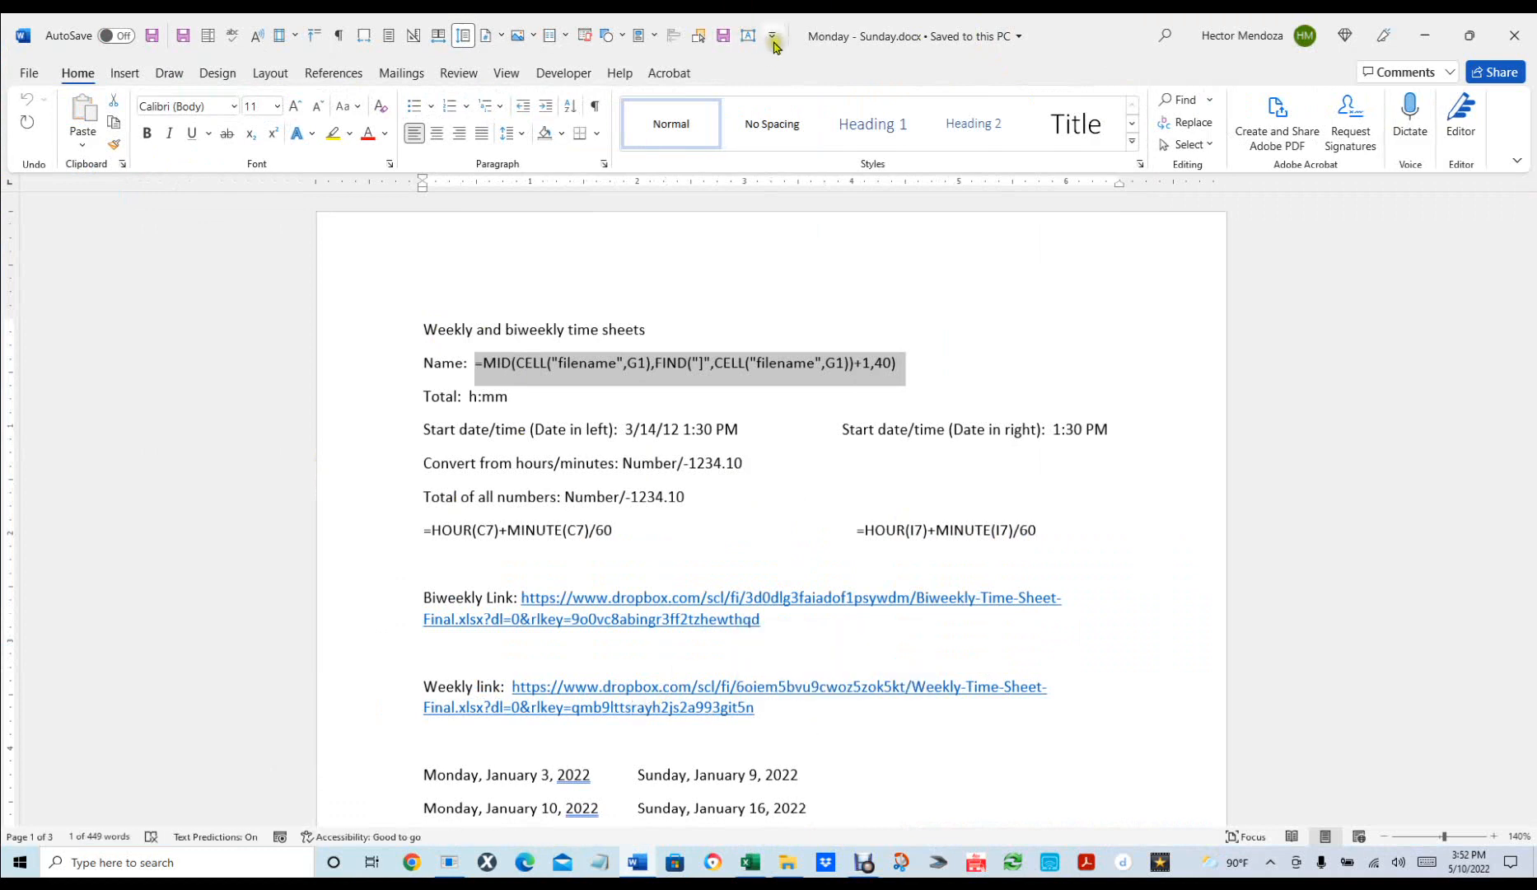
drag(1064, 35, 0, 259)
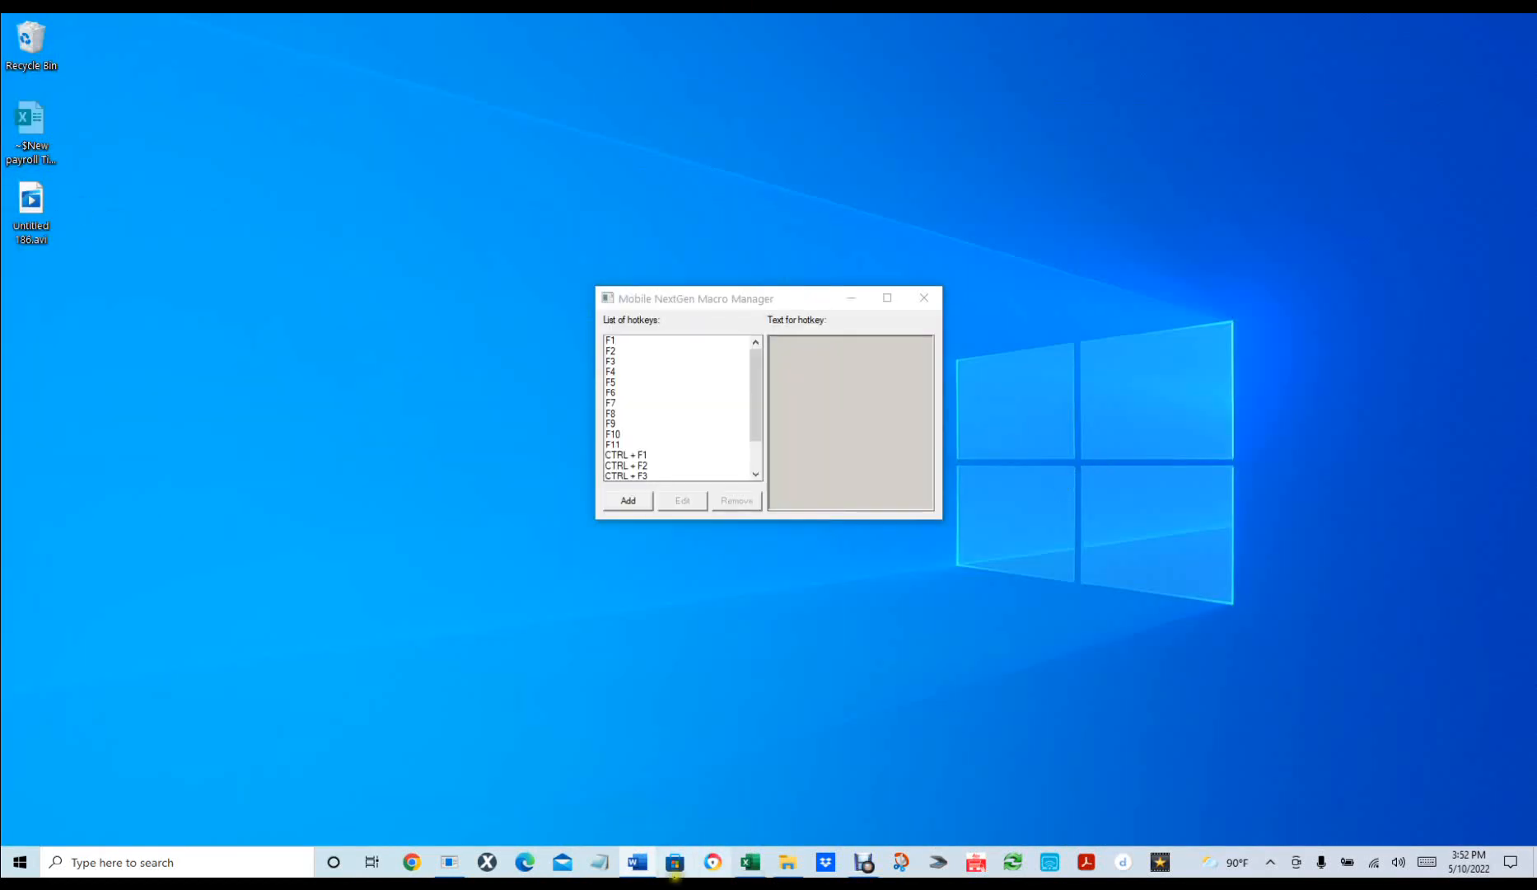
Maximize the new blank workbook Book3 so it fills the screen.
mouse_move(745, 865)
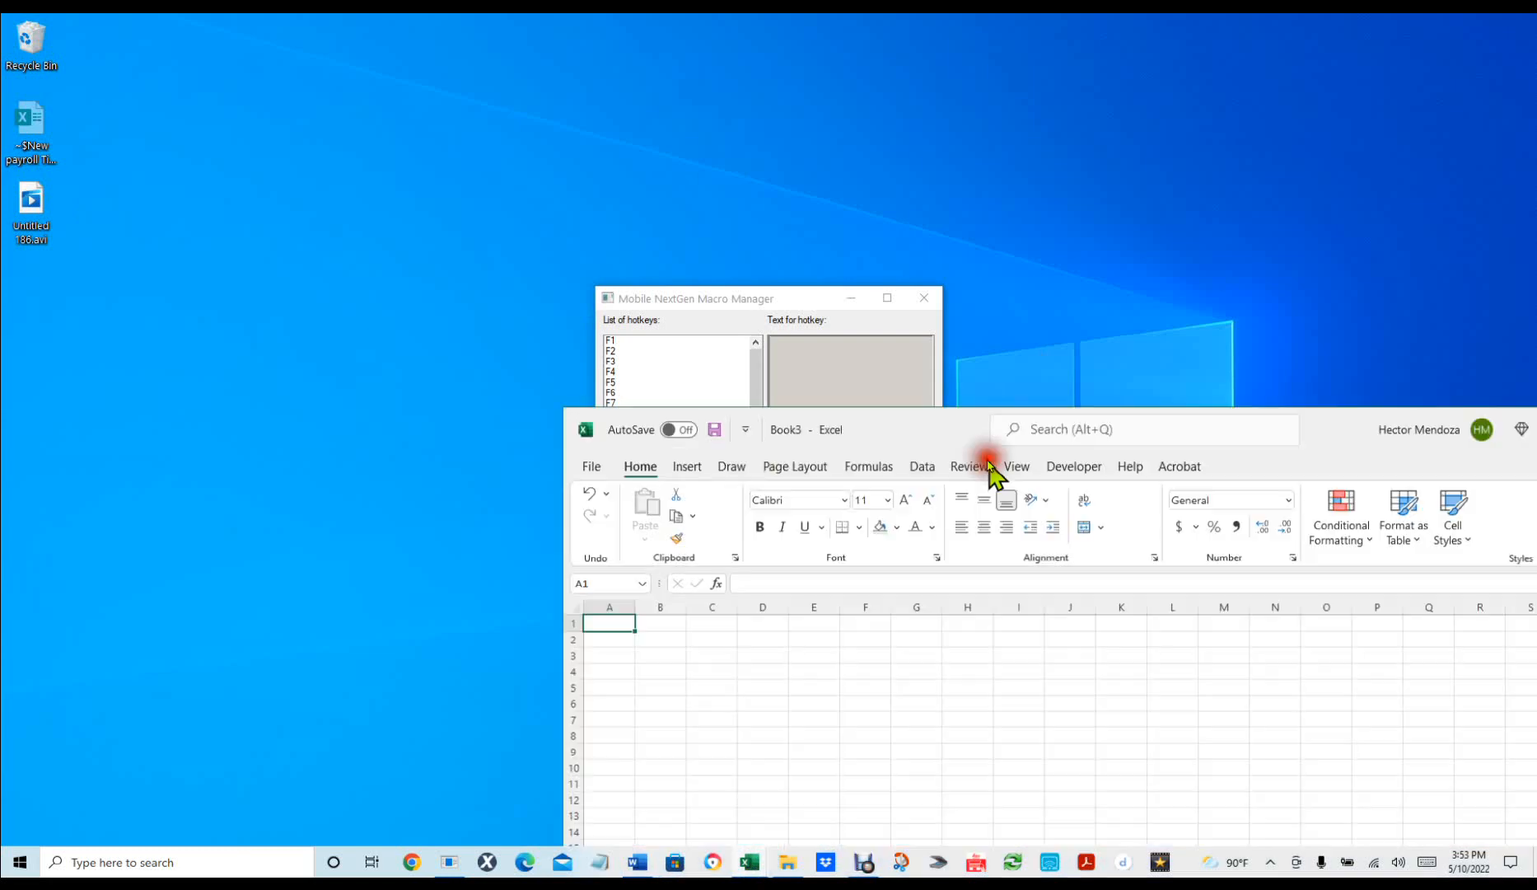
drag(984, 452, 933, 41)
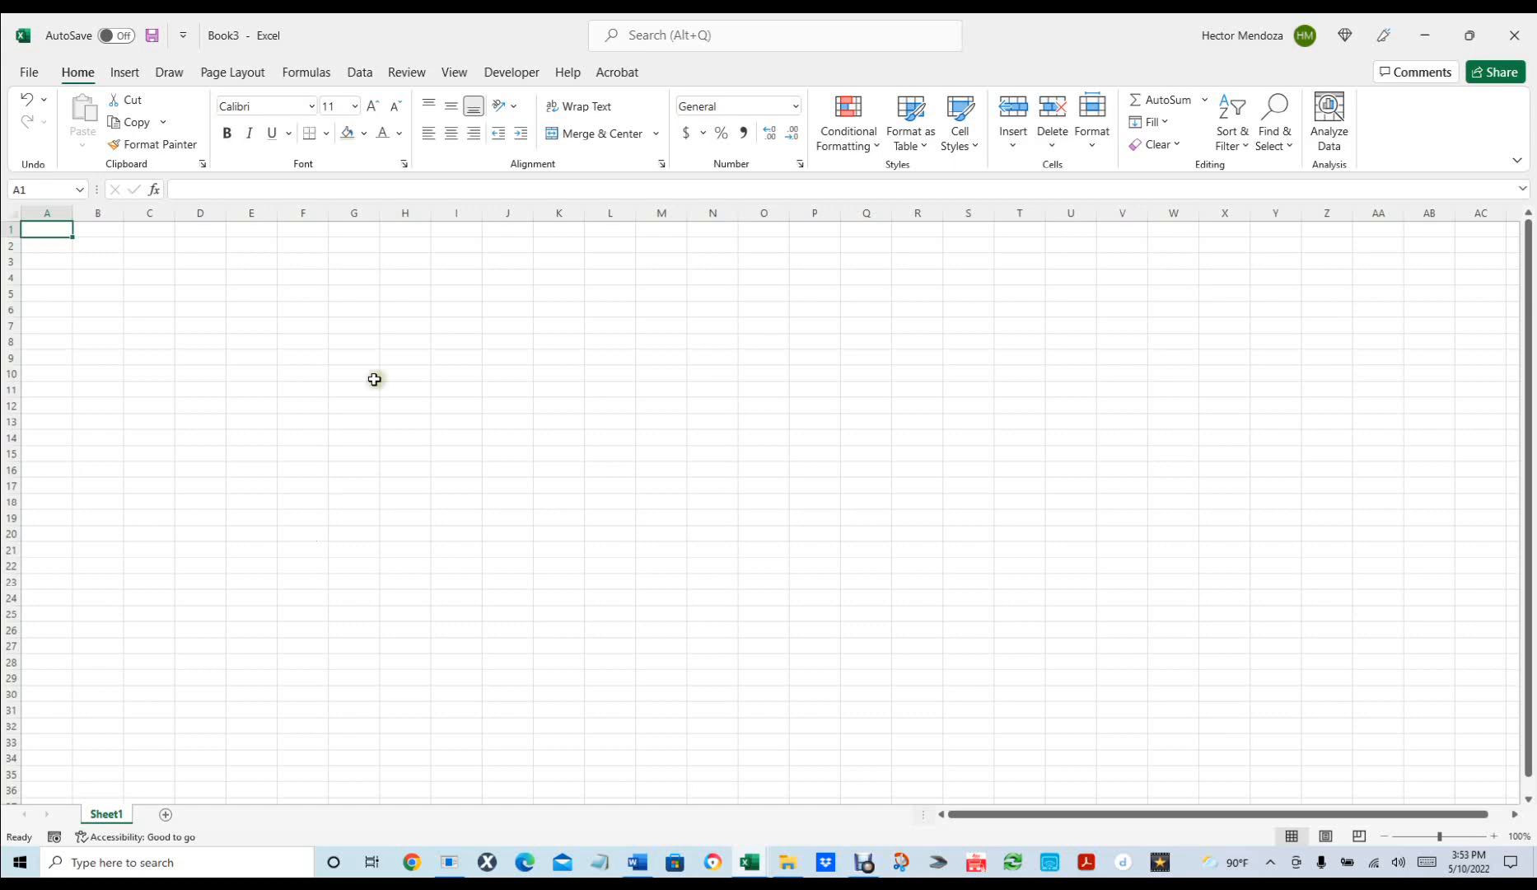
Enter the start date 1/1 in cell A3 so it shows 1-Jan.
click(42, 260)
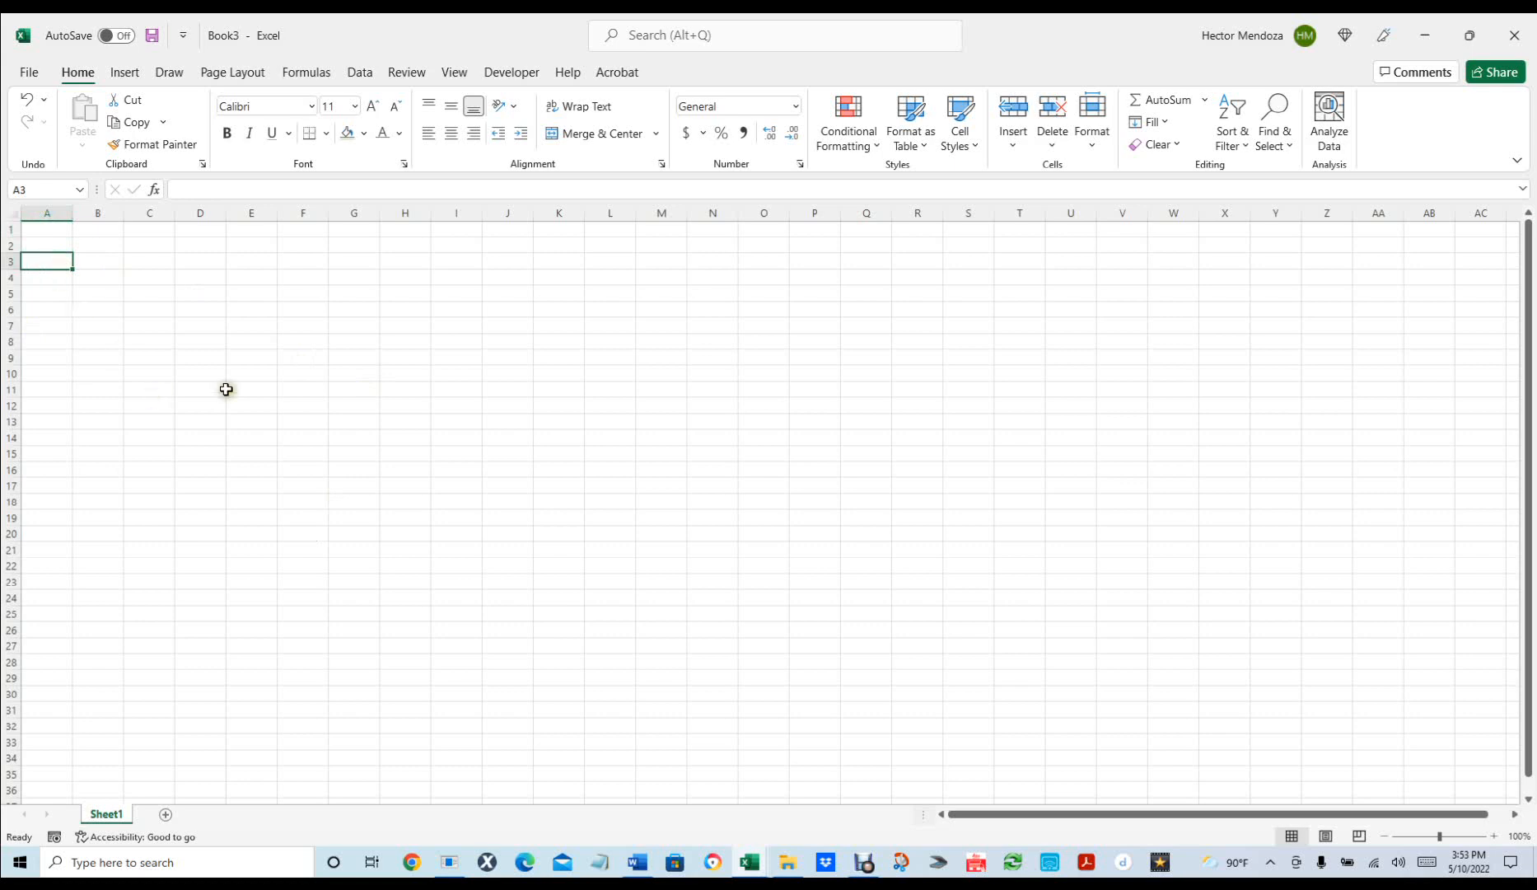
drag(305, 411, 309, 420)
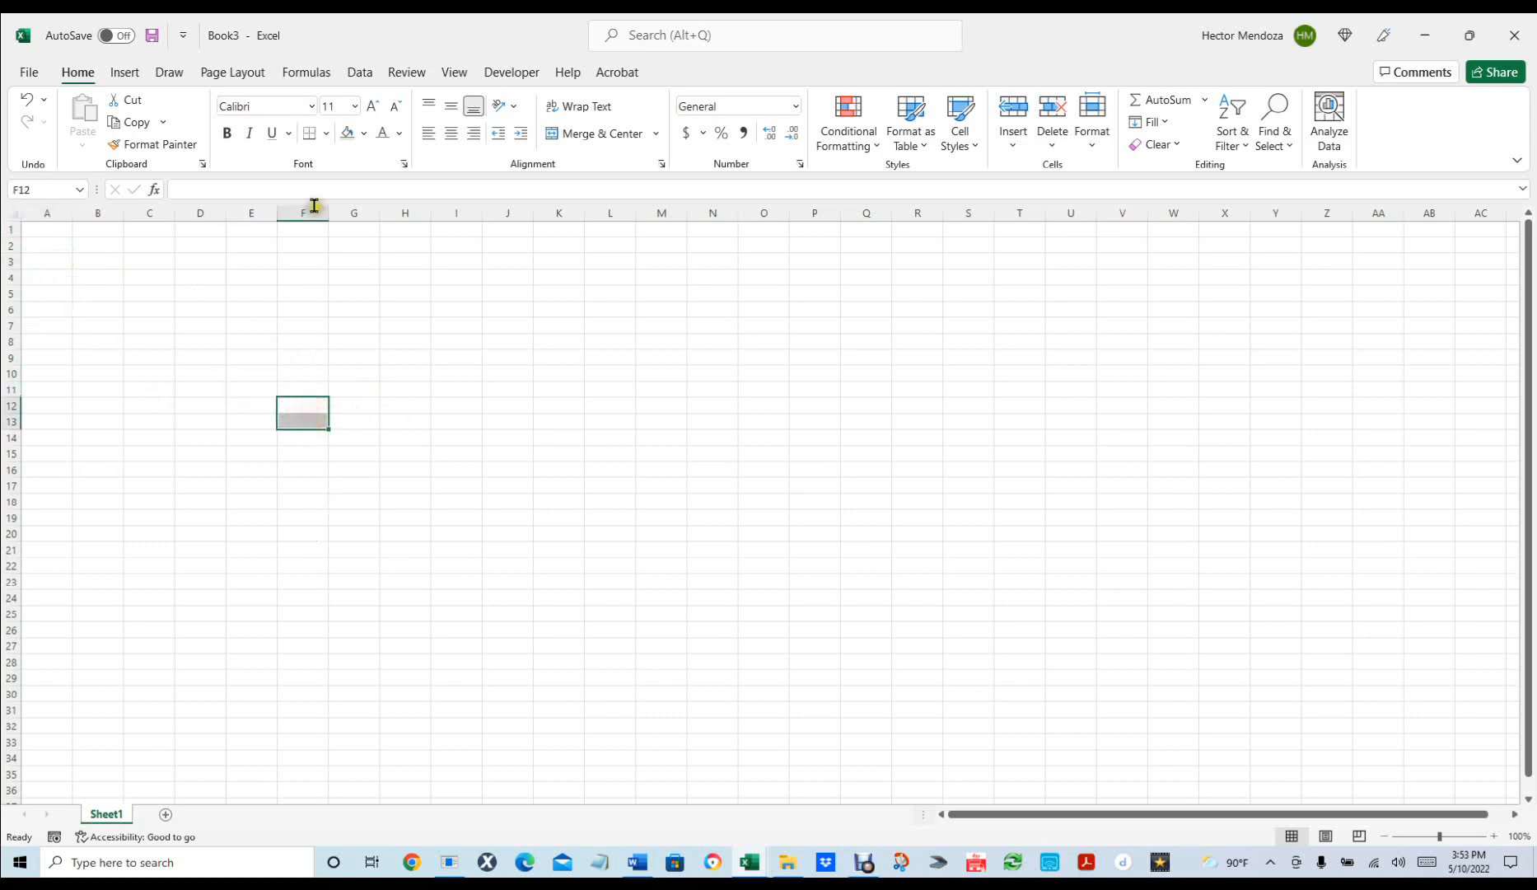
click(303, 405)
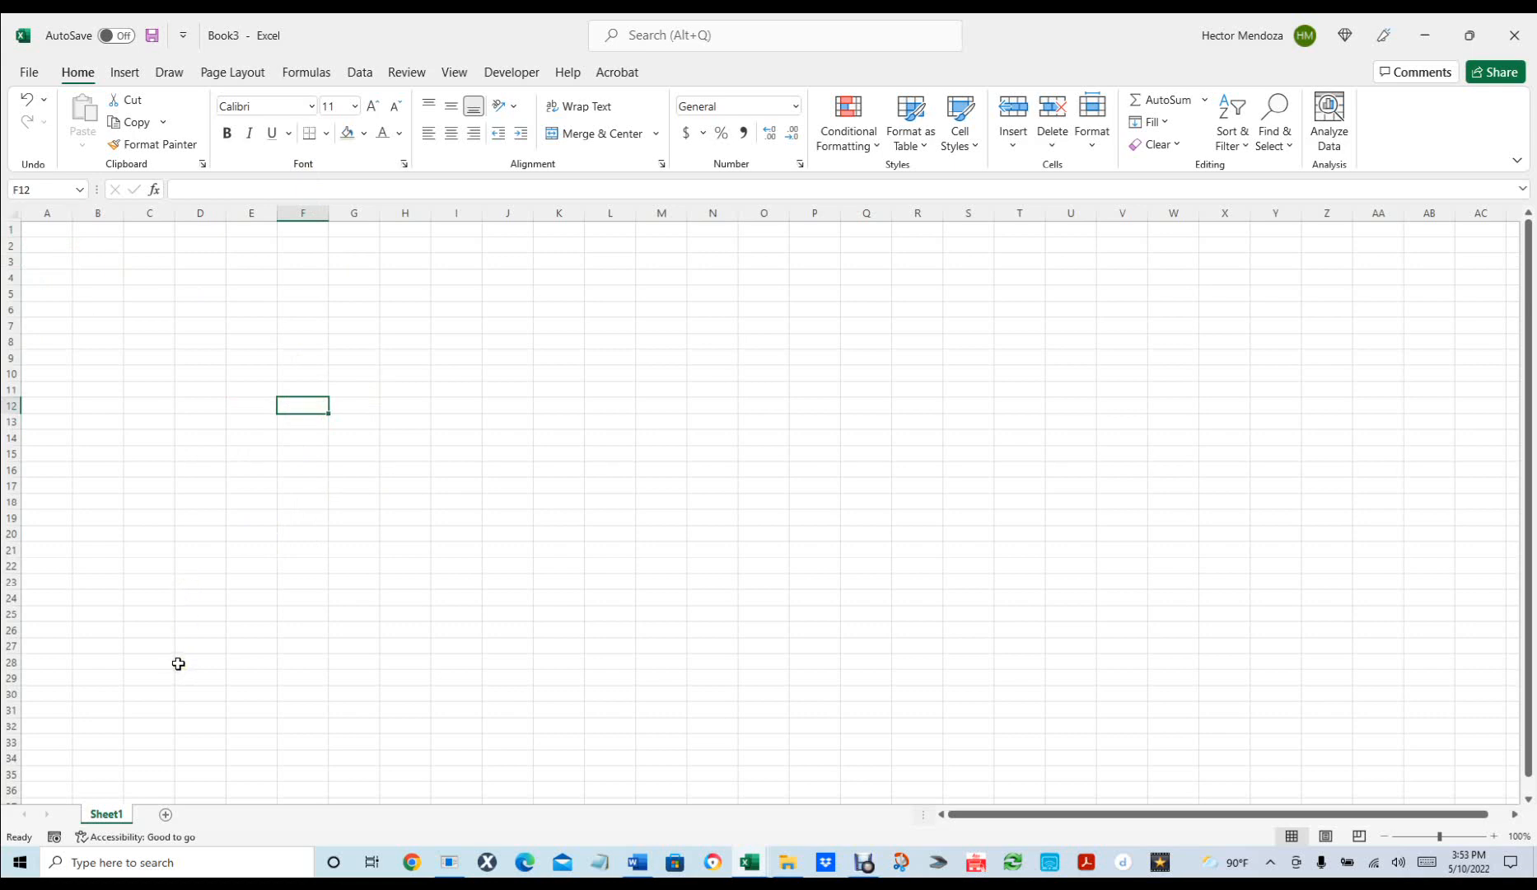
click(45, 261)
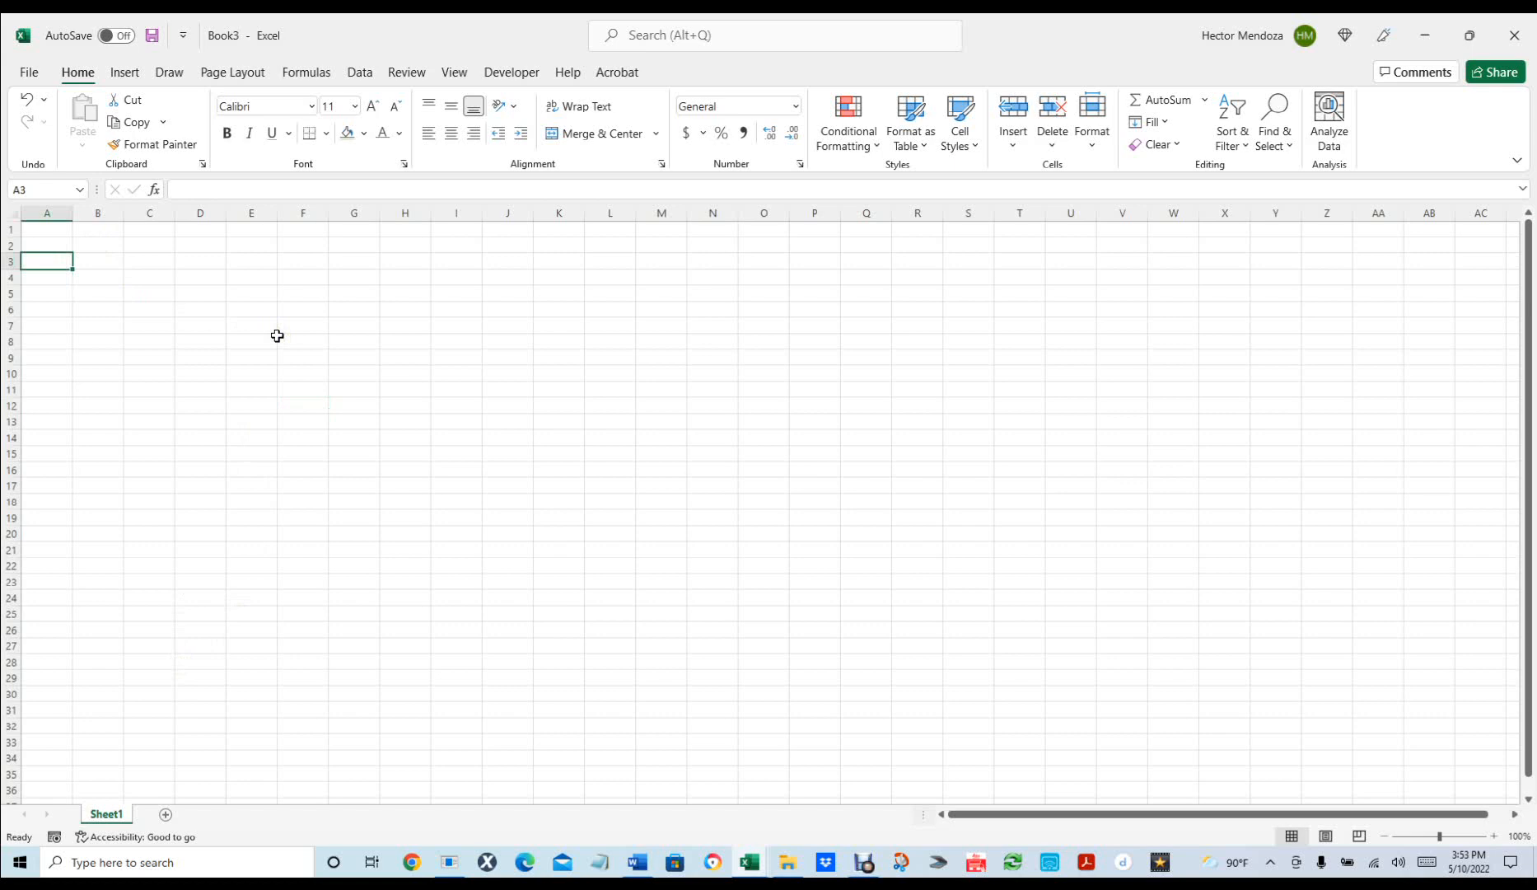
text(1/1)
key(Return)
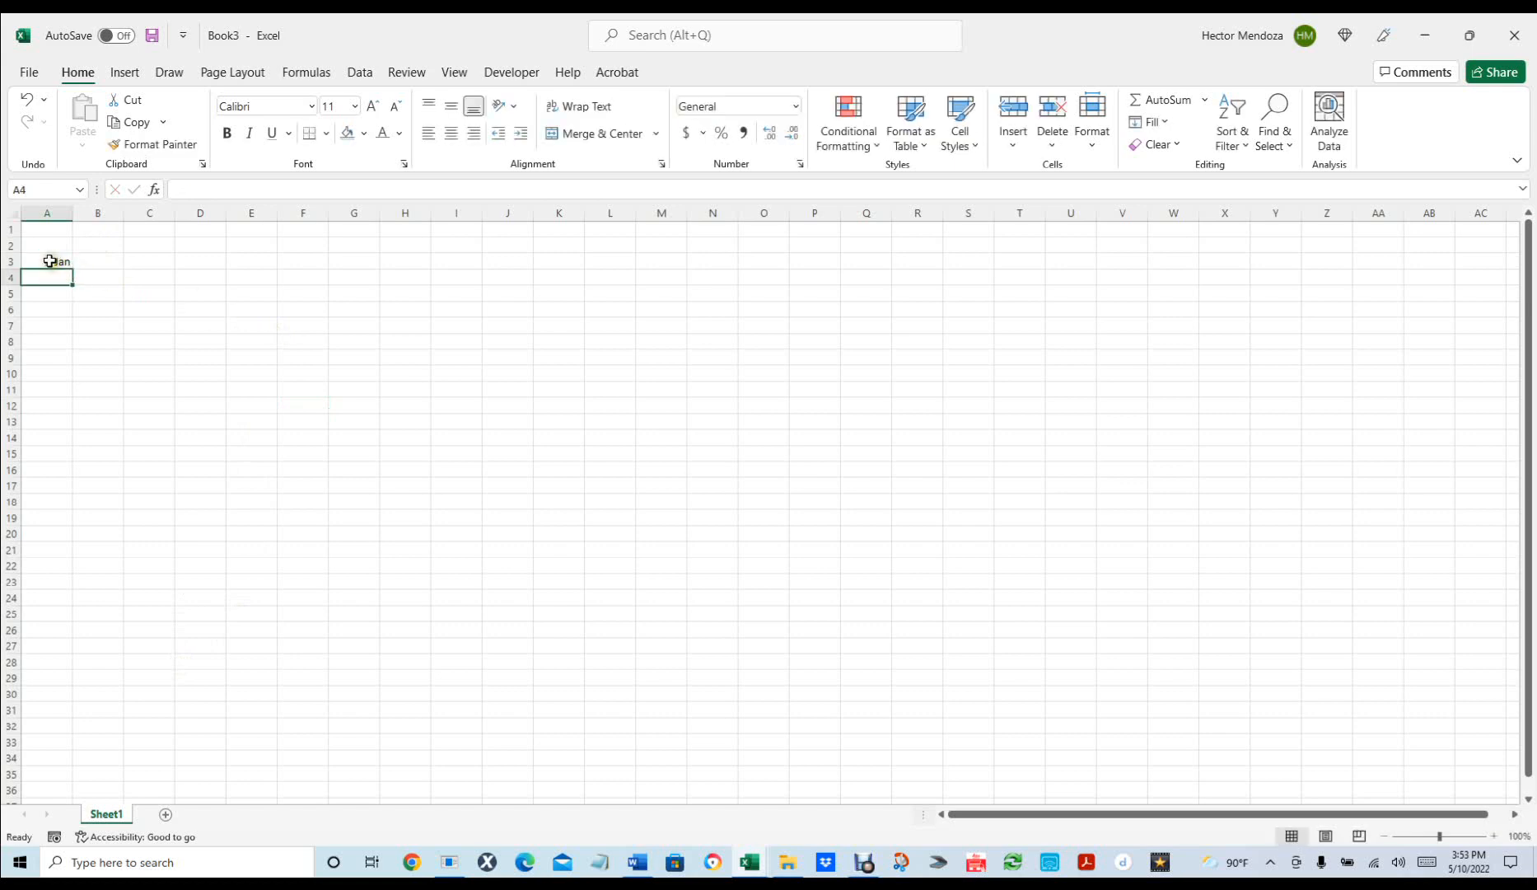
Enter =A3+1 in B3 to show 2-Jan, then open Format Cells for A3:B3.
click(96, 264)
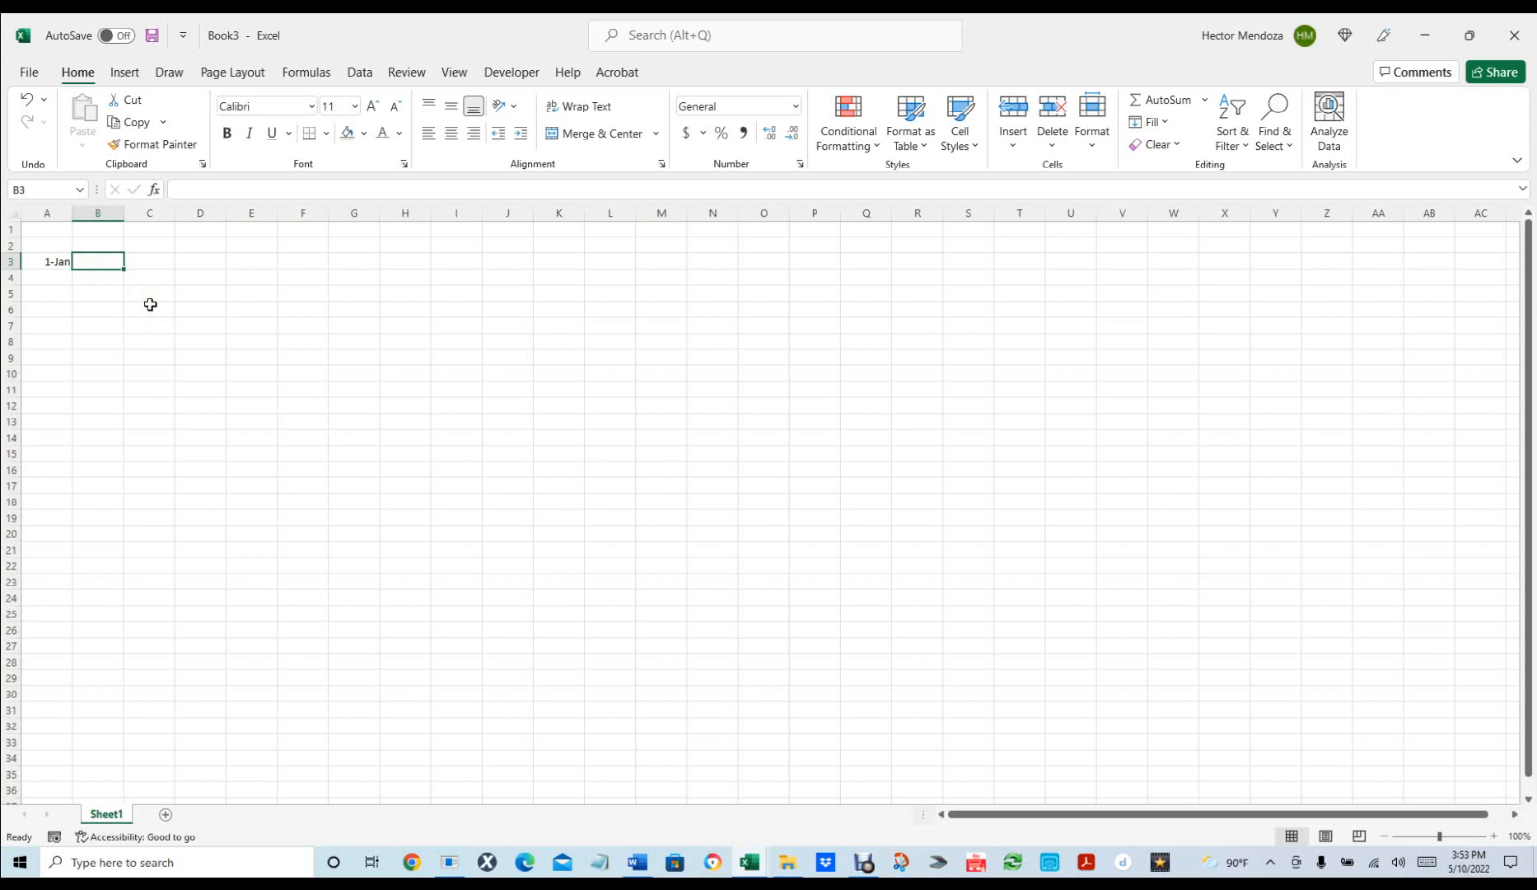
text(=)
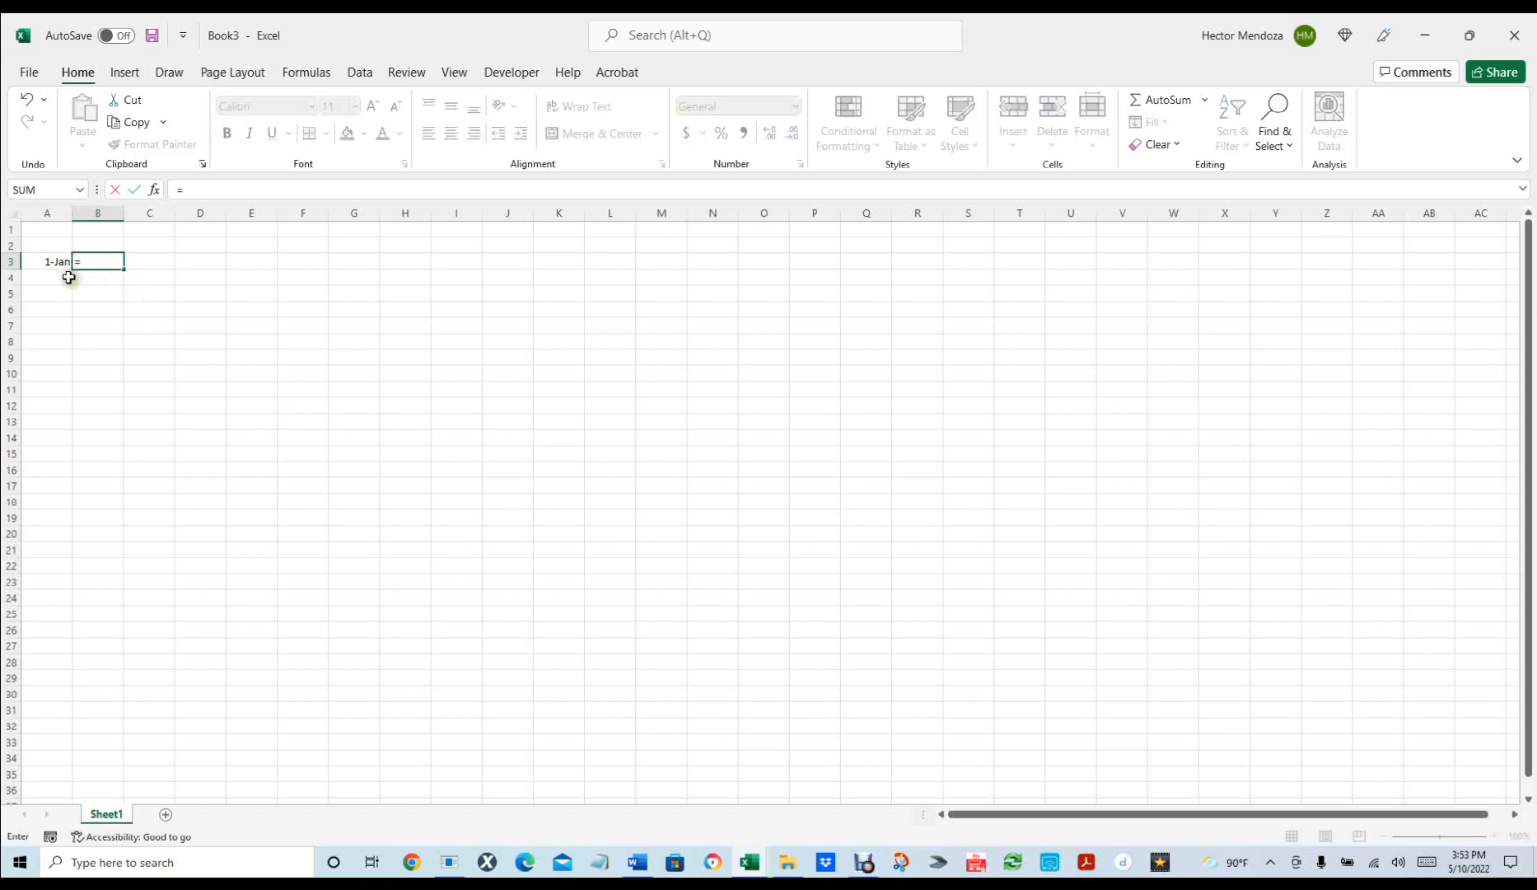
click(43, 262)
text(+1)
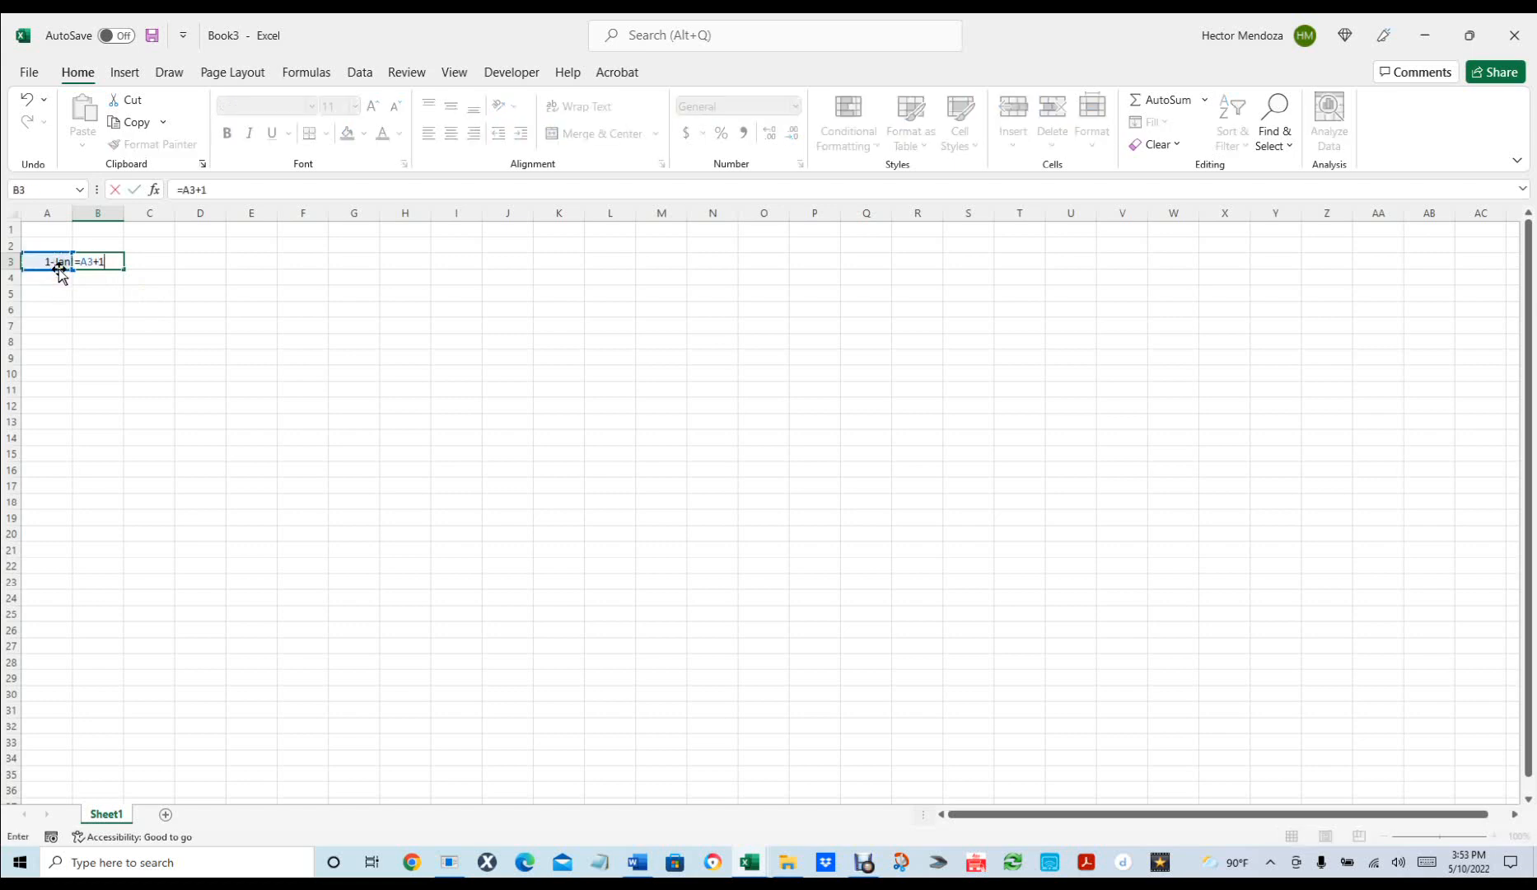
key(Return)
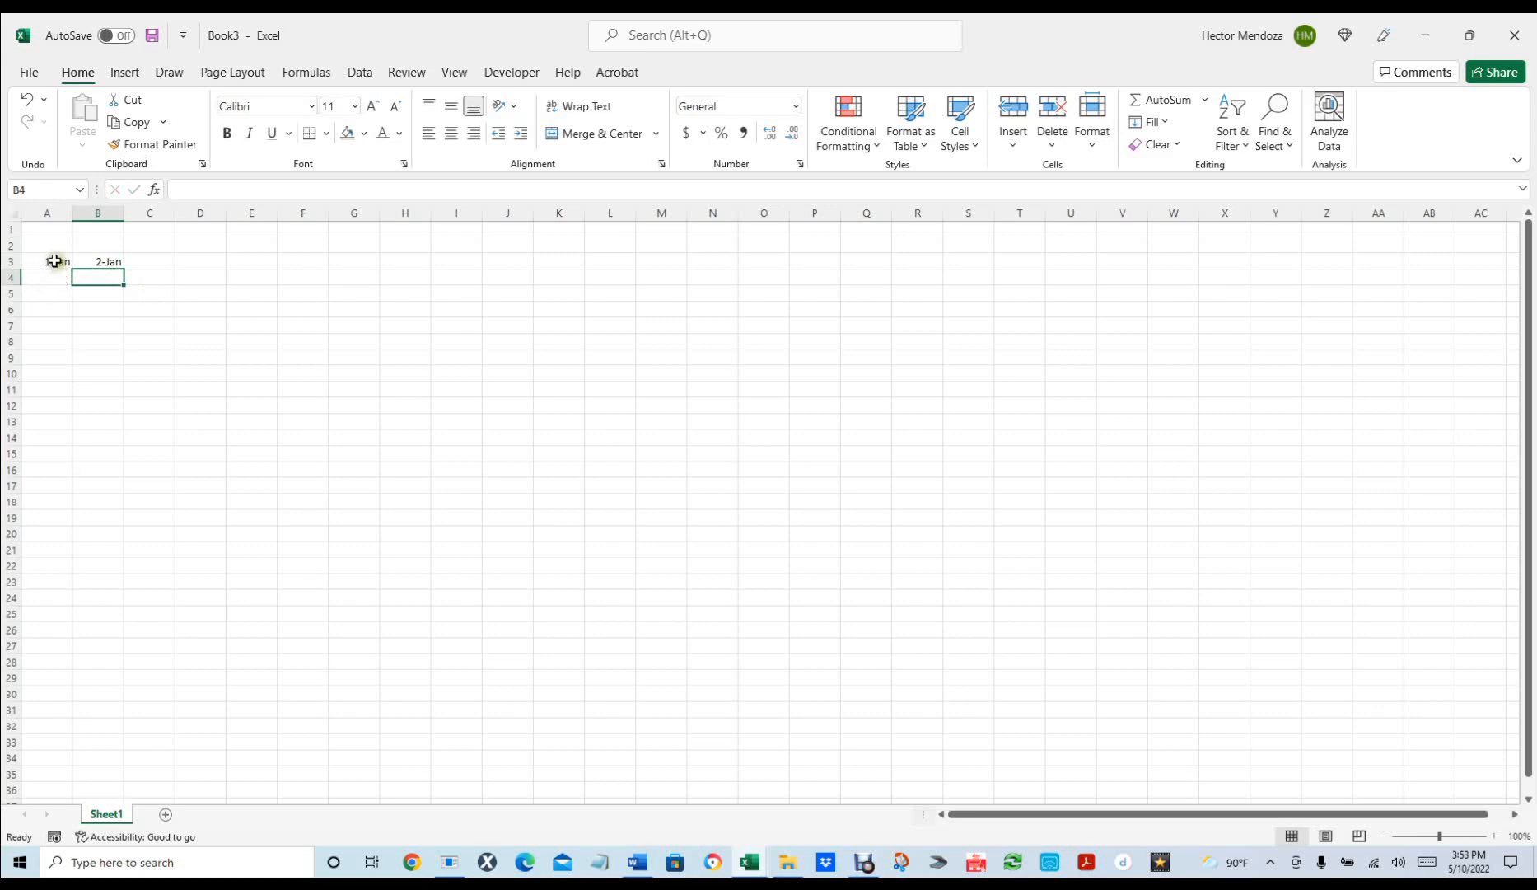
click(51, 260)
shift+click(104, 259)
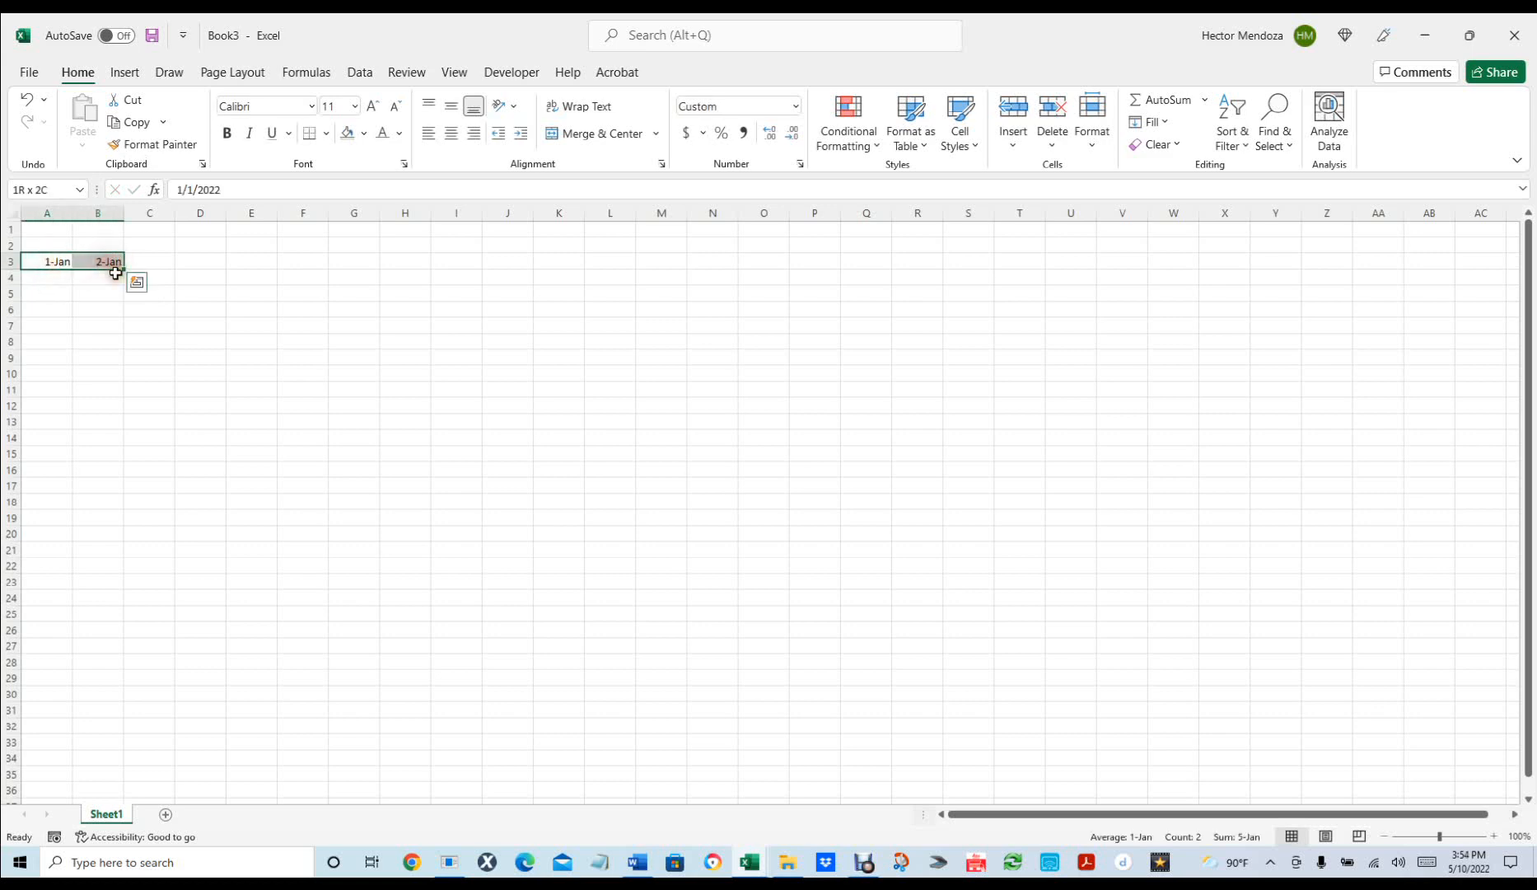
key(ctrl+1)
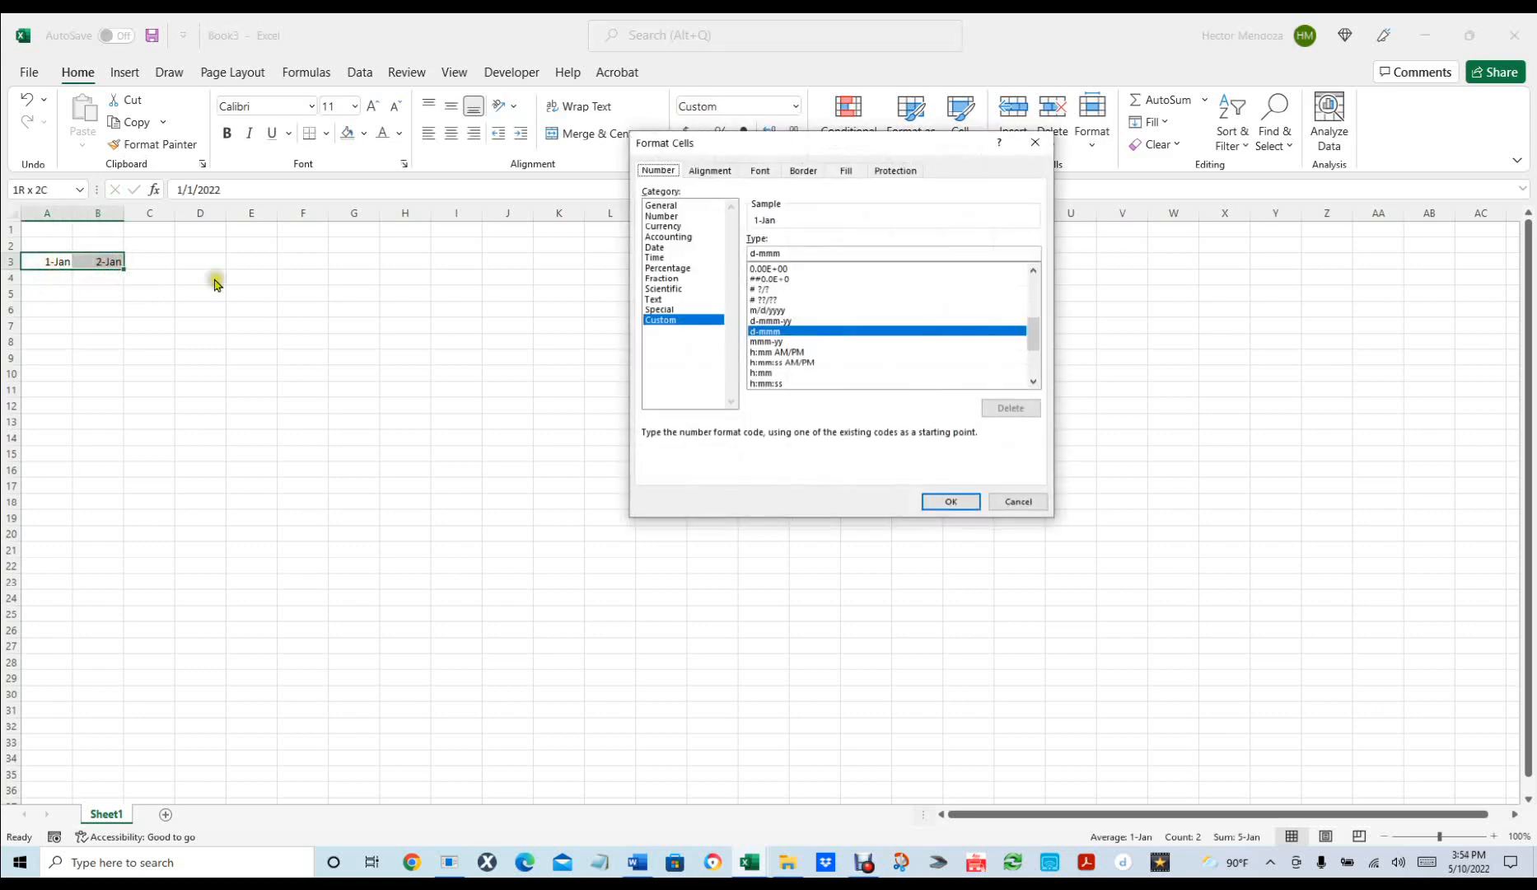
Apply the long Date format (Wednesday, March 14, 2012 style) to A3 and B3.
click(669, 247)
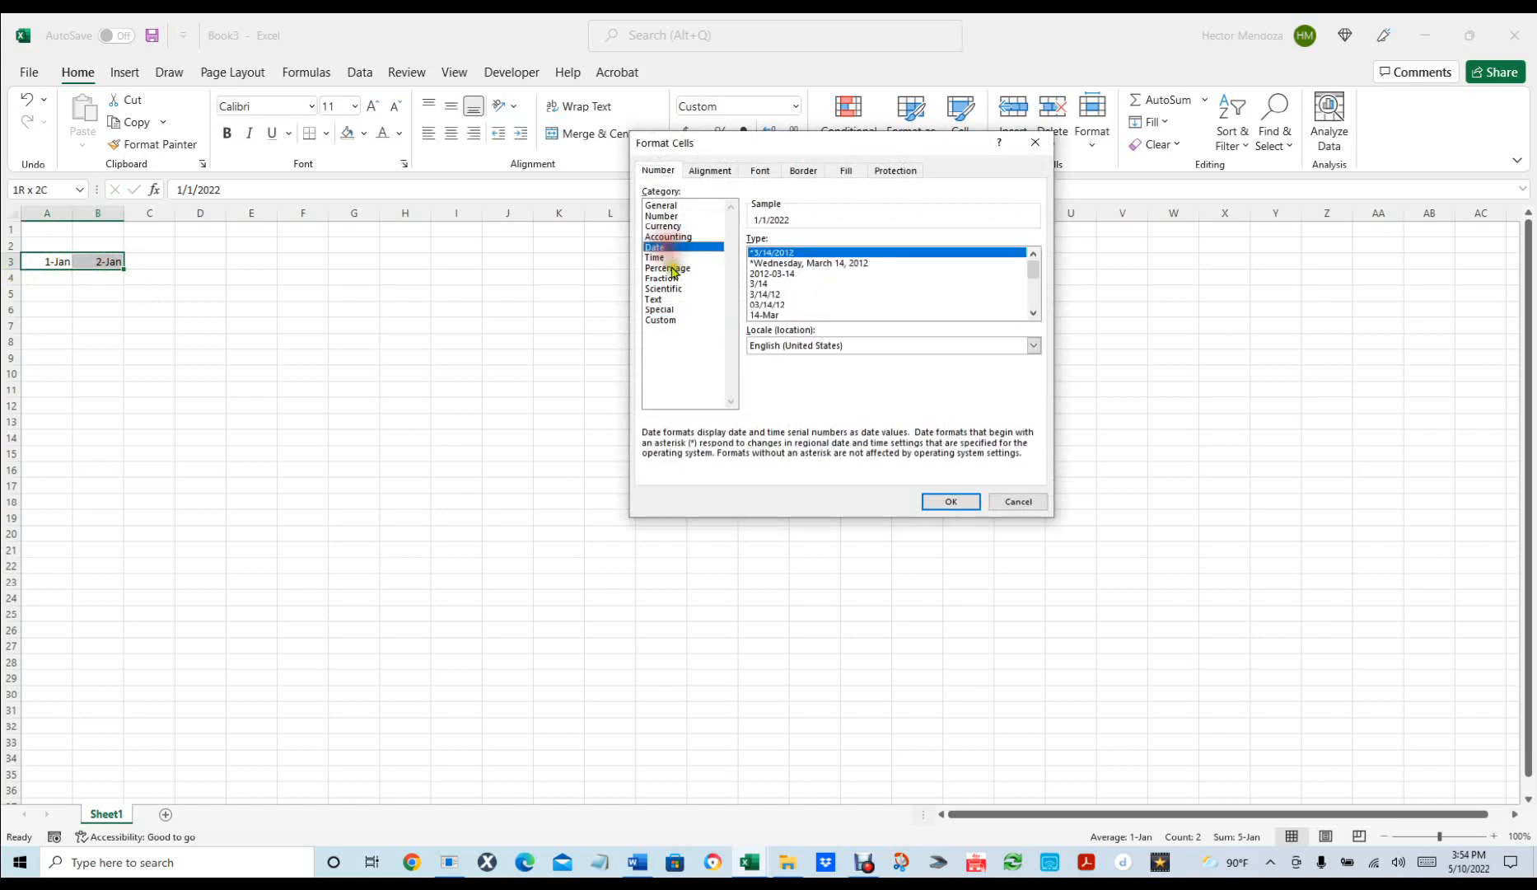
click(842, 263)
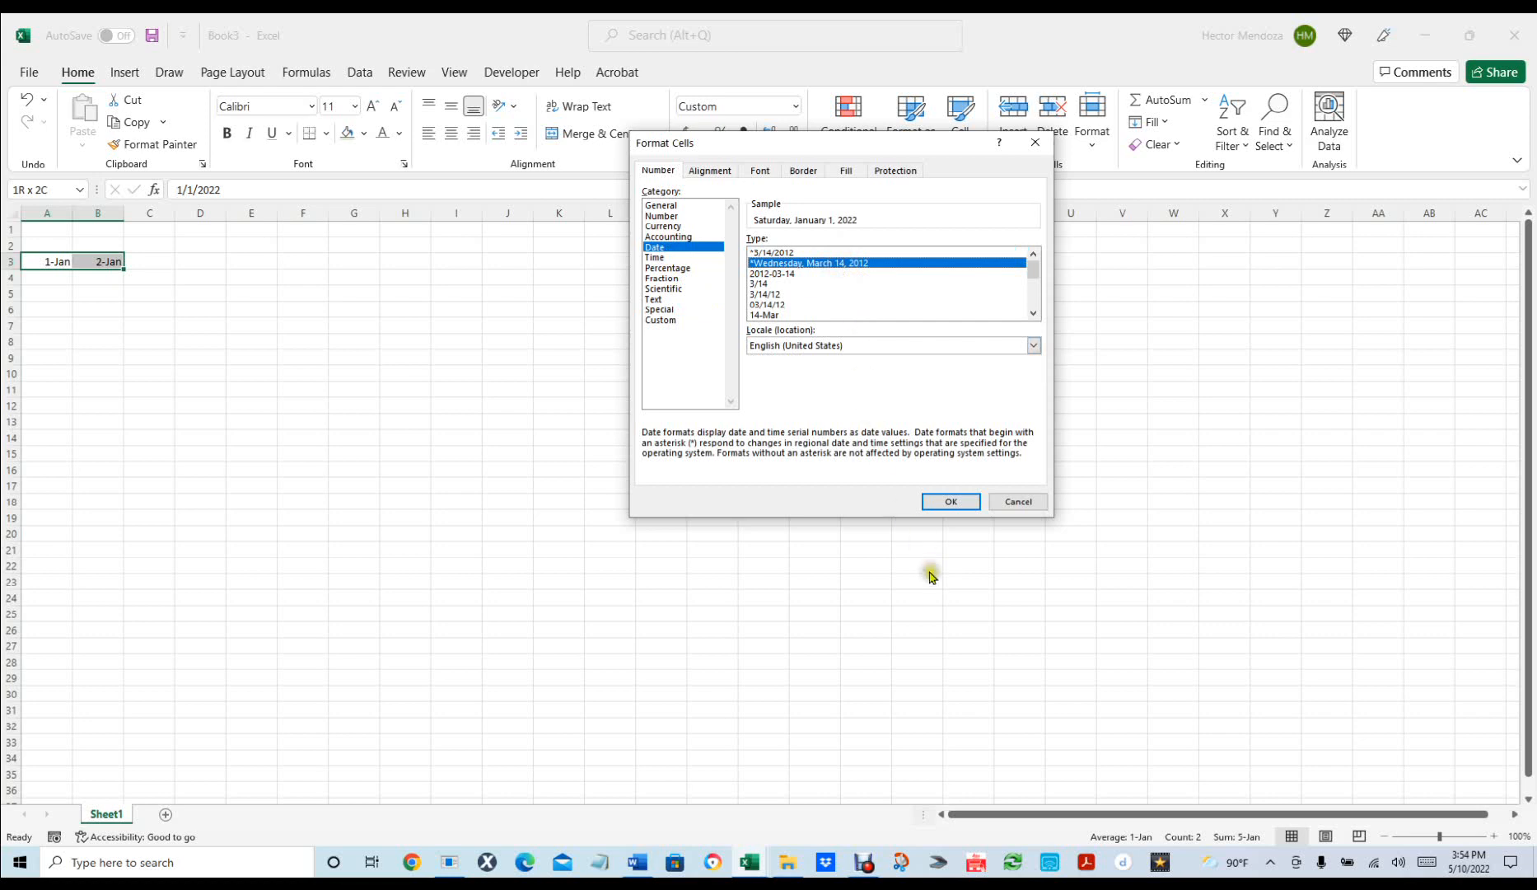
click(956, 502)
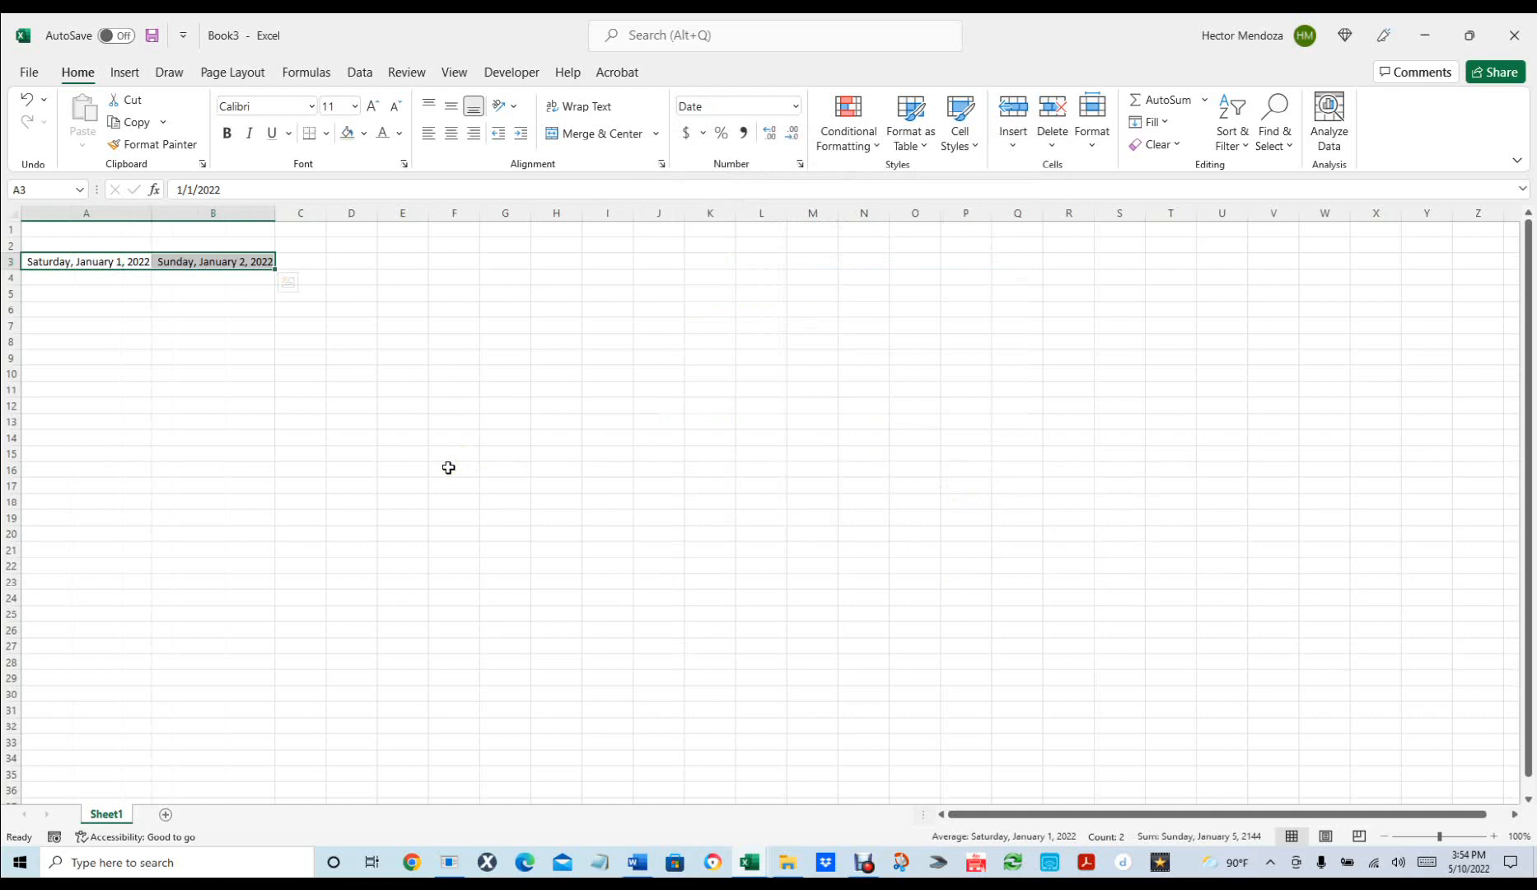
Enter the day number 1 in C3 and centre it.
click(250, 354)
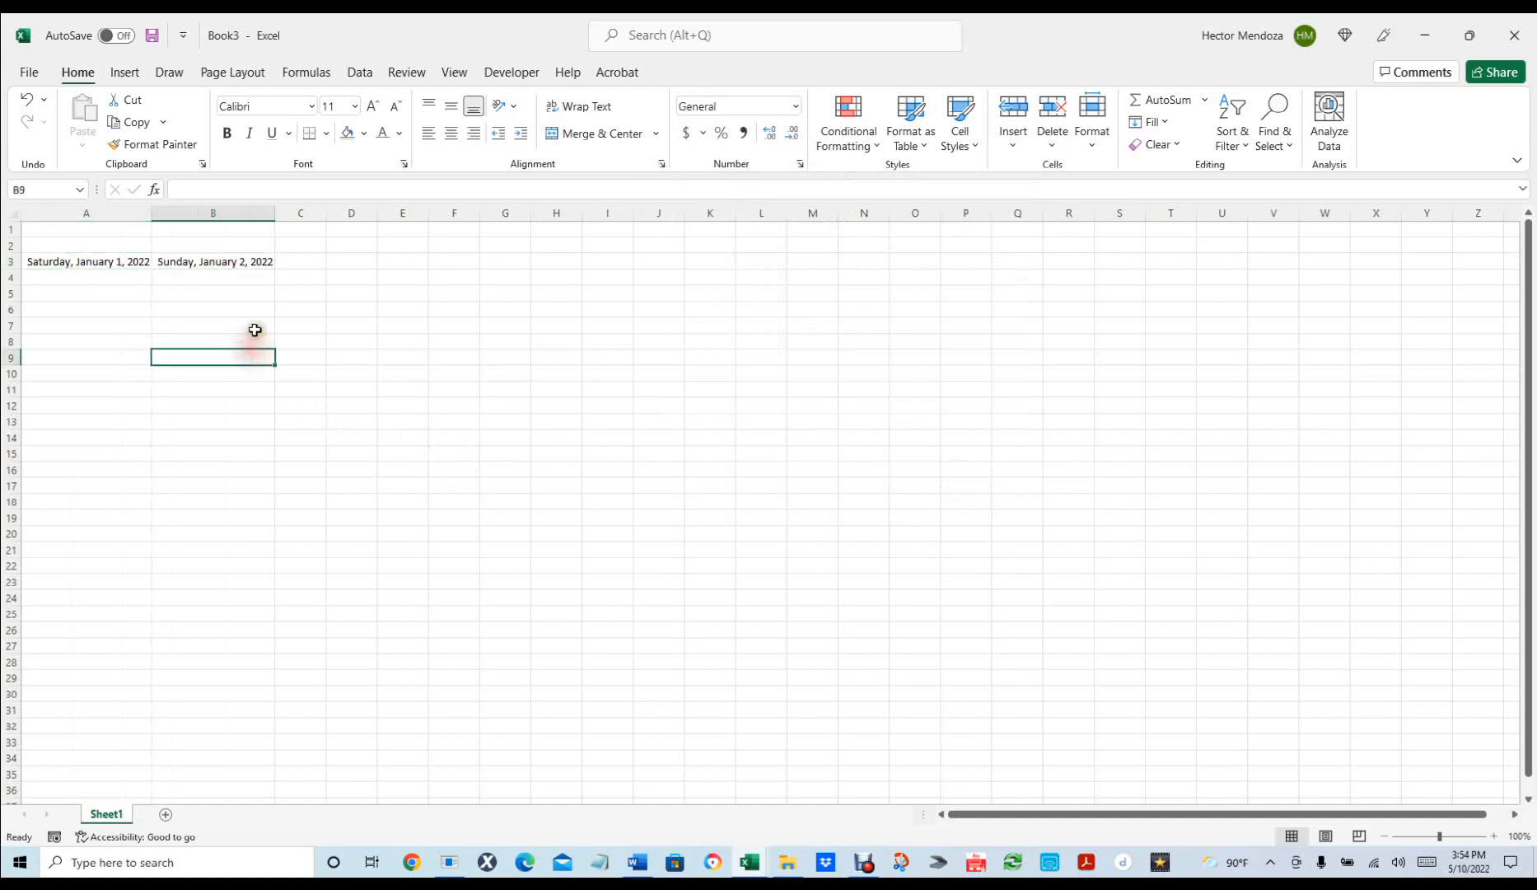
click(301, 260)
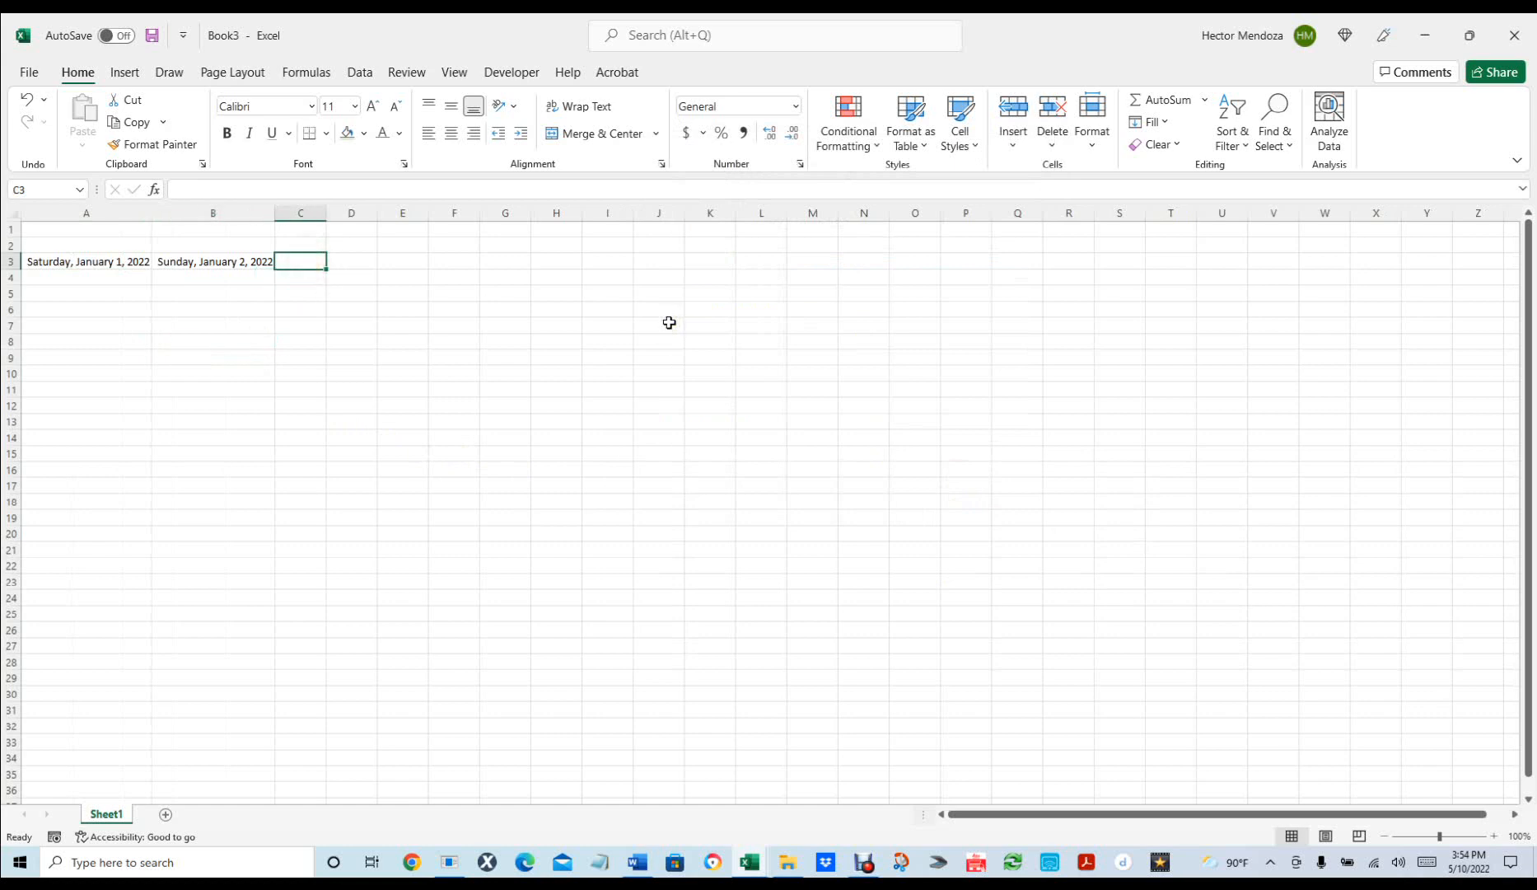
text(1)
key(Return)
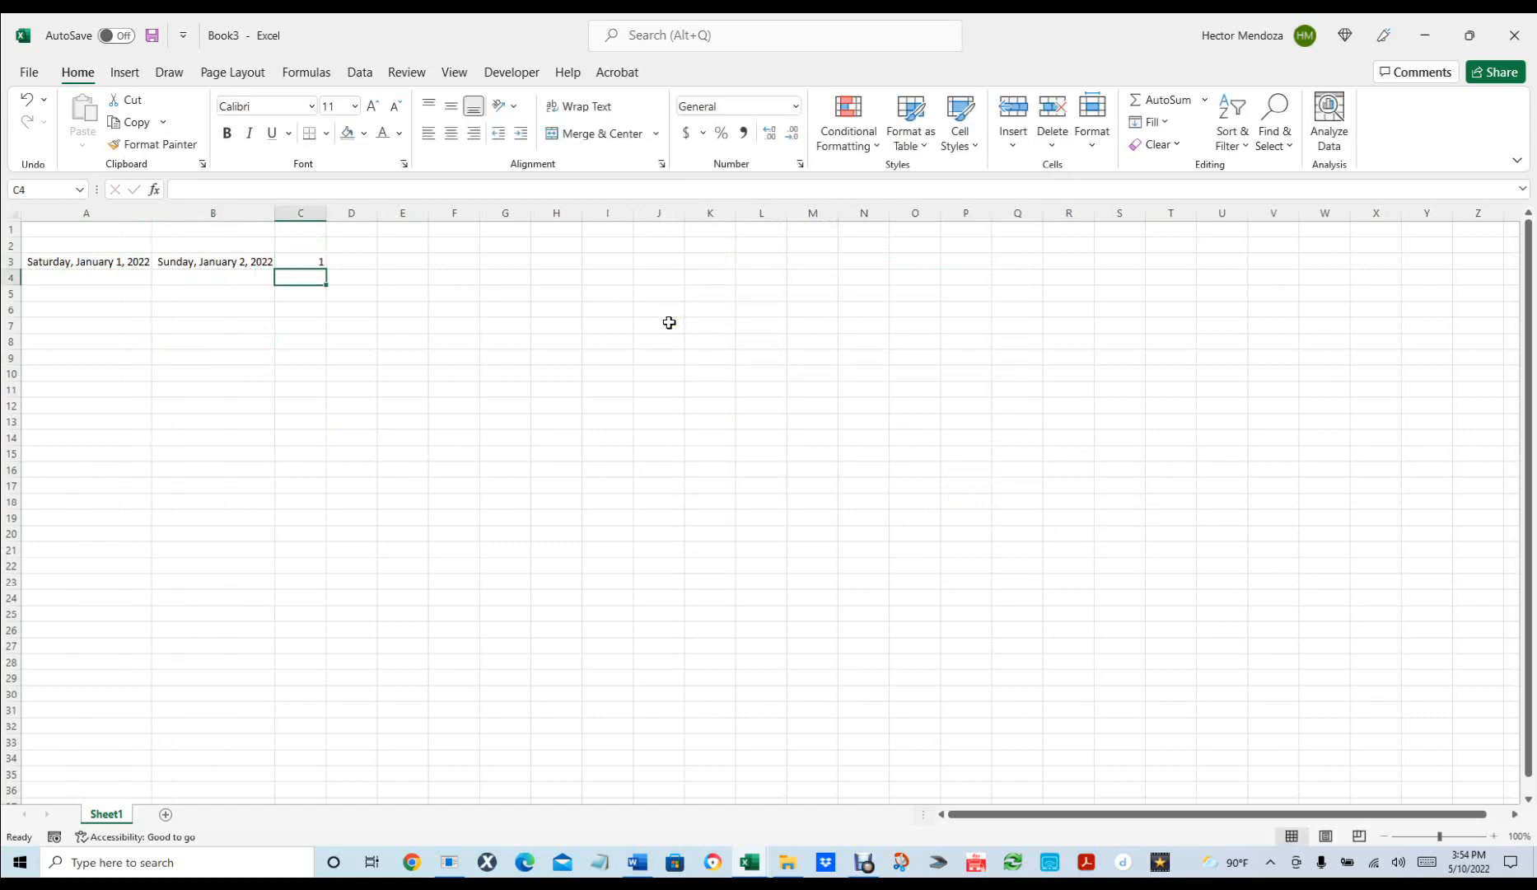
click(309, 258)
click(449, 134)
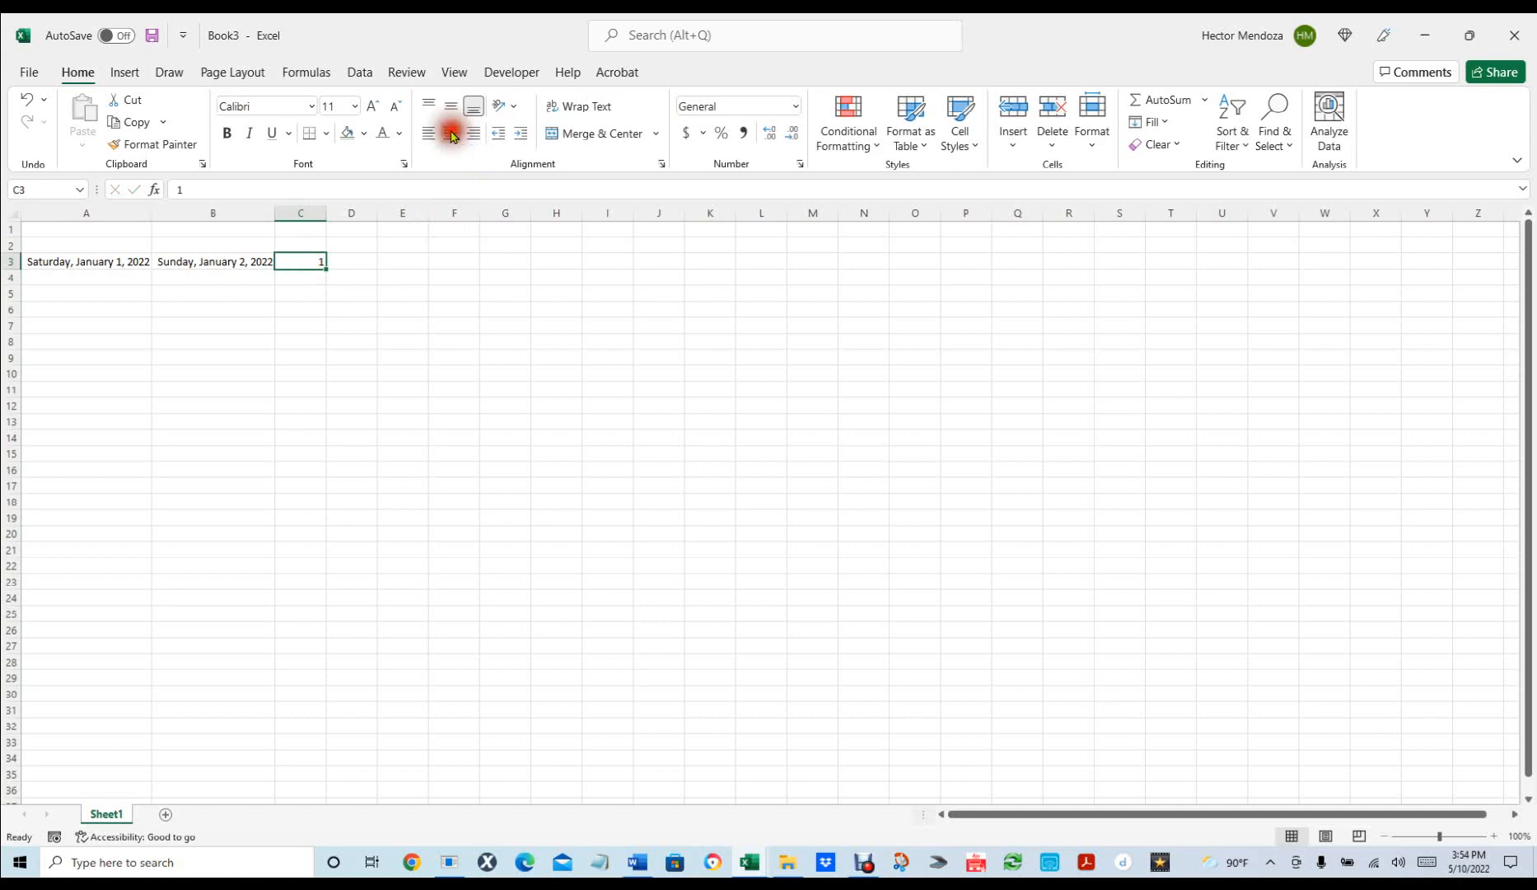
Give cell C3 an outline border through Format Cells.
click(310, 257)
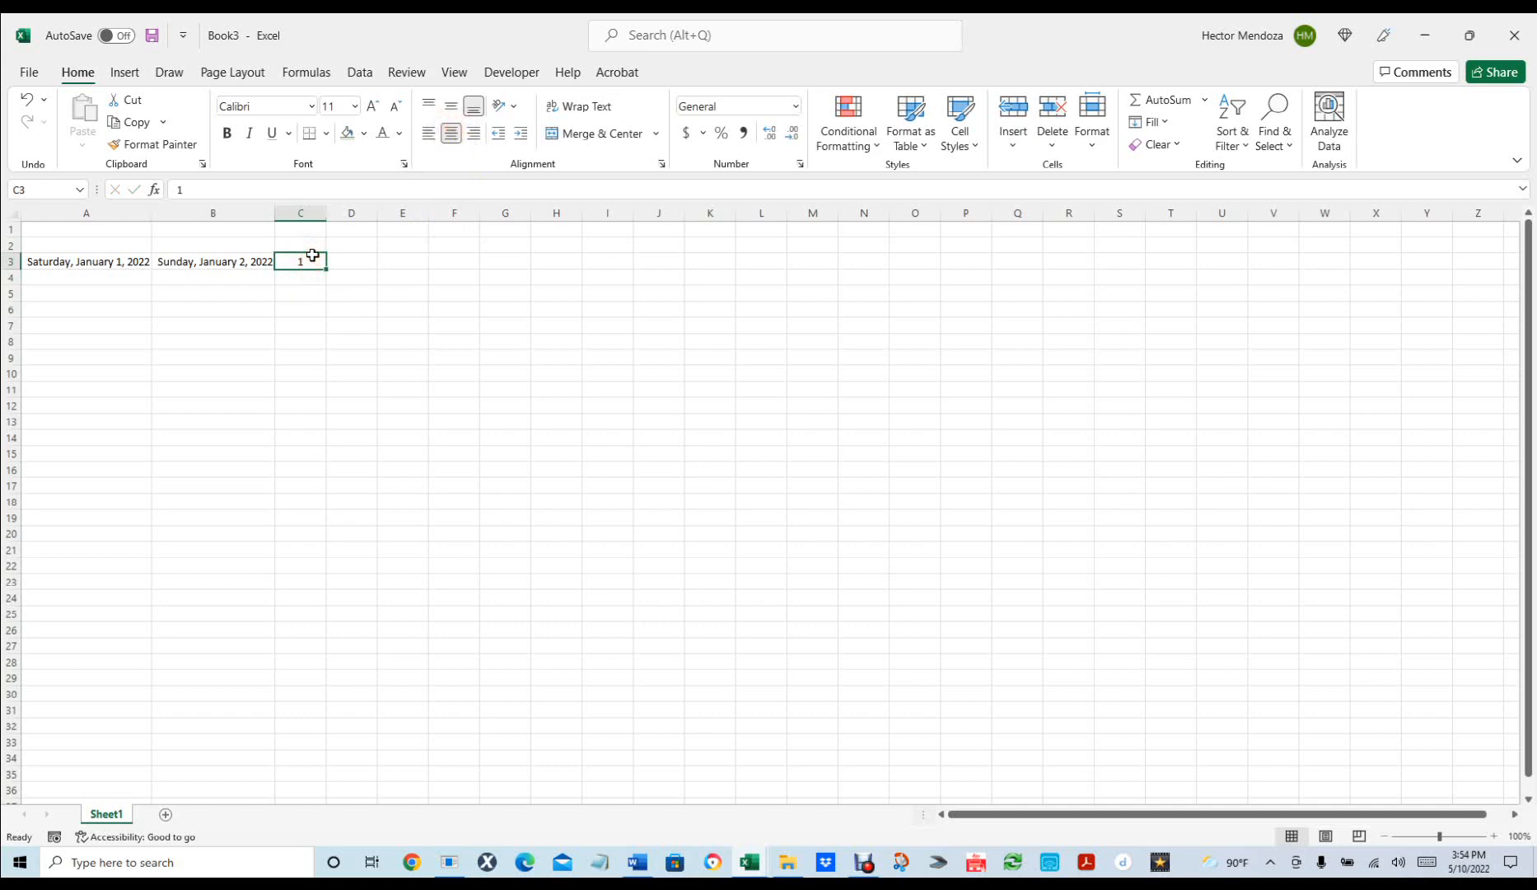
key(ctrl+1)
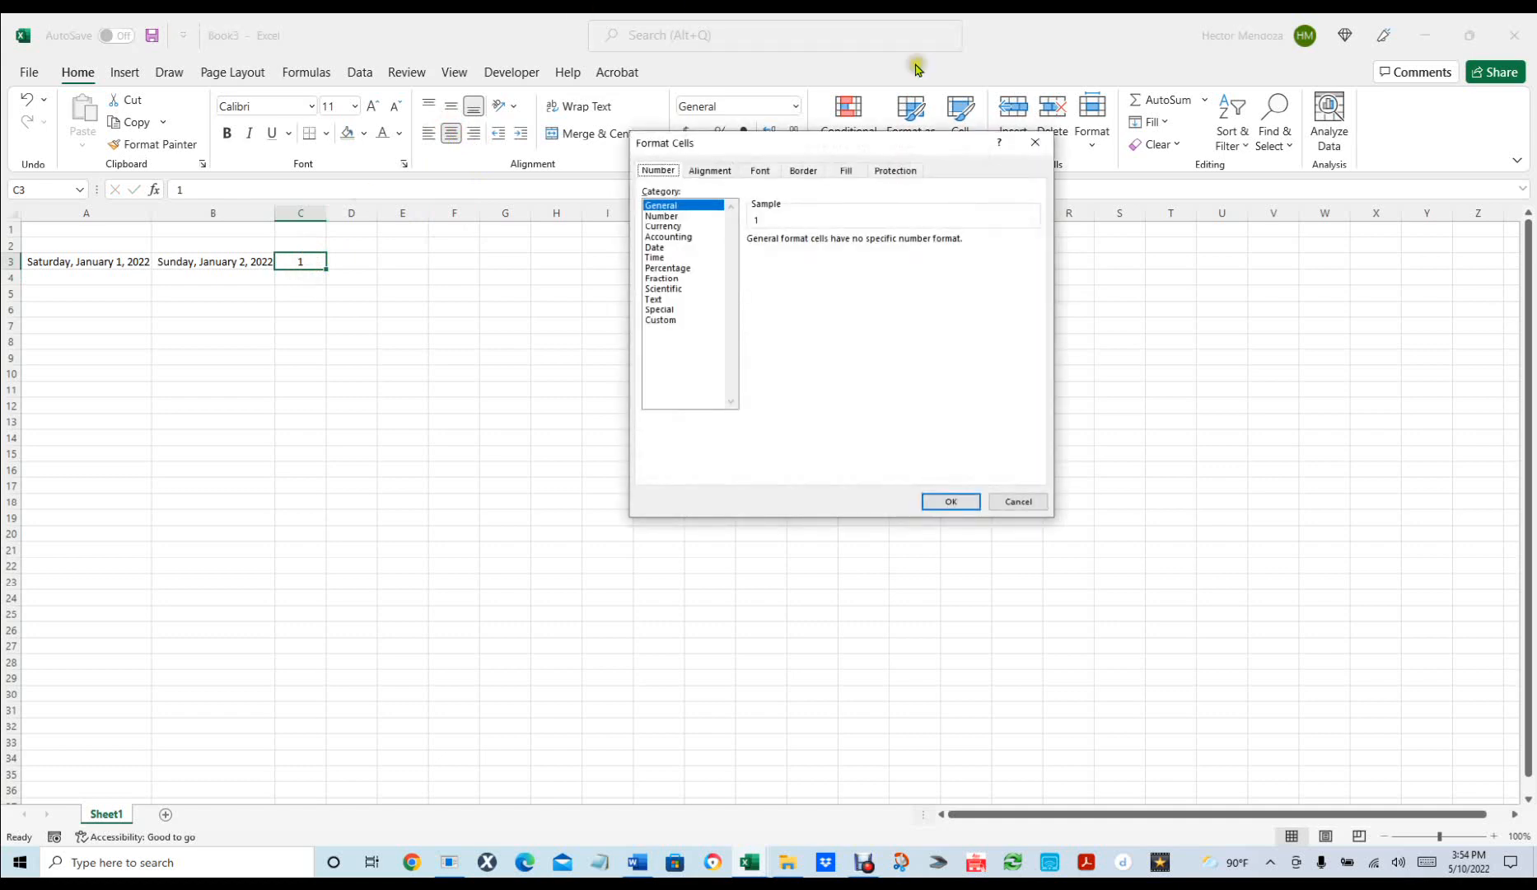
click(804, 173)
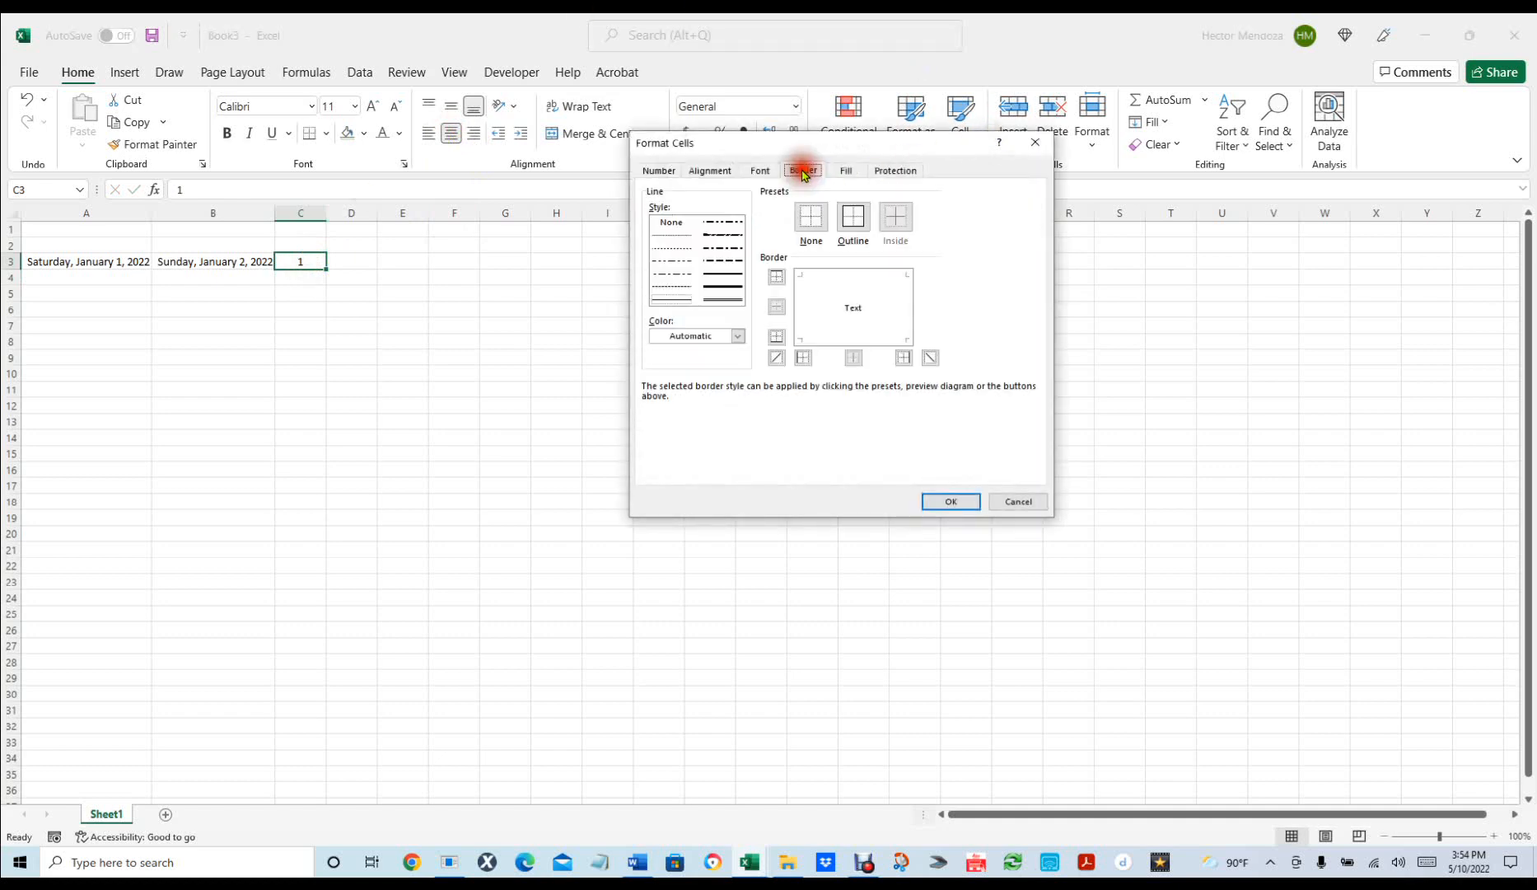
click(853, 219)
click(949, 500)
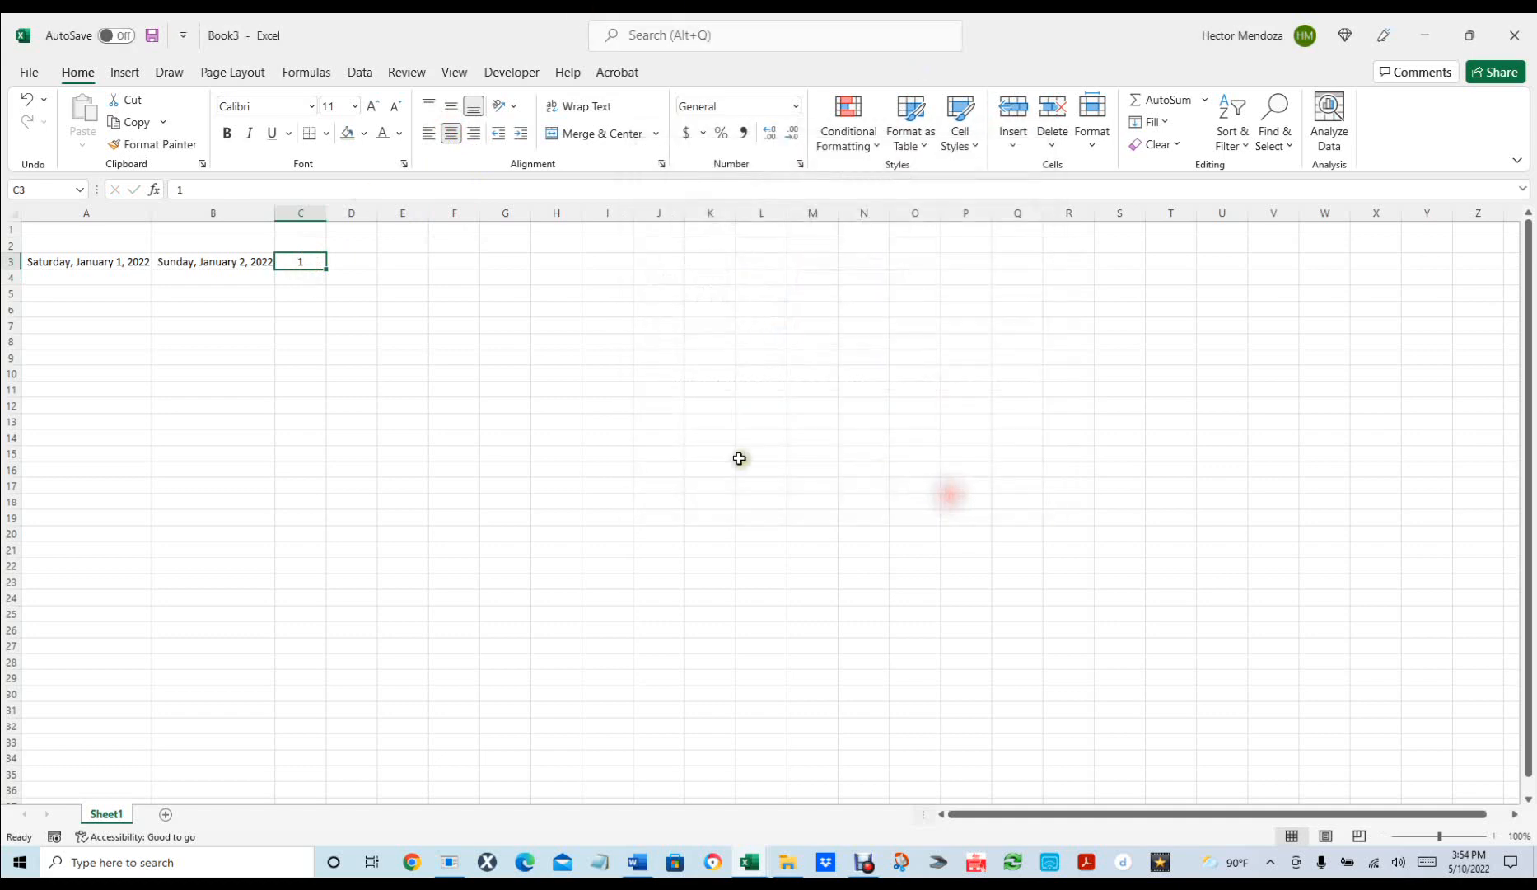
click(505, 423)
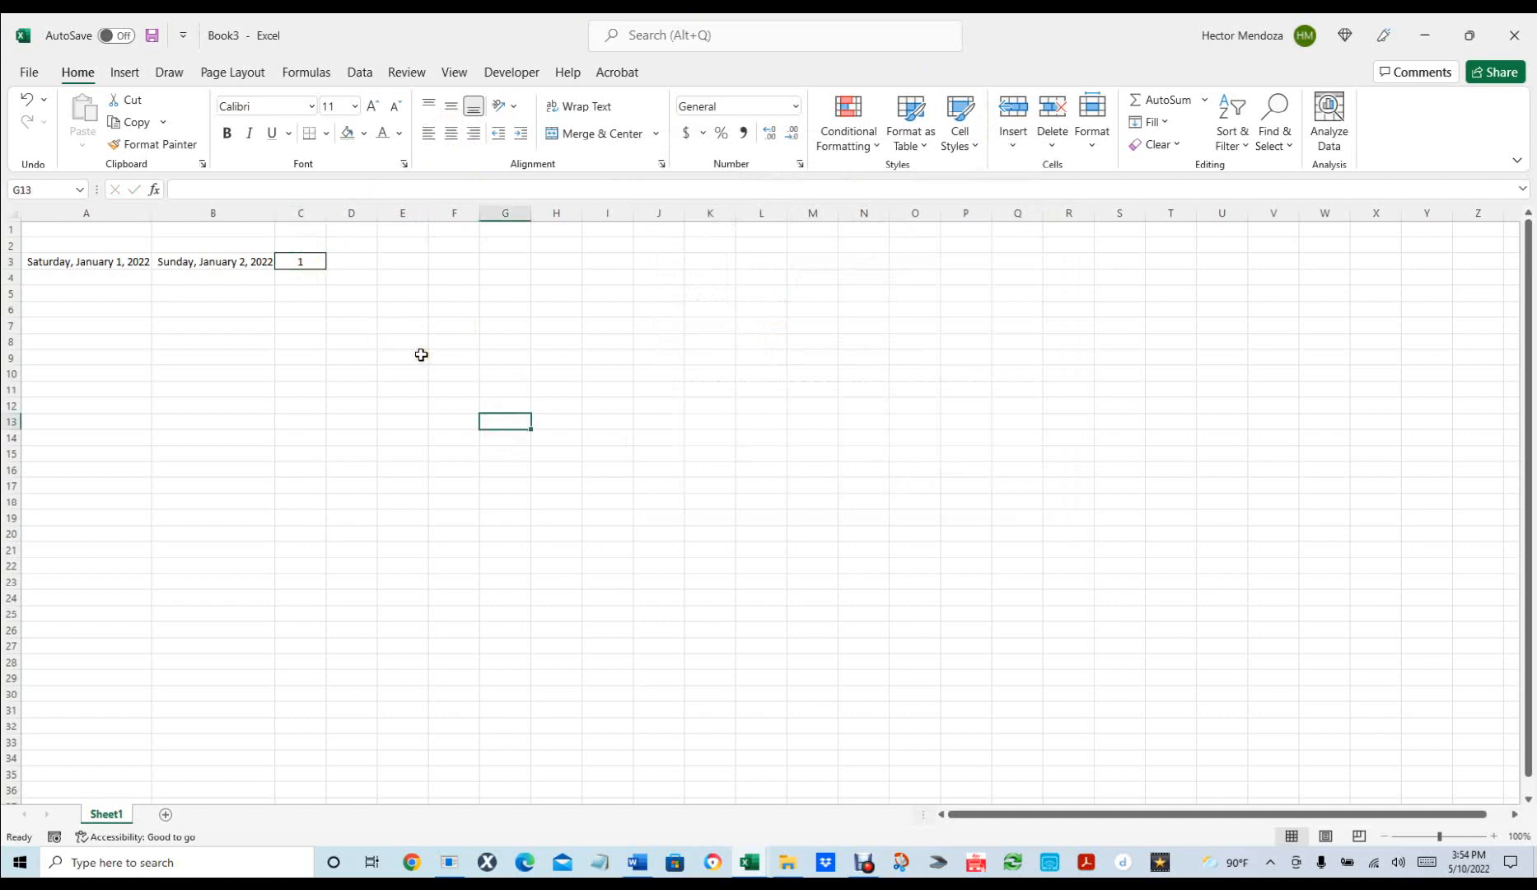
Centre the two long-form dates in A3:B3.
click(103, 261)
shift+click(230, 260)
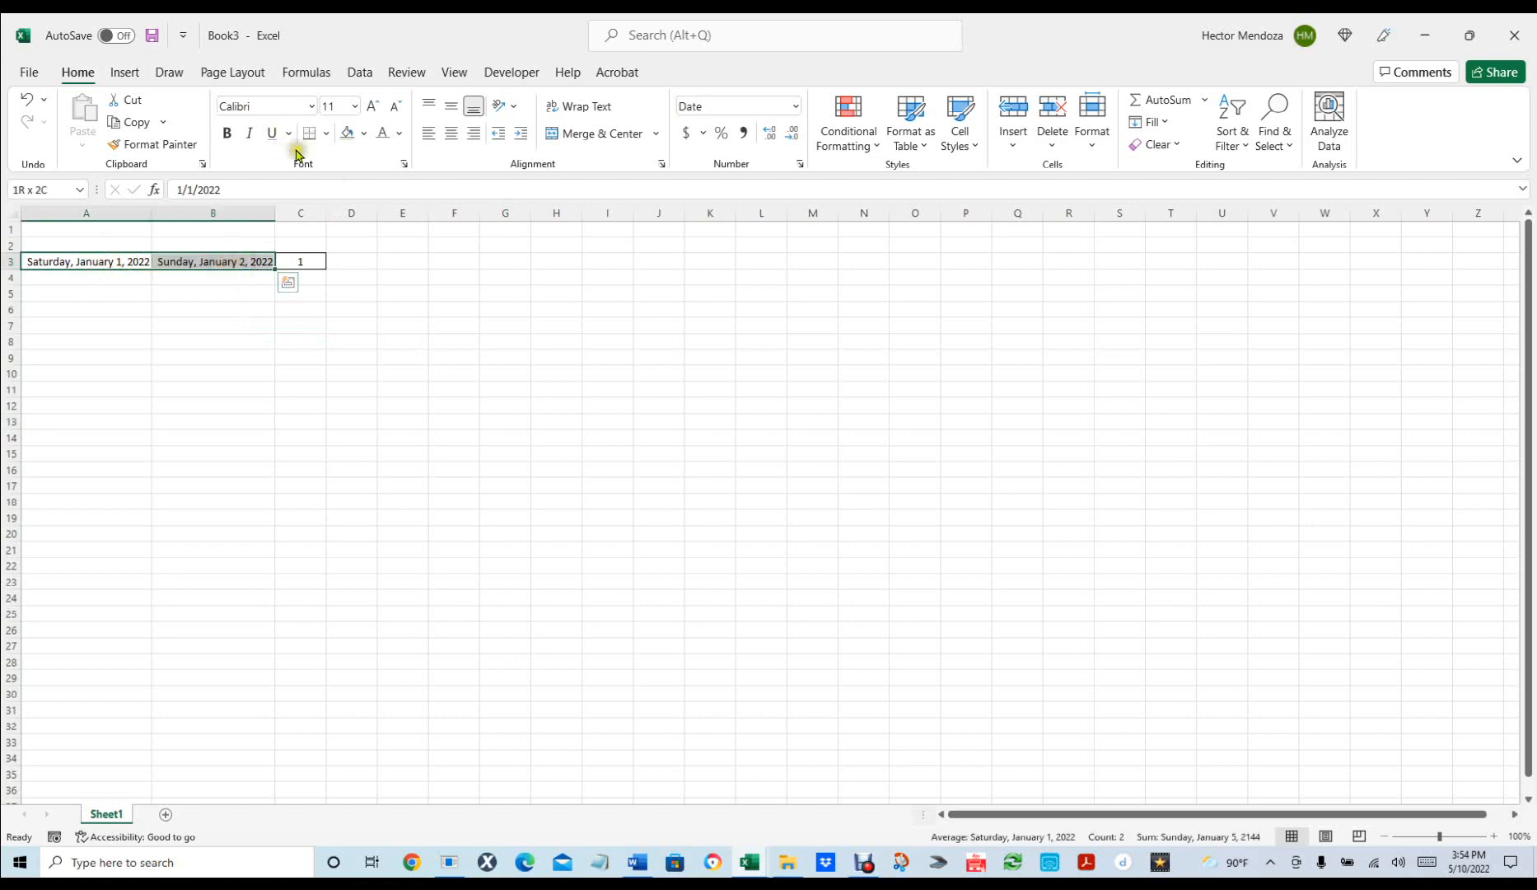
click(451, 135)
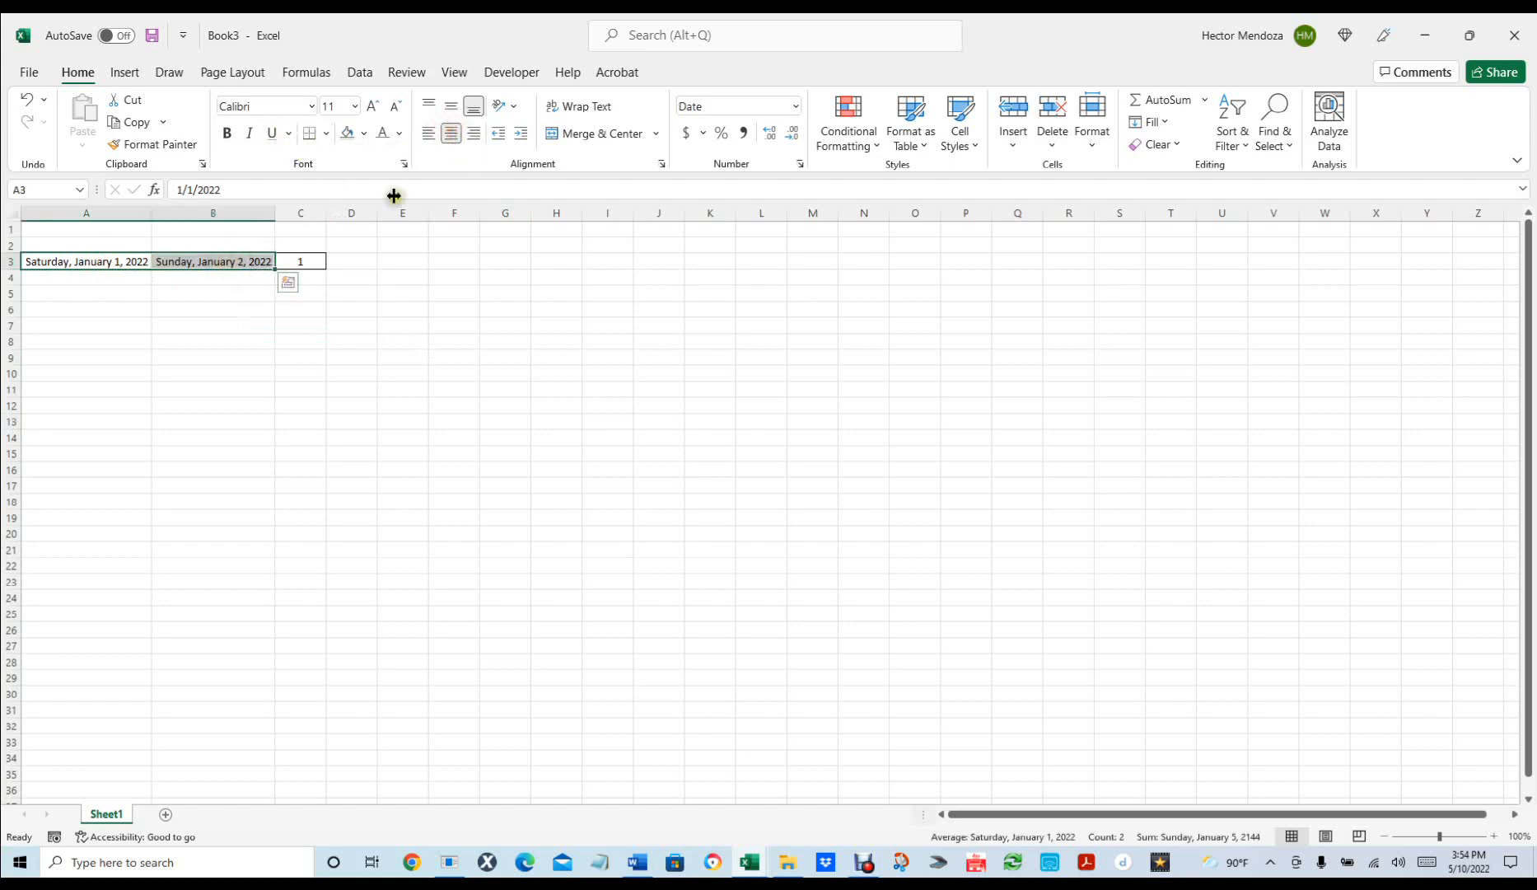
Widen columns A and B so both dates display fully.
drag(153, 209, 202, 209)
drag(326, 209, 370, 210)
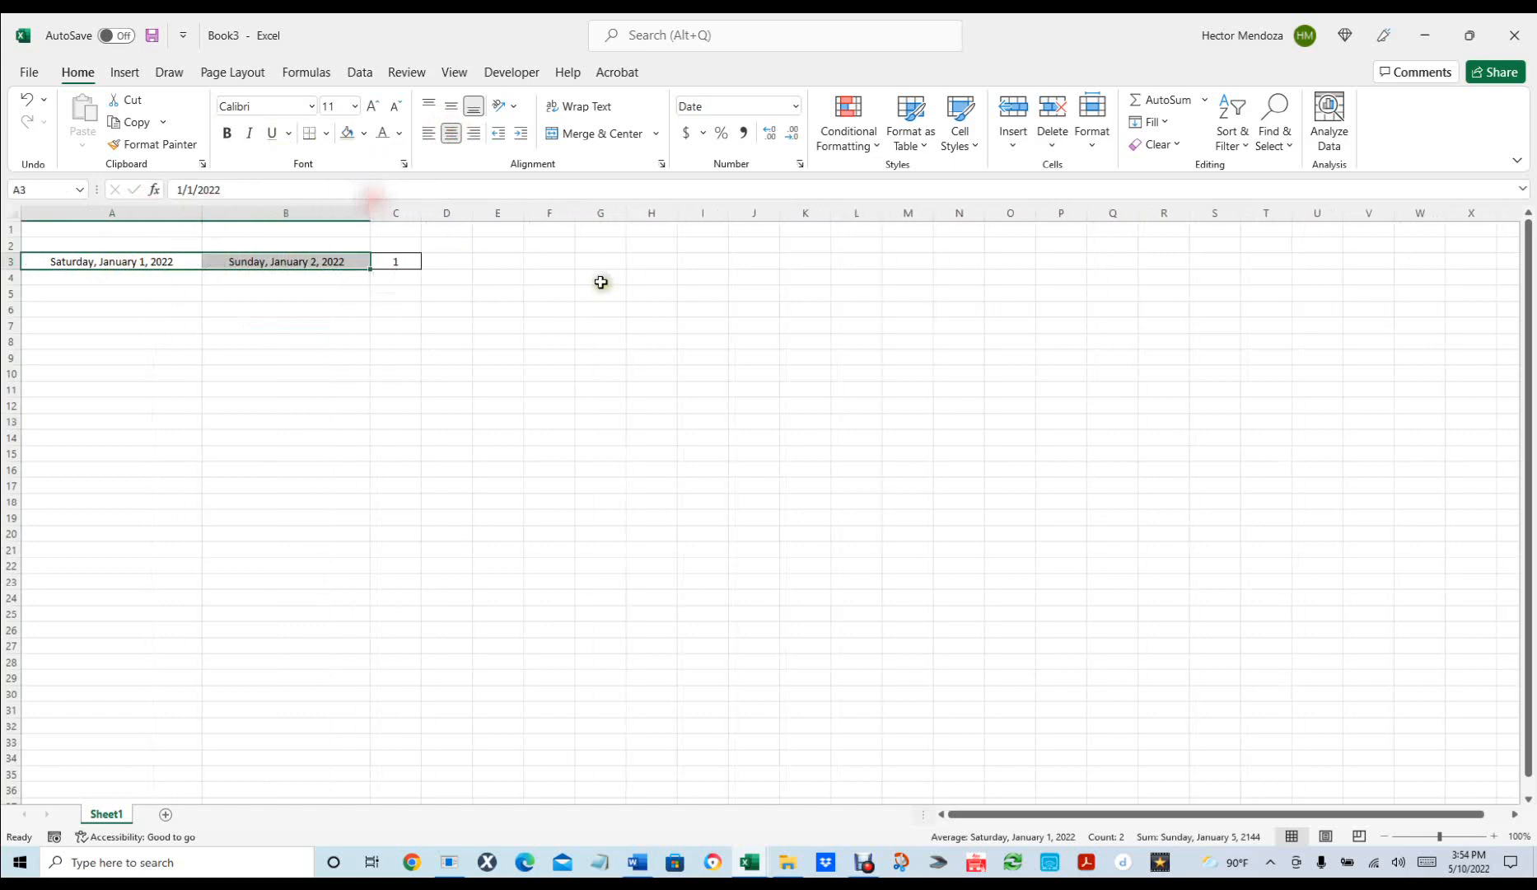
click(499, 386)
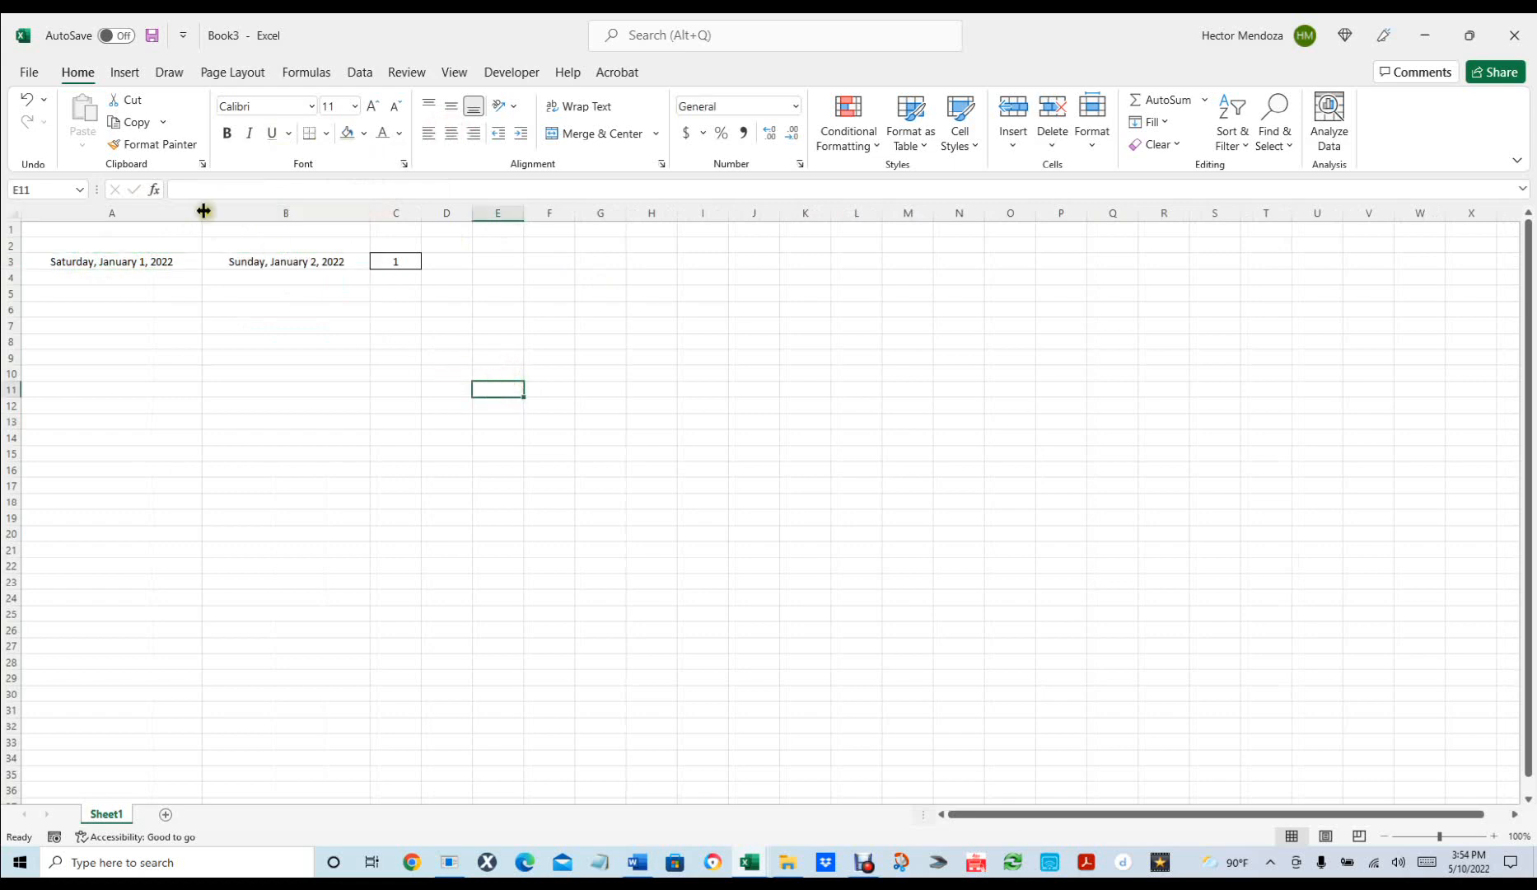
Merge and centre A4:B4 into one cell below the dates.
click(153, 276)
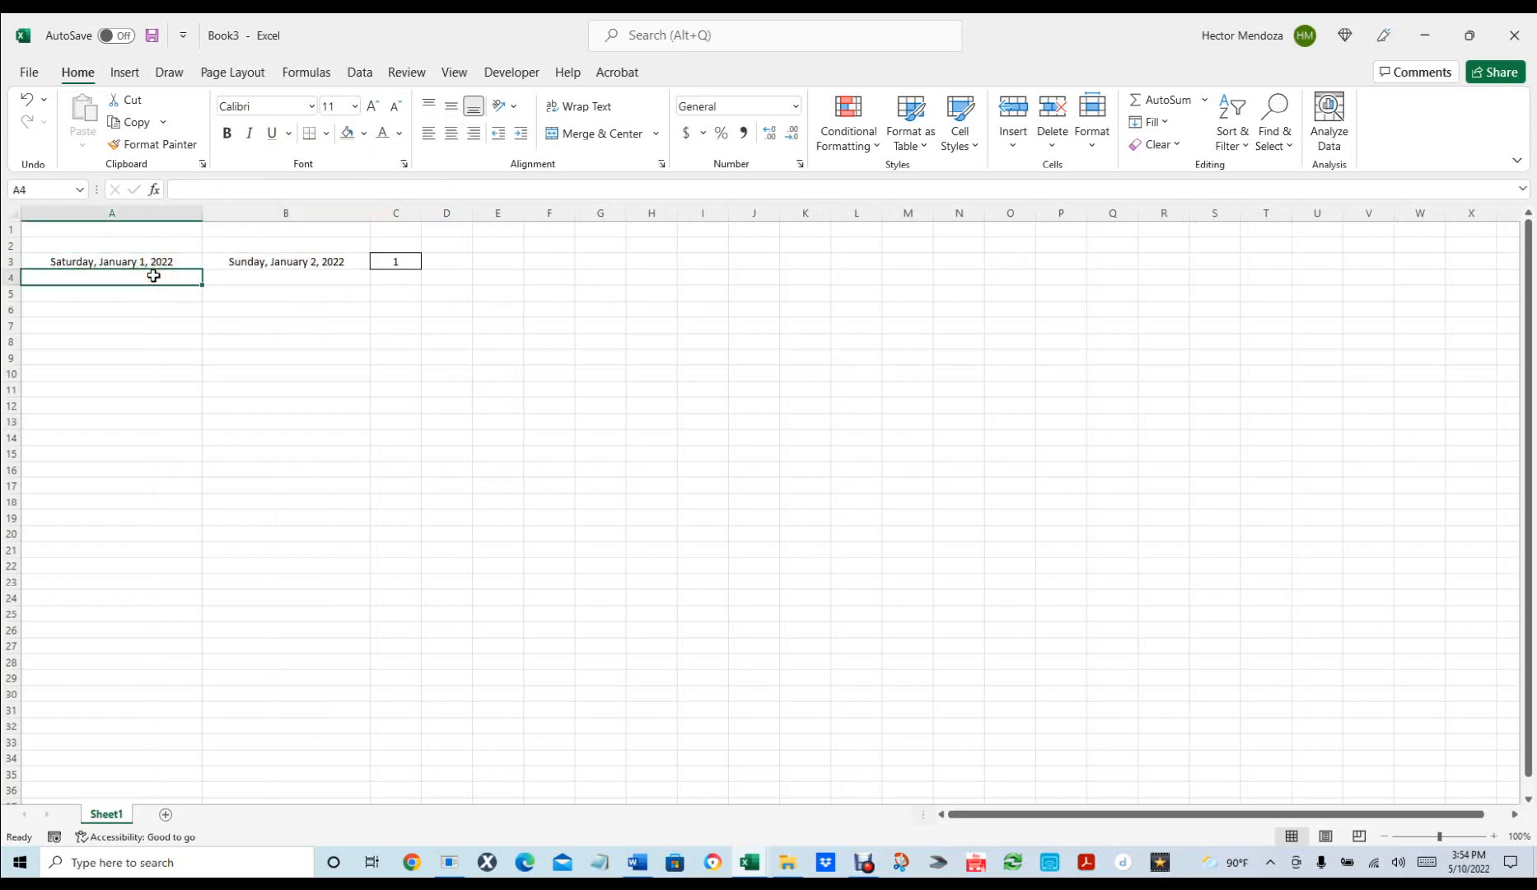
shift+click(267, 273)
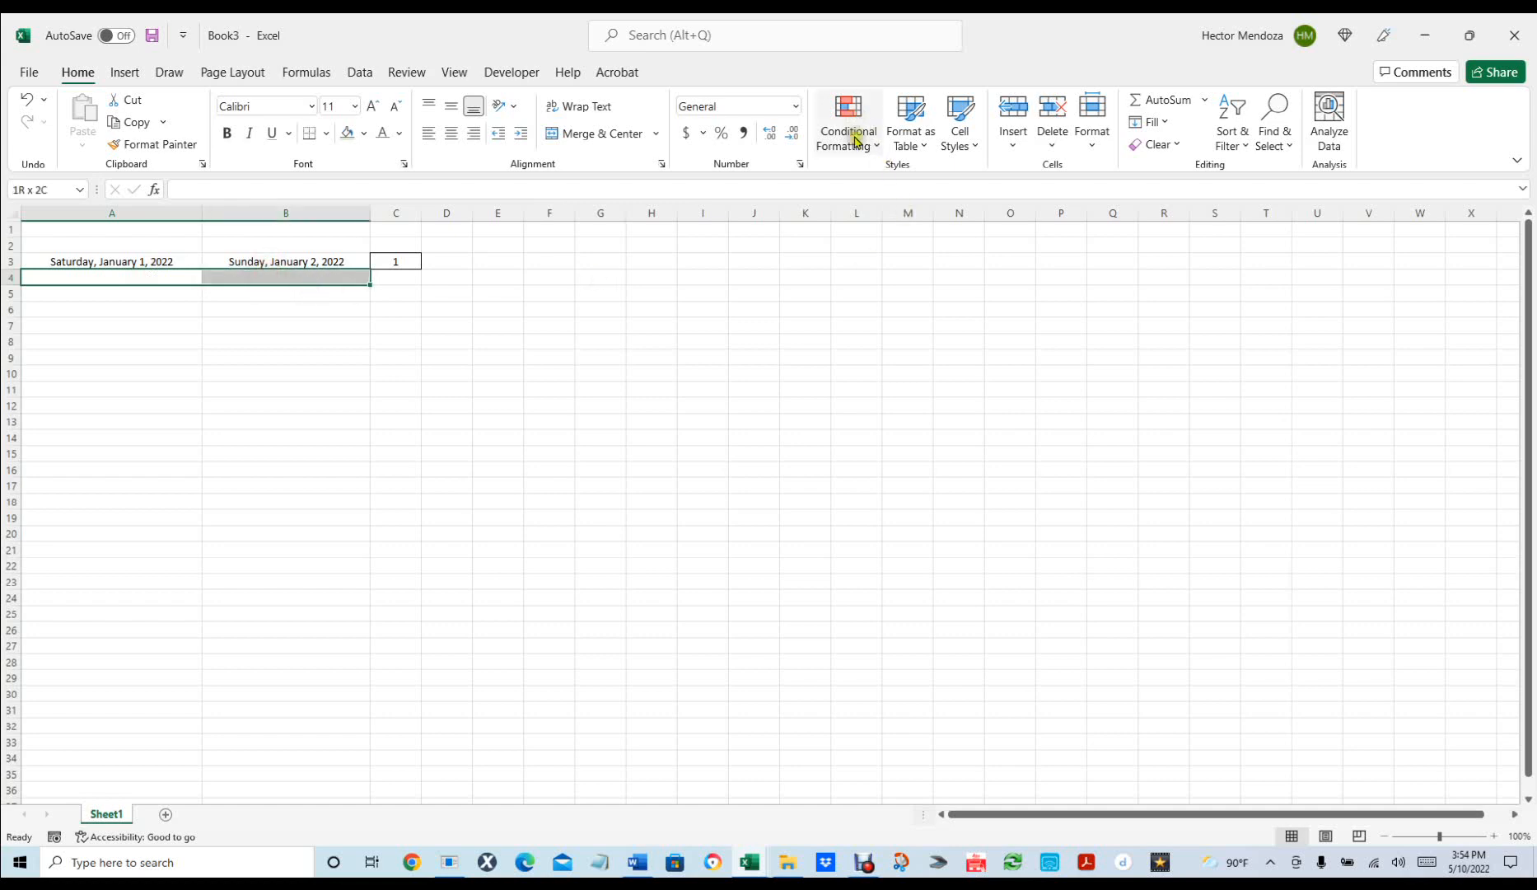
click(591, 134)
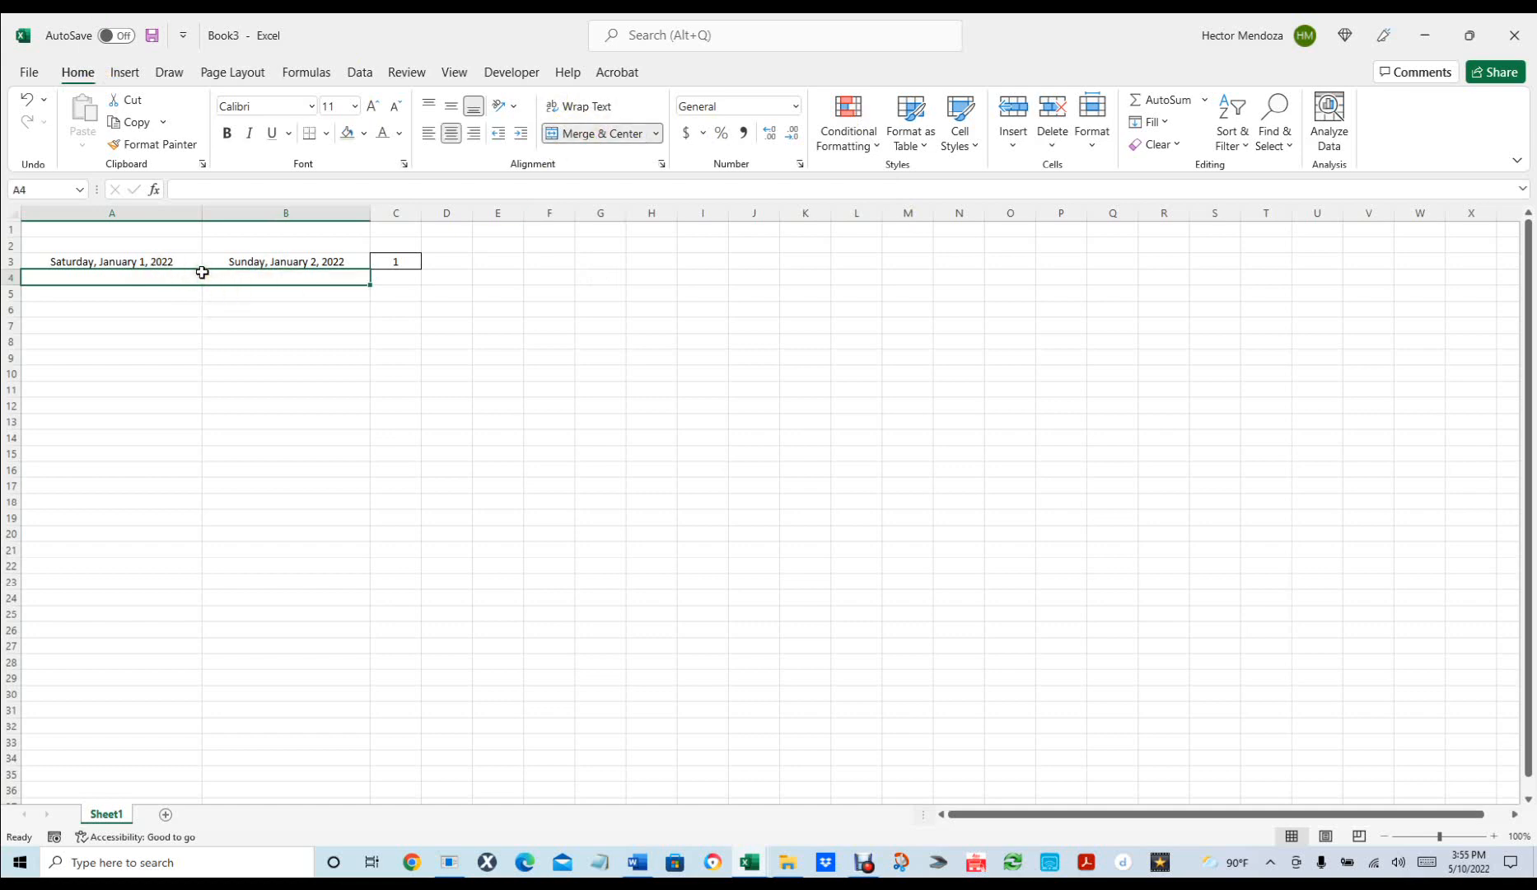
click(203, 270)
click(120, 814)
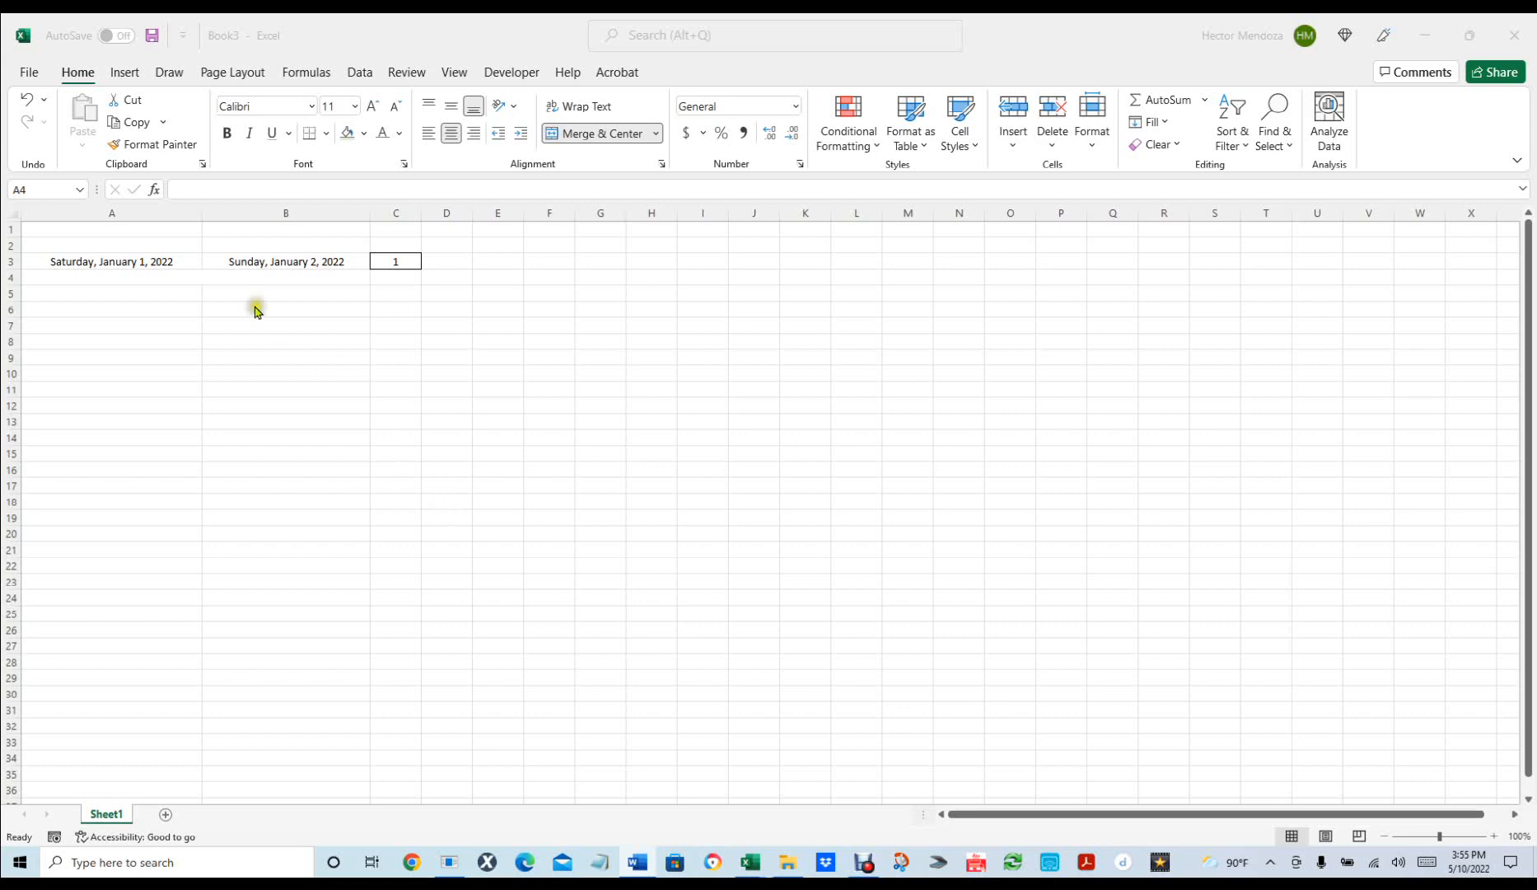
click(202, 275)
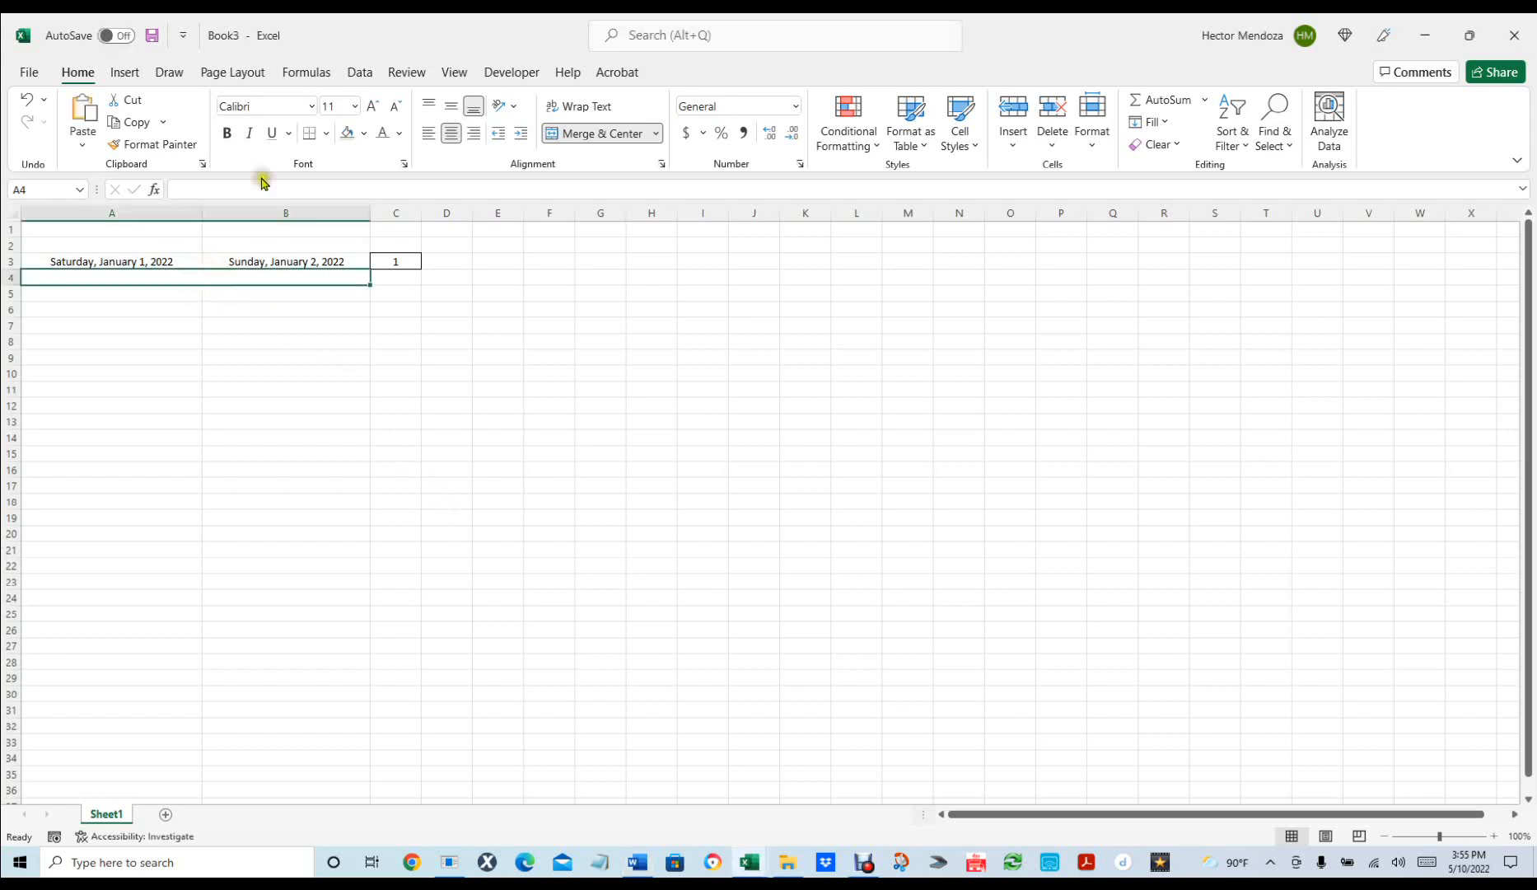
Paste =MID(CELL("filename",G1),FIND("]",CELL("filename",G1))+1,40) into merged A4.
click(212, 188)
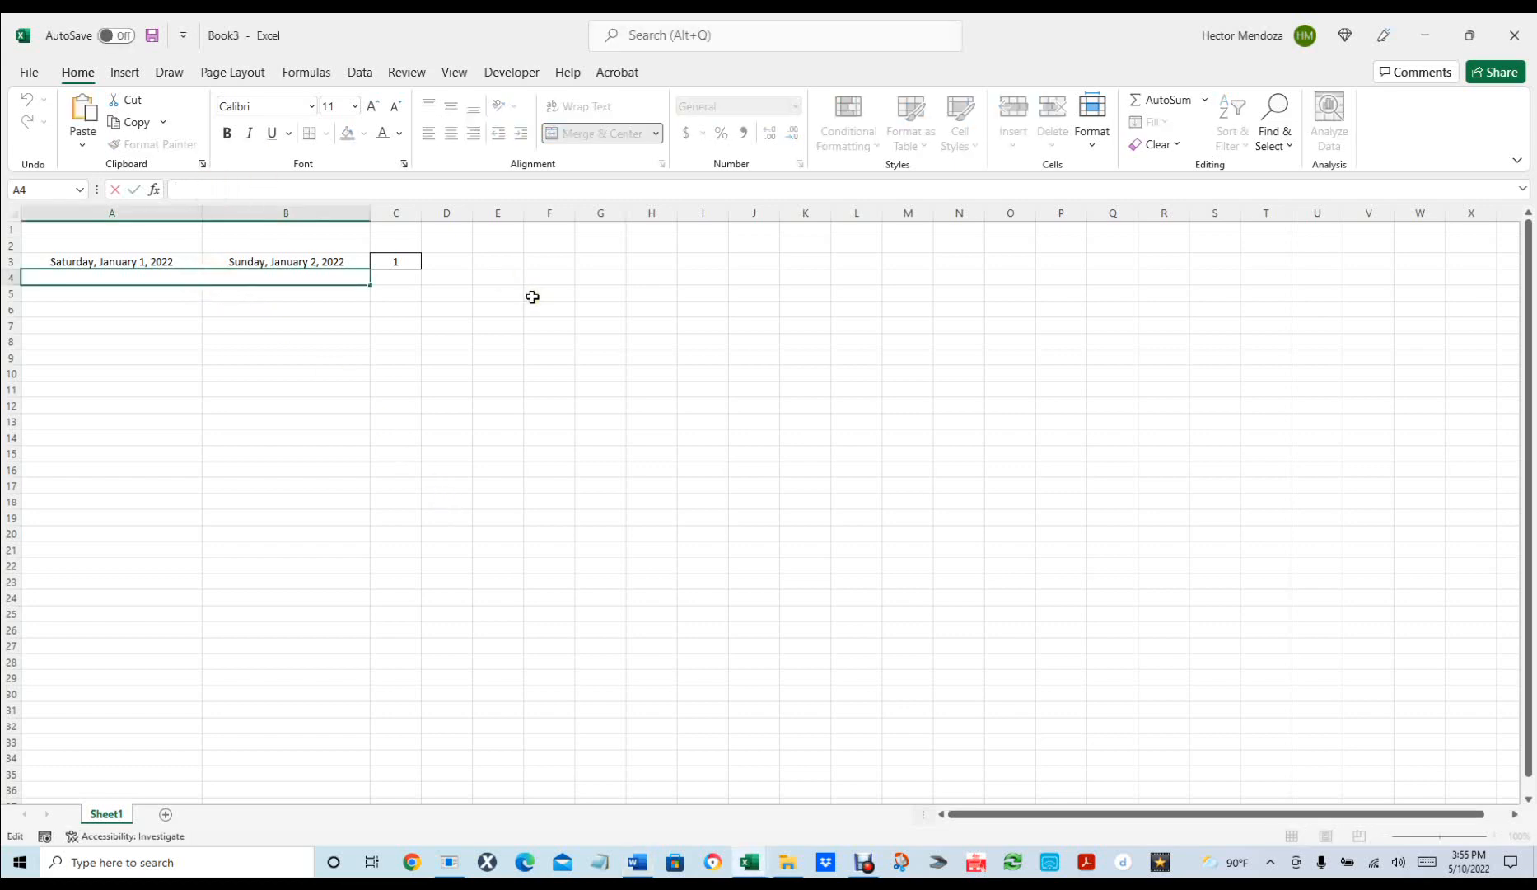
text(=MID(CELL("filename",G1),FIND("]",CELL("filename",G1))+1,40))
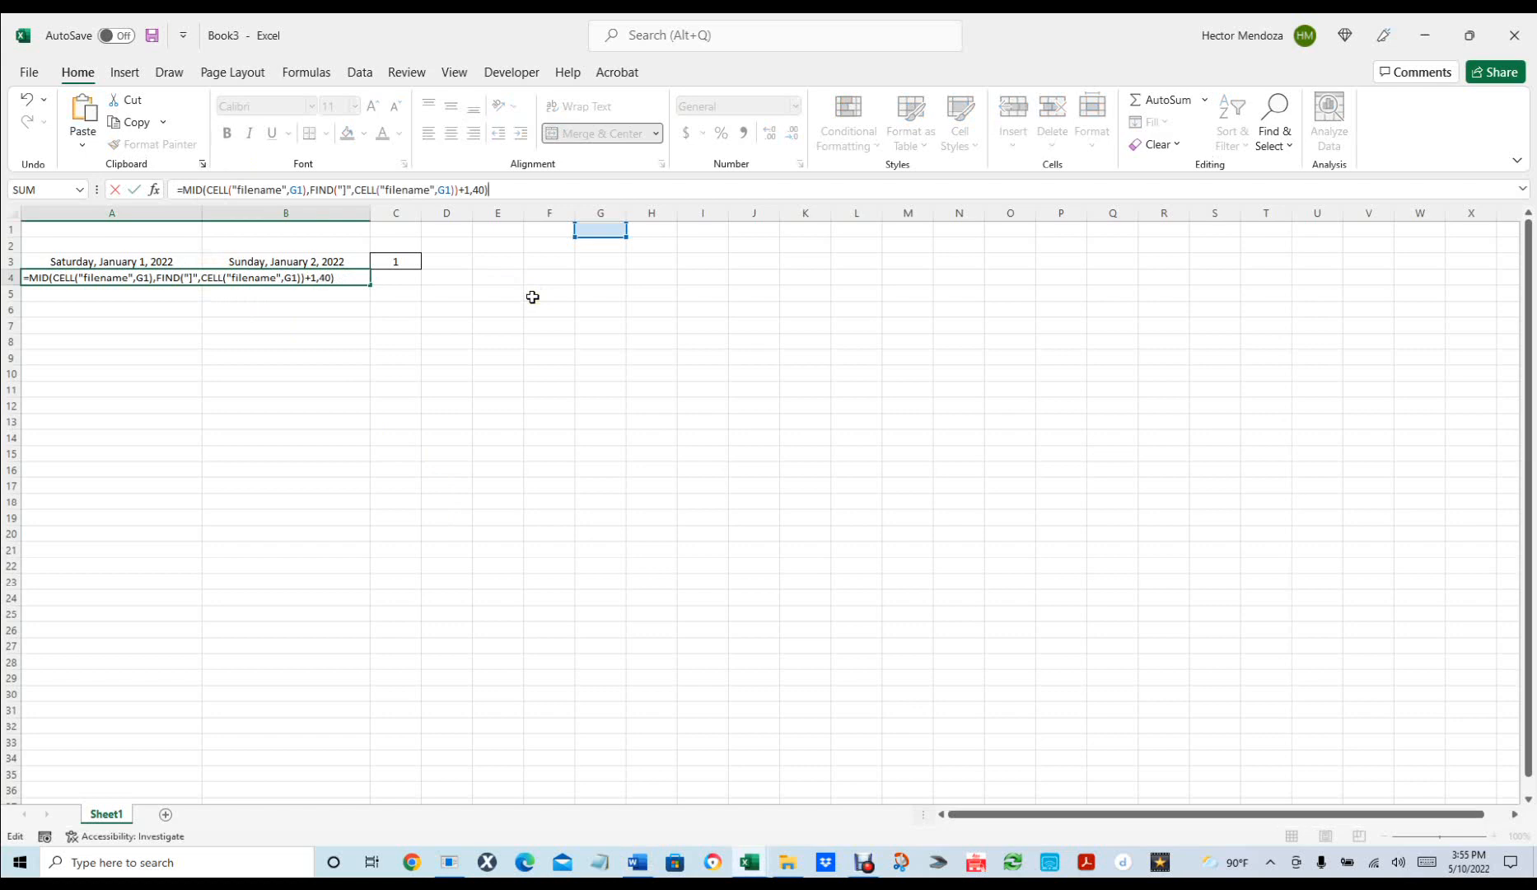
key(Return)
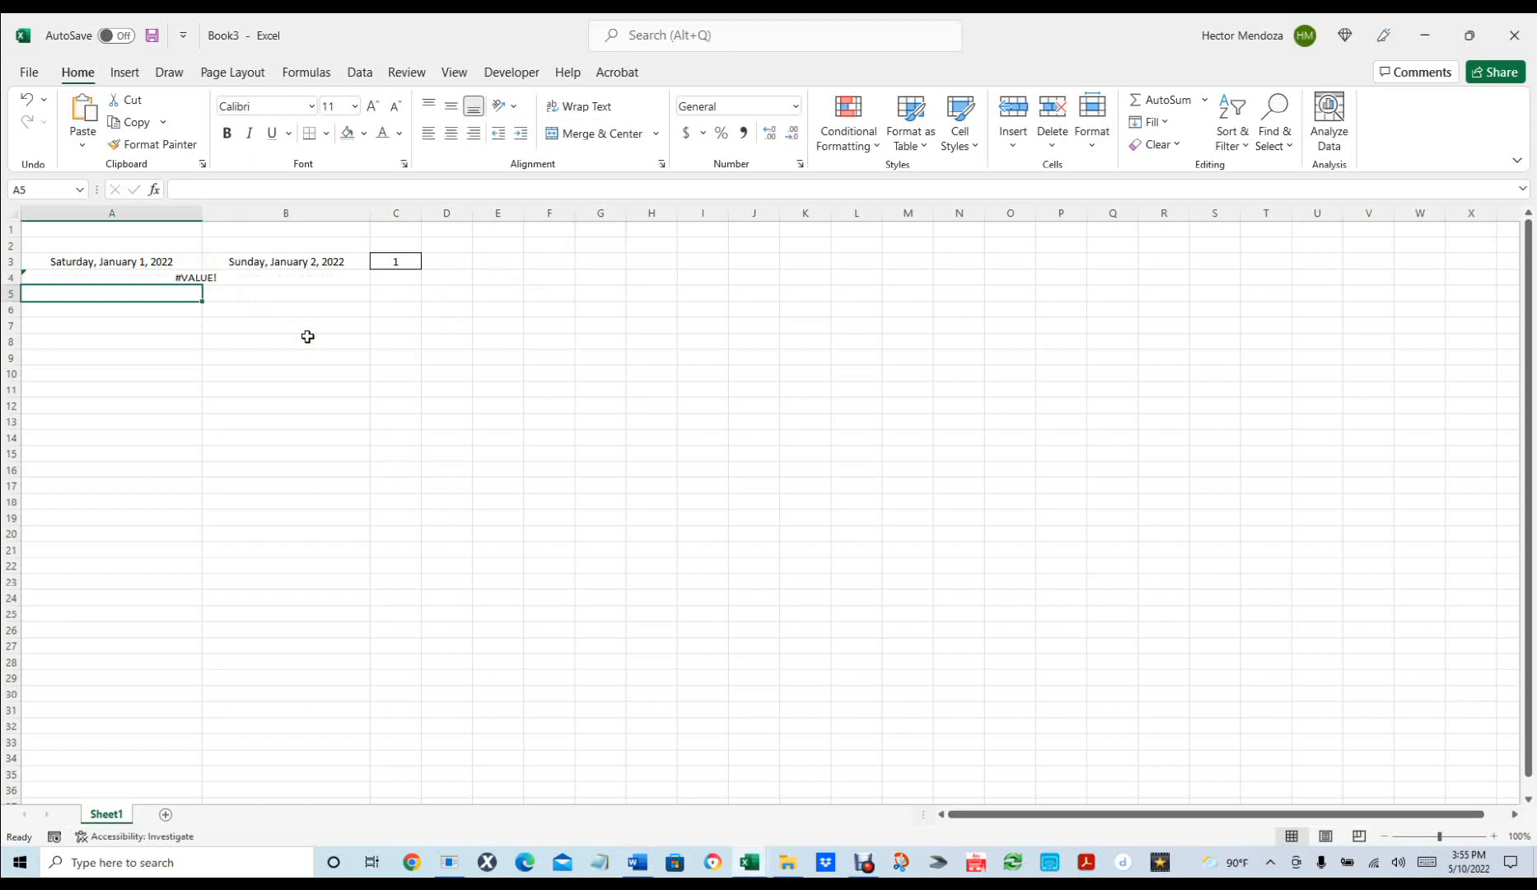
click(231, 276)
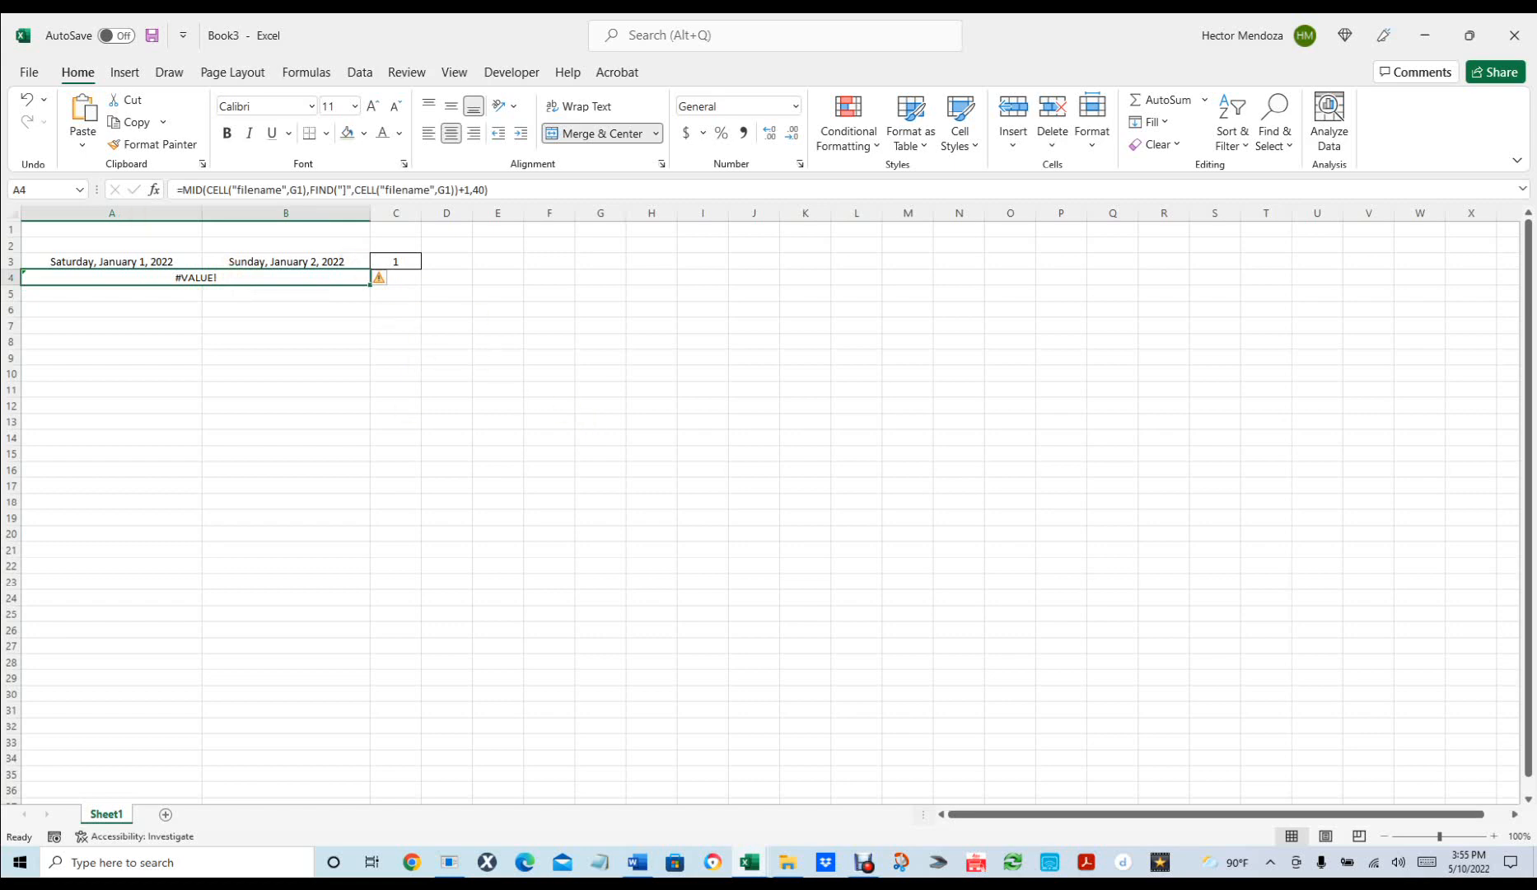
Save the workbook to the Desktop as 'New Time Sheet 051022.xlsx'.
click(29, 72)
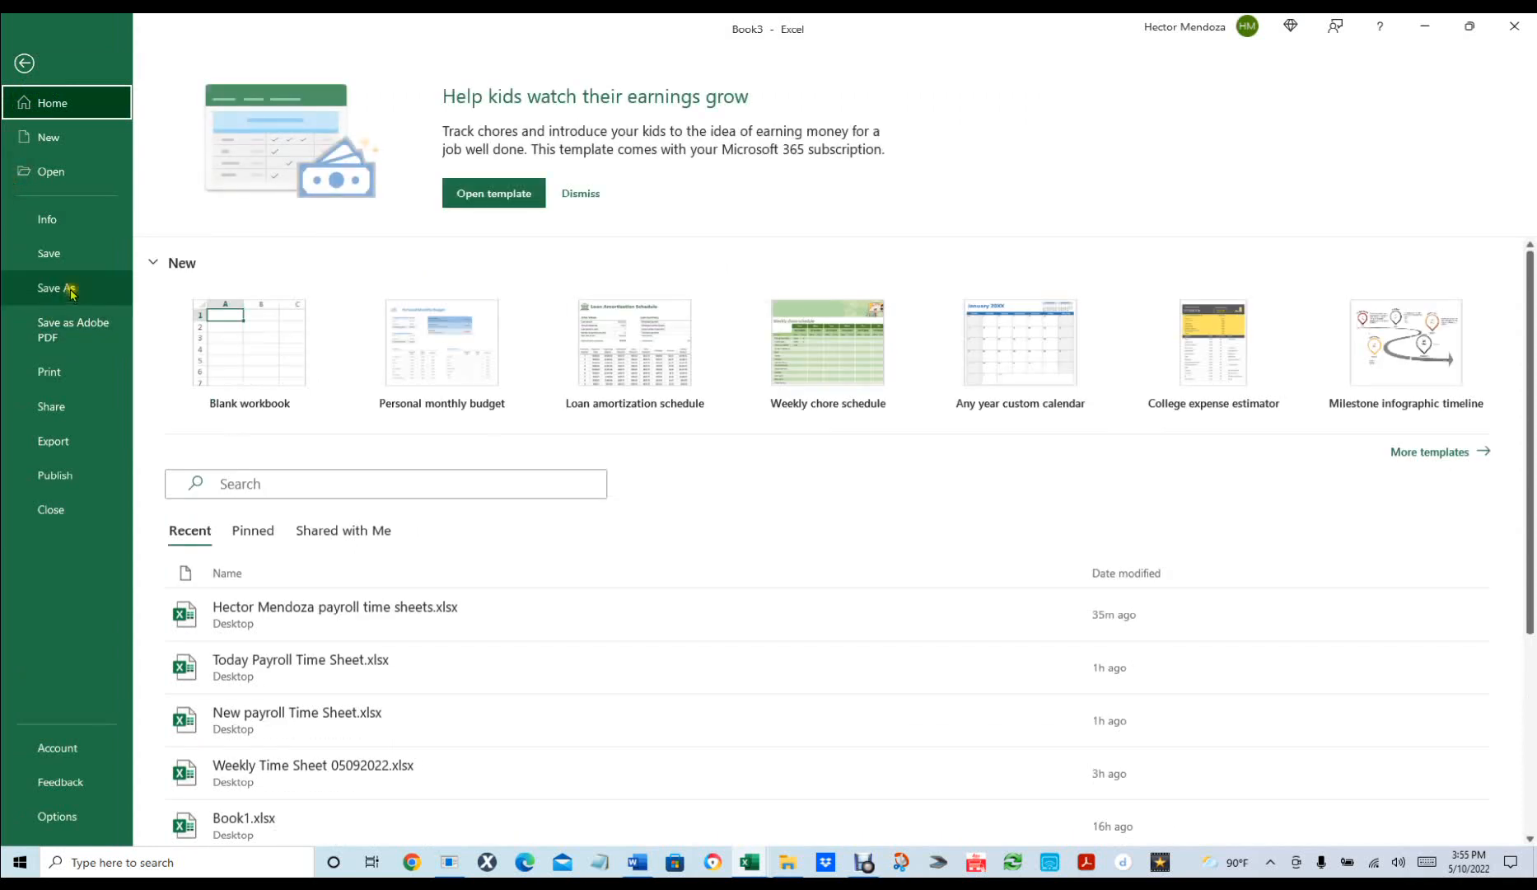
click(71, 290)
click(557, 153)
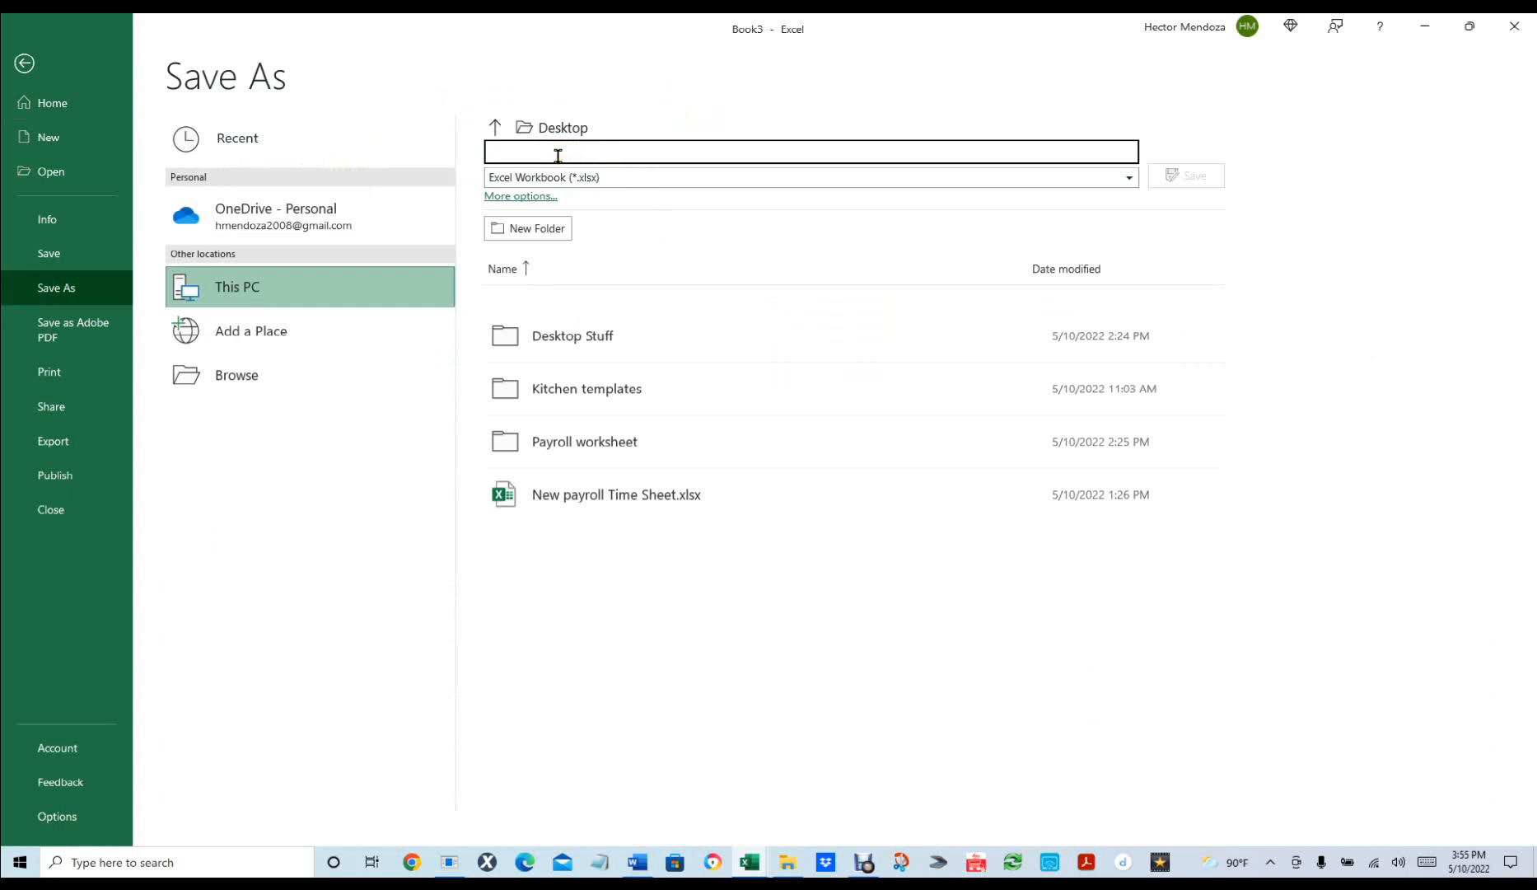
text(New Time Sheet 051022)
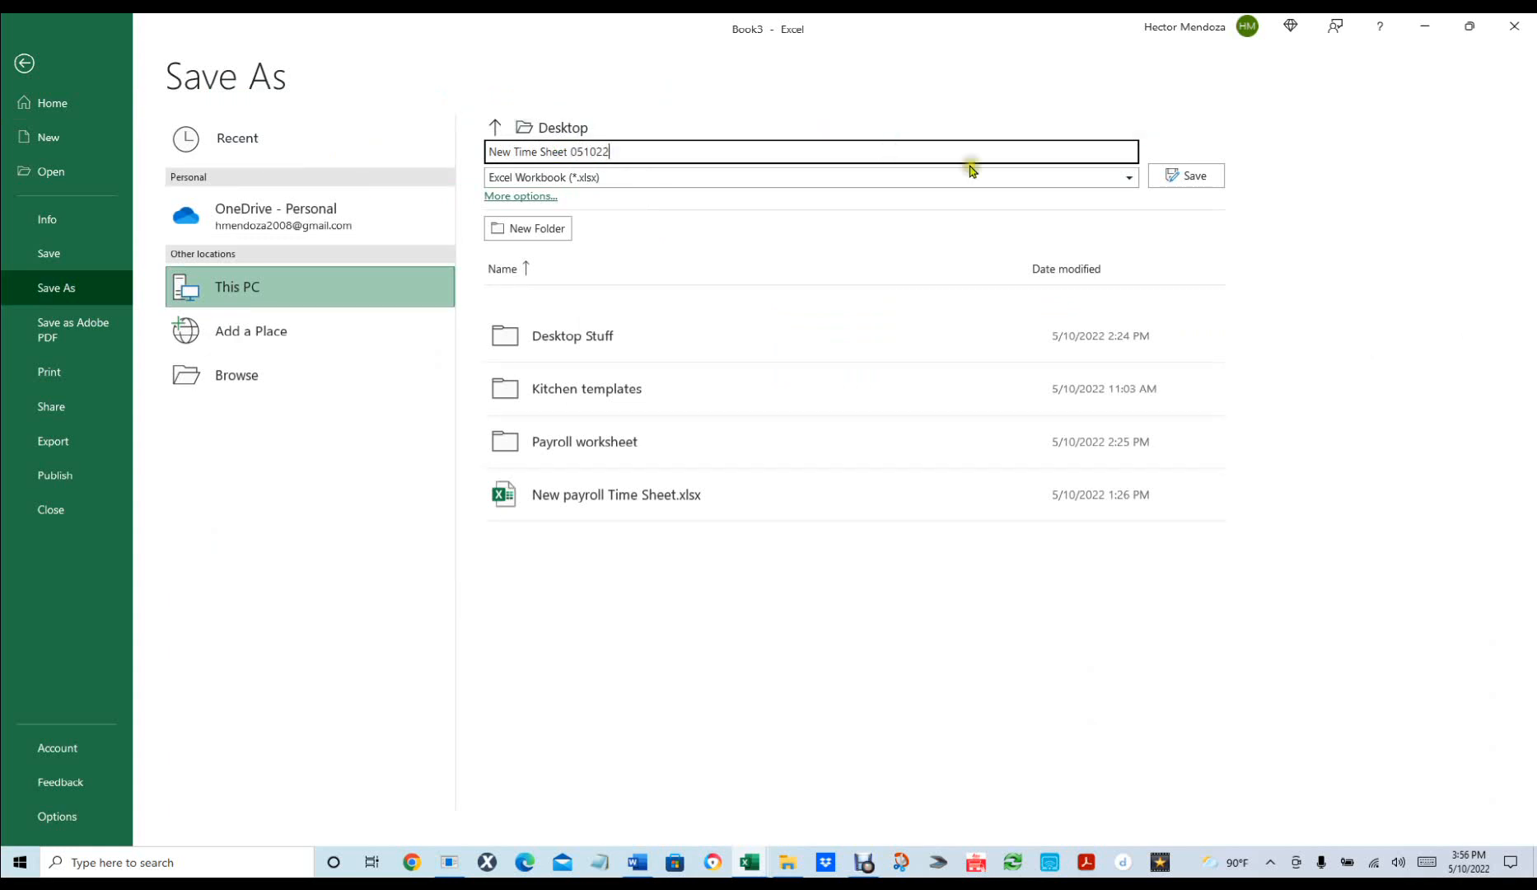
click(1186, 175)
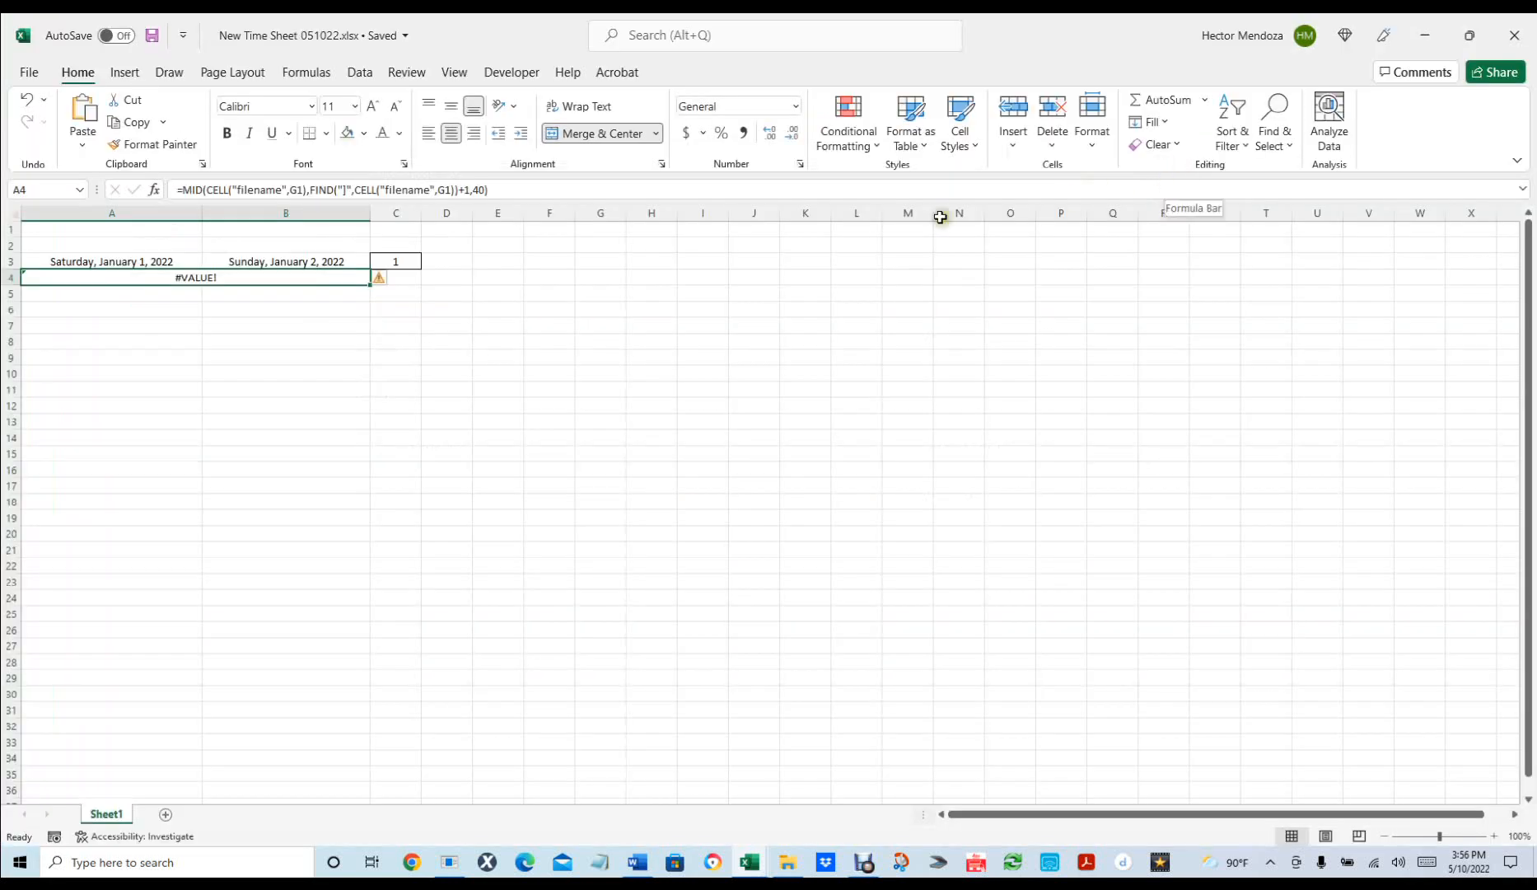
Recommit A4's sheet-name formula so it recalculates to show Sheet1.
click(342, 323)
click(265, 278)
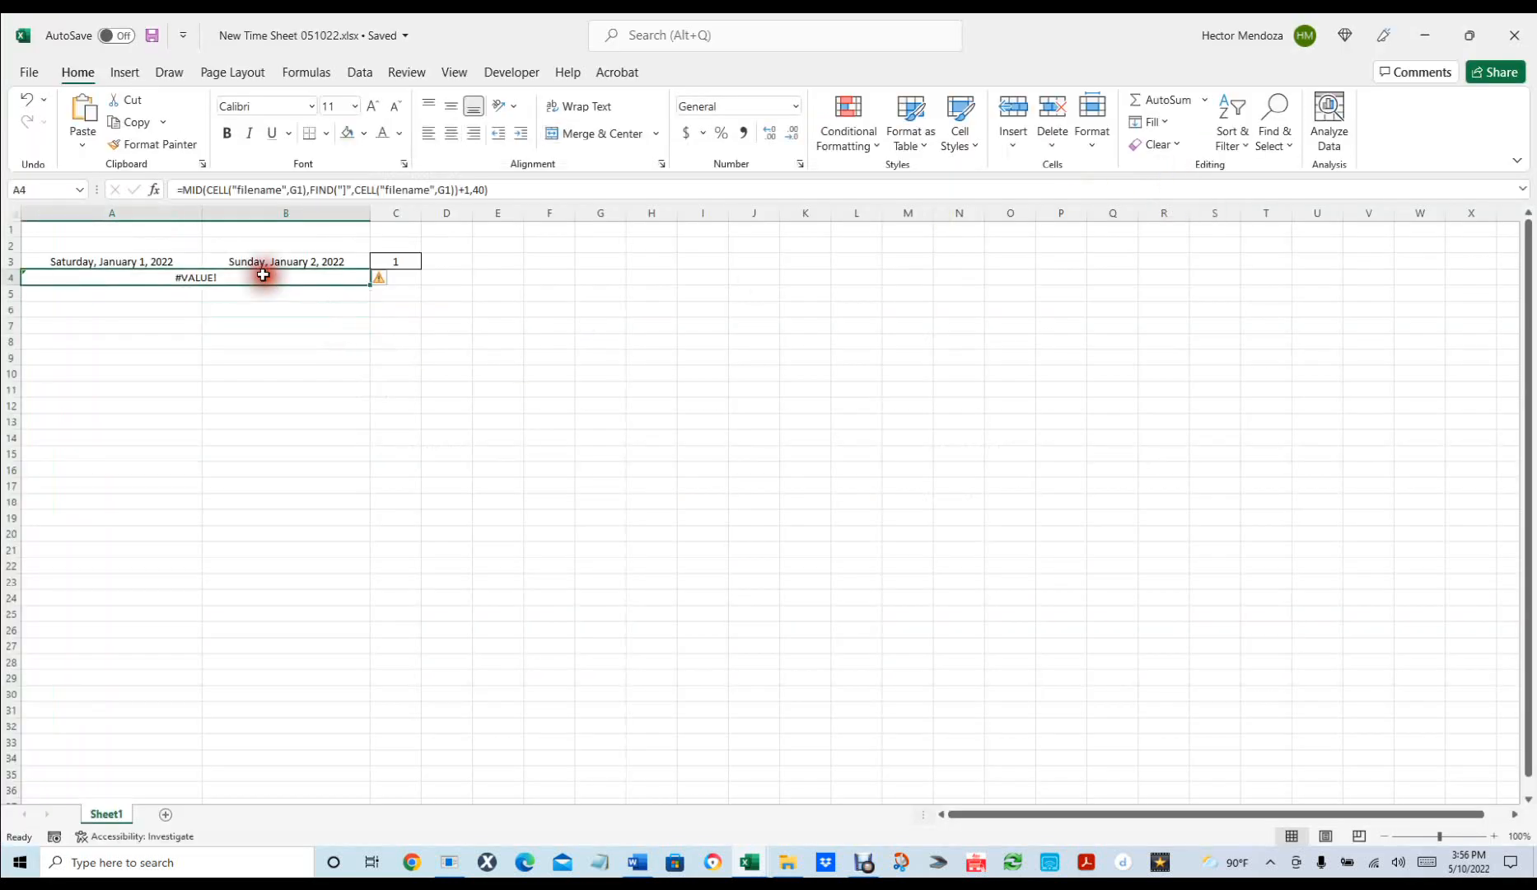
click(508, 190)
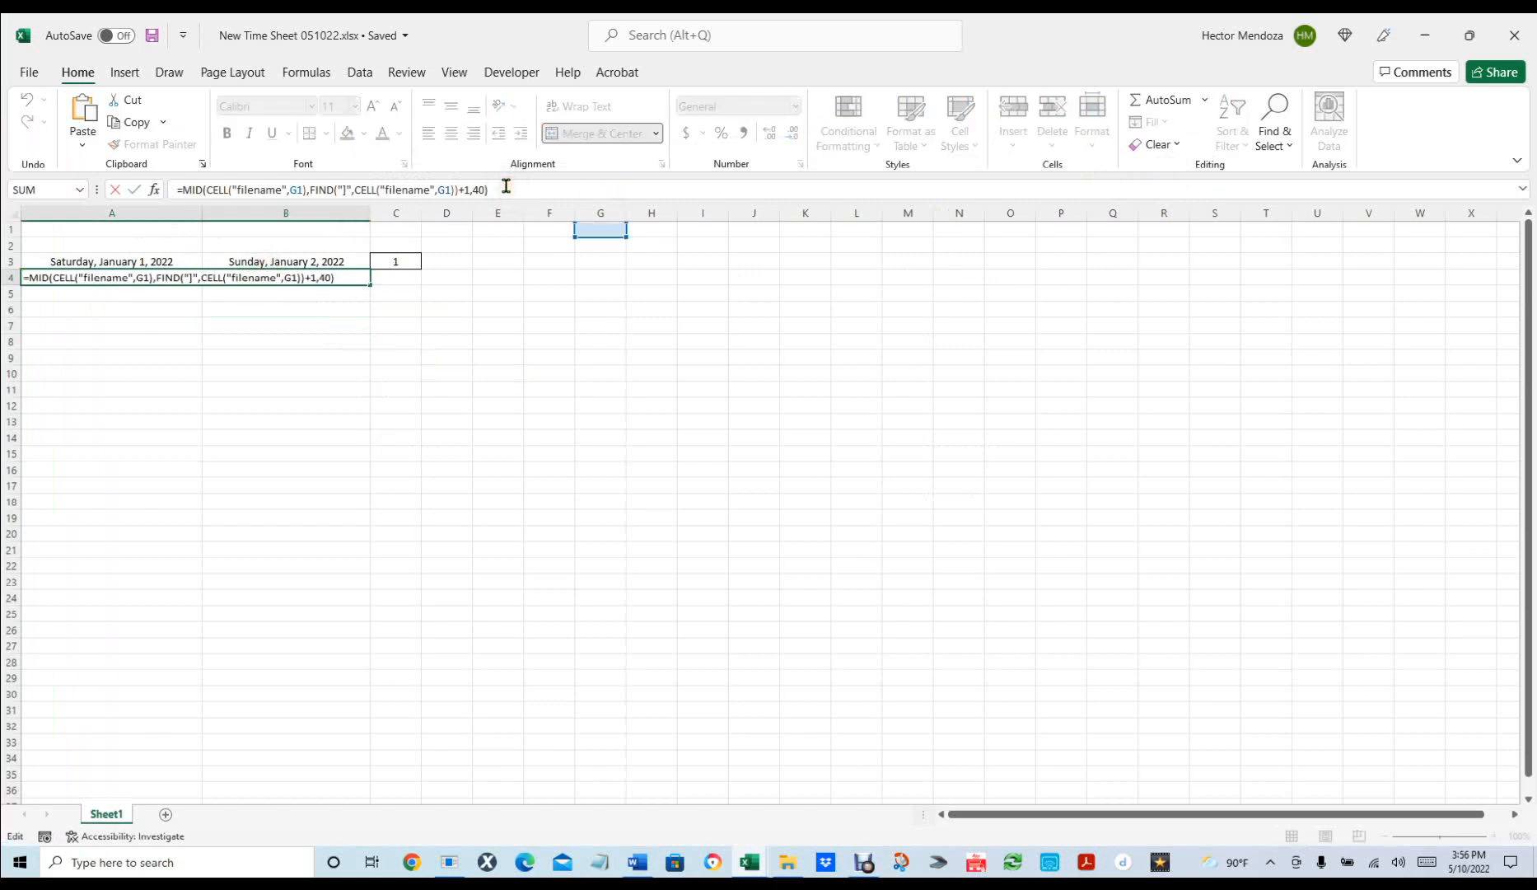
key(Return)
Rename the worksheet to the employee's full name, capitalizing the surname.
click(185, 279)
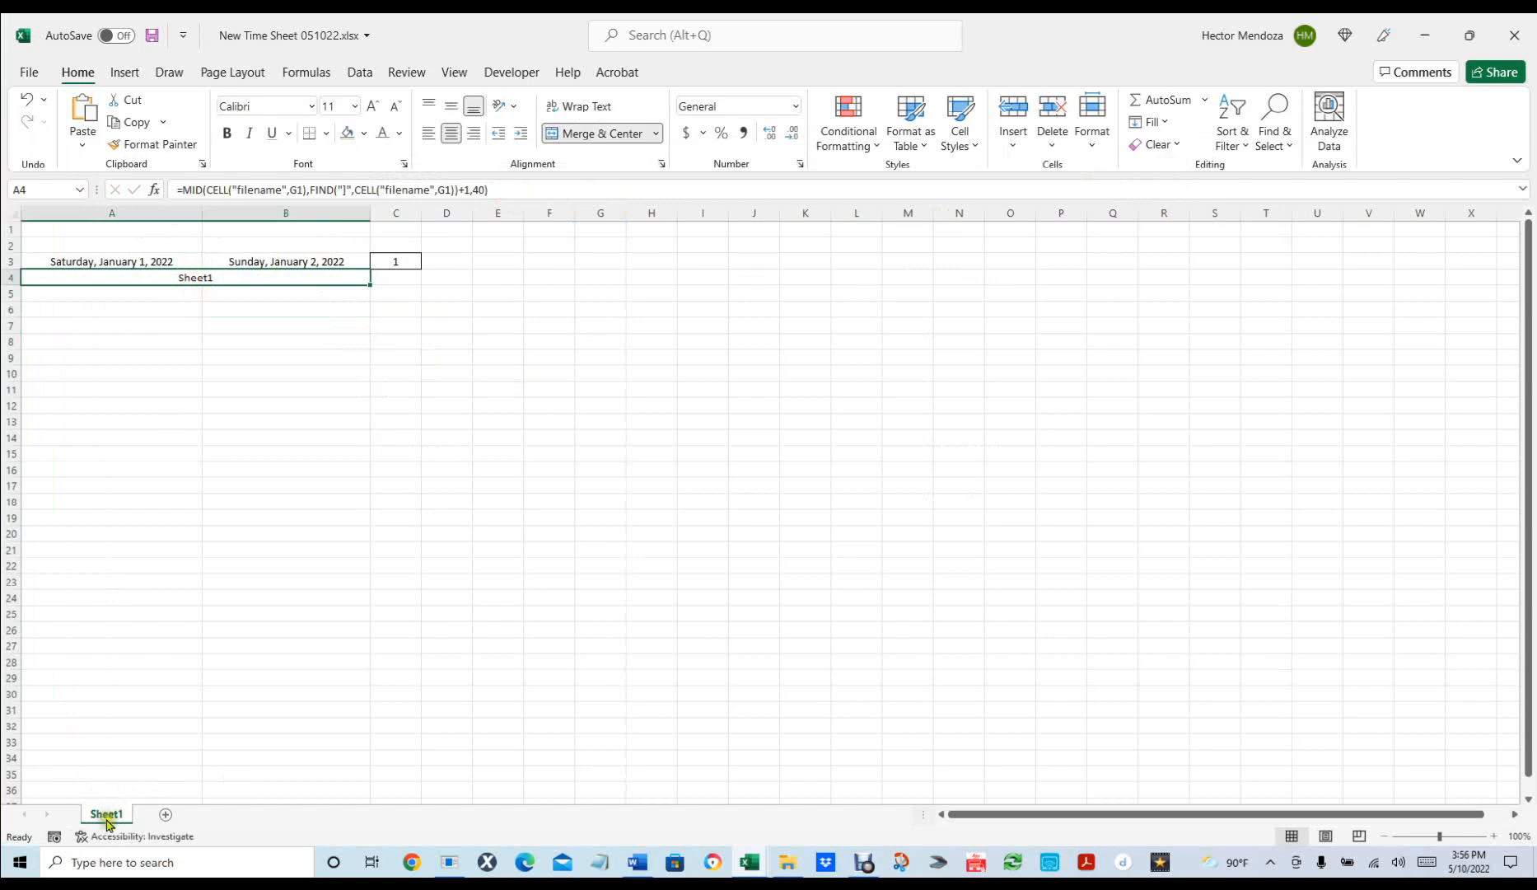
click(108, 809)
double_click(108, 809)
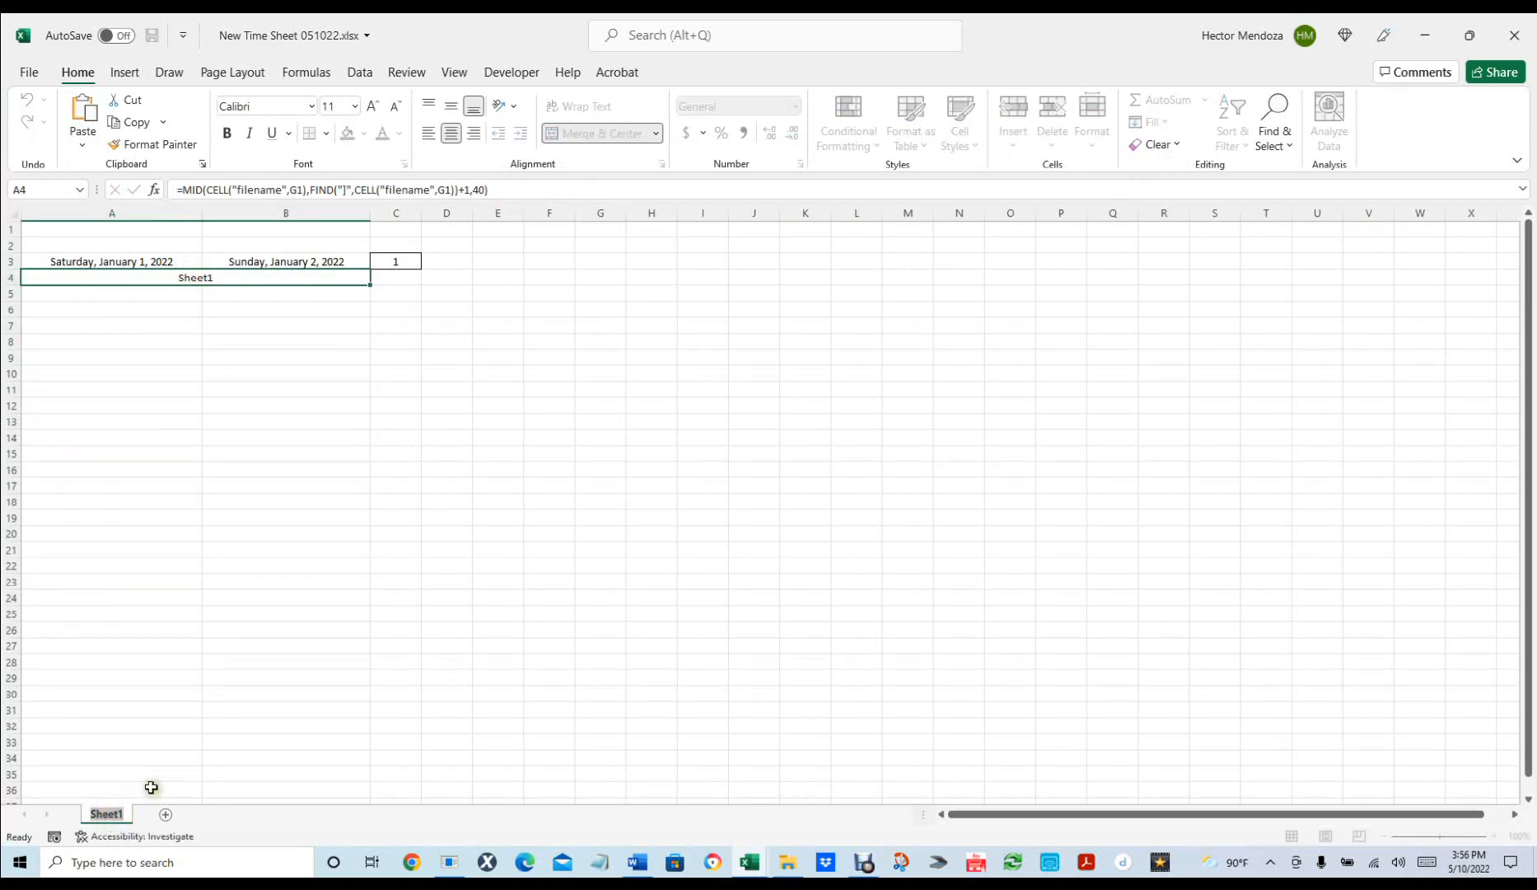
key(Return)
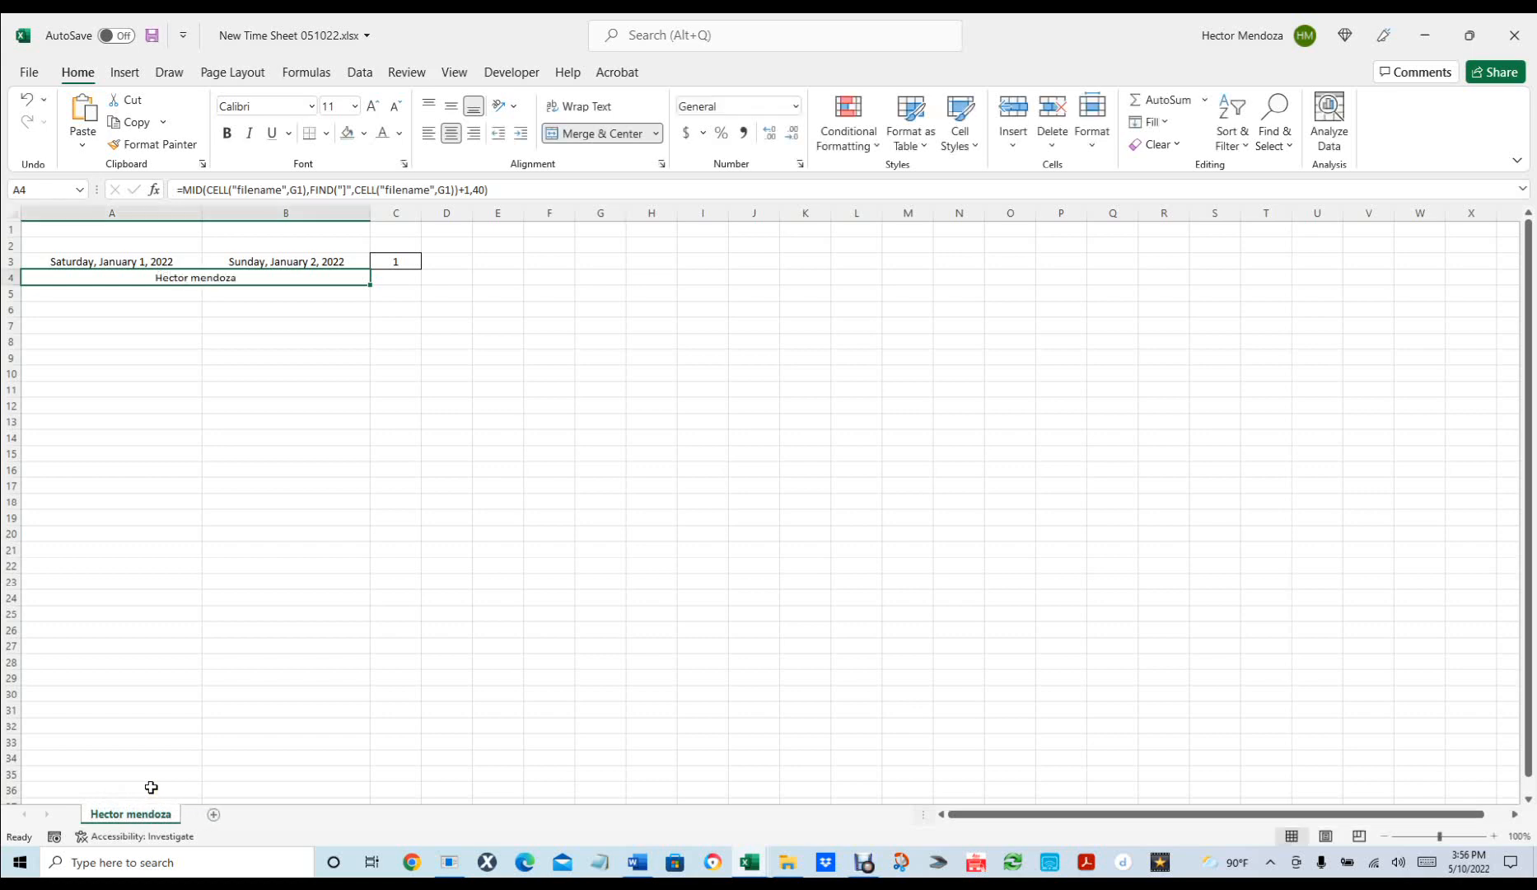
double_click(132, 812)
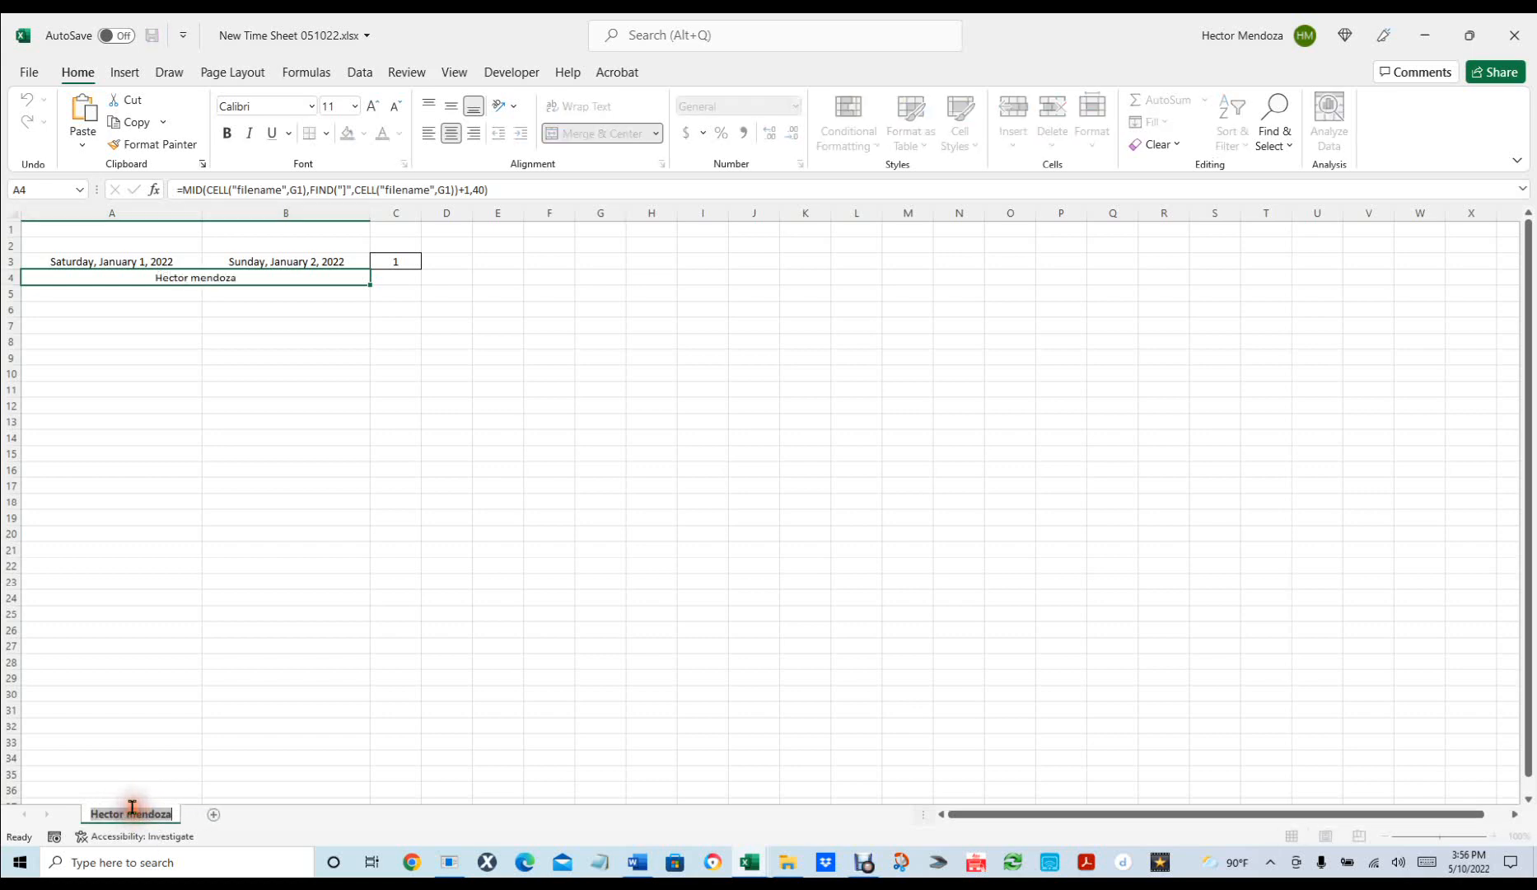
click(139, 814)
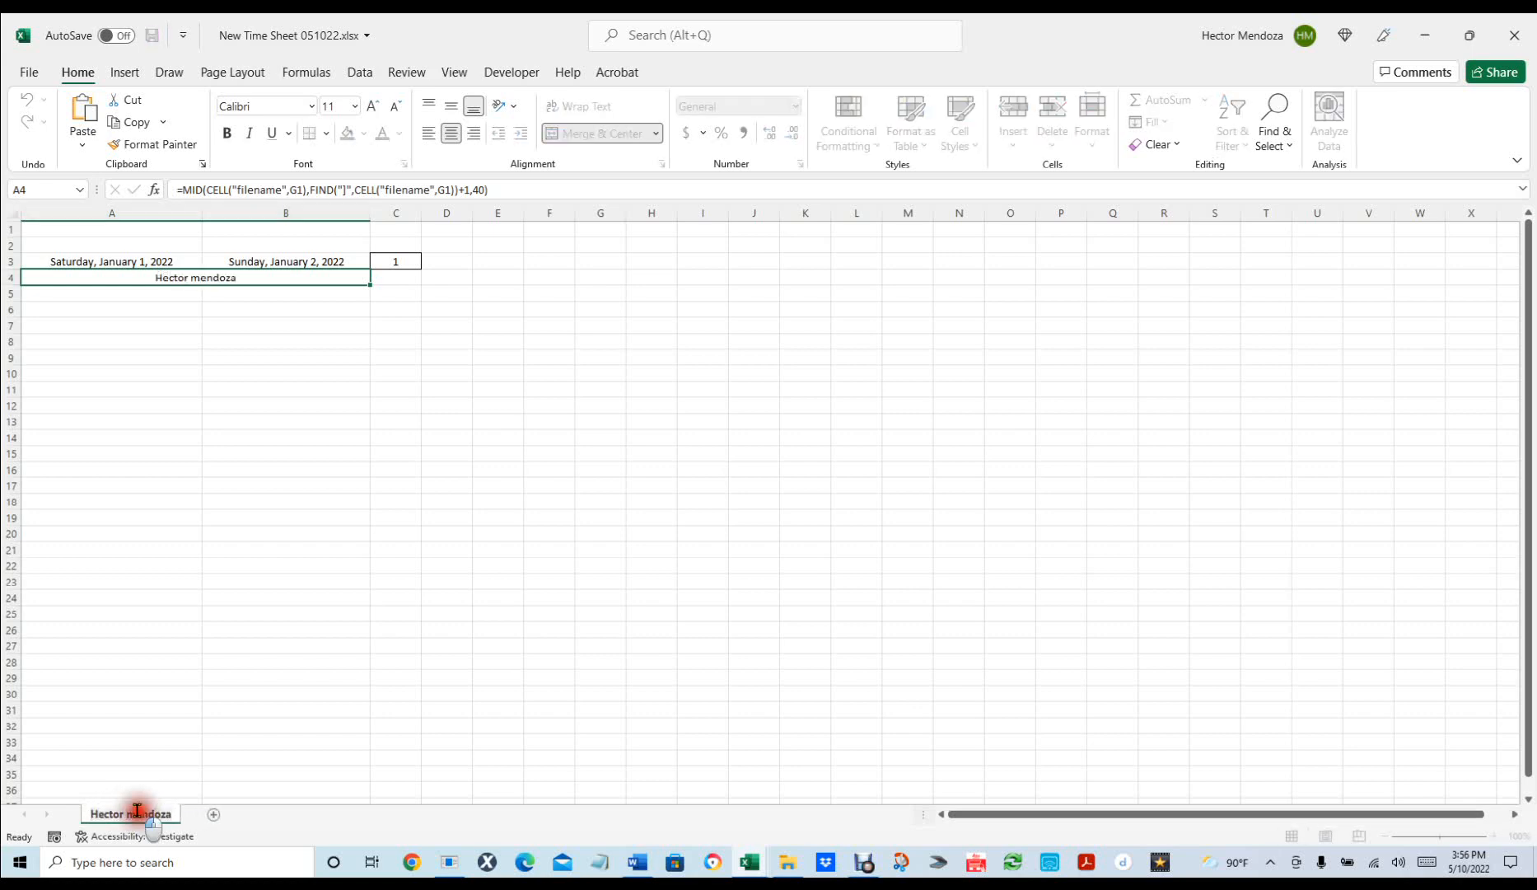
key(BackSpace)
text(M)
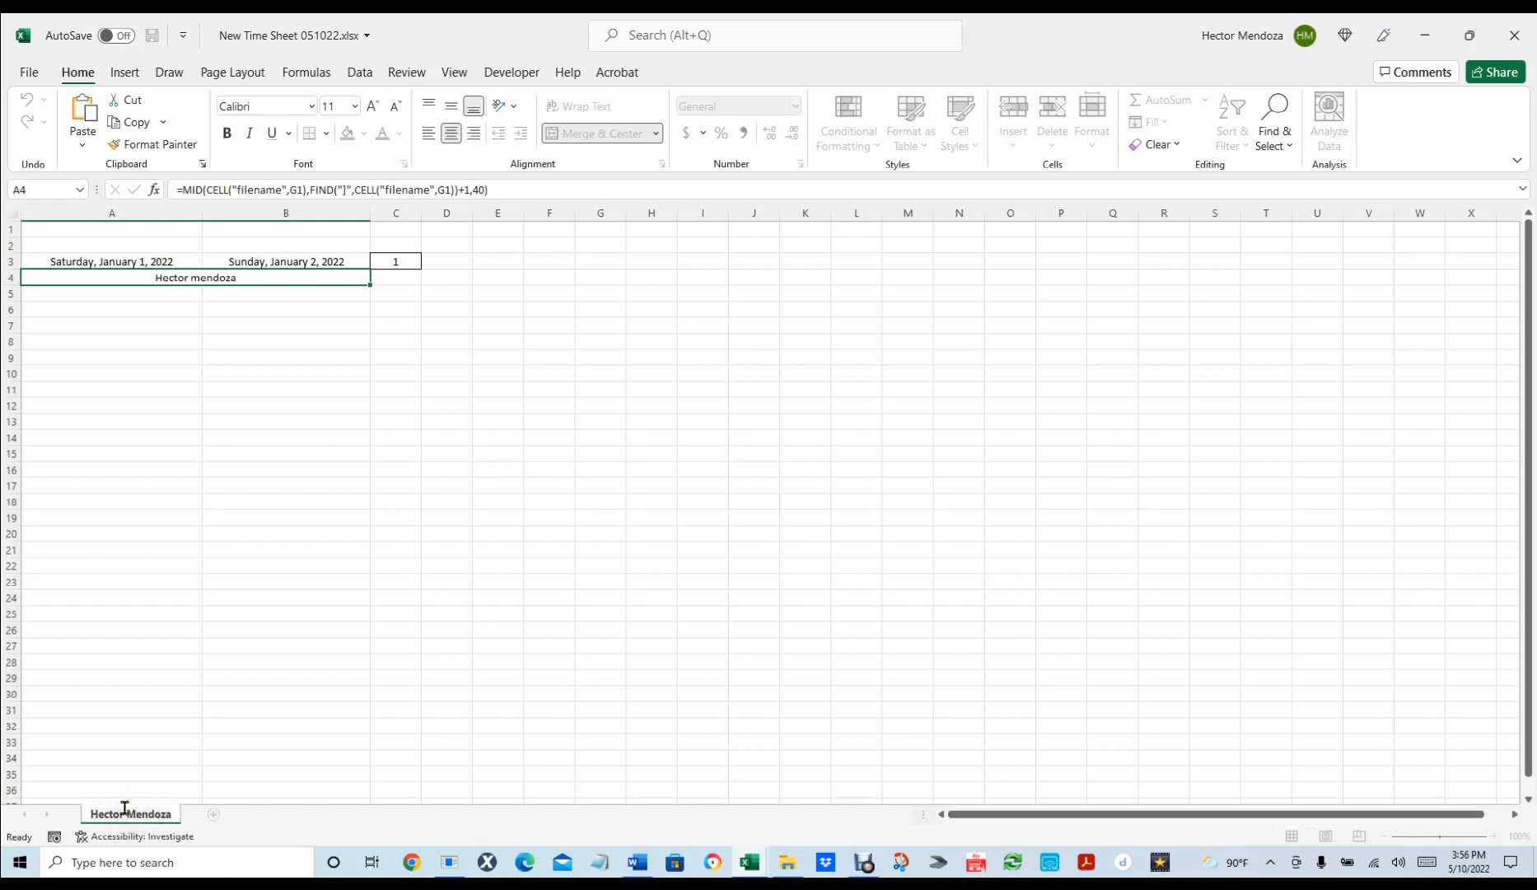
key(Return)
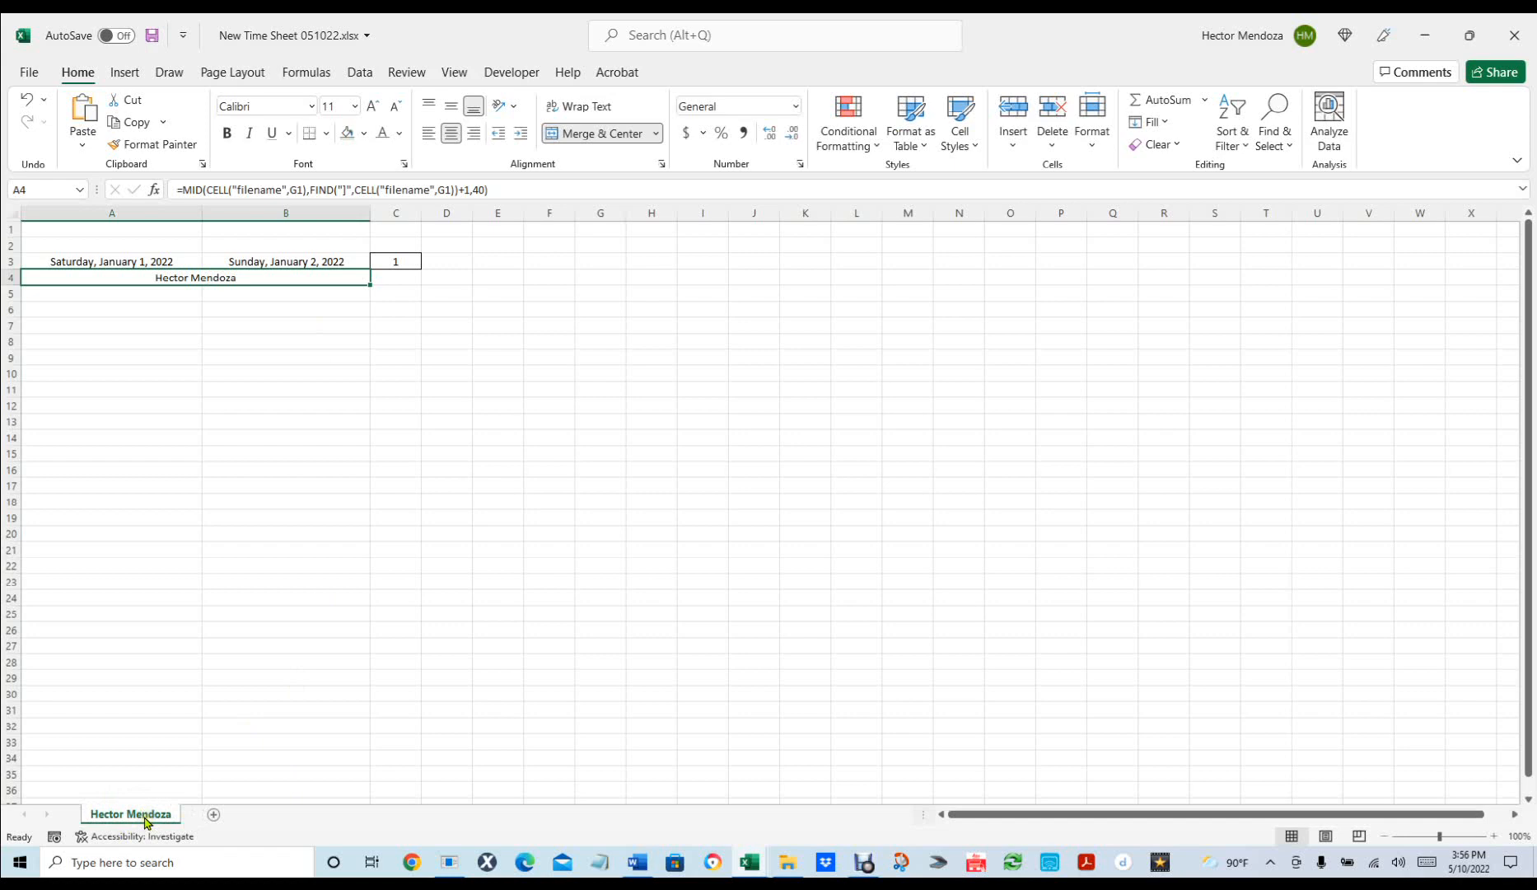
Give the merged name banner A4 white, bold text on a blue fill.
click(263, 279)
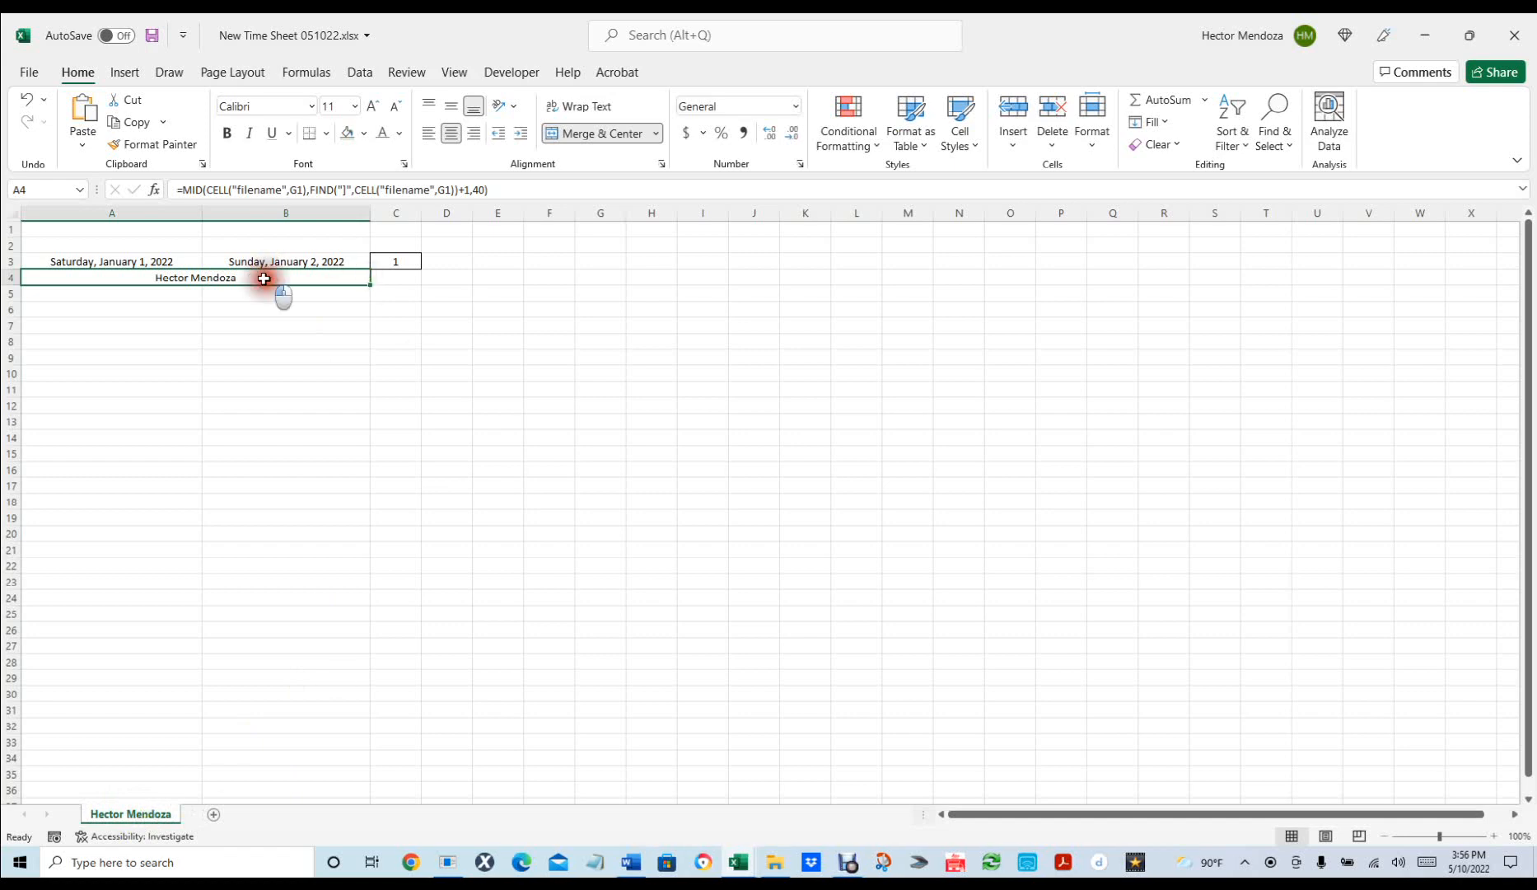
click(398, 137)
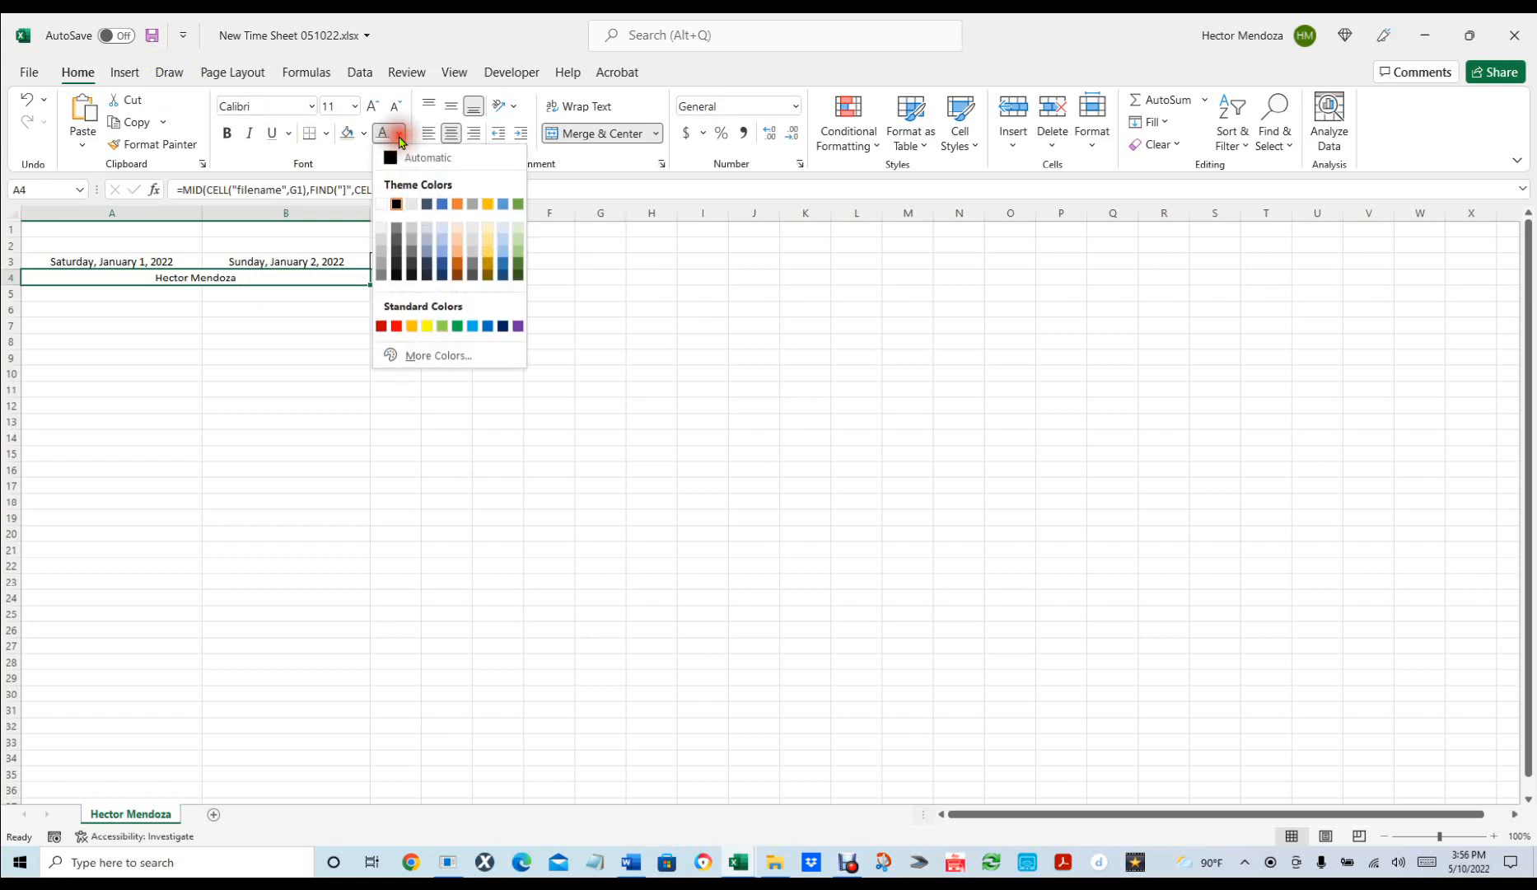
click(382, 203)
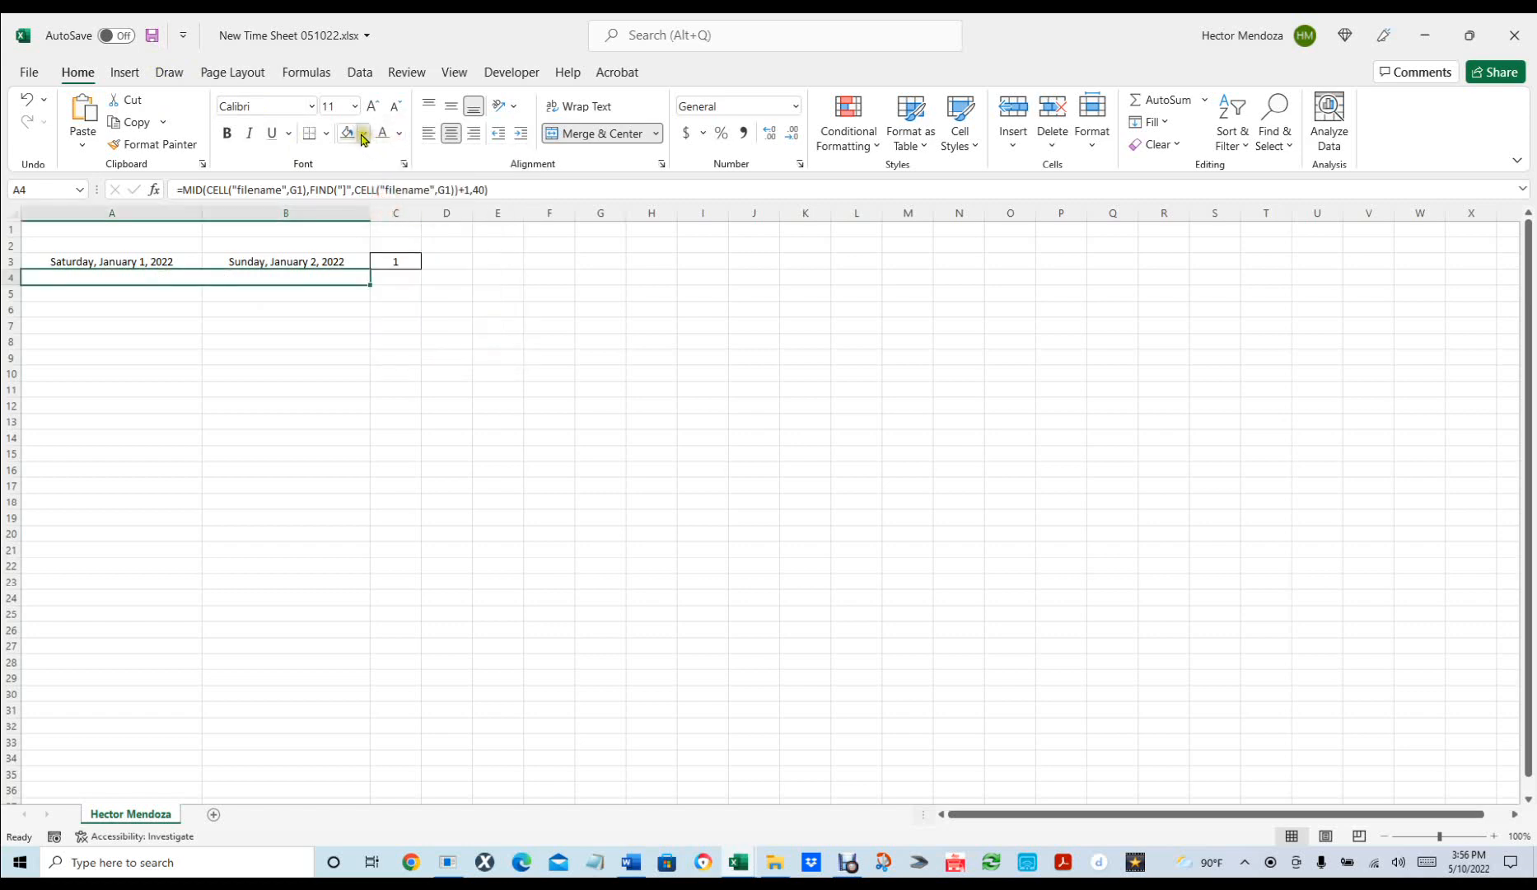
click(363, 136)
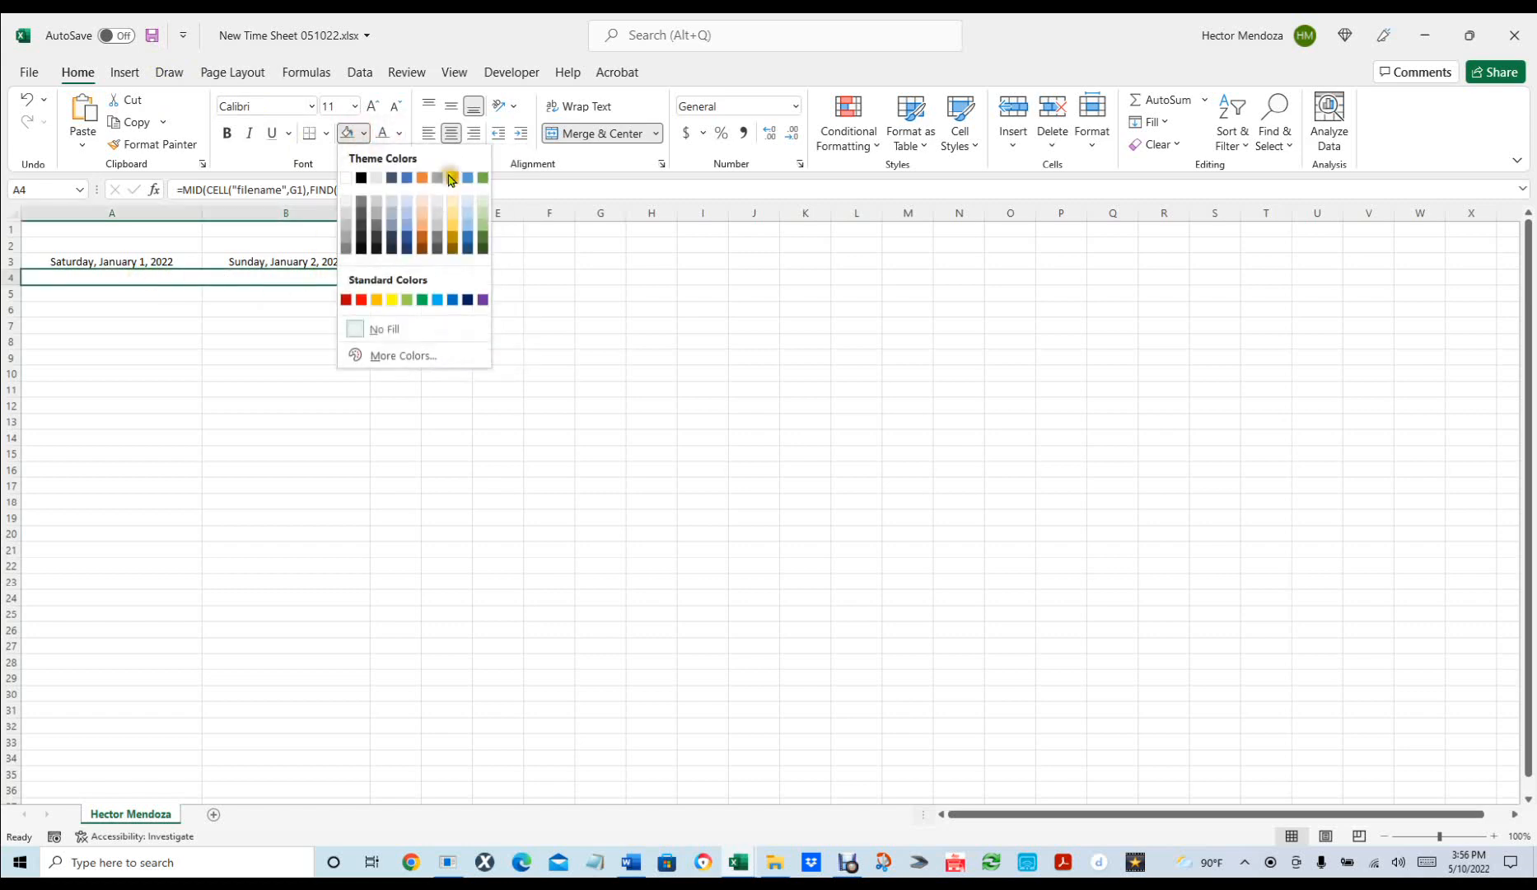
click(452, 300)
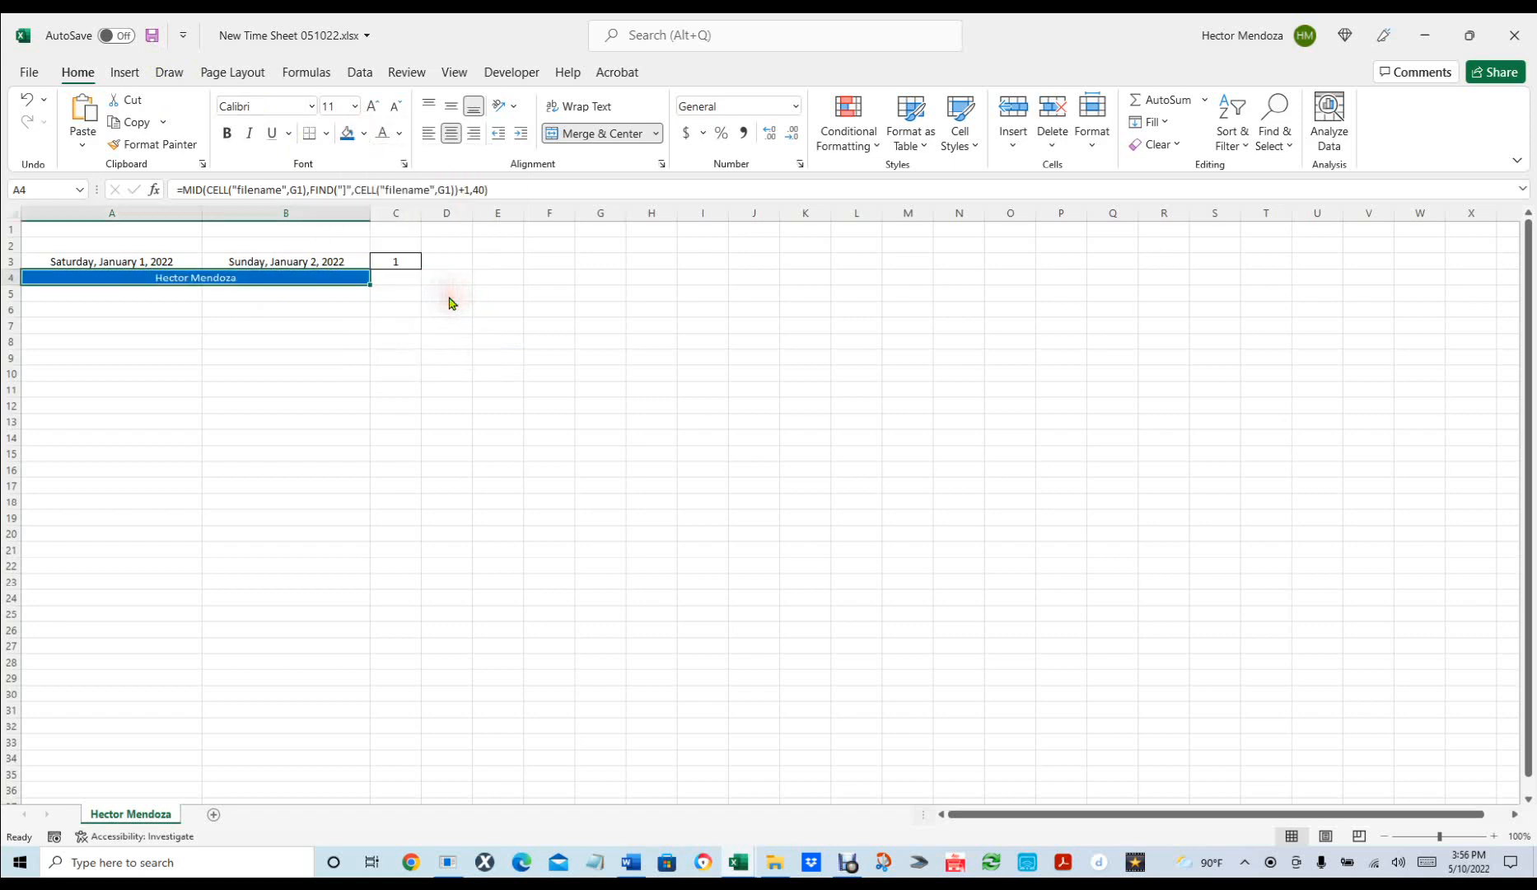
click(228, 134)
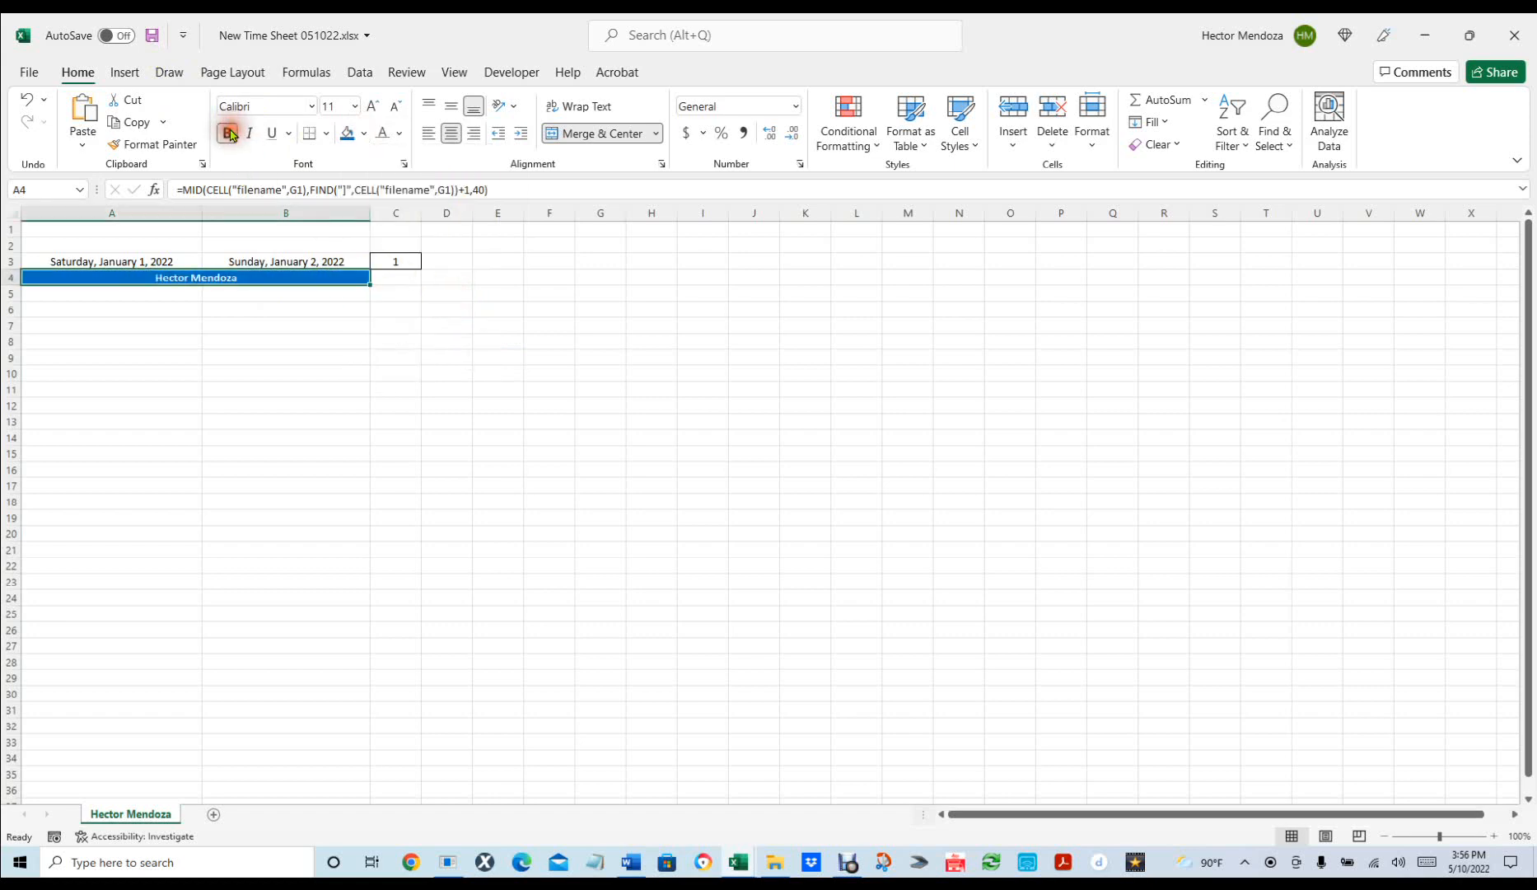
click(398, 389)
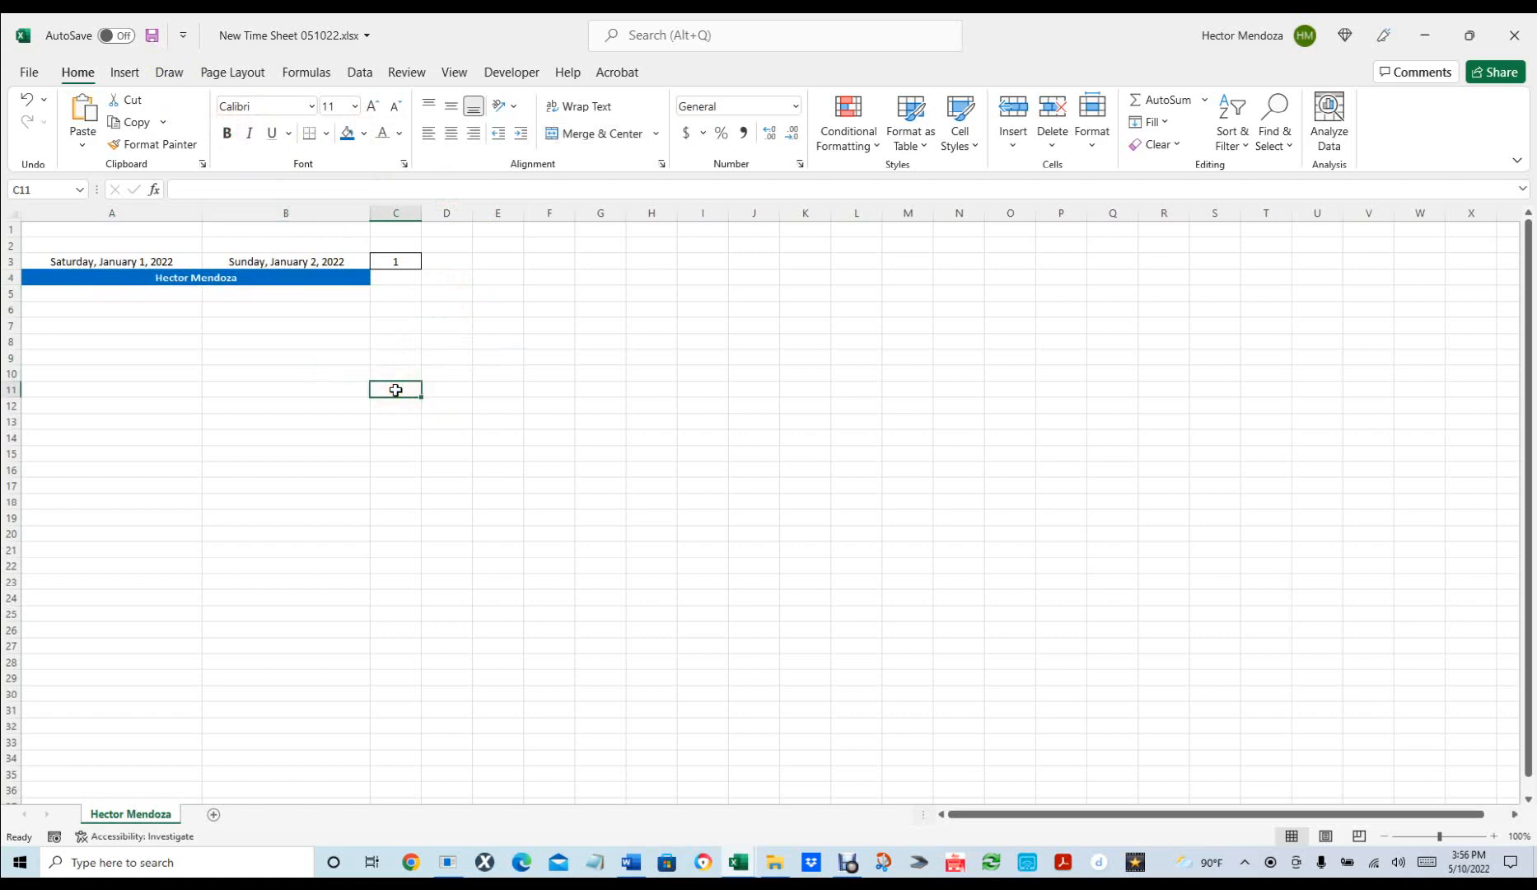
click(145, 296)
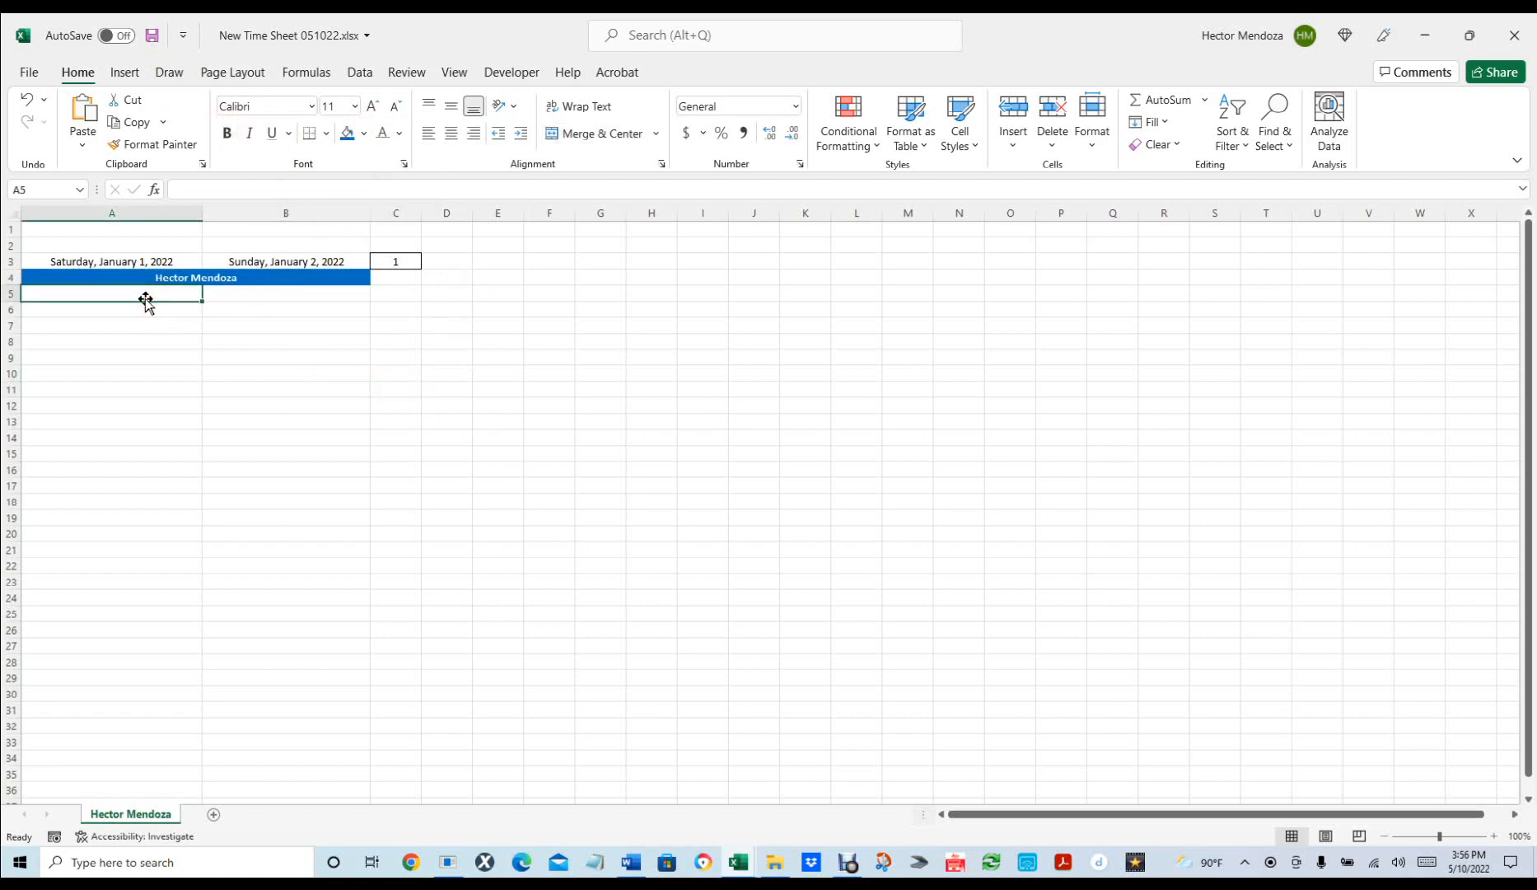
Enter the headings 'Sart date/time', 'End date/time' and 'Total' in A5, B5 and C5.
text(Sar)
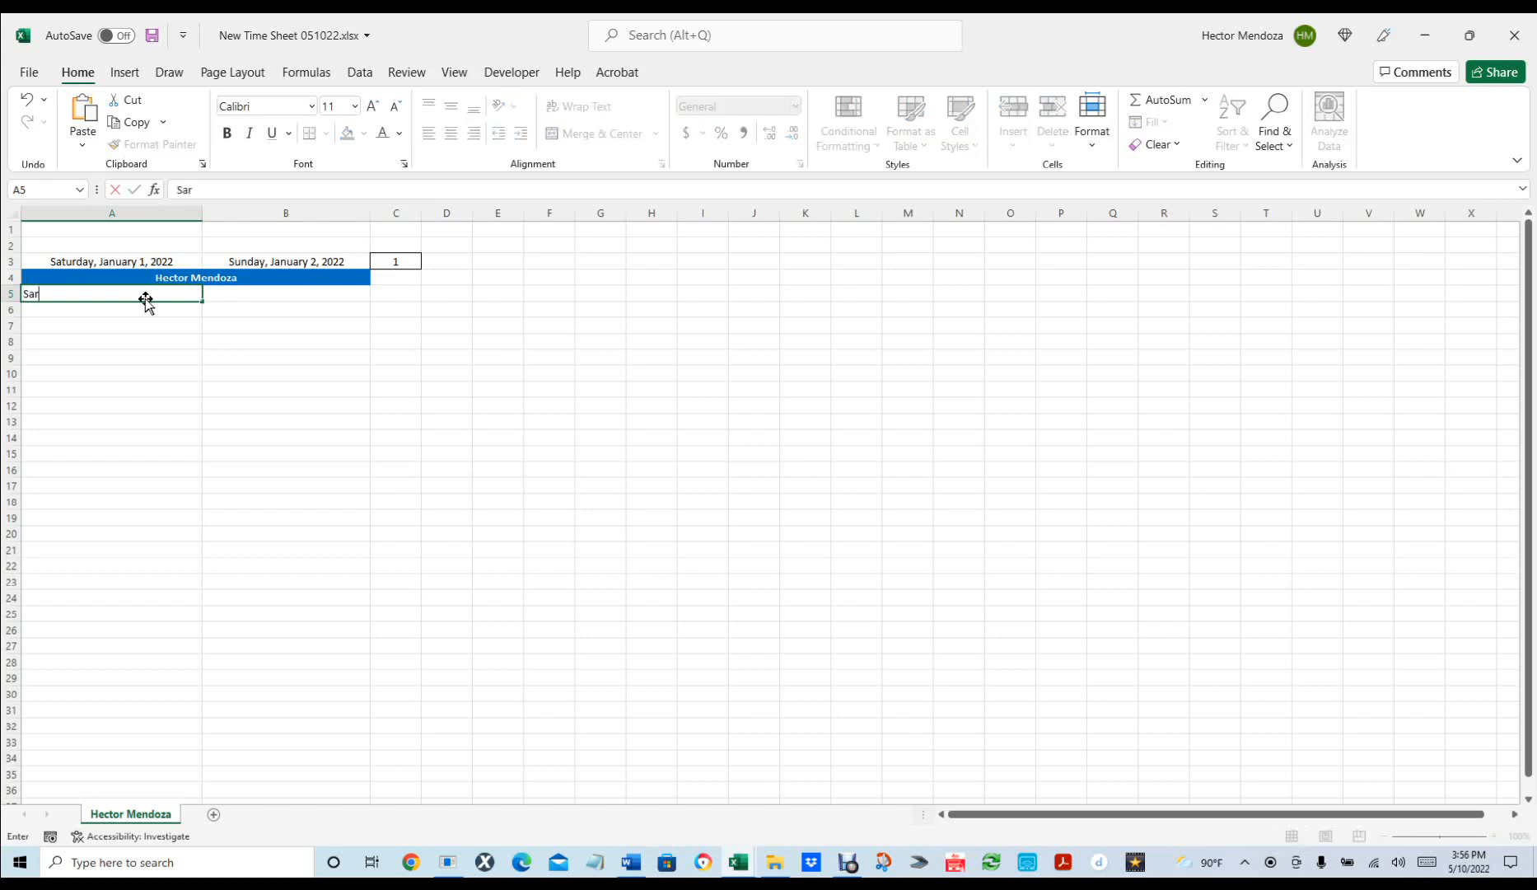
text(t date/time)
key(Tab)
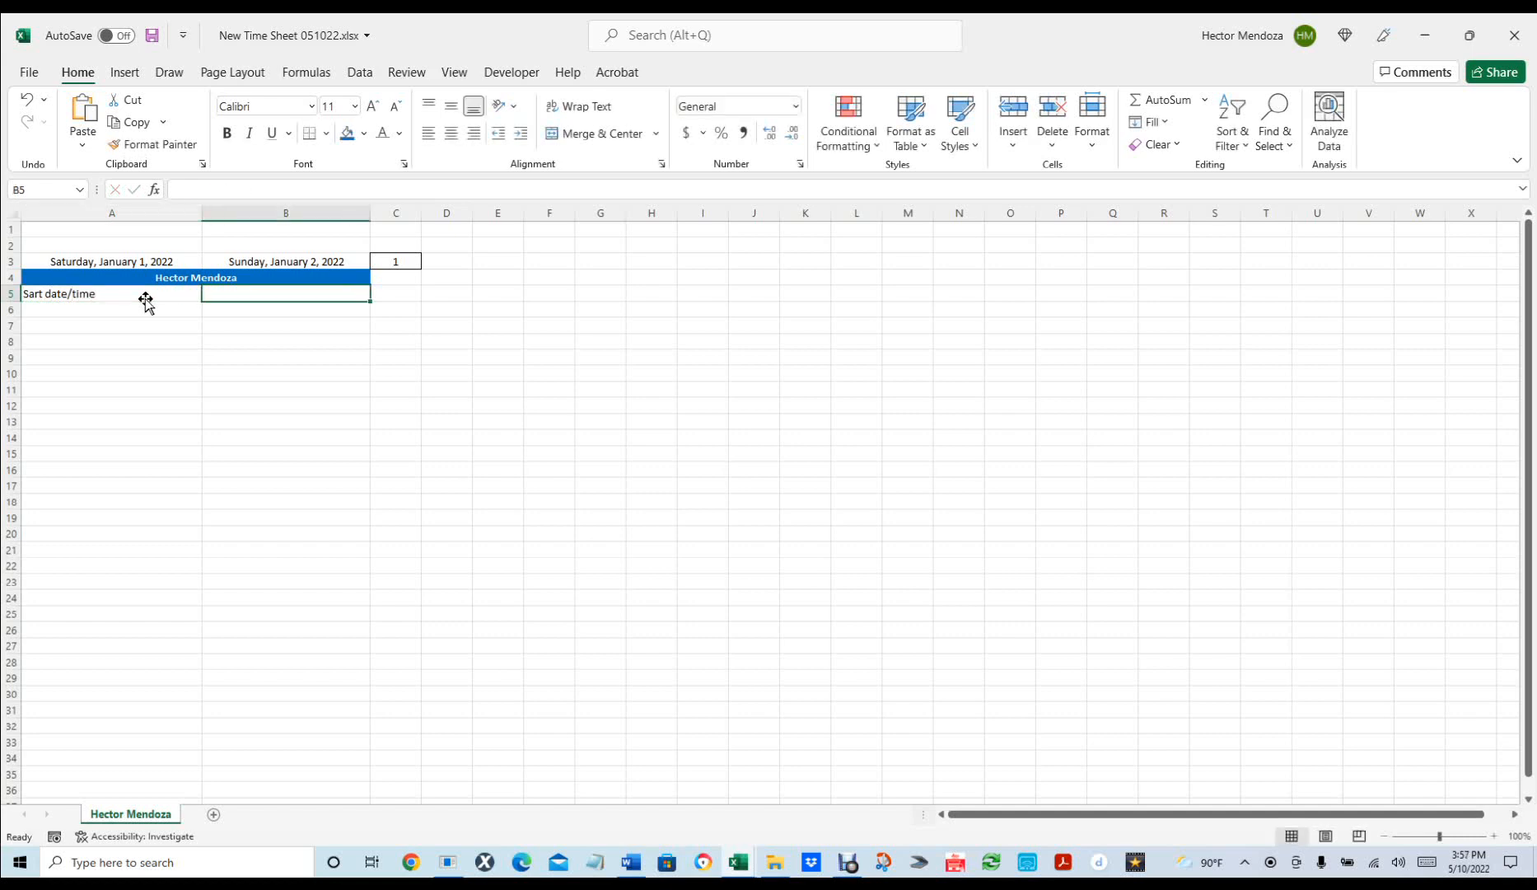
text(End)
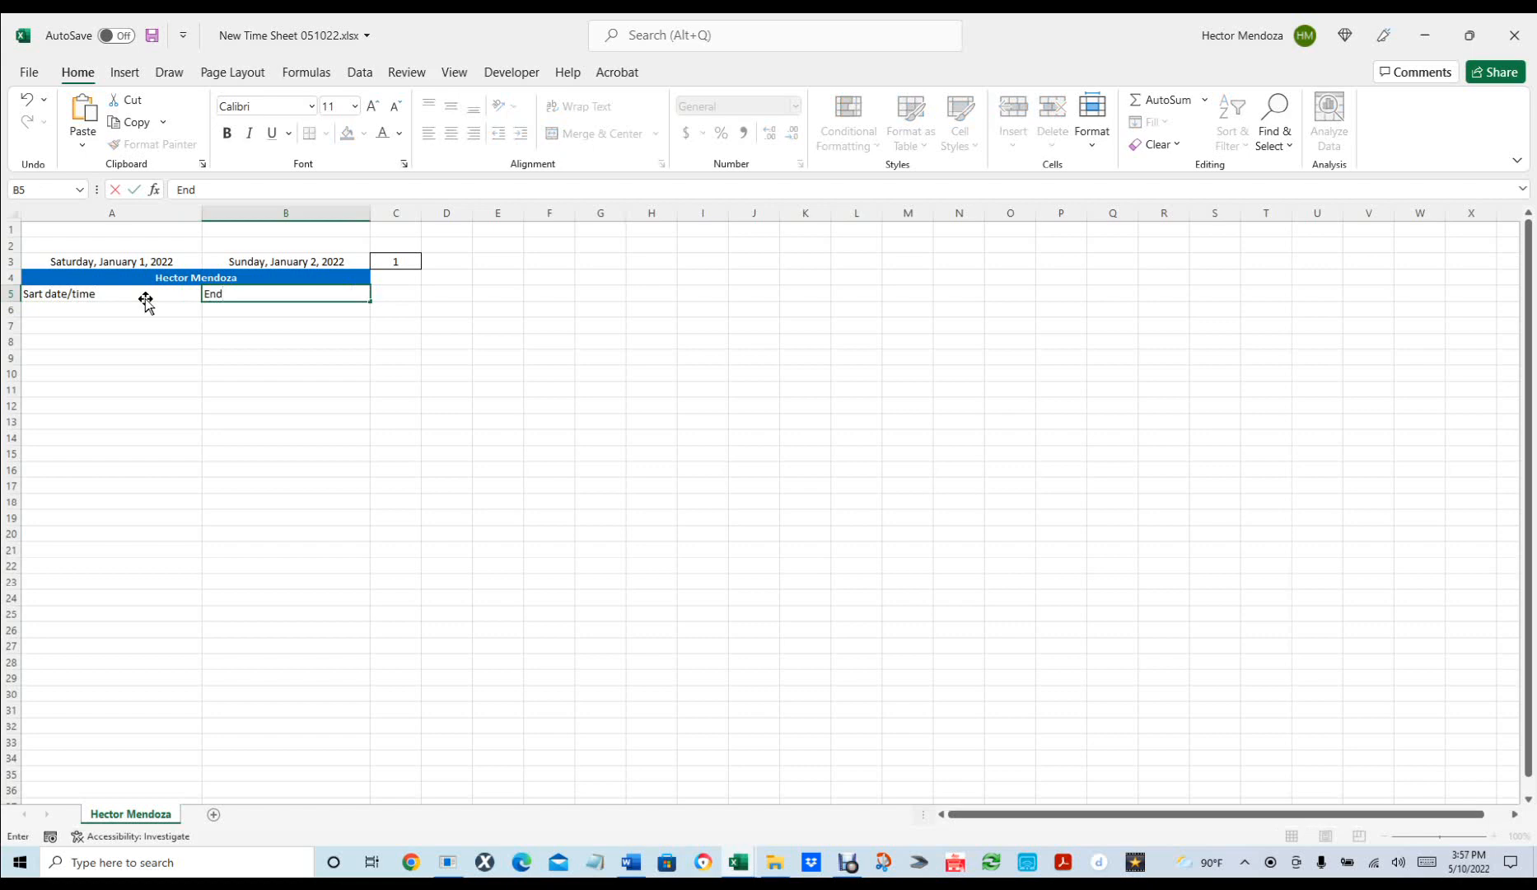
text( date/time)
key(Tab)
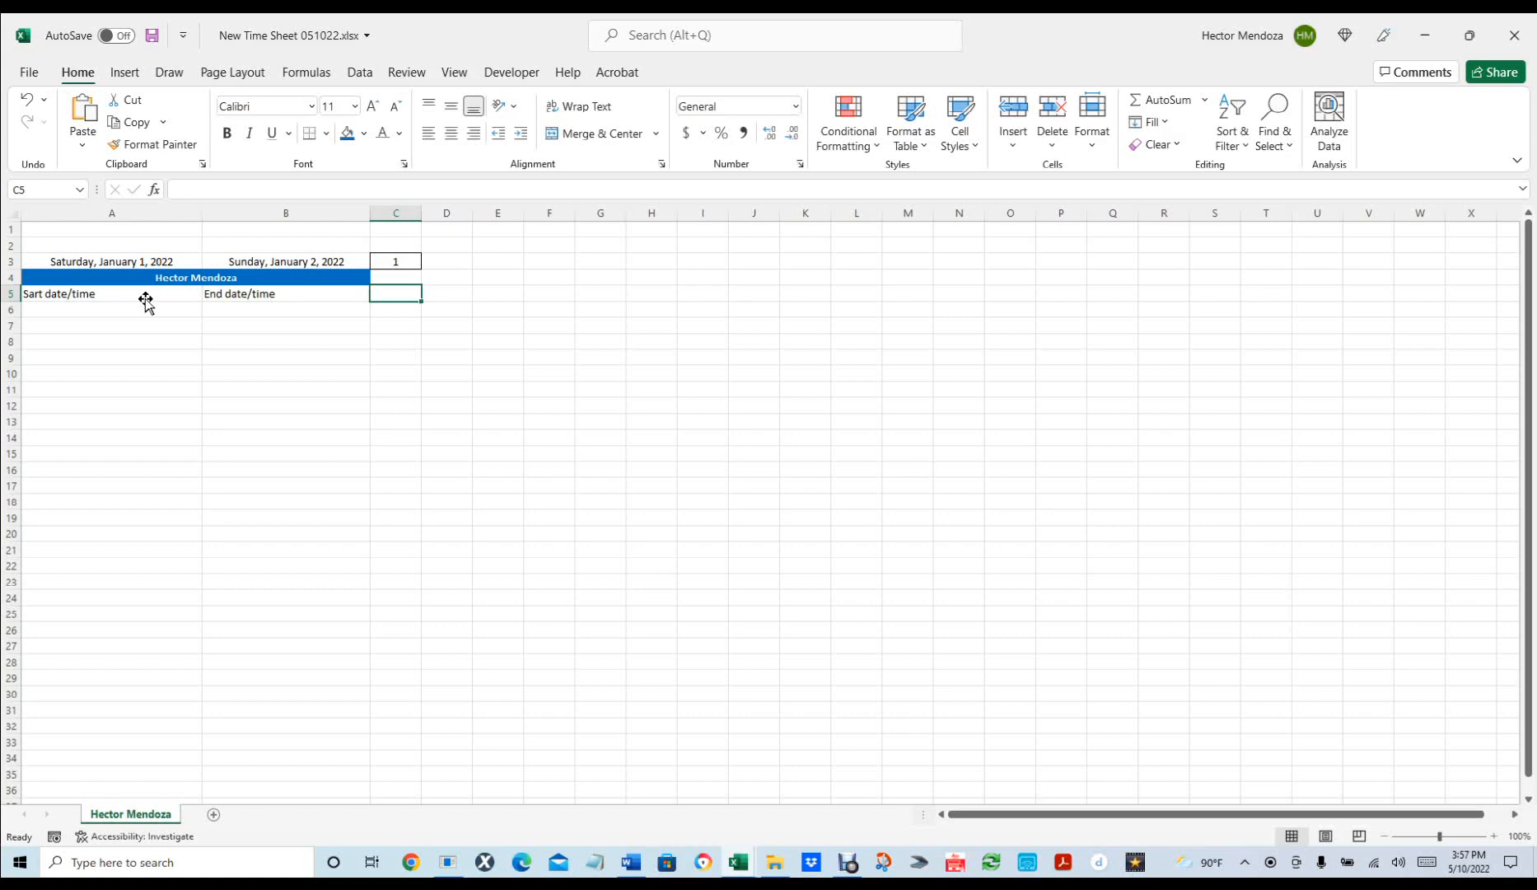
text(Tot)
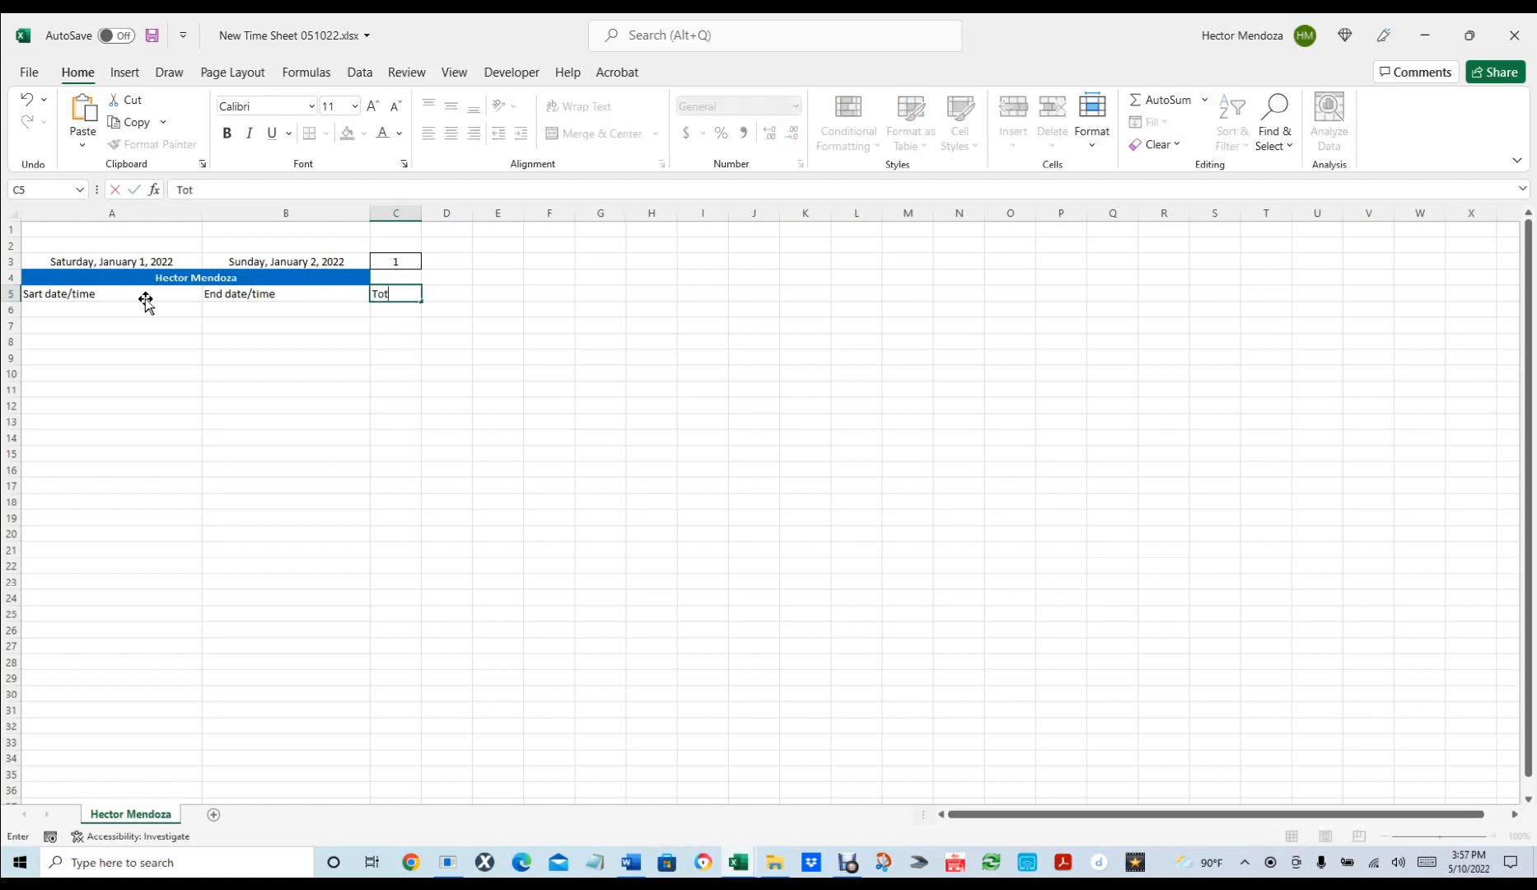
text(al)
key(Return)
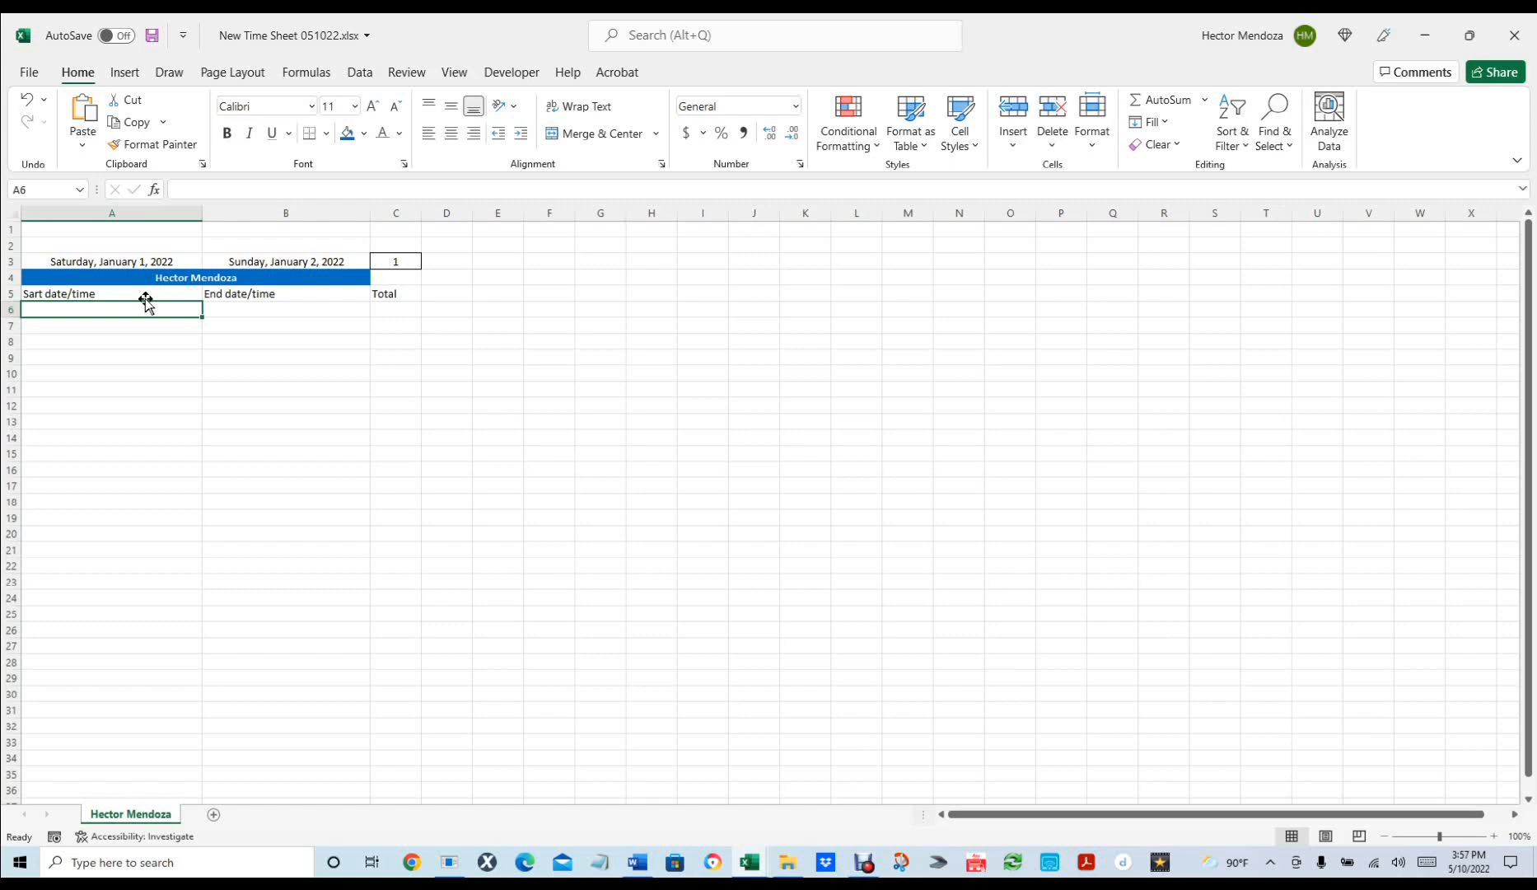
click(81, 305)
key(shift+Right)
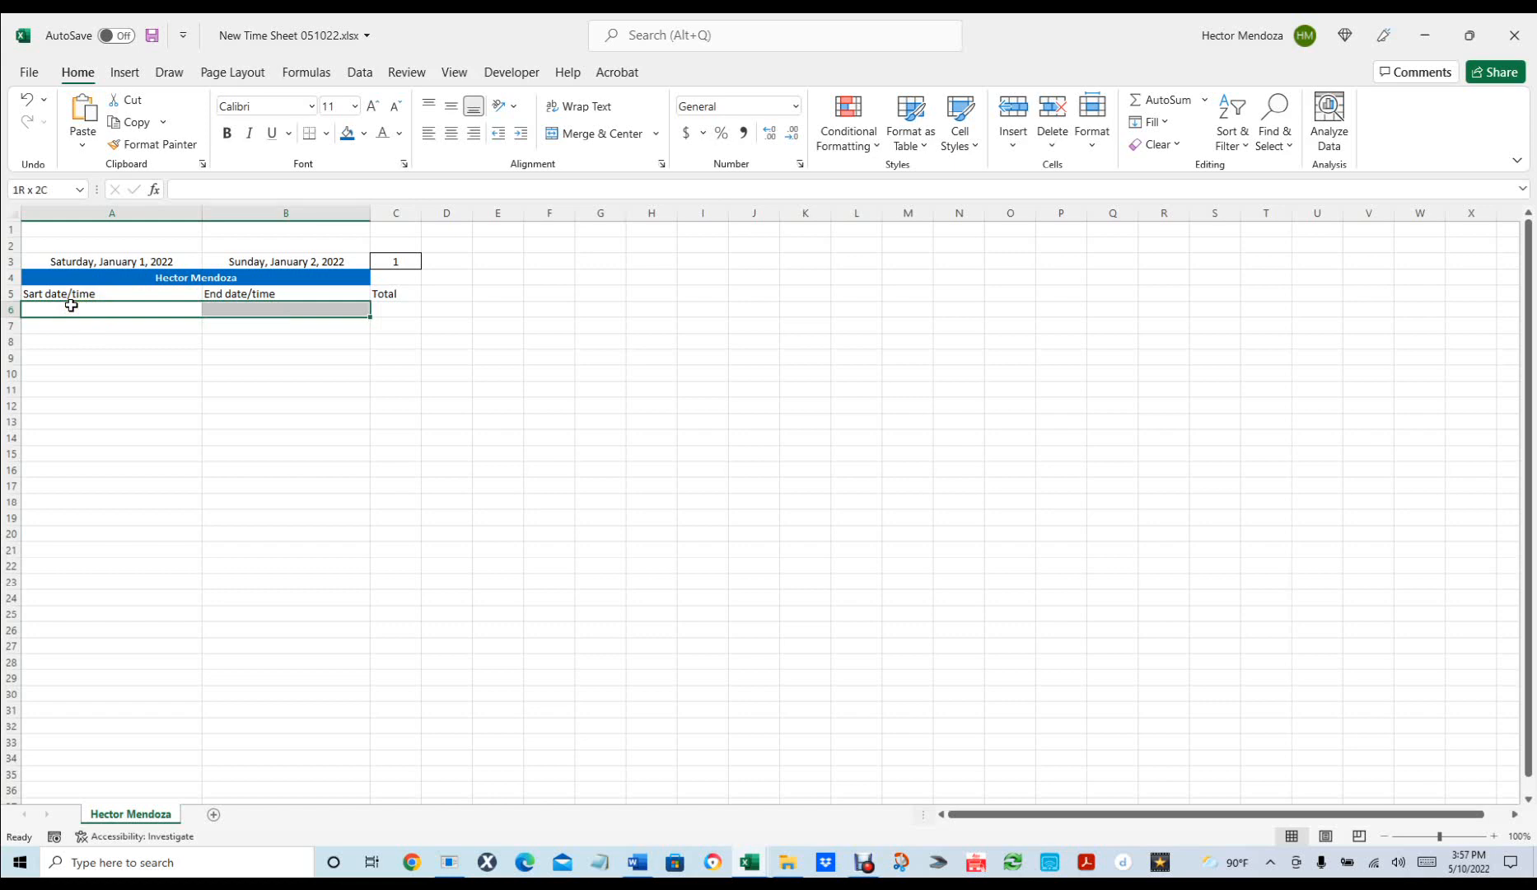
Select the entry range A6:B11 and open Format Cells with Ctrl+1.
key(shift+Down)
key(shift+Down)
key(shift+Down)
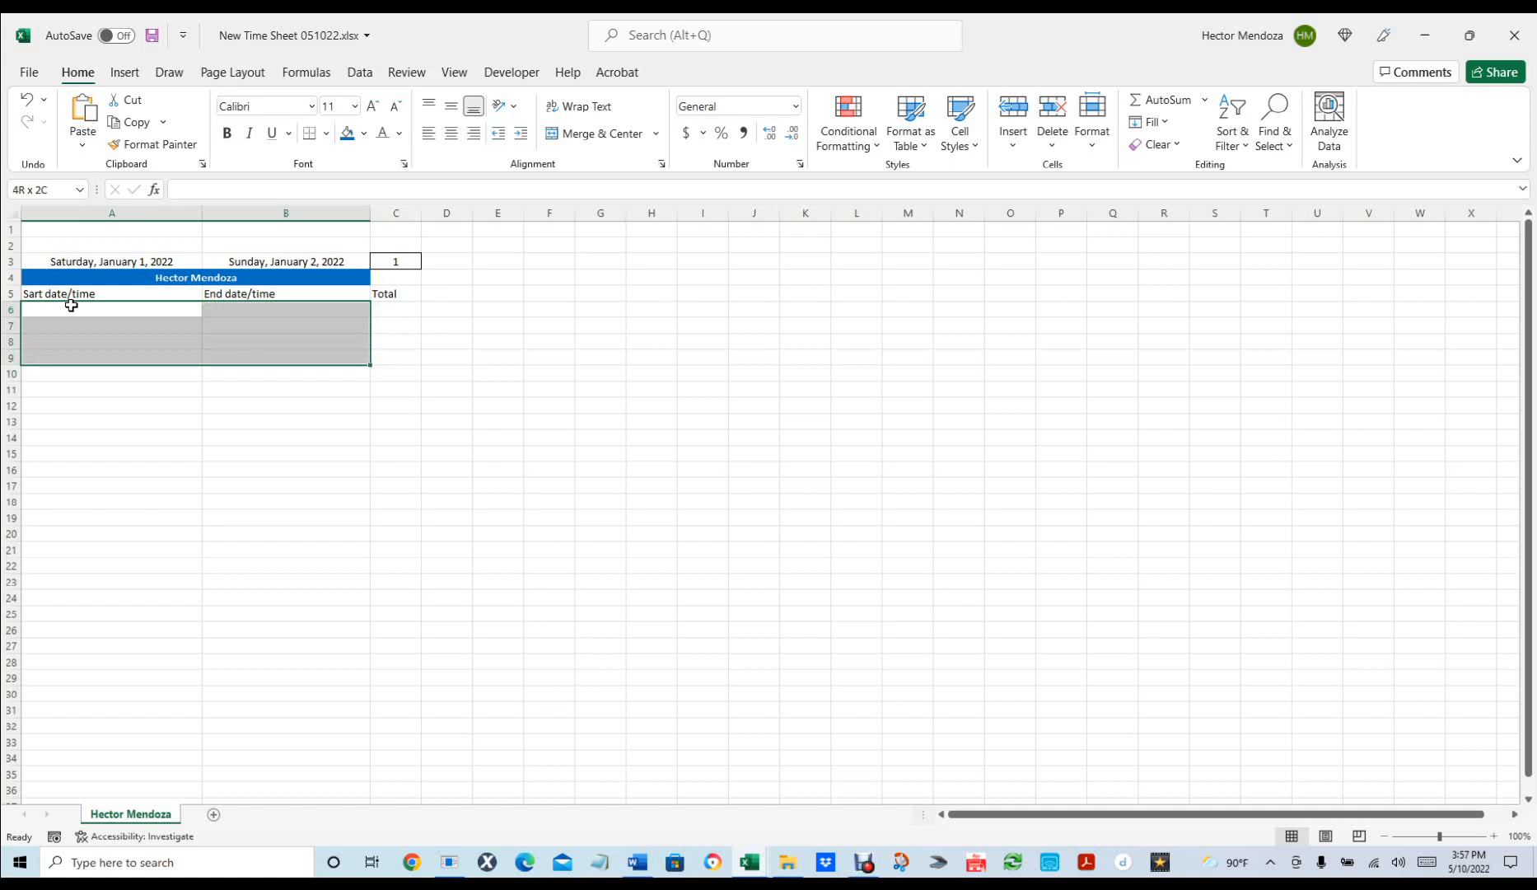
key(shift+Up)
key(shift+Up)
key(shift+Up)
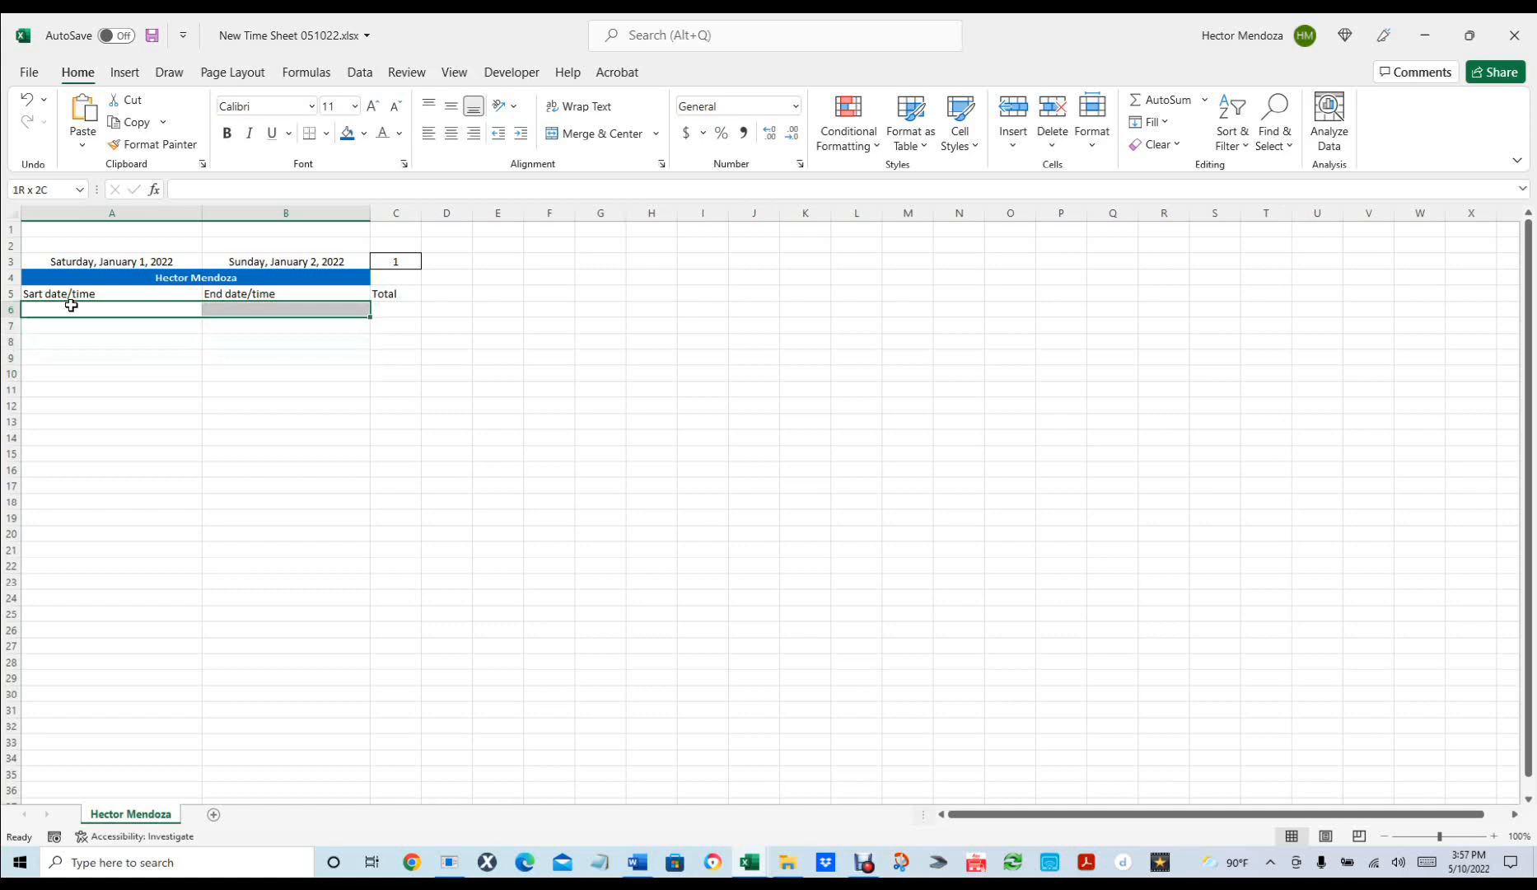
key(shift+Down)
key(shift+Down)
key(shift+Down)
key(shift+Down)
key(shift+Down)
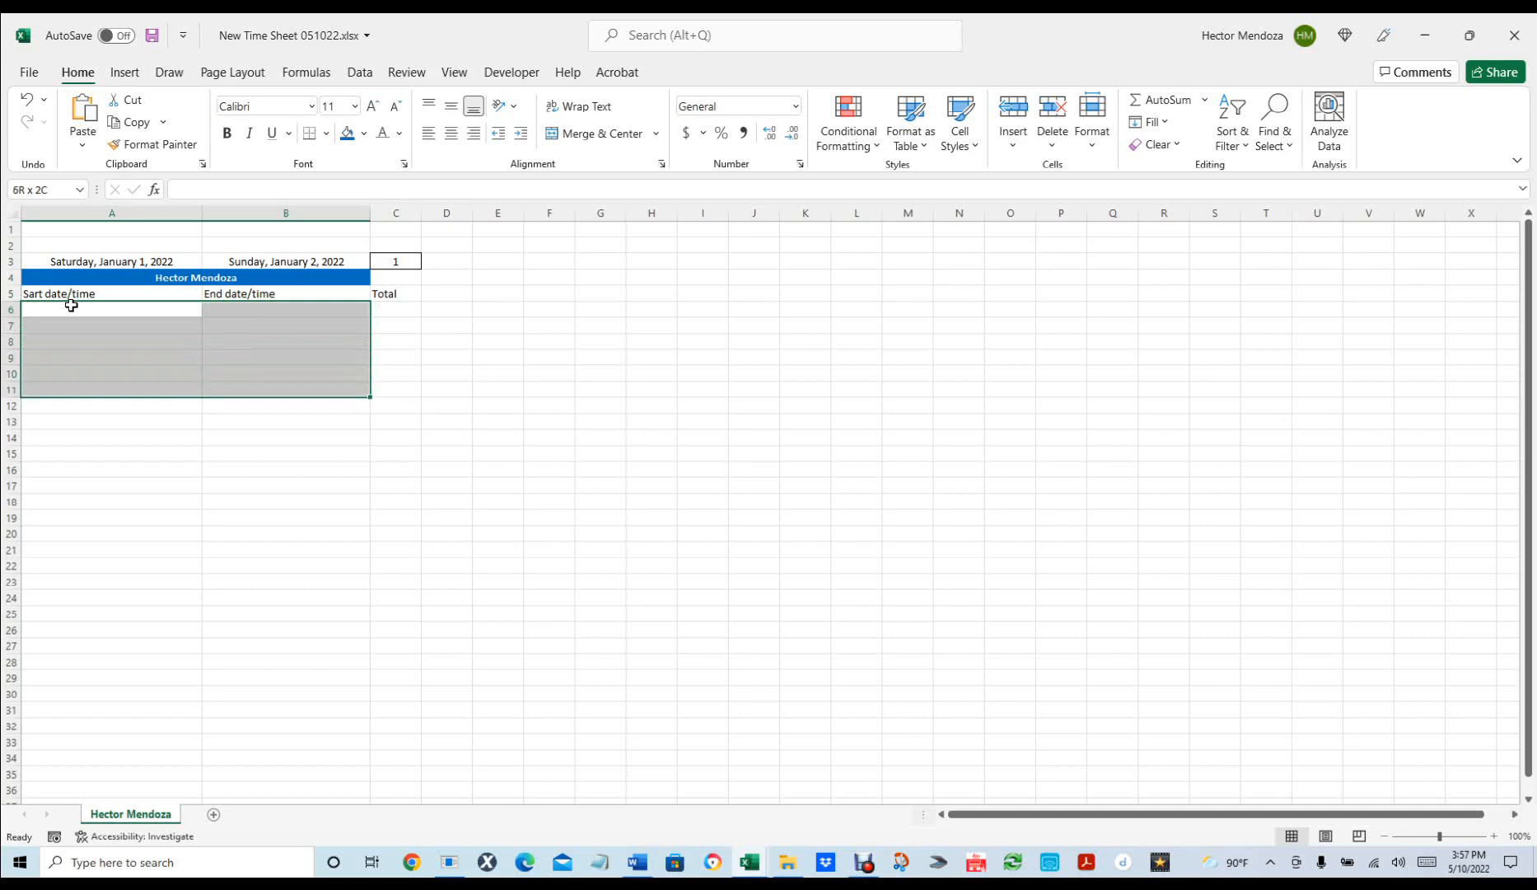
key(ctrl+1)
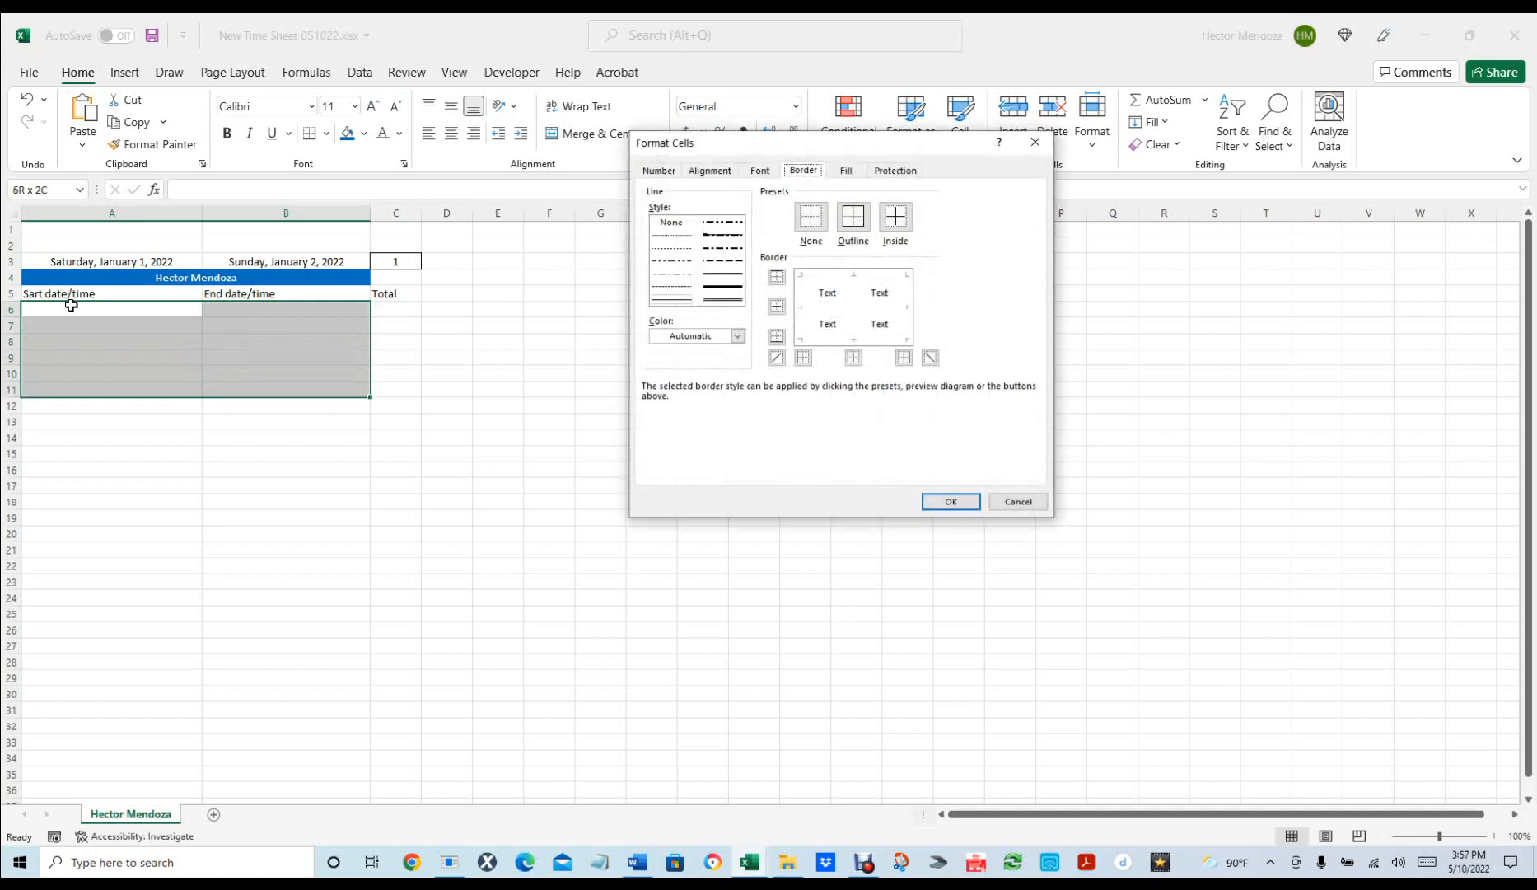
Apply the Date type 3/14/12 1:30 PM to cells A6:B11.
click(658, 172)
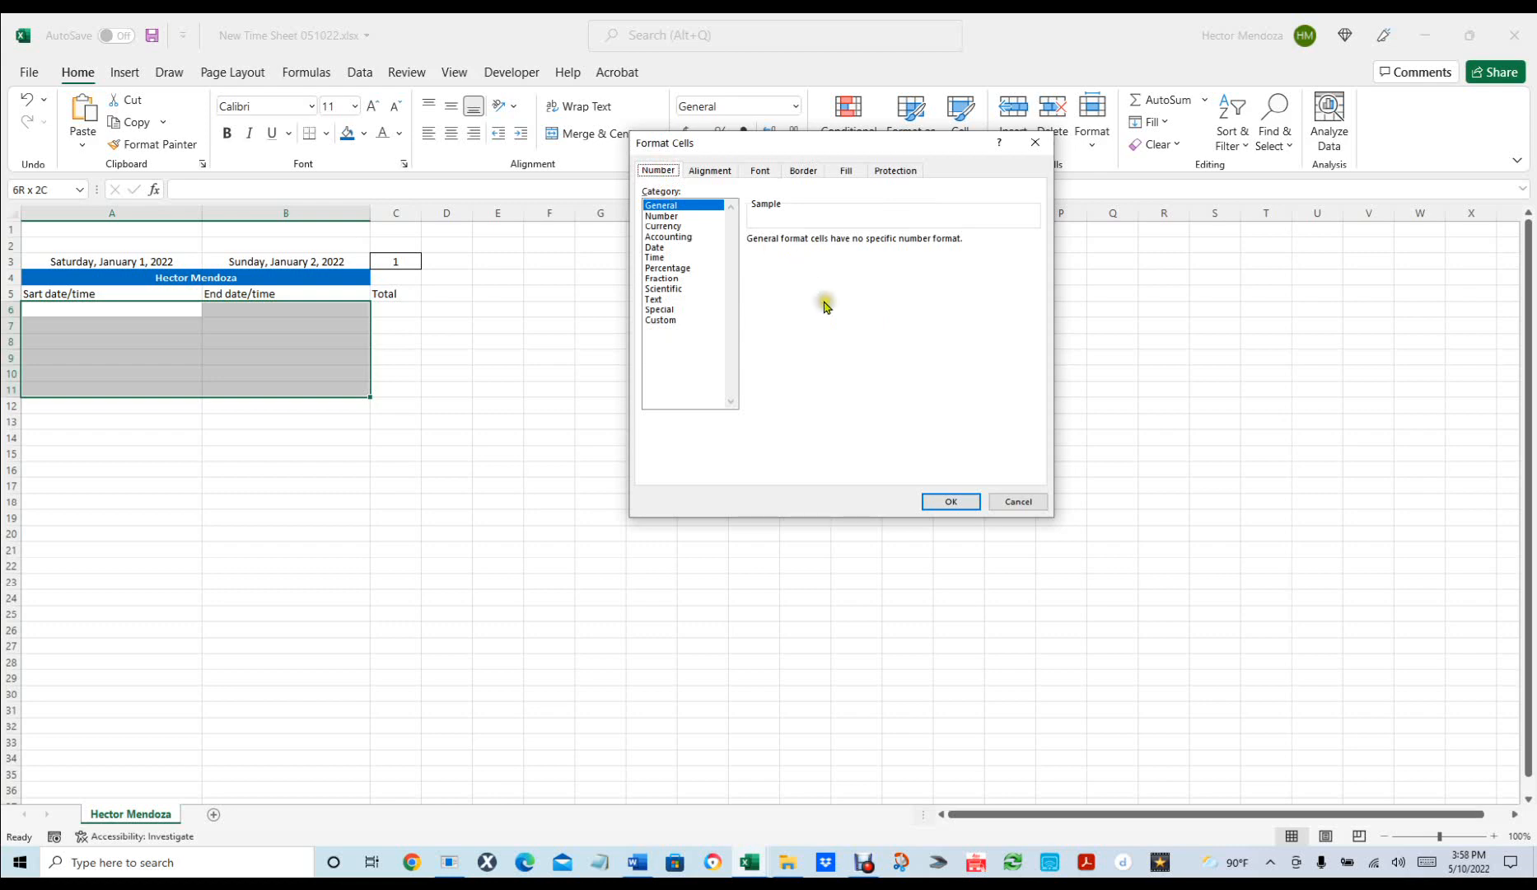
click(668, 320)
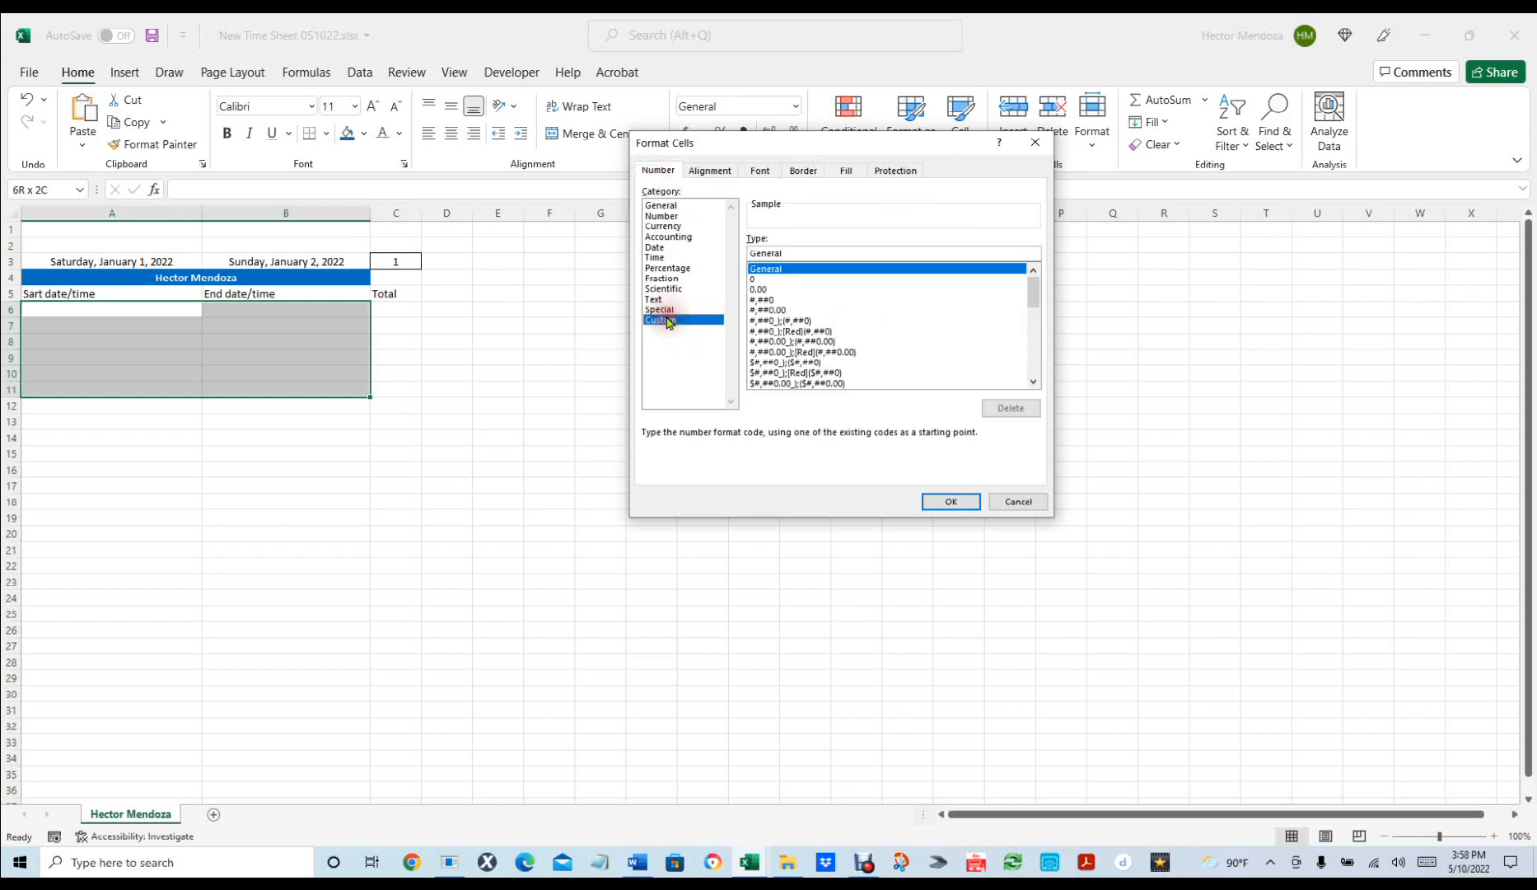
drag(1032, 288, 1027, 352)
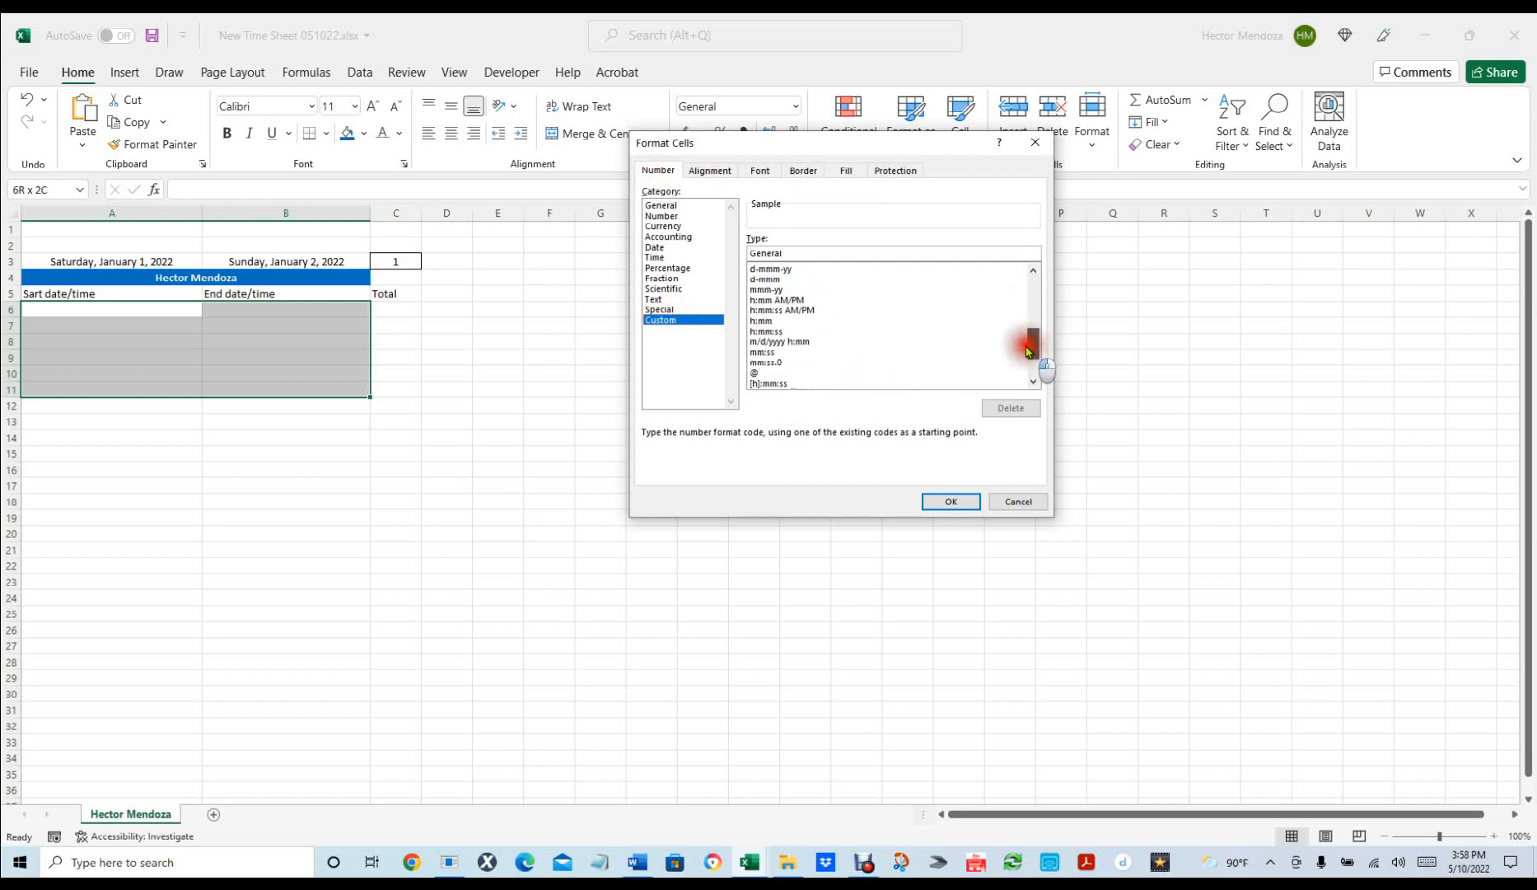
drag(1028, 352, 1036, 251)
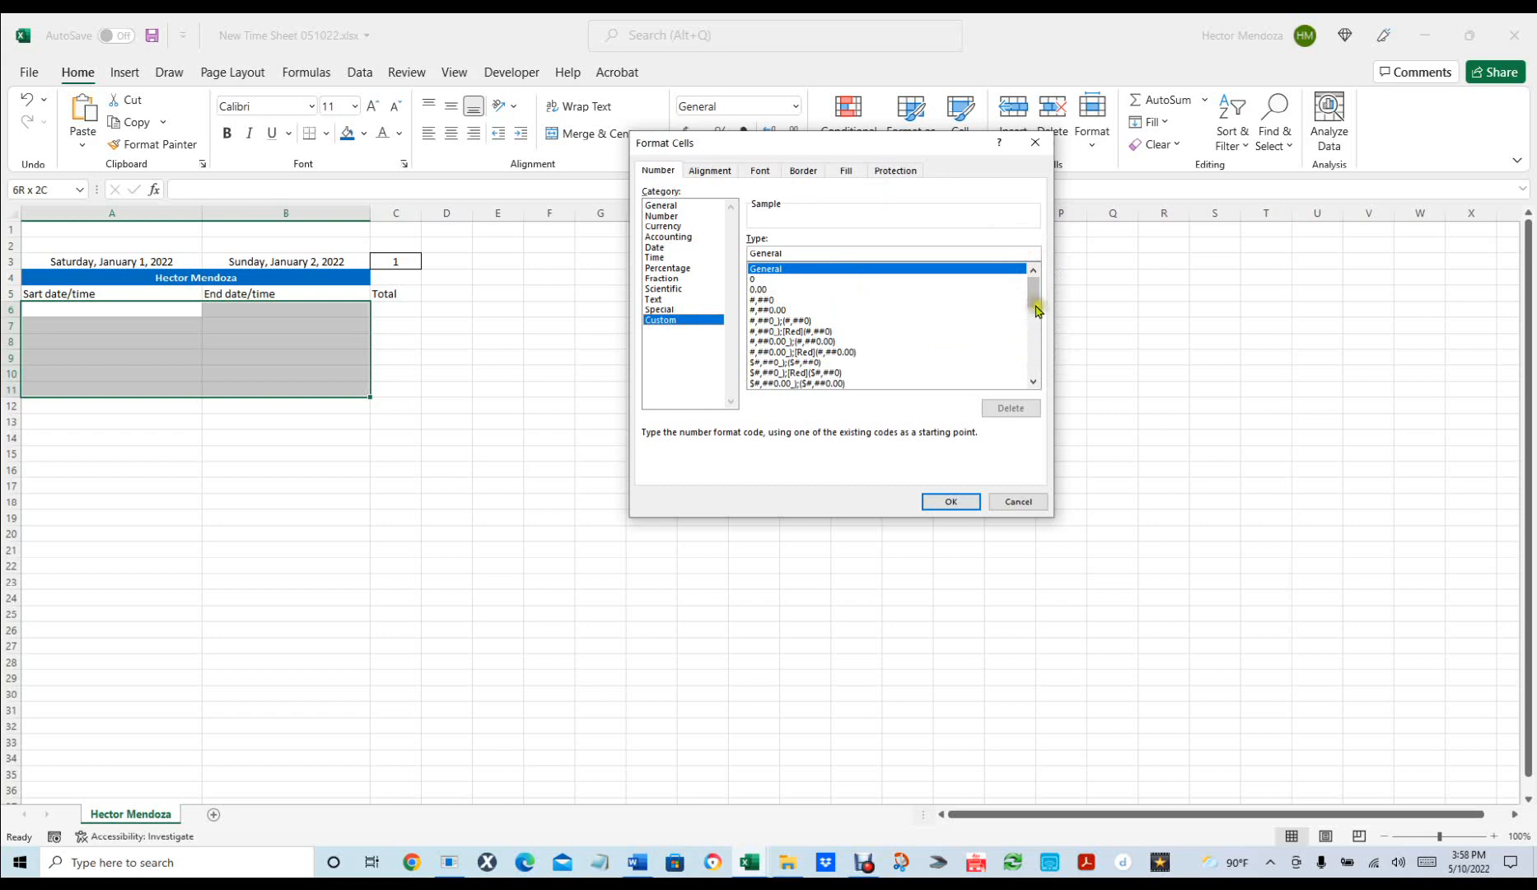
drag(1031, 290, 1036, 351)
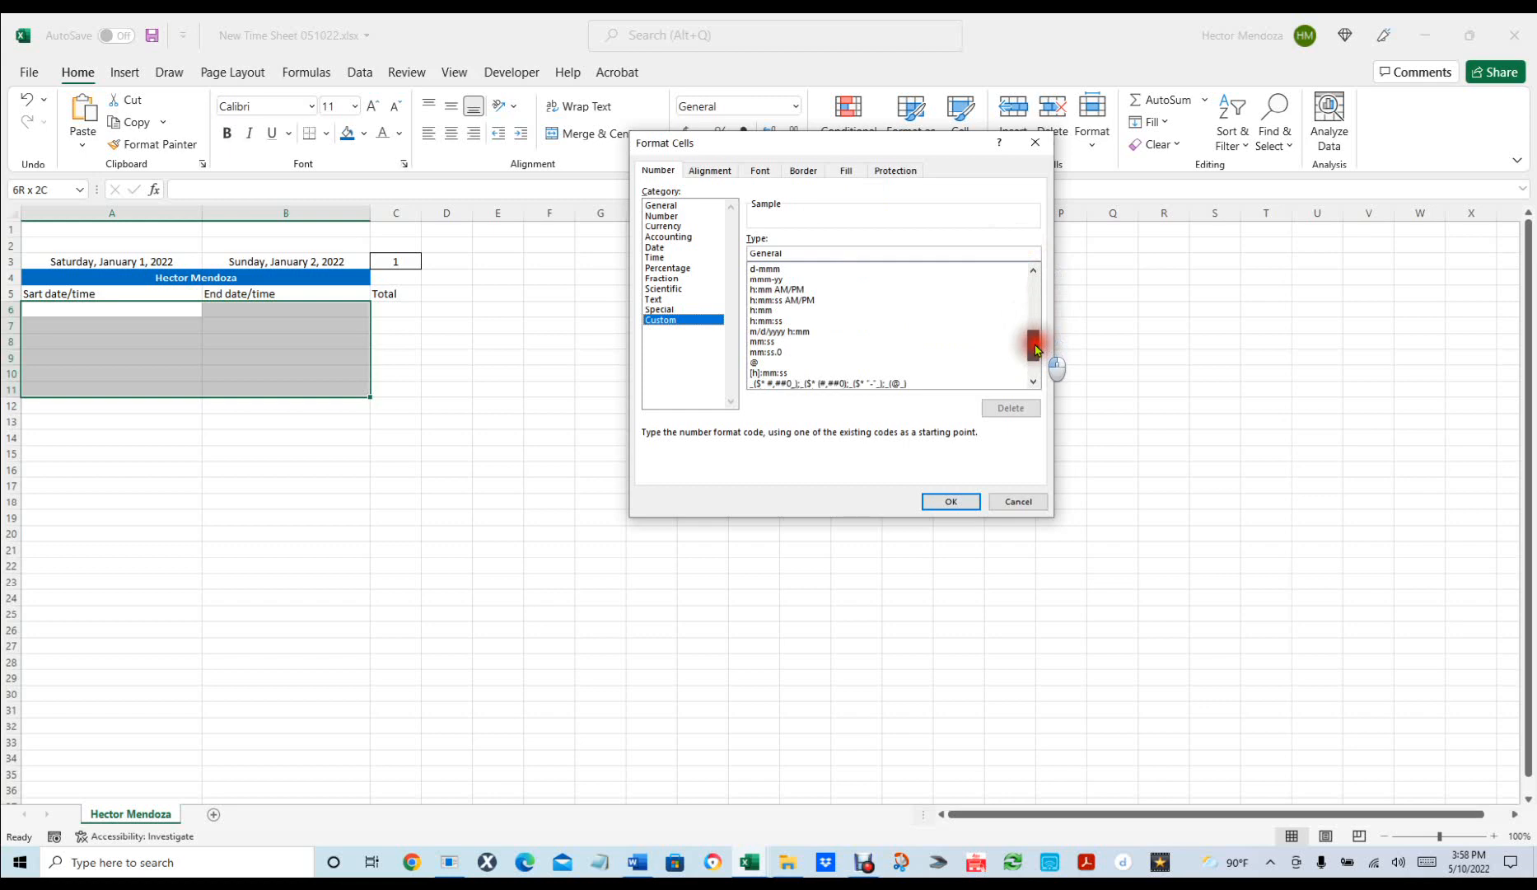
drag(1036, 350, 1043, 260)
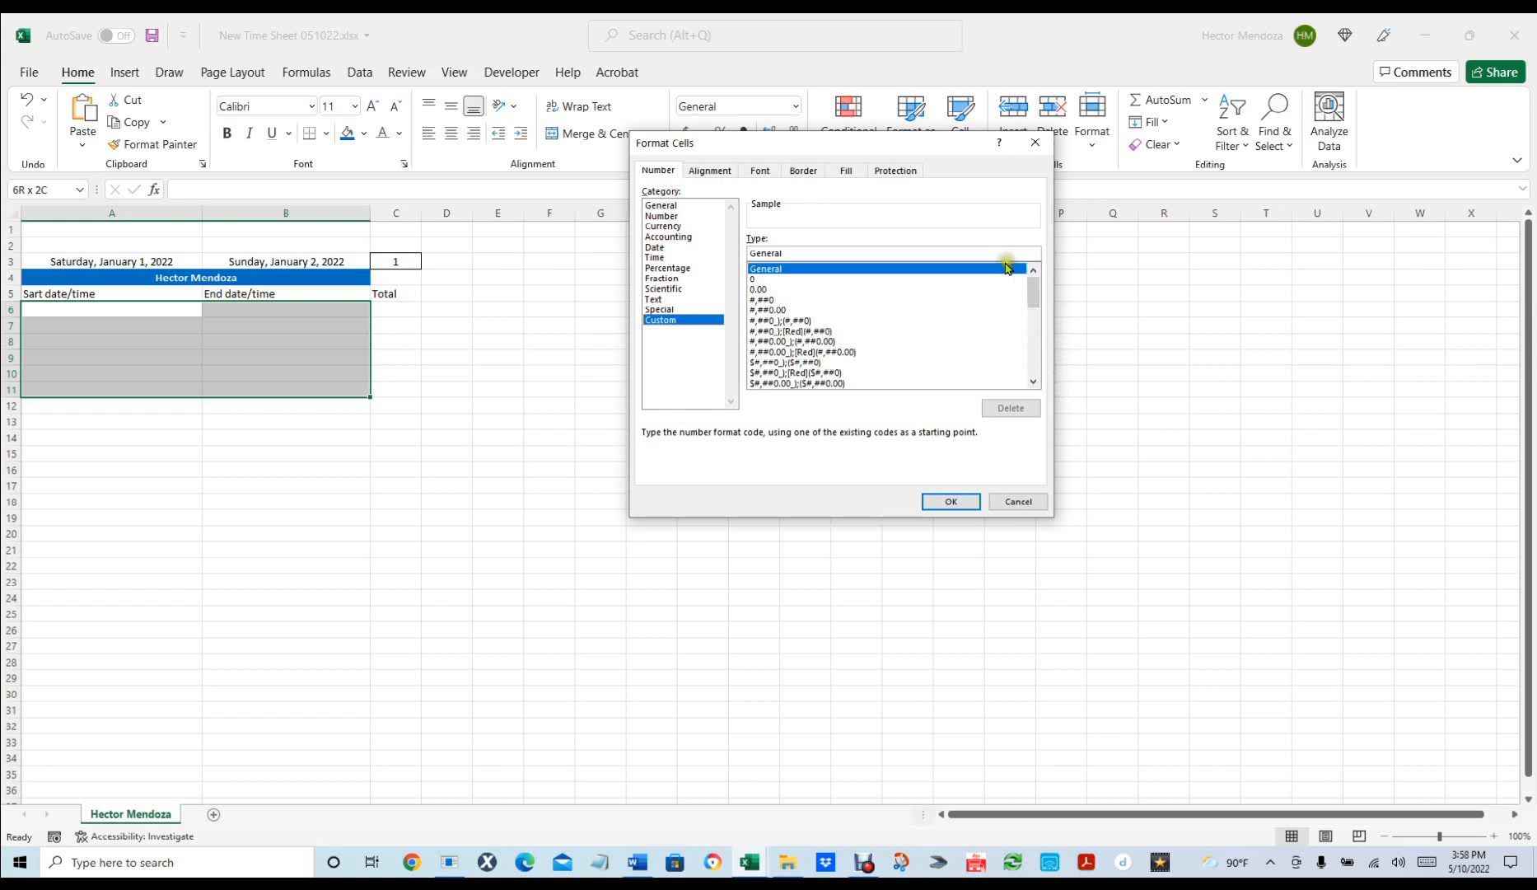
click(663, 248)
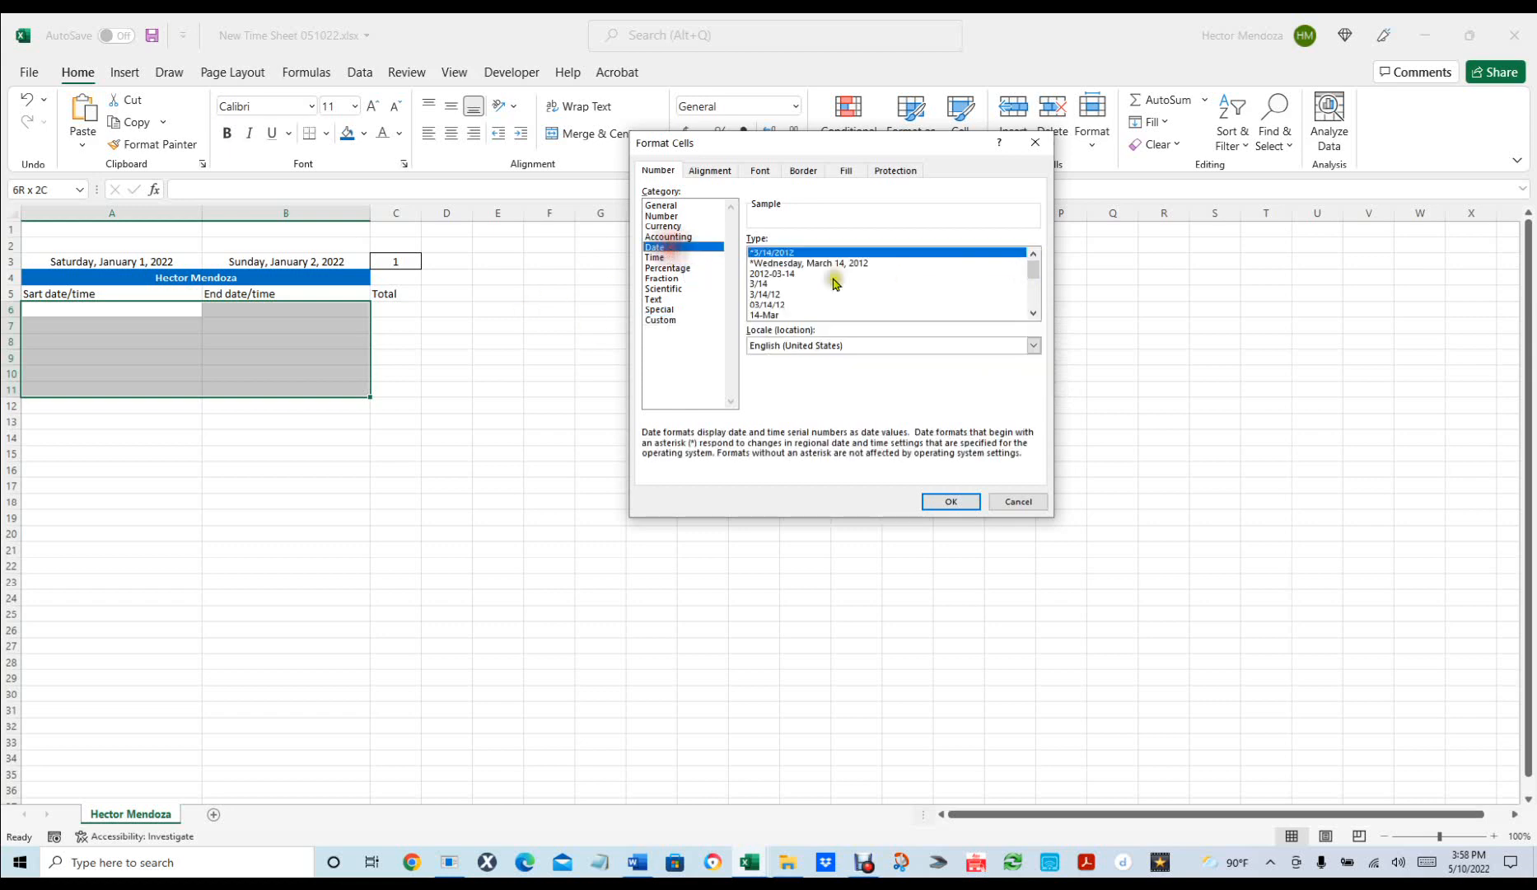
drag(1033, 277, 1037, 297)
click(793, 295)
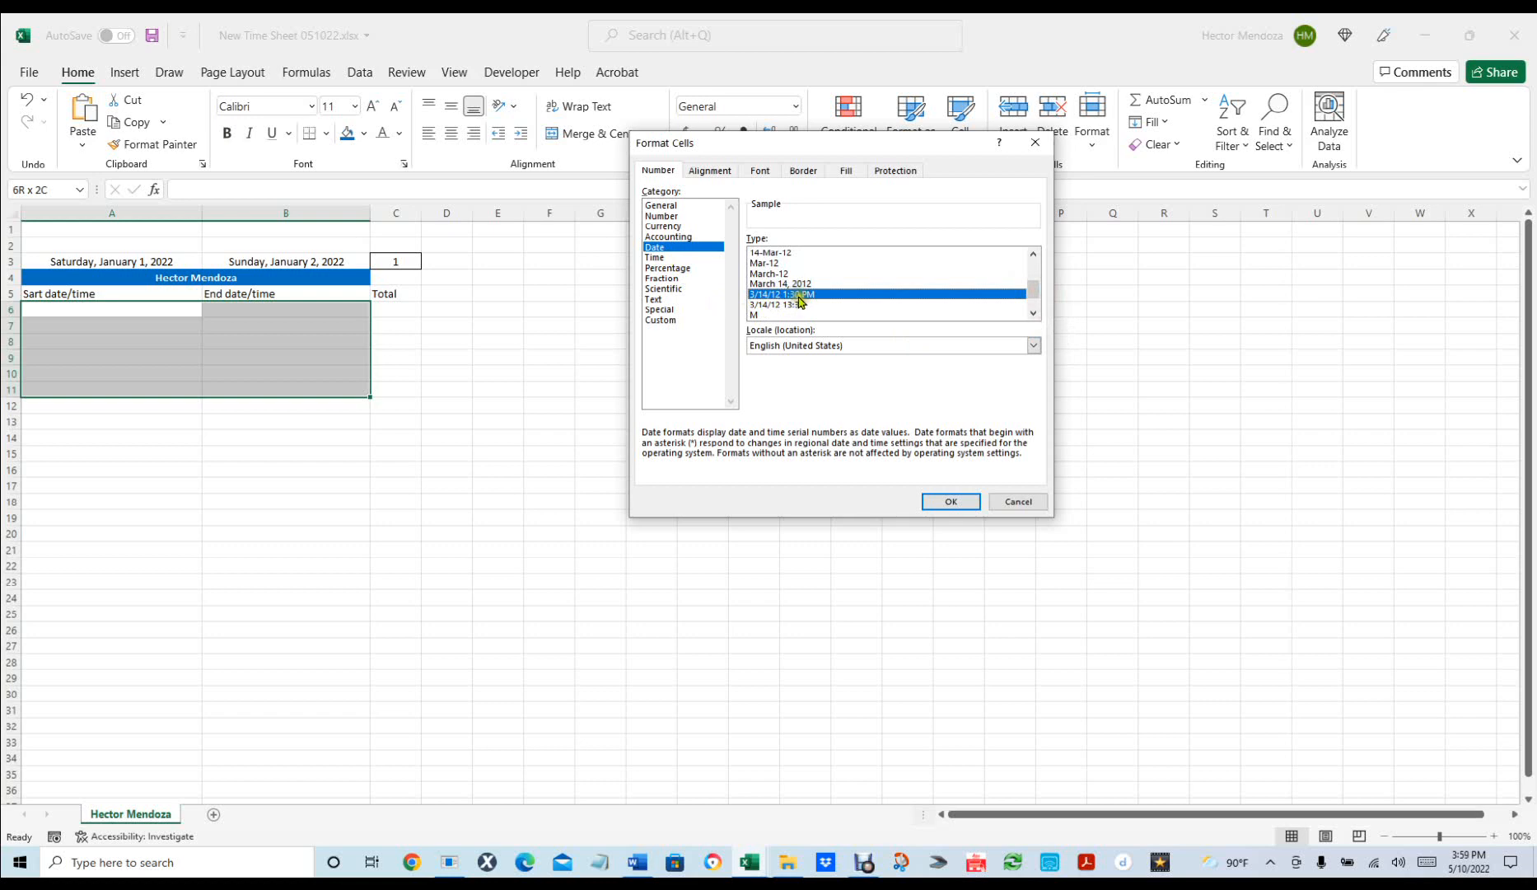
click(949, 500)
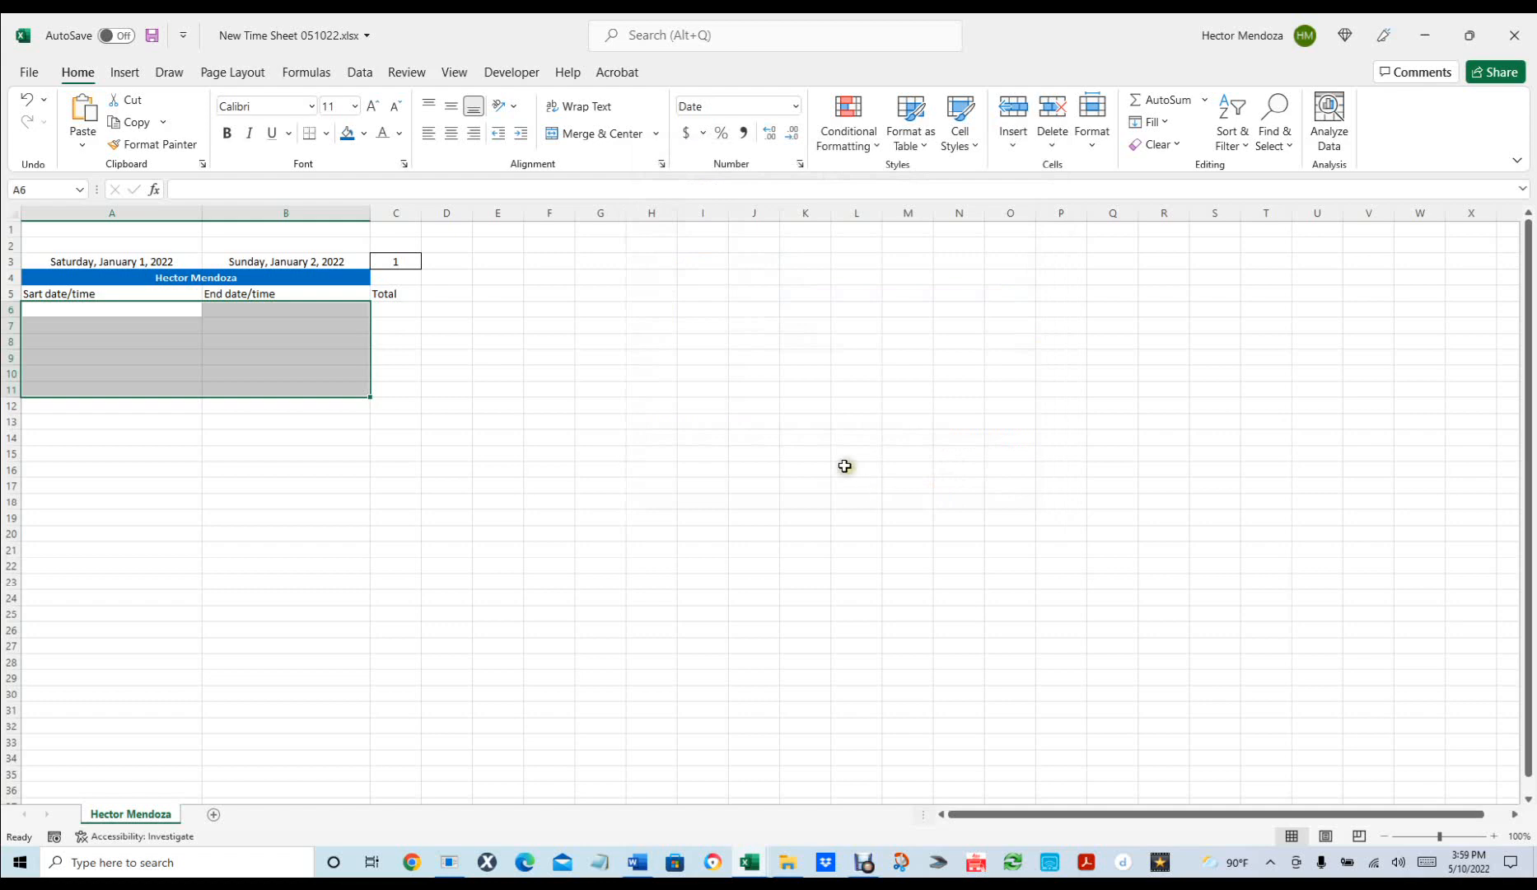
Give A6:B11 a Time number format and a yellow fill.
click(391, 305)
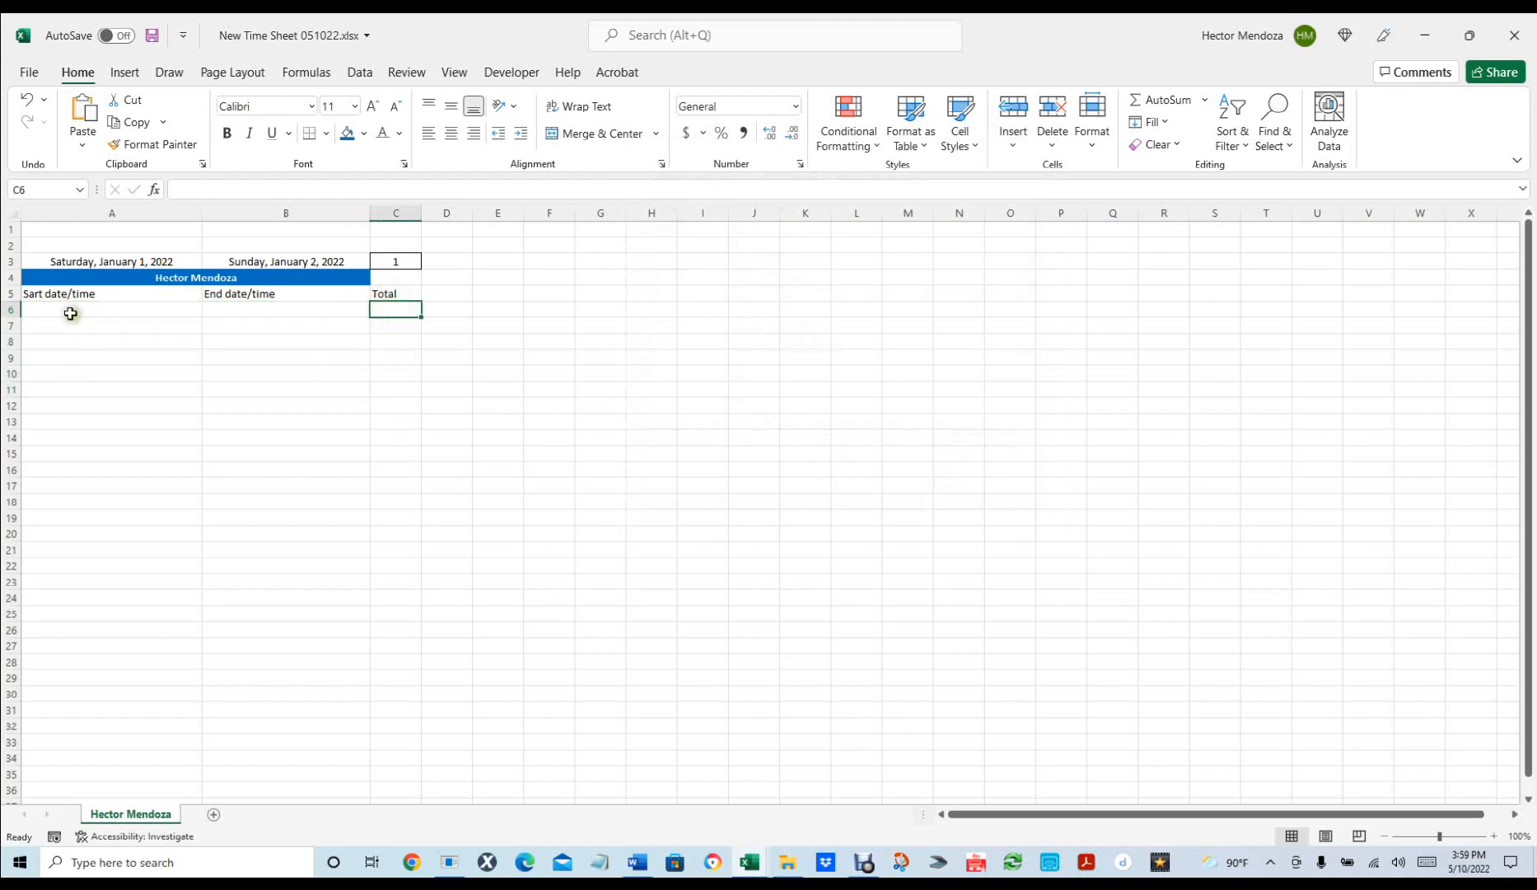
drag(69, 309, 346, 389)
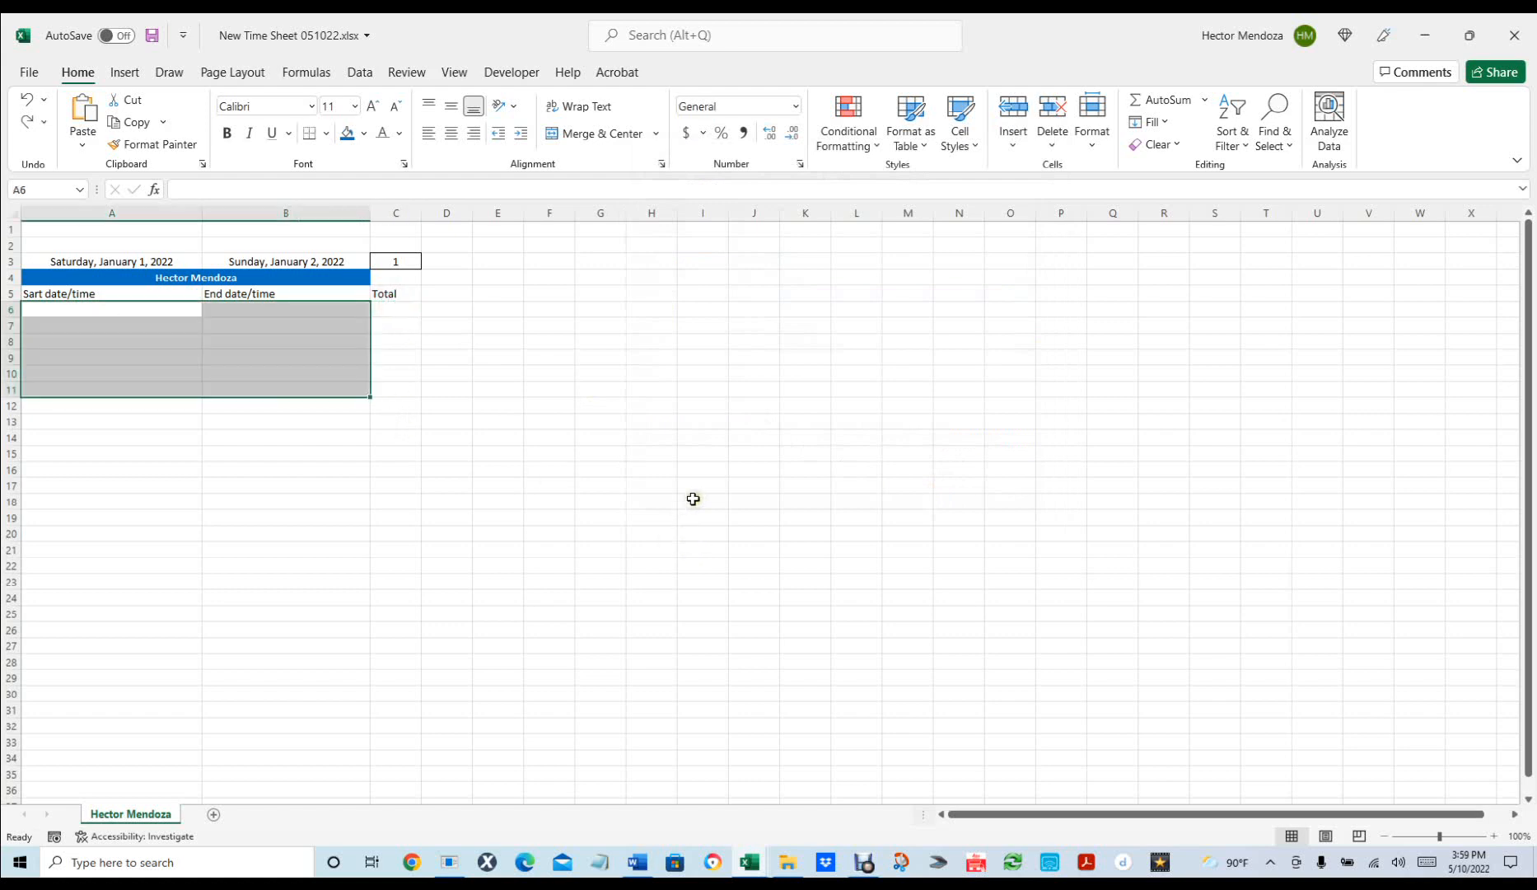
key(ctrl+1)
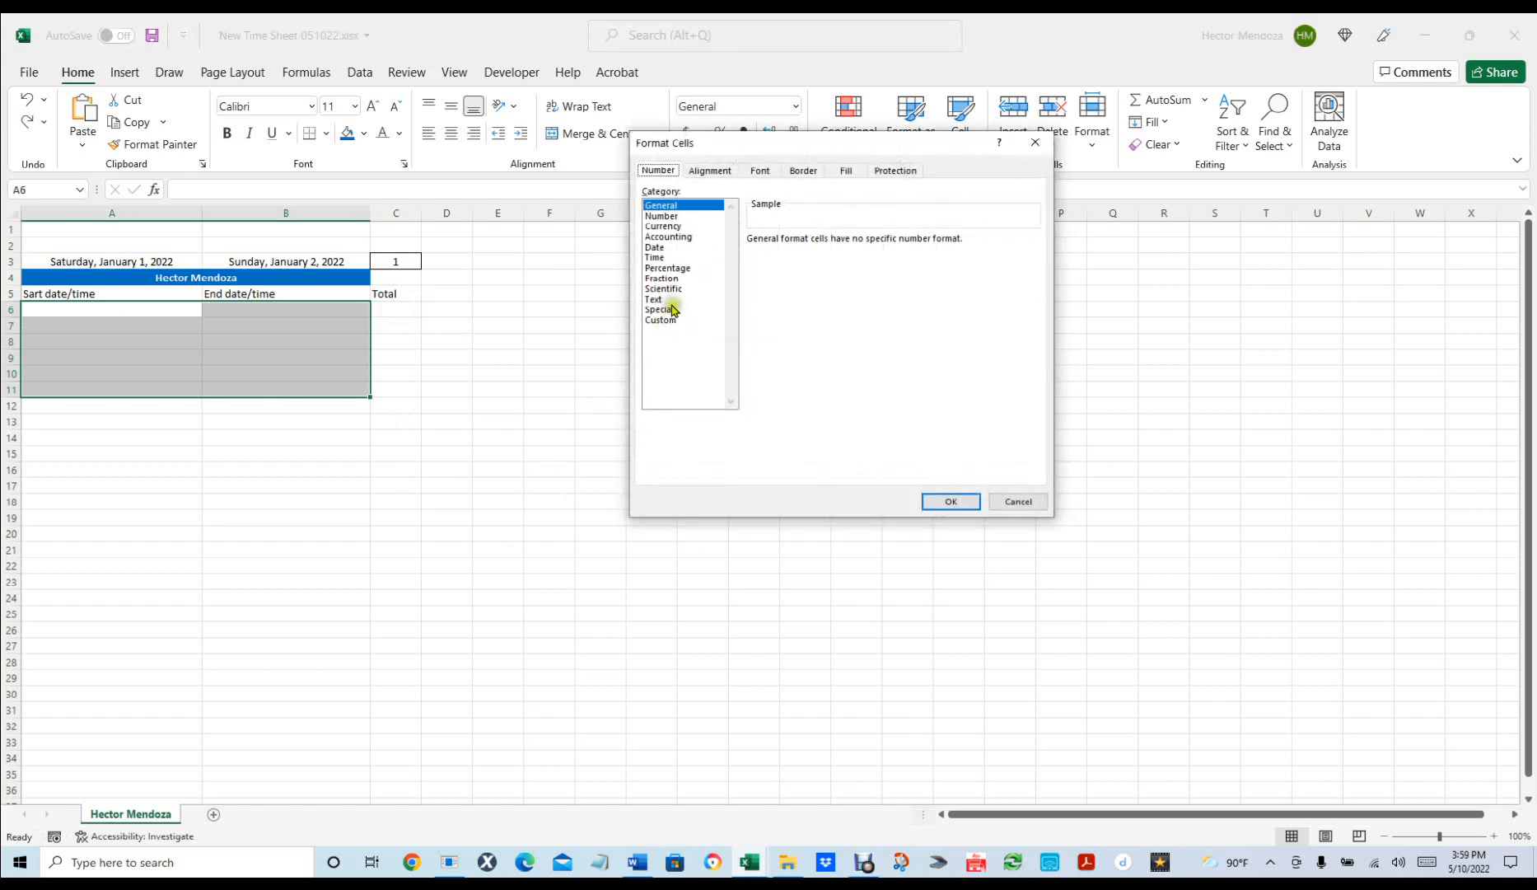
click(669, 257)
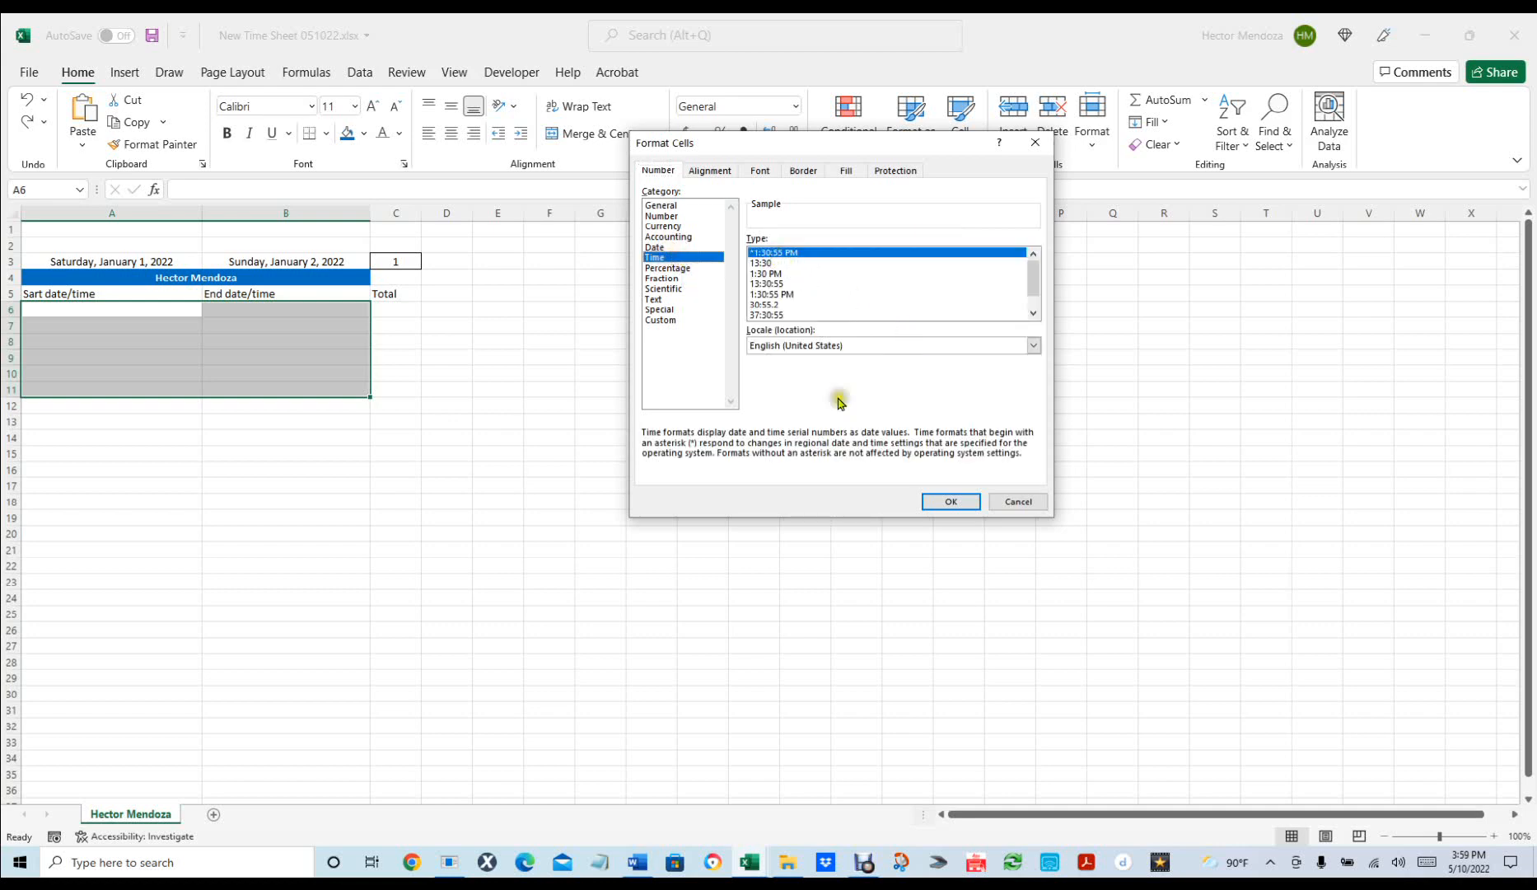
click(949, 501)
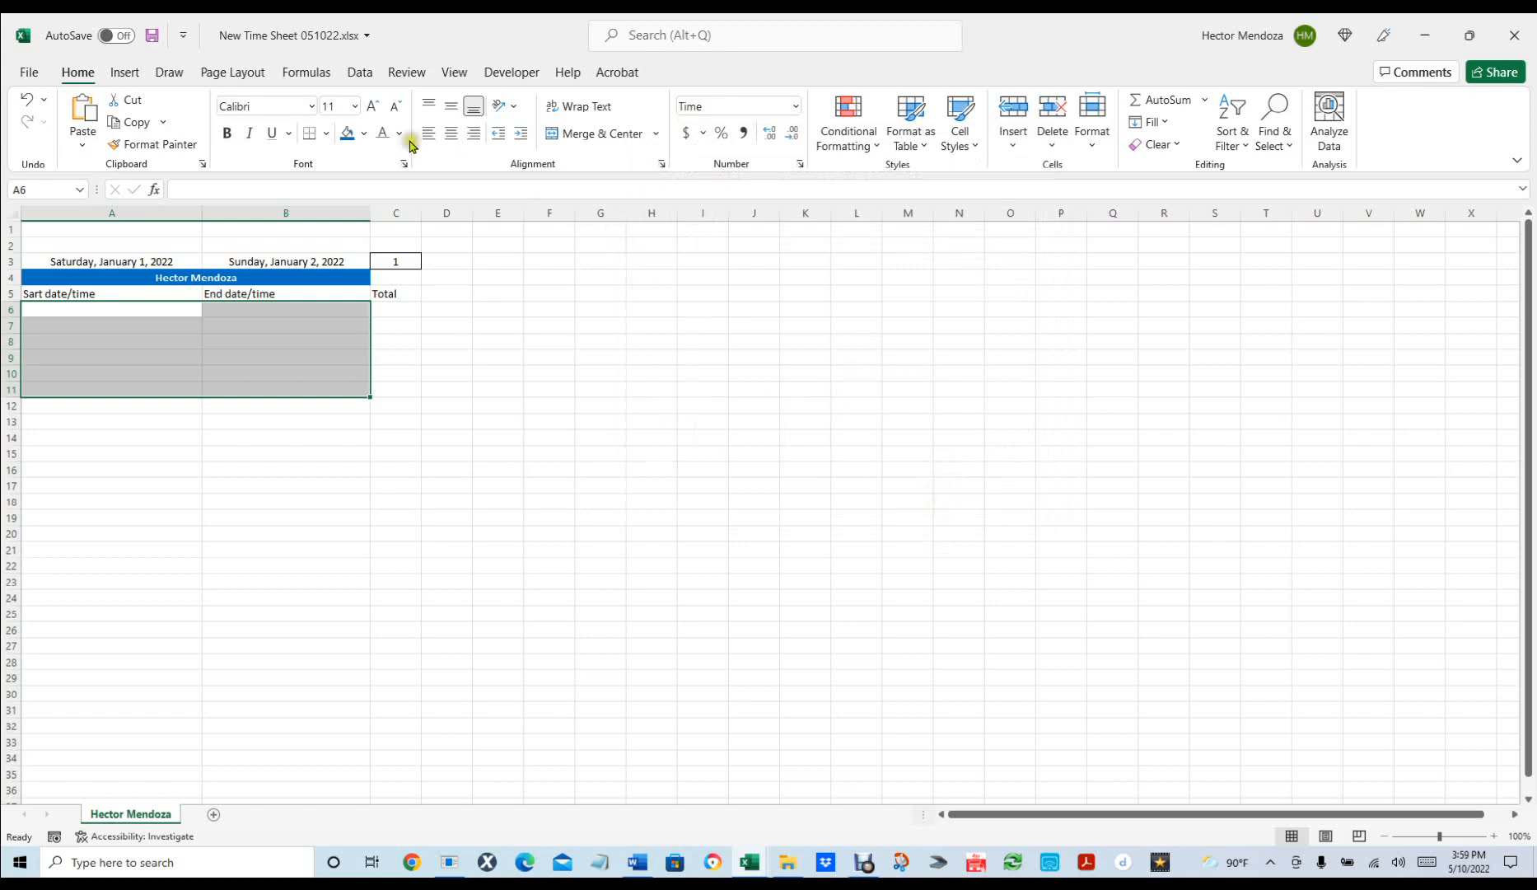
click(365, 136)
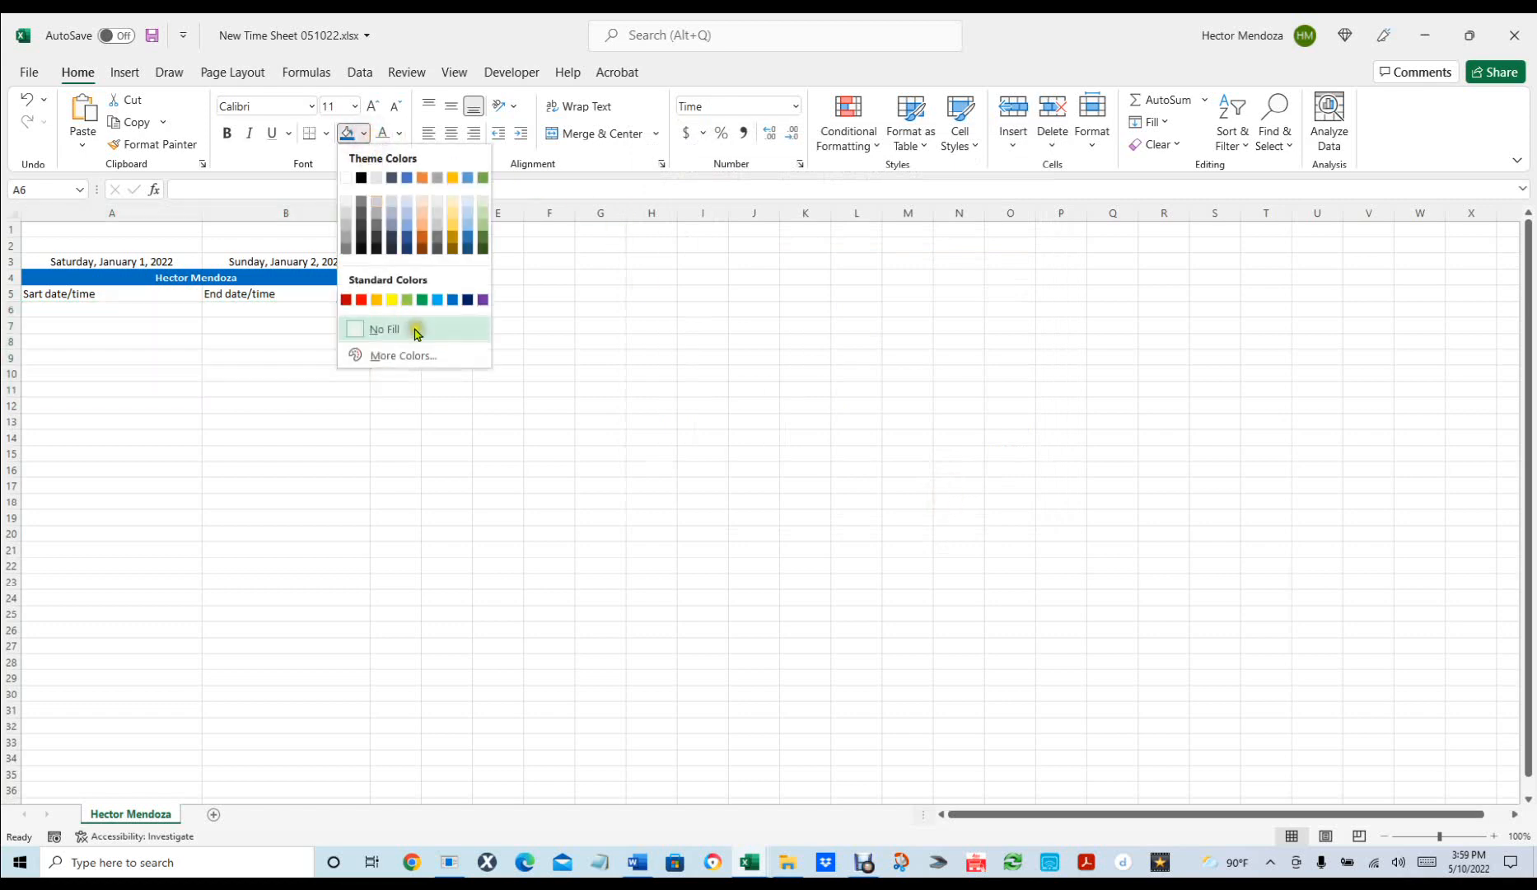
click(392, 299)
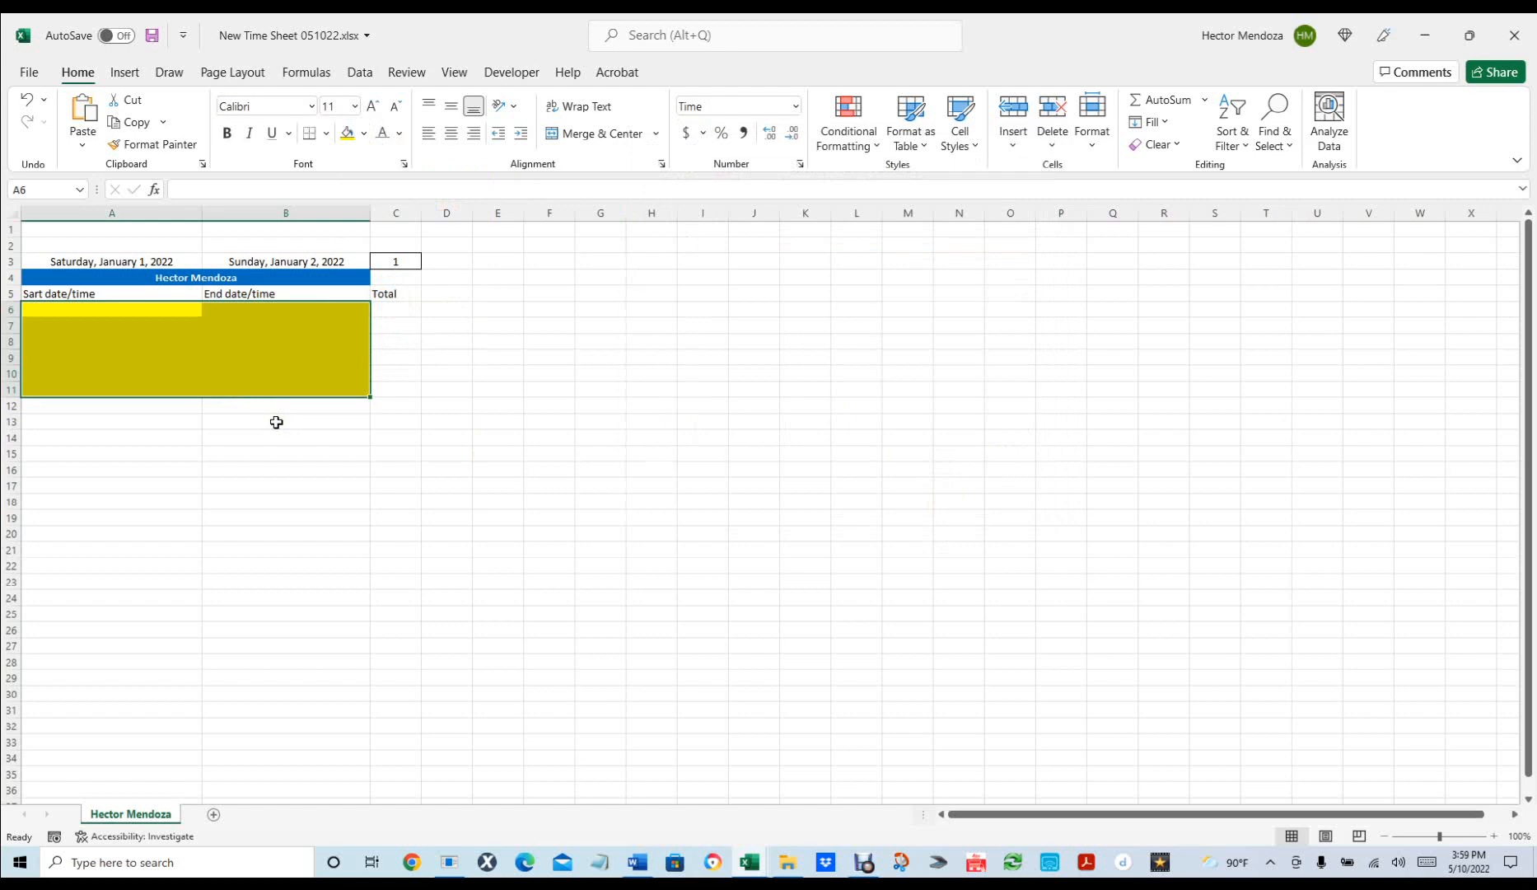
Unlock cells A6:B11 by clearing Locked in the Protection settings.
key(ctrl+1)
click(896, 171)
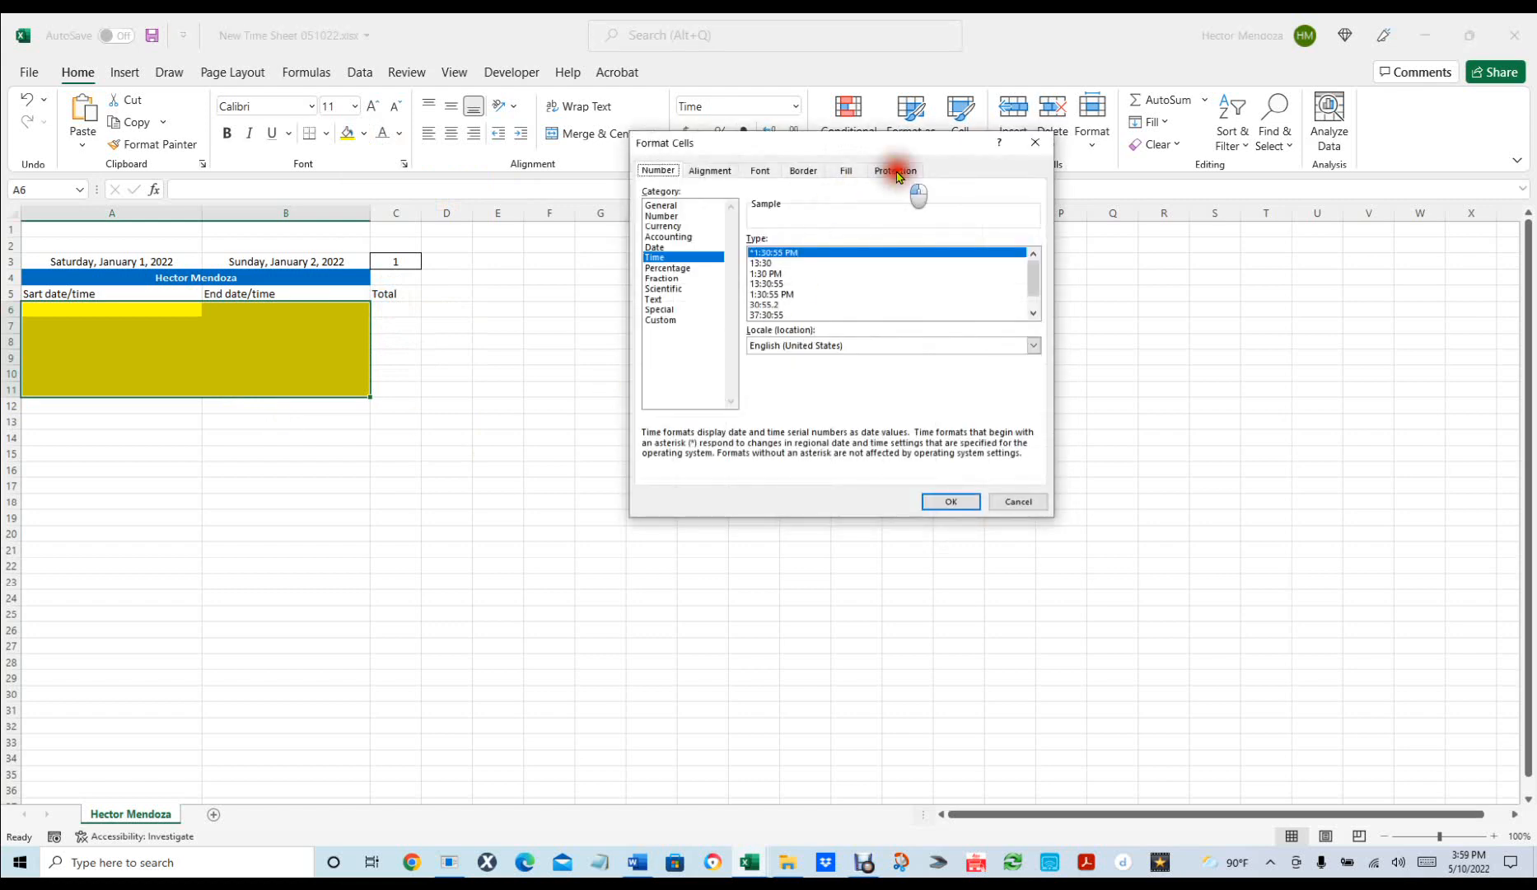
click(646, 192)
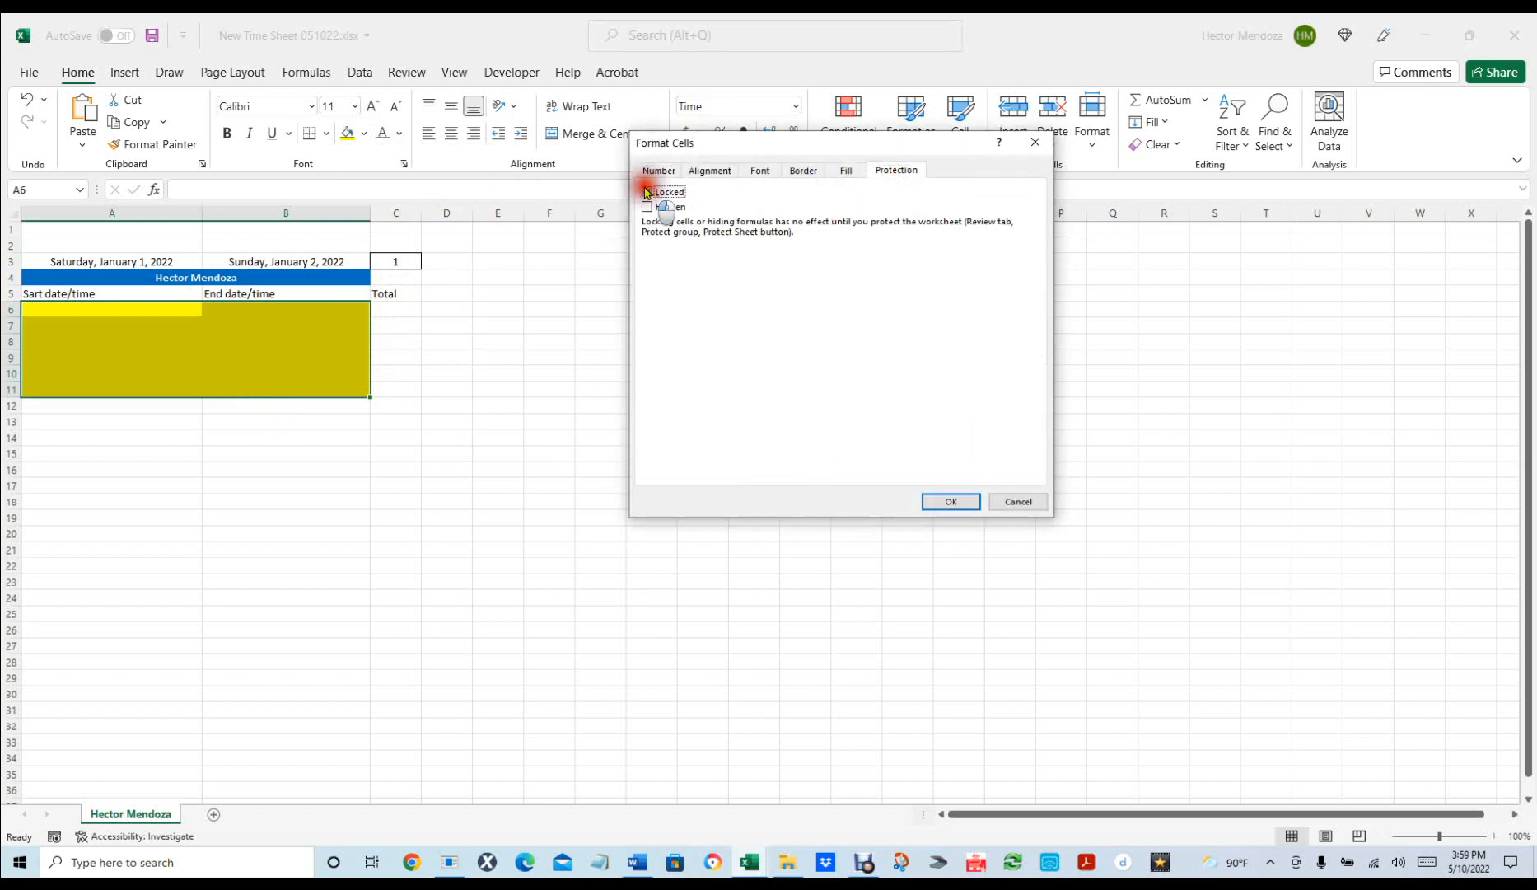
click(950, 500)
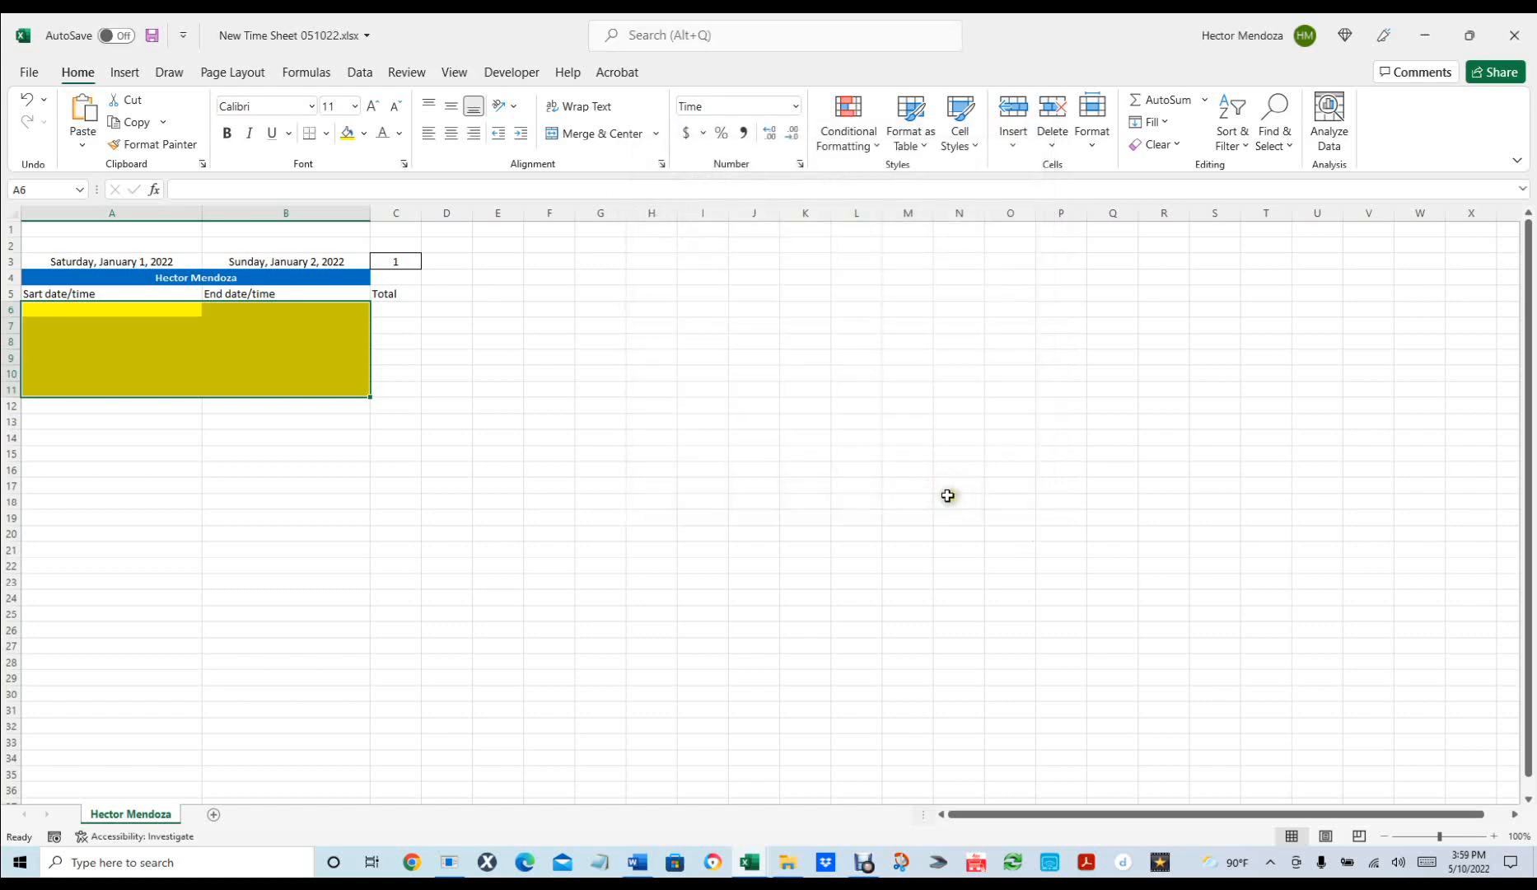
Format C6:C11 with the custom code [h]:mm, trimmed from [h]:mm:ss.
click(401, 310)
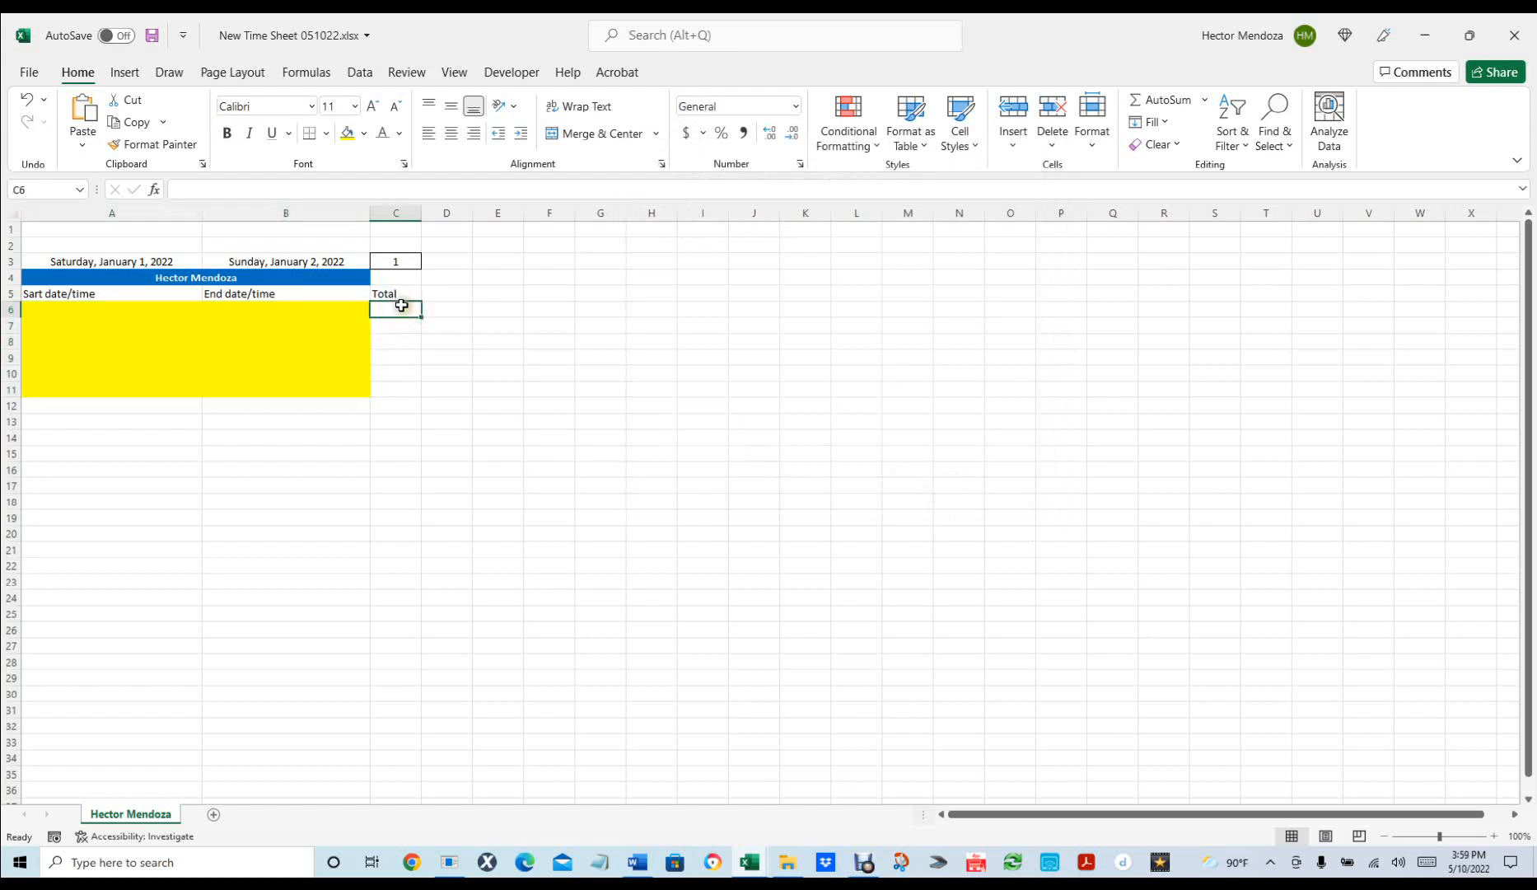
click(401, 307)
shift+click(405, 391)
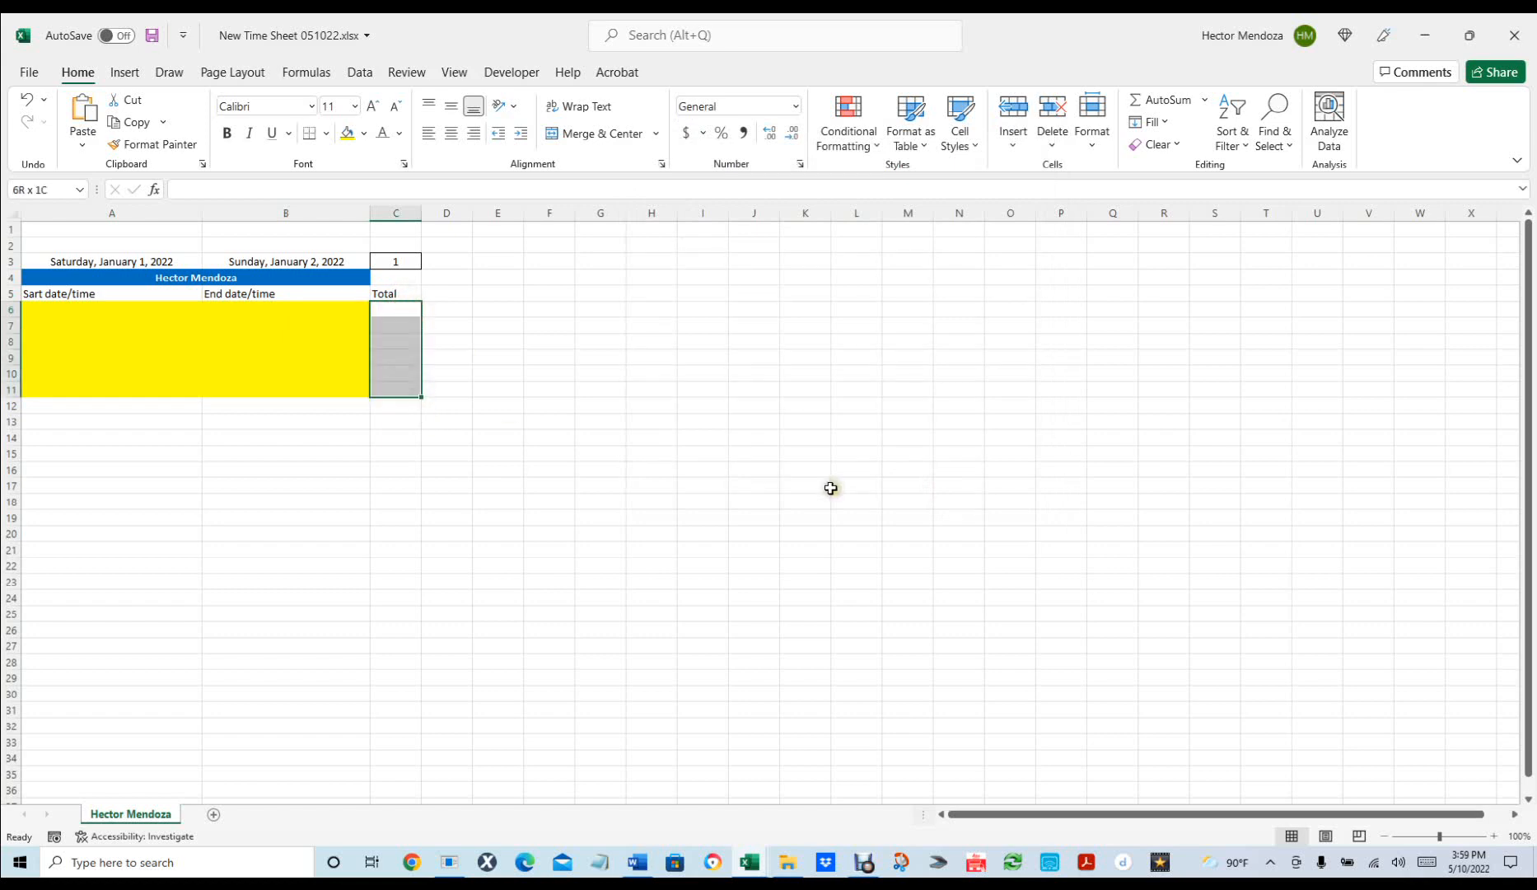
key(ctrl+1)
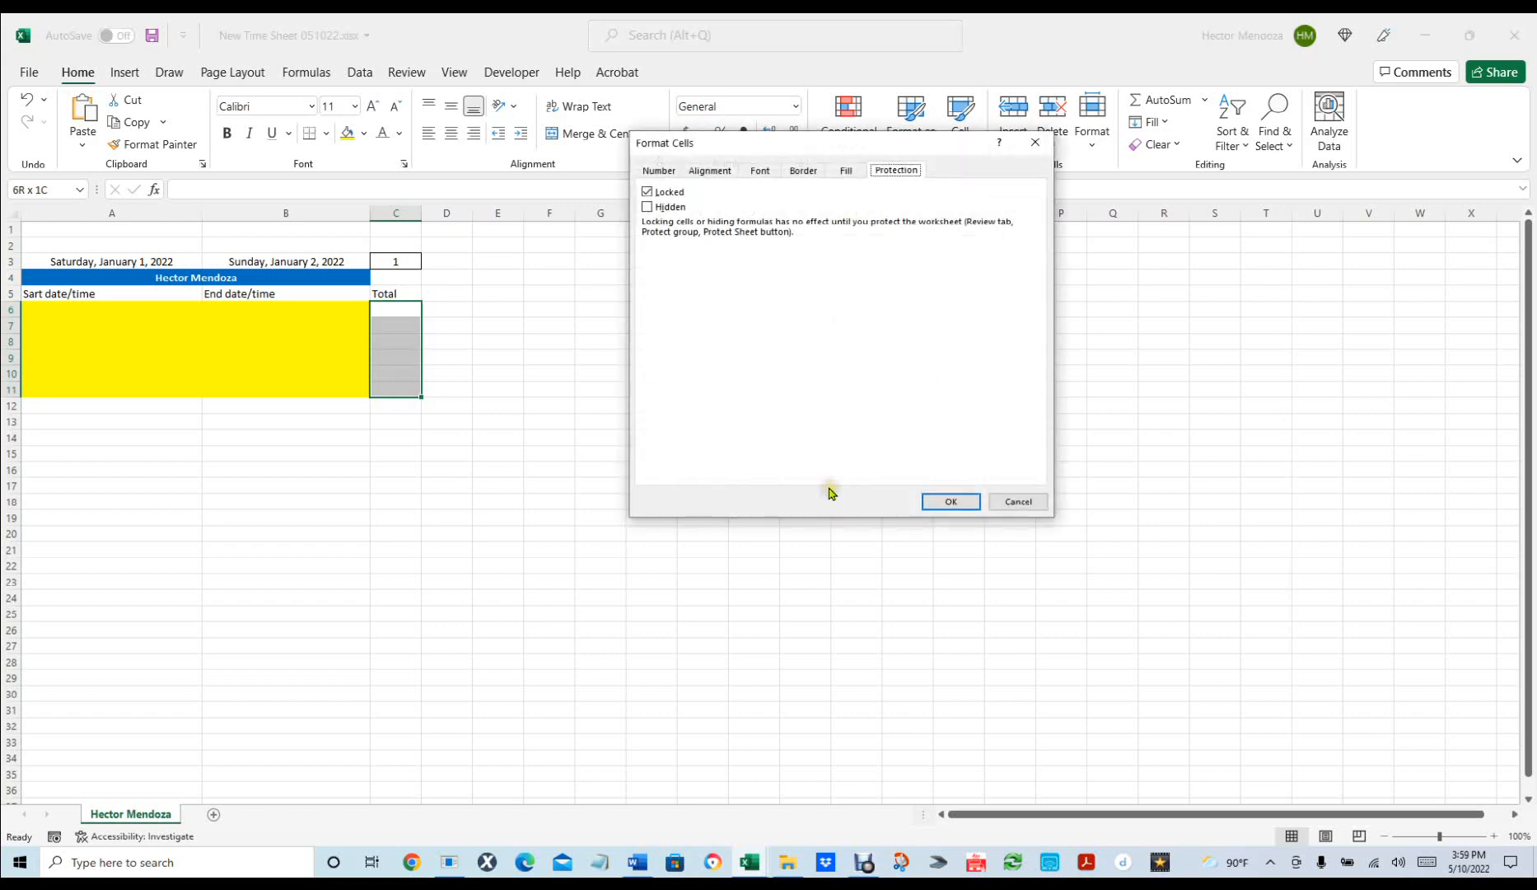
click(662, 172)
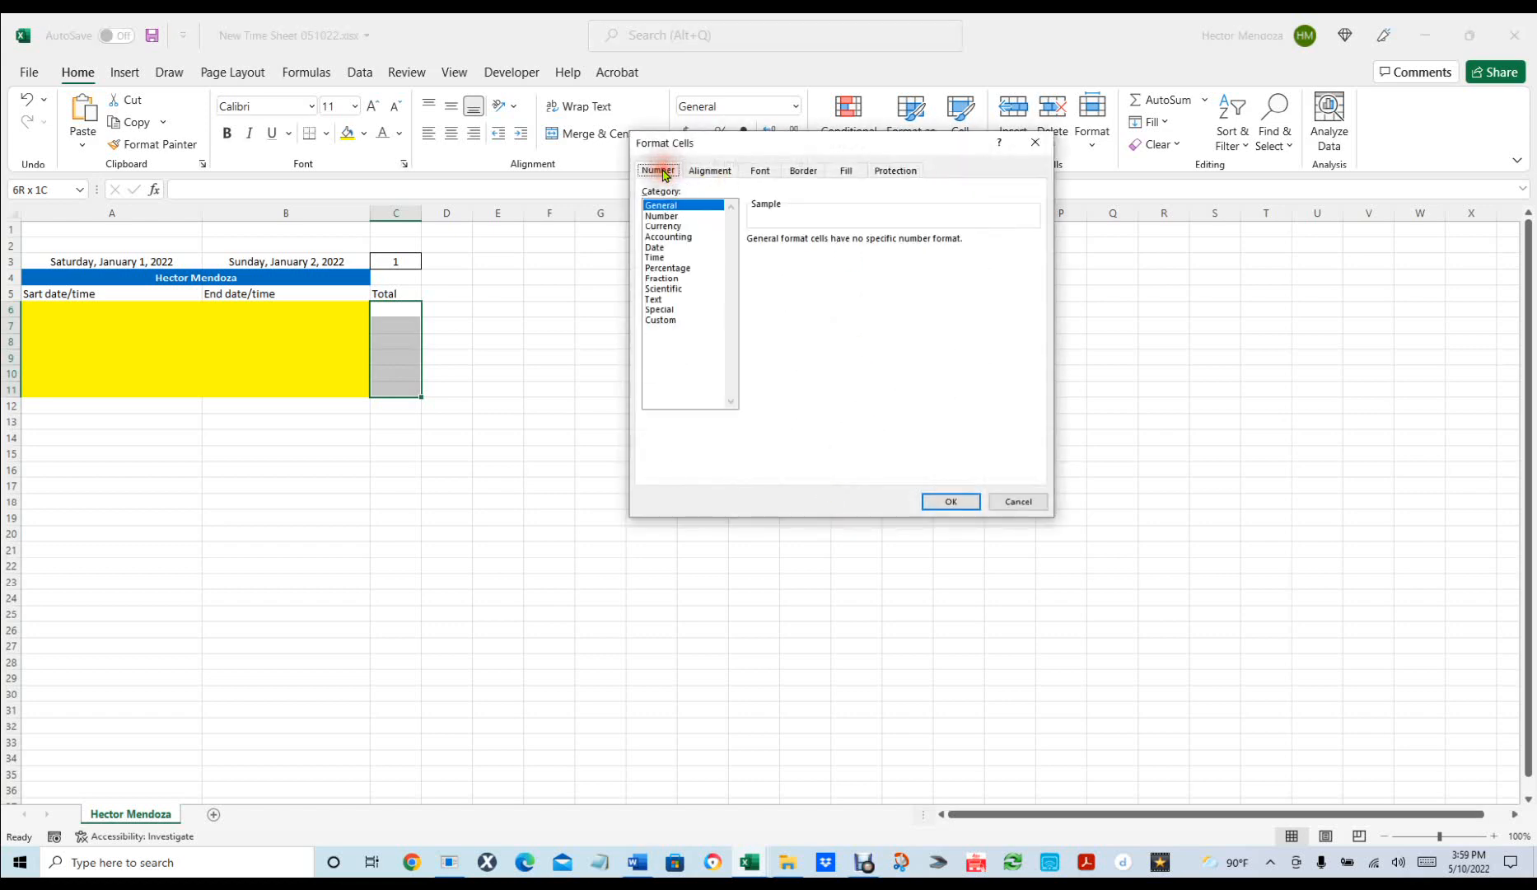
click(661, 321)
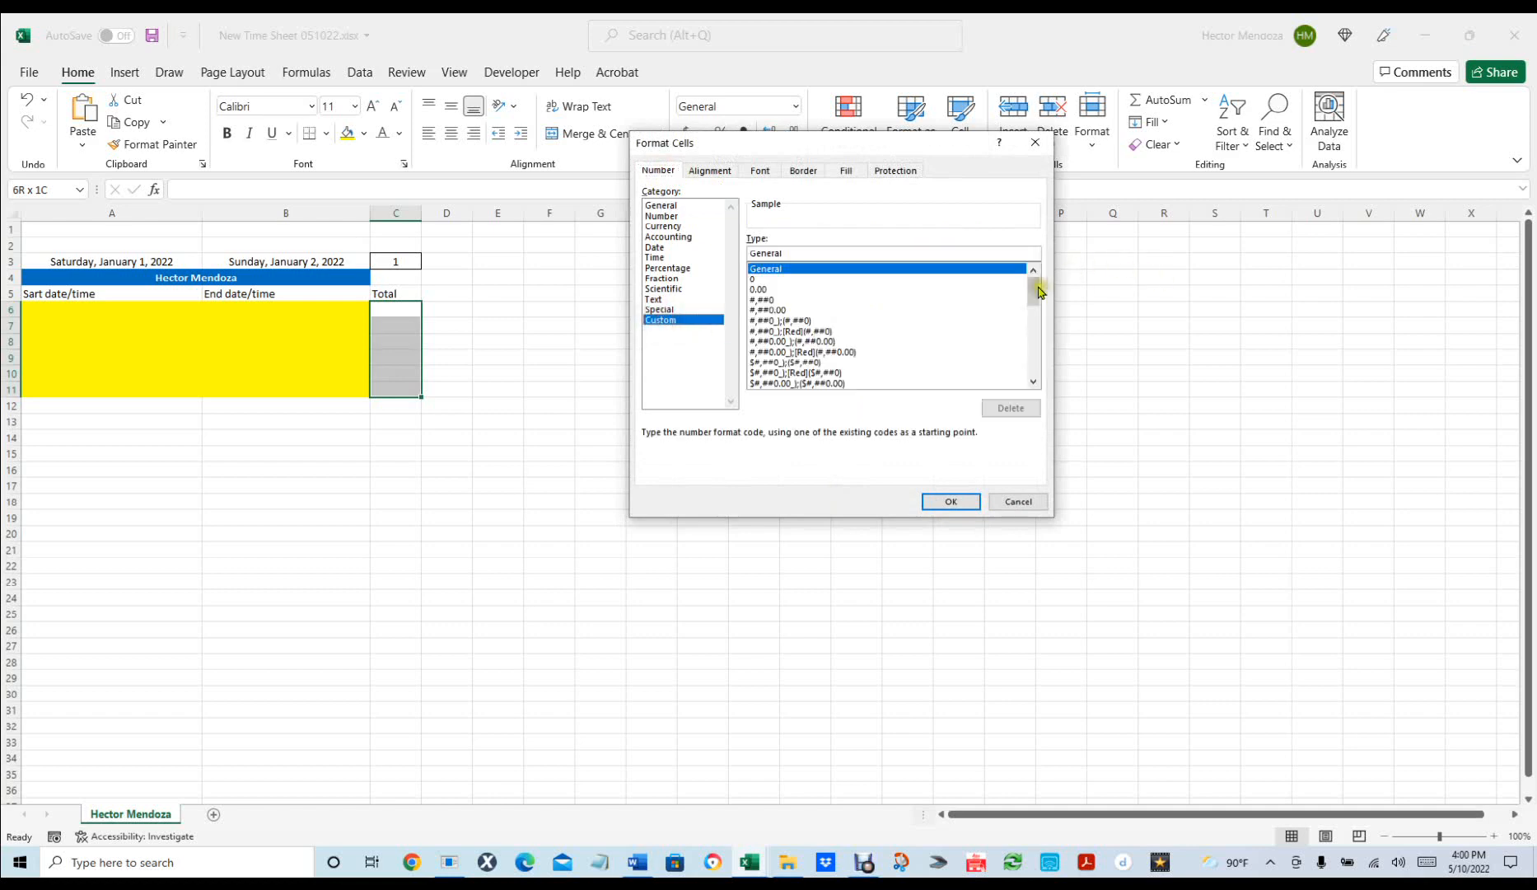
drag(1033, 292, 1044, 346)
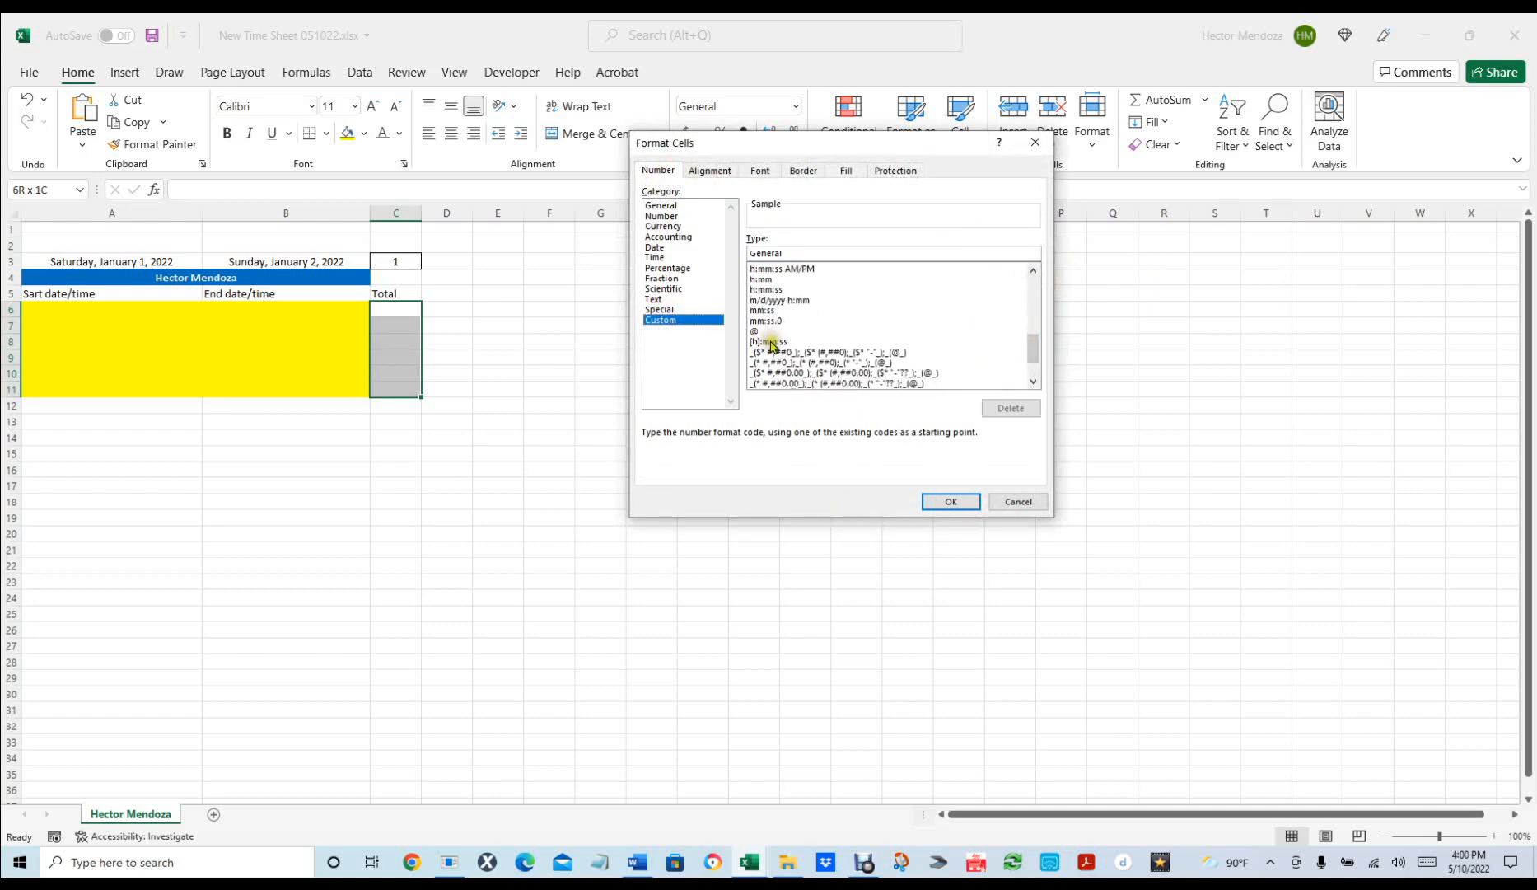
click(770, 343)
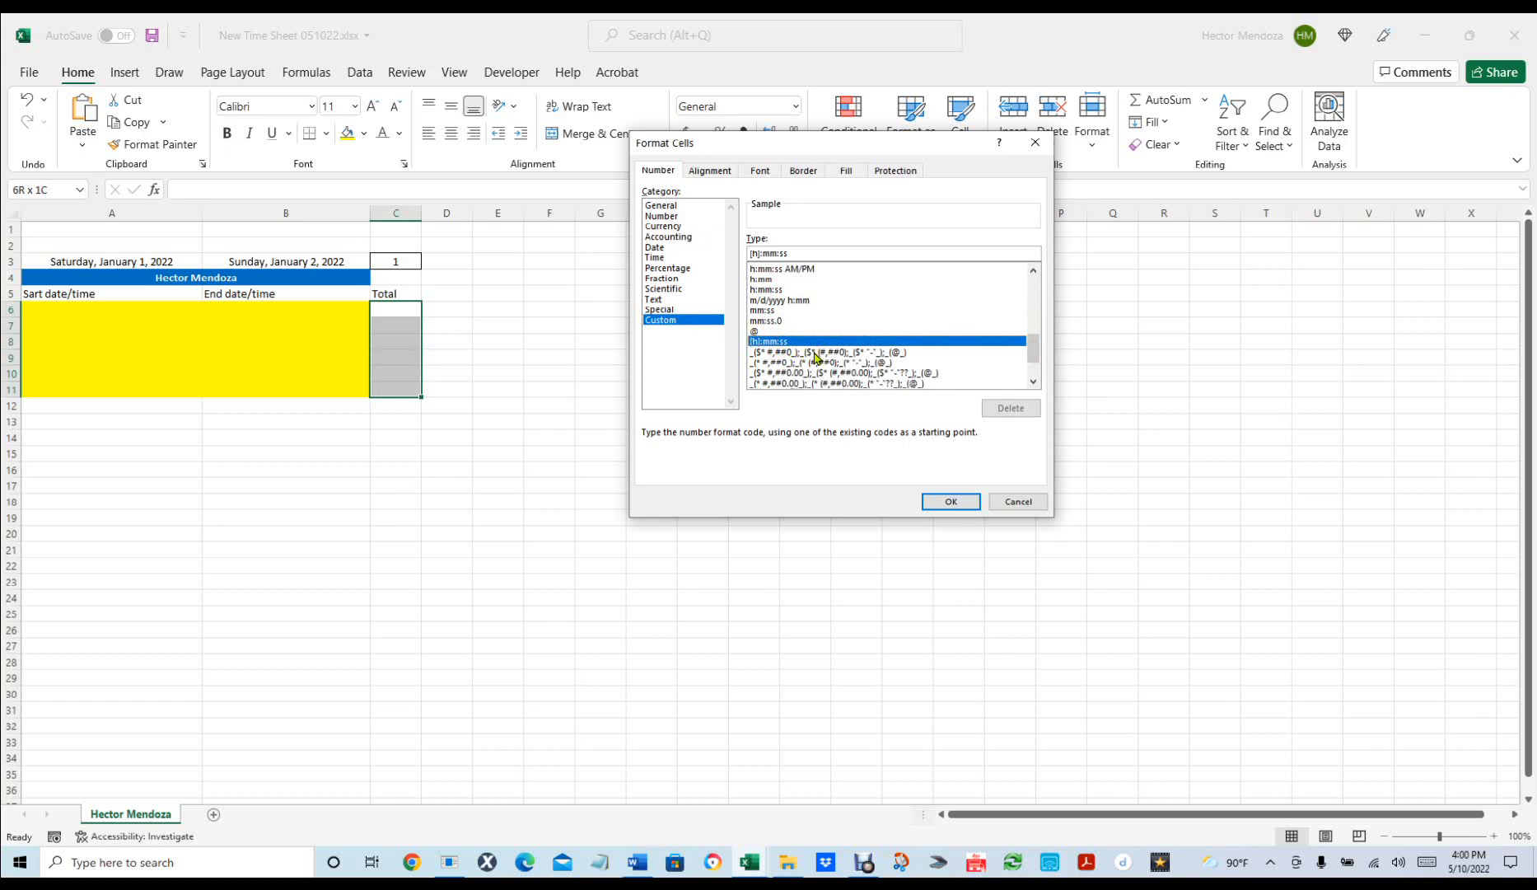
click(795, 253)
key(BackSpace)
key(BackSpace)
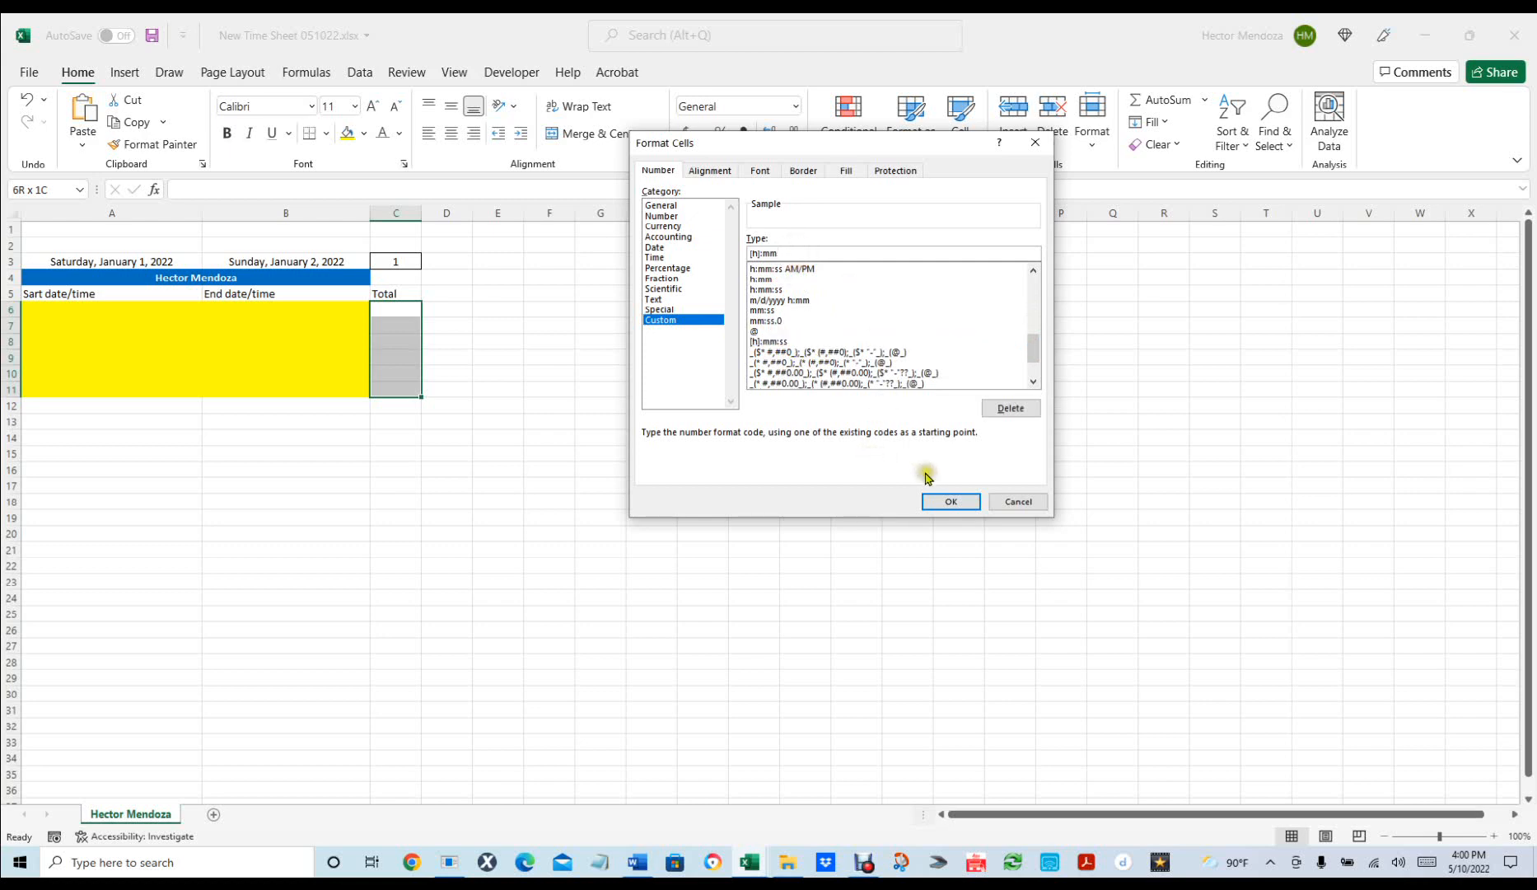
click(940, 500)
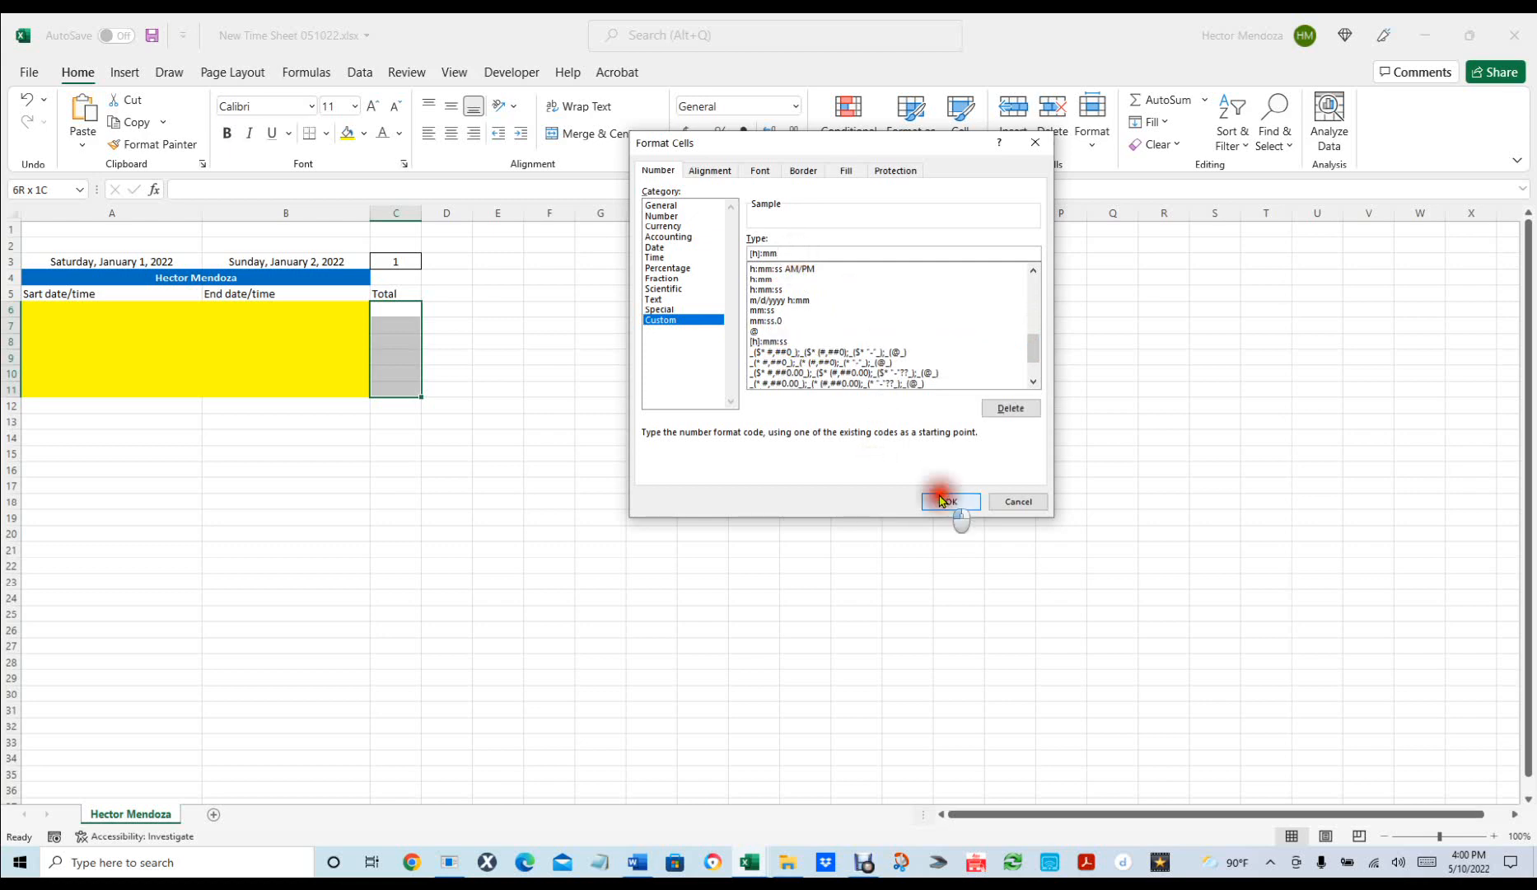
click(448, 476)
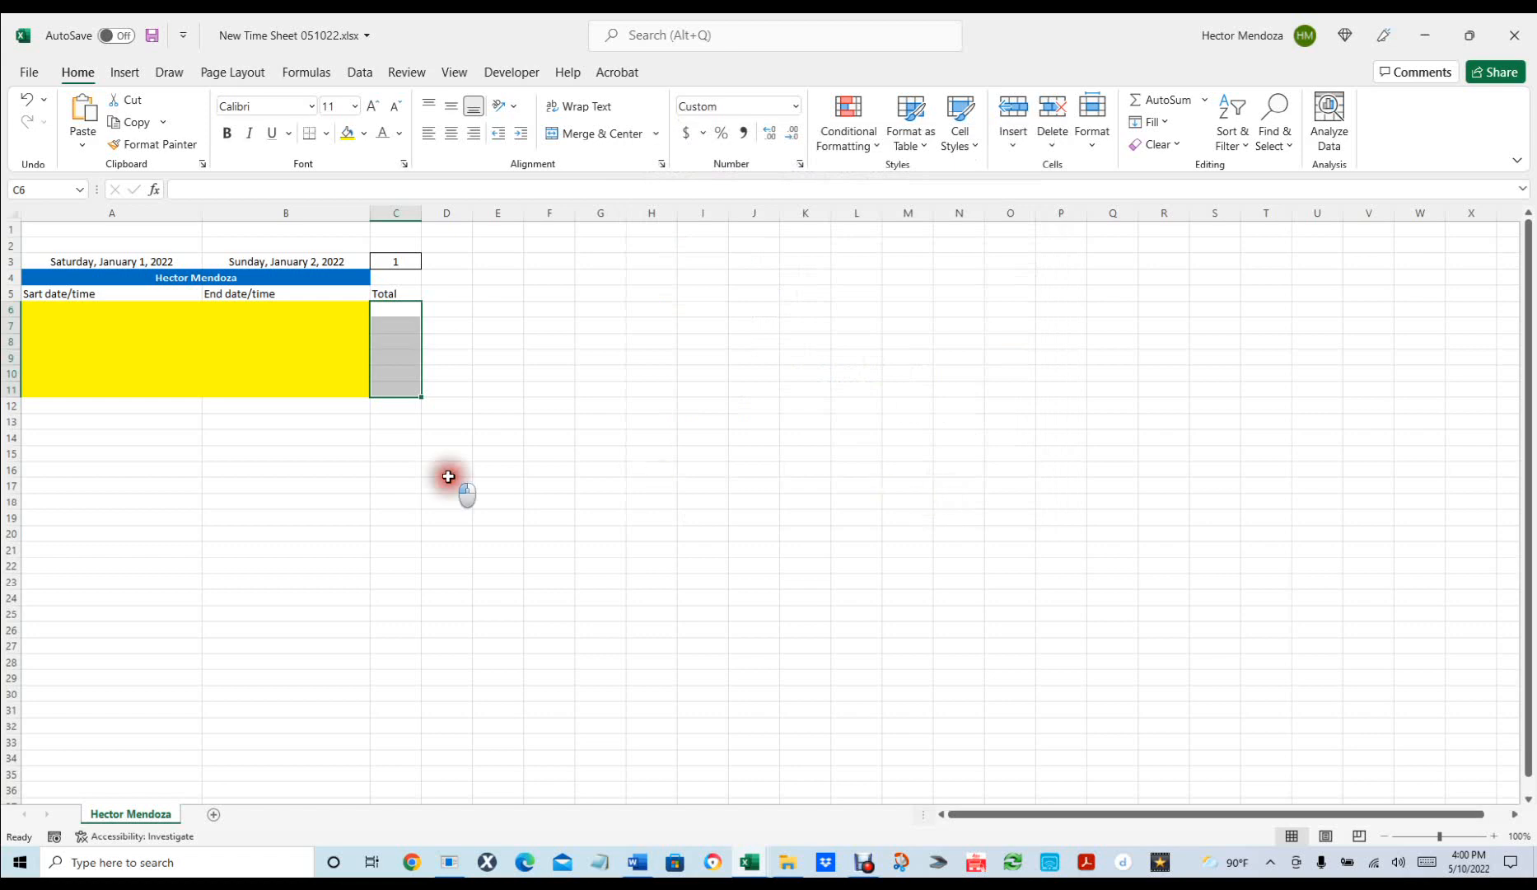
Enter =B6-A6 in C6 and fill it down through C11.
click(393, 310)
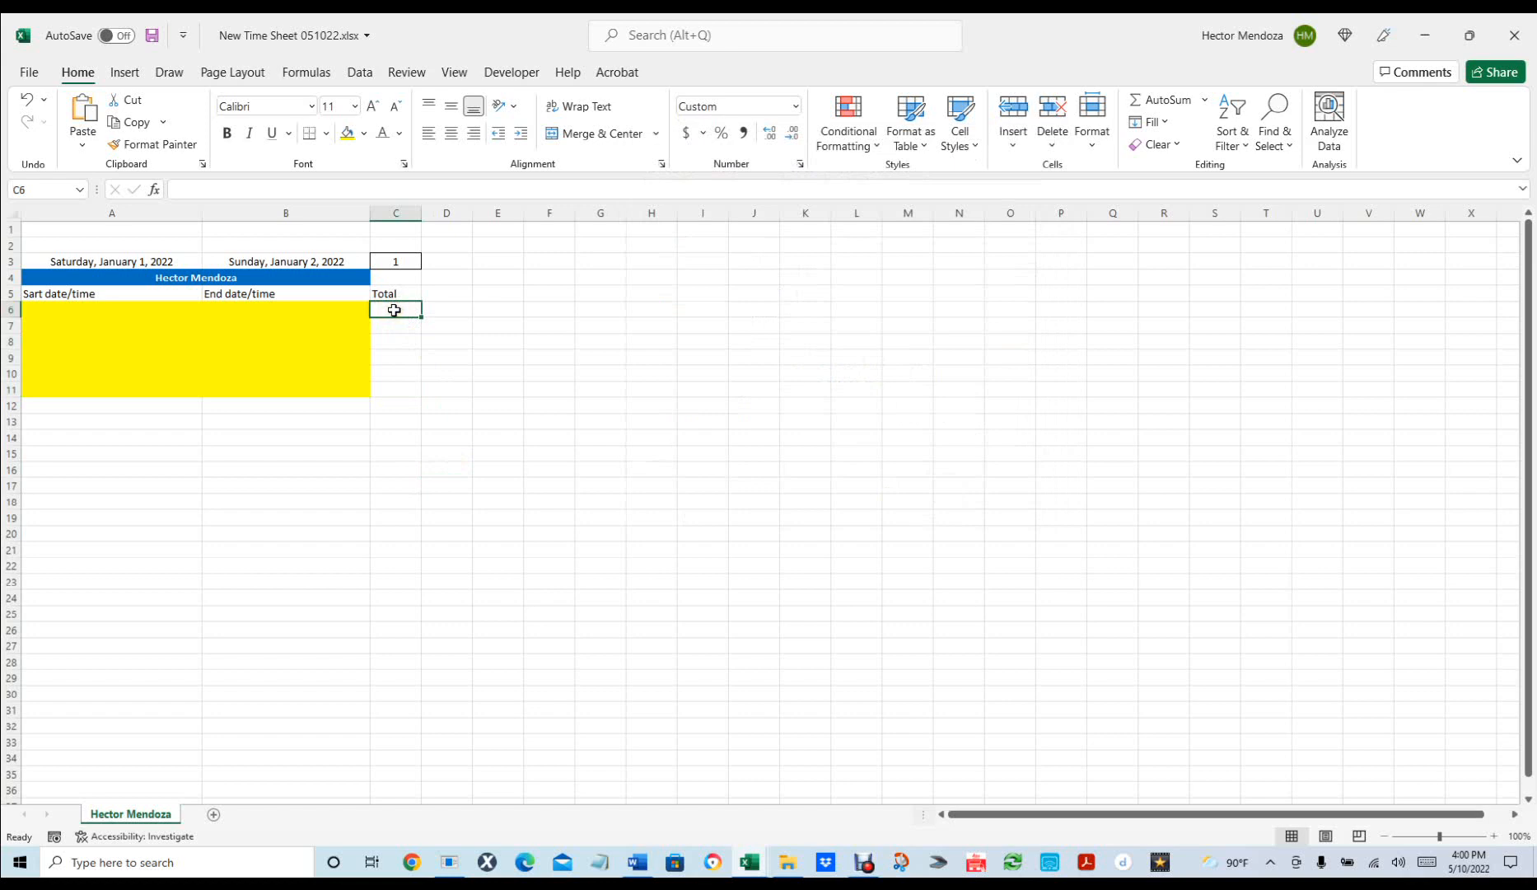
text(=)
click(333, 307)
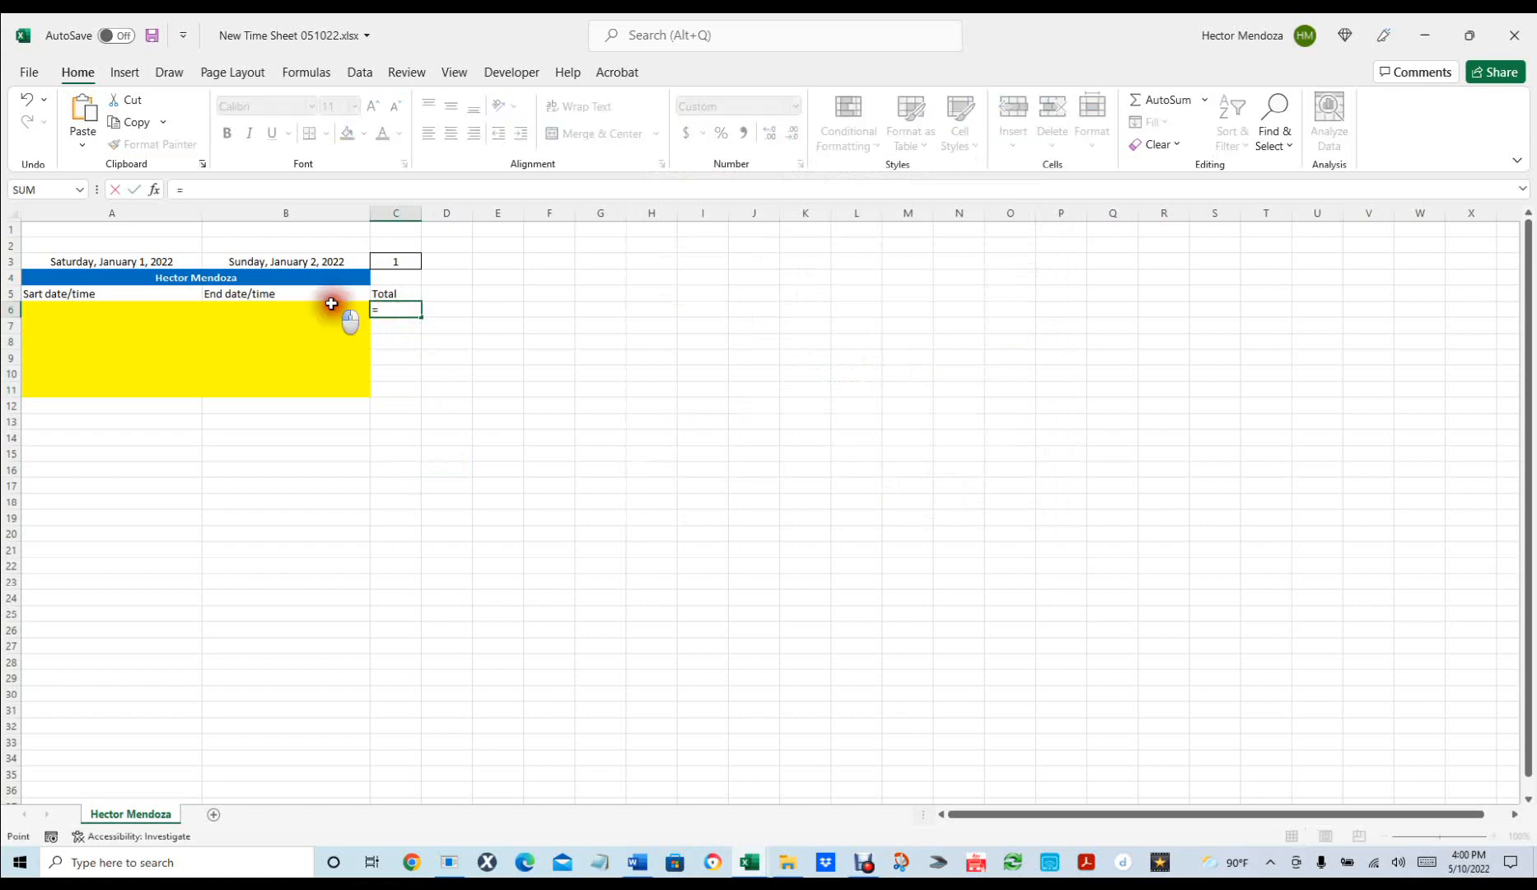
text(-)
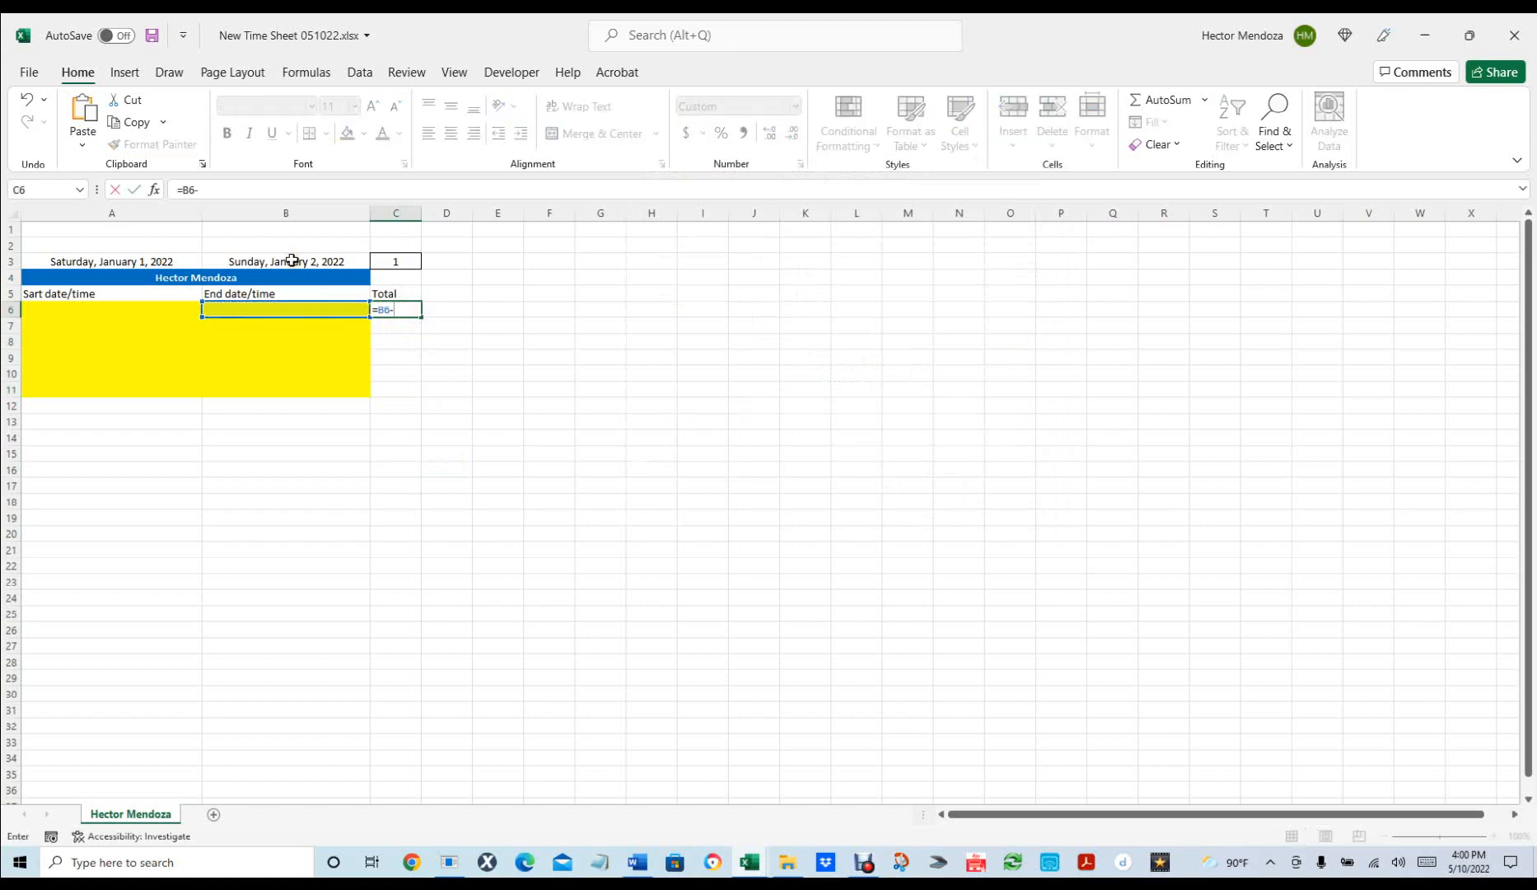
click(151, 312)
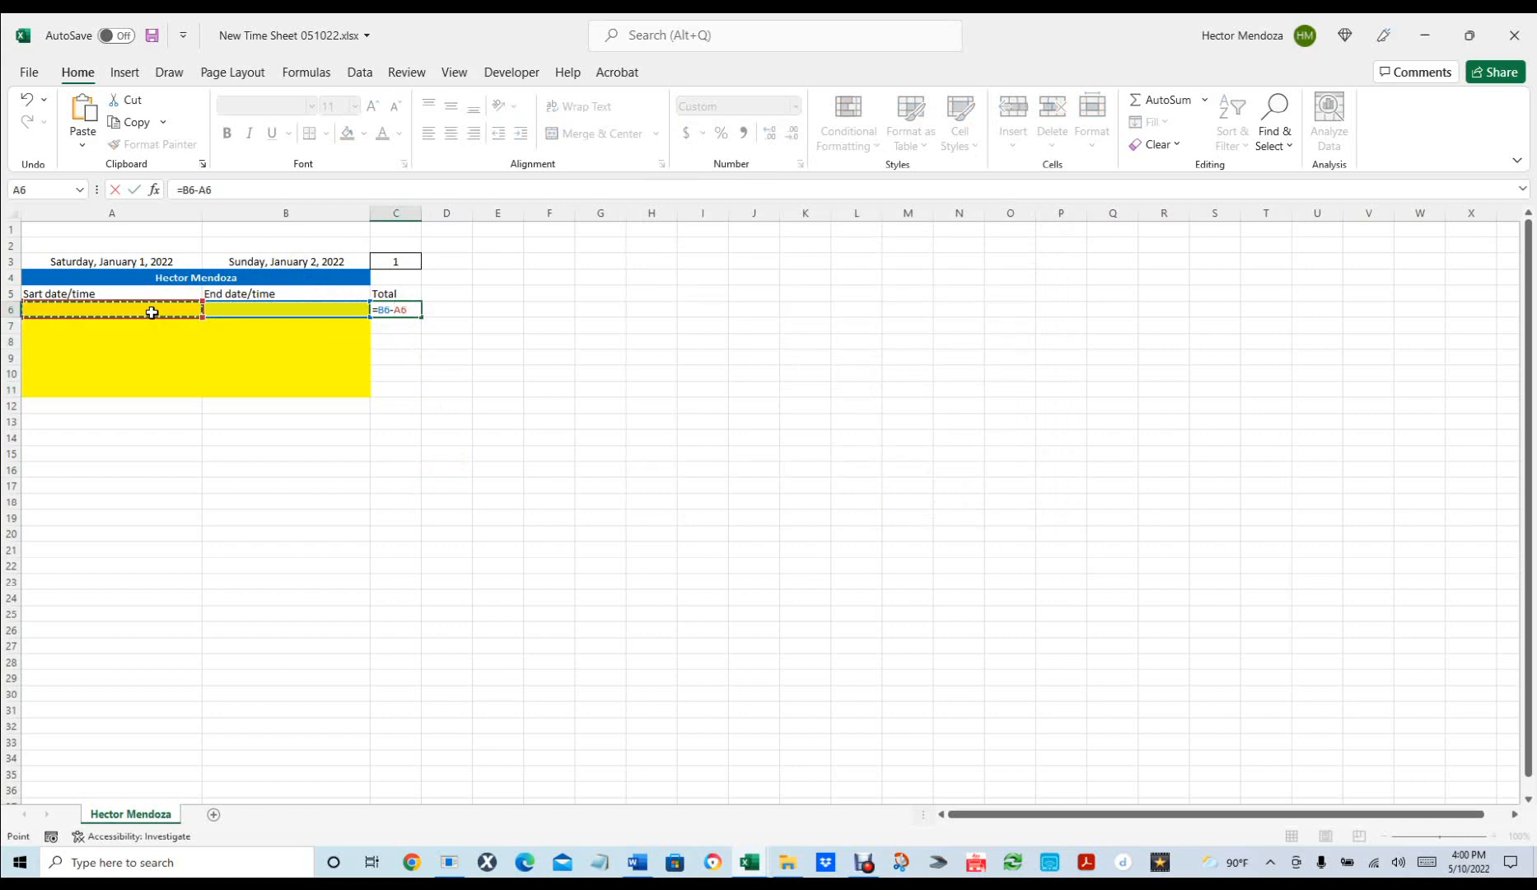
key(Return)
click(403, 308)
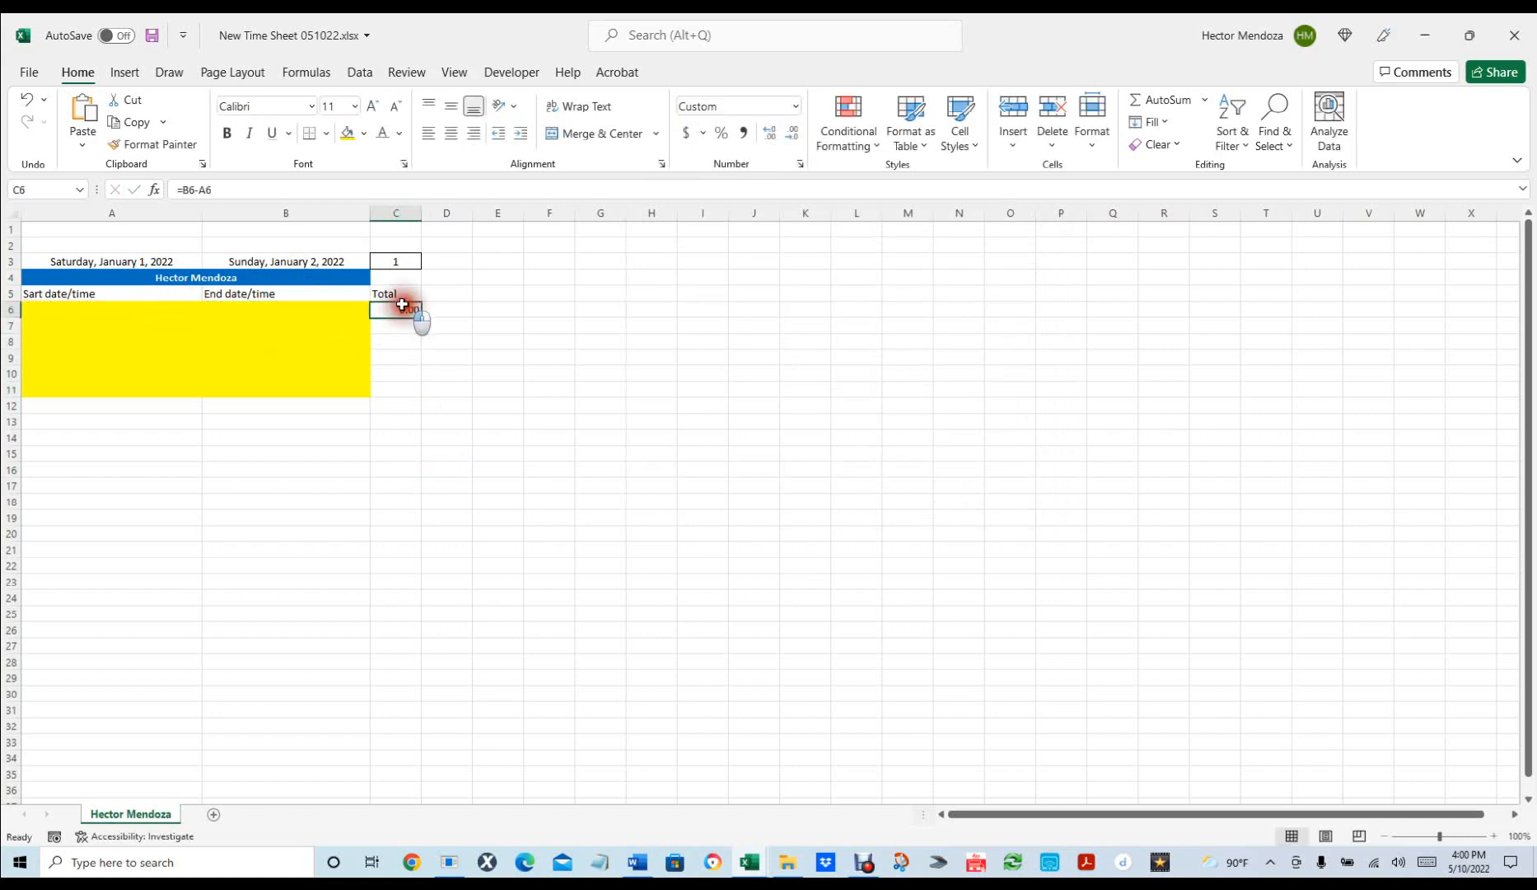
drag(415, 312, 420, 398)
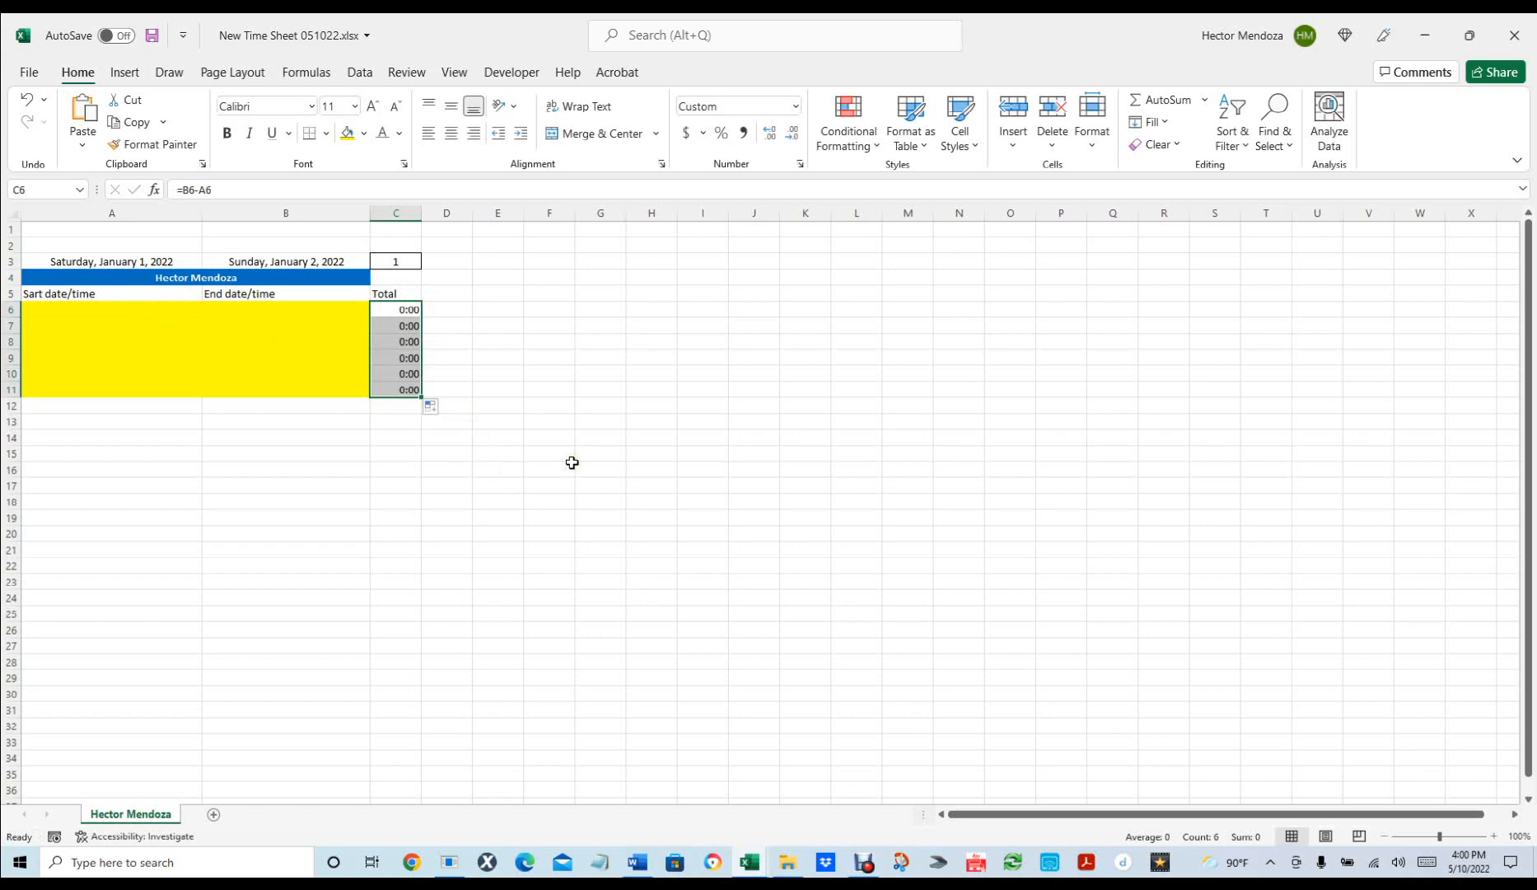
click(288, 422)
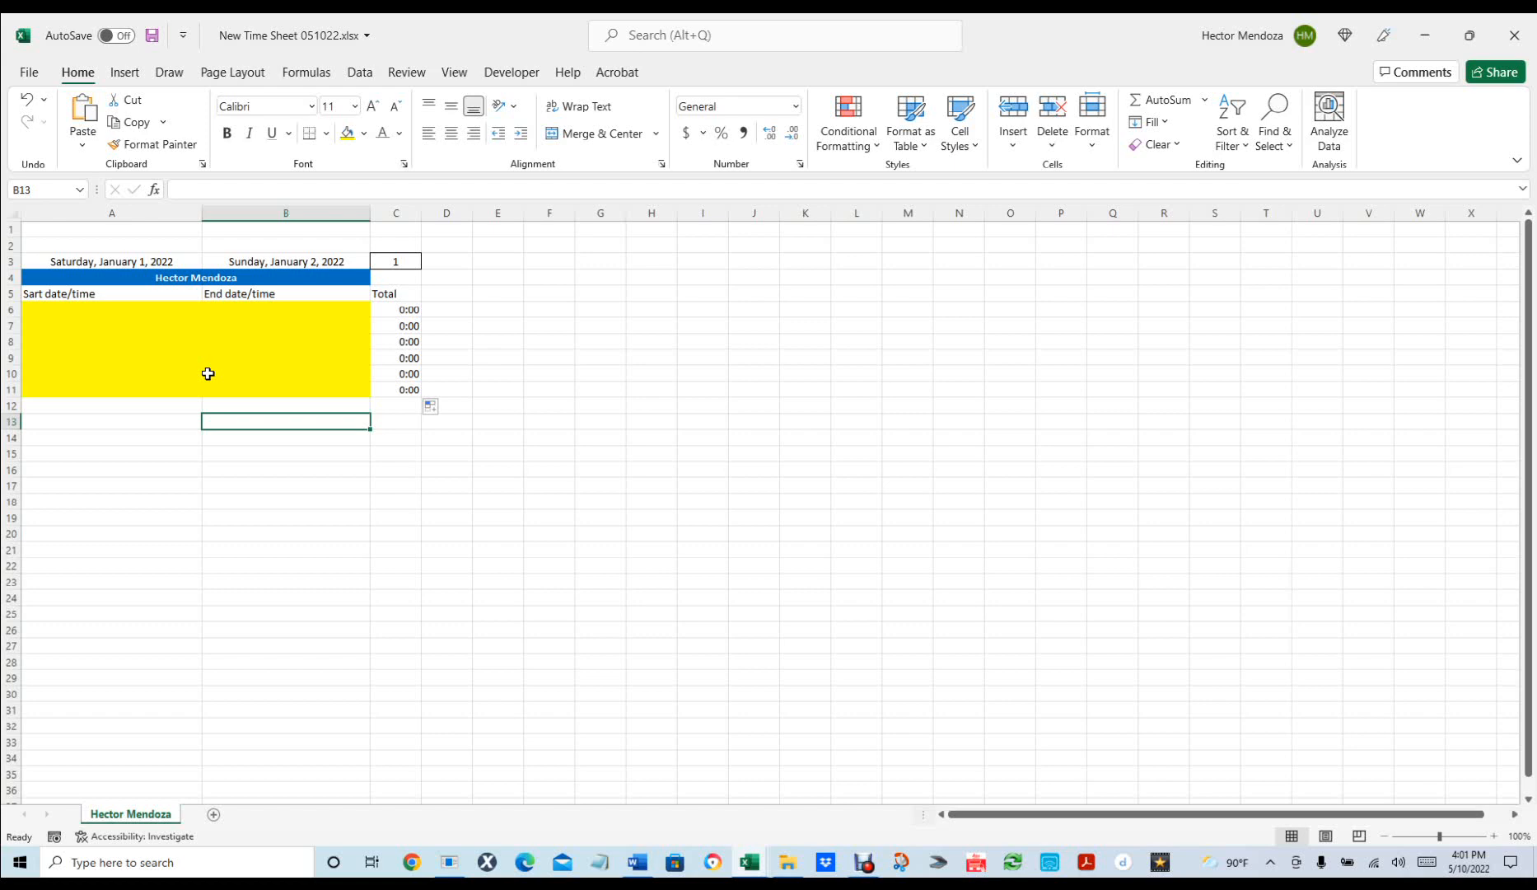
Try entering 1/1 8:00 in A6, then undo the entry.
click(88, 306)
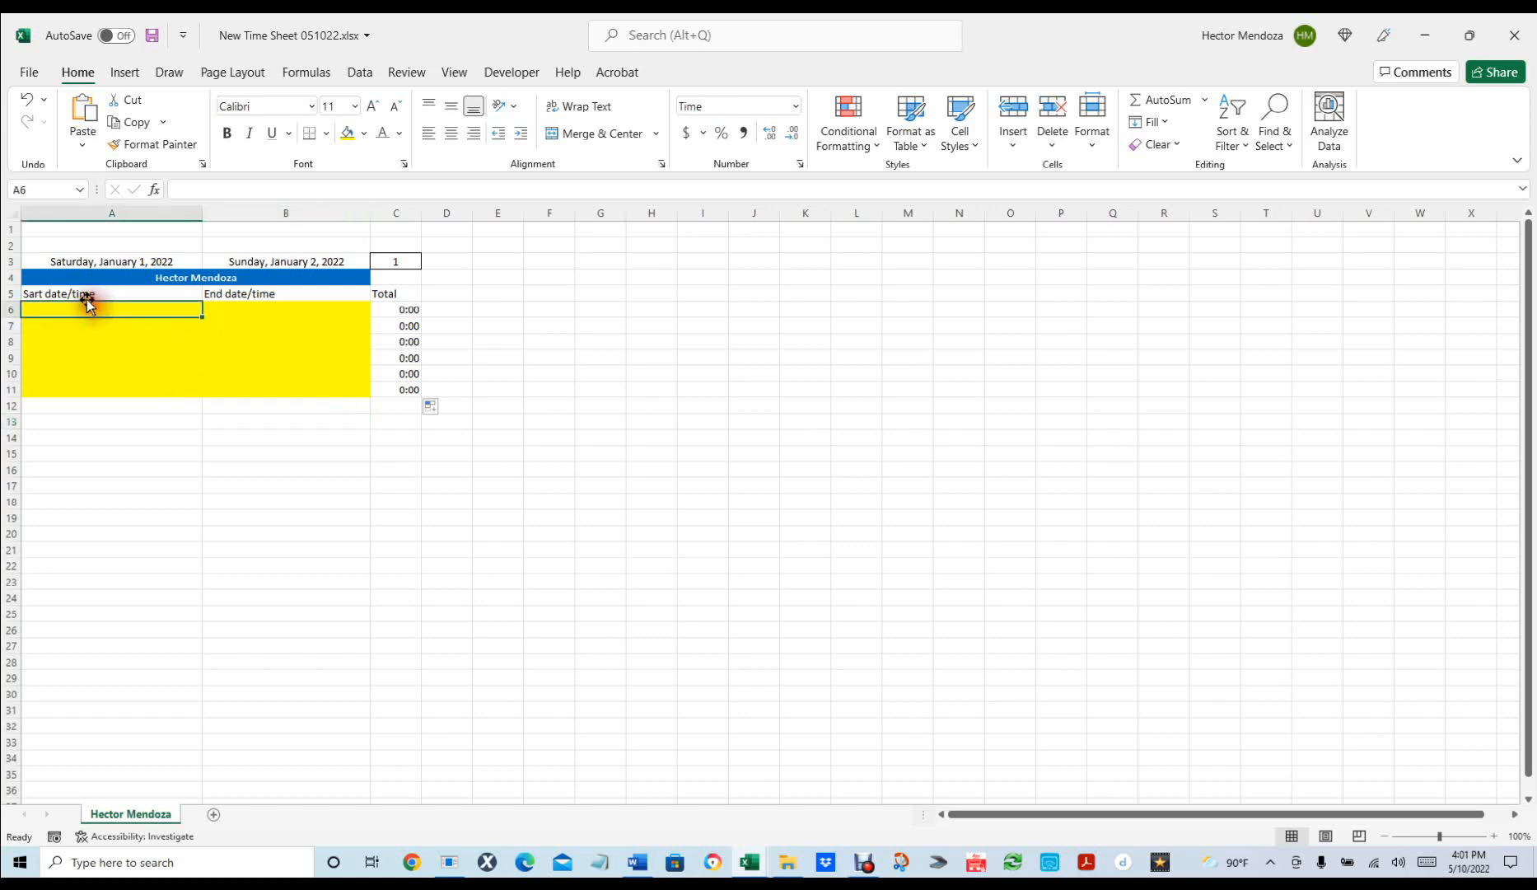
text(1/1)
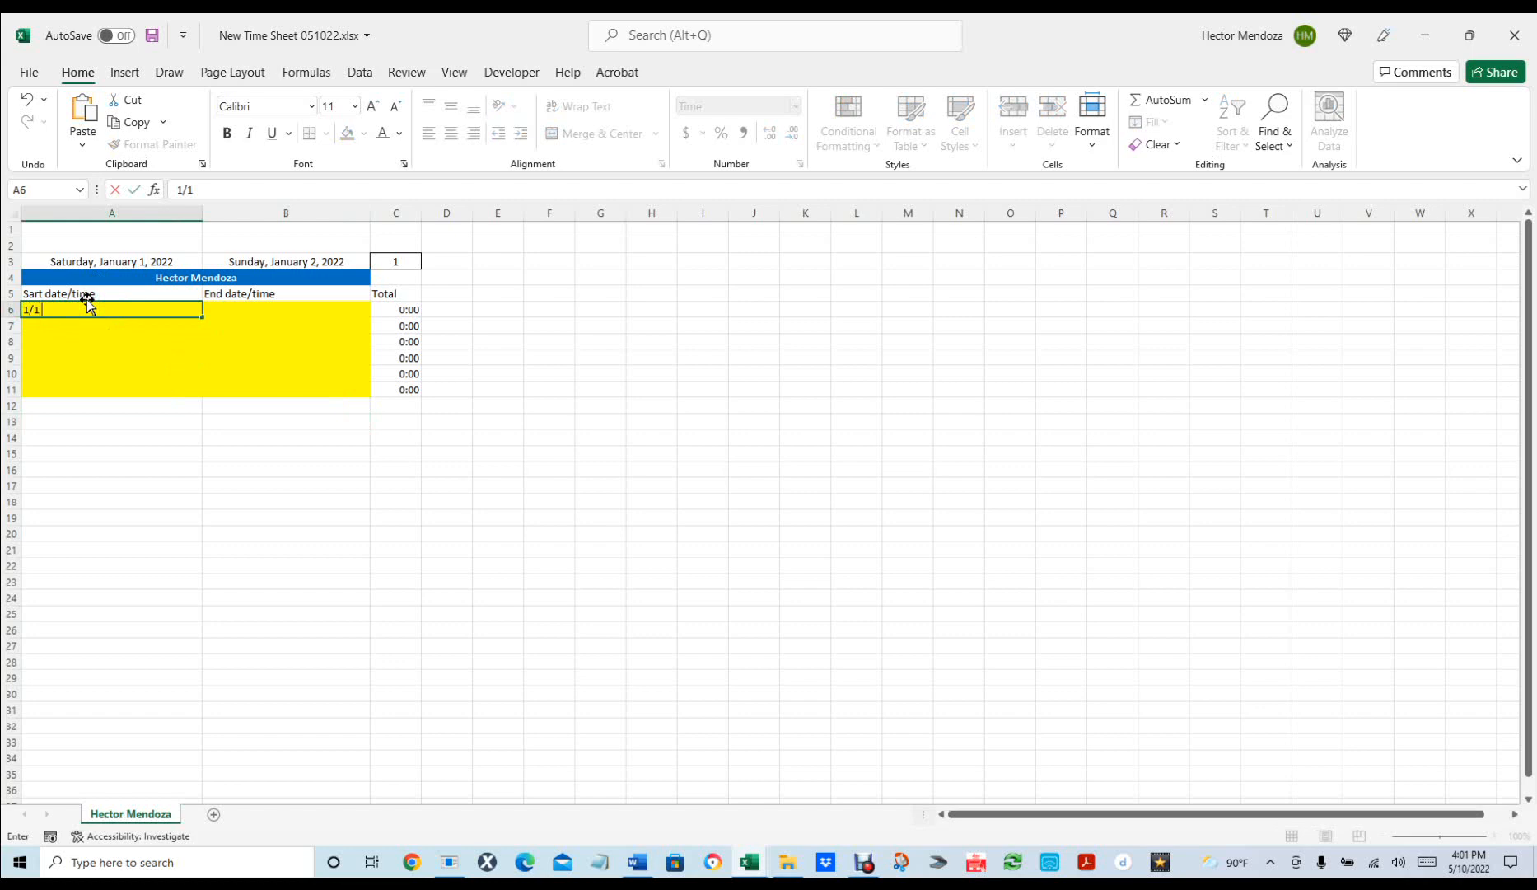
text( 8)
text(:00)
key(Tab)
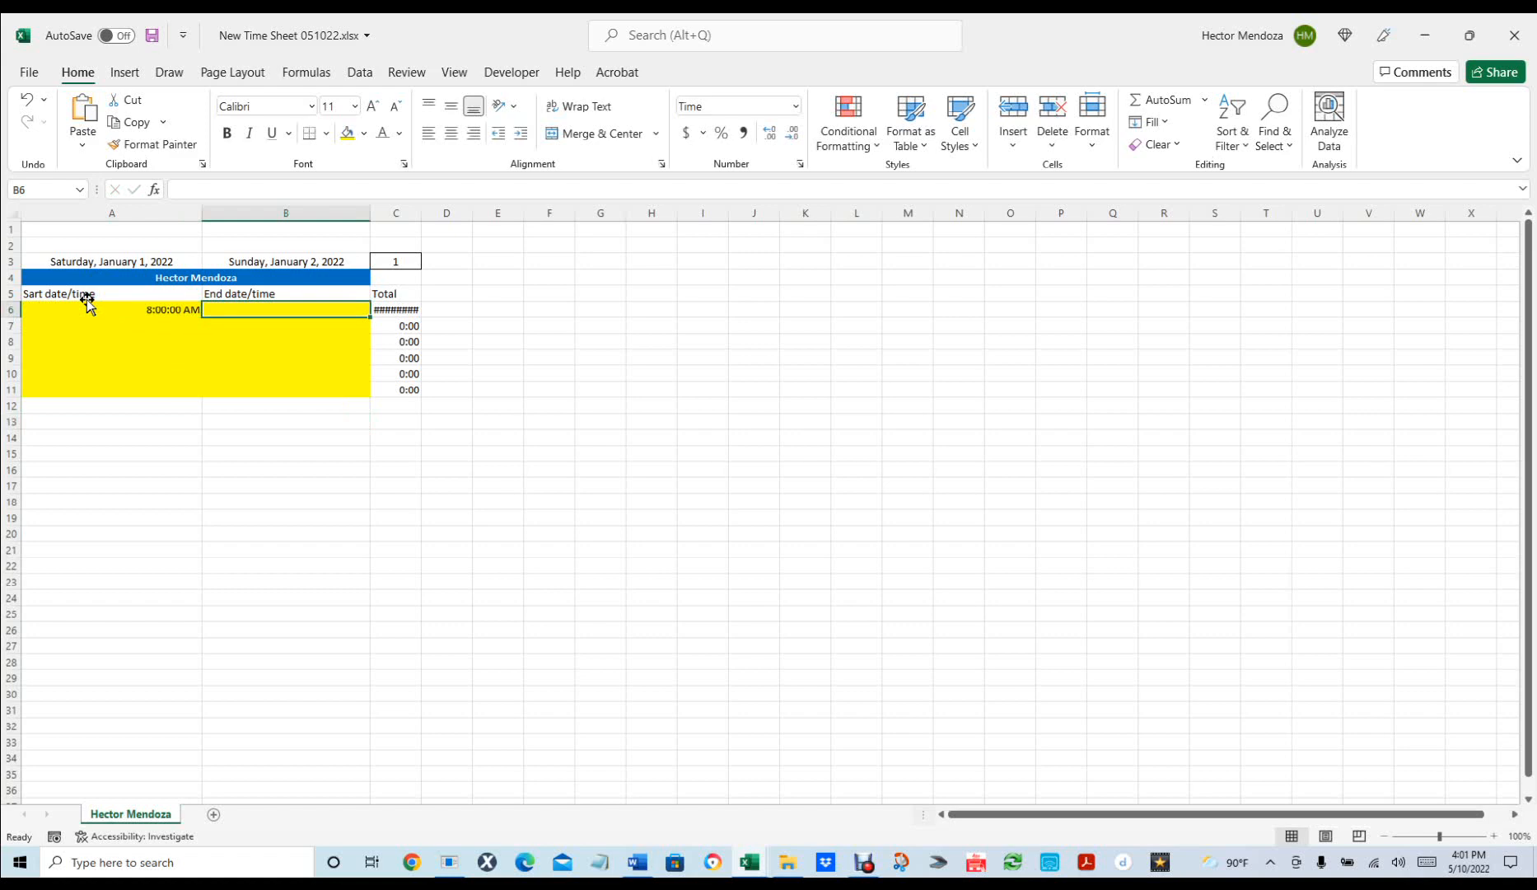
key(ctrl+z)
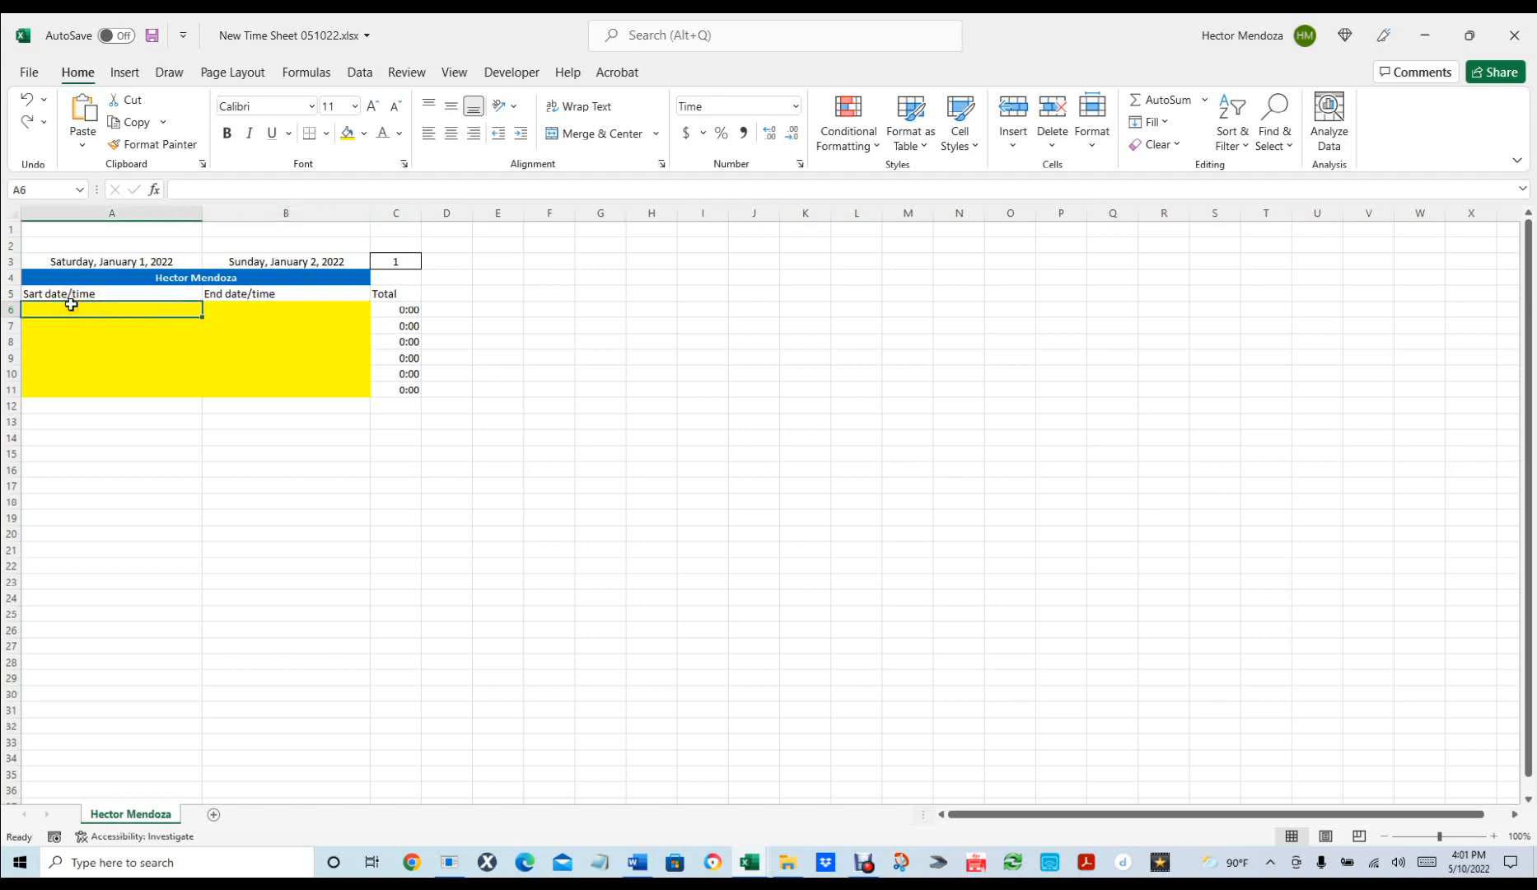
text(1/)
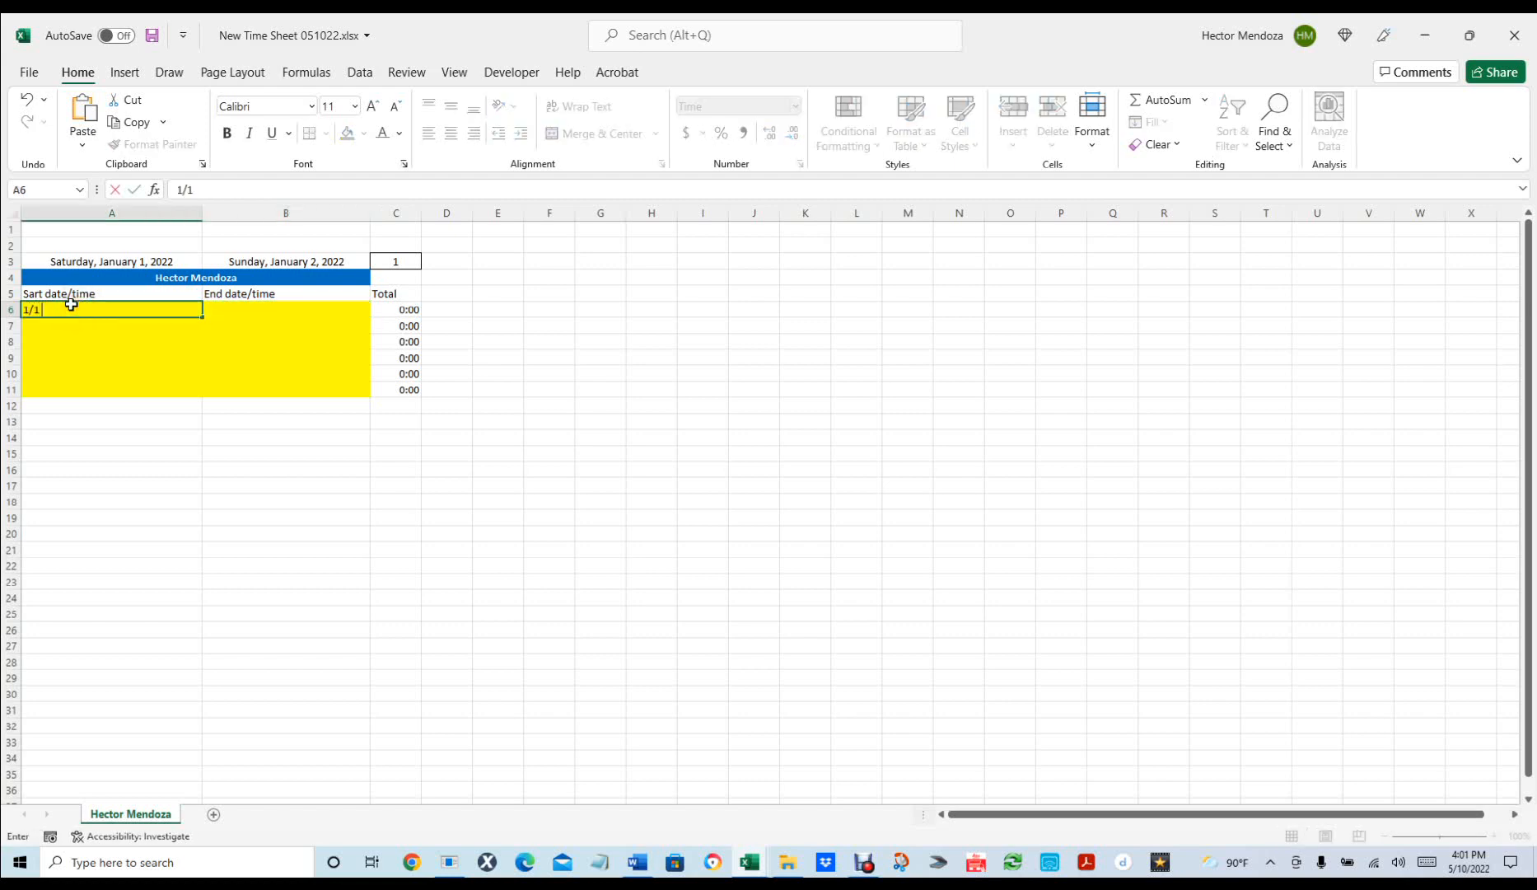
text(1 8)
text(:00)
key(Return)
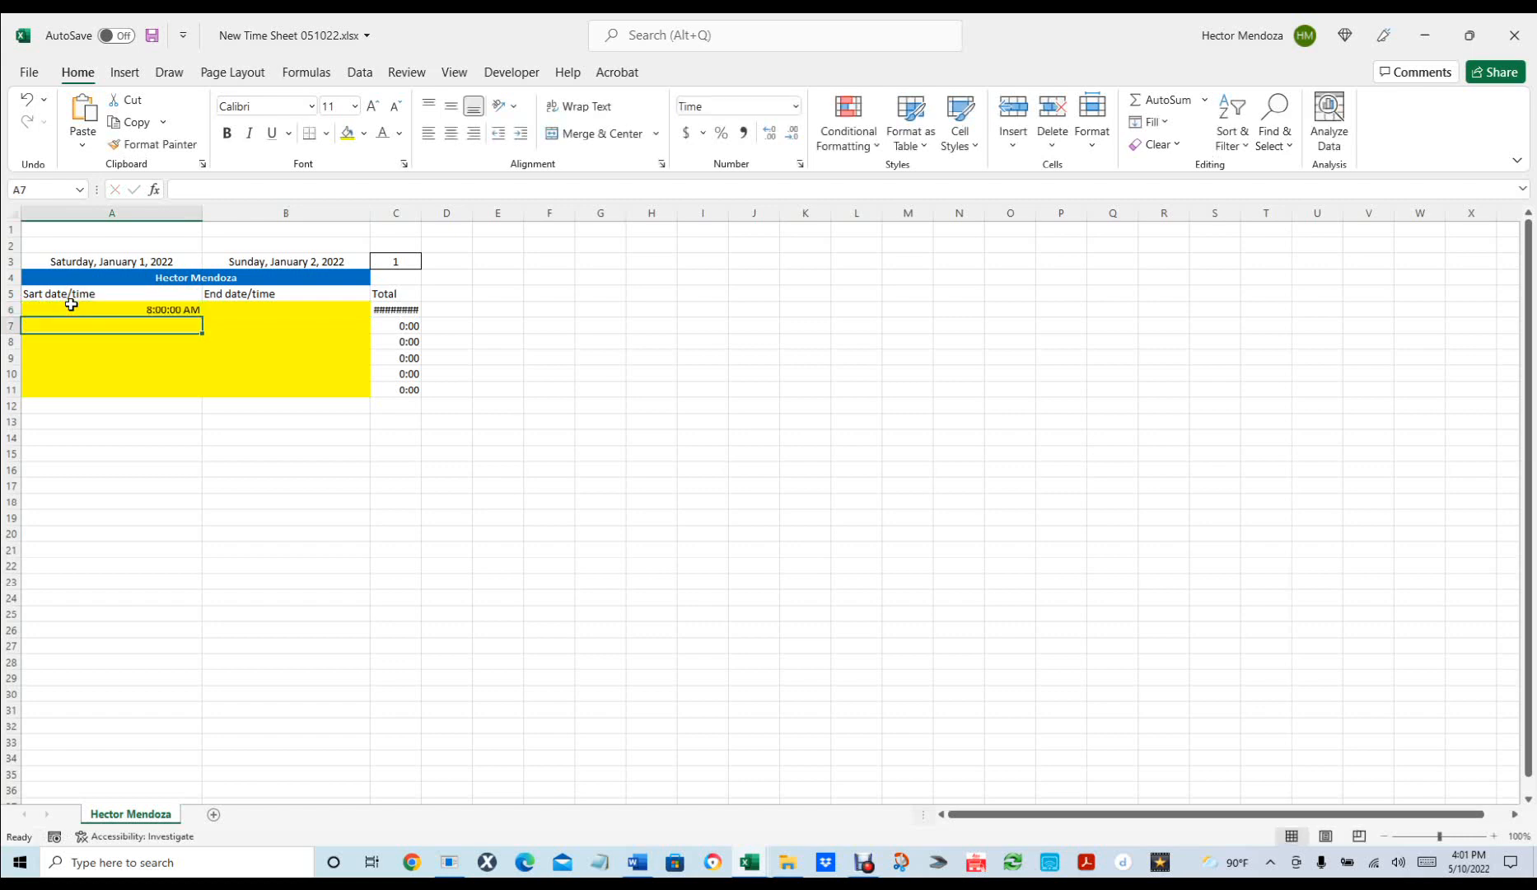
key(ctrl+z)
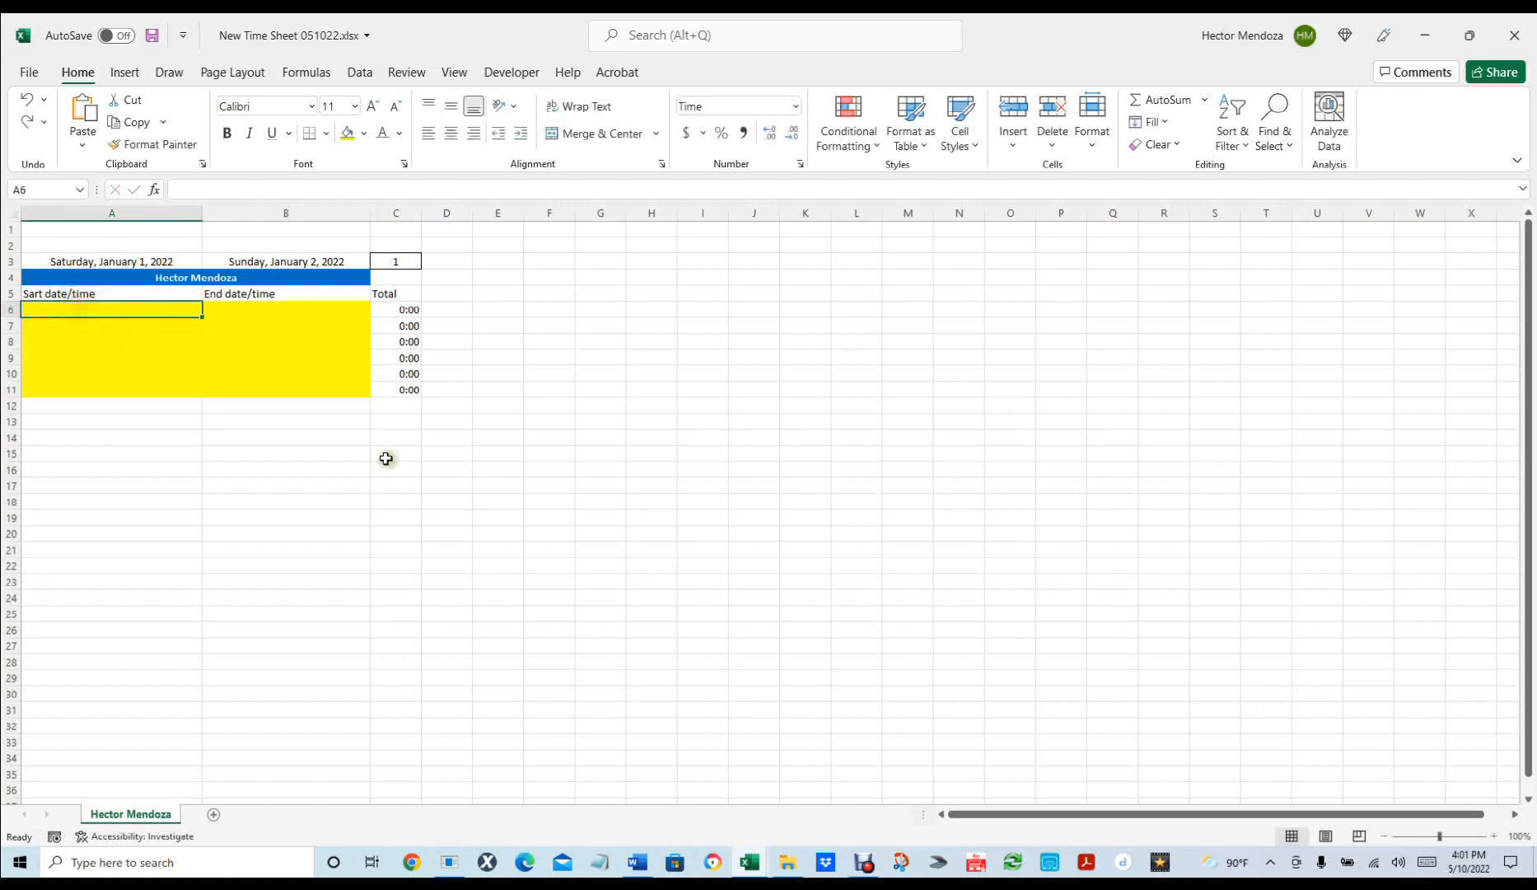
Apply the 3/14/12 1:30 PM date-time format to A6:B11.
shift+click(323, 385)
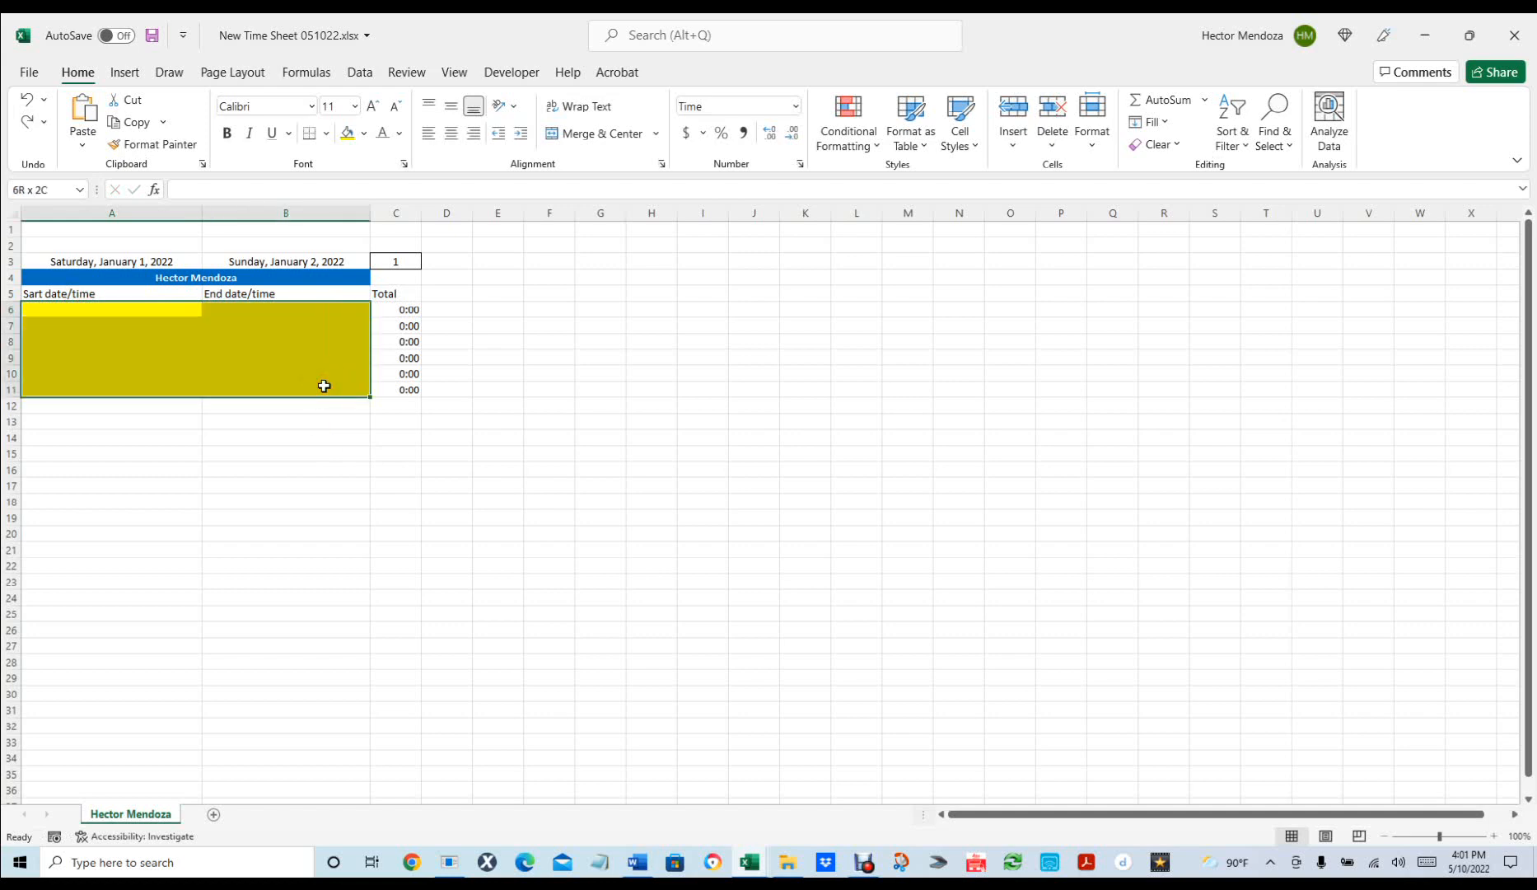
key(ctrl+1)
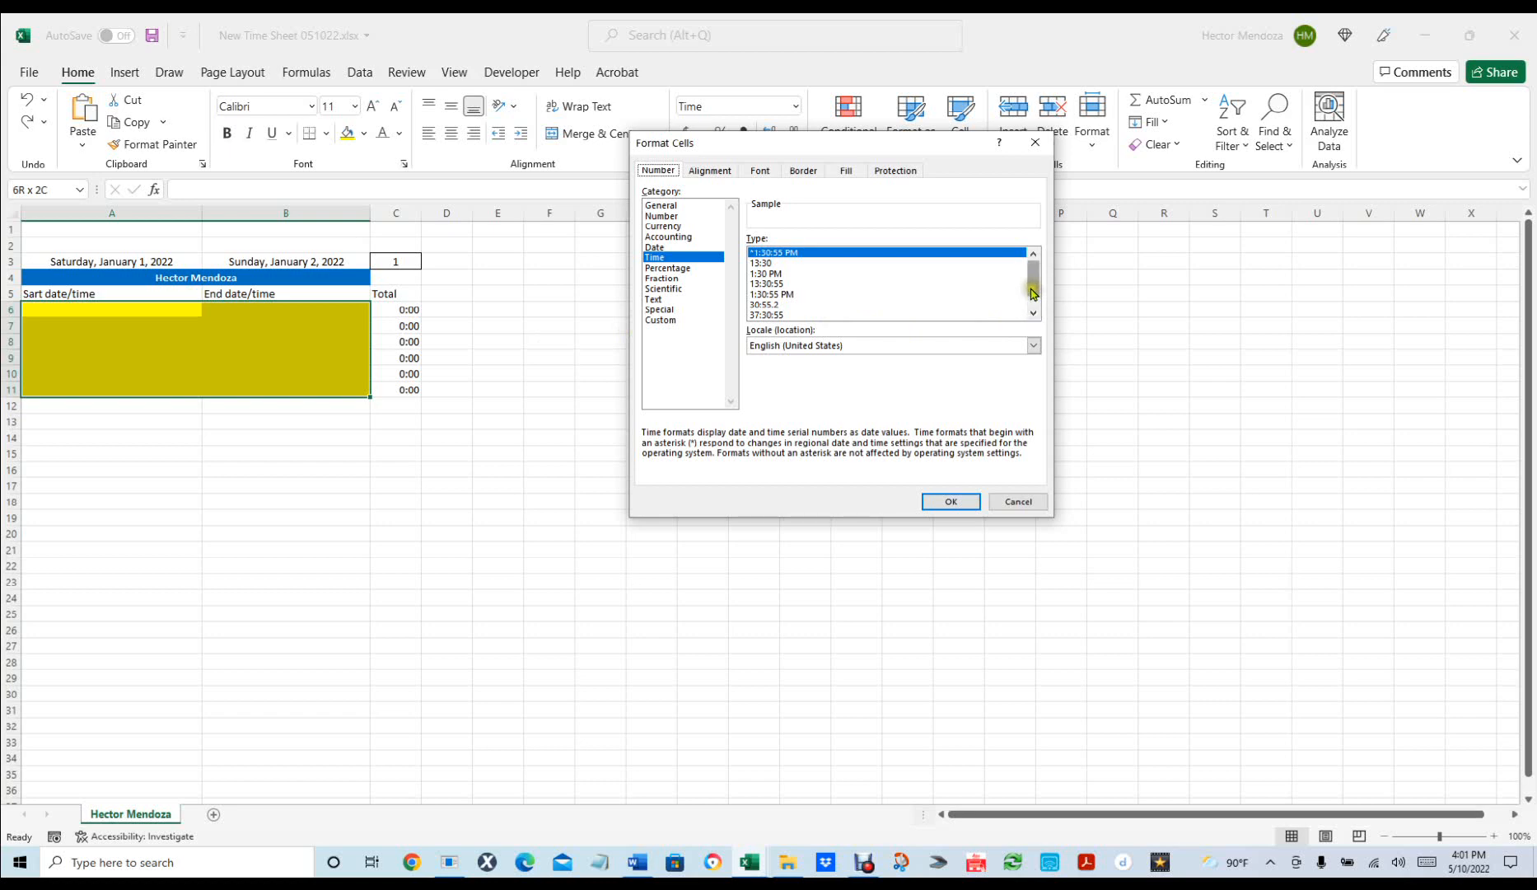
drag(1034, 285, 1036, 298)
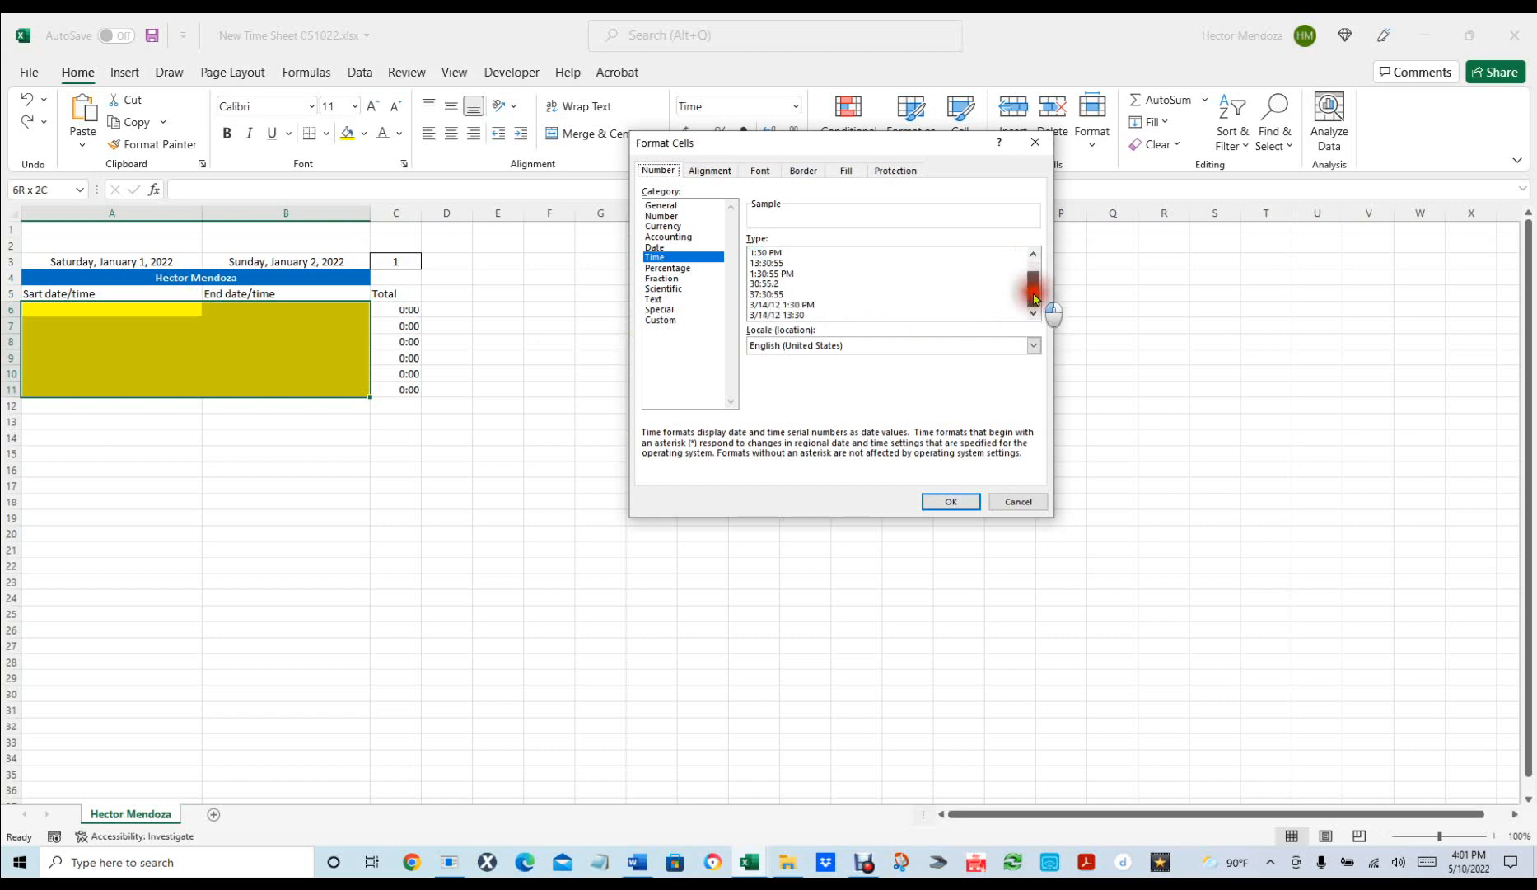
click(811, 304)
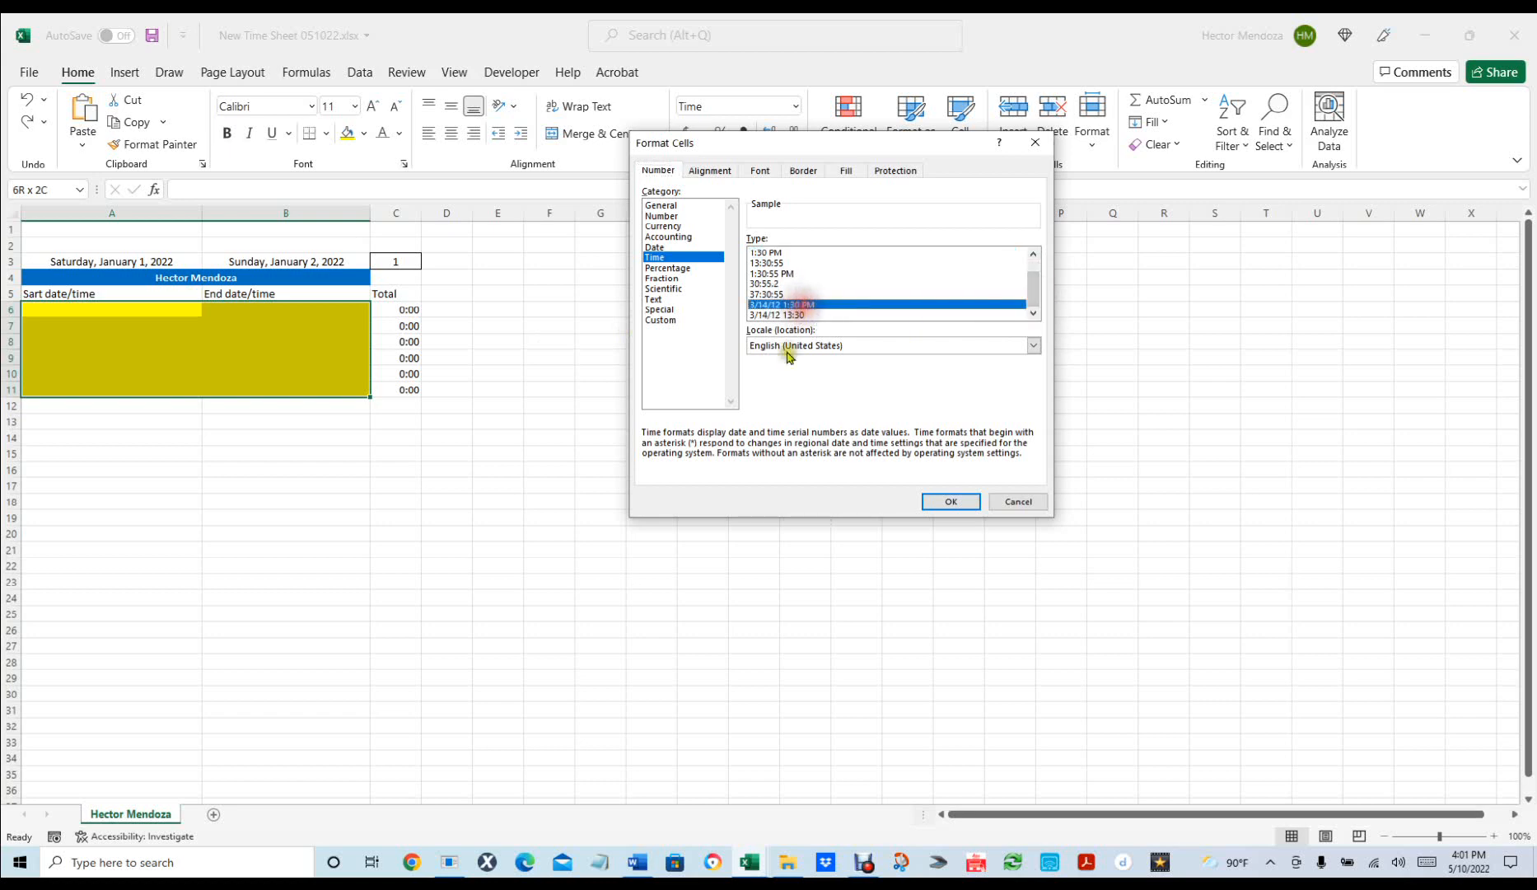
click(935, 501)
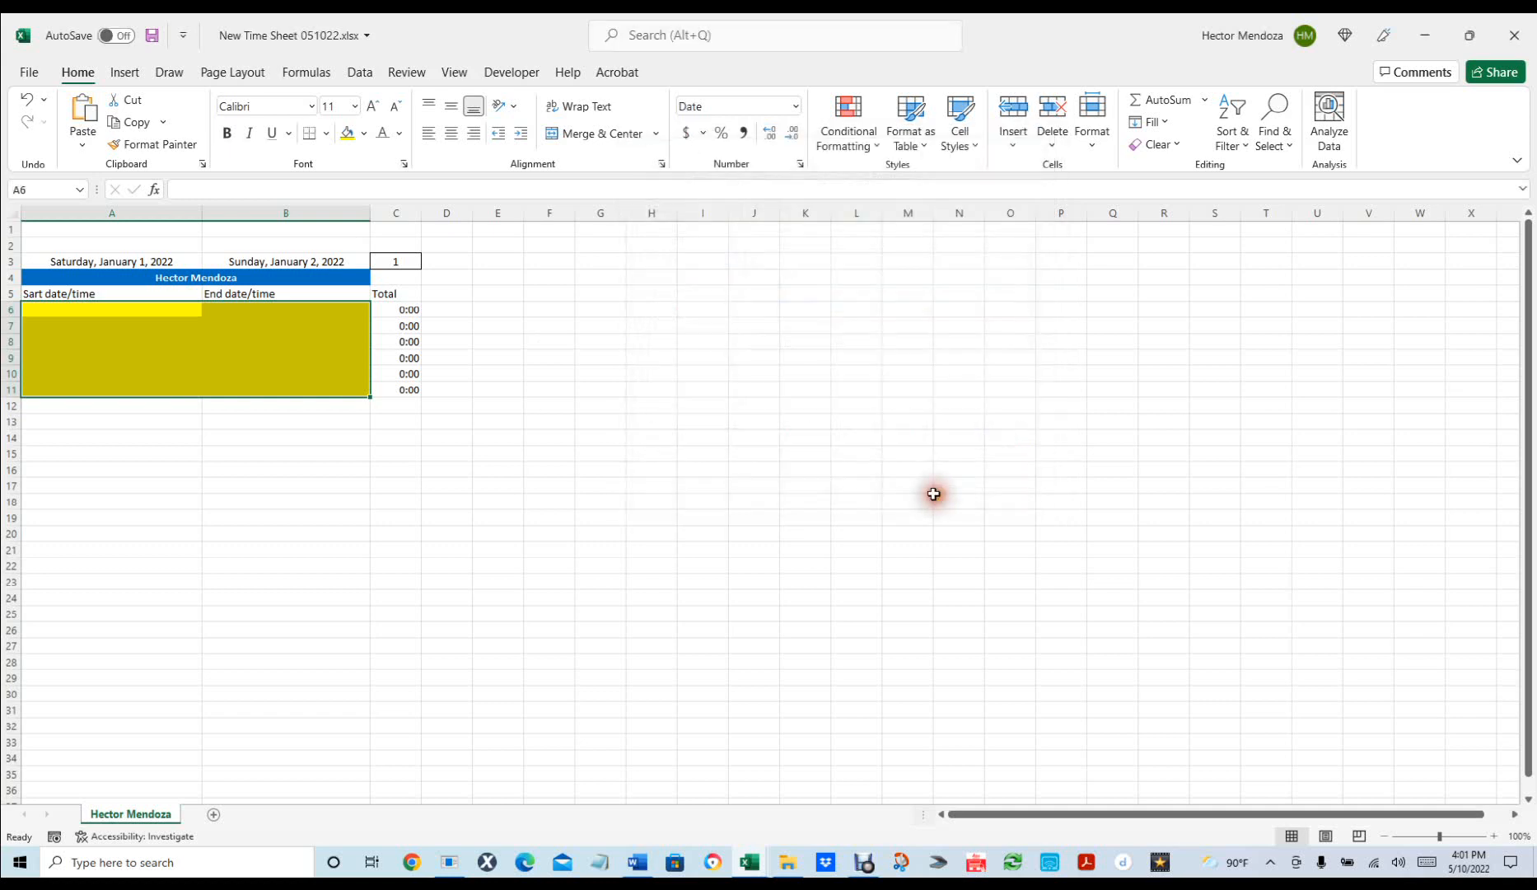
Enter a 1/1 8 am start in A6 and a 1/1 4 pm end in B6.
click(141, 306)
text(1)
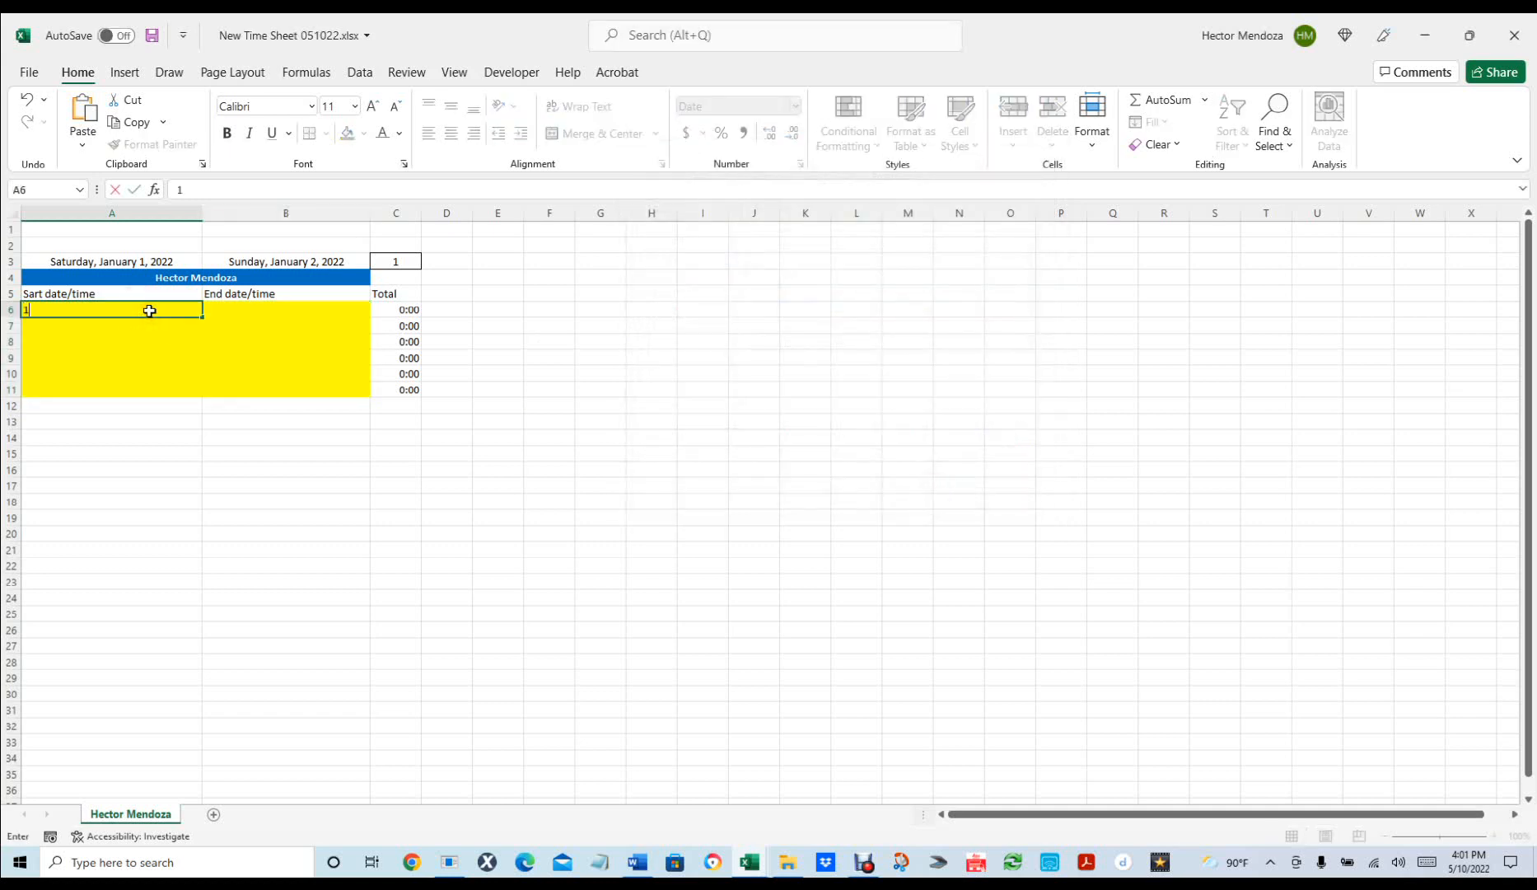
text(/1 8 am)
key(Tab)
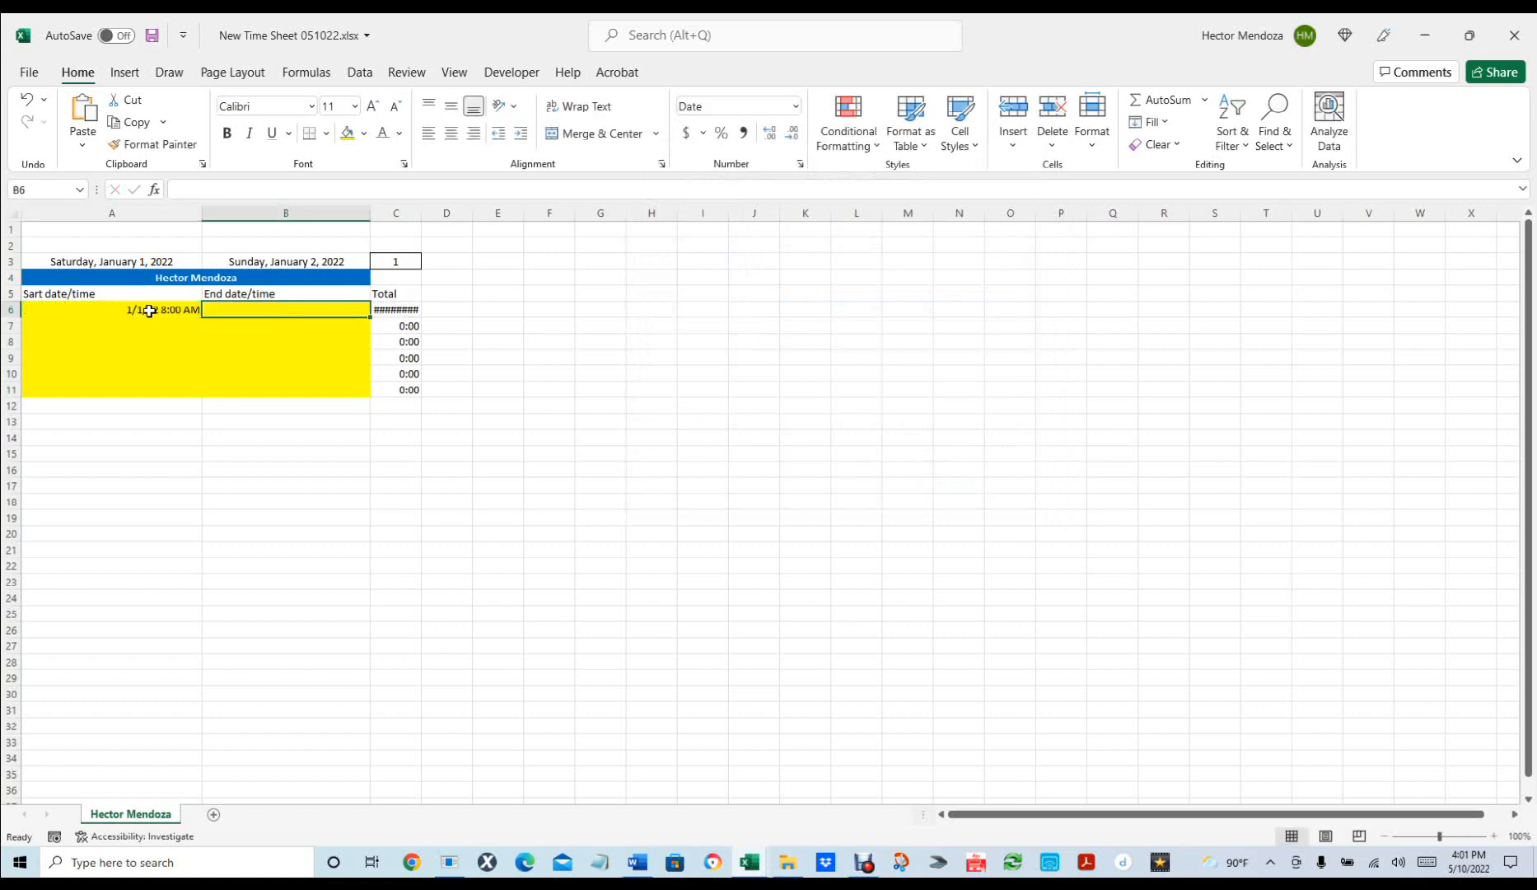
text(1/1)
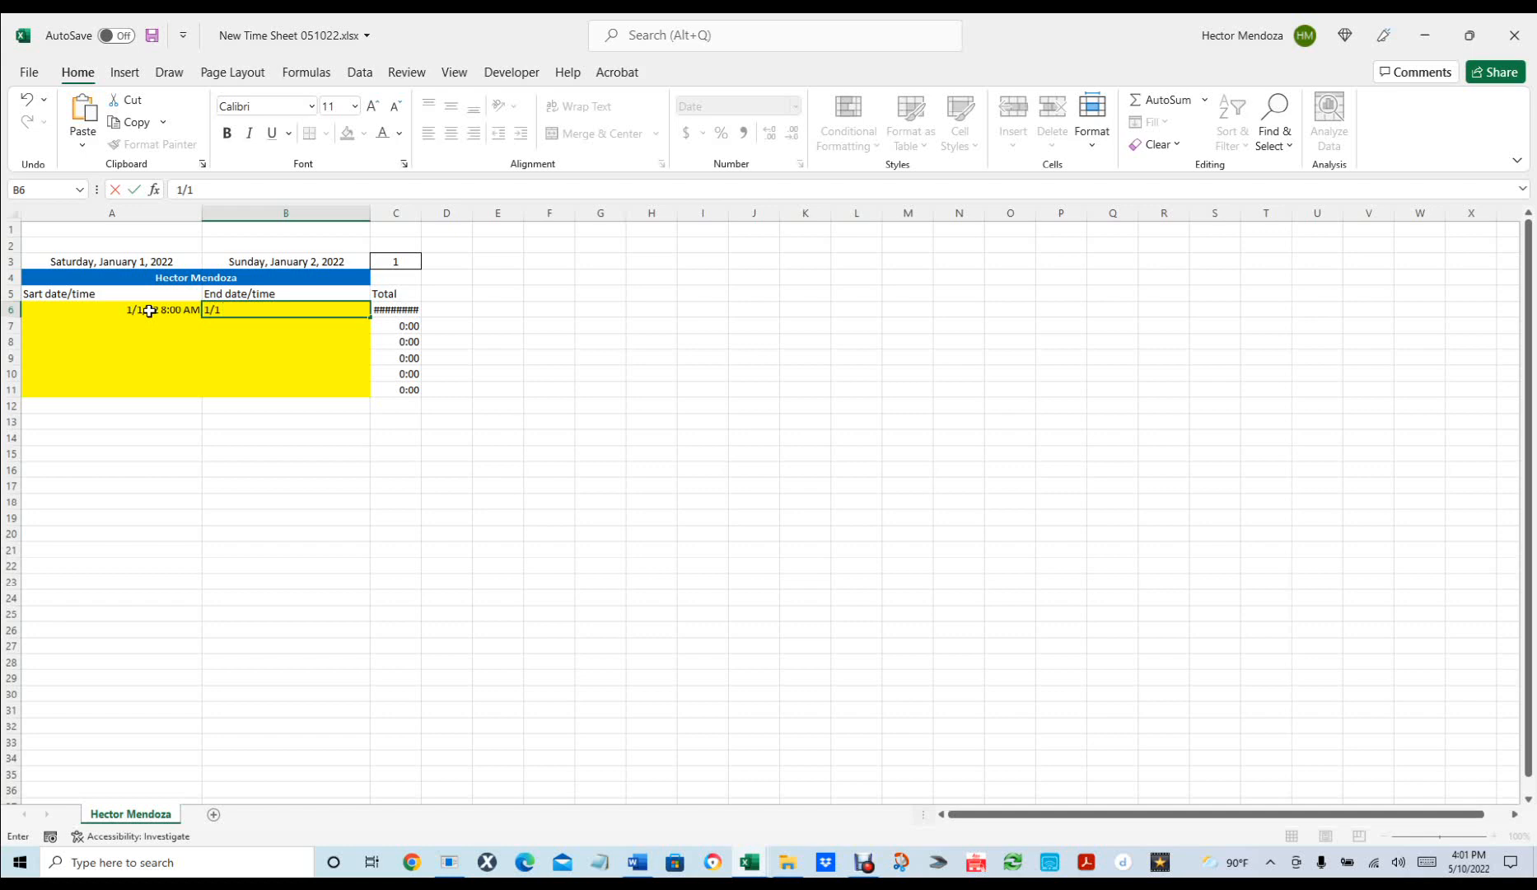
text( 4 pm)
key(Return)
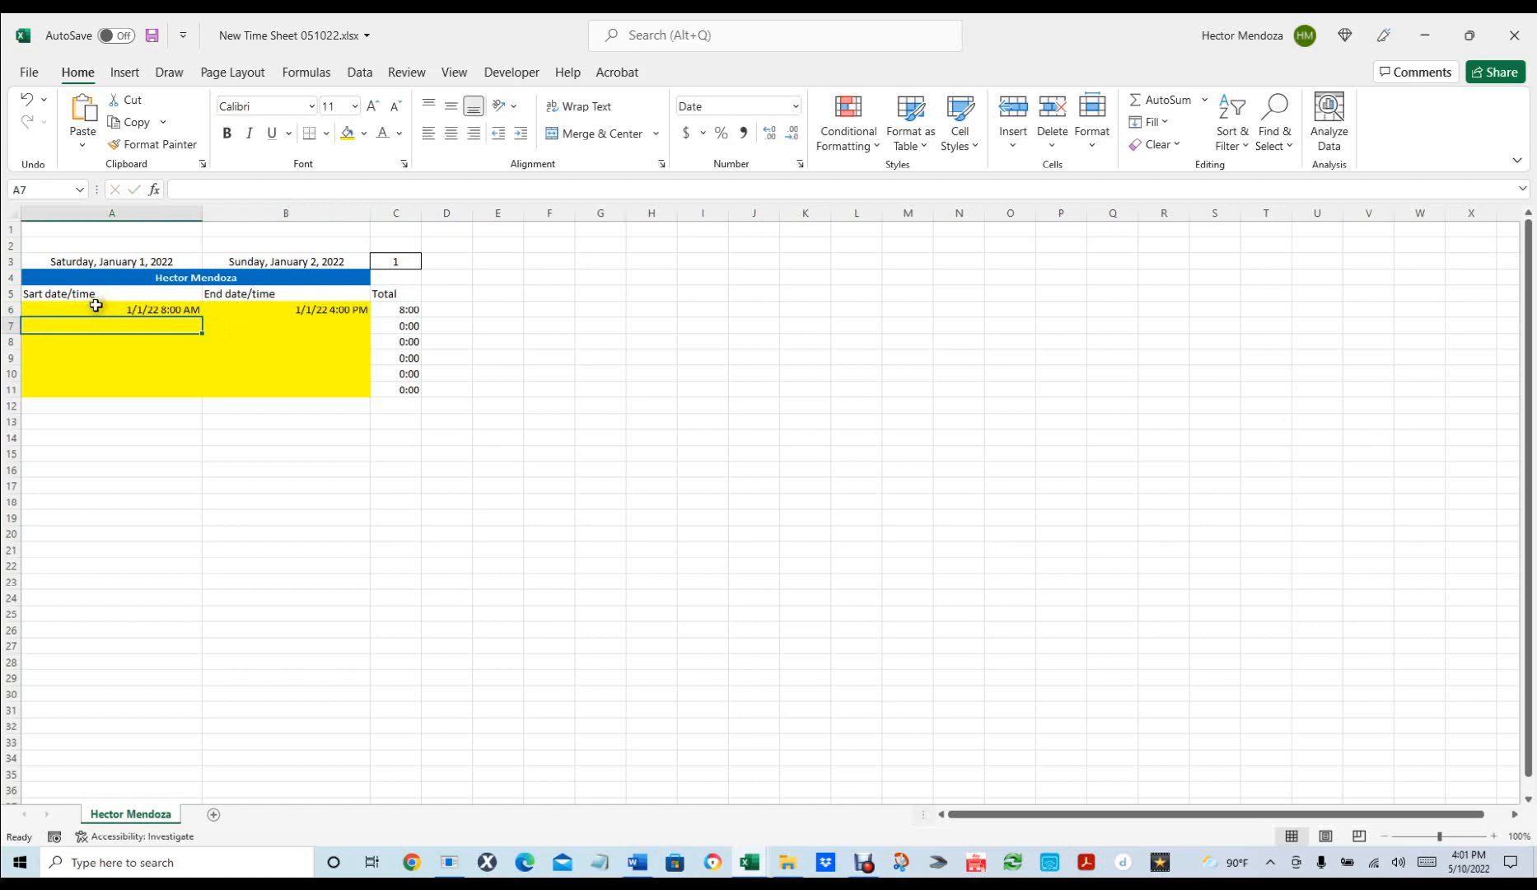
Left-align A6:B11, label A12 'Total Hours' and AutoSum C6:C11 into C12.
drag(95, 306, 274, 385)
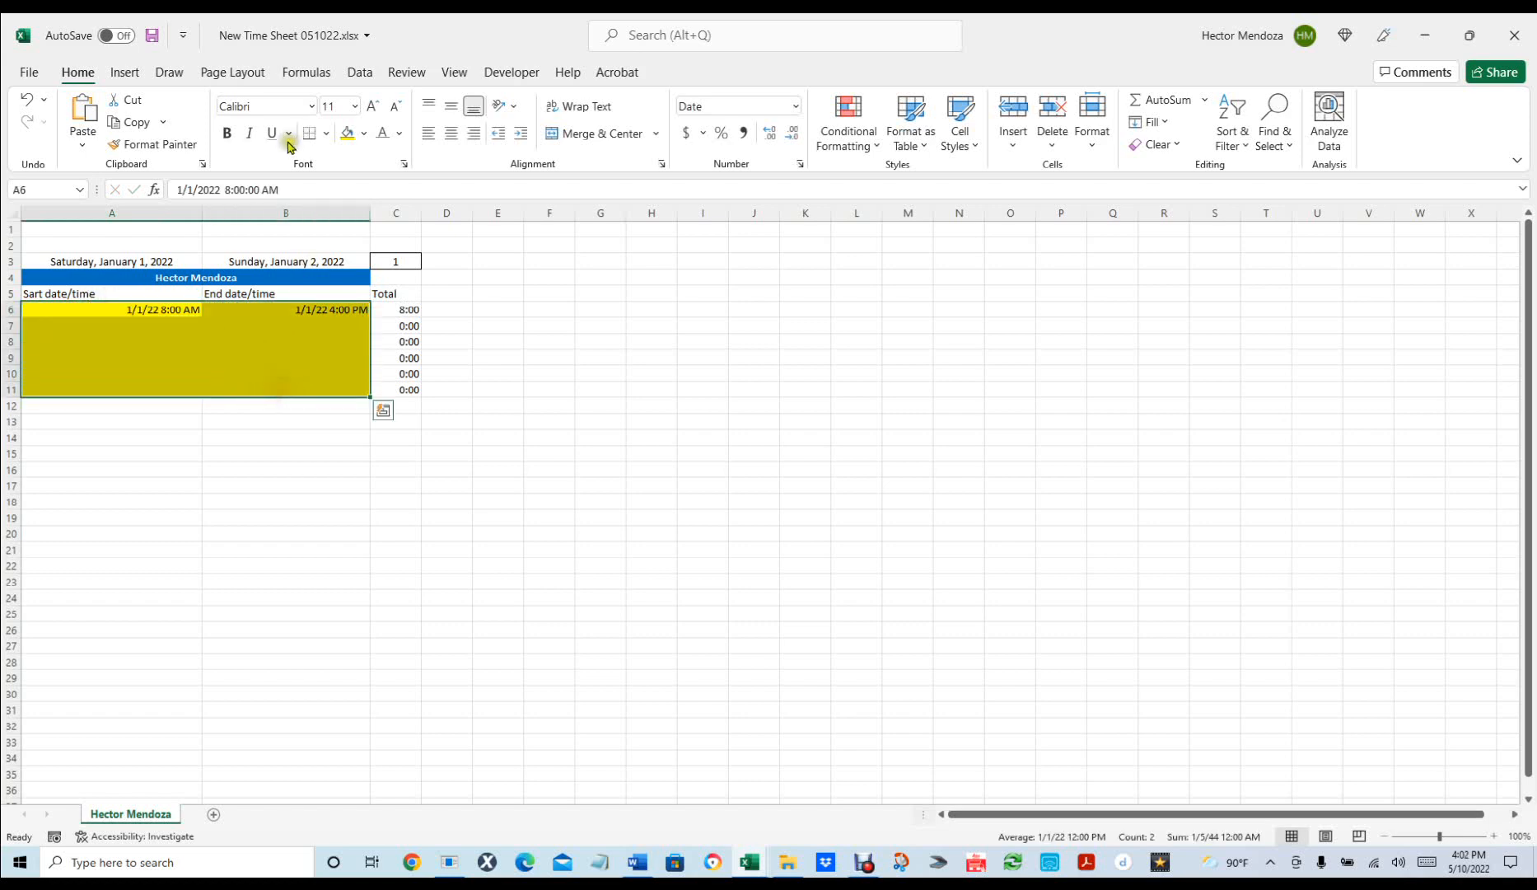
click(429, 133)
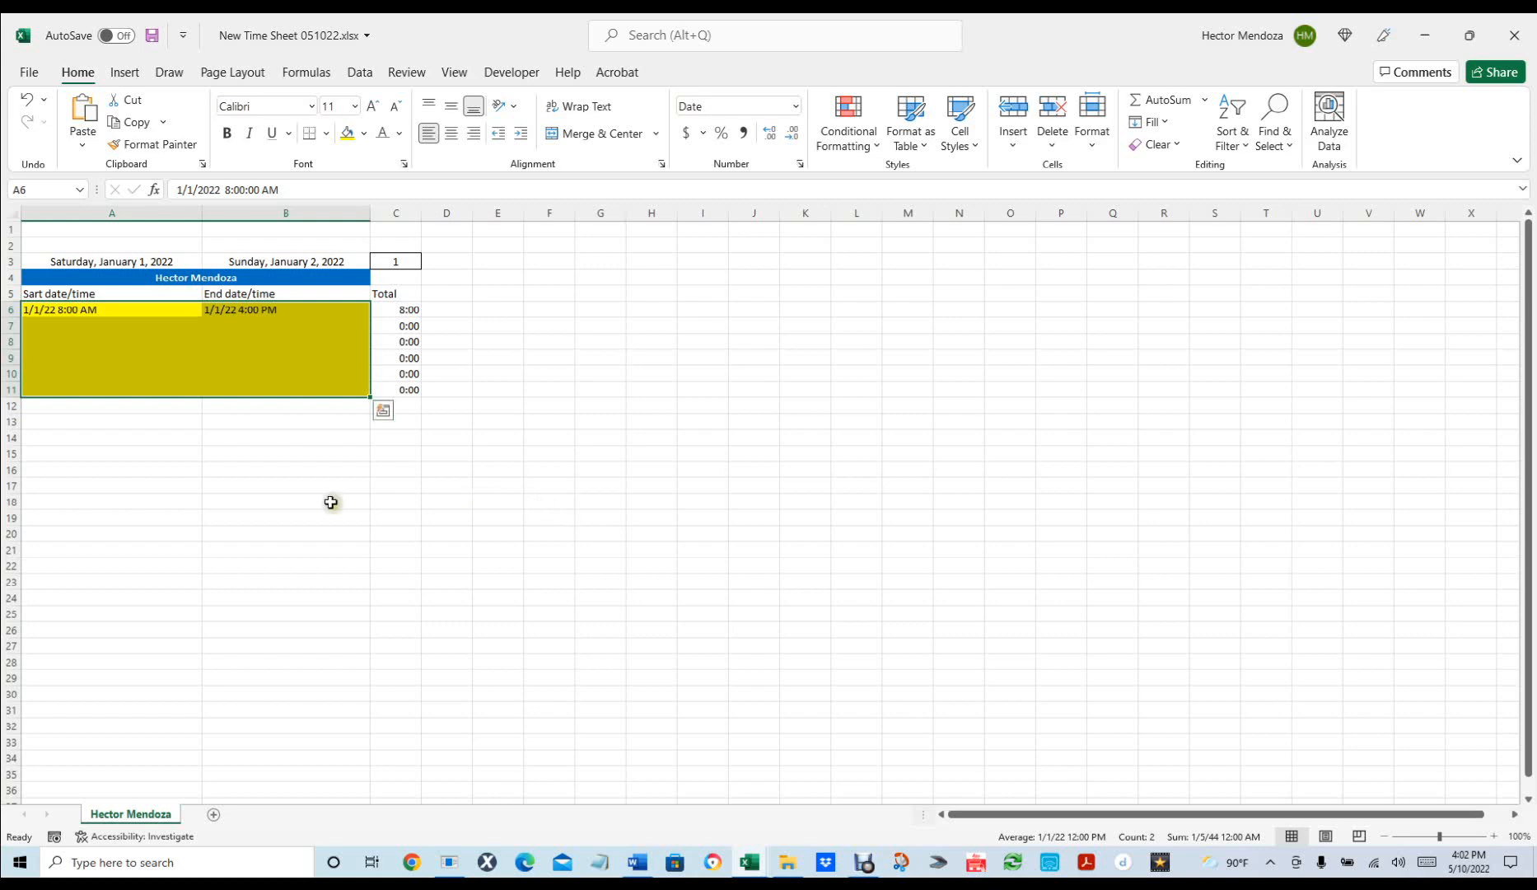
click(83, 403)
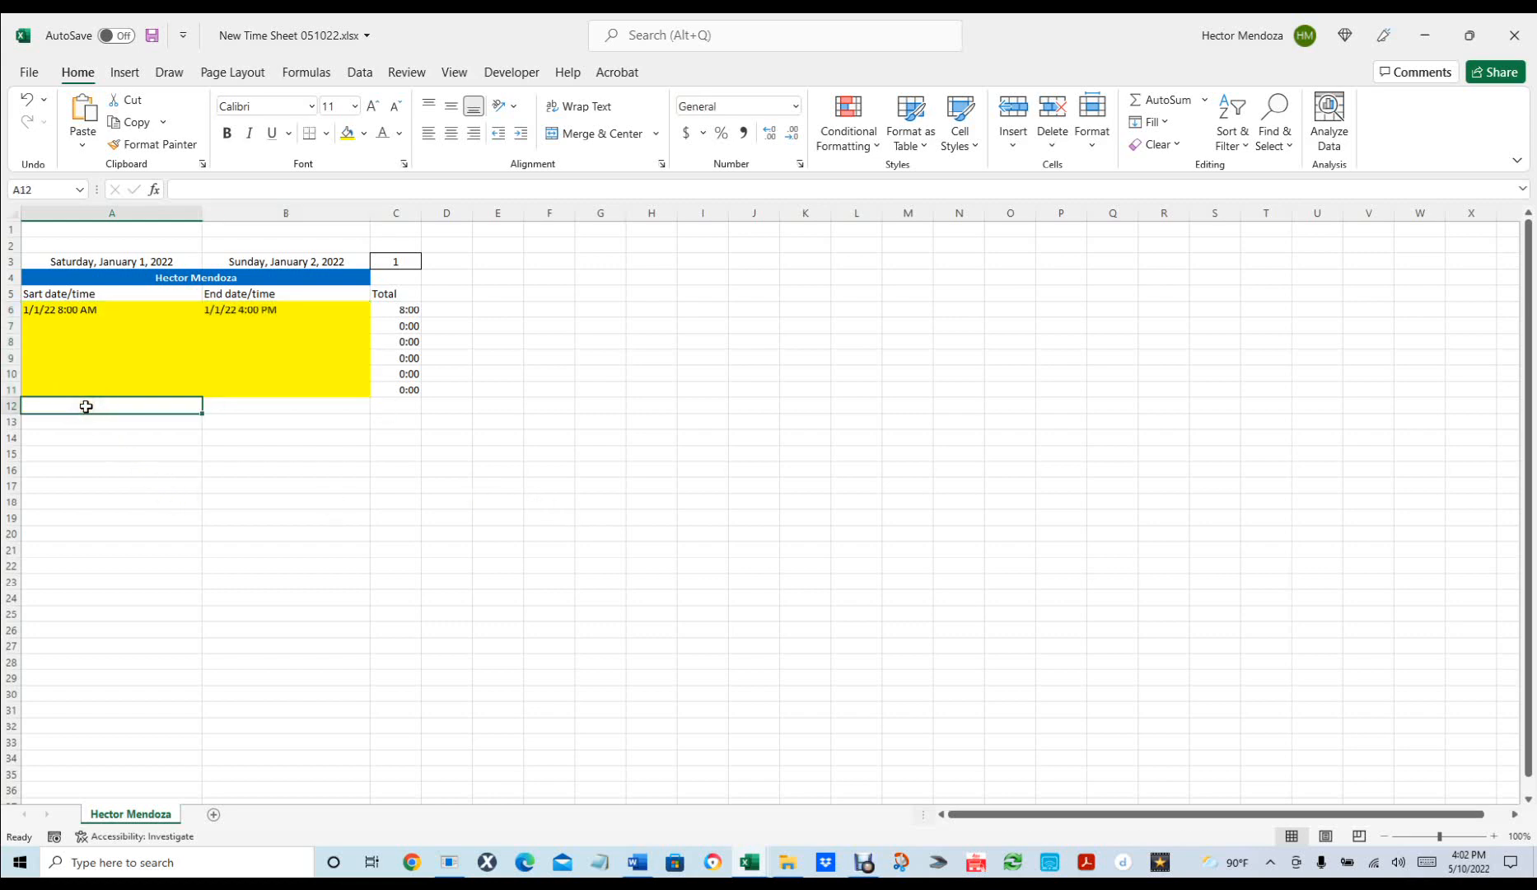
text(T)
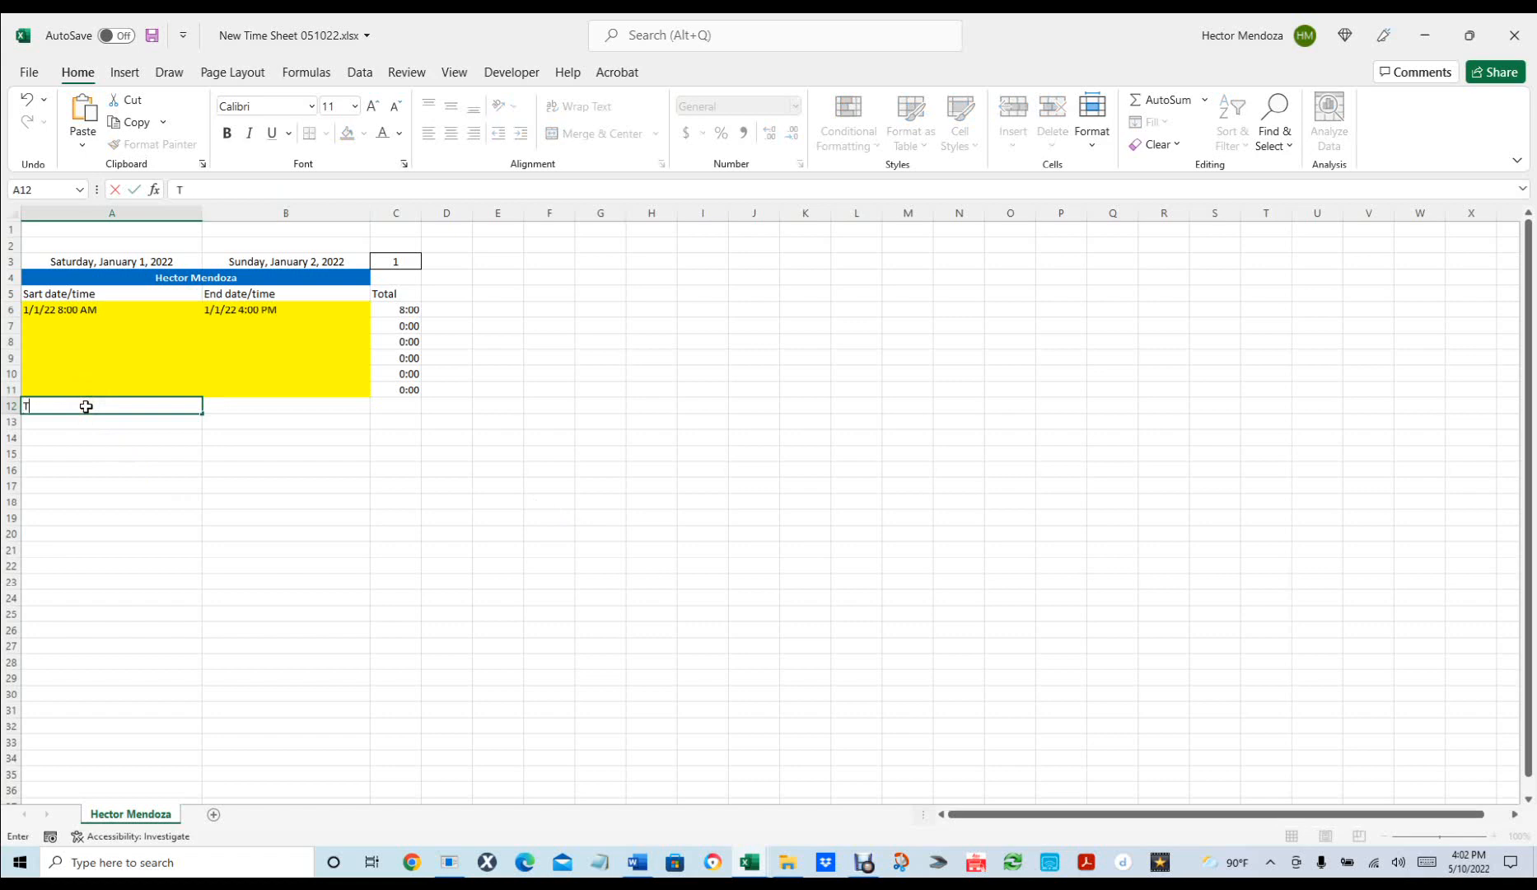
text(otal)
text(Hours)
key(Tab)
key(Tab)
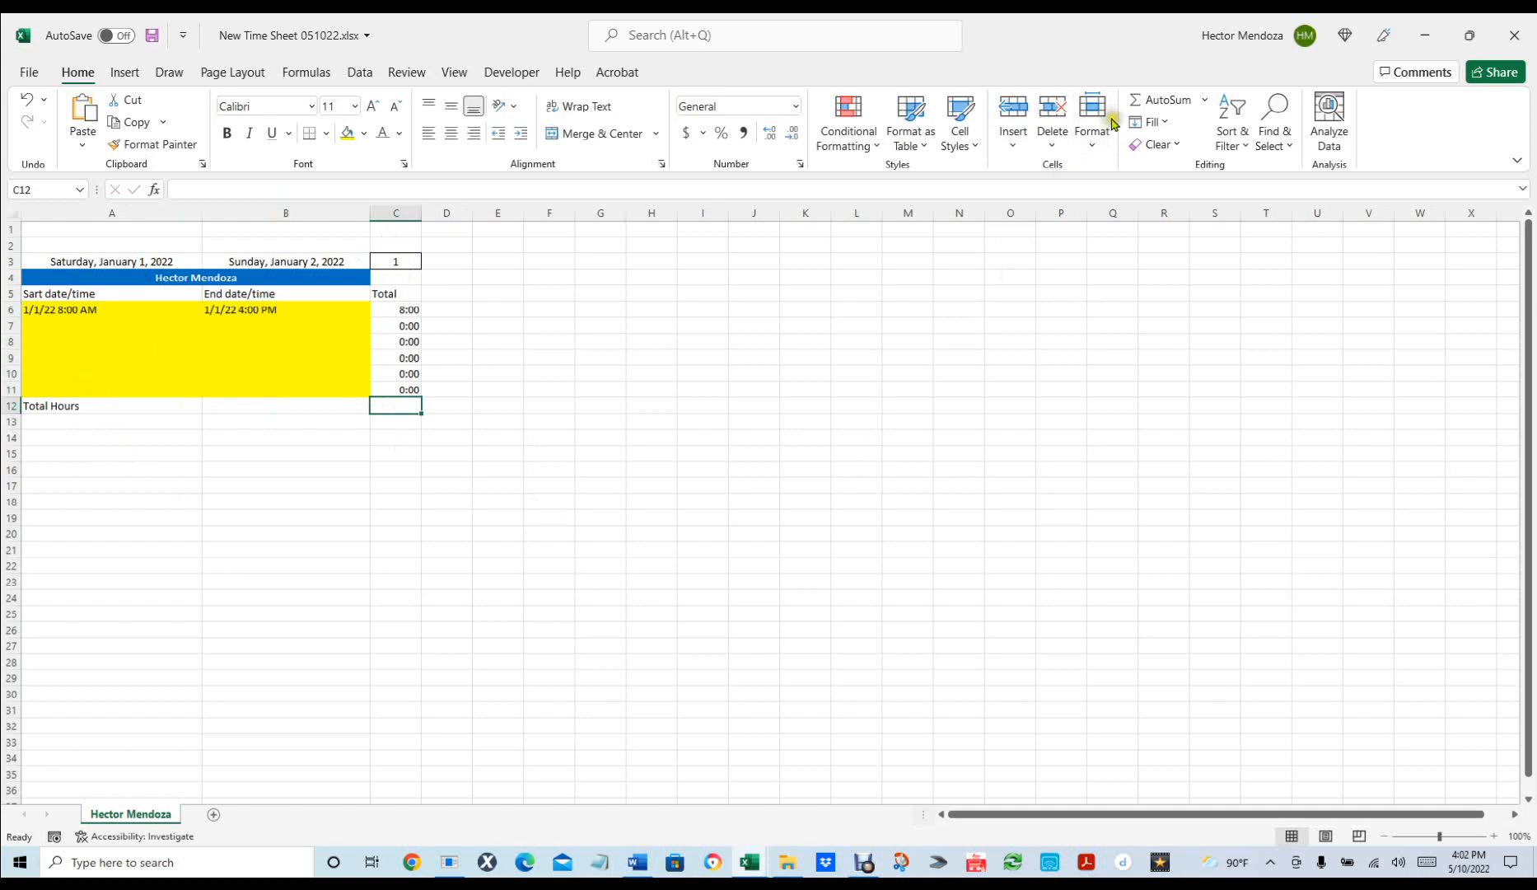
click(1138, 101)
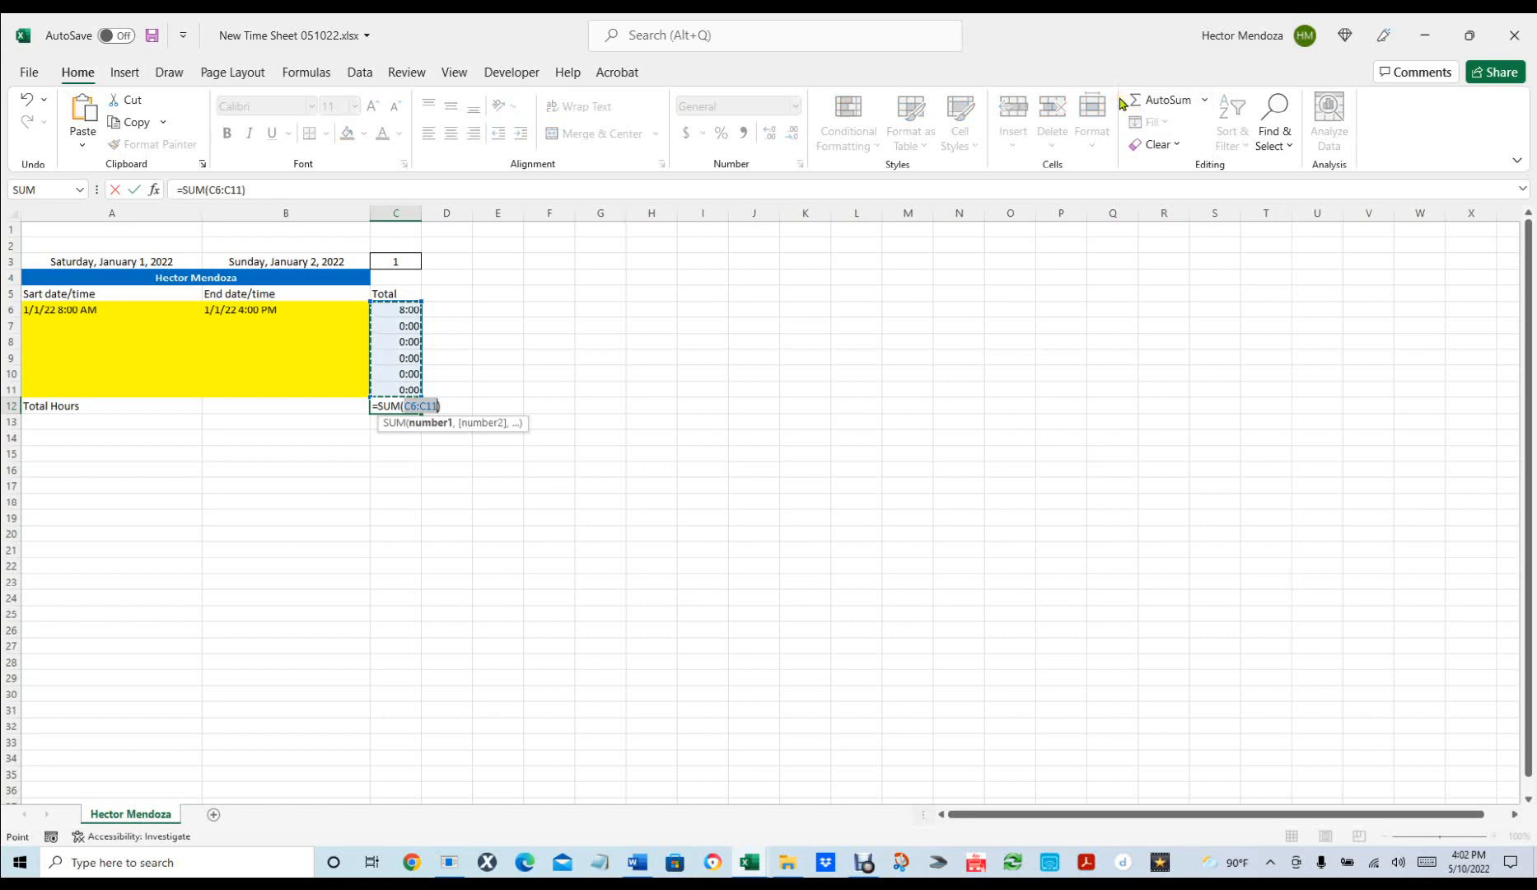
key(Return)
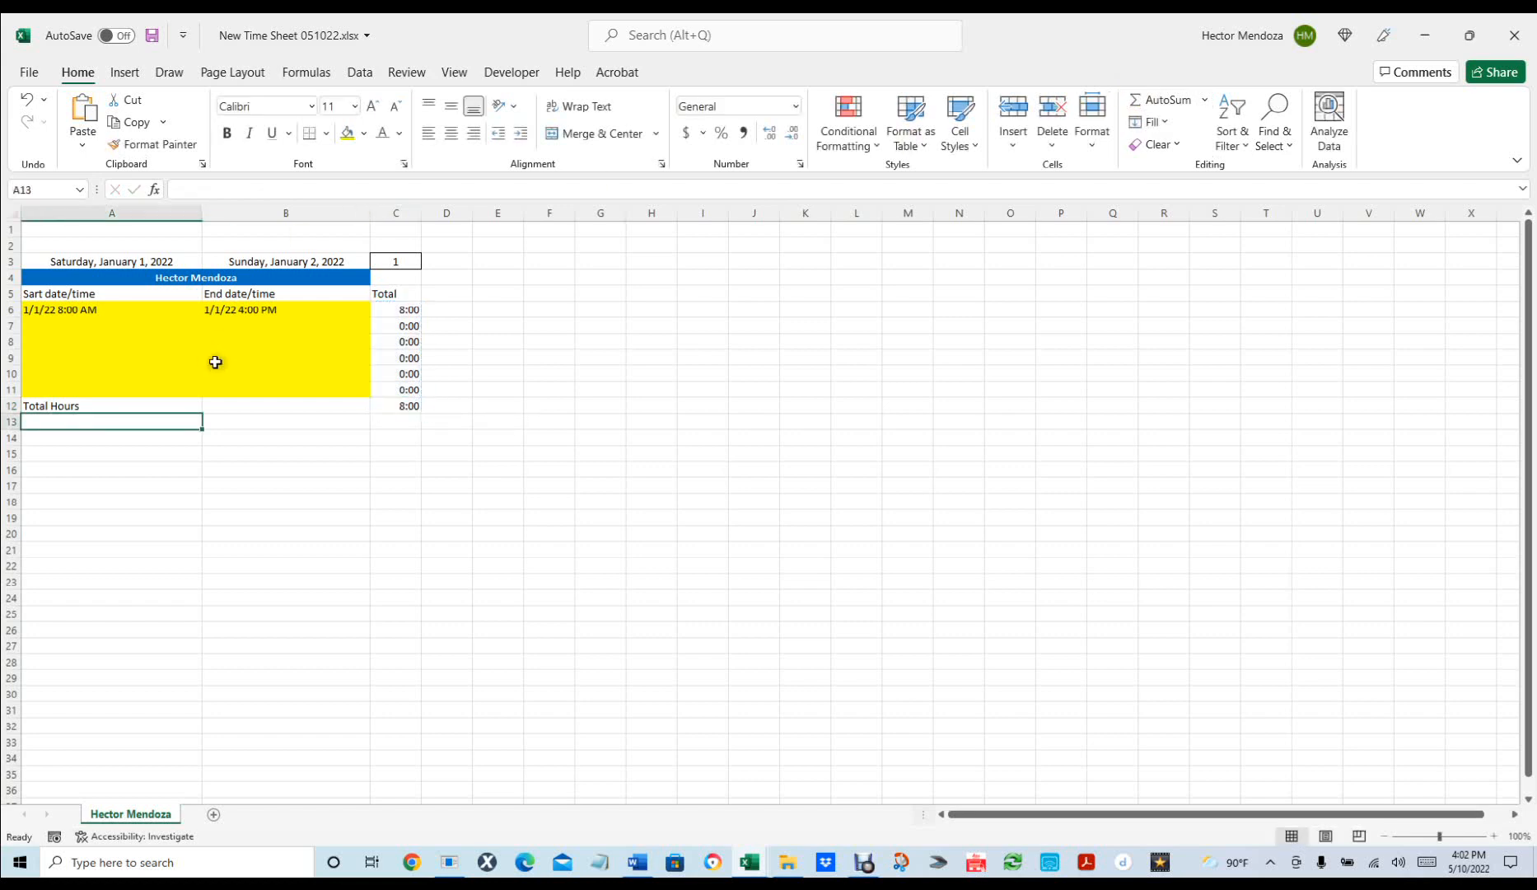
Shade the header row A5:C5 with a grey-green fill.
click(63, 291)
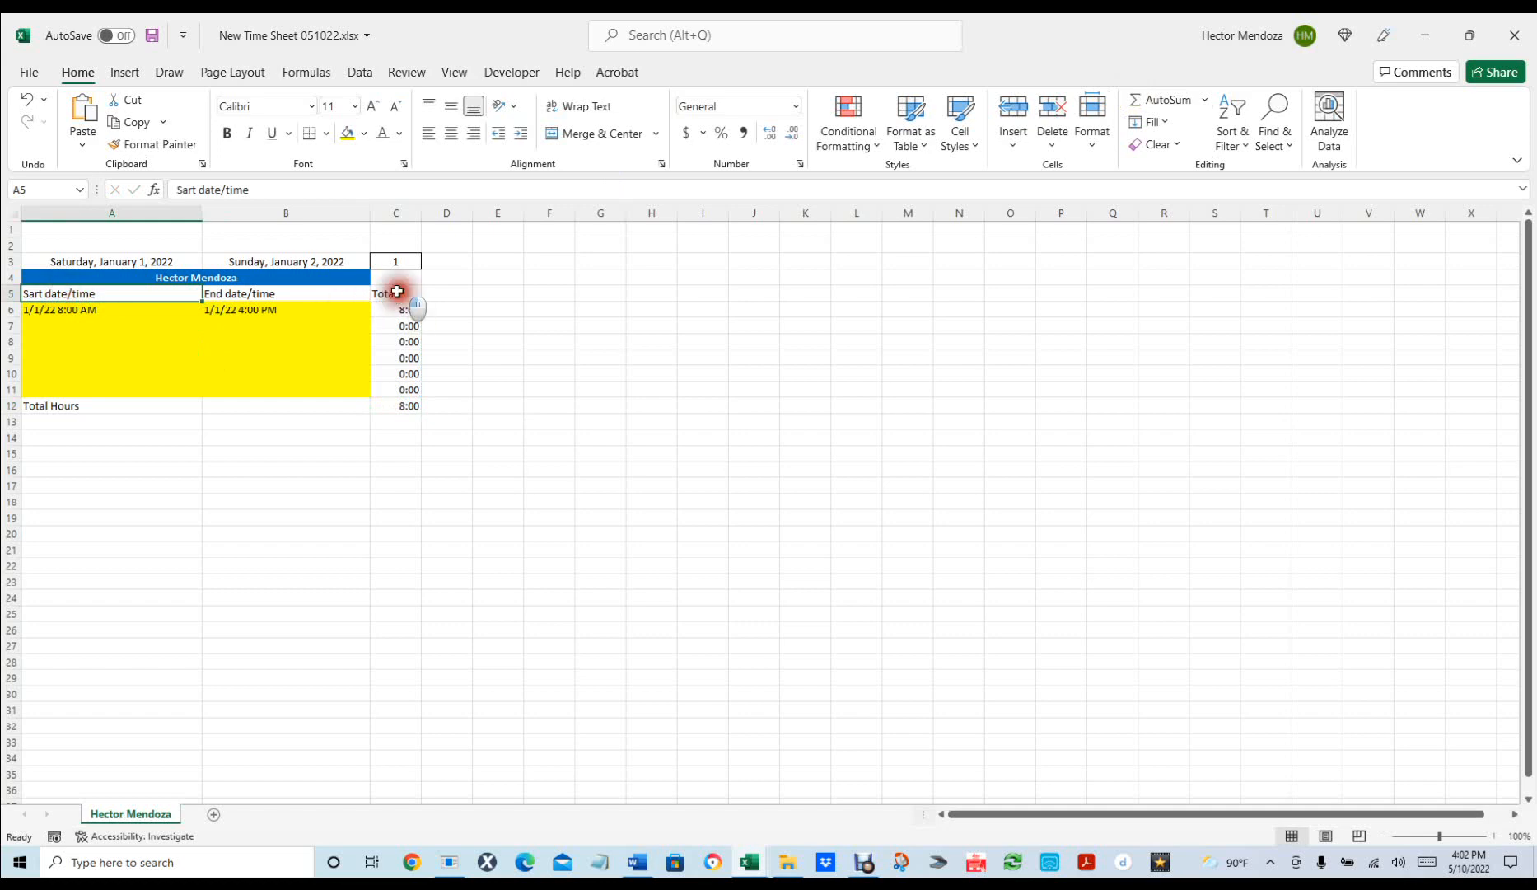
shift+click(395, 294)
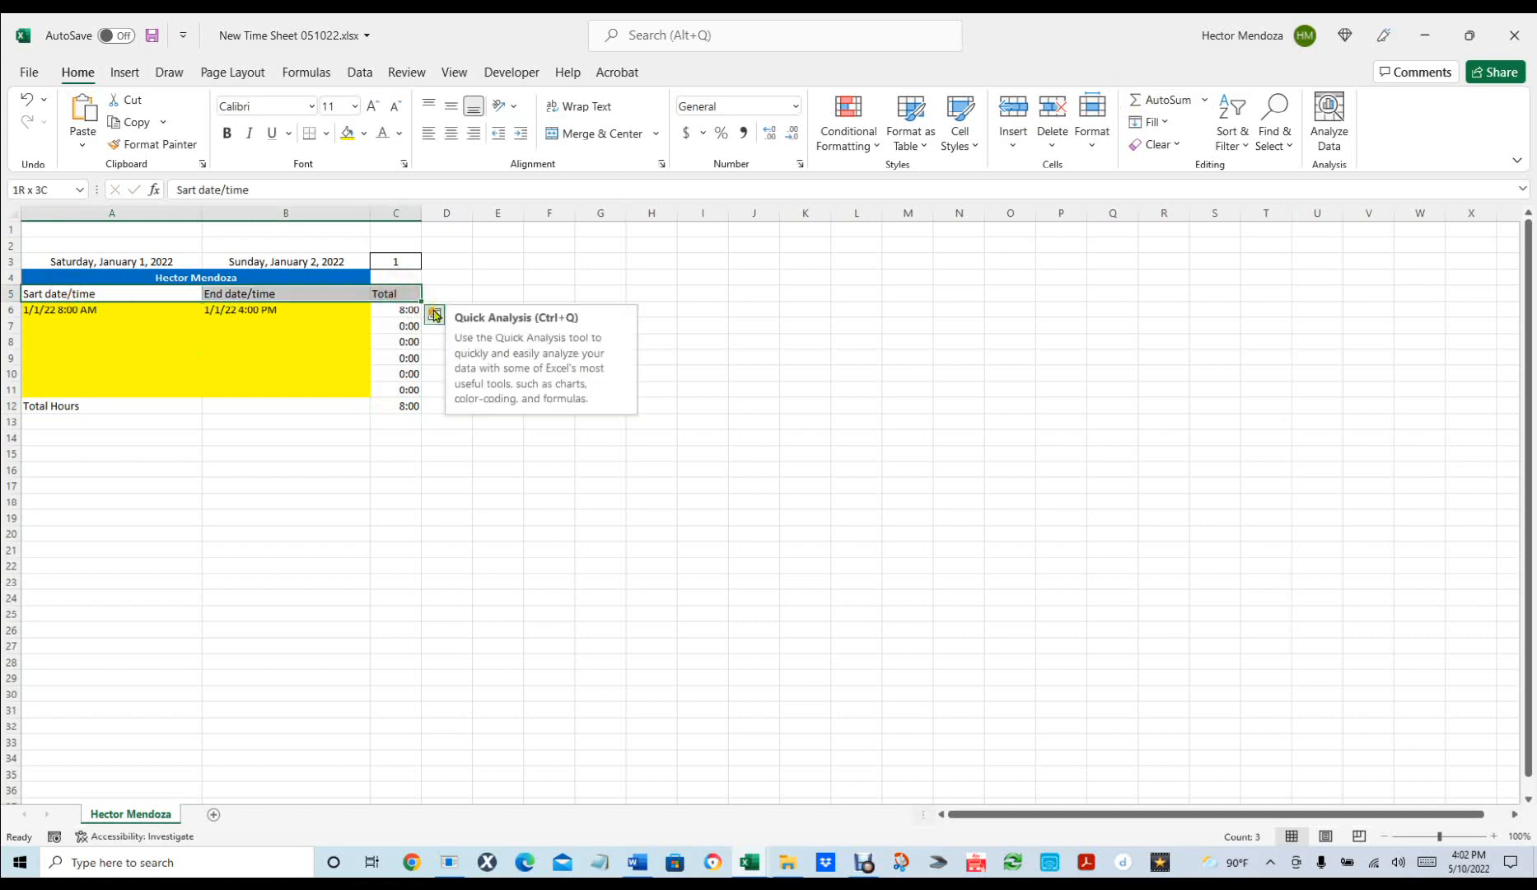
click(364, 134)
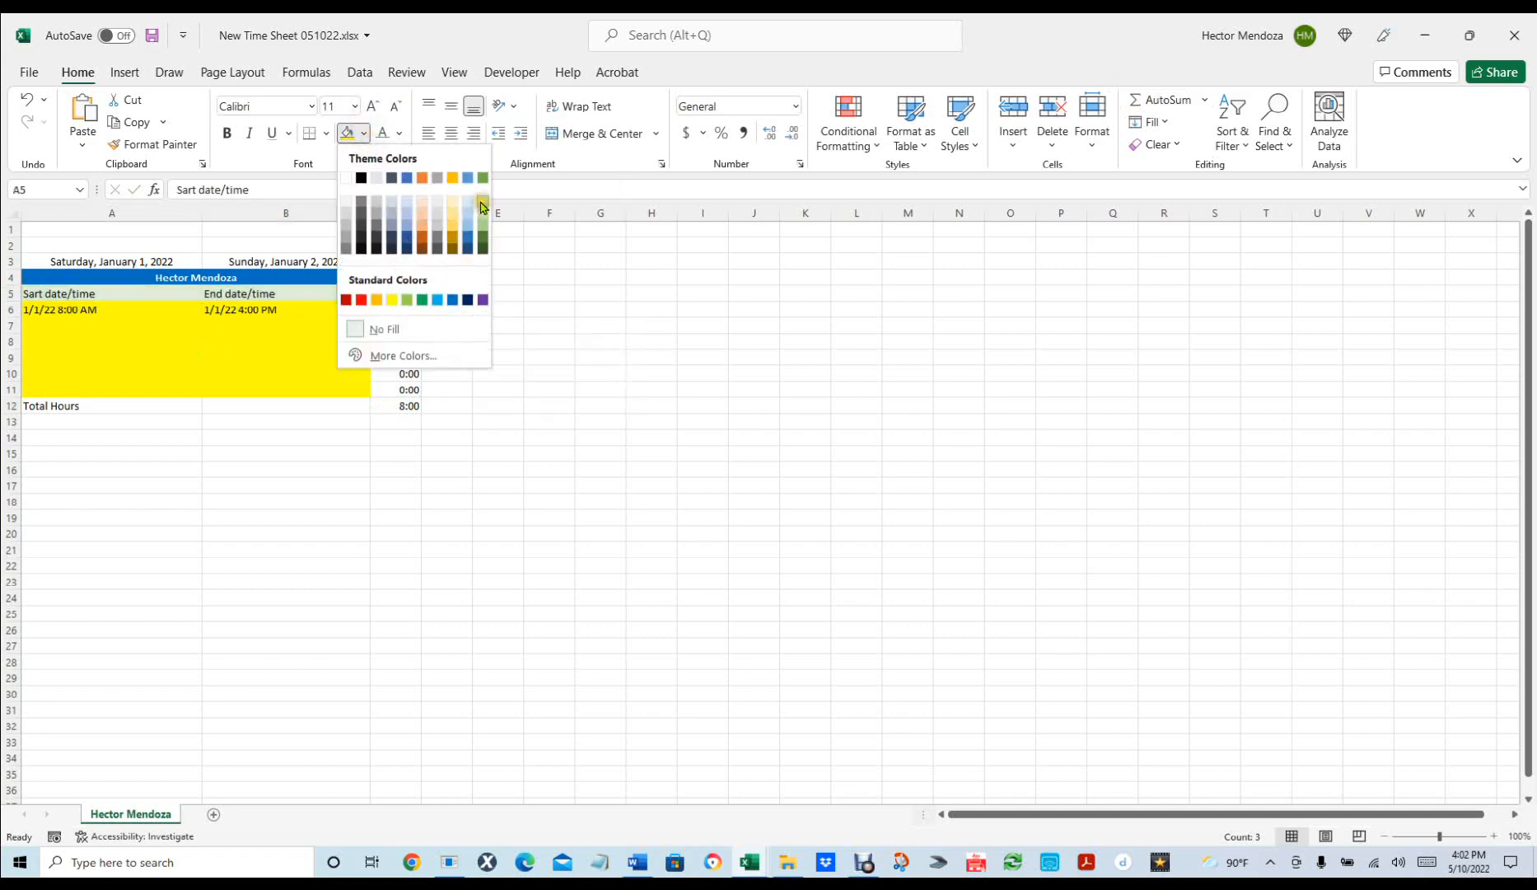
click(482, 205)
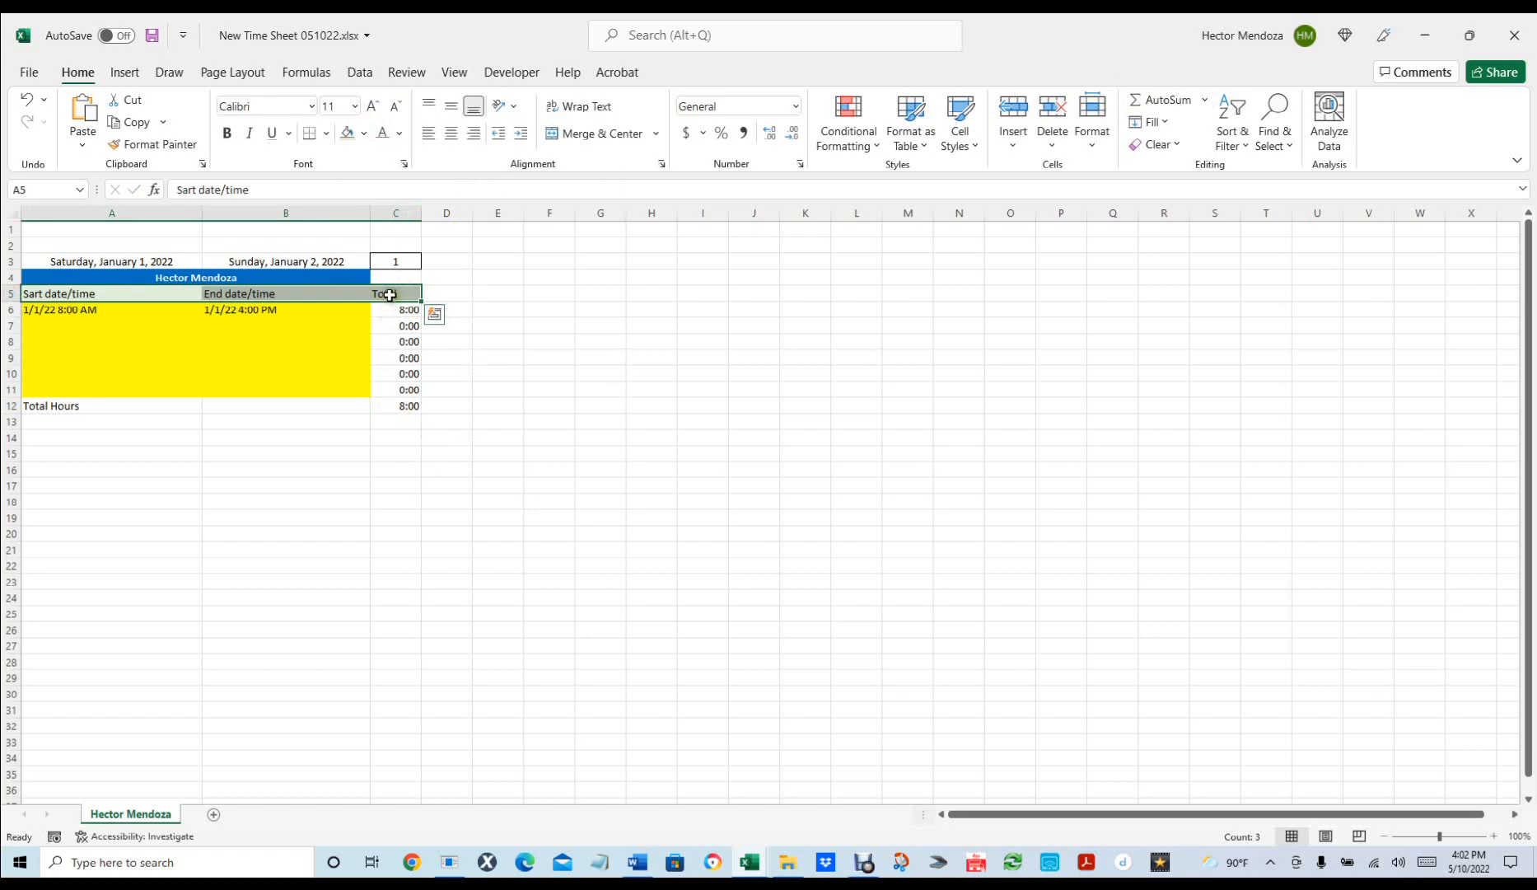
Center the Total heading in C5 and the hour values in C6:C12.
click(393, 292)
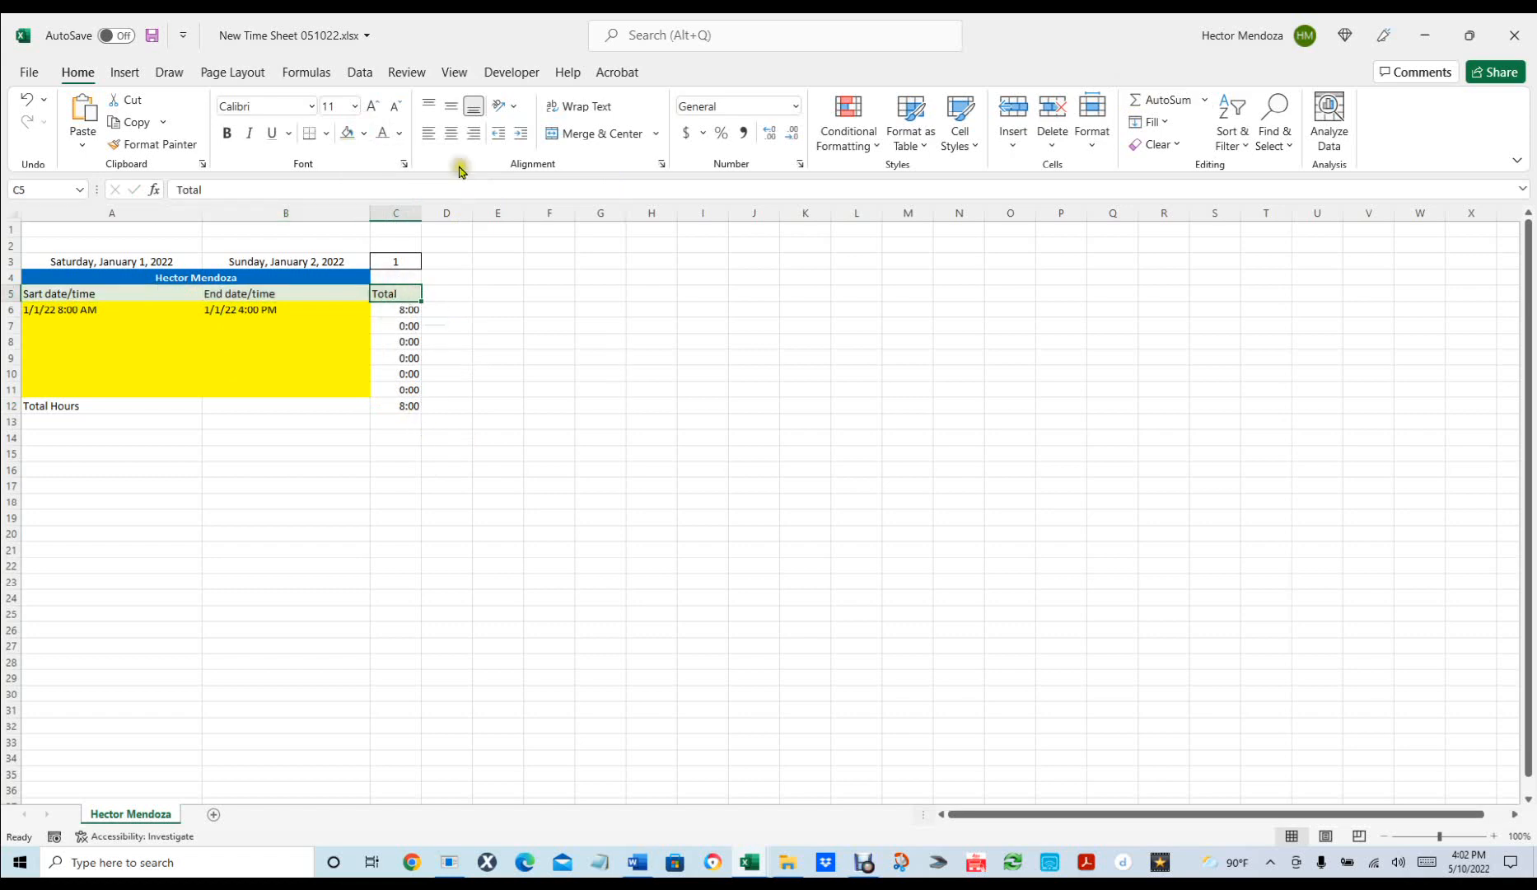
click(452, 135)
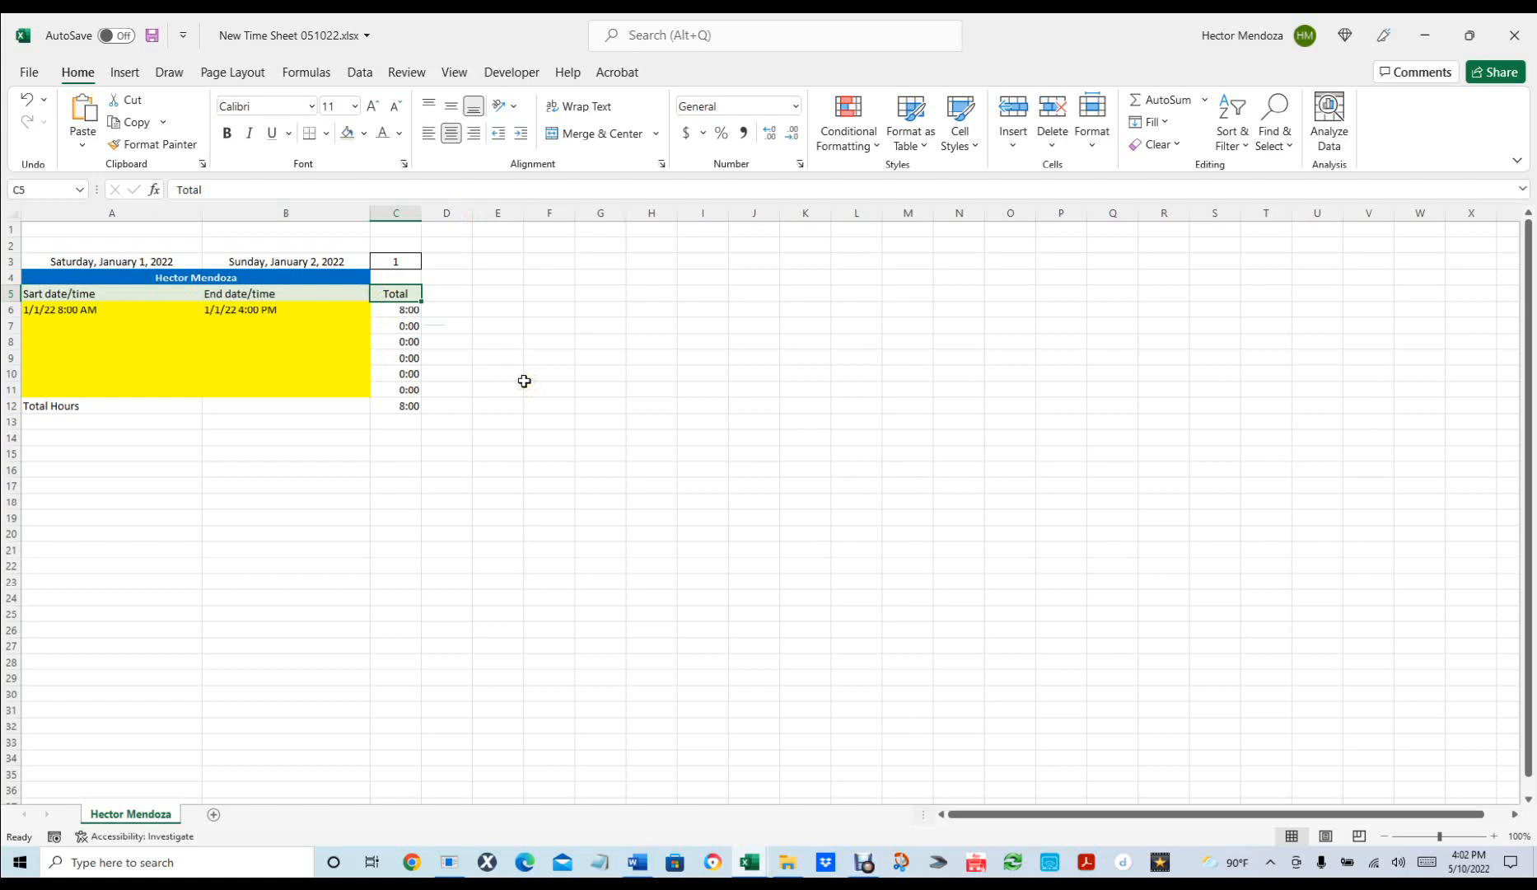
click(476, 138)
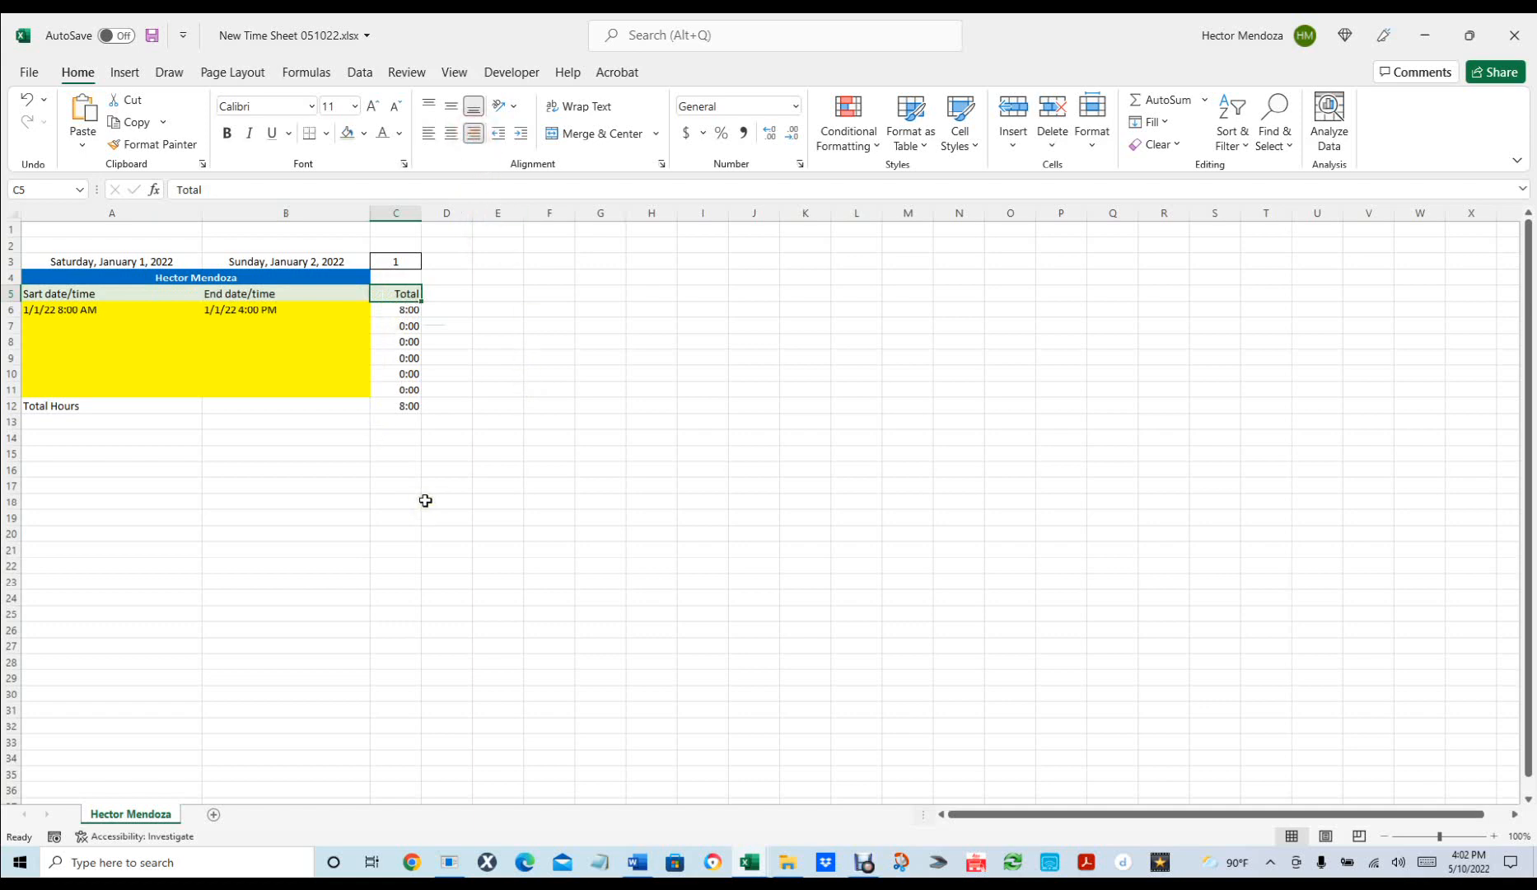
click(450, 136)
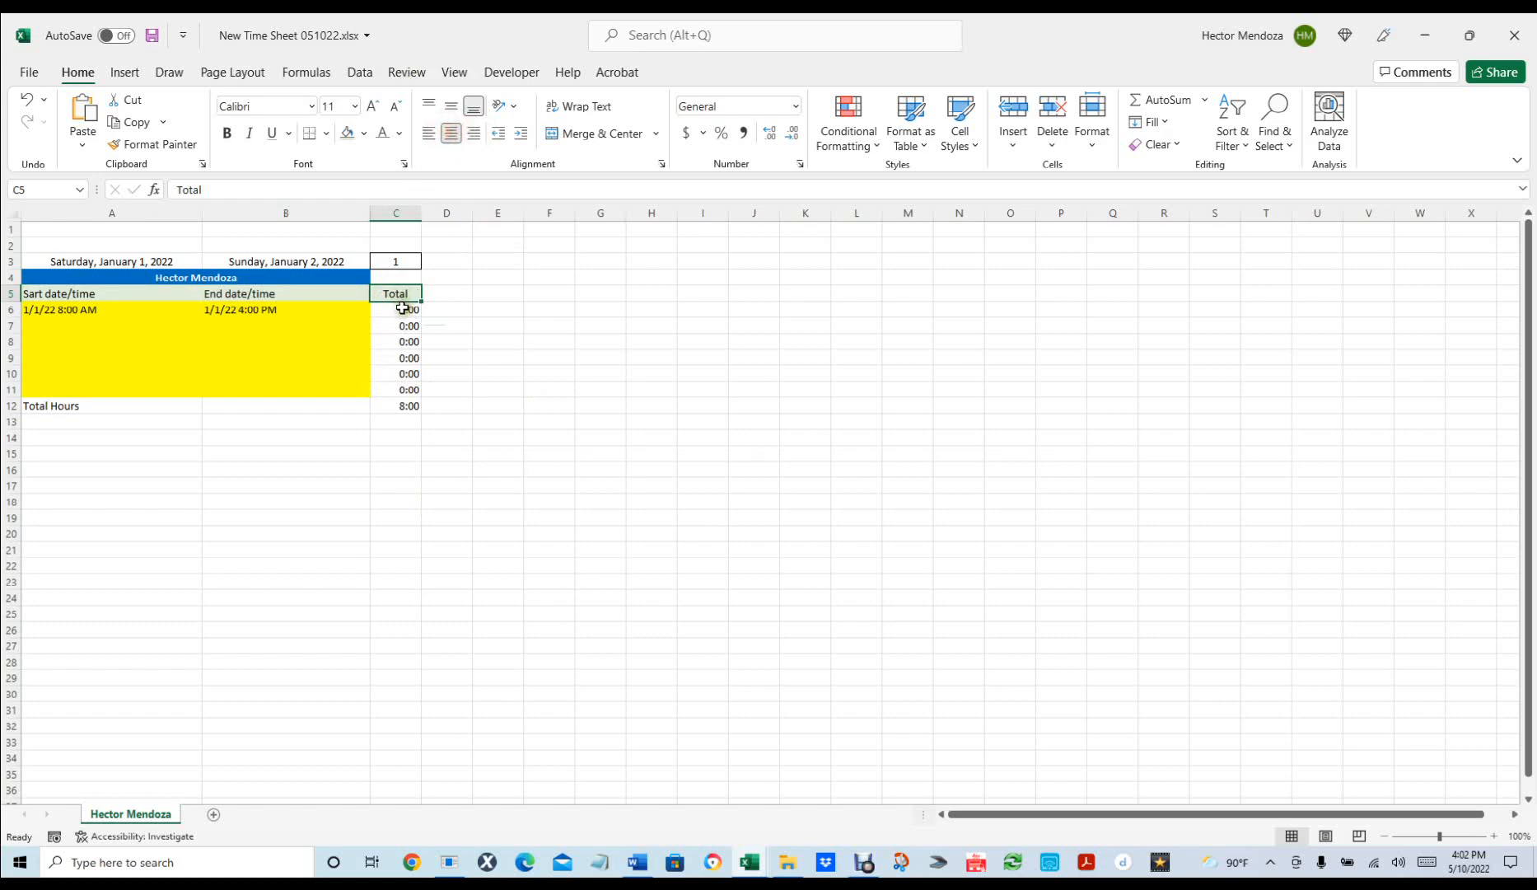
drag(402, 312, 399, 407)
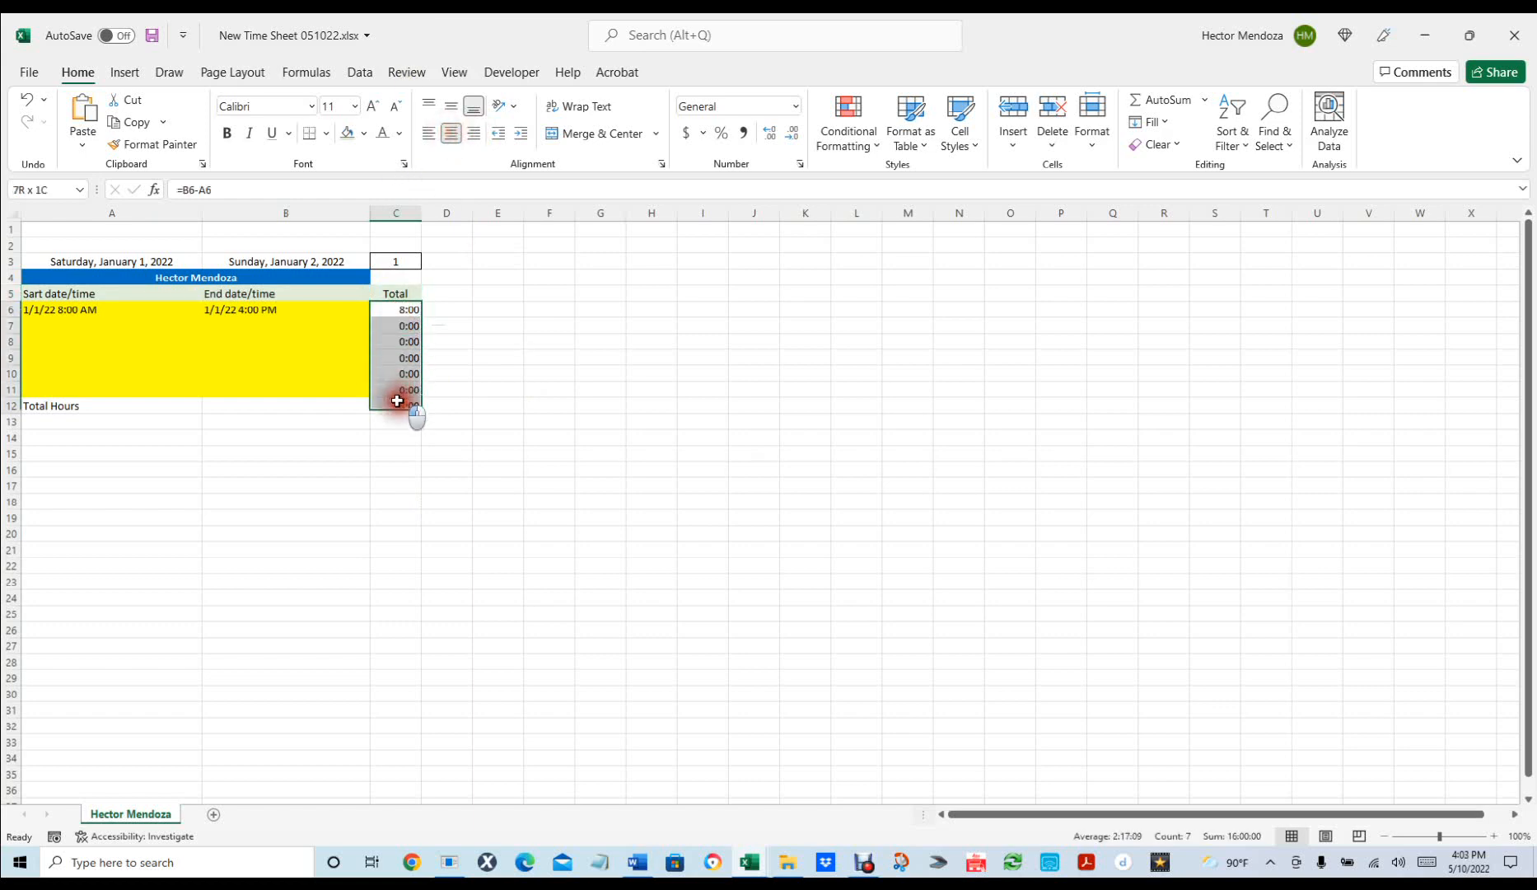
click(450, 134)
drag(598, 451, 598, 439)
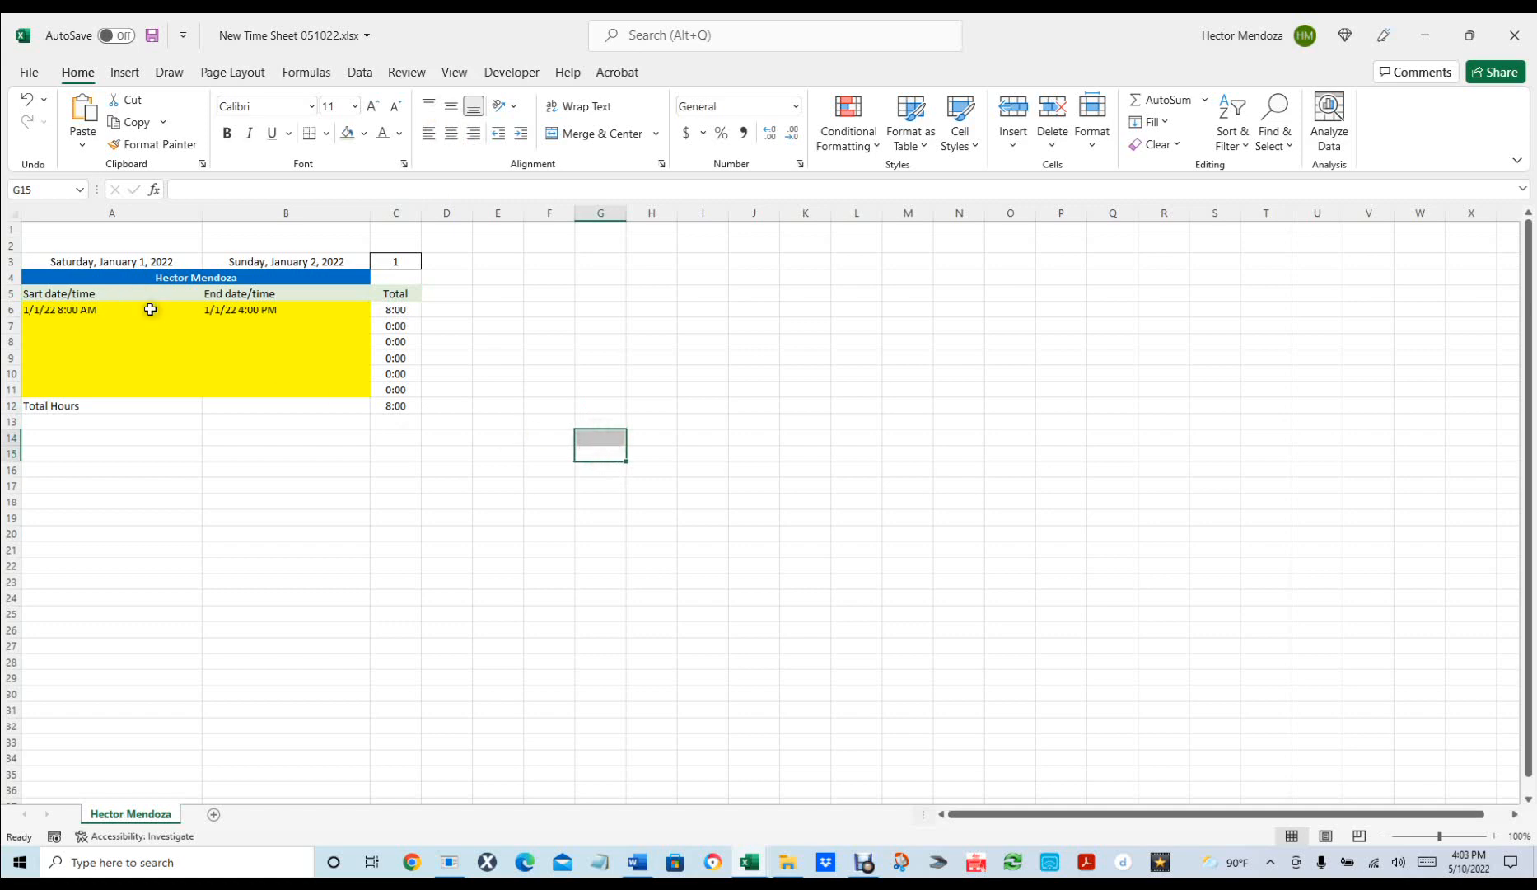
Apply Outline and Inside borders to every cell of the time sheet table A5:C12.
drag(60, 290, 400, 402)
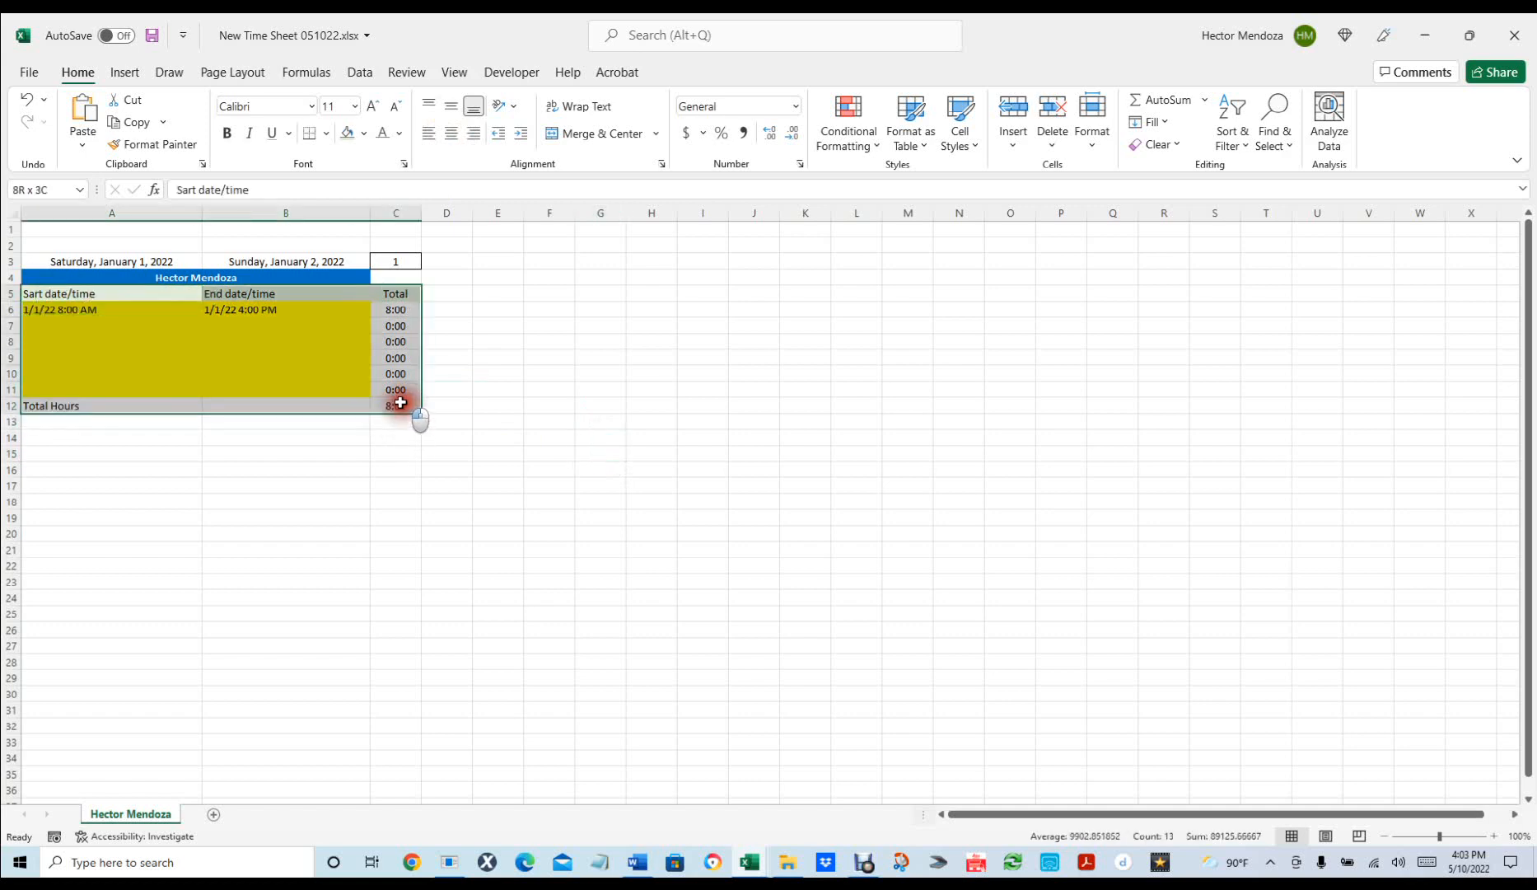
key(ctrl+1)
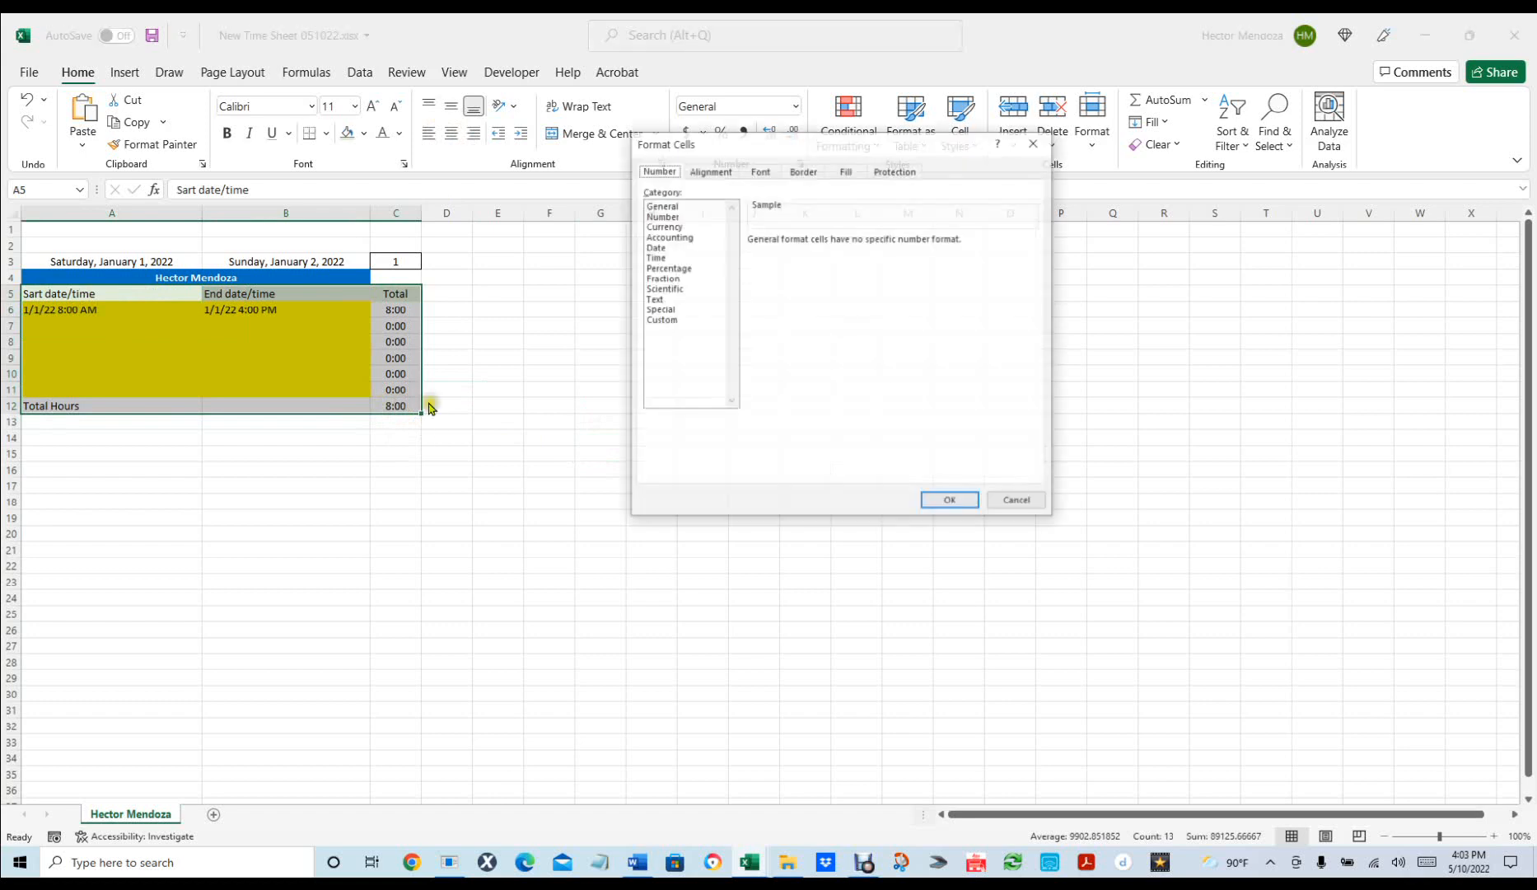
click(803, 170)
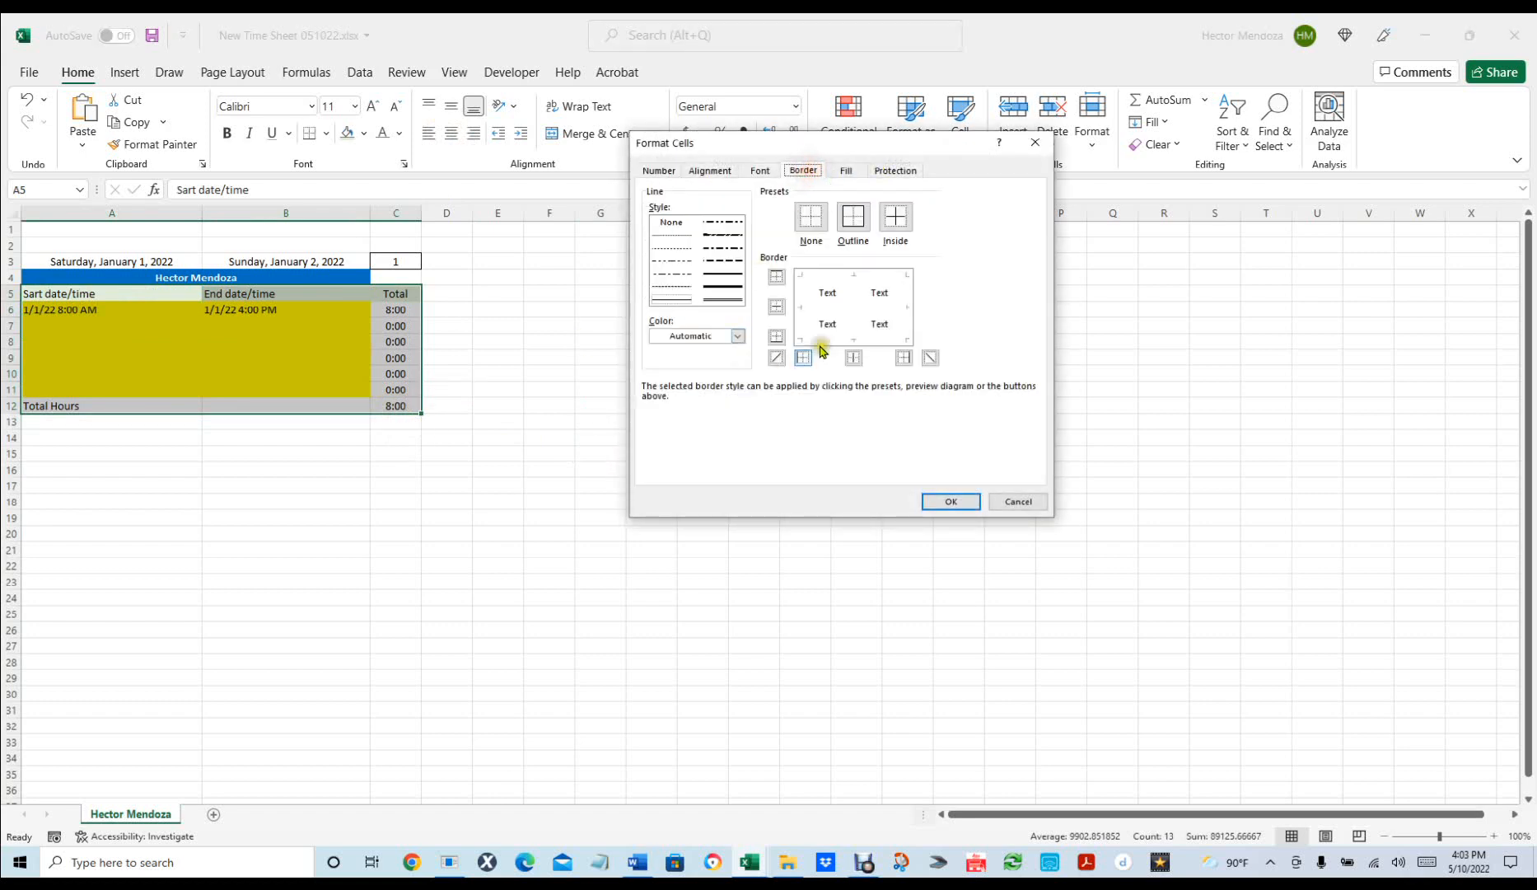
click(853, 216)
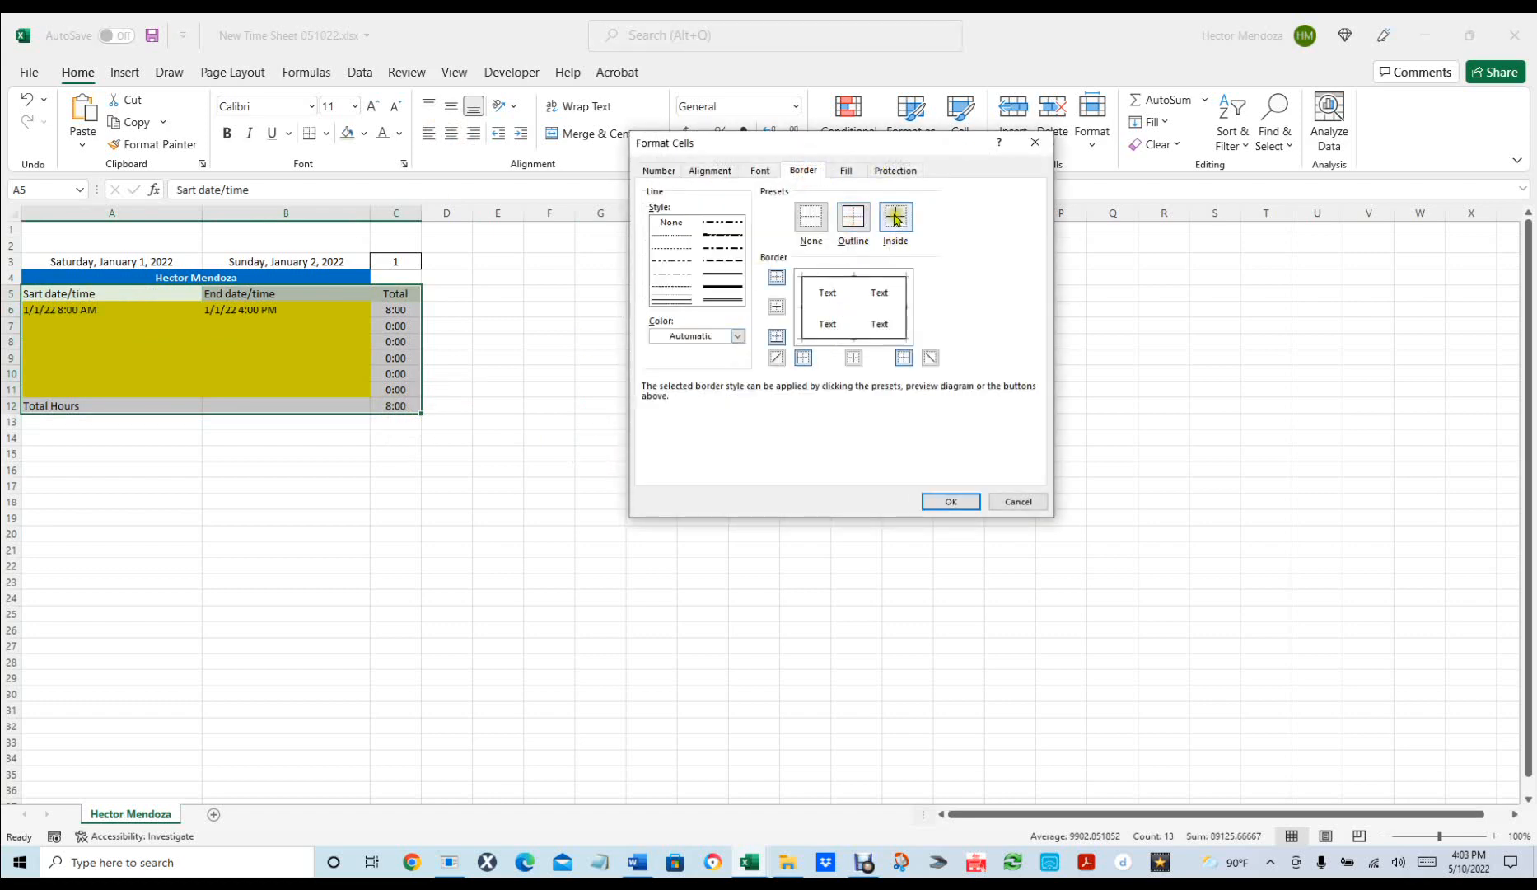
click(896, 217)
click(950, 498)
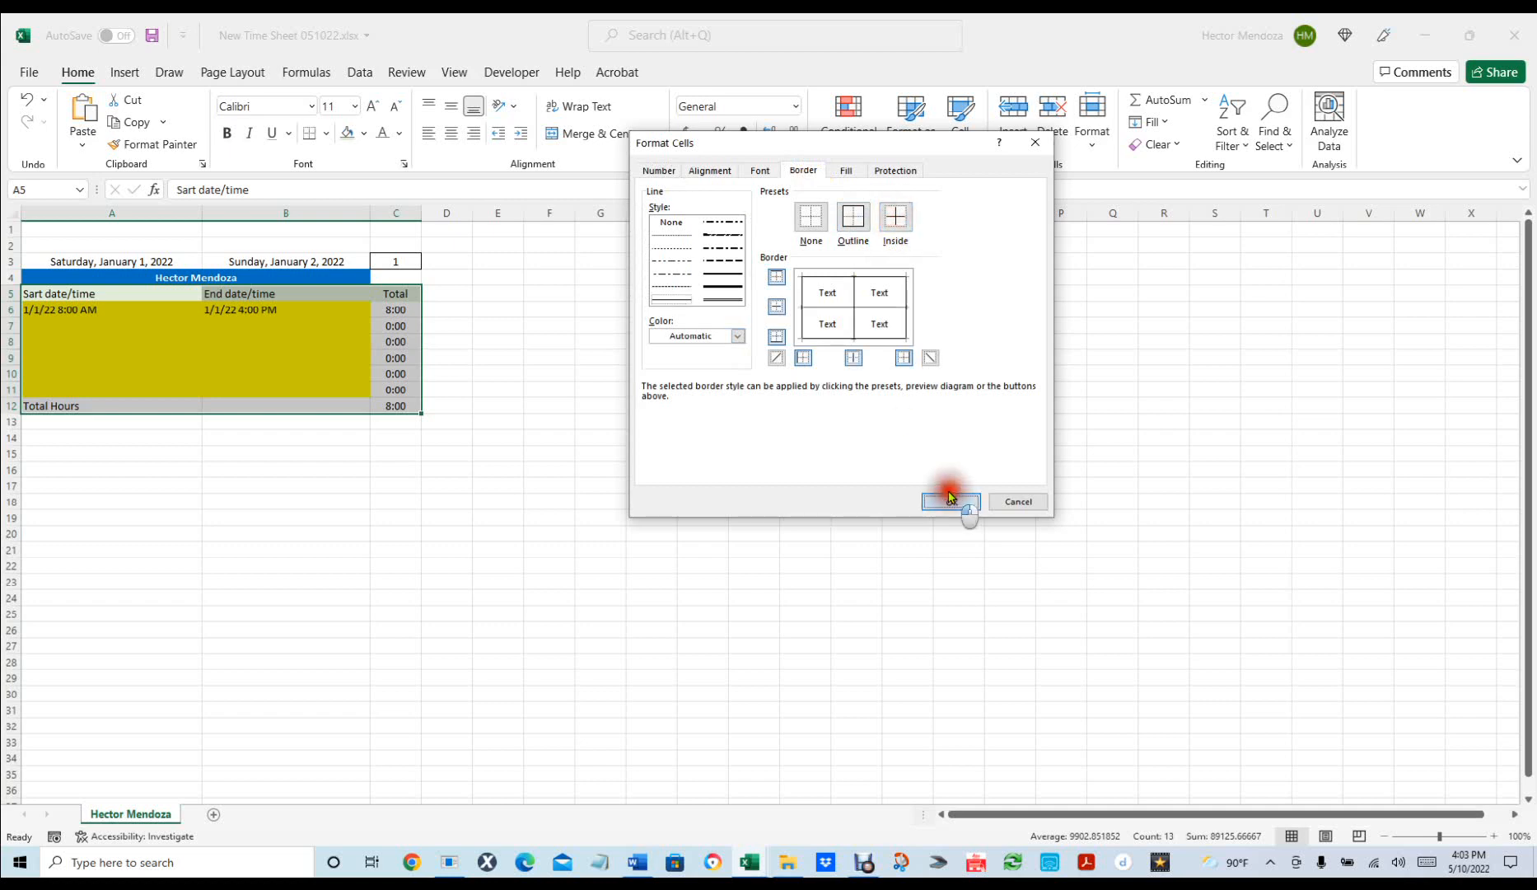
click(950, 500)
click(651, 501)
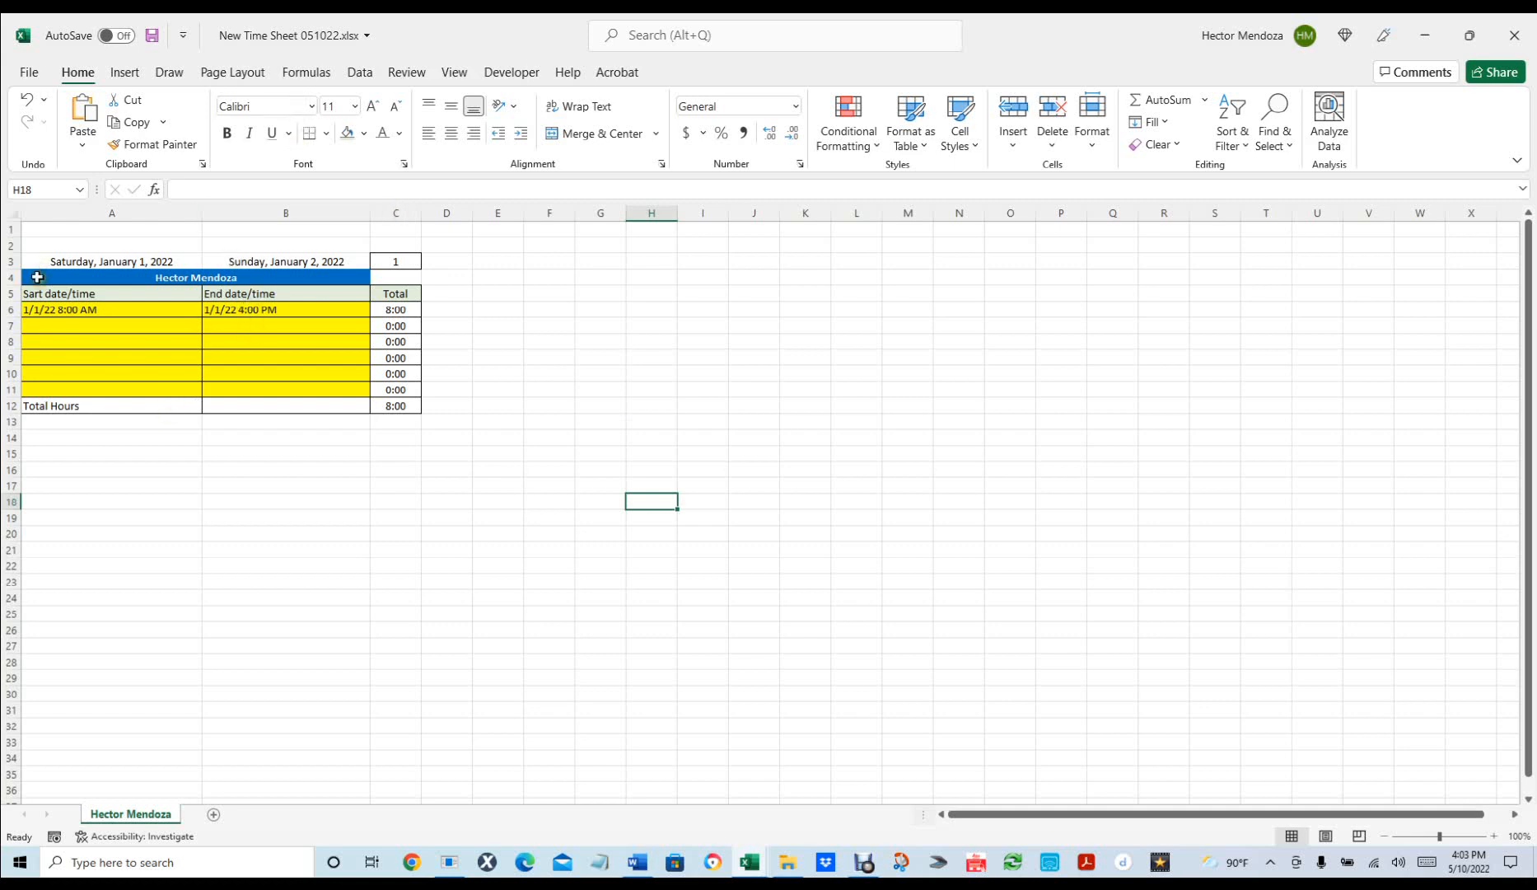
Insert a blank row at row 5, above the time sheet table headers.
click(12, 293)
right_click(13, 294)
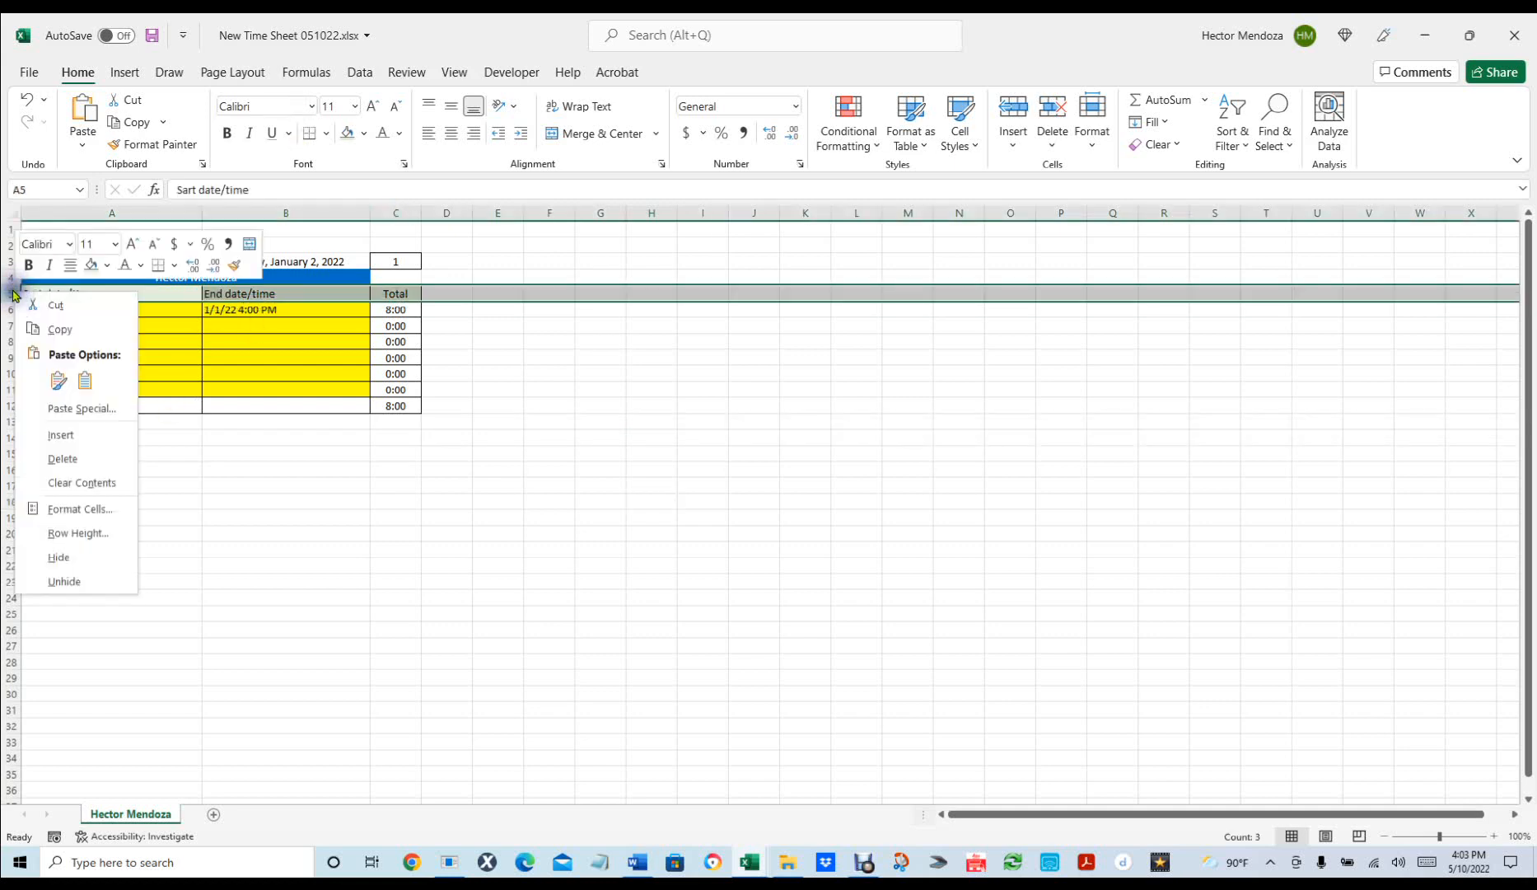
click(61, 434)
click(638, 429)
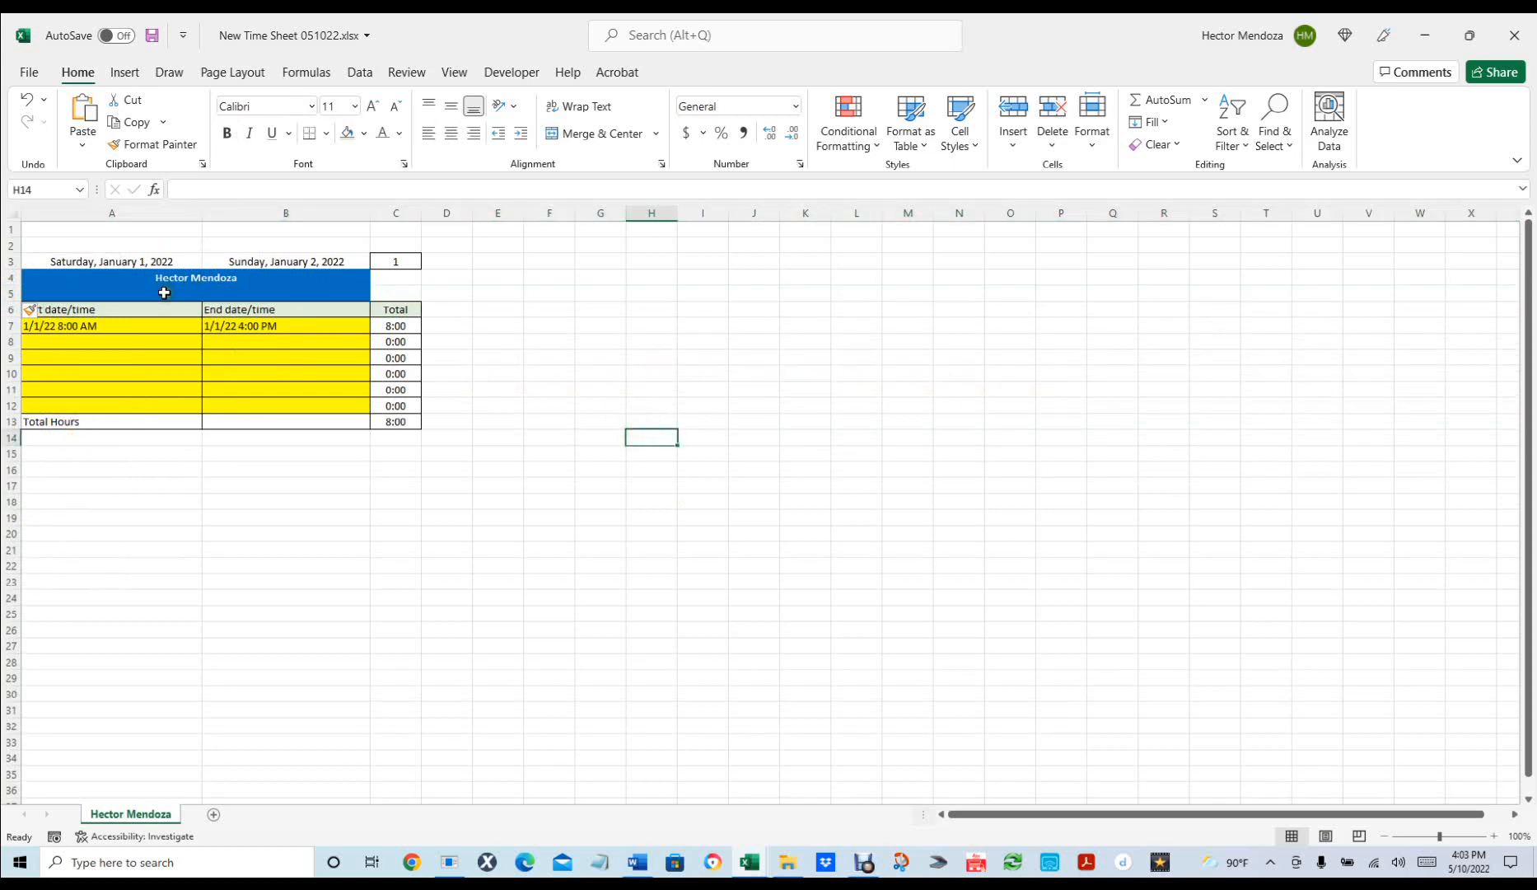
Merge and centre A5:B5, with black font colour and a white fill.
click(164, 292)
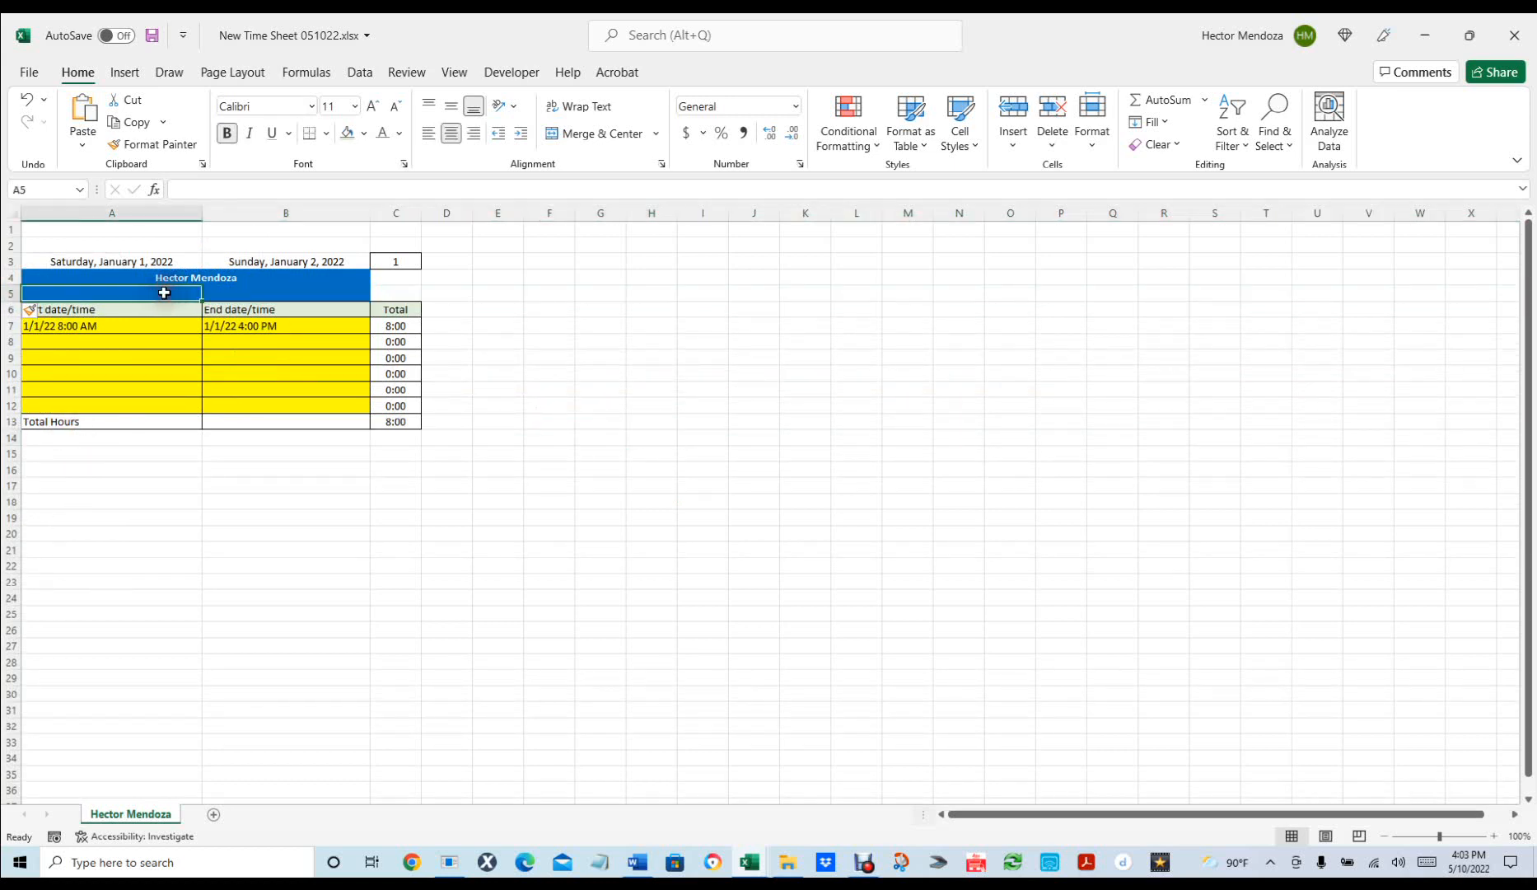
click(239, 293)
click(170, 290)
shift+click(272, 292)
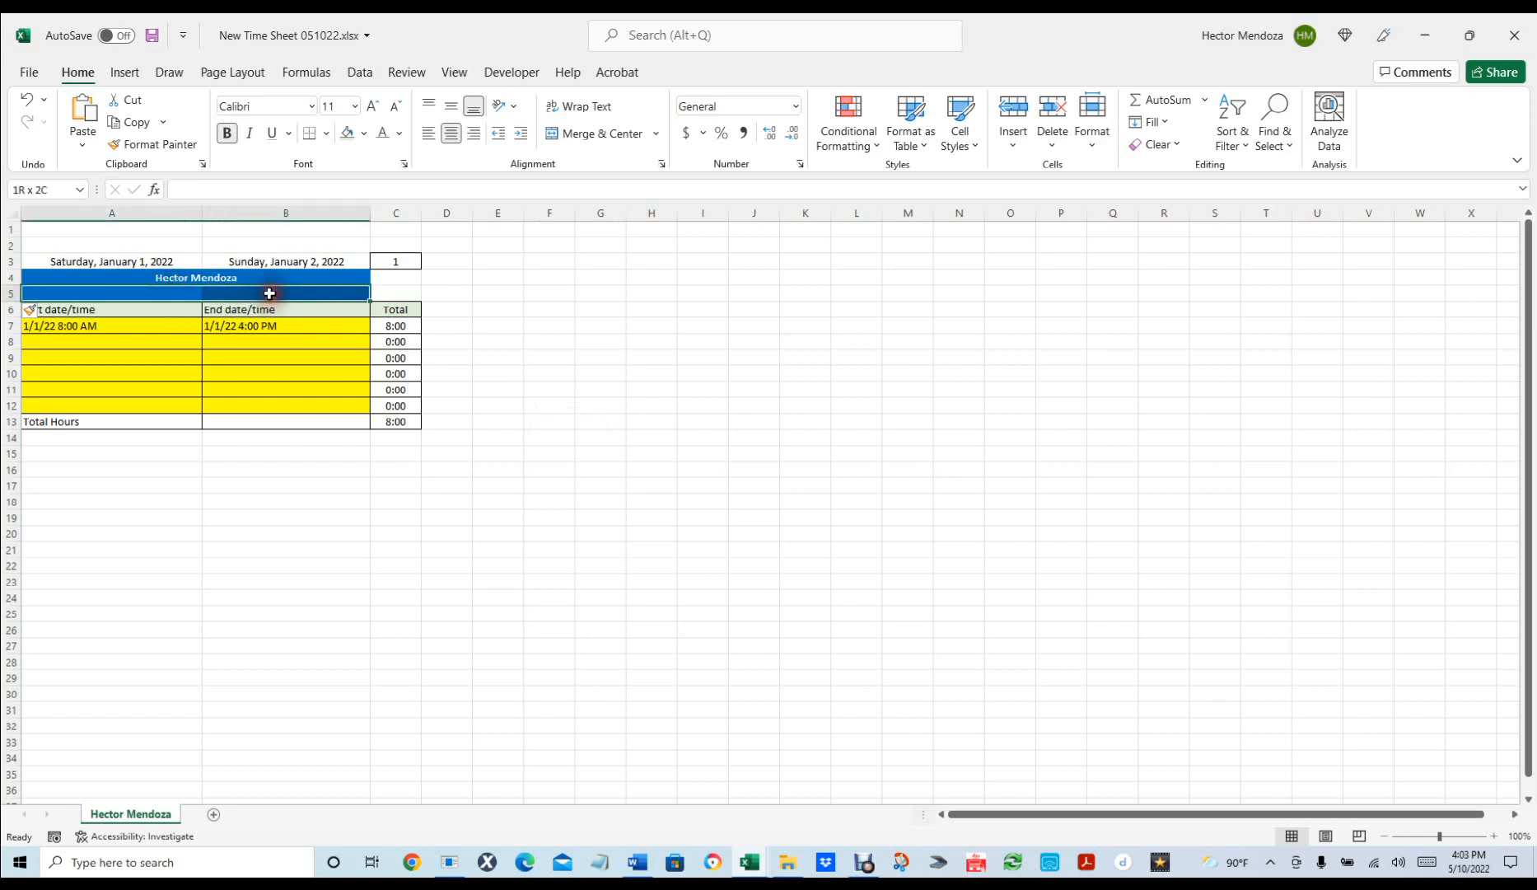
click(559, 132)
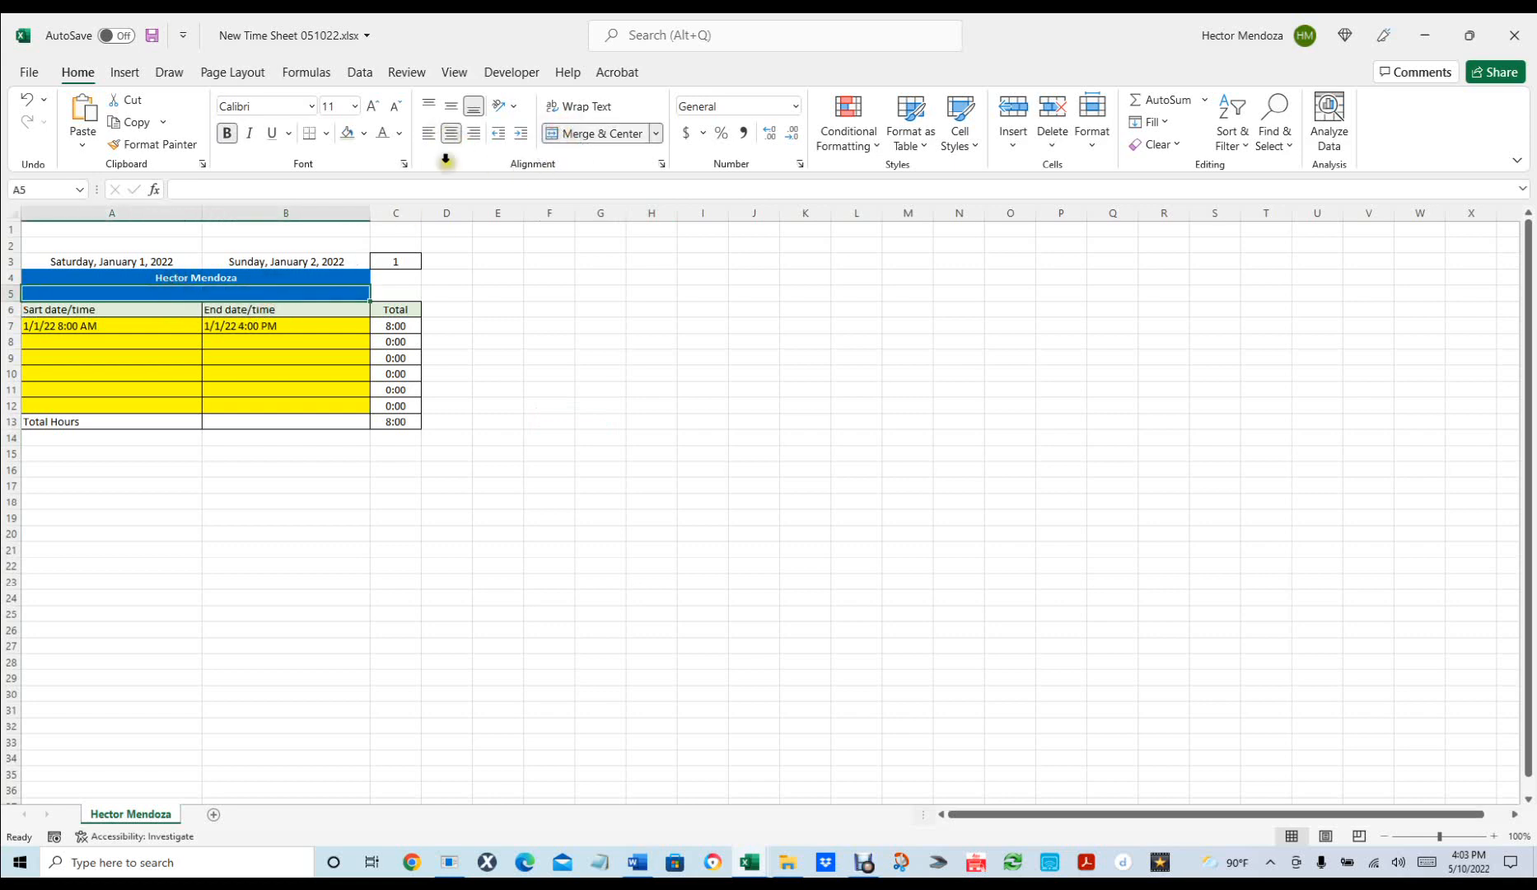
click(399, 134)
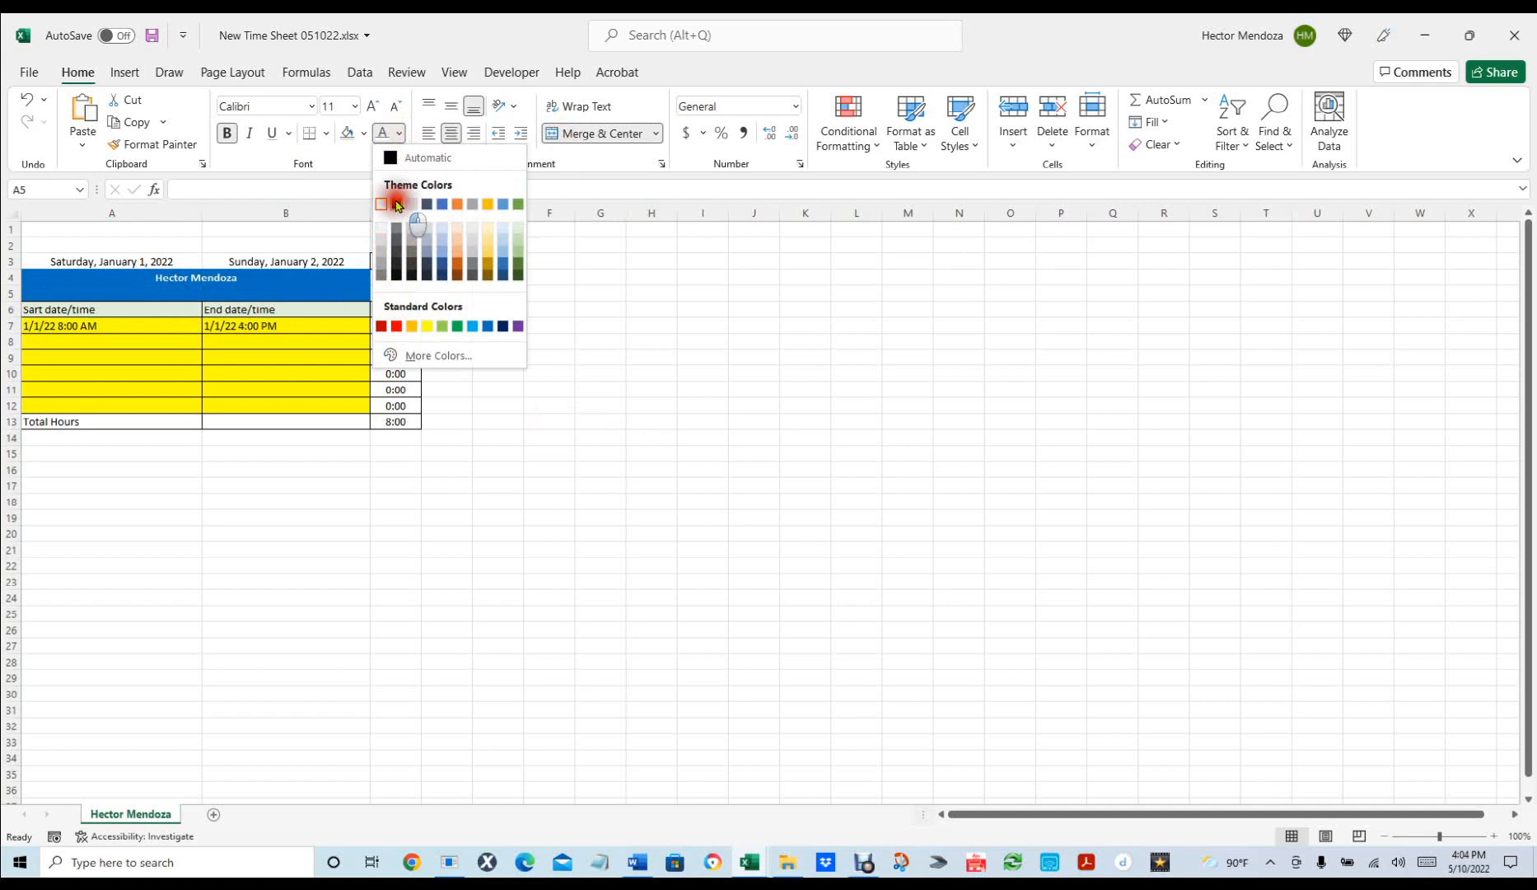
click(396, 203)
click(363, 134)
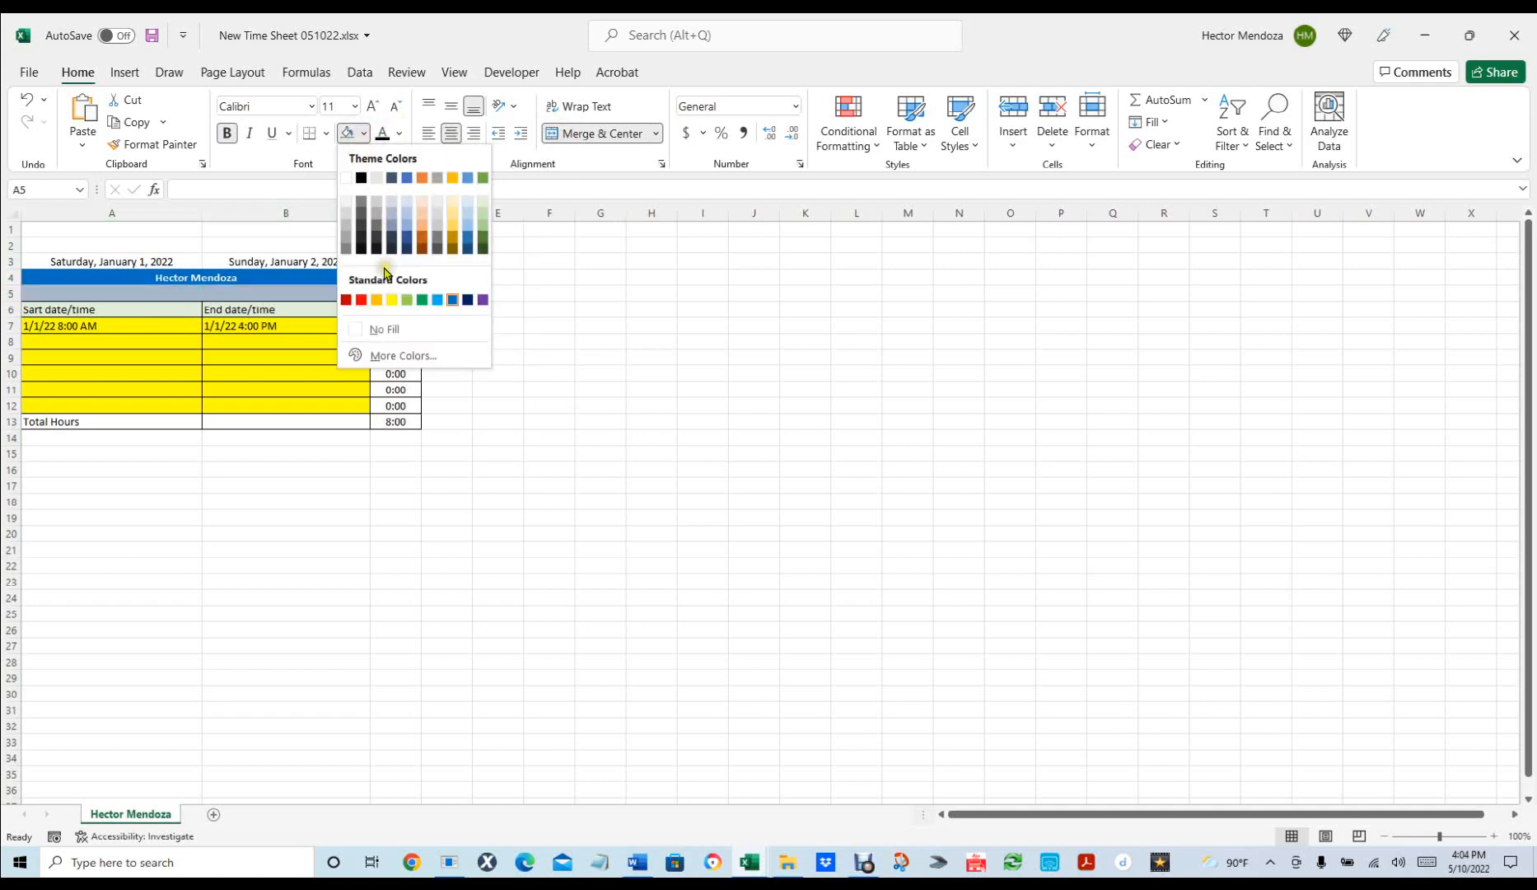
click(347, 179)
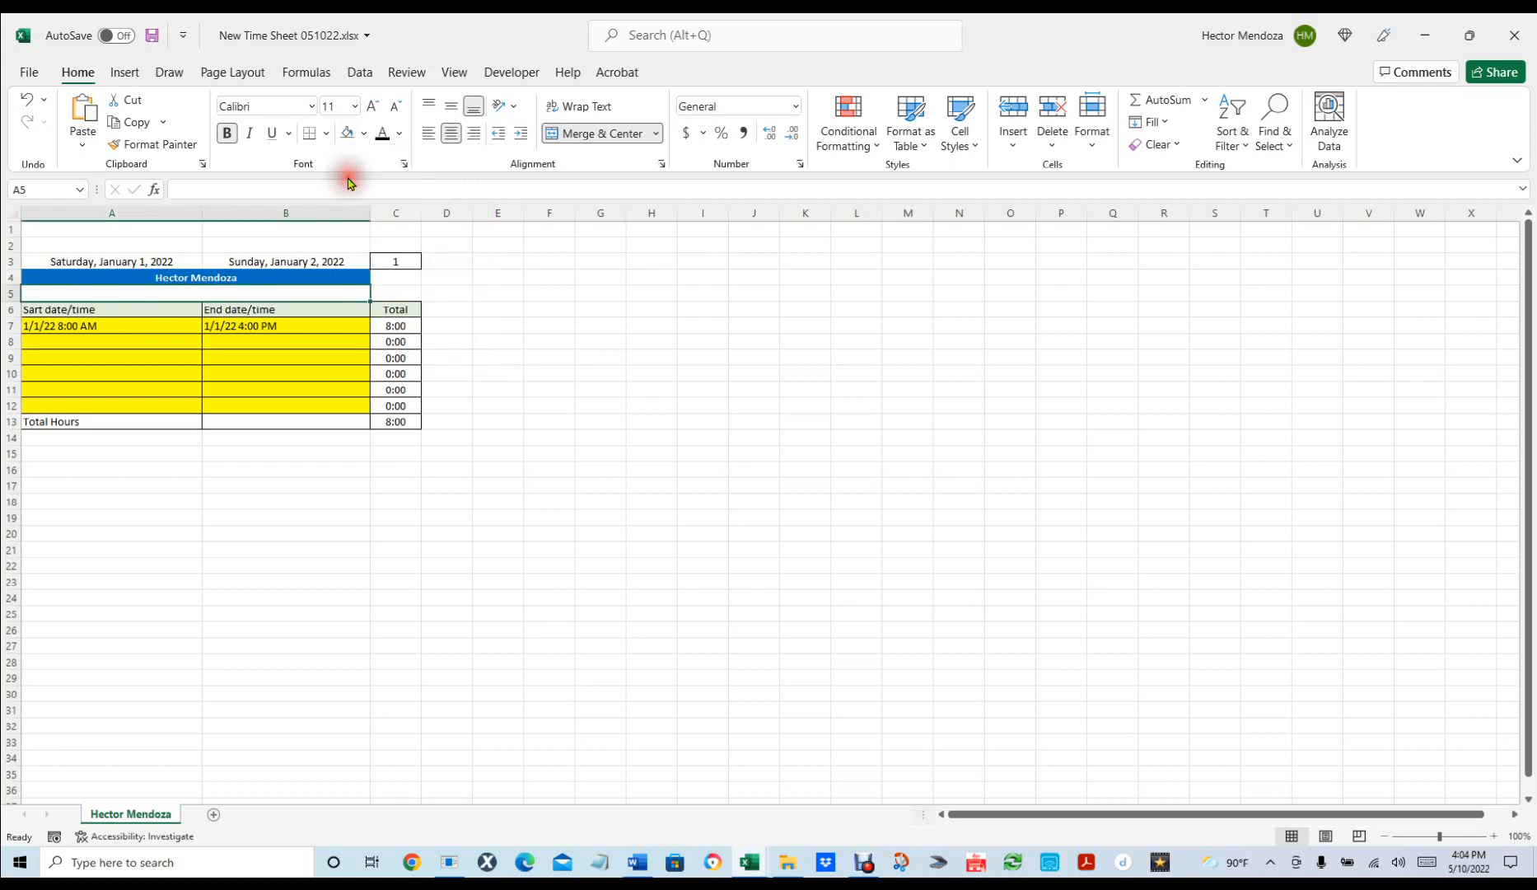
click(208, 291)
click(222, 293)
Enter 1/1 in merged A5, unbold it, and show it as the long date Saturday, January 1, 2022.
text(1/1)
key(Return)
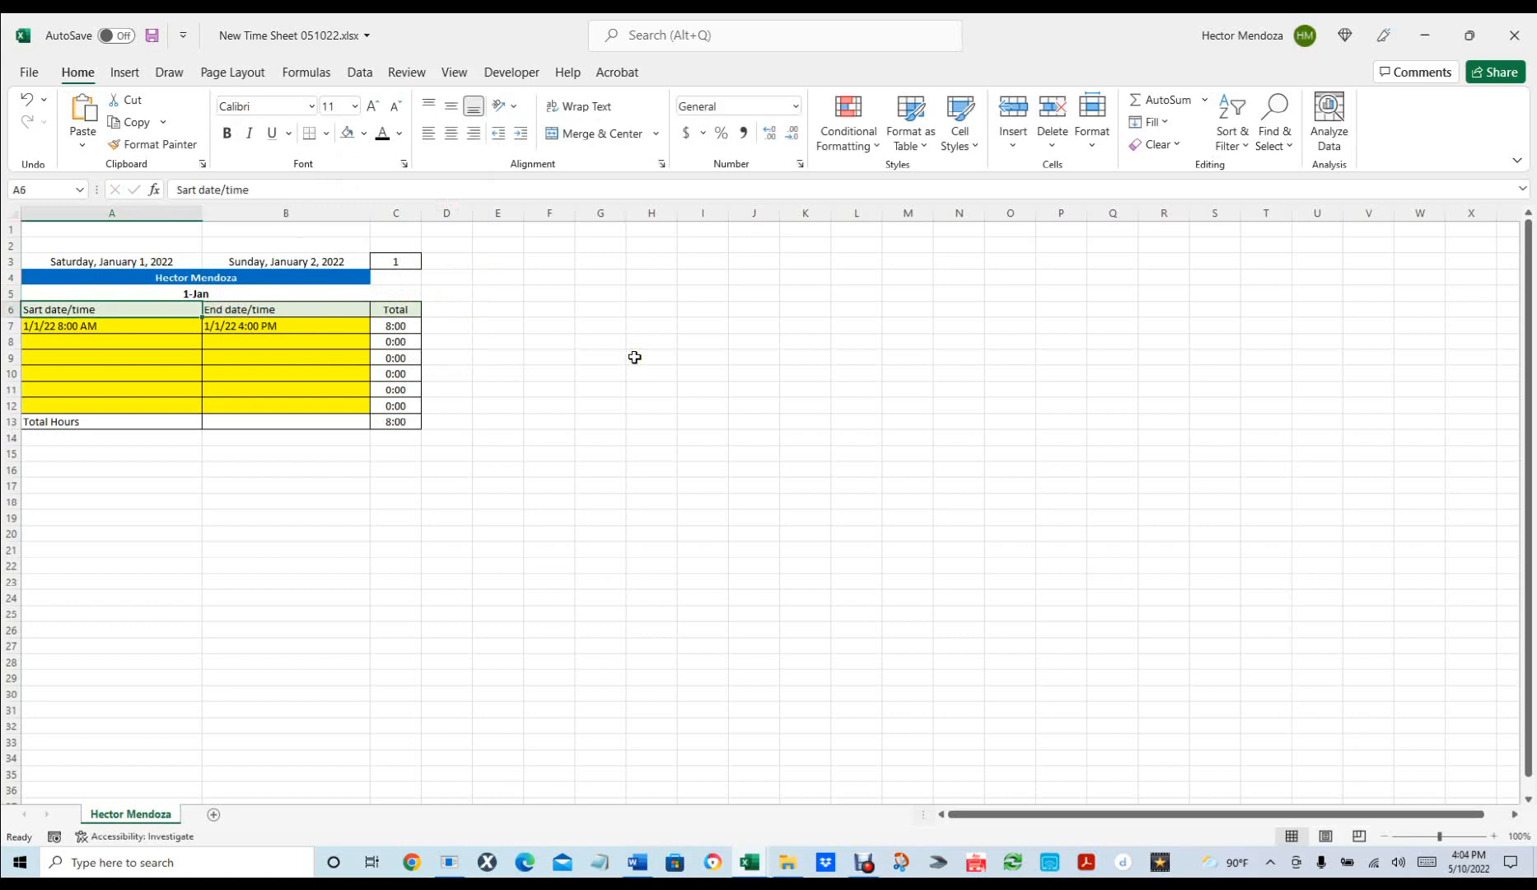
click(212, 293)
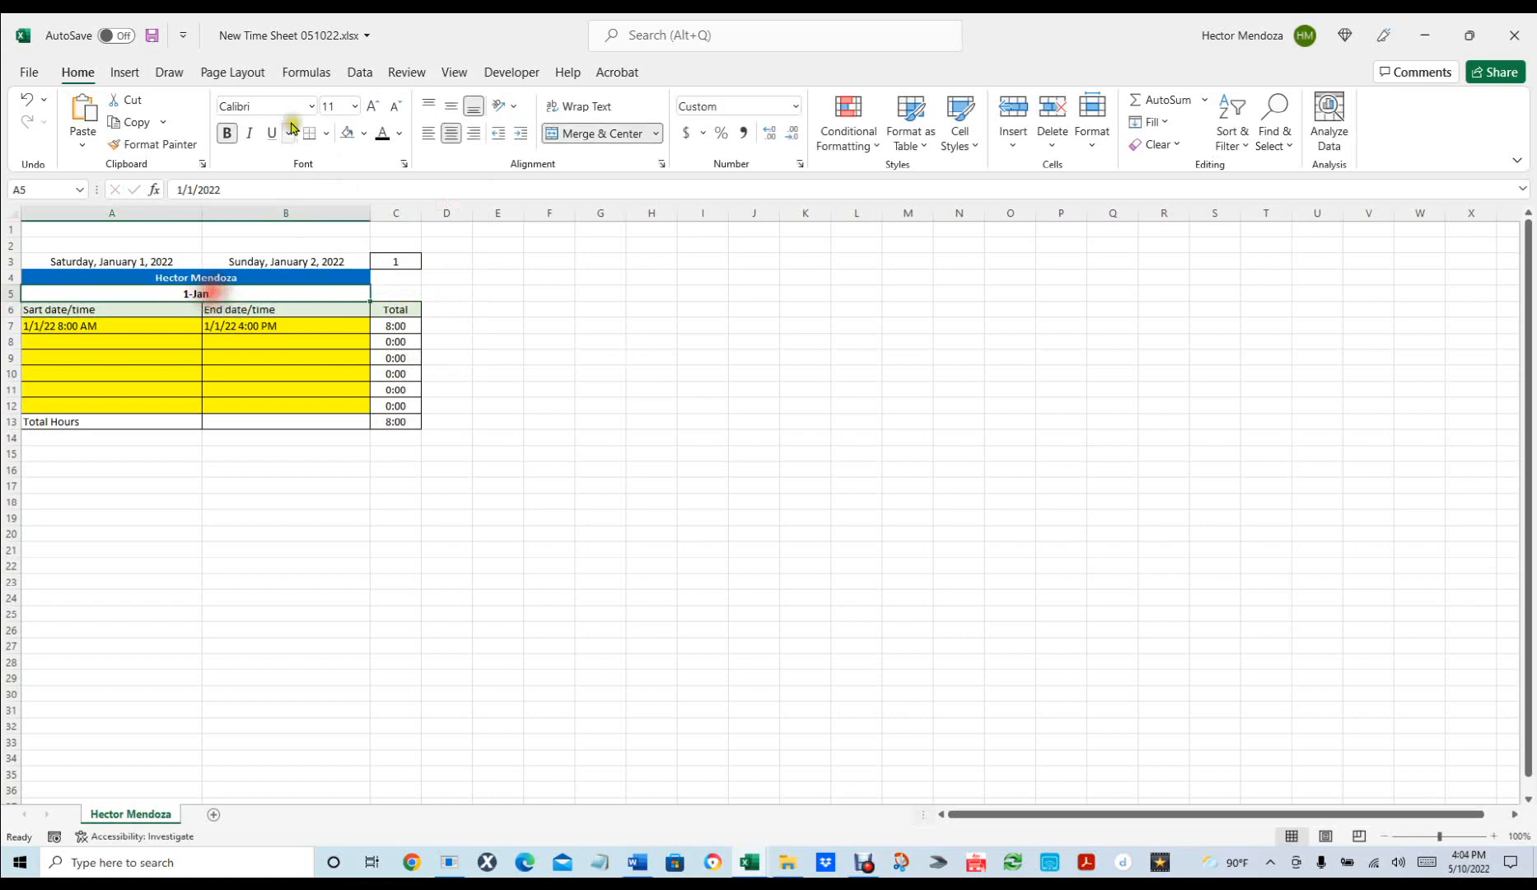
click(227, 132)
click(191, 293)
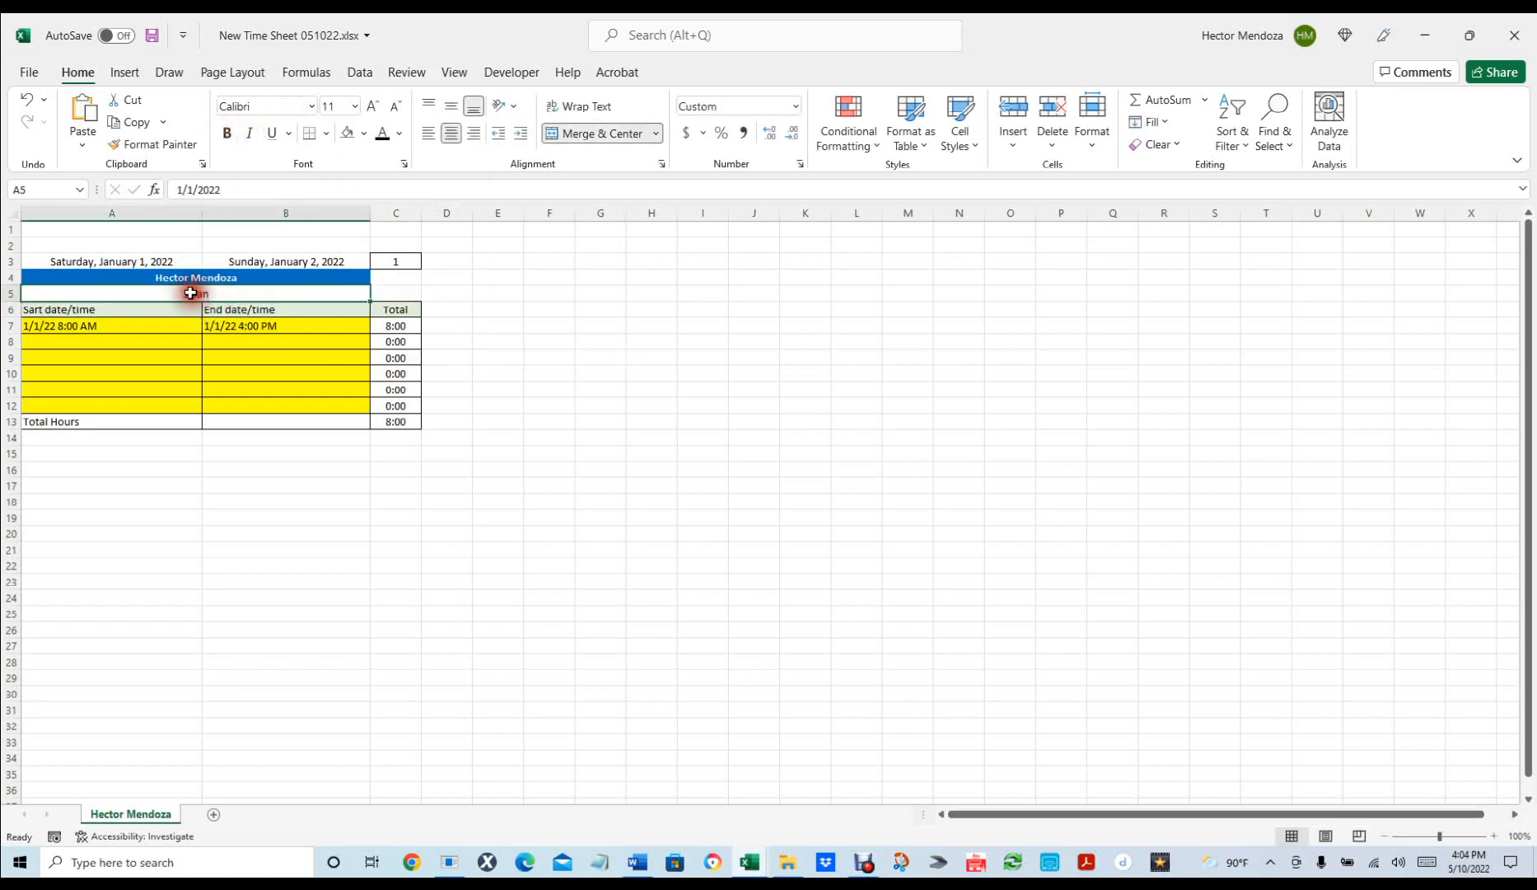
key(ctrl+1)
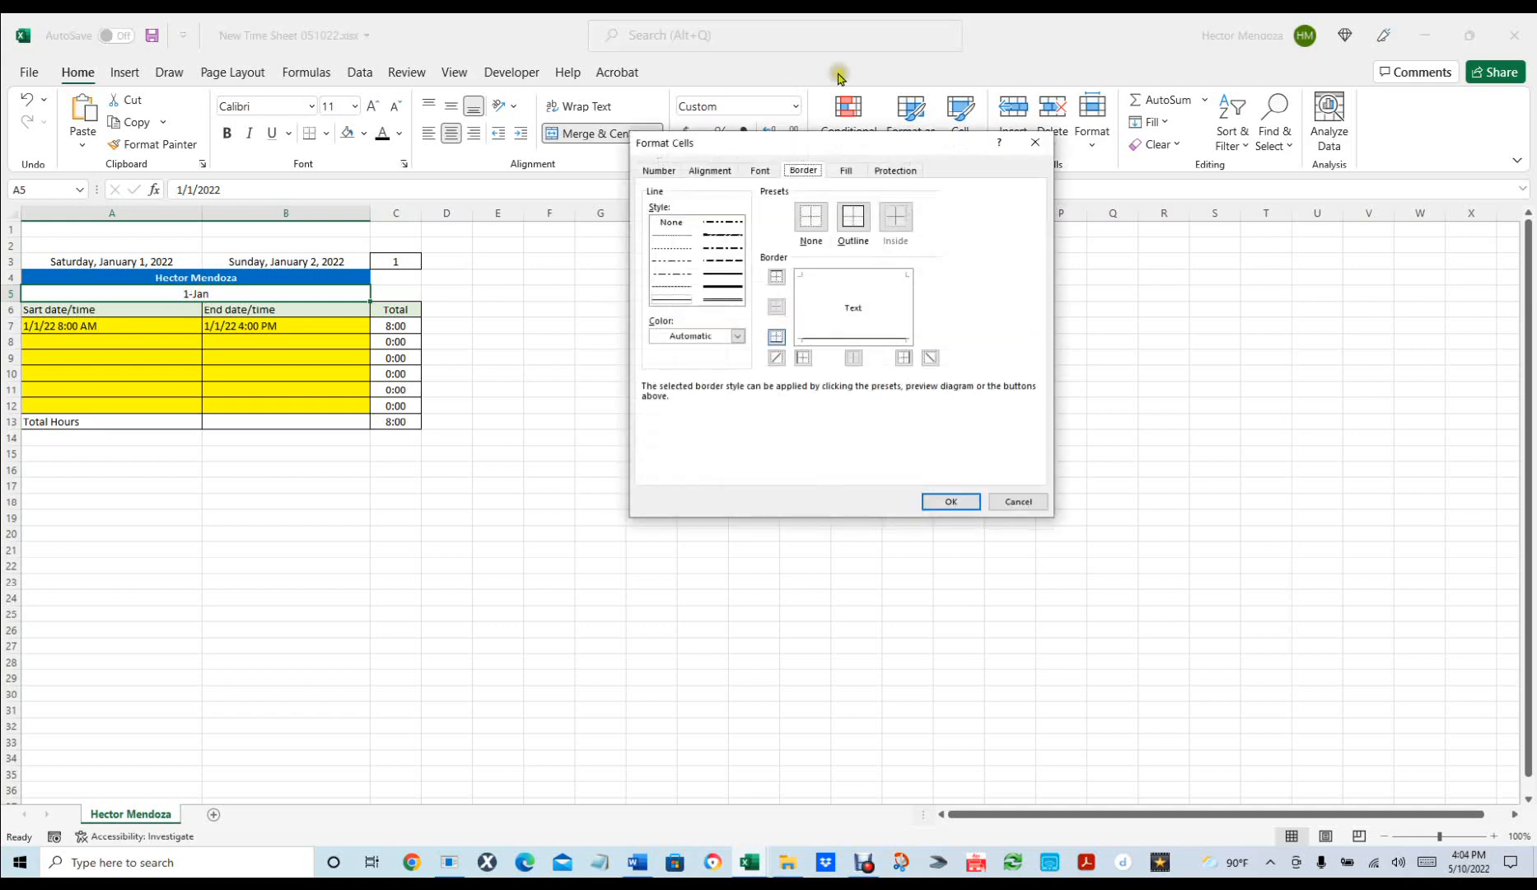
click(660, 171)
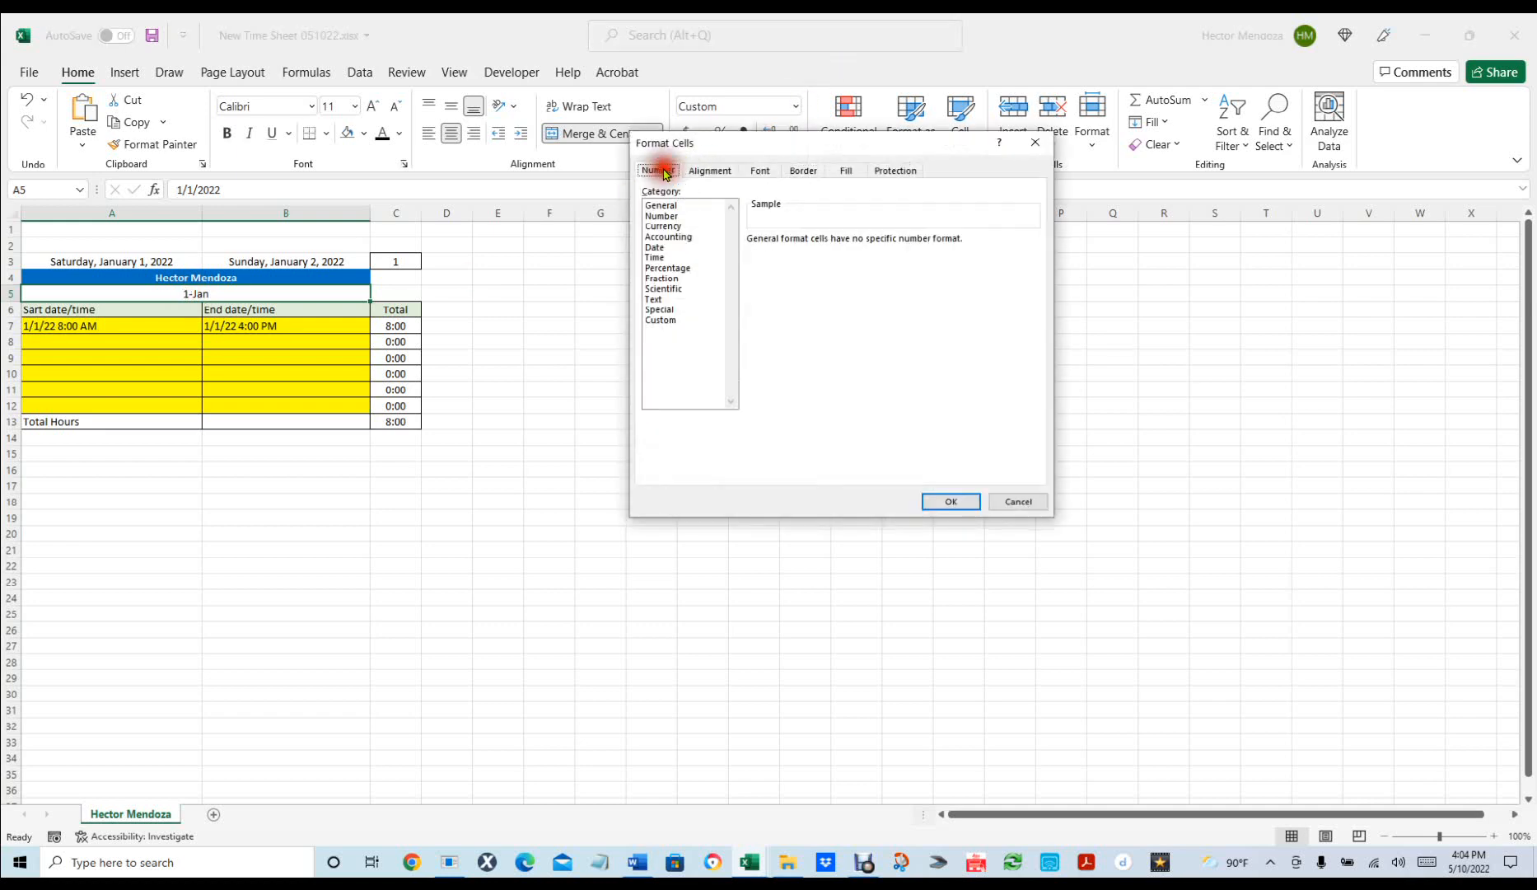
click(655, 247)
click(804, 264)
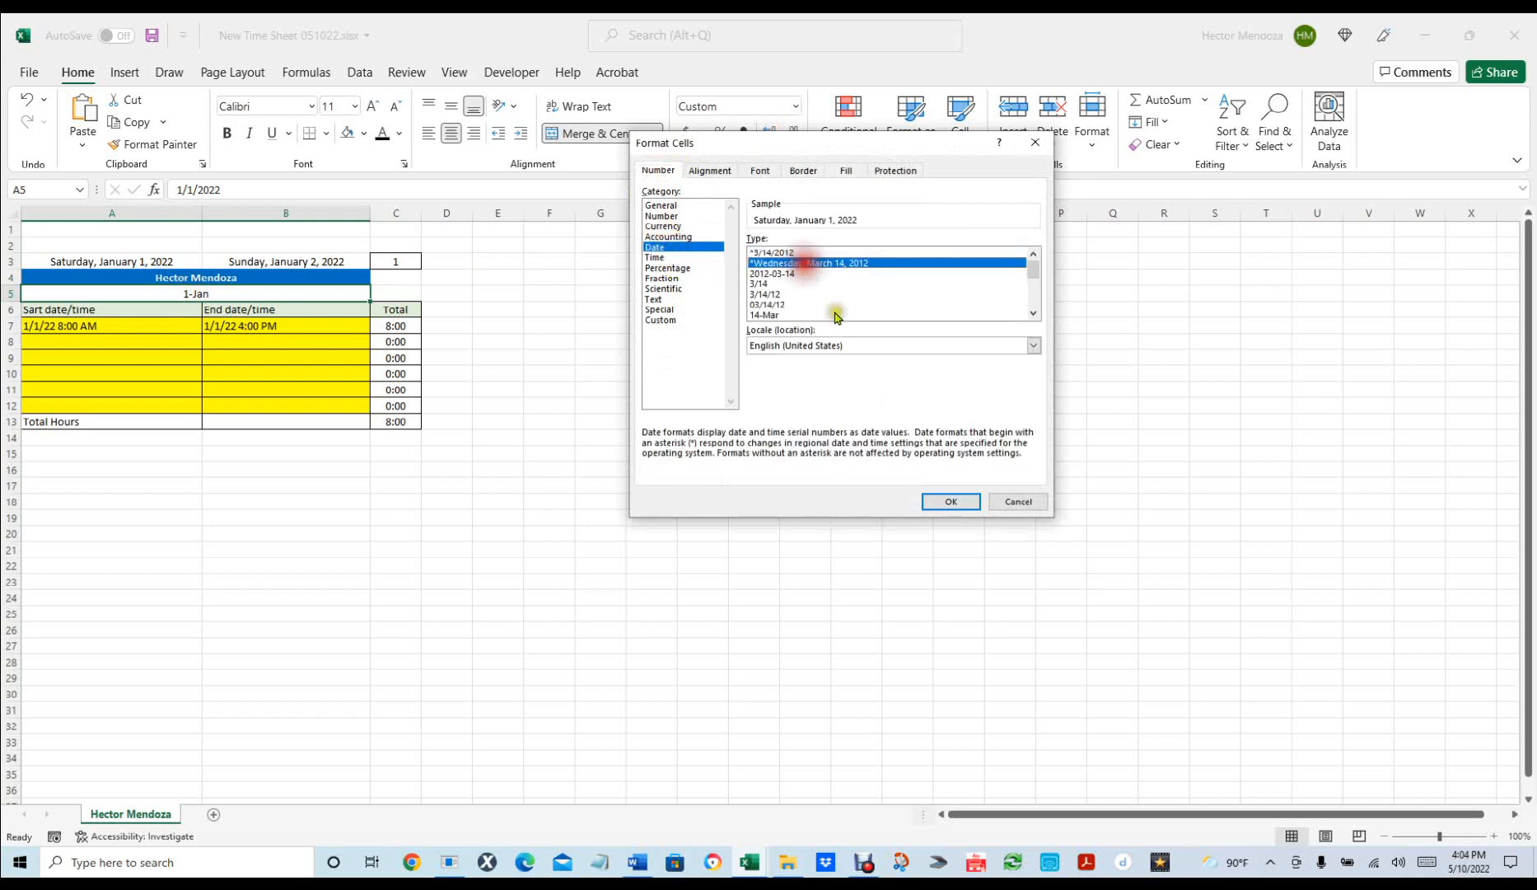
click(953, 501)
click(597, 516)
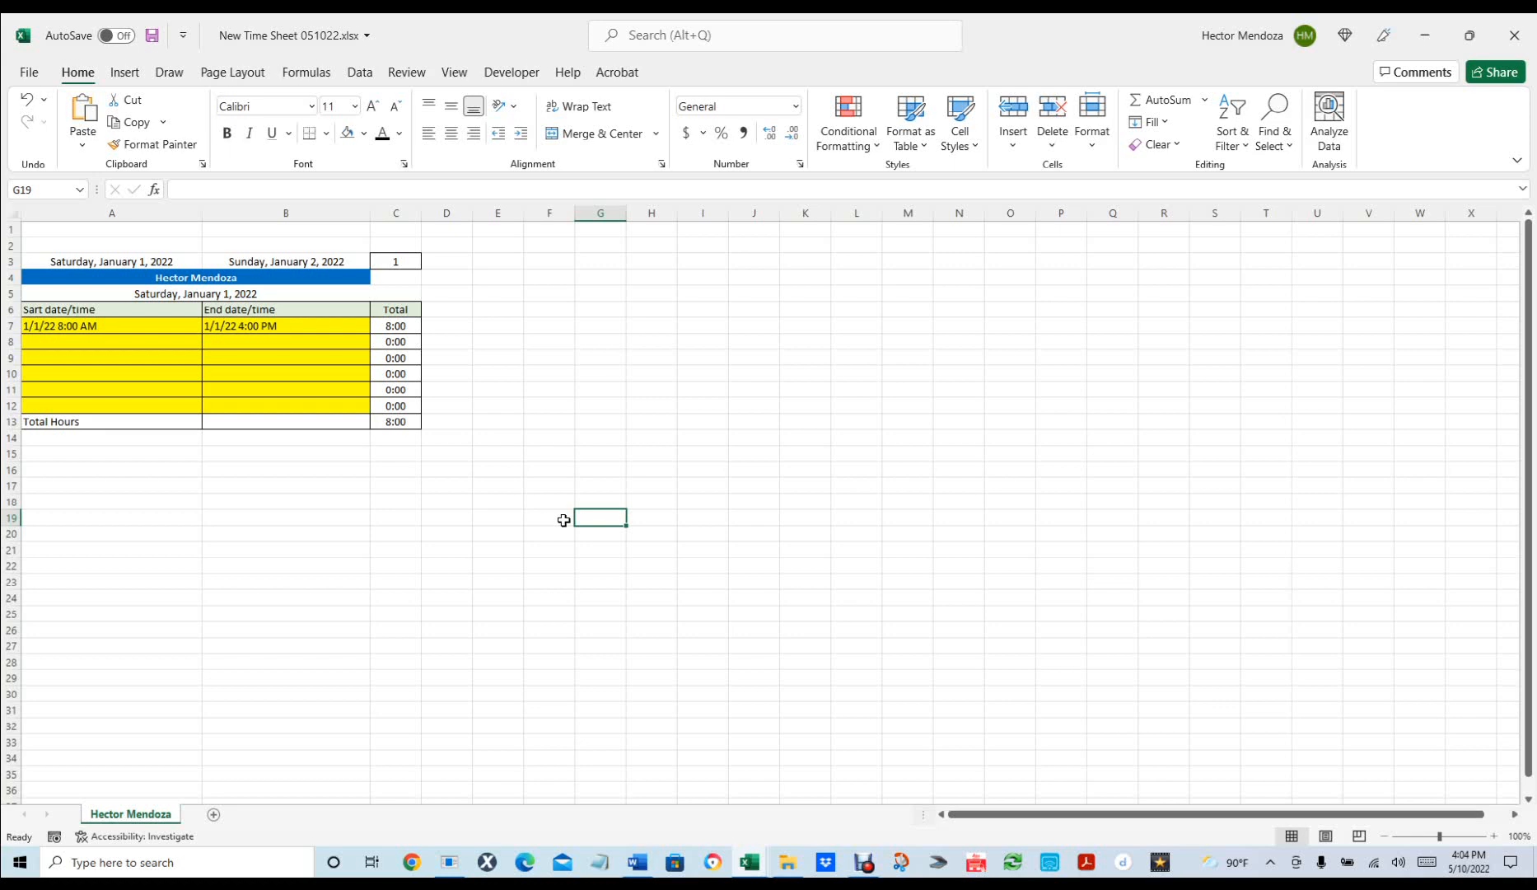
Fill cell A3 yellow and clear its Locked protection setting.
click(125, 258)
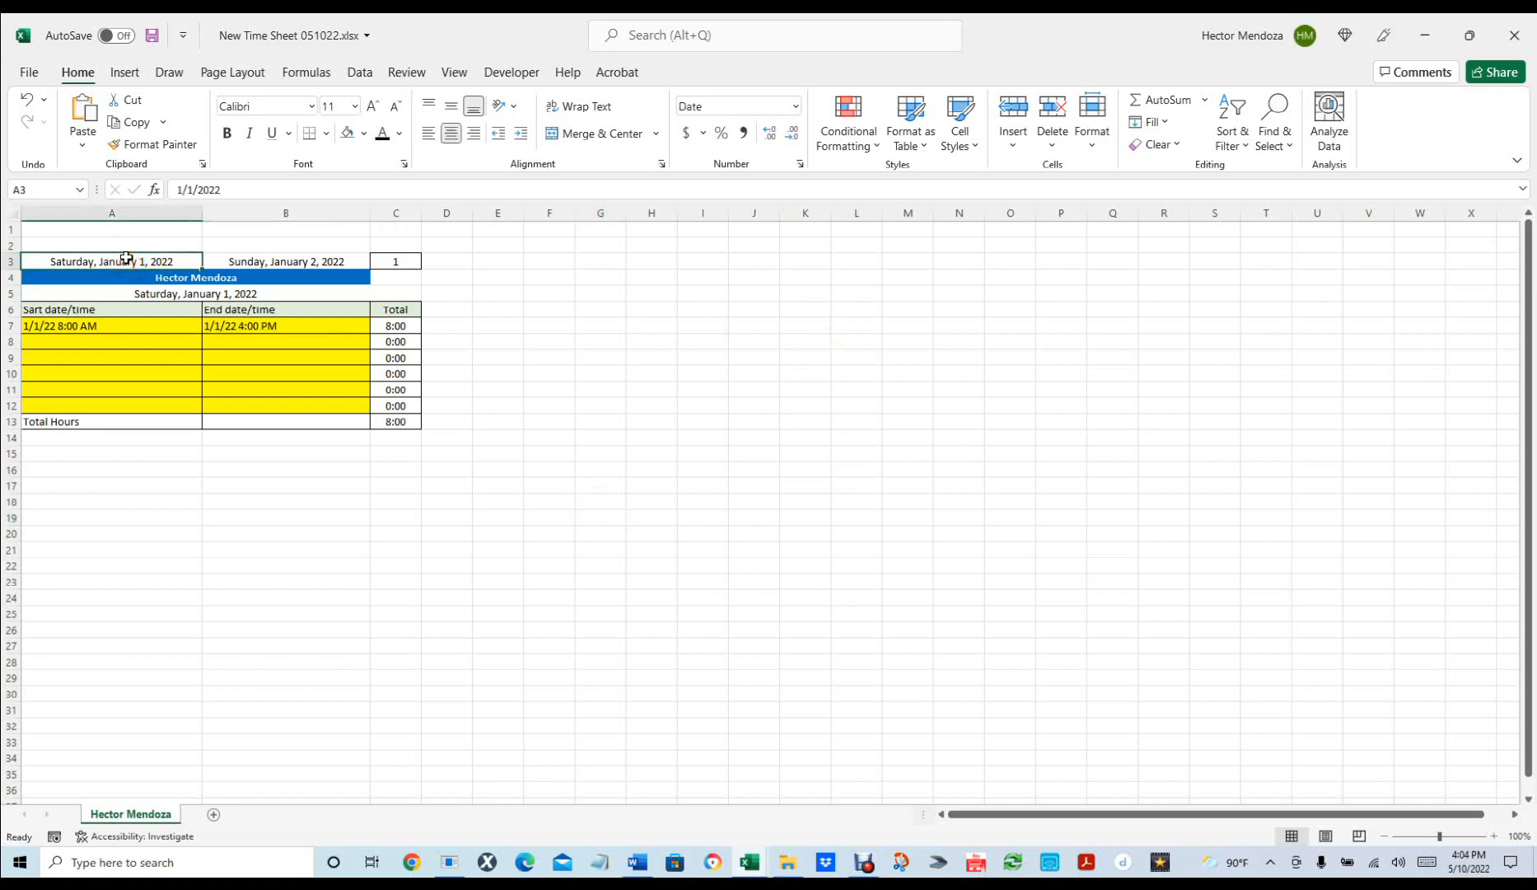
click(363, 139)
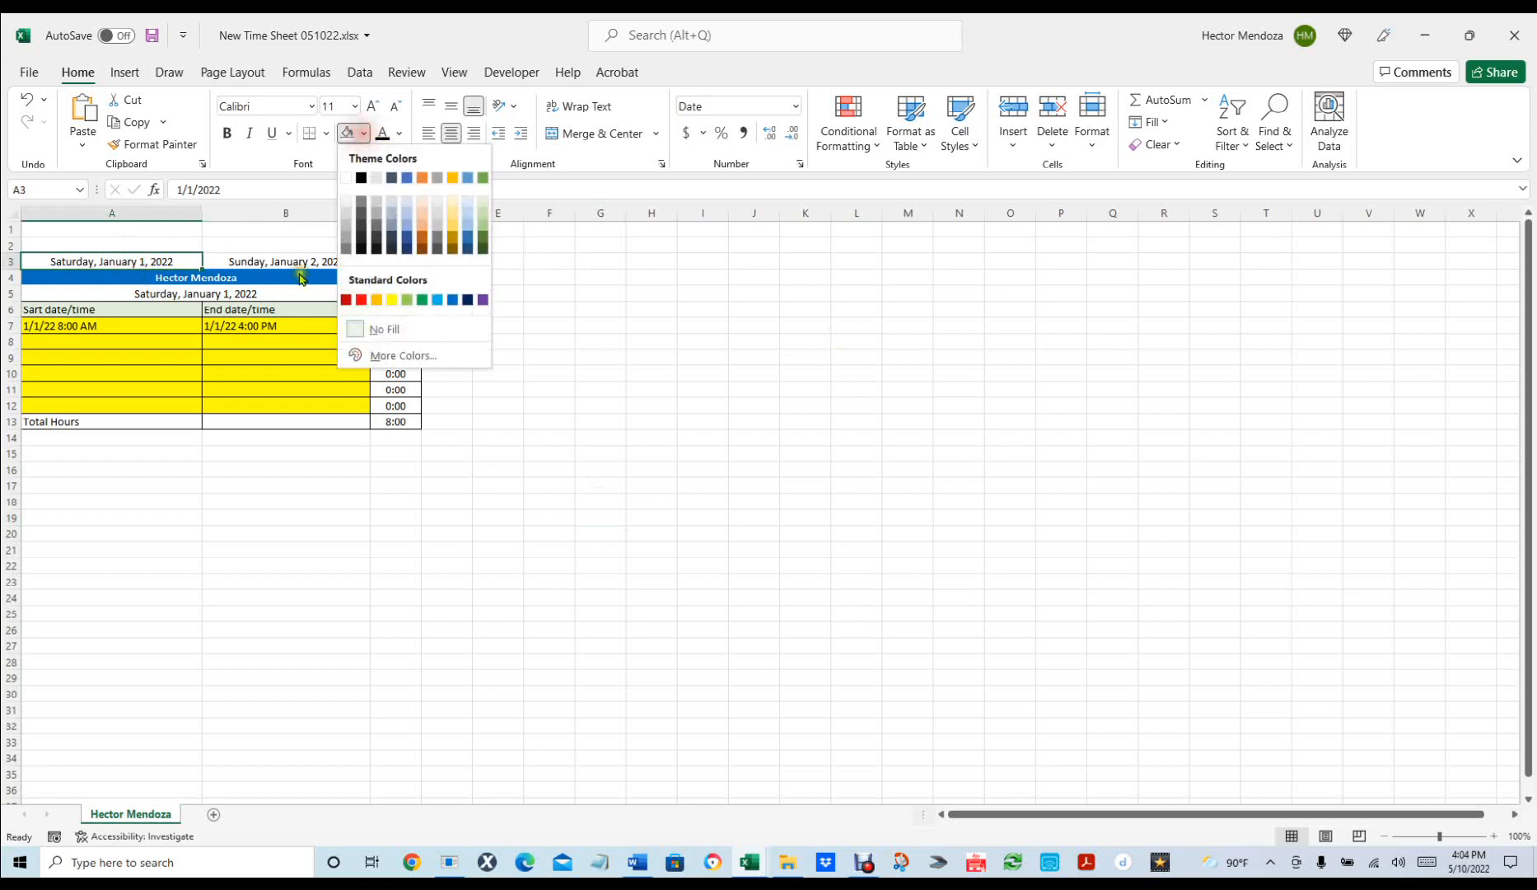
click(386, 300)
click(166, 260)
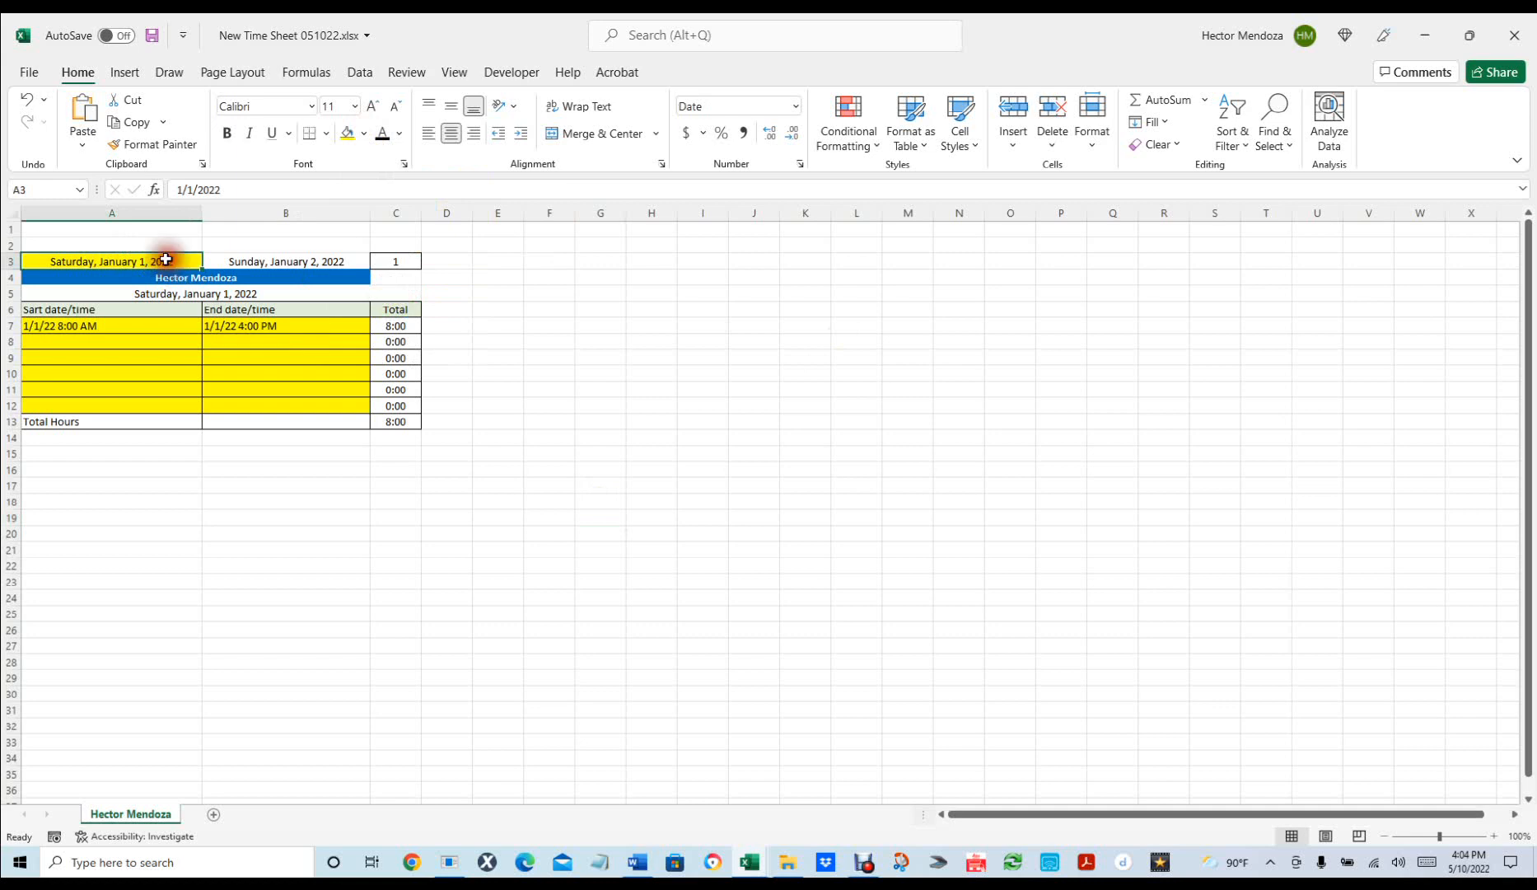
key(ctrl+1)
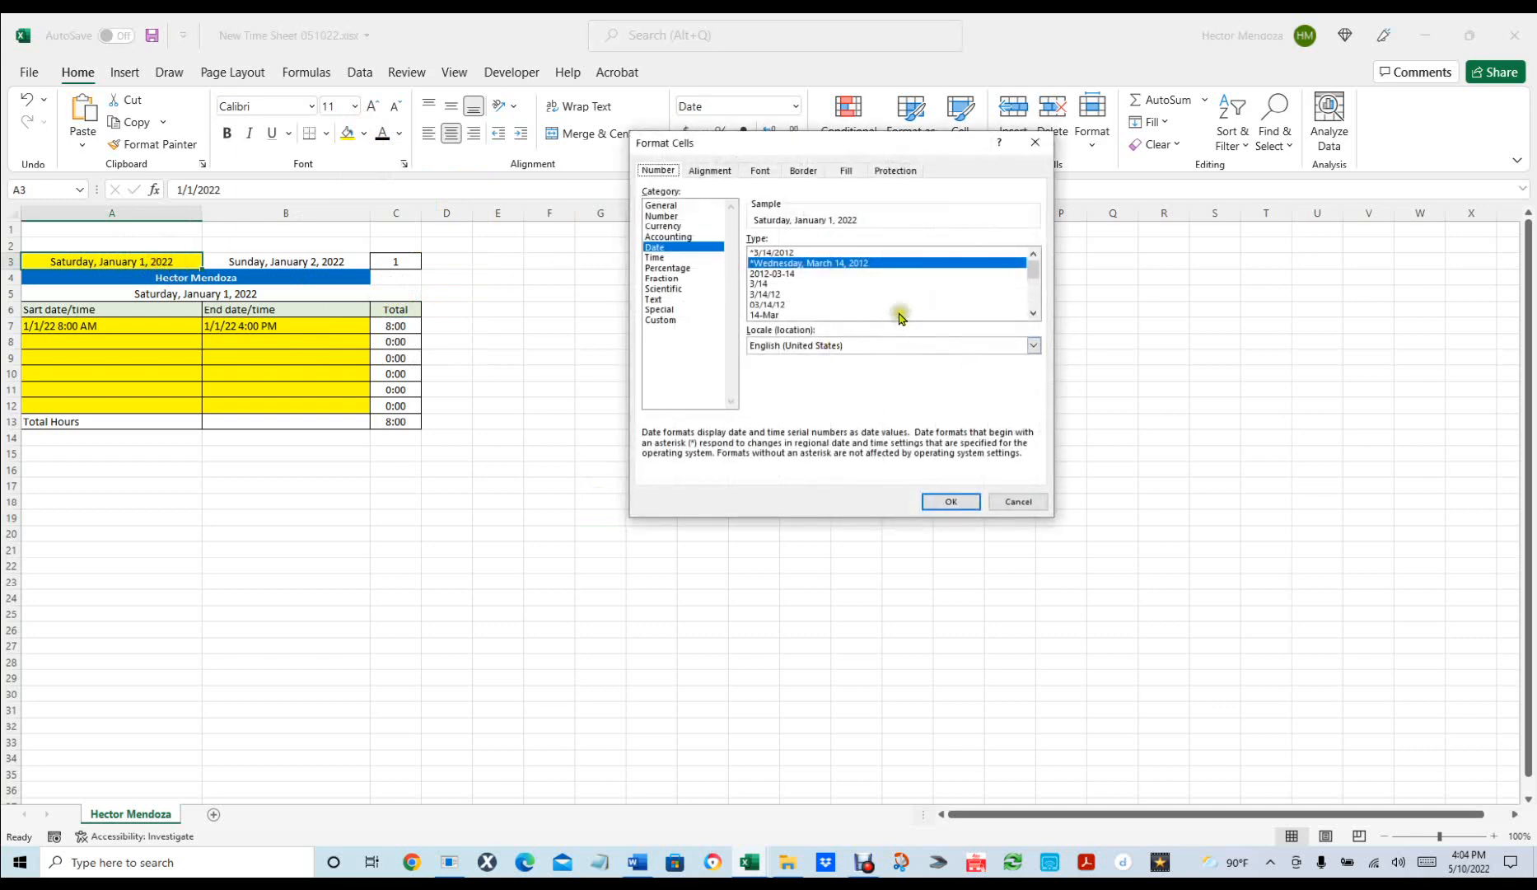
click(901, 173)
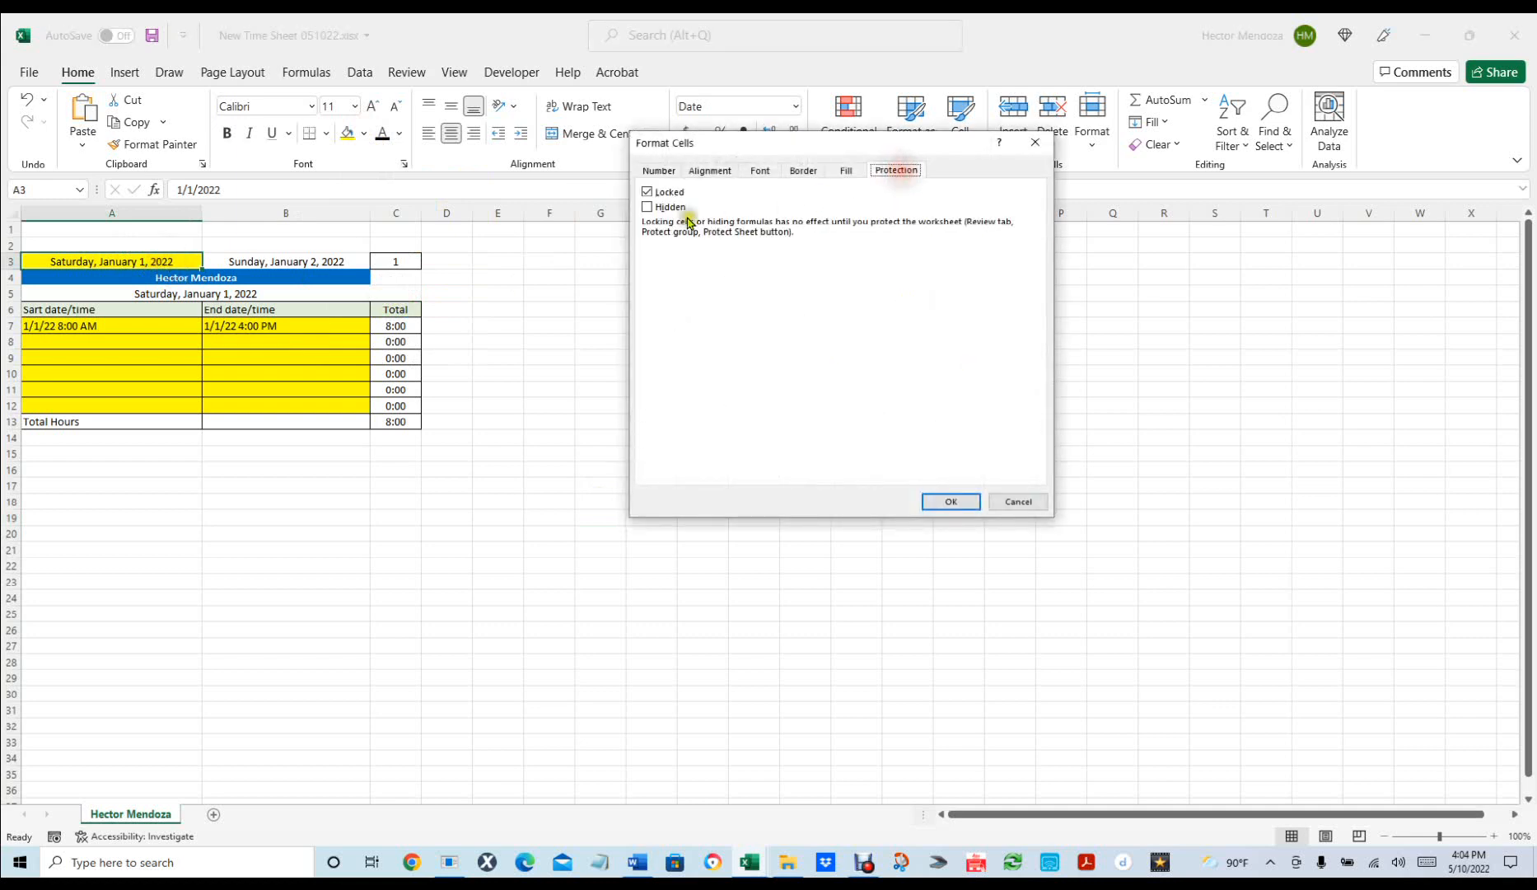
click(647, 191)
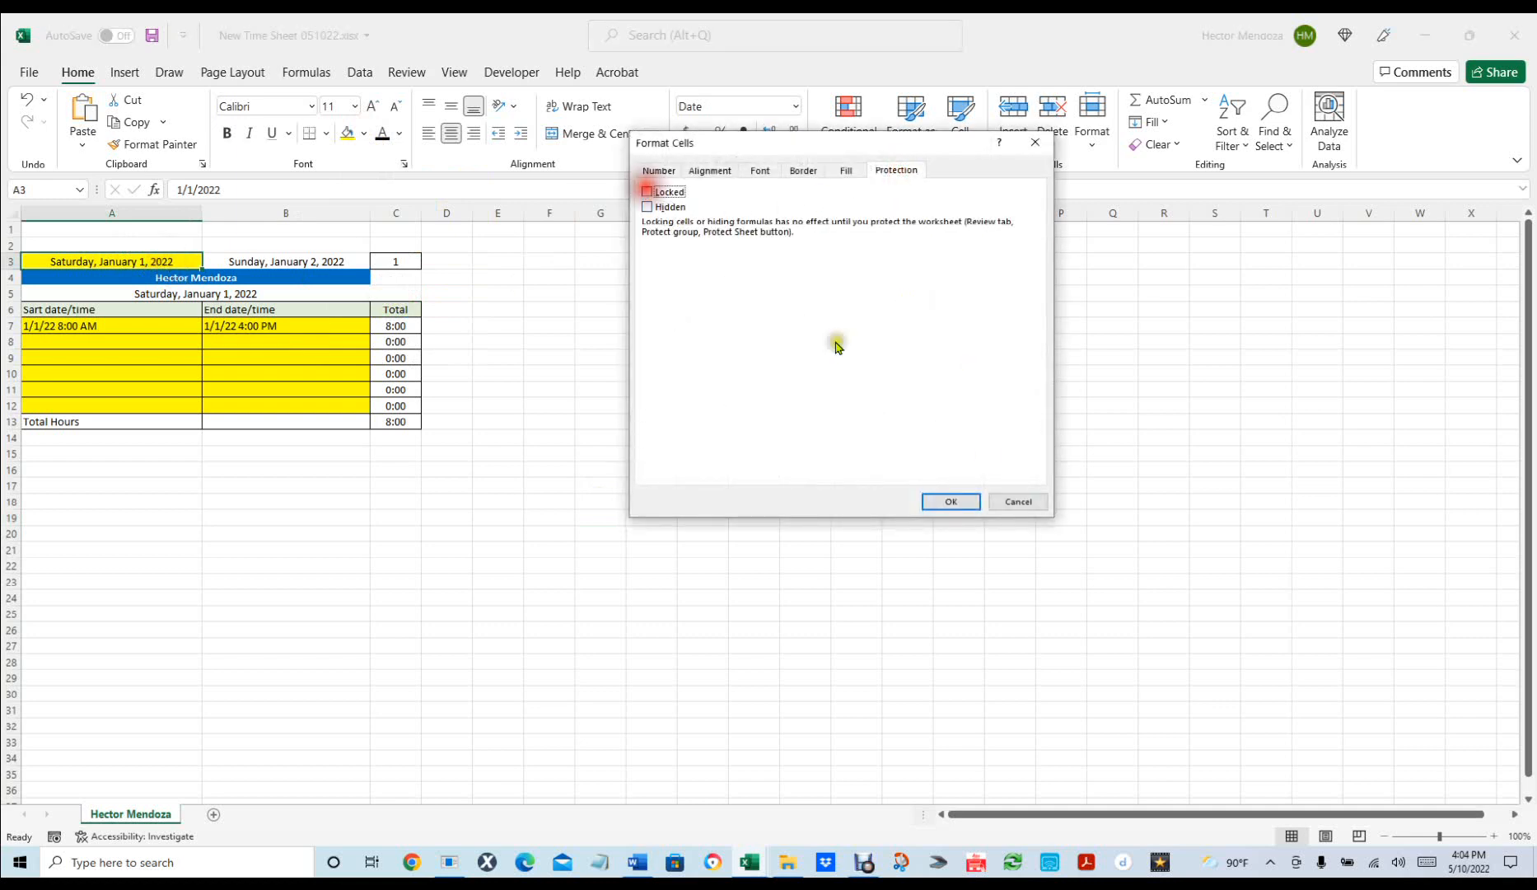
click(939, 502)
click(402, 532)
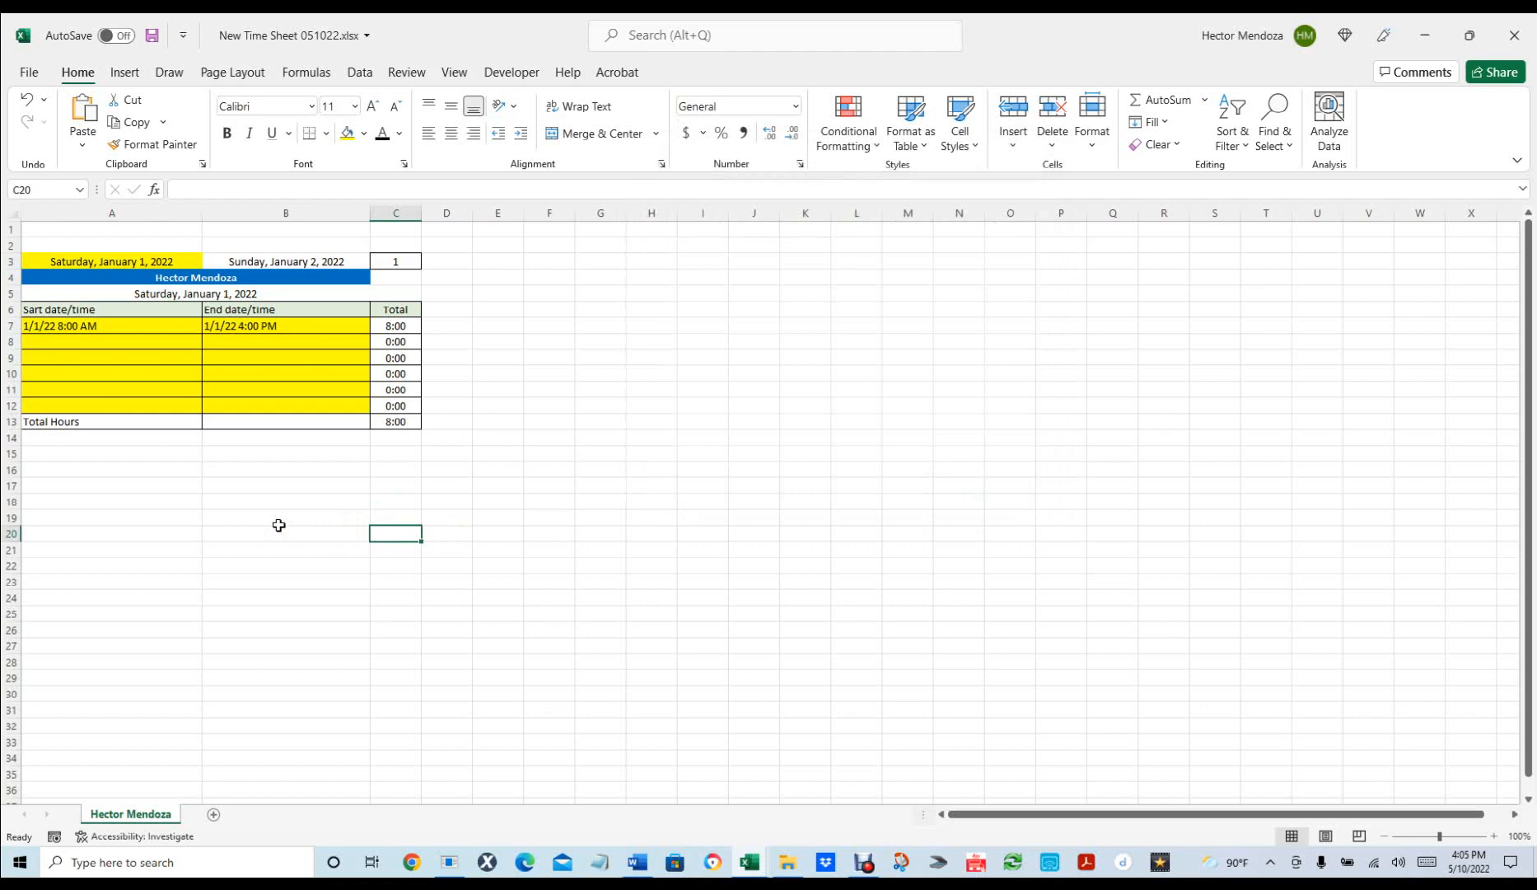
click(239, 293)
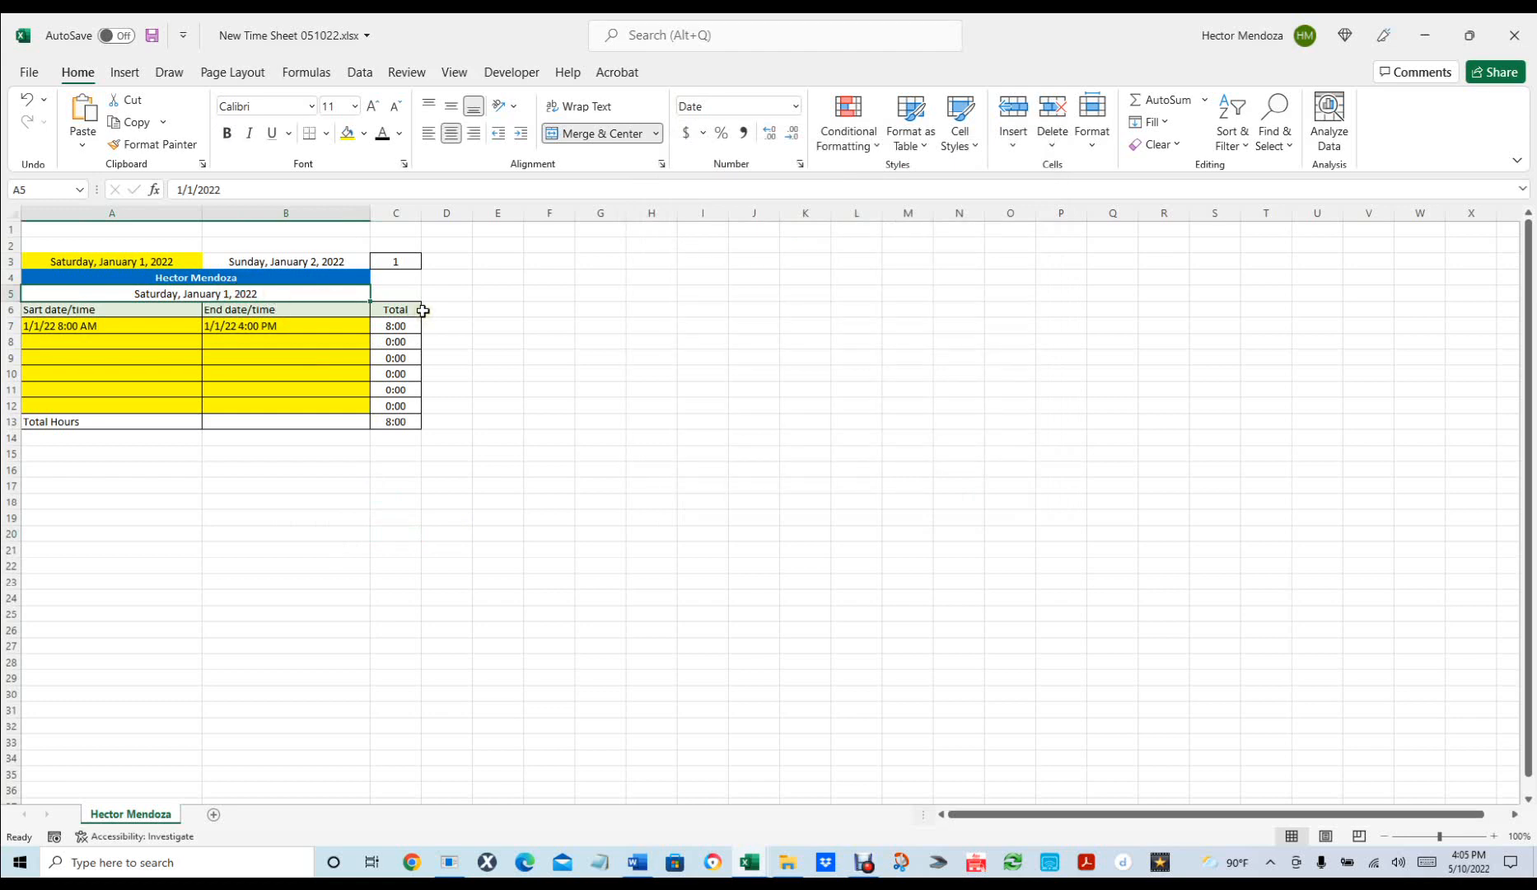
click(500, 336)
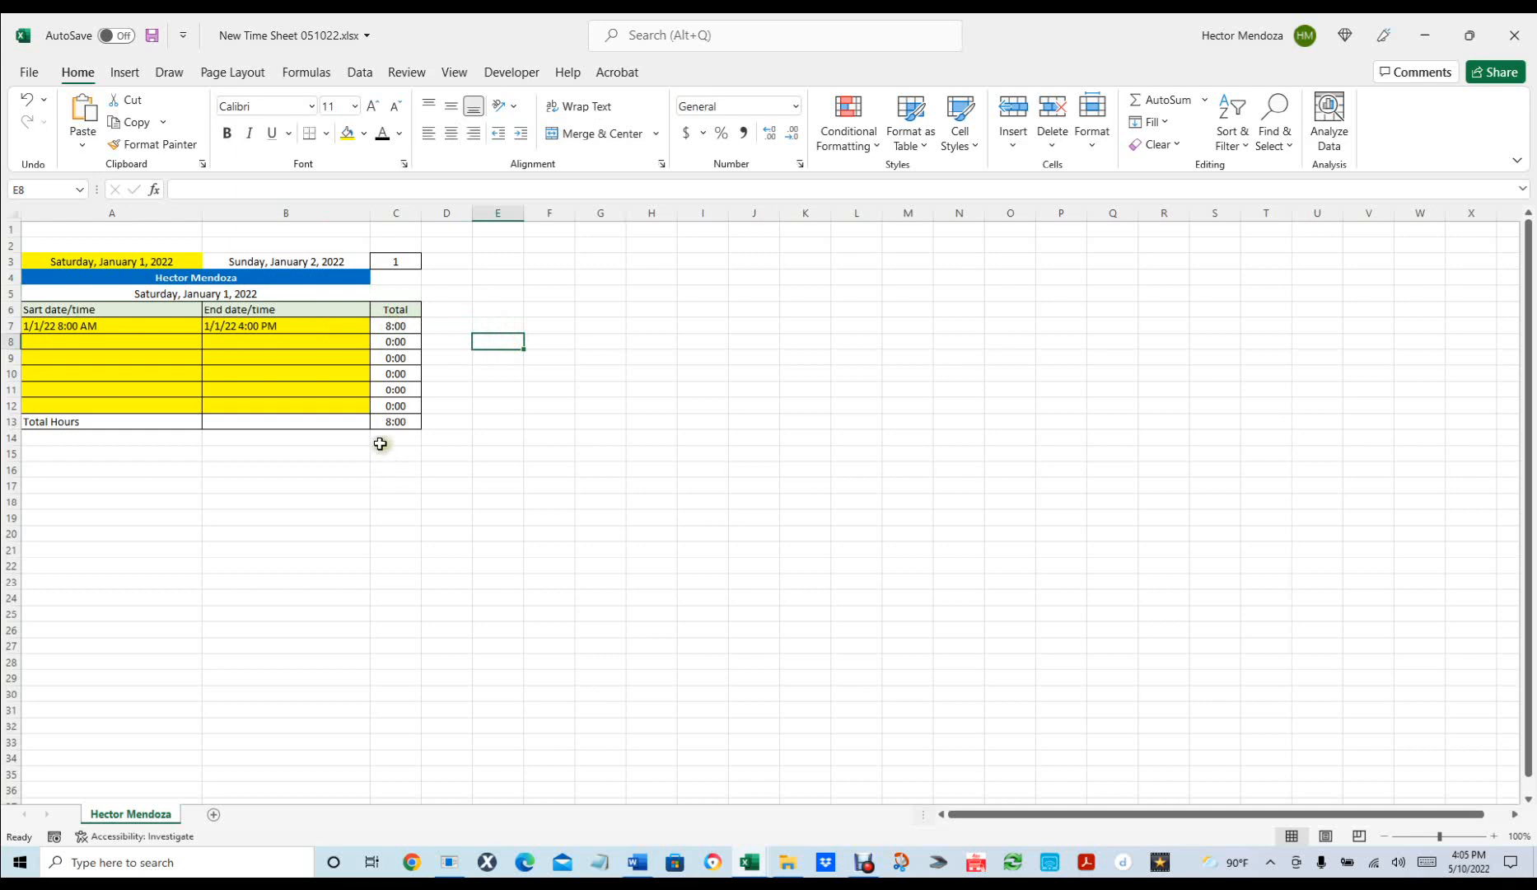
click(403, 420)
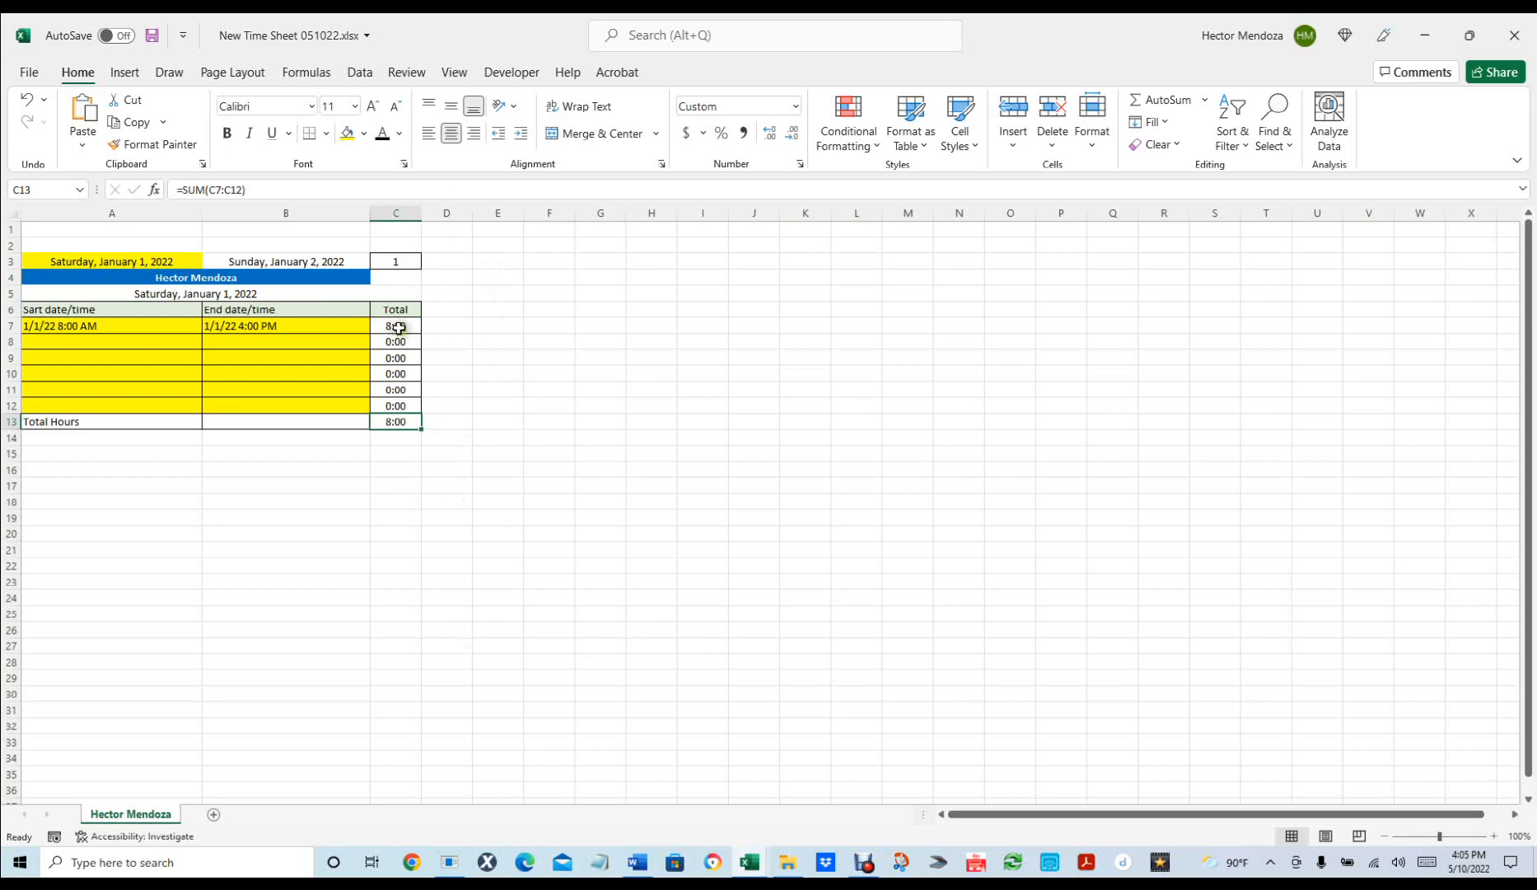
click(498, 324)
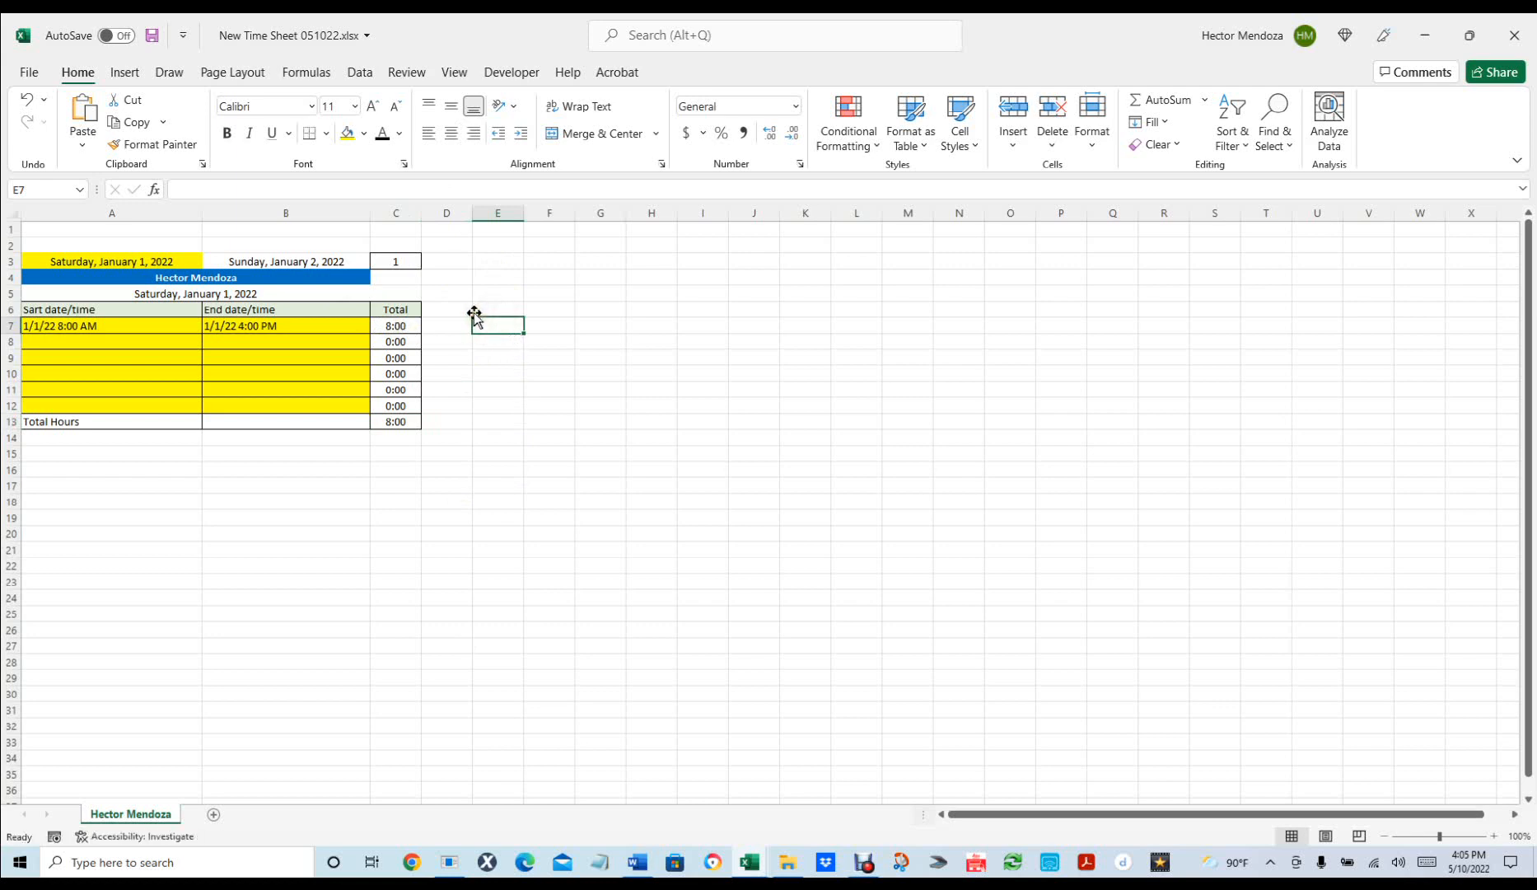
Enter =HOUR(C7)+MINUTE(C7)/60 in E7 to convert the C7 total to hours.
text(=)
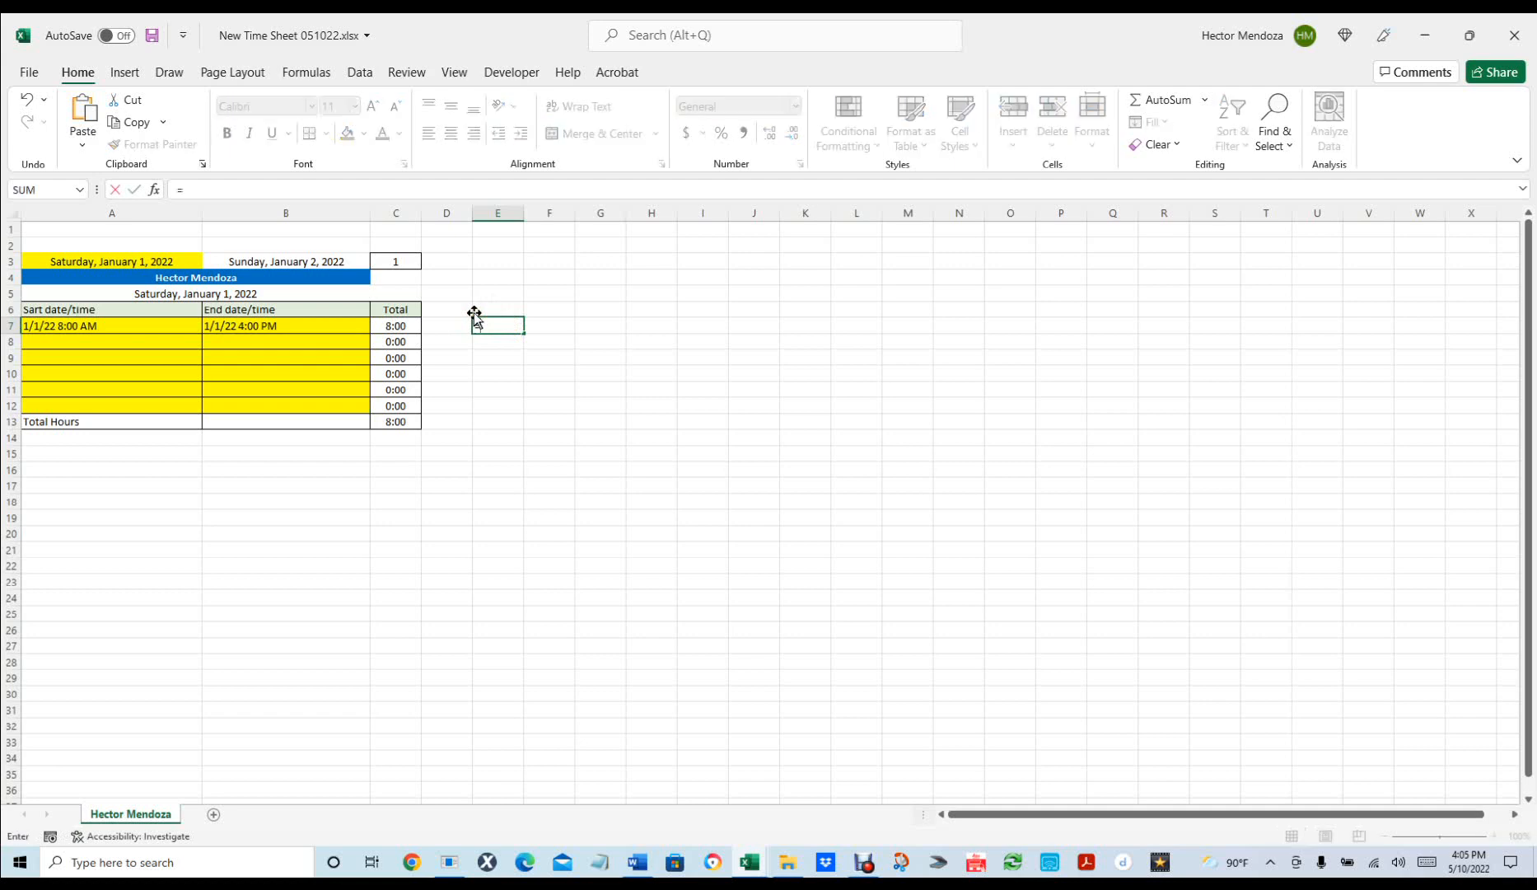
text(hou)
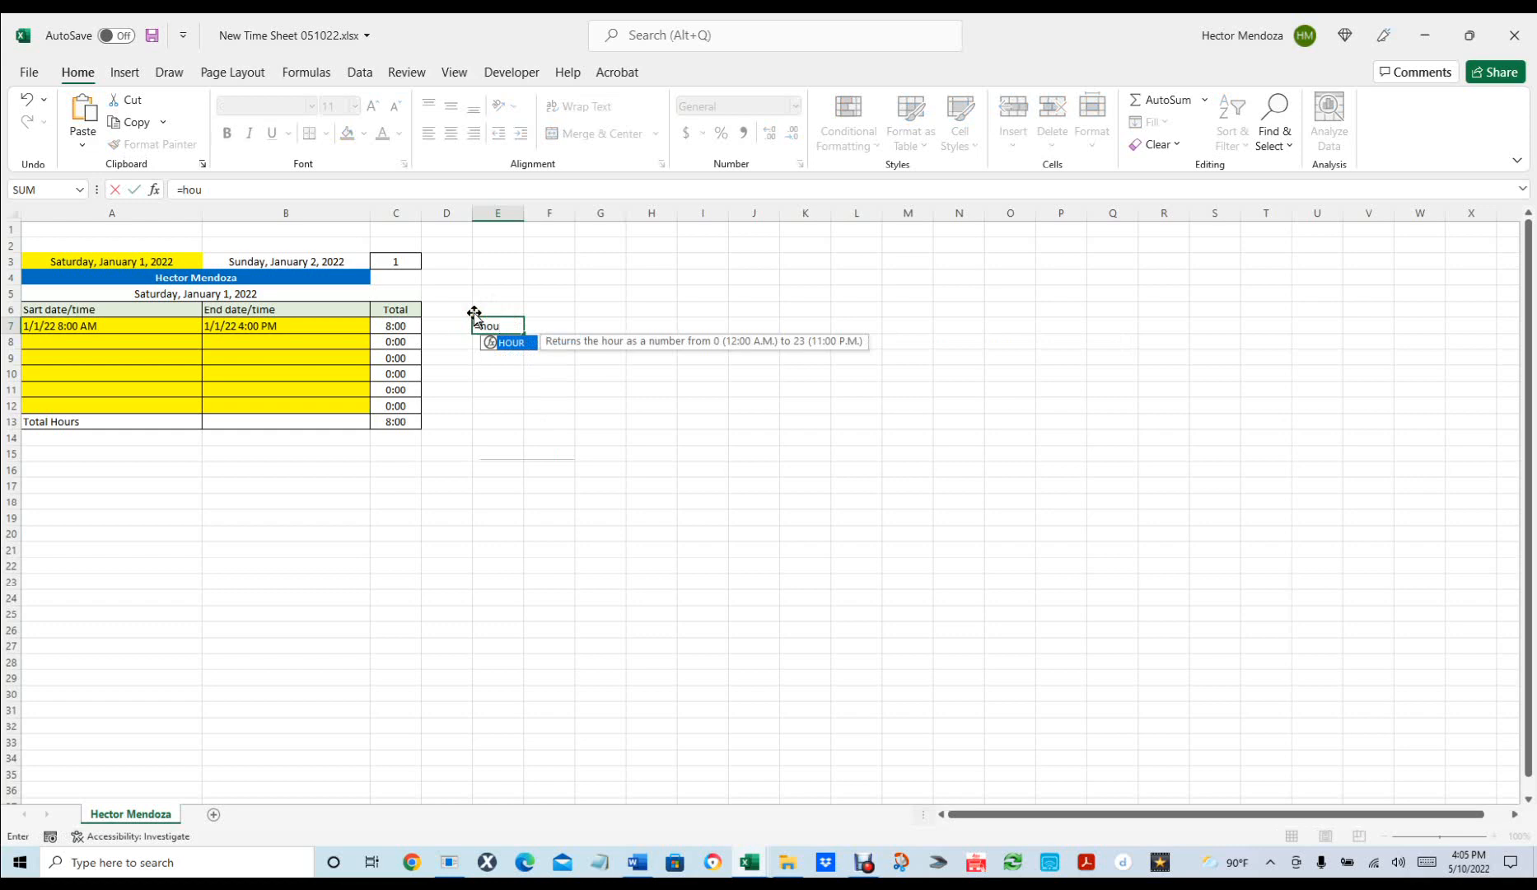
text(r()
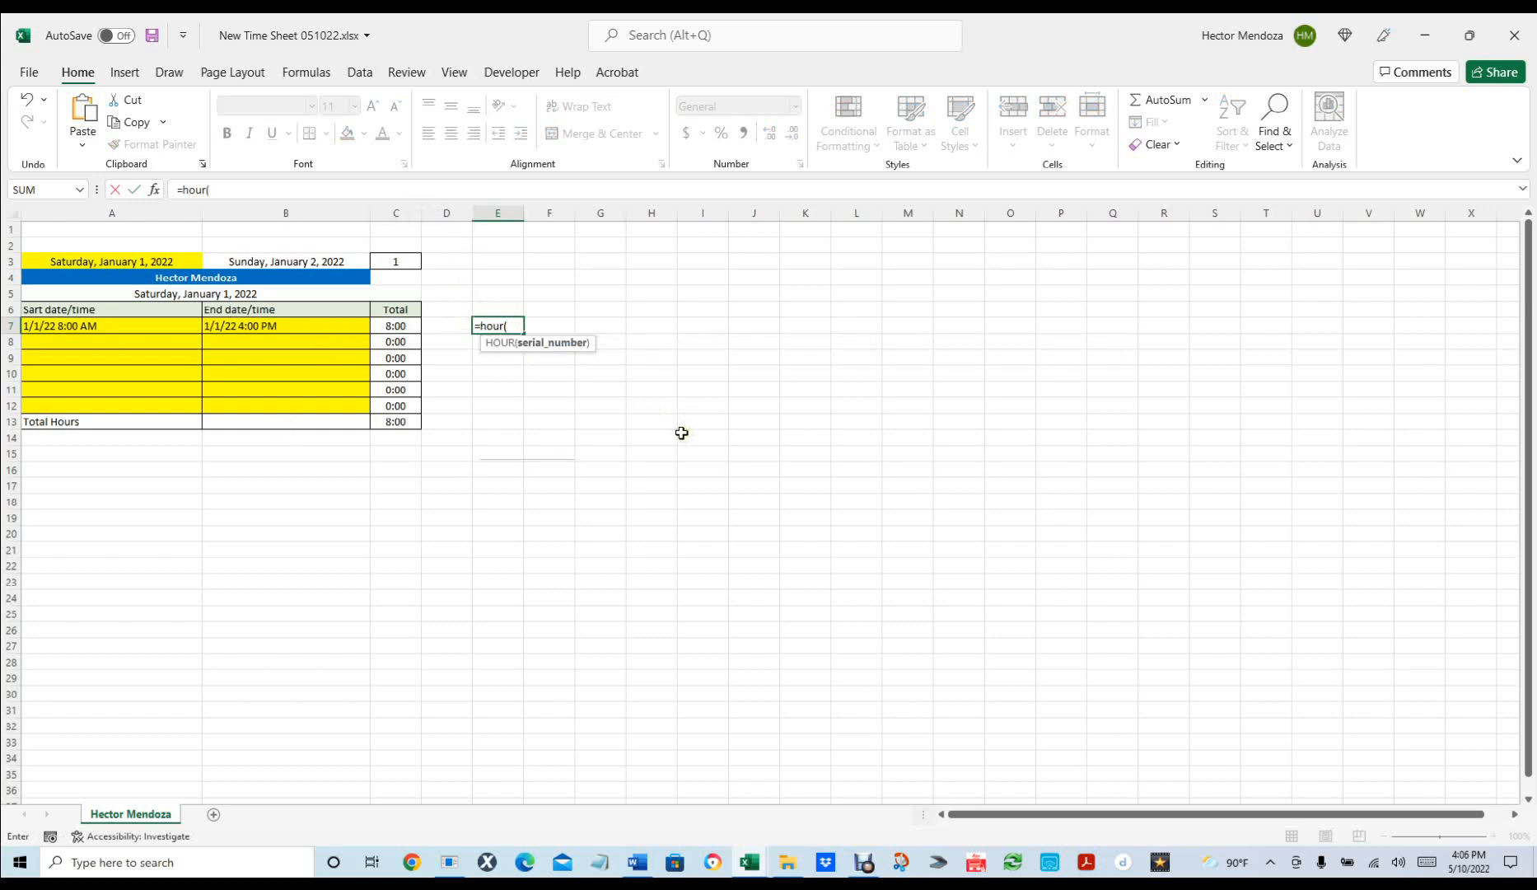
text(c7)
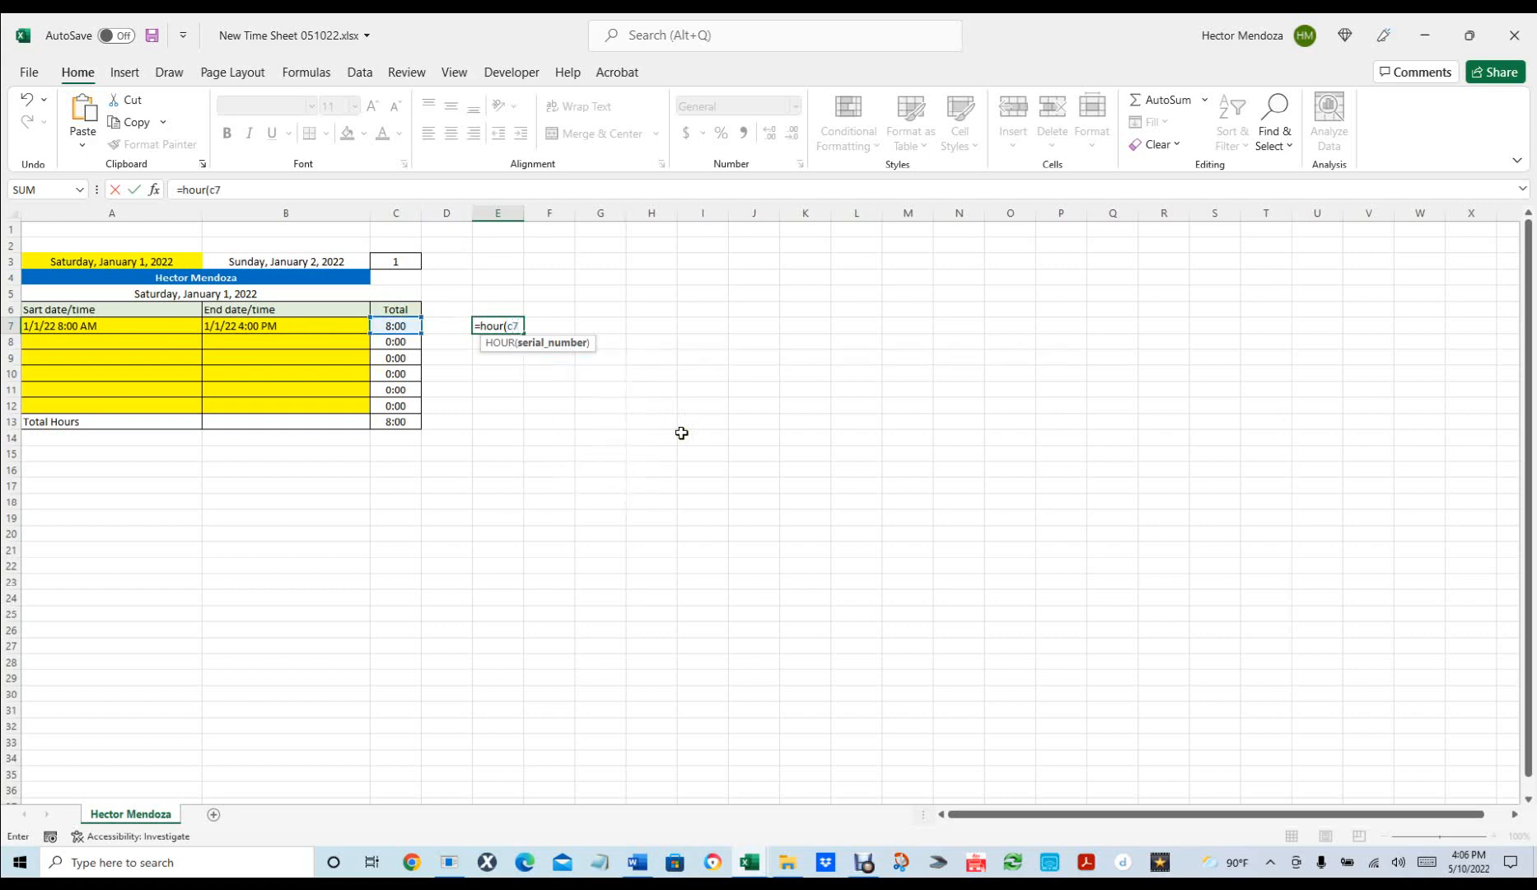
text())
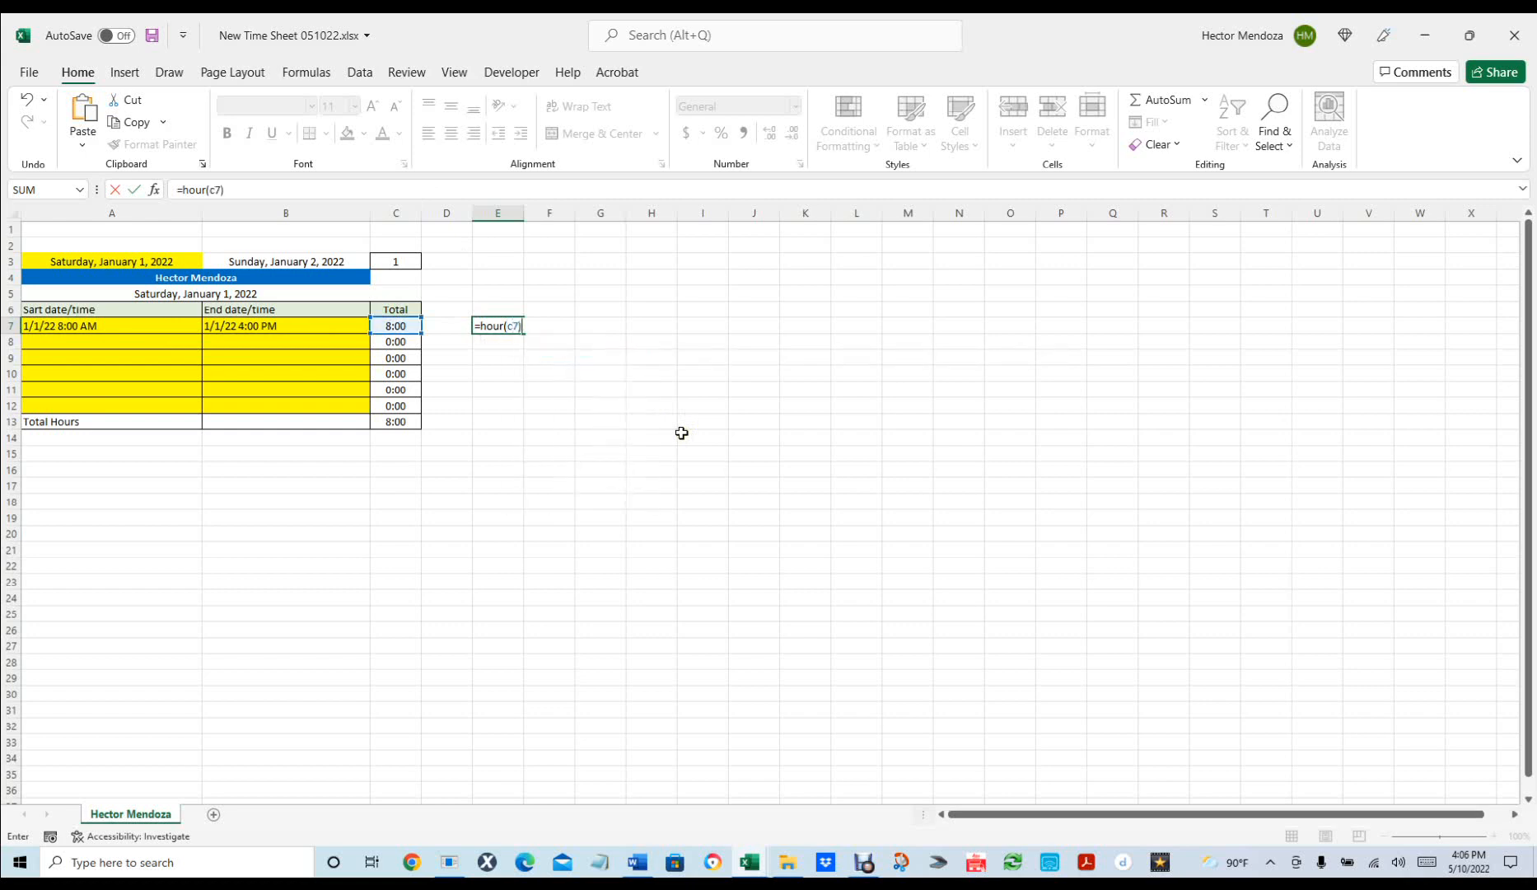
text(+minute)
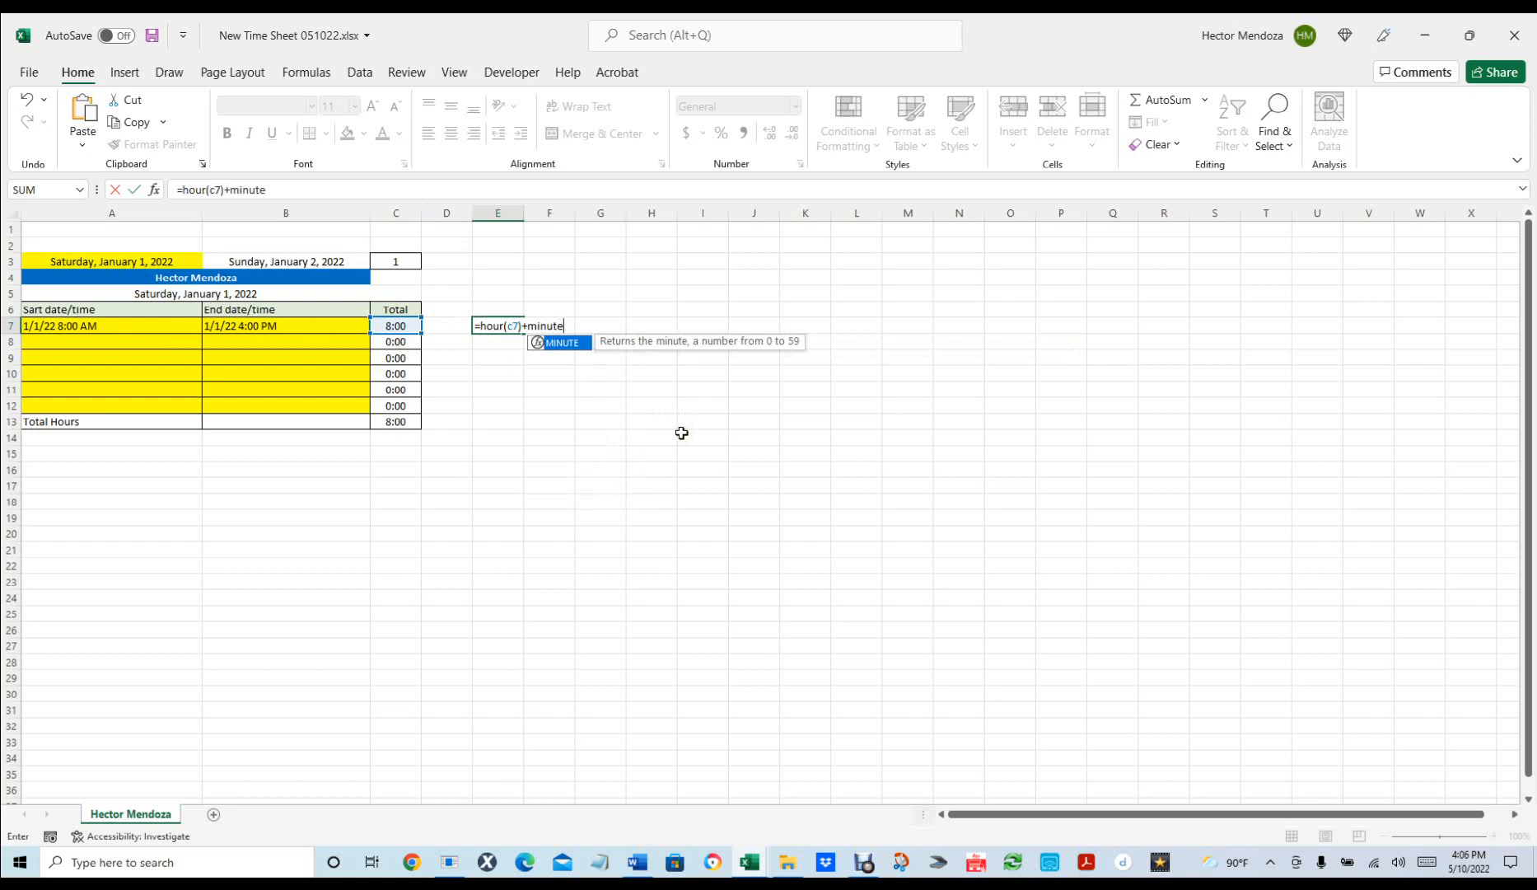
text((c7)
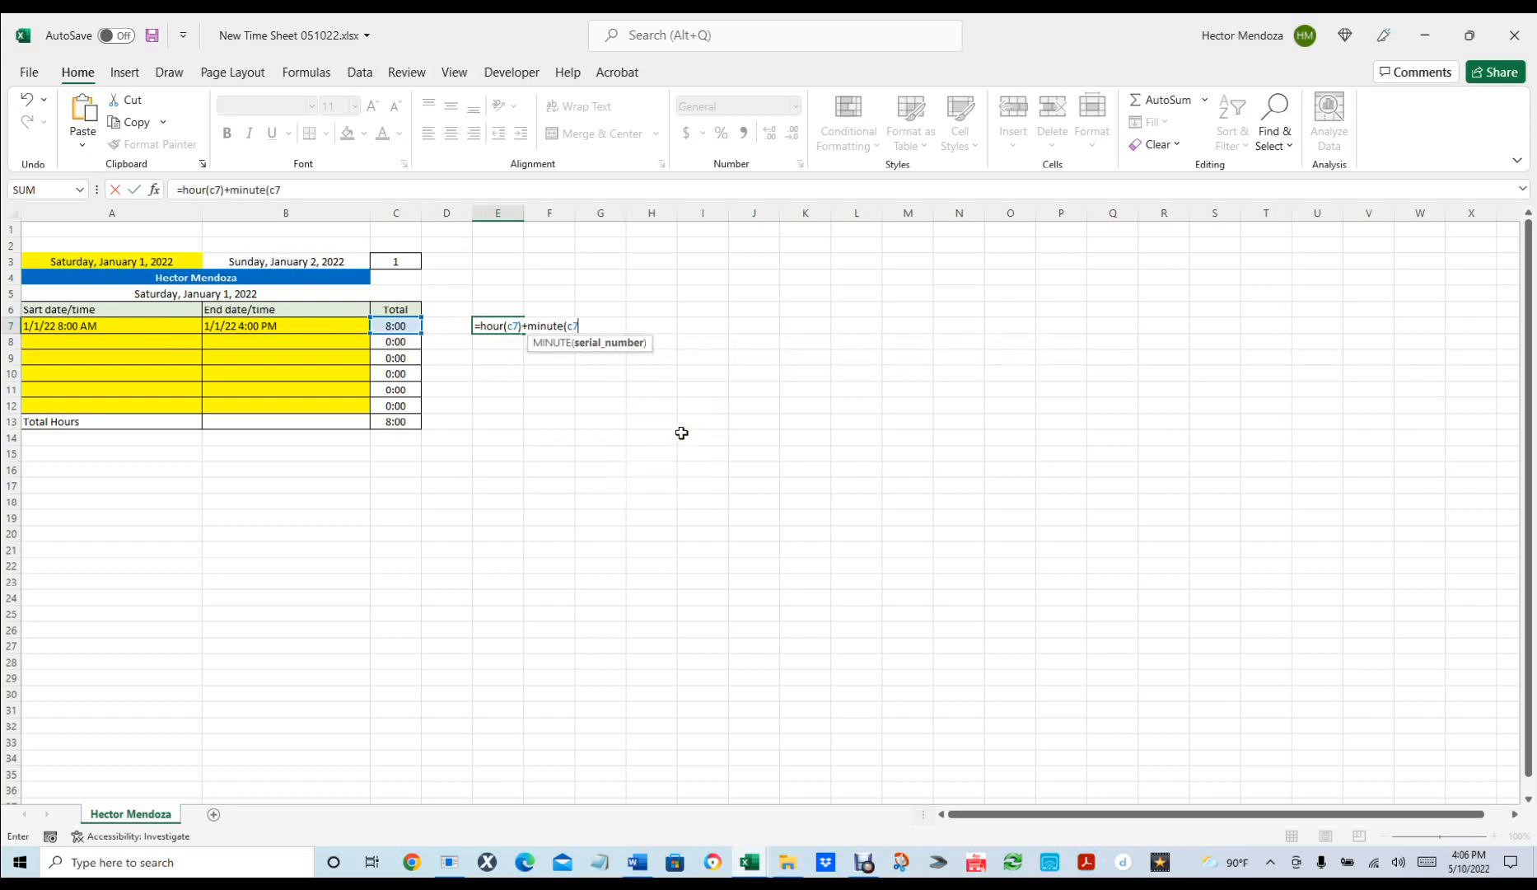
text())
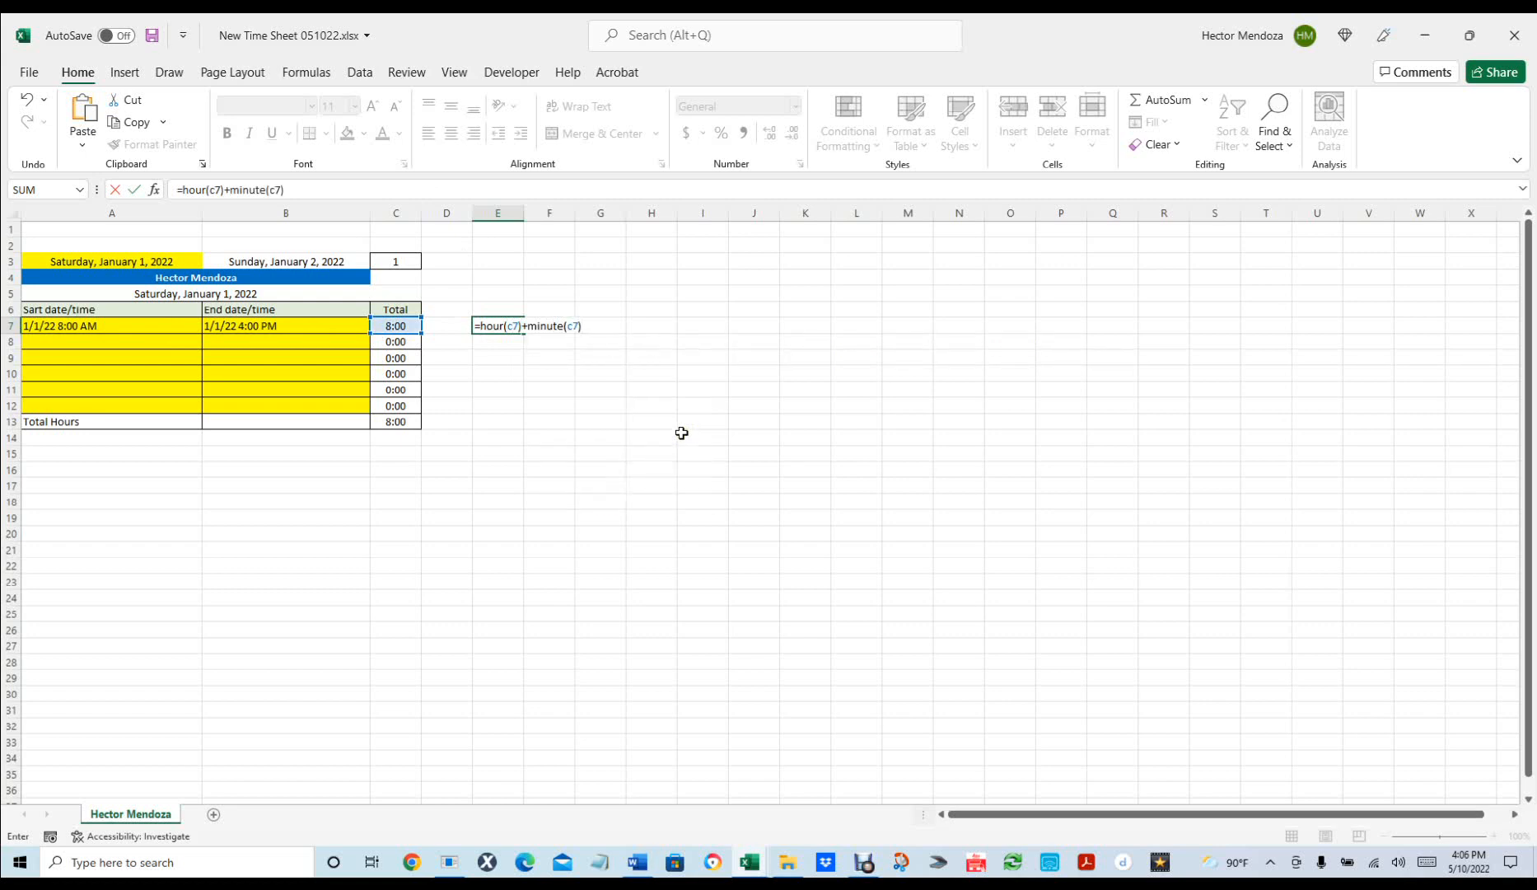
text(/60)
key(Return)
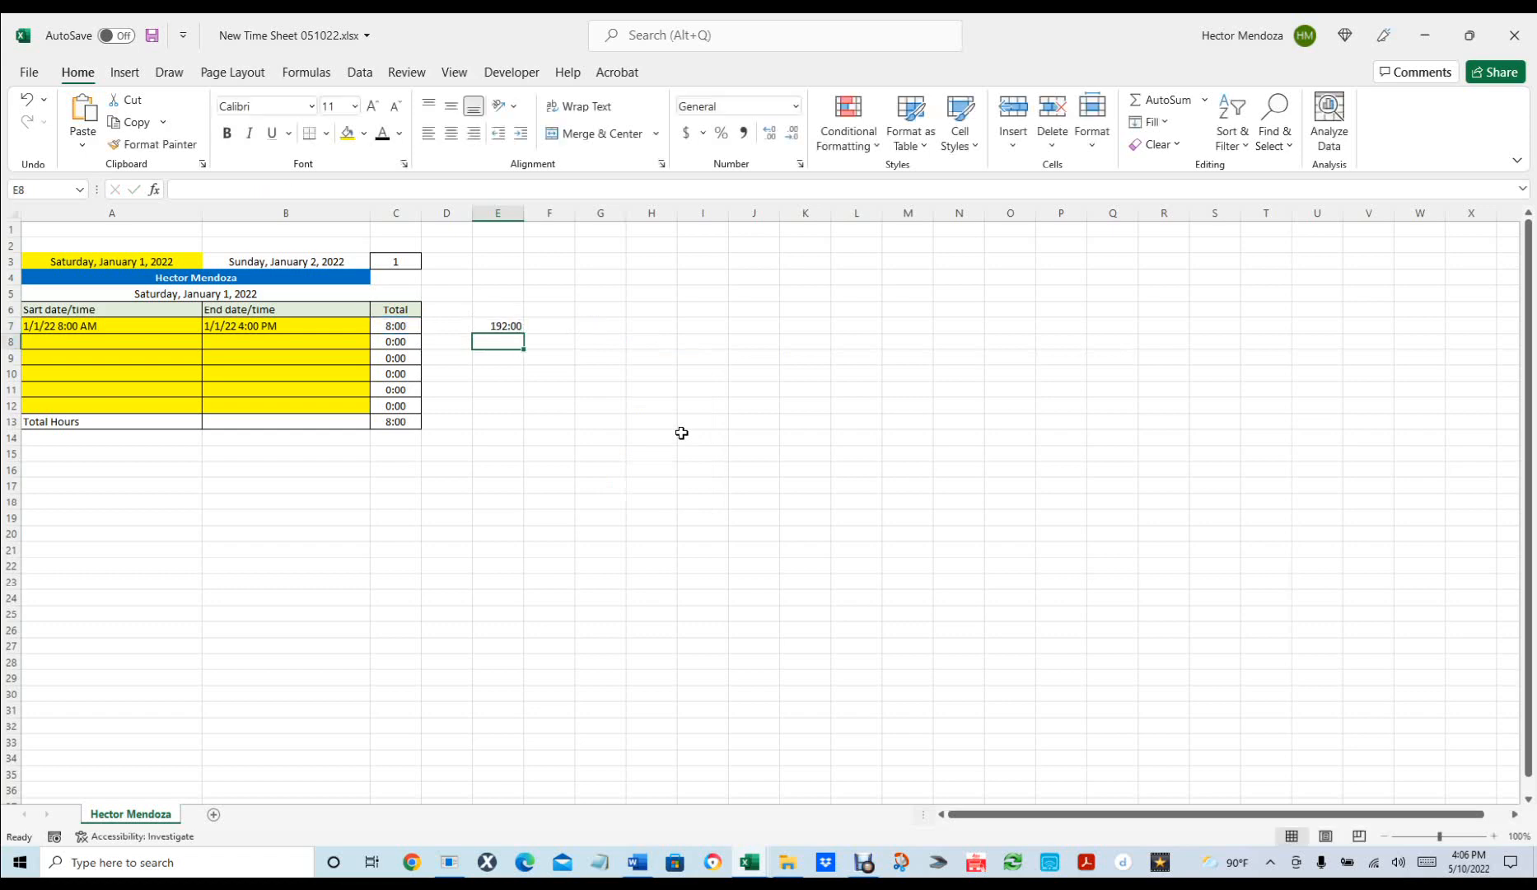
Format E7 as Number so it reads 8.00, and fill the formula down to E12.
click(504, 326)
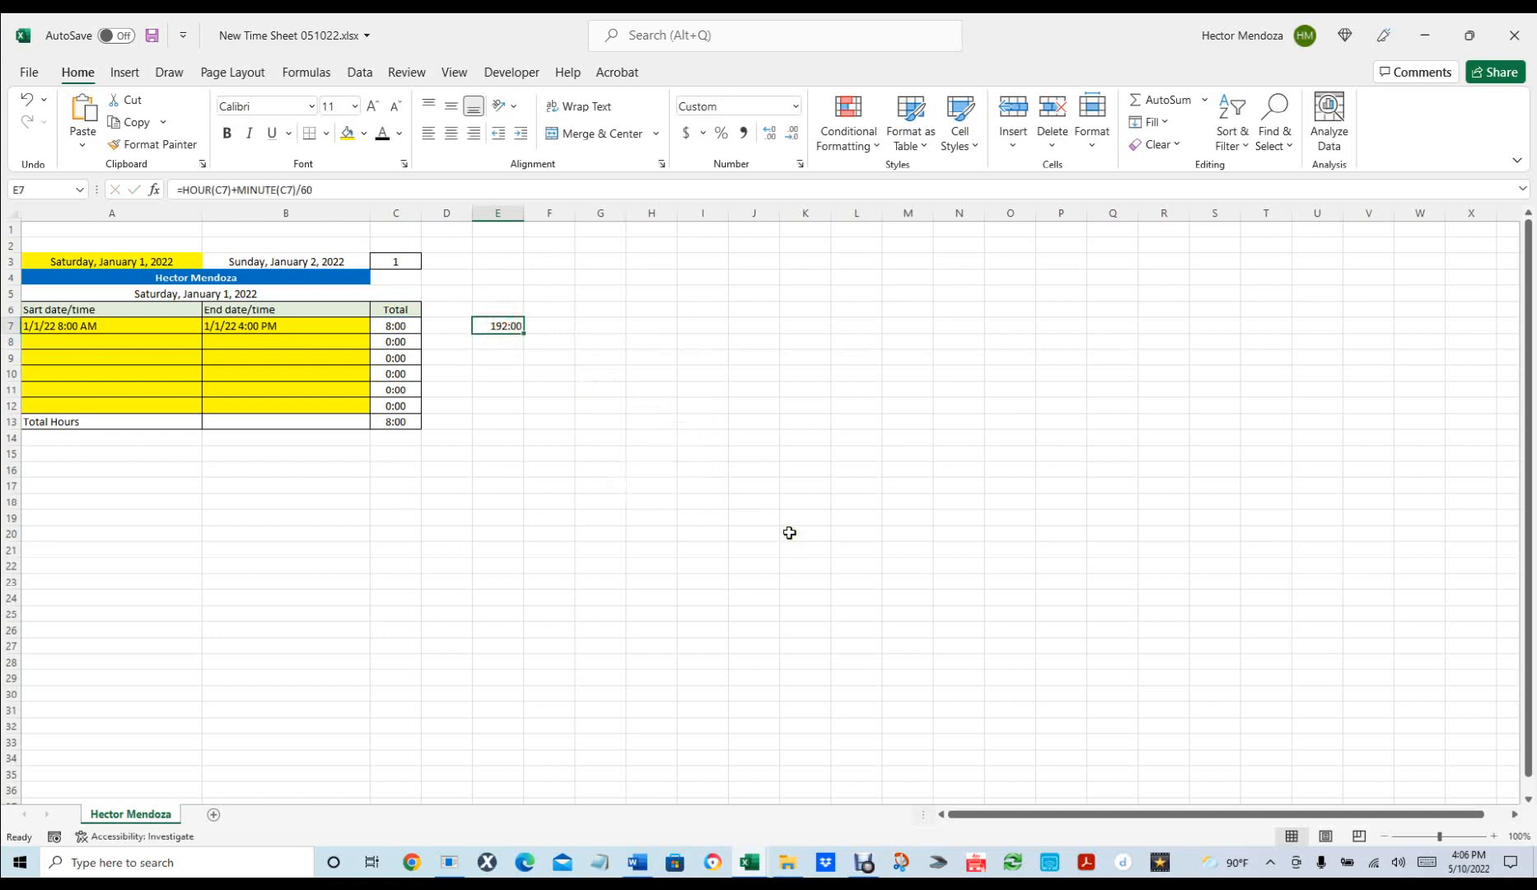
key(ctrl+1)
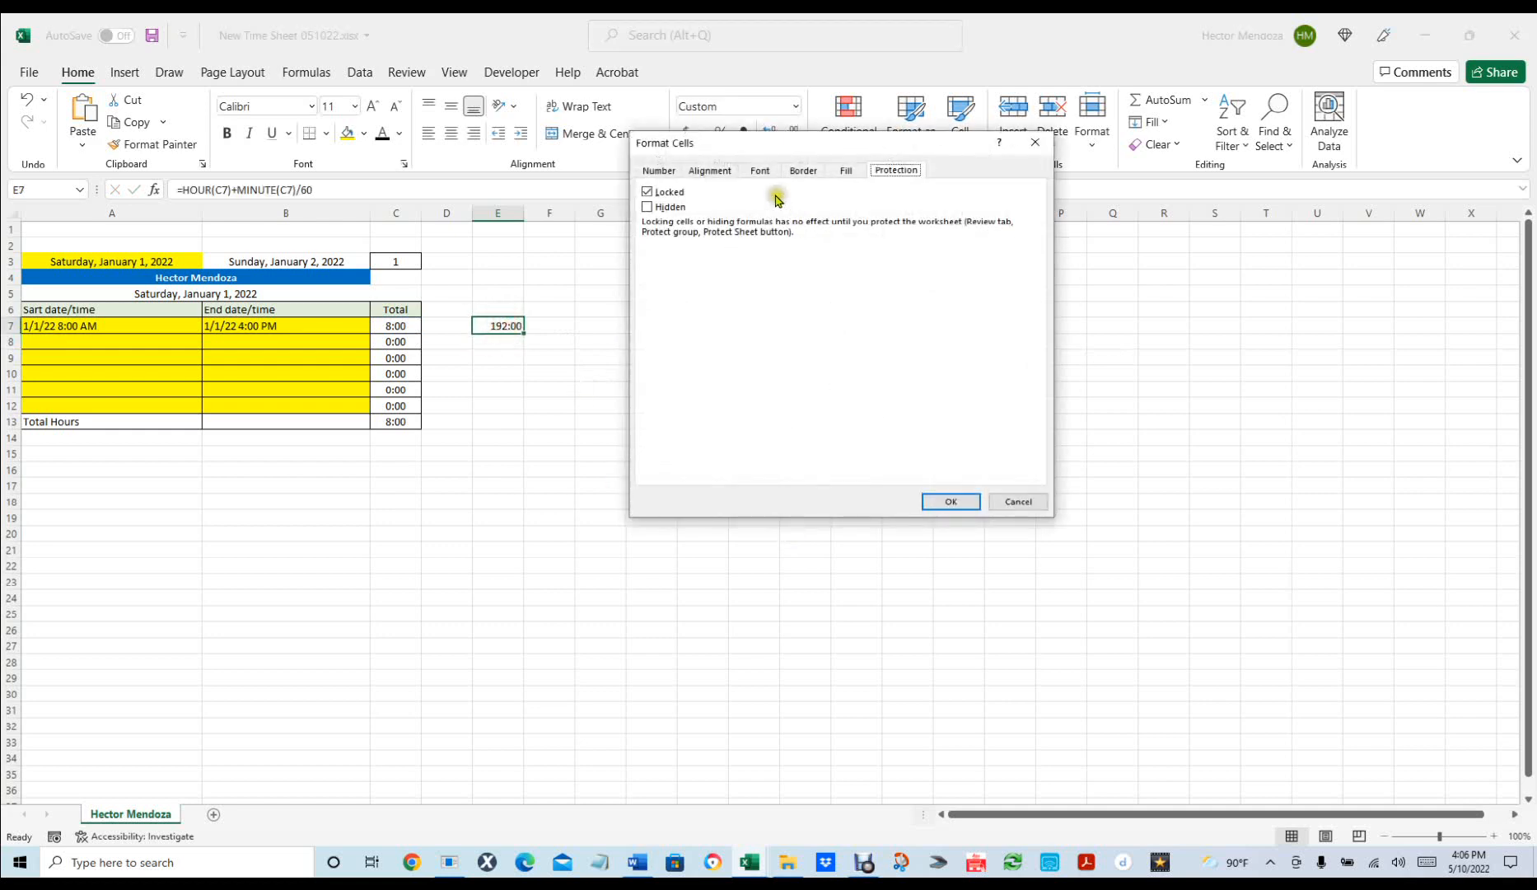
click(664, 170)
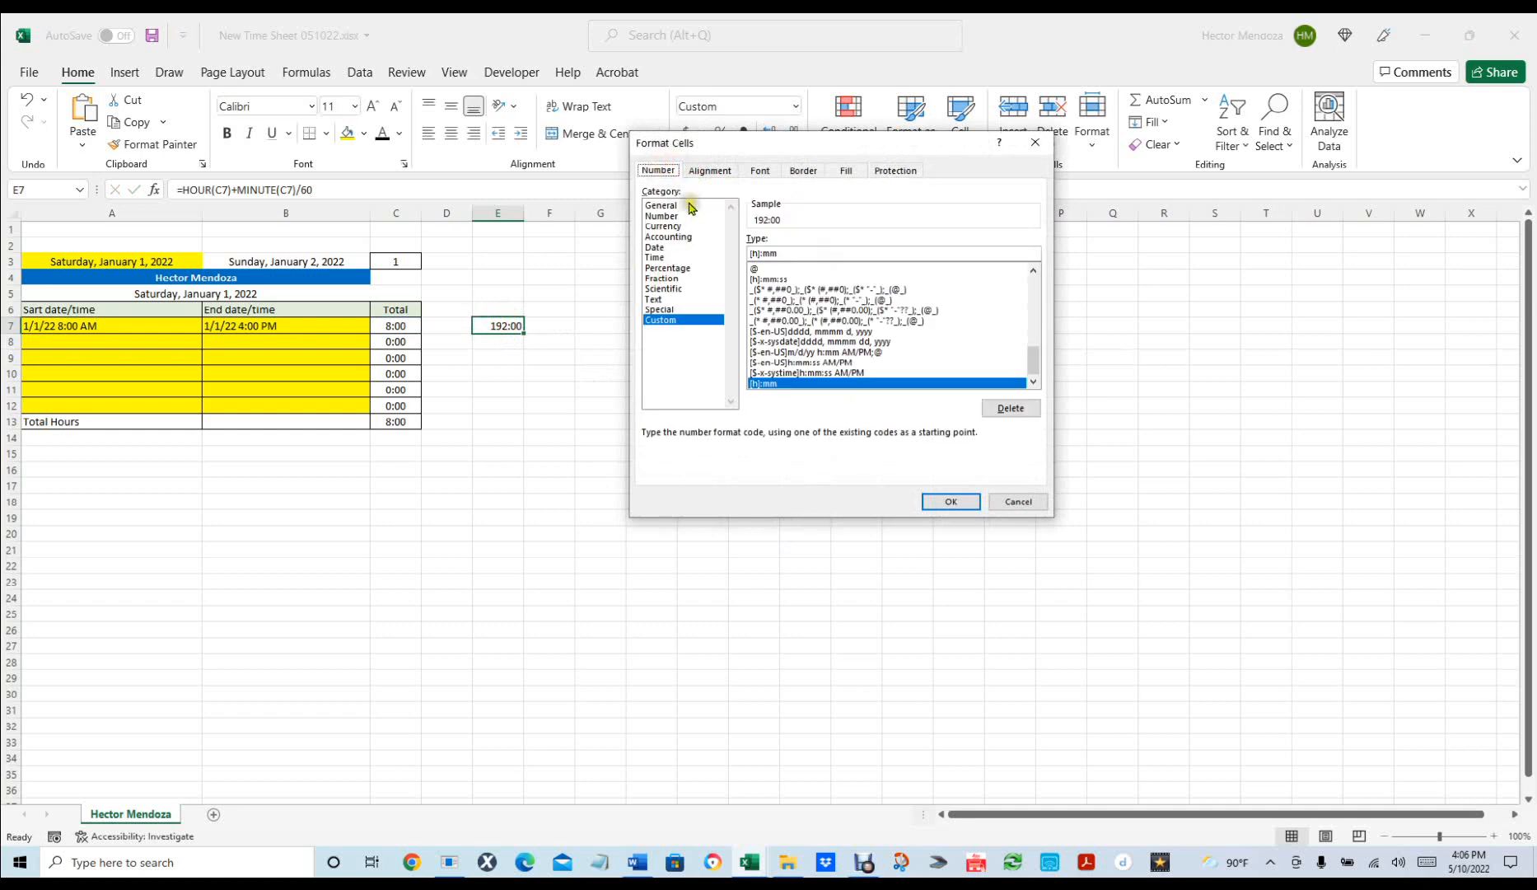
click(667, 216)
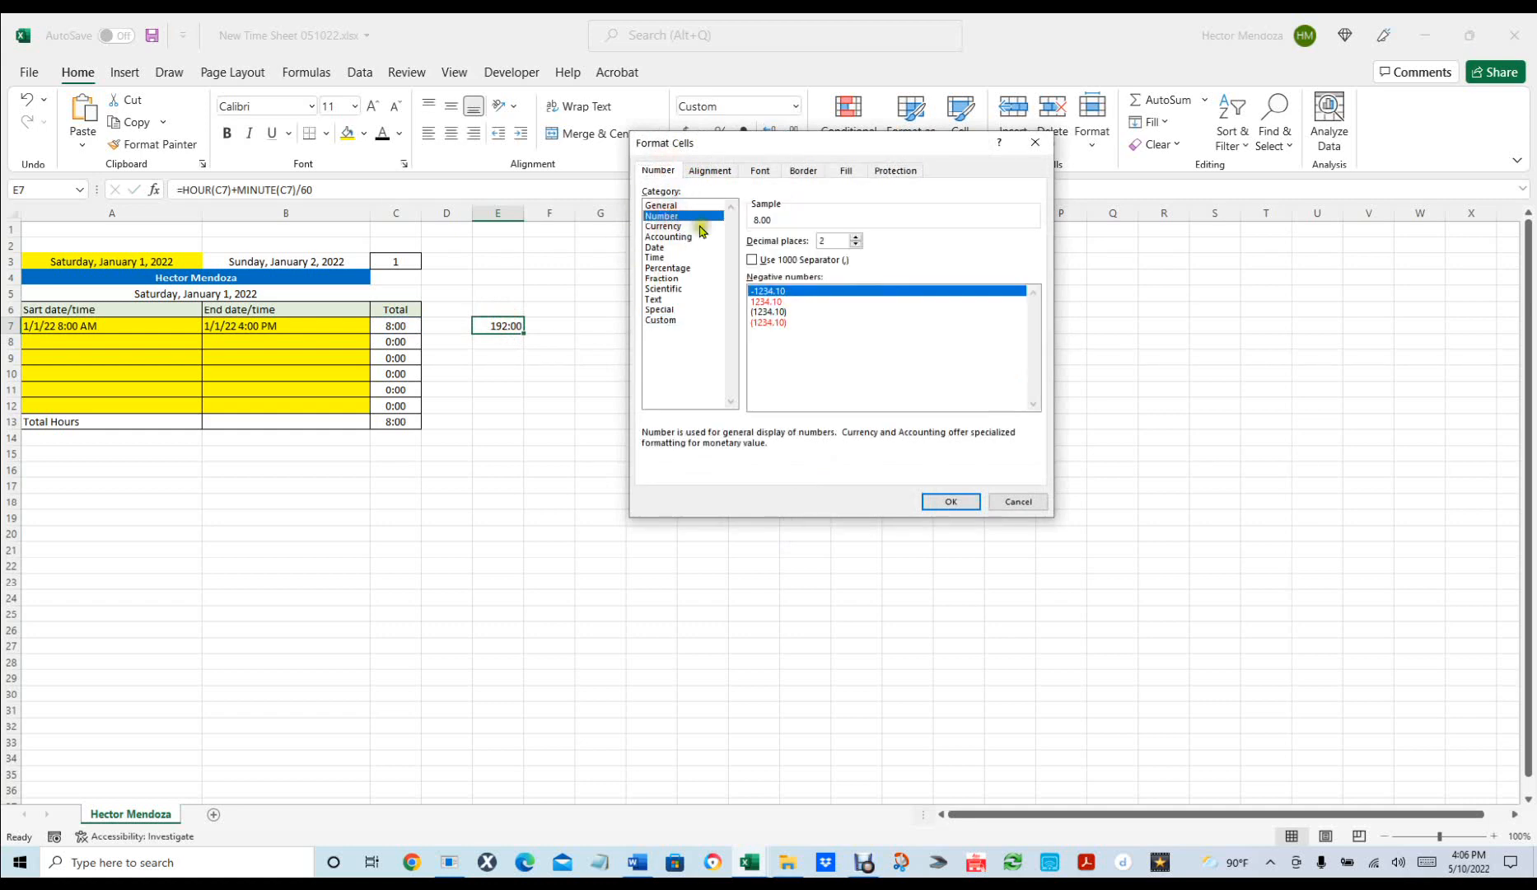
click(951, 500)
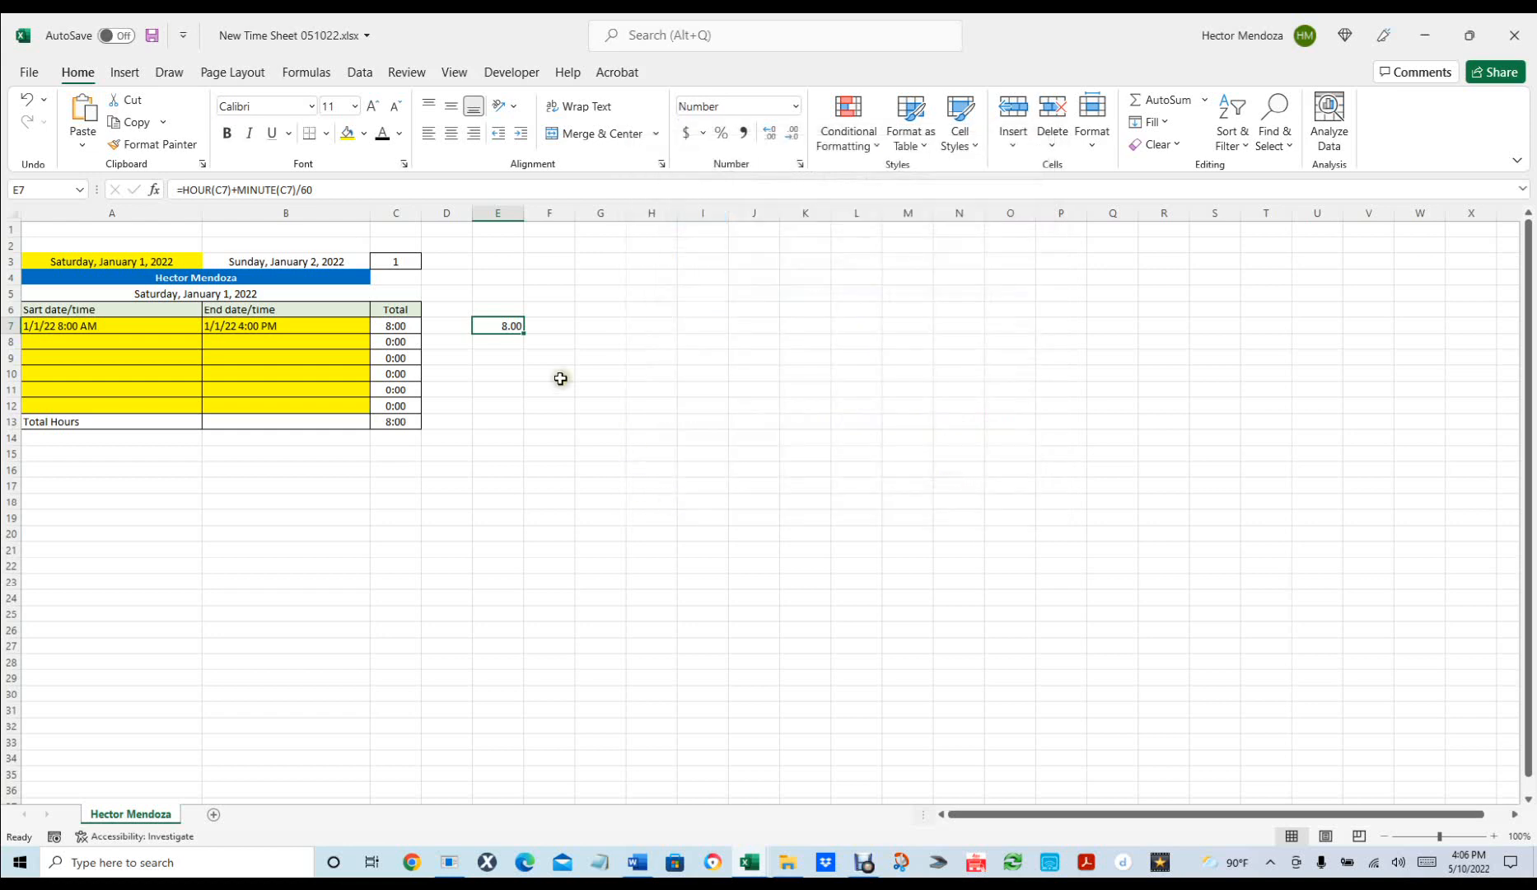
drag(519, 331, 513, 414)
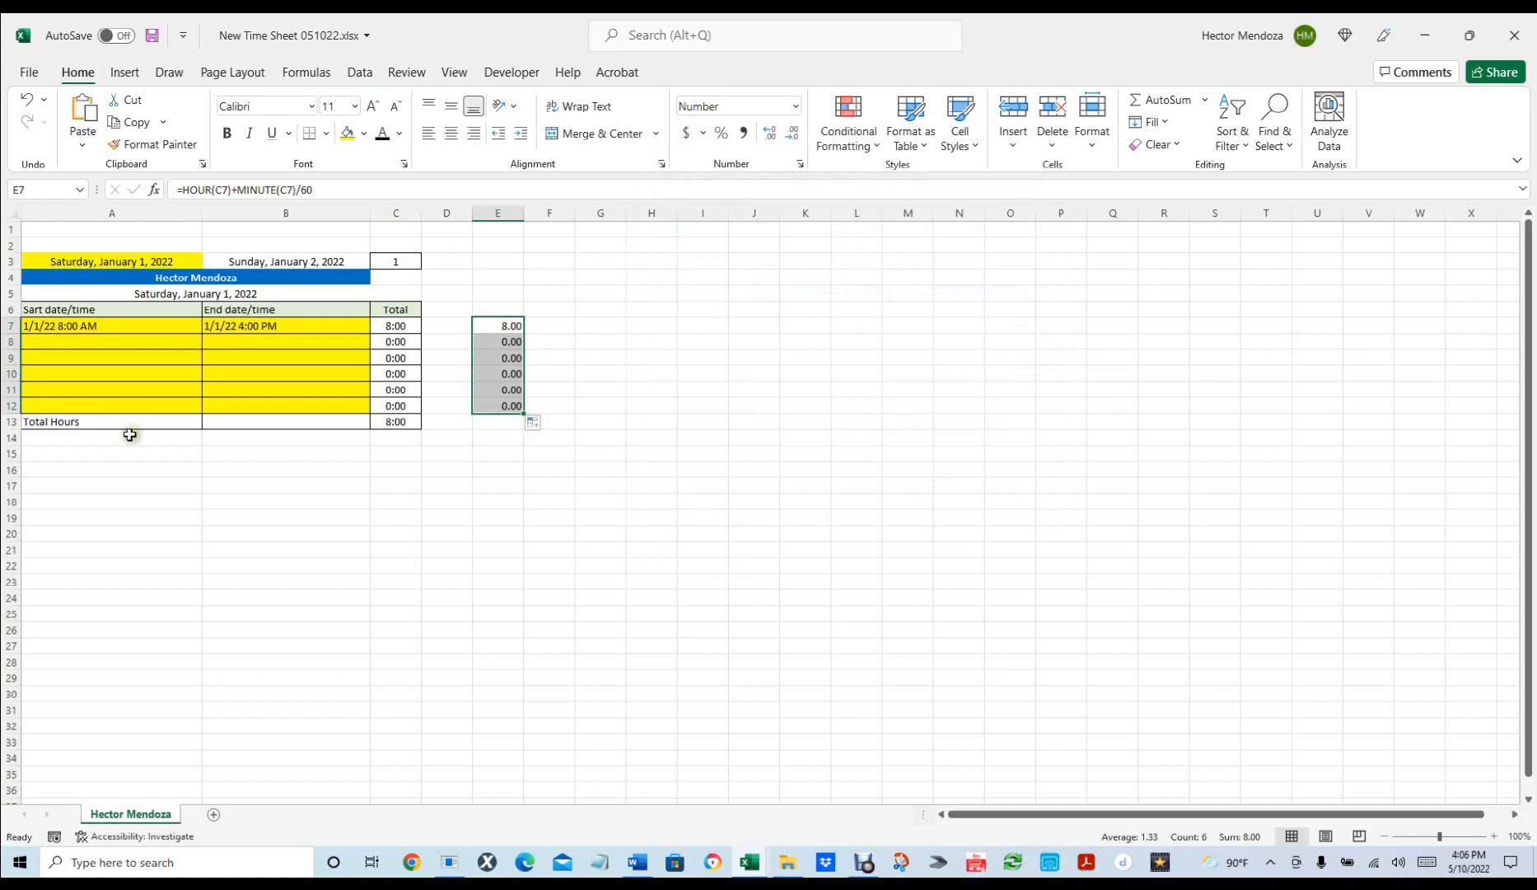
click(49, 340)
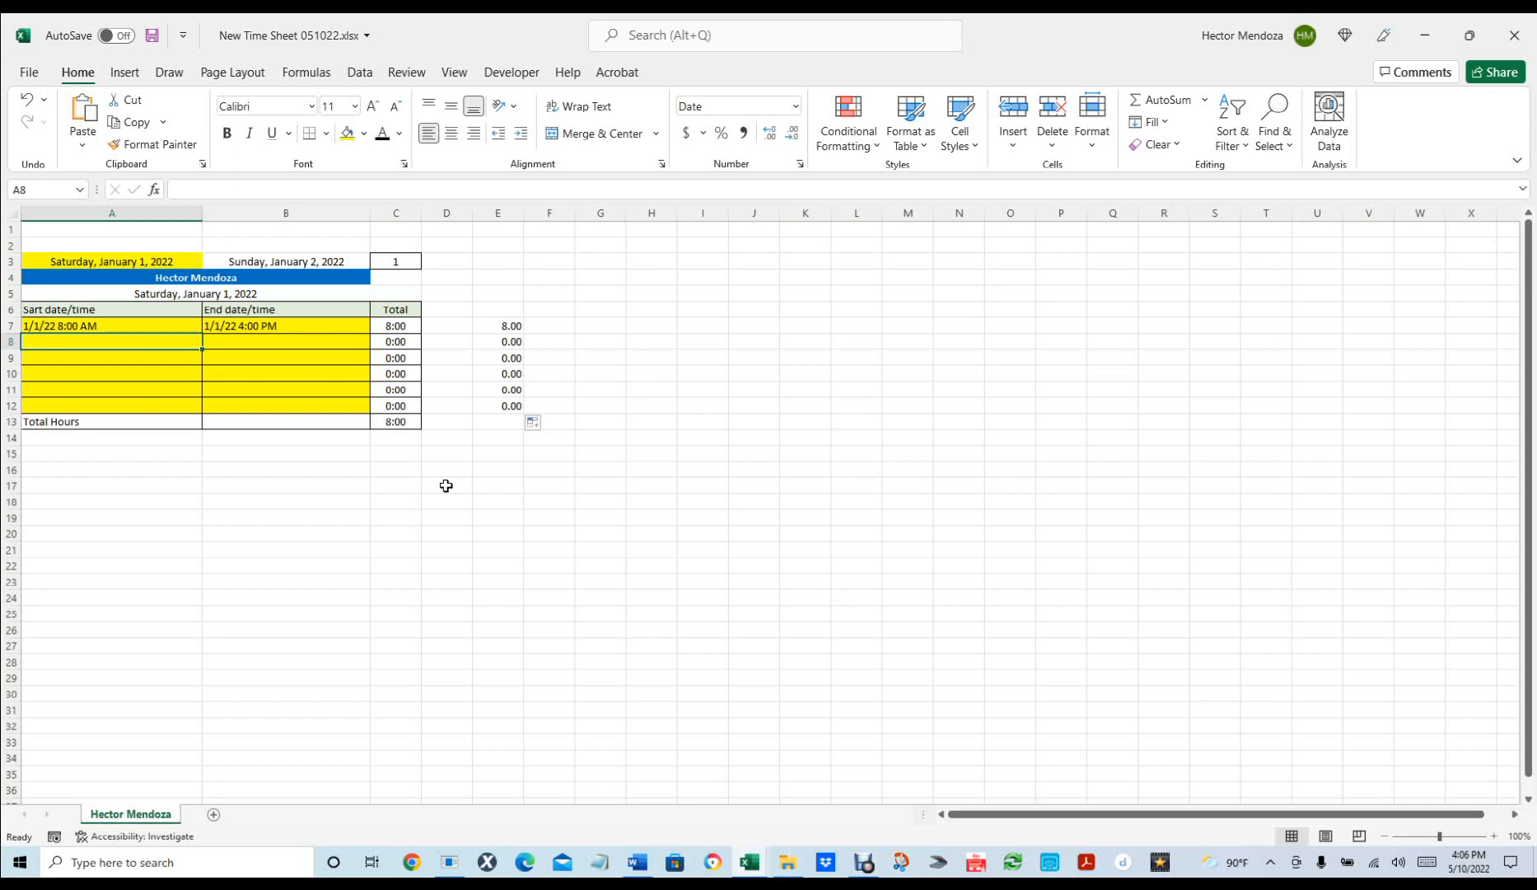
Enter a second shift in row 8: start 1/1 5 pm, end 1/1 11 pm.
text(1/1)
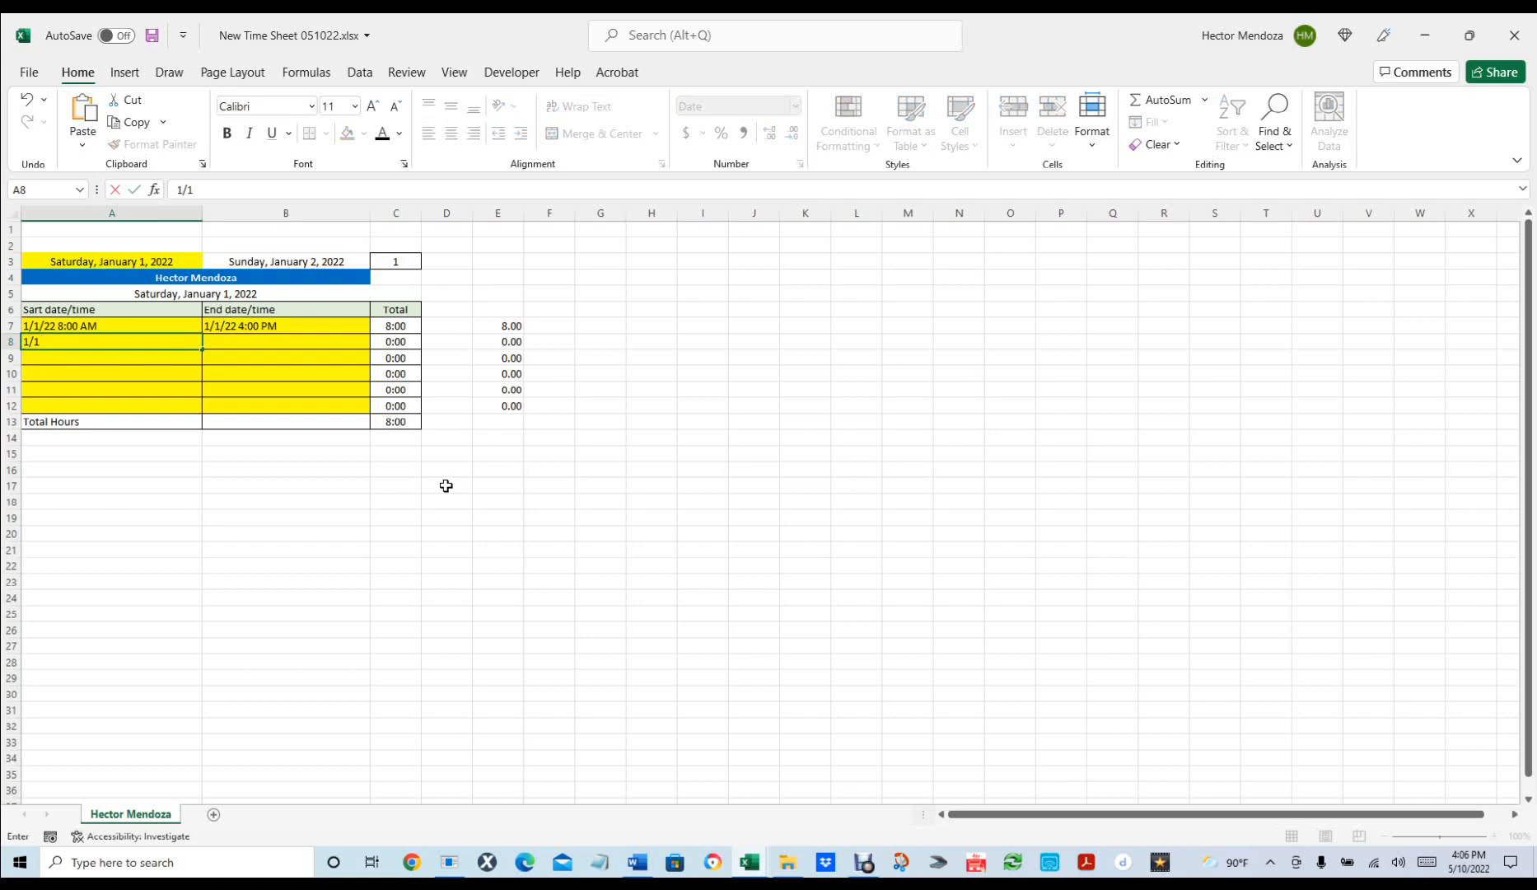
text( 5 pm)
key(Tab)
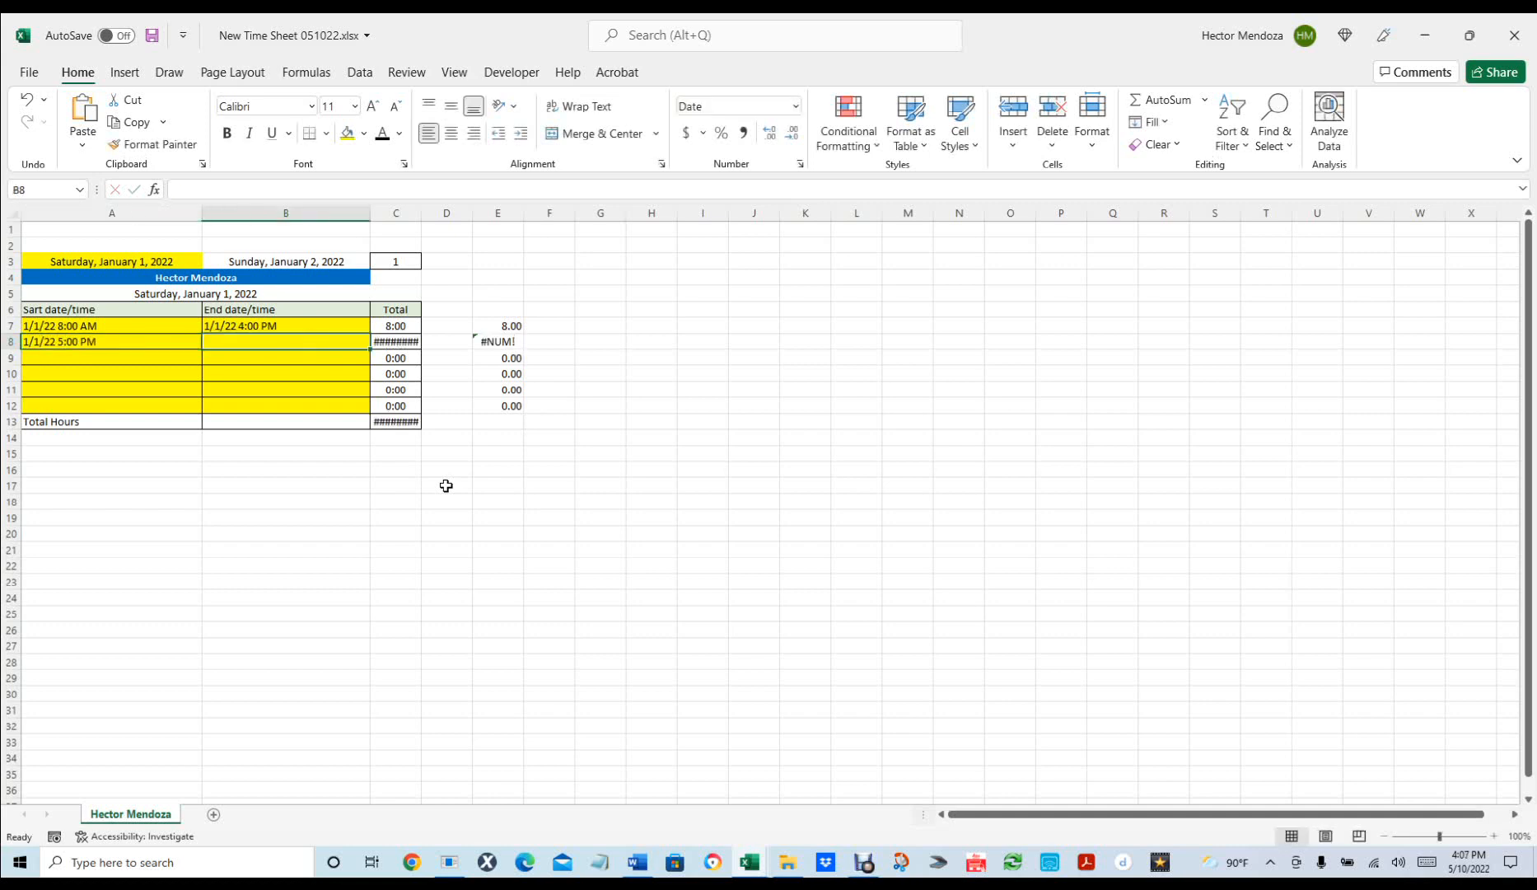
text(1/1)
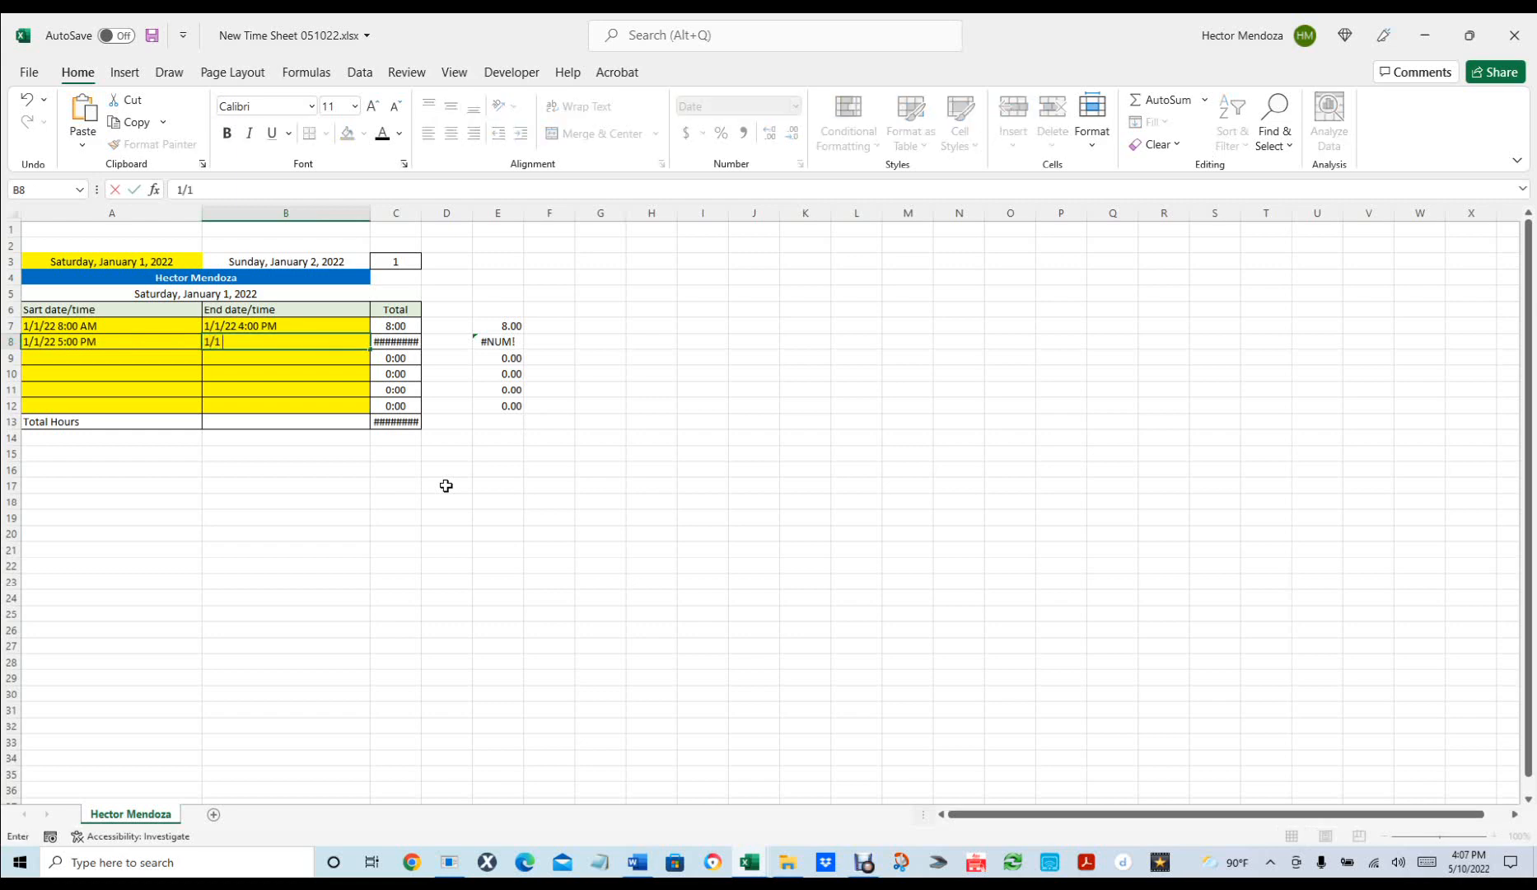
text( 11 pm)
key(Return)
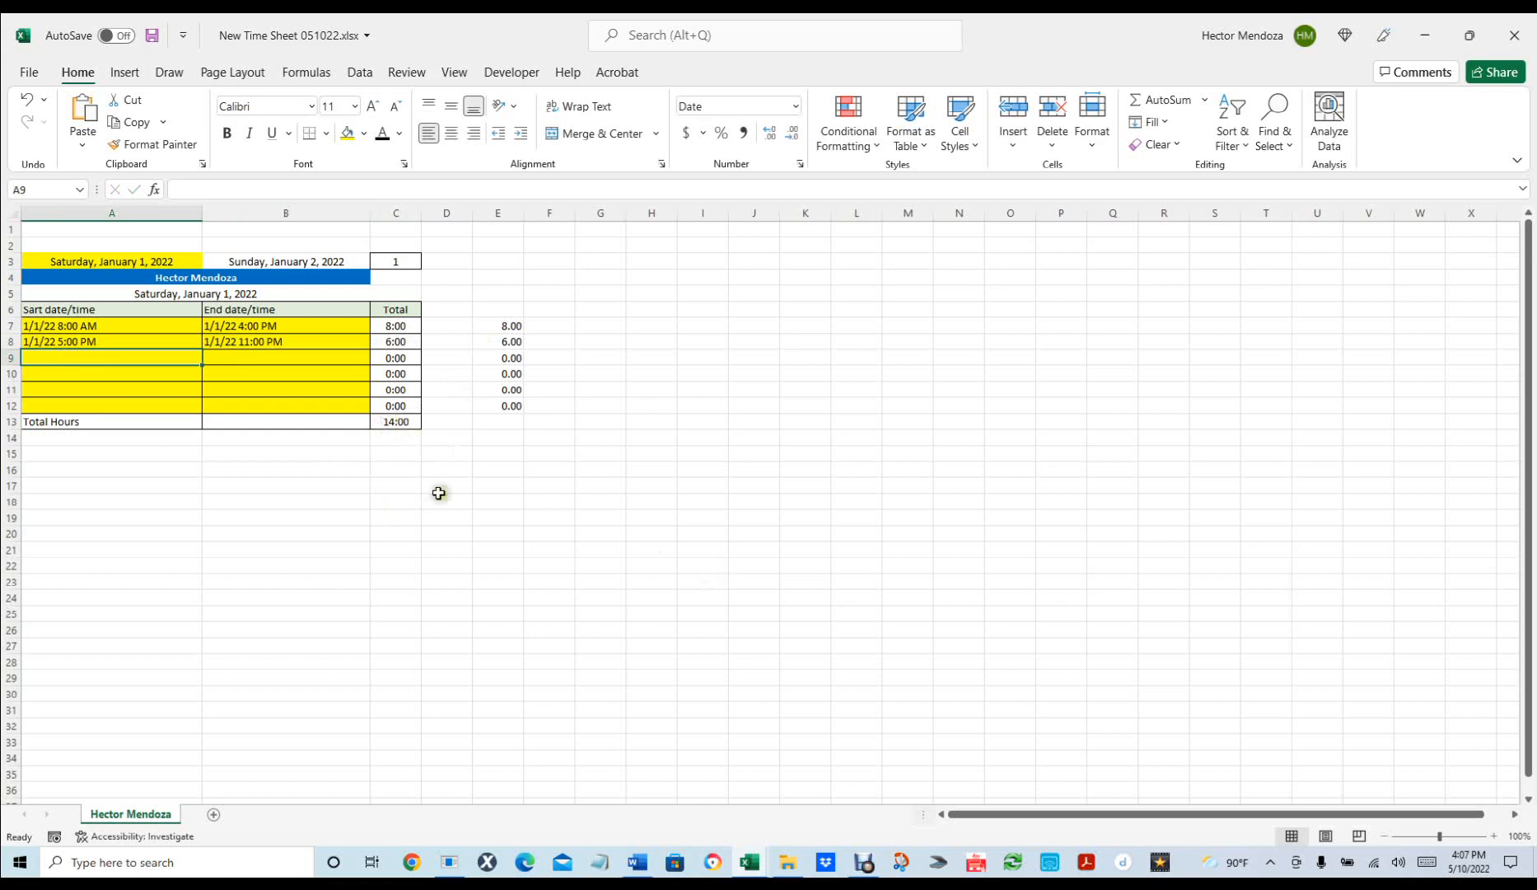
click(442, 434)
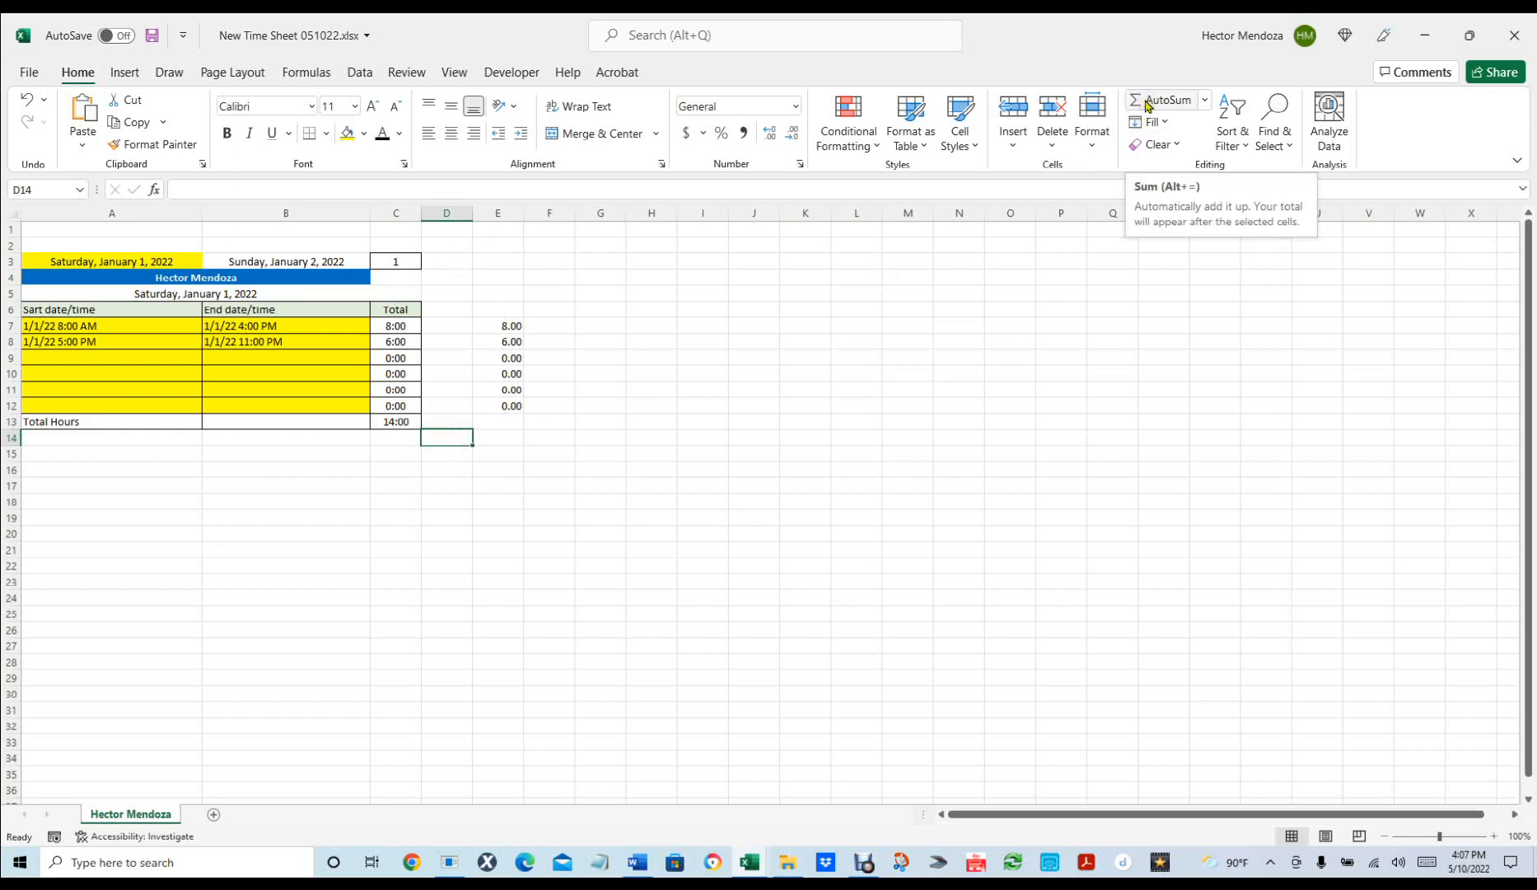
Enter =SUM(E7:E12) in D14 so the decimal total shows 14.00.
click(435, 437)
text(=)
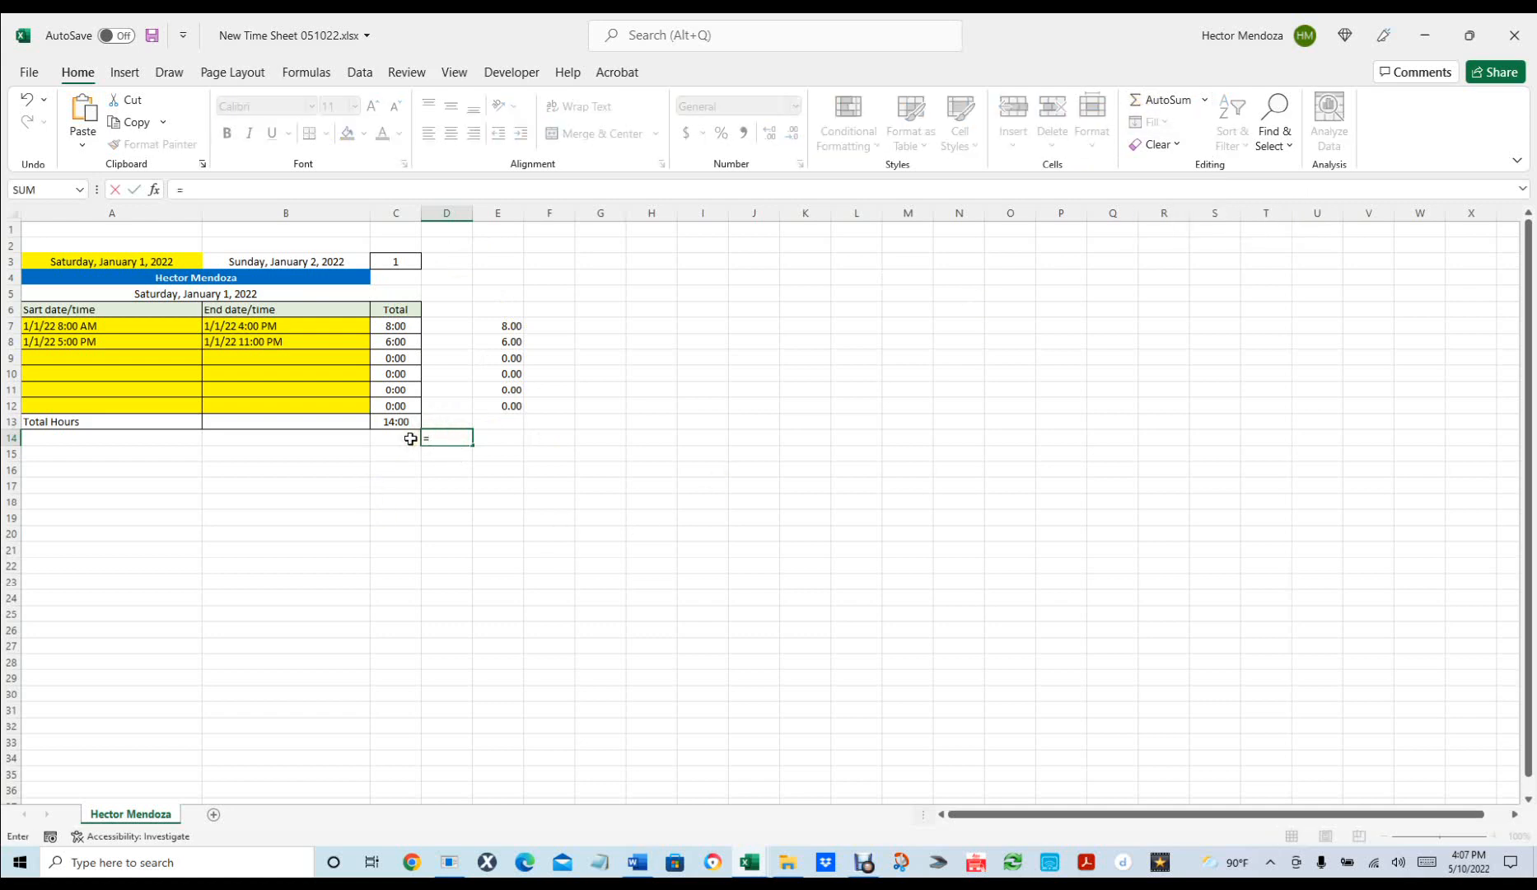
text(sum)
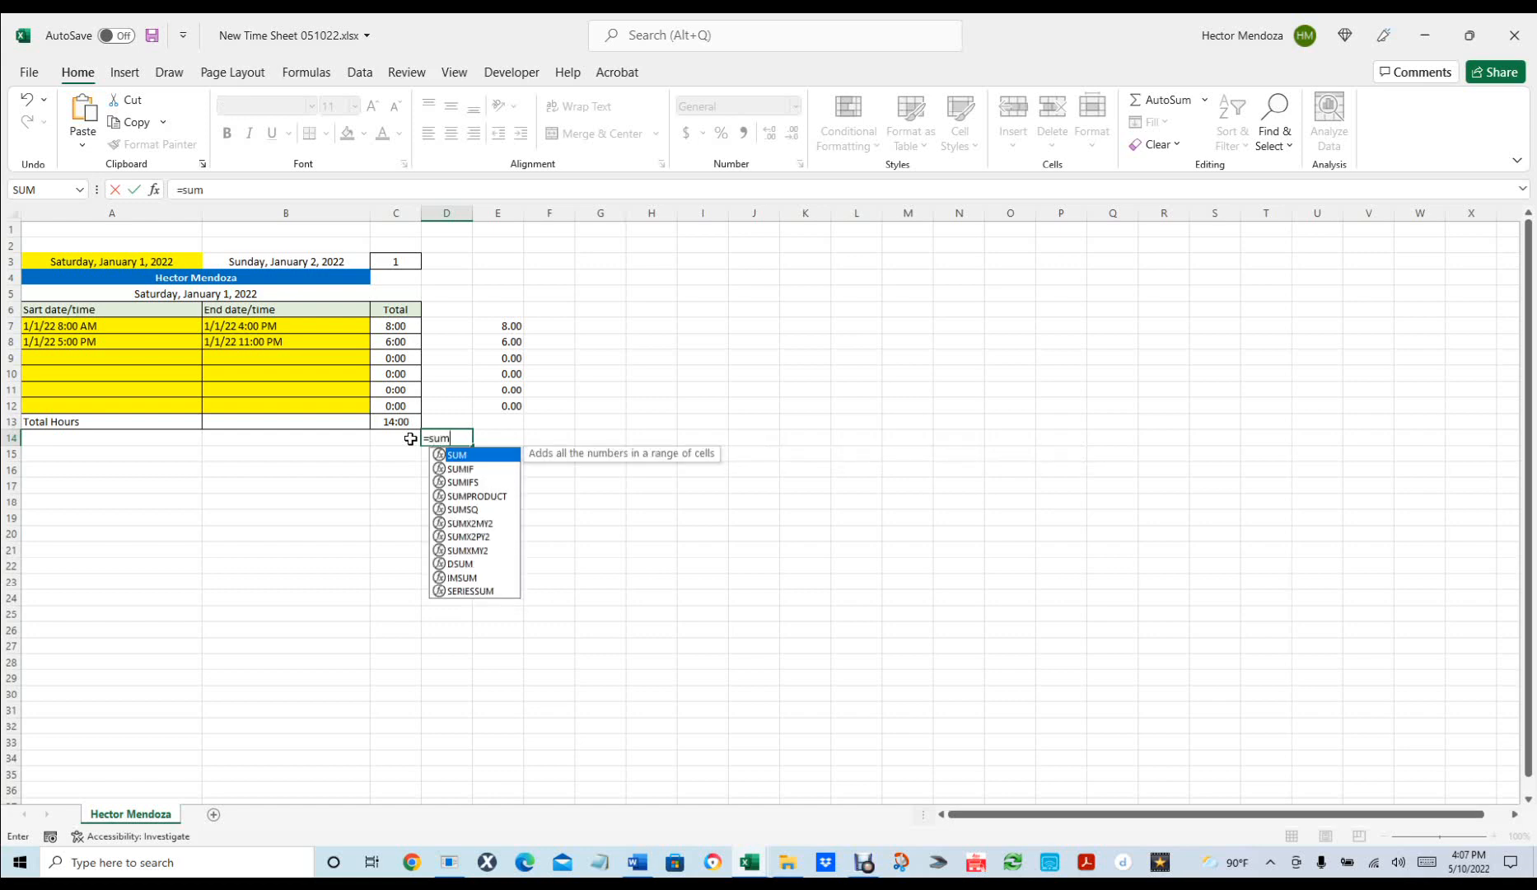
text(()
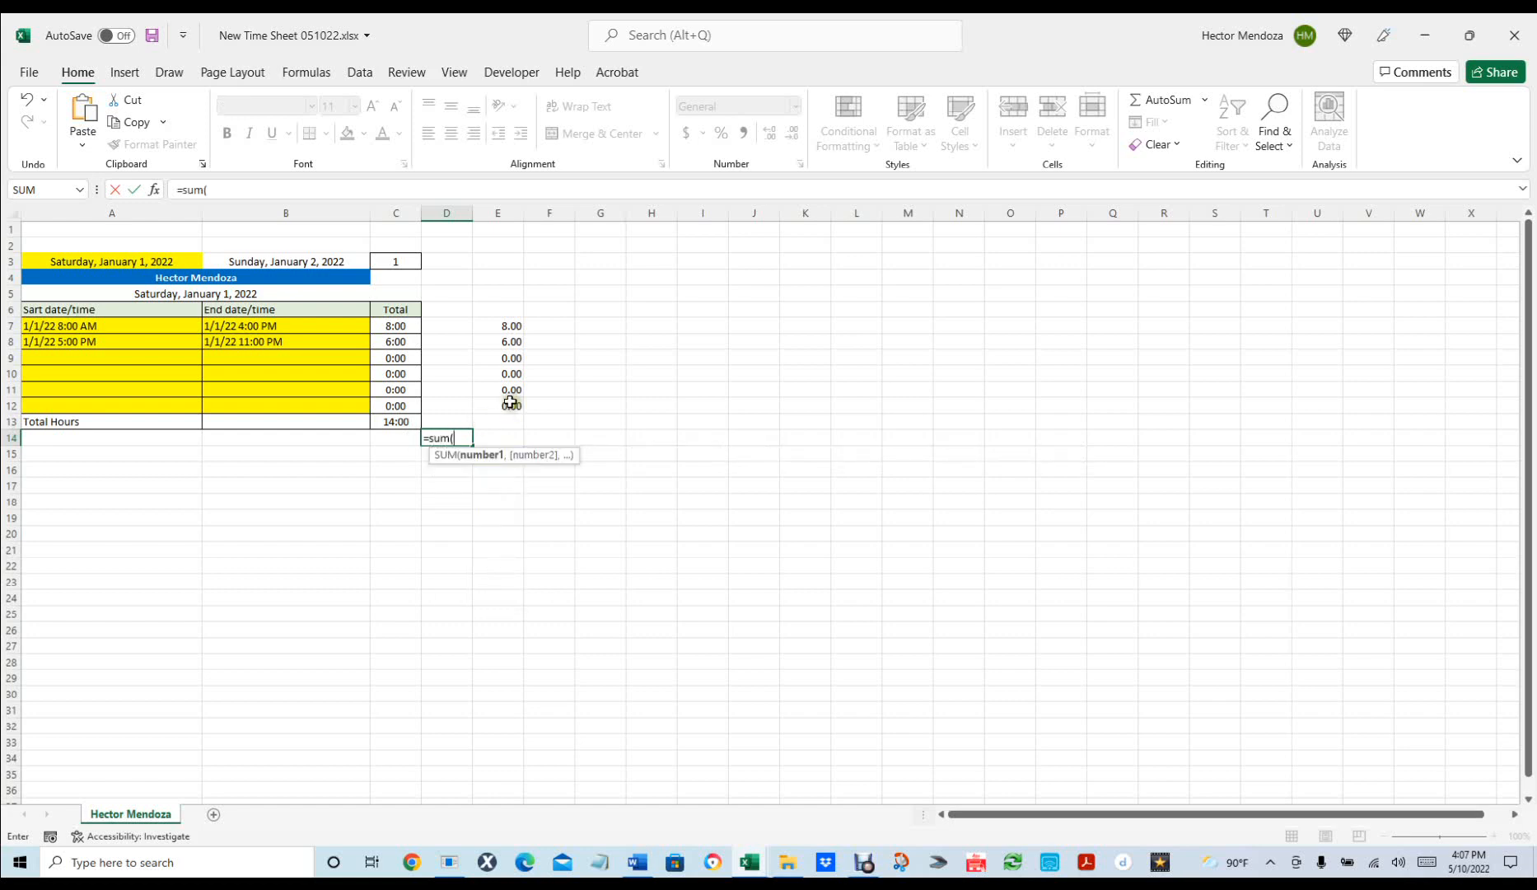
drag(505, 405, 491, 327)
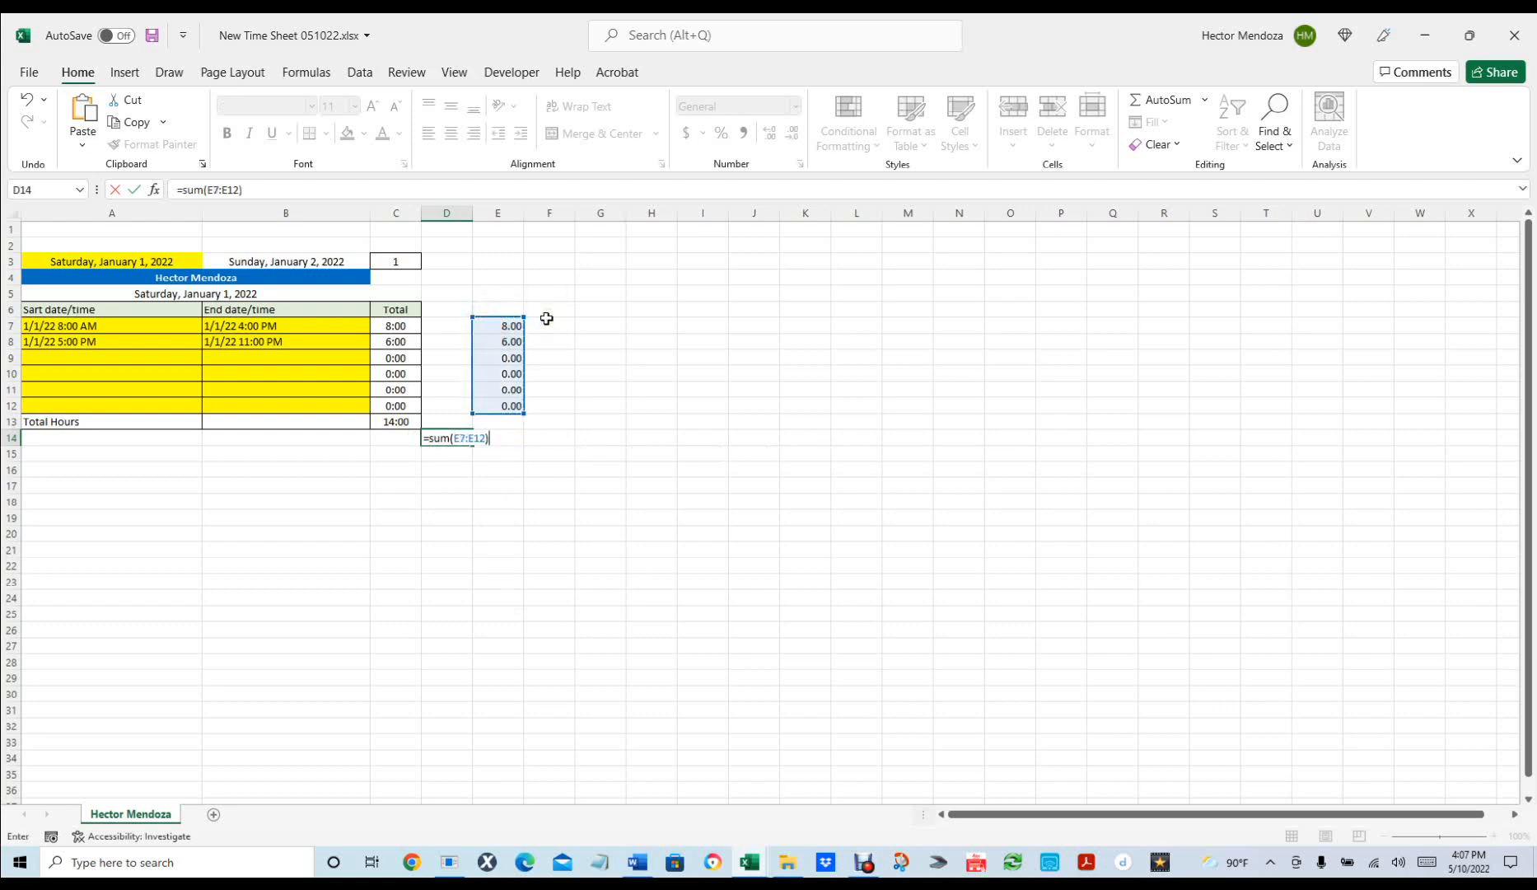
key(Return)
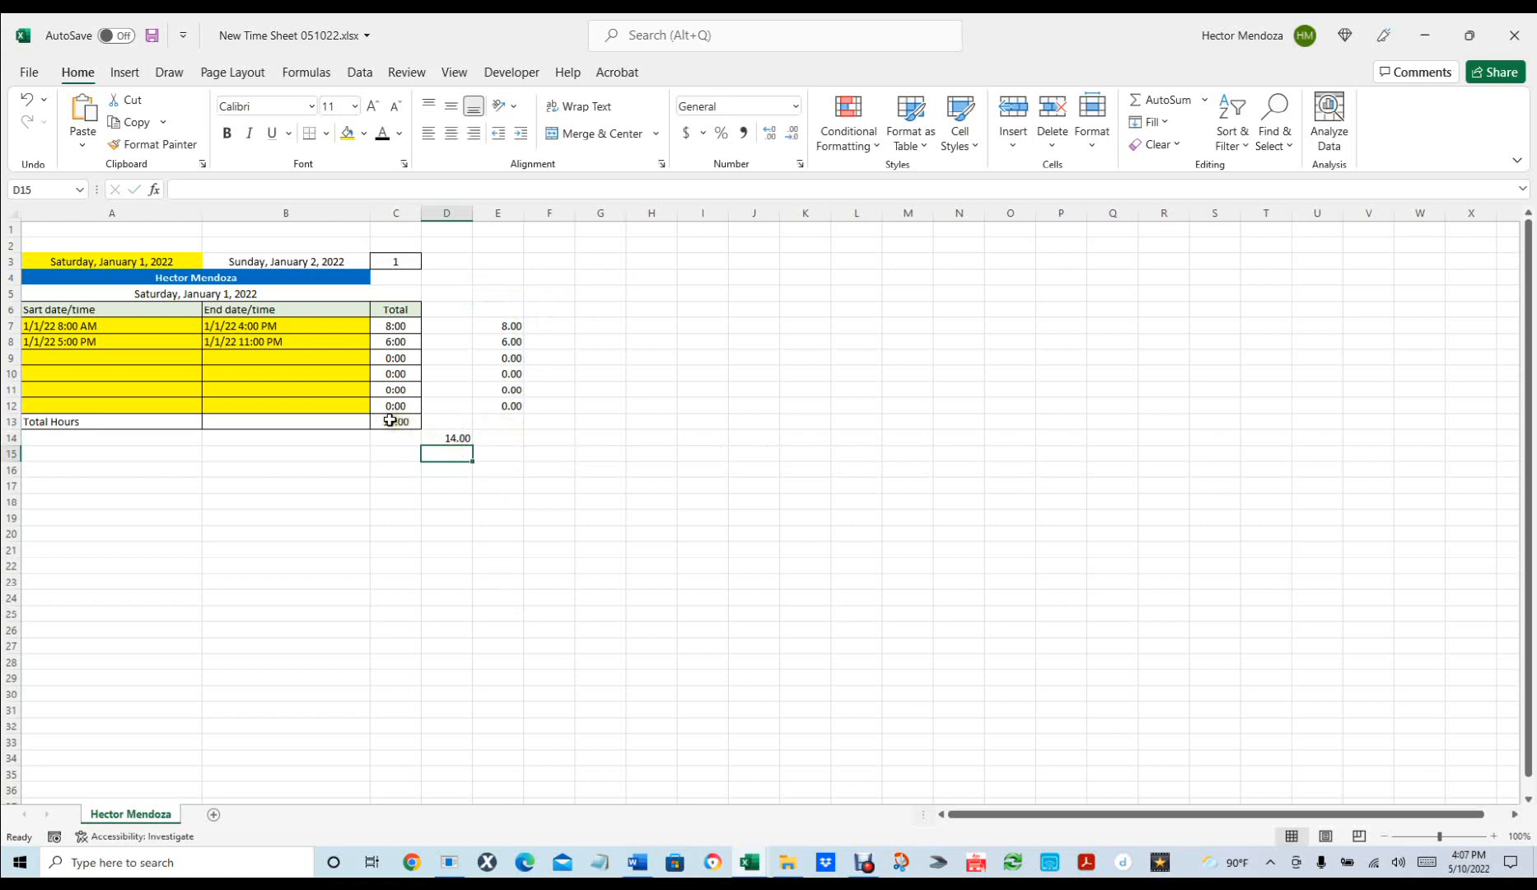
click(649, 550)
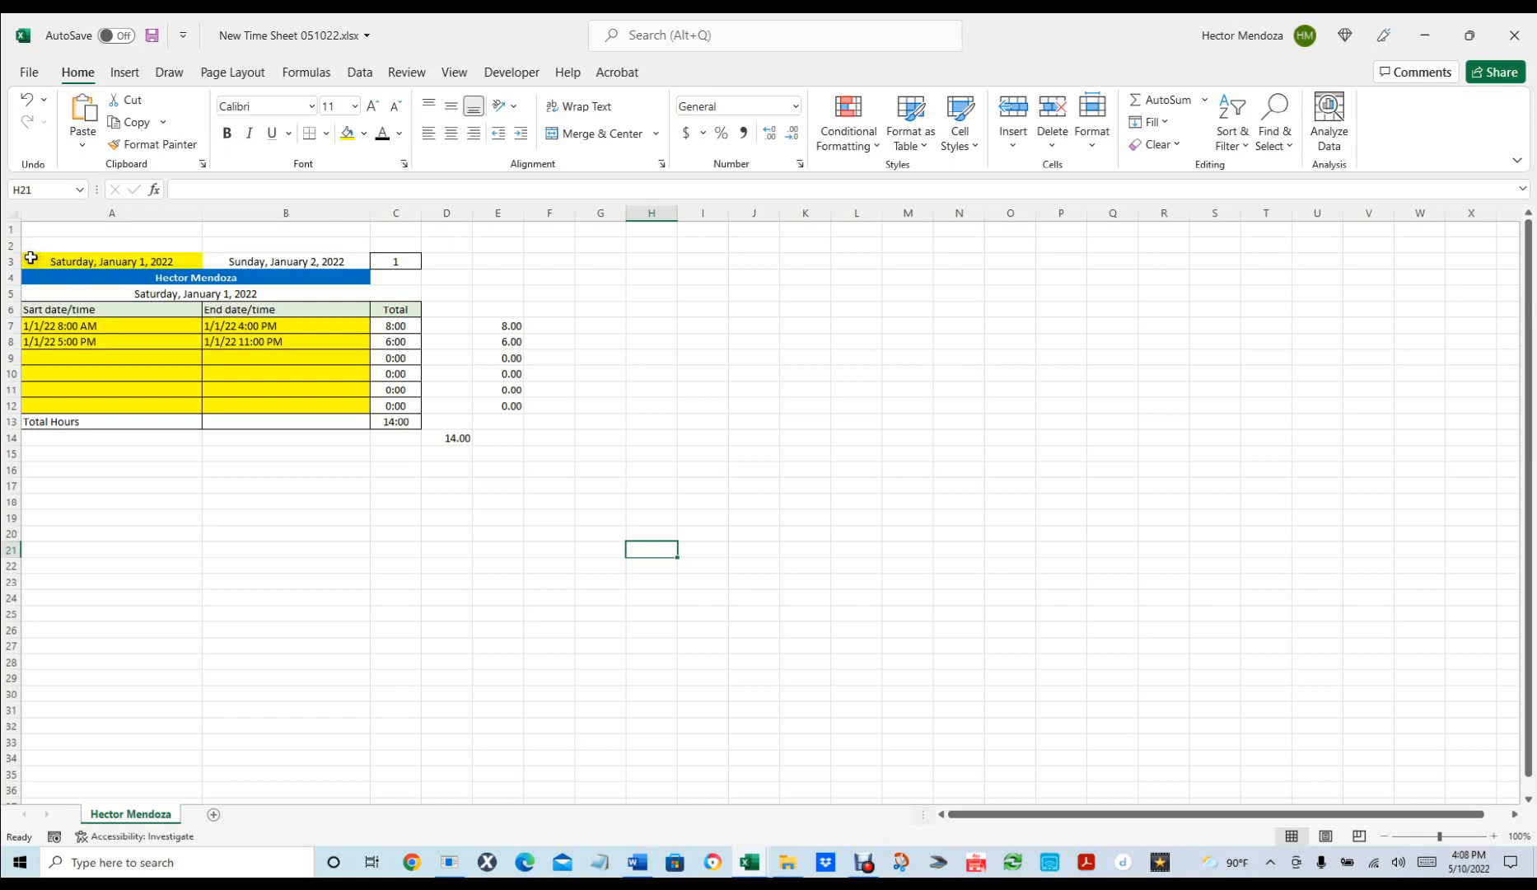
Copy the first day's block A3:E14 and paste it beside the original at G3.
drag(30, 258, 494, 436)
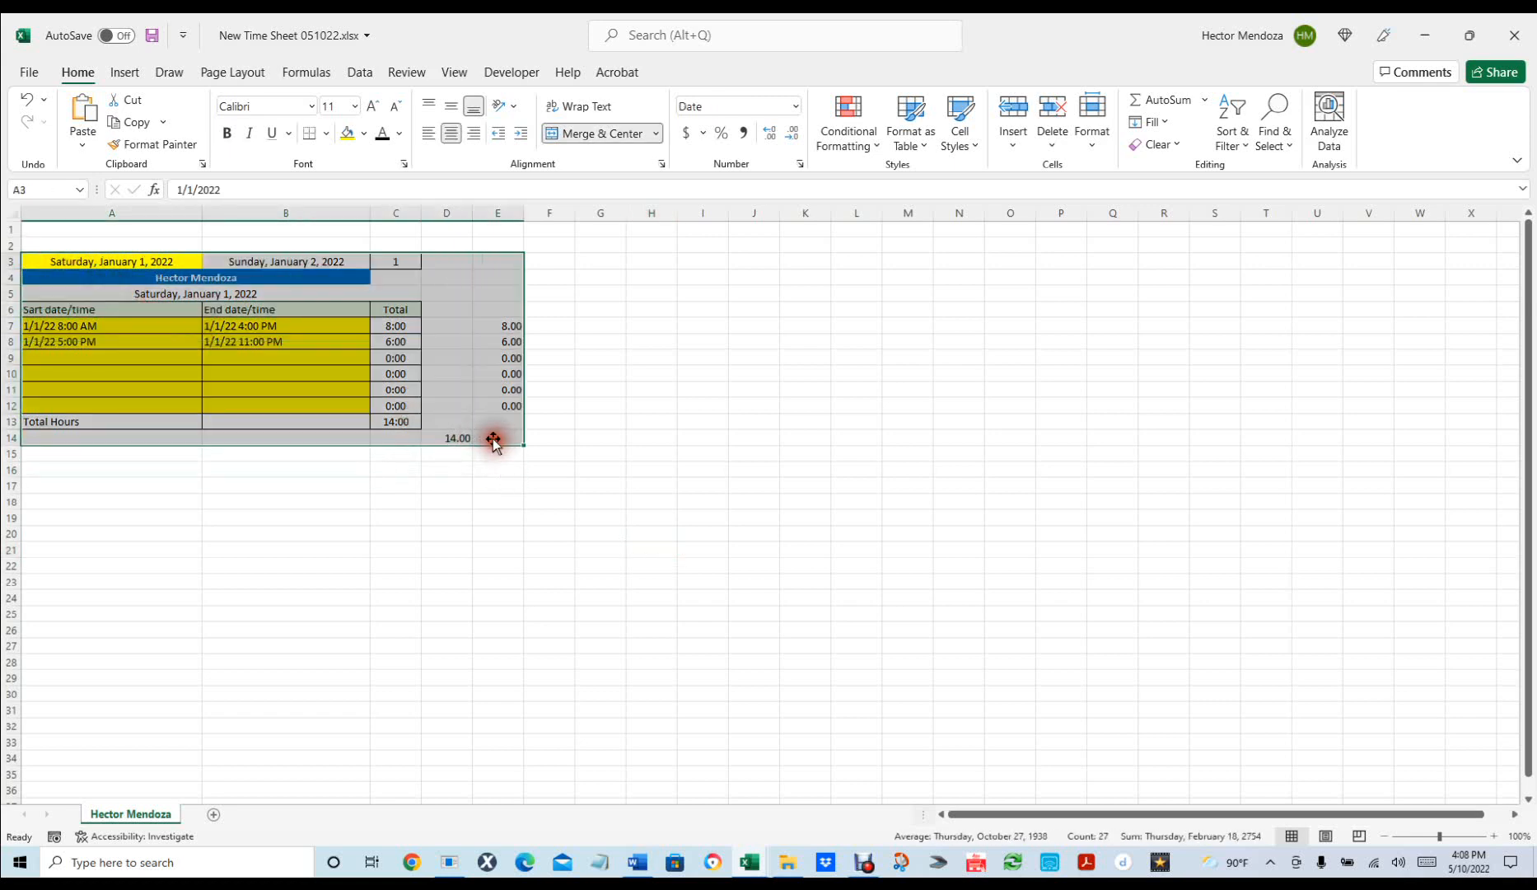
key(ctrl+v)
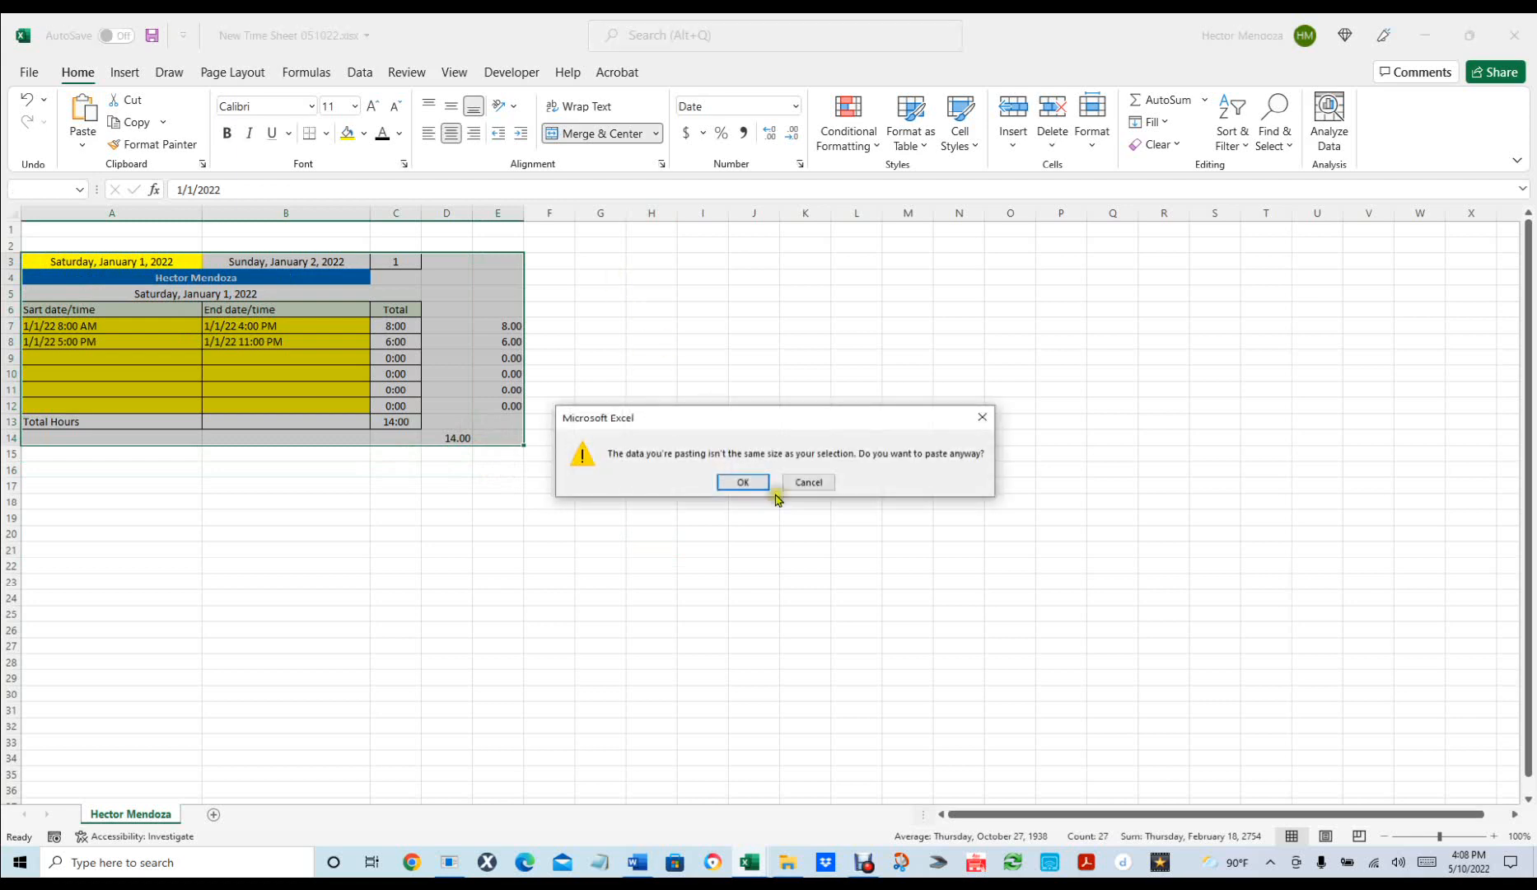
click(808, 482)
key(ctrl+c)
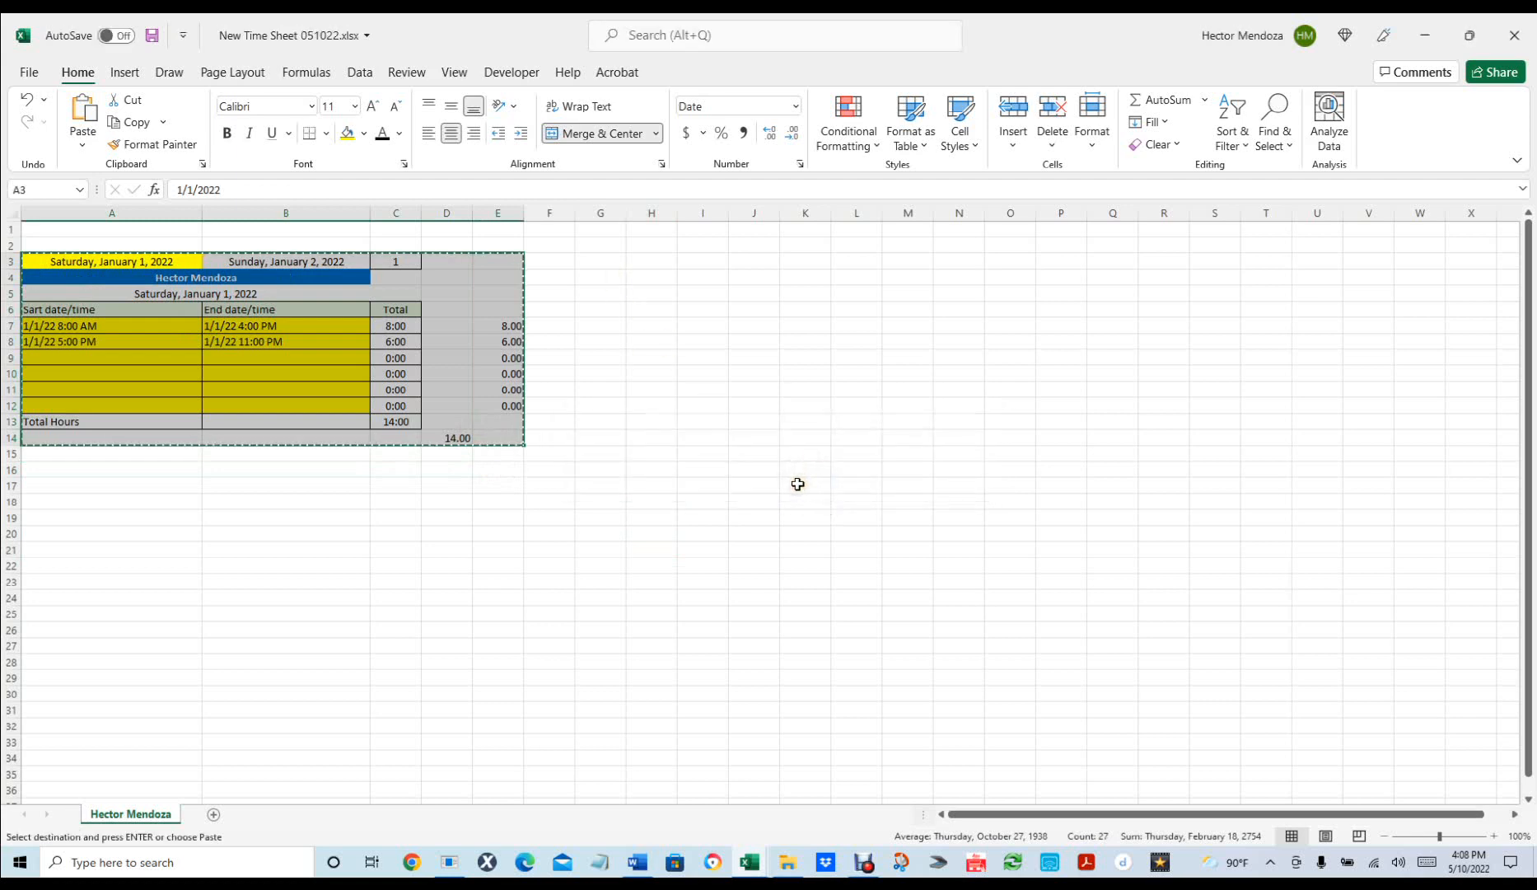
click(590, 259)
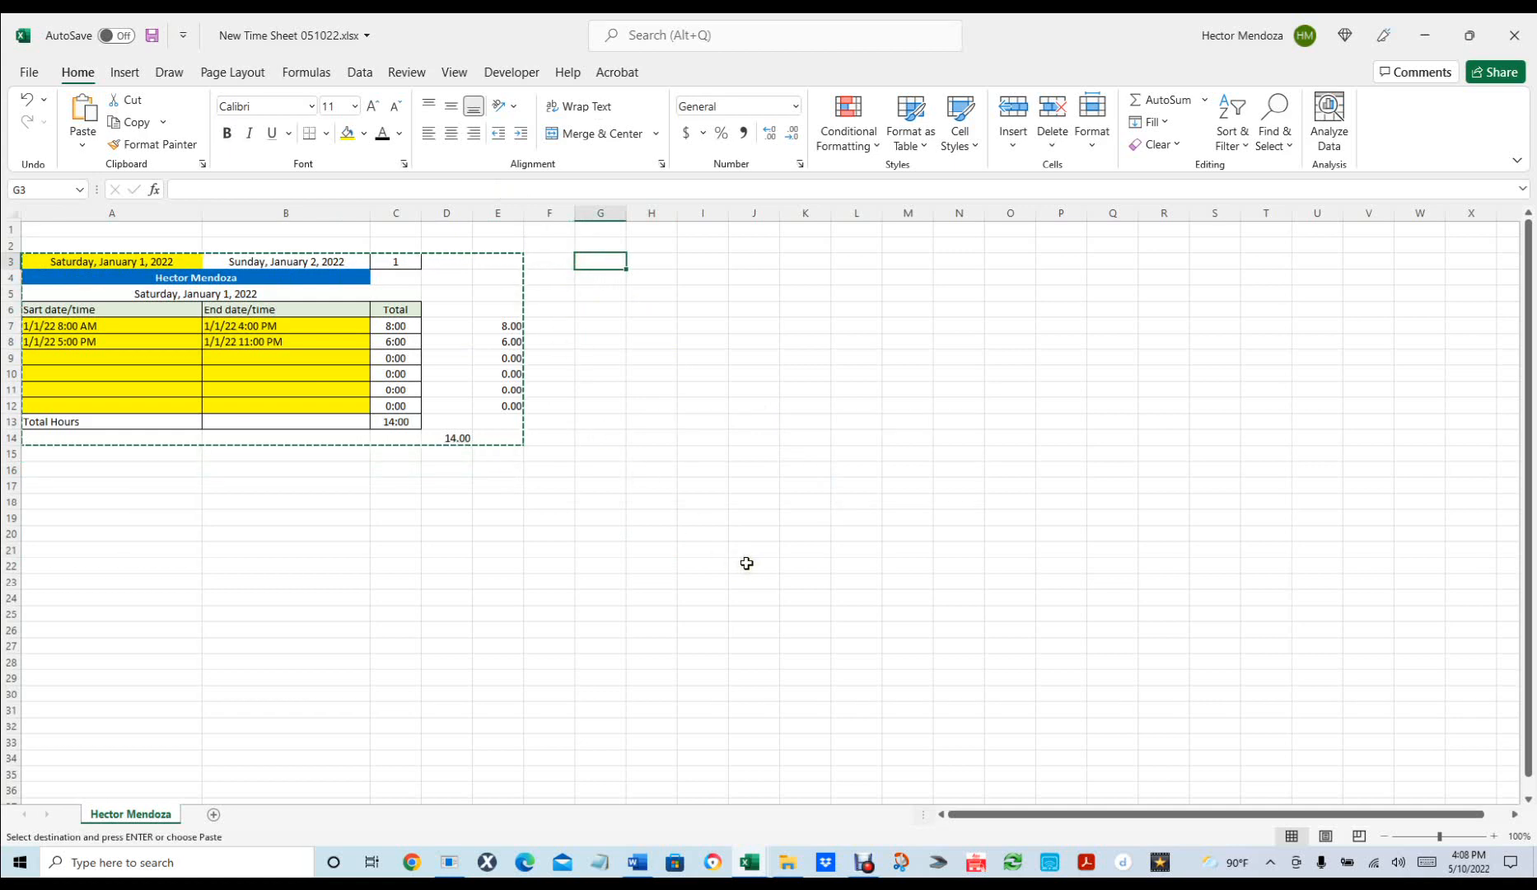
key(ctrl+v)
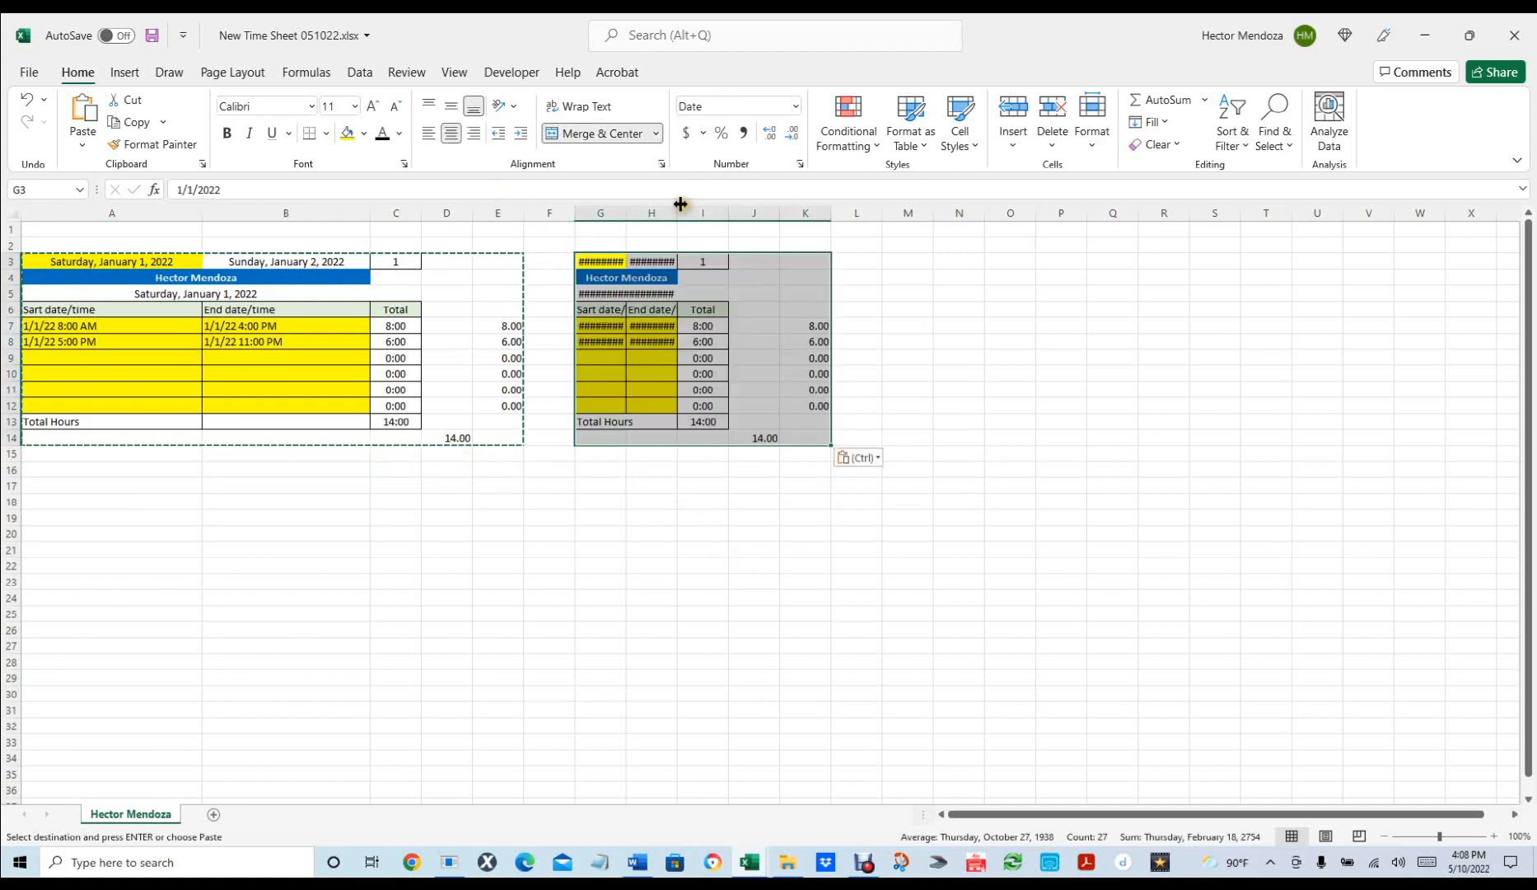
Widen columns G and H so the copied dates and end times show in full.
double_click(626, 213)
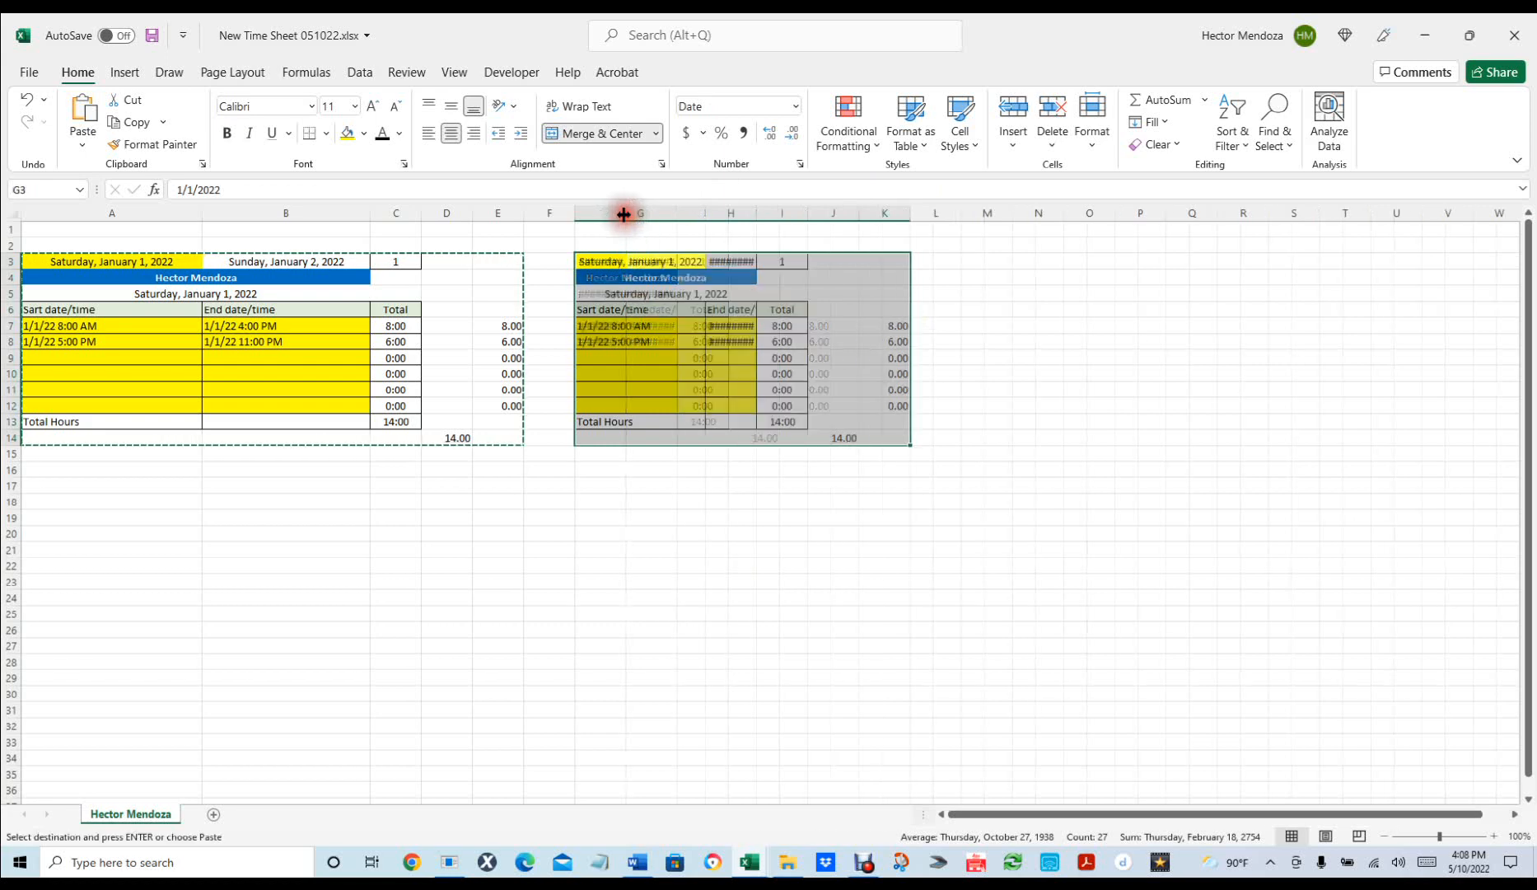
double_click(756, 213)
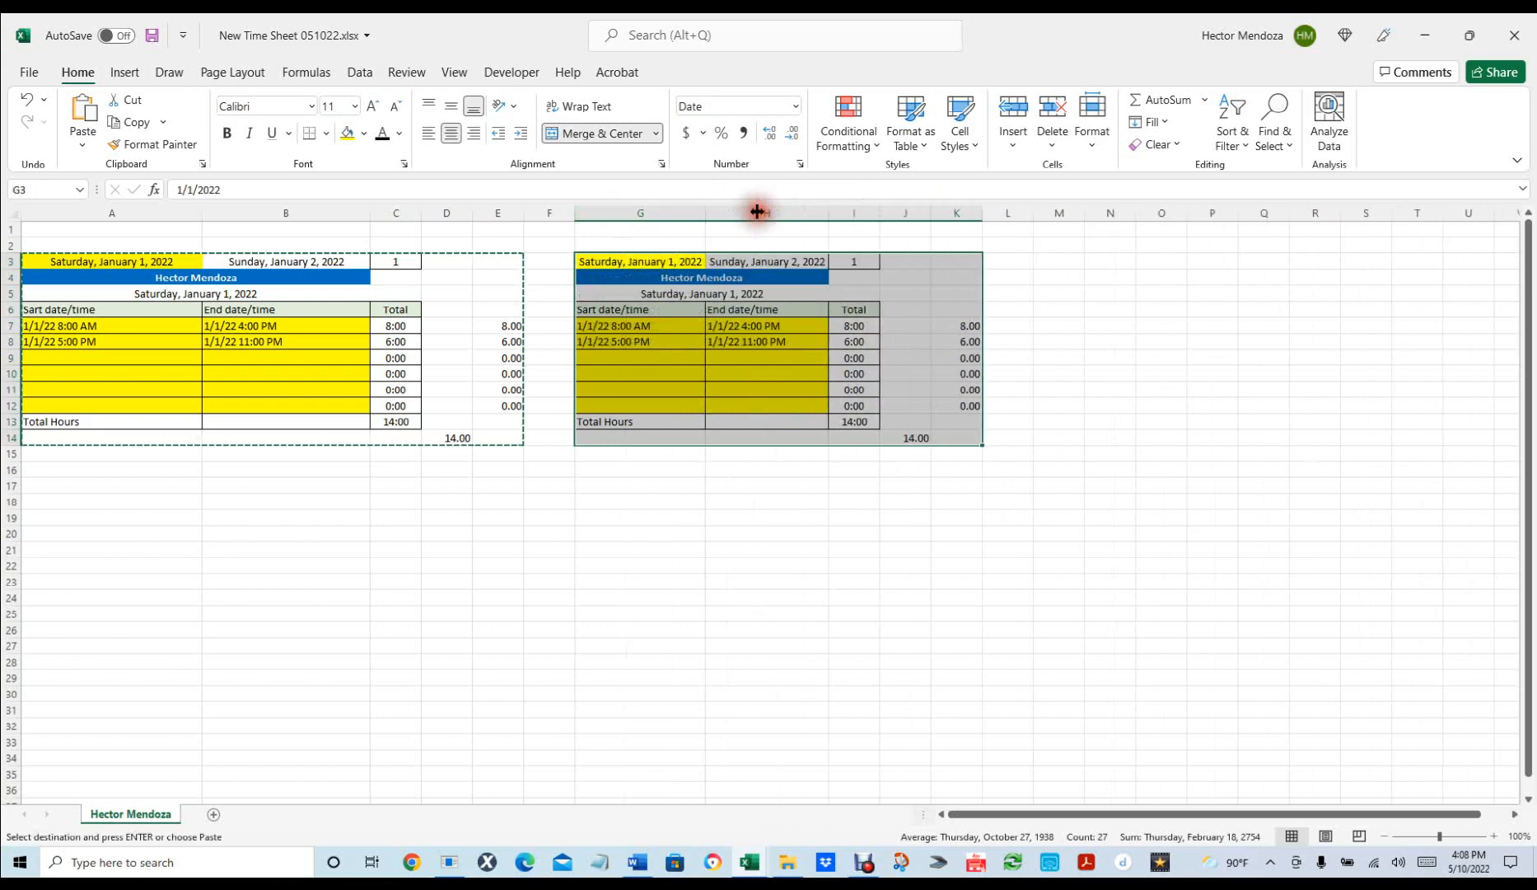
drag(705, 212, 752, 212)
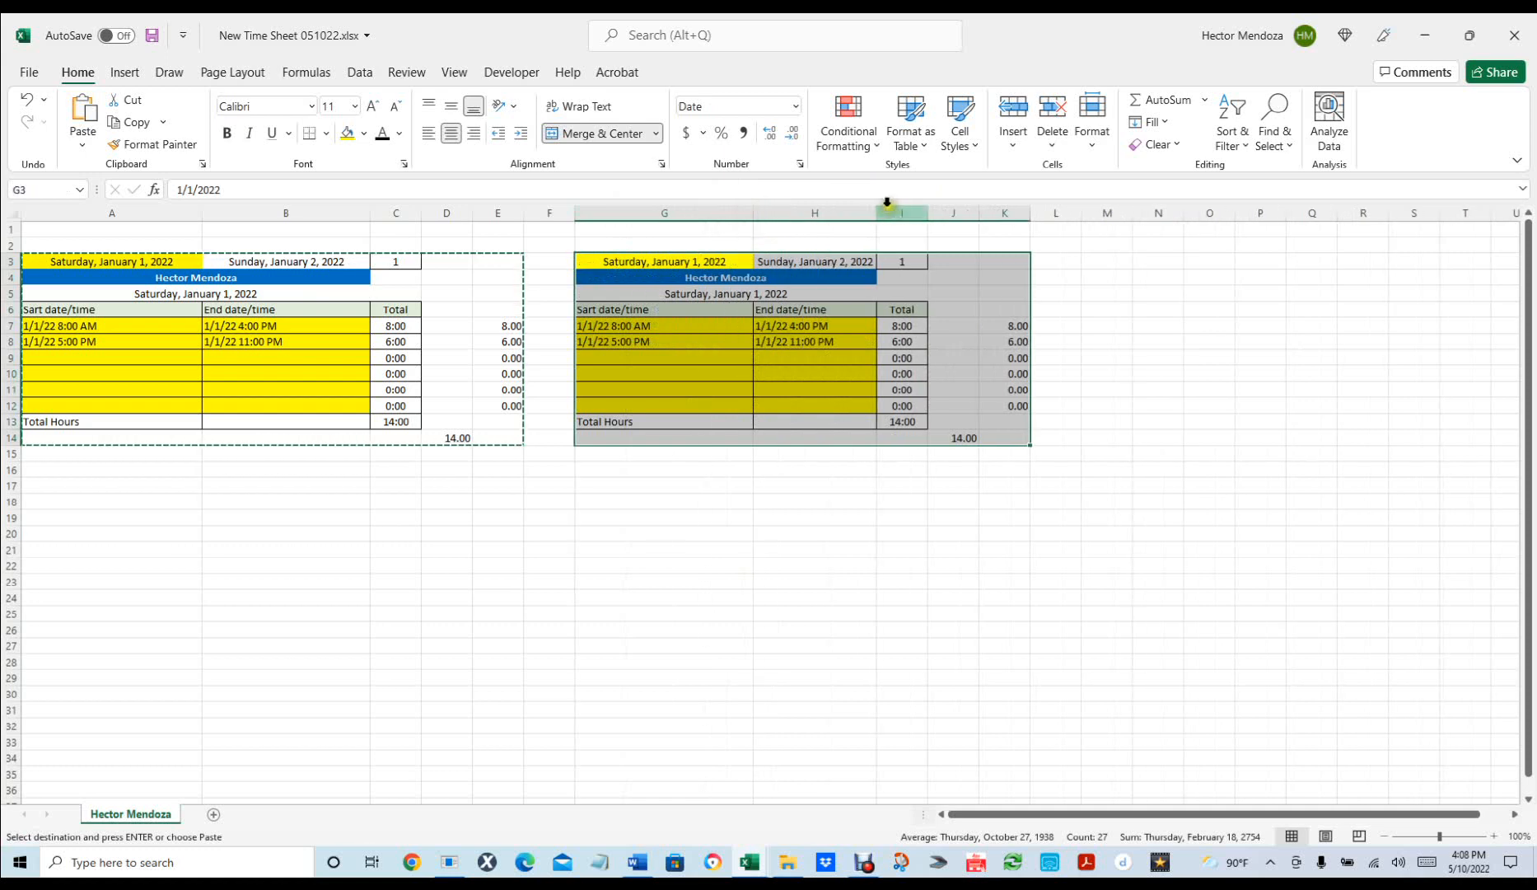
drag(875, 216, 981, 213)
Delete the copied start and end times in G7:H12 so that block's totals read 0:00.
click(1012, 530)
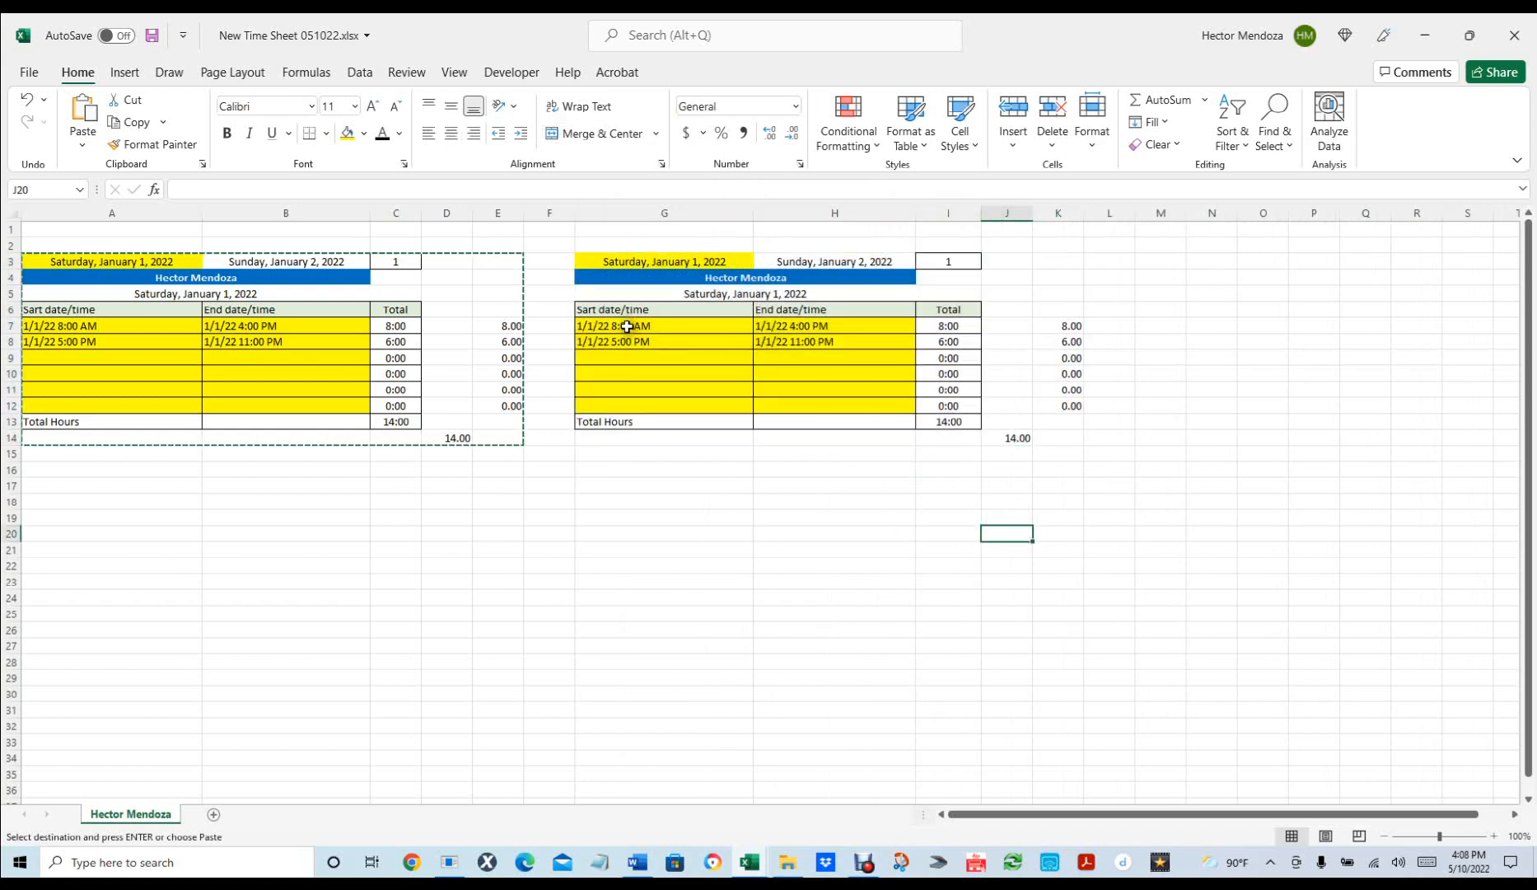
drag(627, 322, 786, 398)
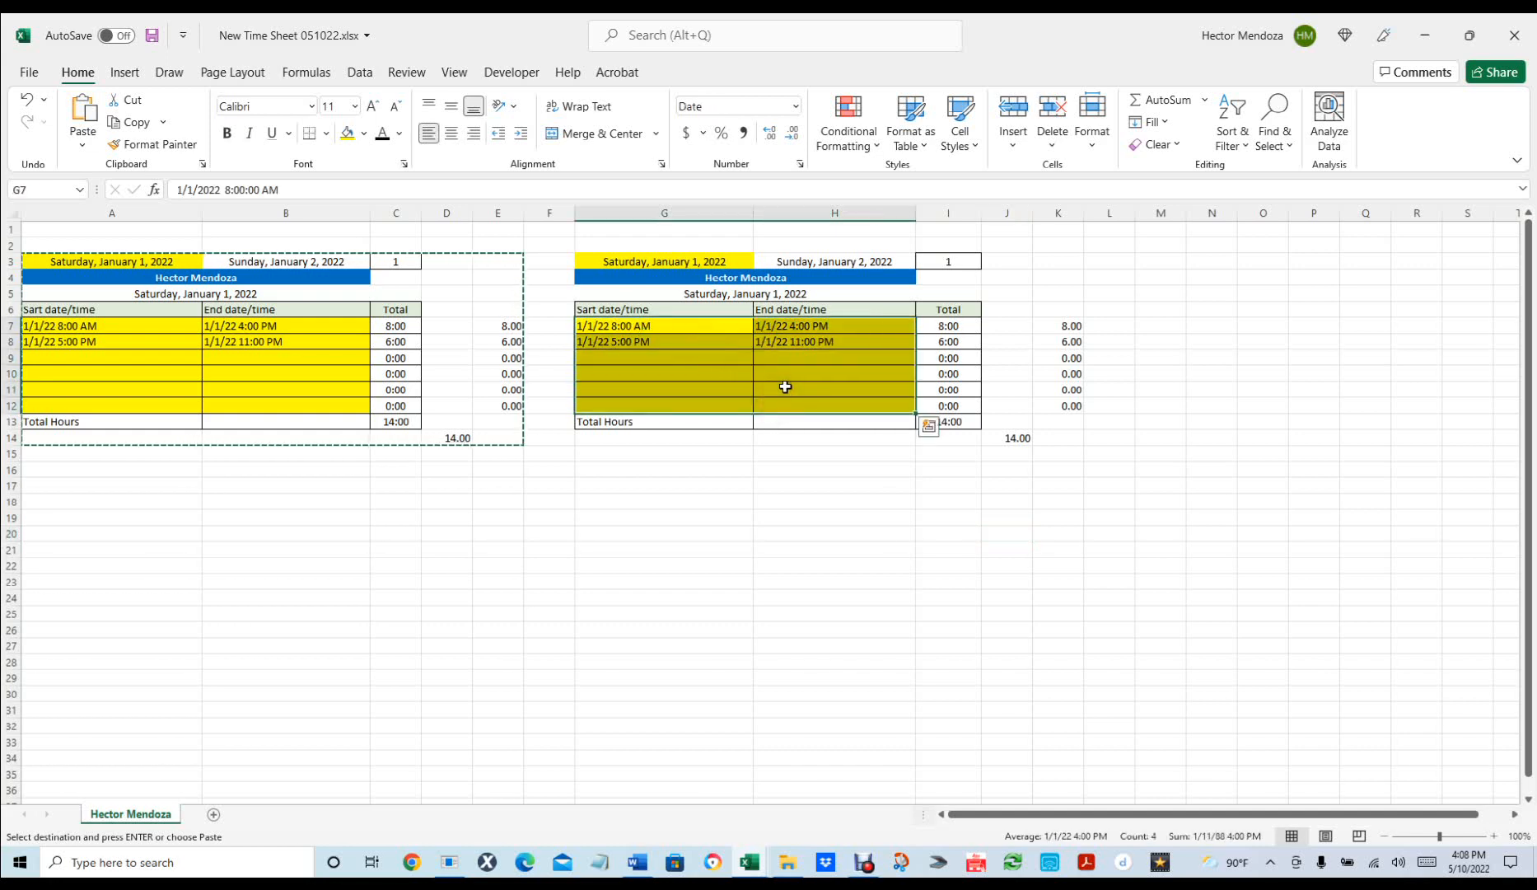
click(1426, 868)
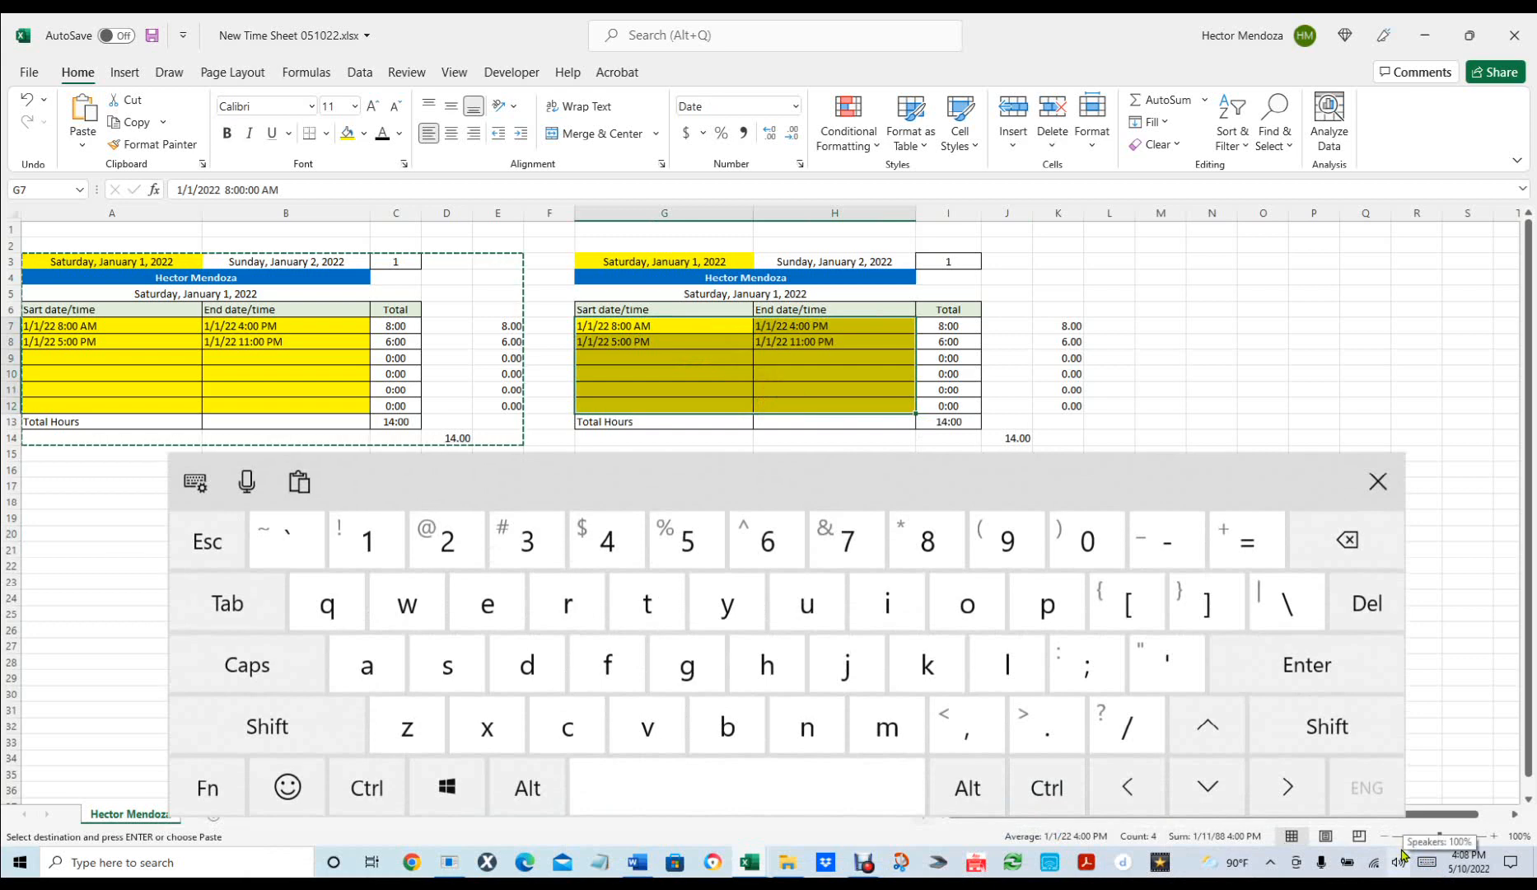
key(Delete)
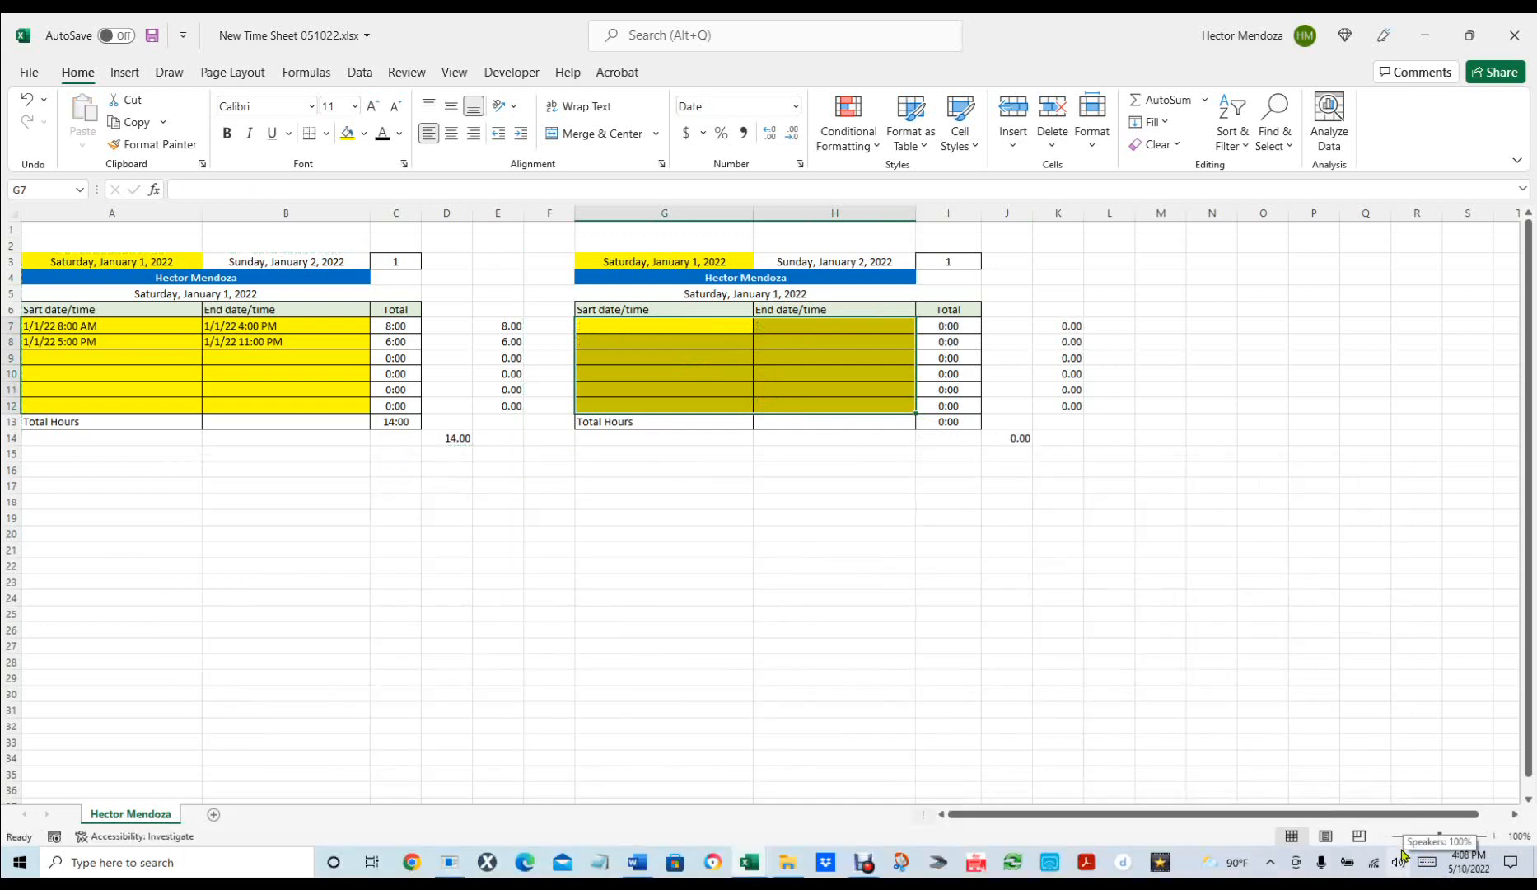
click(1427, 861)
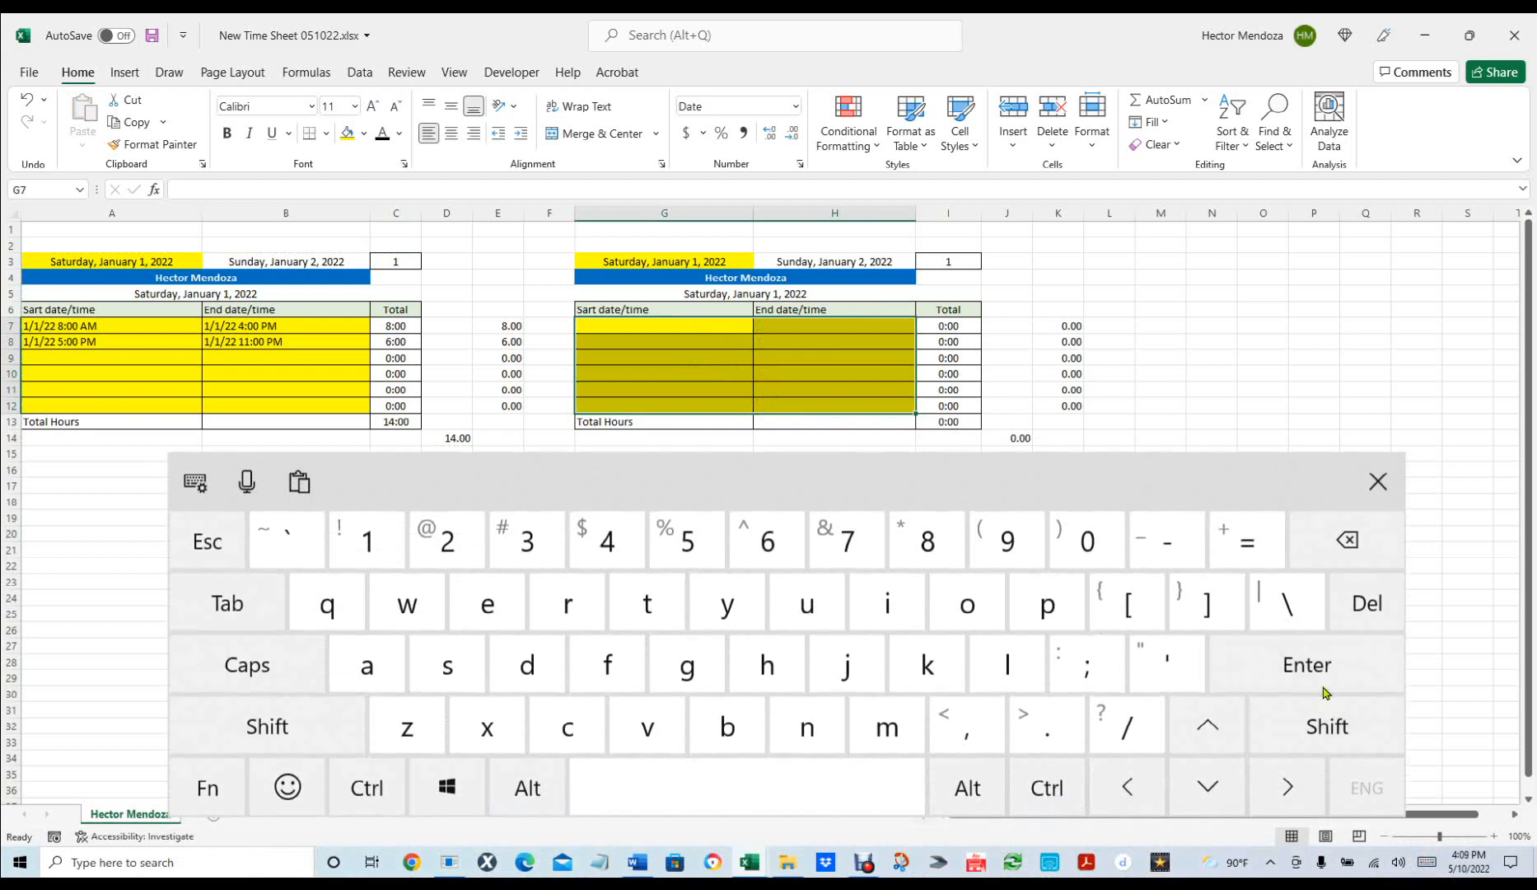
click(1377, 481)
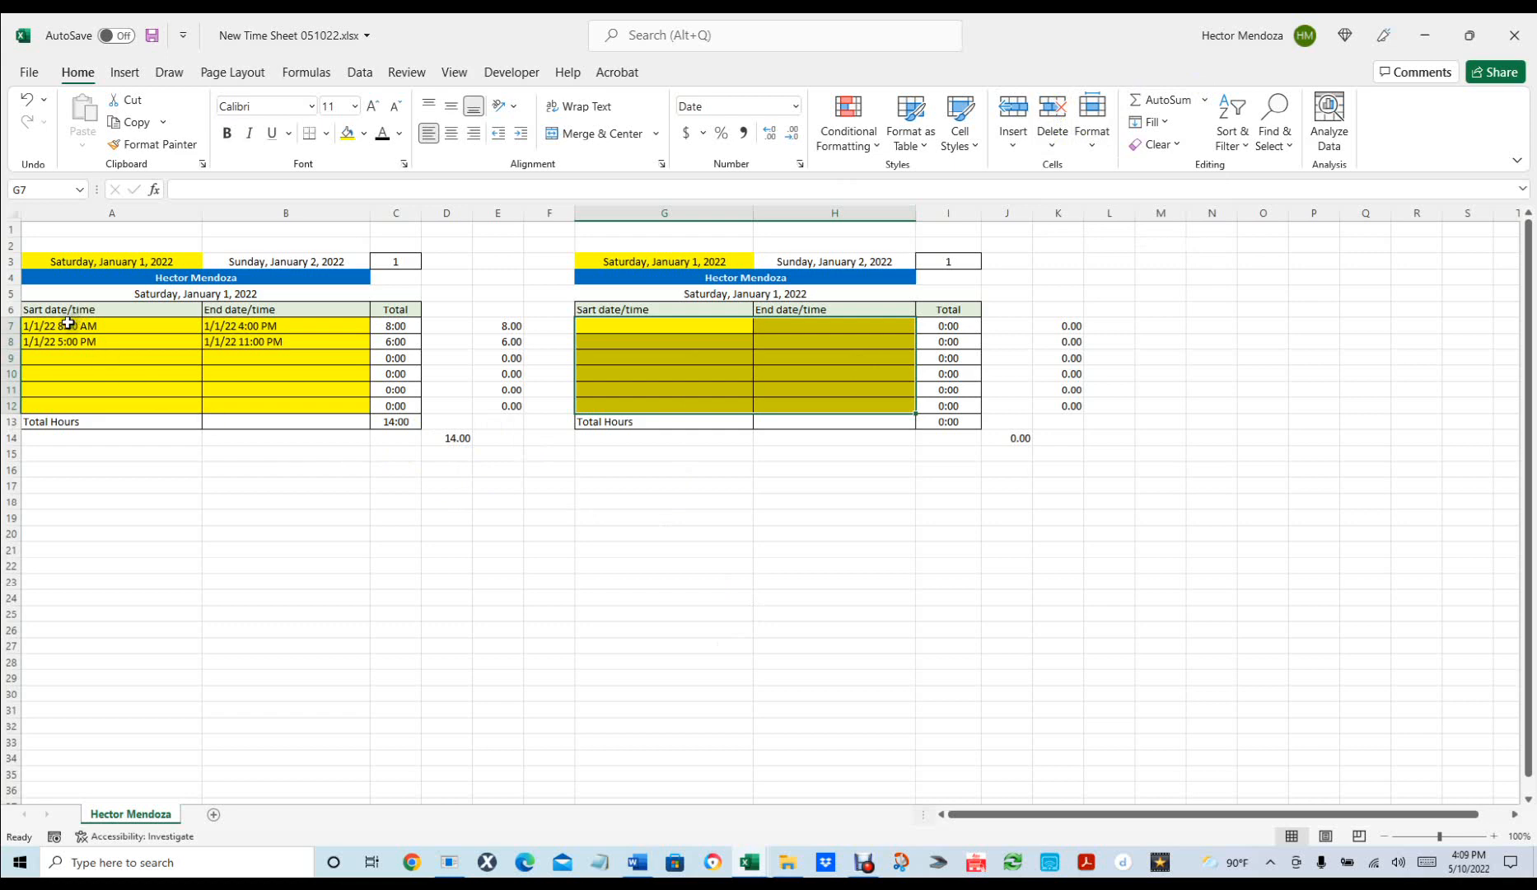
Clear the first day's times in A7:B8, undoing an accidental A7:A8 cell deletion.
drag(68, 324, 83, 343)
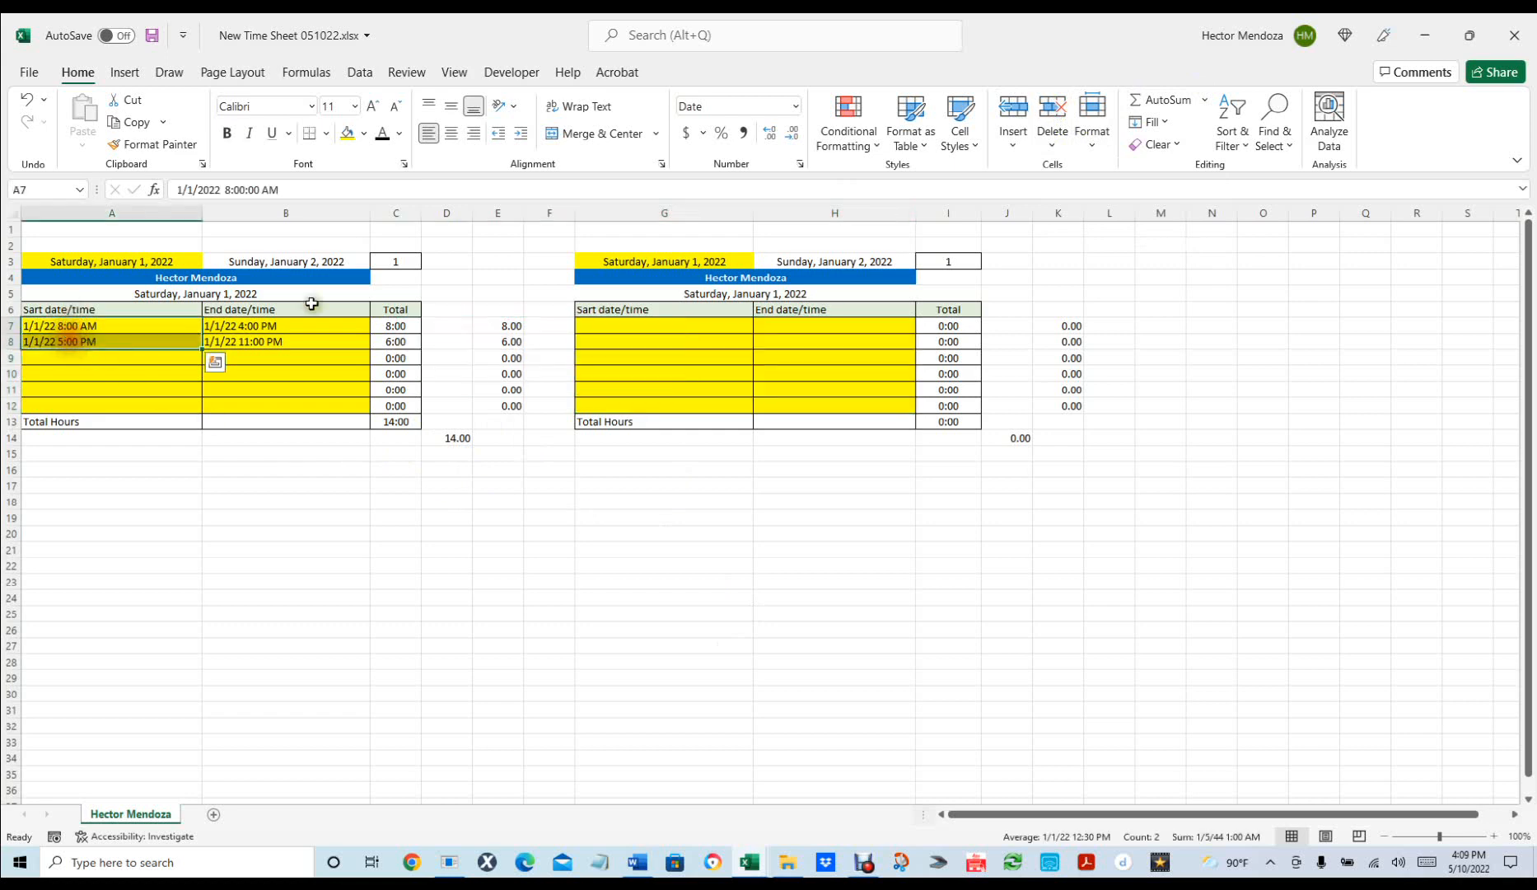
click(1053, 107)
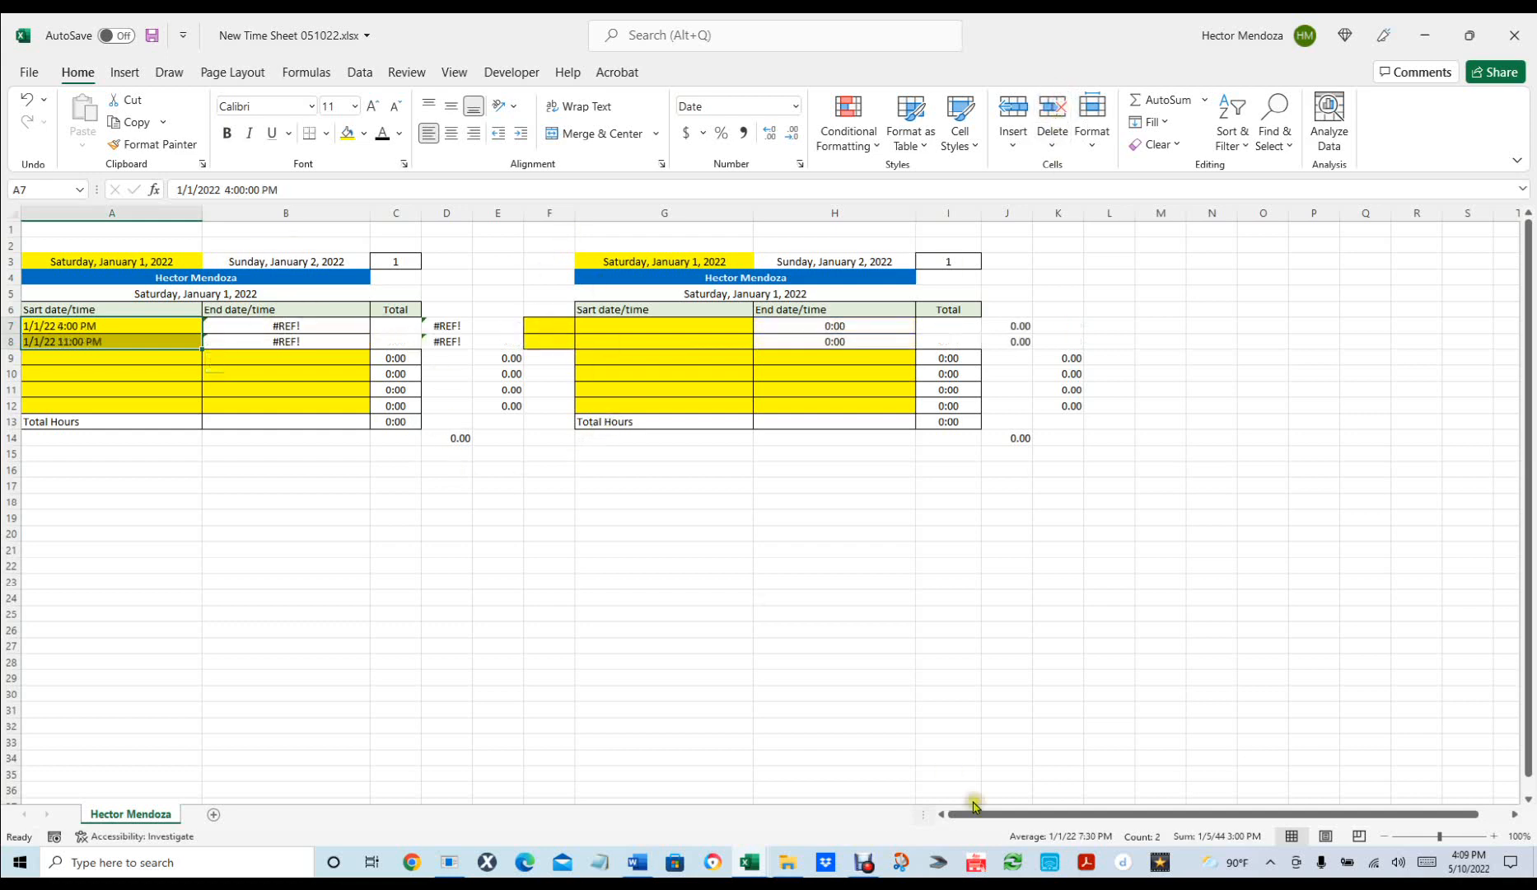
key(ctrl+q)
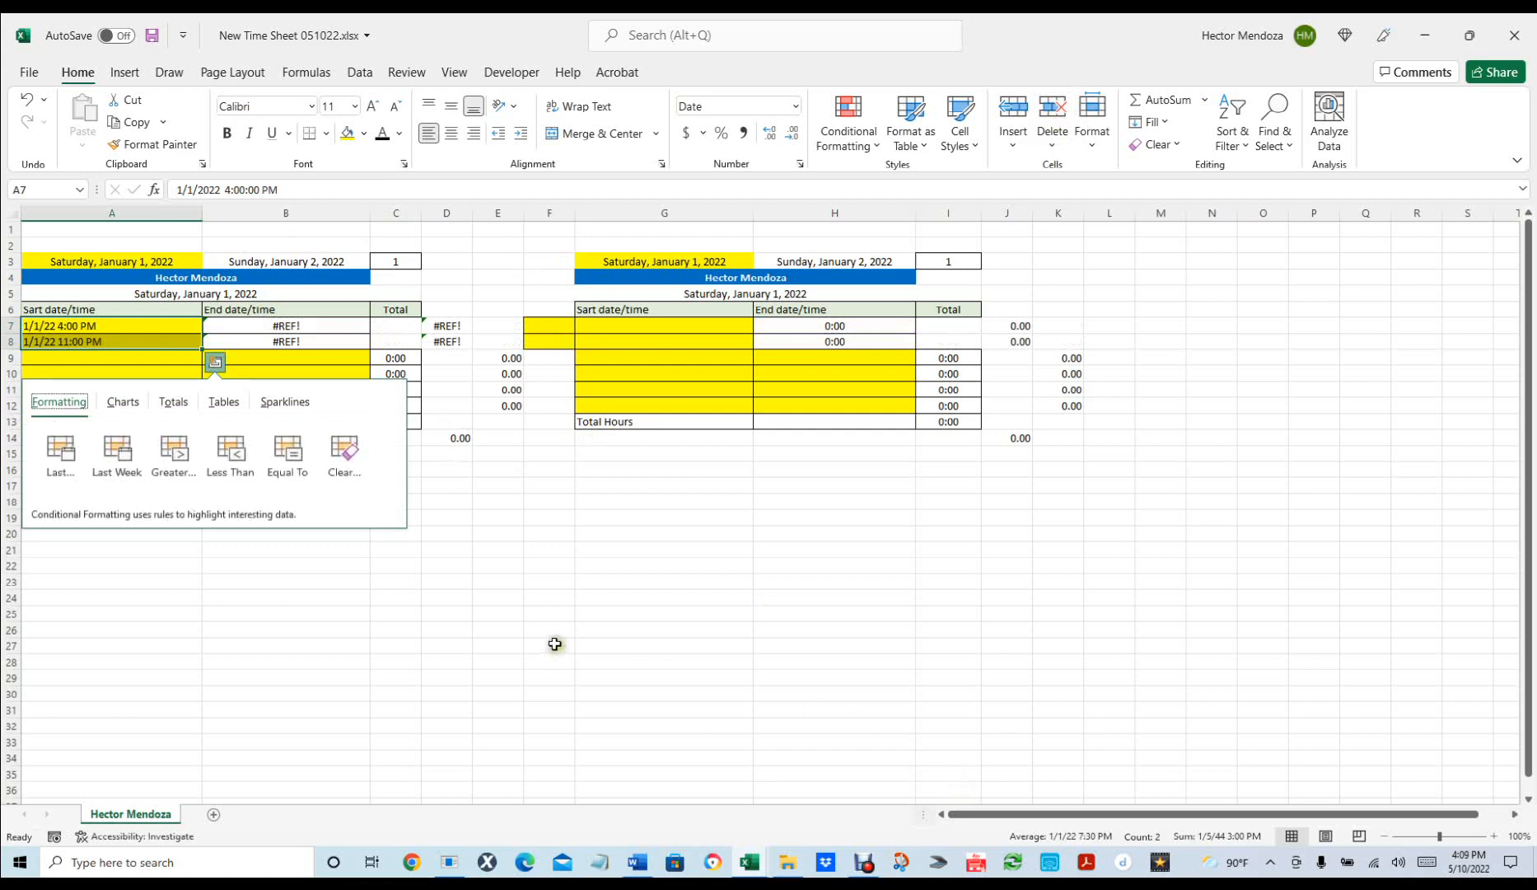
click(554, 644)
key(ctrl+z)
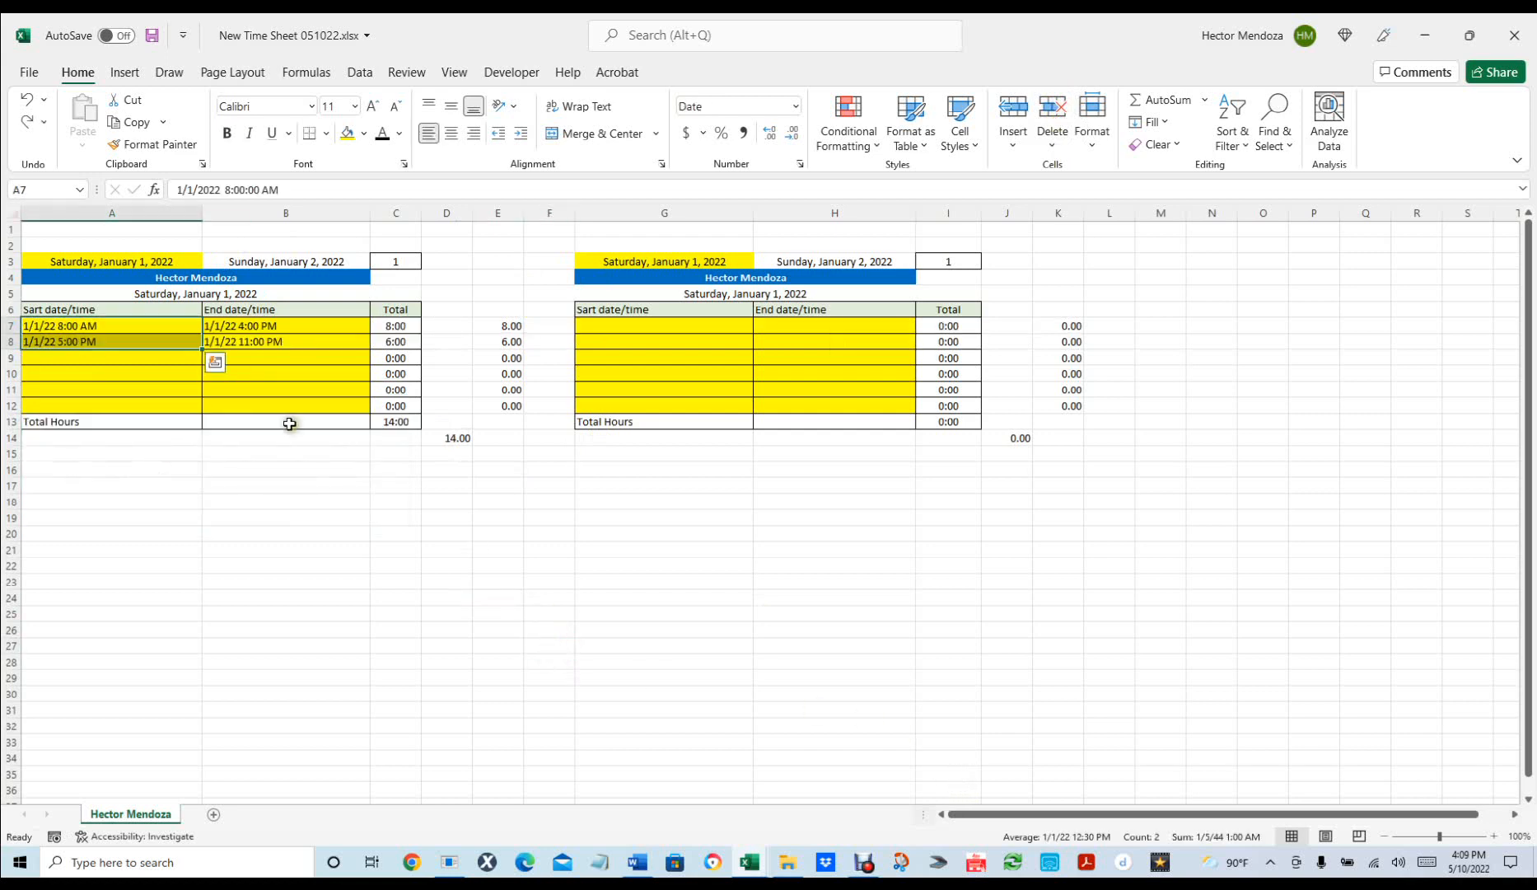
drag(106, 322, 239, 345)
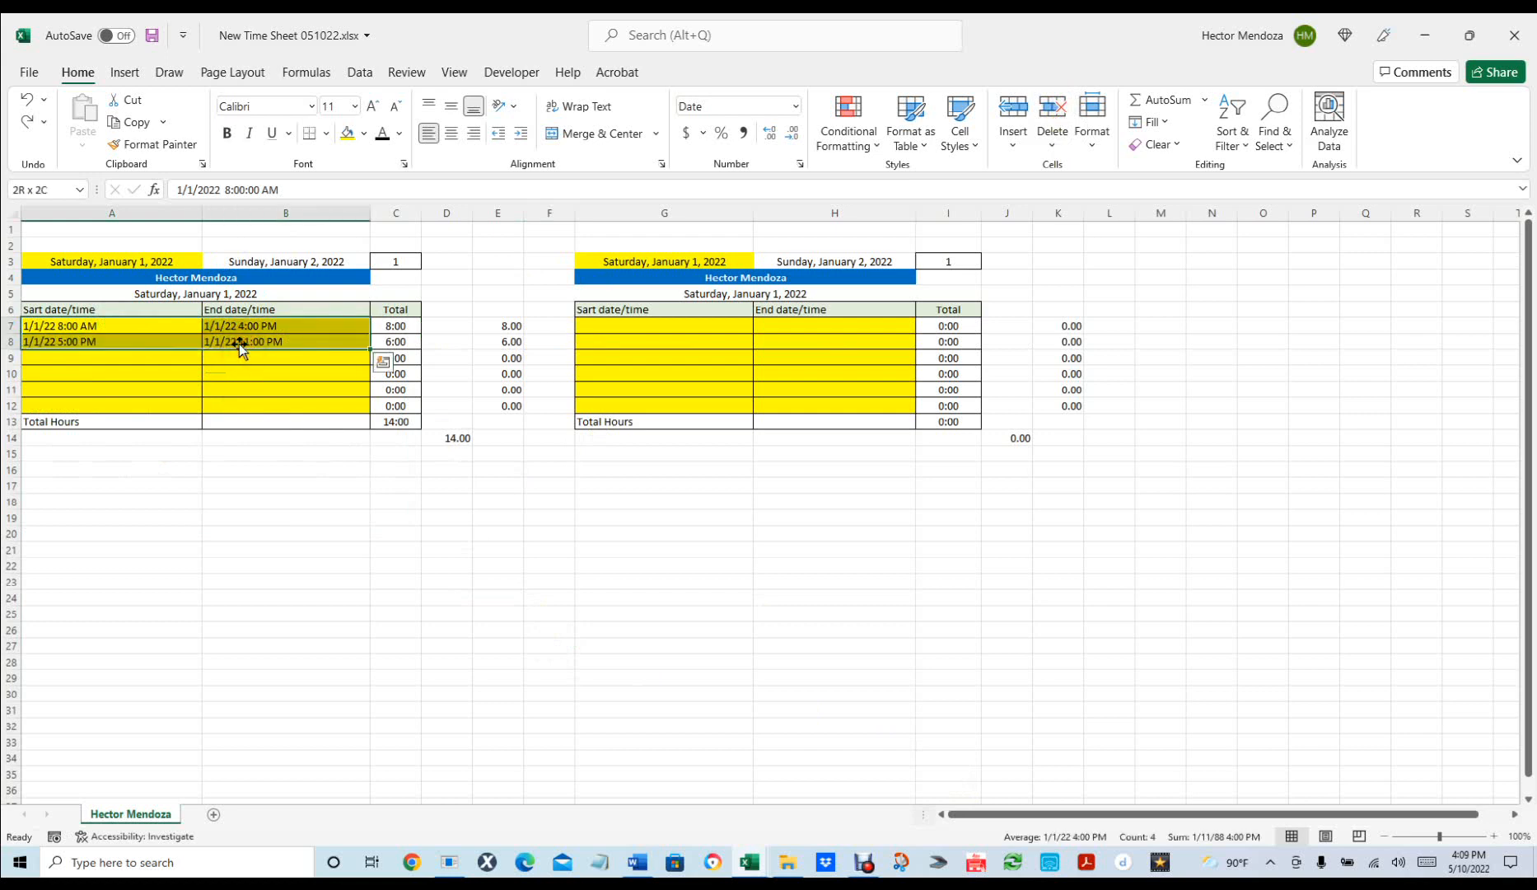
click(1428, 862)
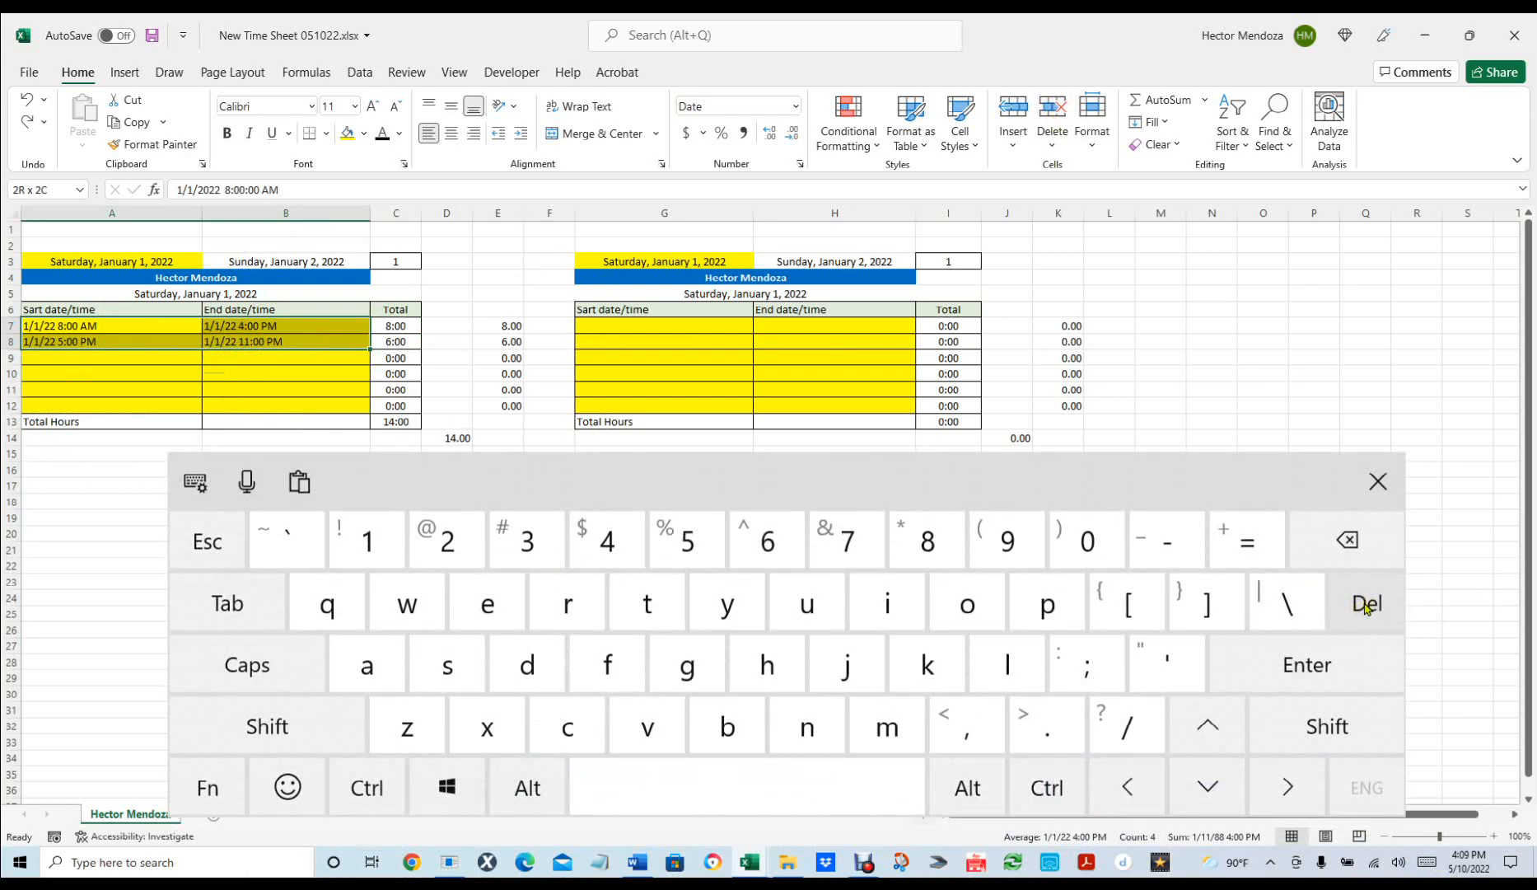
click(1366, 605)
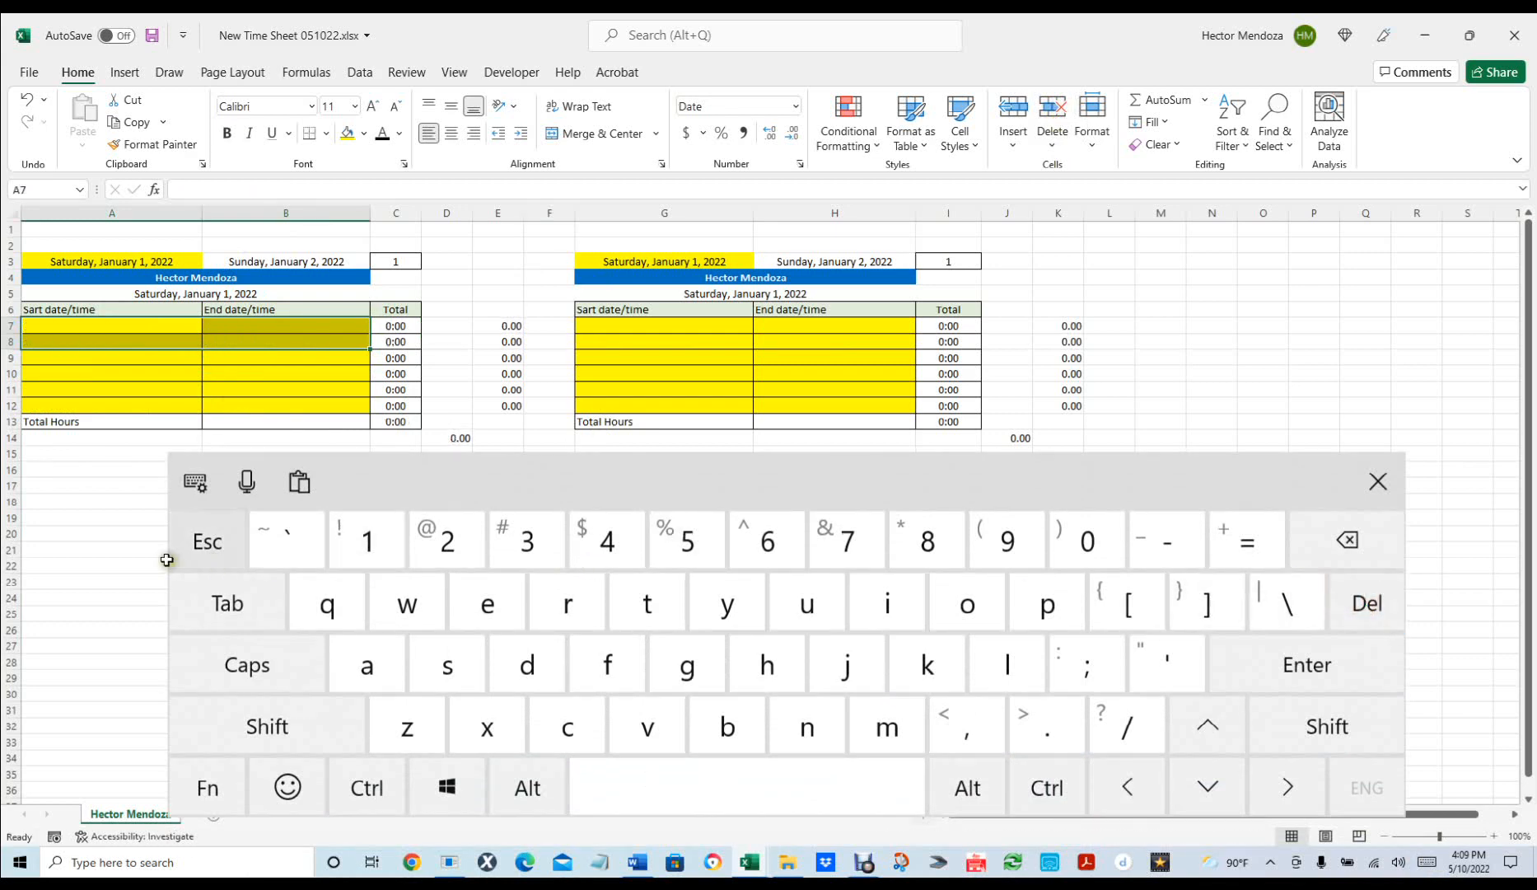
click(115, 548)
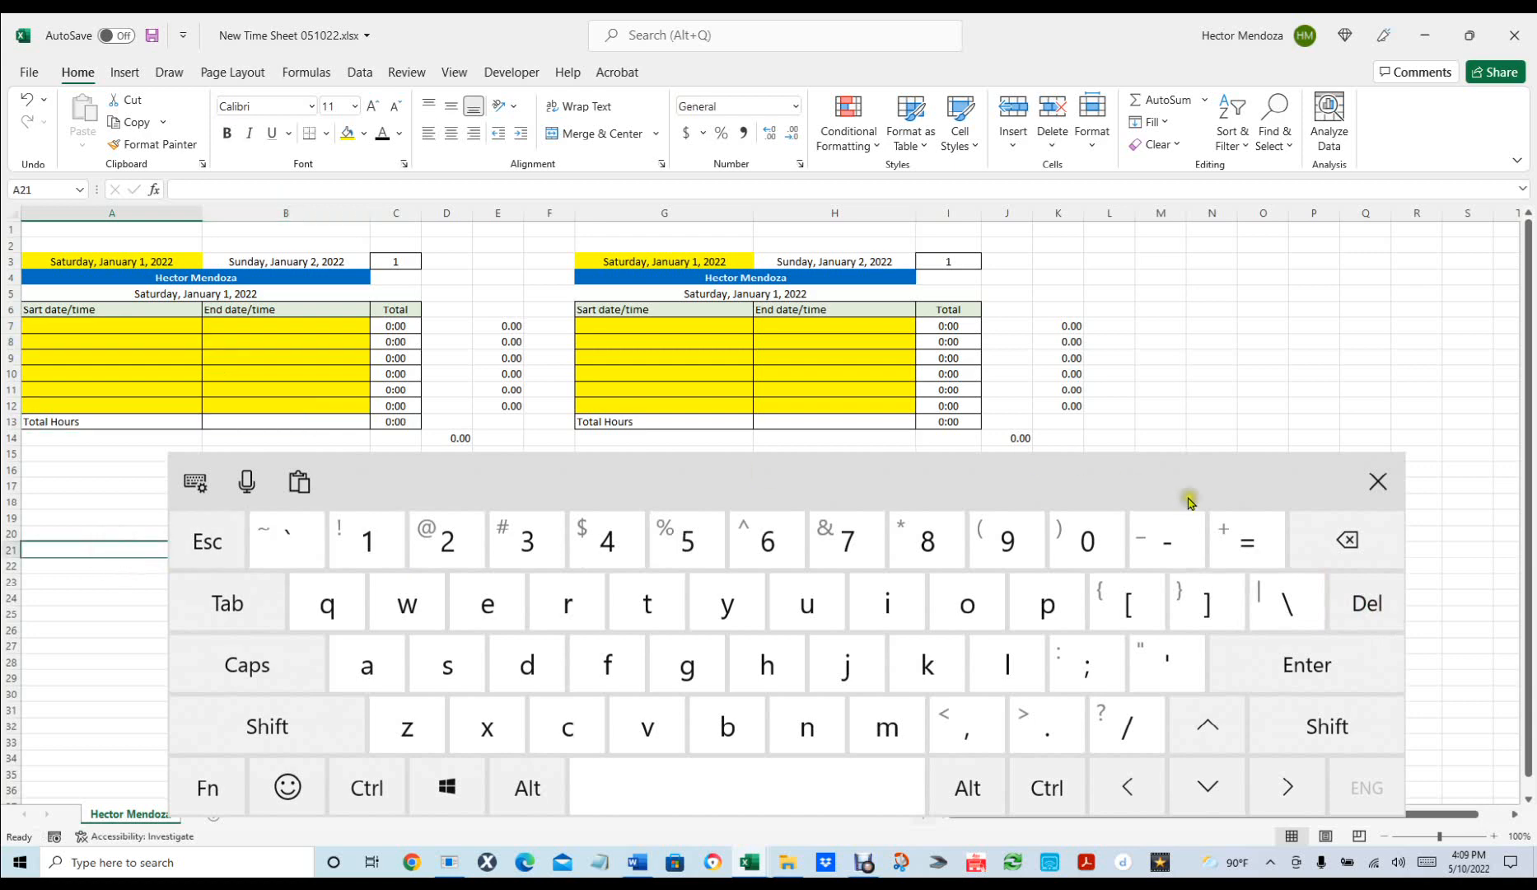
click(1378, 481)
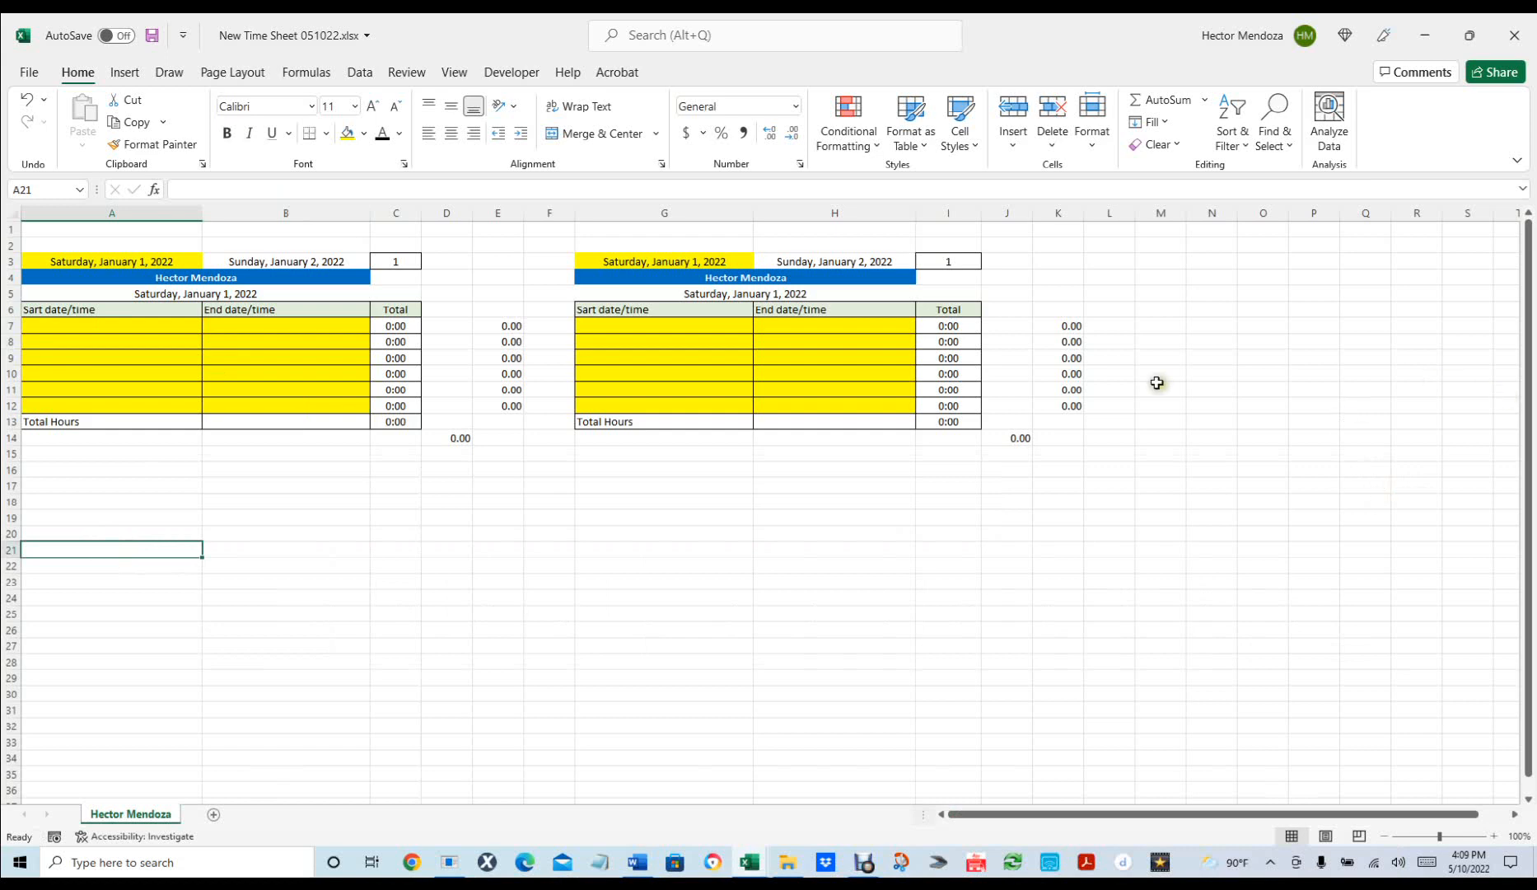
Copy rows 4–14 holding both day blocks.
click(766, 290)
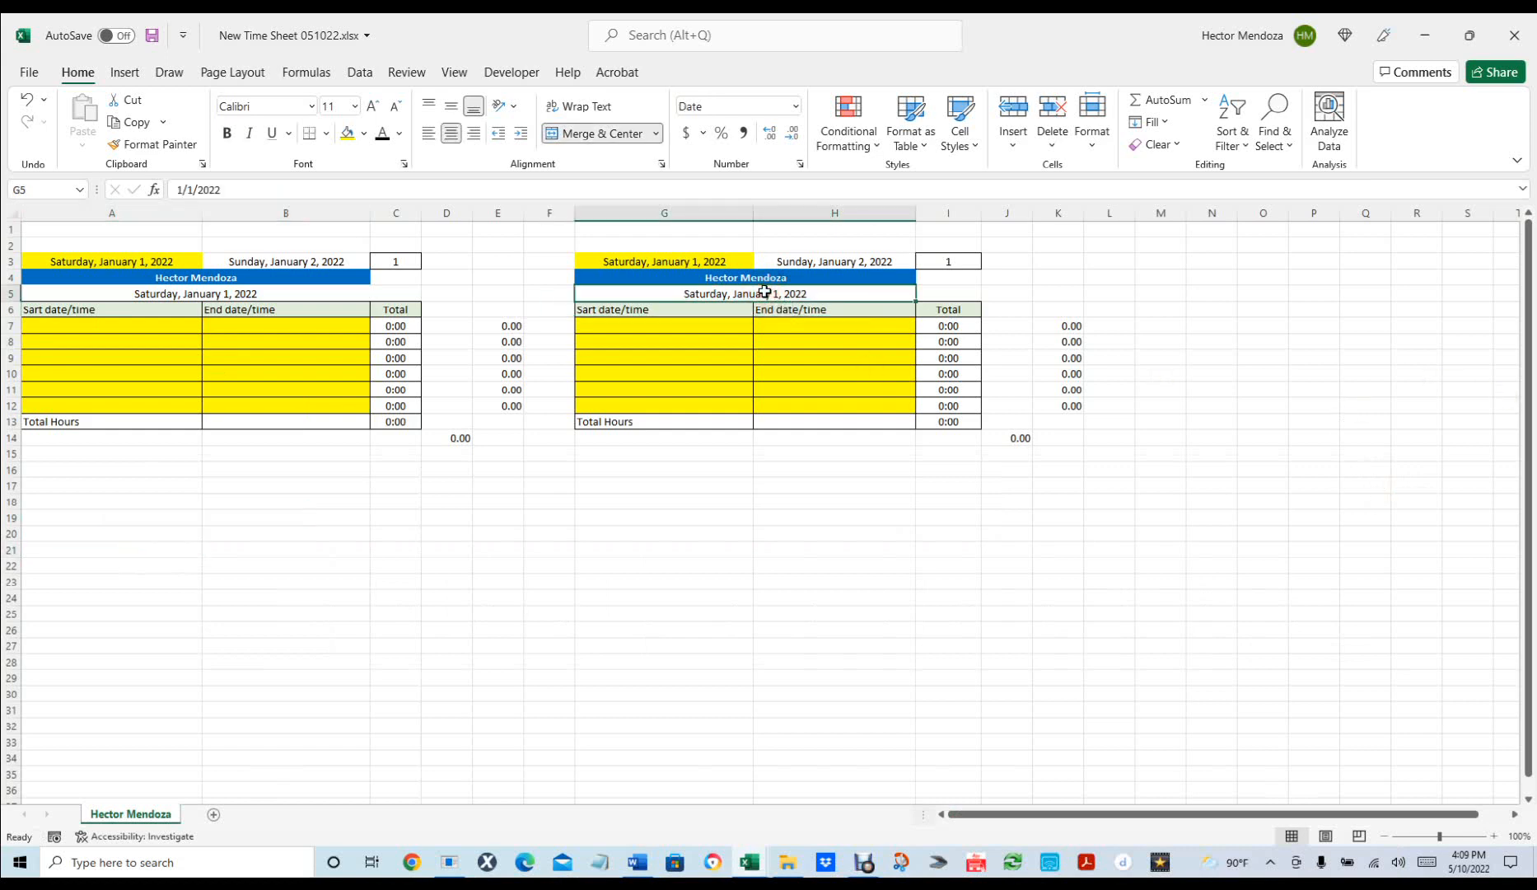
click(825, 566)
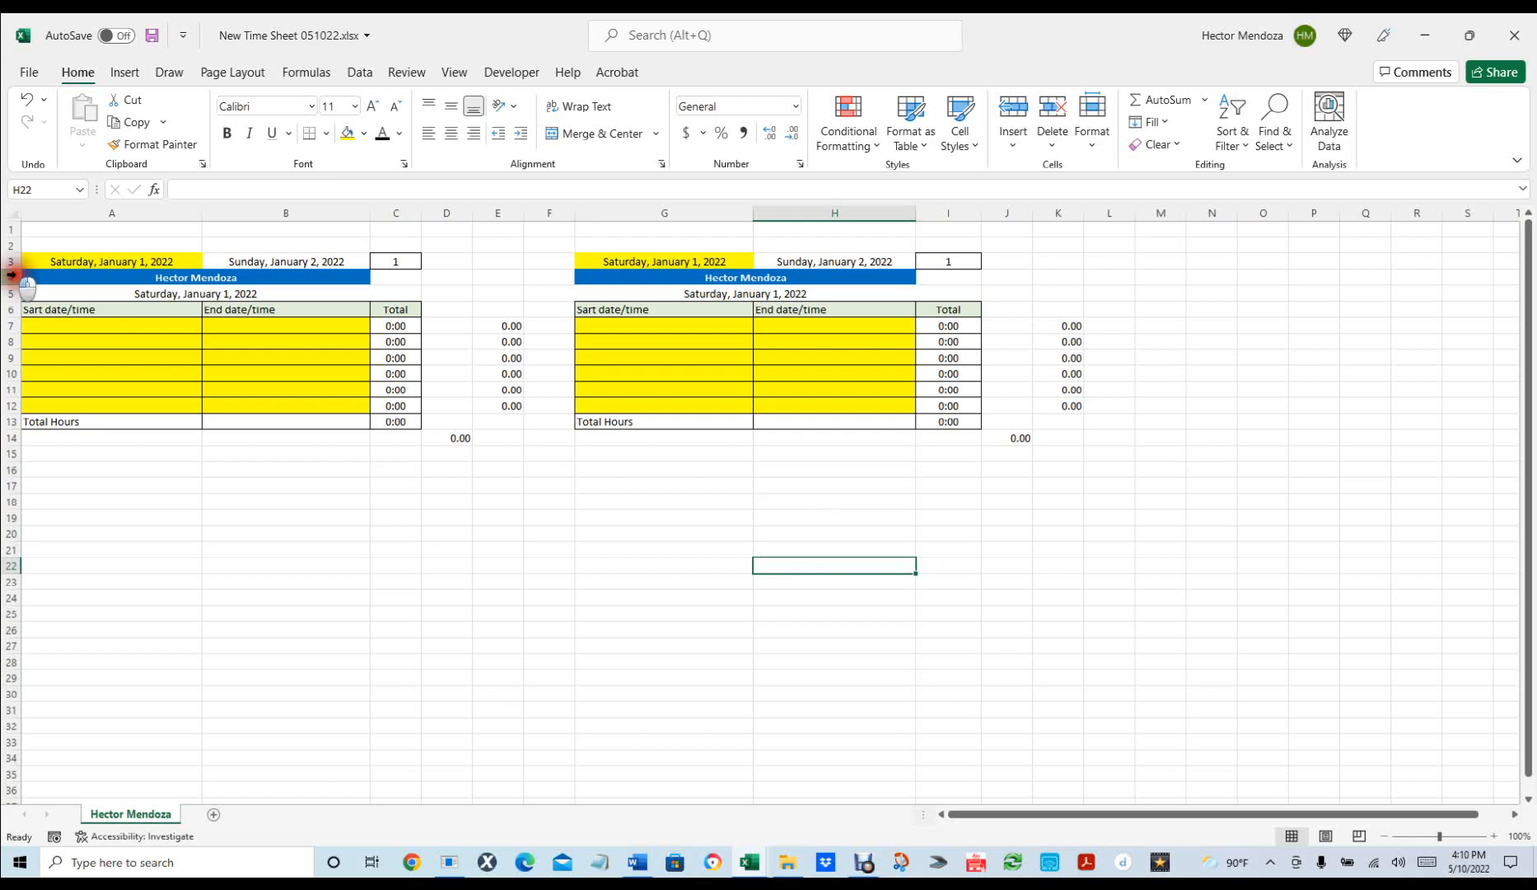
drag(11, 277, 6, 436)
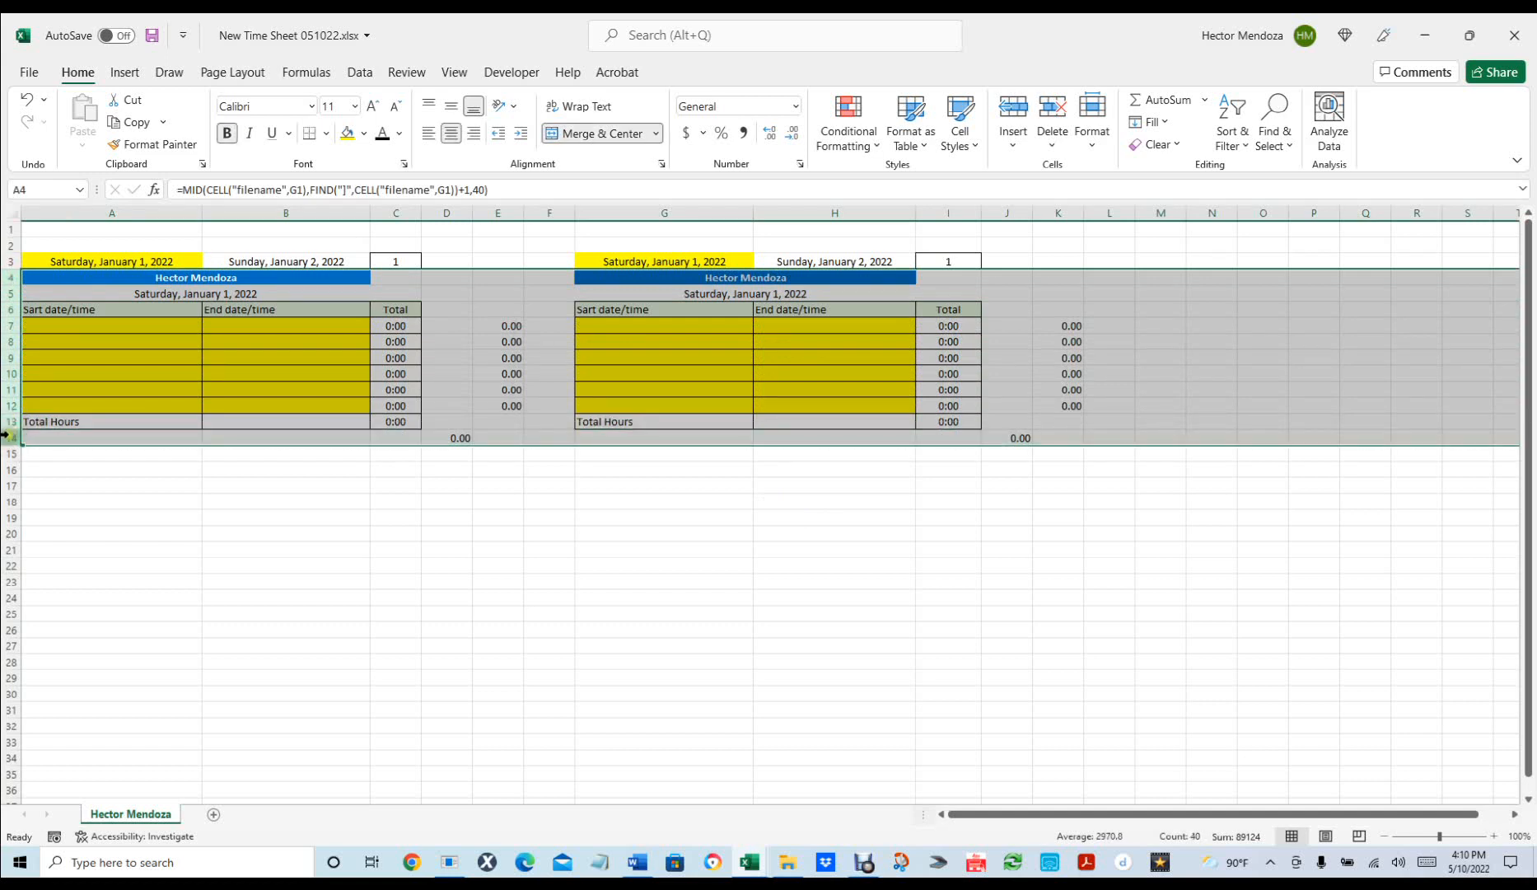
key(ctrl+c)
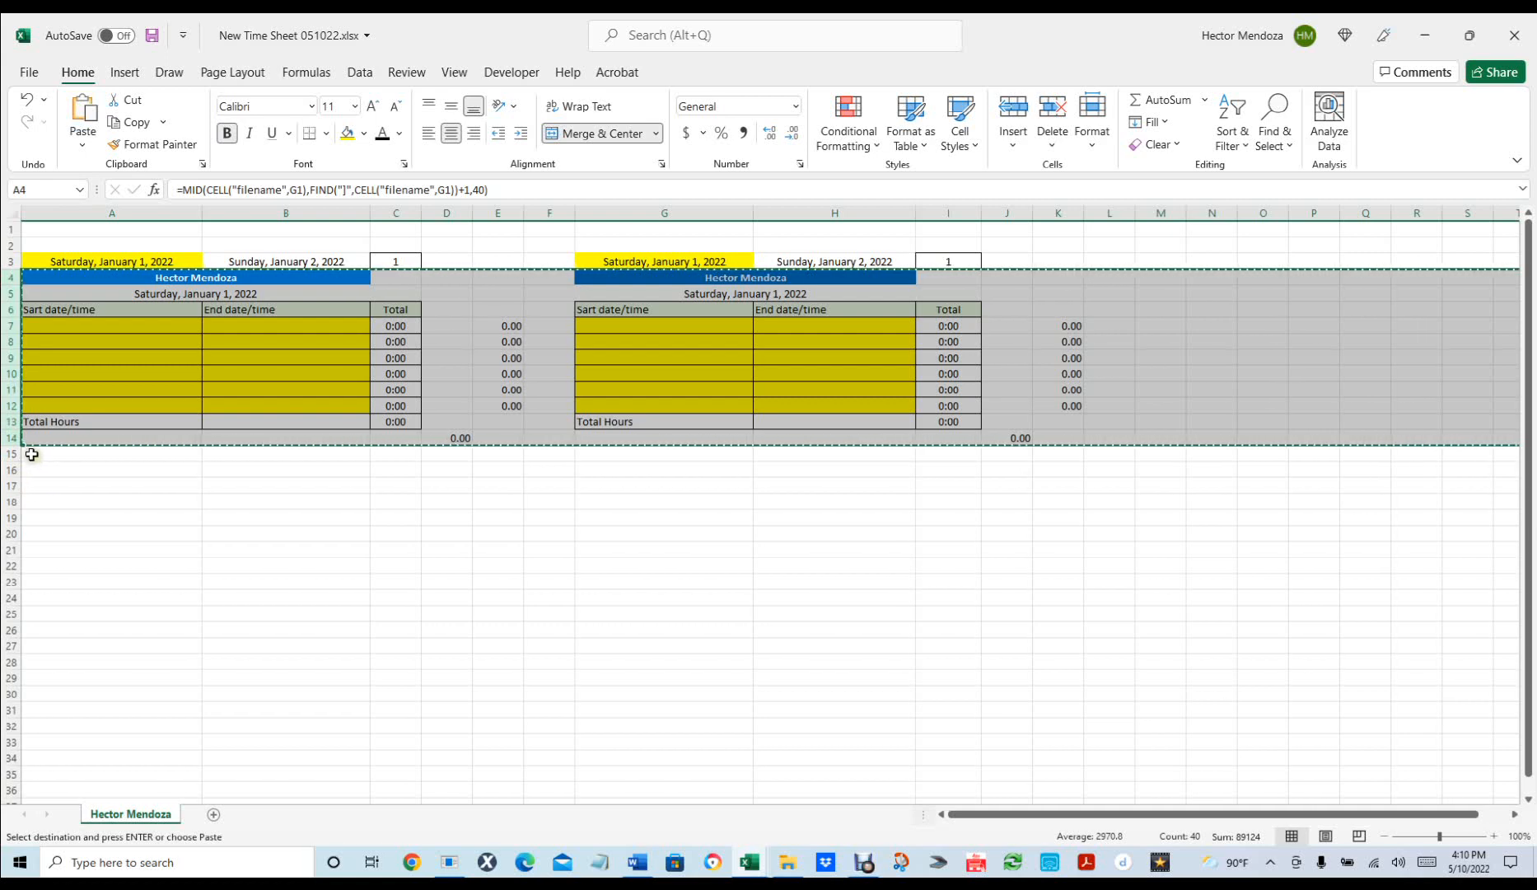
Paste the rows at row 15 for two more blank blocks, then select rows 3–25.
click(31, 454)
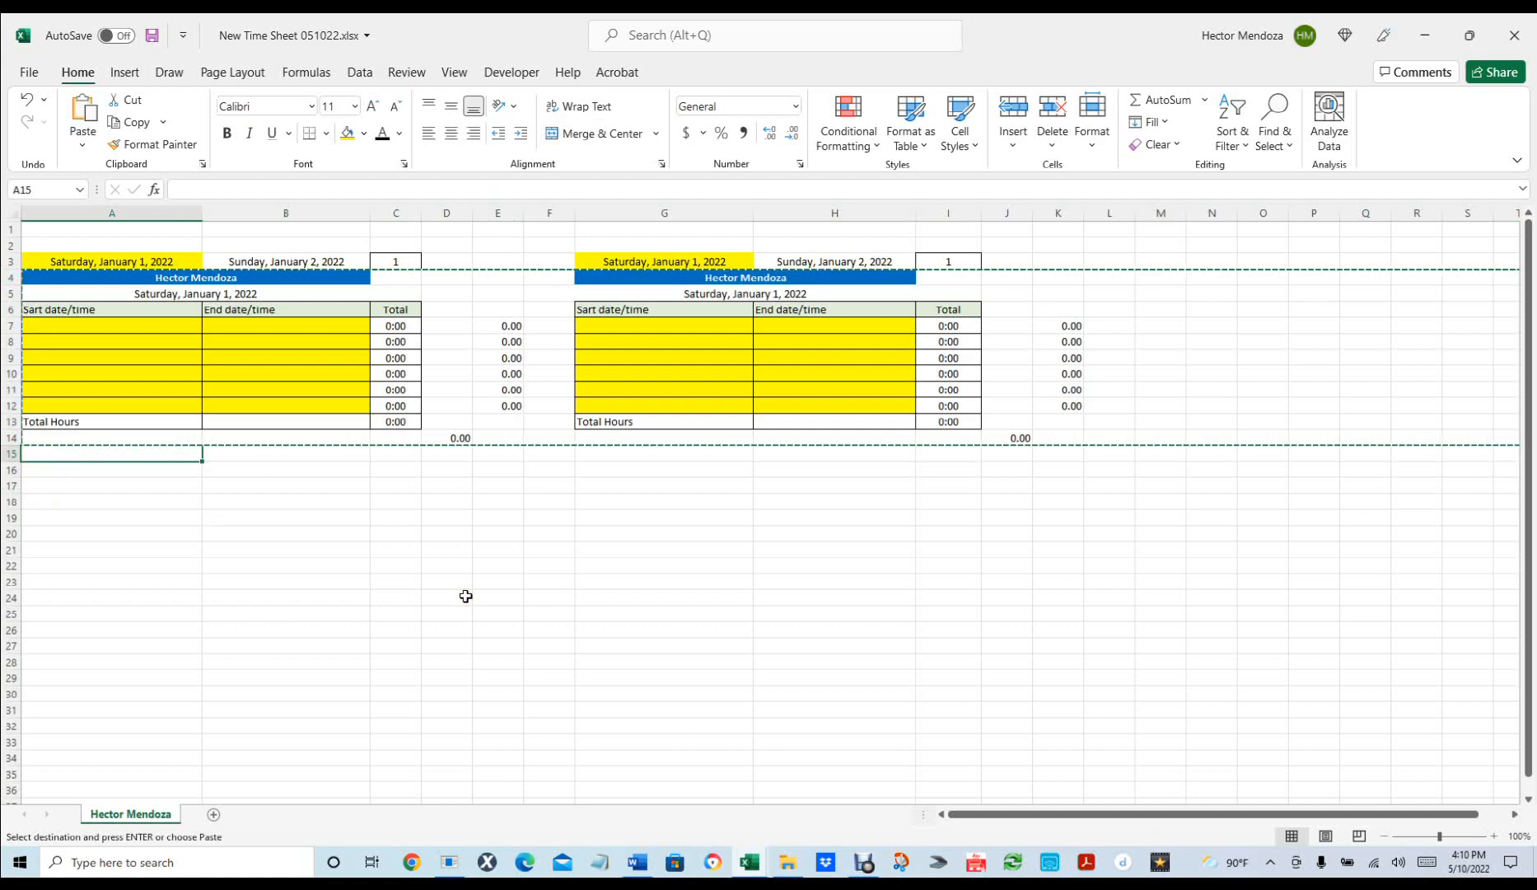
key(ctrl+v)
click(425, 646)
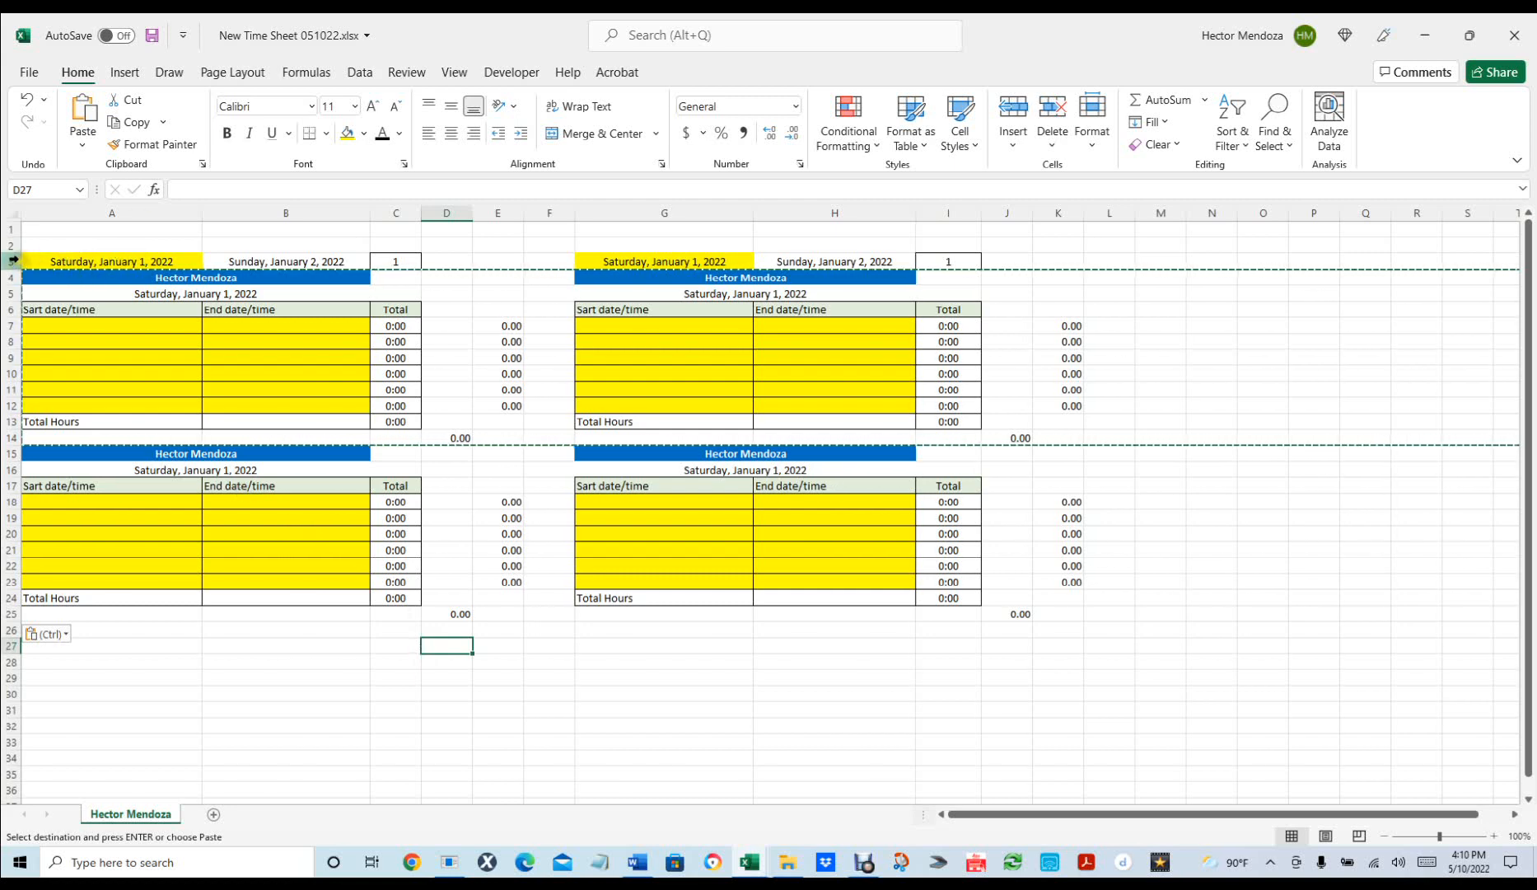
drag(12, 259, 62, 610)
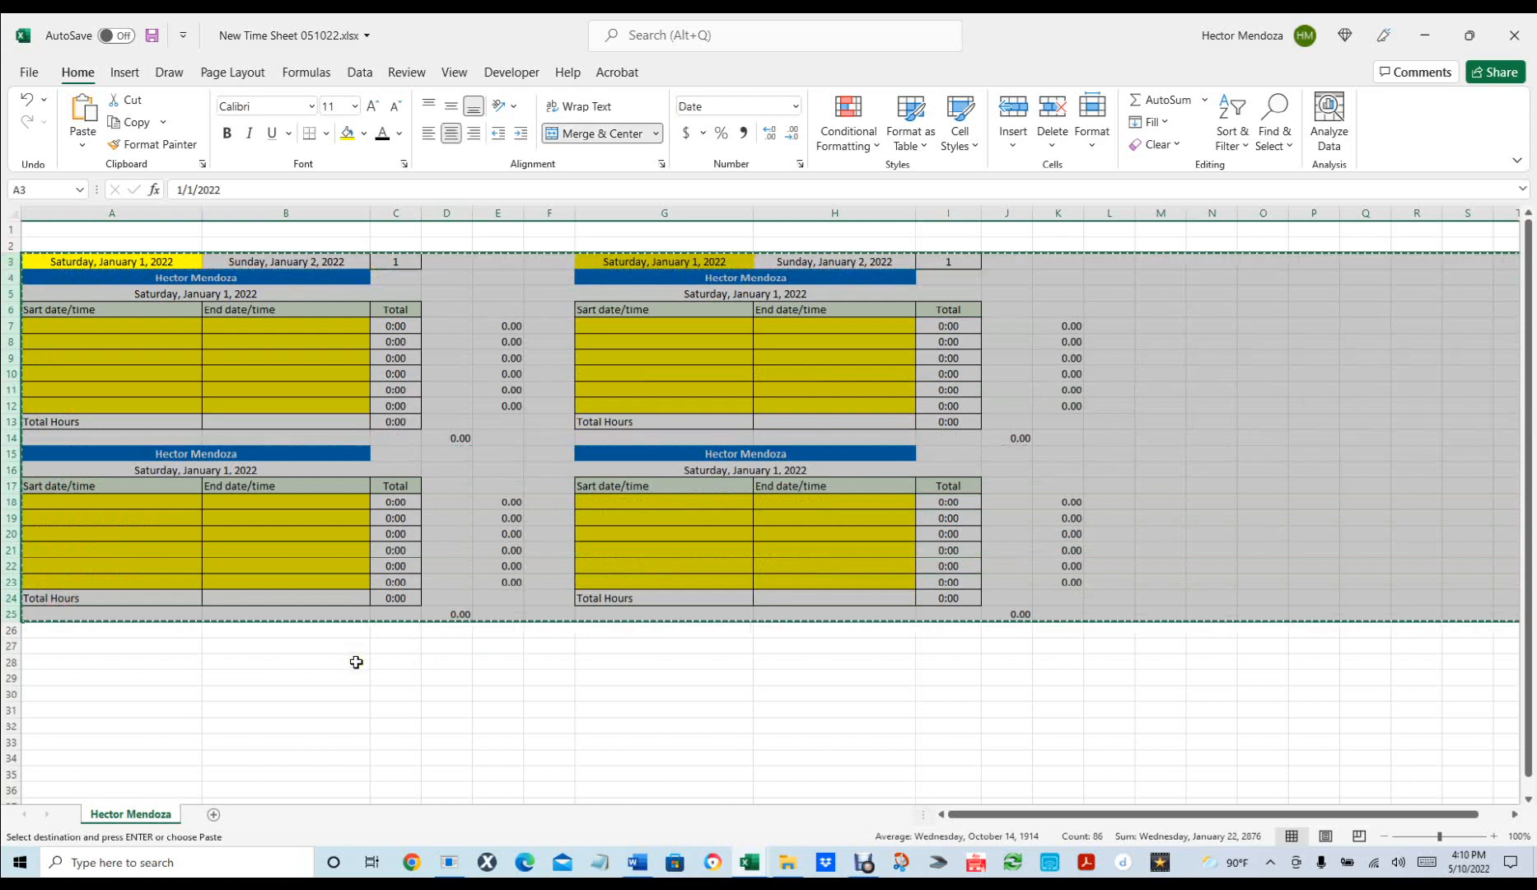
Paste the copied rows 3–25 at A27 so the date header and day blocks repeat there.
click(32, 639)
key(ctrl+v)
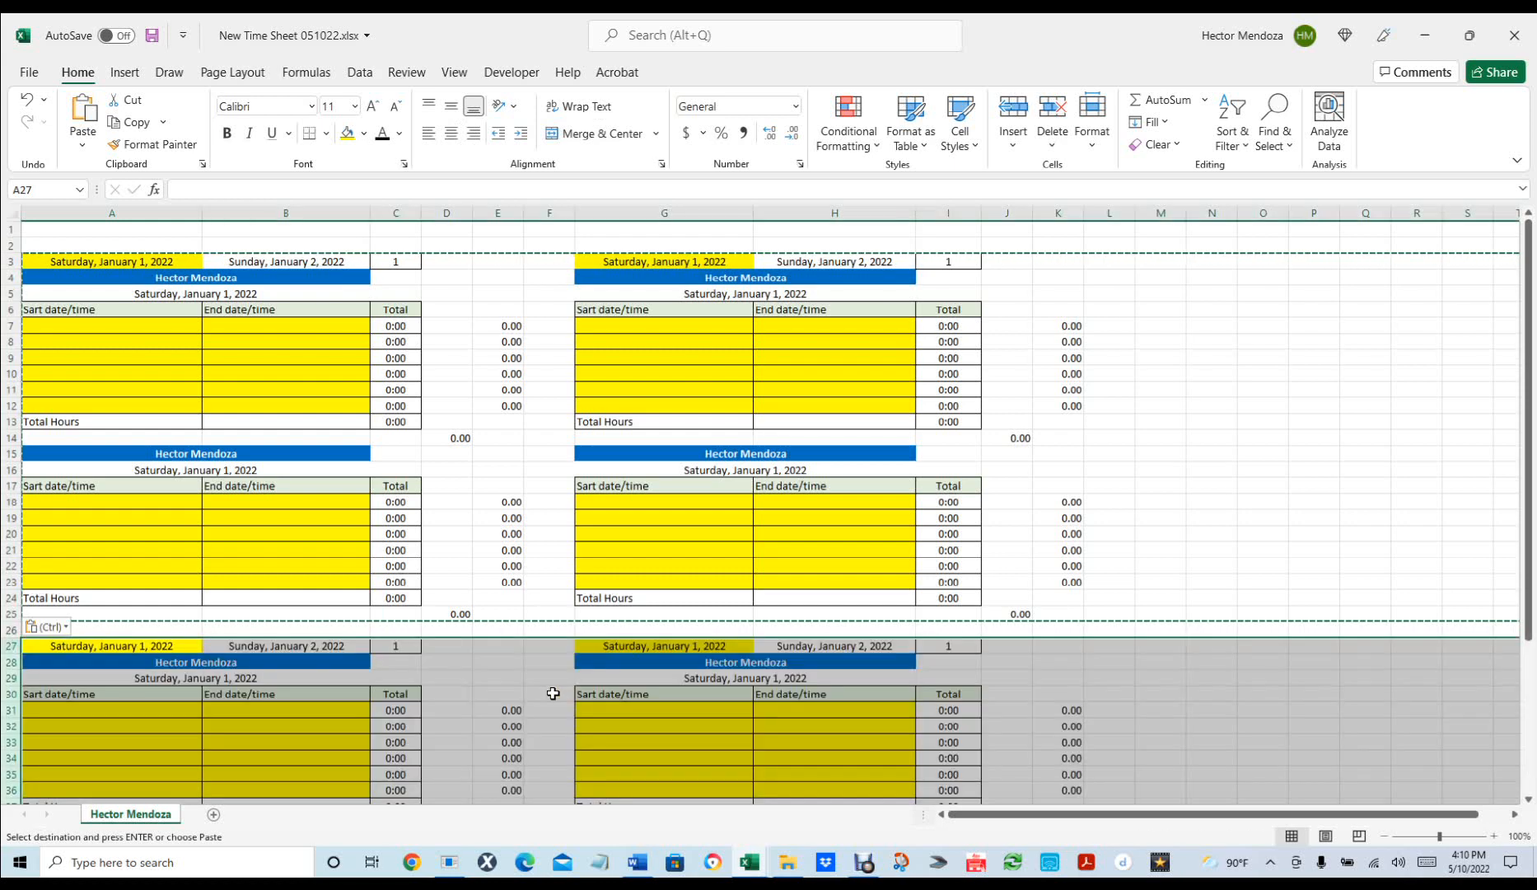
click(1196, 516)
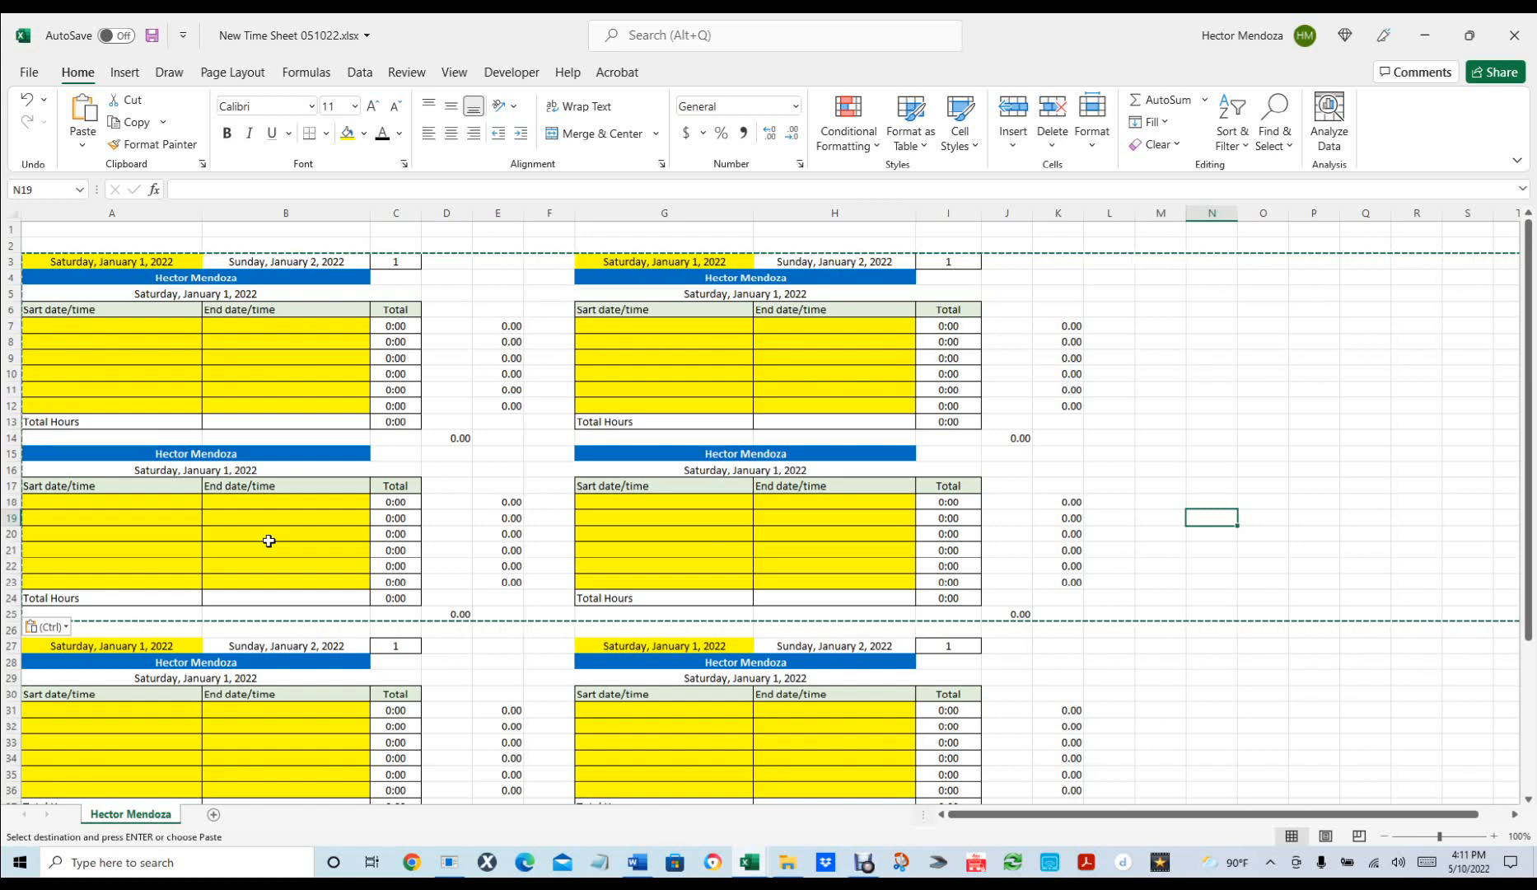
click(1211, 646)
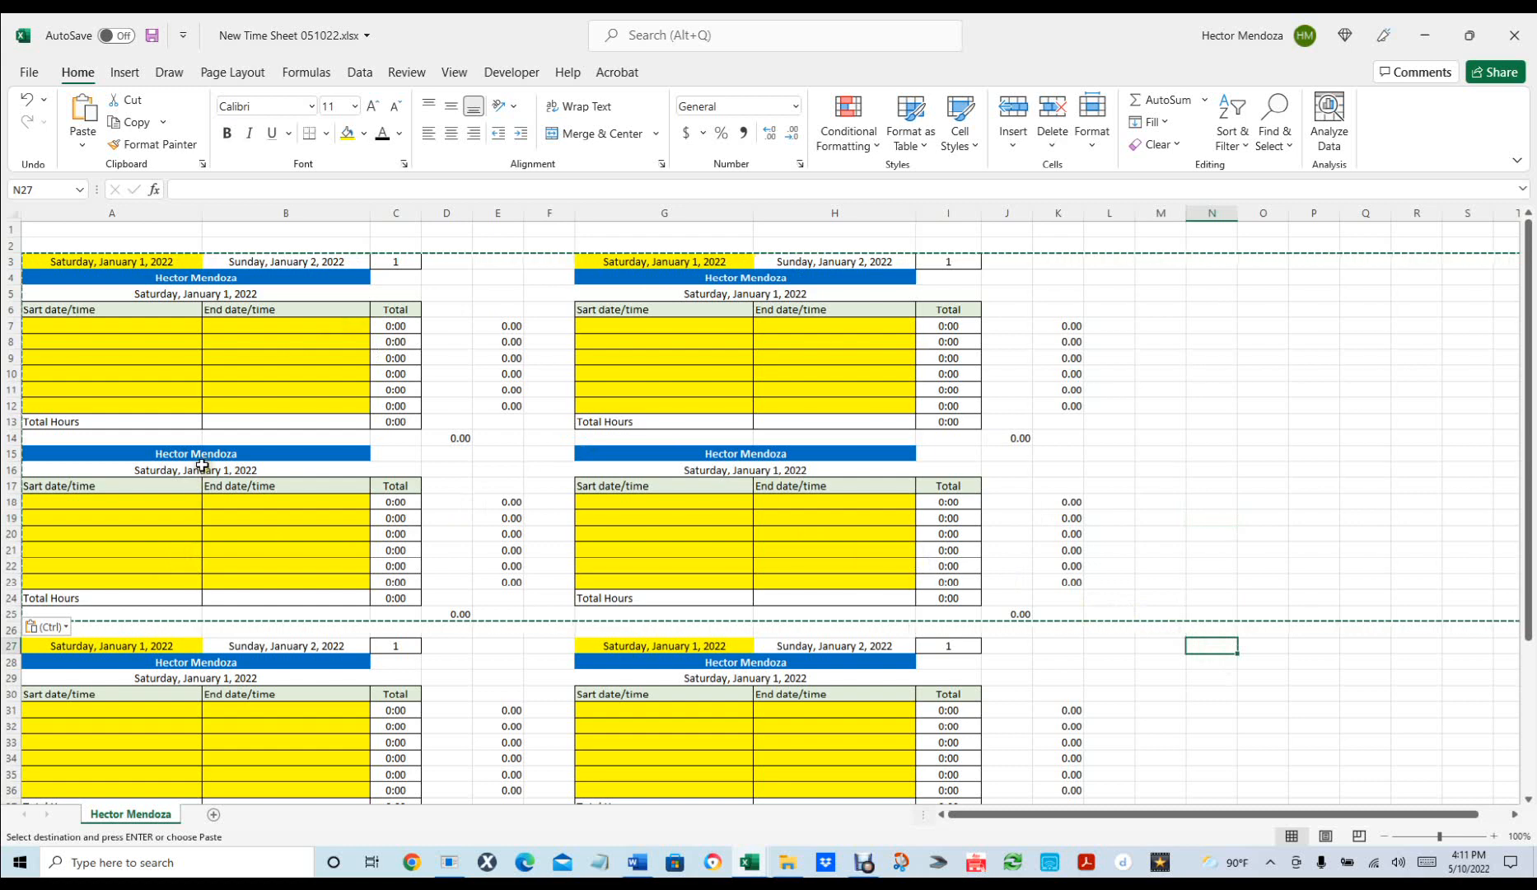
Enter =A5+1 in A16 so the second block's date is the next day.
click(247, 467)
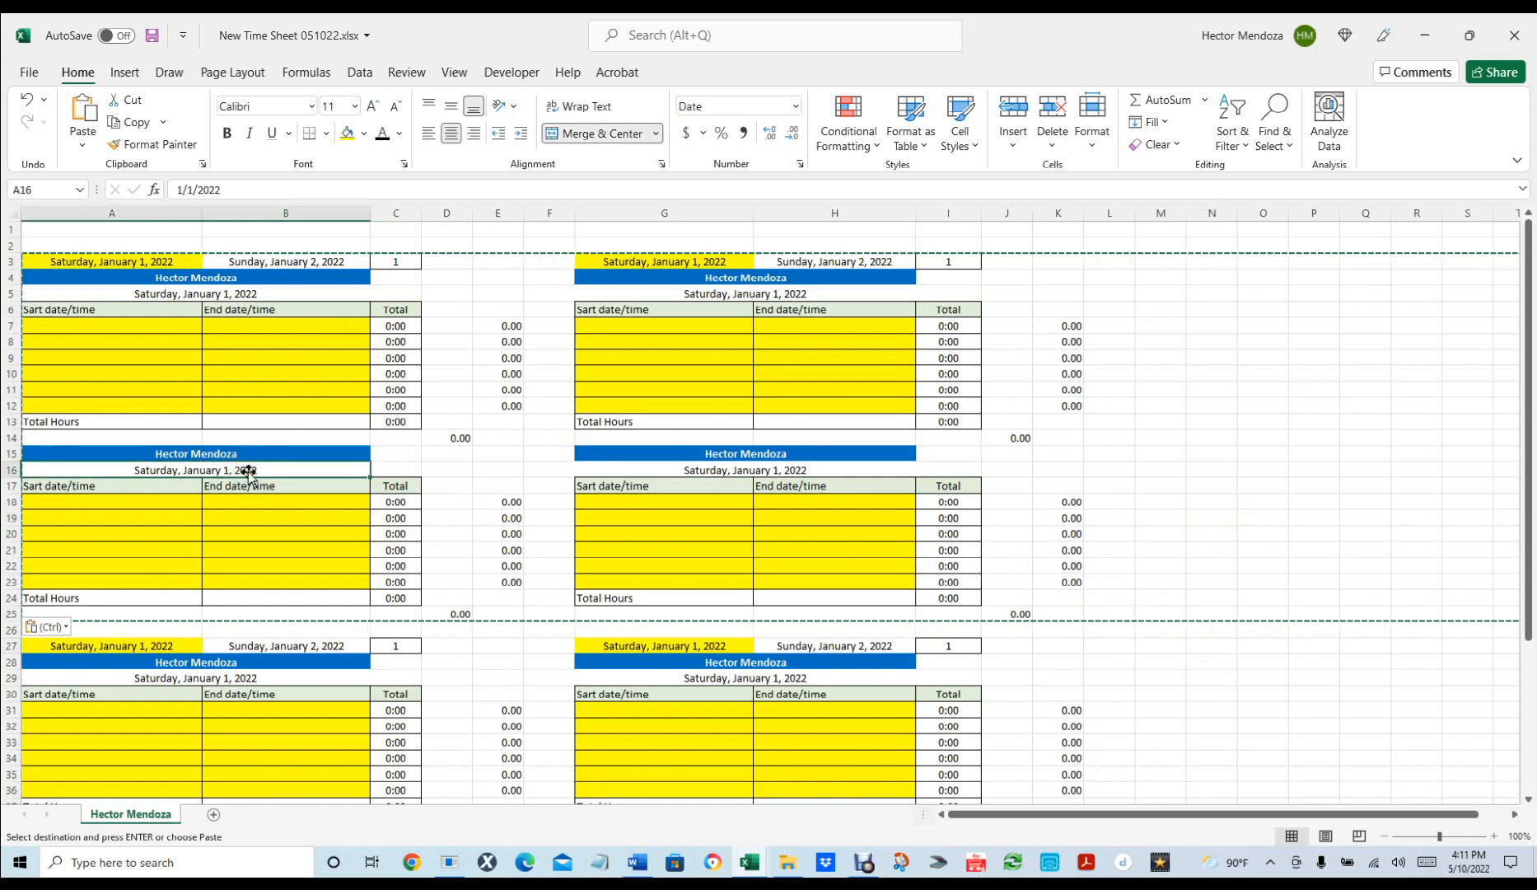
text(=)
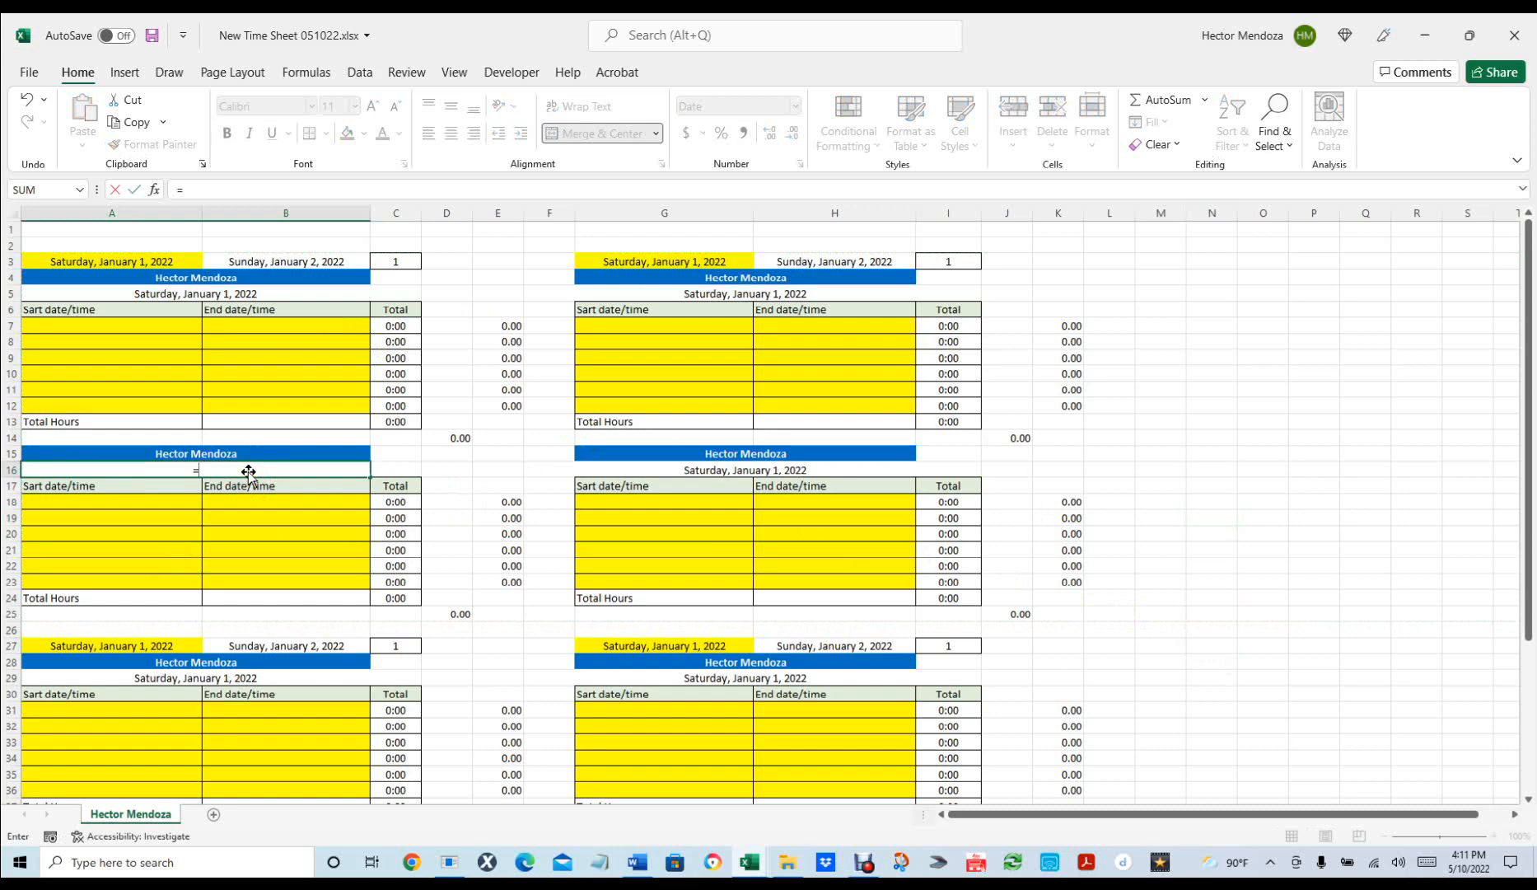
click(234, 292)
text(+1)
key(Return)
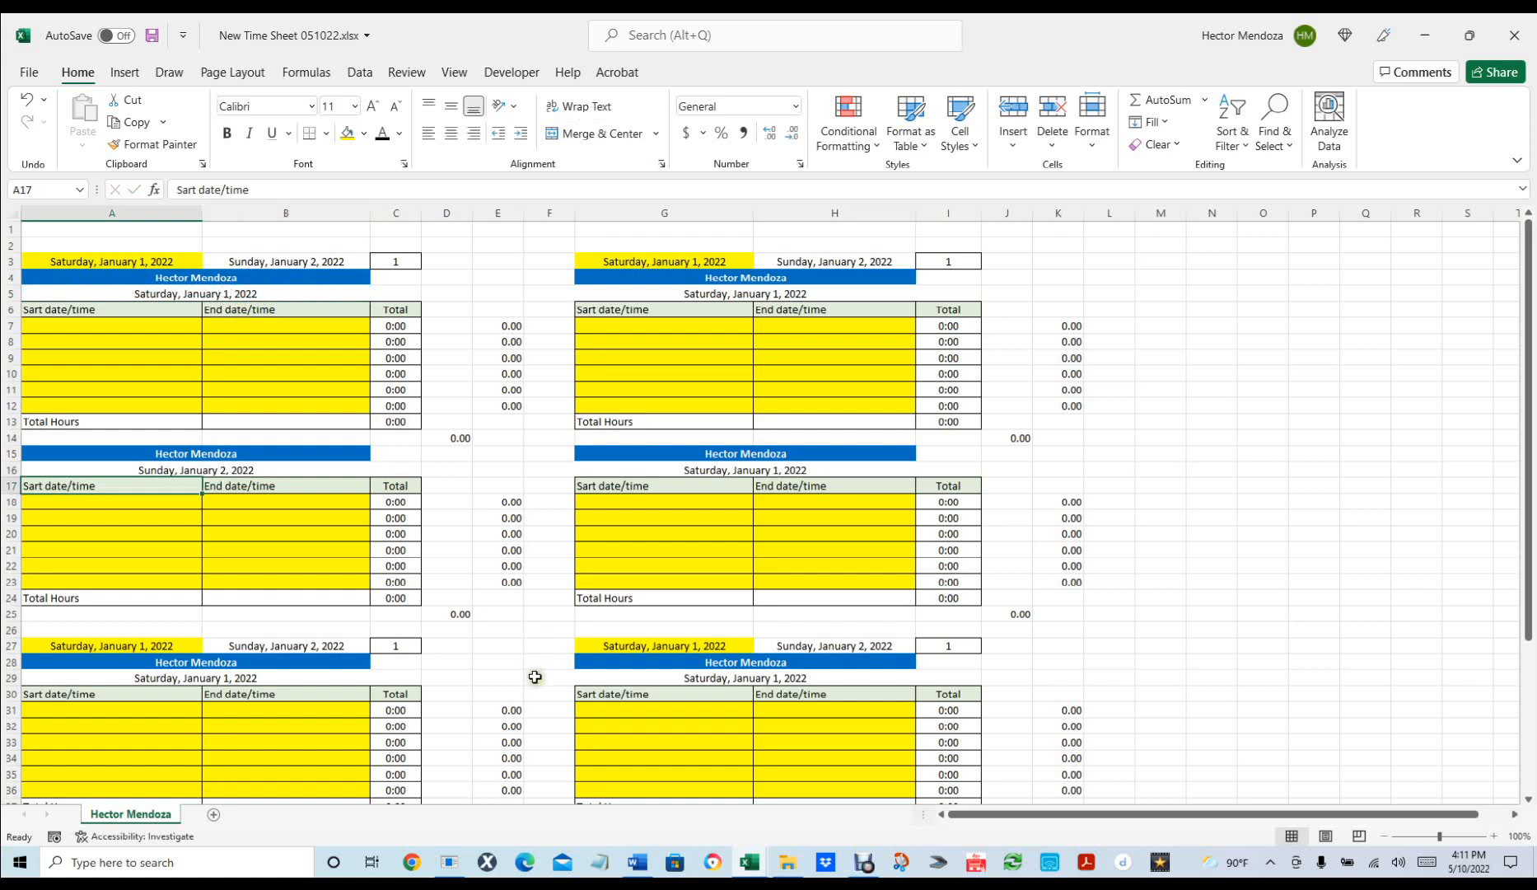
Give C15 the day-number formula =C3+1 so it shows 2.
click(401, 644)
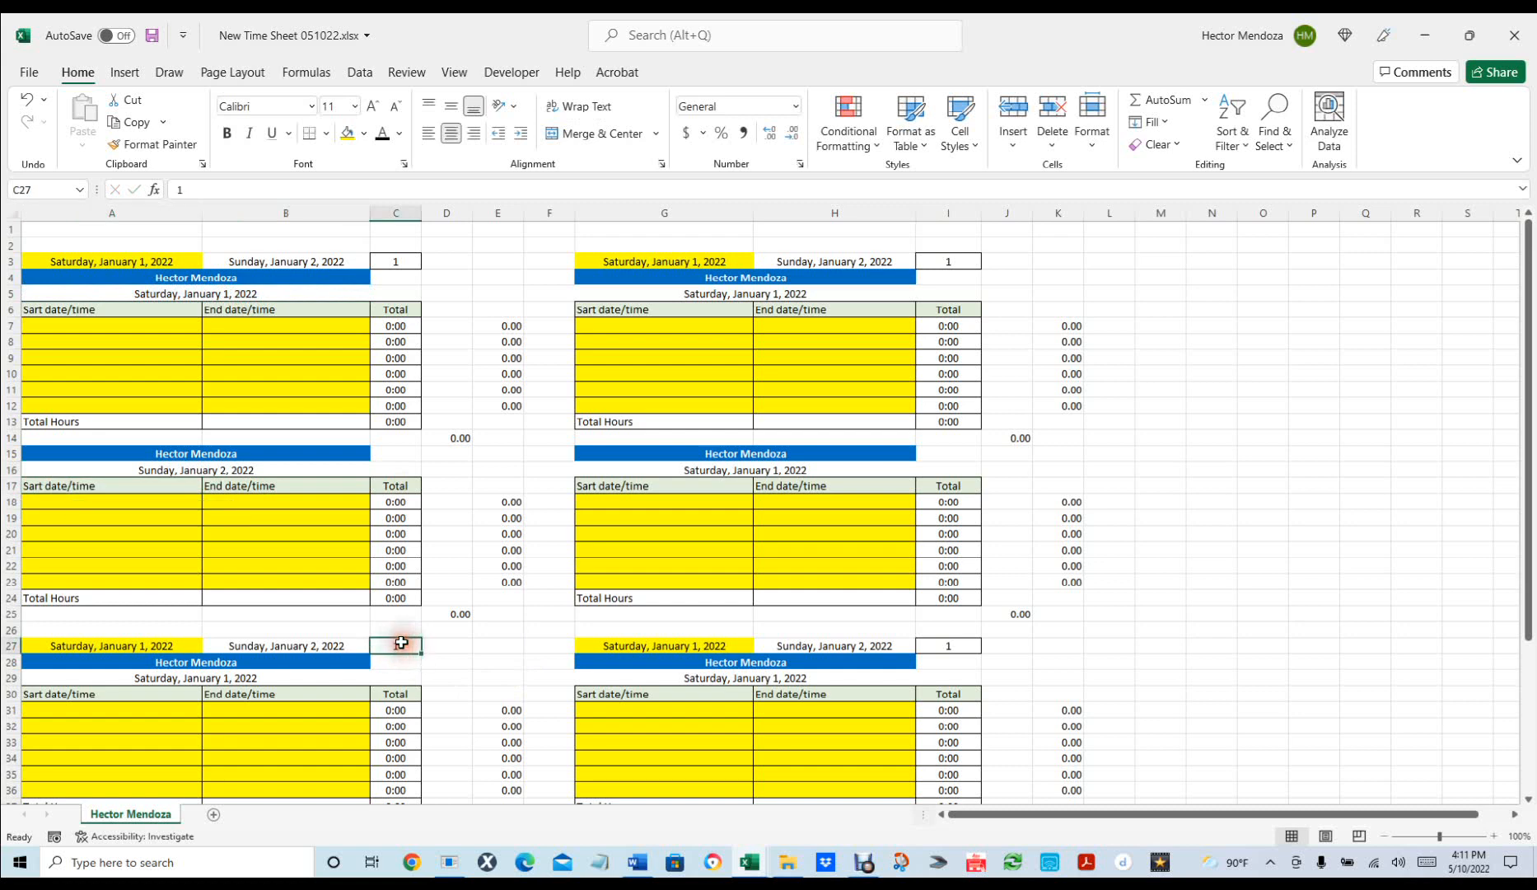
key(ctrl+c)
click(405, 452)
key(ctrl+v)
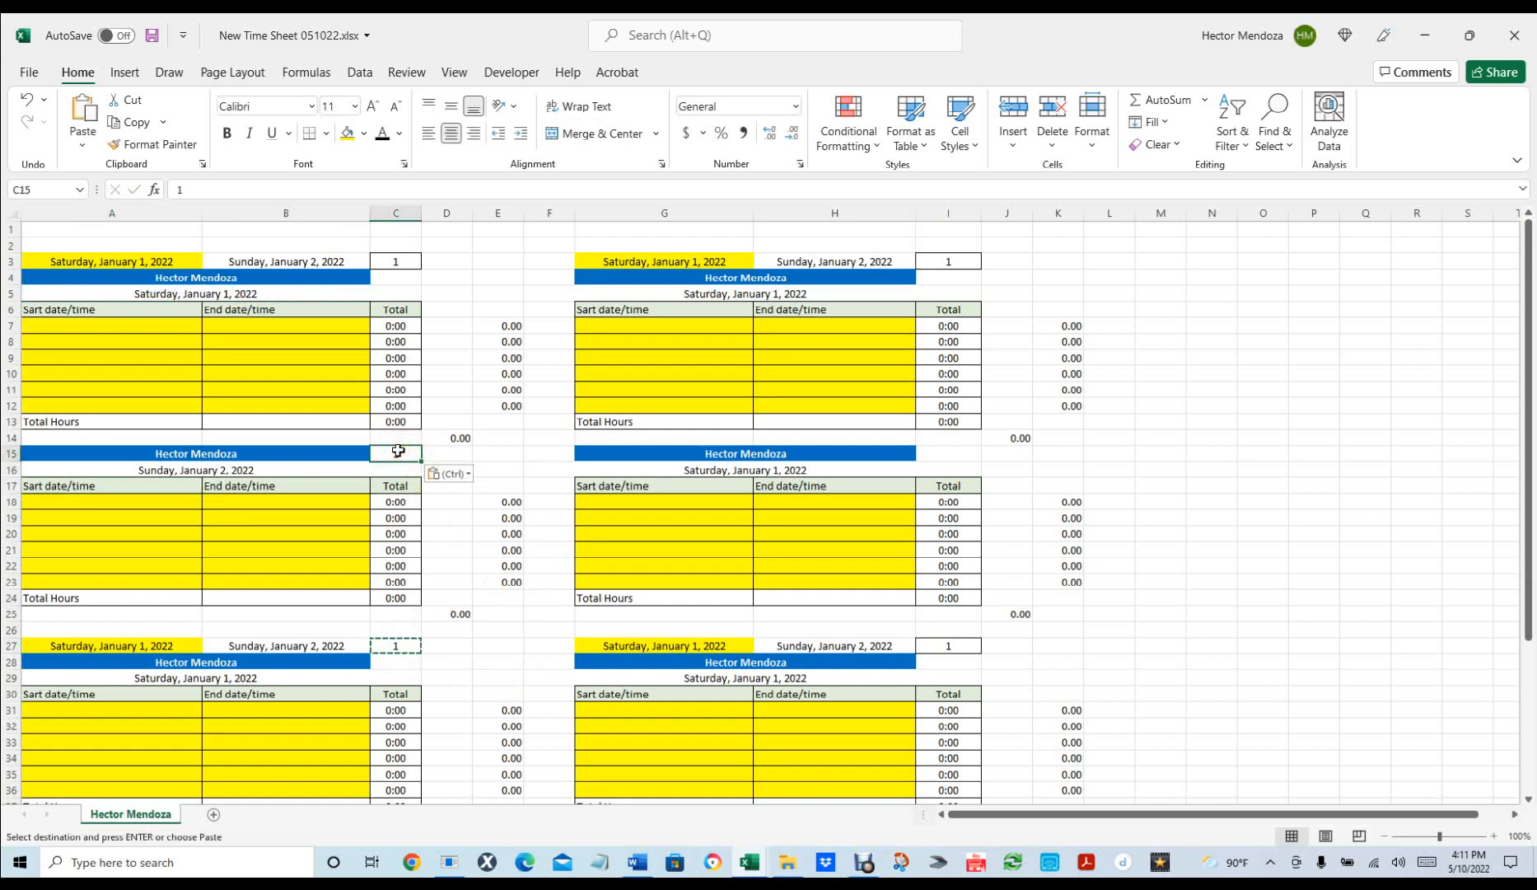
text(=)
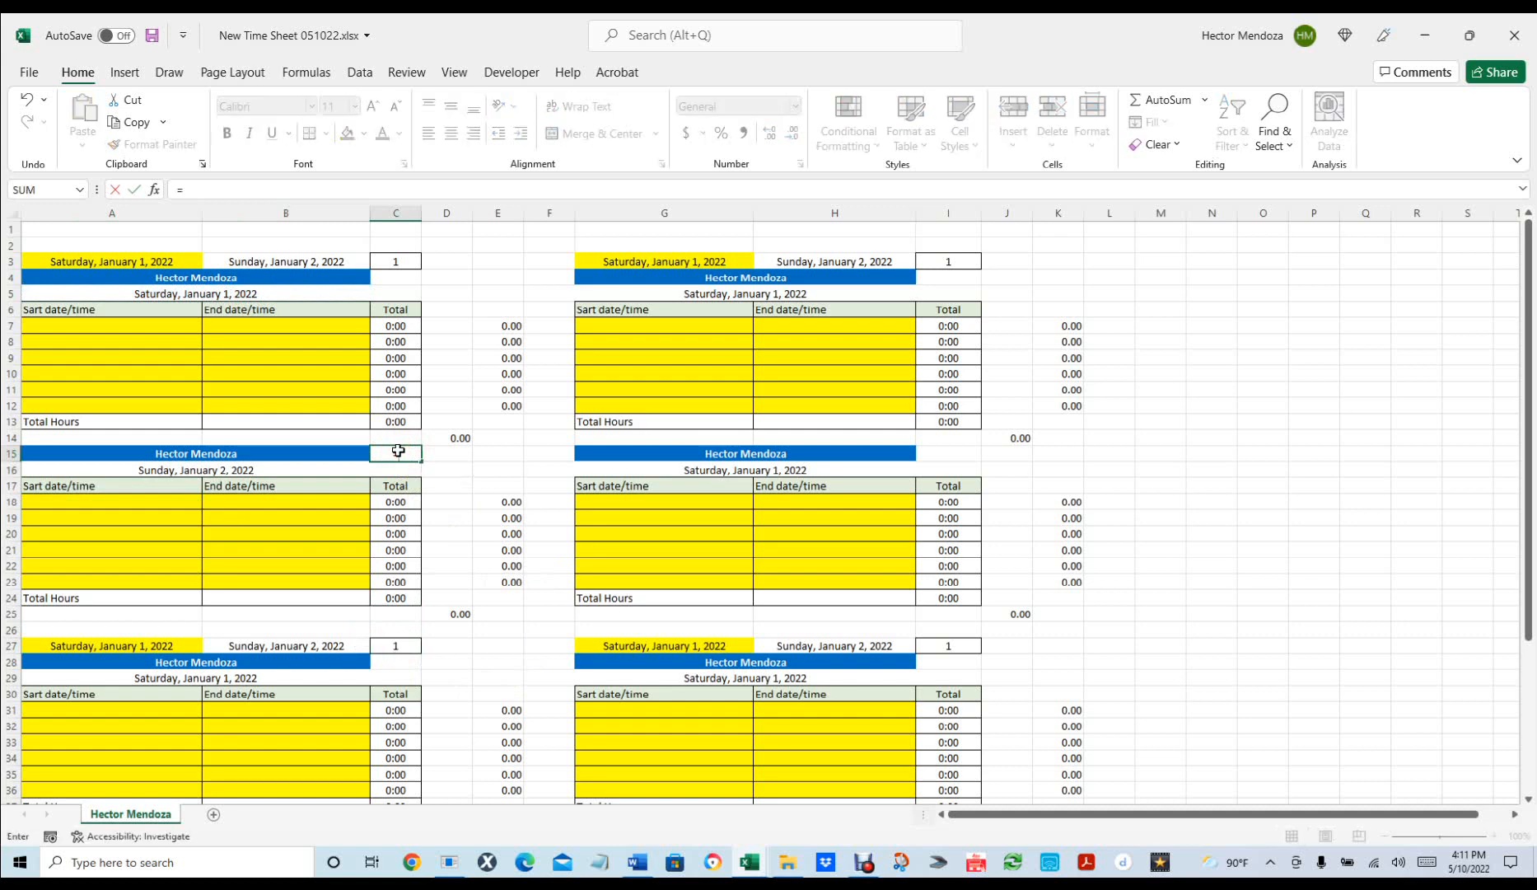
click(389, 262)
text(+1)
key(Return)
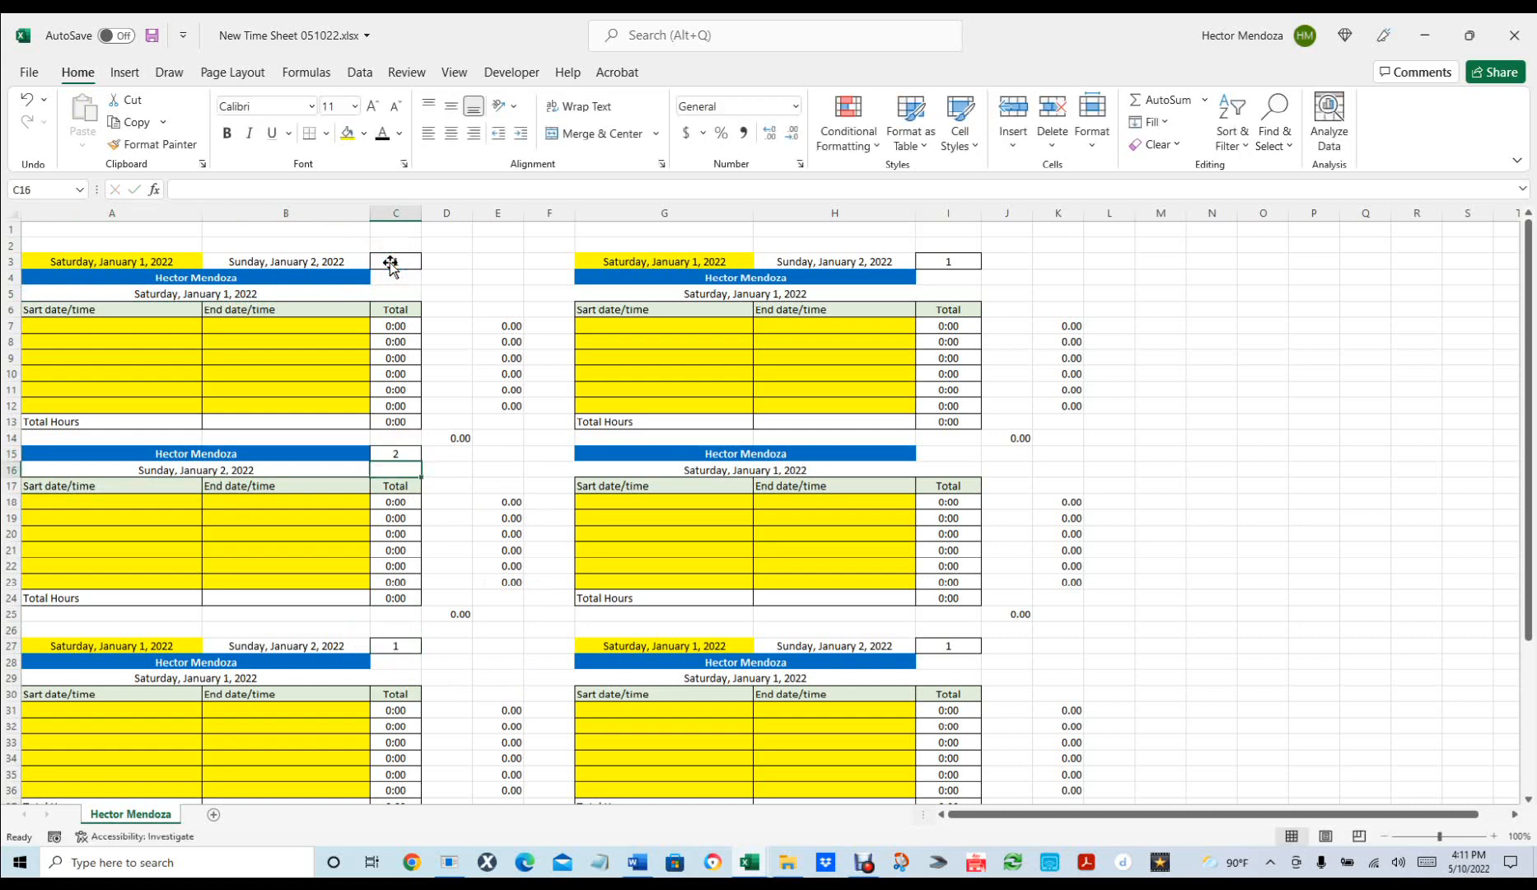
Enter =I3+1 in I15 so the right second block is numbered 2.
click(953, 455)
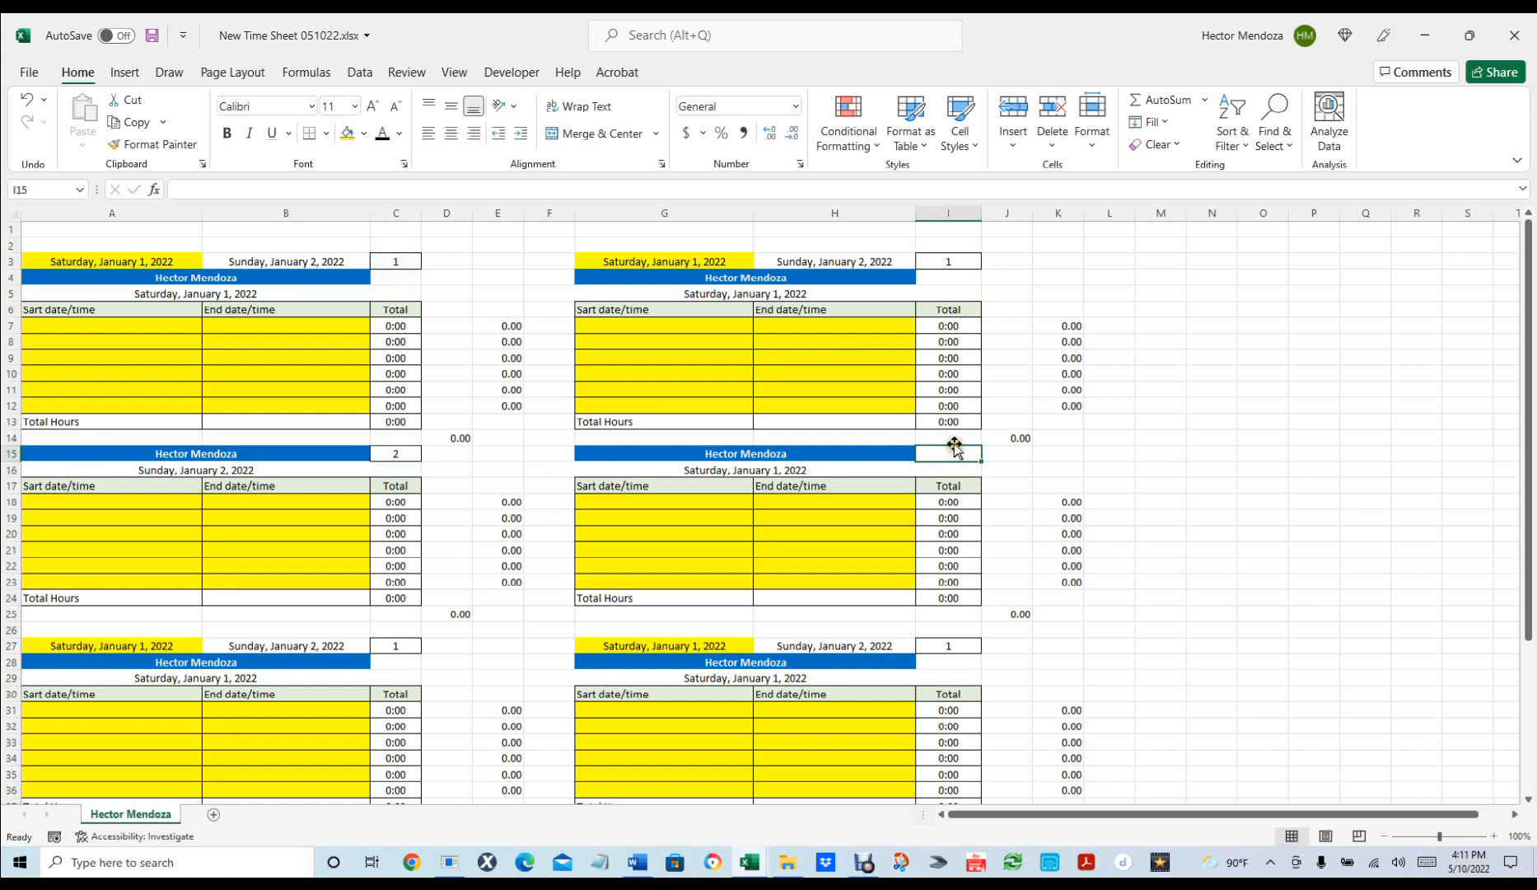
click(951, 448)
text(=)
click(936, 264)
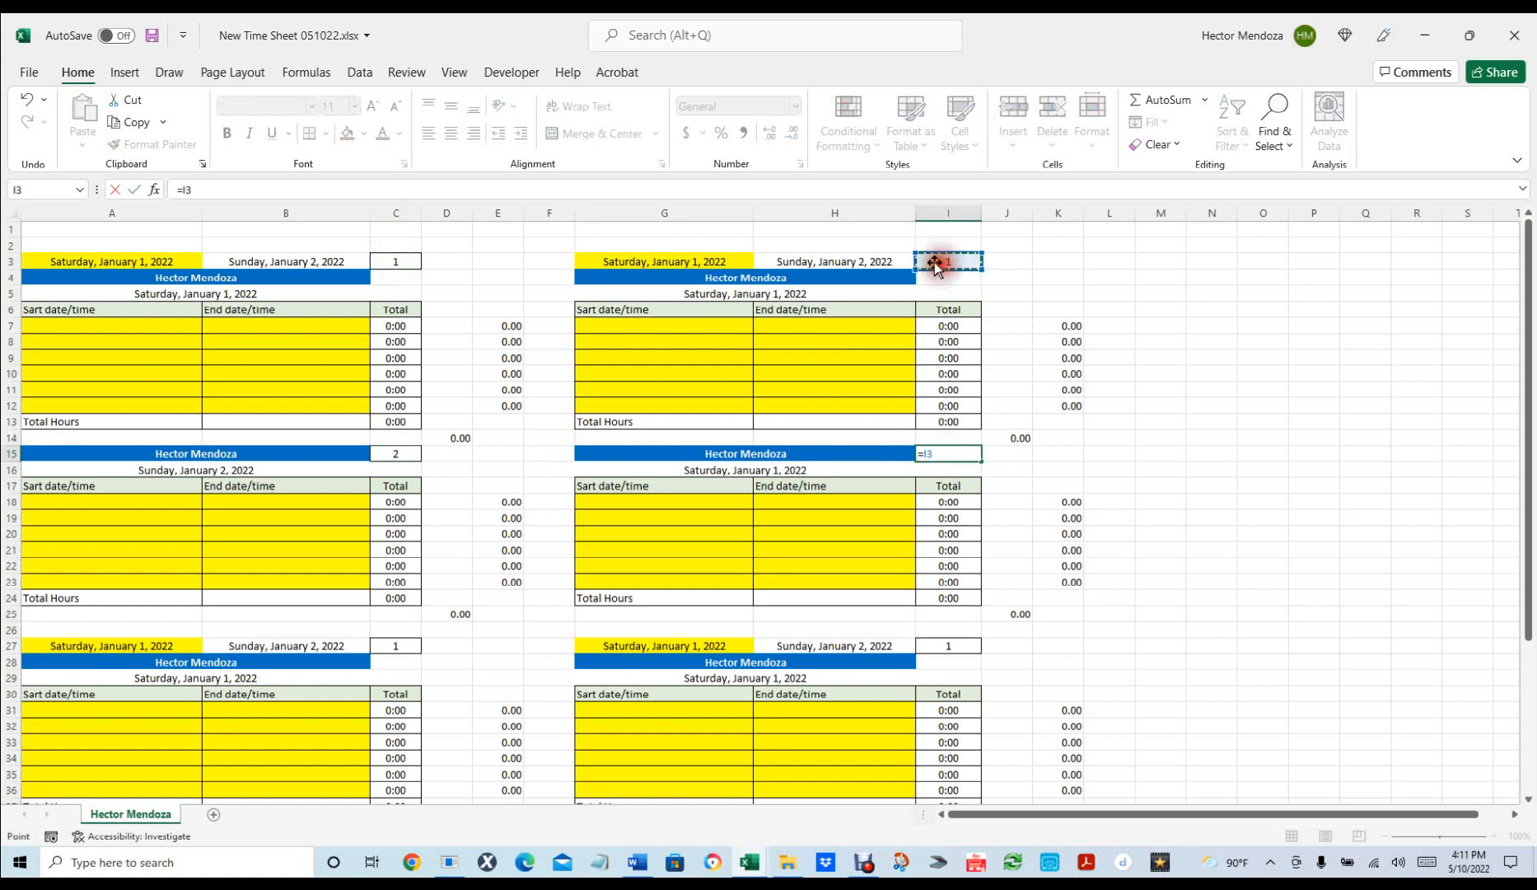
text(+1)
key(Return)
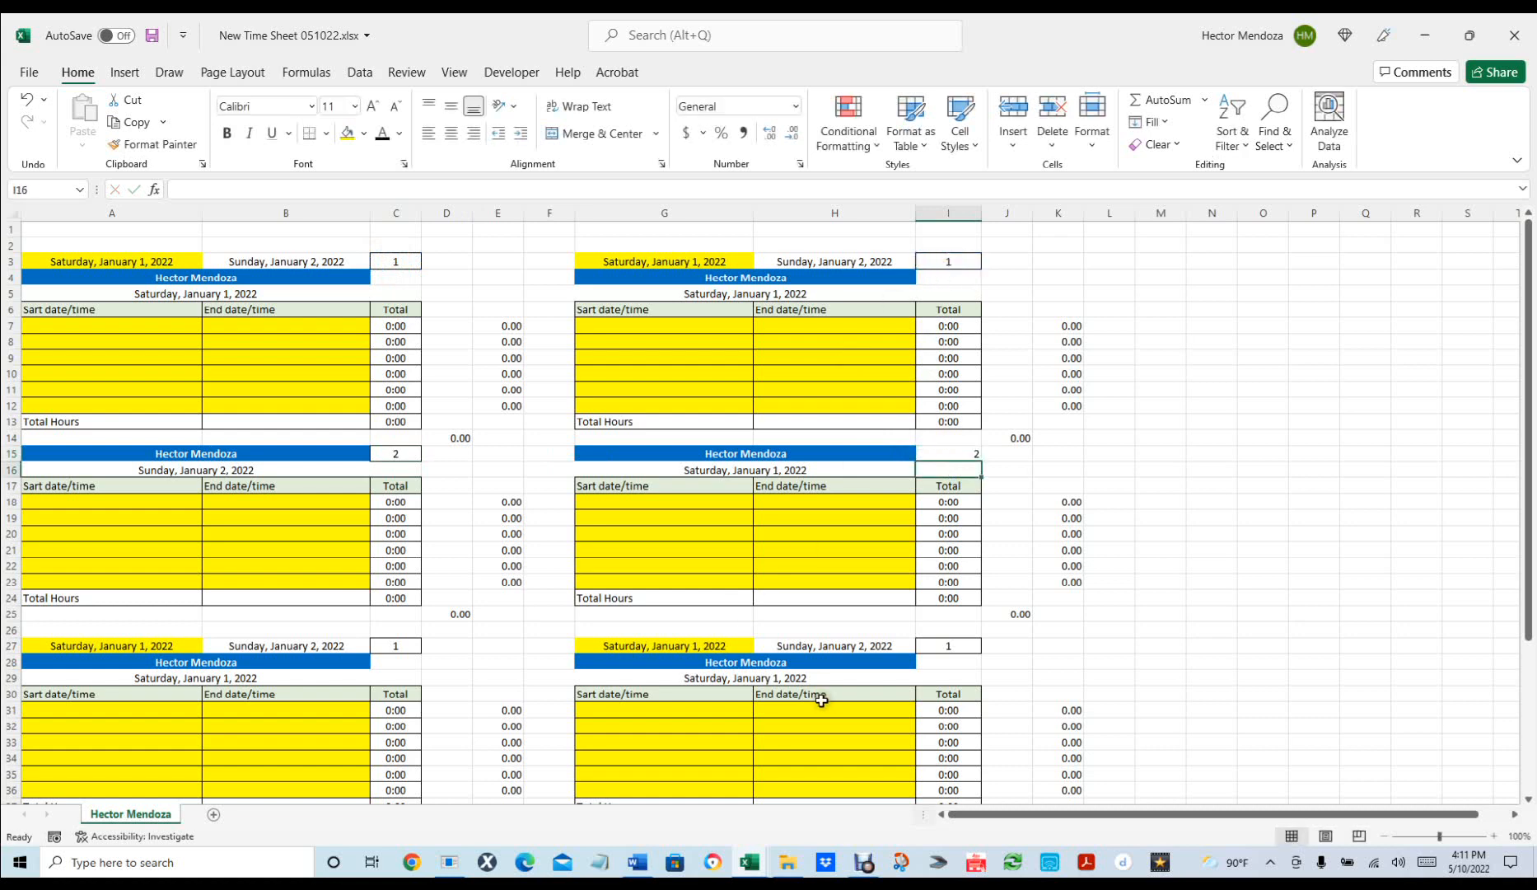
Select the day-number cells C3, I3 and I15 together.
click(400, 259)
shift+click(947, 262)
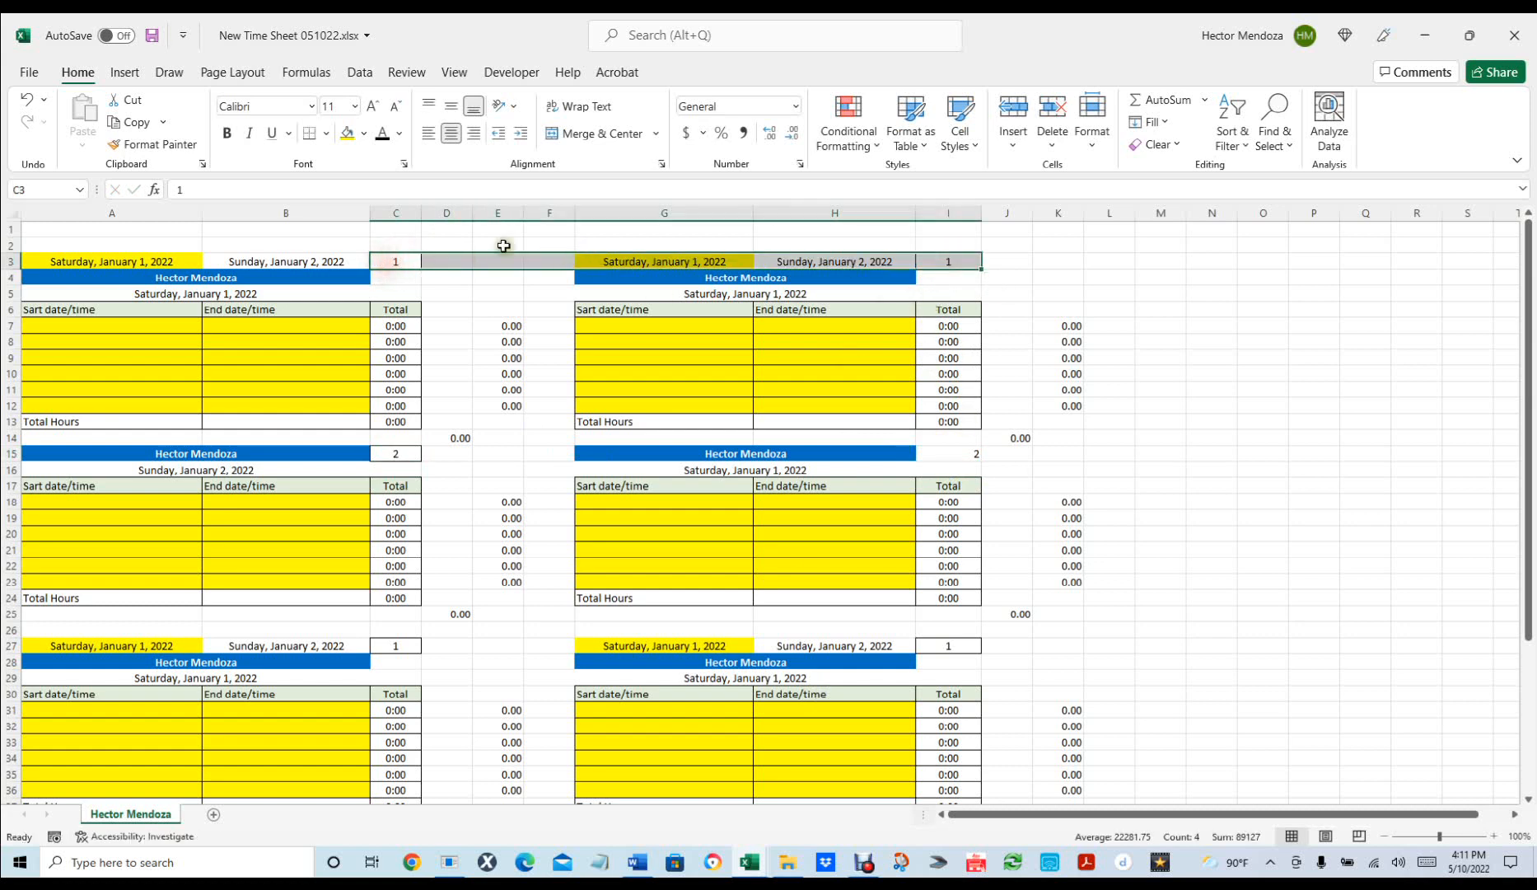
click(397, 258)
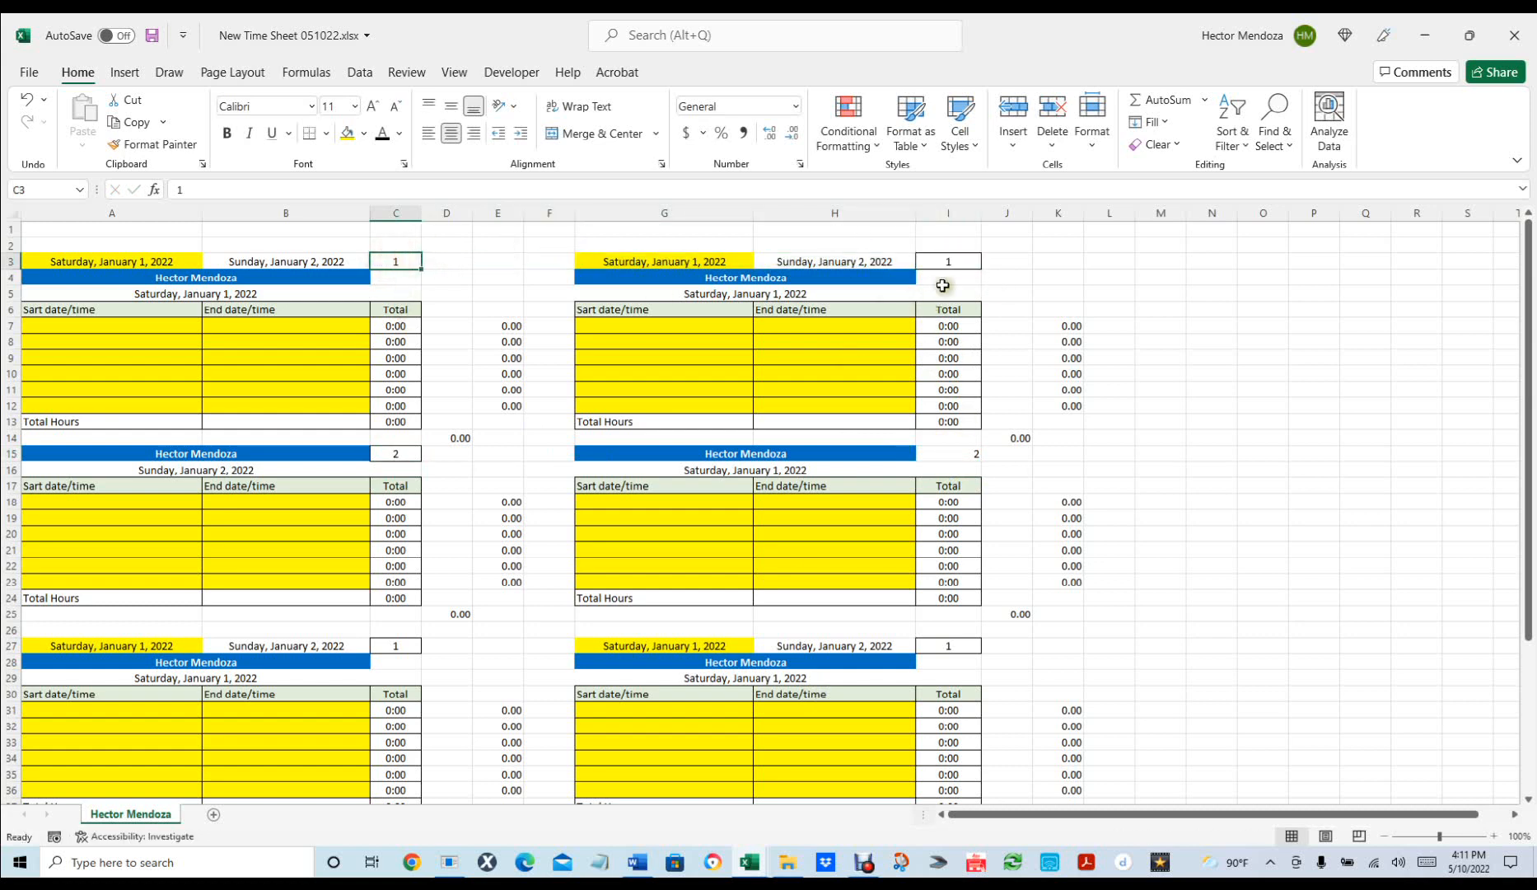
ctrl+click(948, 261)
ctrl+click(956, 453)
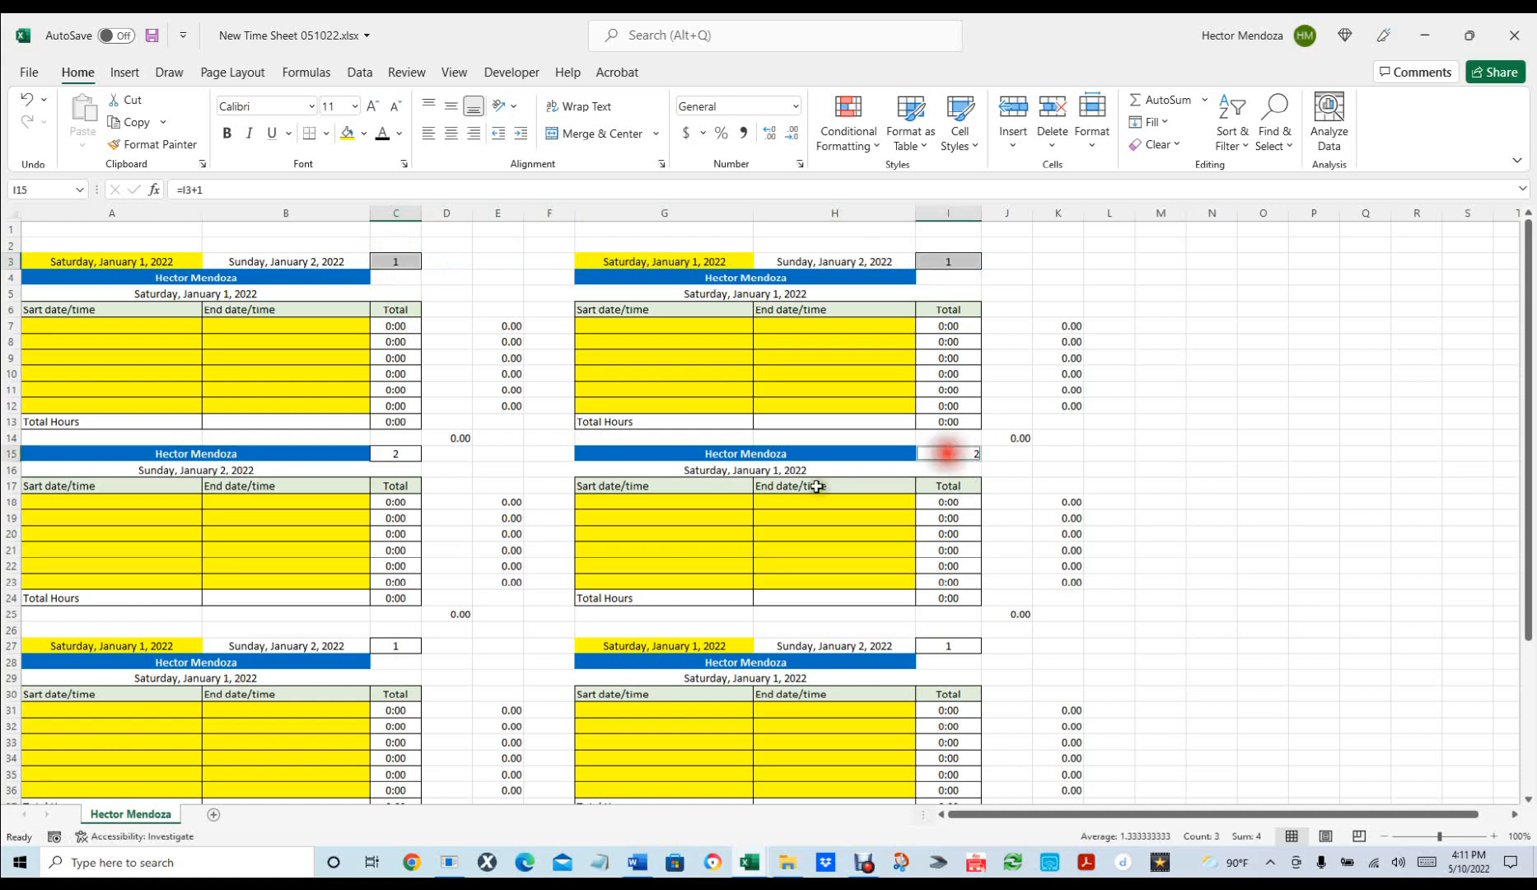
Center the day numbers in C3, I3, C15, I15, C27 and I27.
ctrl+click(398, 455)
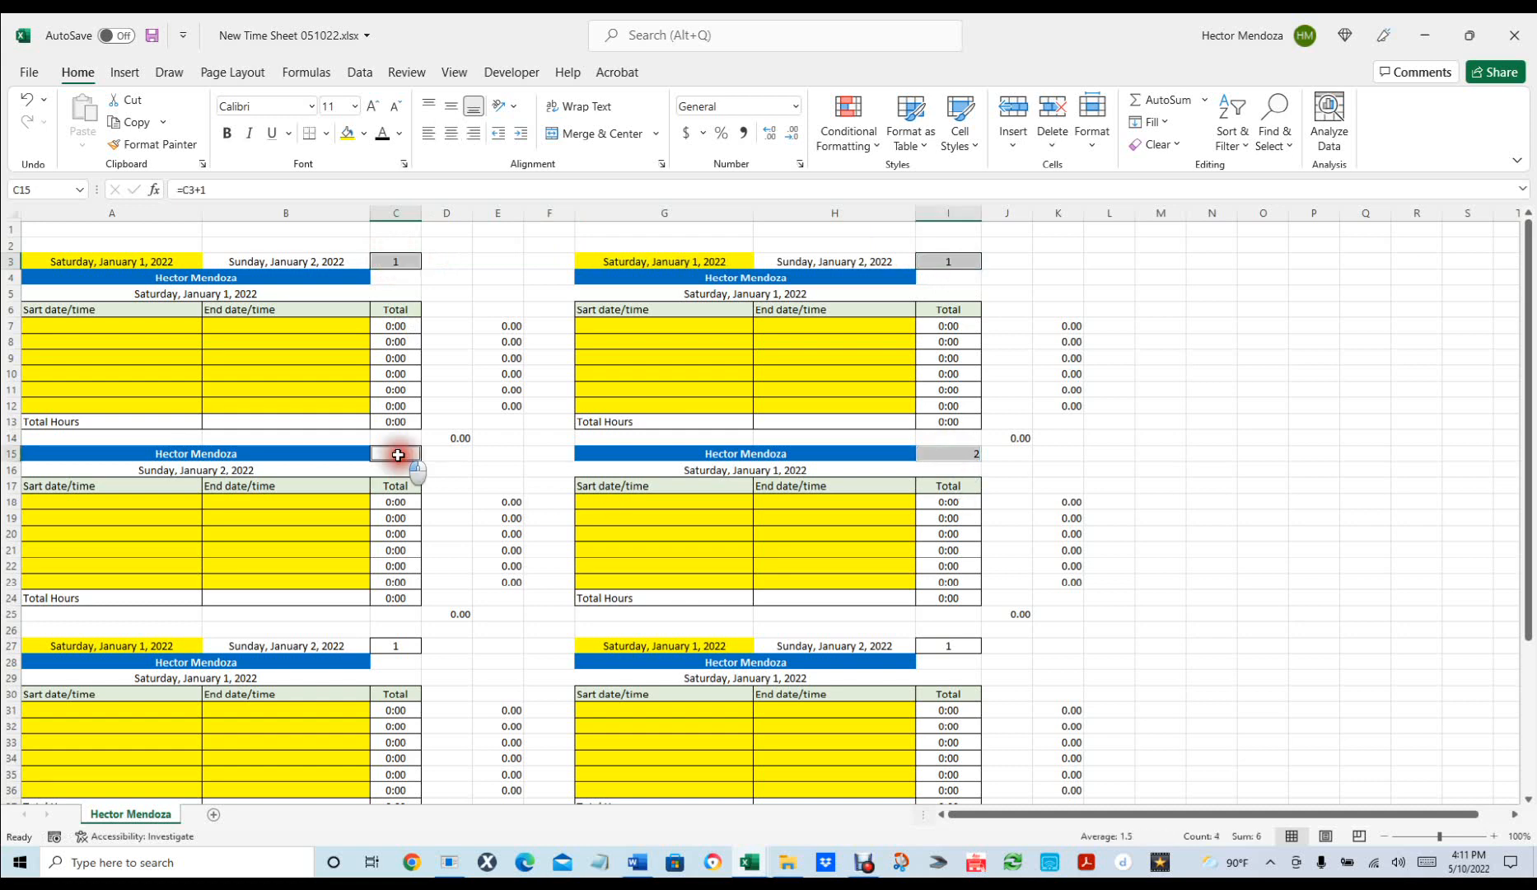
ctrl+click(397, 639)
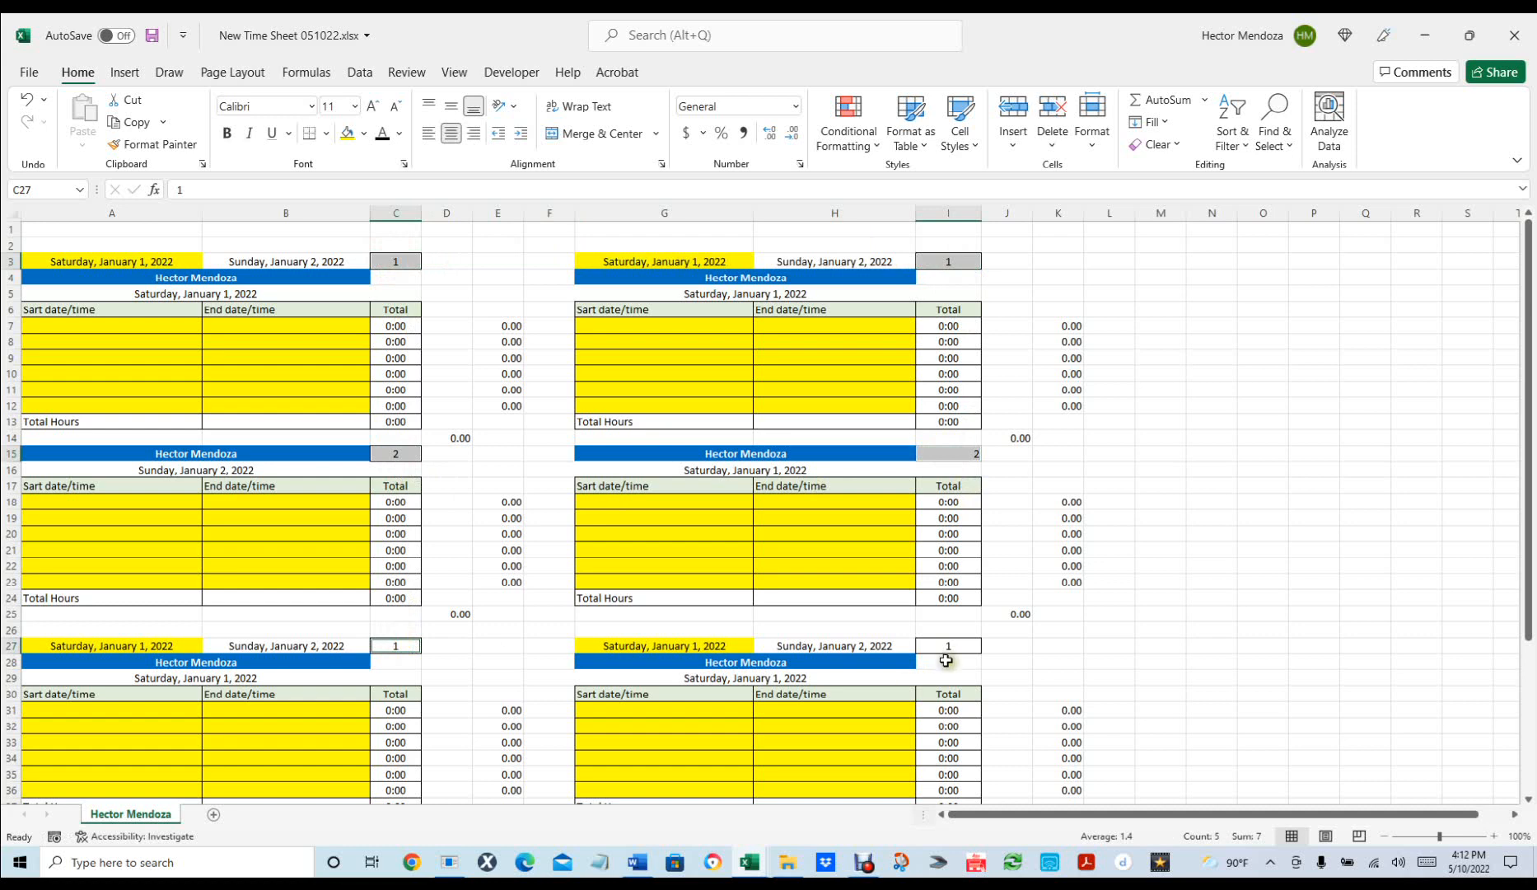
ctrl+click(955, 645)
key(ctrl+1)
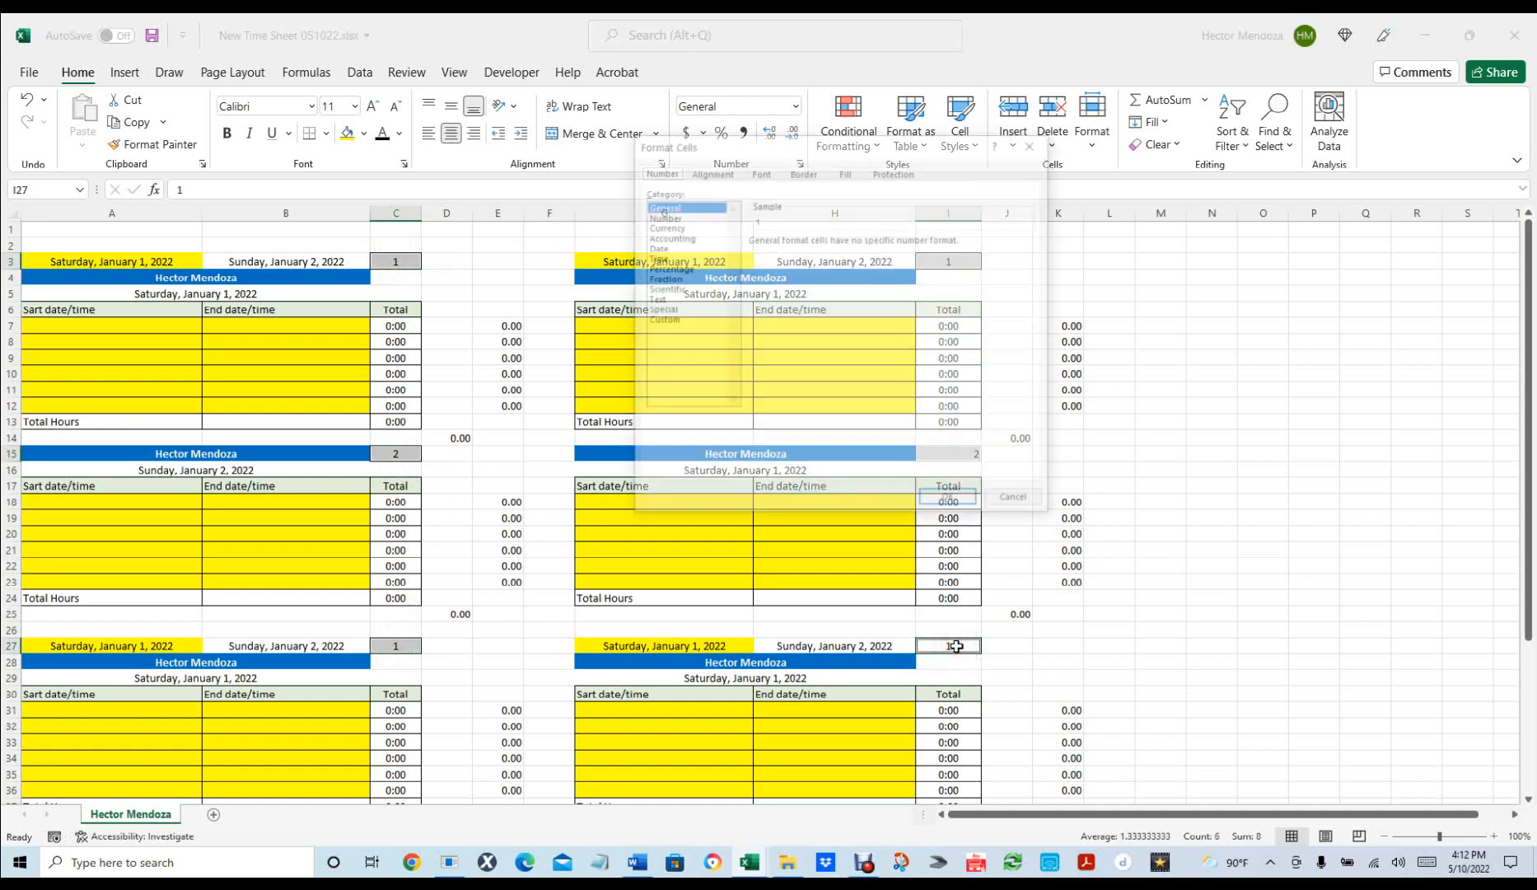
click(1014, 497)
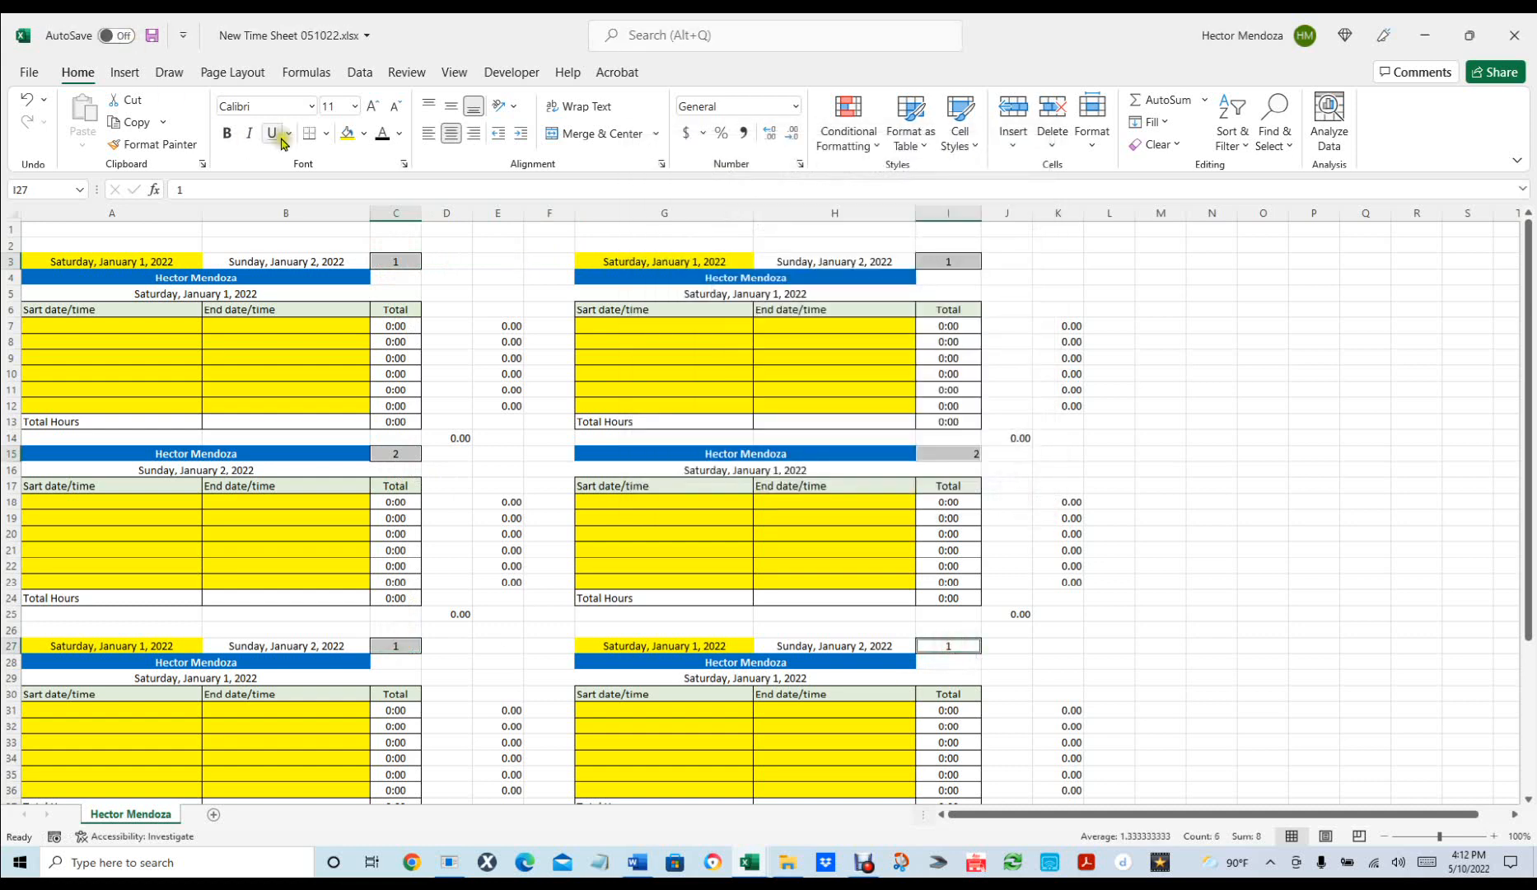
click(449, 135)
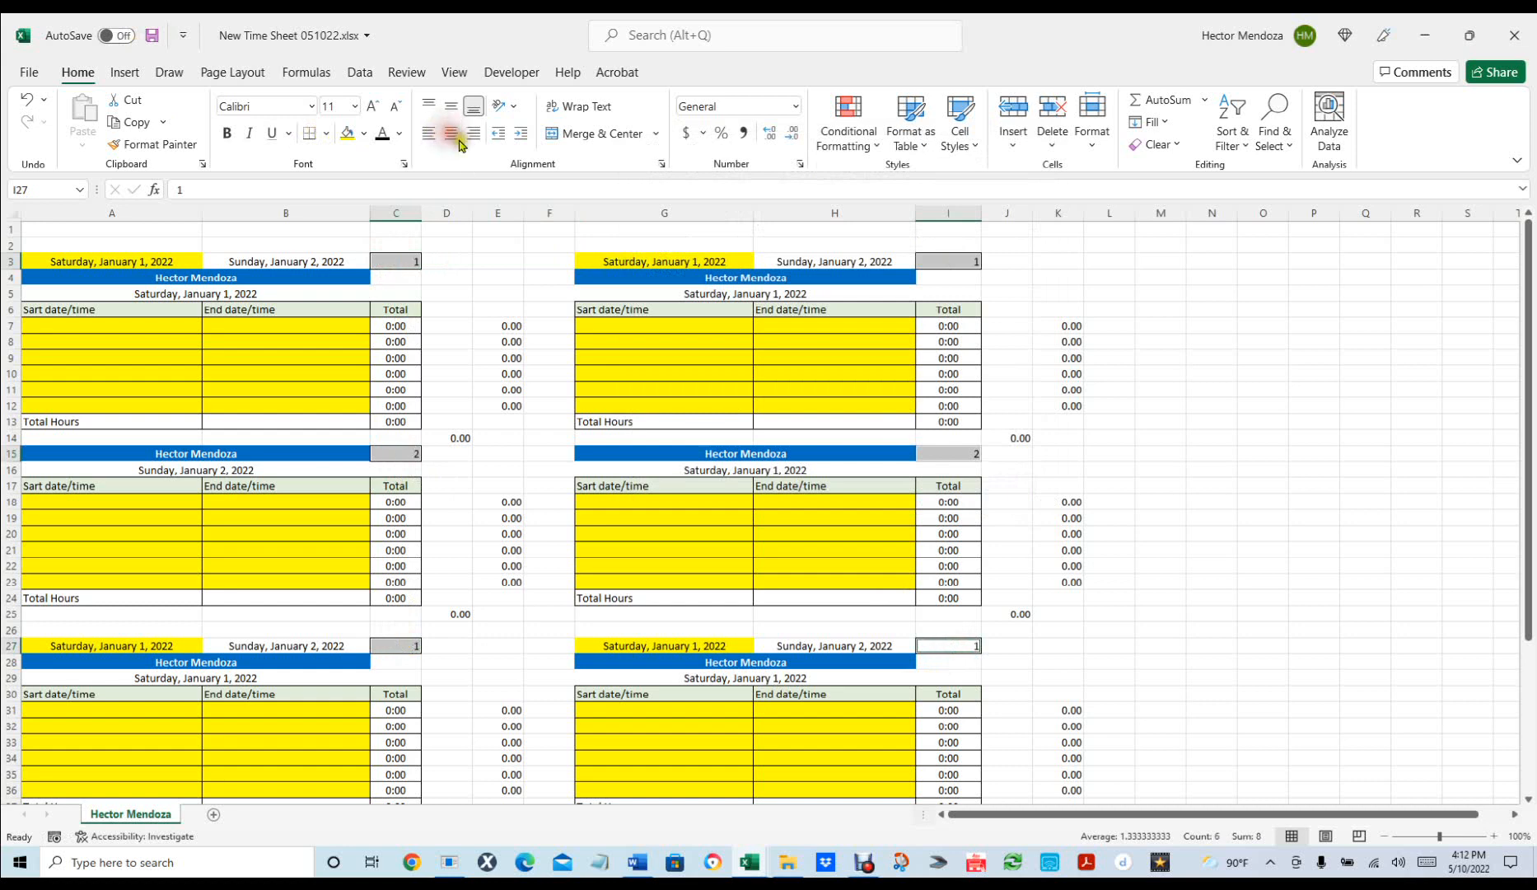
click(450, 135)
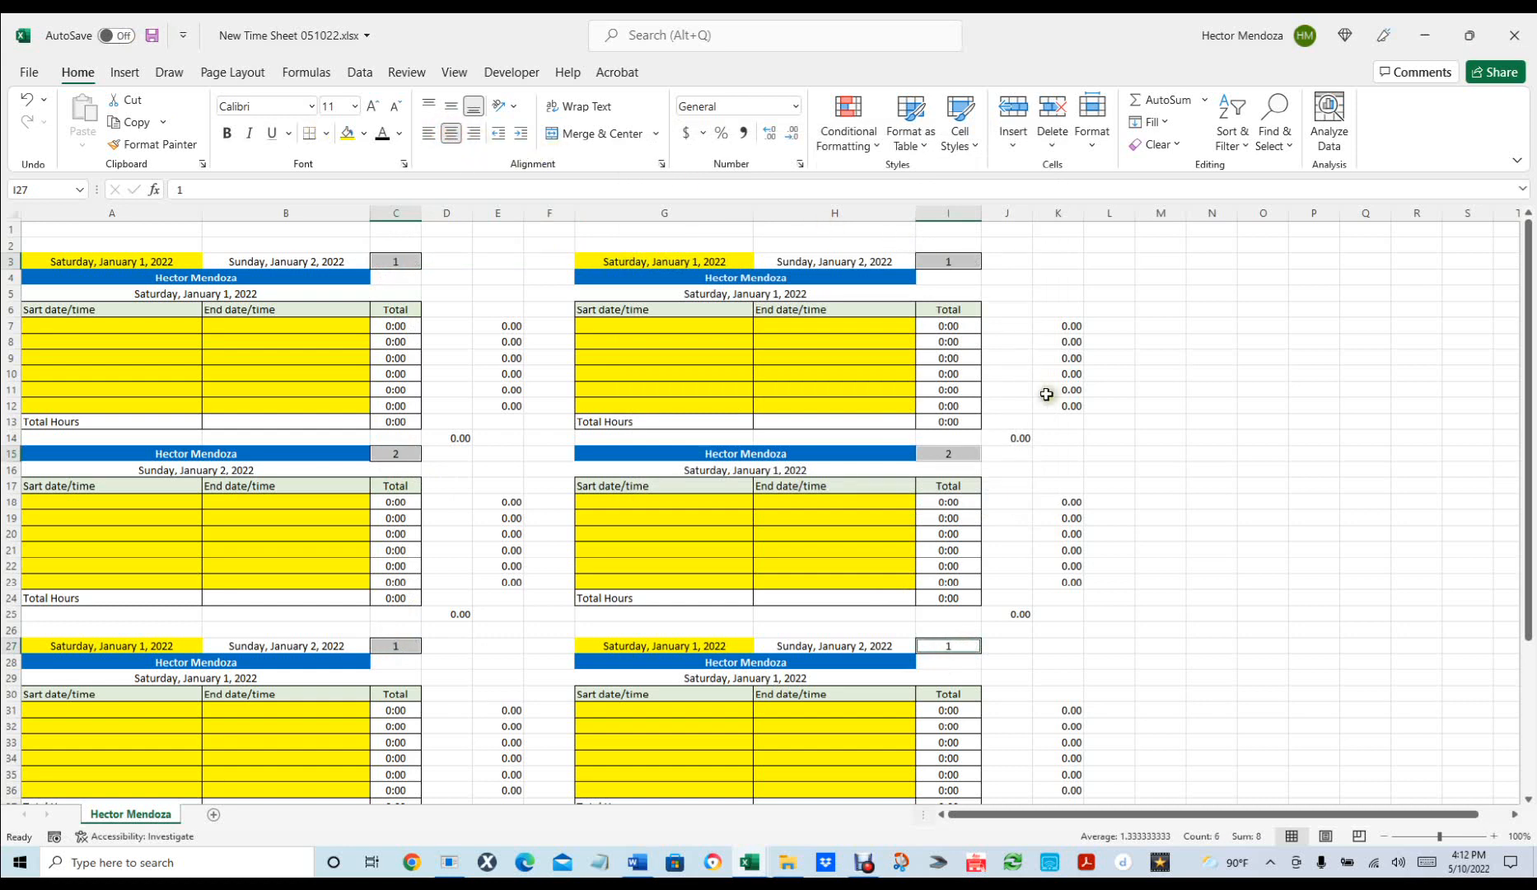
click(1220, 532)
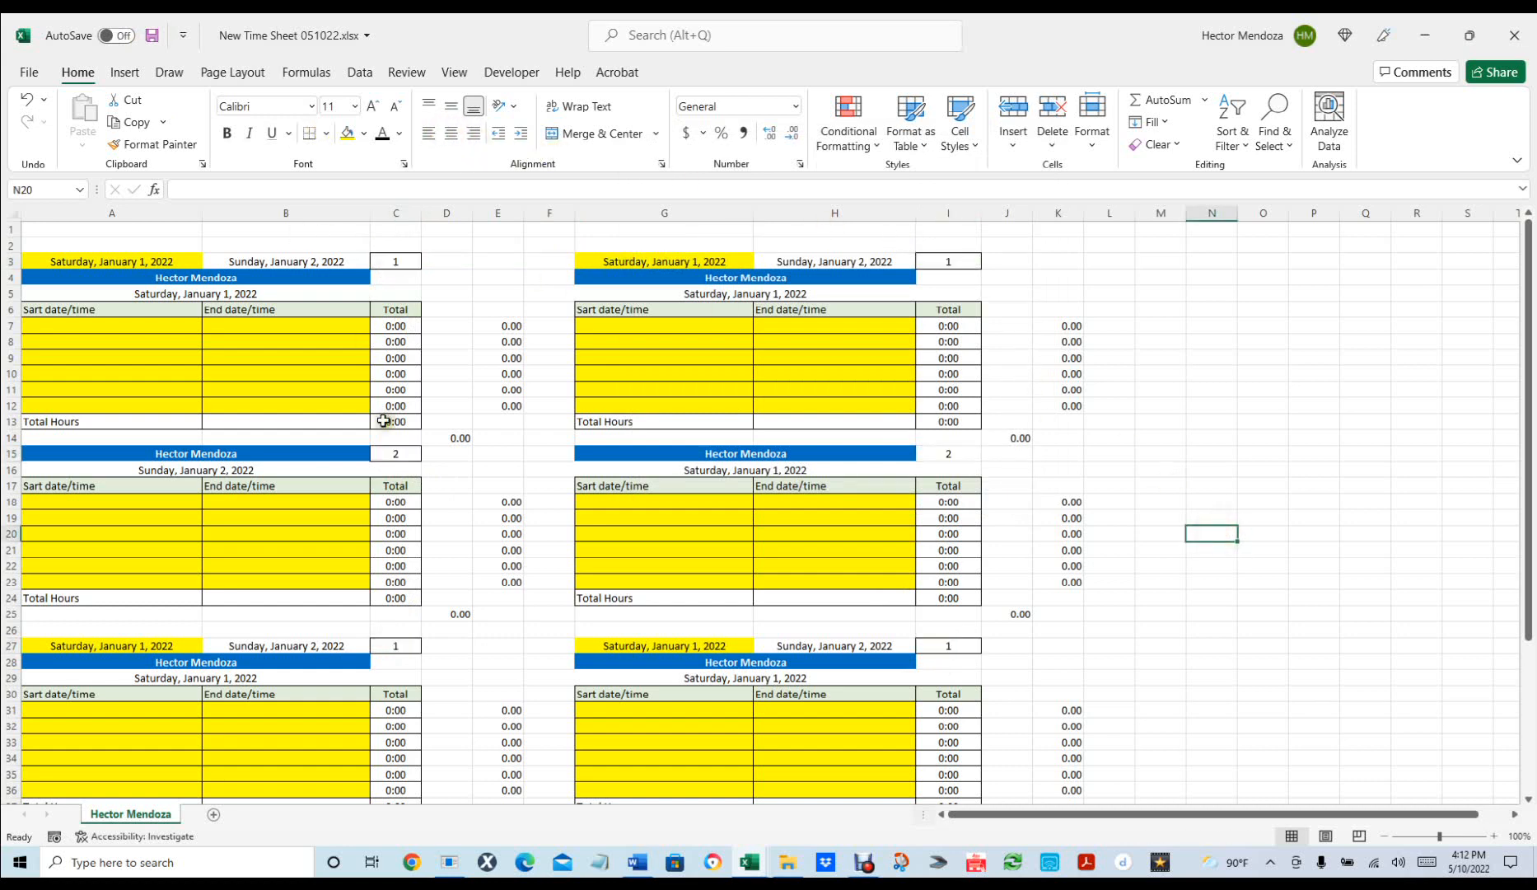
Renumber the third blocks to 3, with C27 holding =C15+1.
click(949, 644)
text(=)
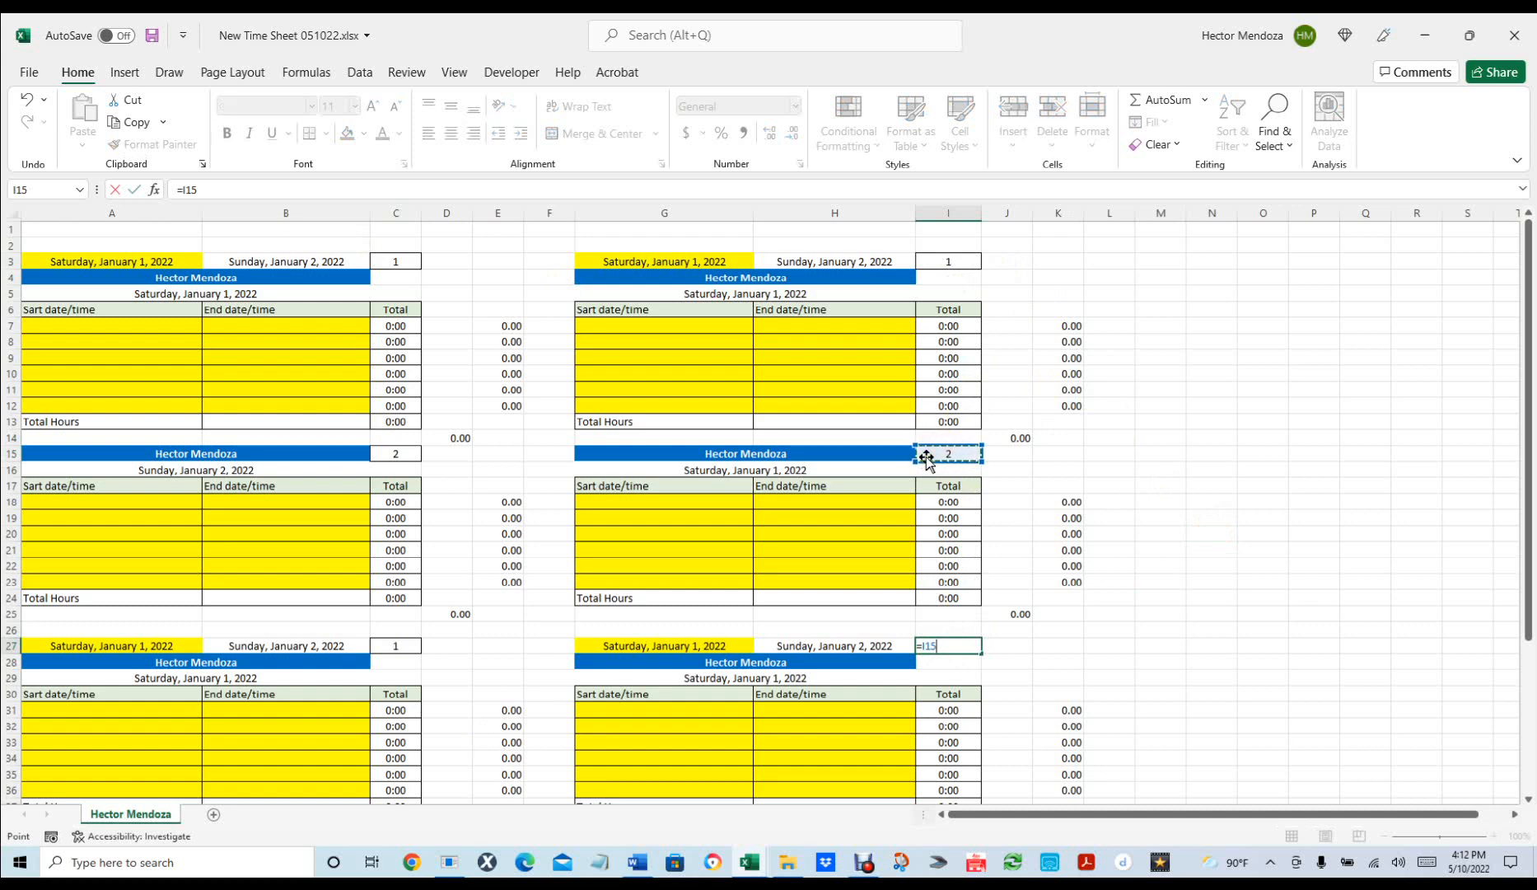
key(Return)
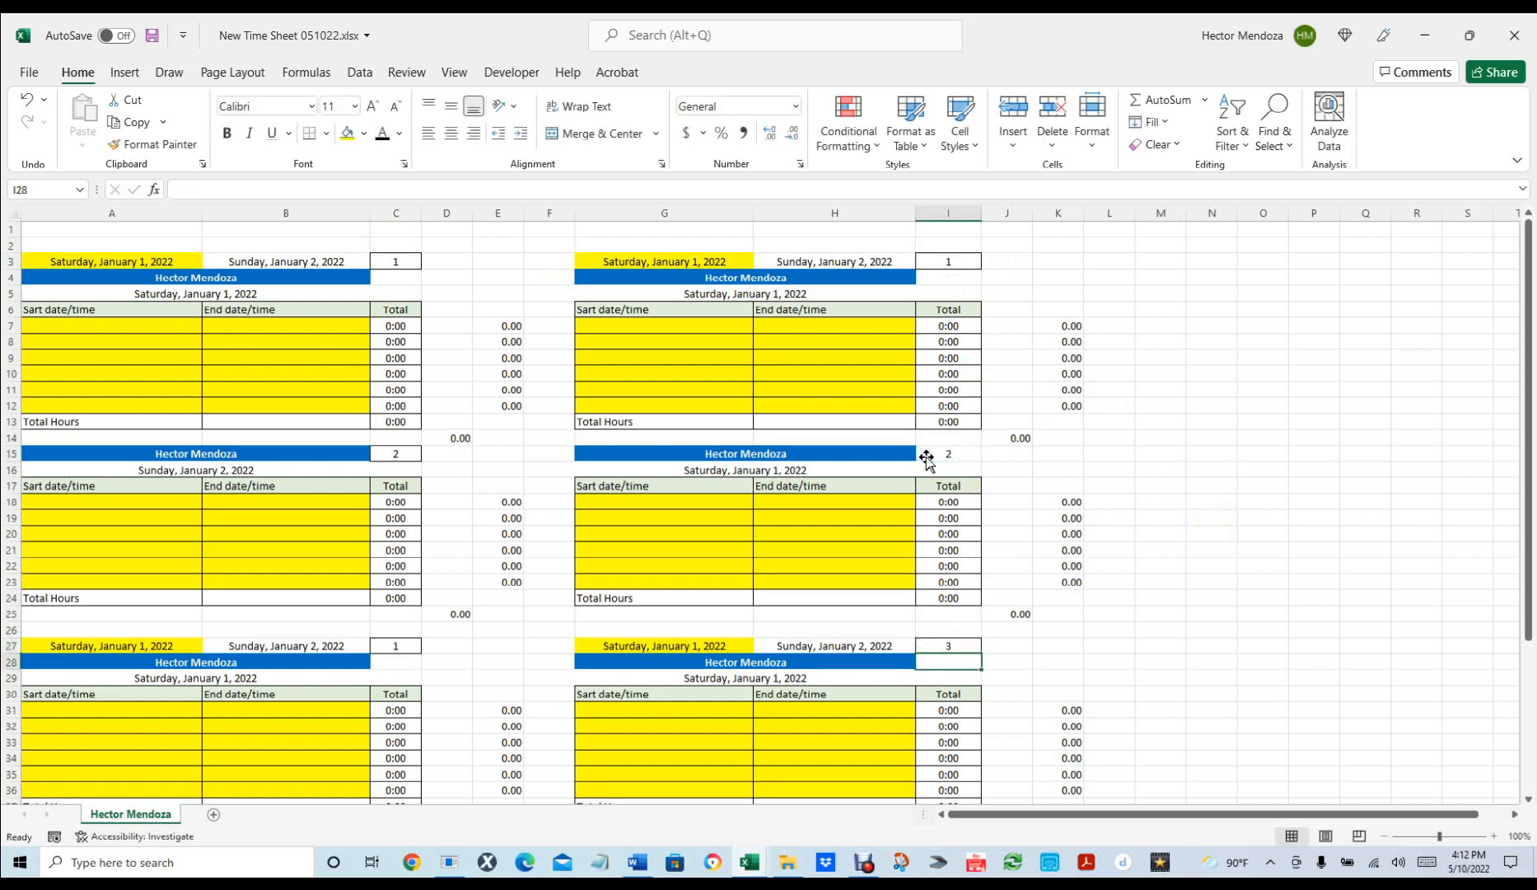
click(399, 646)
text(=)
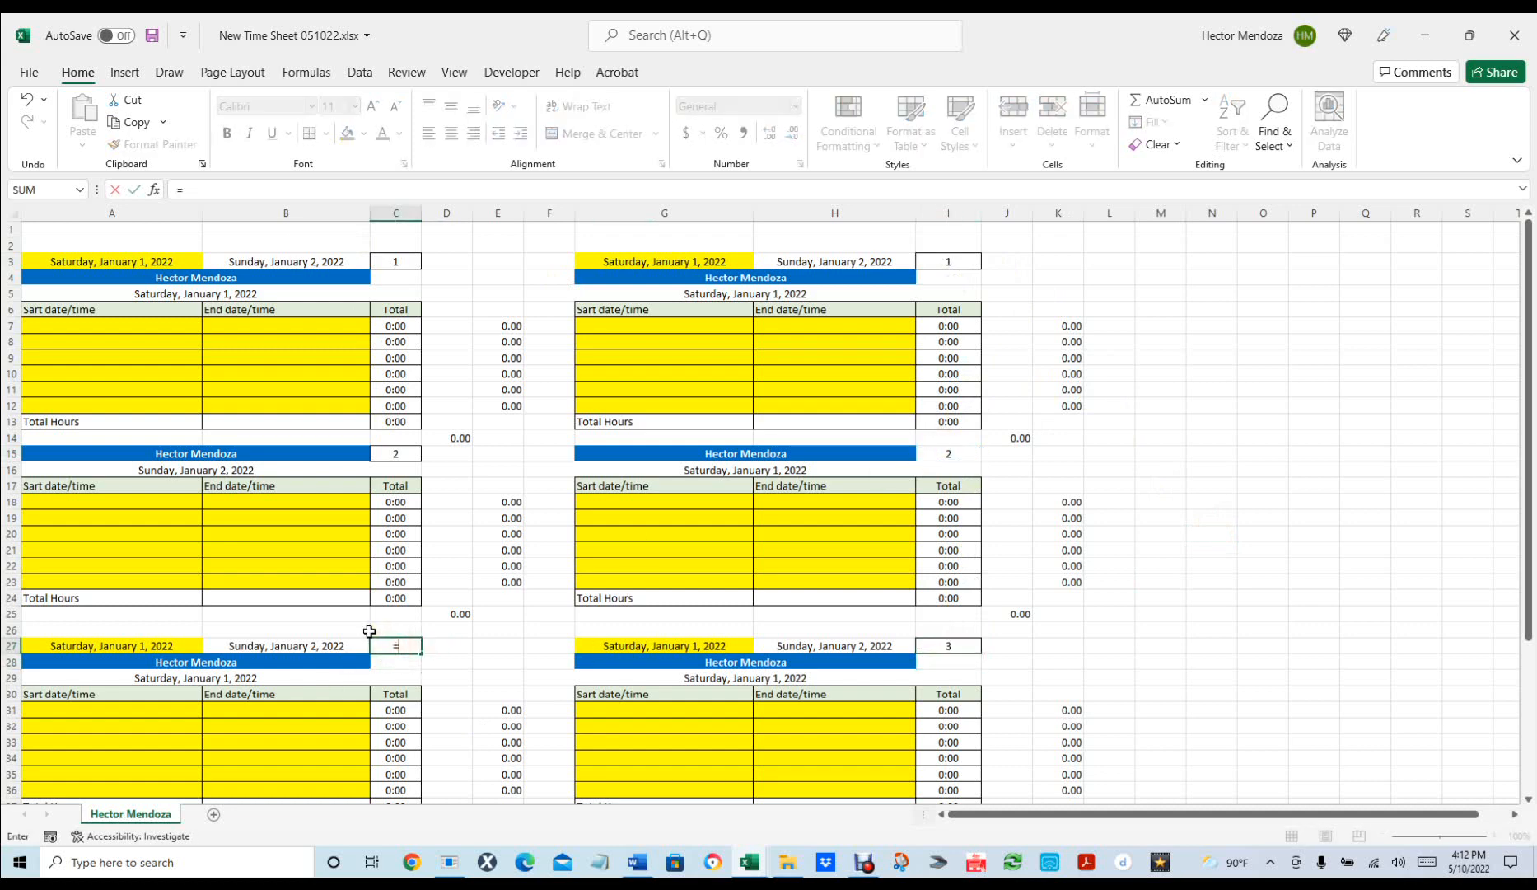
click(382, 450)
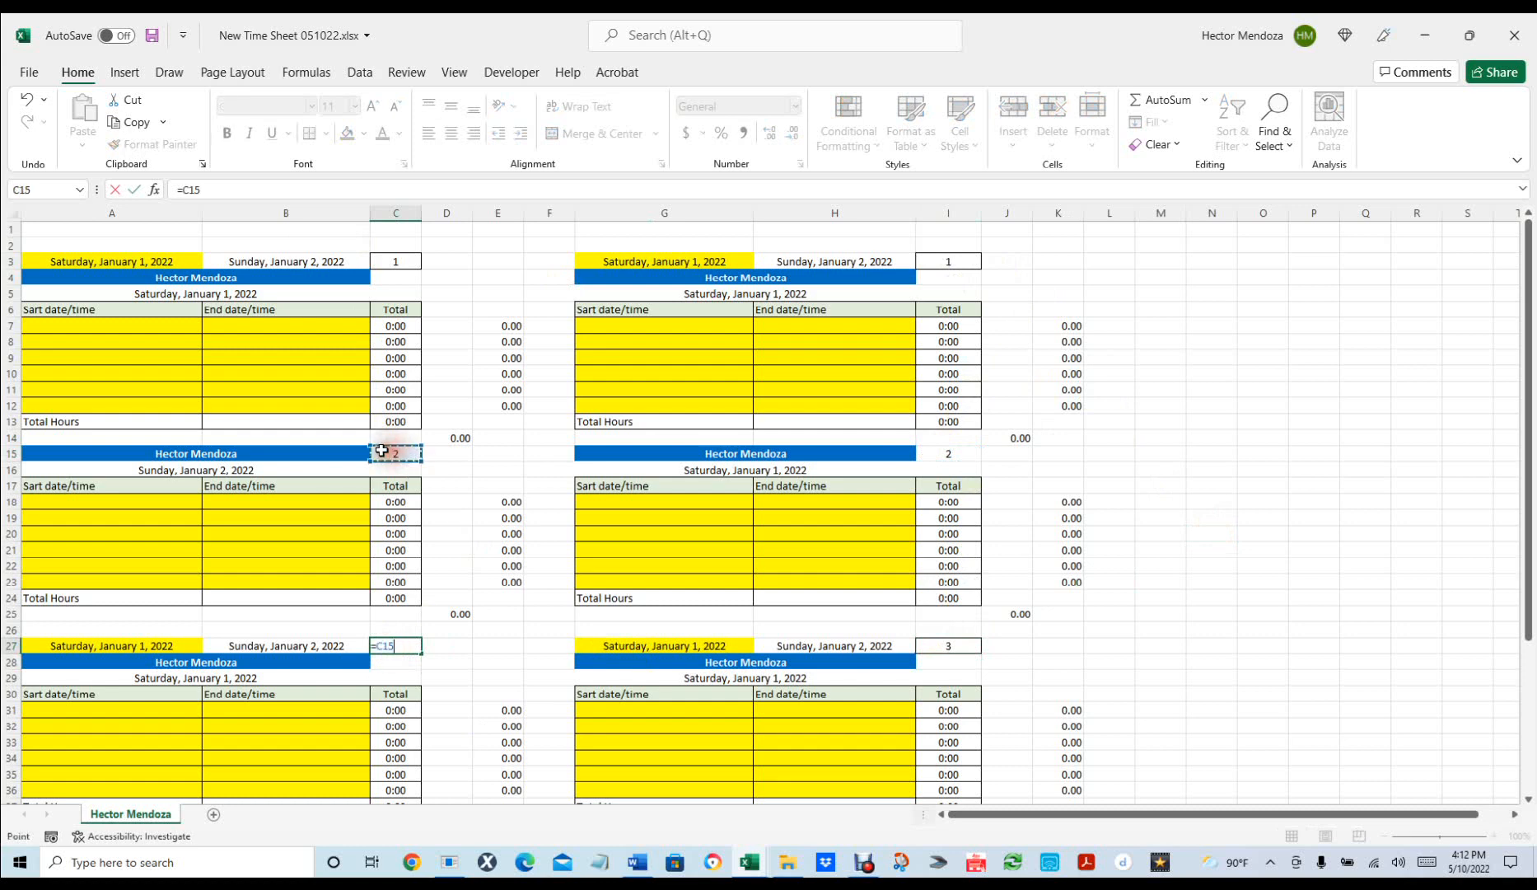
text(+1)
key(Return)
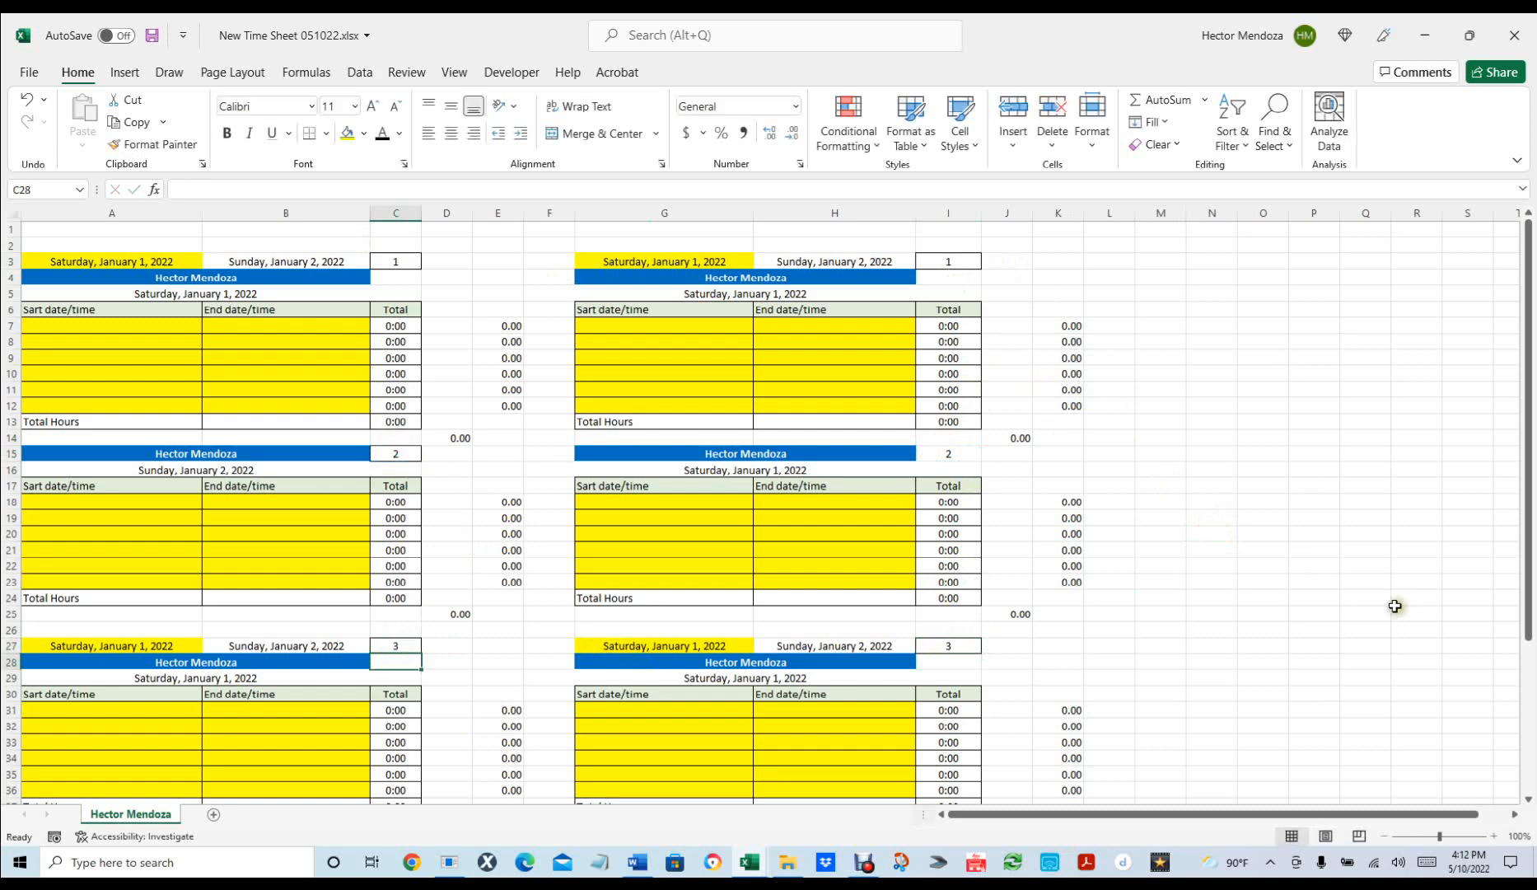
click(1288, 614)
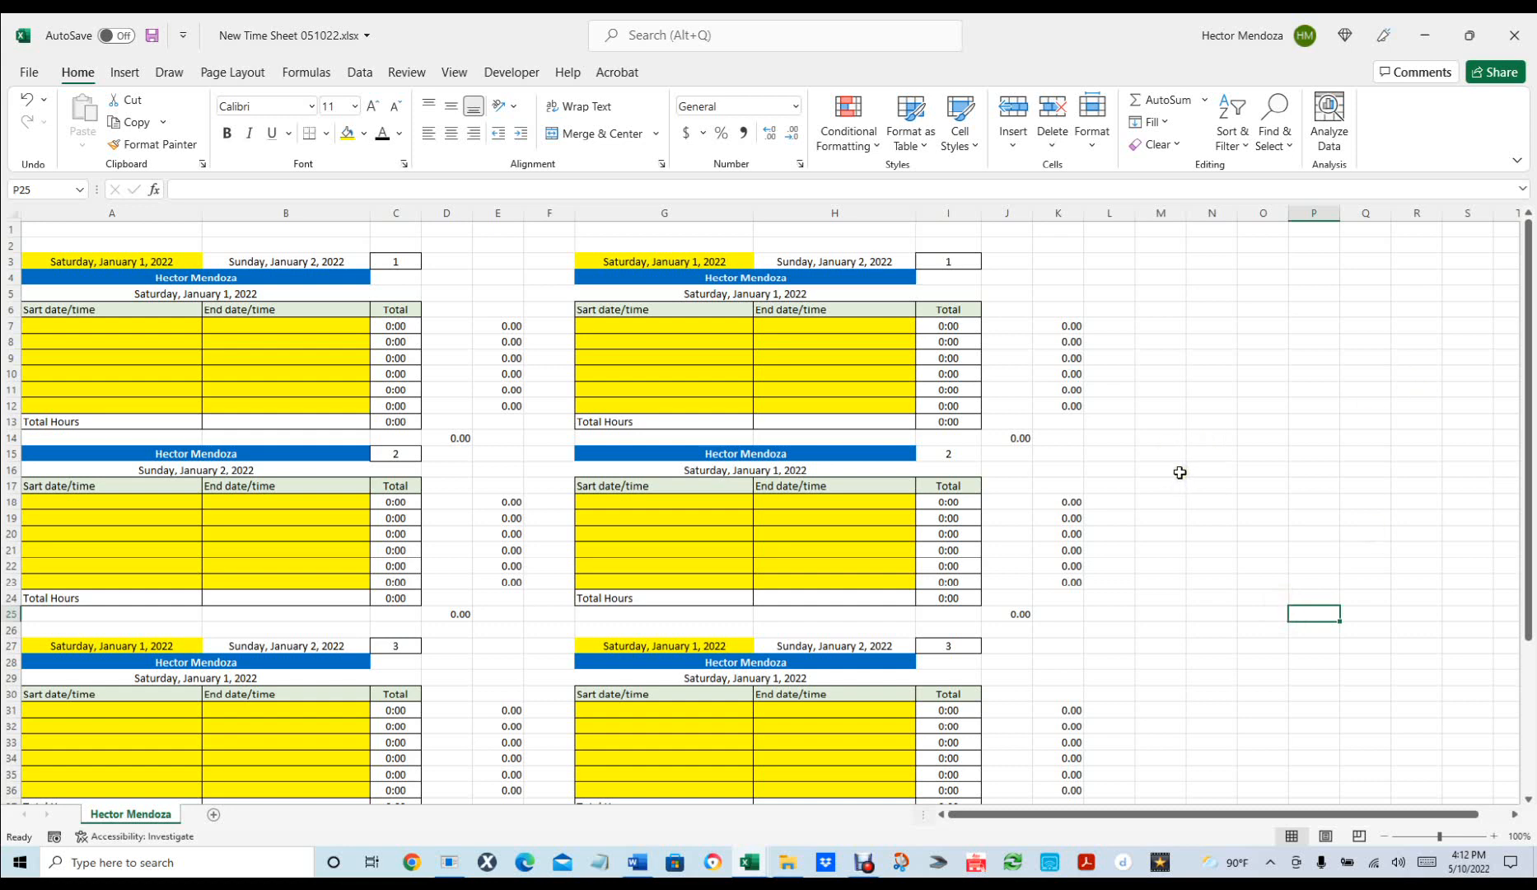
Copy the third blocks' day-number cells C27 and I27.
scroll(1180, 472, down, 1)
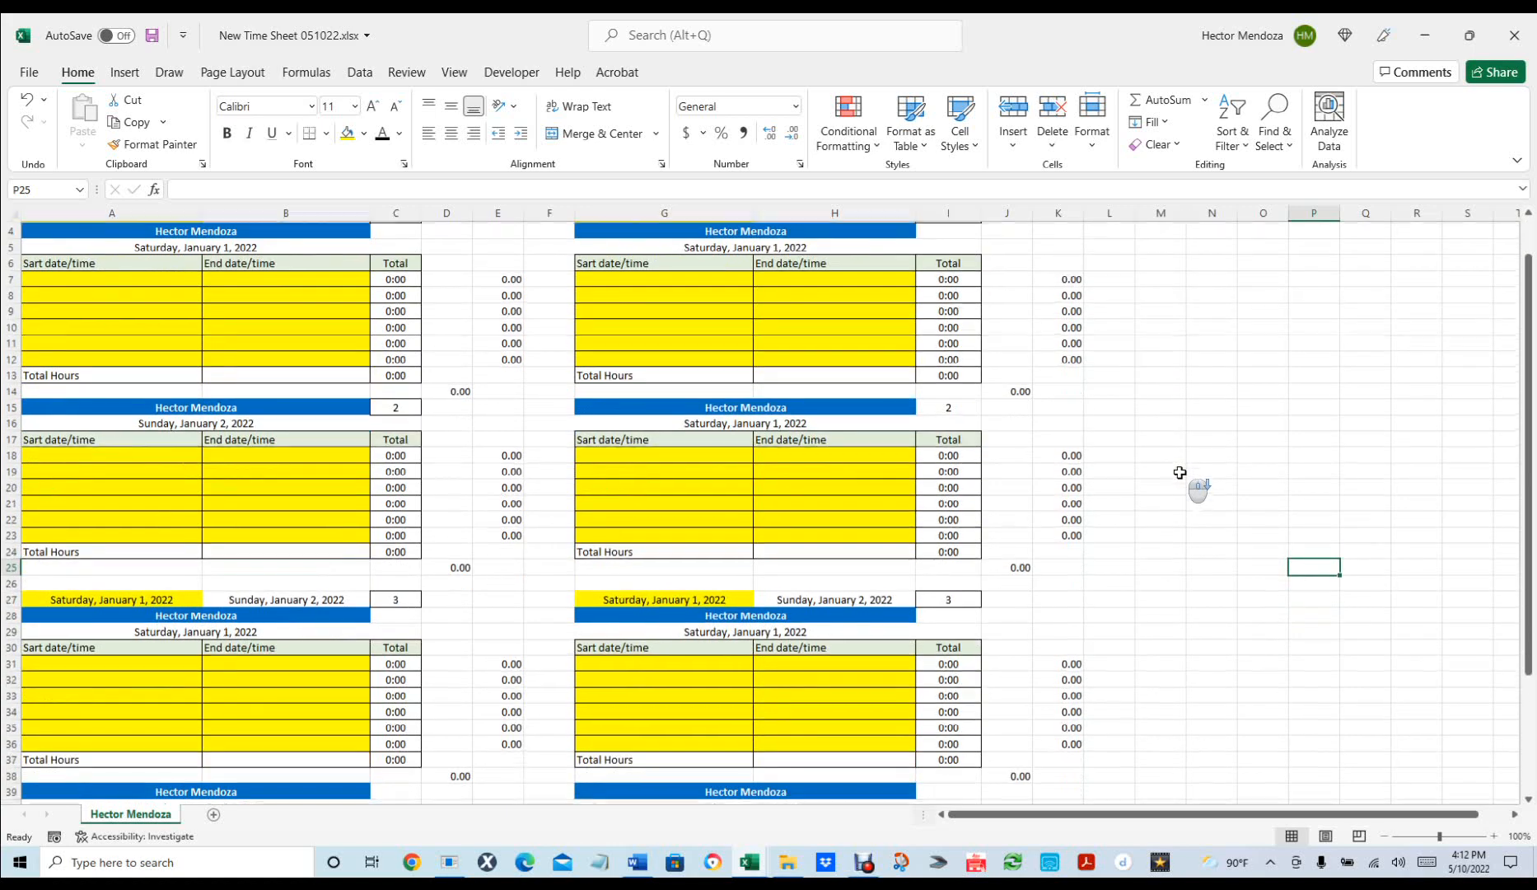
ctrl+scroll(1180, 472, down, 1)
scroll(1179, 472, down, 1)
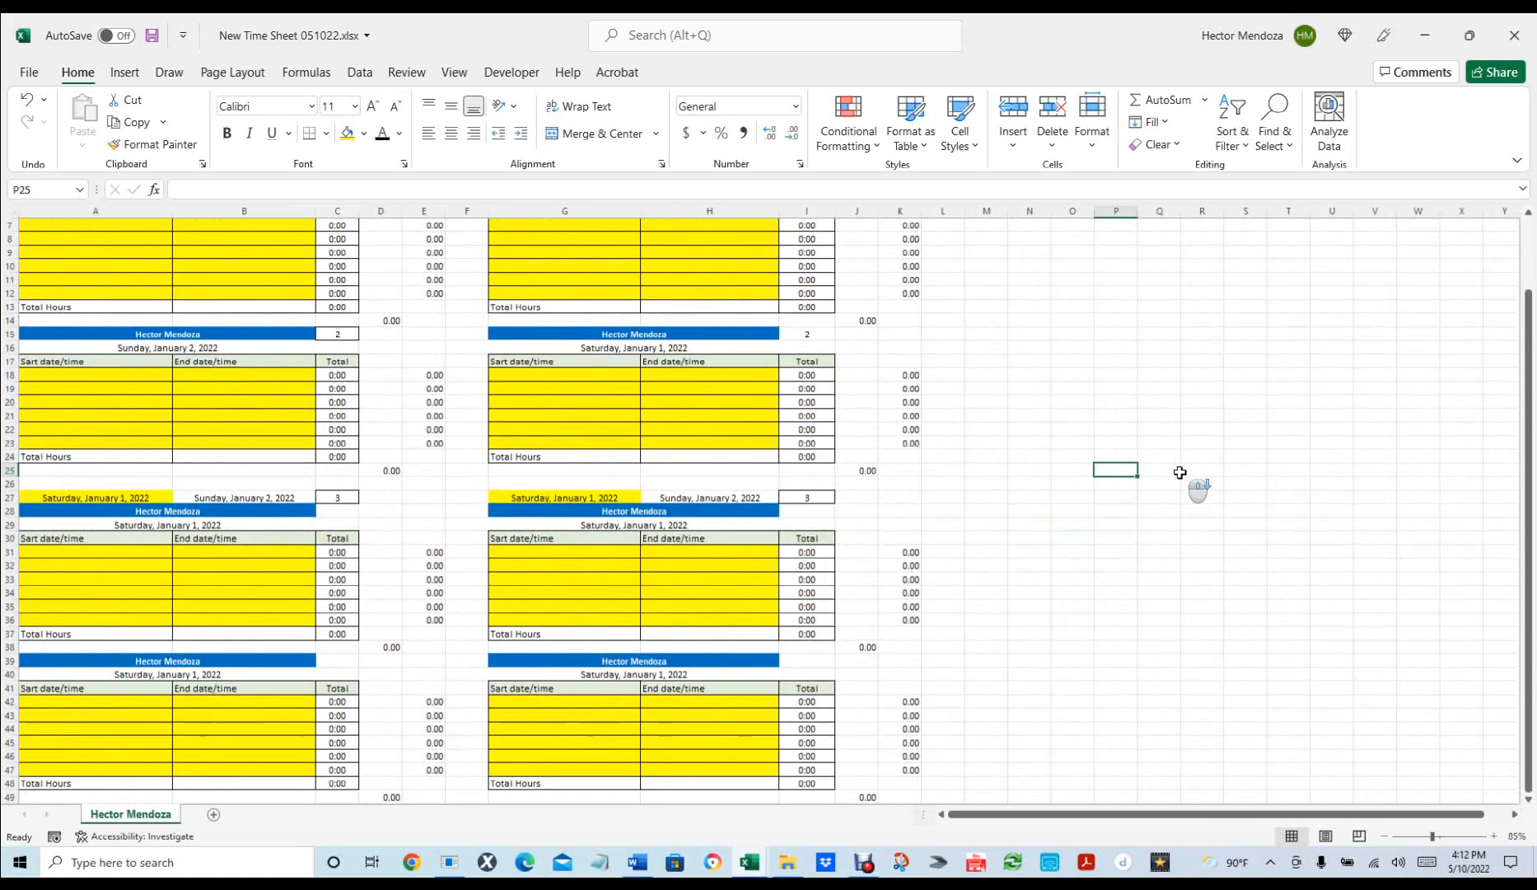
ctrl+scroll(1179, 472, down, 2)
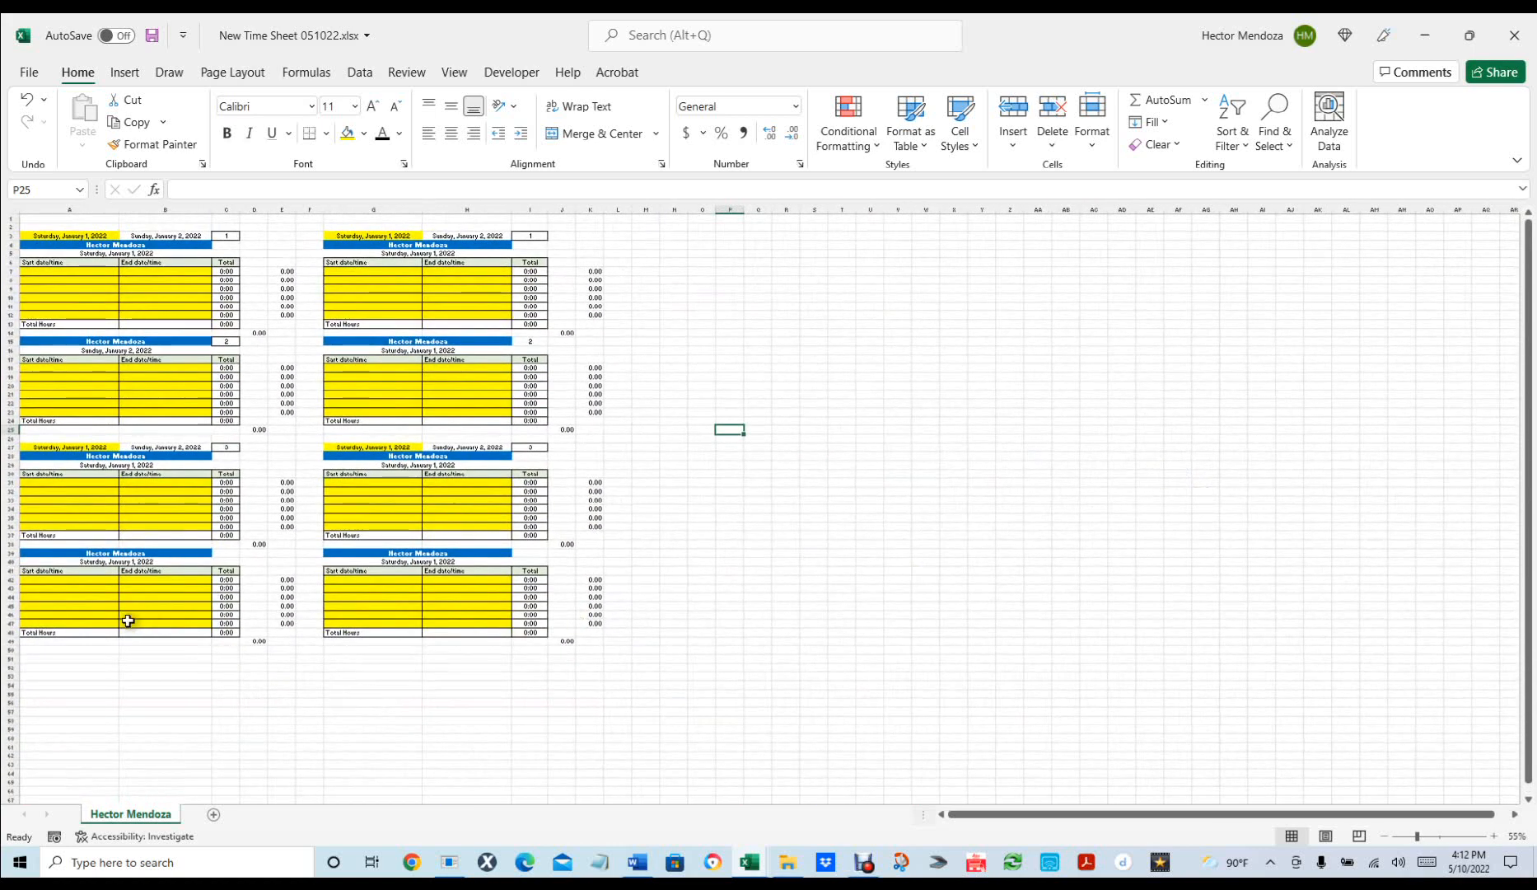
ctrl+scroll(48, 590, up, 1)
ctrl+scroll(50, 594, up, 1)
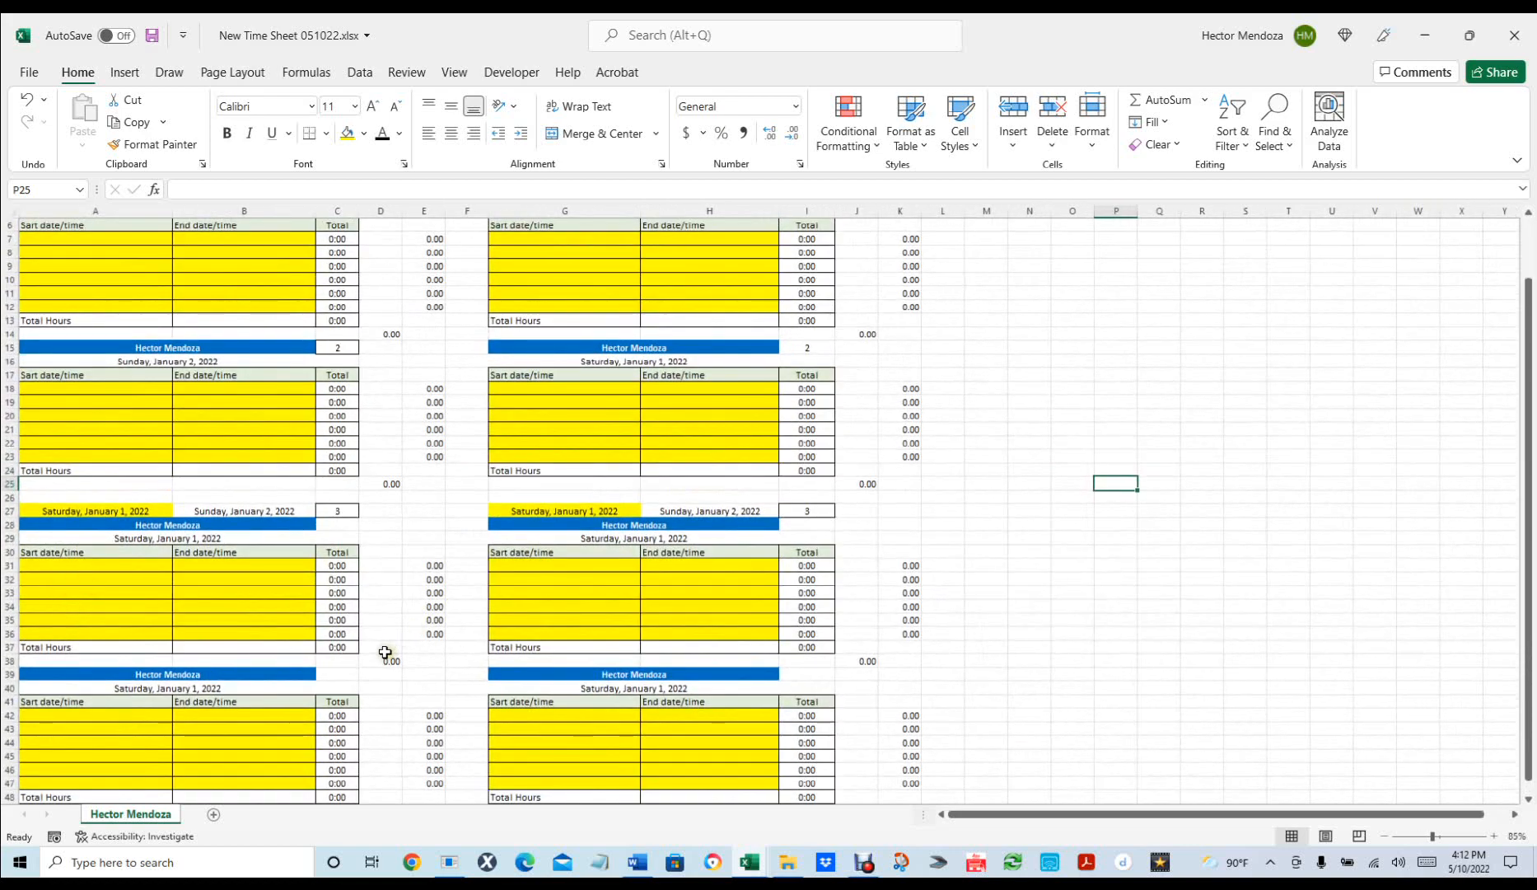
click(346, 508)
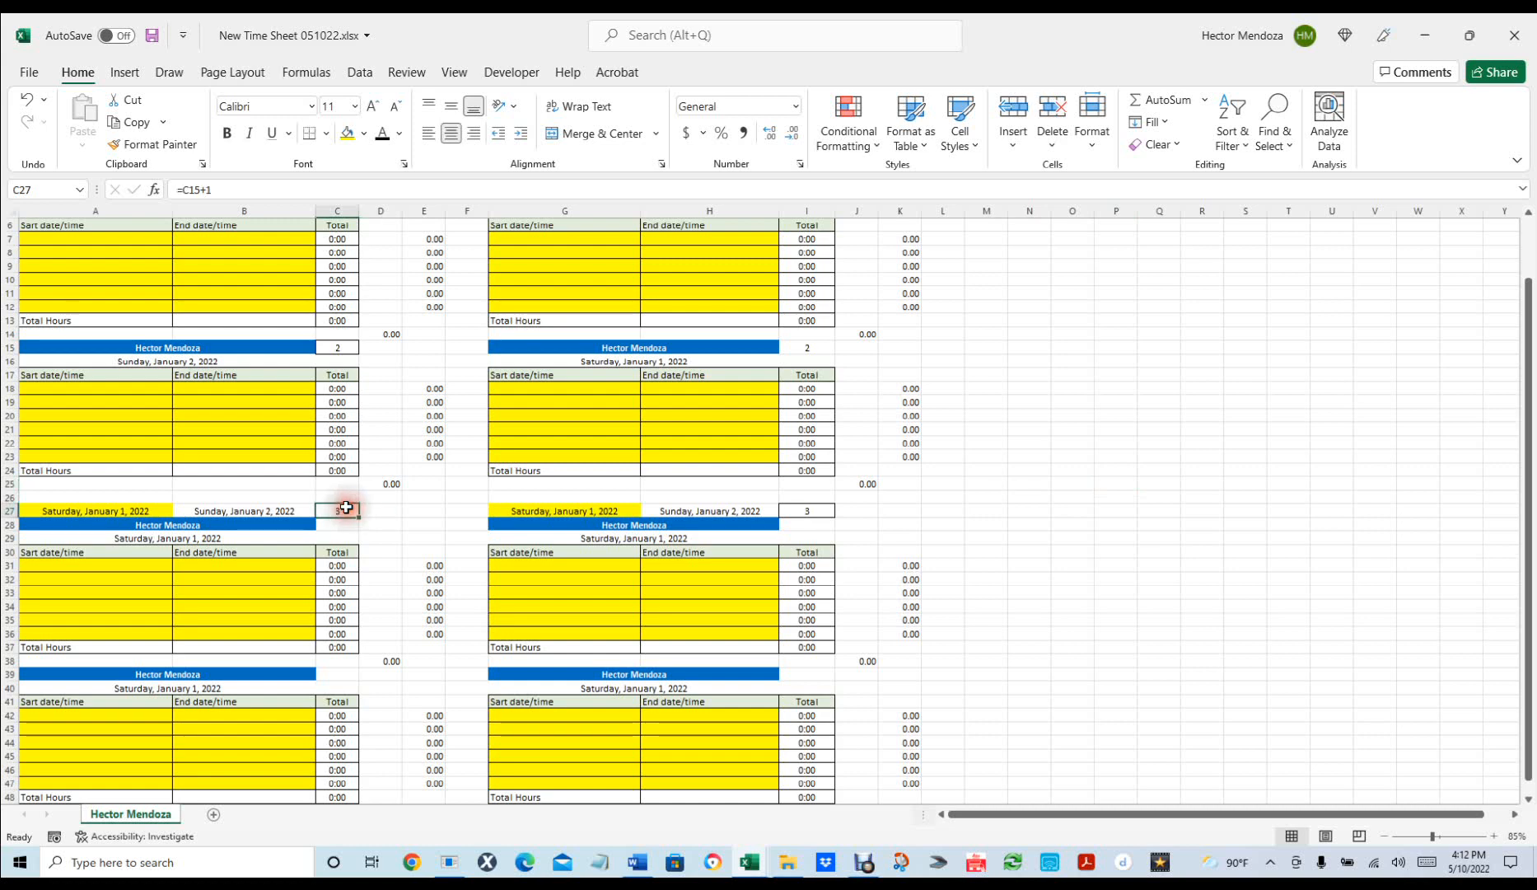
shift+click(819, 510)
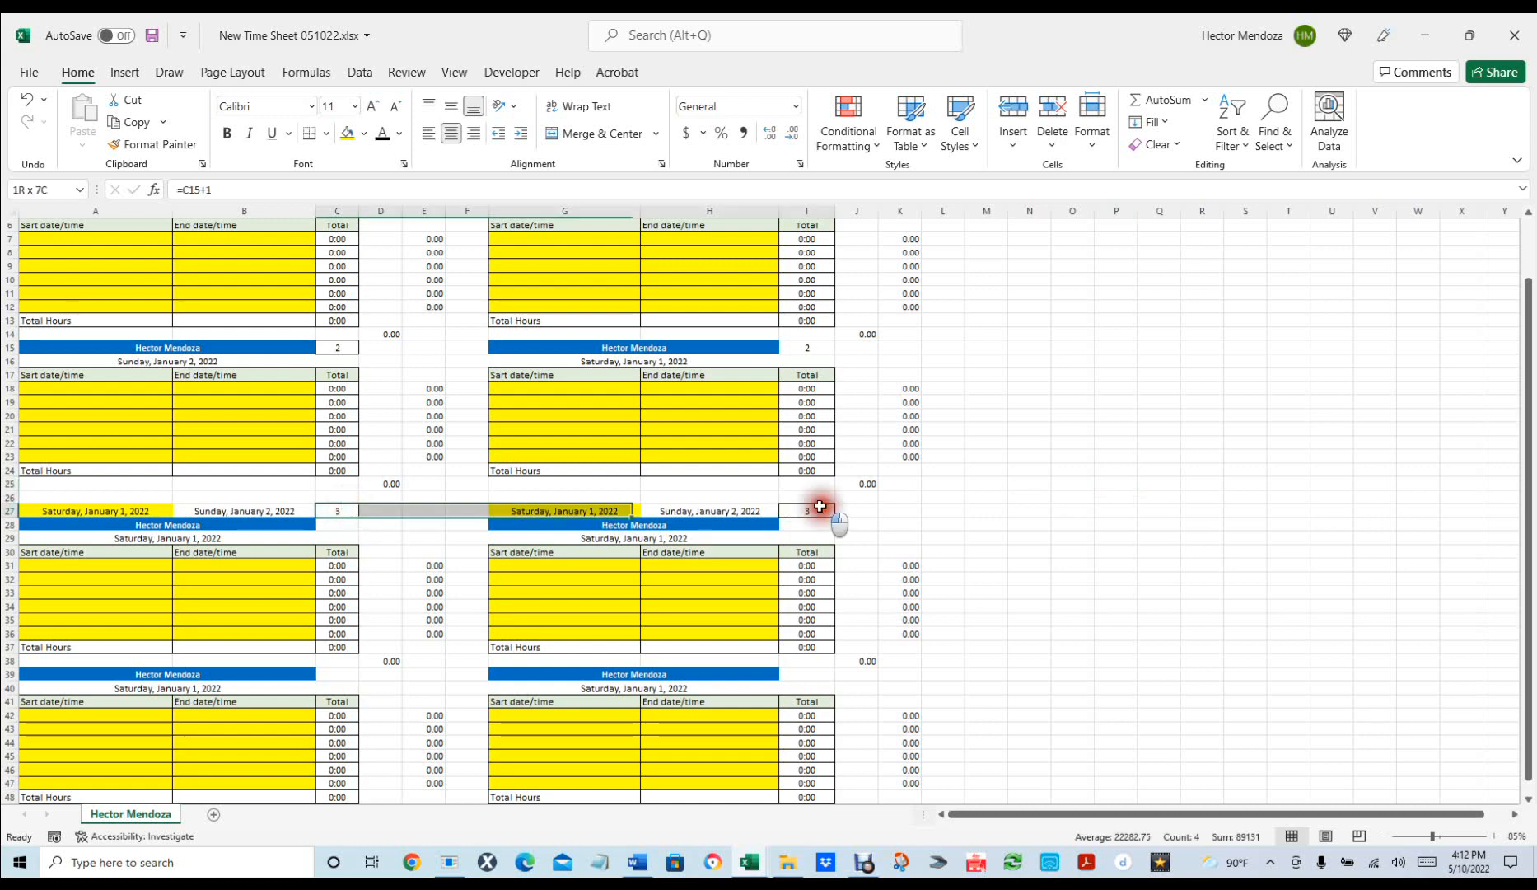
click(340, 510)
ctrl+click(820, 510)
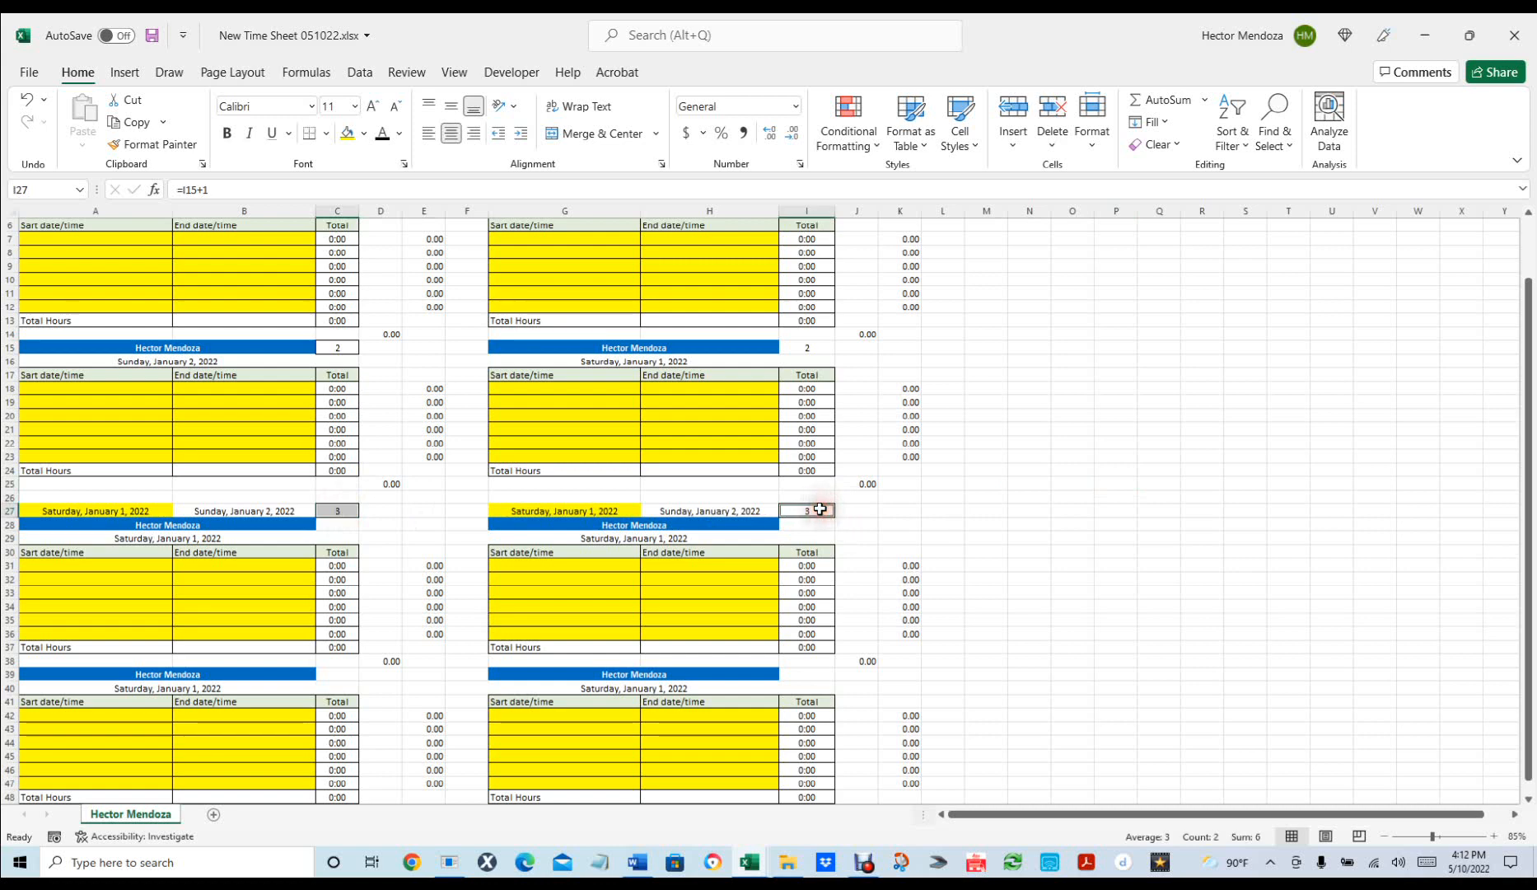
key(ctrl+c)
Paste the day numbers into row 39 and clear the stray 3 left in D39.
click(336, 674)
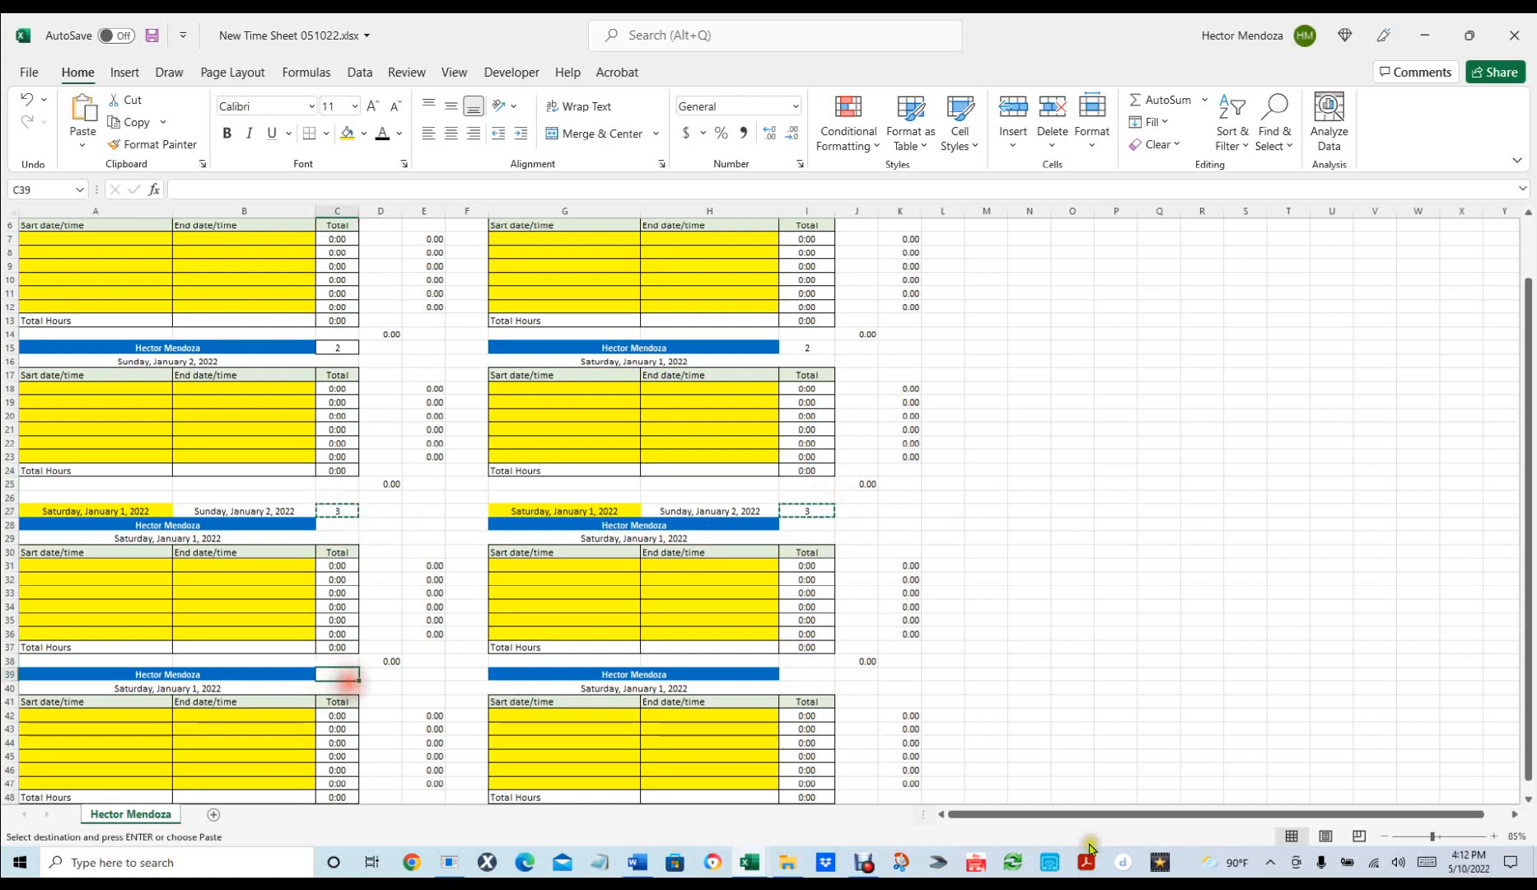
key(ctrl+v)
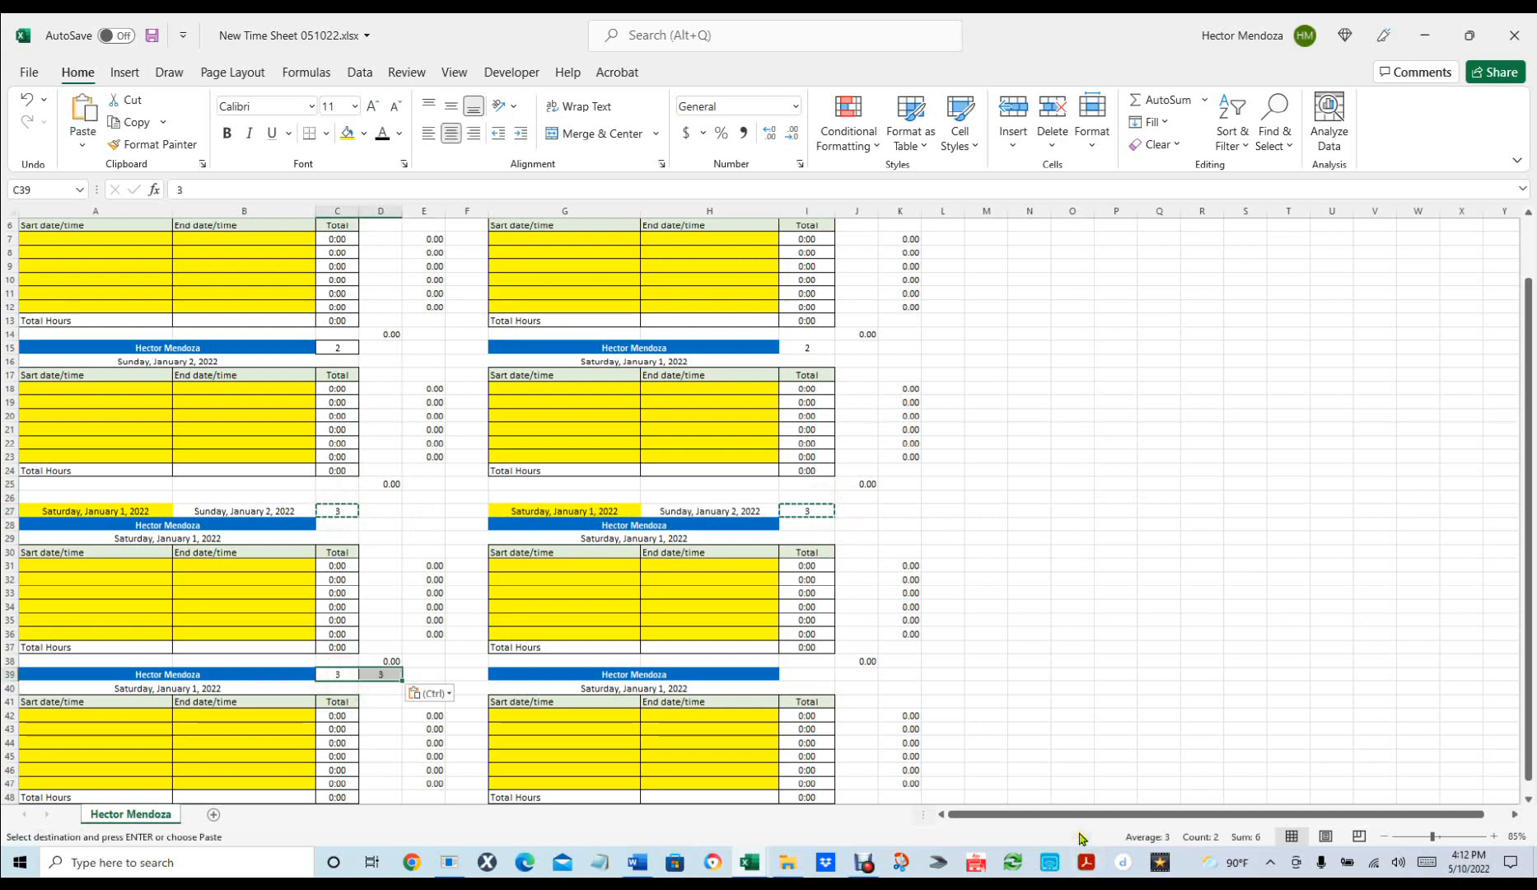
key(ctrl+z)
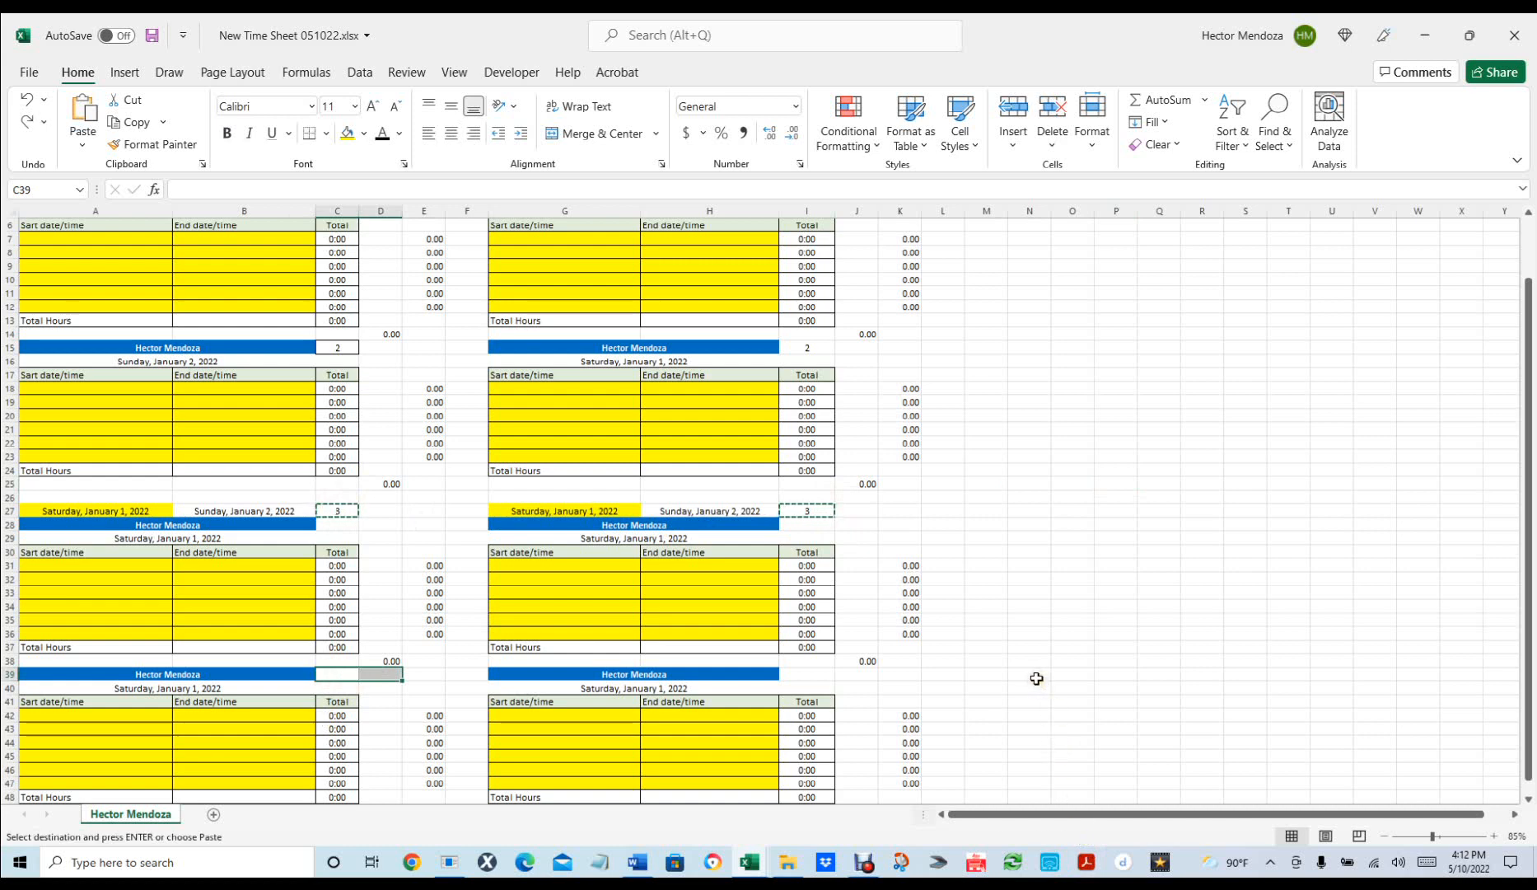
click(337, 672)
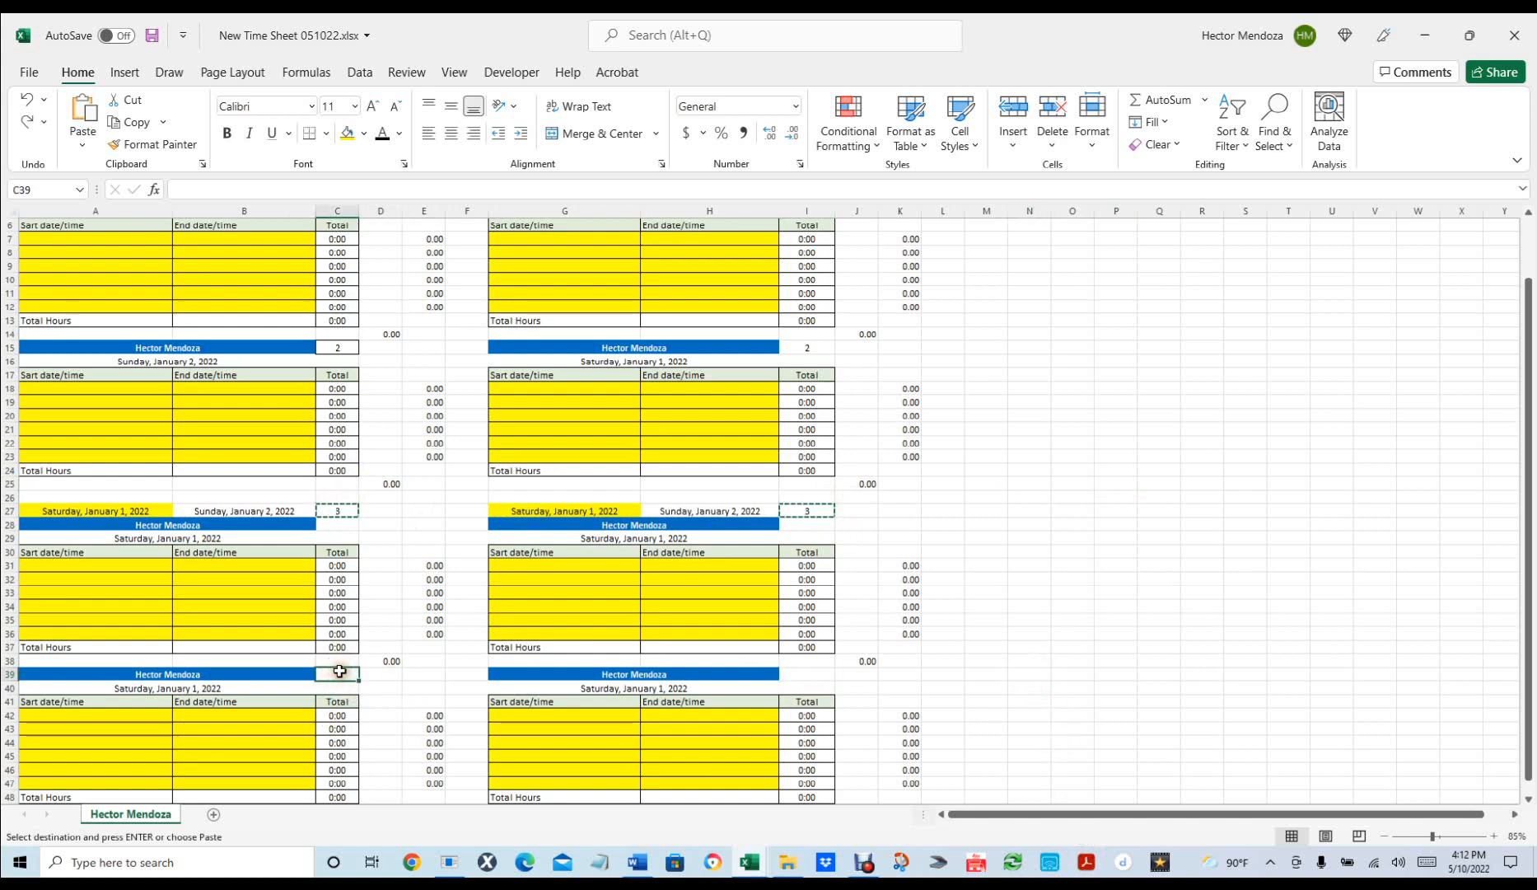
key(ctrl+v)
click(387, 672)
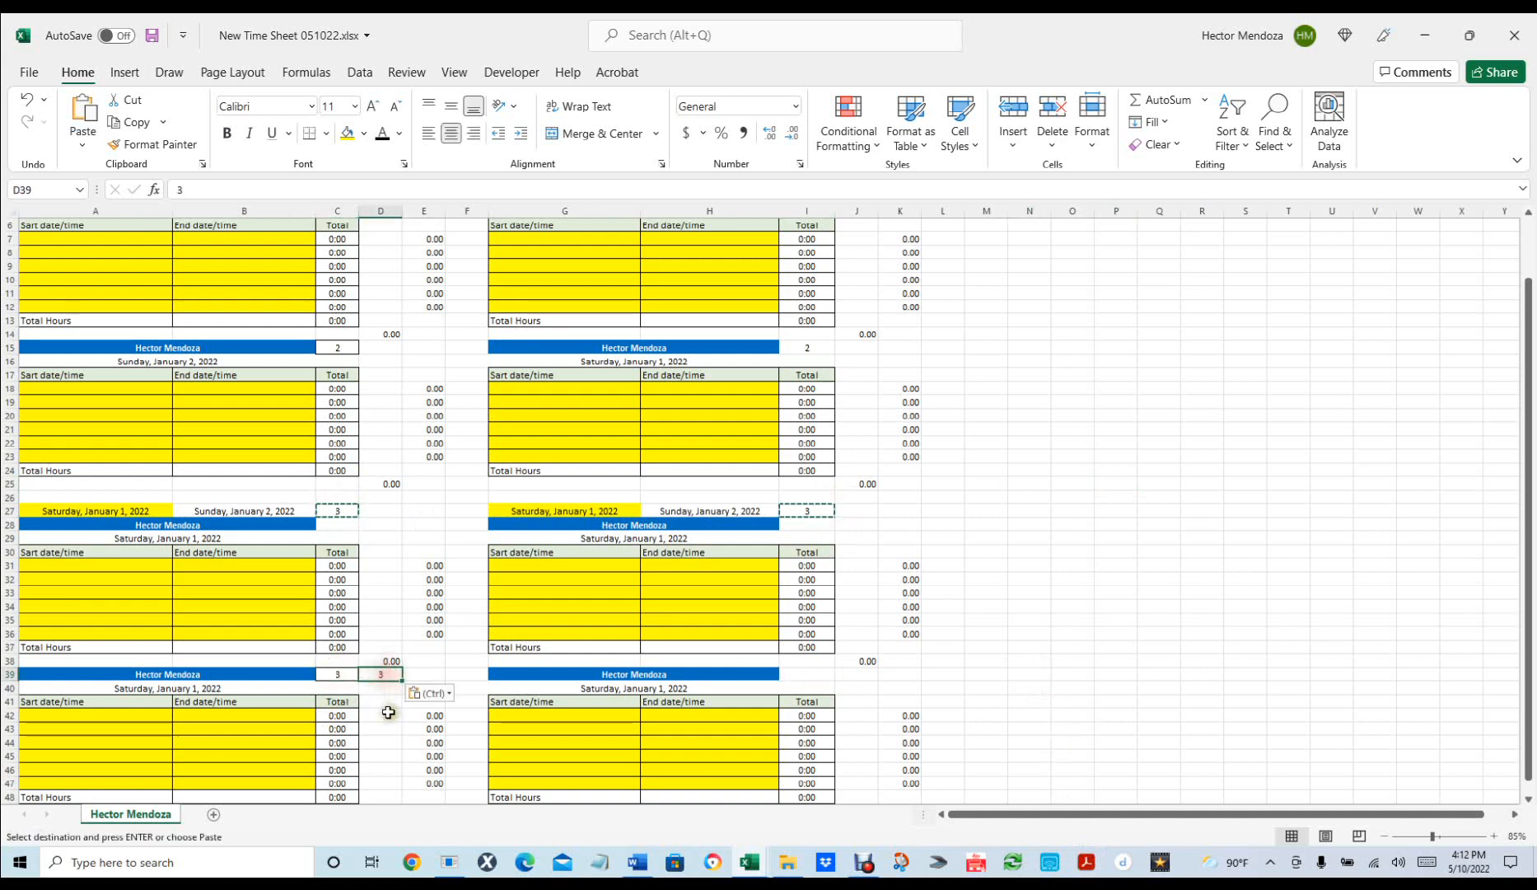
key(Delete)
click(384, 688)
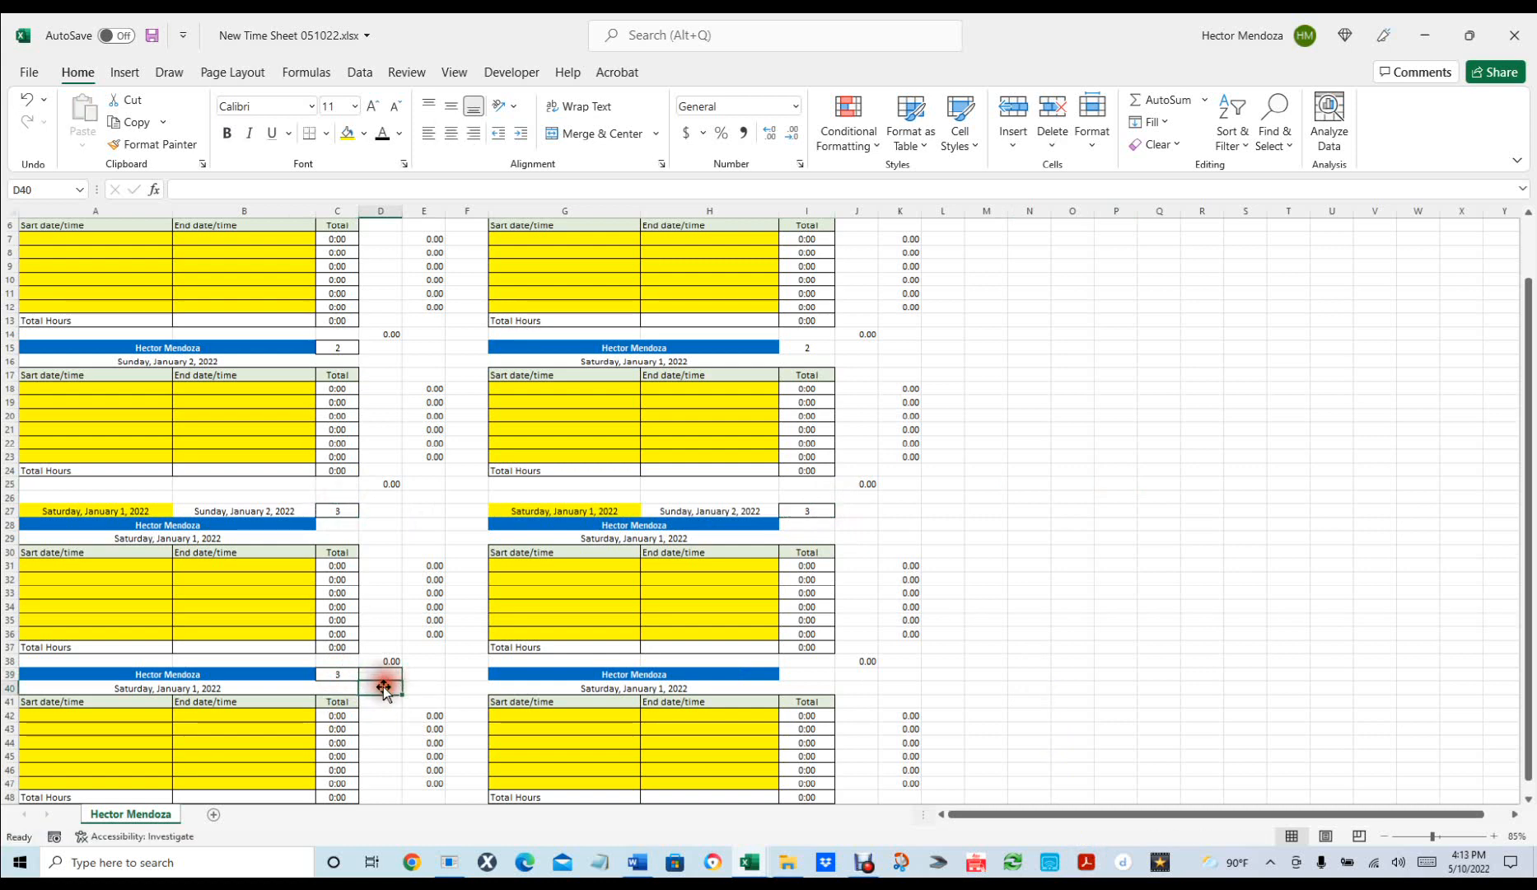
click(384, 673)
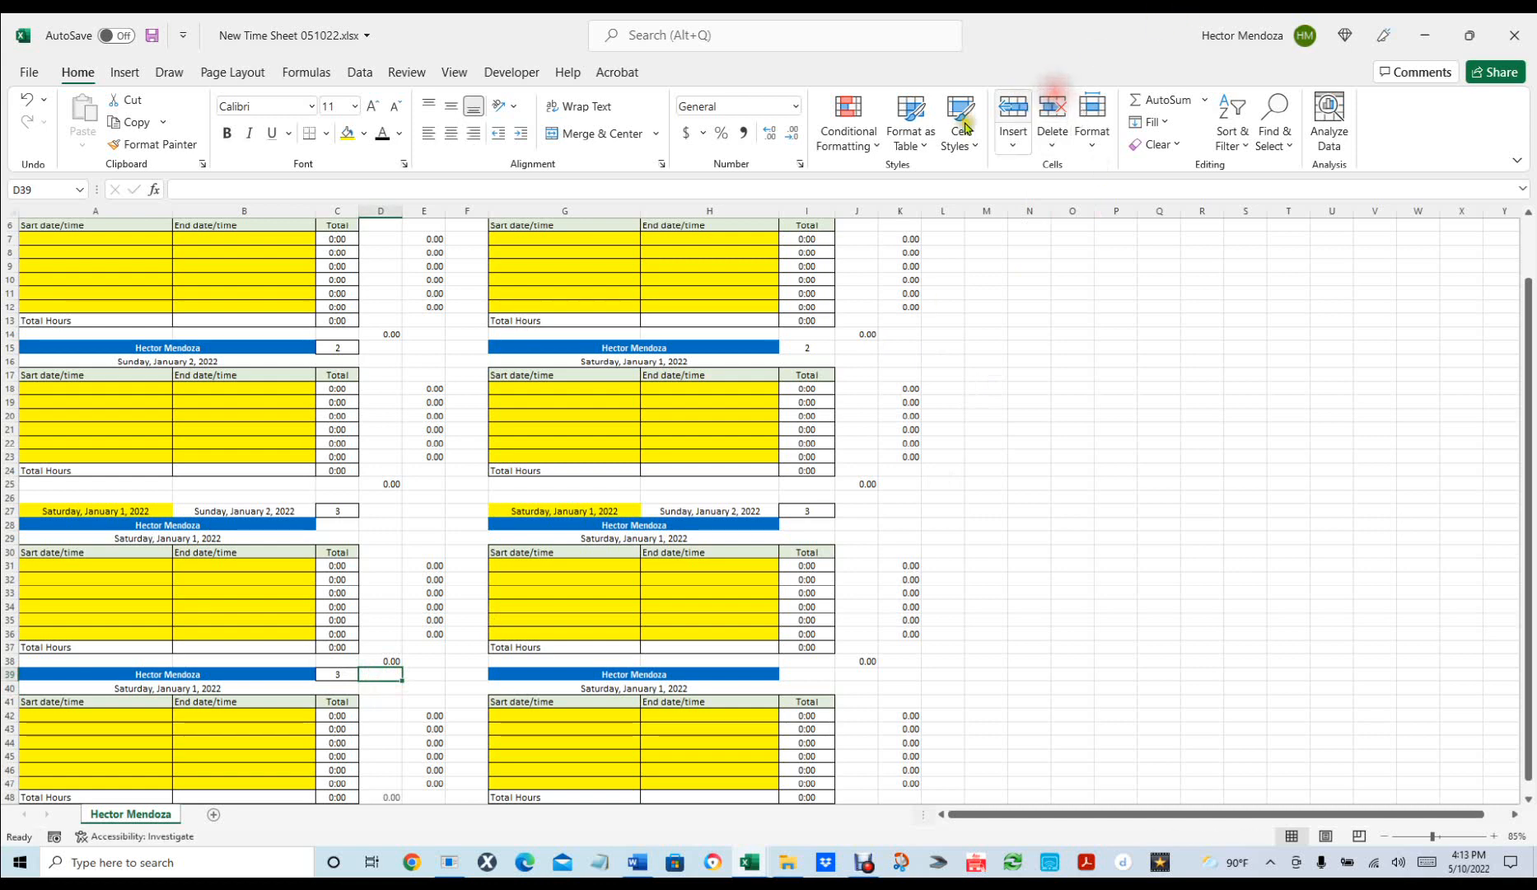
Try a =C27+1 formula in C39, then undo it back to 3.
click(335, 674)
text(=)
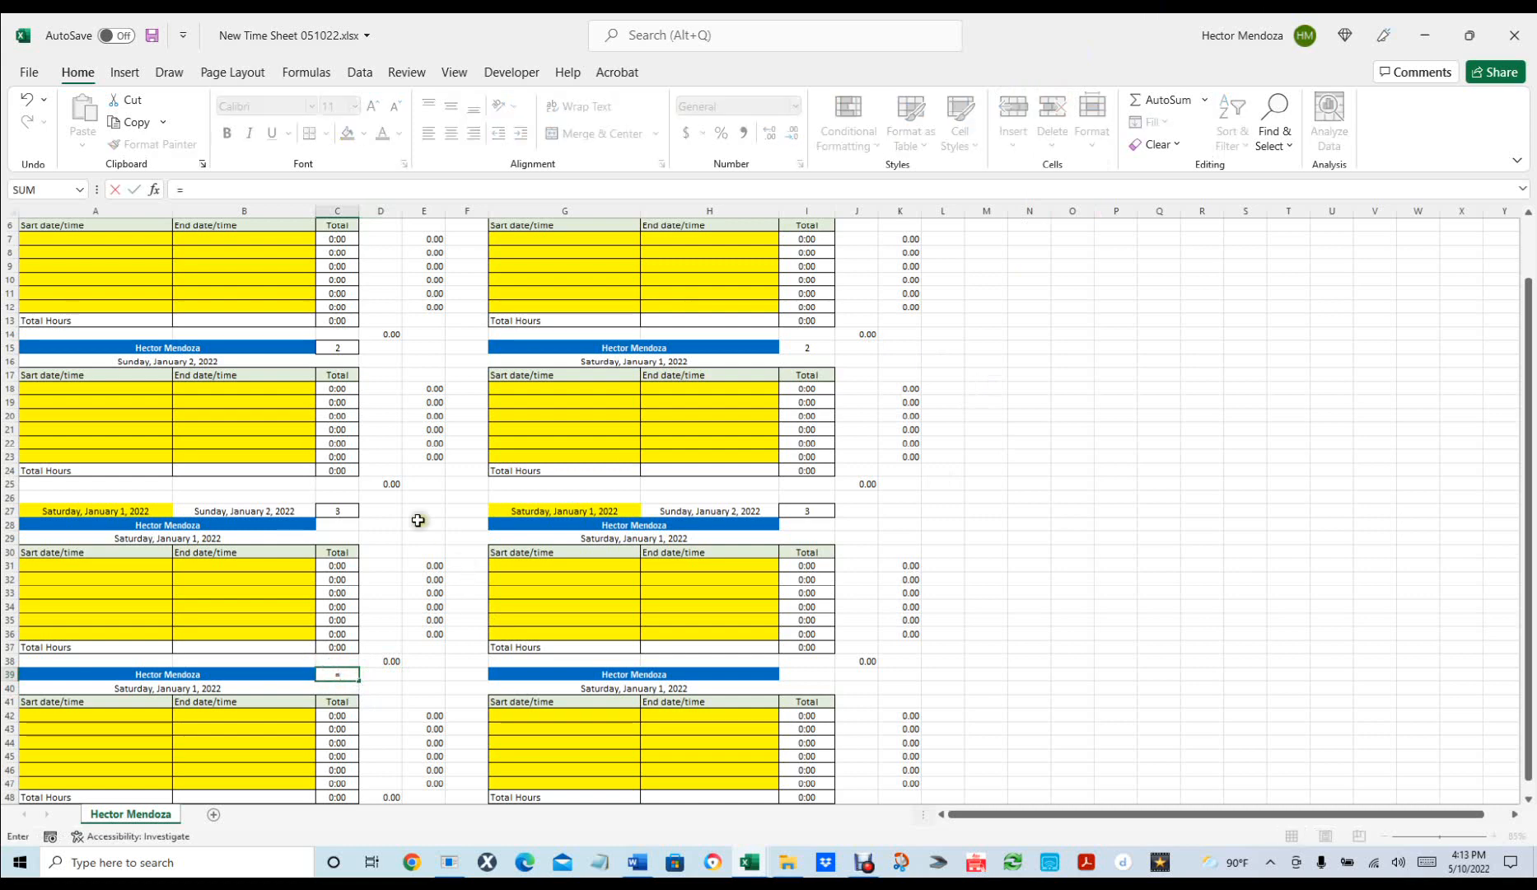
click(339, 511)
text(+1)
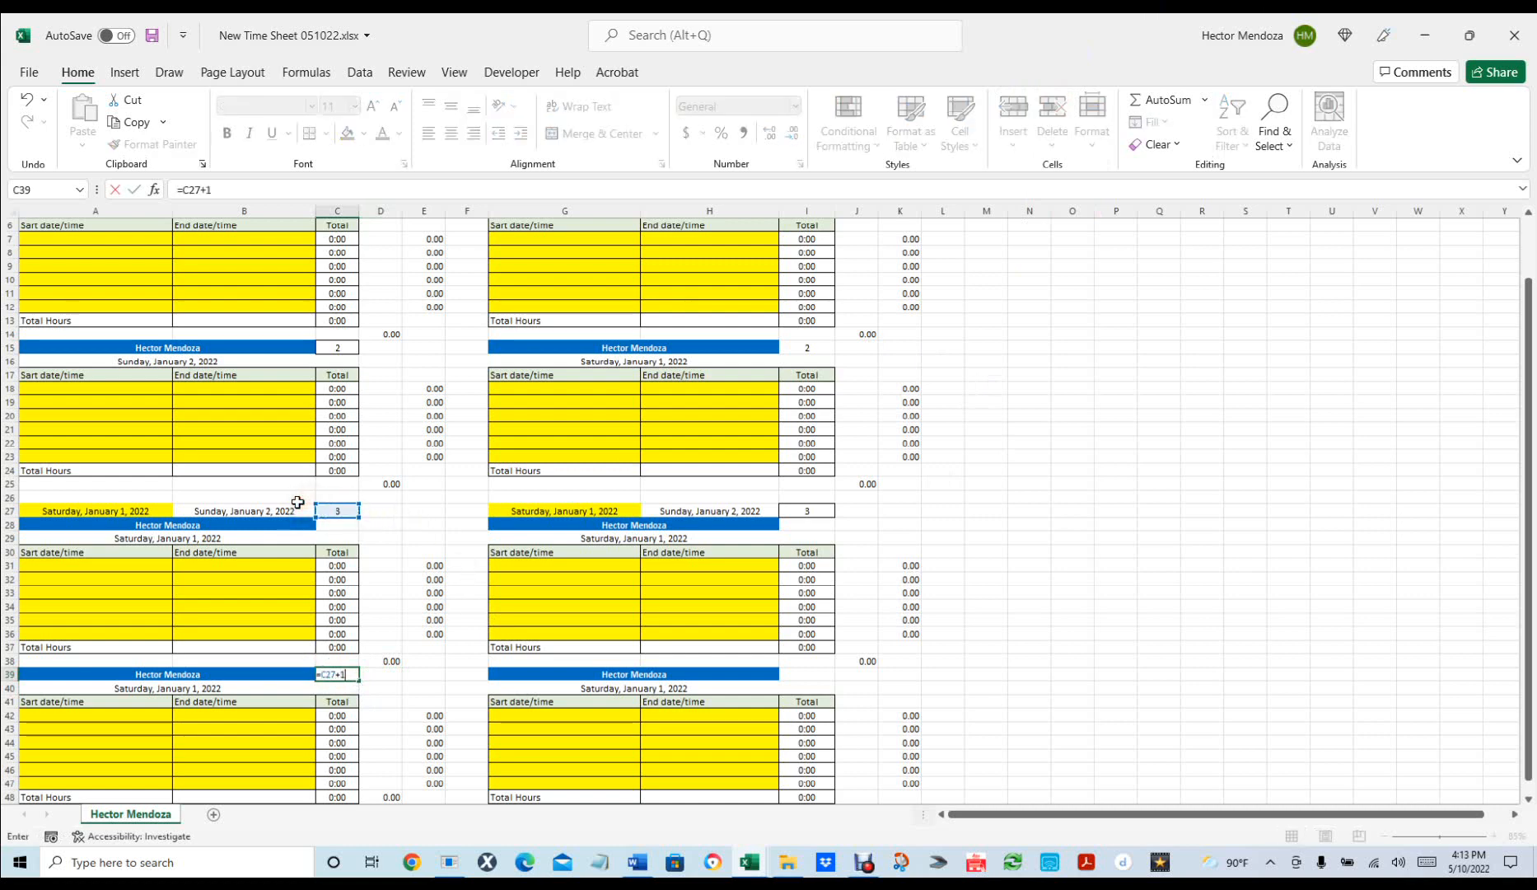
key(Return)
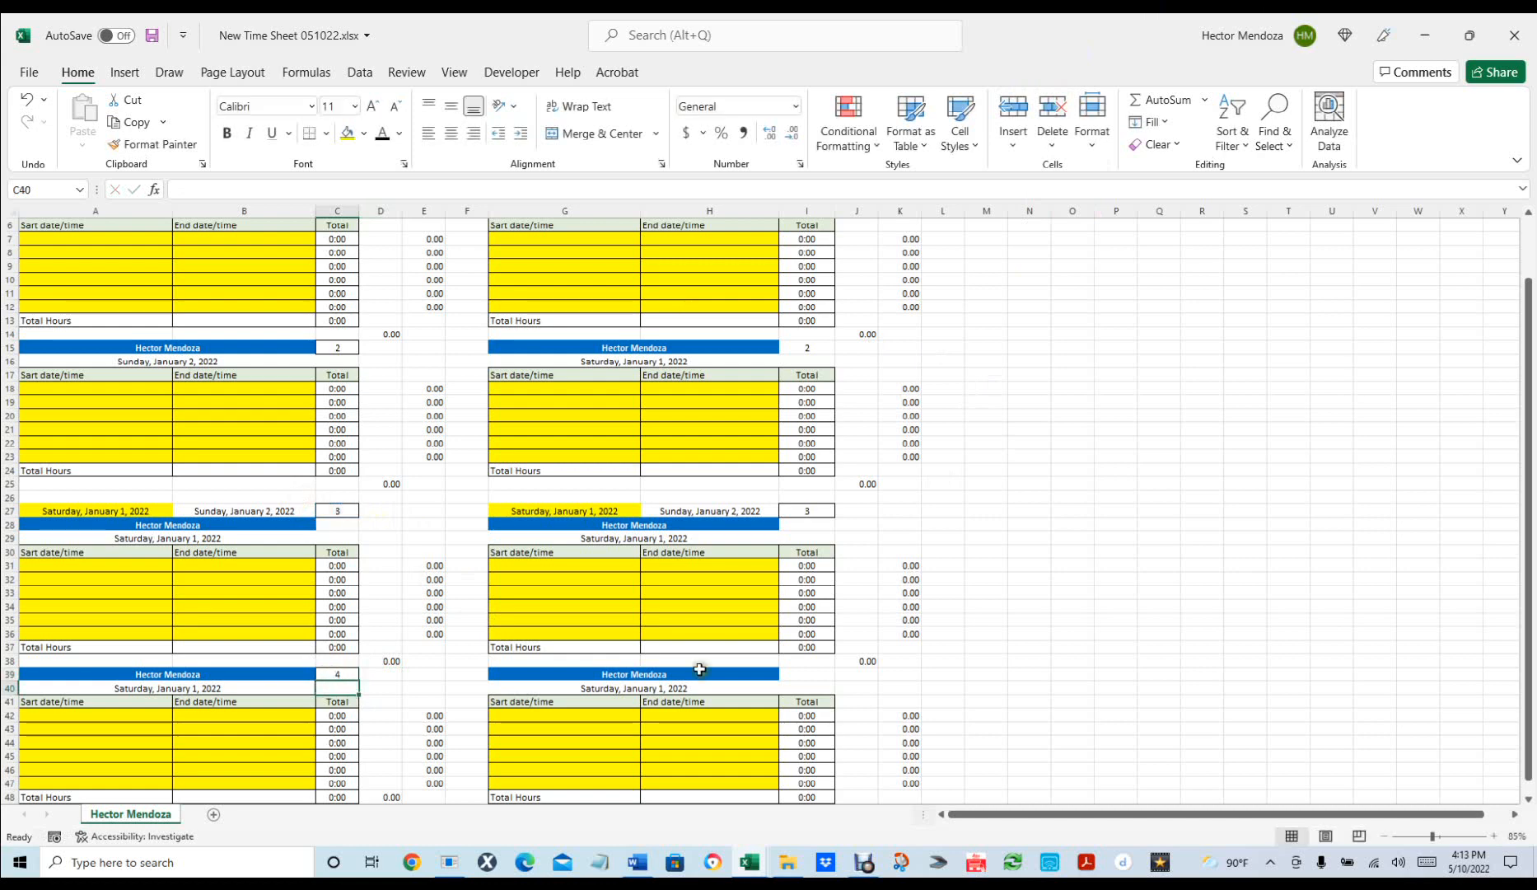
click(813, 673)
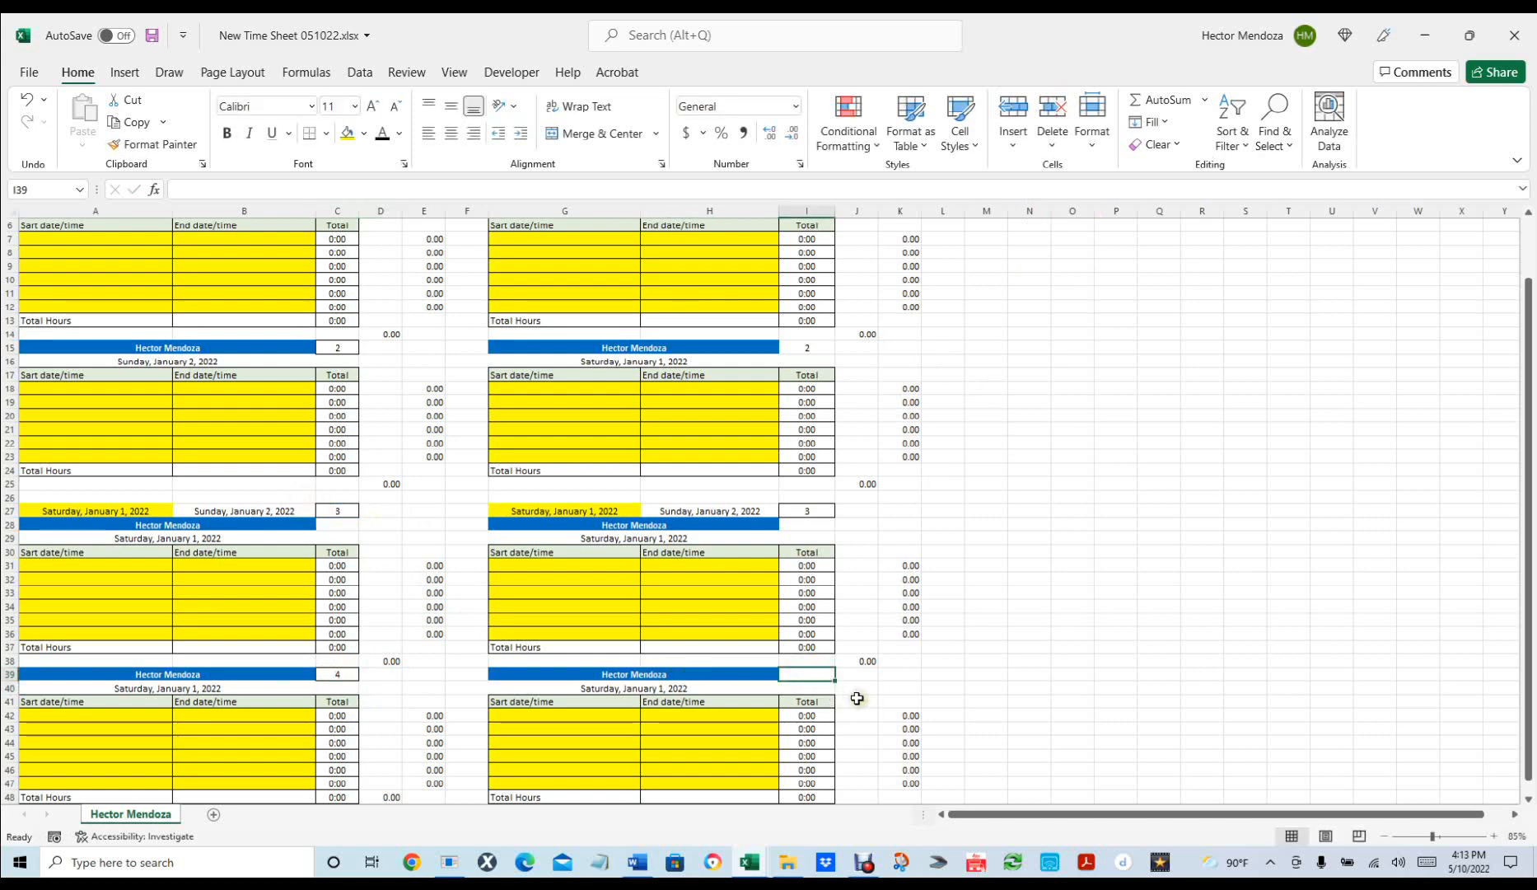
click(814, 509)
click(811, 673)
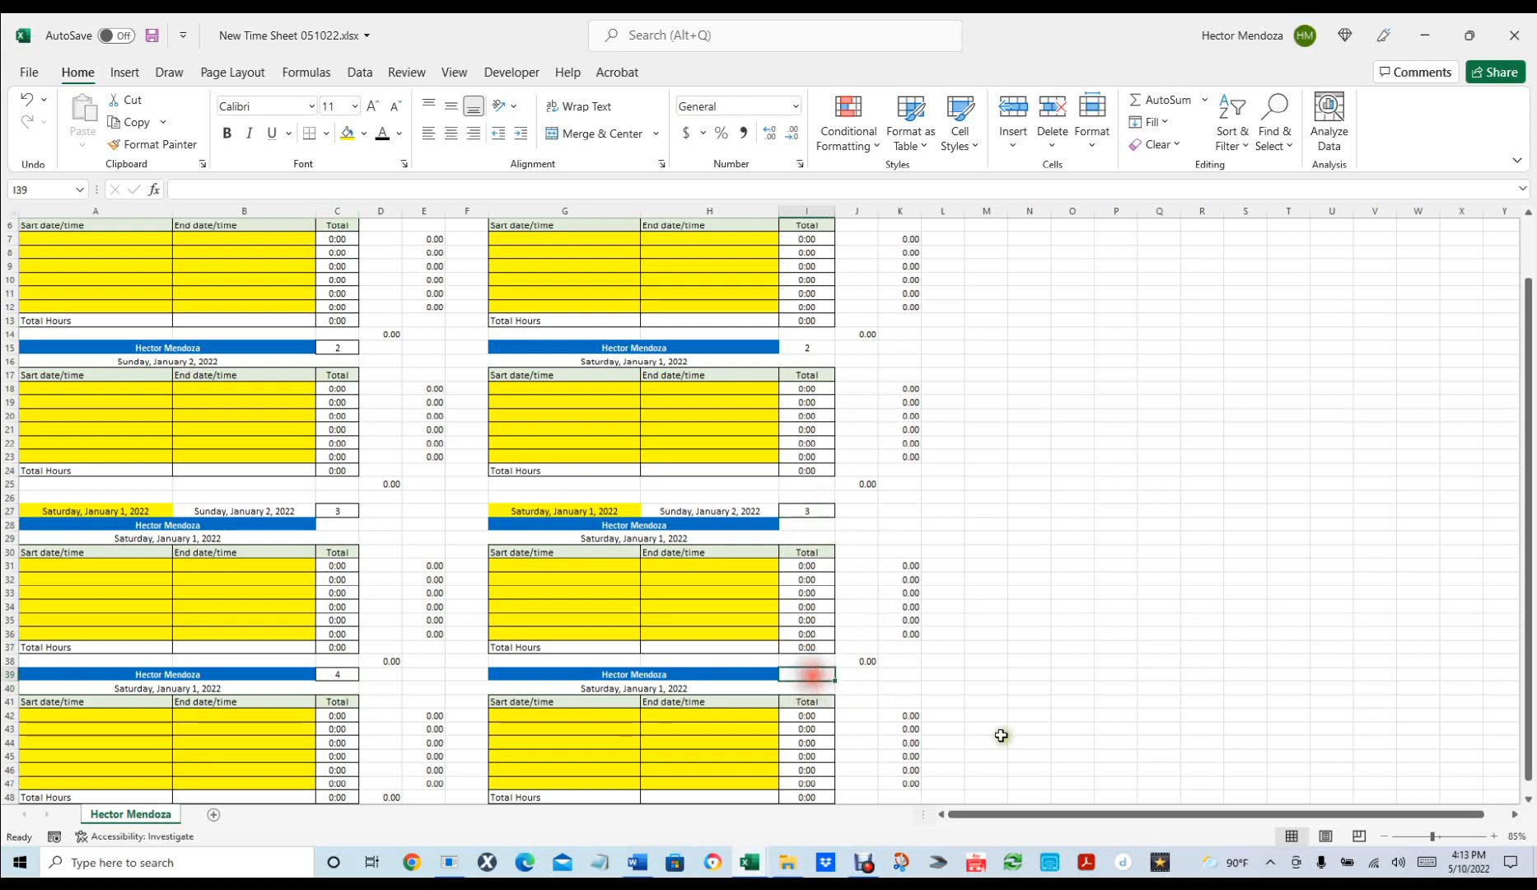
click(1068, 663)
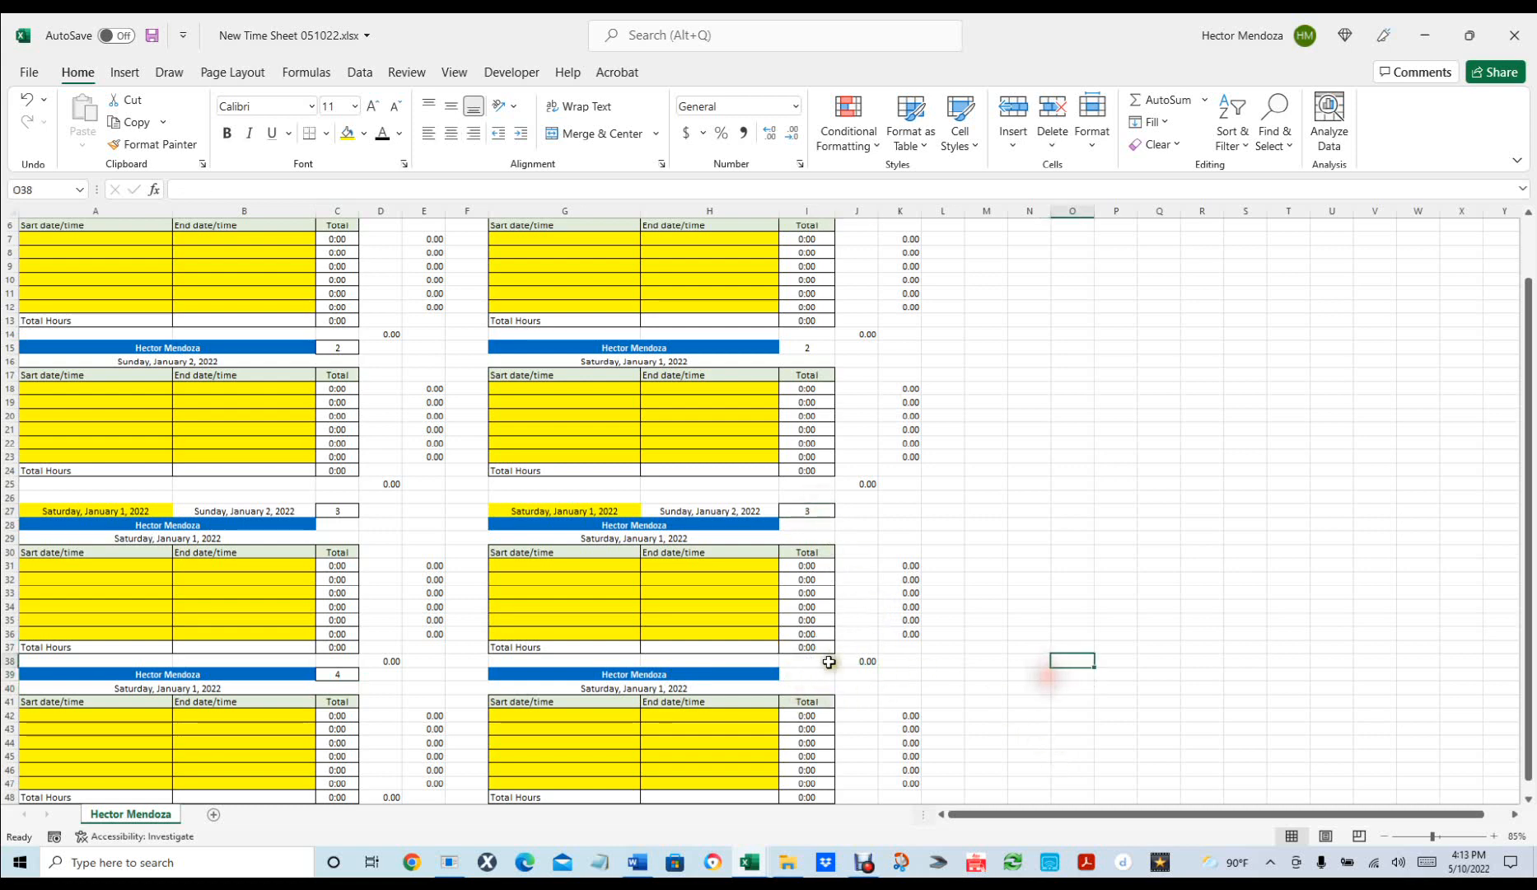
key(ctrl+z)
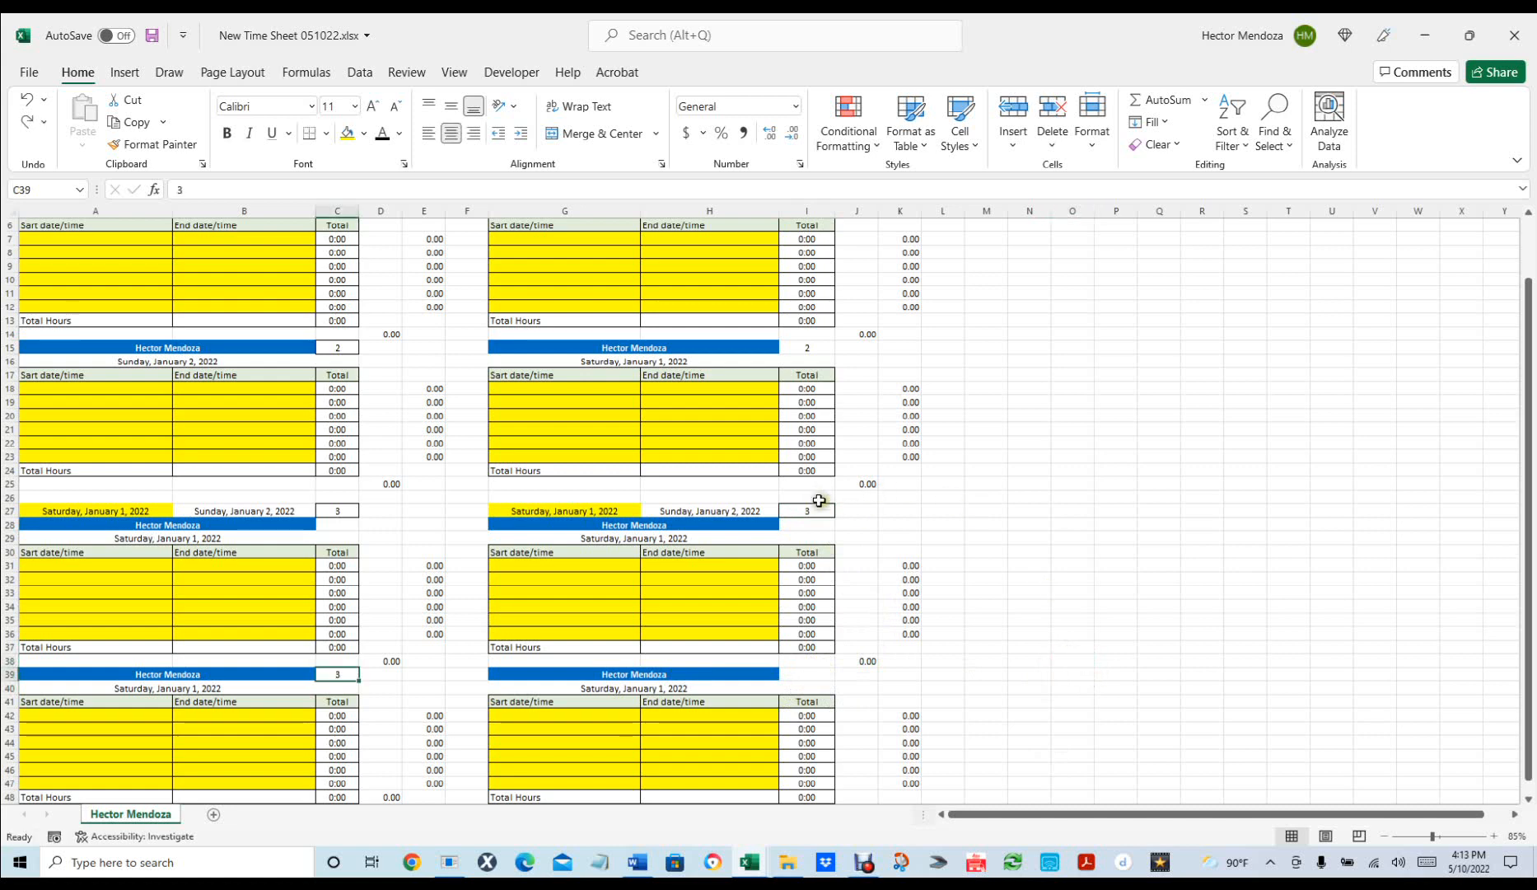
Copy I27 into I39 and C27 into C39 so both fourth blocks show 4.
click(818, 510)
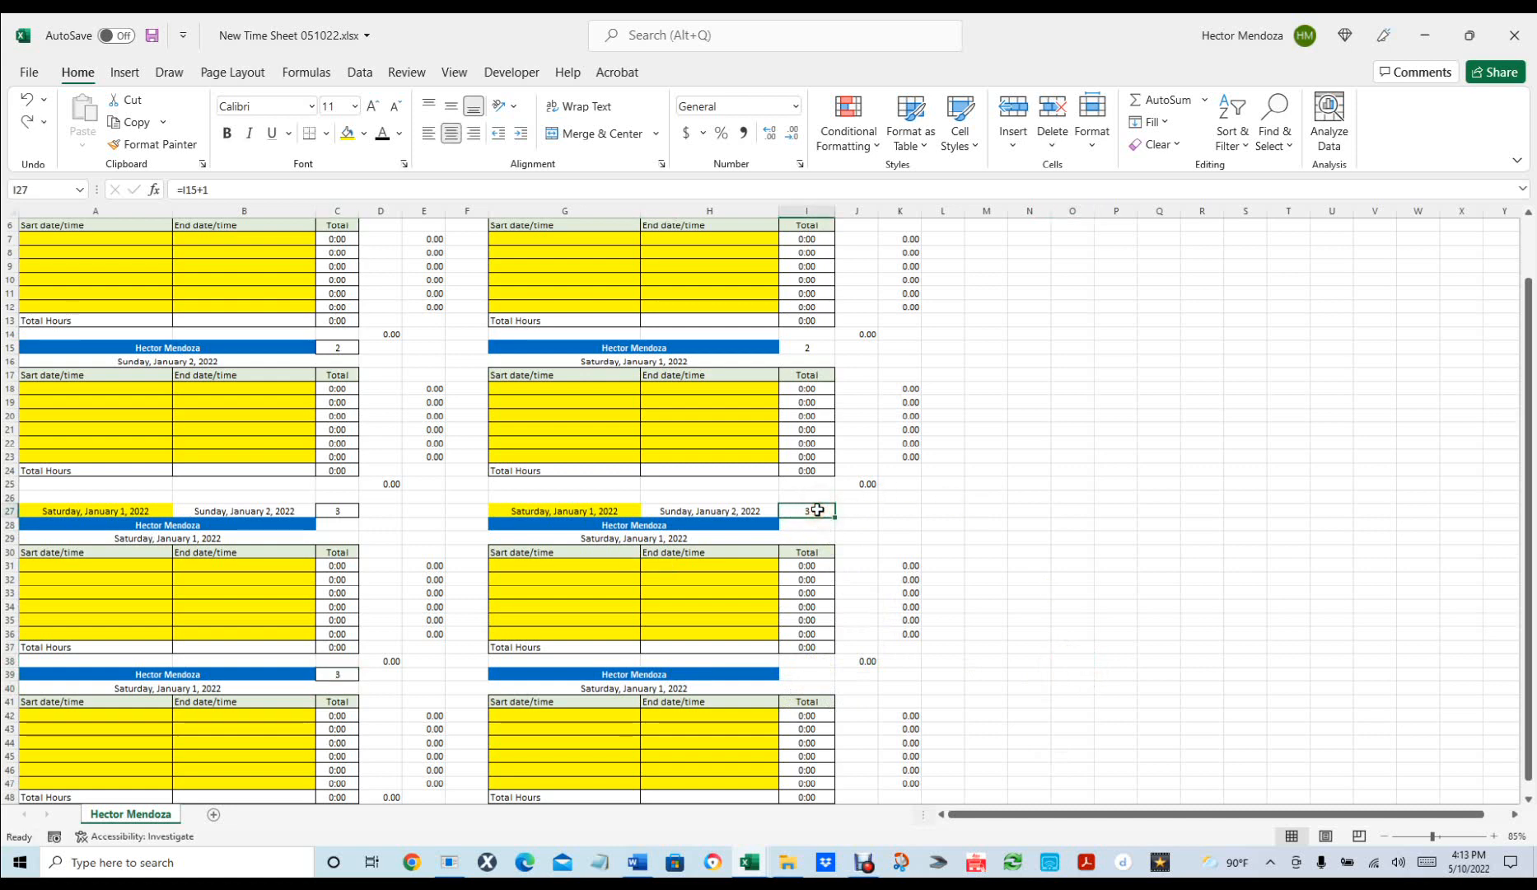
key(ctrl+c)
click(811, 674)
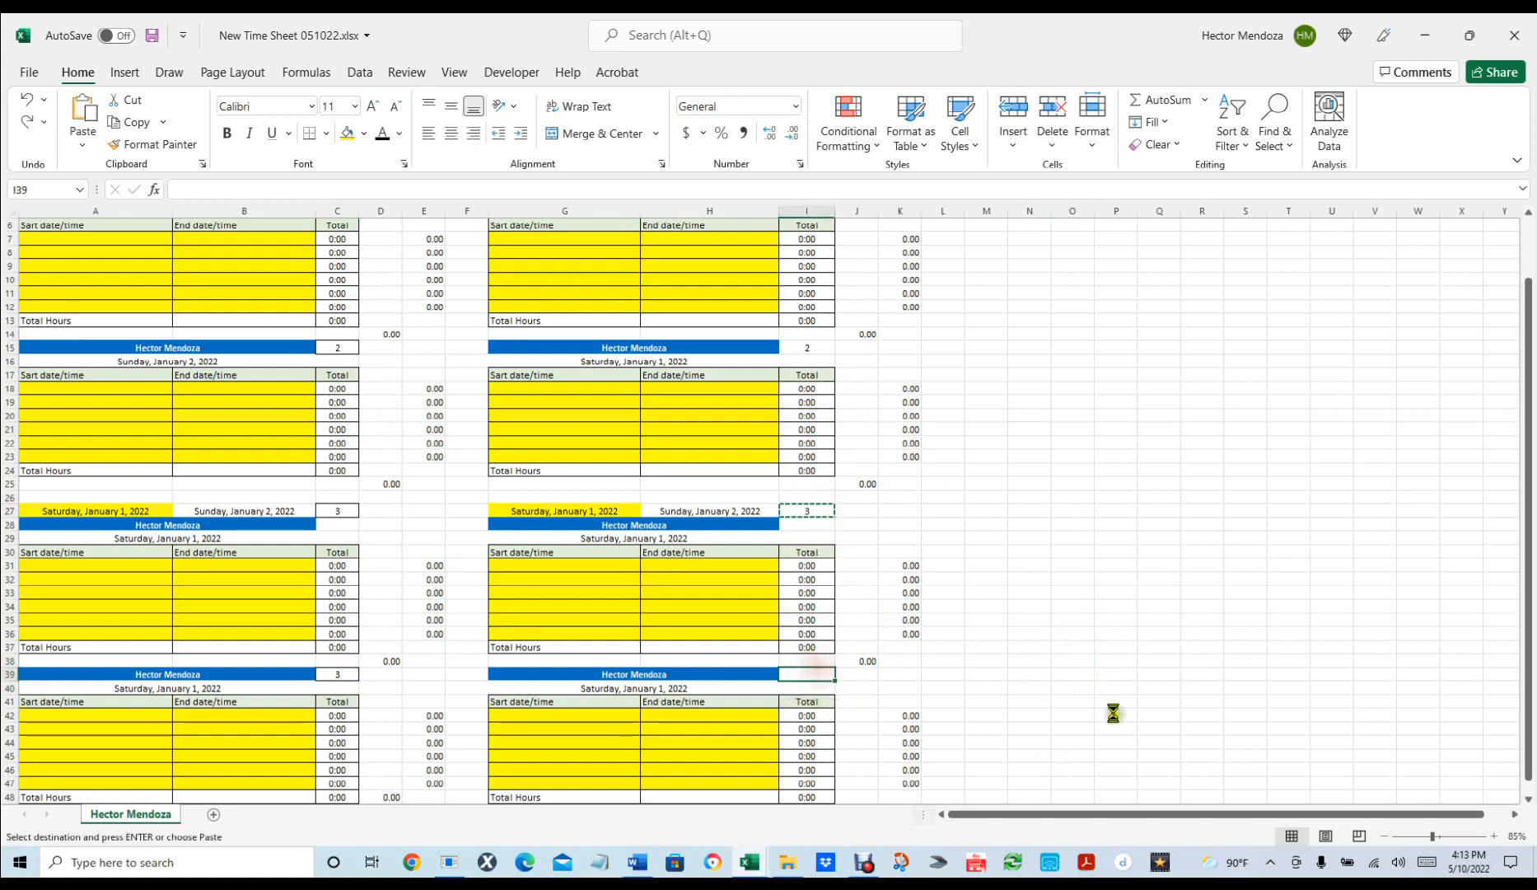
key(ctrl+v)
click(1069, 666)
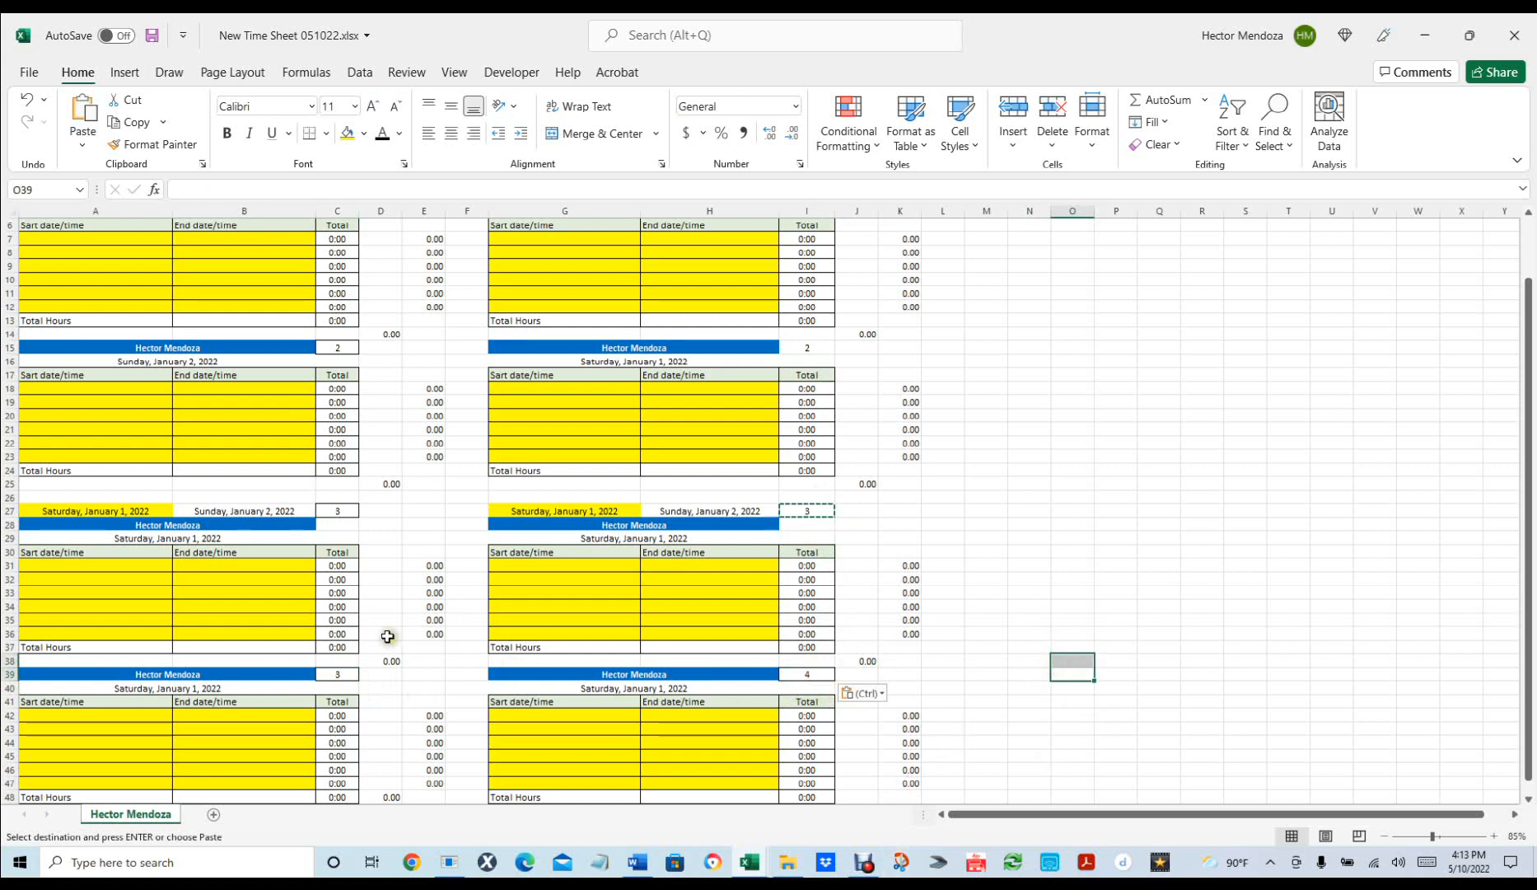
click(341, 509)
key(ctrl+c)
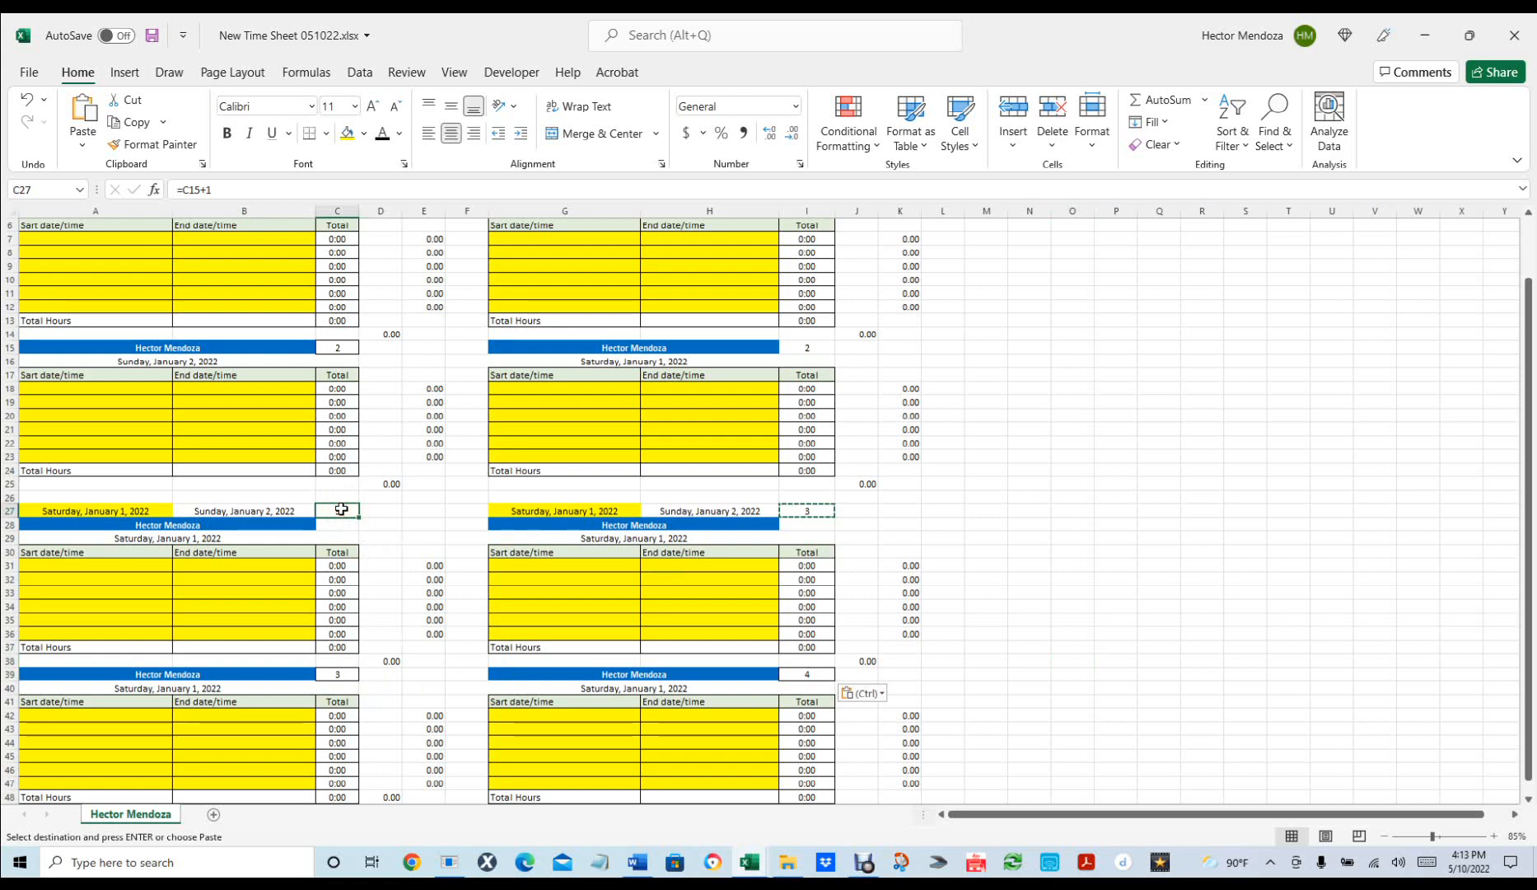
click(334, 673)
key(ctrl+v)
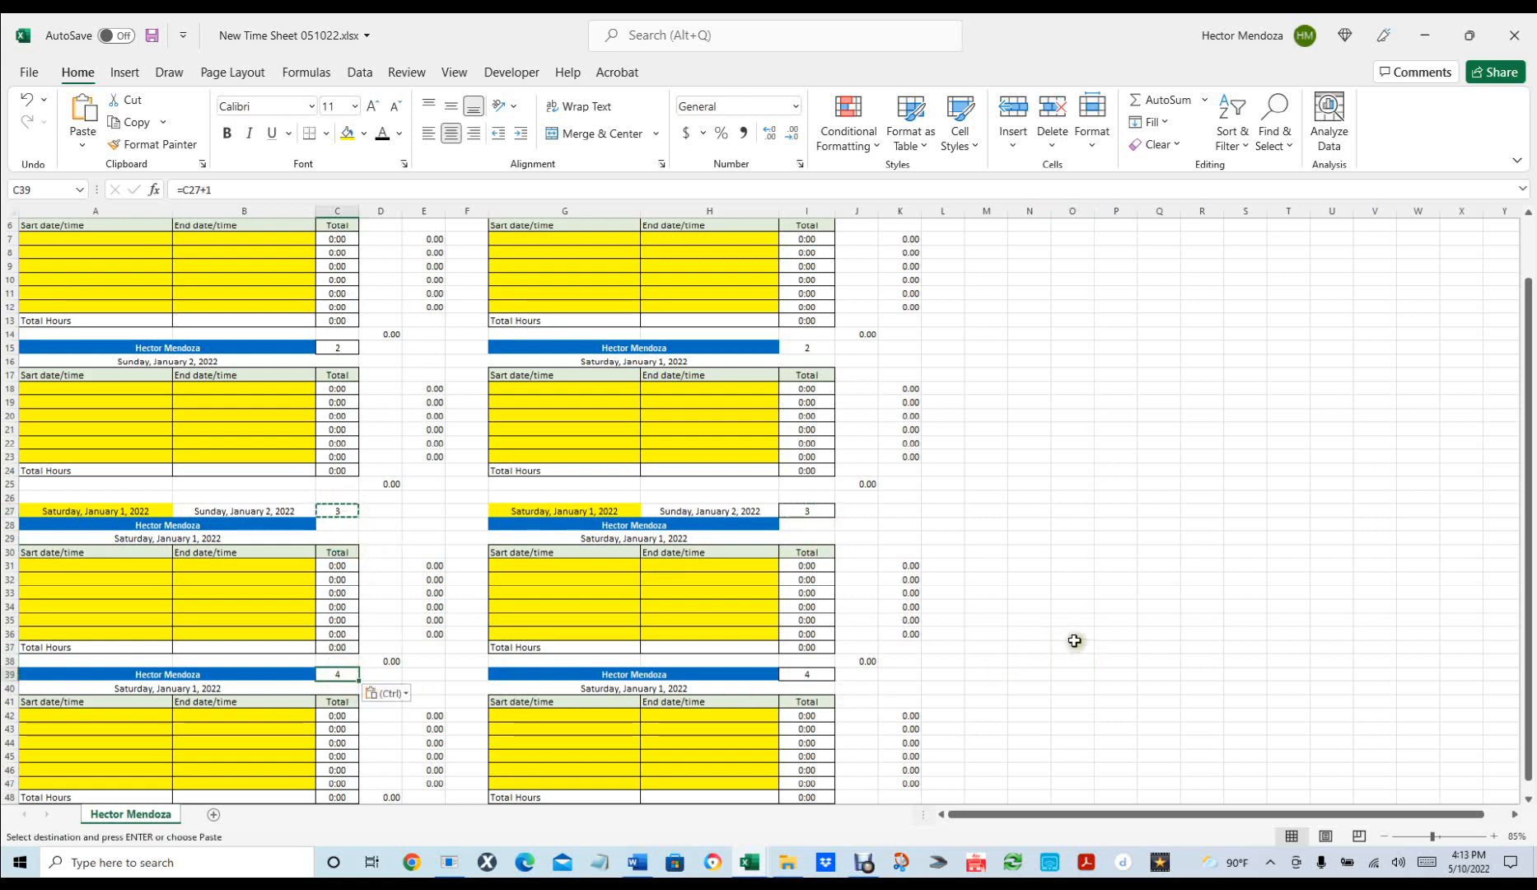
click(1072, 645)
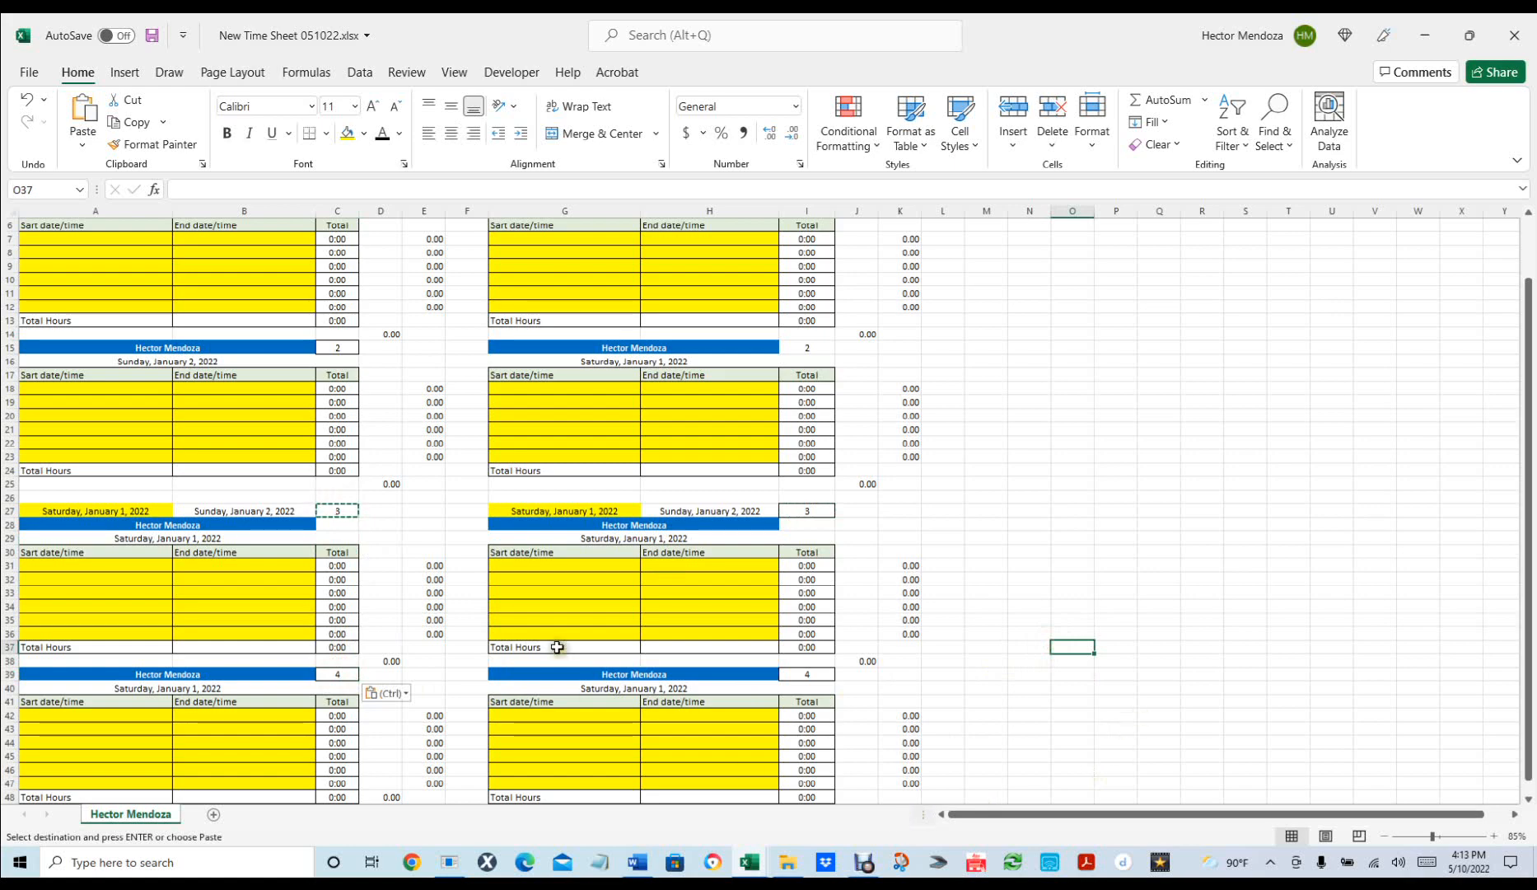
Enter =A16+1 in A29 so the left third block's date is Monday, January 3.
ctrl+scroll(536, 641, down, 2)
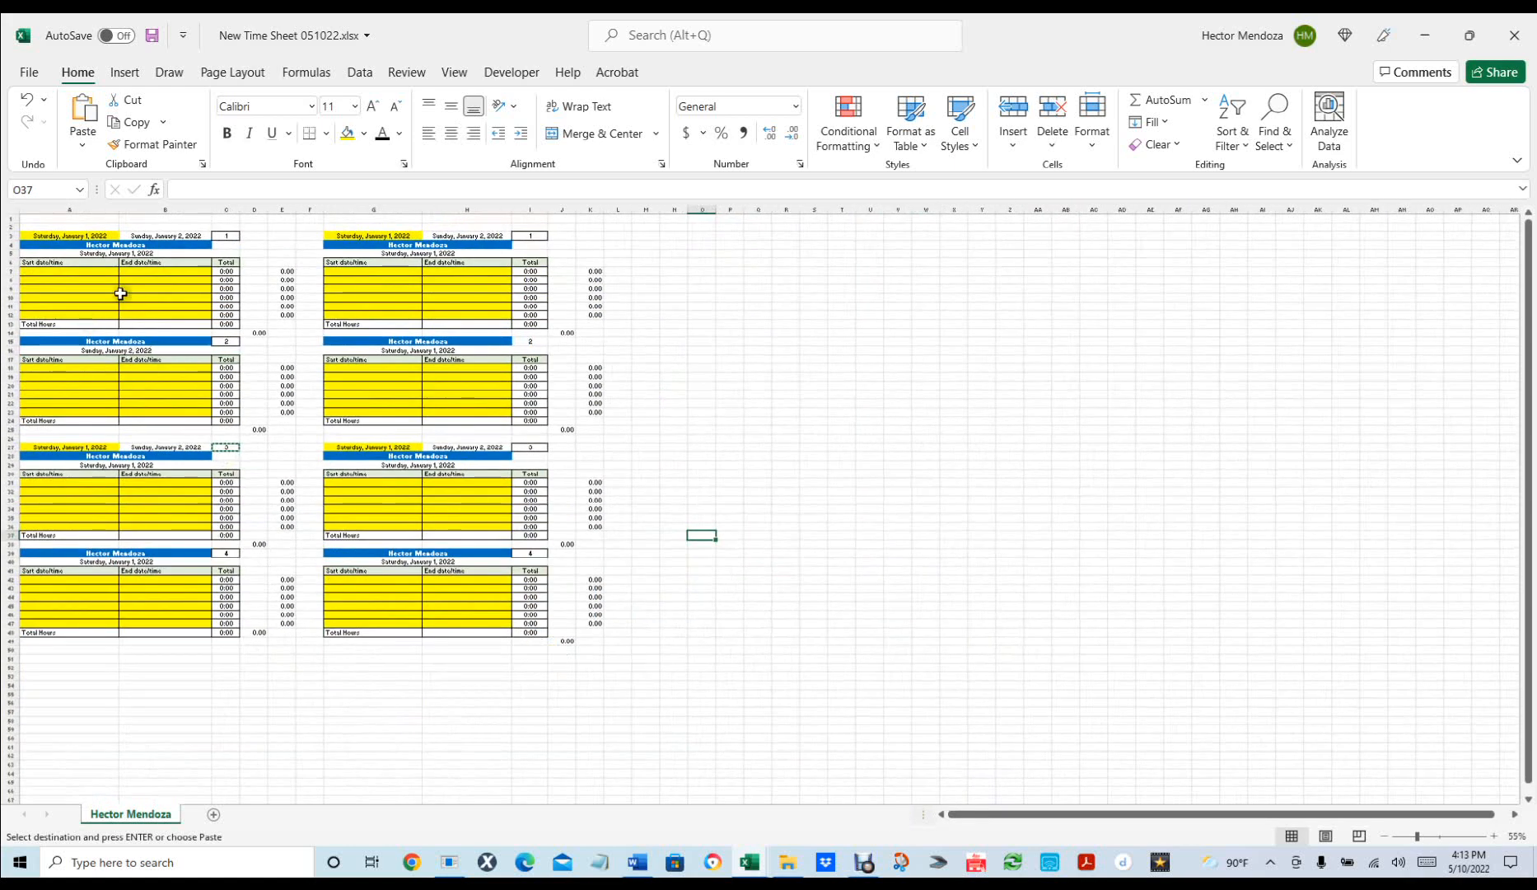
click(77, 340)
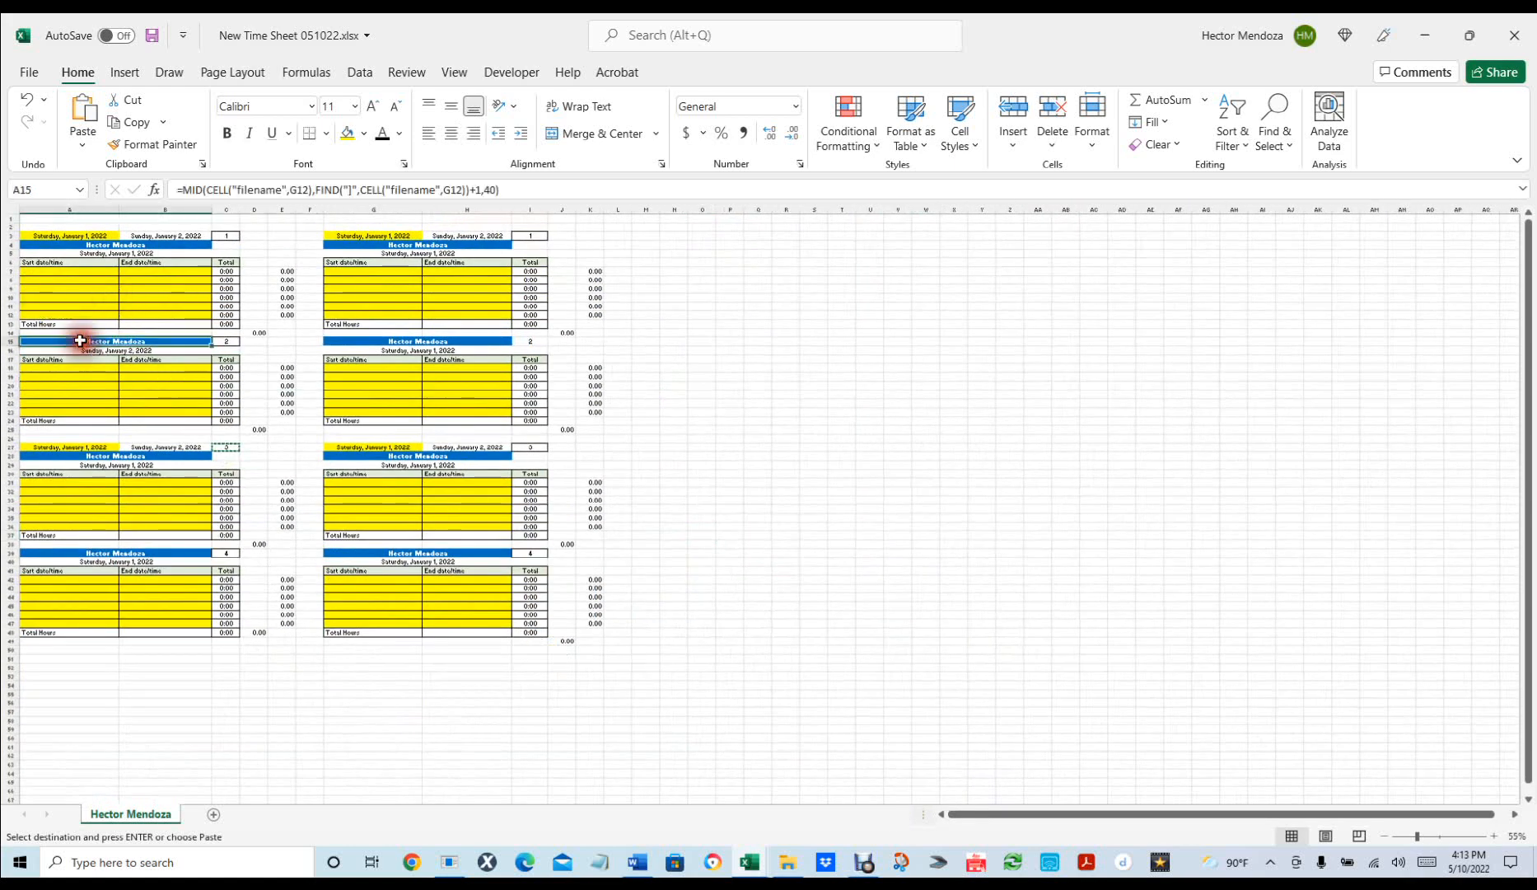
ctrl+scroll(51, 275, up, 4)
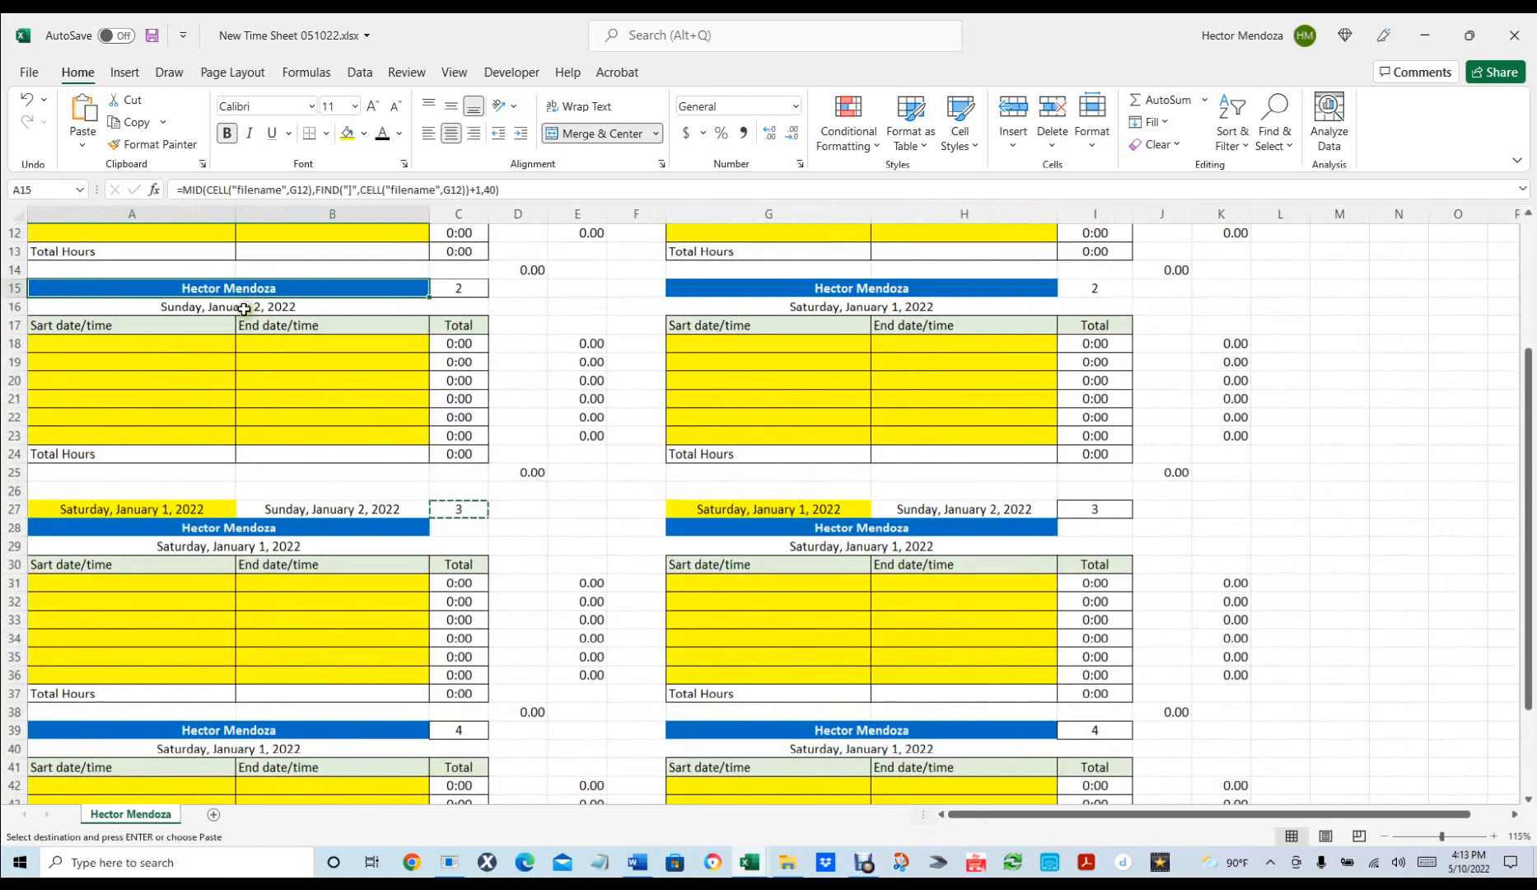
click(228, 544)
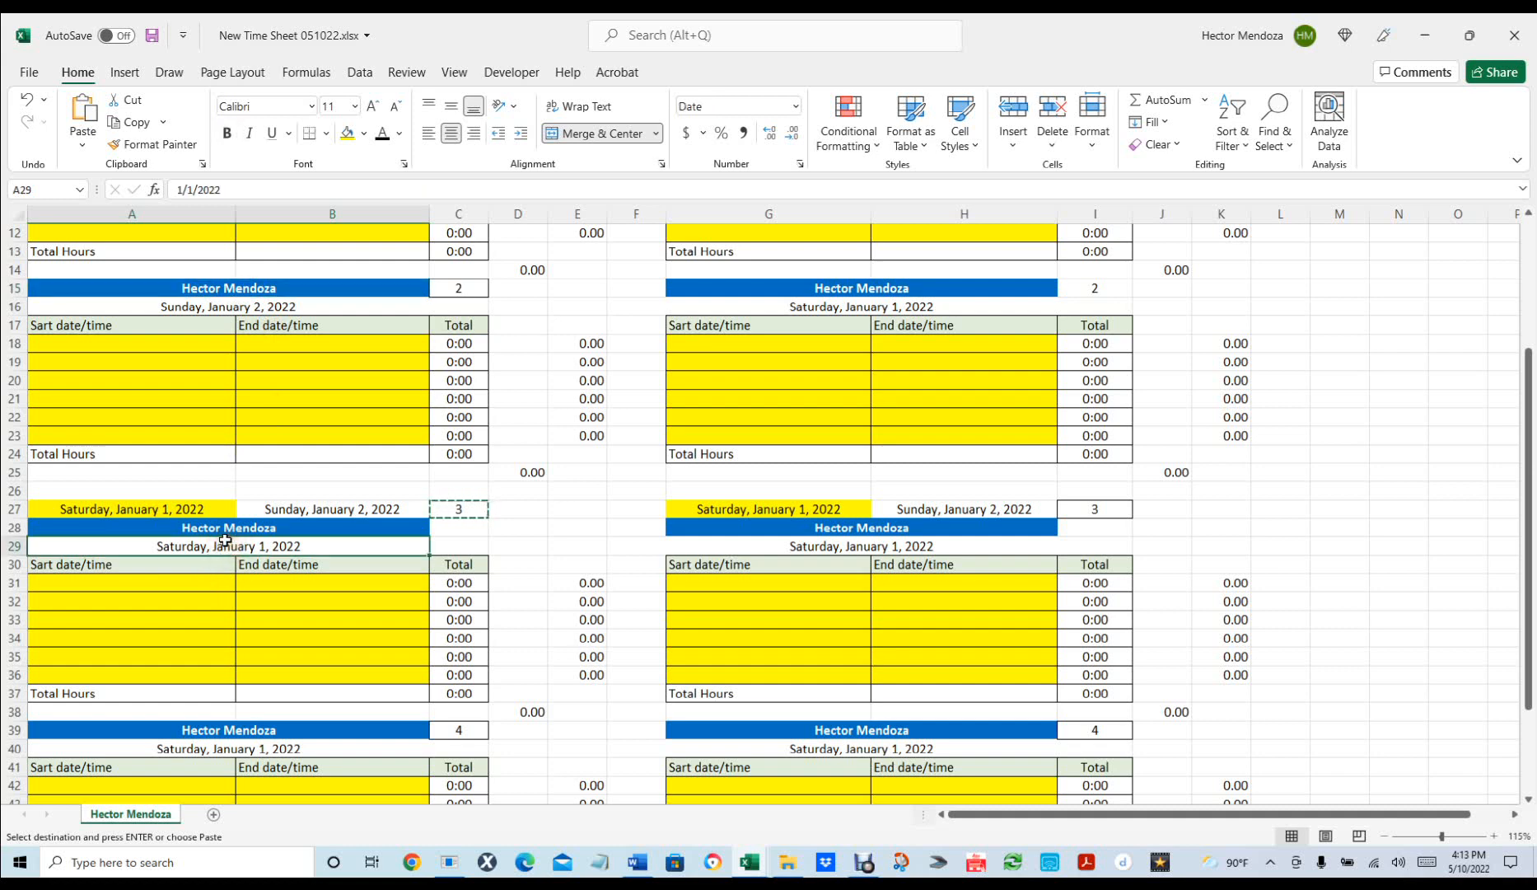
text(=)
click(314, 311)
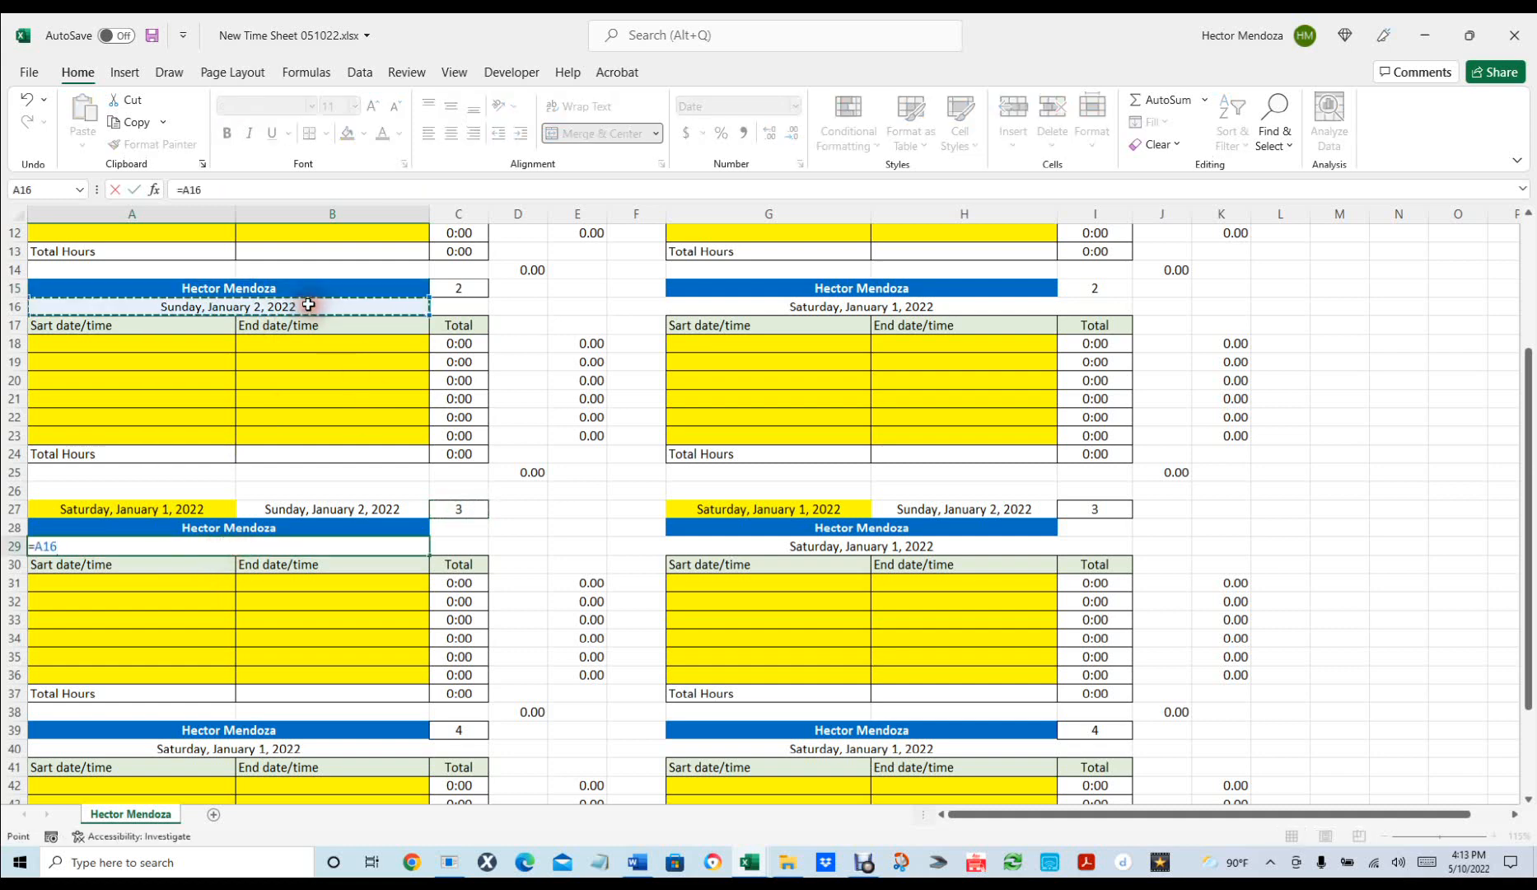
text(+1)
key(Return)
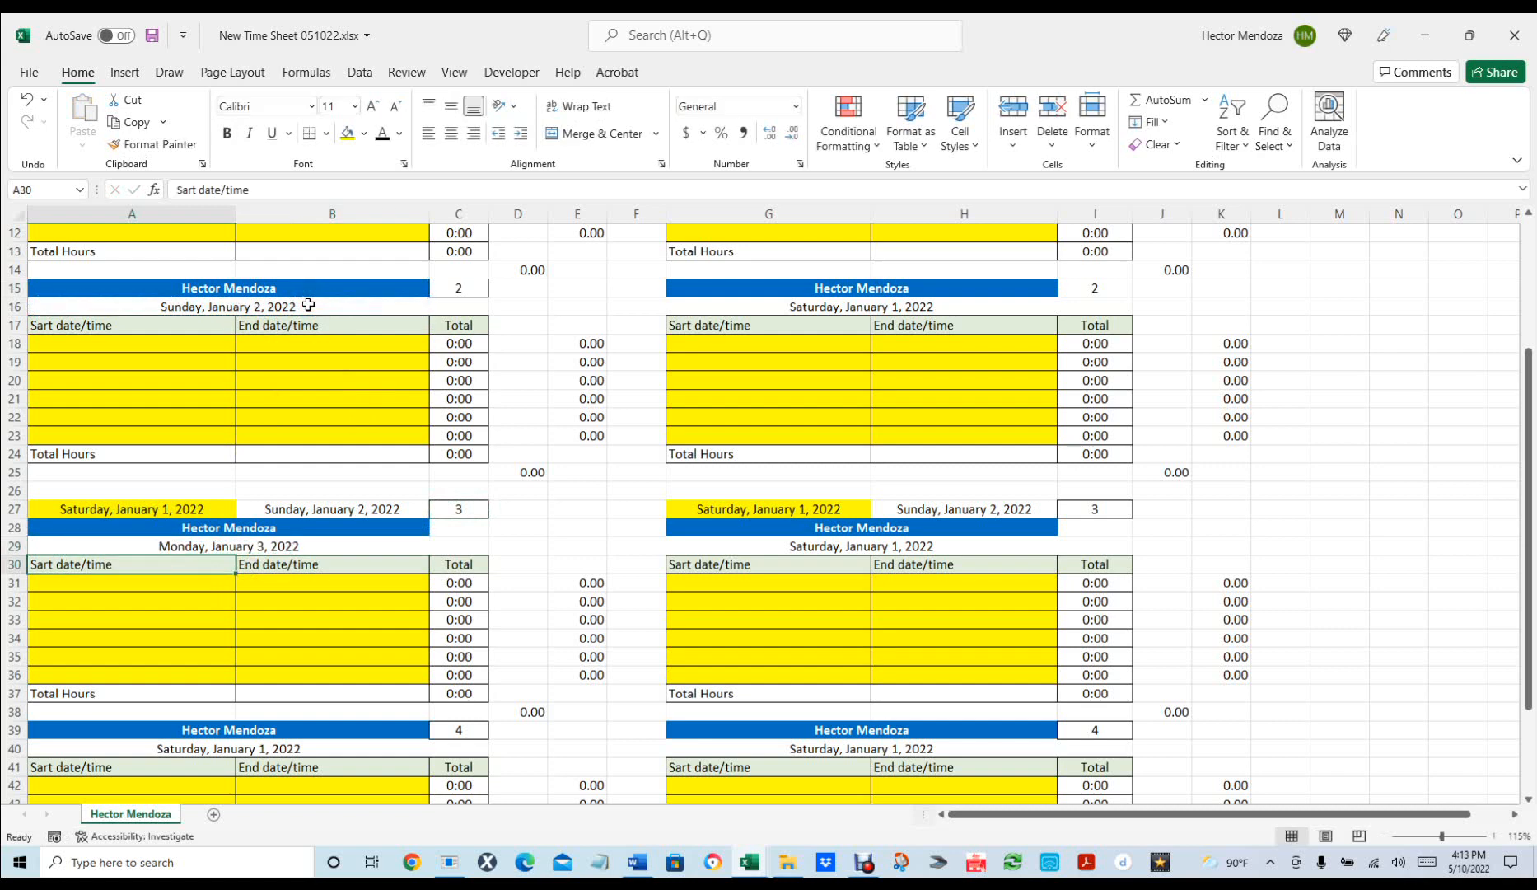
Enter =G16+1 in G29 so the right third block reads Sunday, January 2, 2022.
click(853, 548)
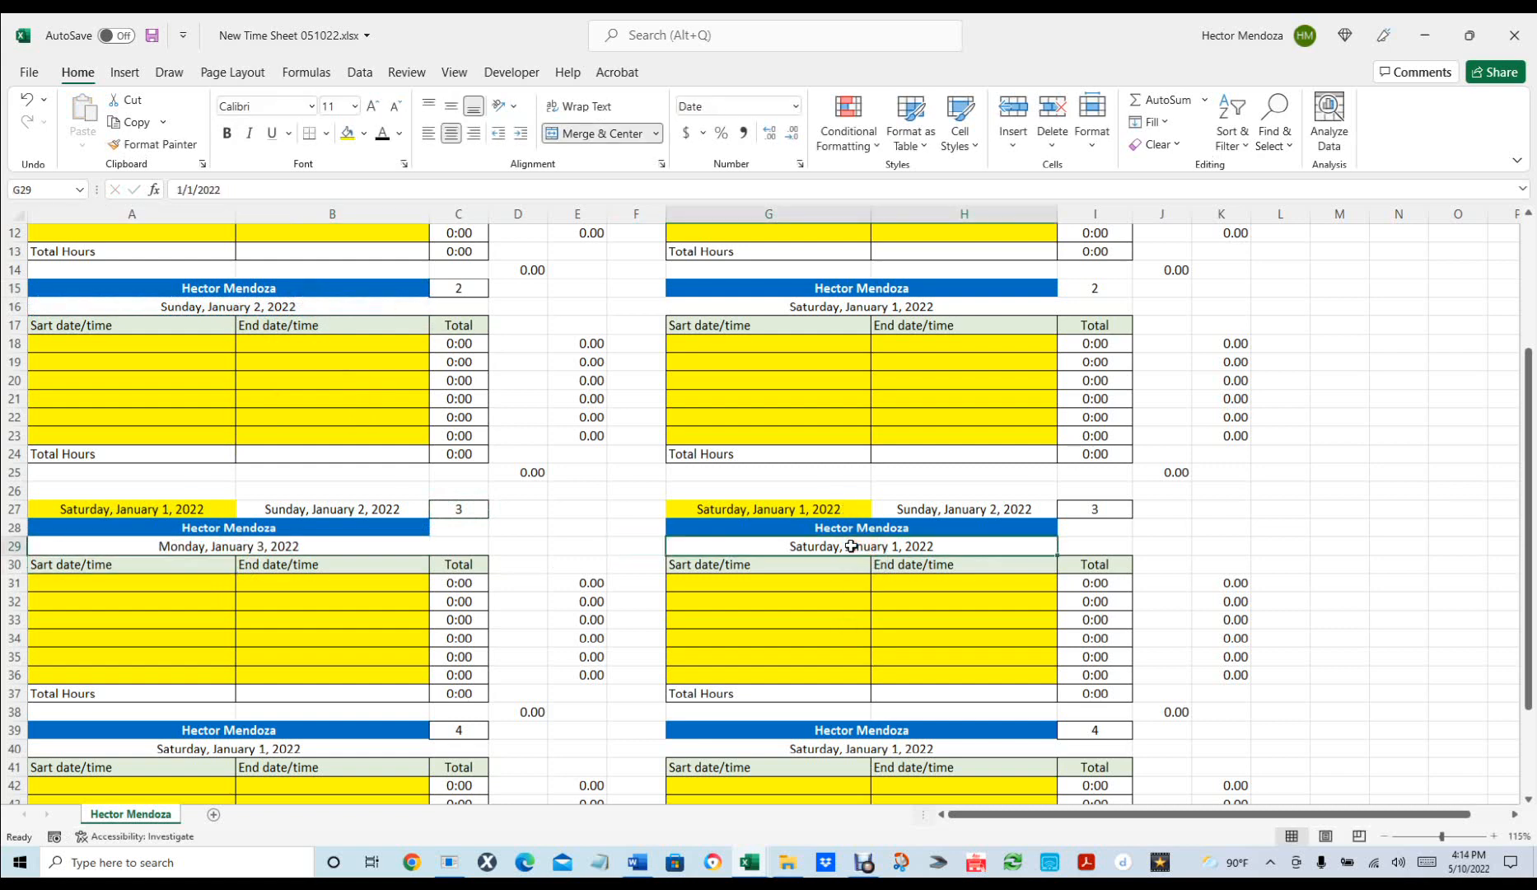
text(=)
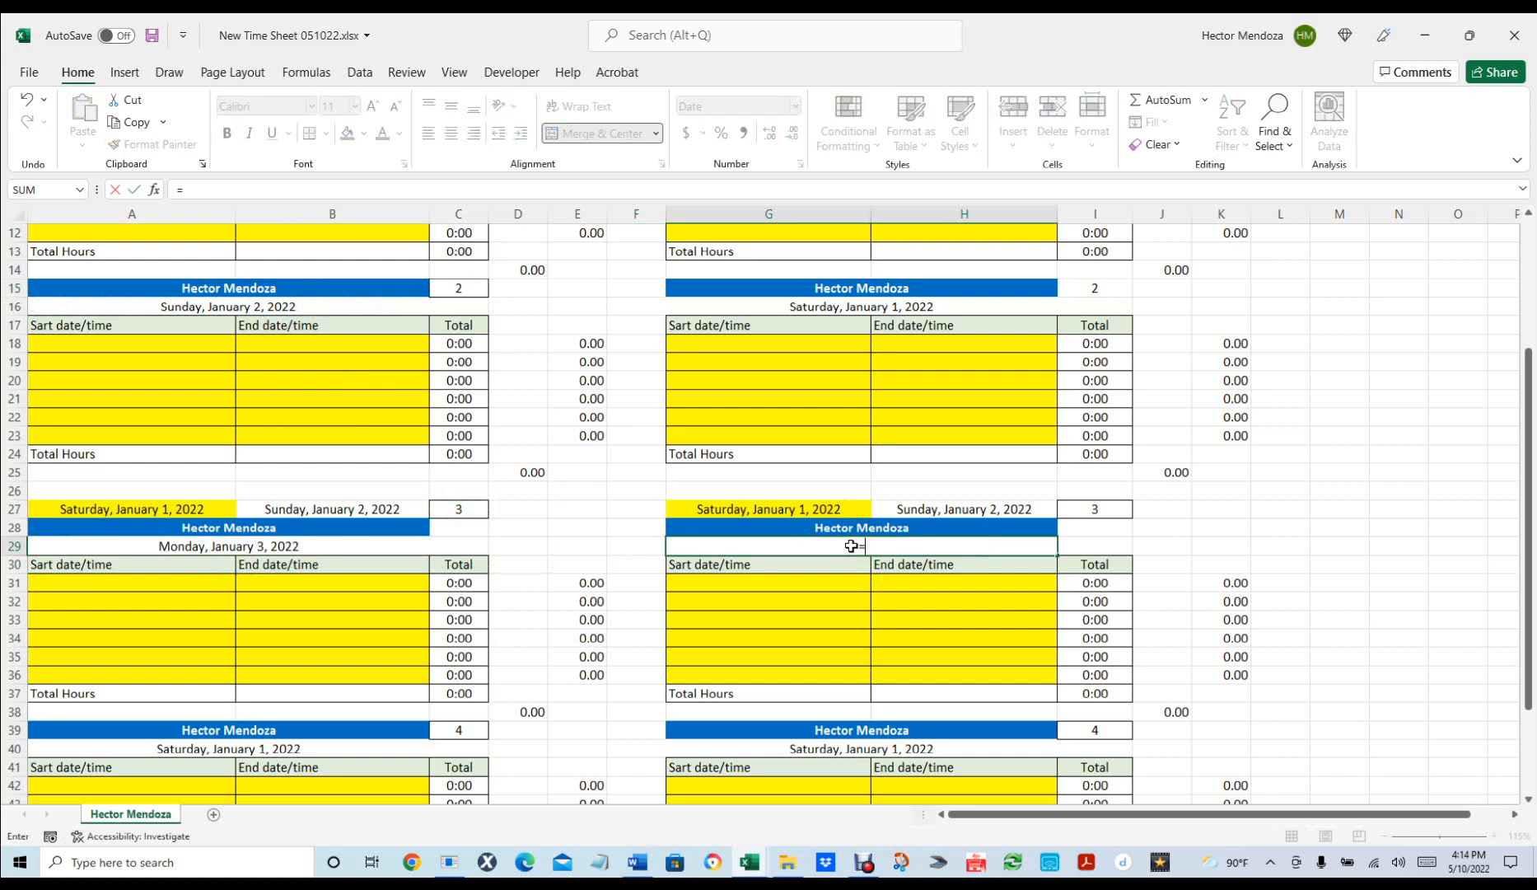
click(875, 305)
text(+1)
key(Return)
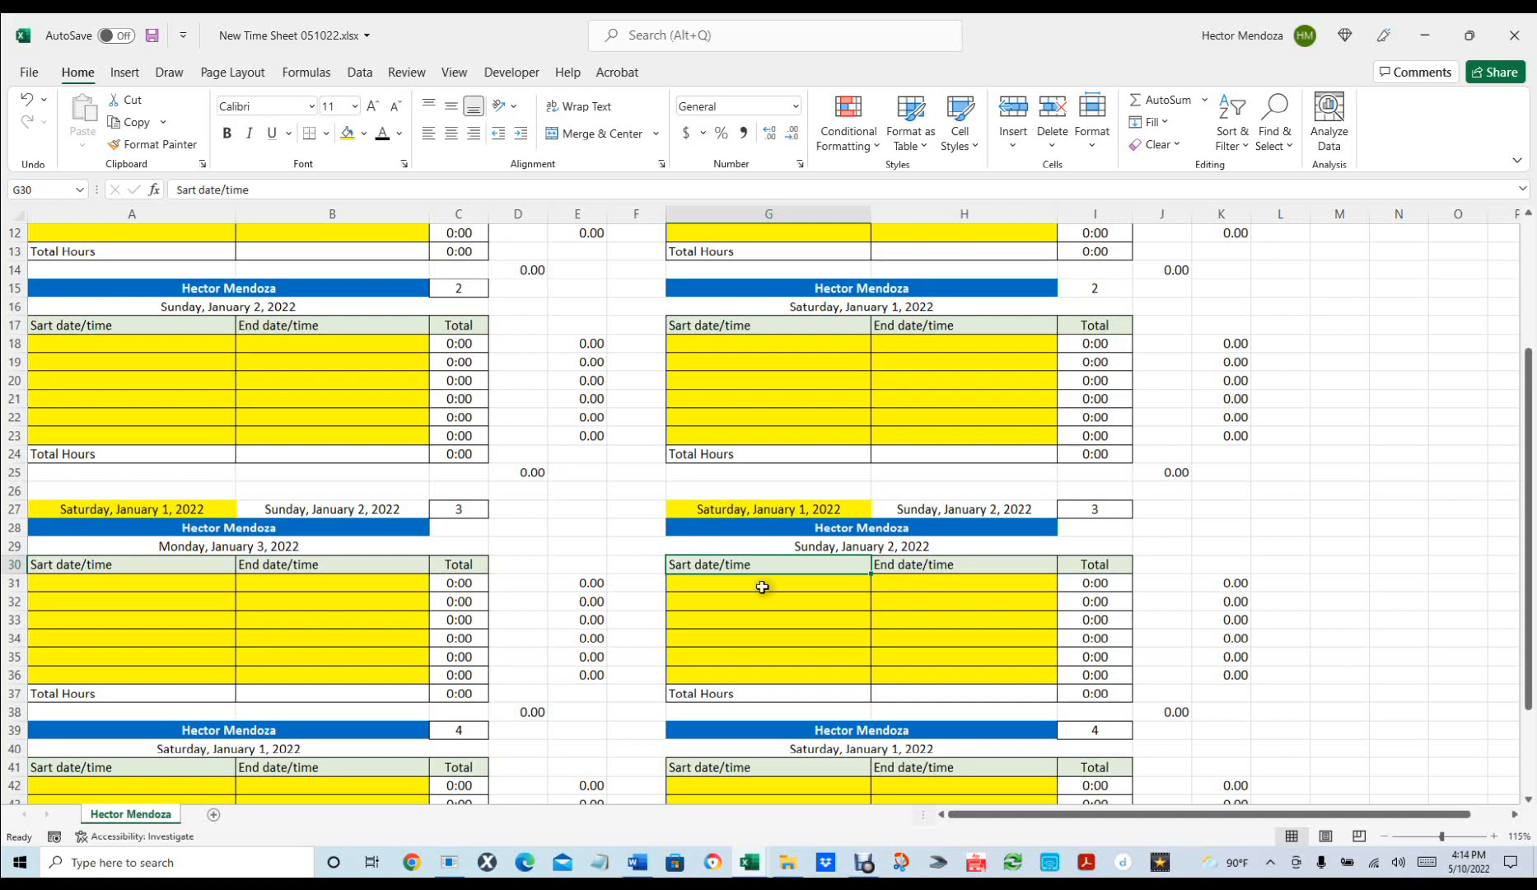
scroll(347, 572, up, 4)
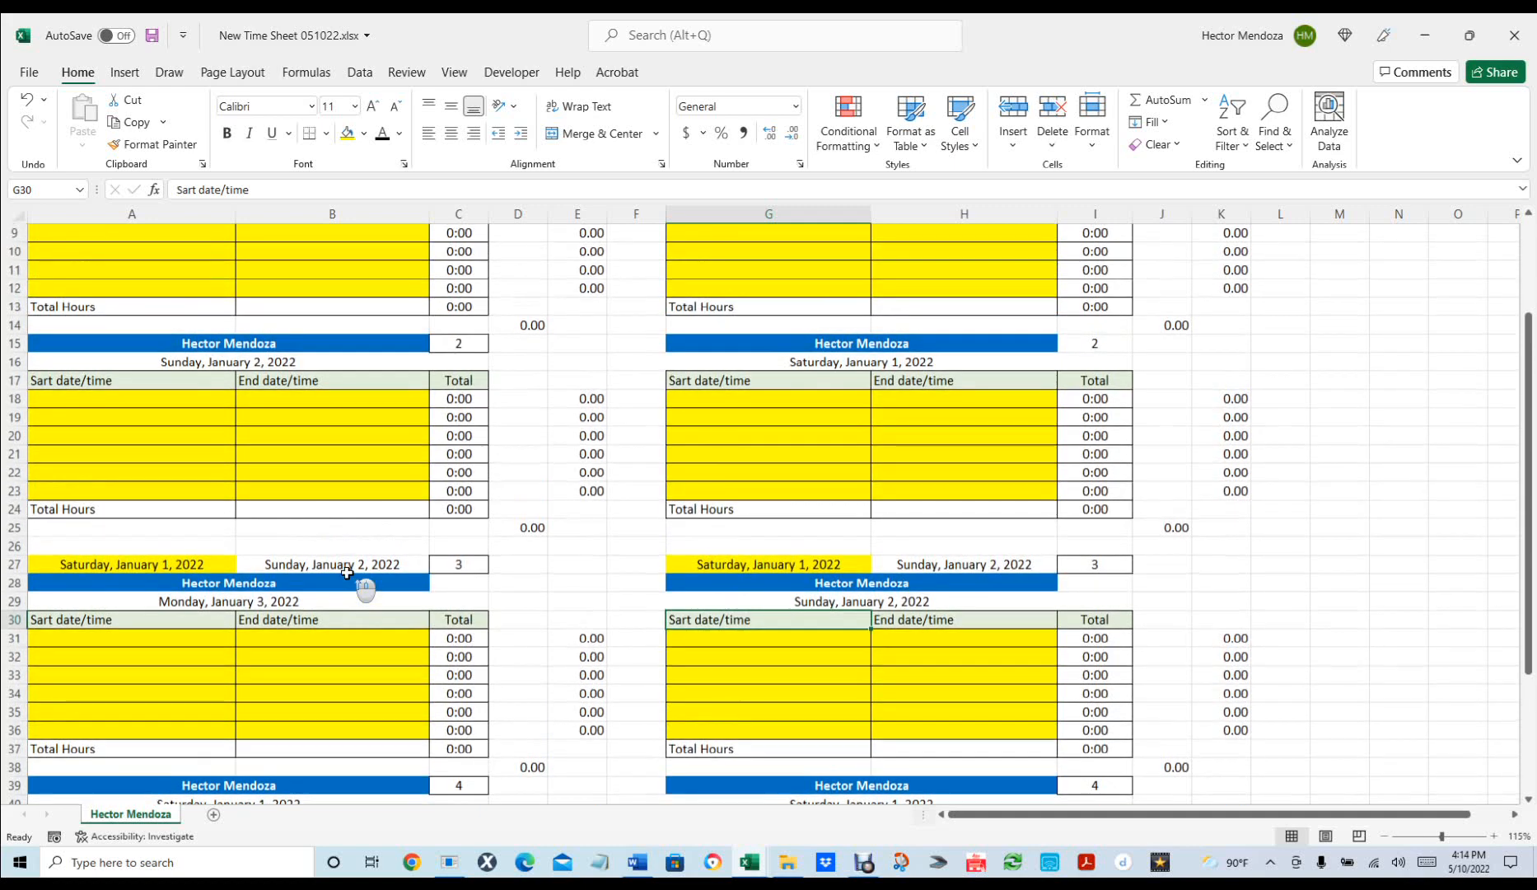
scroll(347, 573, down, 2)
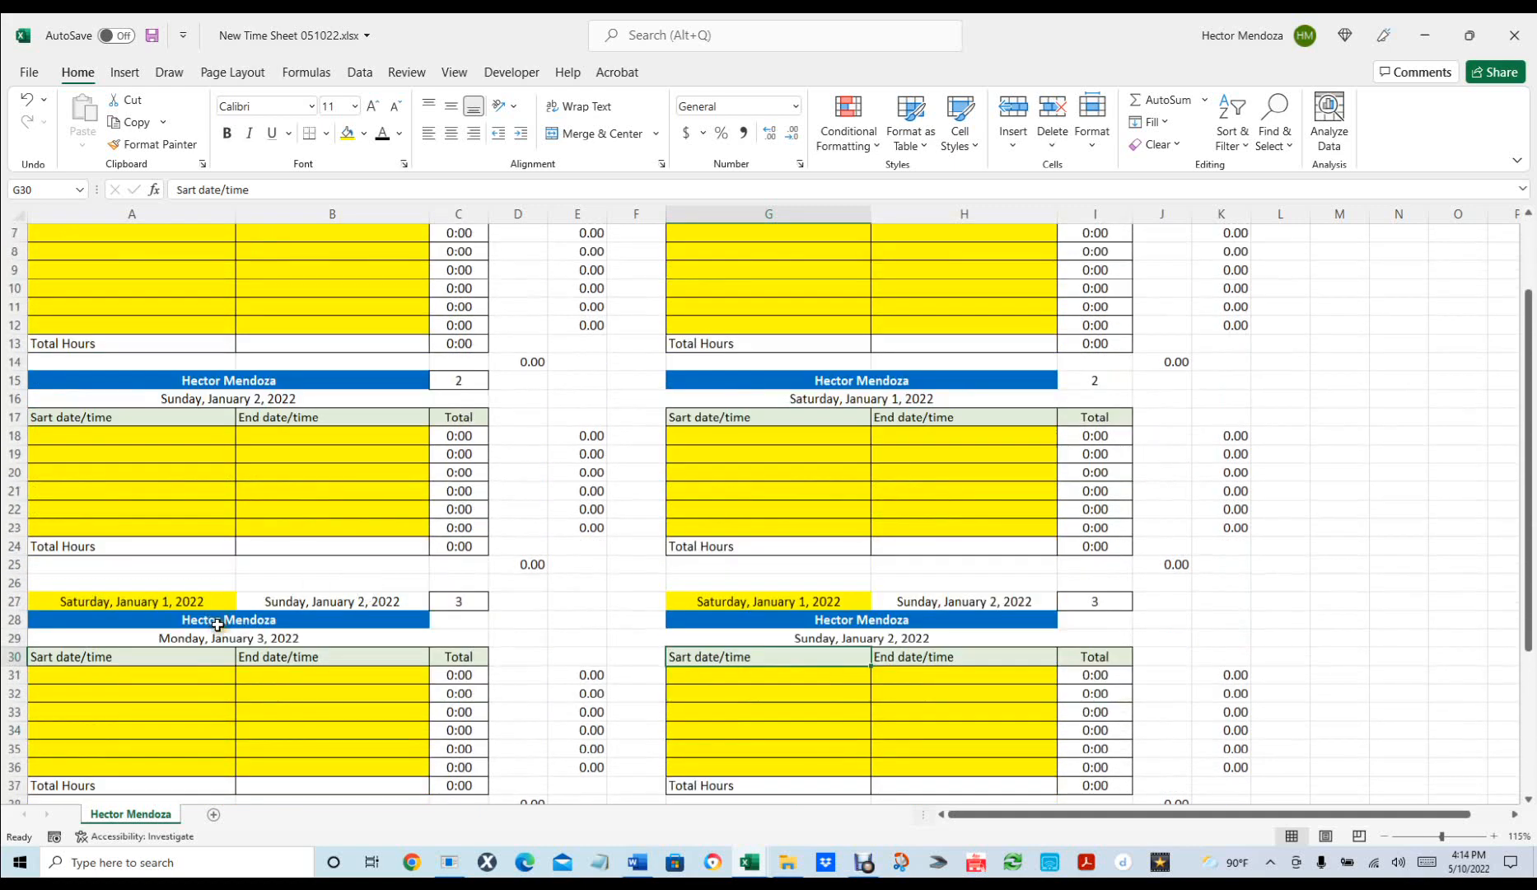
scroll(363, 684, up, 1)
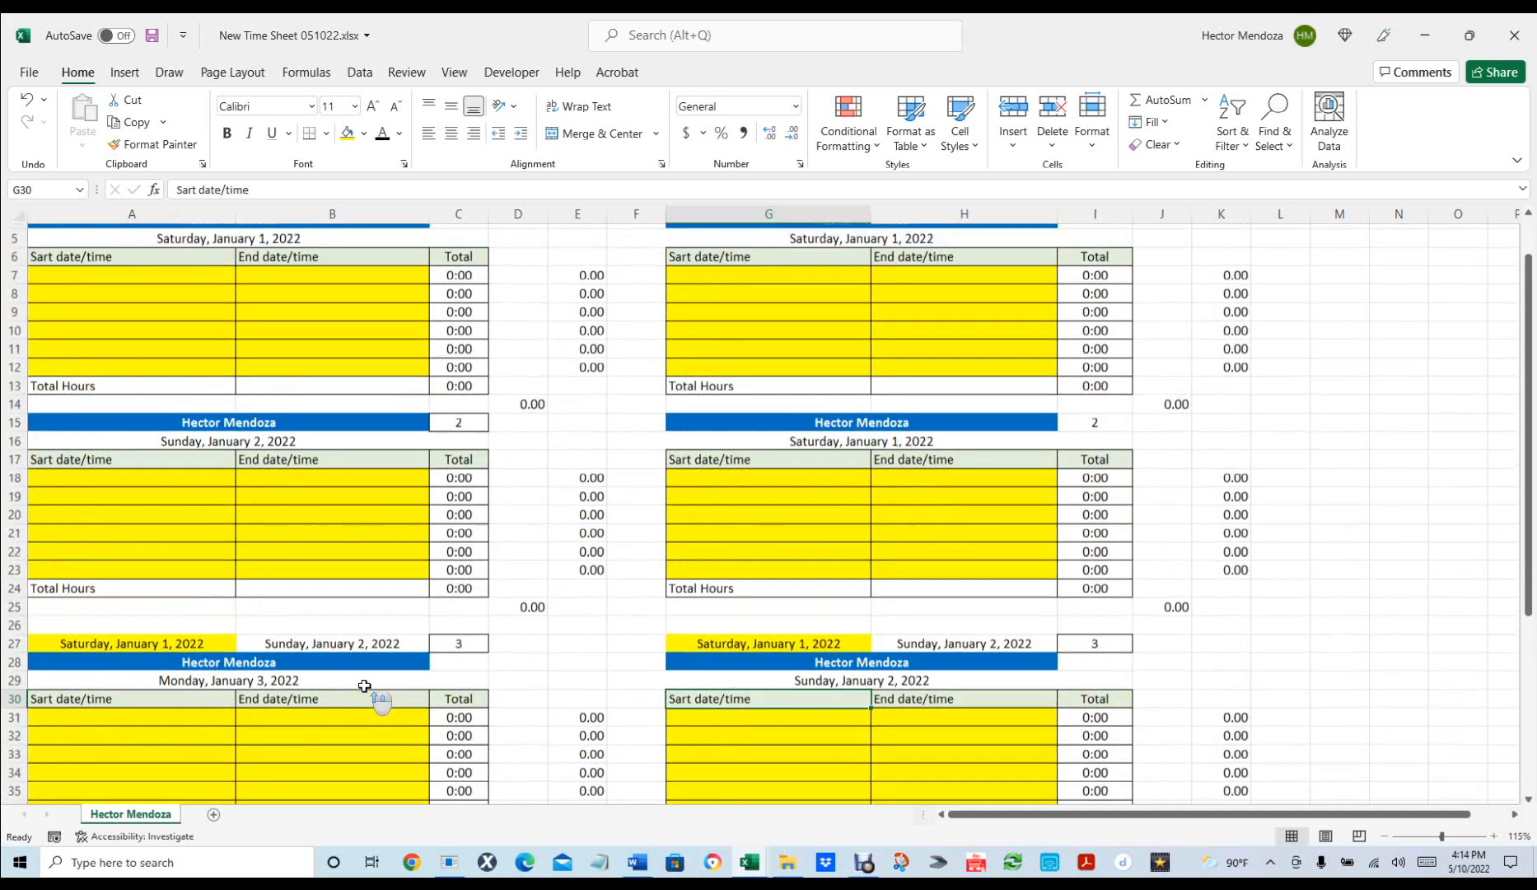
Set the left week range: =A16+1 in A27 and six days later in B27.
click(158, 655)
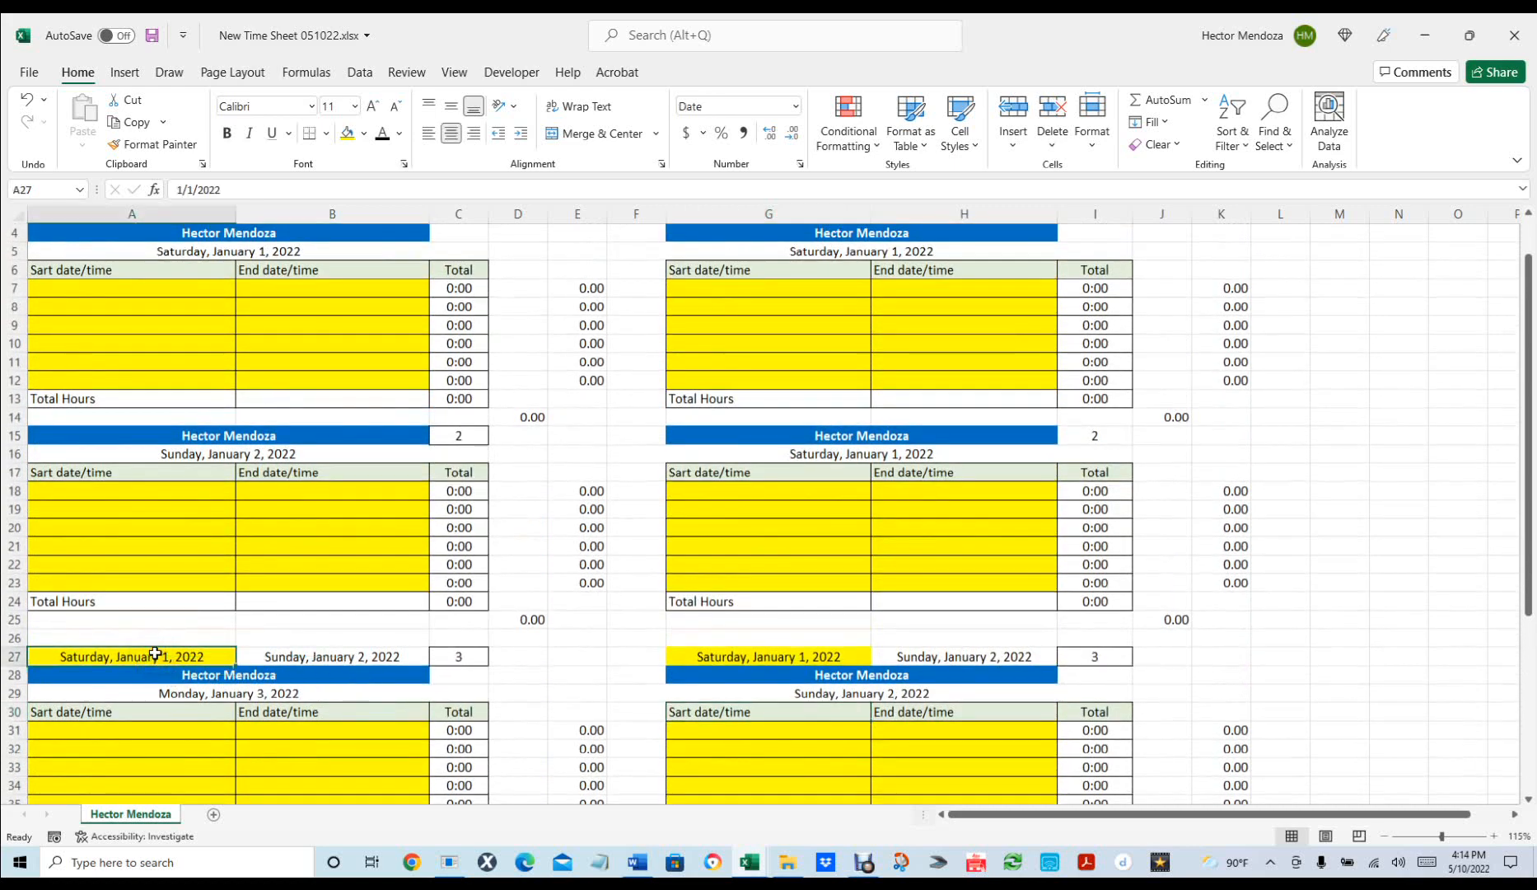
text(=)
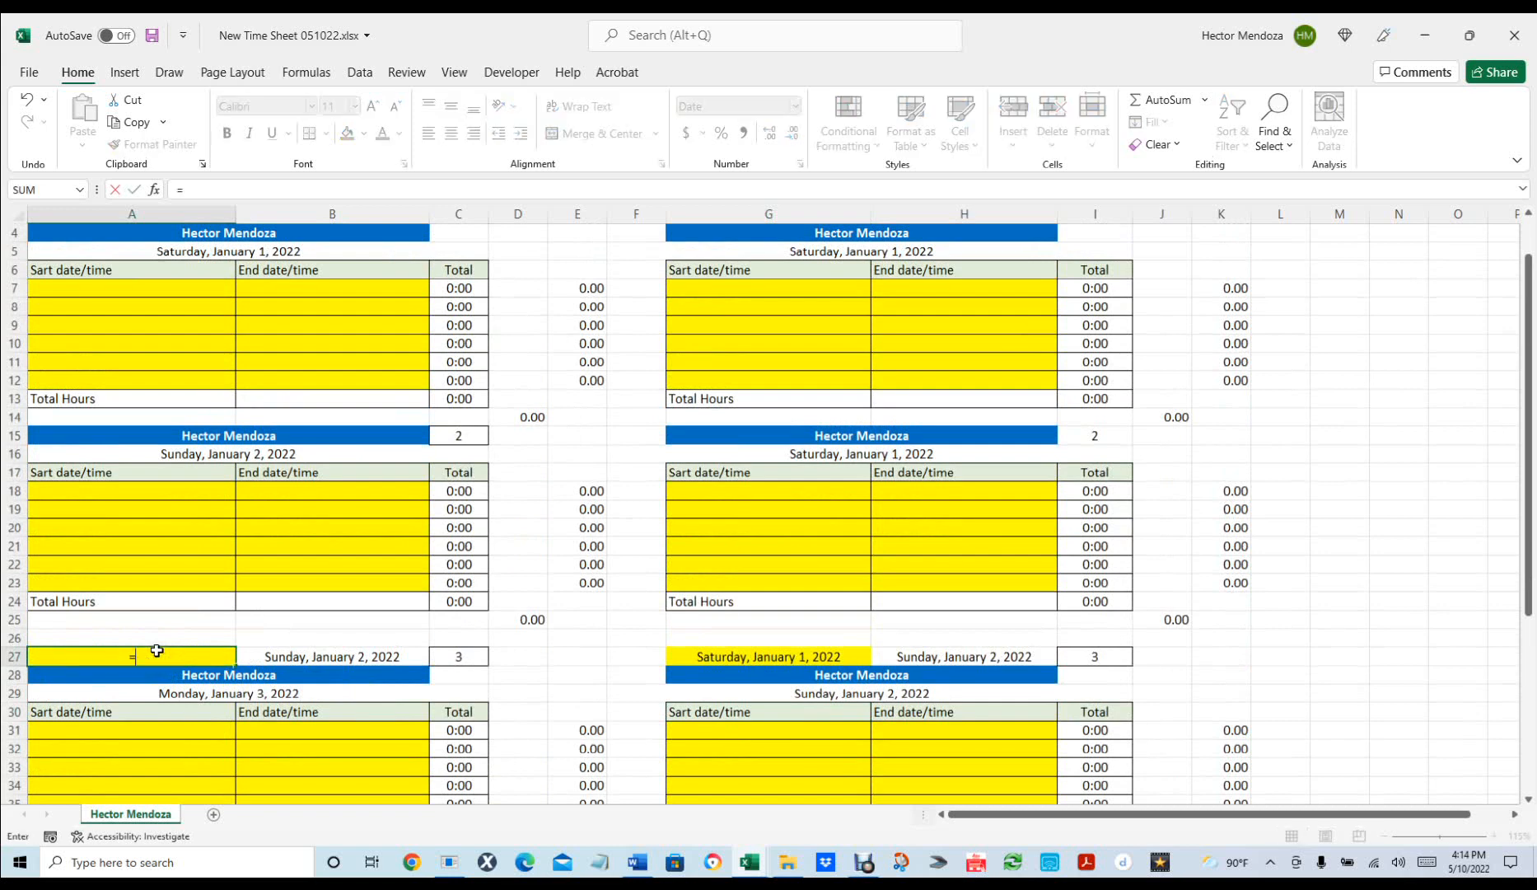
click(235, 453)
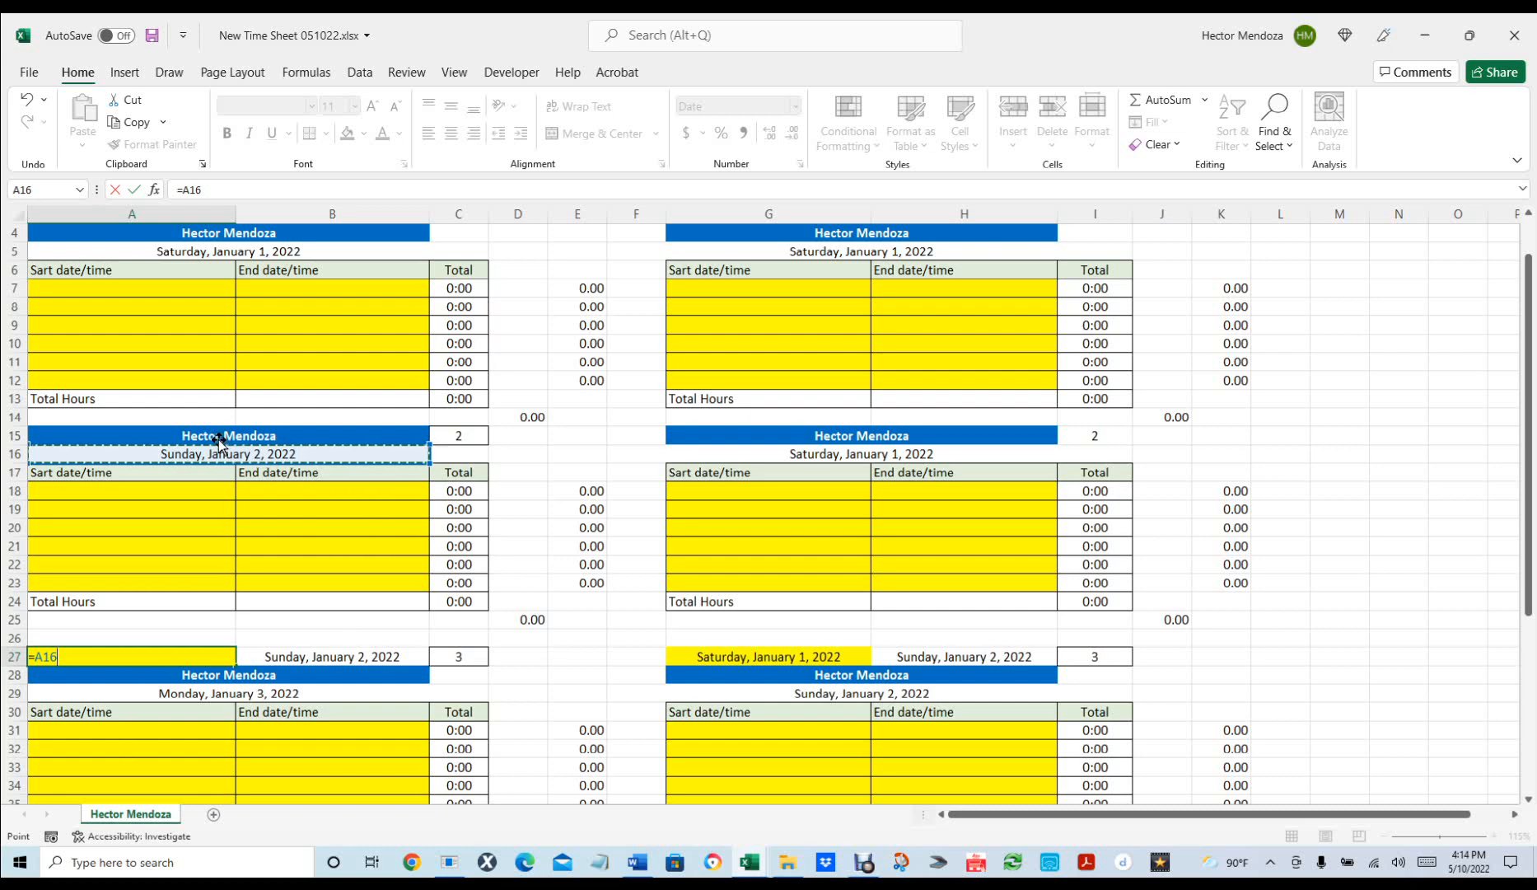
text(+1)
key(ctrl+Return)
key(Return)
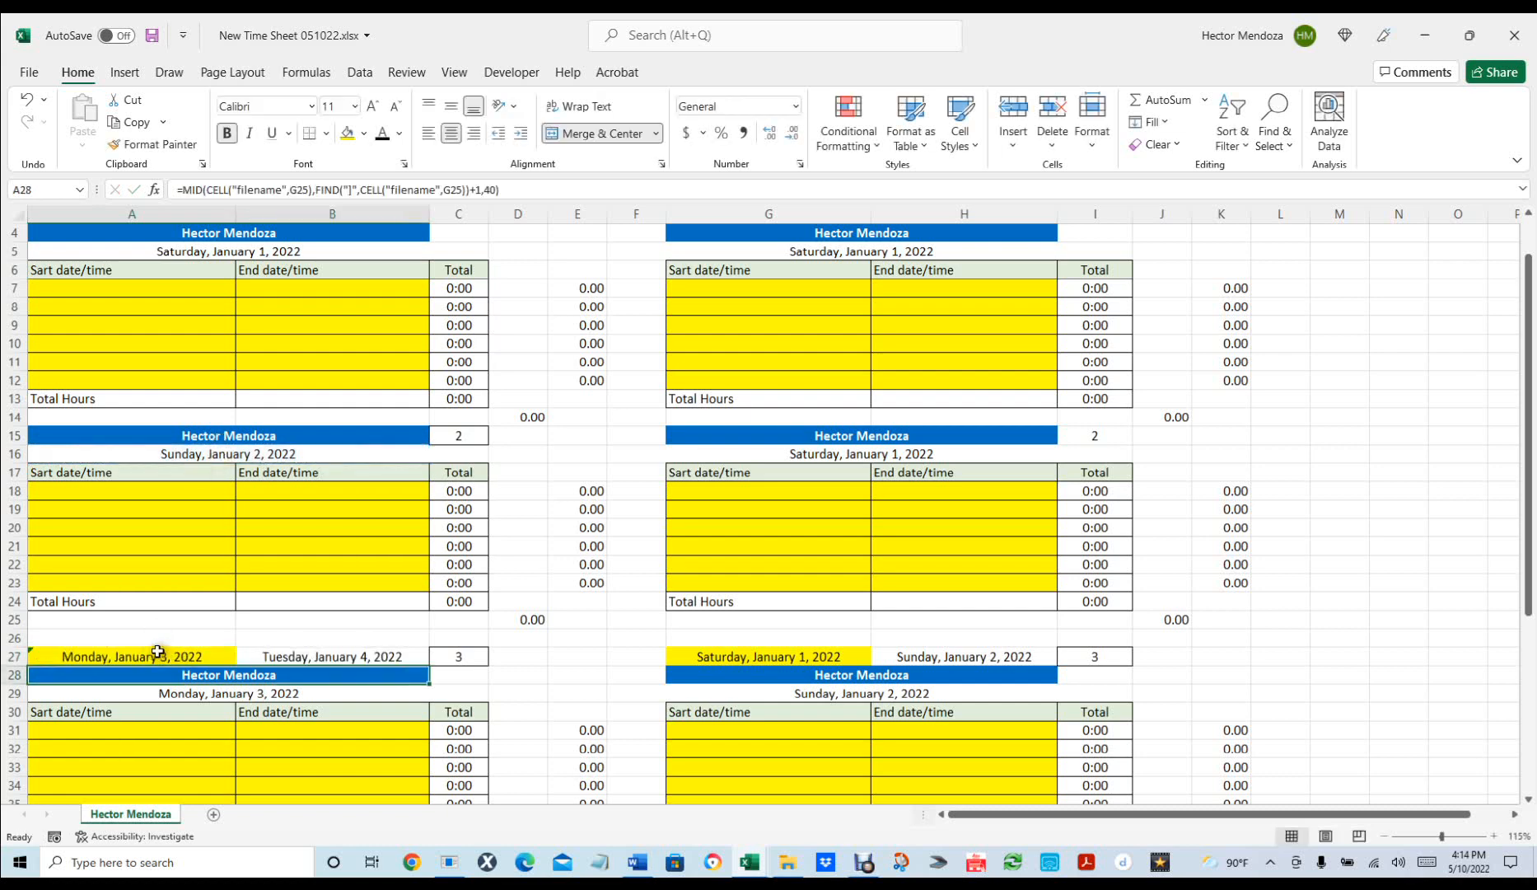
click(373, 653)
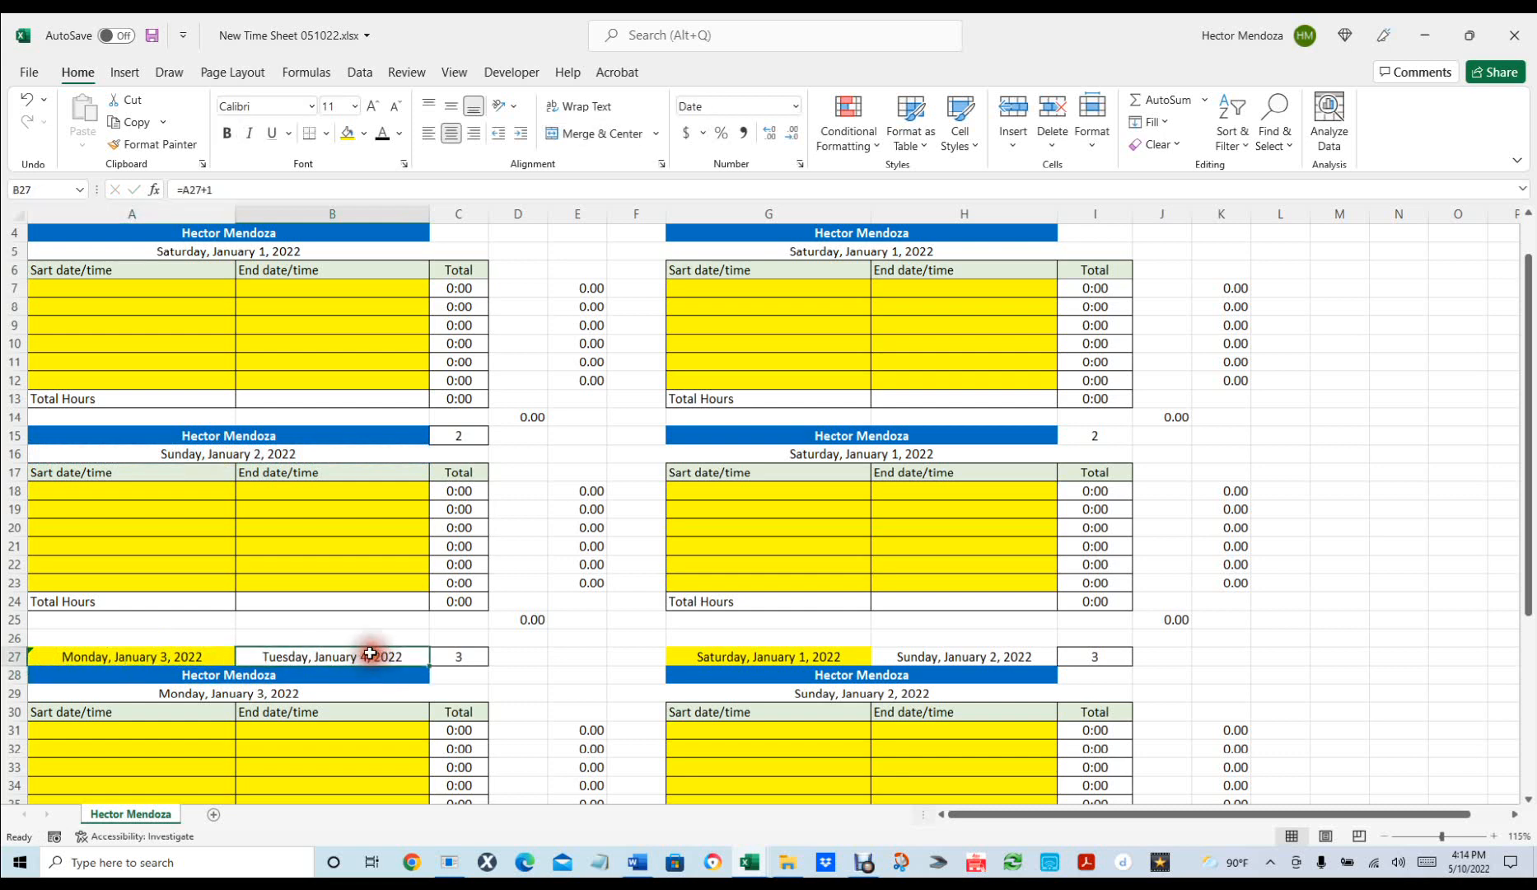
text(=)
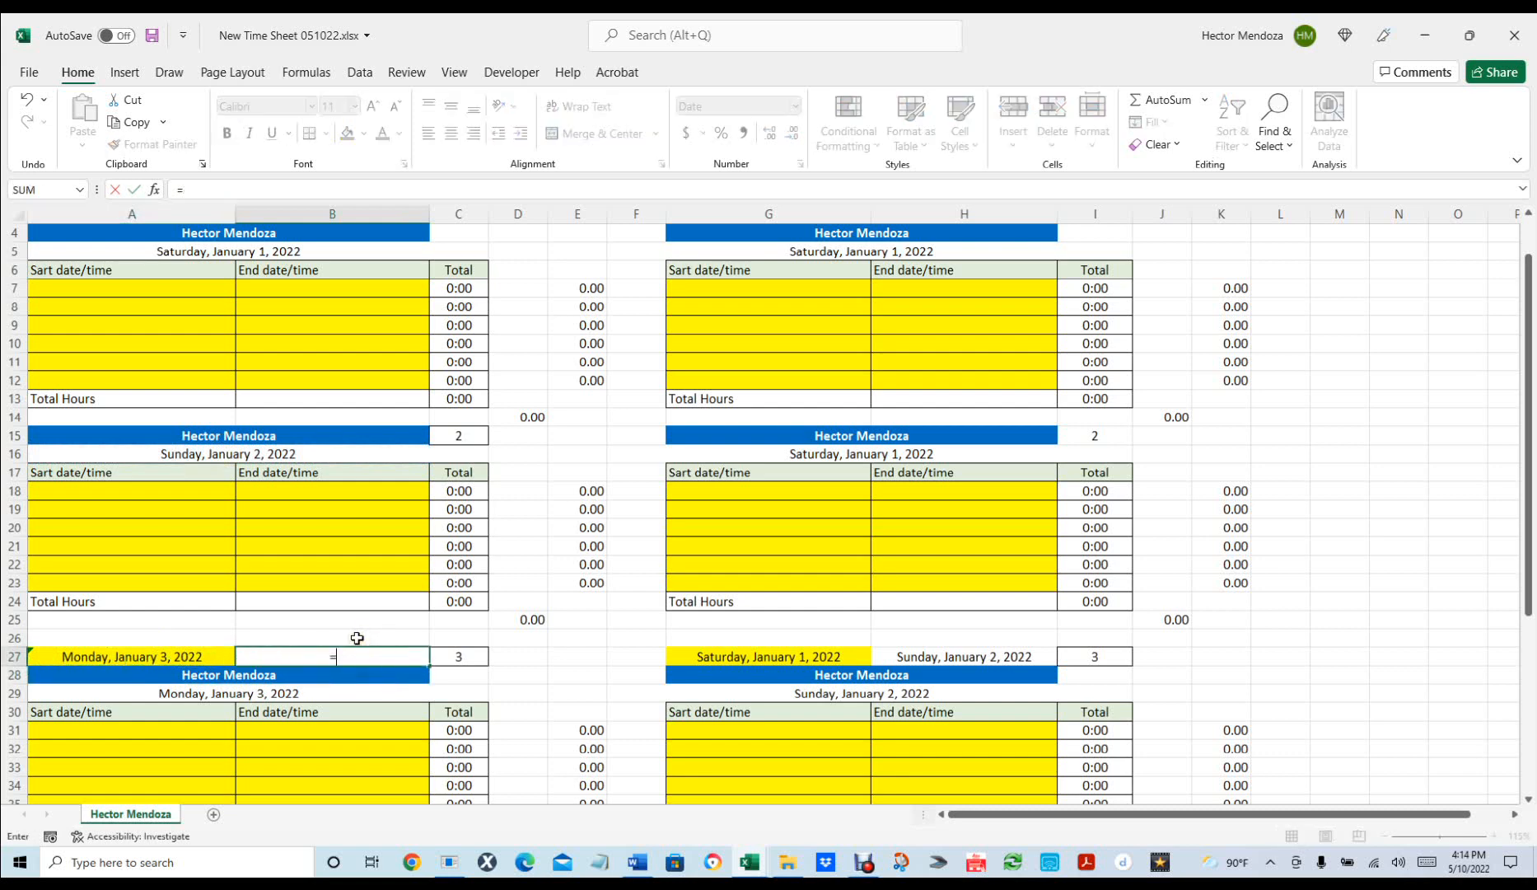
click(196, 656)
text(+6)
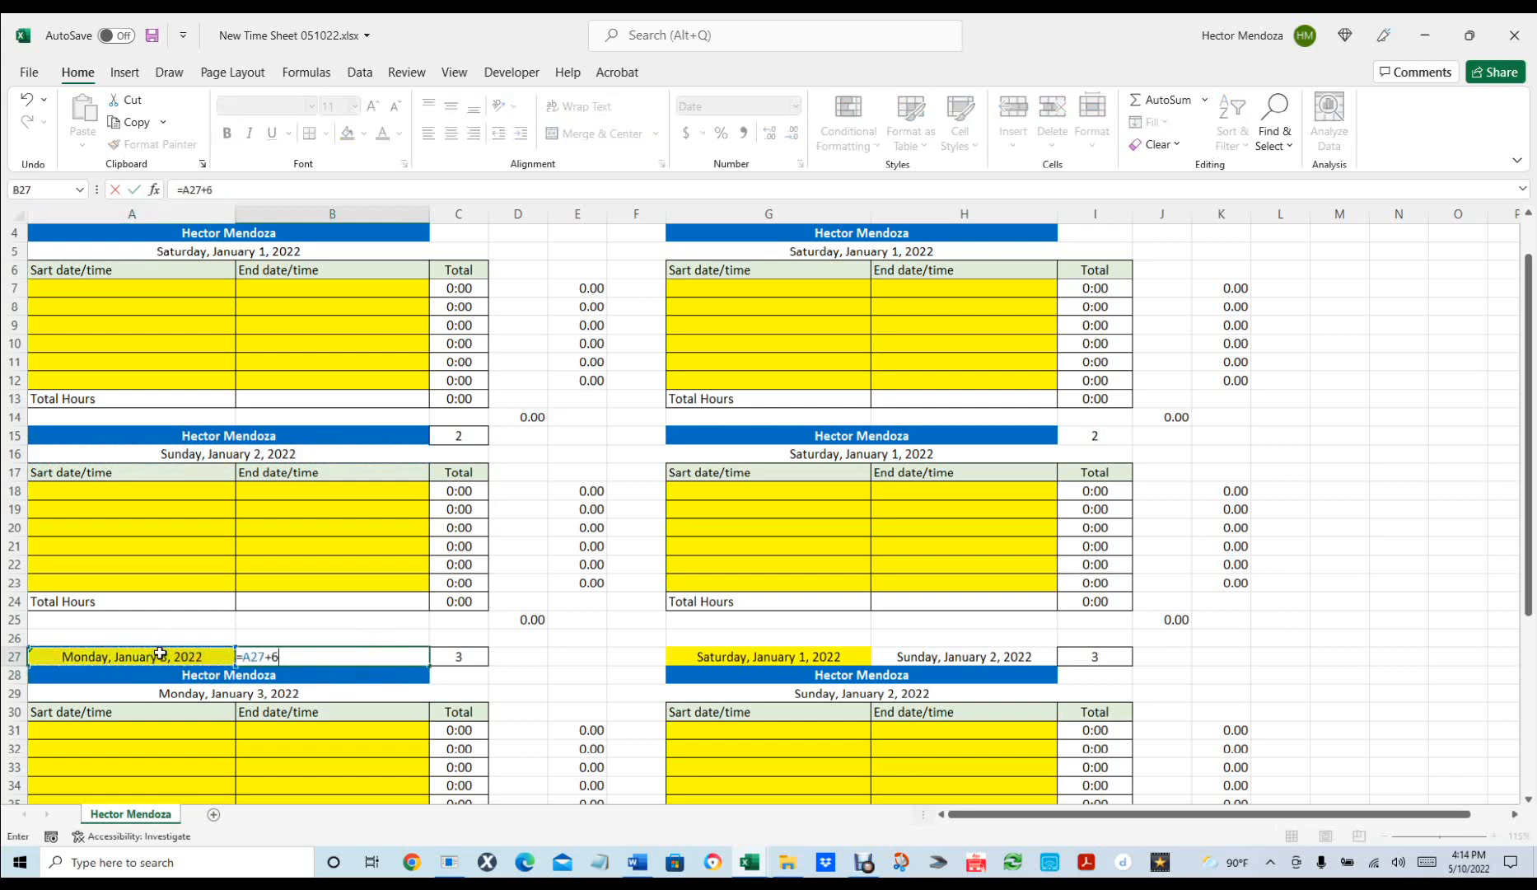
key(Return)
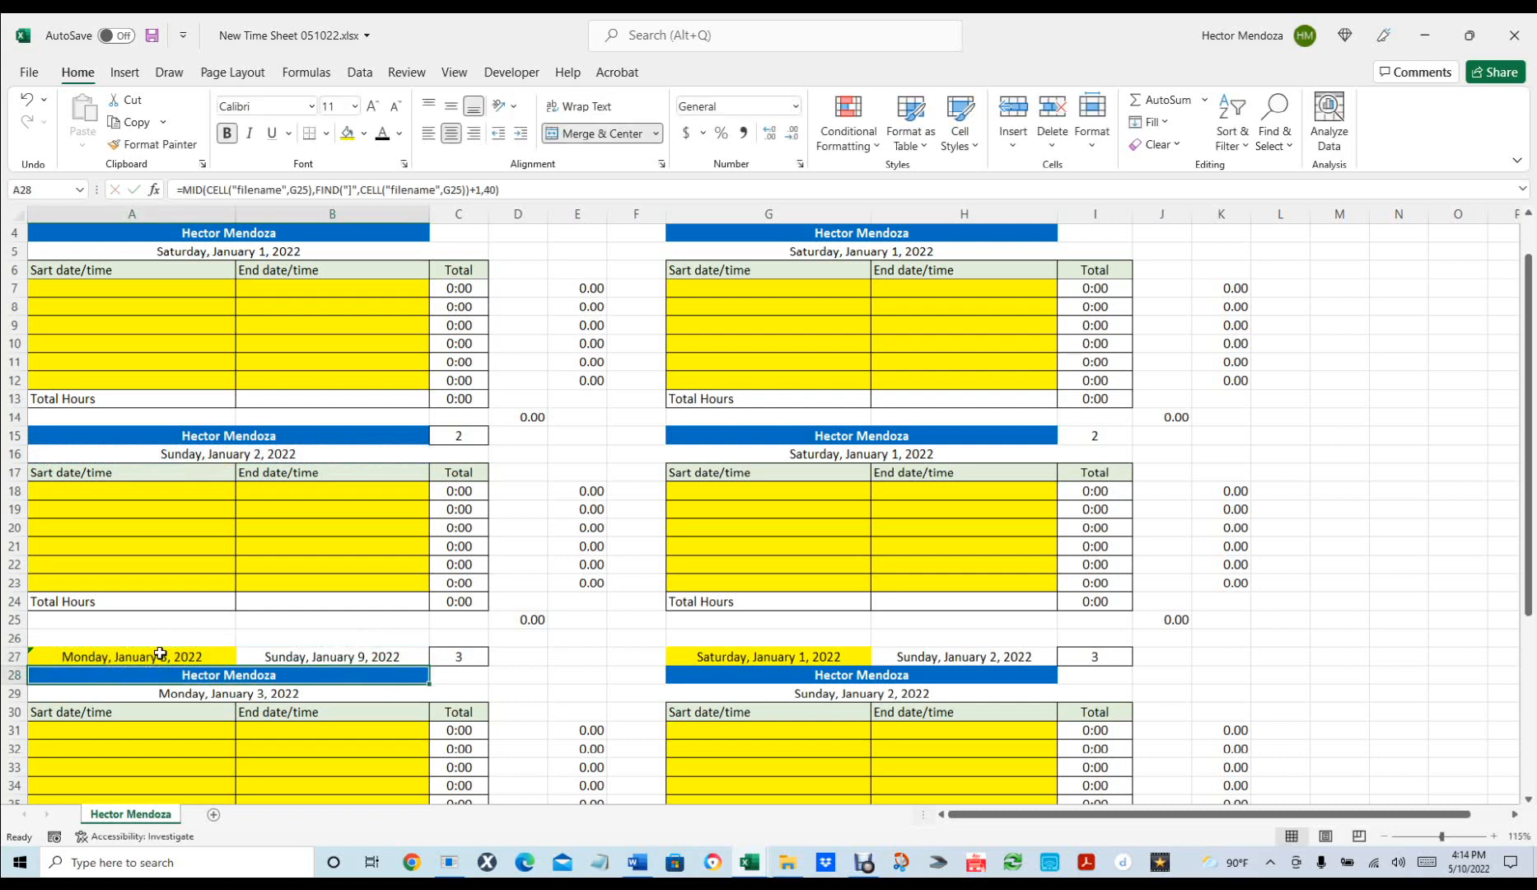
Set the right week range: =G16+1 in G27 and =G27+6 in H27.
click(796, 653)
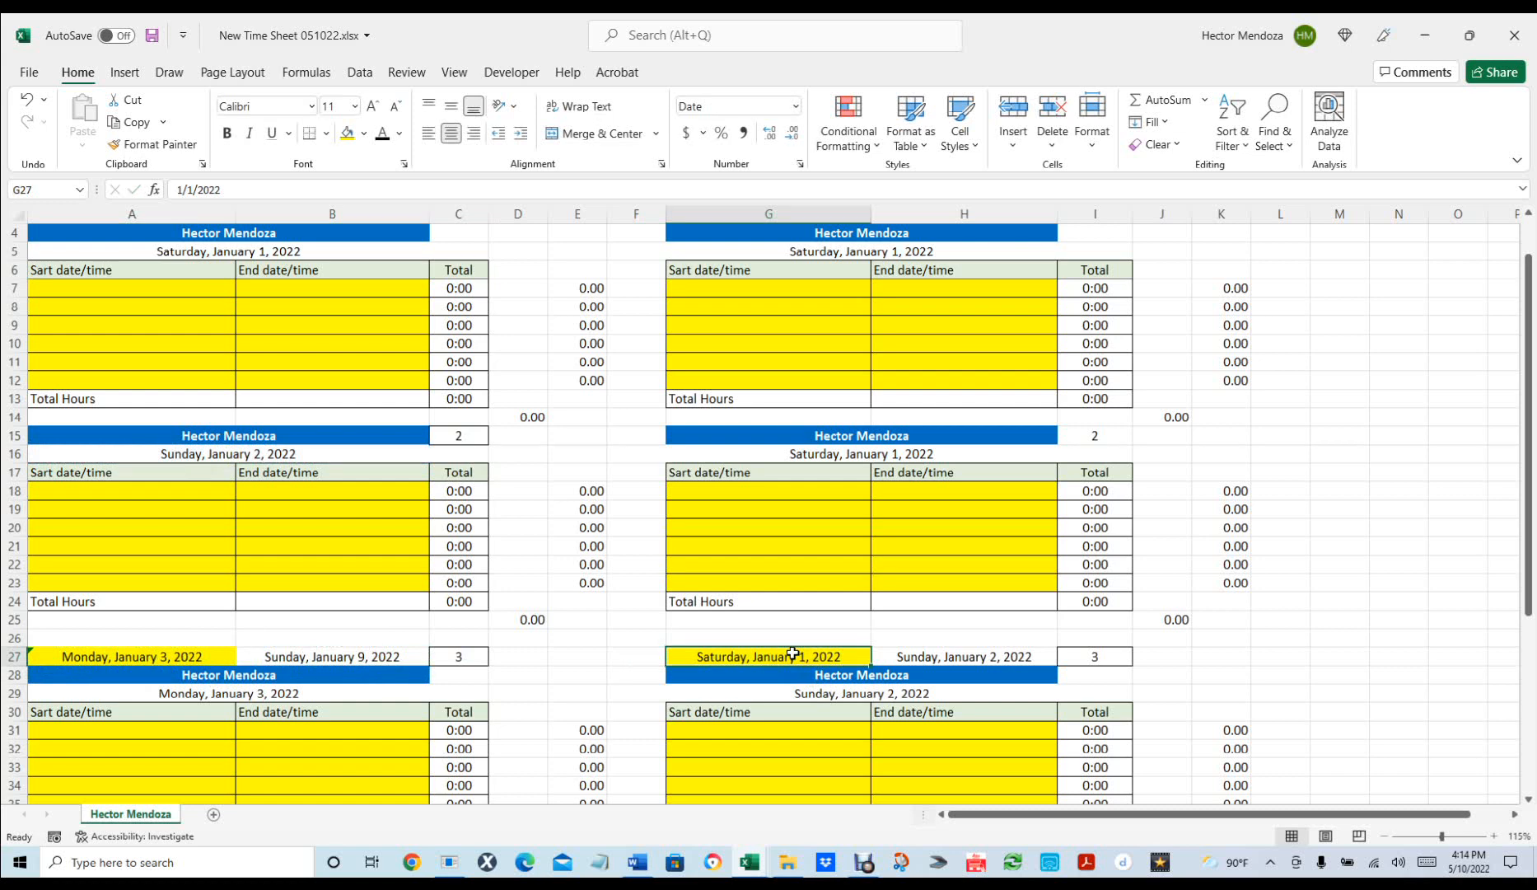
text(=)
click(861, 453)
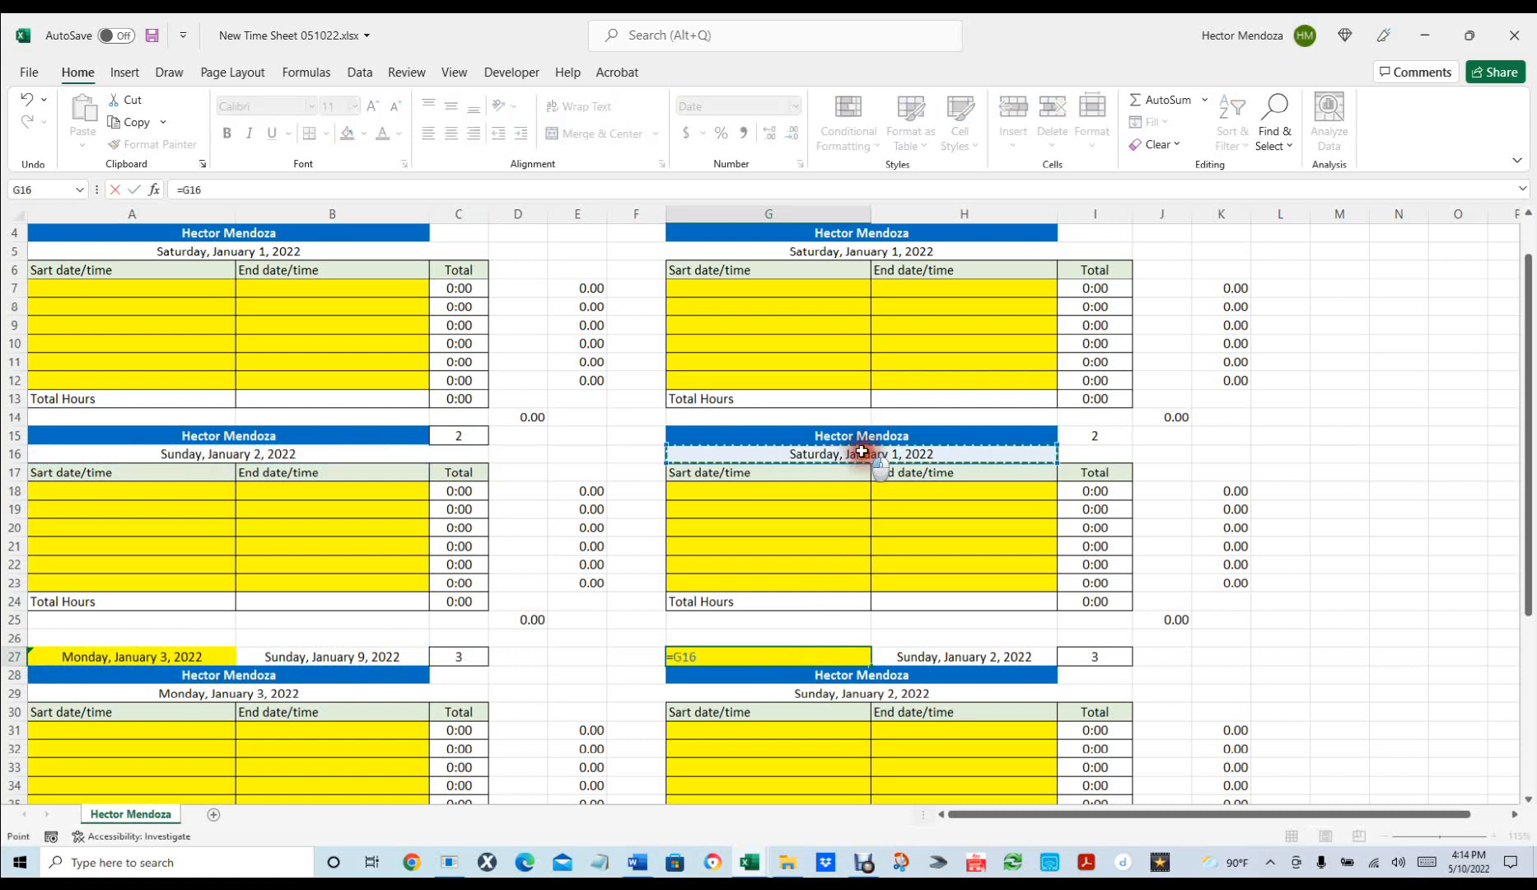
text(+1)
key(Return)
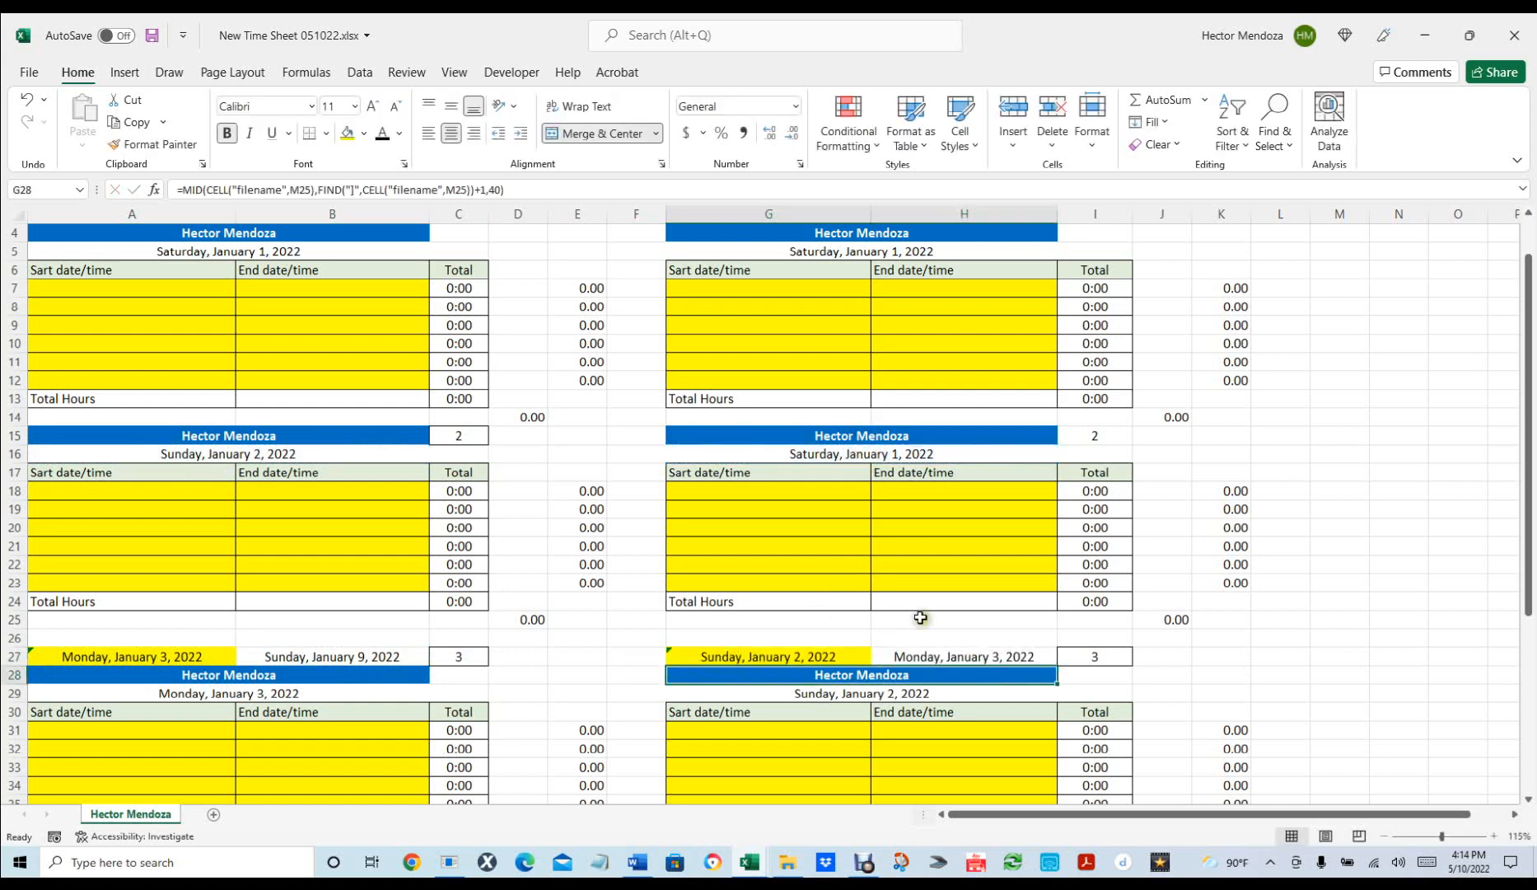
click(926, 653)
text(=)
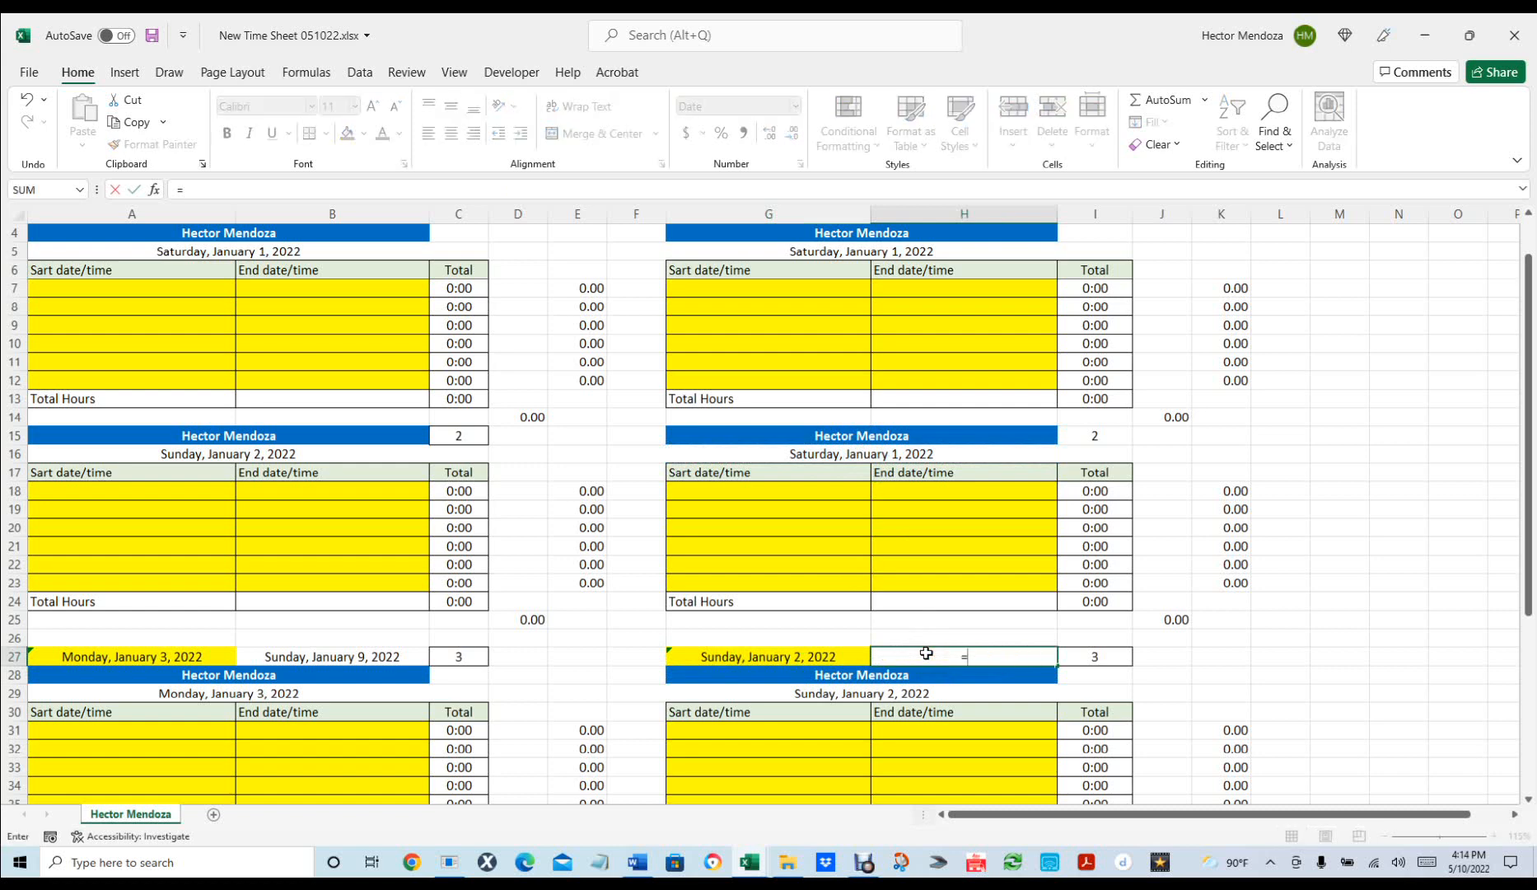
click(822, 661)
text(+)
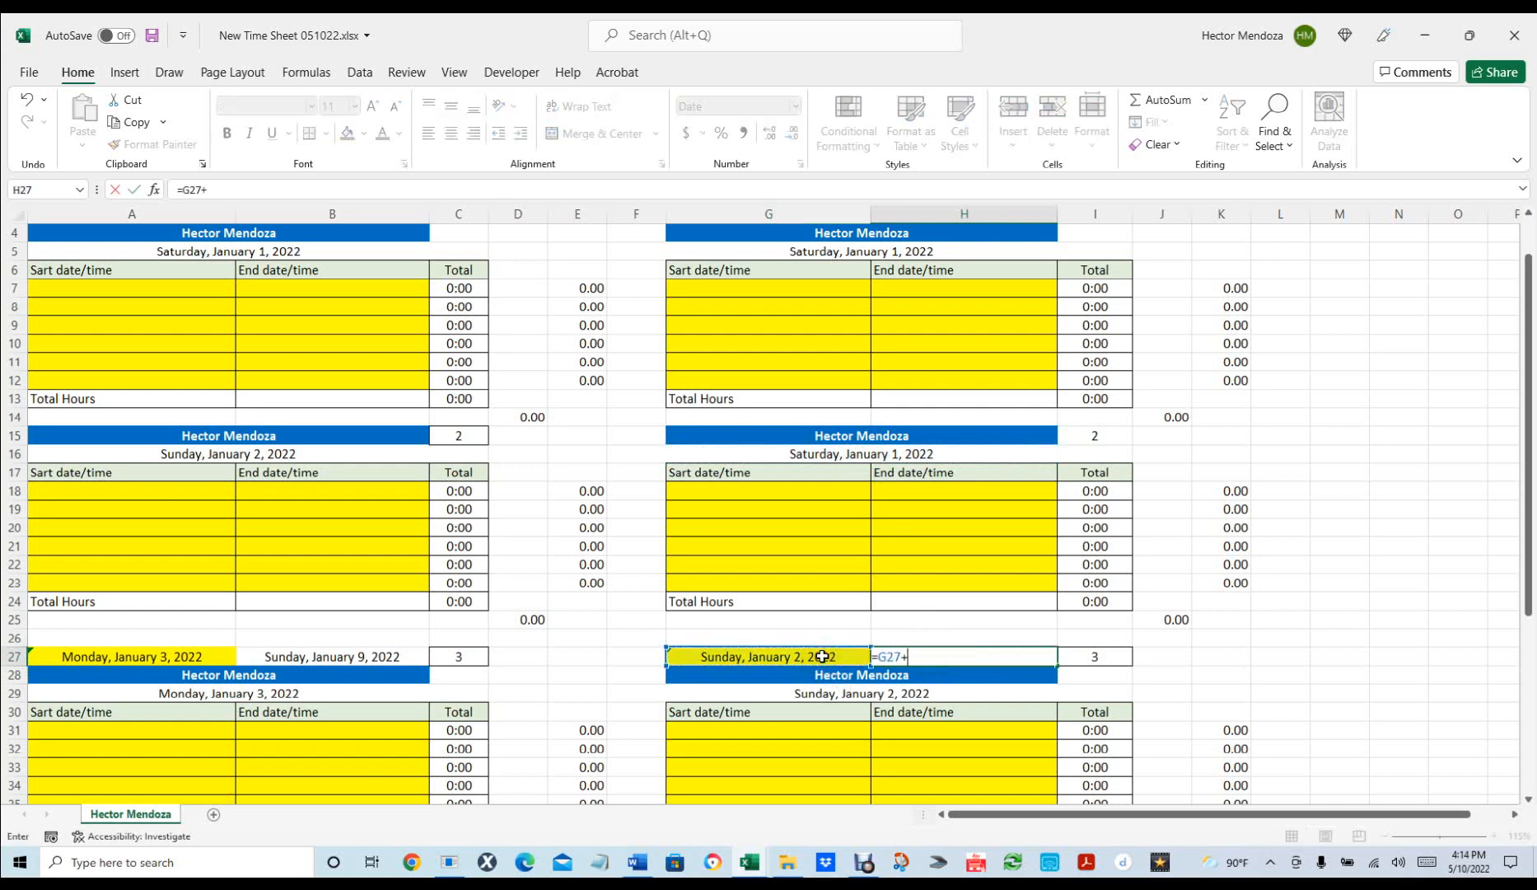
text(6)
key(Return)
click(1316, 708)
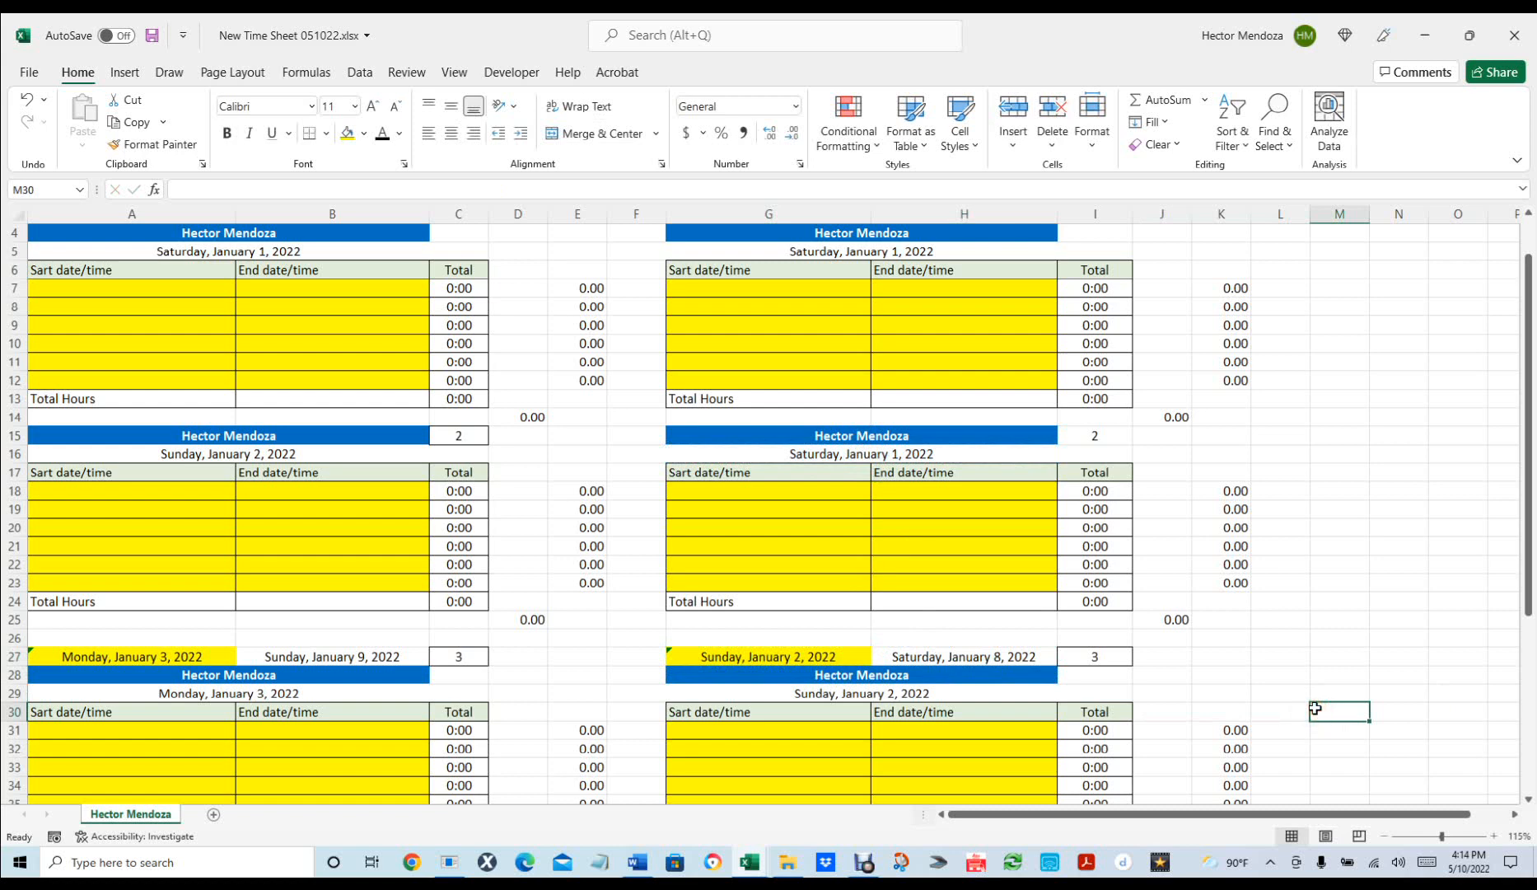
Date the left fourth block with =A29+1 in A40, giving Tuesday, January 4.
ctrl+scroll(1314, 667, down, 2)
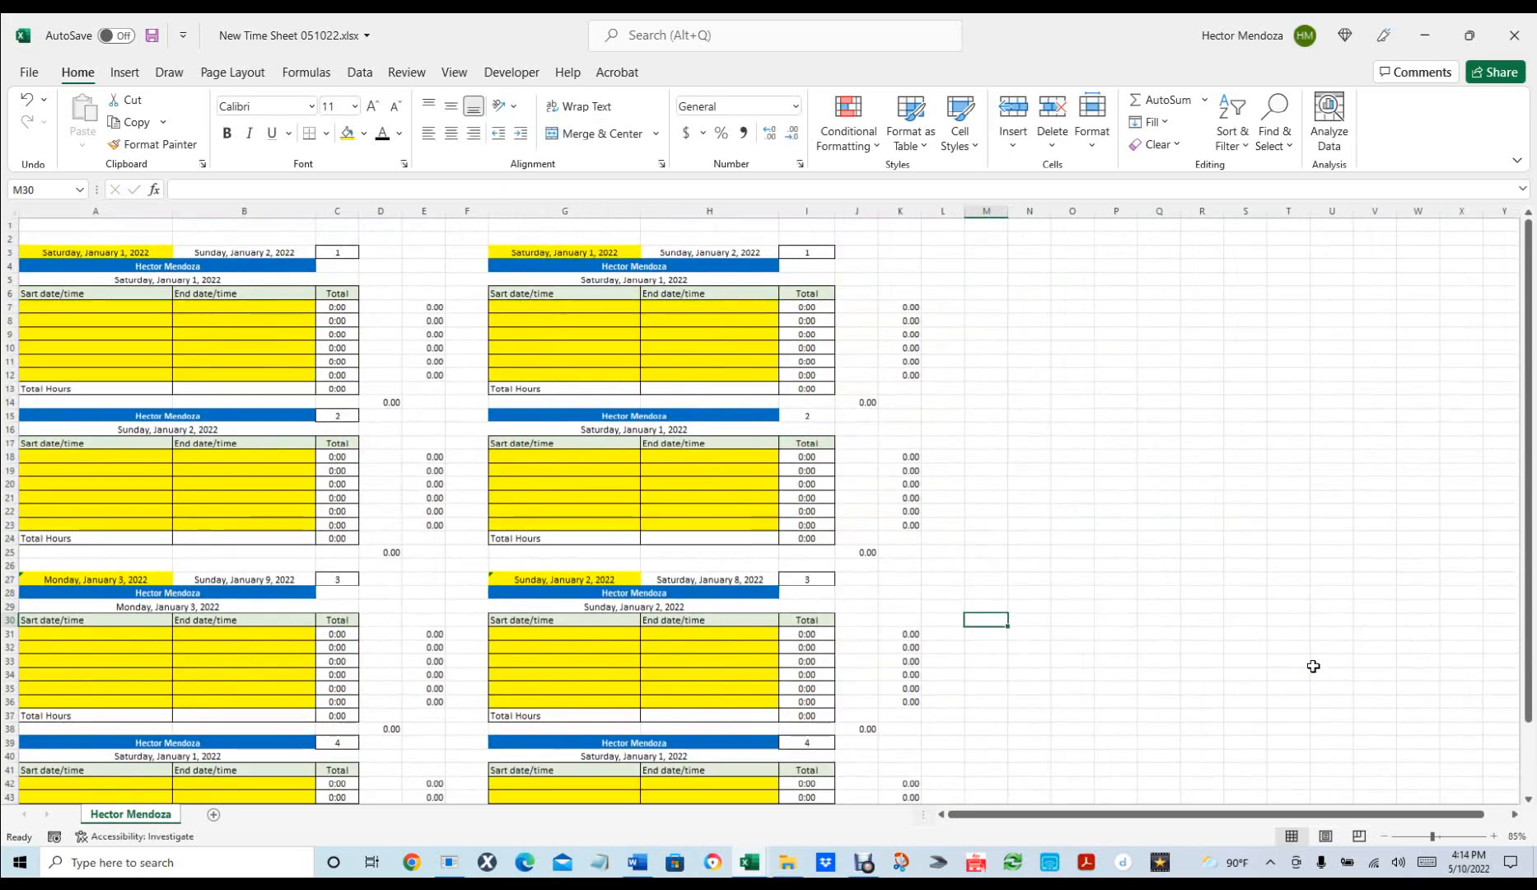
scroll(1069, 653, down, 3)
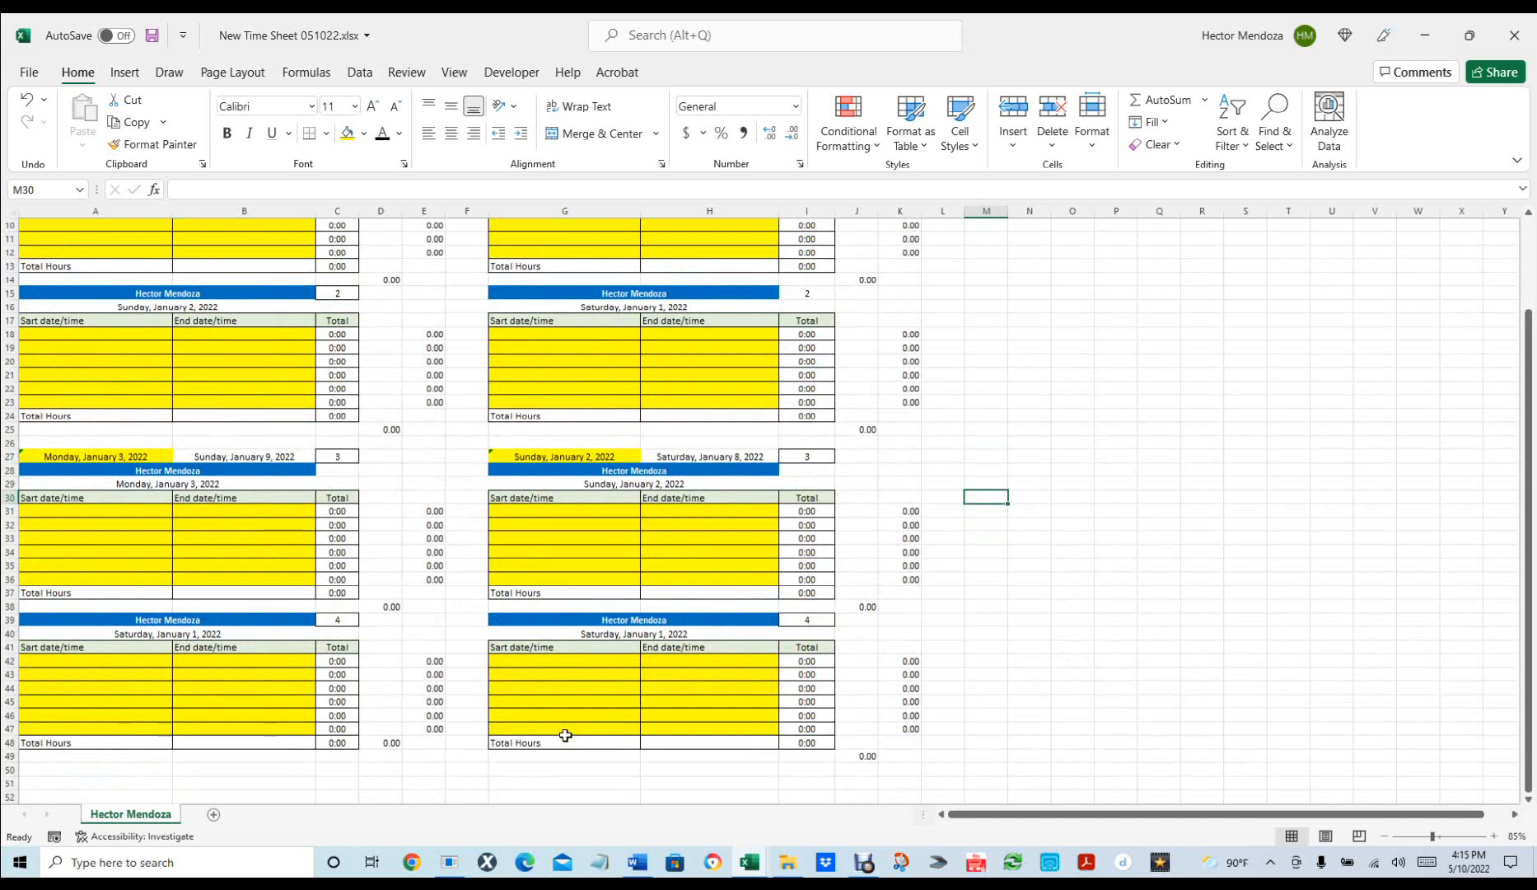
click(176, 634)
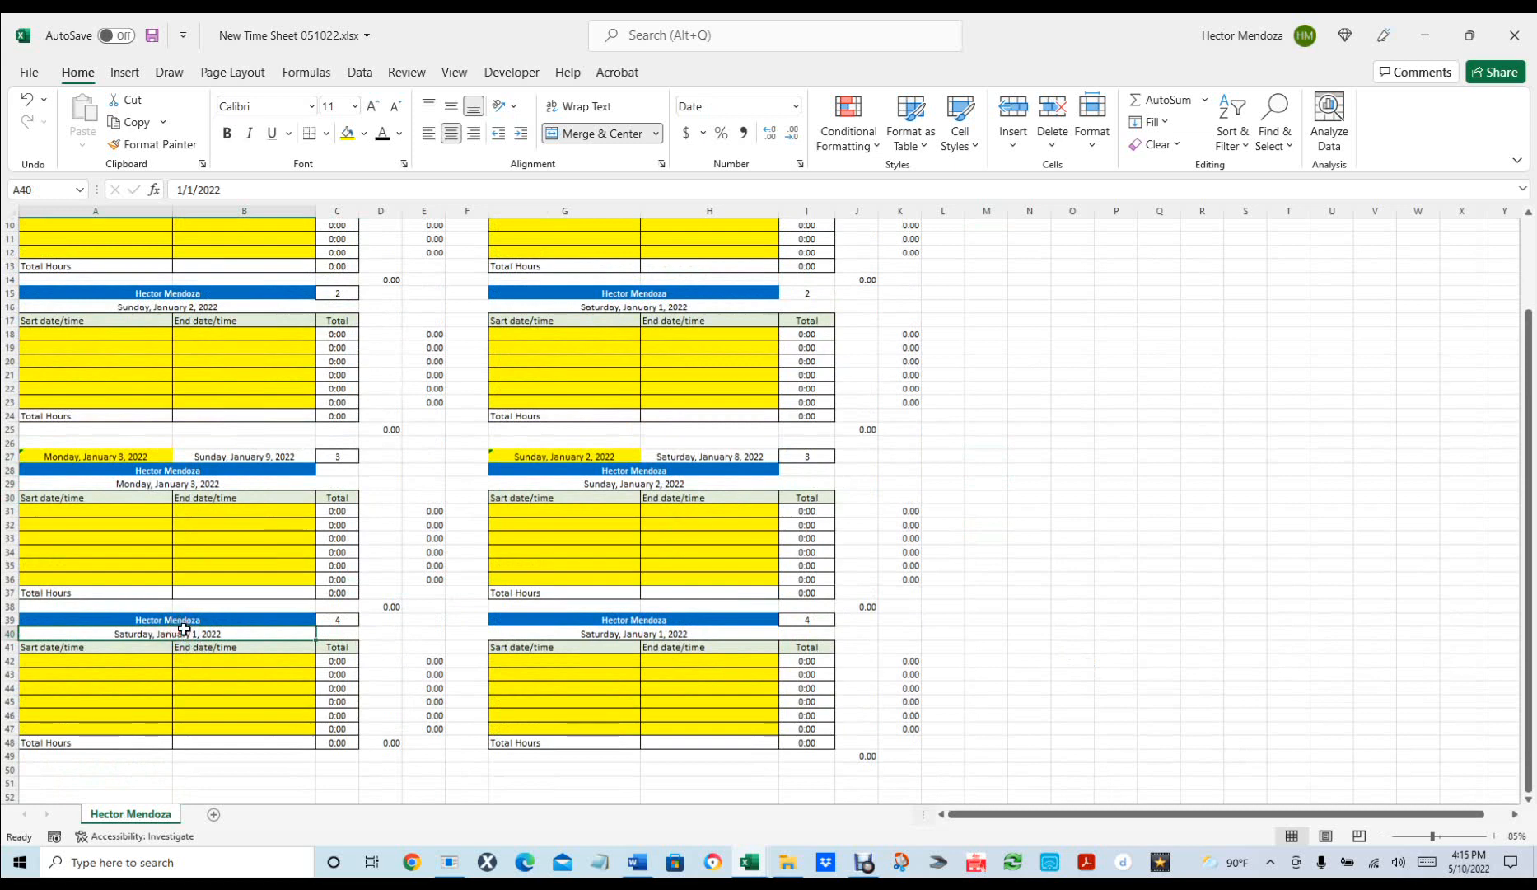
text(=)
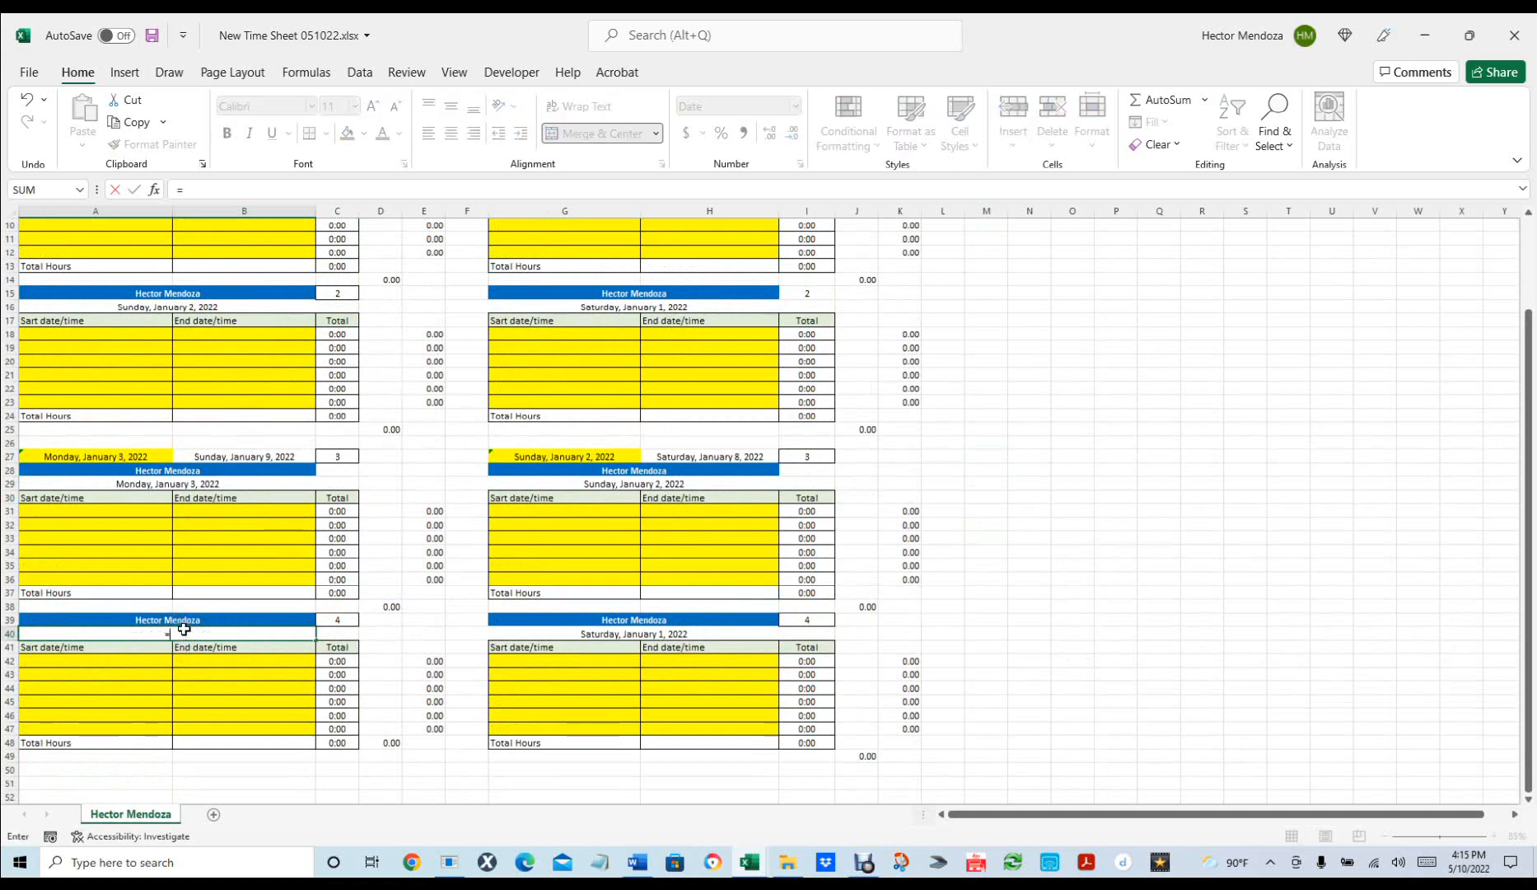
click(170, 486)
text(+1)
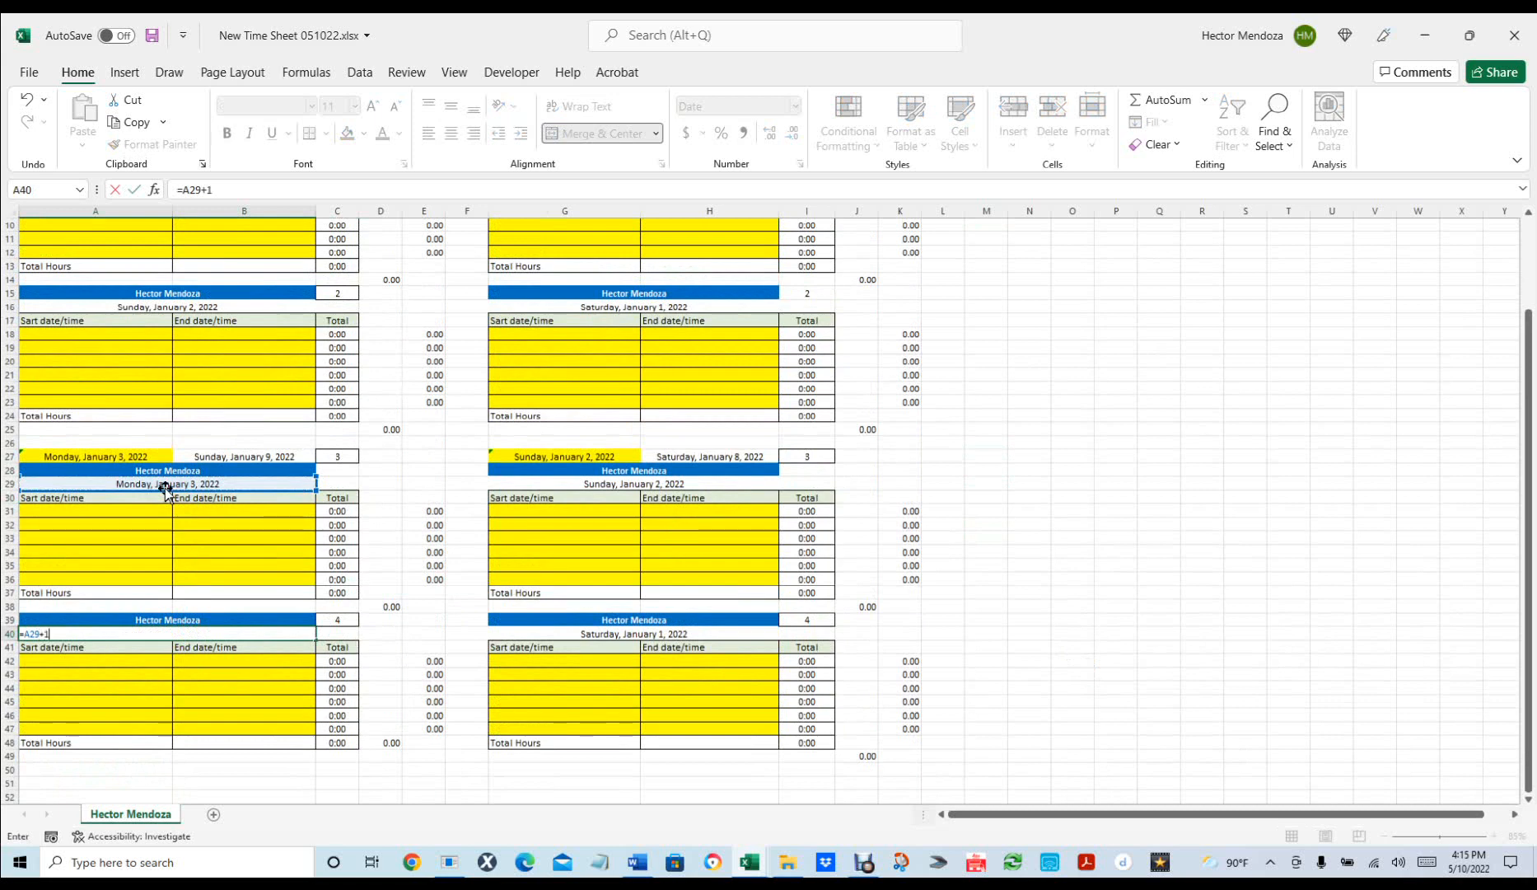
key(Return)
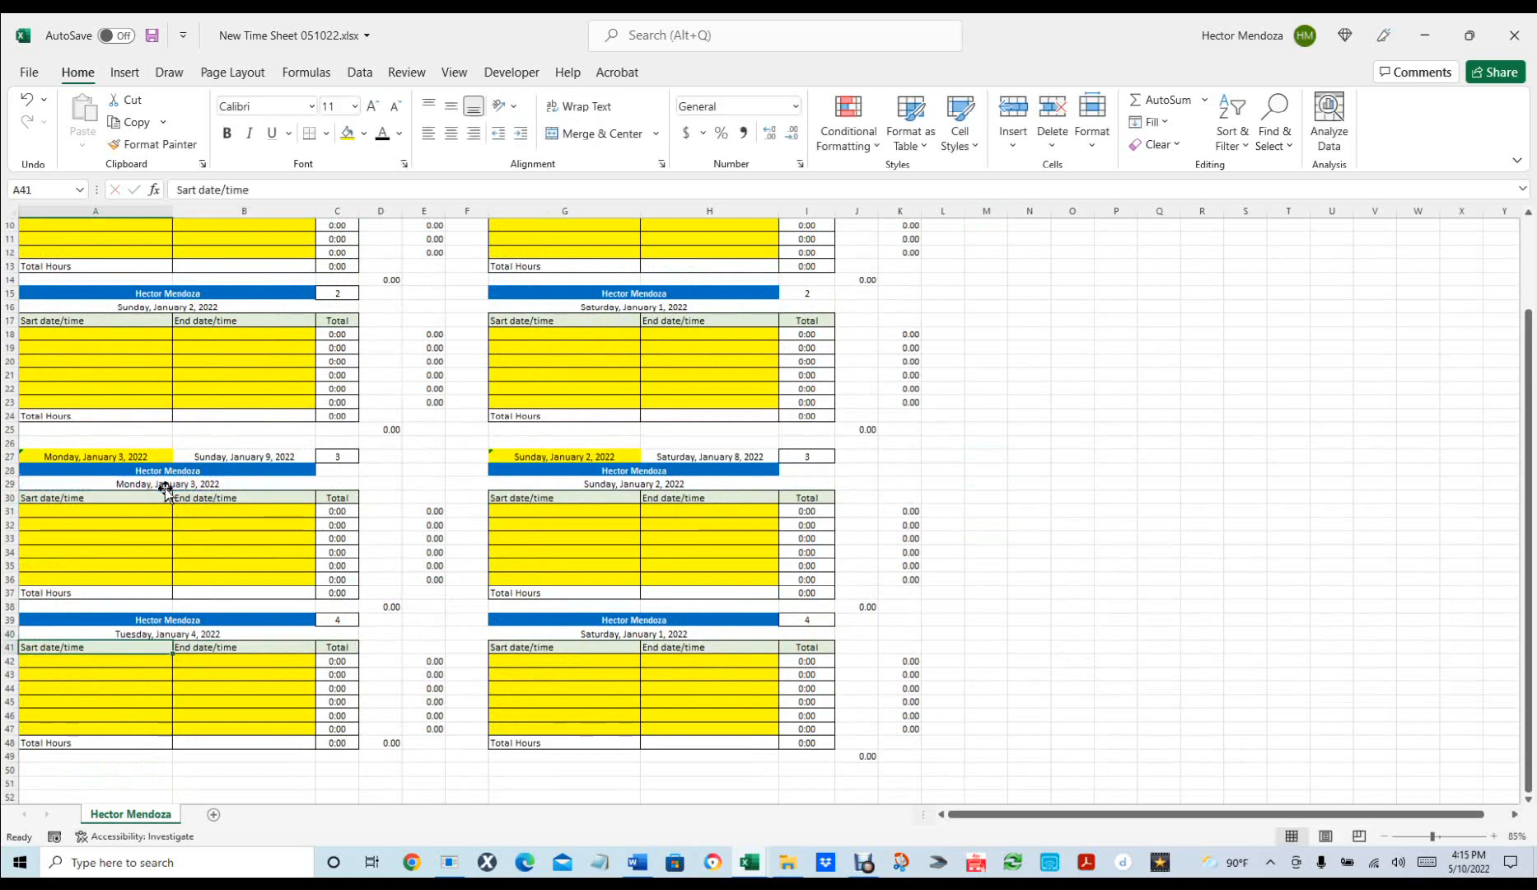
Enter =G29+1 in G40 for the right fourth block's date.
click(645, 629)
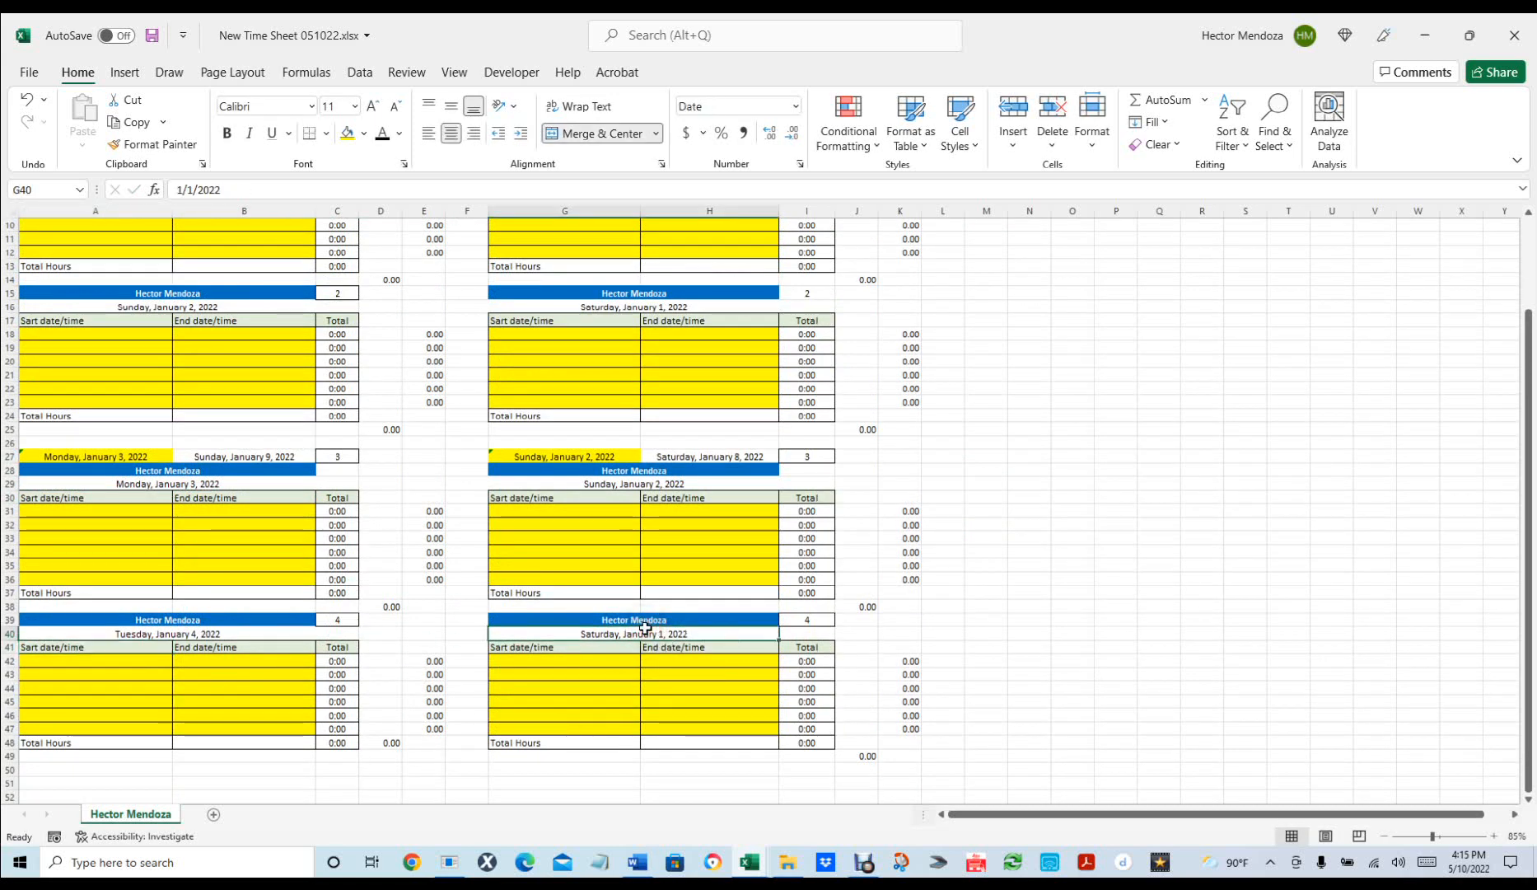
text(=)
click(640, 480)
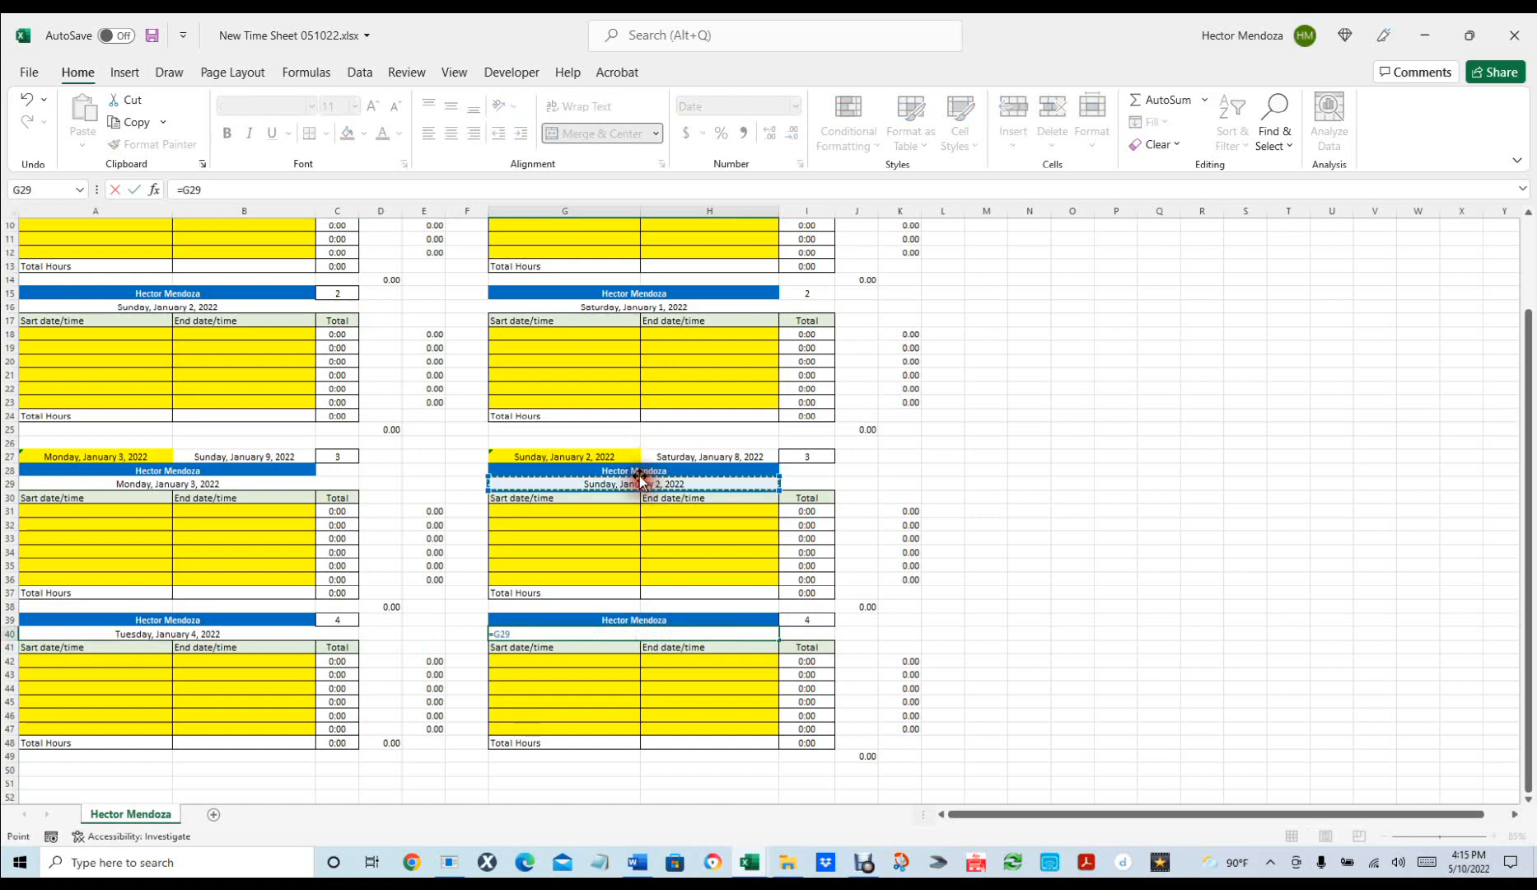
text(+1)
key(Return)
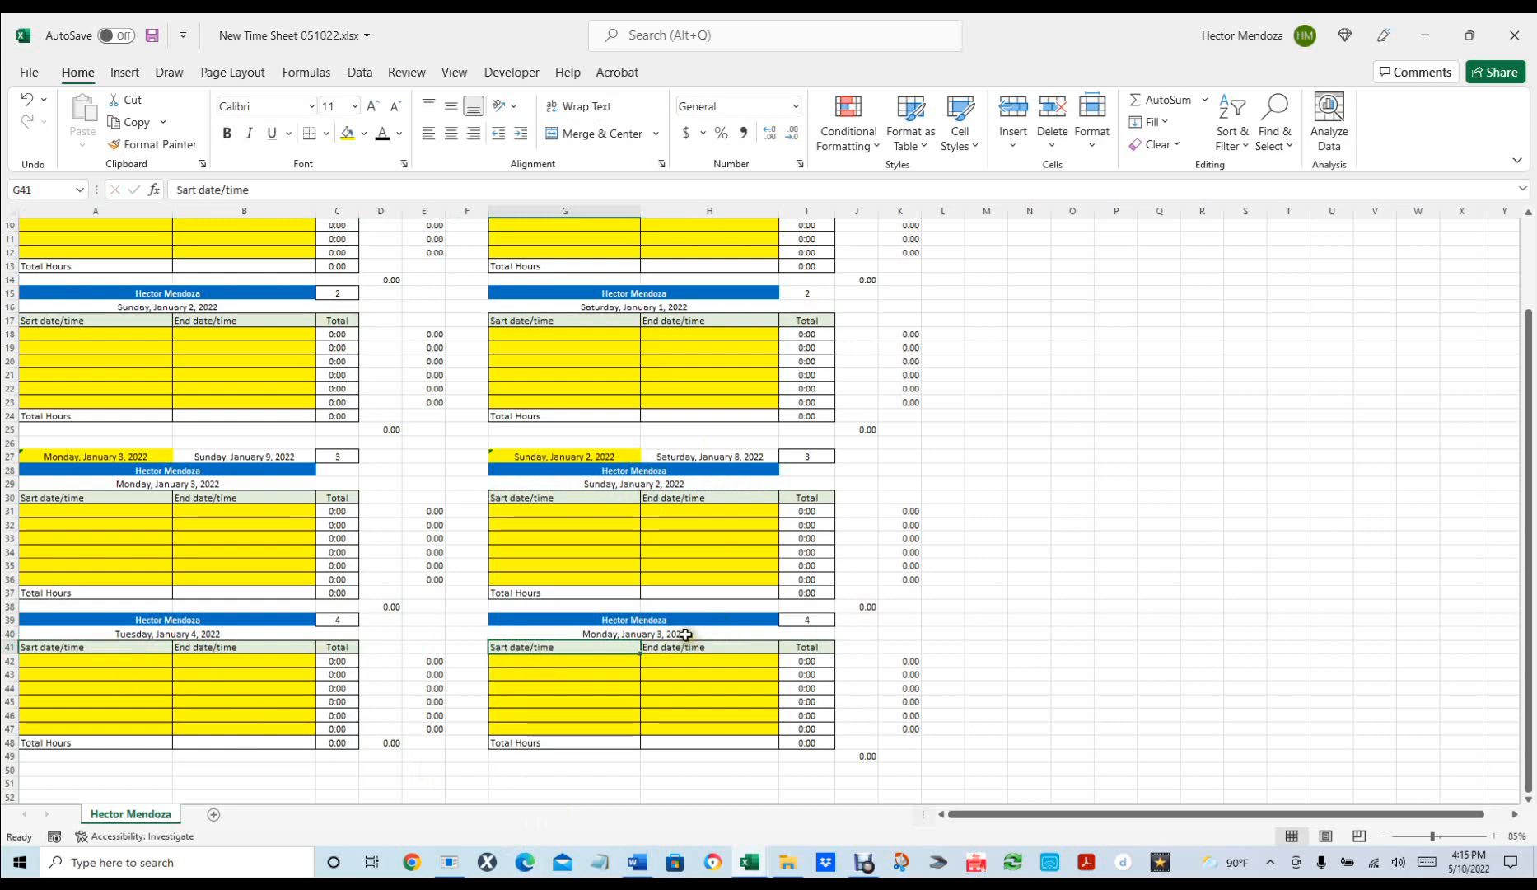
Set G29 to =G16+1, then re-enter =G29+1 in G40.
click(683, 485)
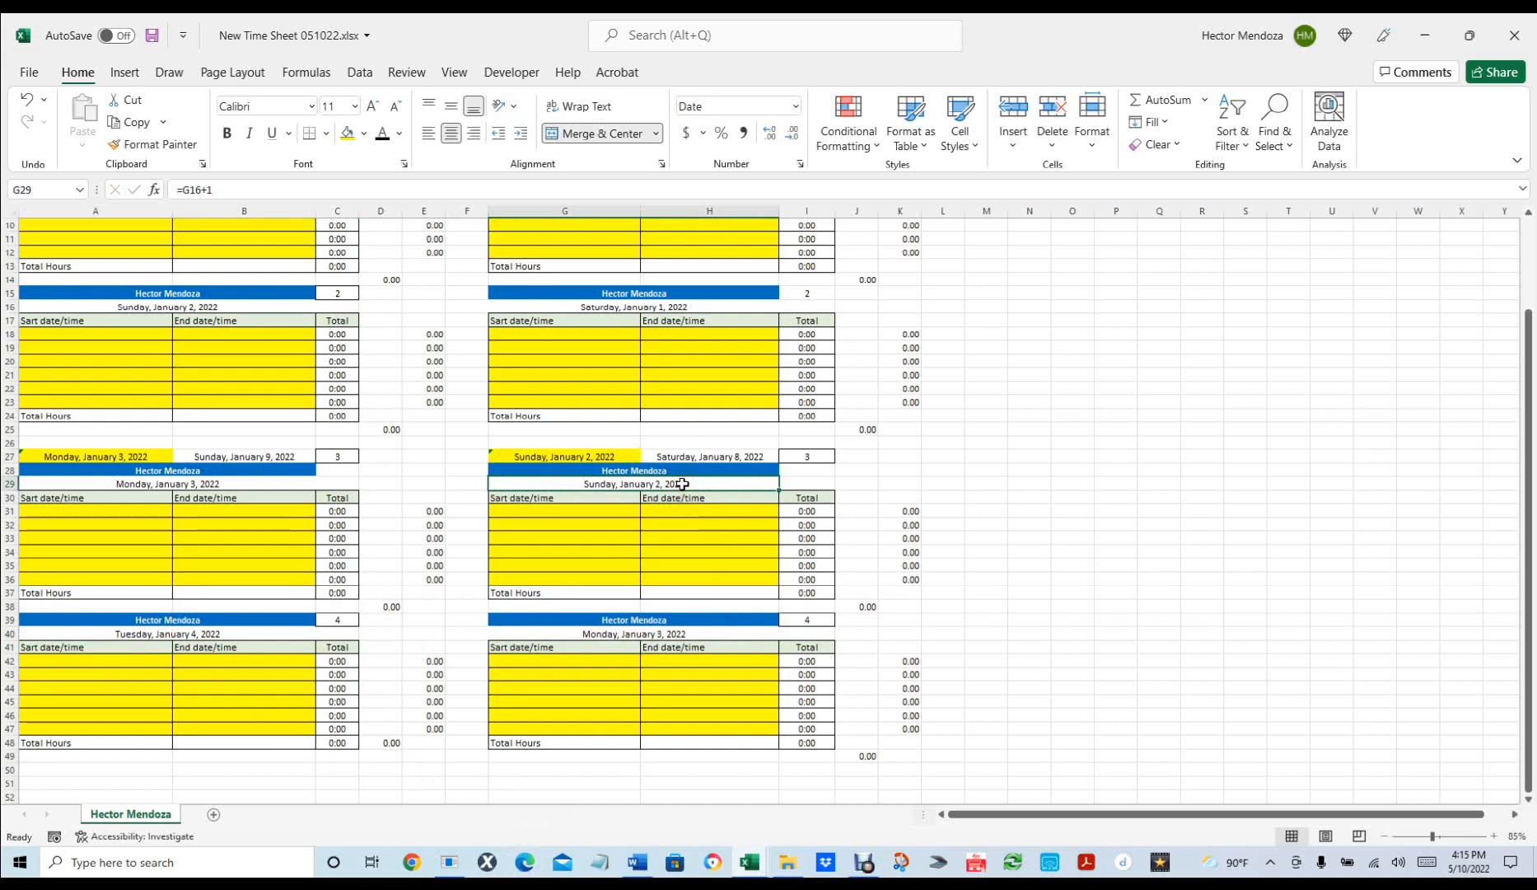
text(=)
click(692, 303)
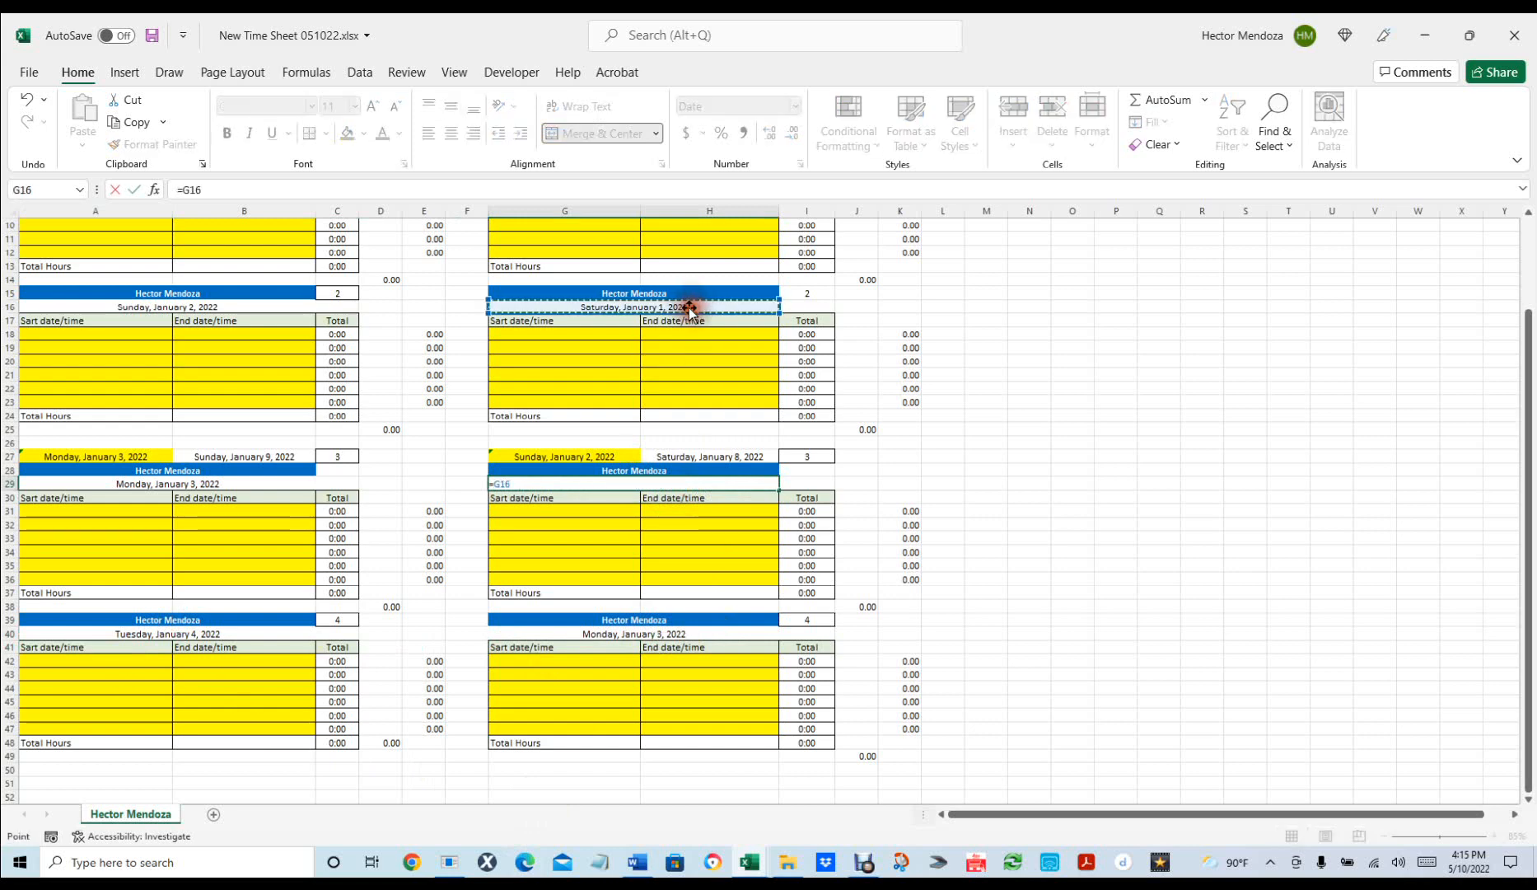
text(+1)
key(Return)
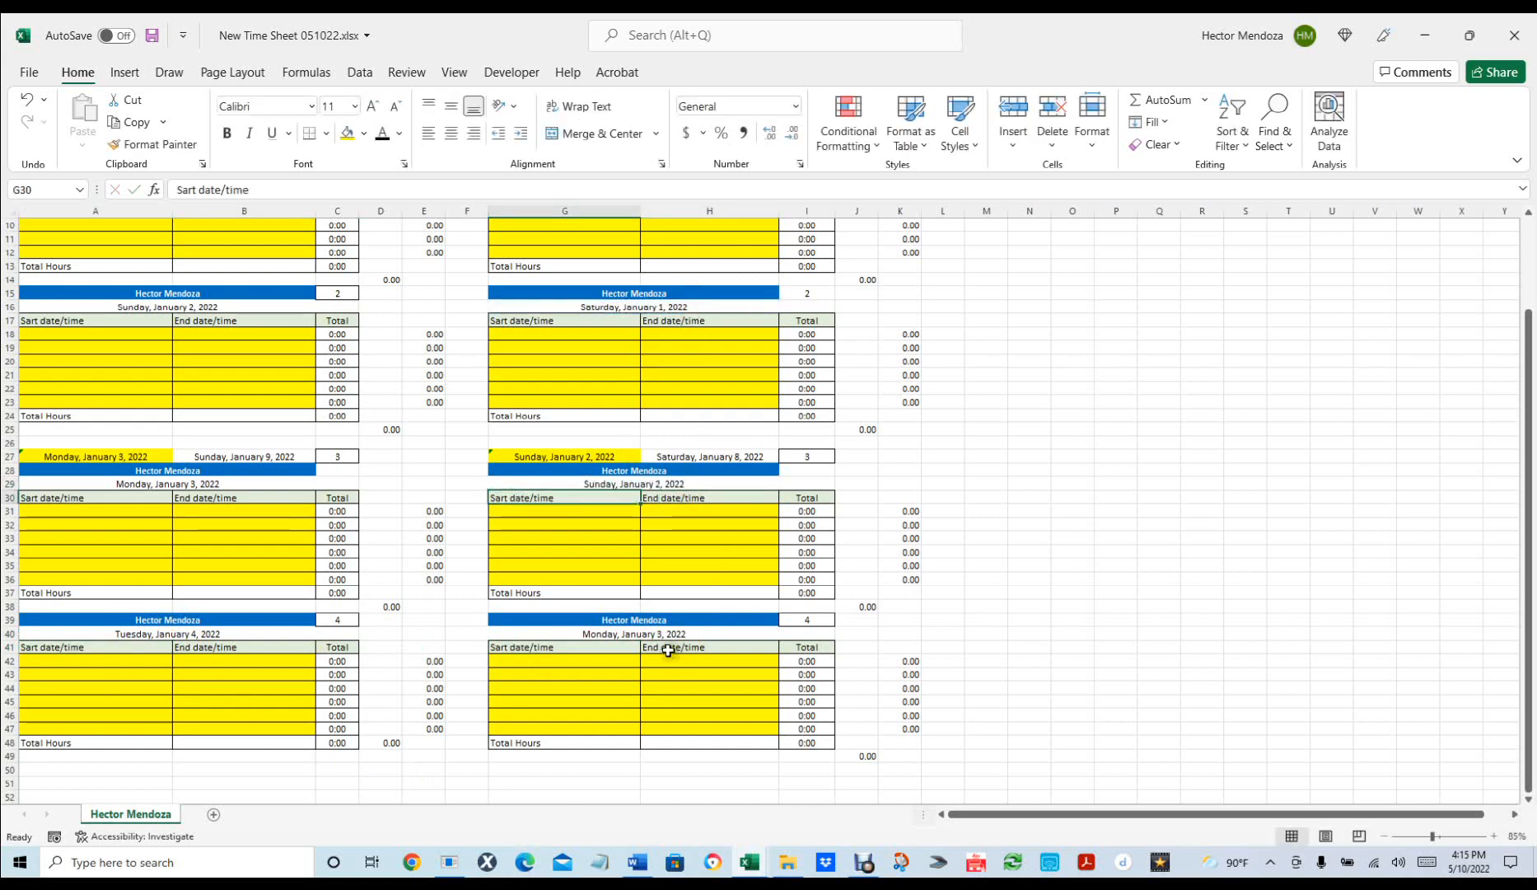
click(678, 633)
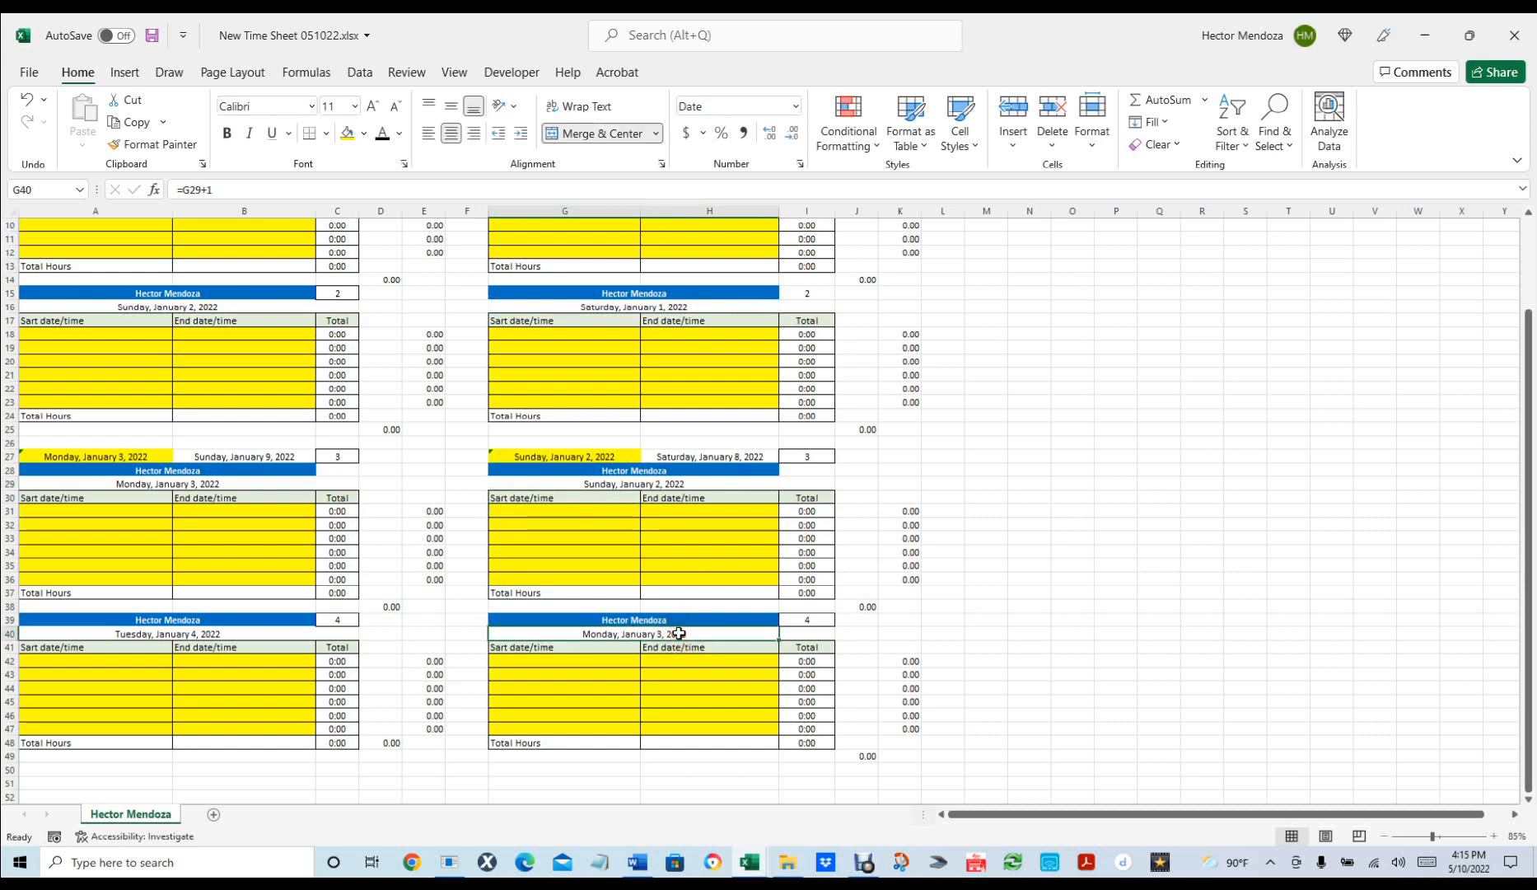
text(=)
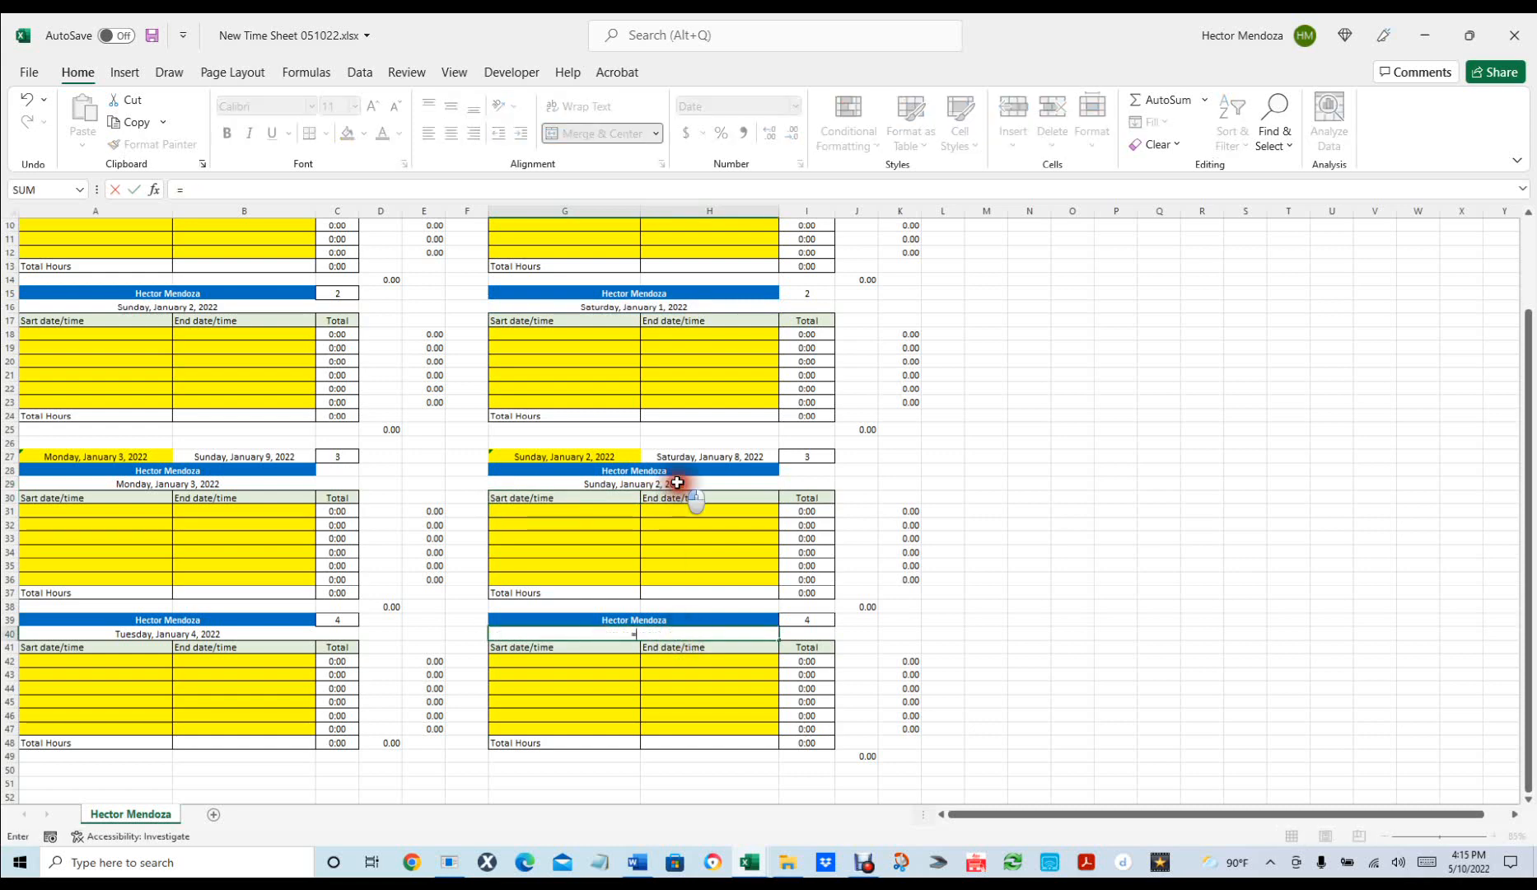
click(677, 487)
text(+1)
key(Return)
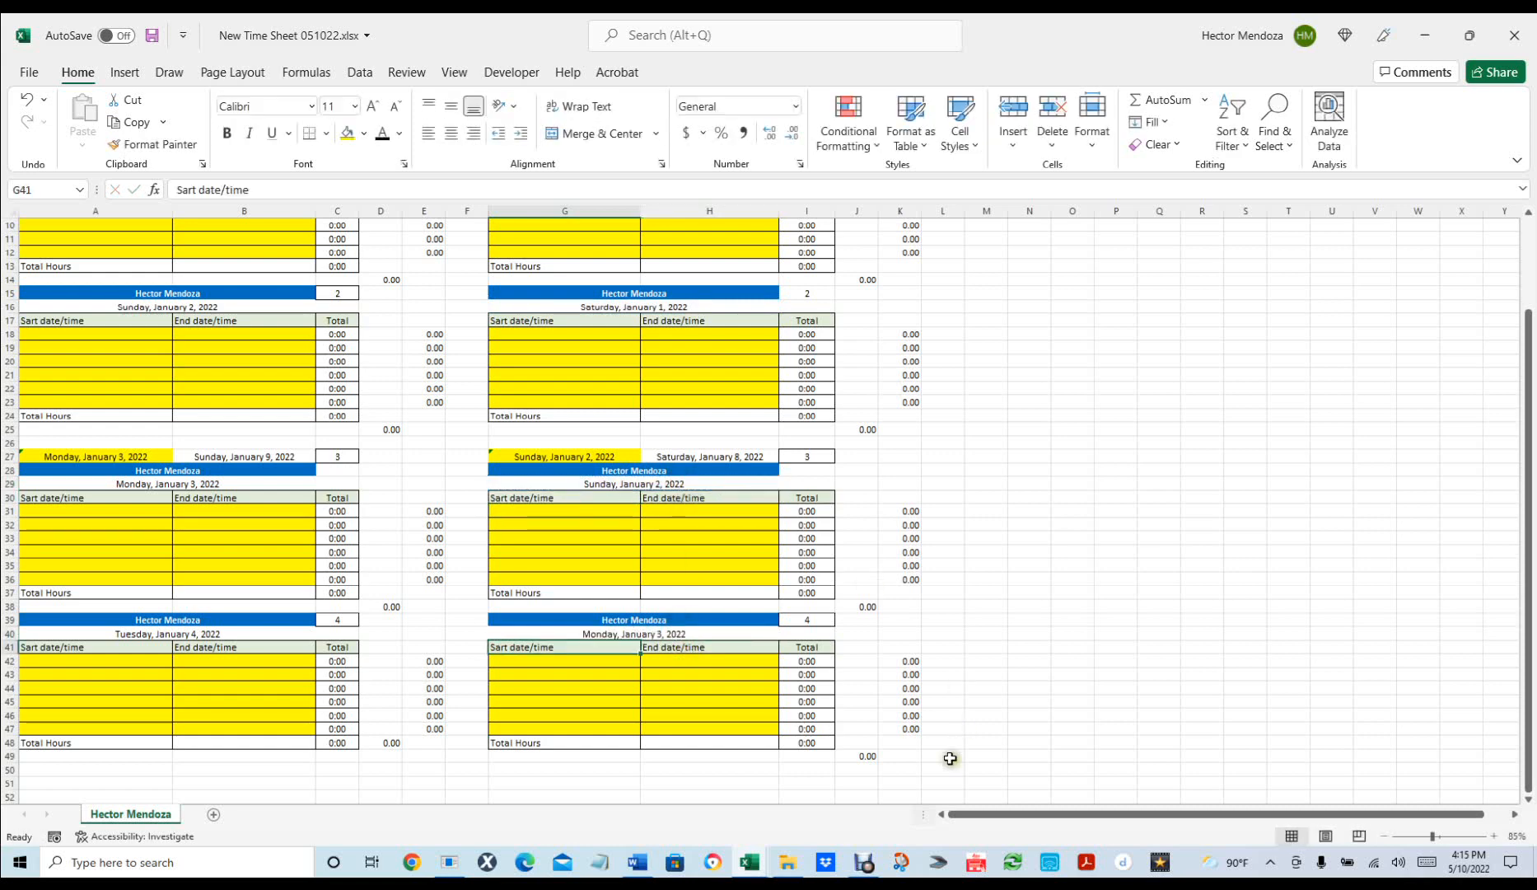
Enter =G5+1 in G16 so the right second block reads Sunday, January 2.
scroll(1030, 591, up, 3)
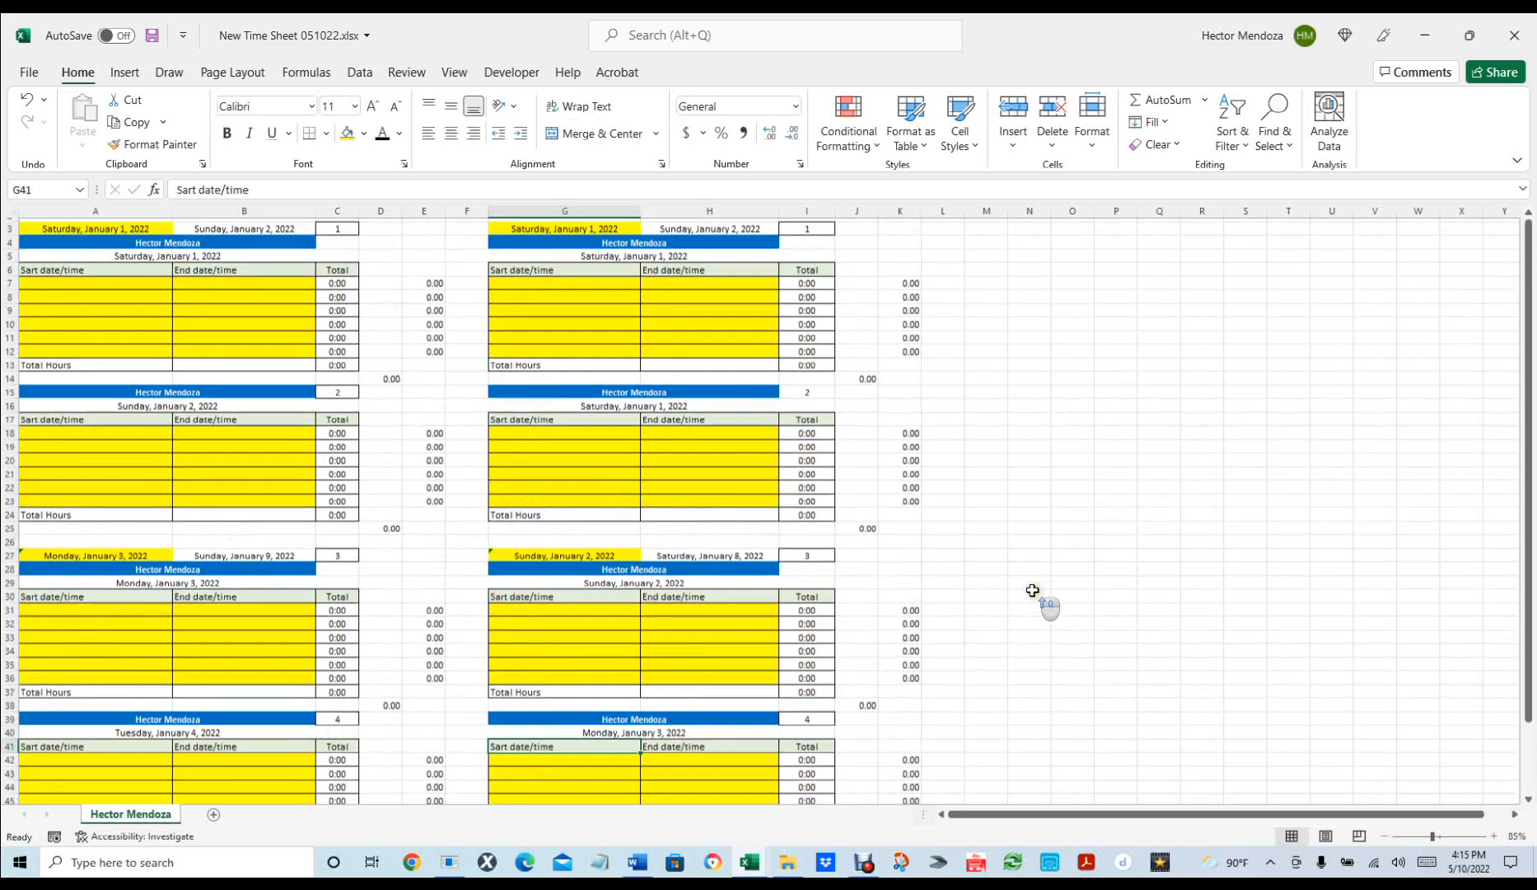
click(650, 426)
text(=)
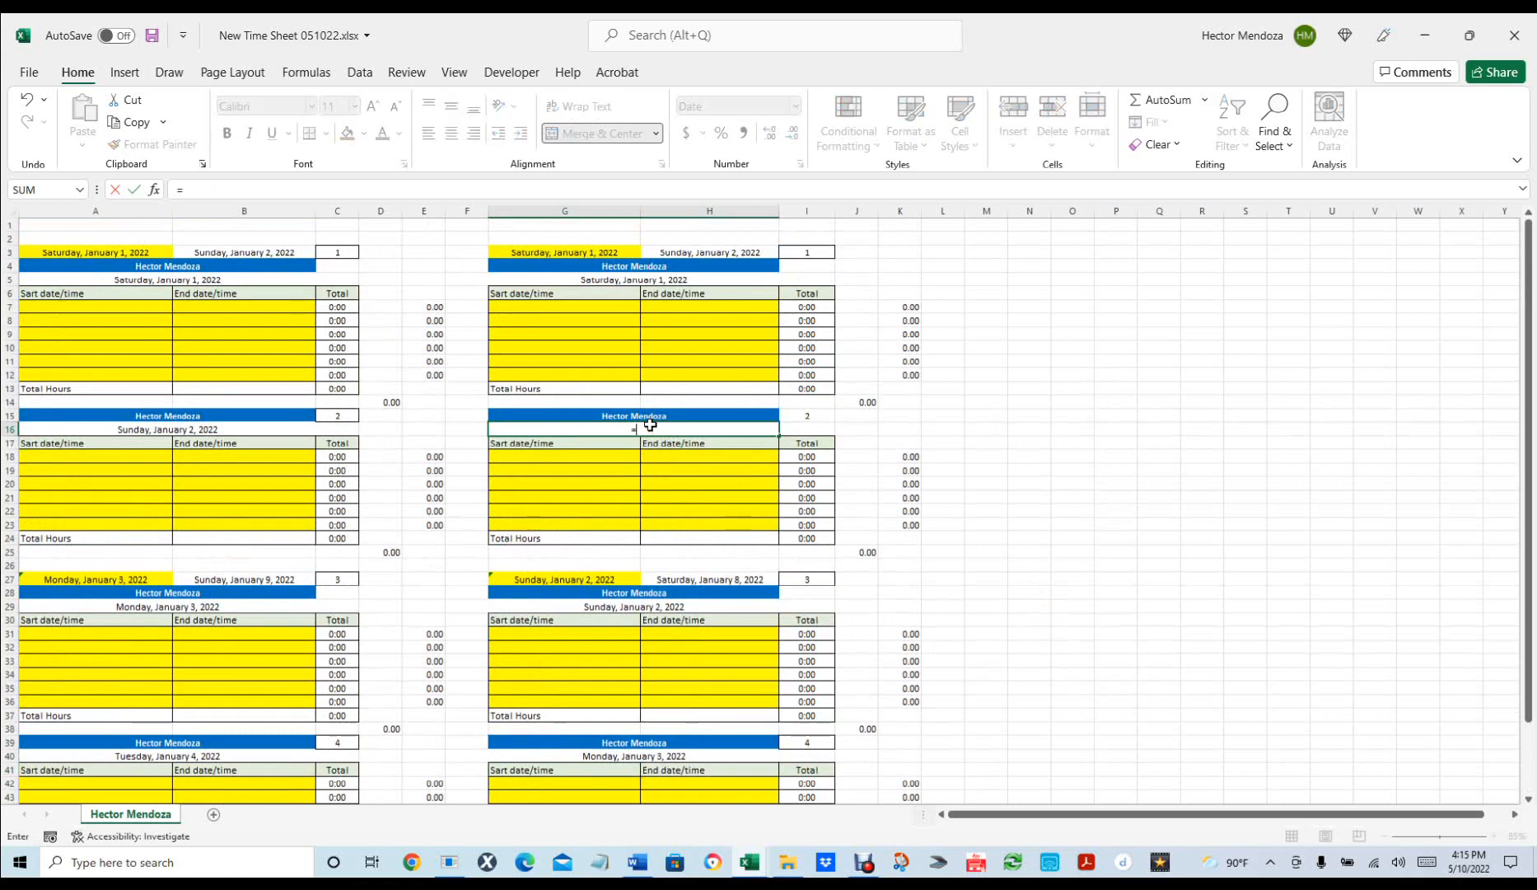
click(674, 279)
text(+)
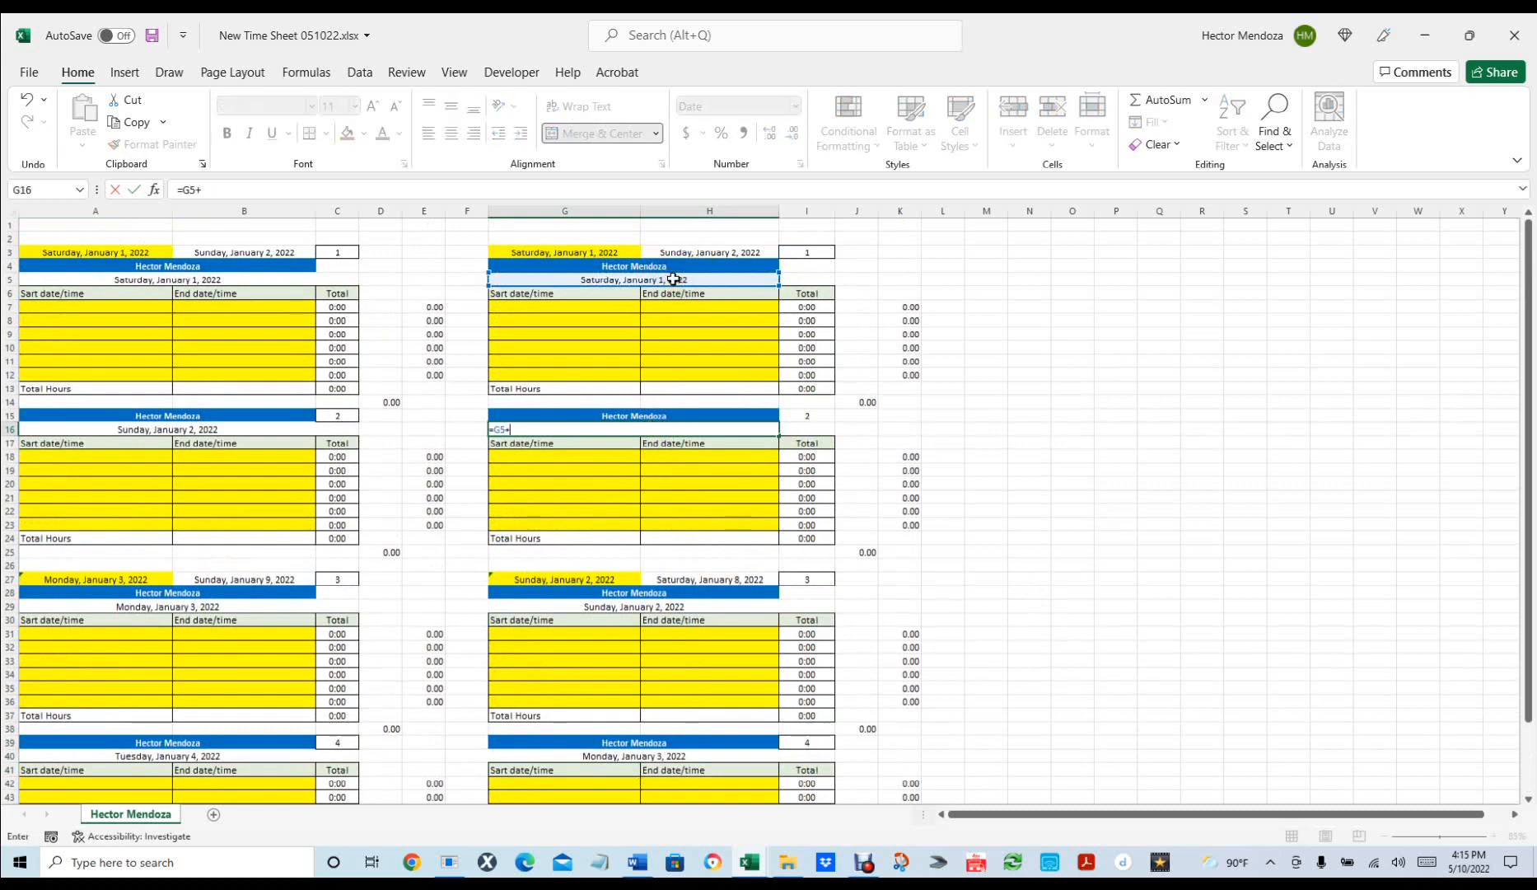
text(1)
key(Return)
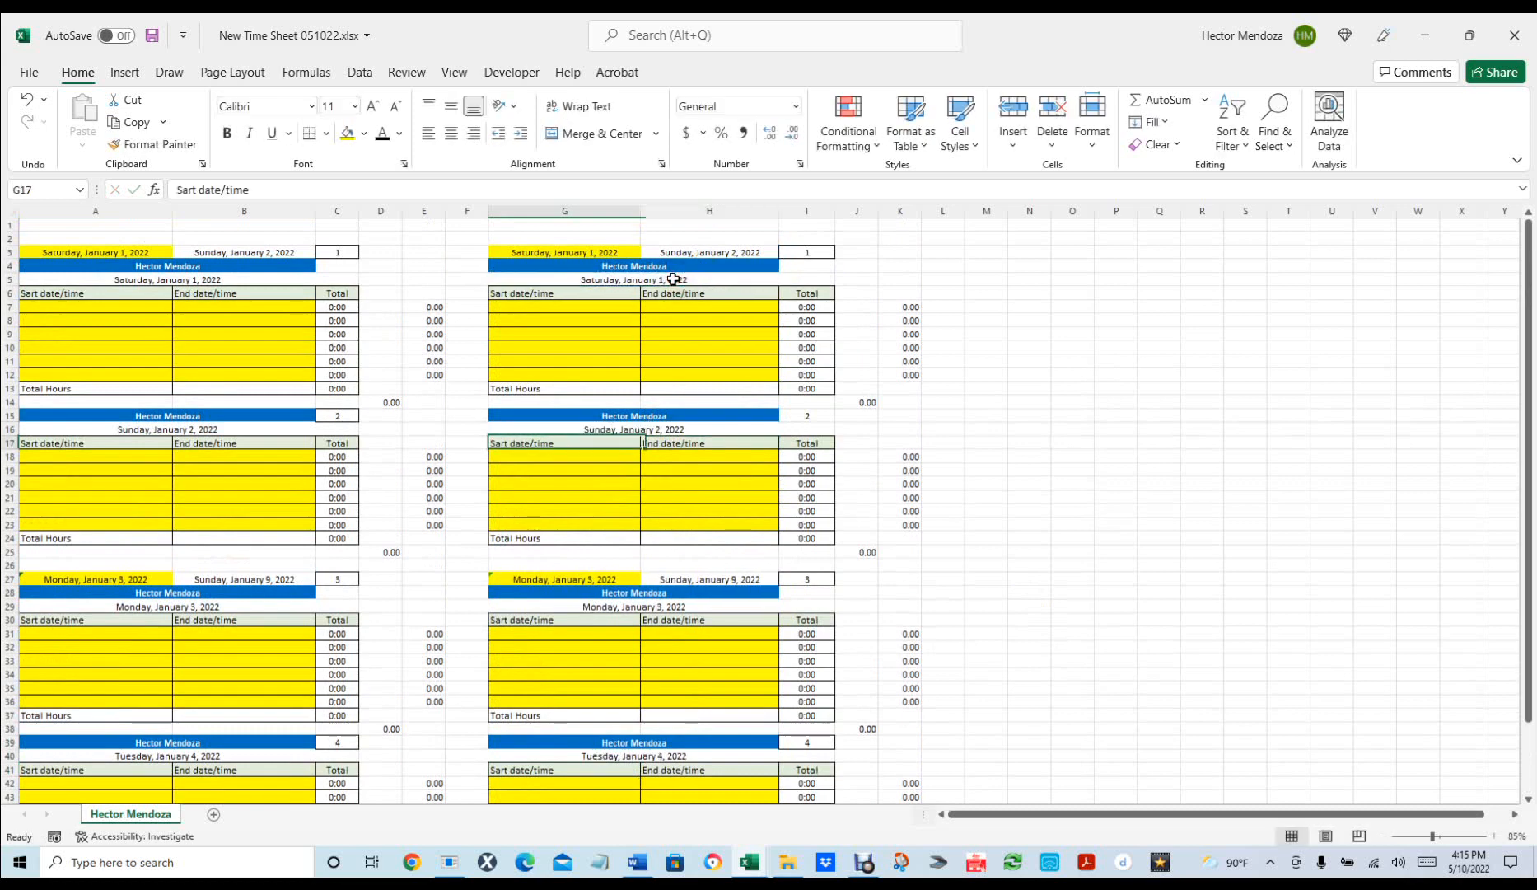
click(813, 411)
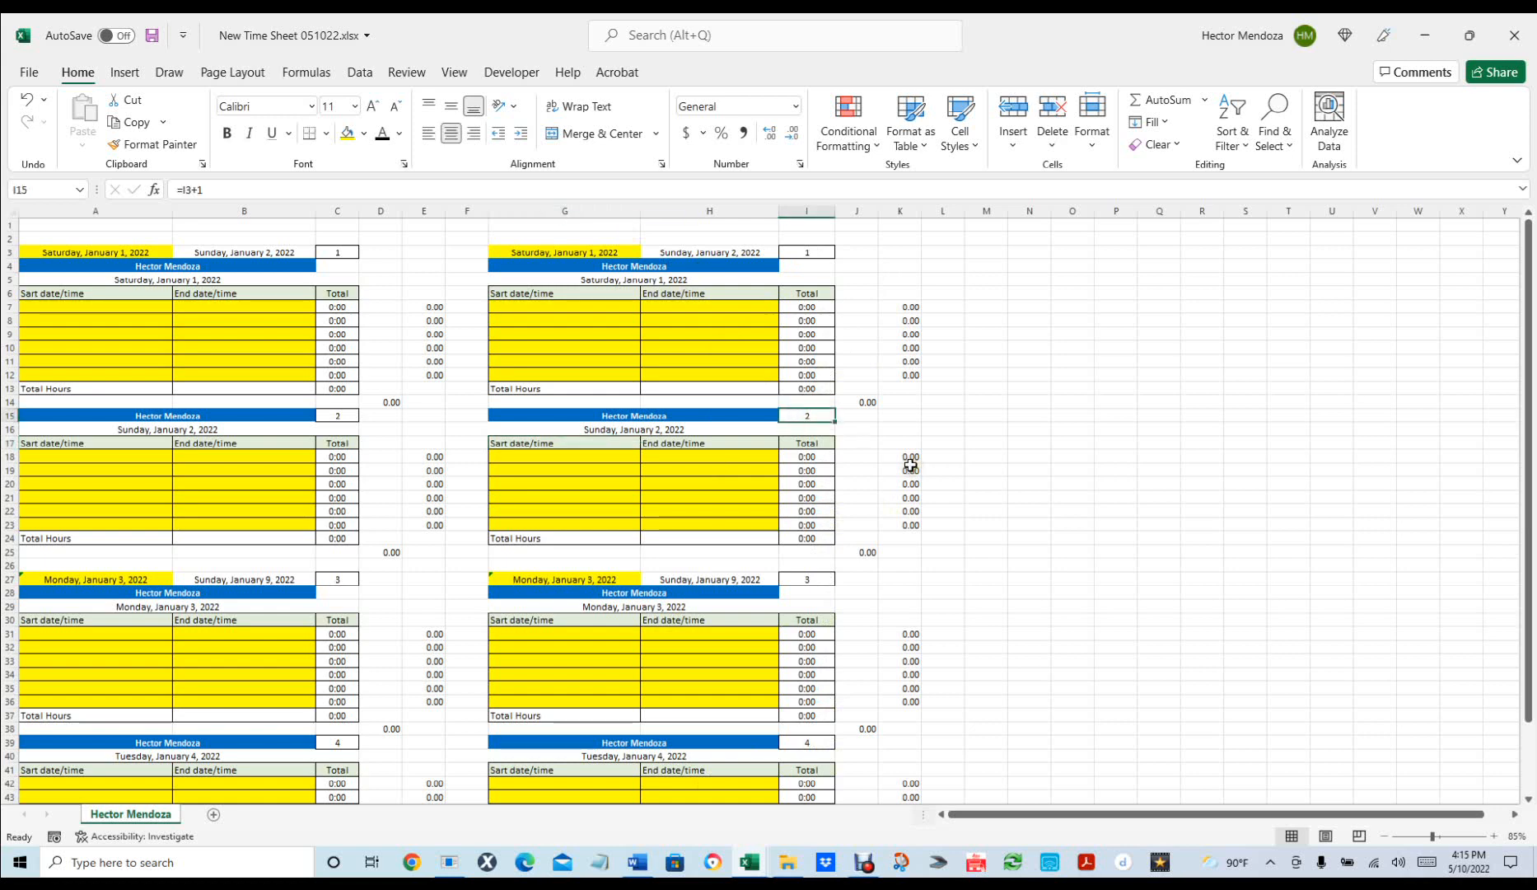
Apply an Outline border to day-number cell I15 through Format Cells.
key(ctrl+1)
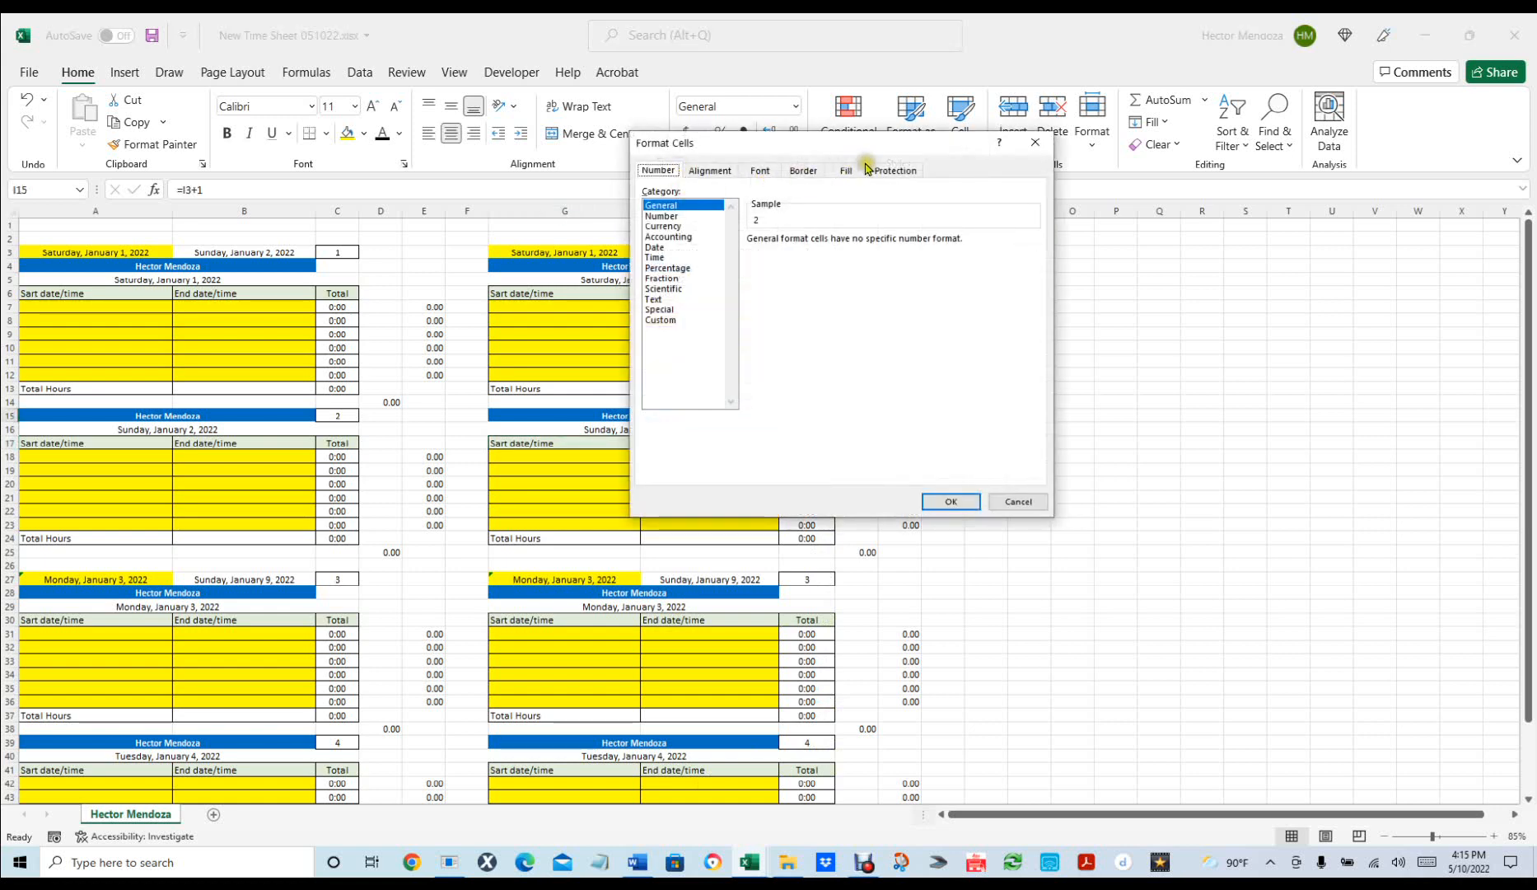
click(803, 171)
click(854, 222)
click(953, 502)
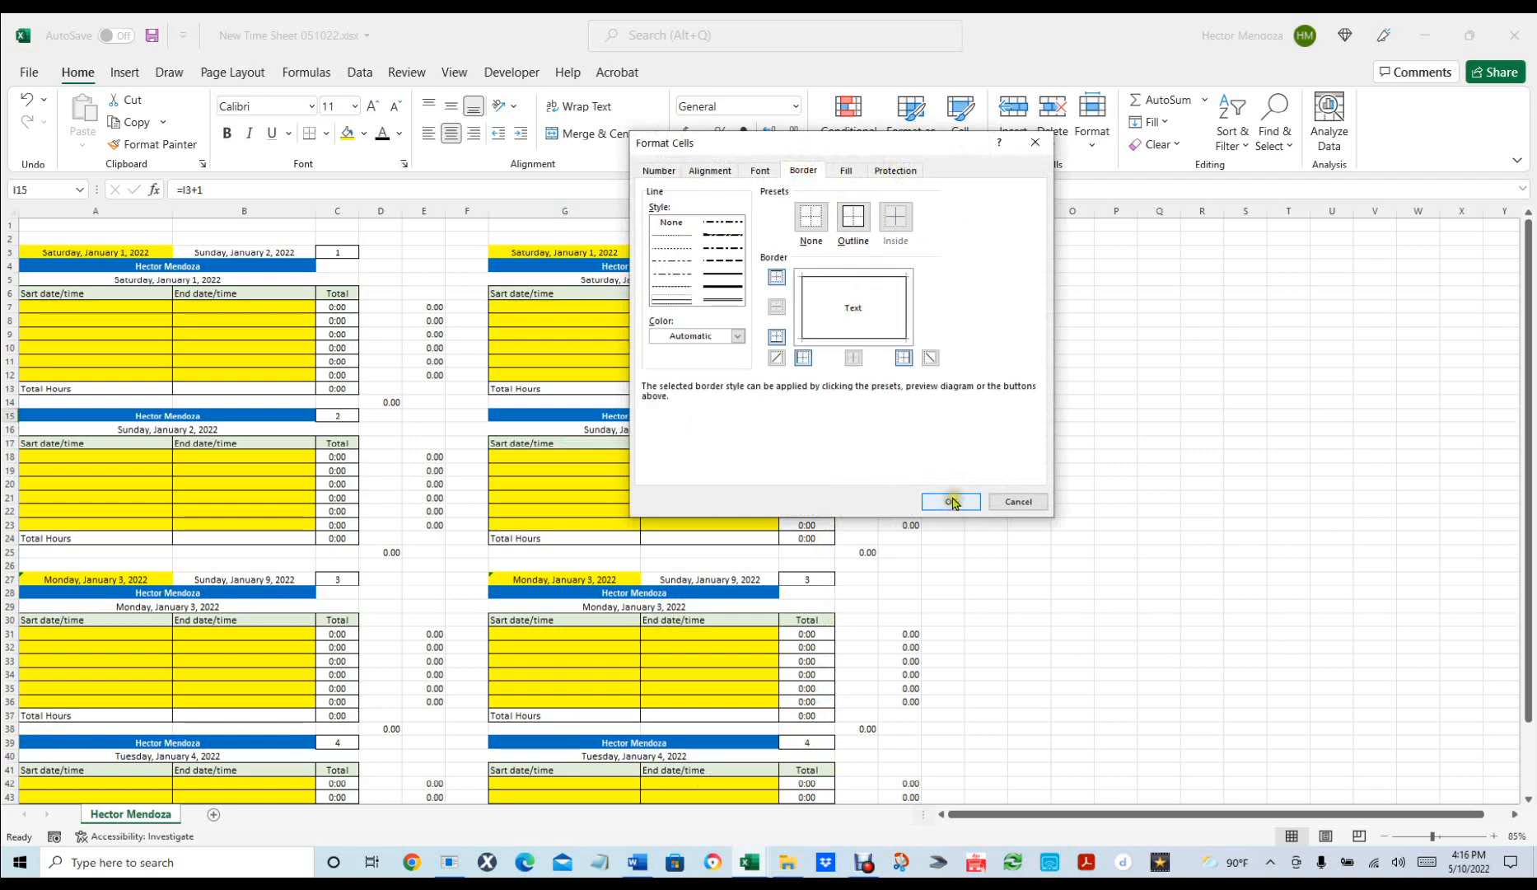
click(1045, 552)
ctrl+scroll(988, 536, down, 1)
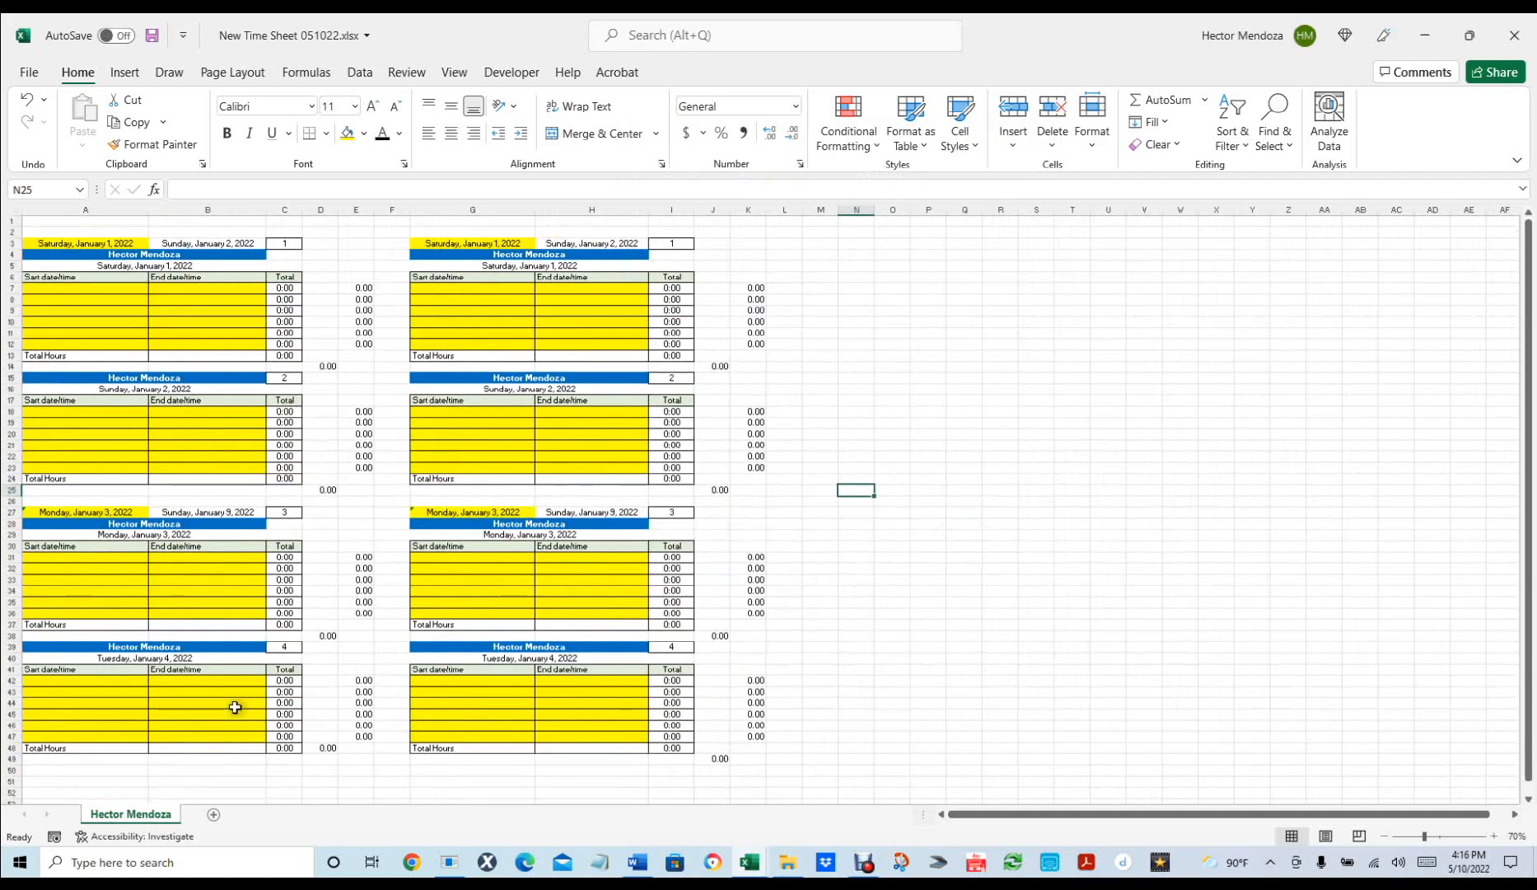
Scroll to the Tuesday blocks and select rows 39 through 49.
click(1072, 590)
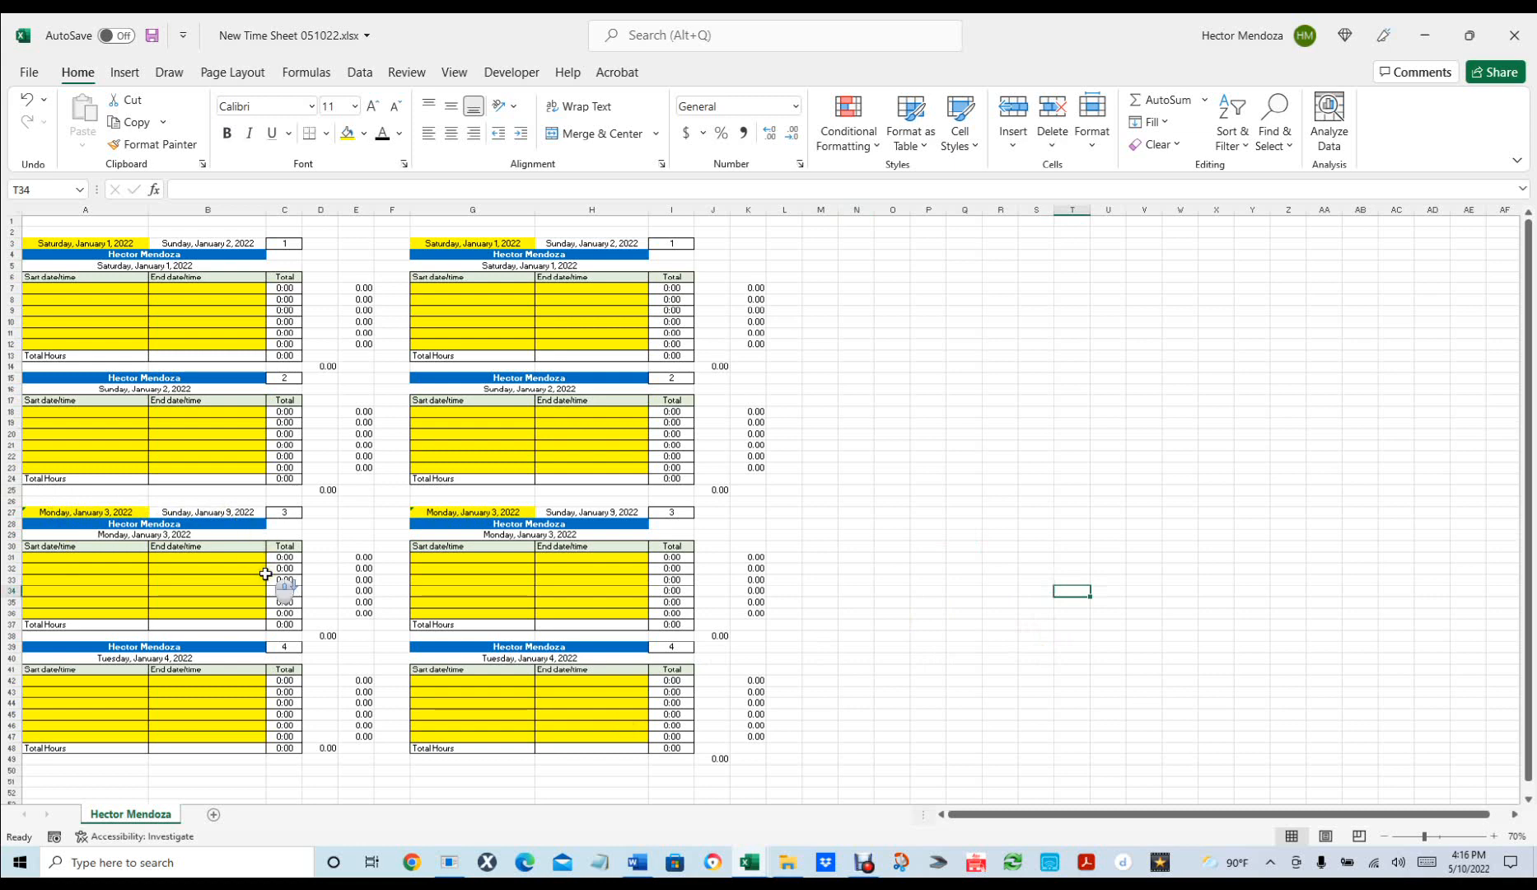
scroll(265, 571, down, 2)
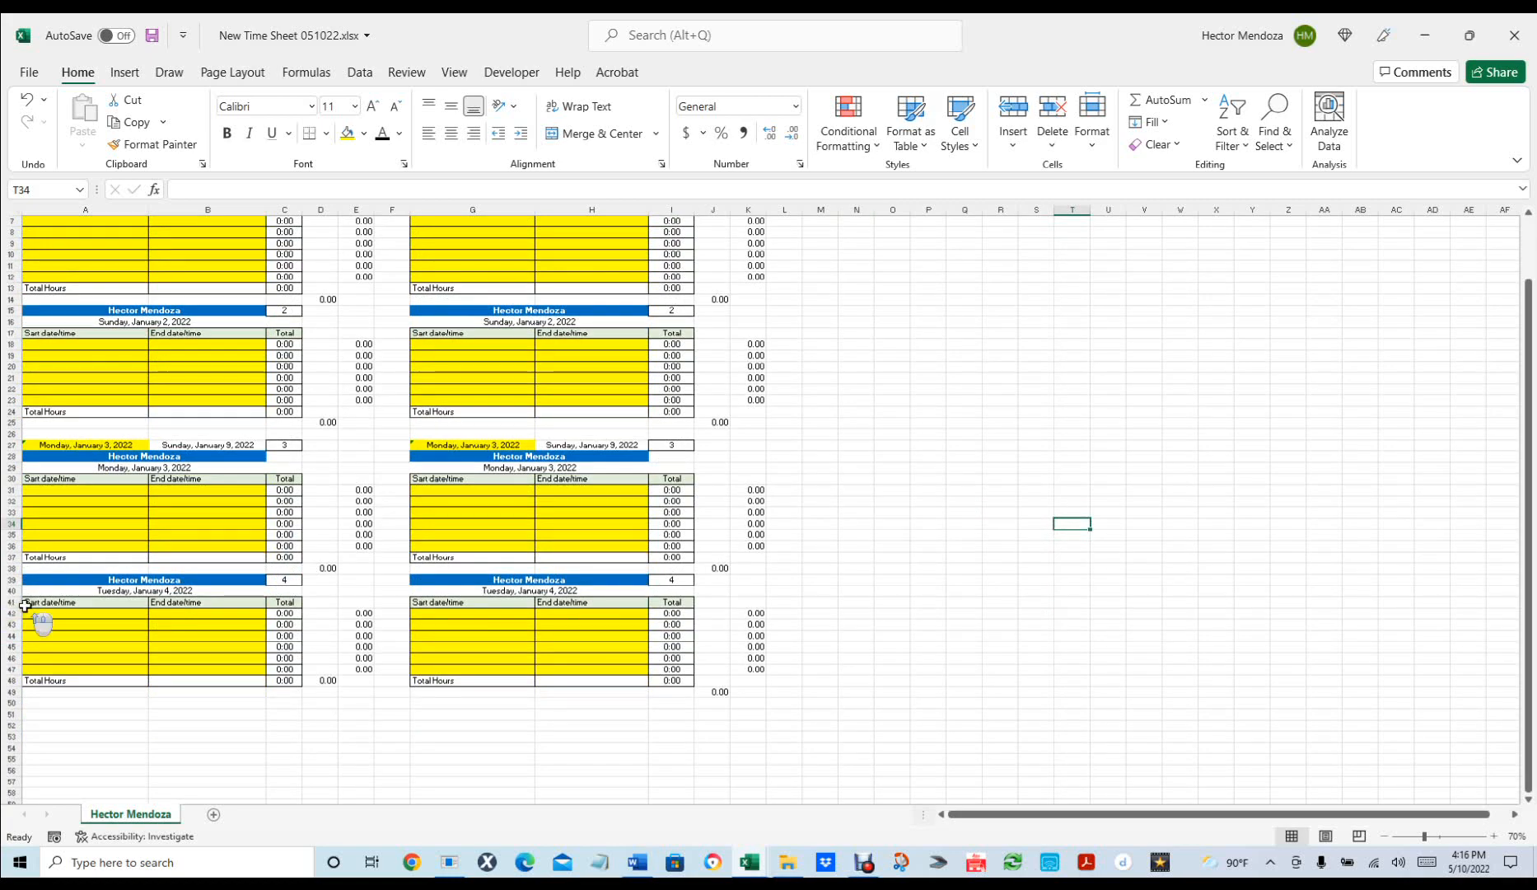
scroll(25, 607, up, 1)
scroll(150, 583, up, 1)
scroll(151, 583, down, 1)
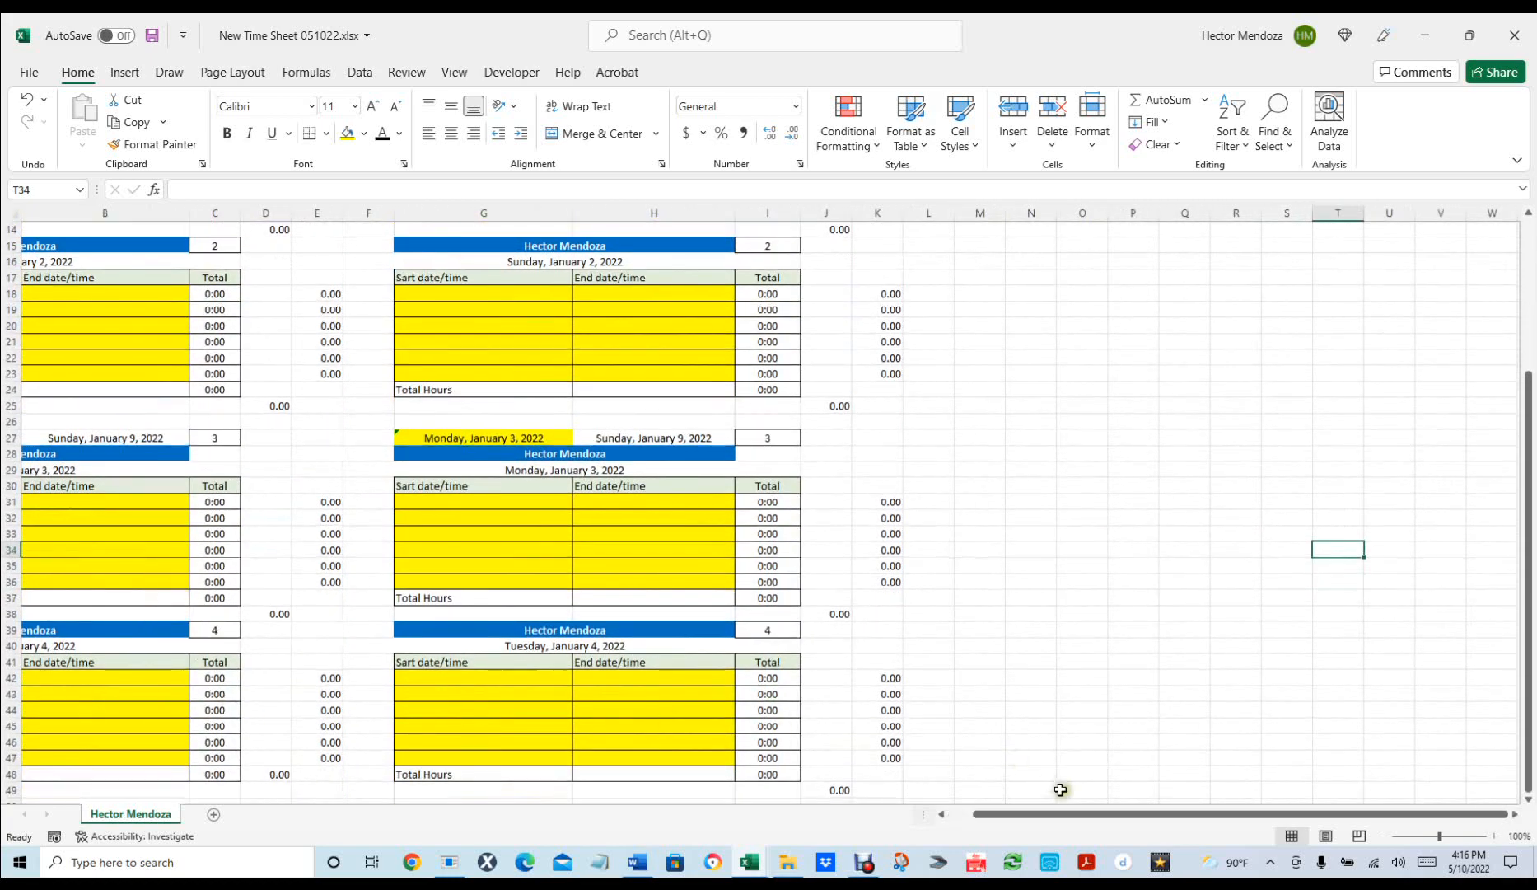
drag(1040, 818, 836, 812)
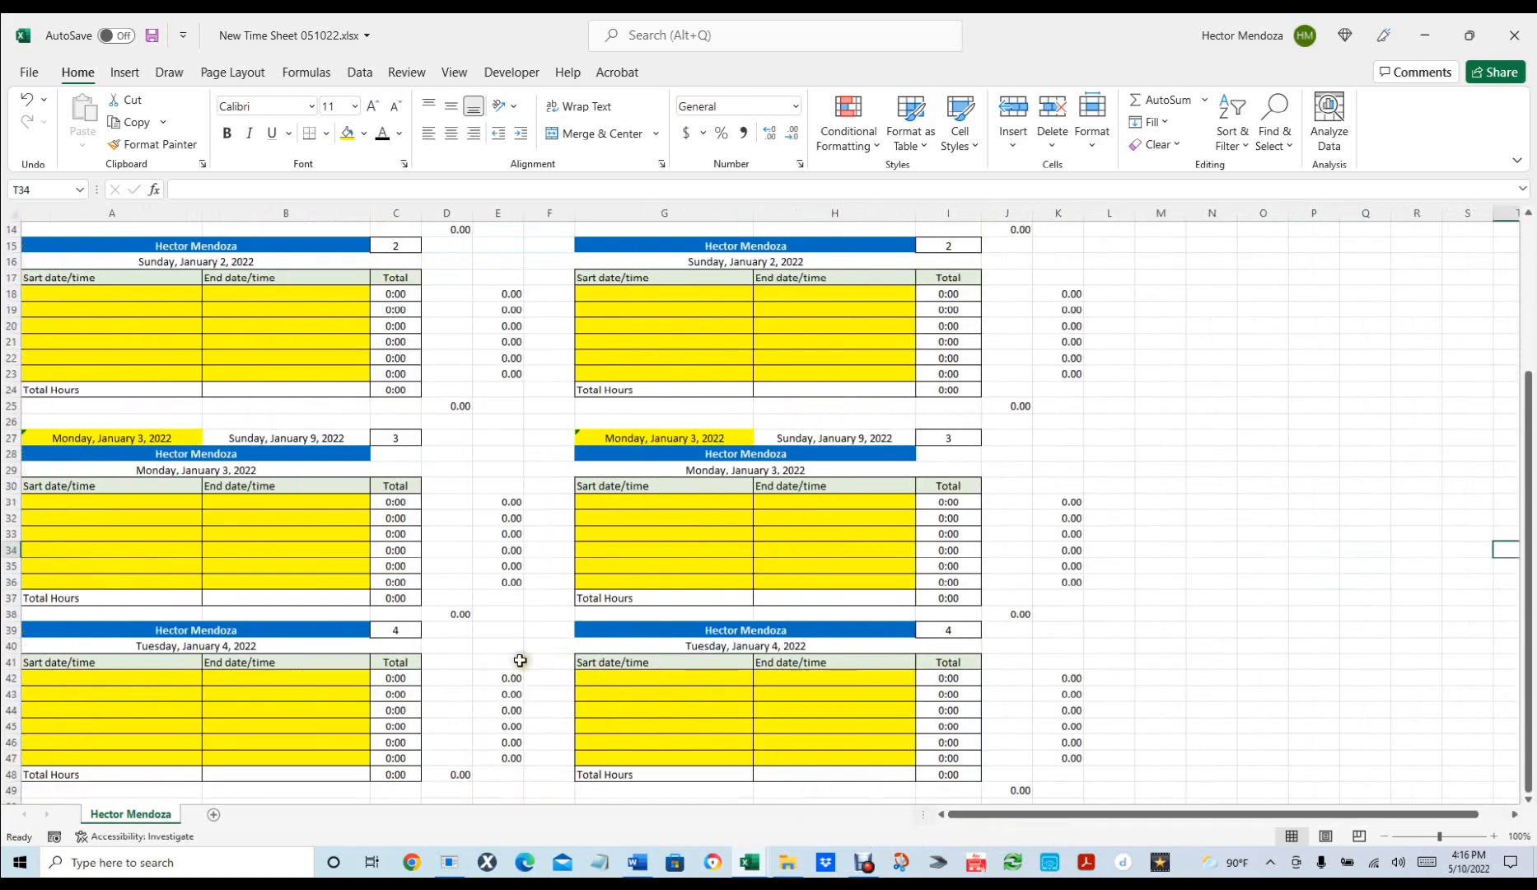
scroll(519, 659, down, 2)
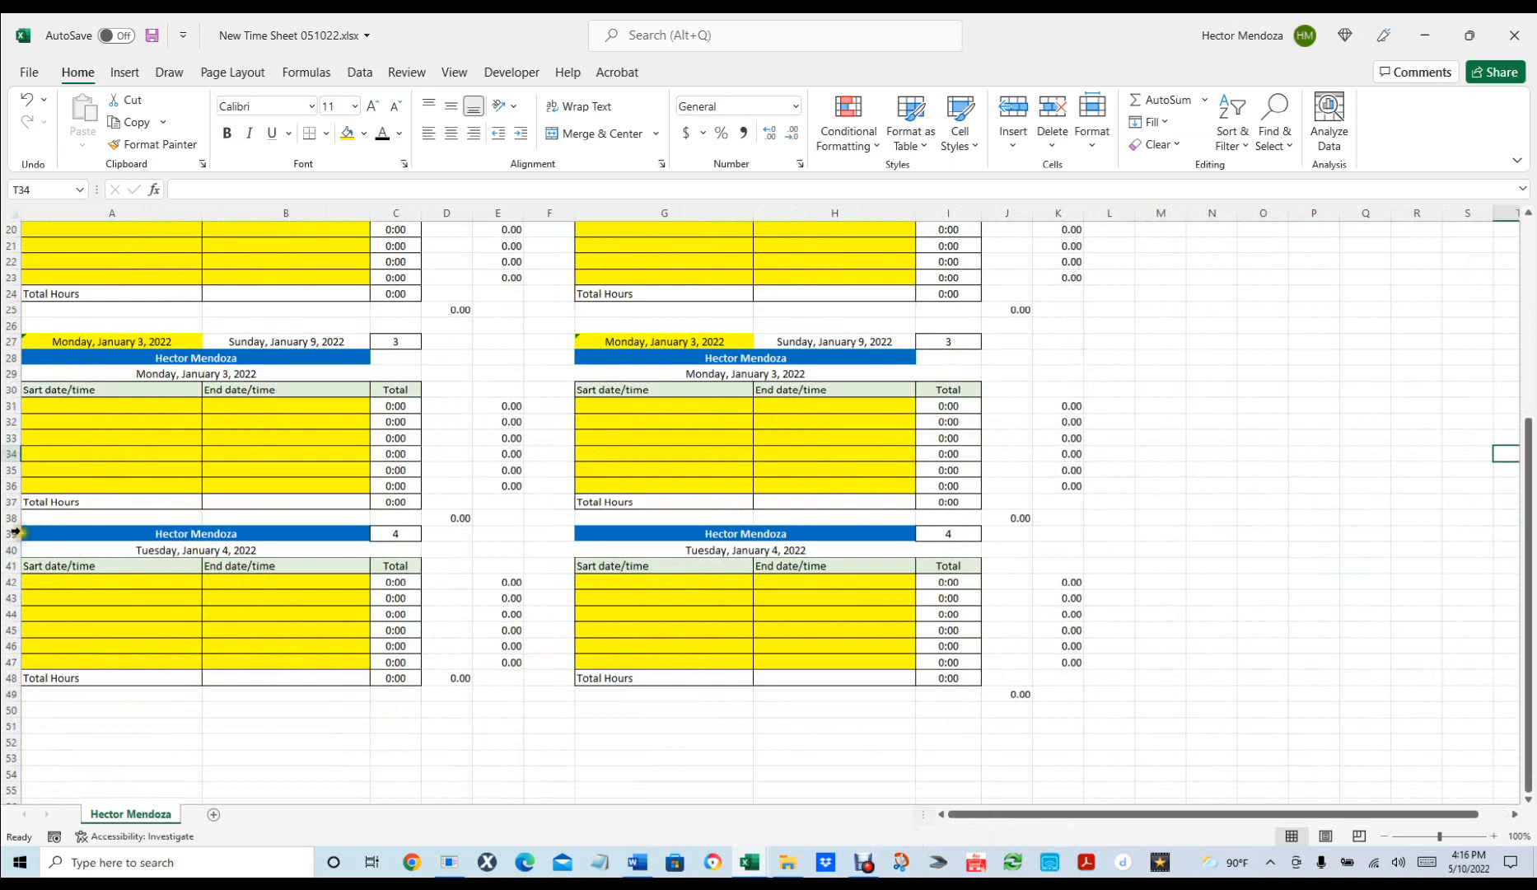
drag(11, 533, 42, 687)
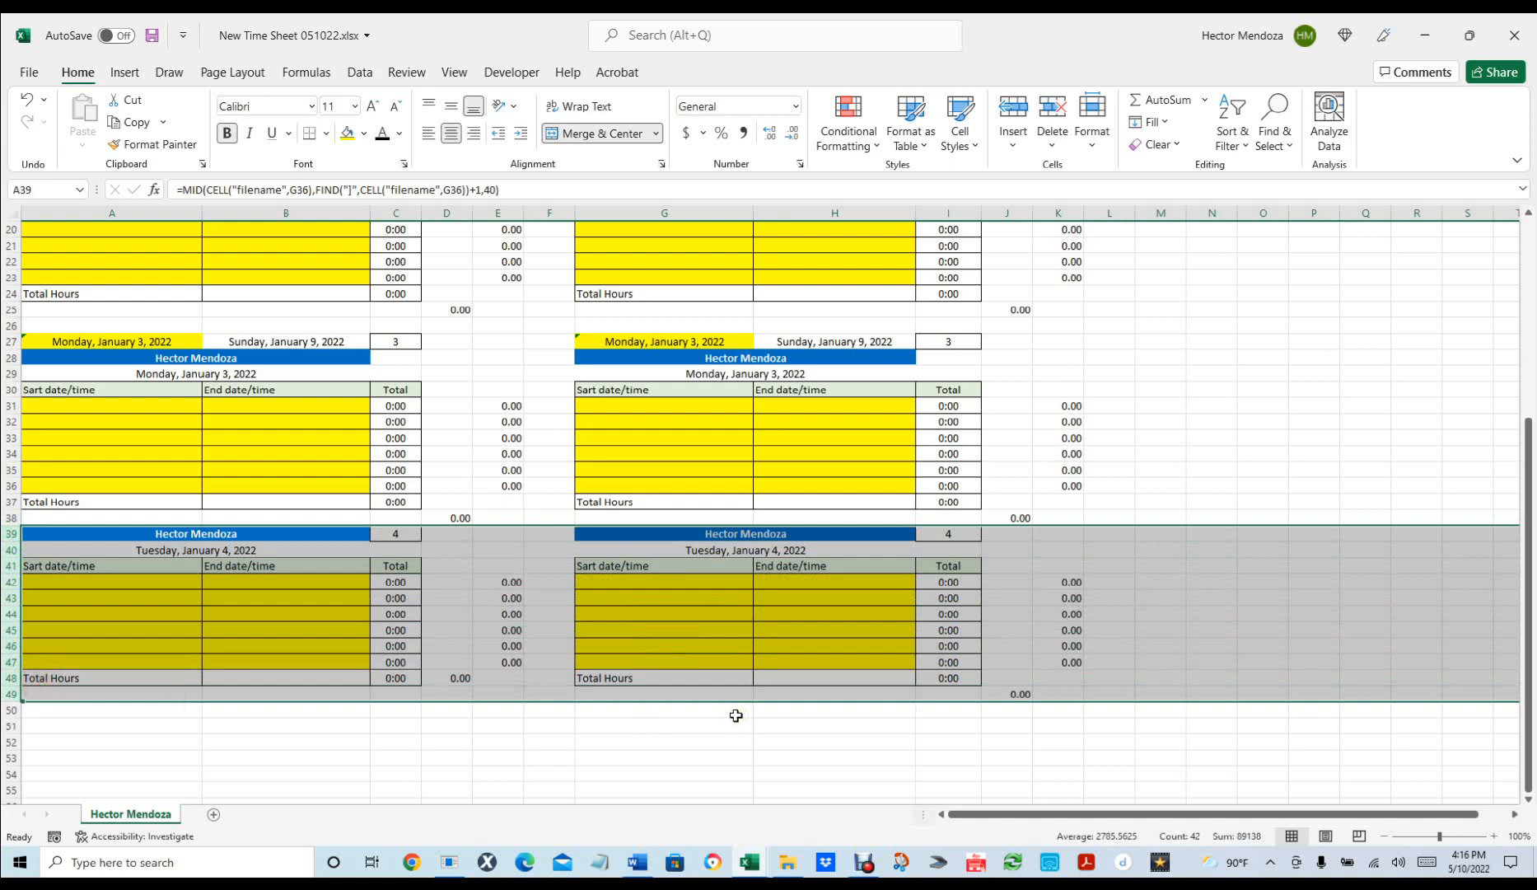
Copy the fourth-day rows, then cancel the copy and save the workbook.
key(ctrl+c)
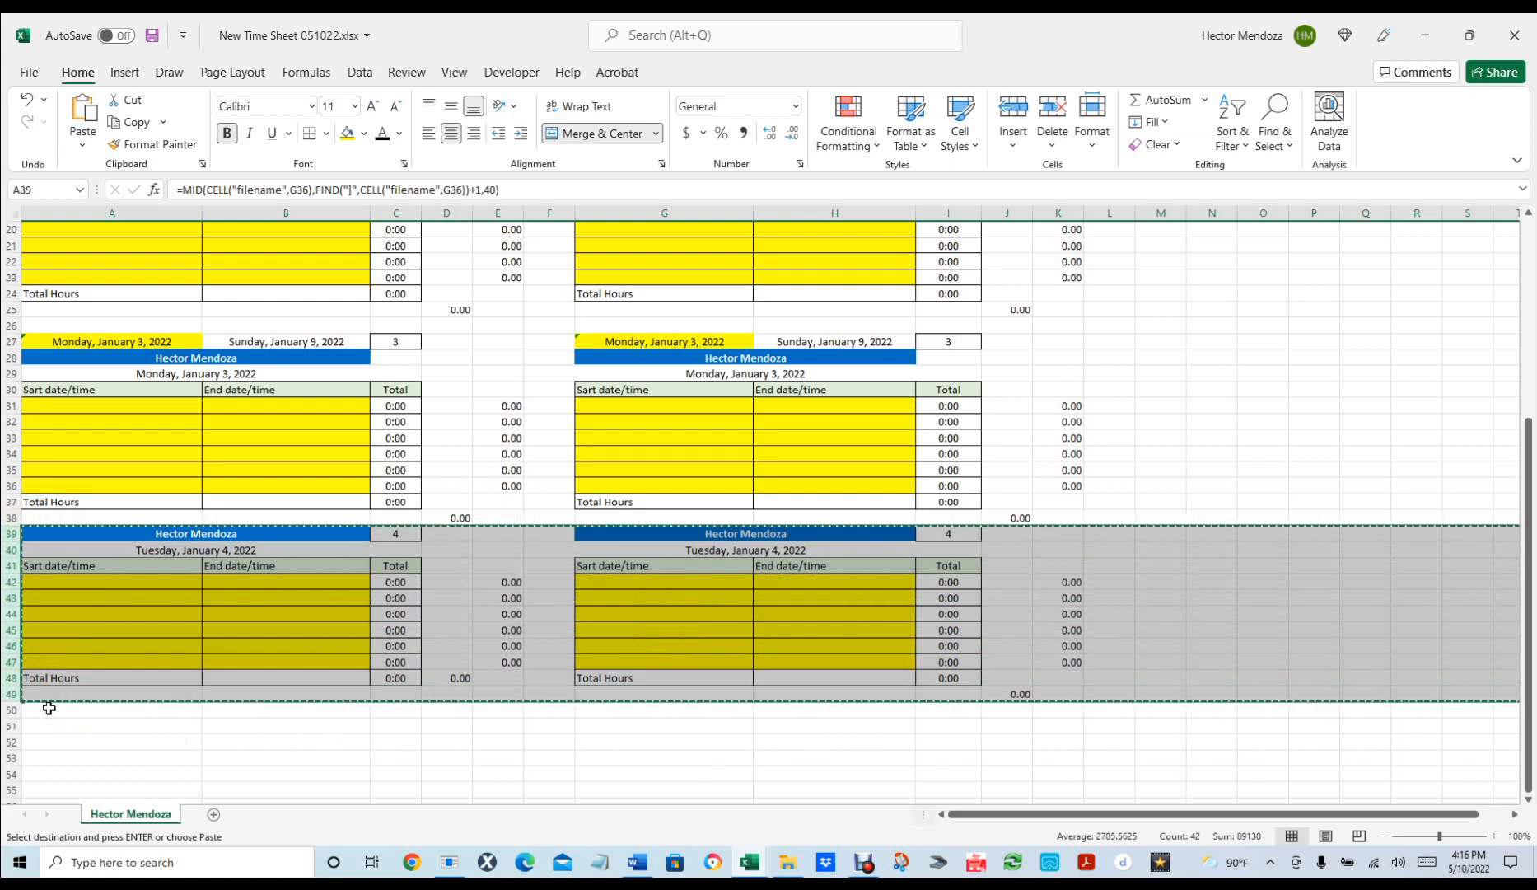
click(1217, 453)
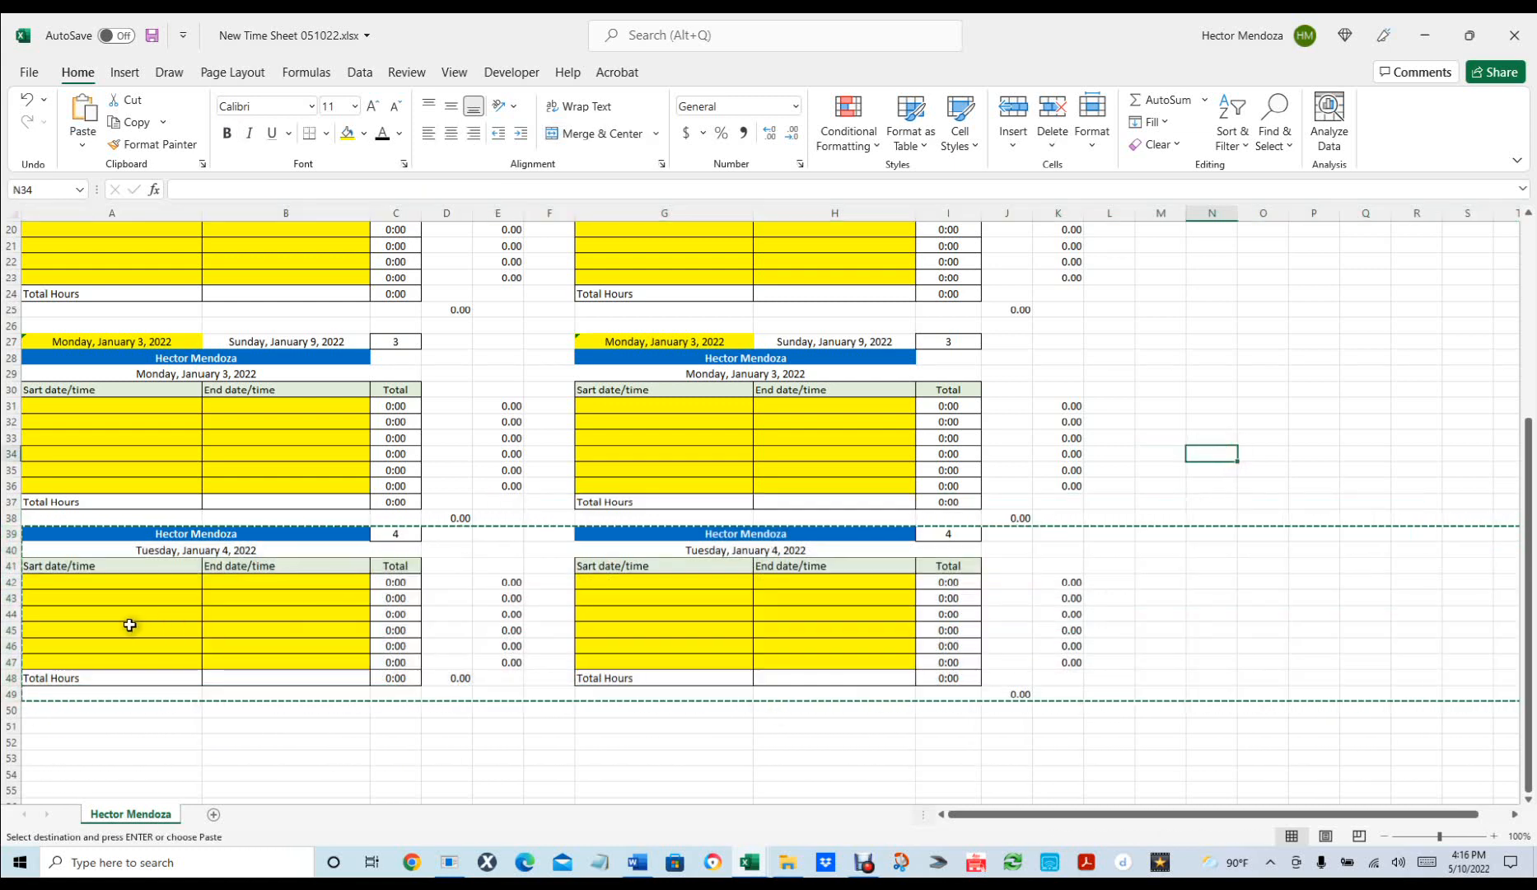
click(10, 533)
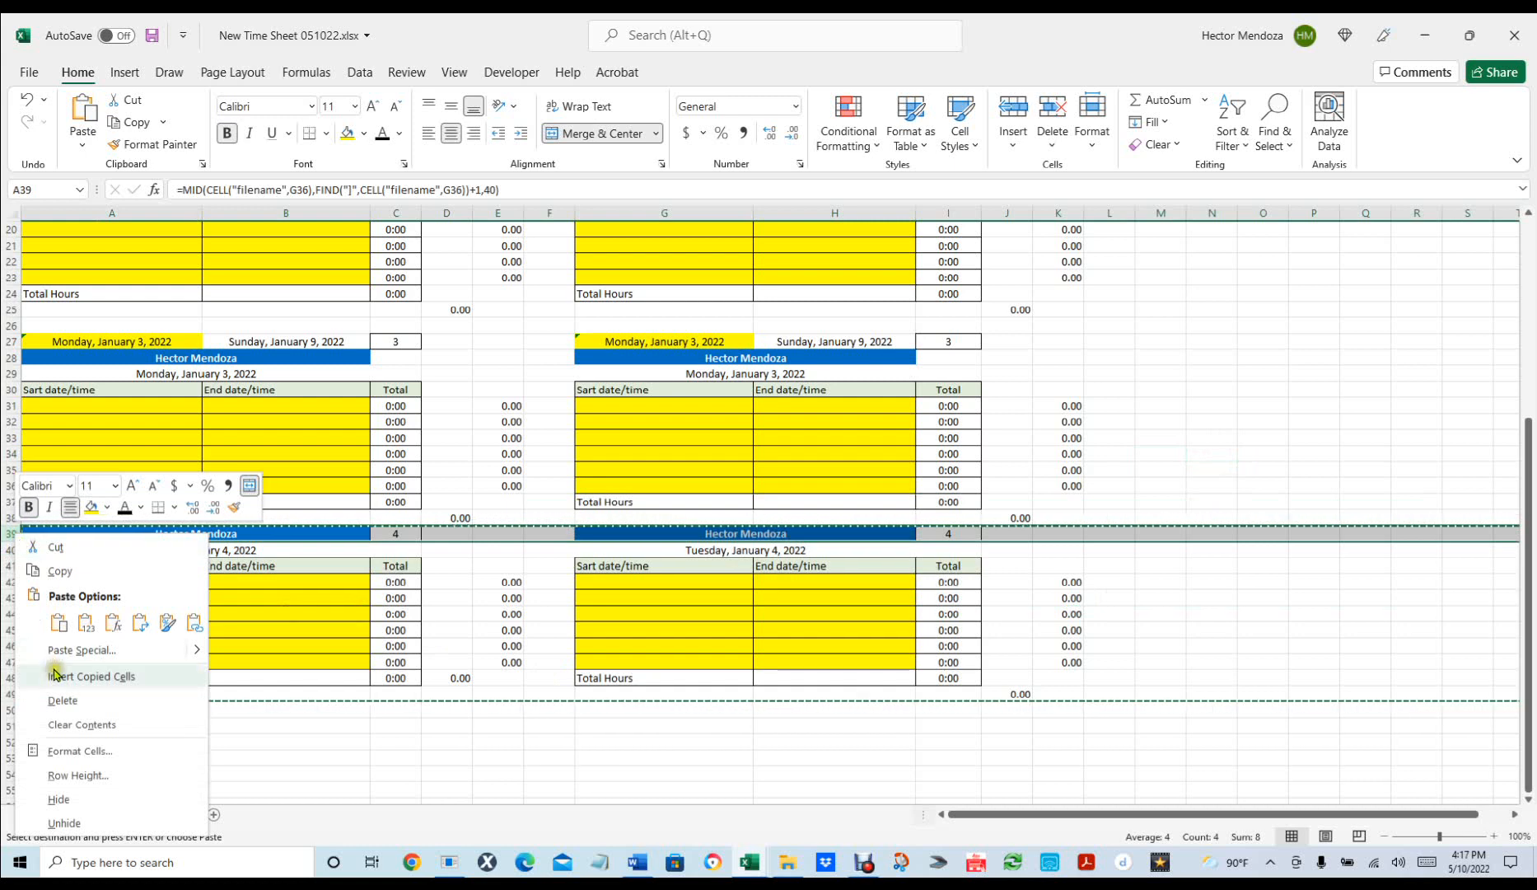
key(Escape)
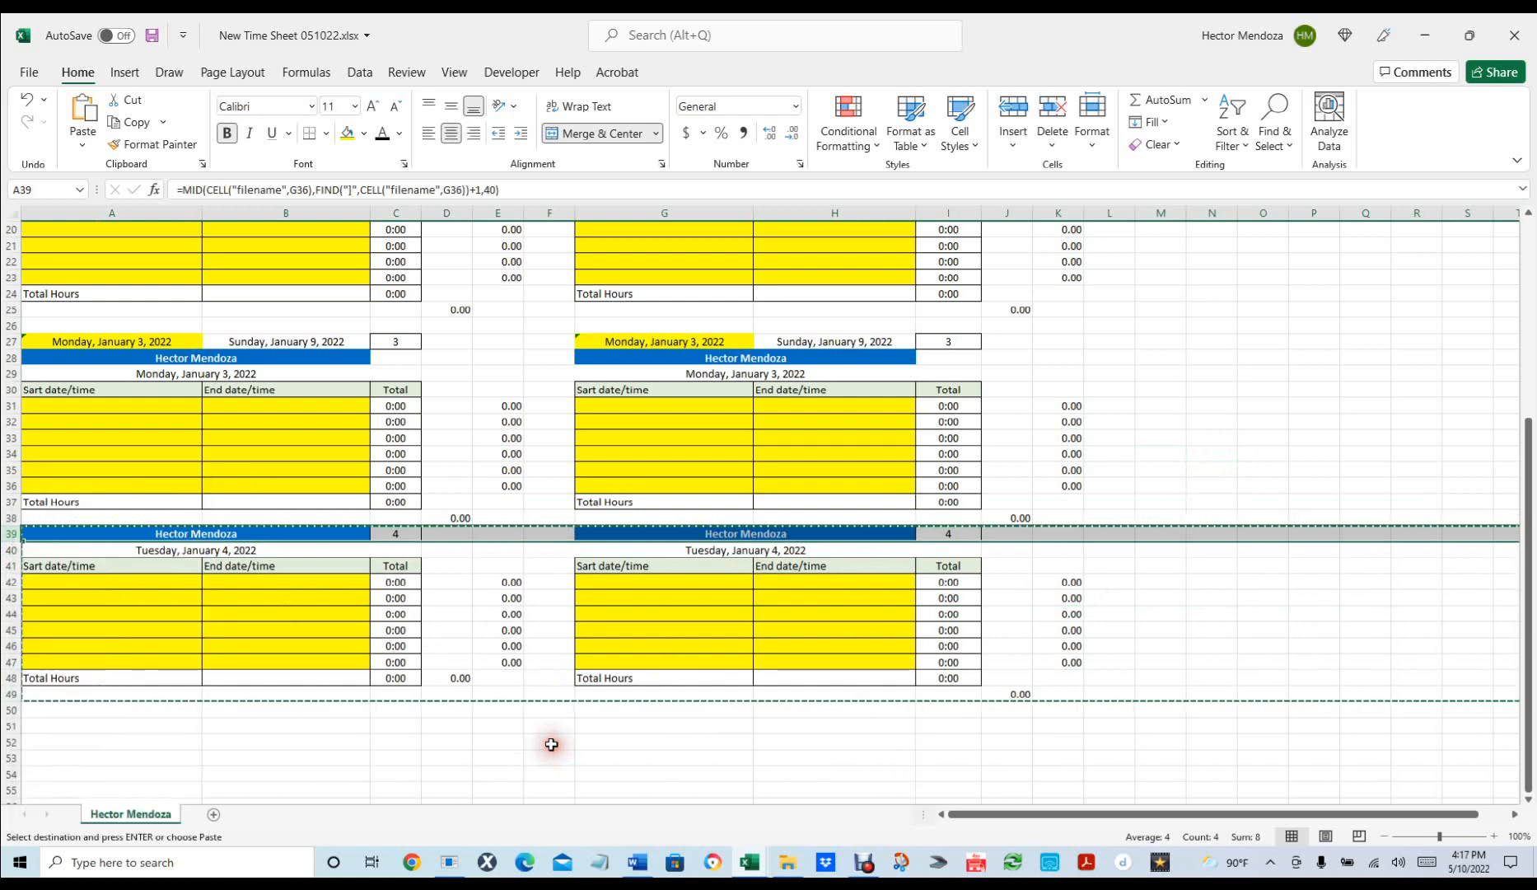
key(ctrl+s)
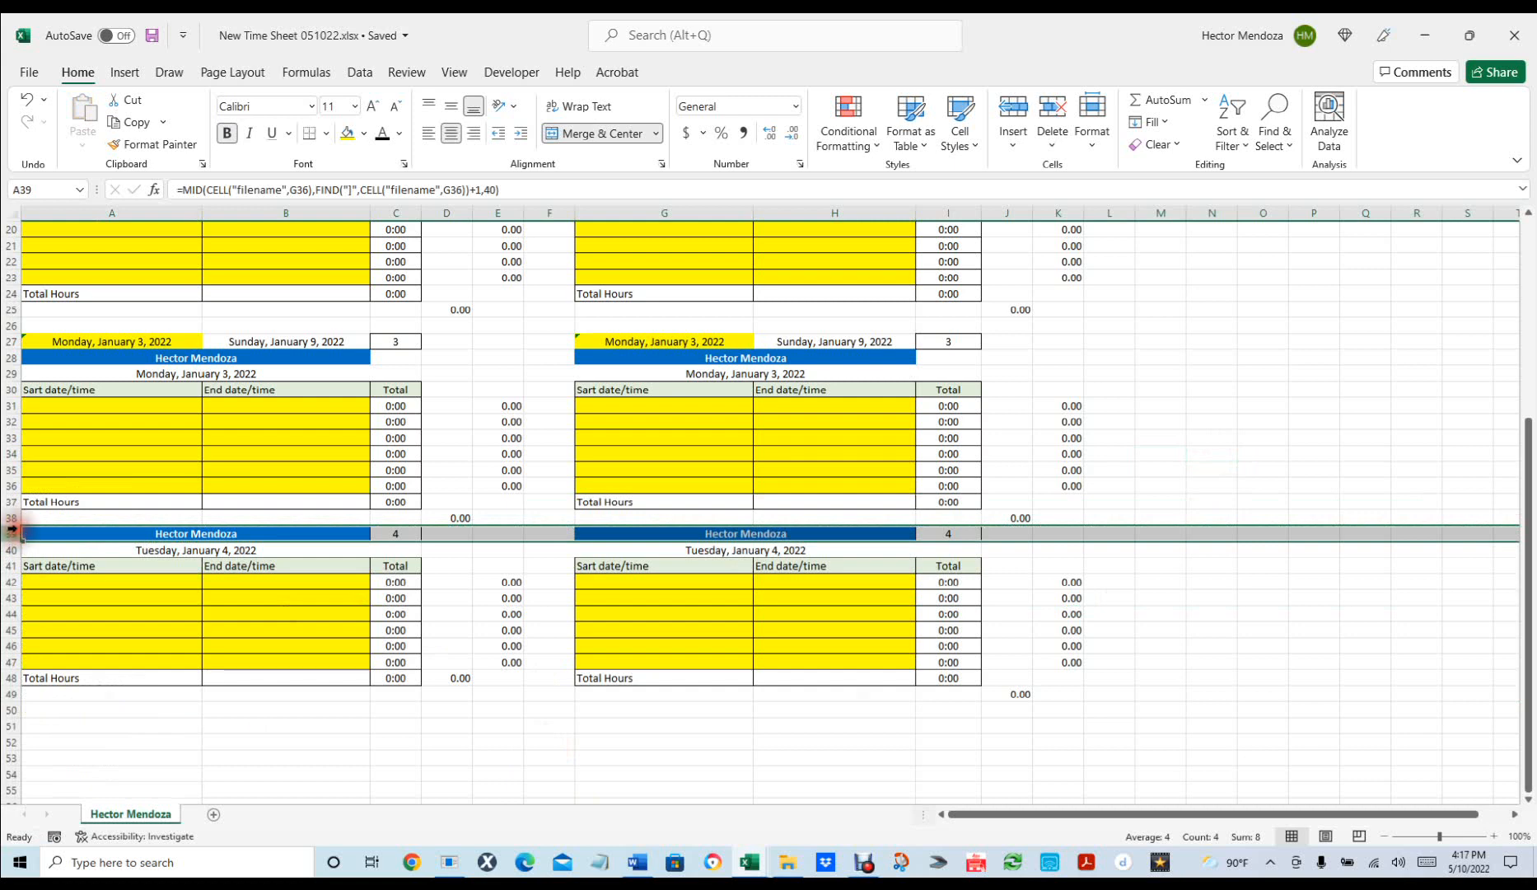
Insert a blank spacer row at row 39 above the Tuesday blocks.
click(12, 530)
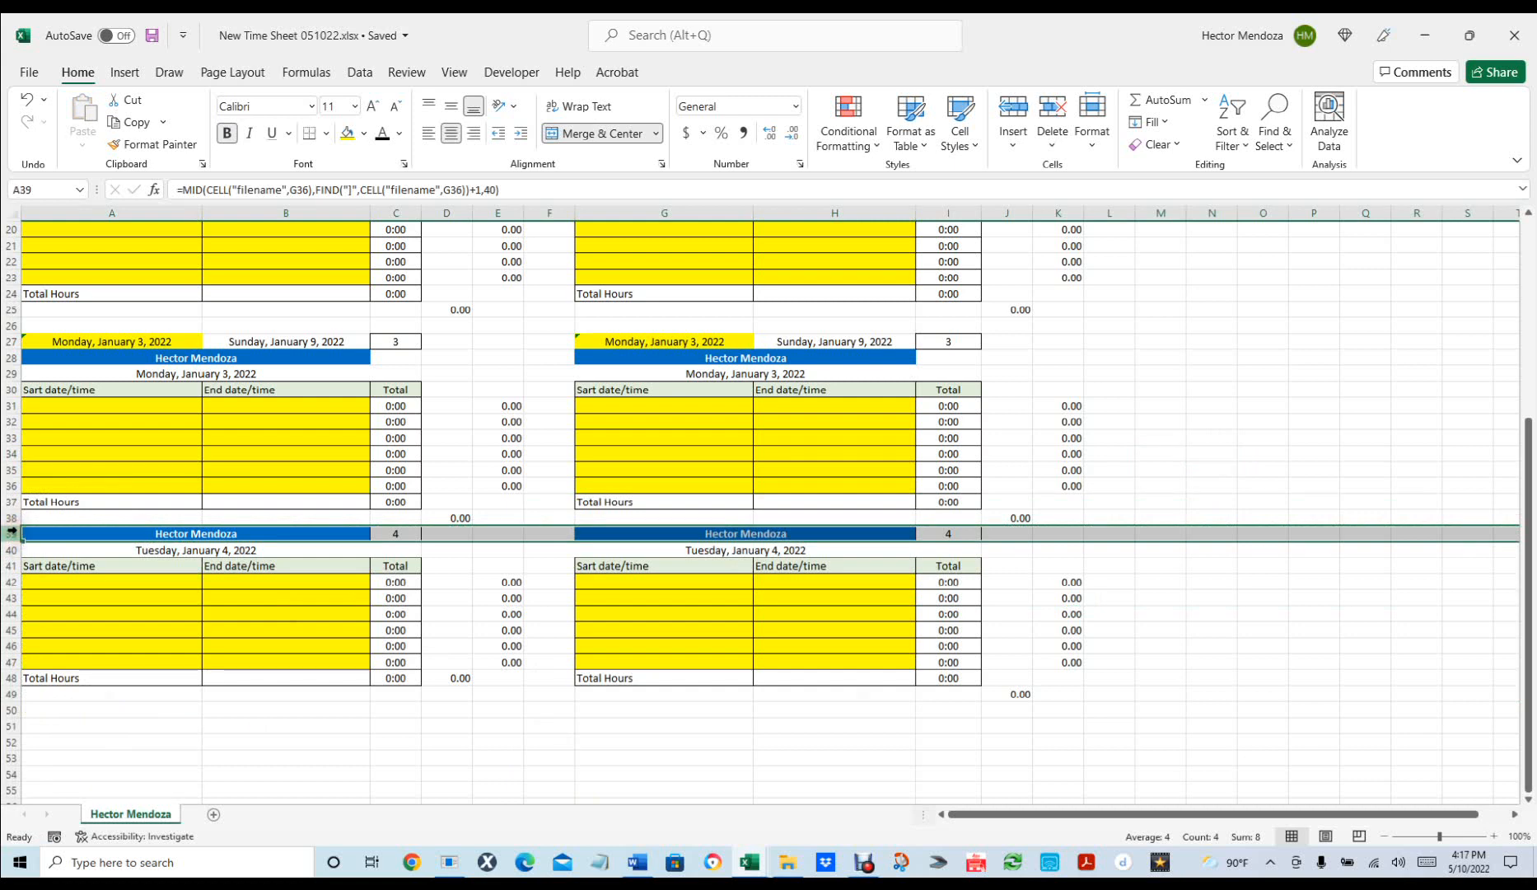
key(ctrl+1)
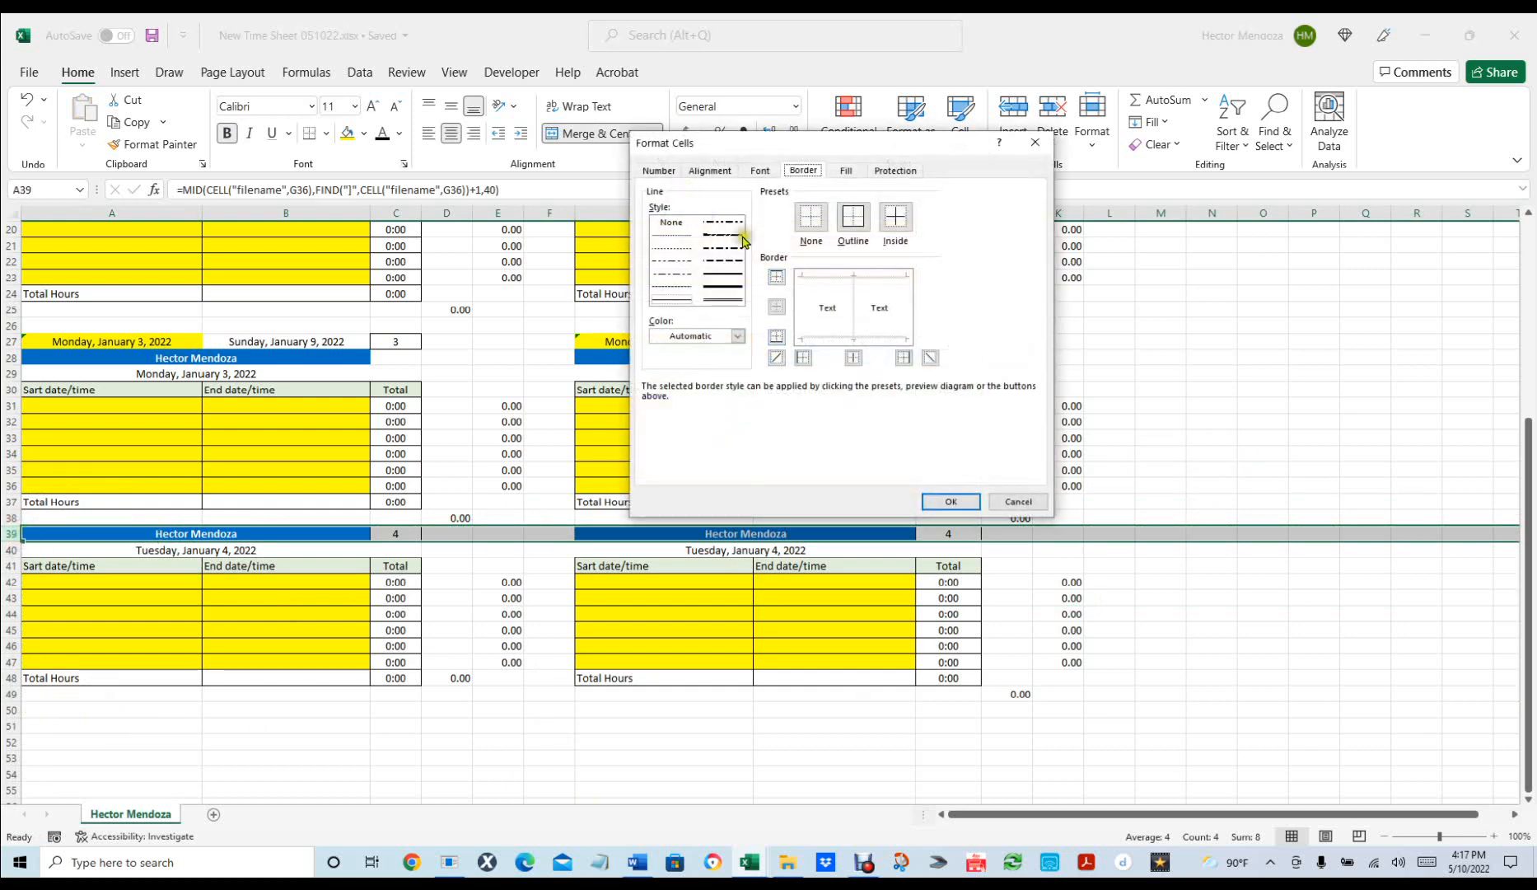
click(1006, 502)
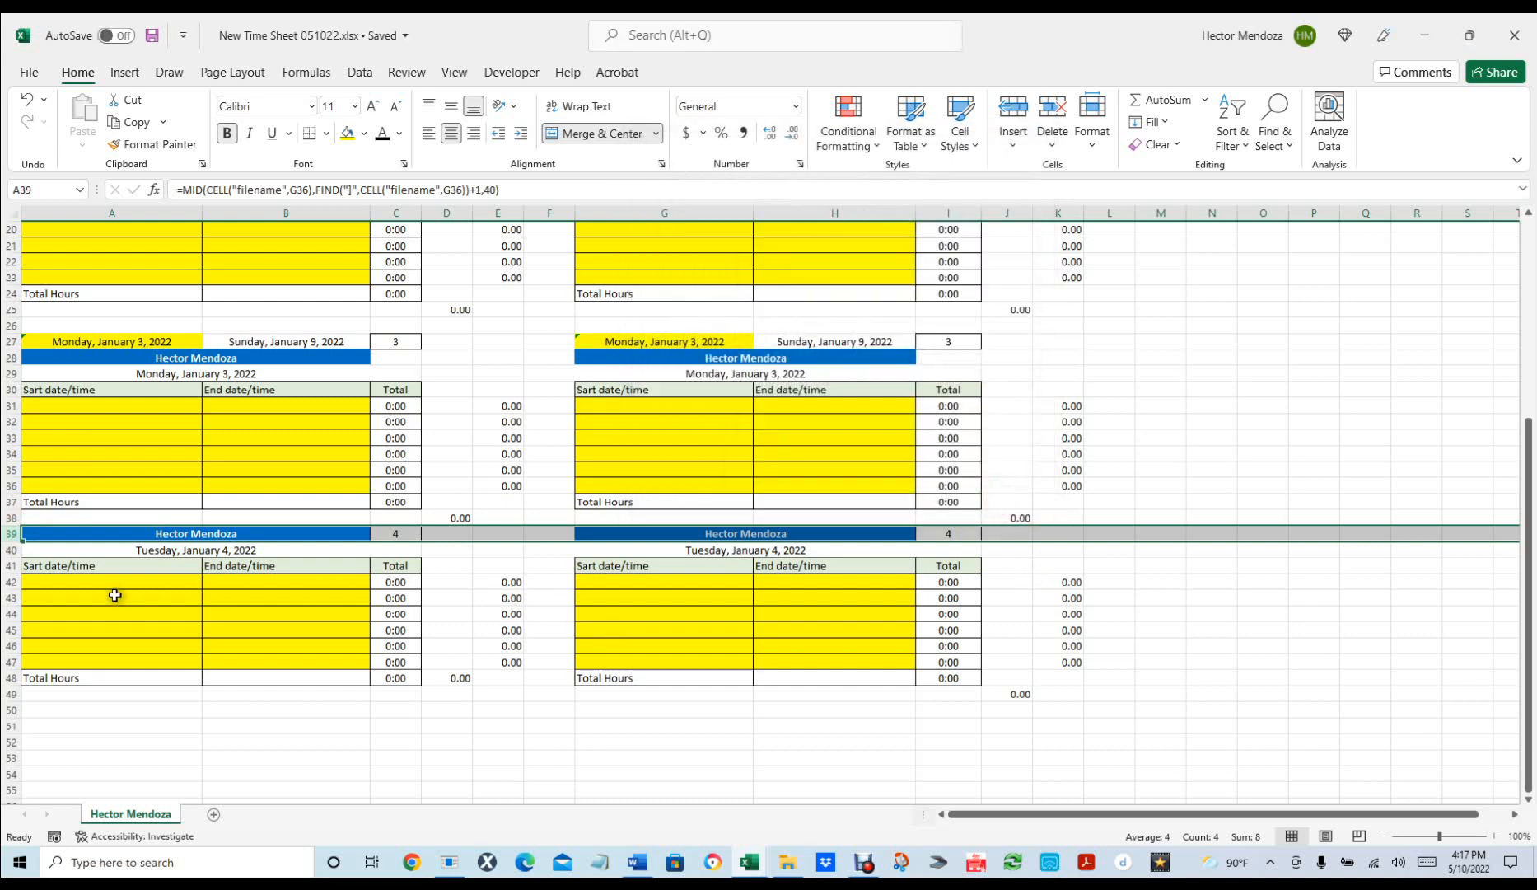
right_click(11, 533)
click(66, 674)
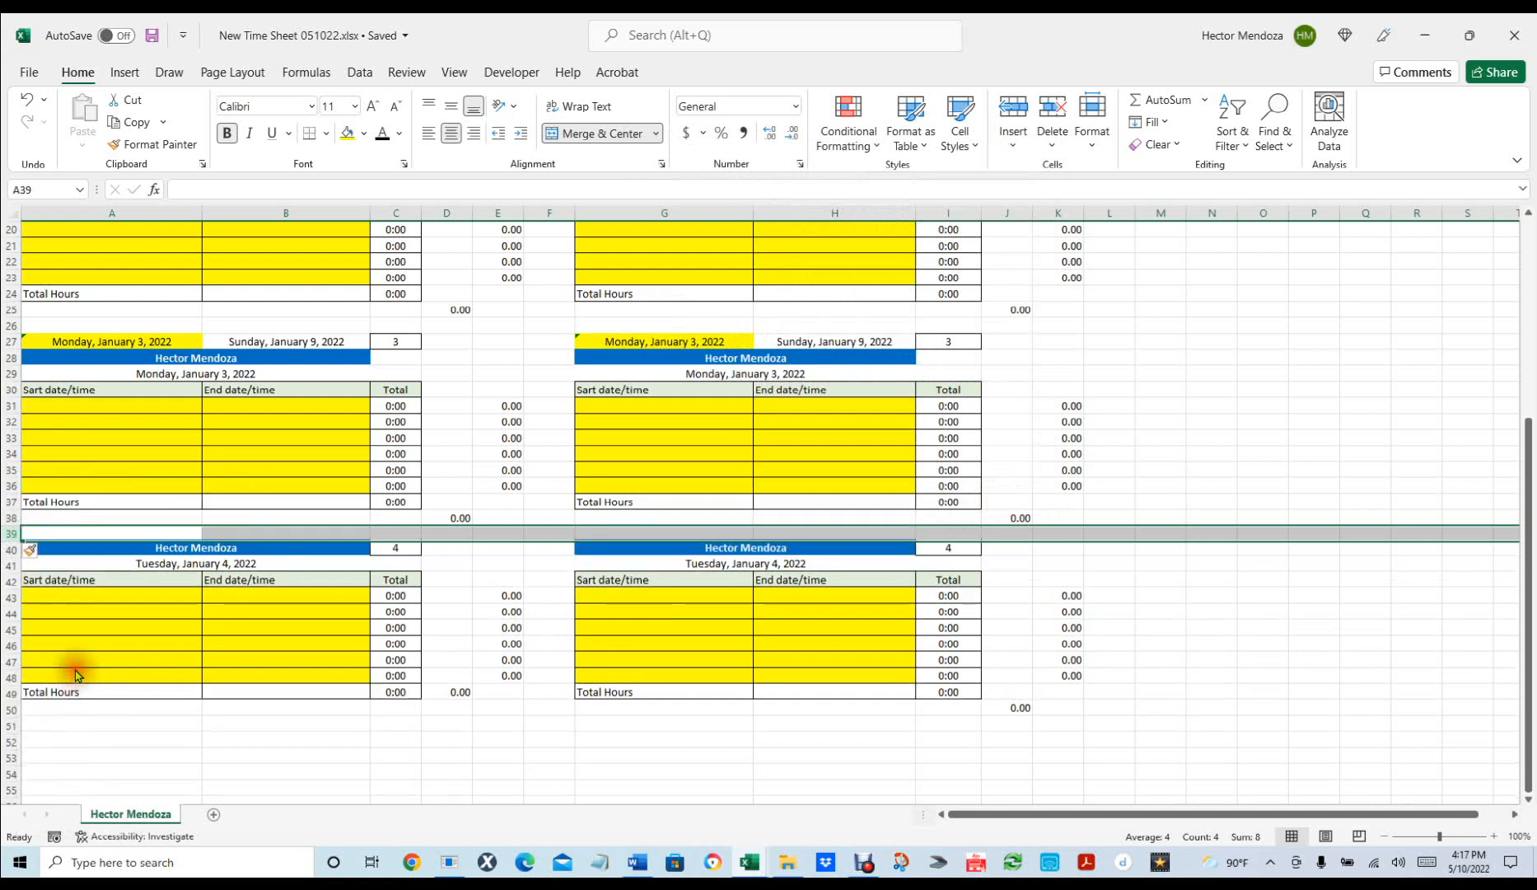
Copy rows 39–50 and paste them at row 51 as a new day block.
click(1229, 550)
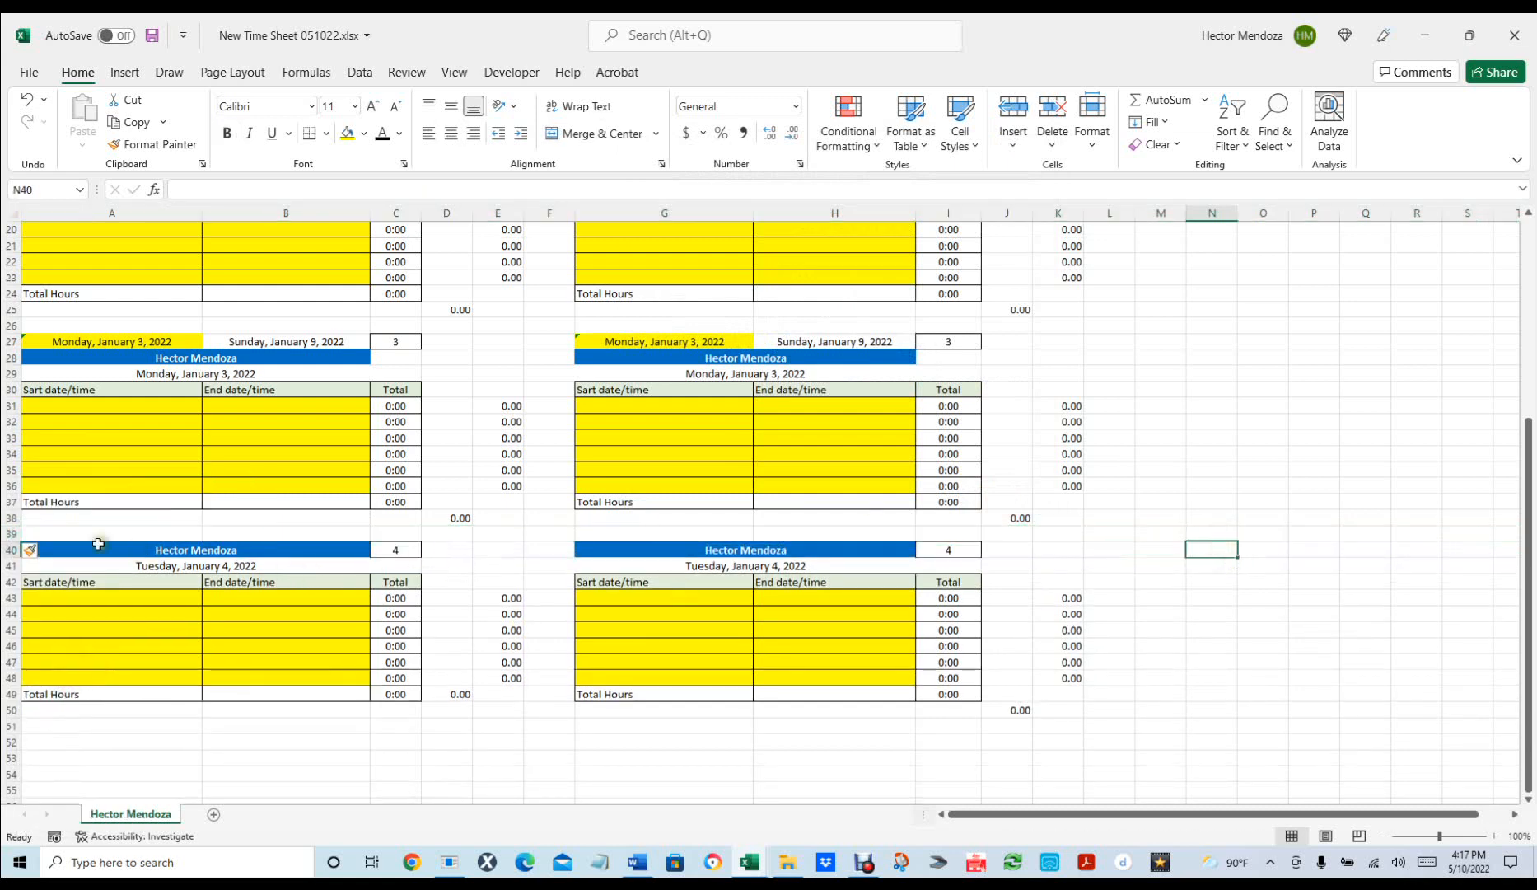
click(11, 533)
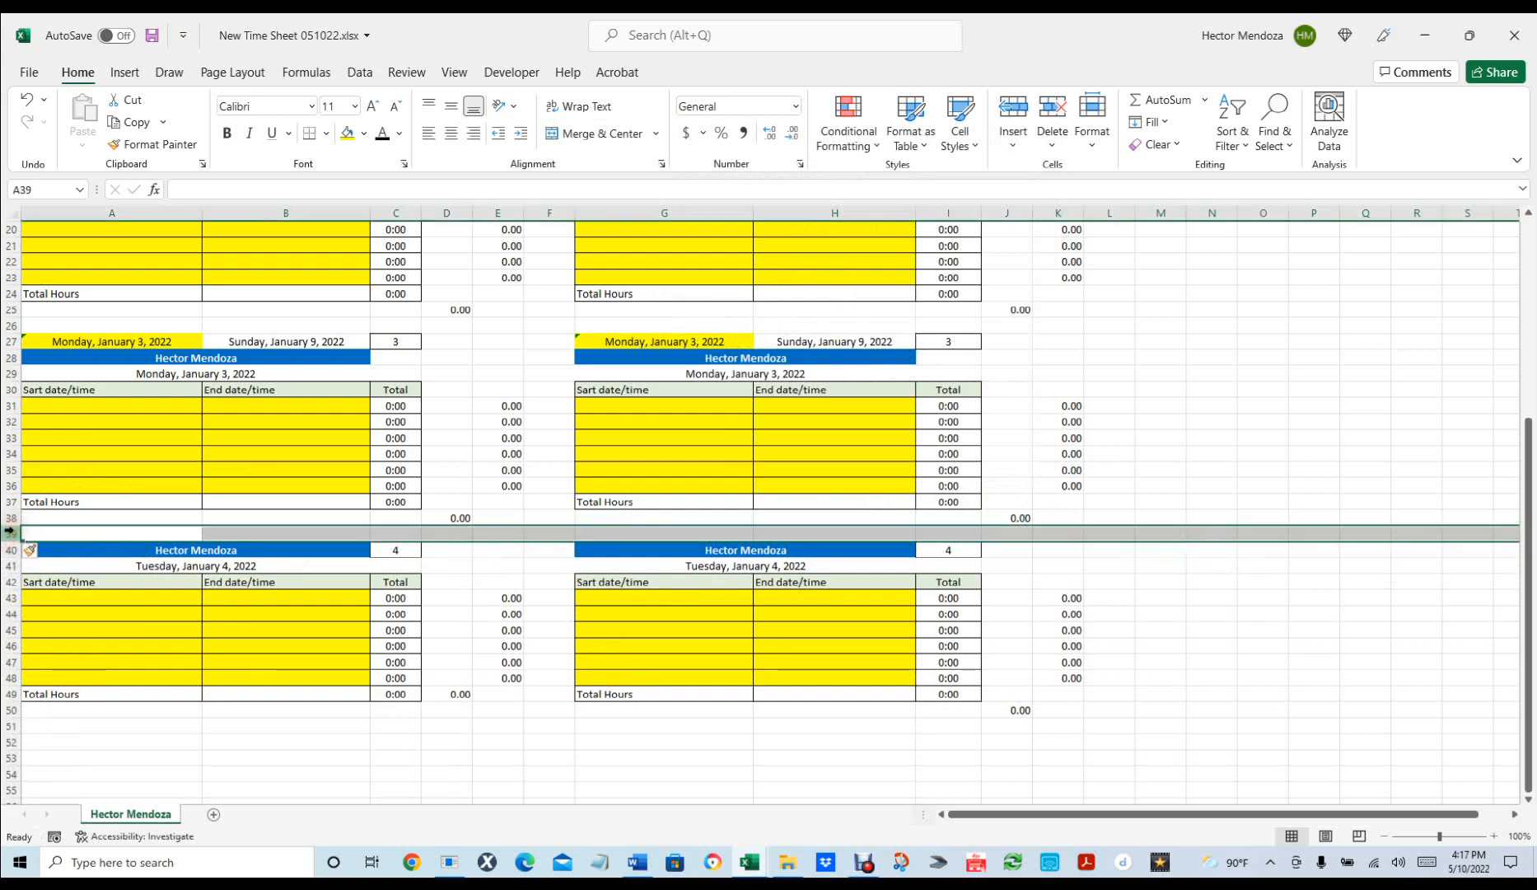
shift+click(7, 709)
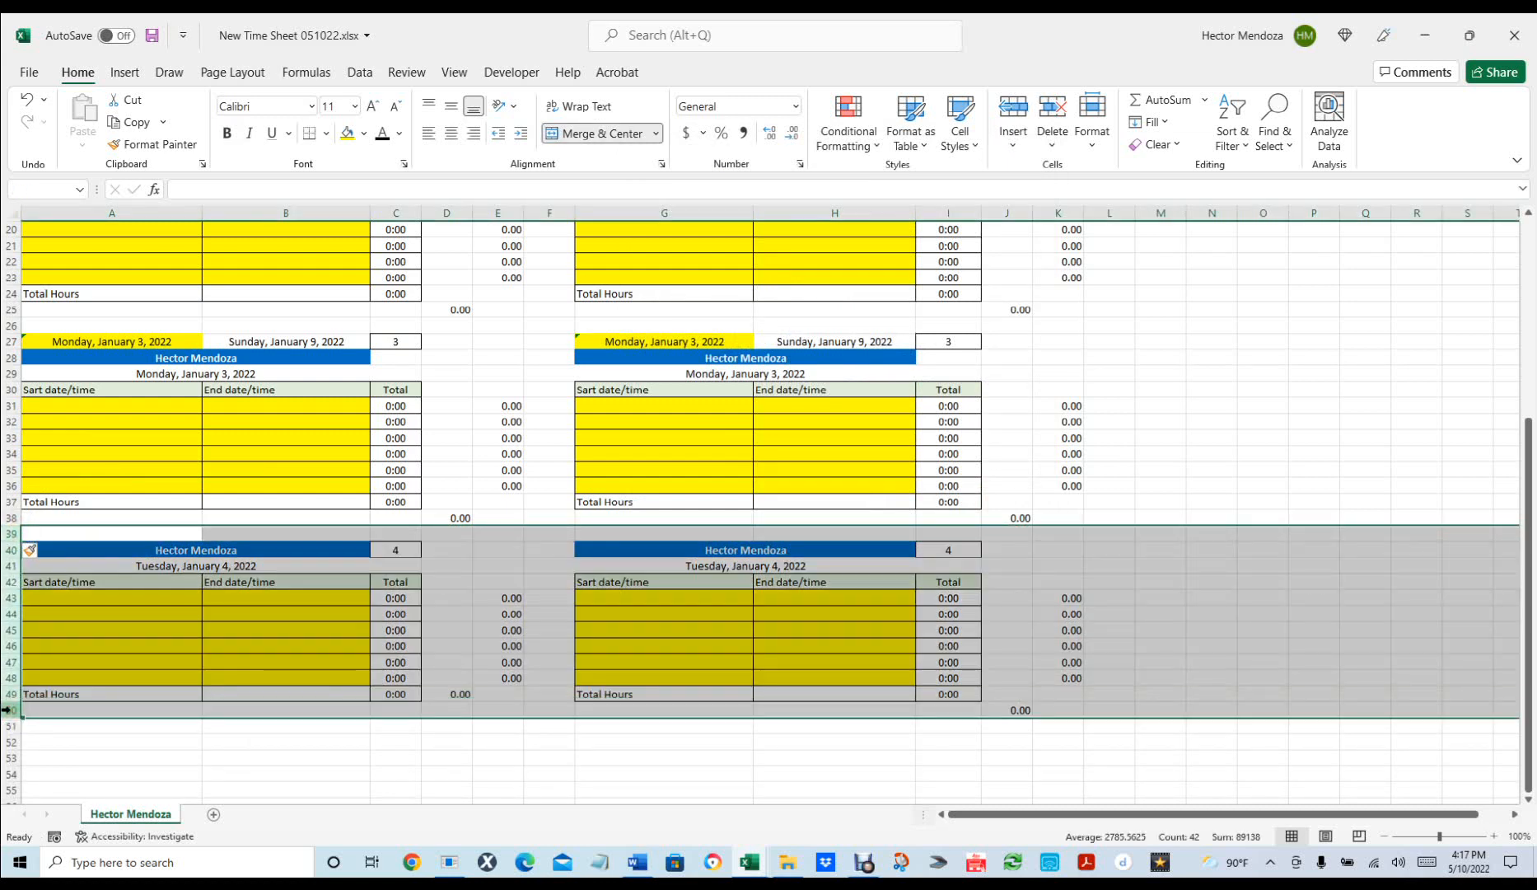
key(ctrl+c)
scroll(261, 644, down, 1)
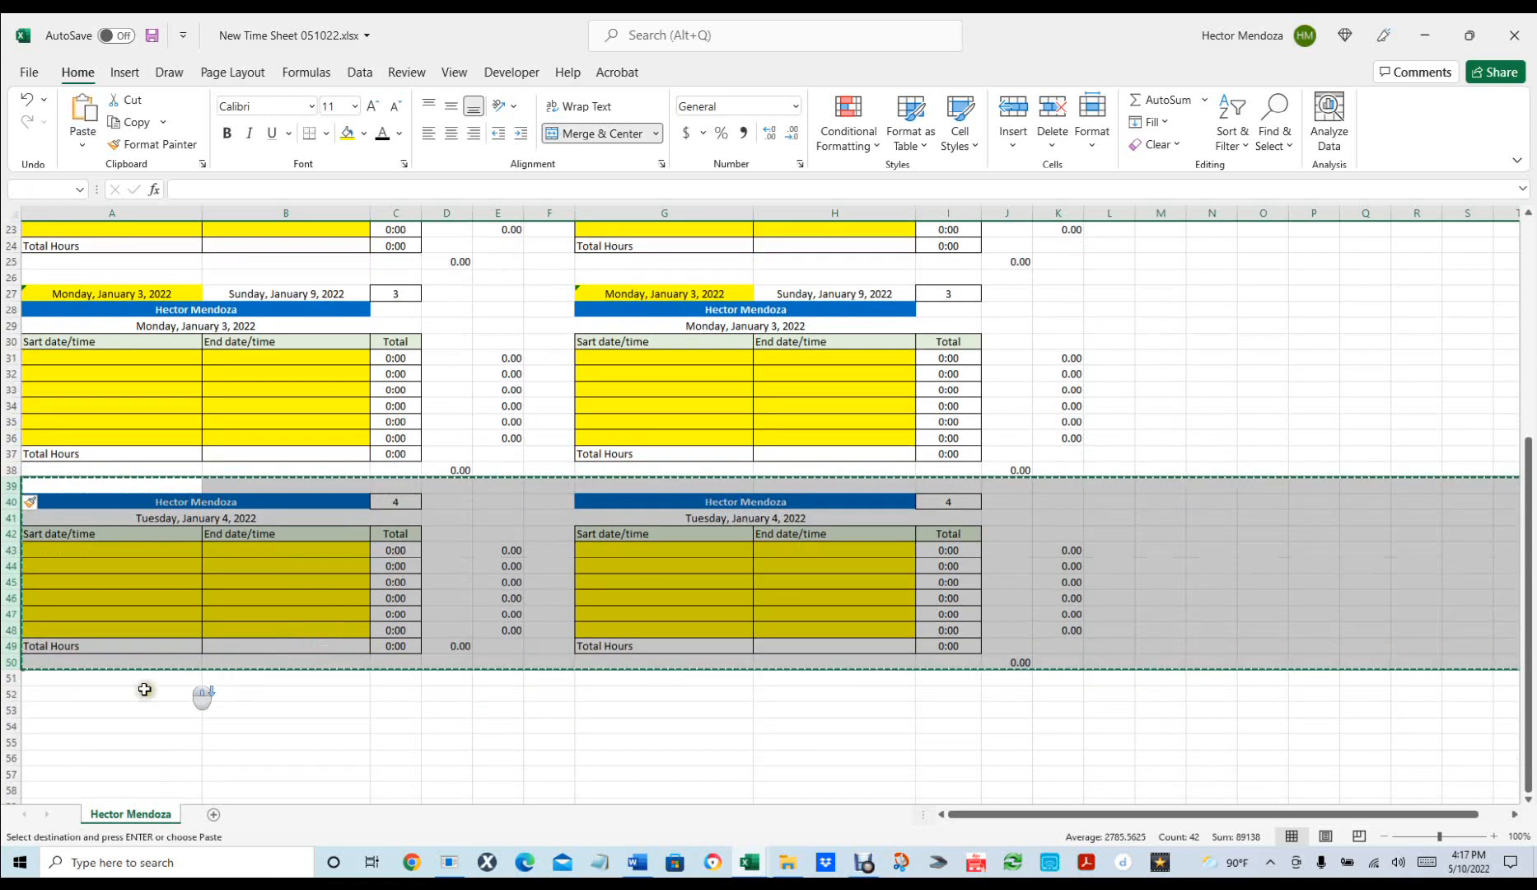
click(35, 676)
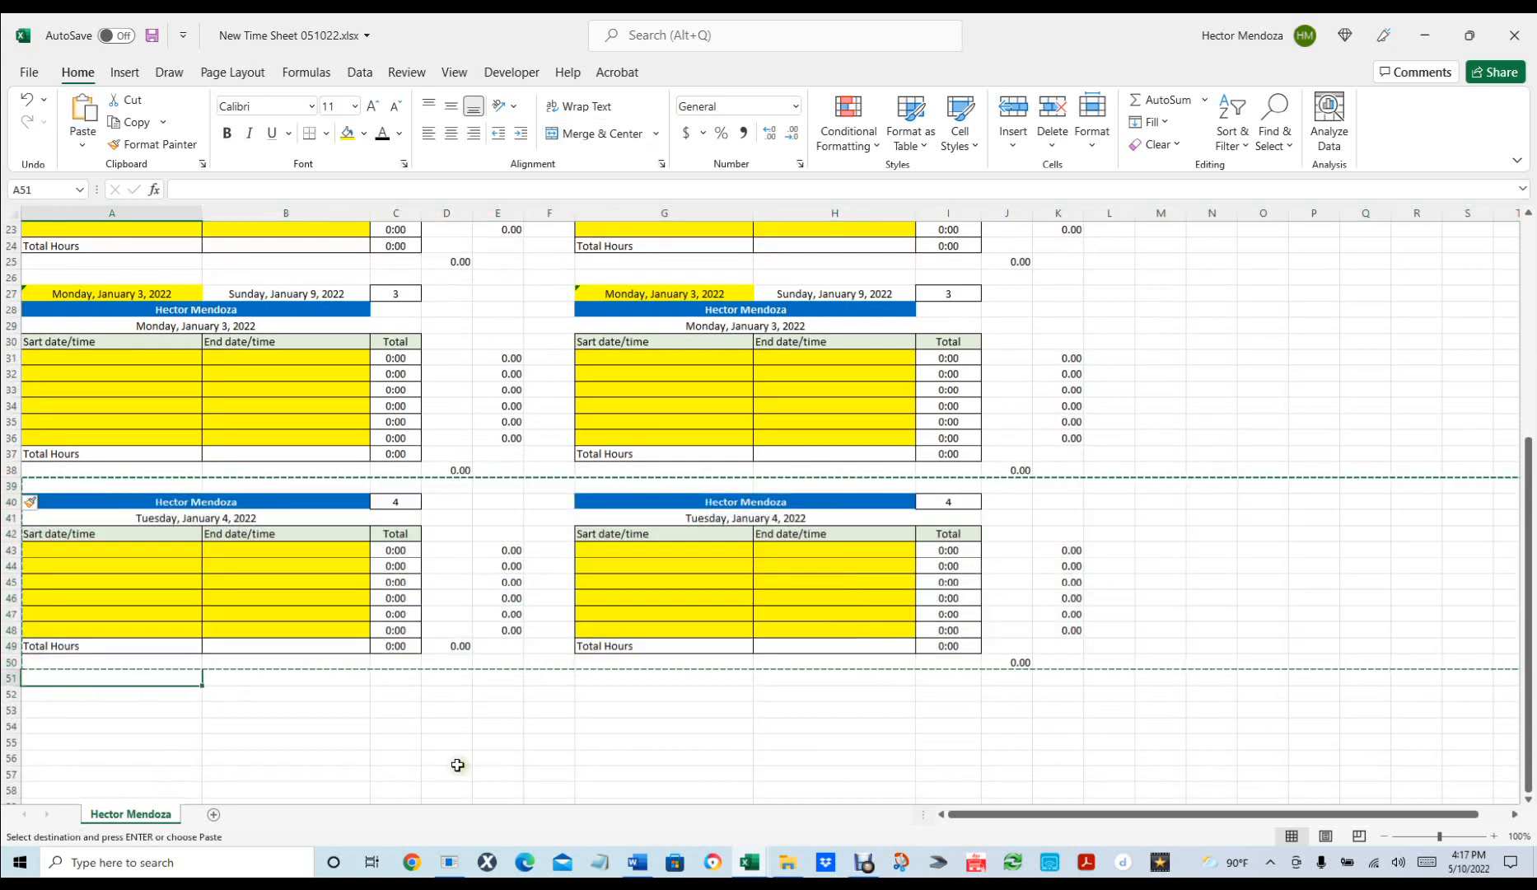
key(ctrl+v)
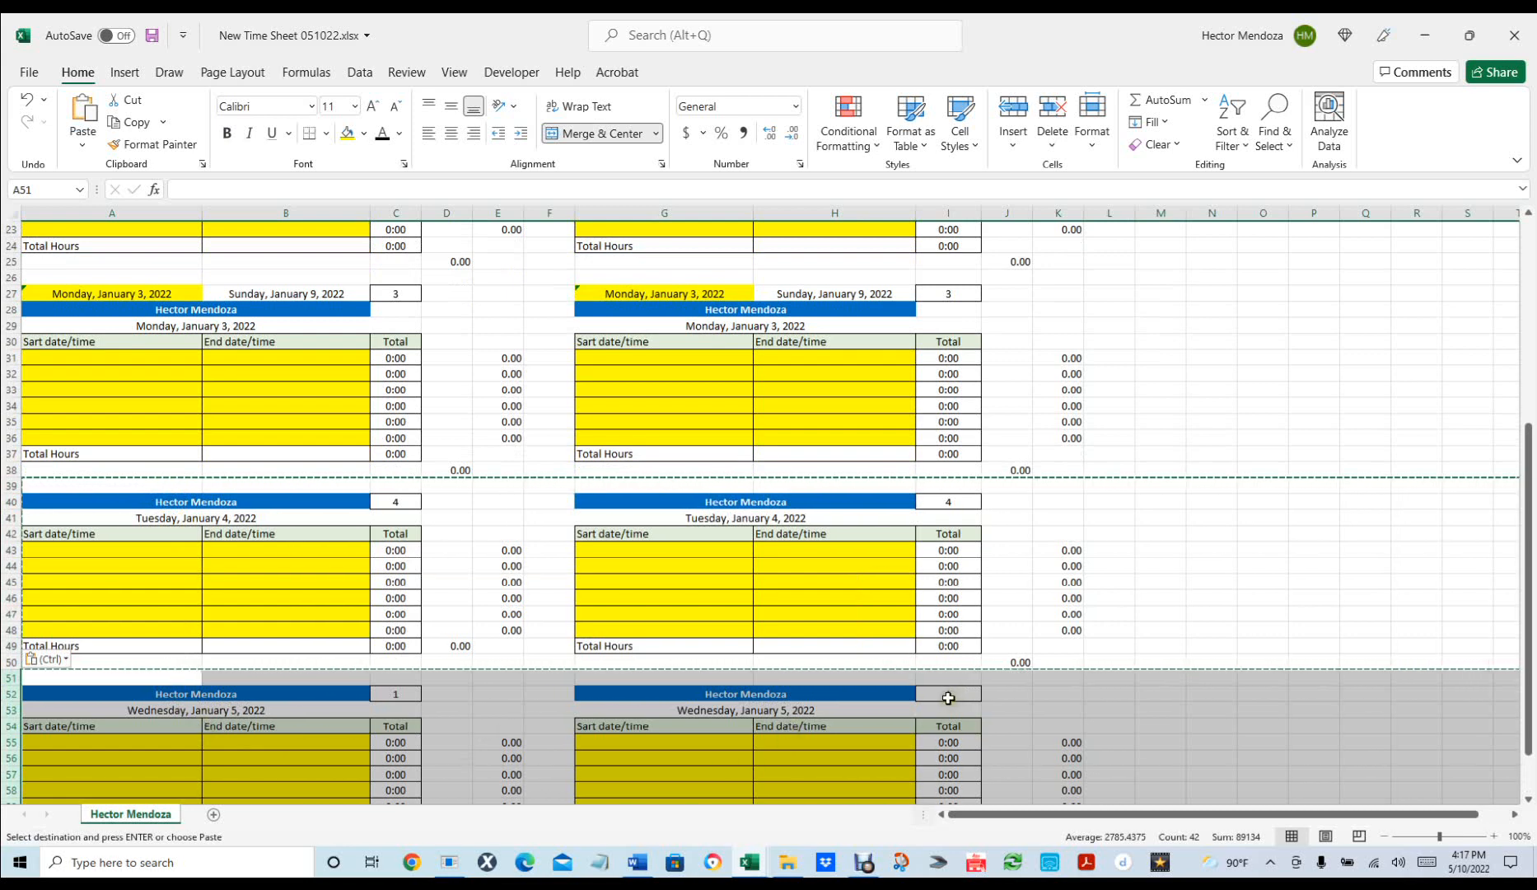
Set the new block's day numbers: =C40 in C52 and =I40 in I52.
click(456, 720)
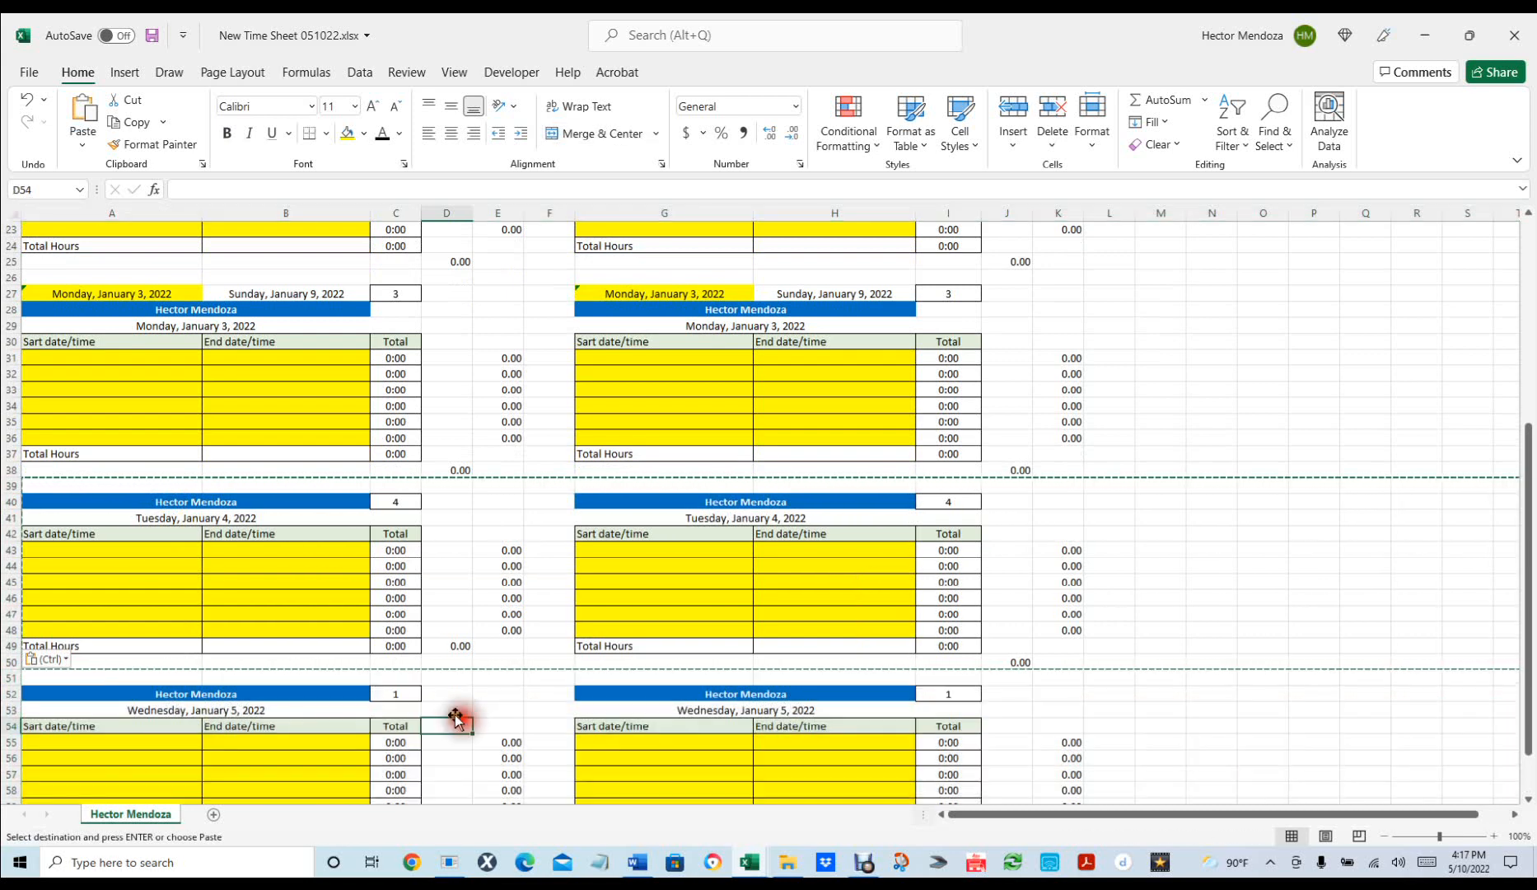
click(395, 693)
text(=)
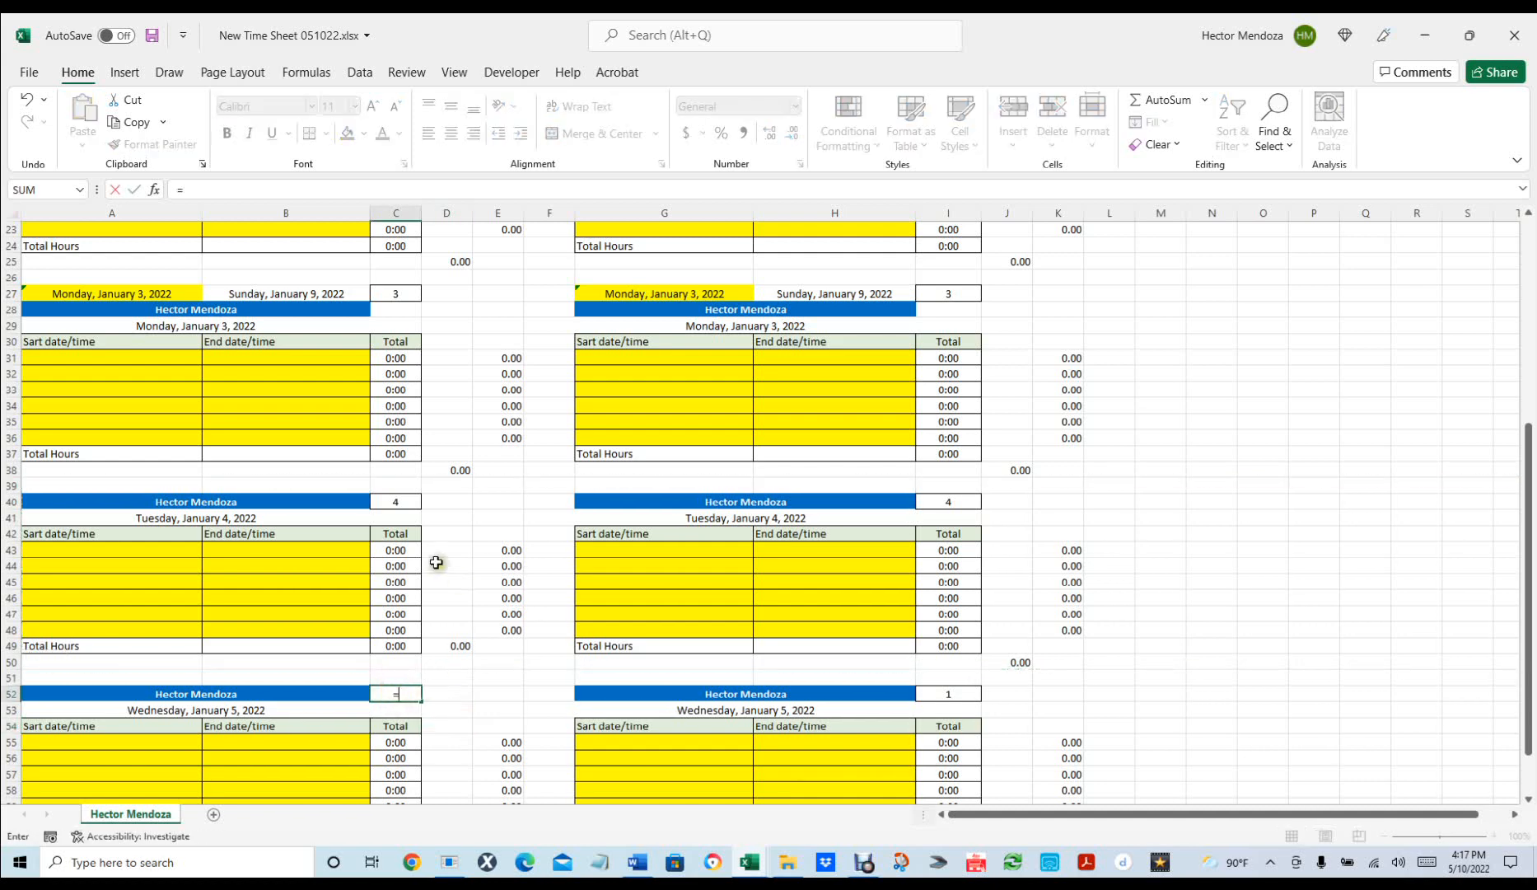
click(402, 502)
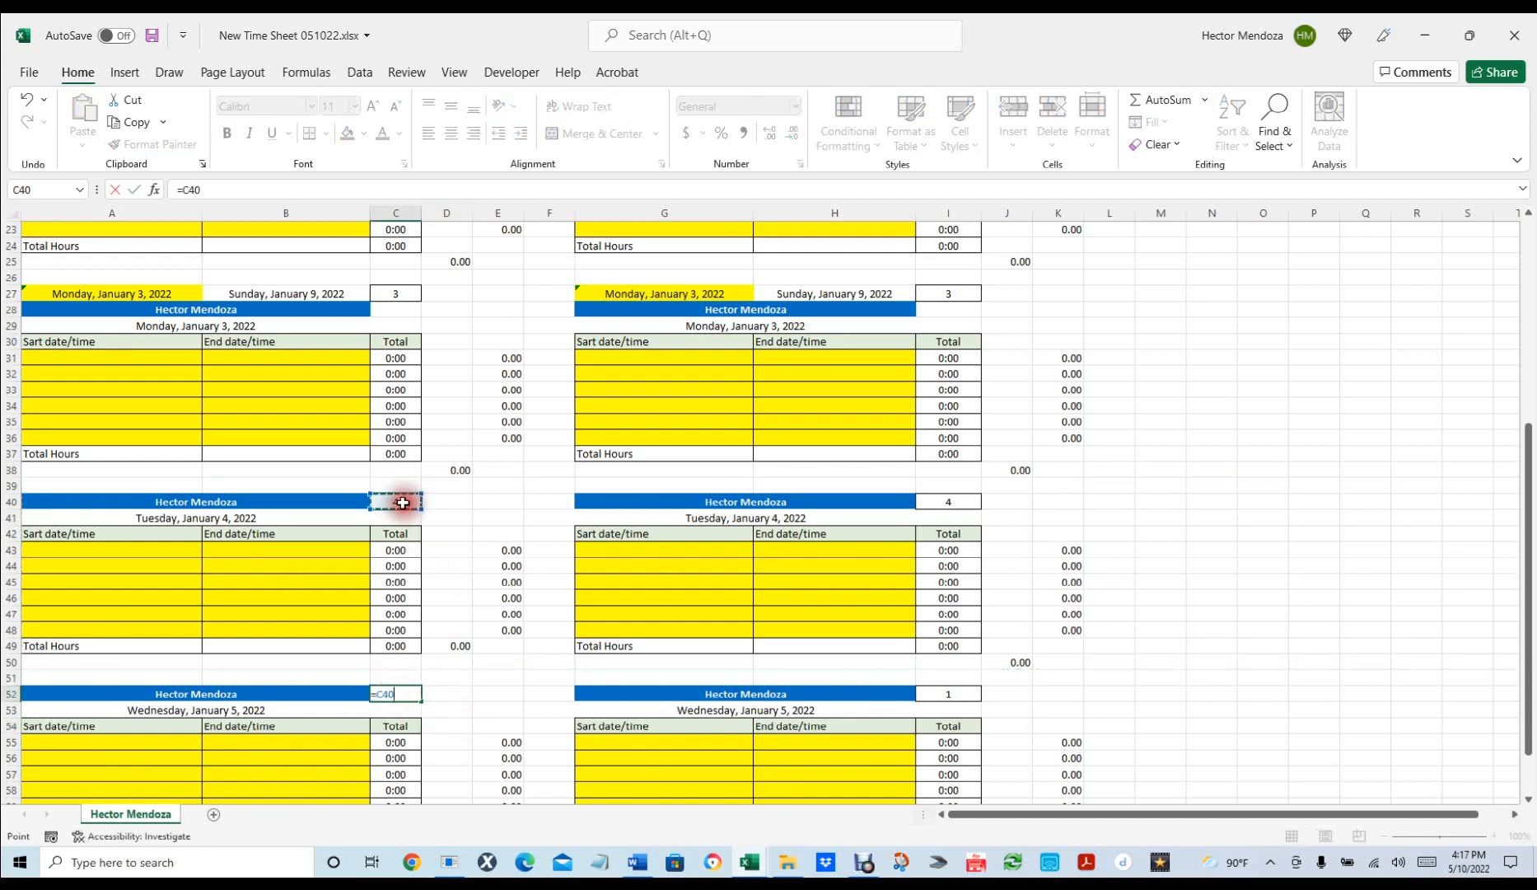
key(Return)
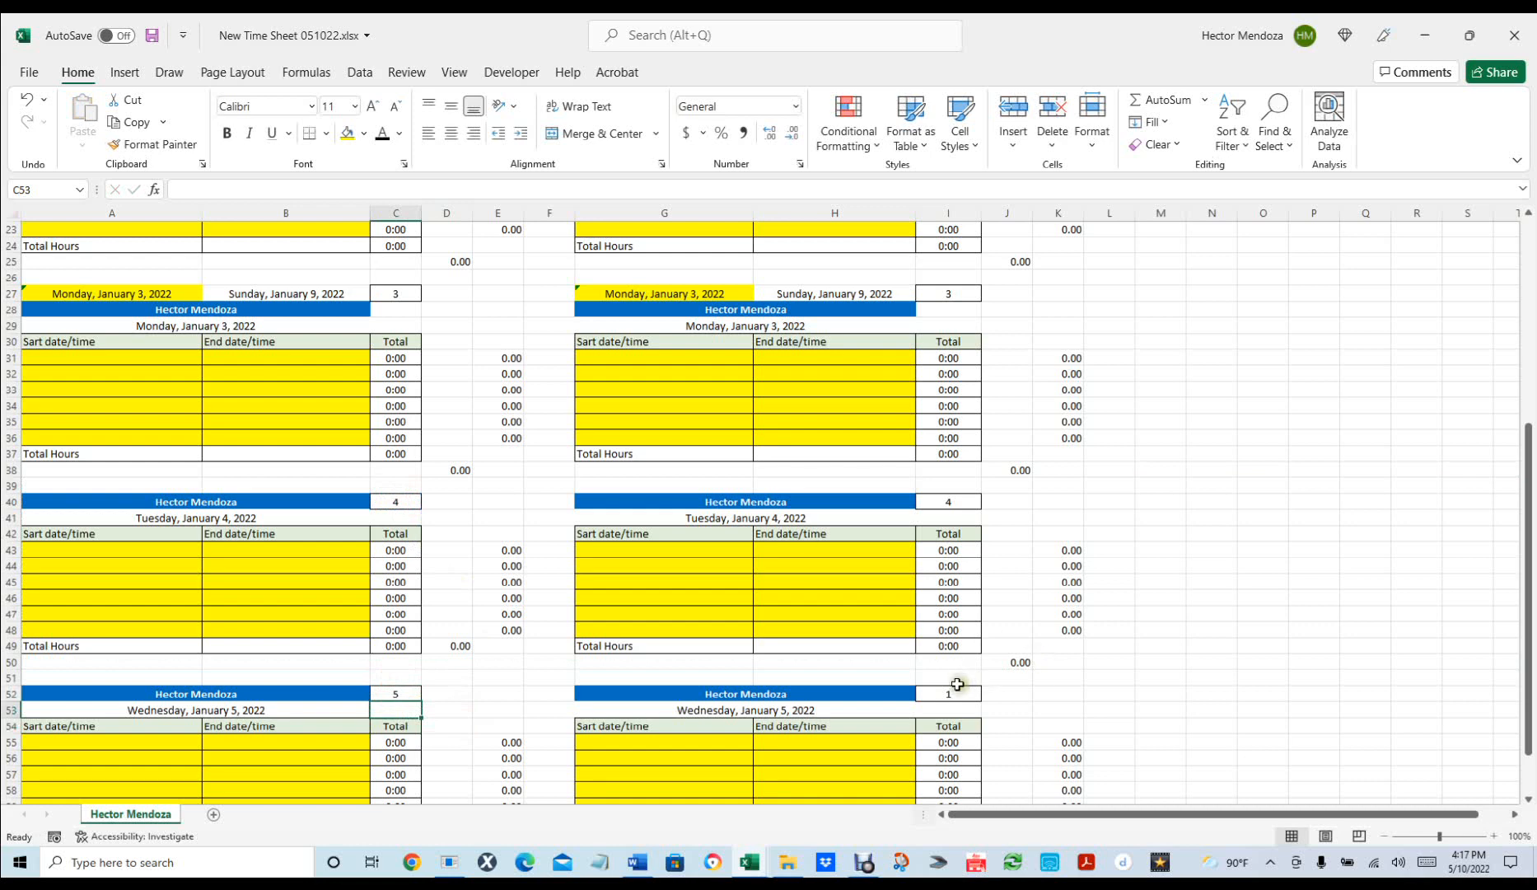
click(931, 697)
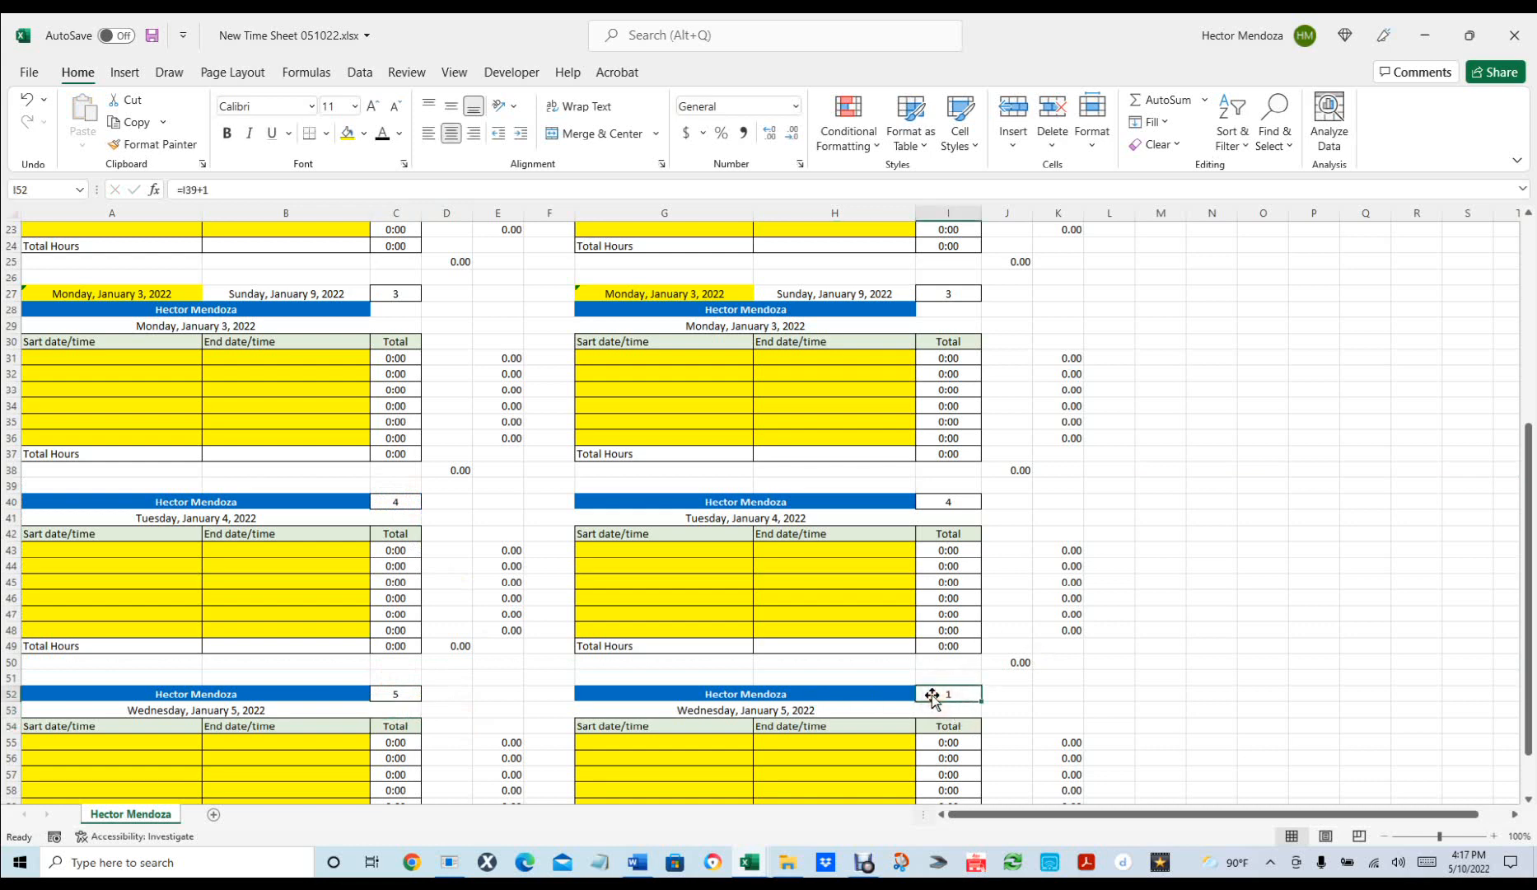
text(=)
click(956, 500)
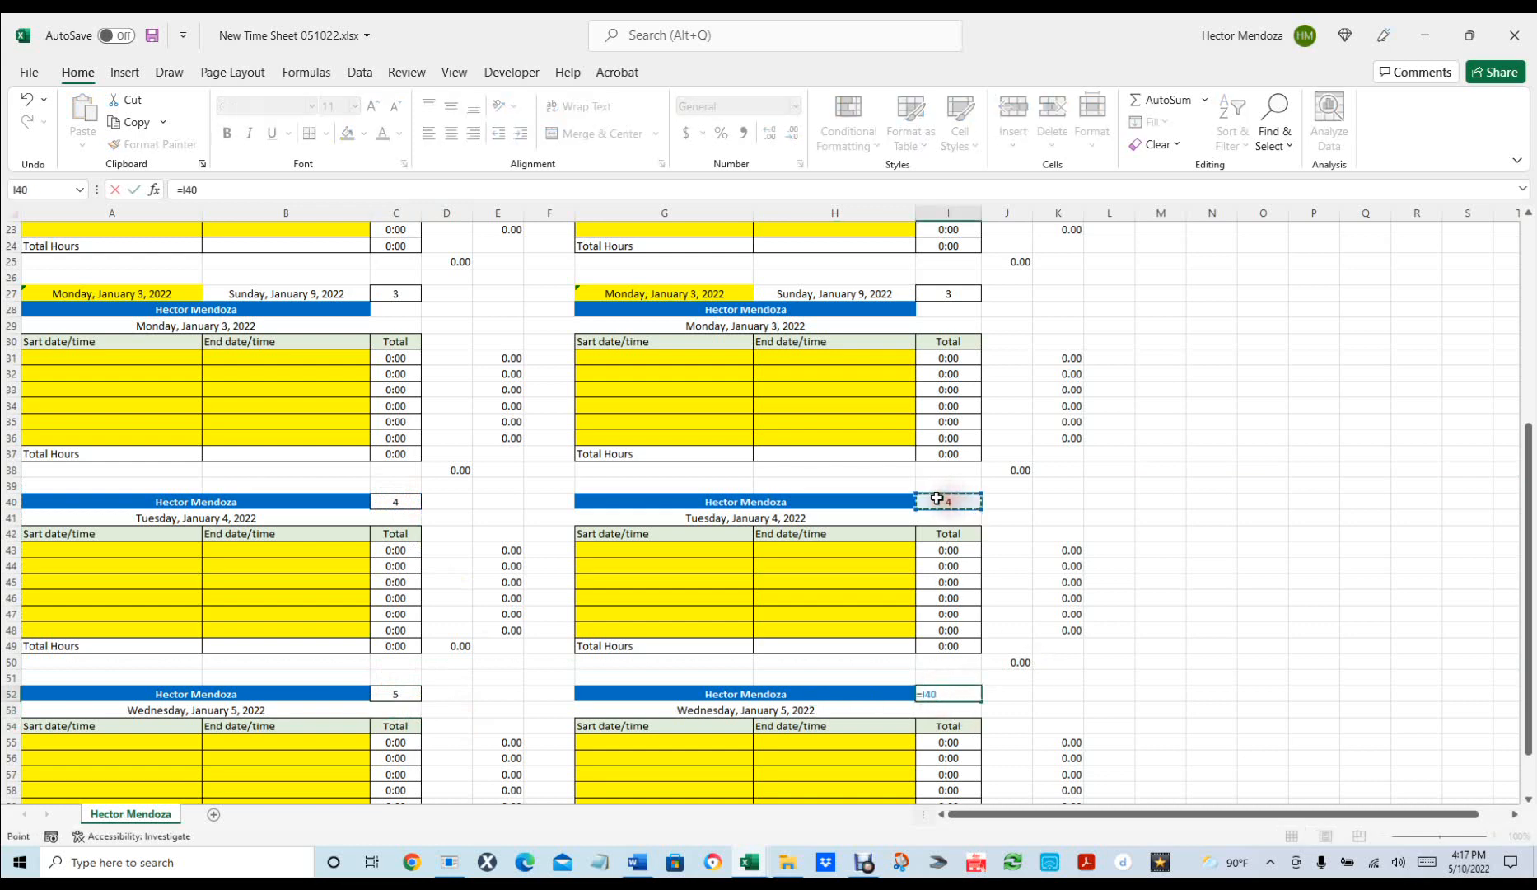
key(Return)
scroll(1104, 568, down, 1)
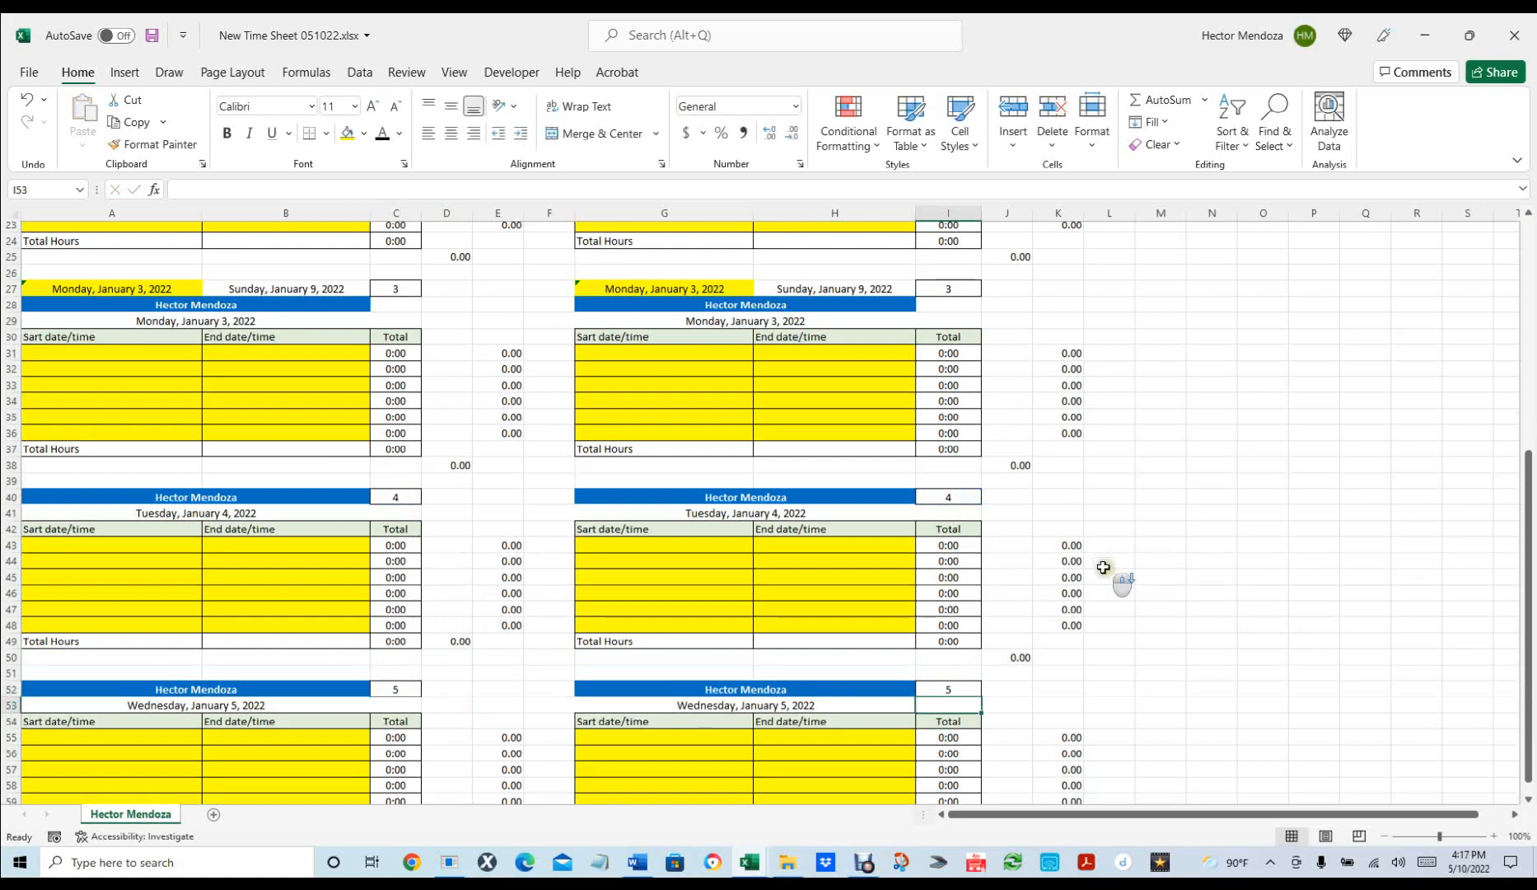
Copy the Wednesday rows 51–62 and paste Thursday and Friday blocks at rows 63 and 75.
scroll(1104, 567, down, 2)
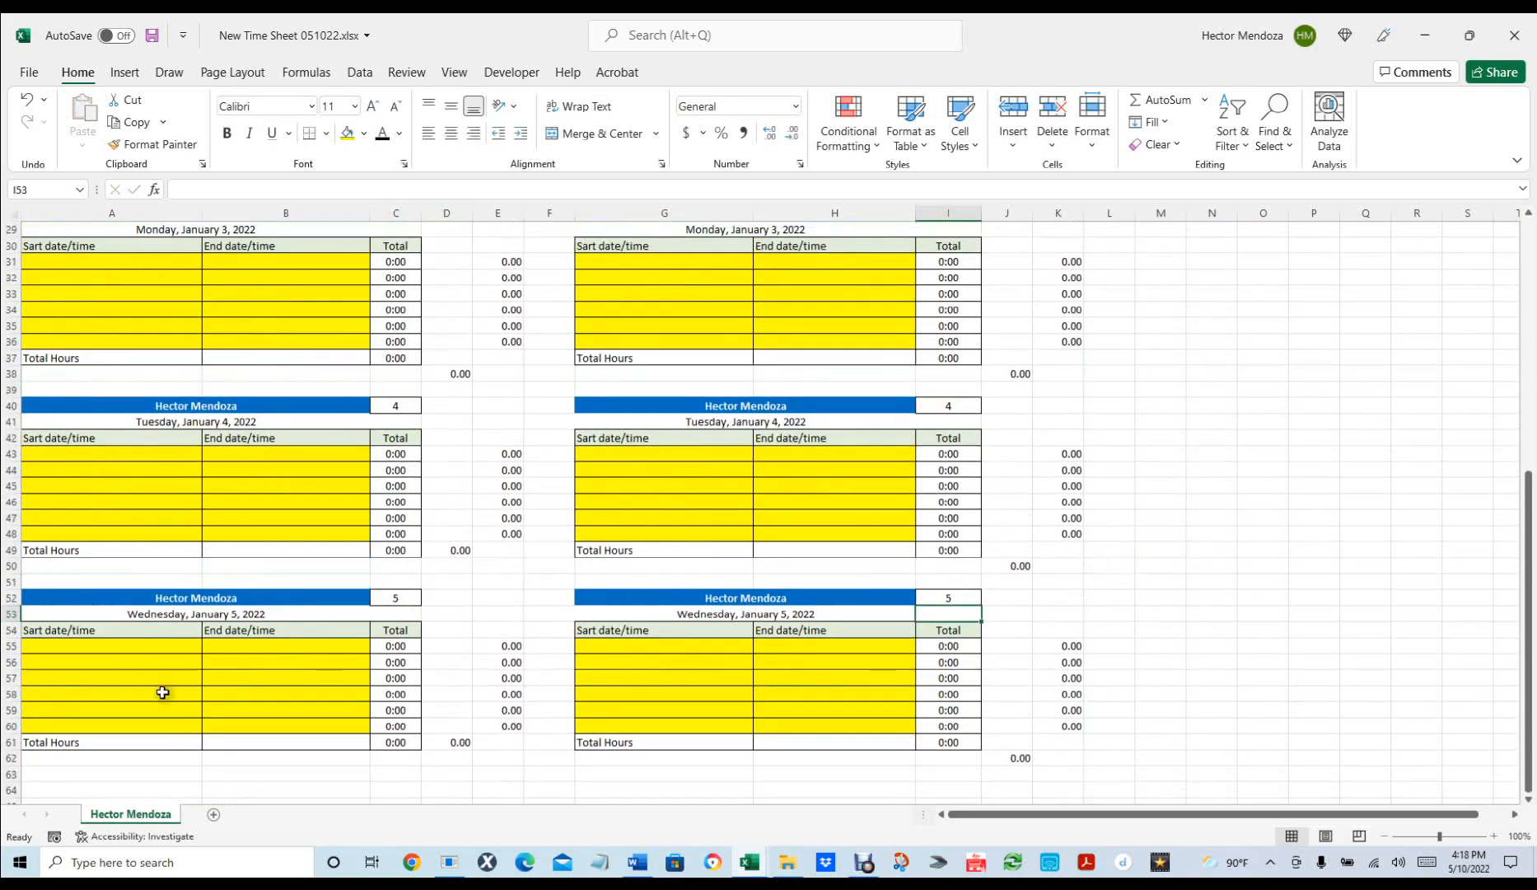
click(12, 589)
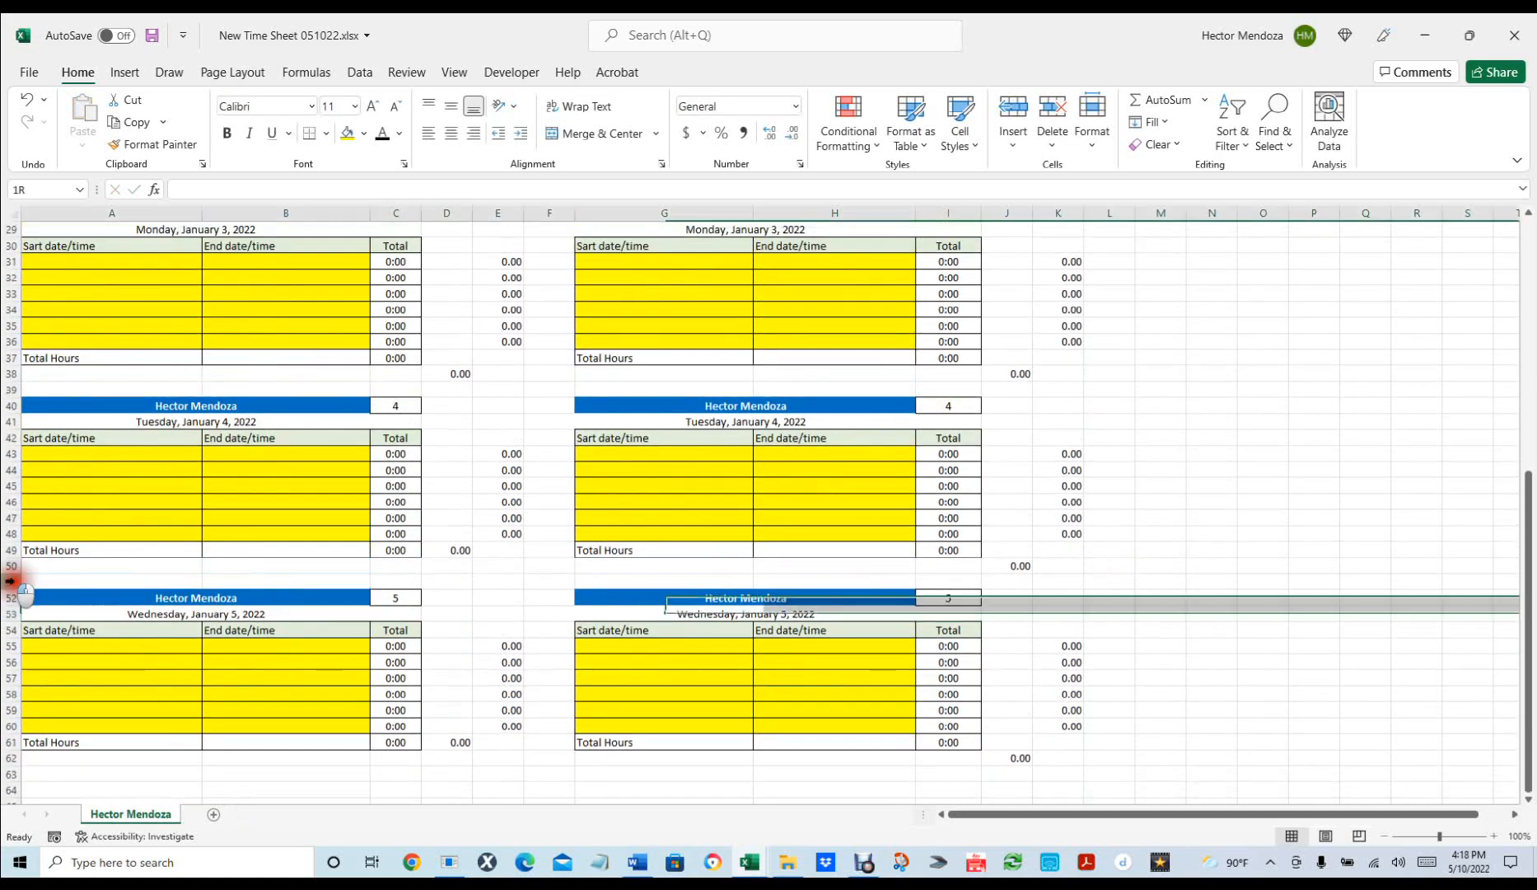
drag(11, 581, 27, 753)
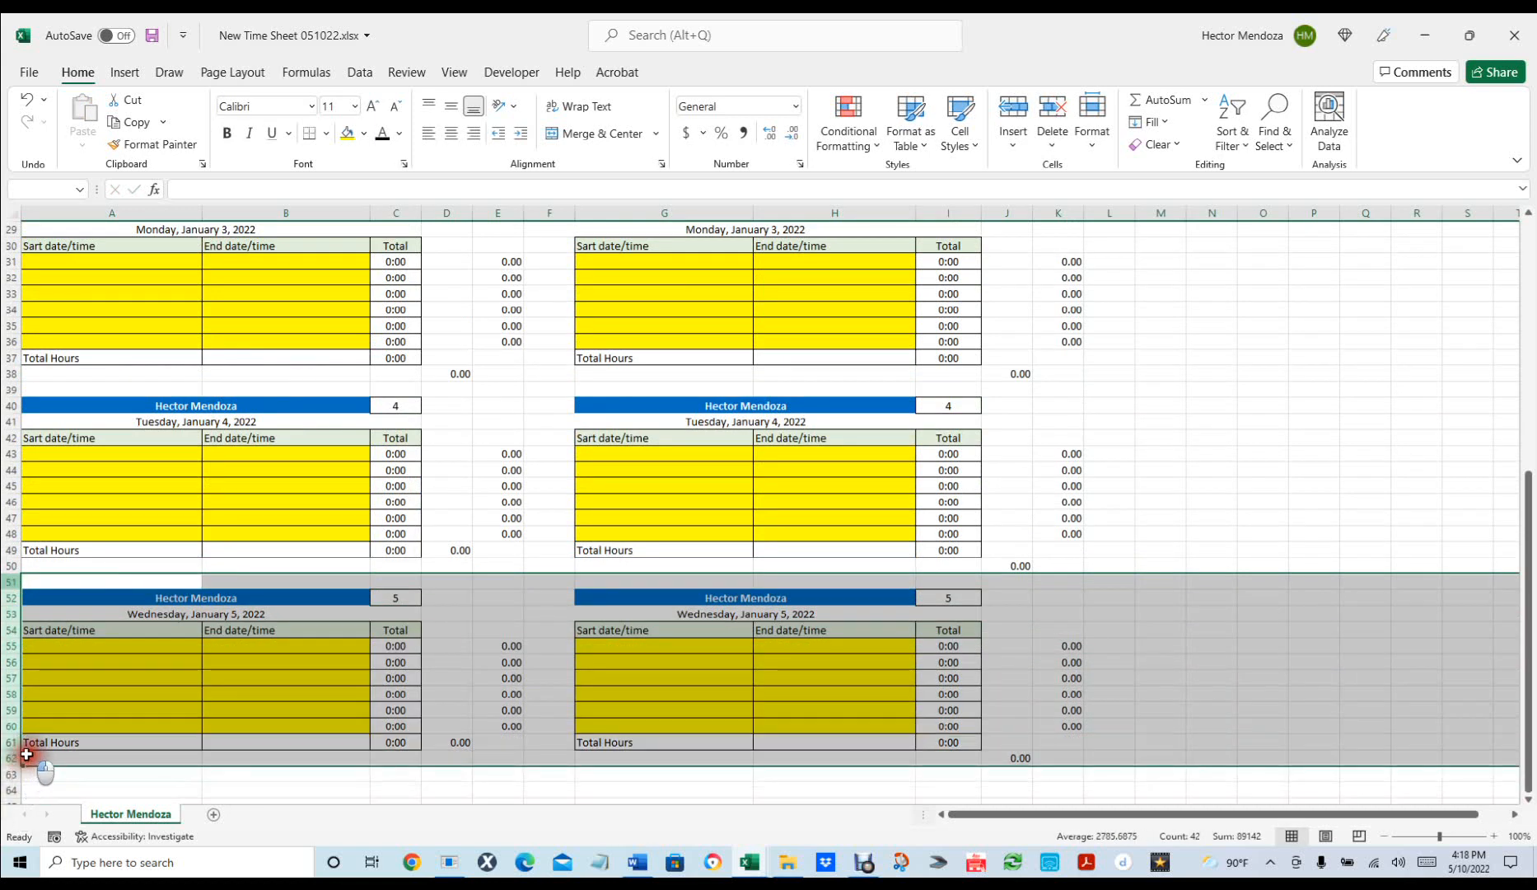
key(ctrl+c)
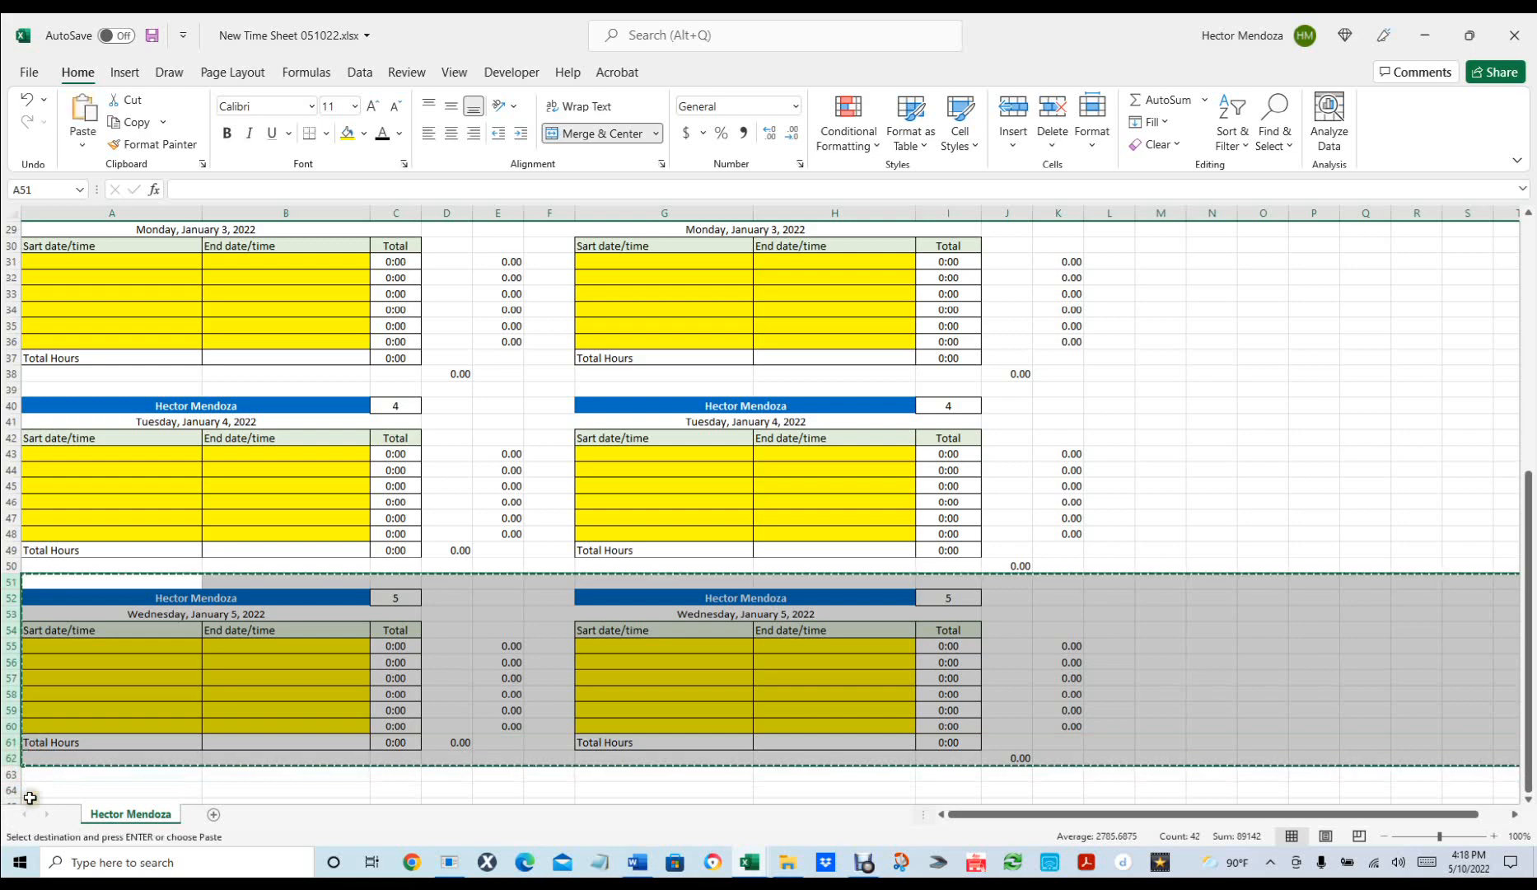
click(36, 780)
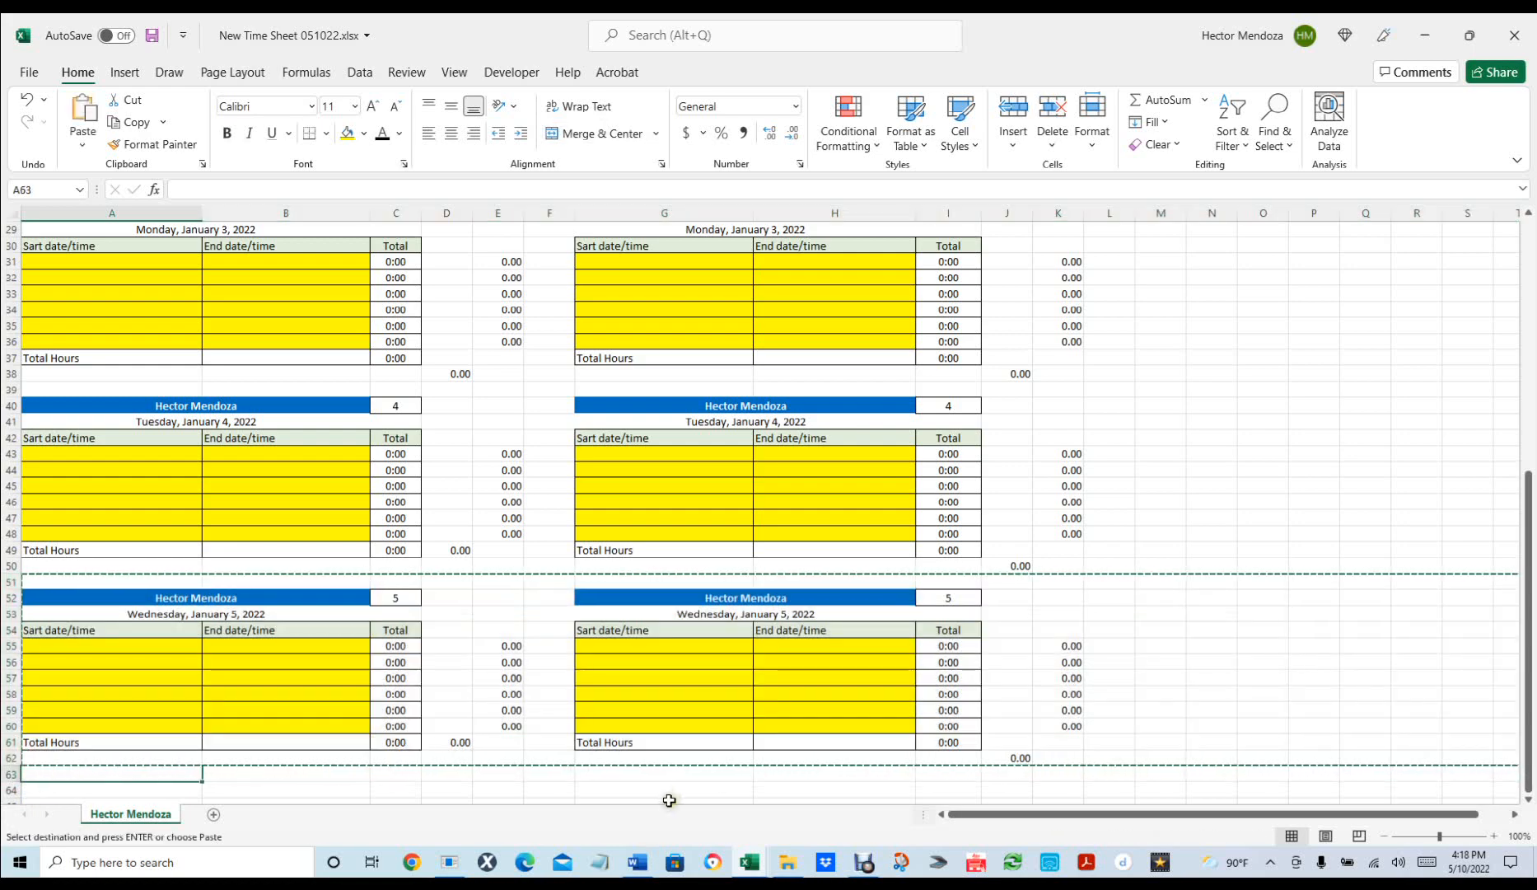
key(ctrl+v)
scroll(655, 680, down, 4)
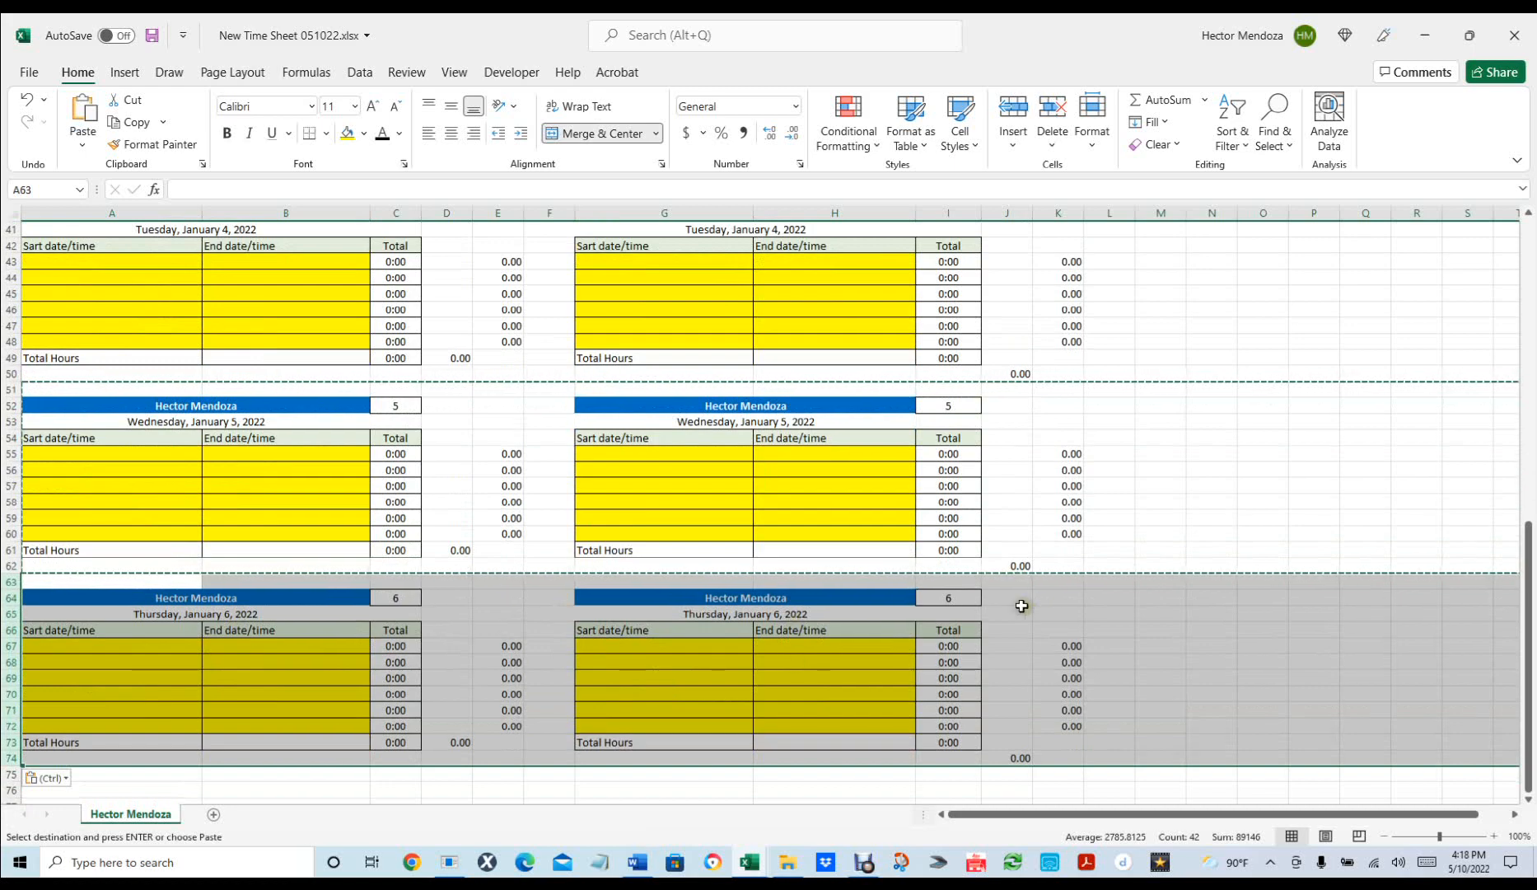
scroll(1025, 591, down, 1)
scroll(1025, 591, down, 3)
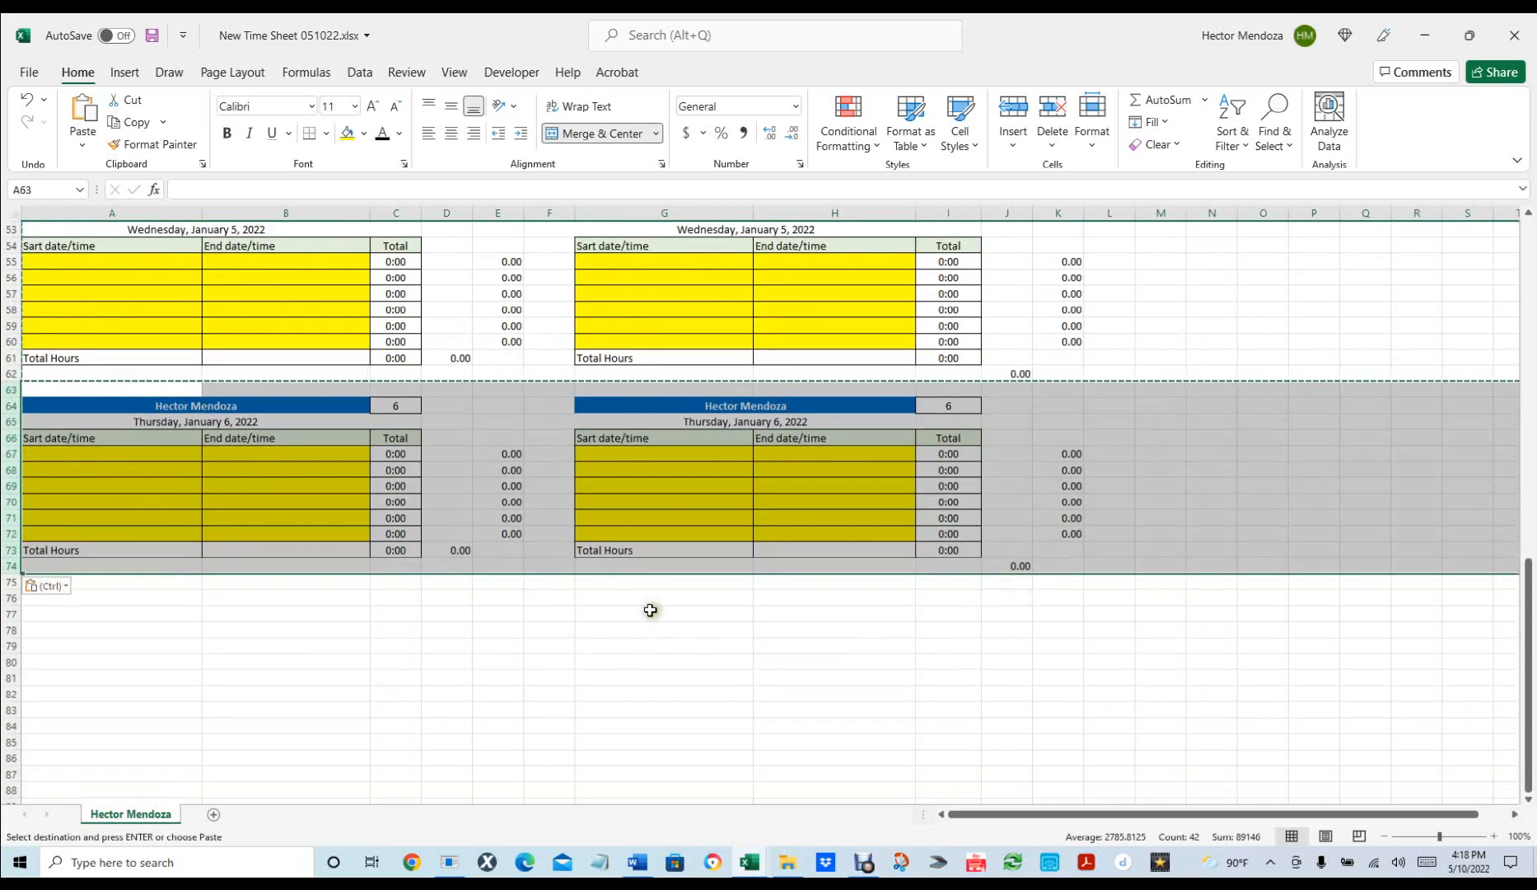
click(108, 596)
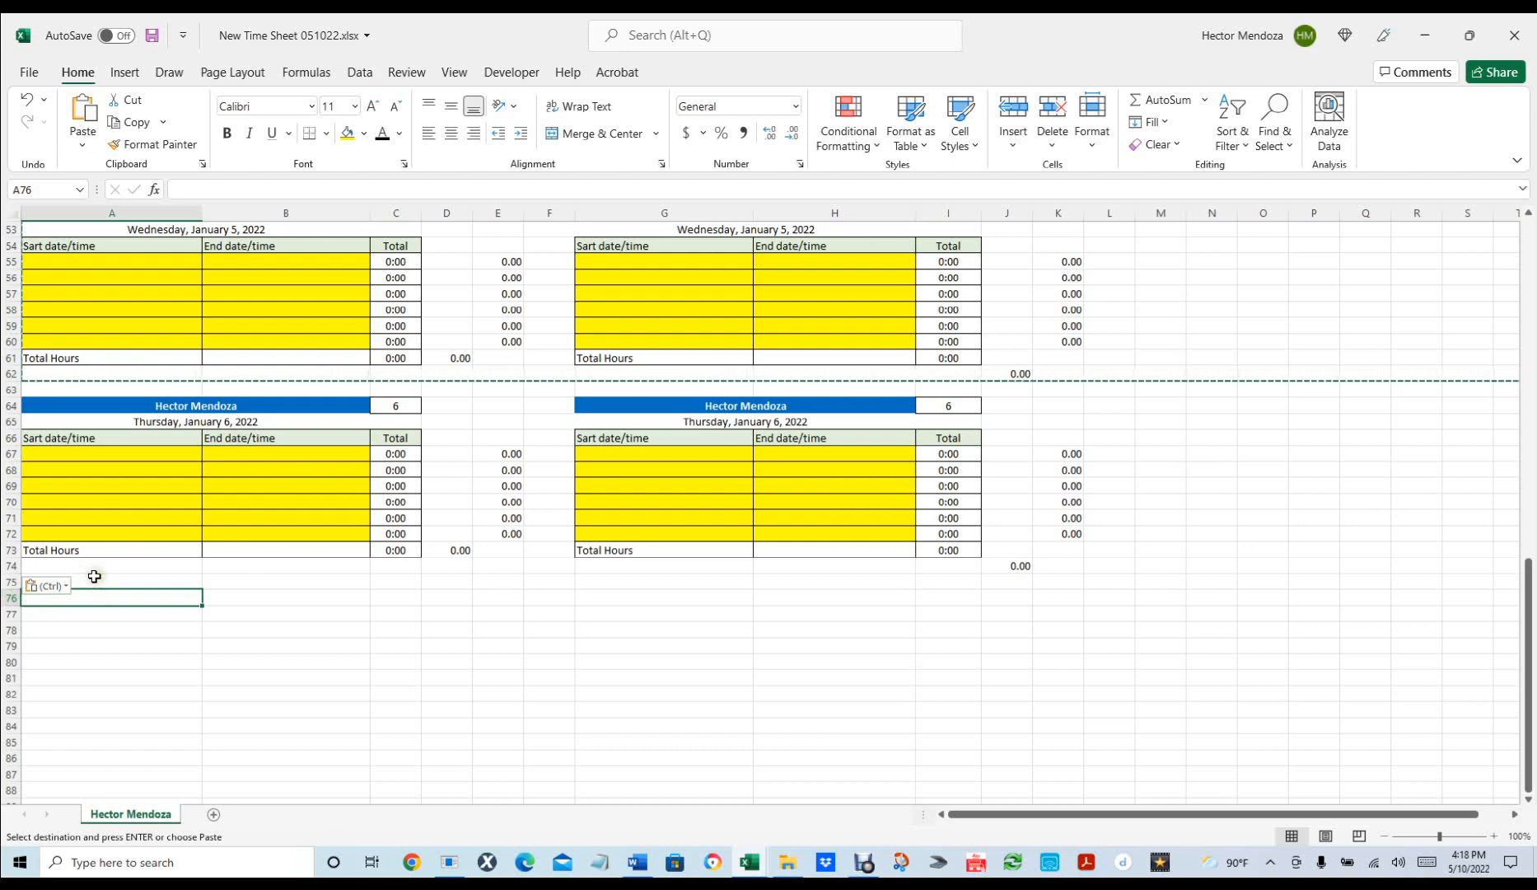
click(90, 579)
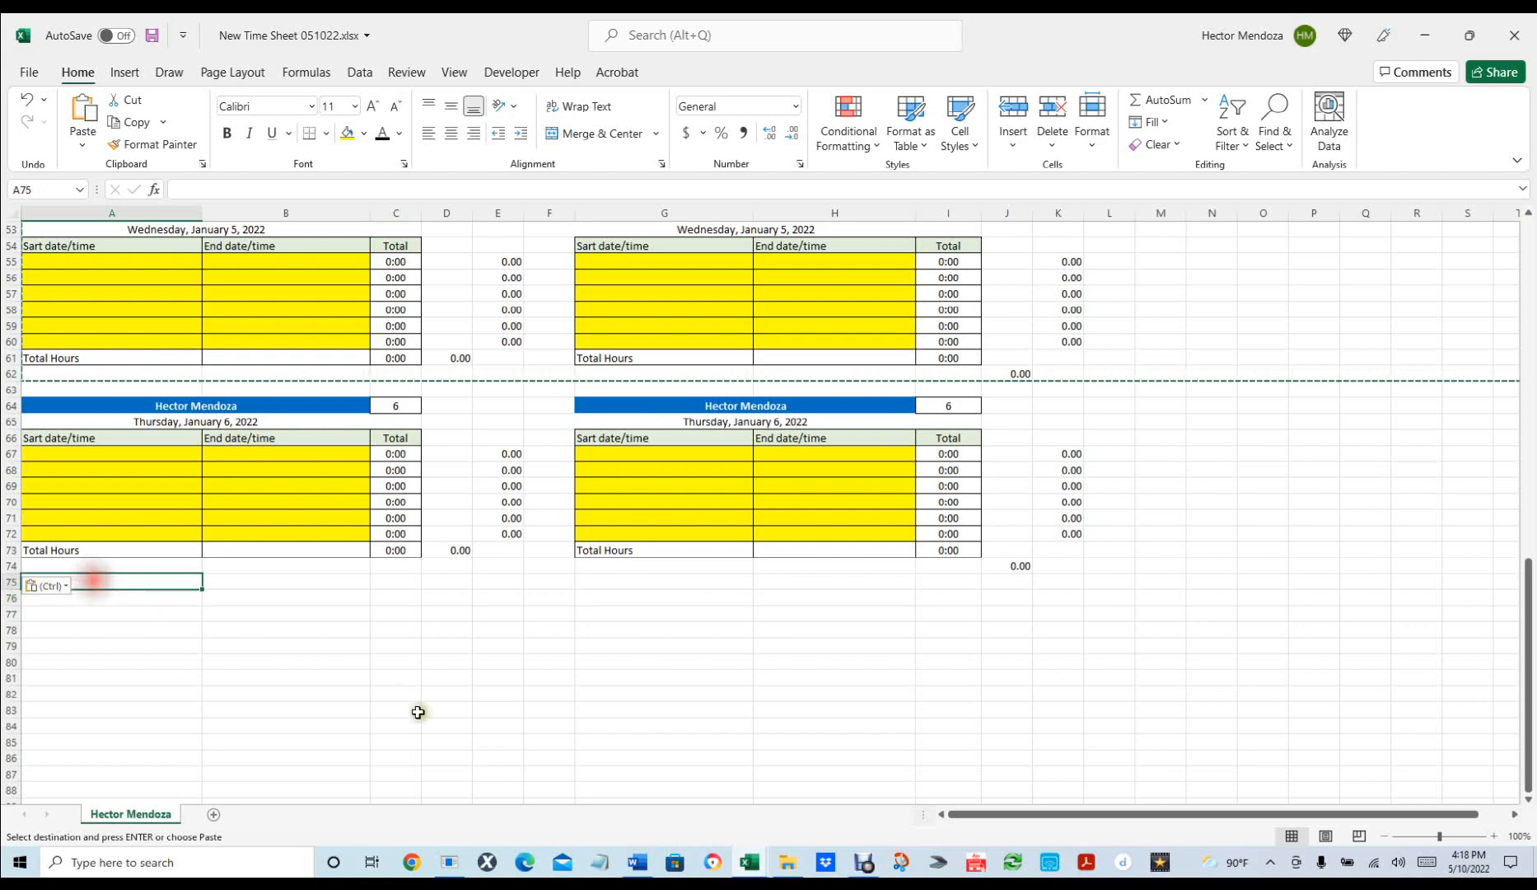
key(ctrl+v)
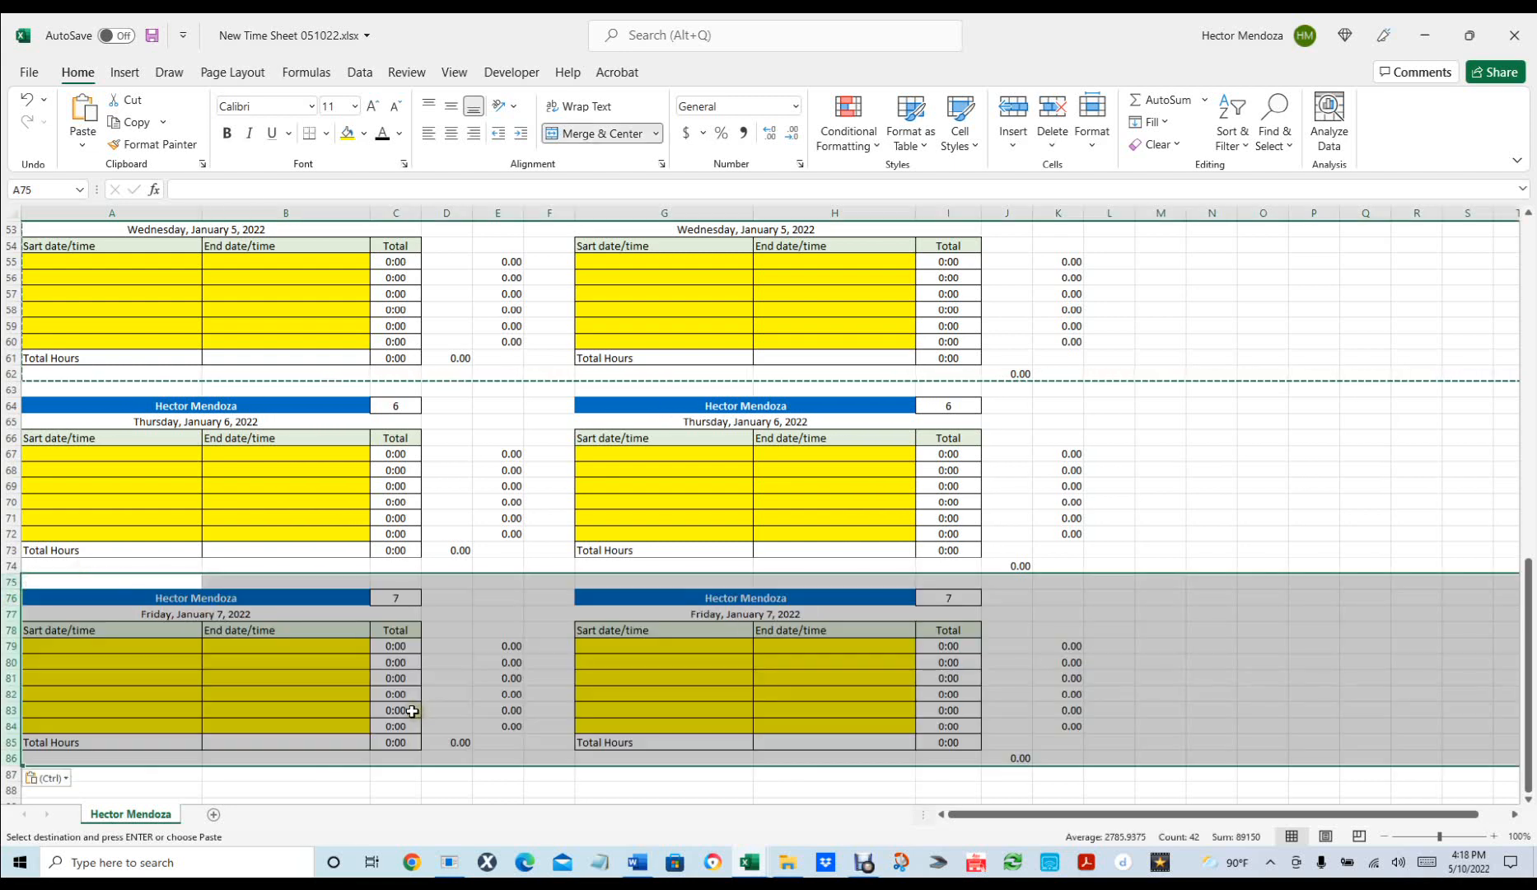
Paste Saturday, January 8 and Sunday, January 9 blocks below Friday's block.
scroll(418, 712, down, 4)
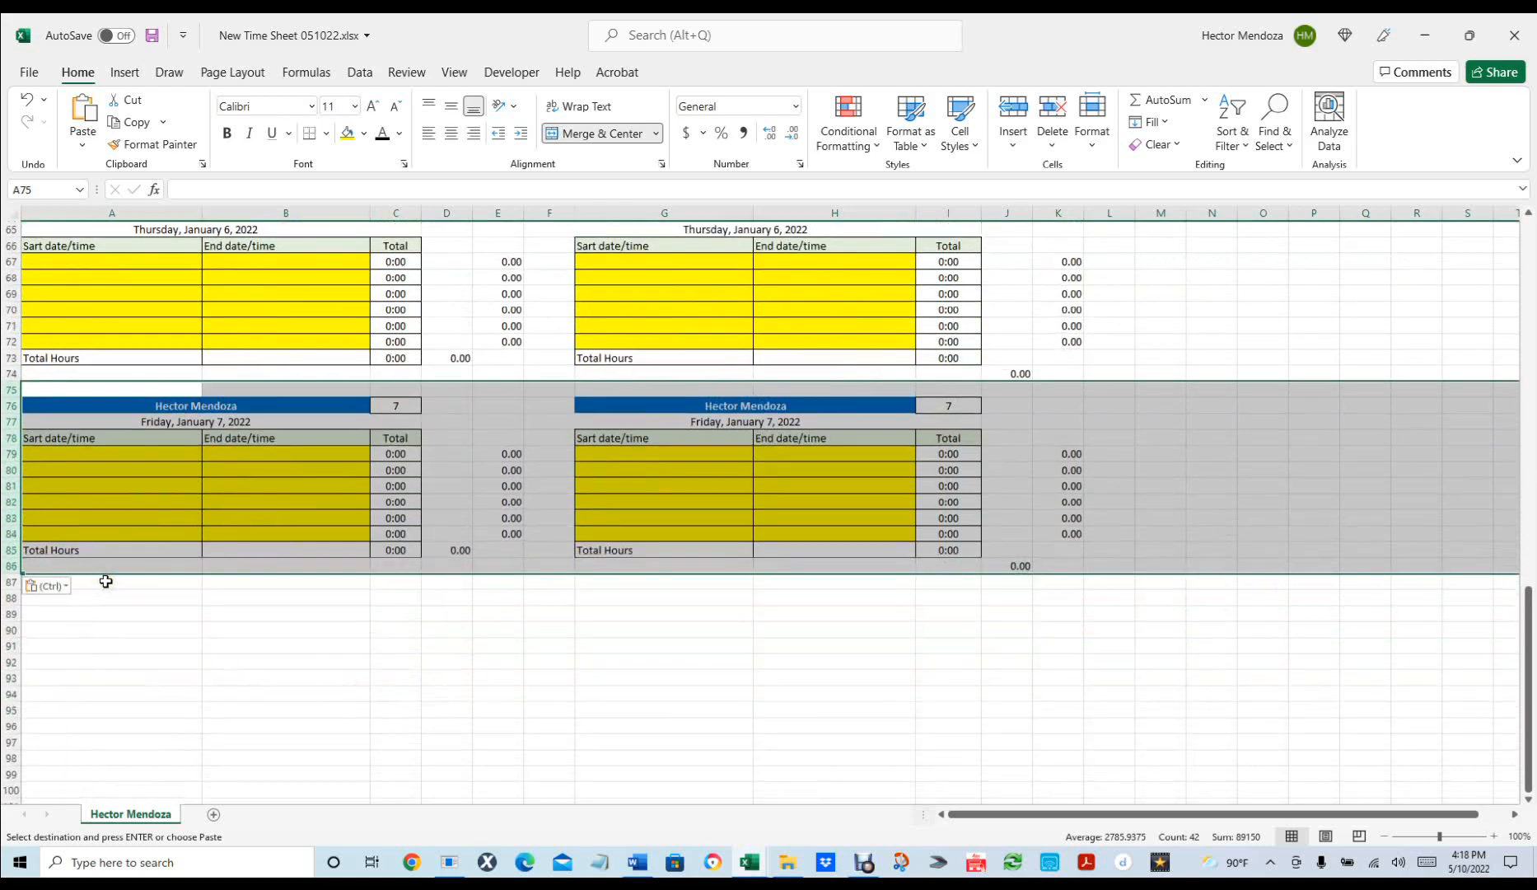
click(100, 585)
key(ctrl+v)
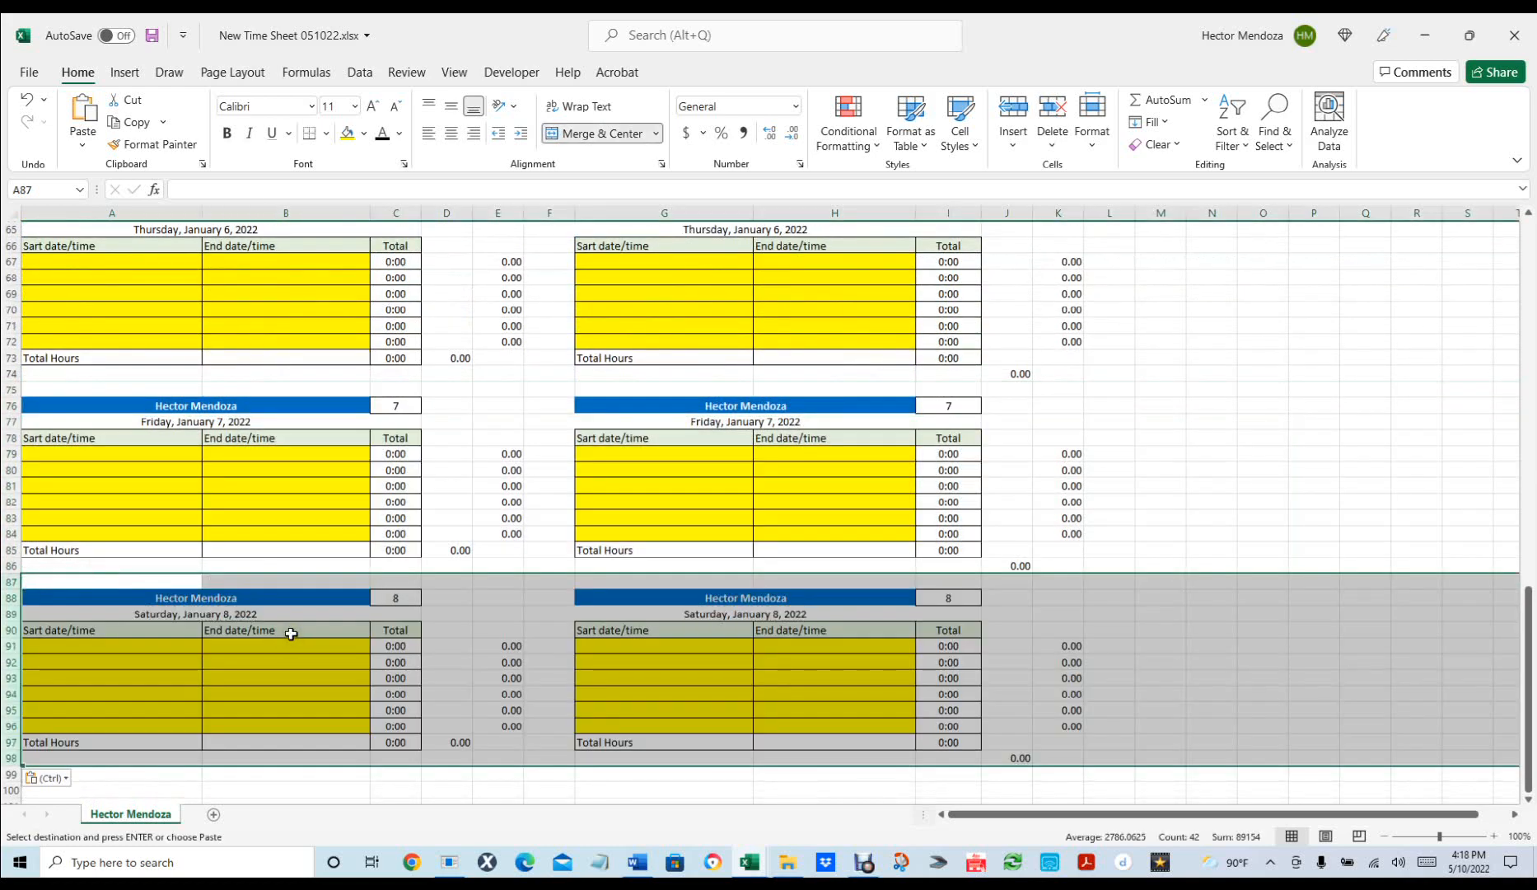
scroll(291, 632, down, 3)
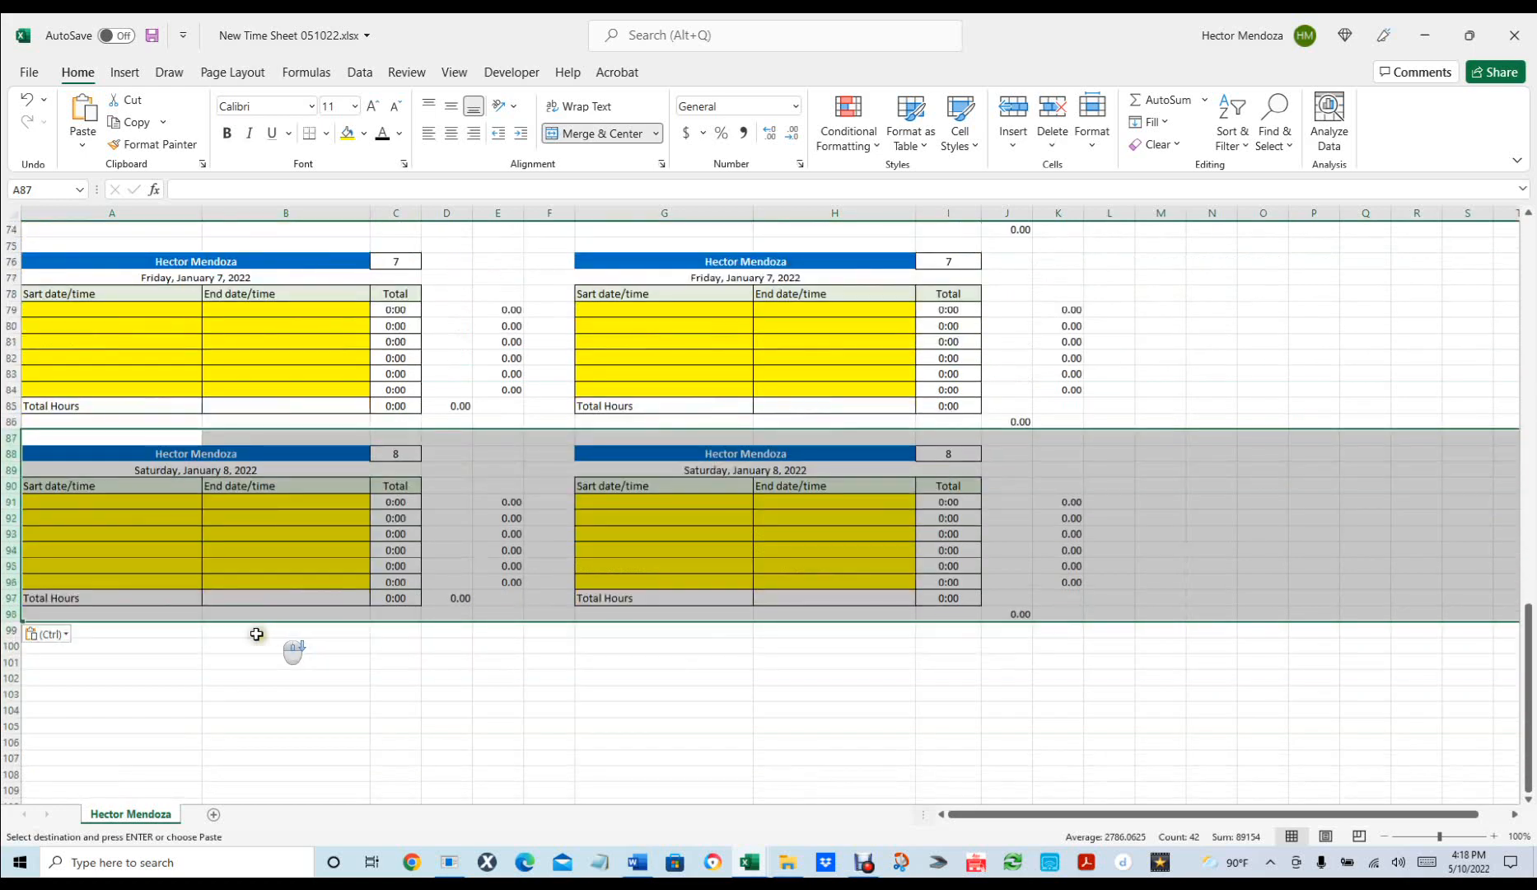
click(118, 630)
key(ctrl+v)
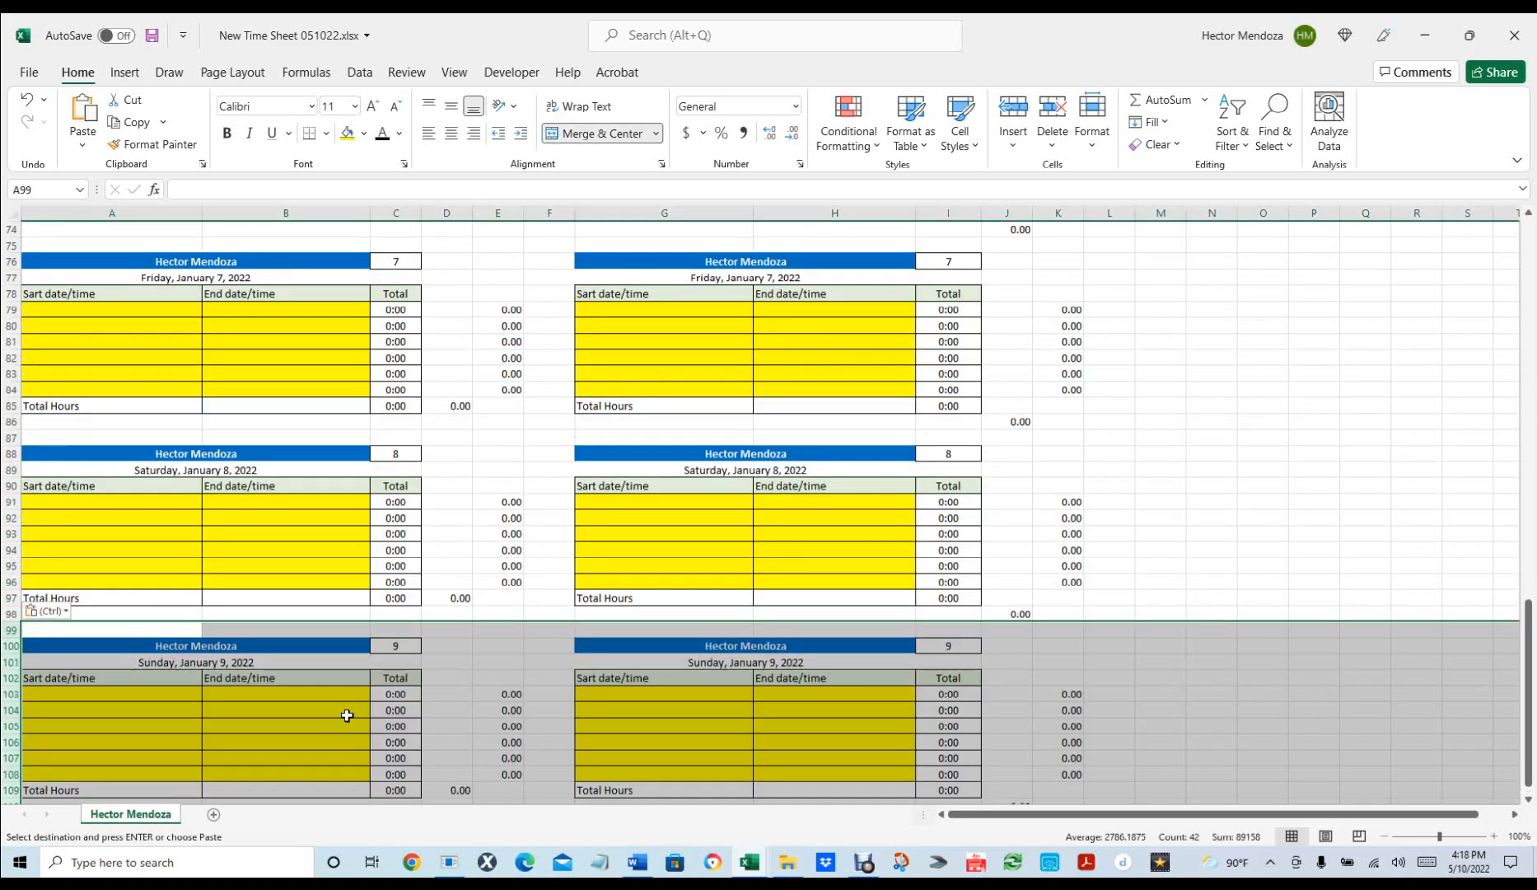
scroll(496, 667, down, 3)
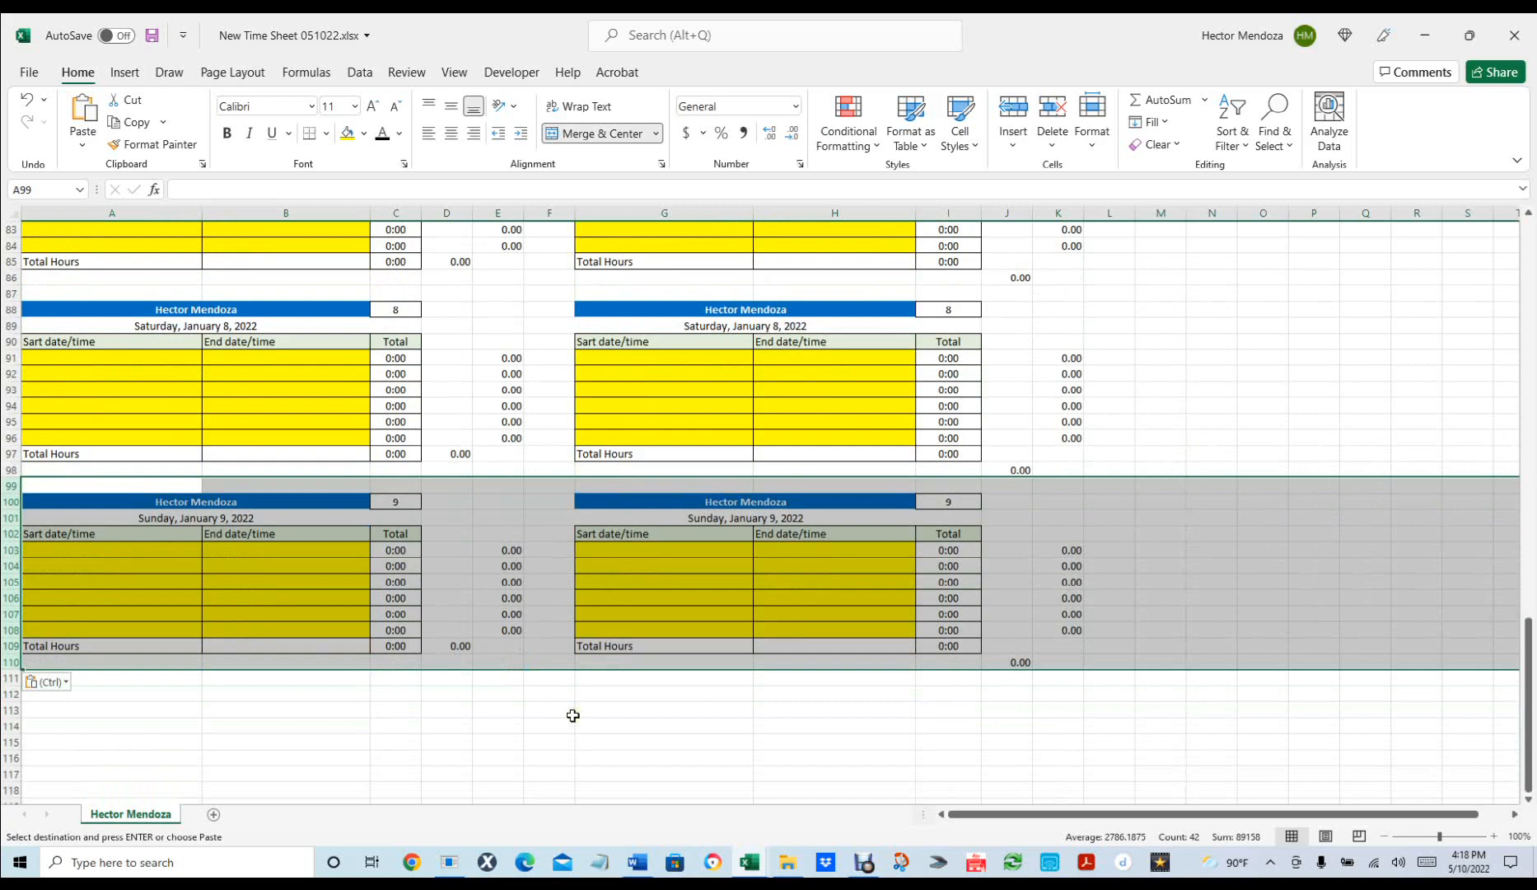
scroll(572, 715, up, 18)
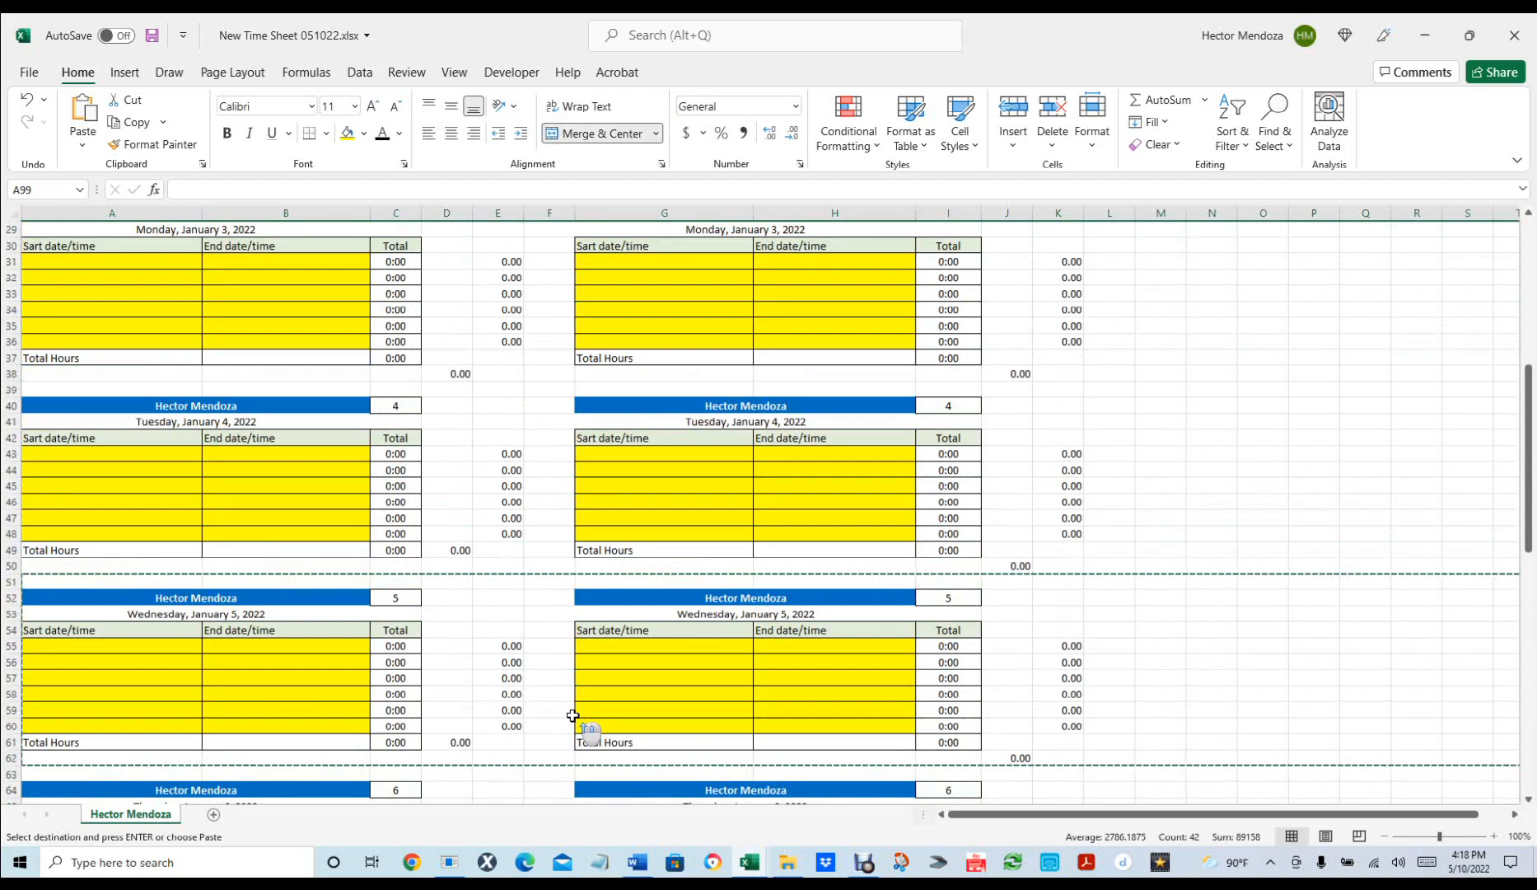
Delete the =SUM(E7:E12) daily total from D14 beside Saturday's block.
scroll(572, 715, up, 9)
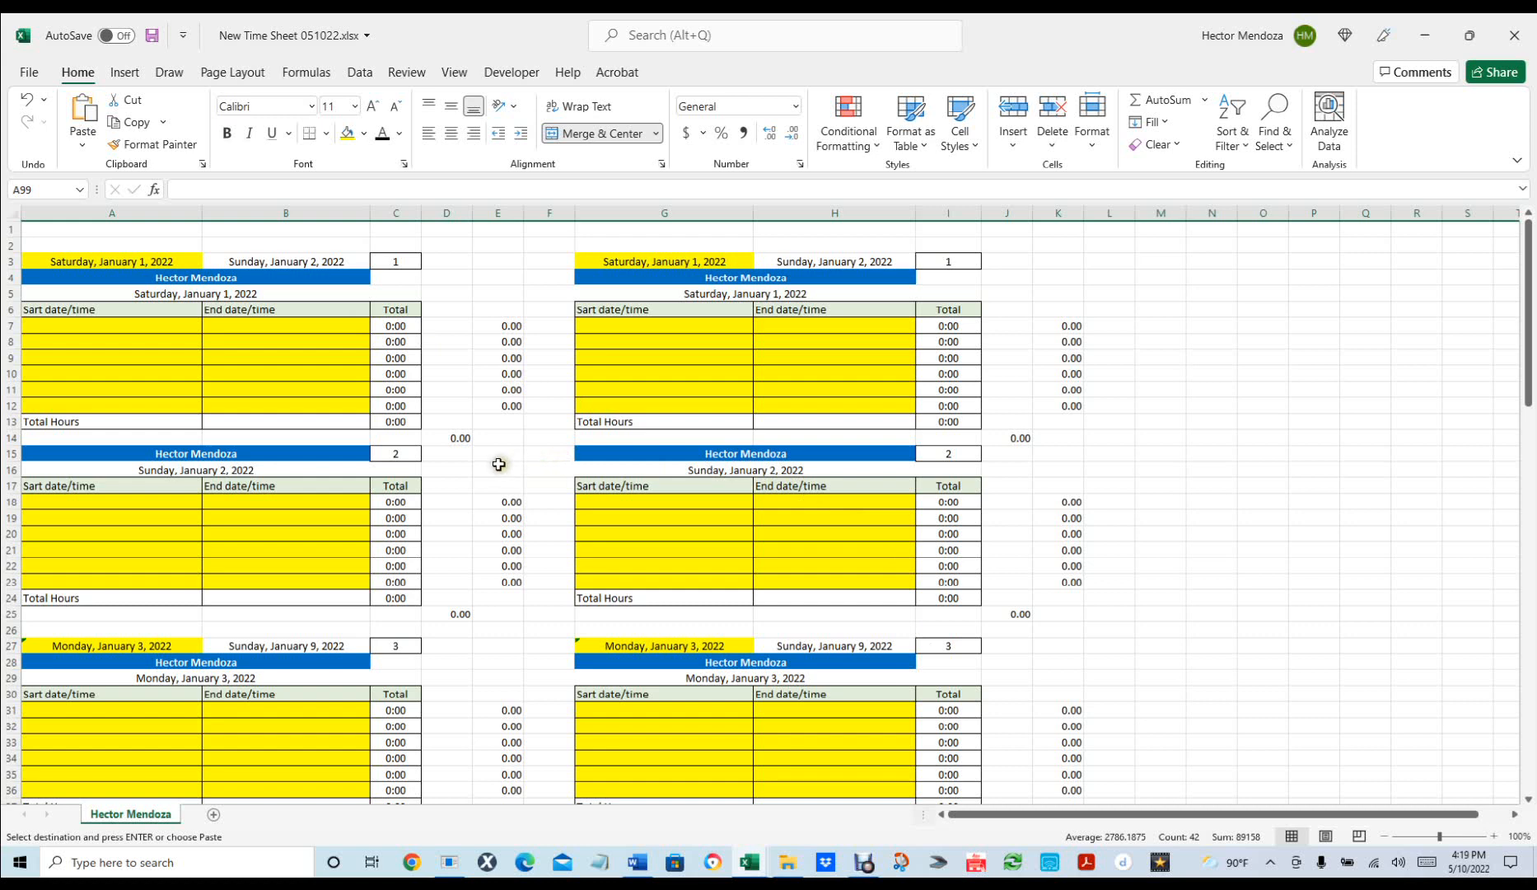
scroll(502, 460, down, 1)
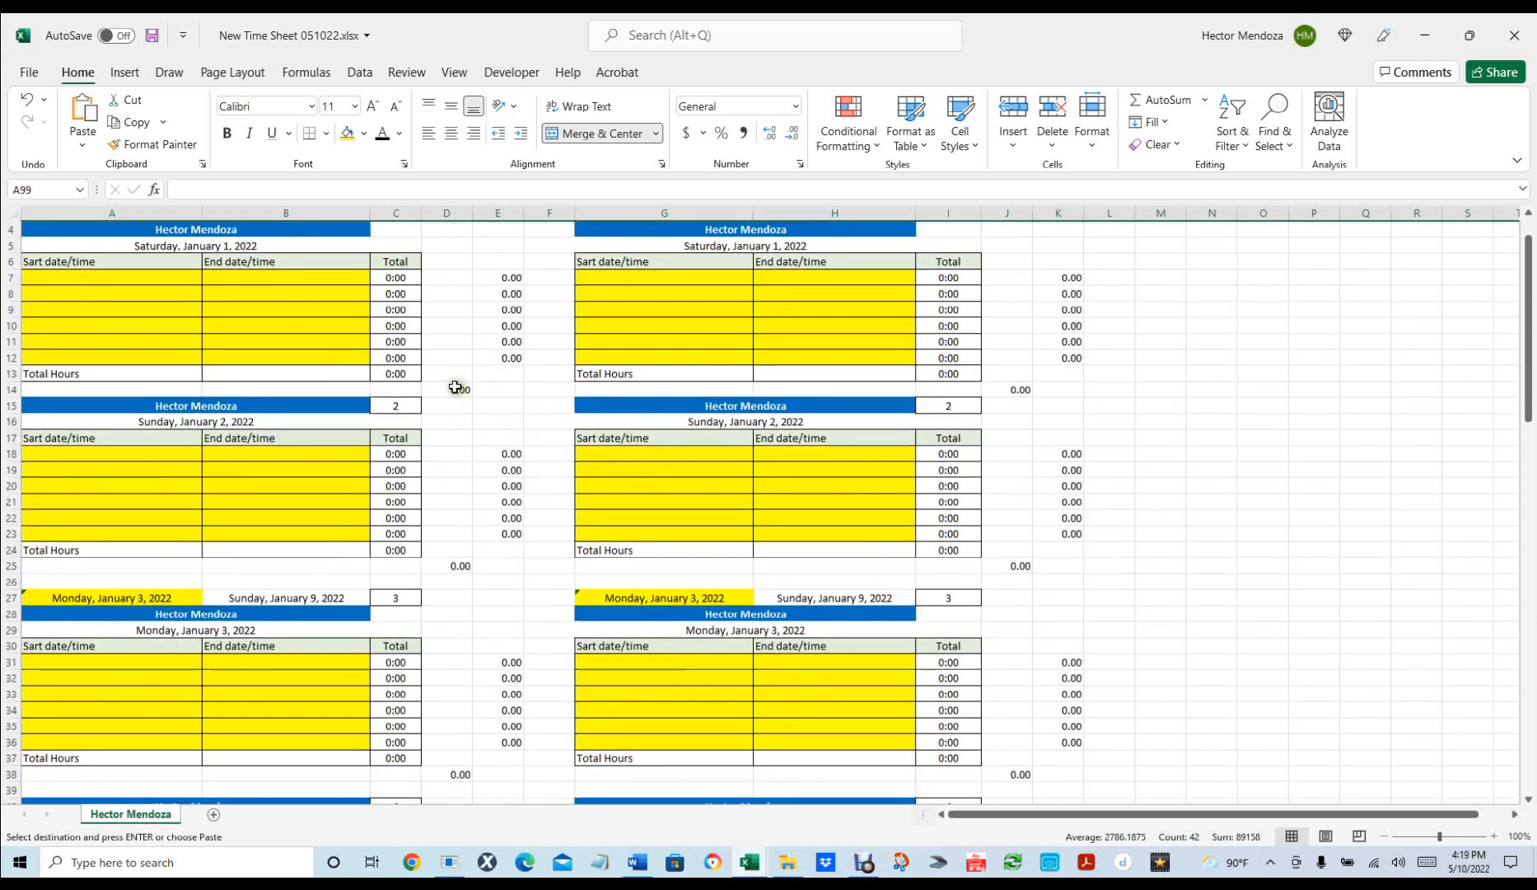
click(455, 387)
key(Delete)
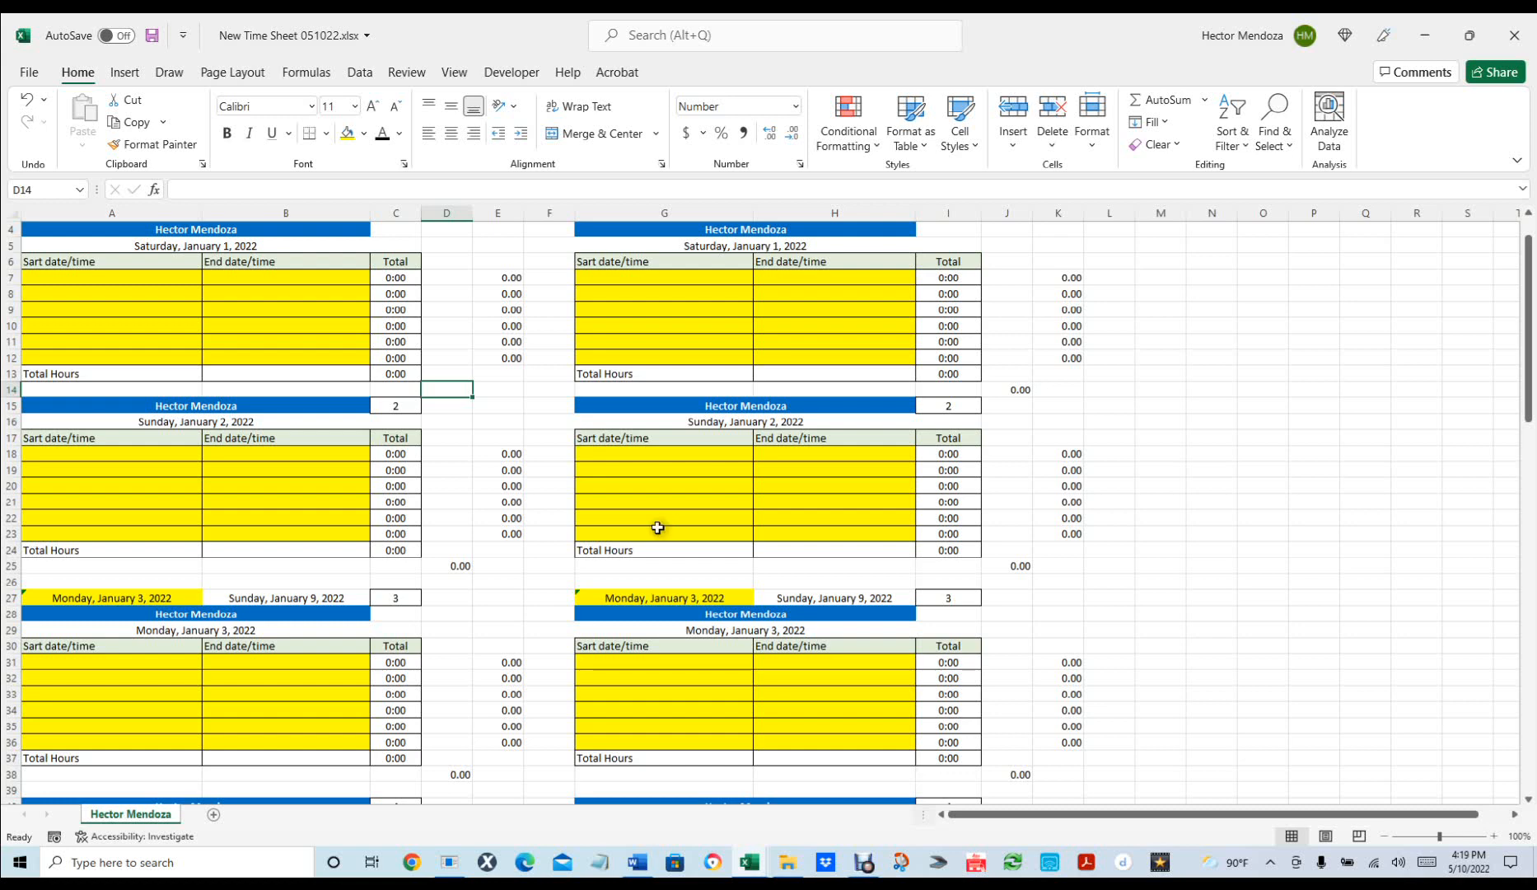
Try editing D25's sum range start row, then undo the resulting #NAME? error.
click(448, 562)
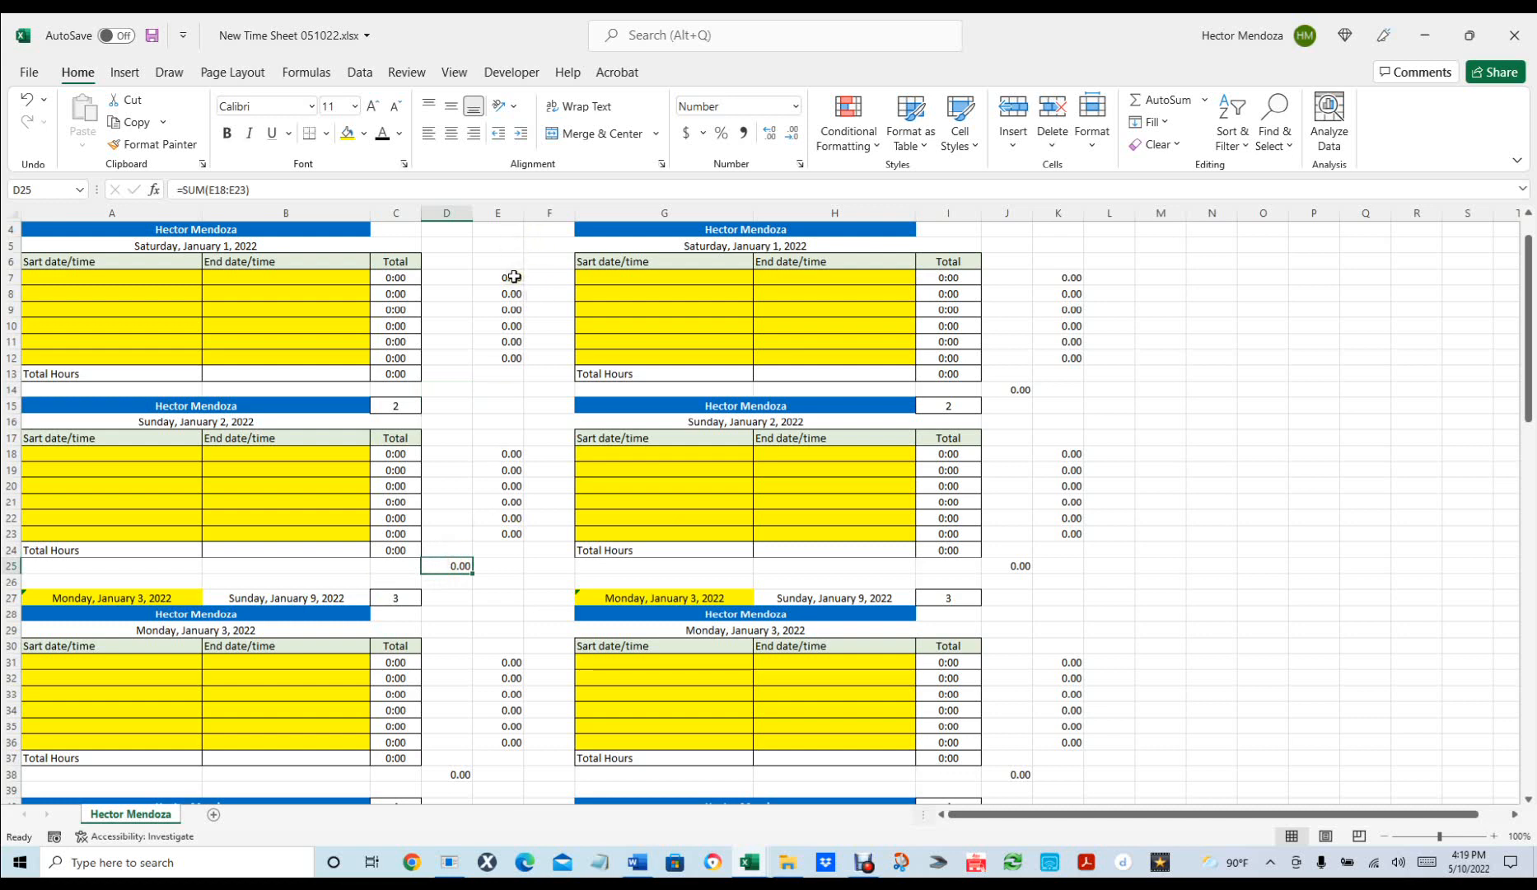
click(227, 189)
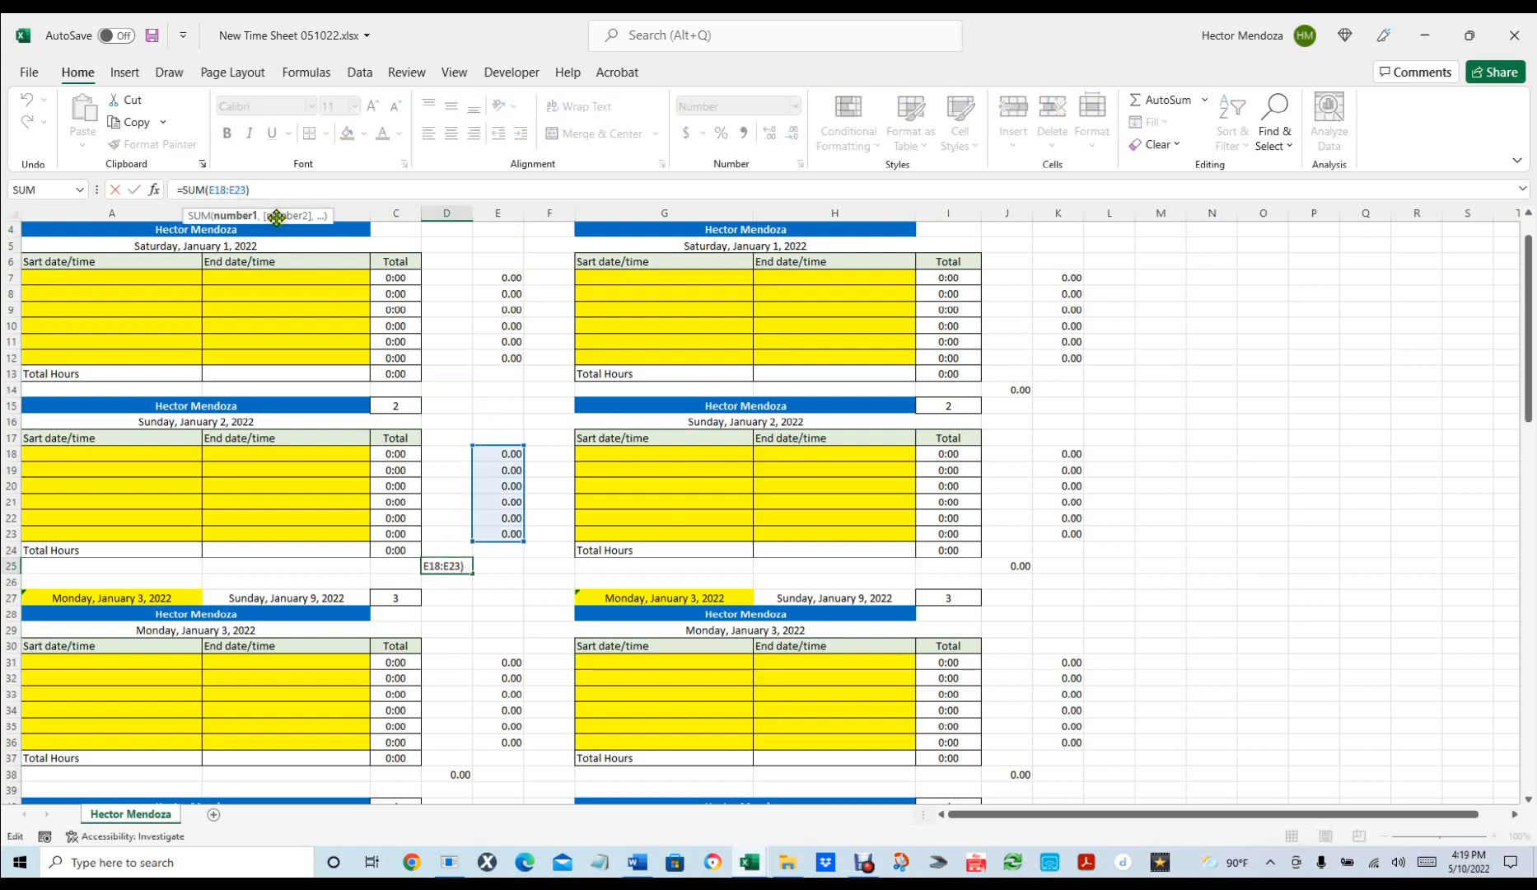
key(BackSpace)
key(BackSpace)
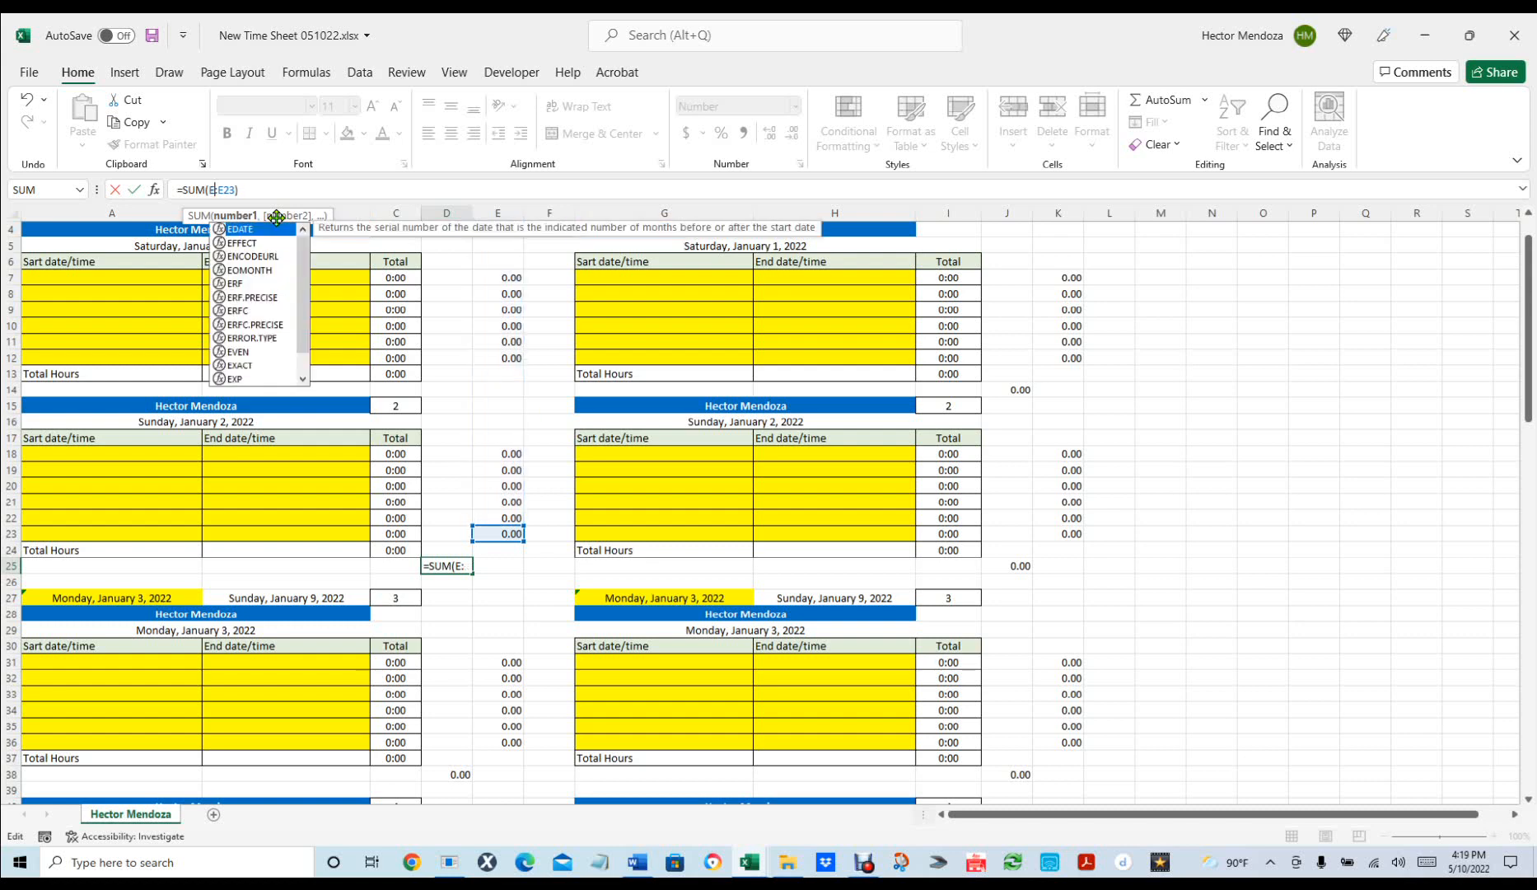
text(9)
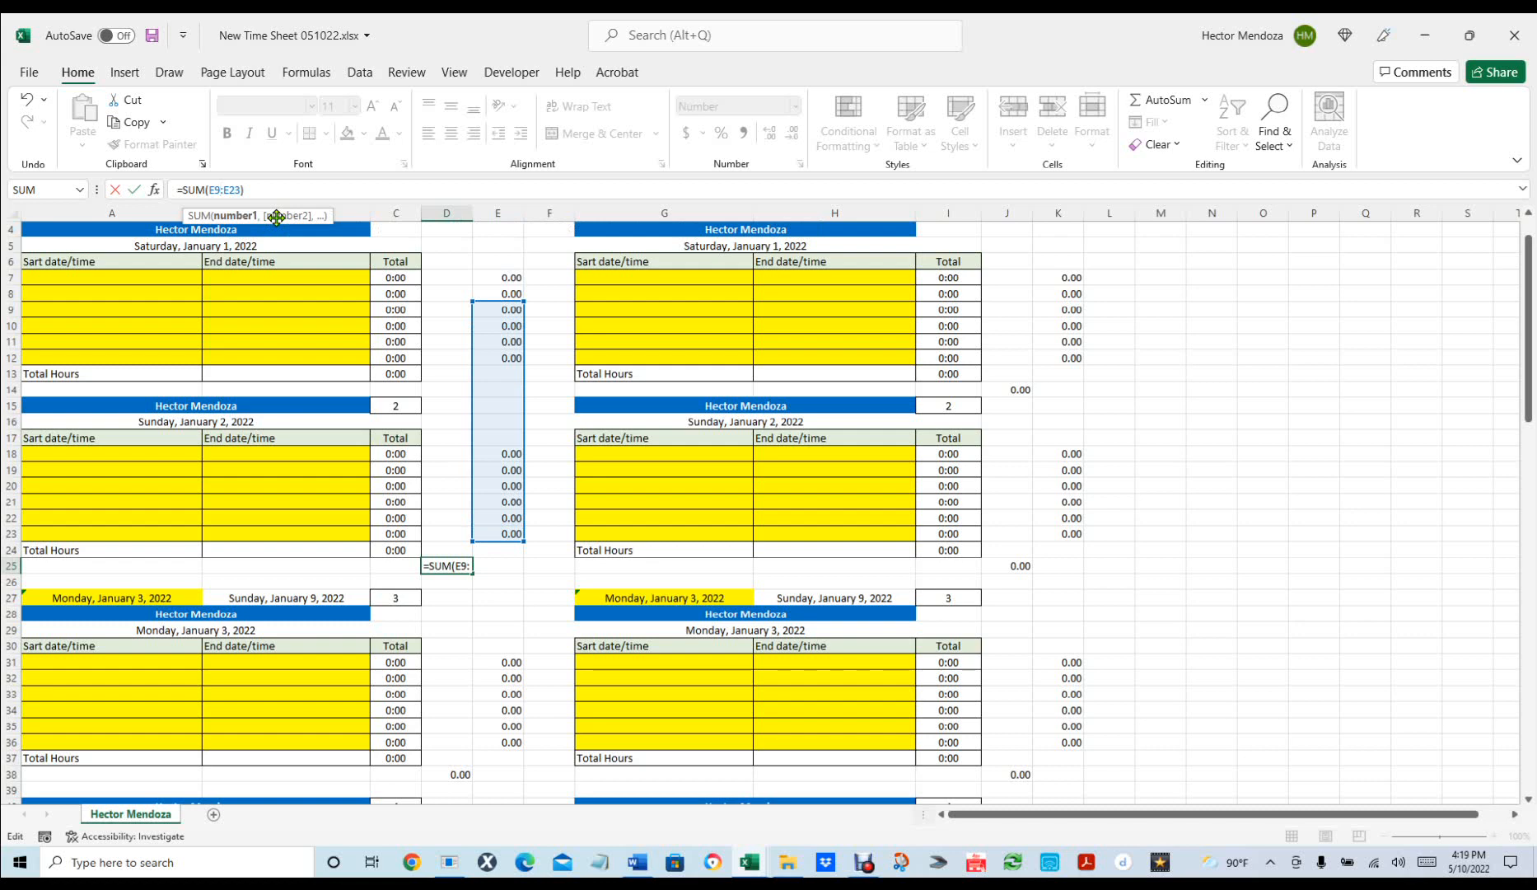
key(BackSpace)
text(7)
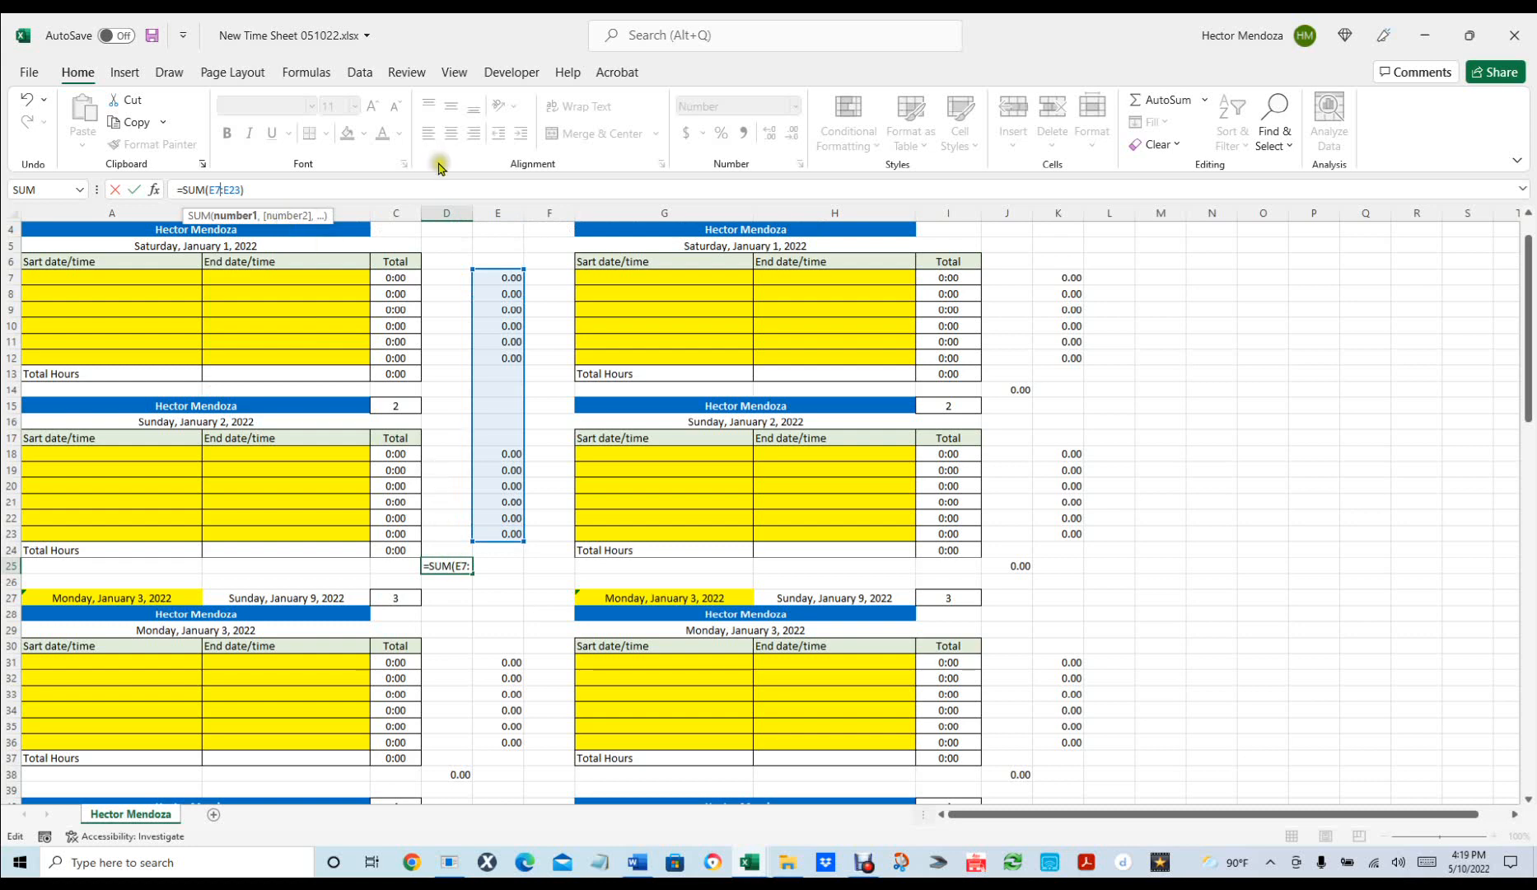
key(BackSpace)
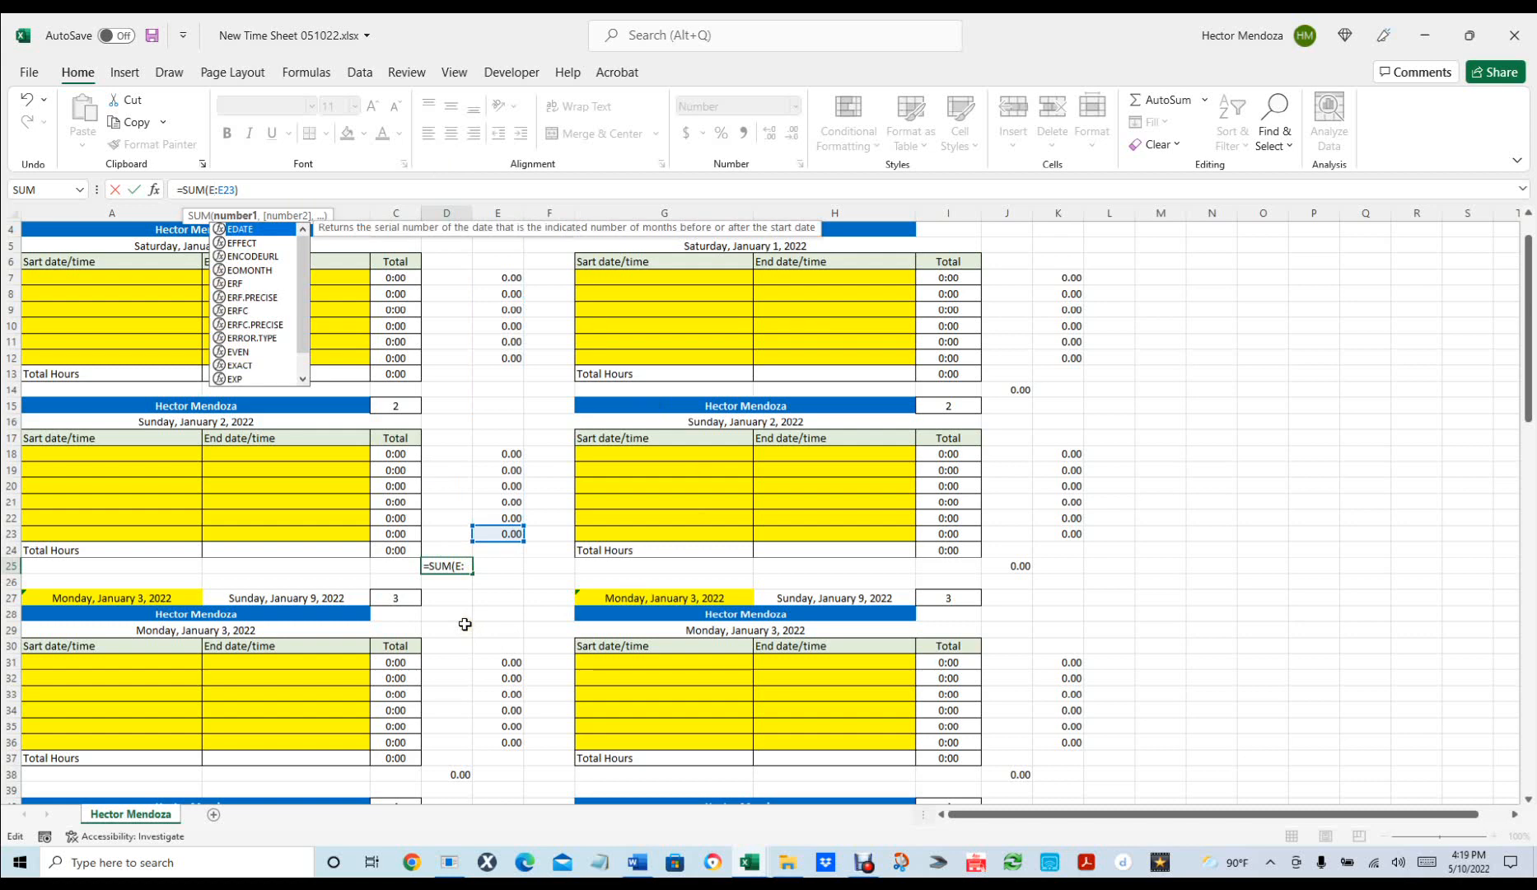
key(Return)
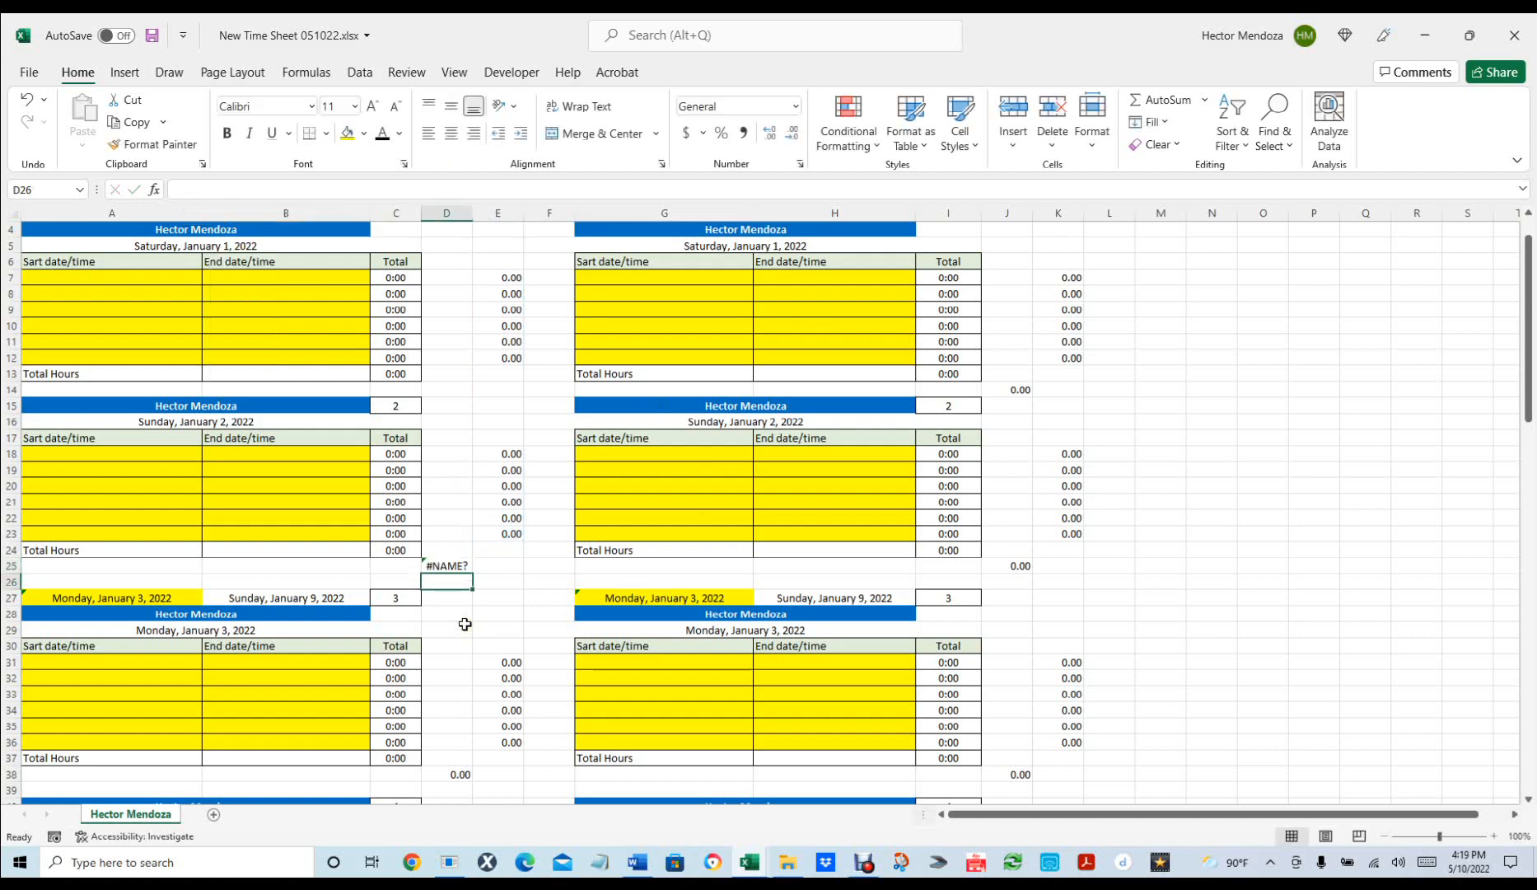
click(442, 564)
key(ctrl+z)
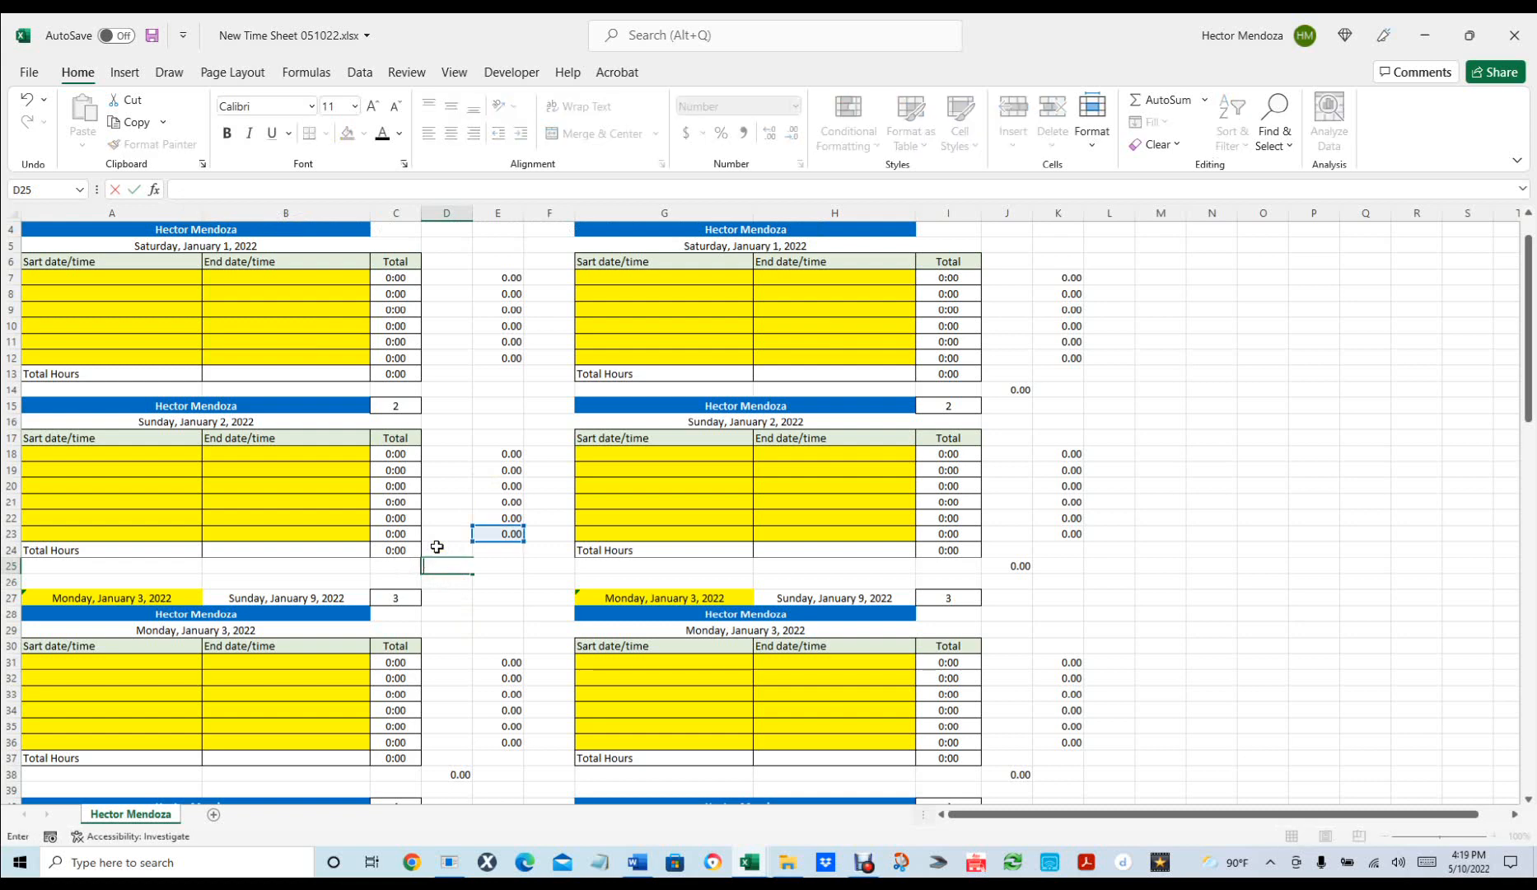
Rebuild D25 with AutoSum over column E hours, rows 7 to 23.
click(477, 629)
click(446, 562)
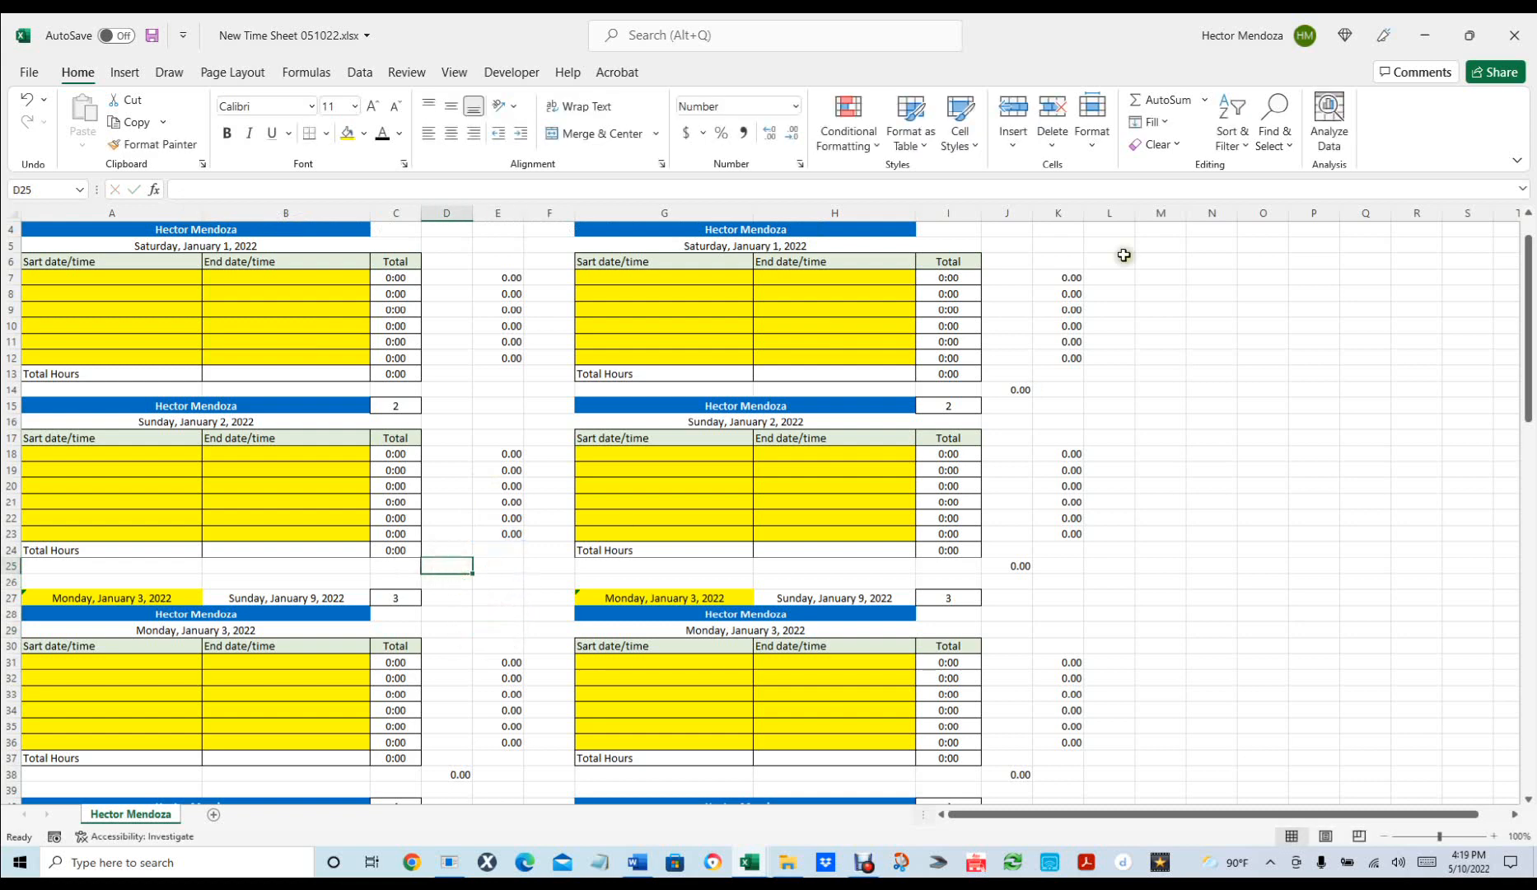
click(1156, 100)
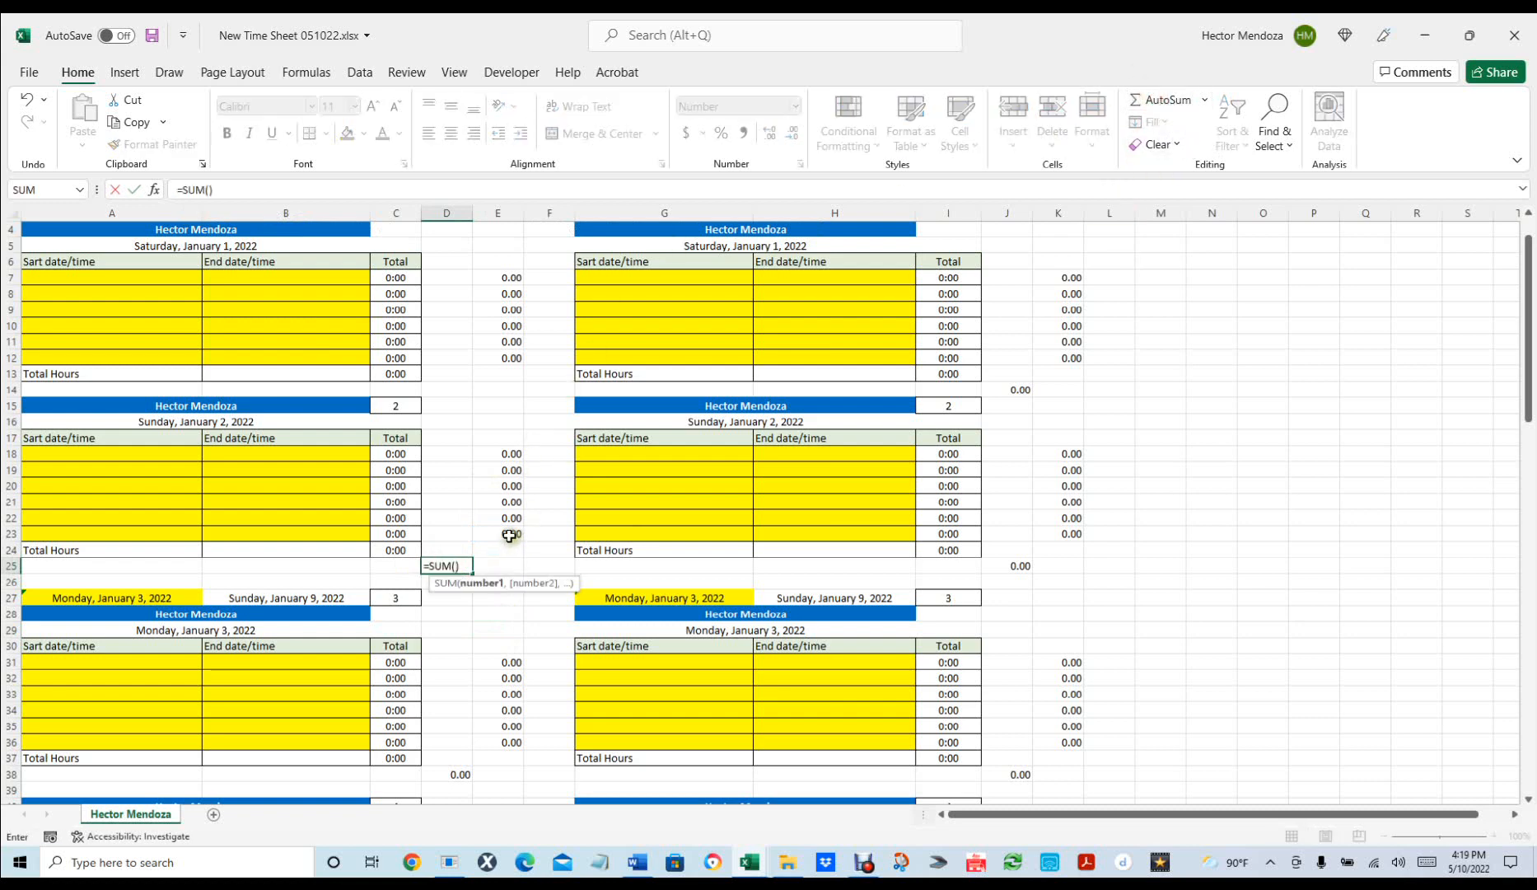
drag(509, 536, 538, 297)
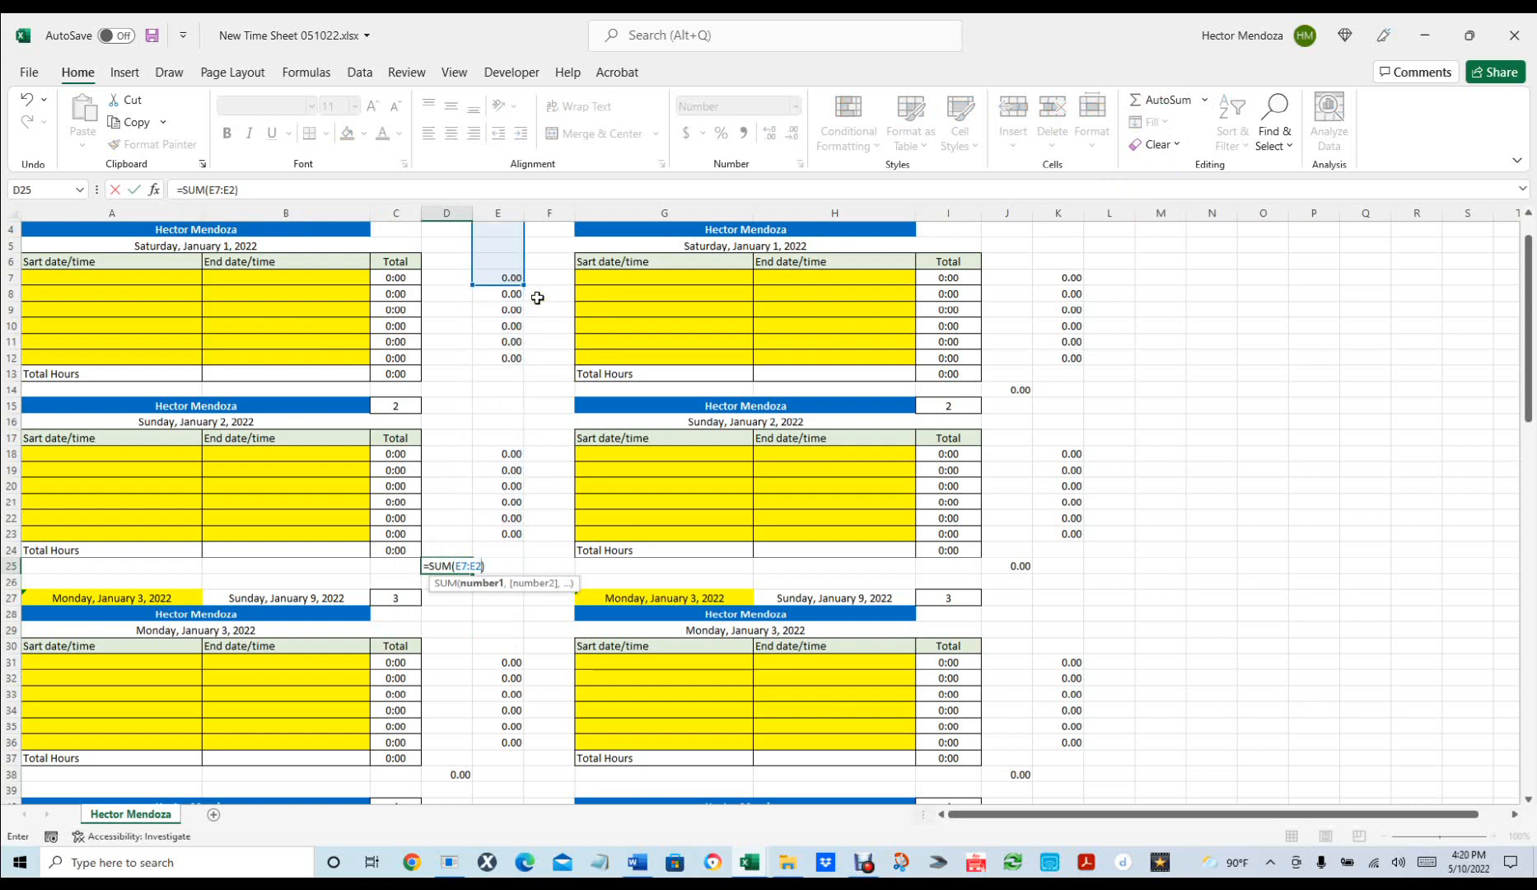
key(Return)
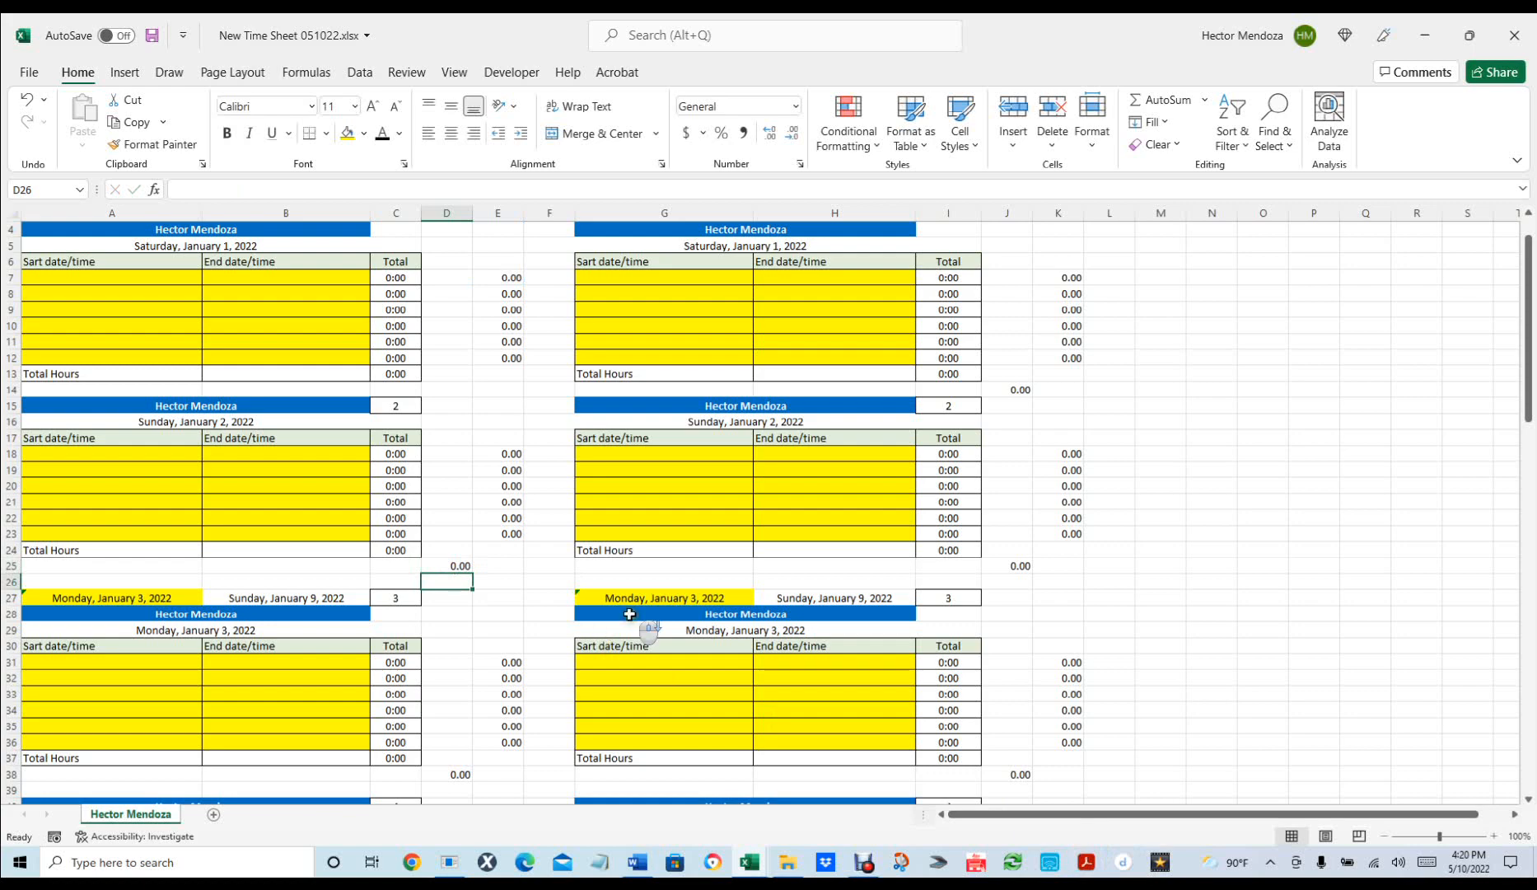
Clear the Monday, Tuesday and Wednesday daily hour totals in D38, D49 and D61.
scroll(627, 617, down, 5)
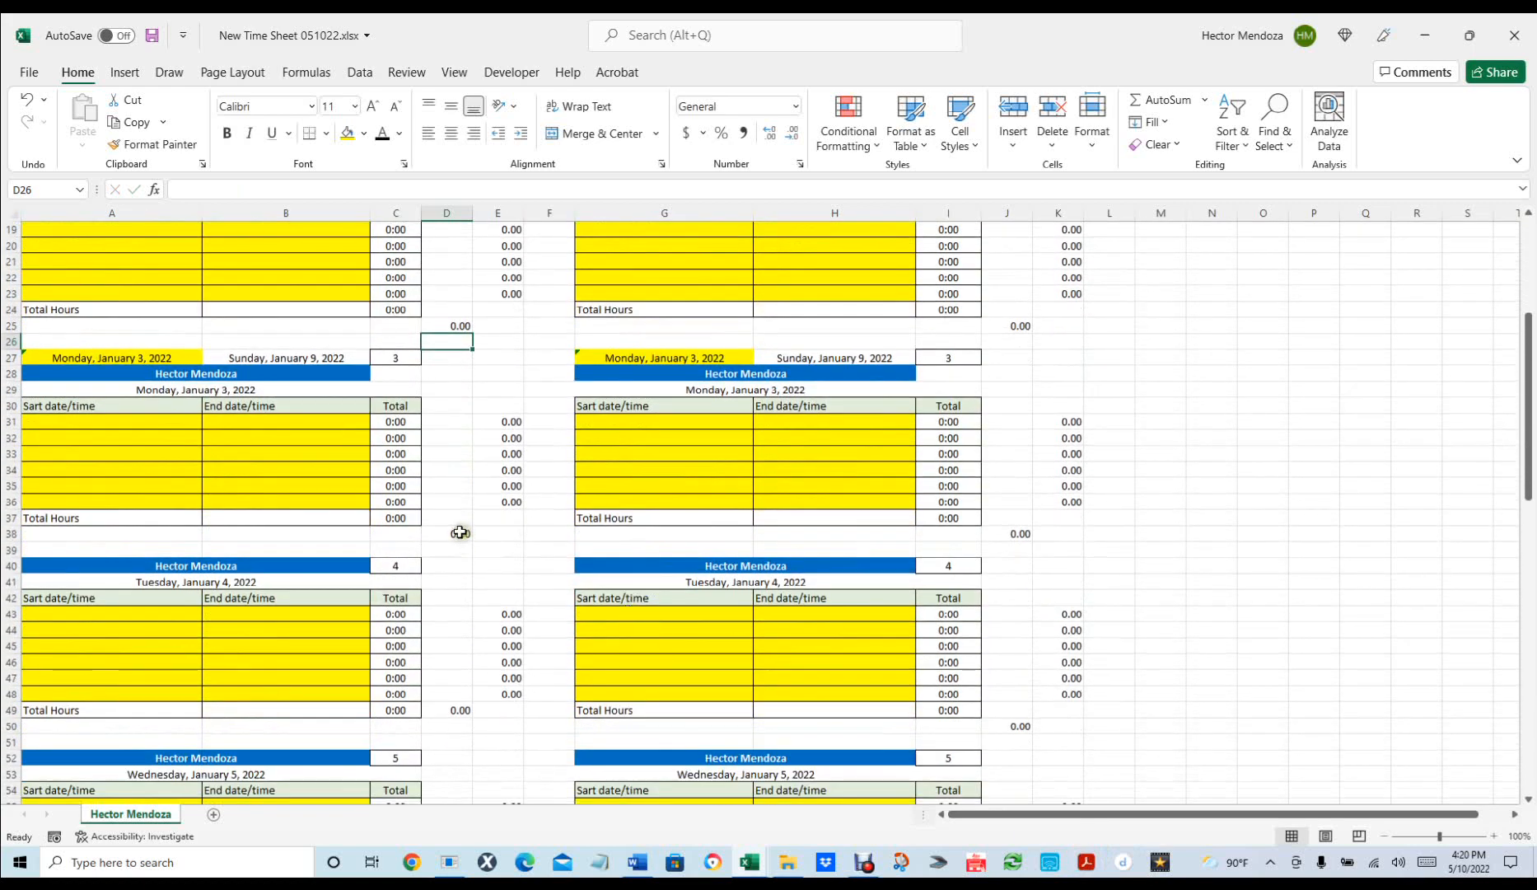
click(457, 532)
scroll(474, 548, down, 3)
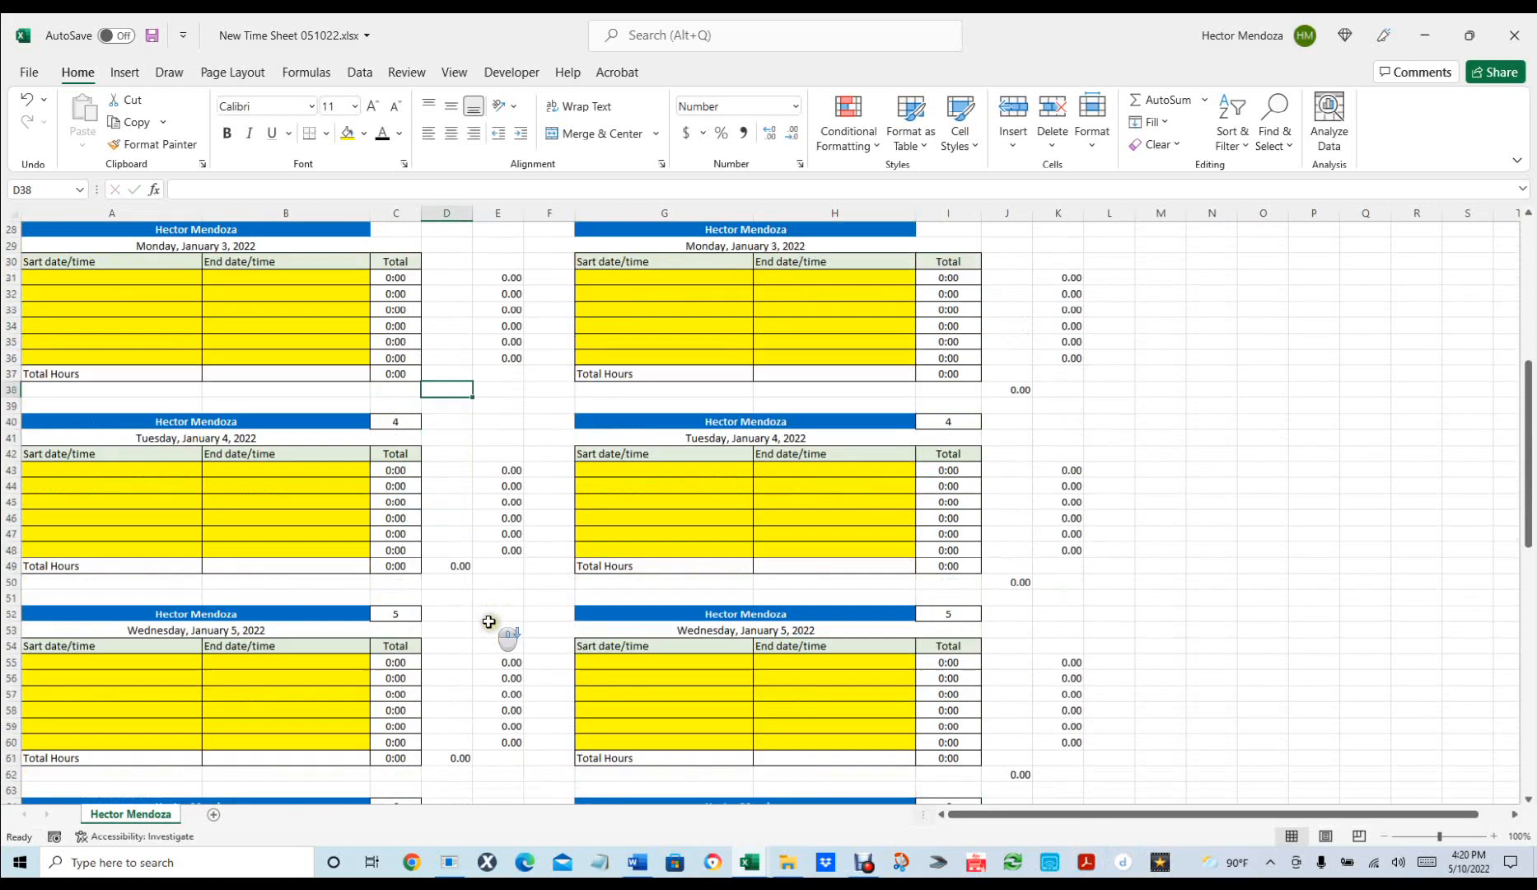
click(453, 565)
key(Delete)
scroll(489, 608, down, 4)
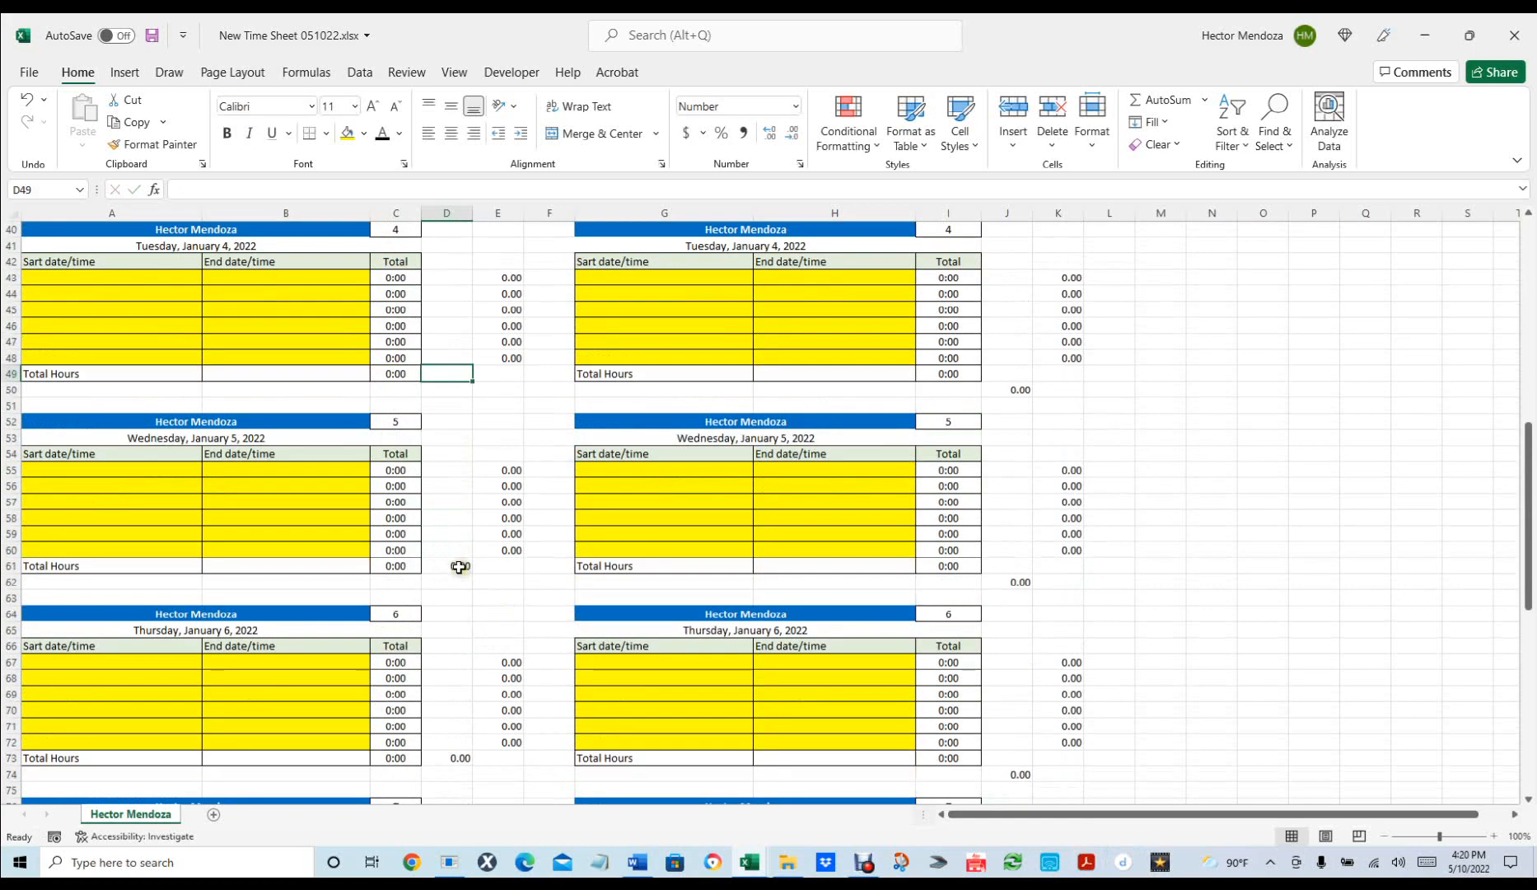
click(461, 567)
key(Delete)
Clear the Thursday, Friday and Saturday daily hour totals in D73, D85 and D97.
scroll(491, 581, down, 5)
click(456, 515)
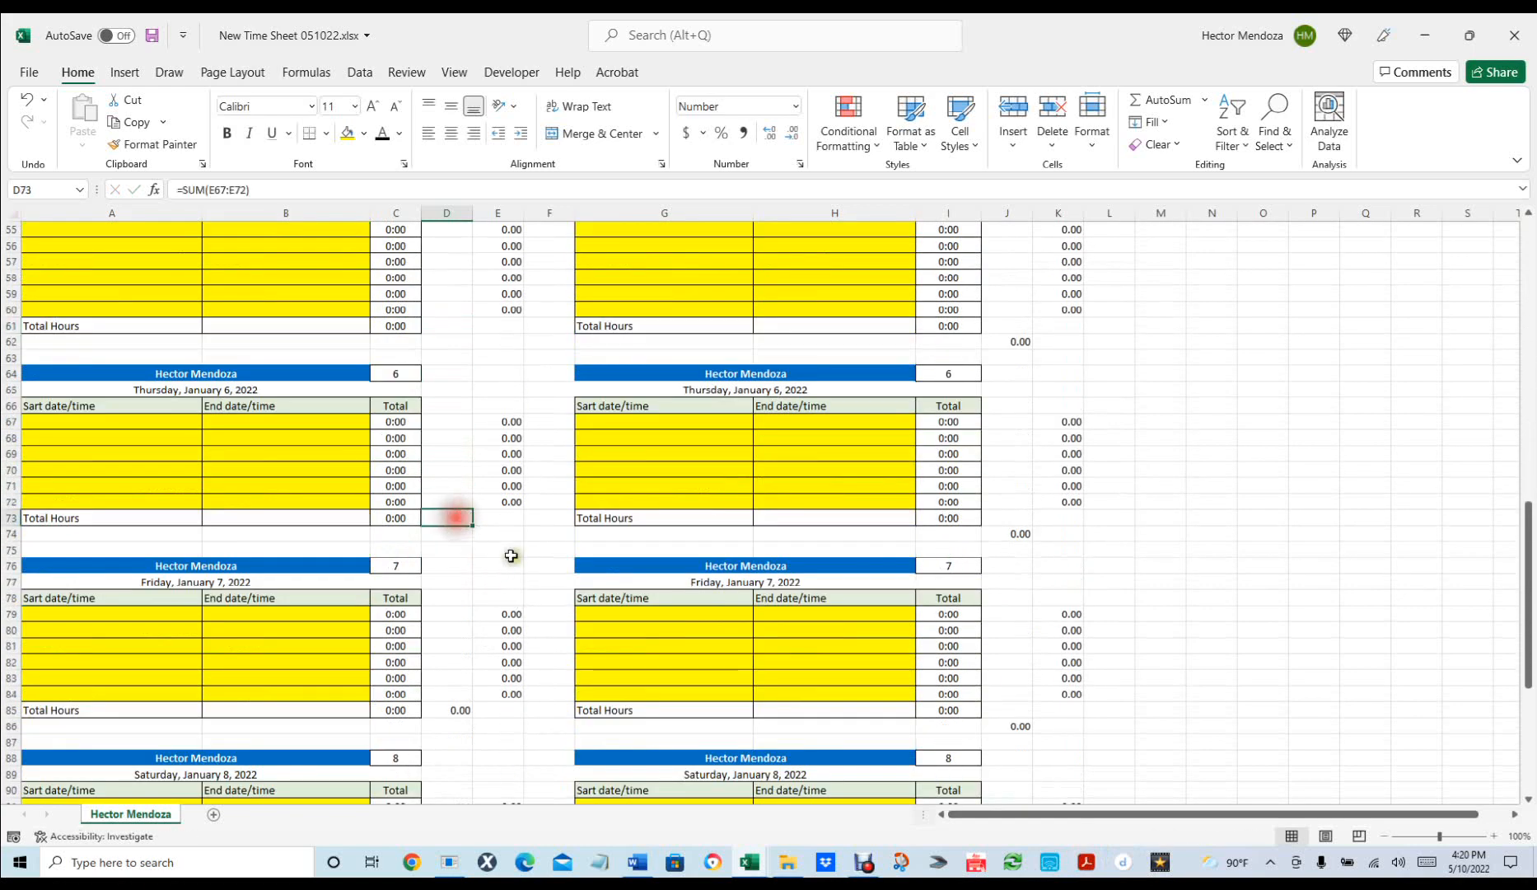
key(Delete)
scroll(502, 560, down, 4)
click(457, 518)
key(Delete)
scroll(455, 518, down, 4)
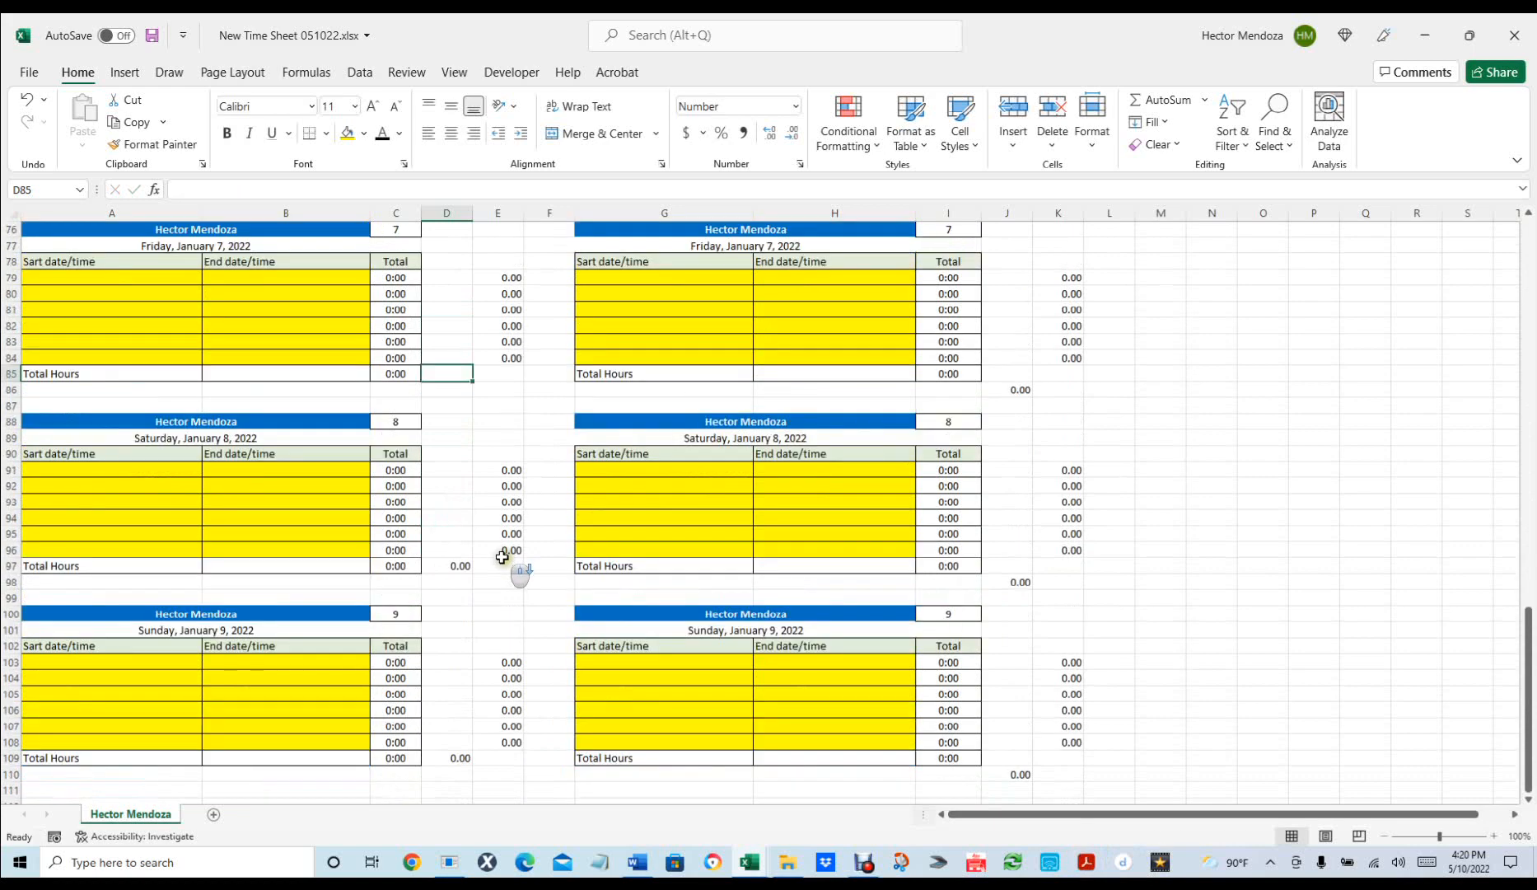
click(456, 518)
key(Delete)
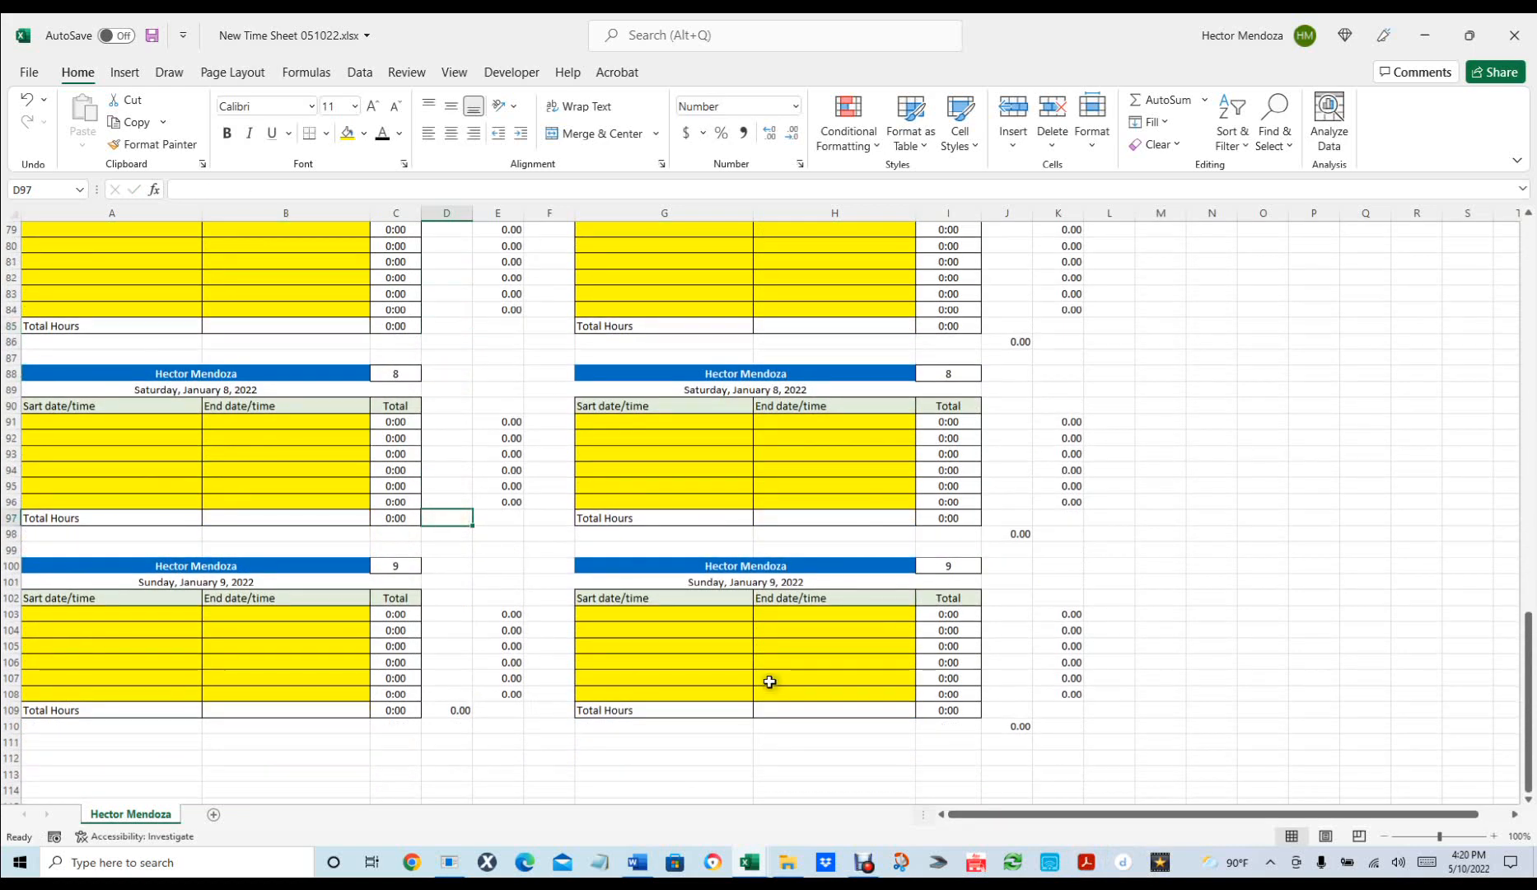
scroll(769, 682, up, 20)
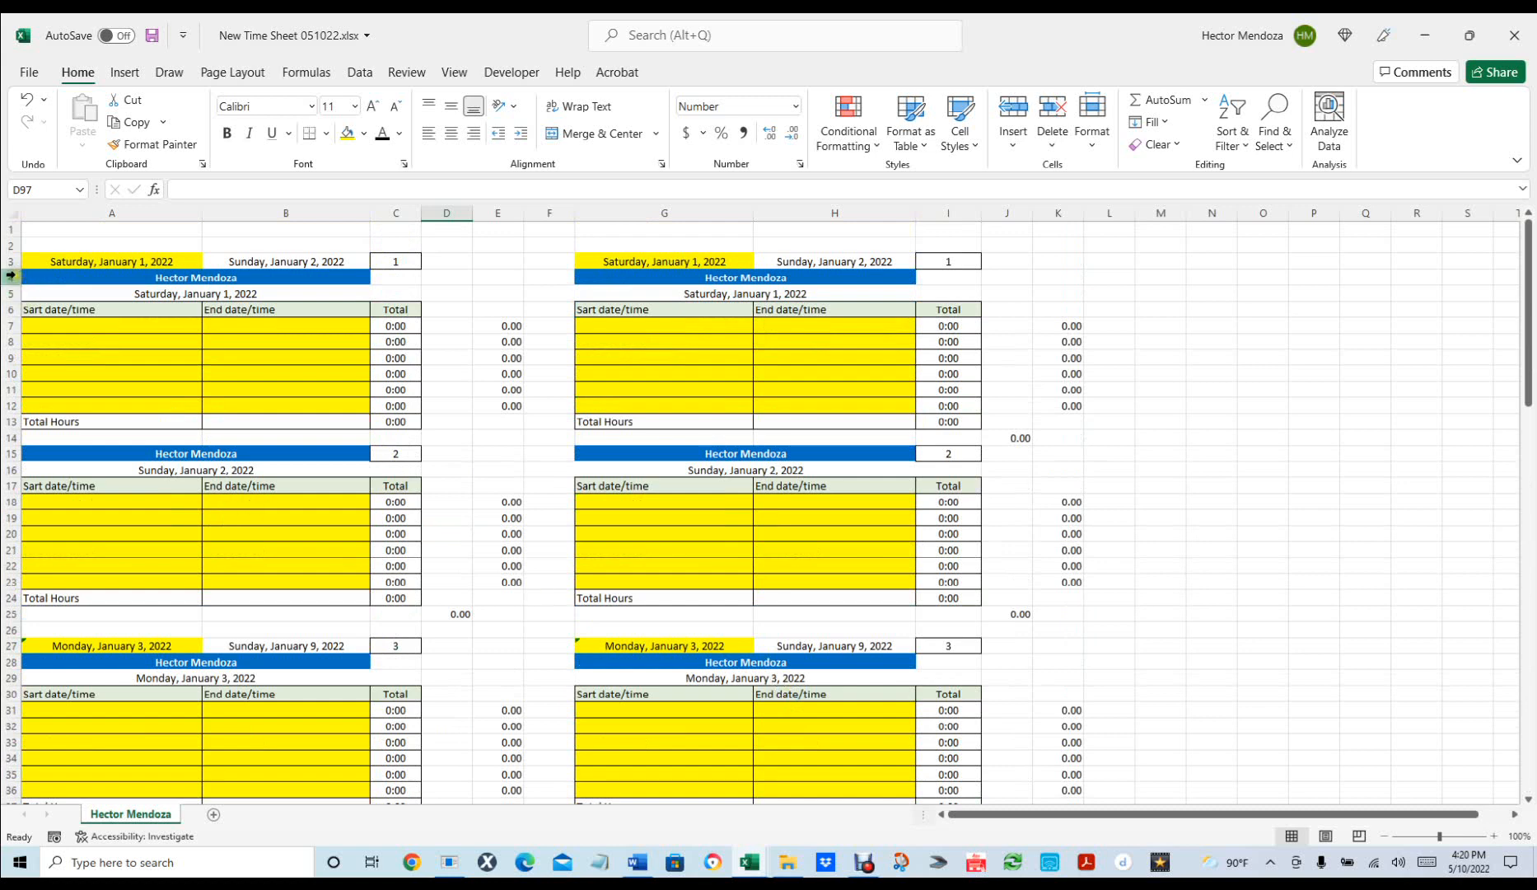
Group week one's rows 4–24 with Data > Group and collapse the outline beside row 25.
click(12, 276)
drag(12, 276, 10, 599)
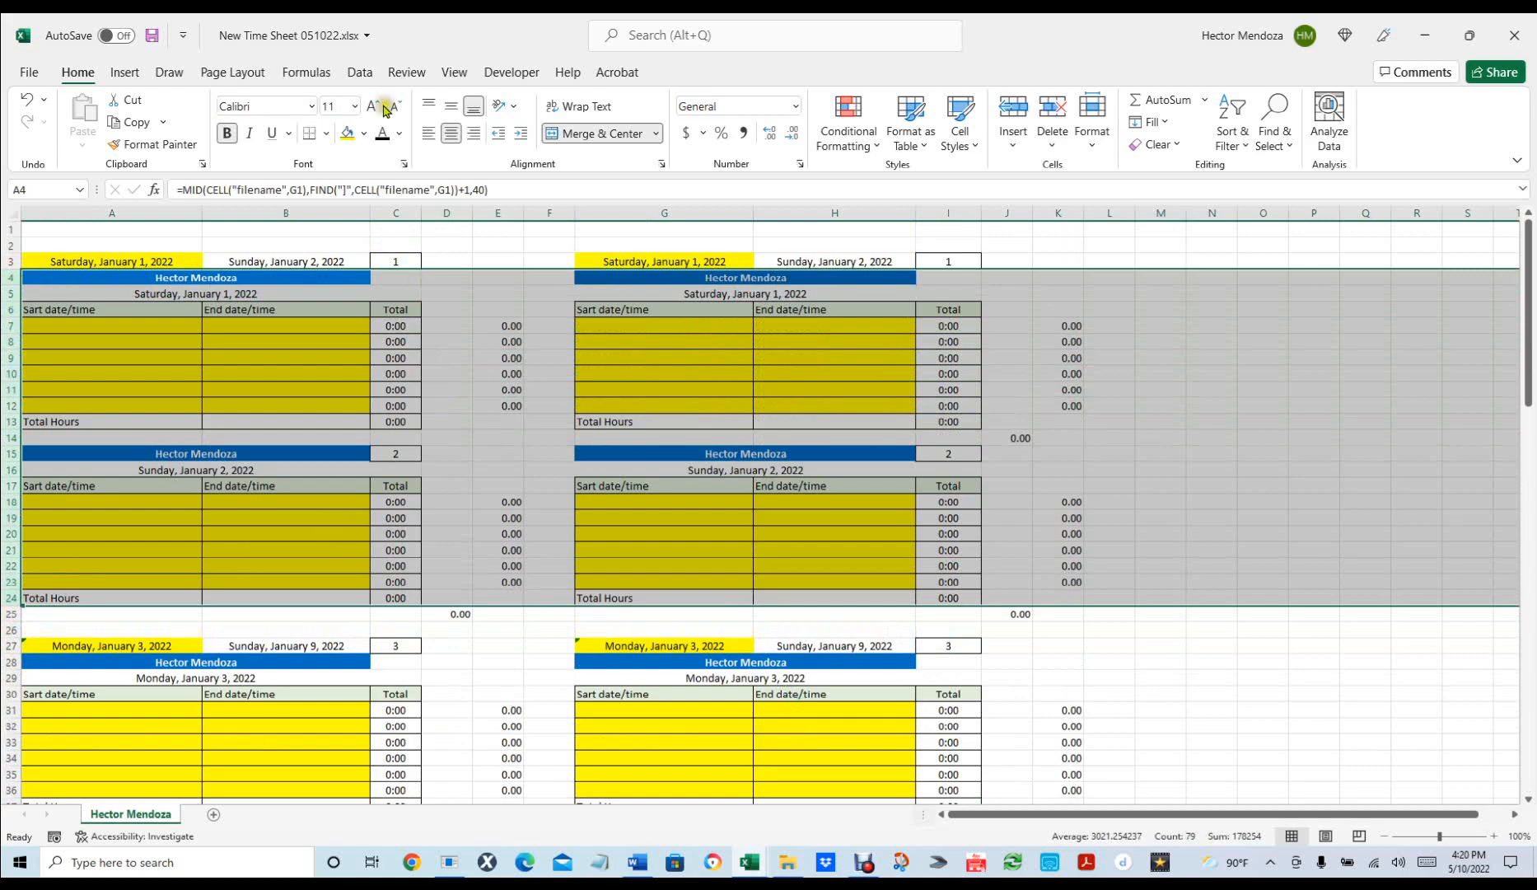
click(306, 74)
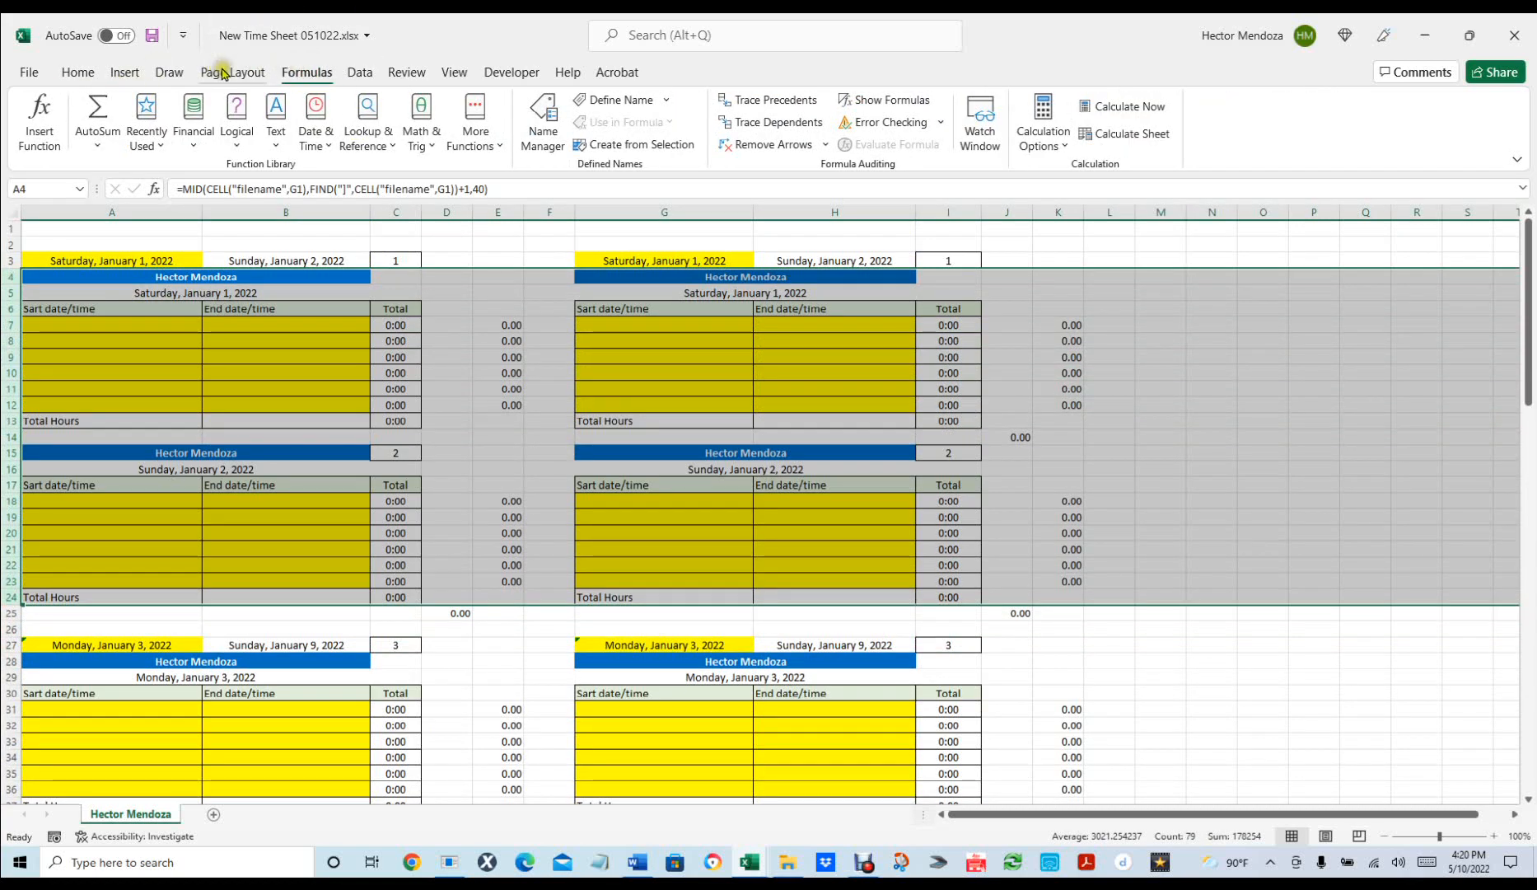
click(360, 74)
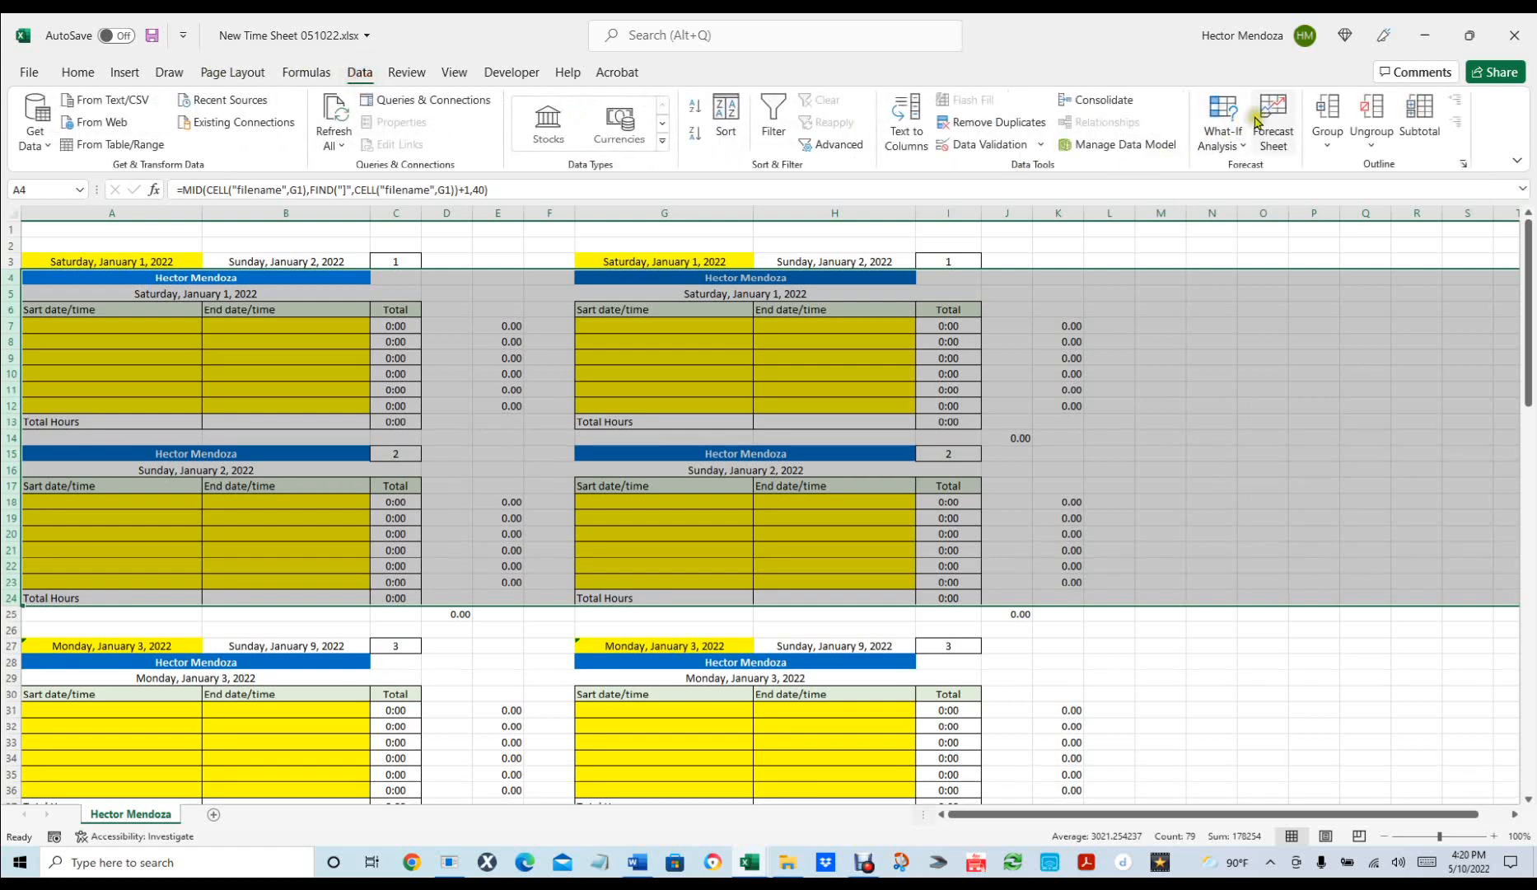
click(1328, 115)
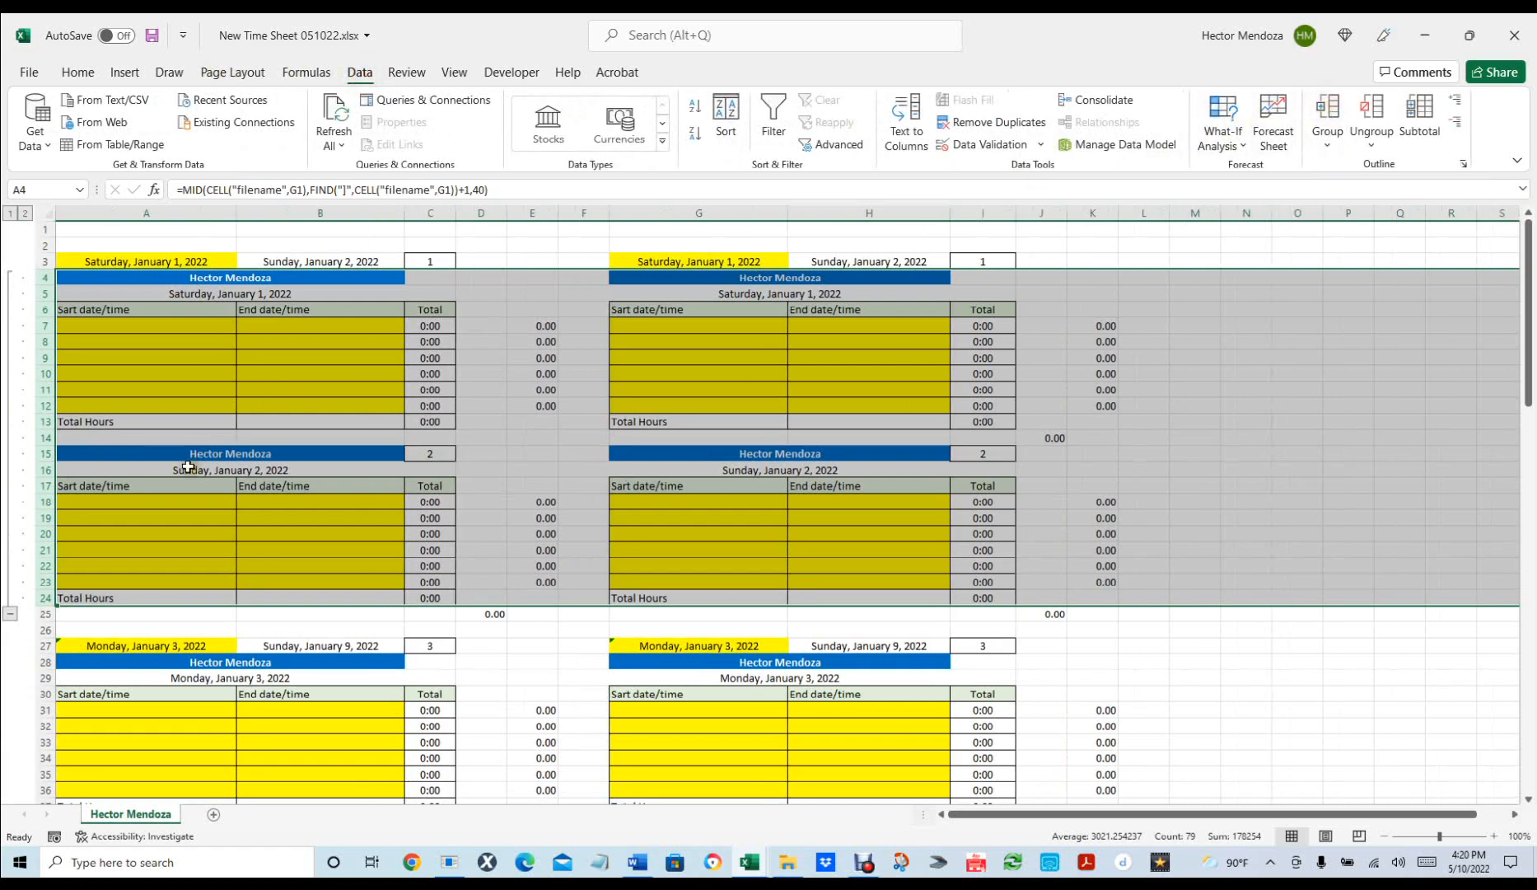
click(11, 612)
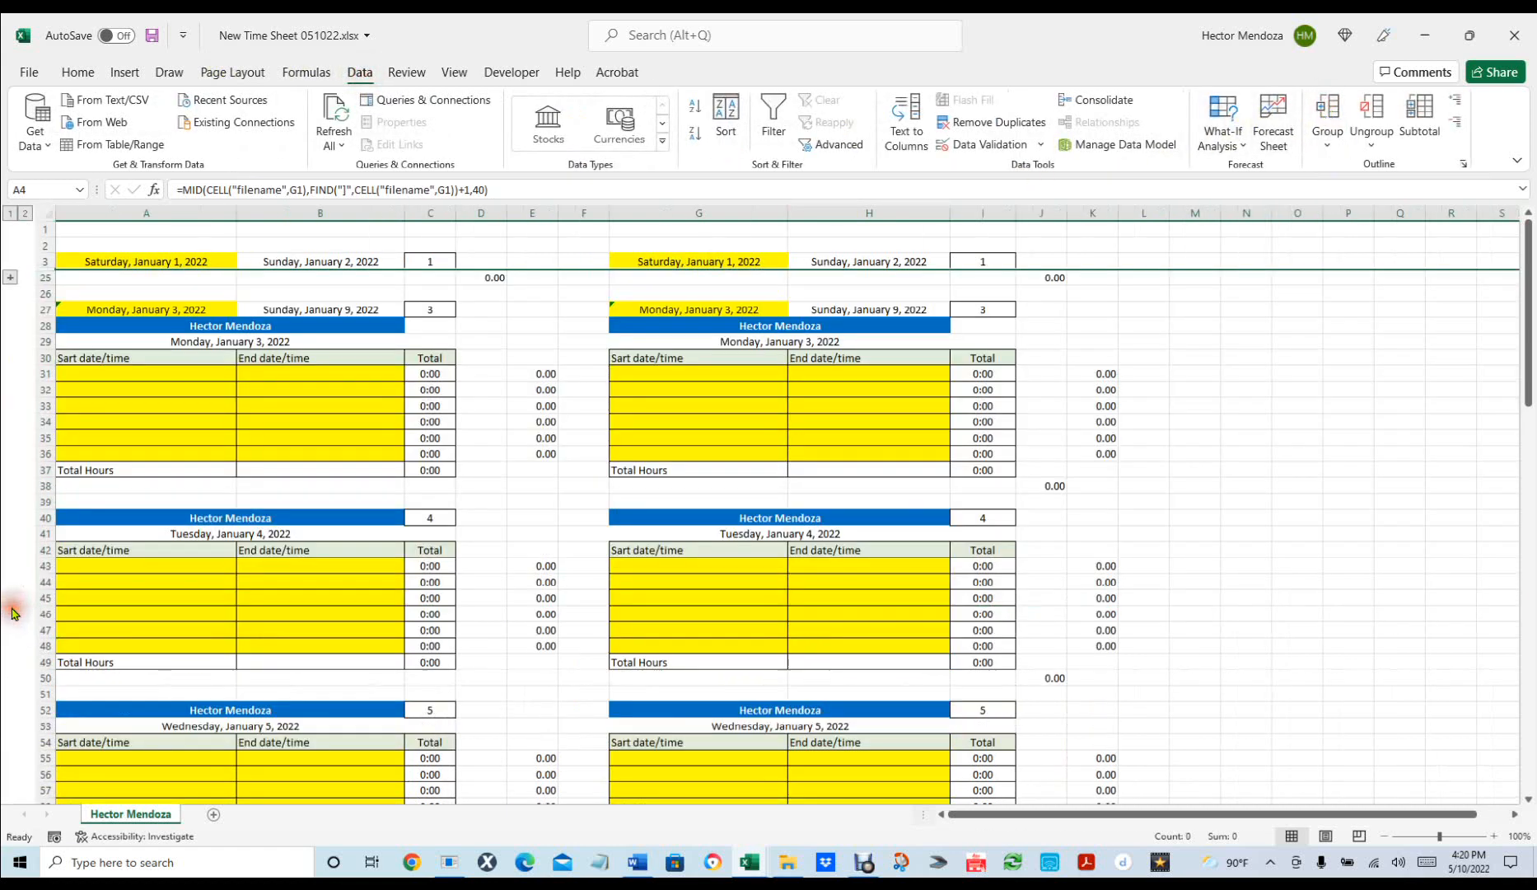
click(1271, 533)
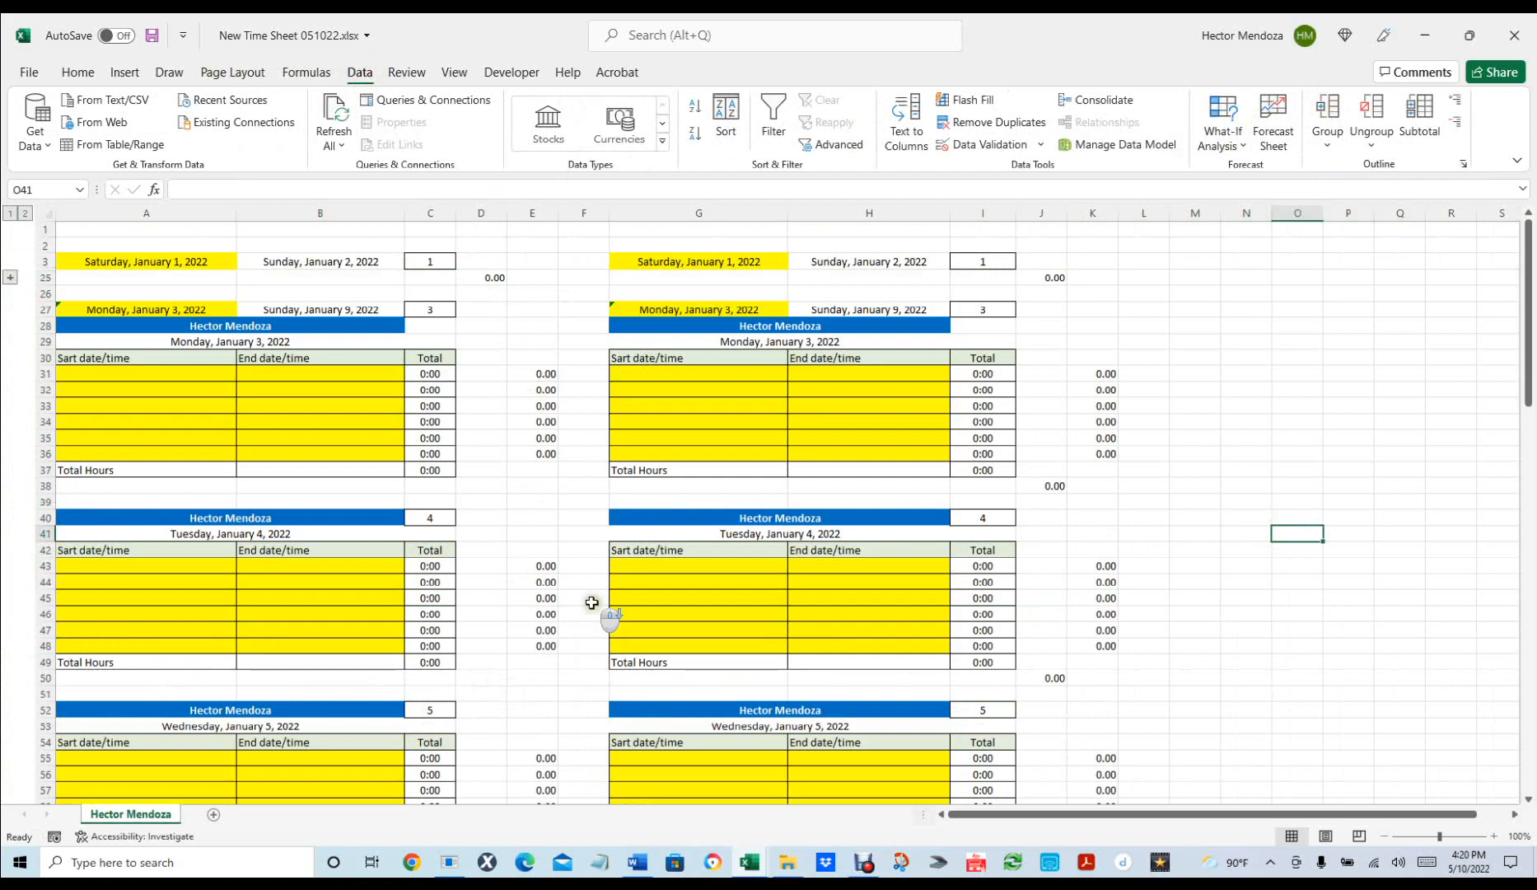
scroll(592, 605, down, 20)
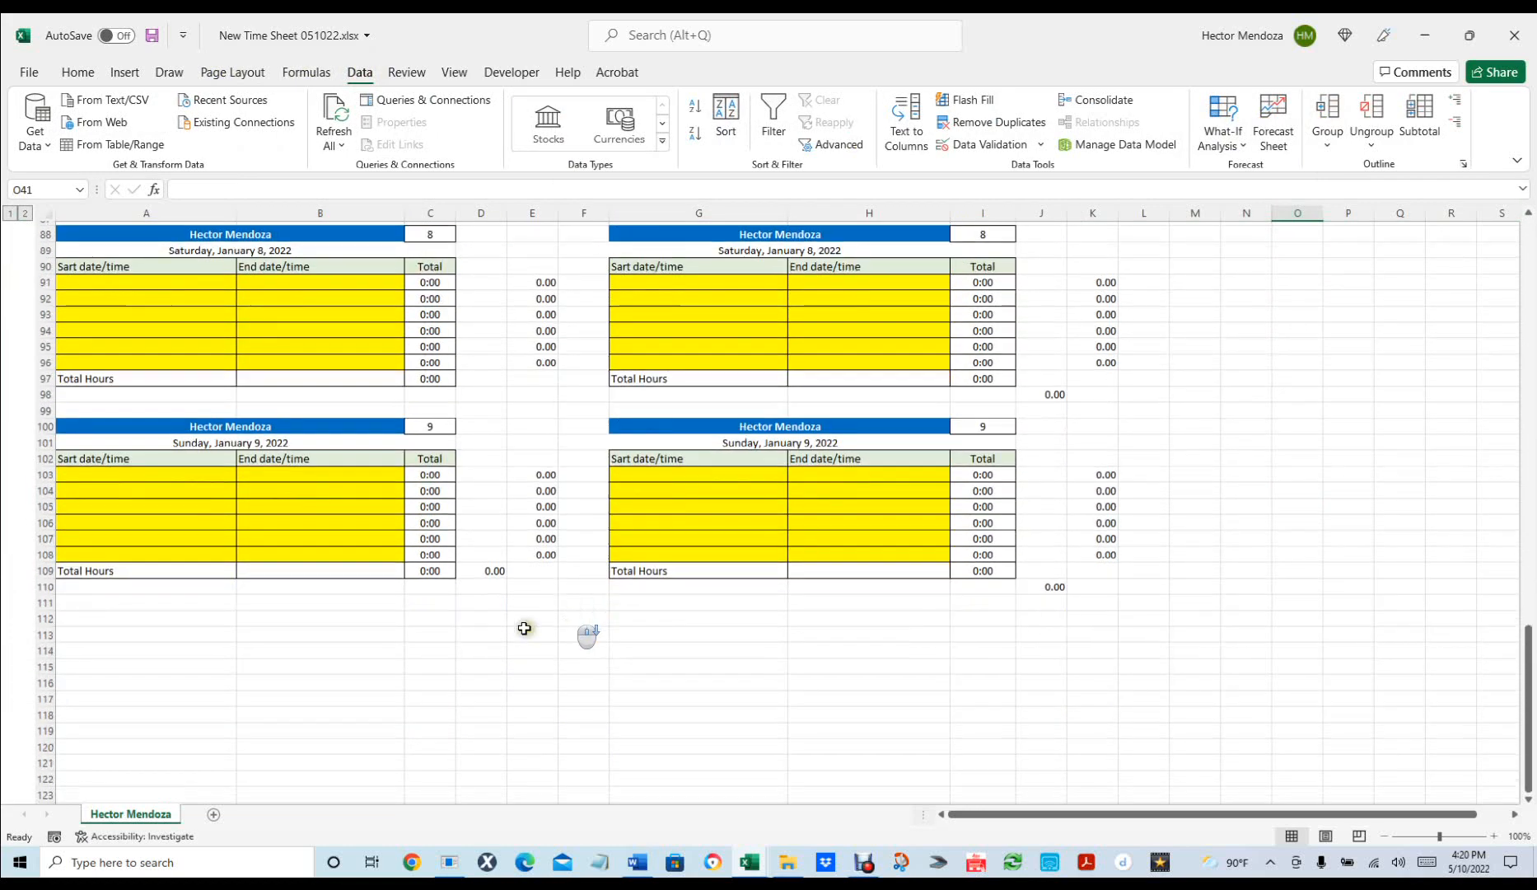
Put an AutoSum of E31:E108 in D109 as the left block's weekly hours total.
click(487, 567)
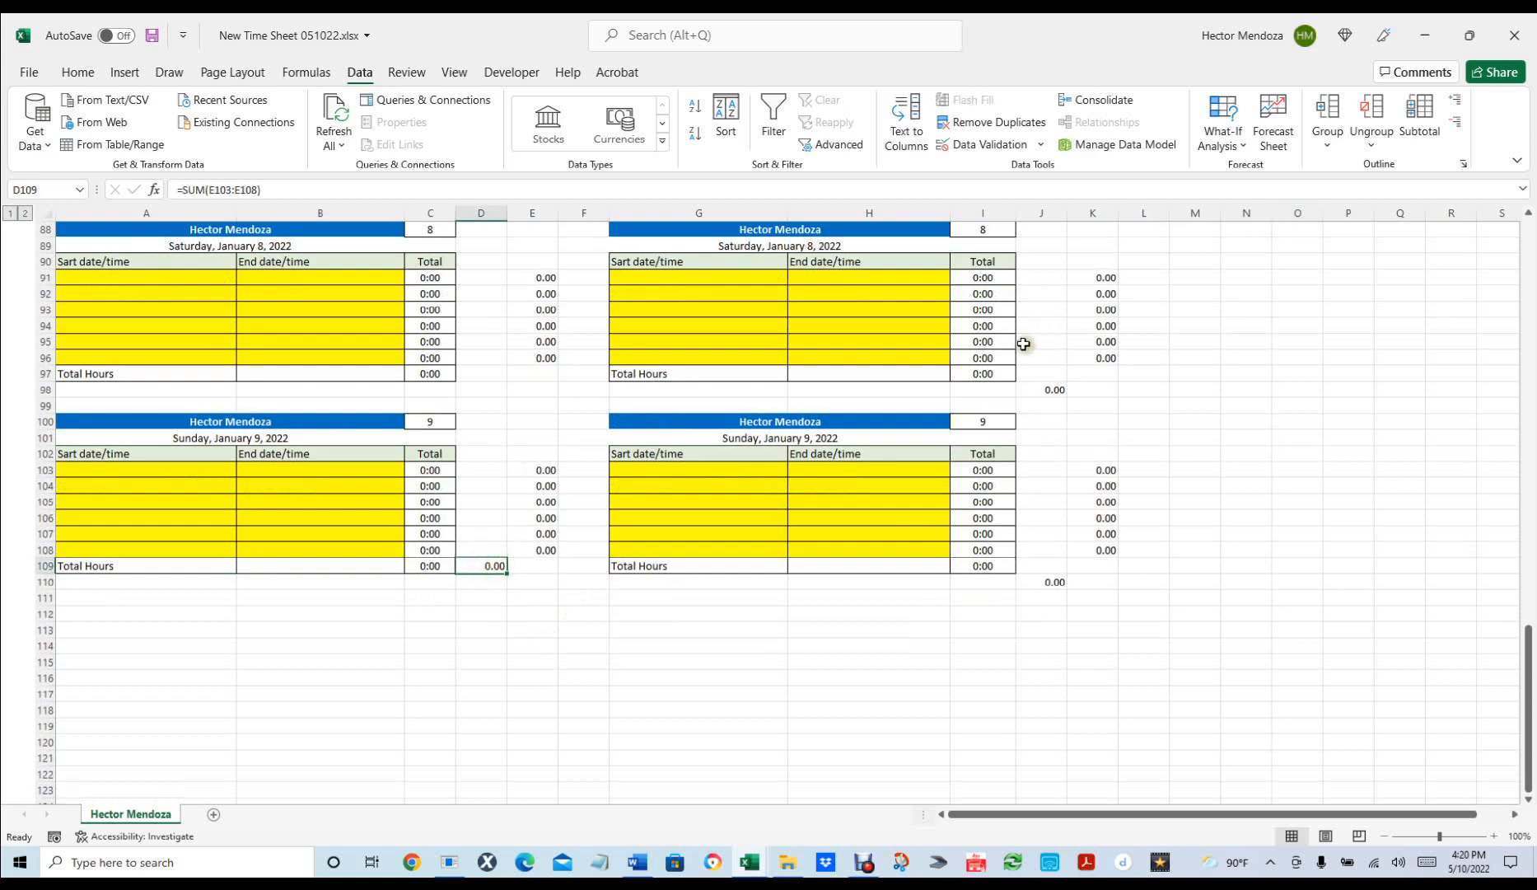
click(78, 72)
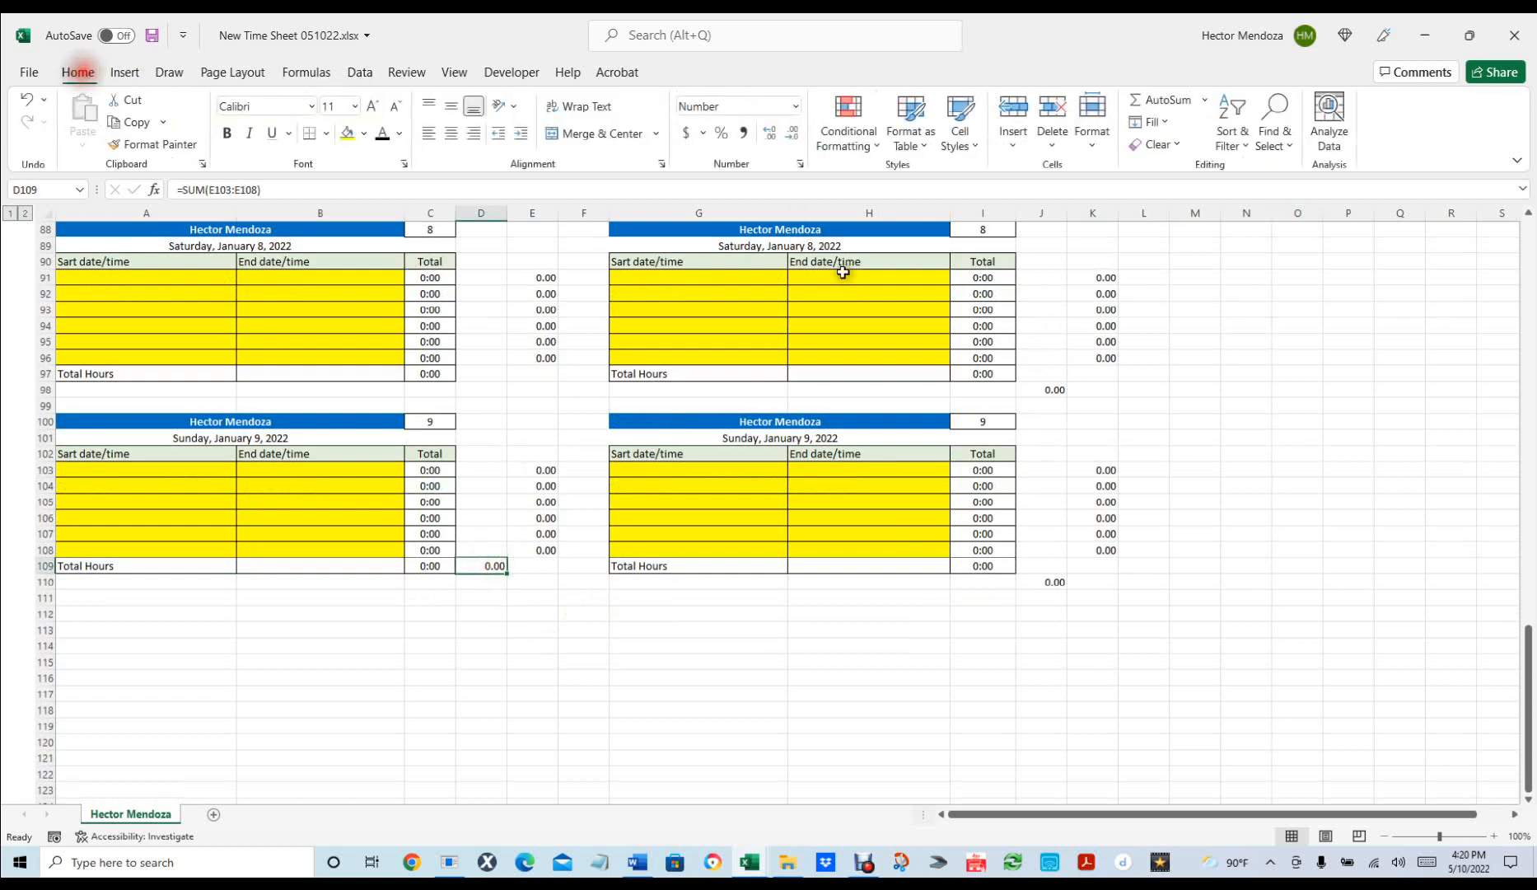
click(1169, 99)
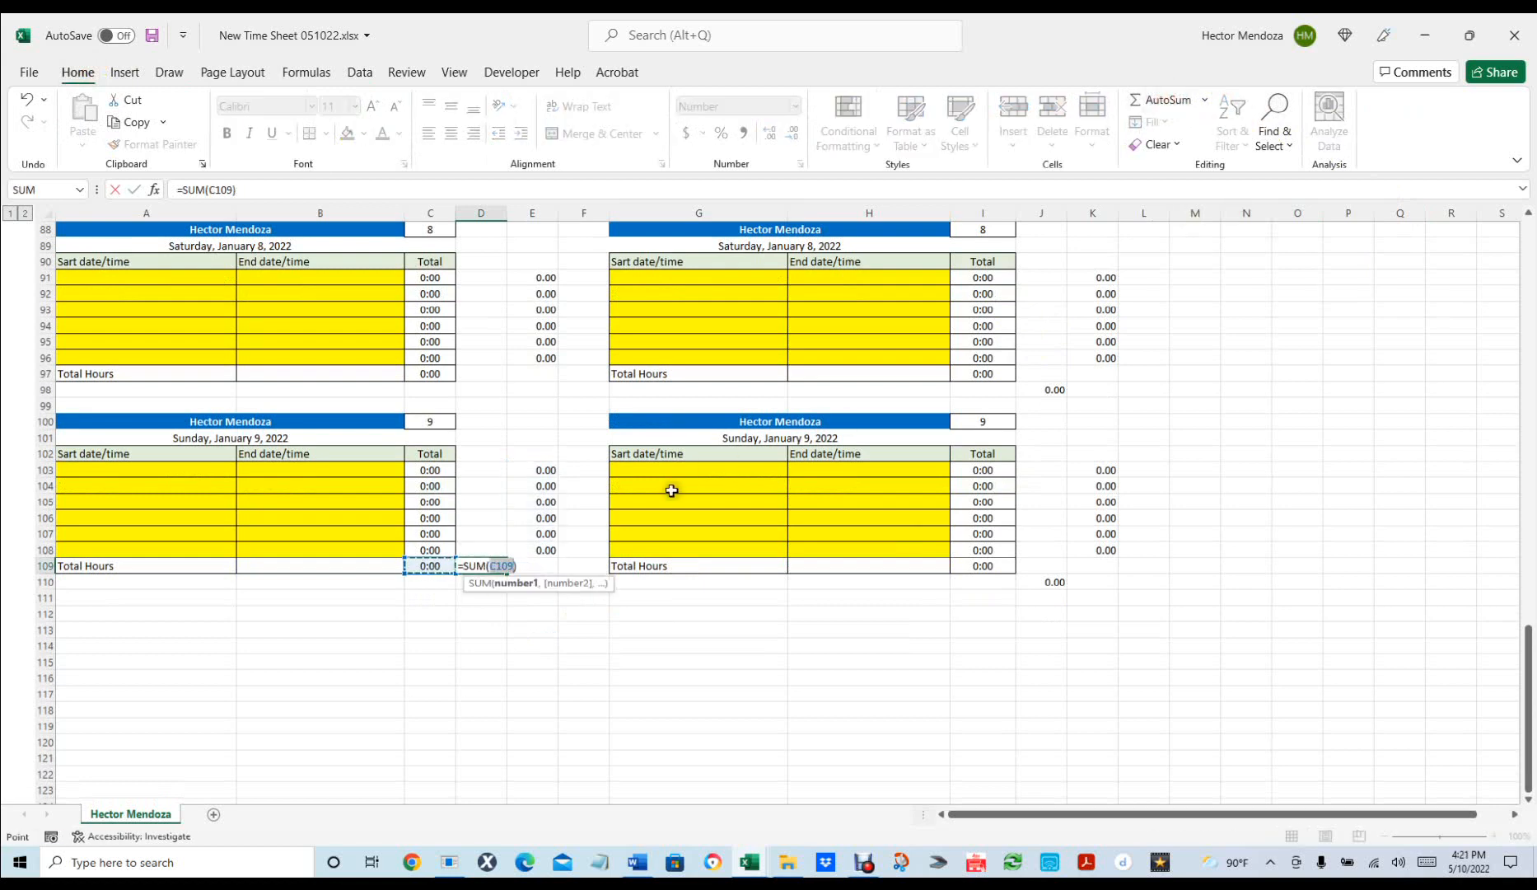
click(538, 548)
drag(538, 549, 551, 370)
key(Return)
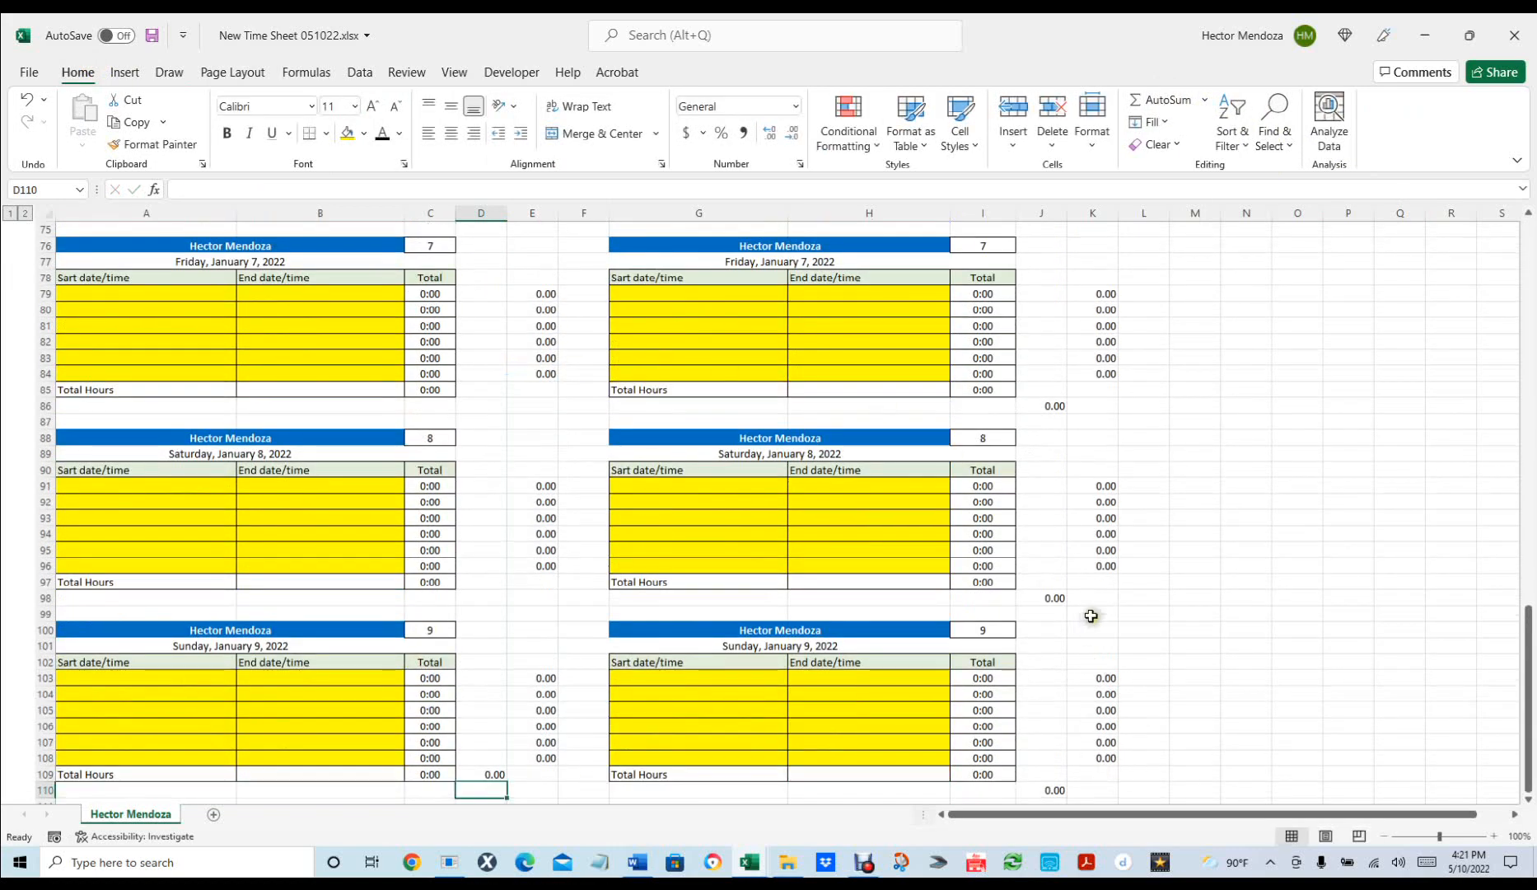
Delete the right block's Monday–Saturday daily totals in column J, from J38 to J98.
scroll(1091, 616, up, 15)
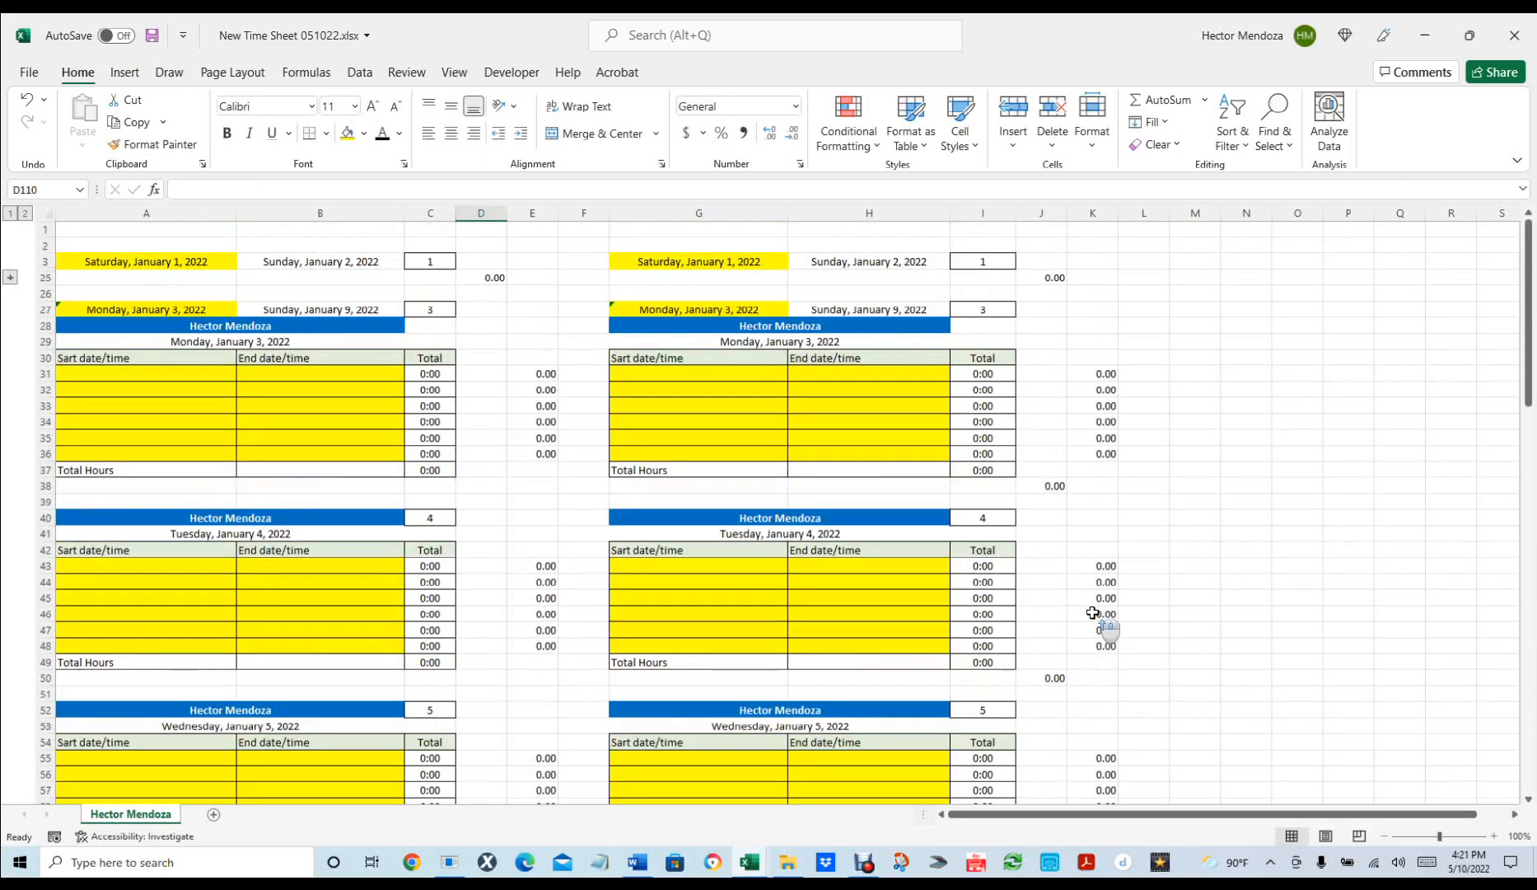
click(1049, 483)
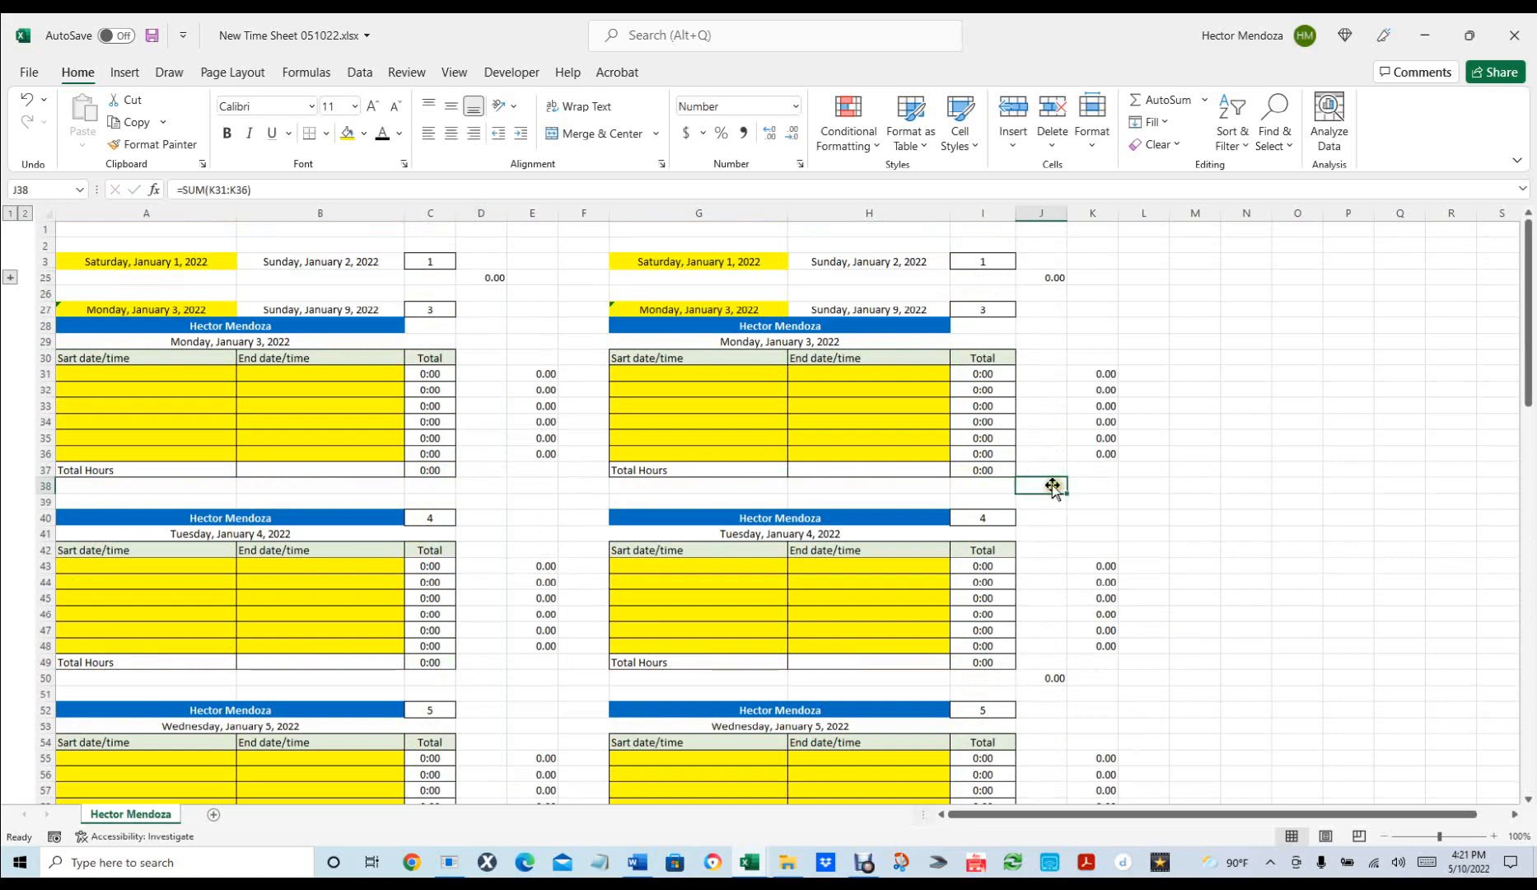
scroll(1047, 484, down, 4)
click(1045, 484)
scroll(1071, 507, down, 3)
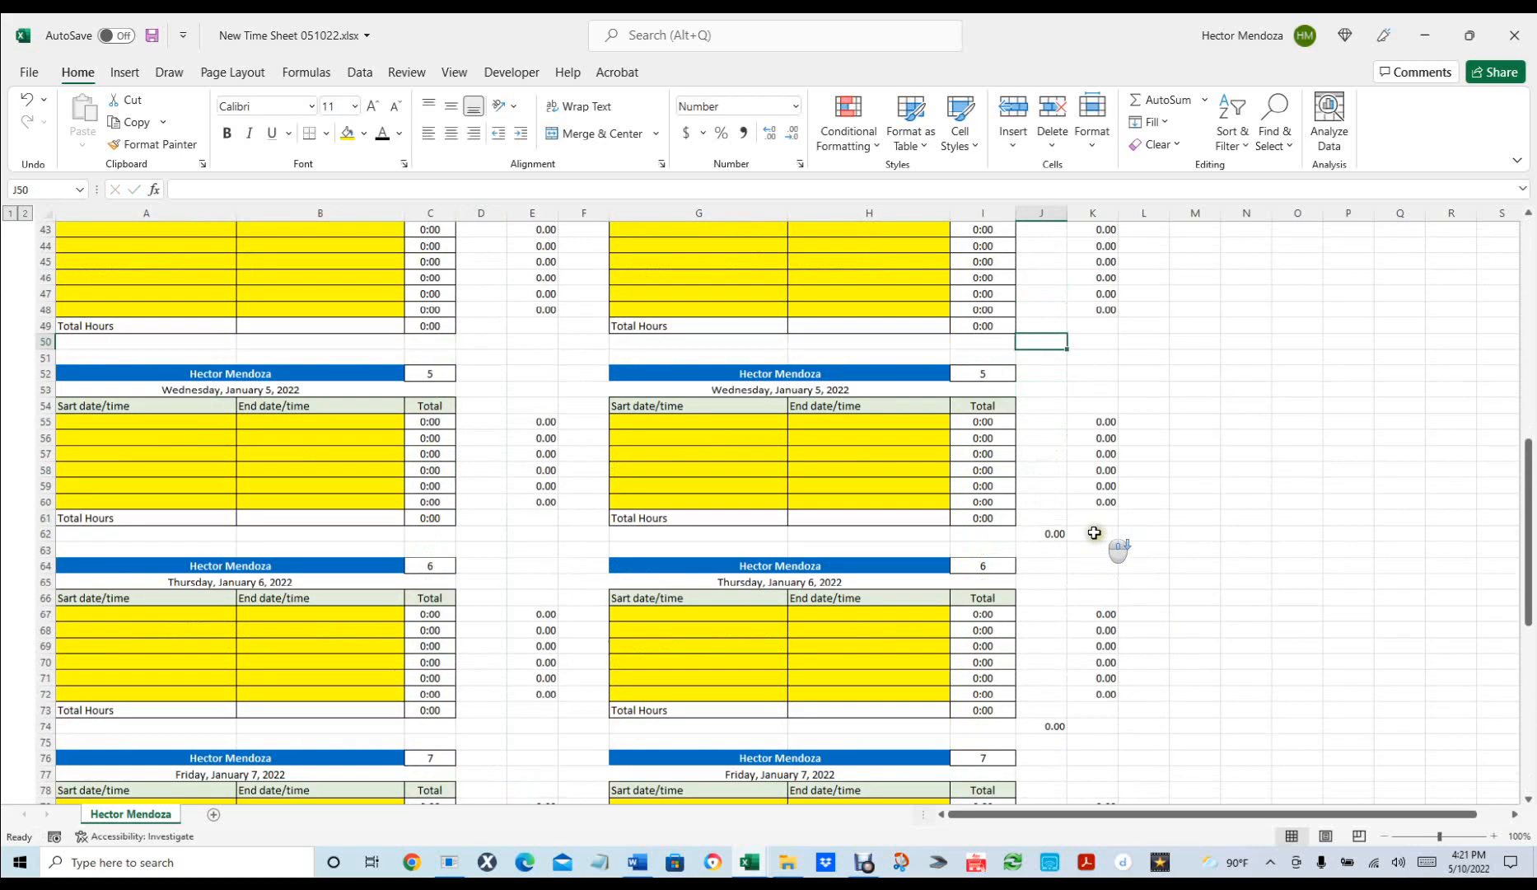
click(1053, 532)
scroll(1071, 635, down, 4)
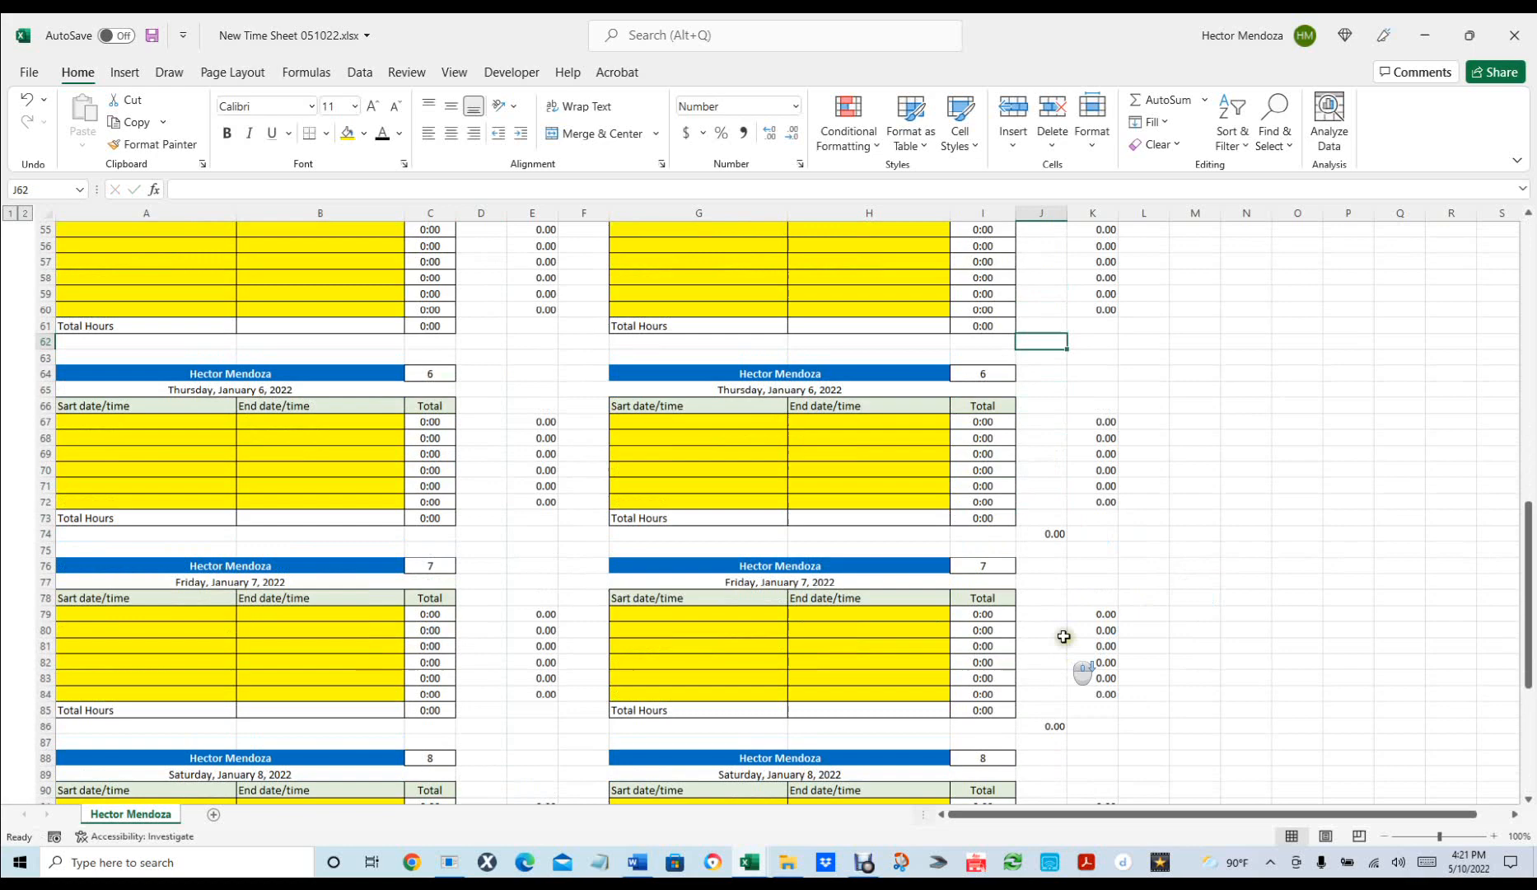
click(1053, 525)
key(Delete)
scroll(1167, 594, down, 4)
click(1054, 485)
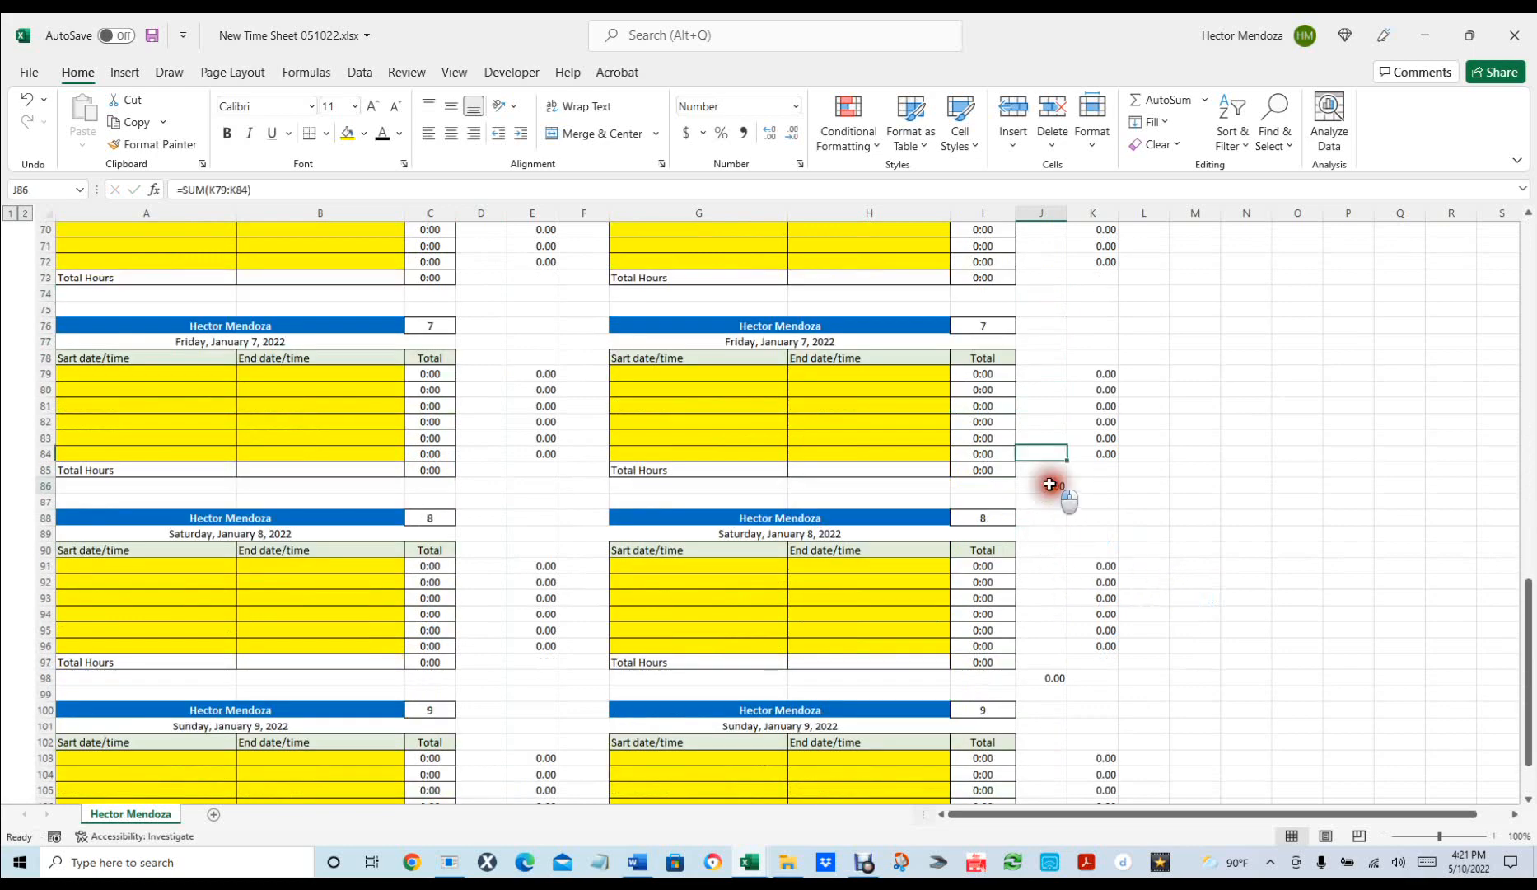
key(Delete)
click(1053, 673)
key(Delete)
scroll(1276, 594, down, 5)
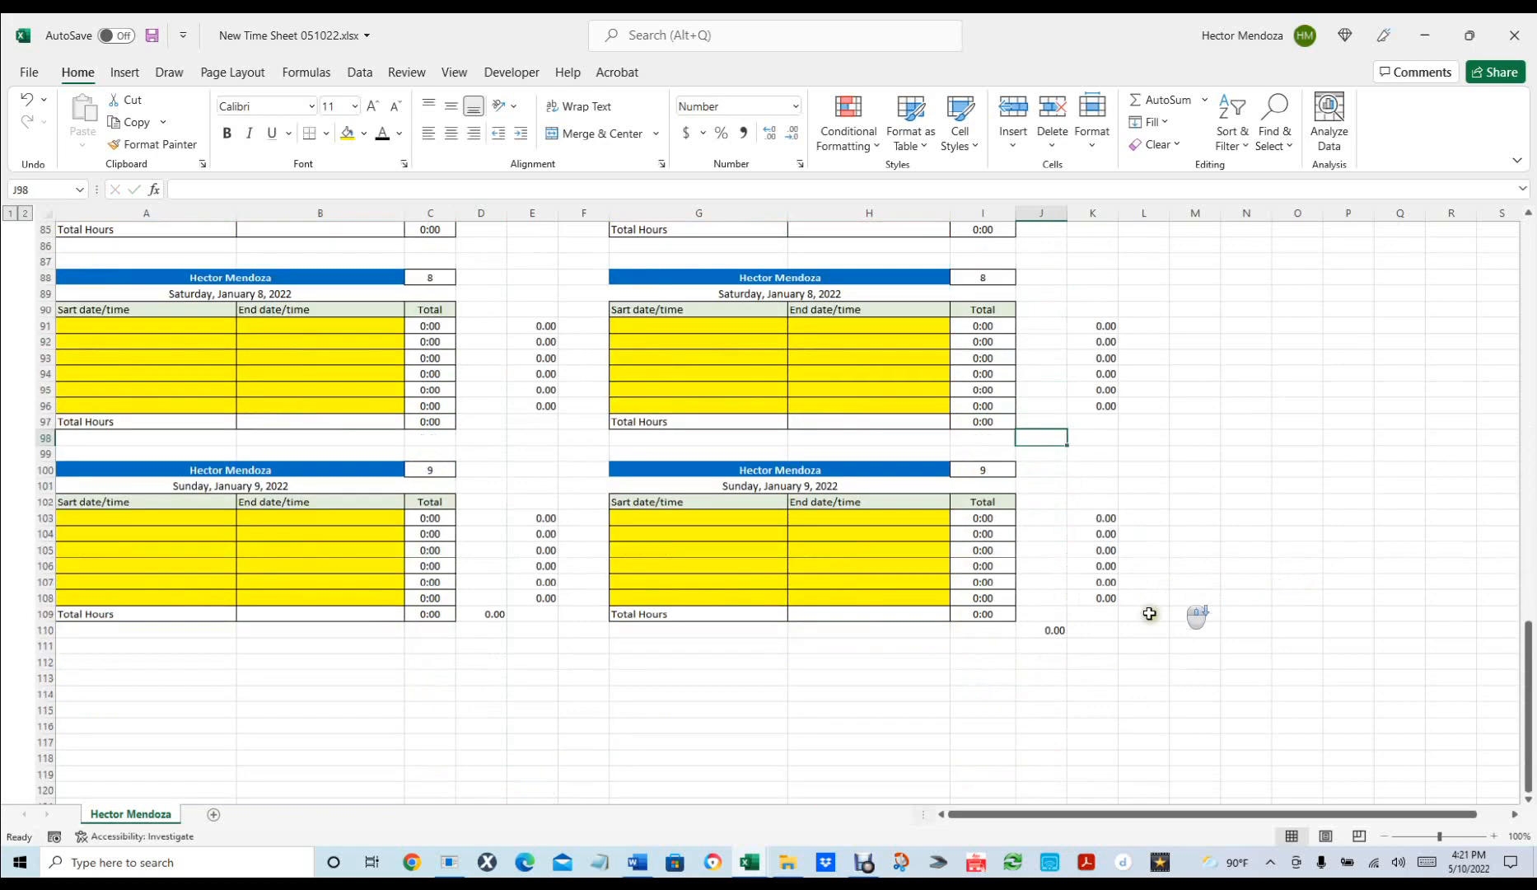
Enter =SUM(K31:K108) in J110 as the right block's weekly hours total.
click(1054, 629)
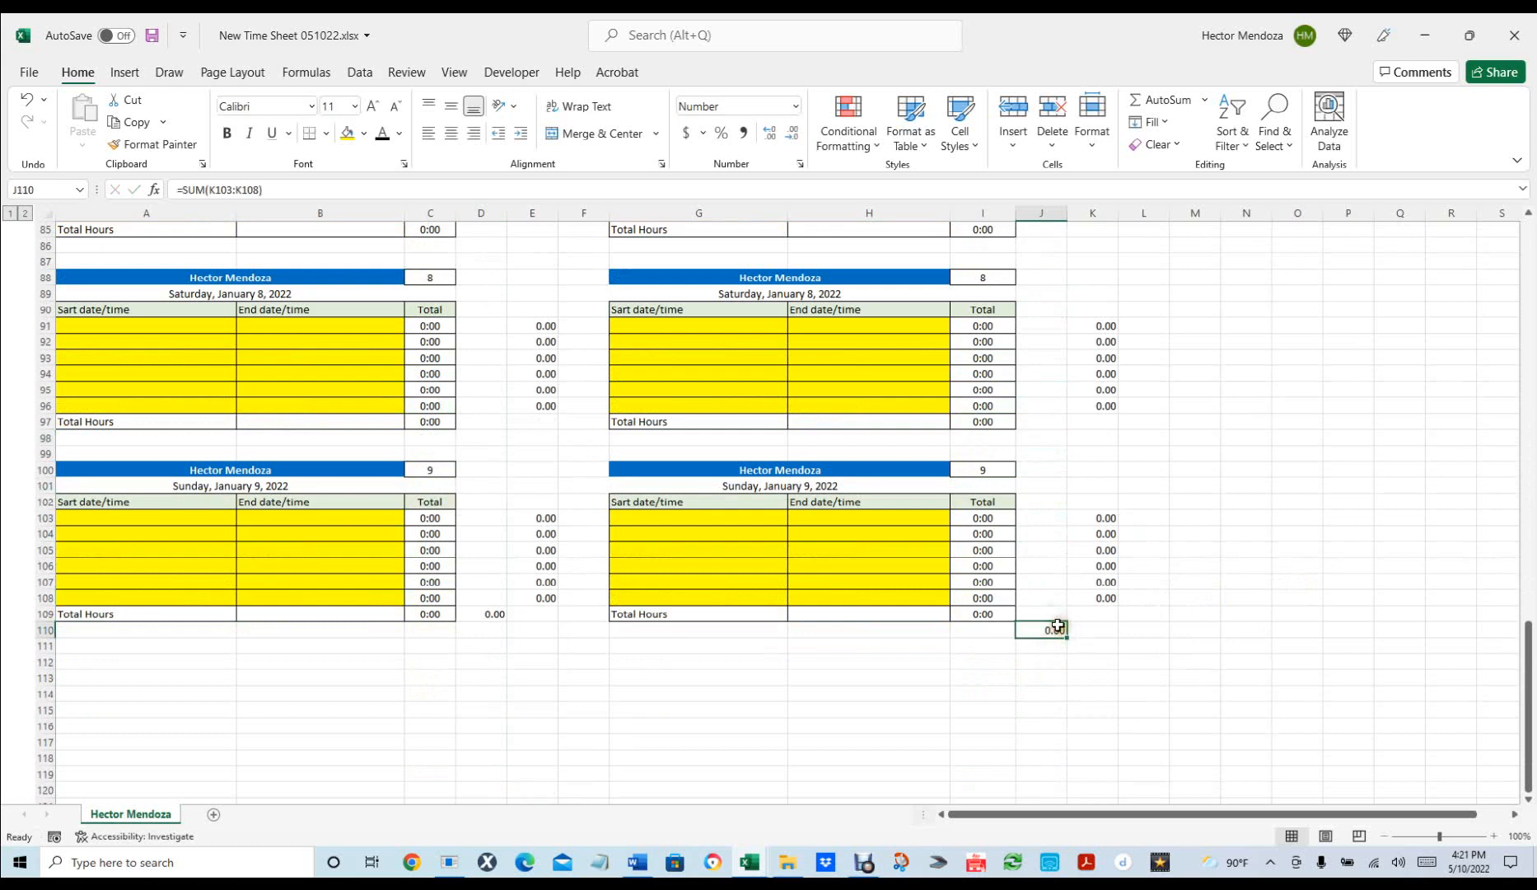
click(1153, 100)
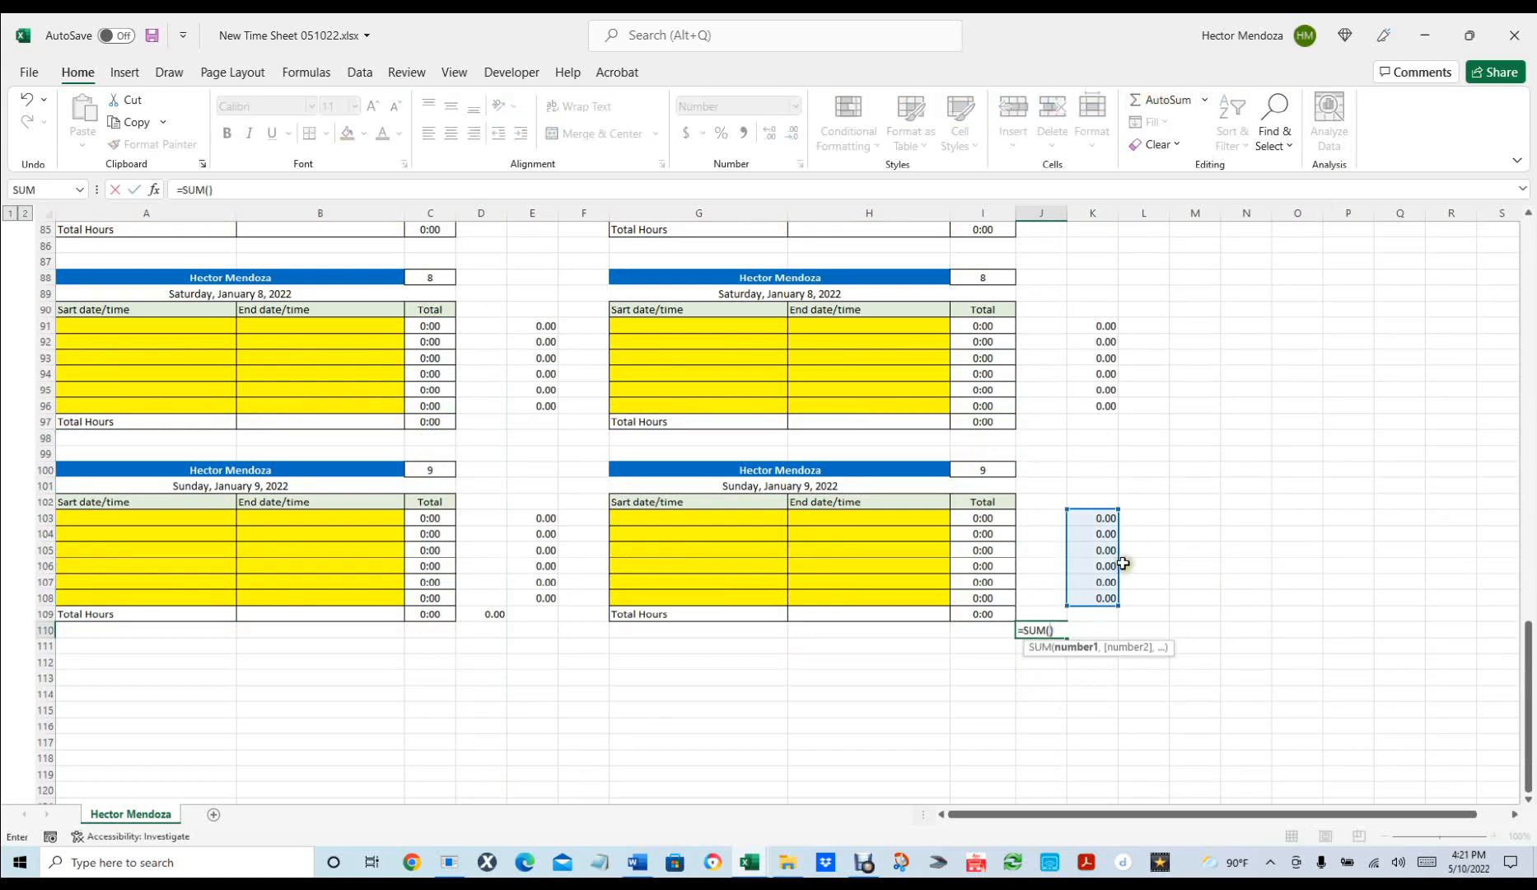
drag(1101, 593, 1105, 368)
key(Return)
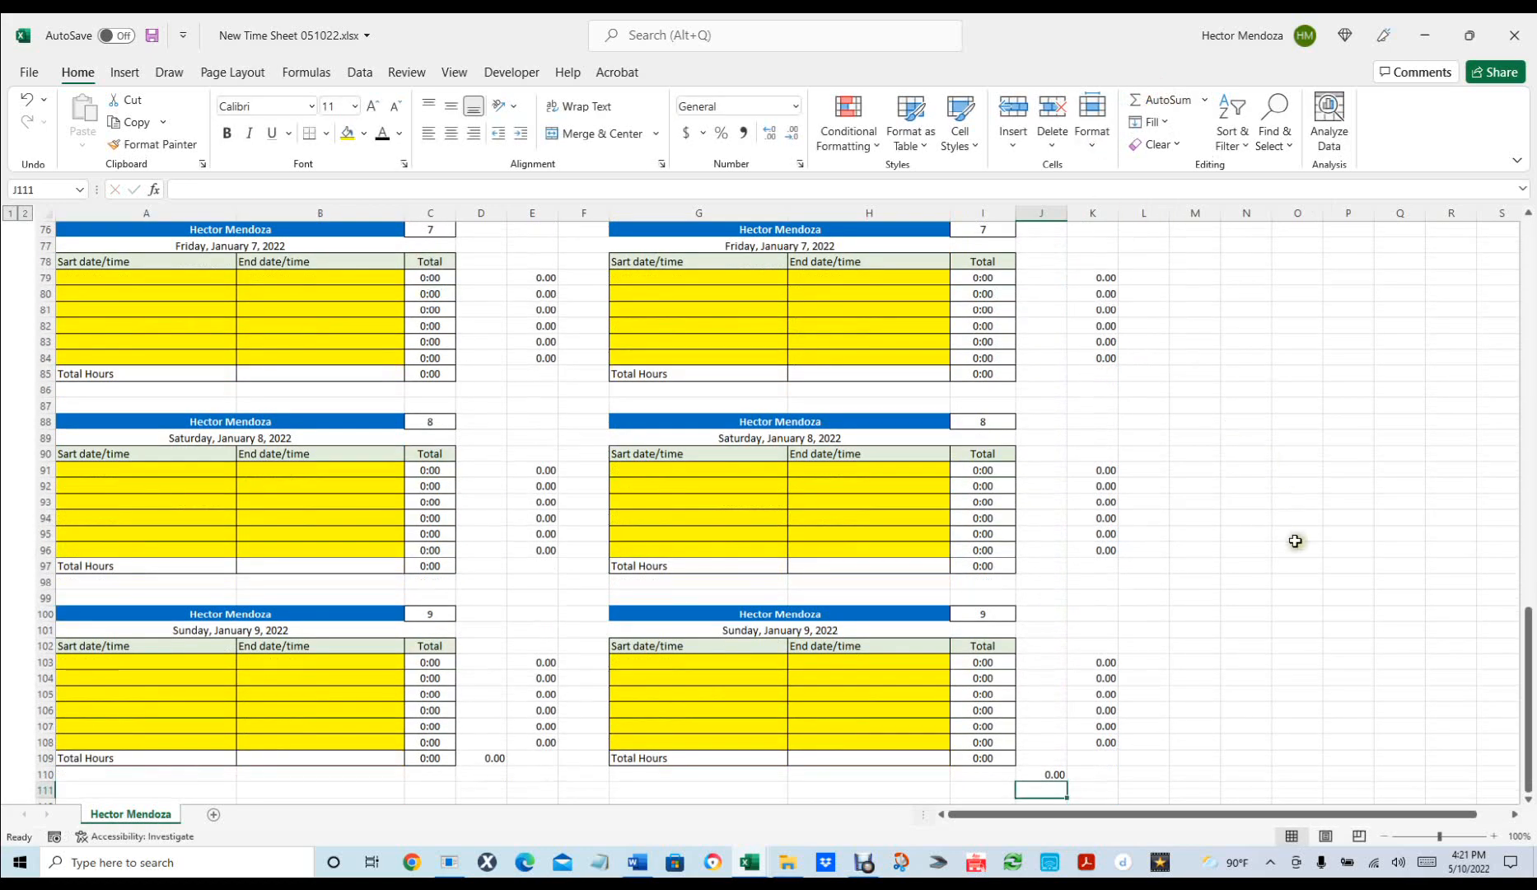
Move the =SUM(E31:E108) weekly total from D109 down to D110, level with J110.
click(1295, 540)
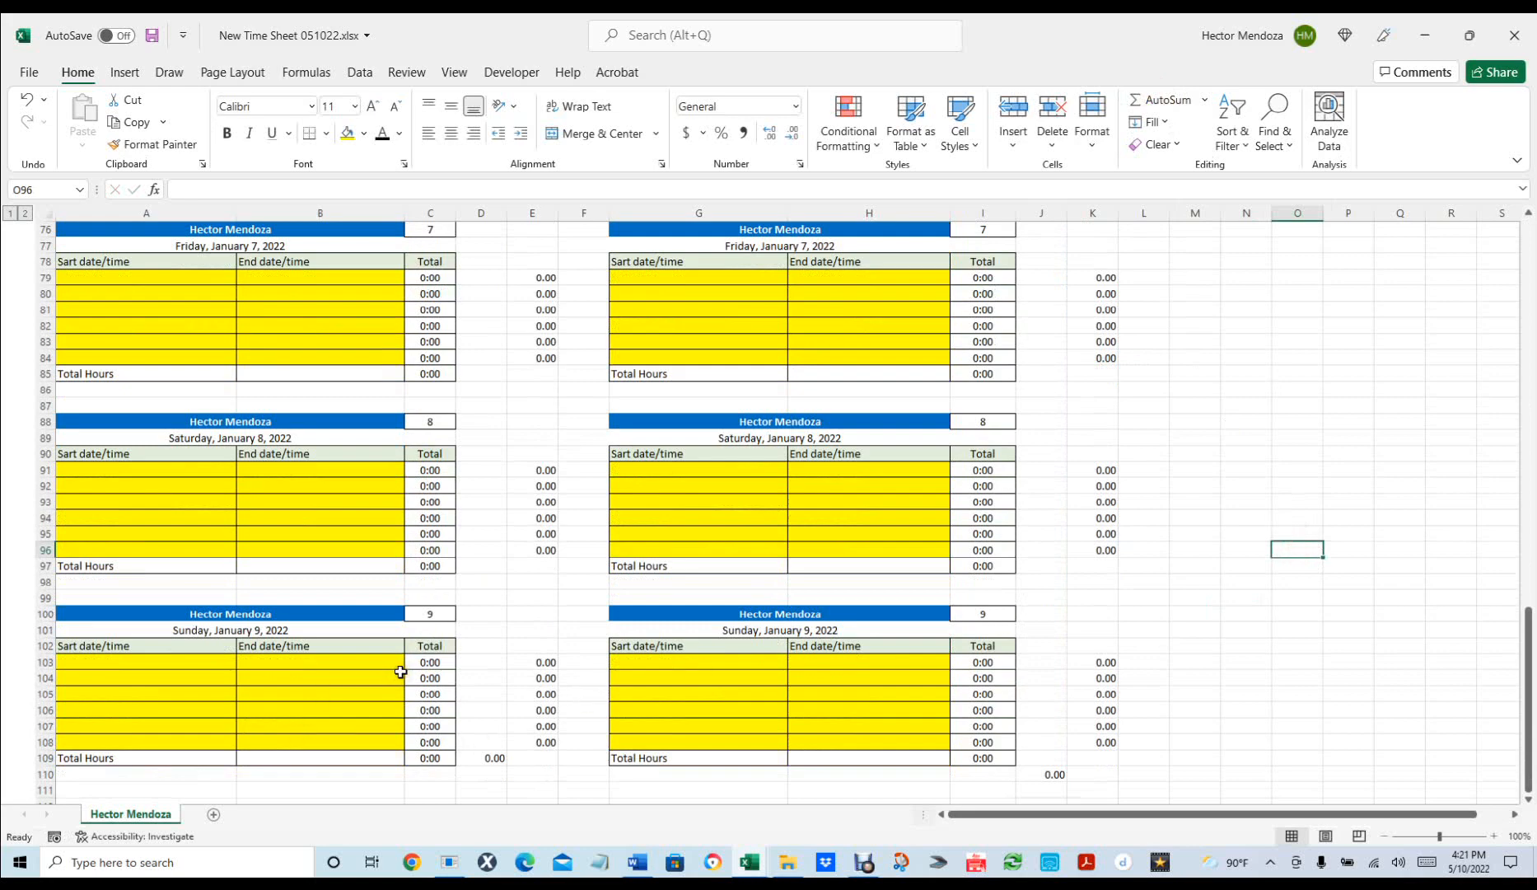
scroll(400, 671, down, 3)
scroll(401, 671, up, 2)
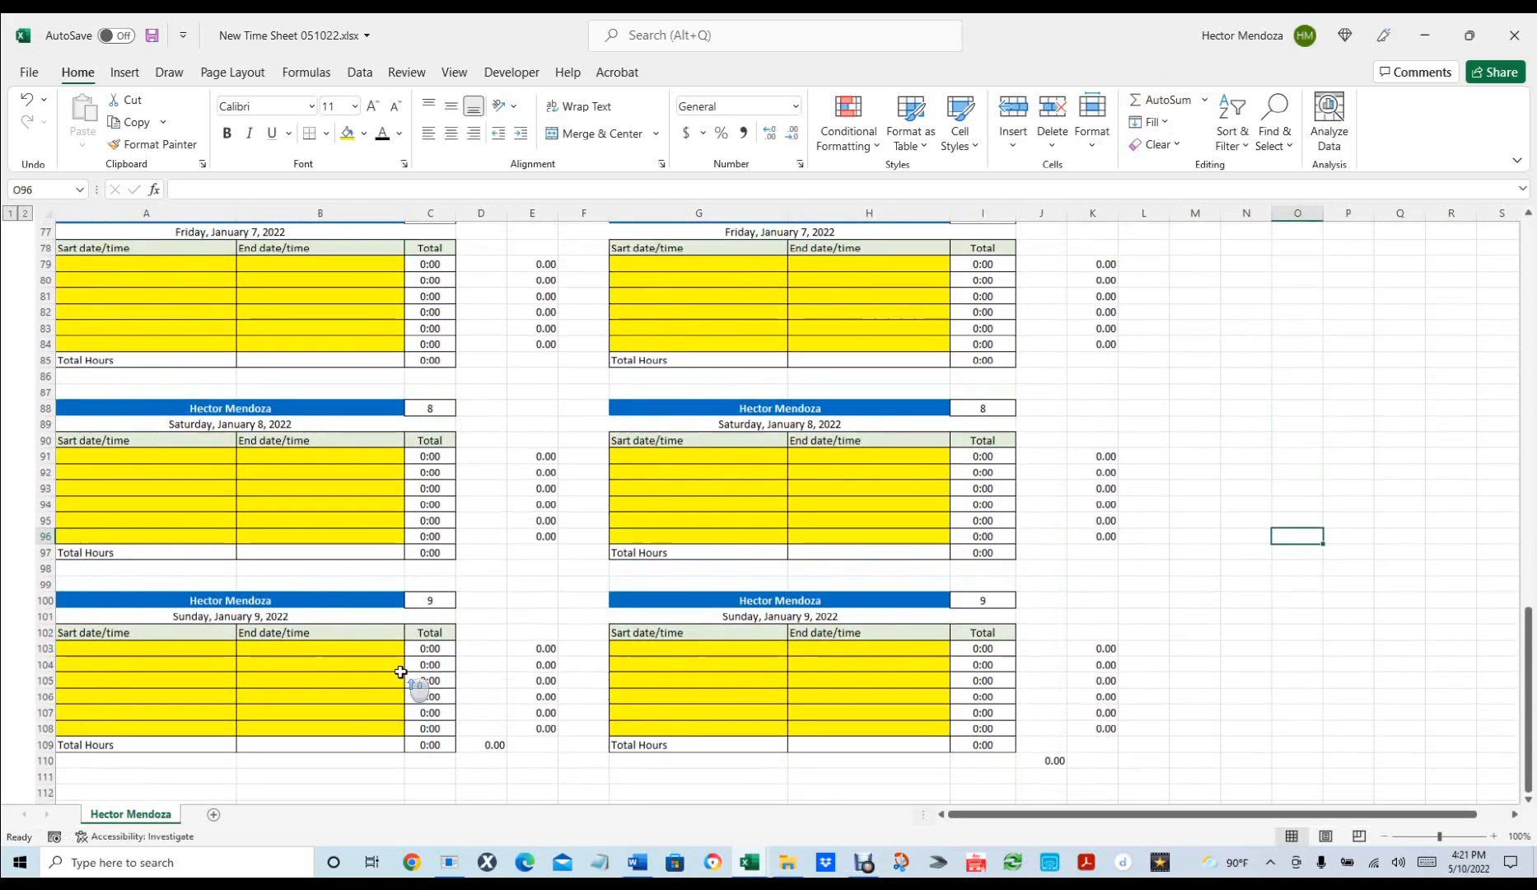
scroll(400, 672, down, 2)
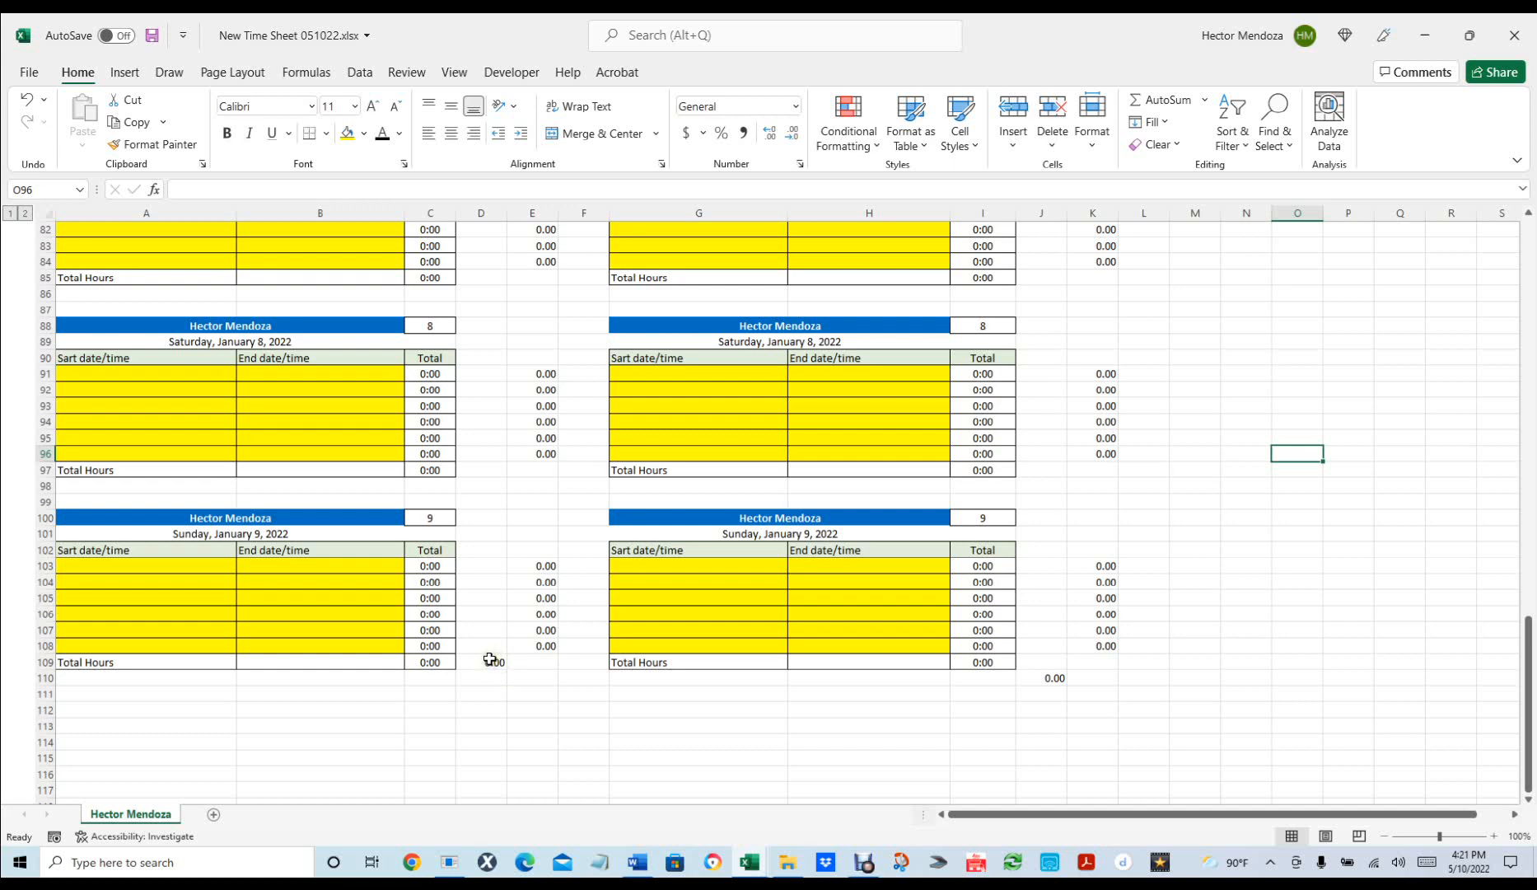
click(490, 659)
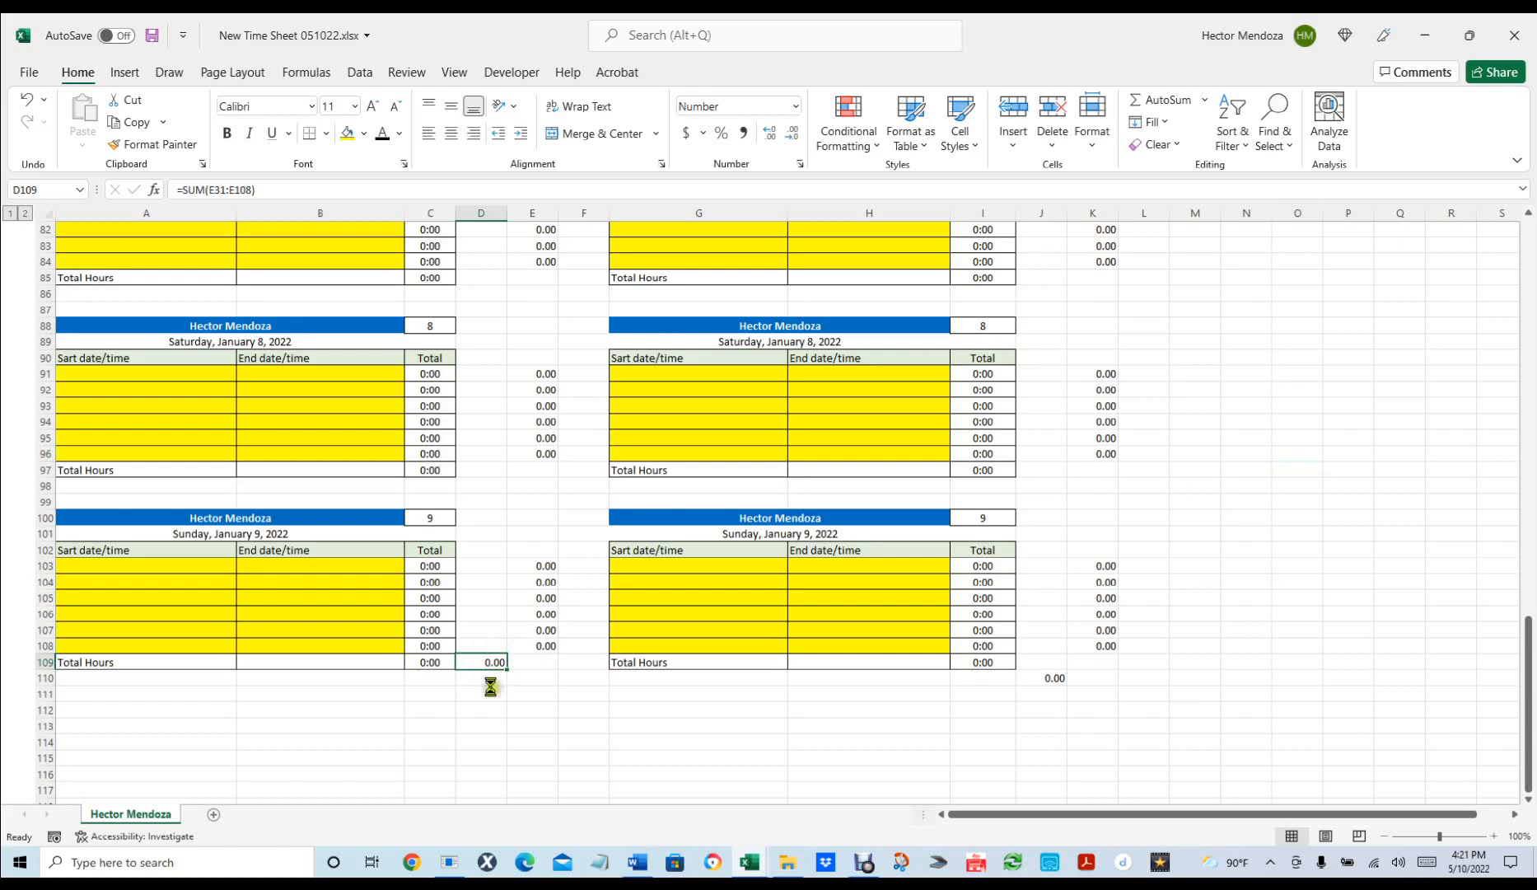
key(ctrl+c)
click(490, 686)
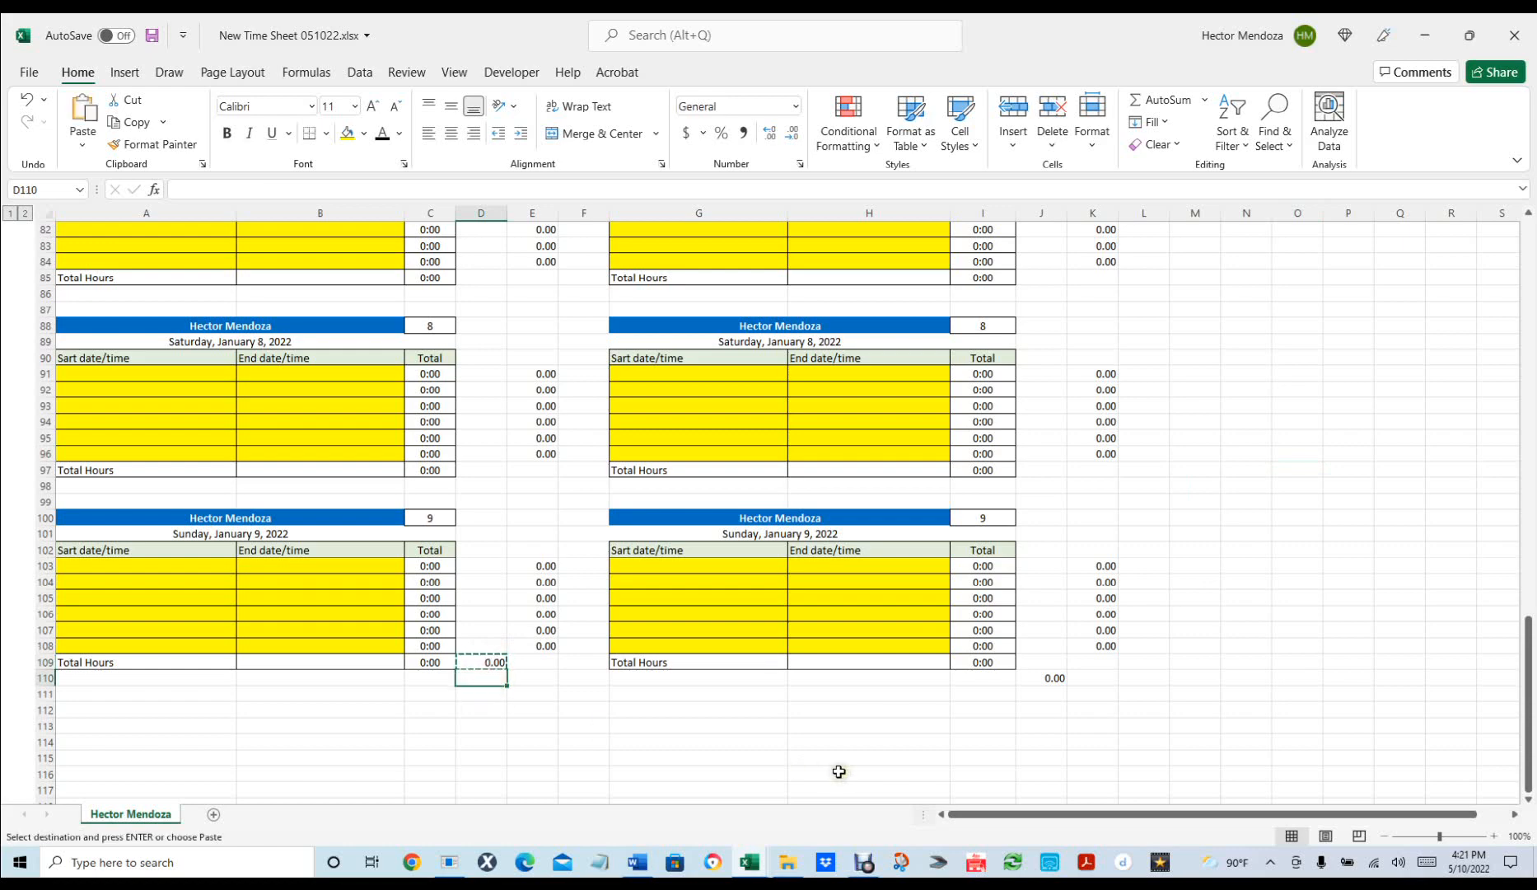
key(Return)
scroll(772, 549, up, 11)
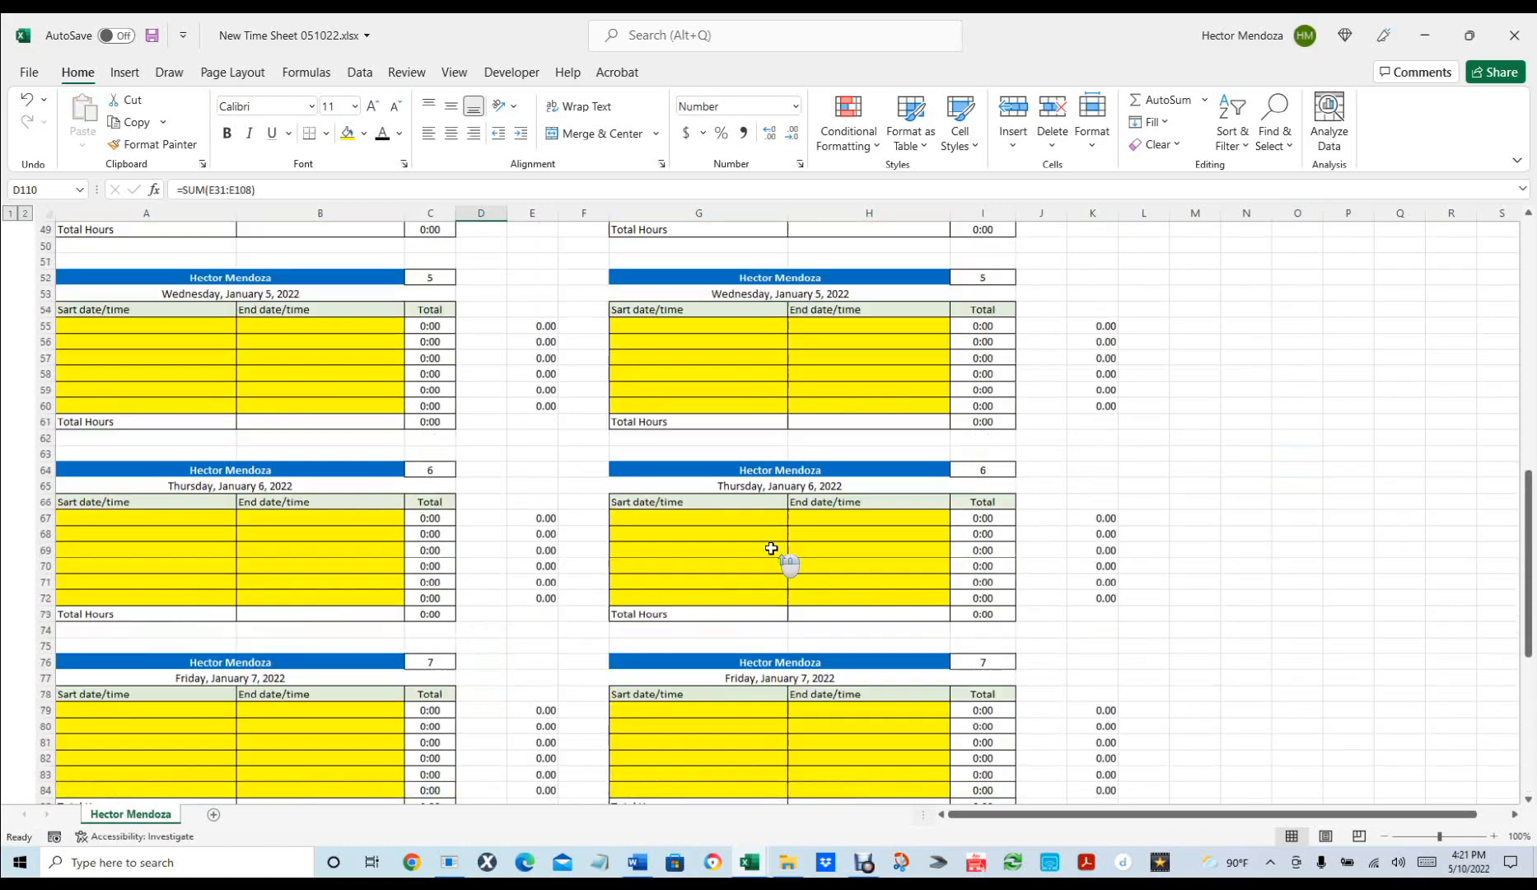
scroll(772, 549, up, 9)
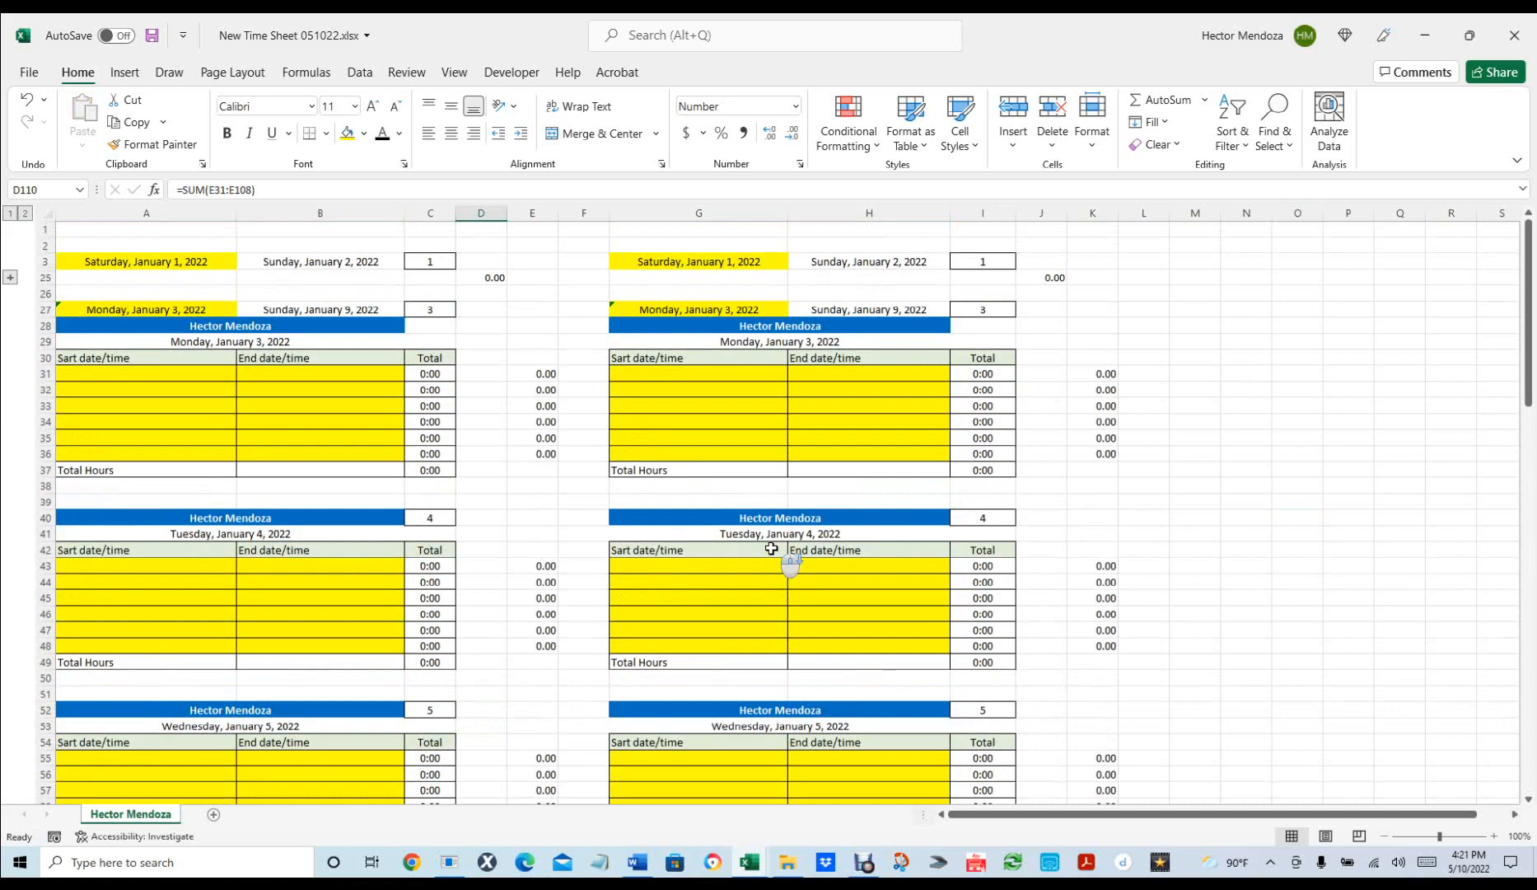
scroll(772, 549, down, 16)
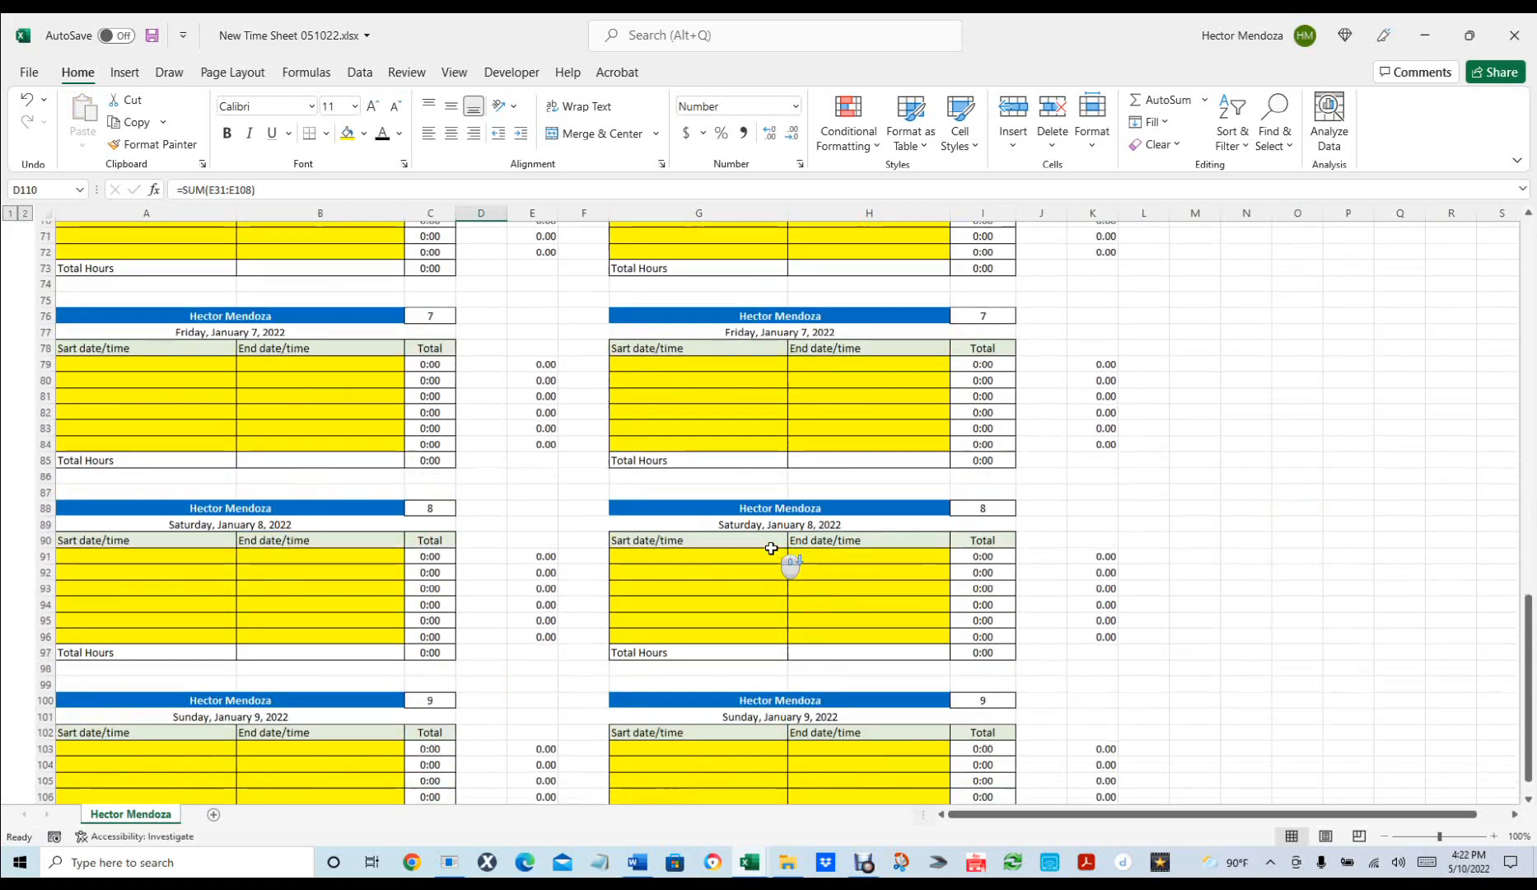
scroll(772, 548, down, 5)
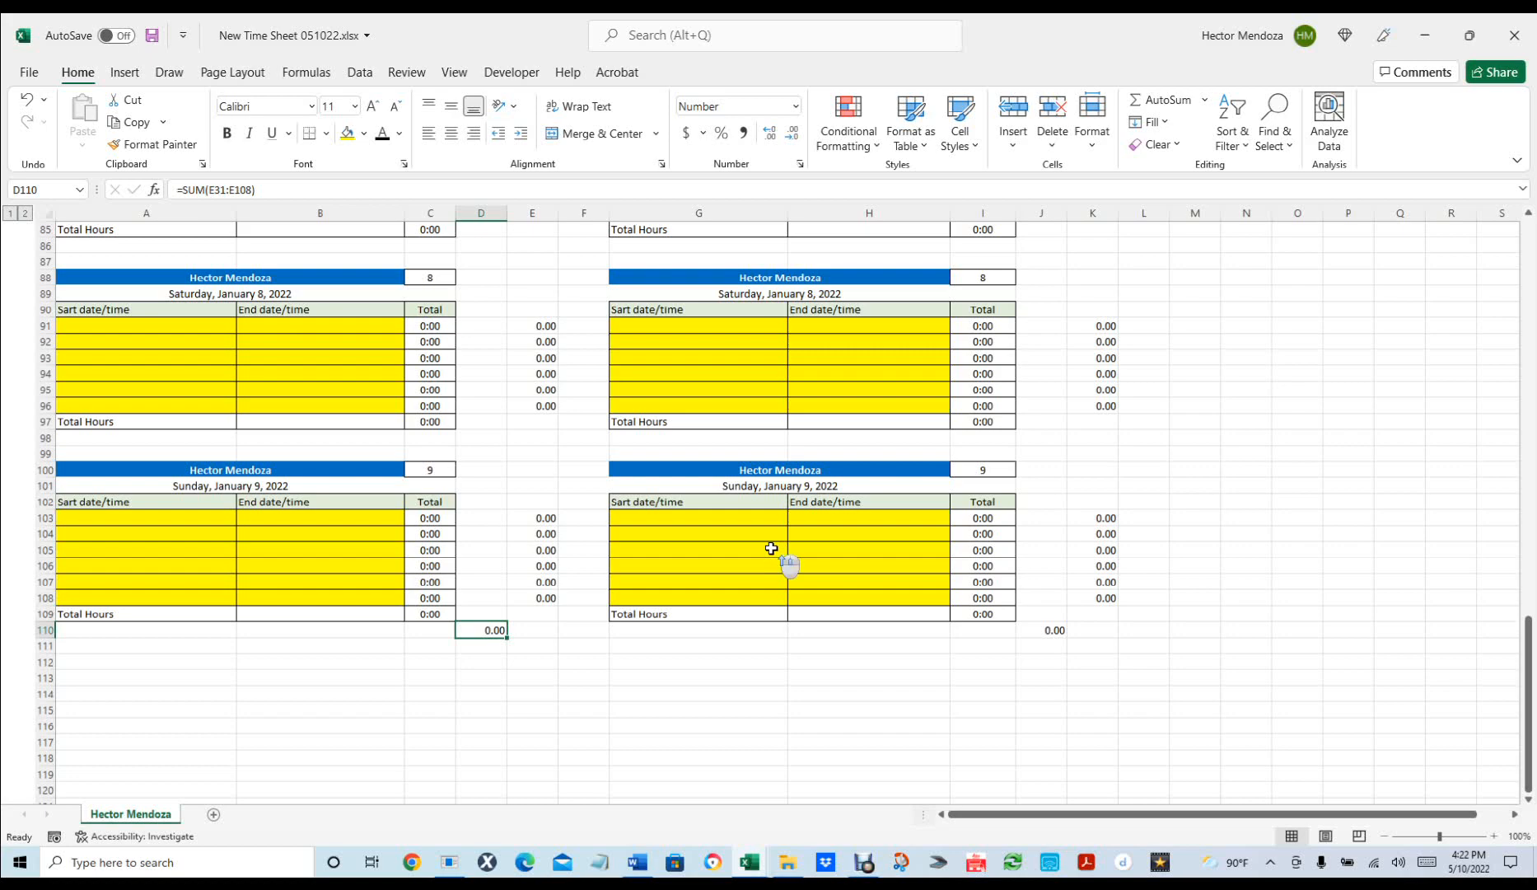
scroll(772, 548, up, 20)
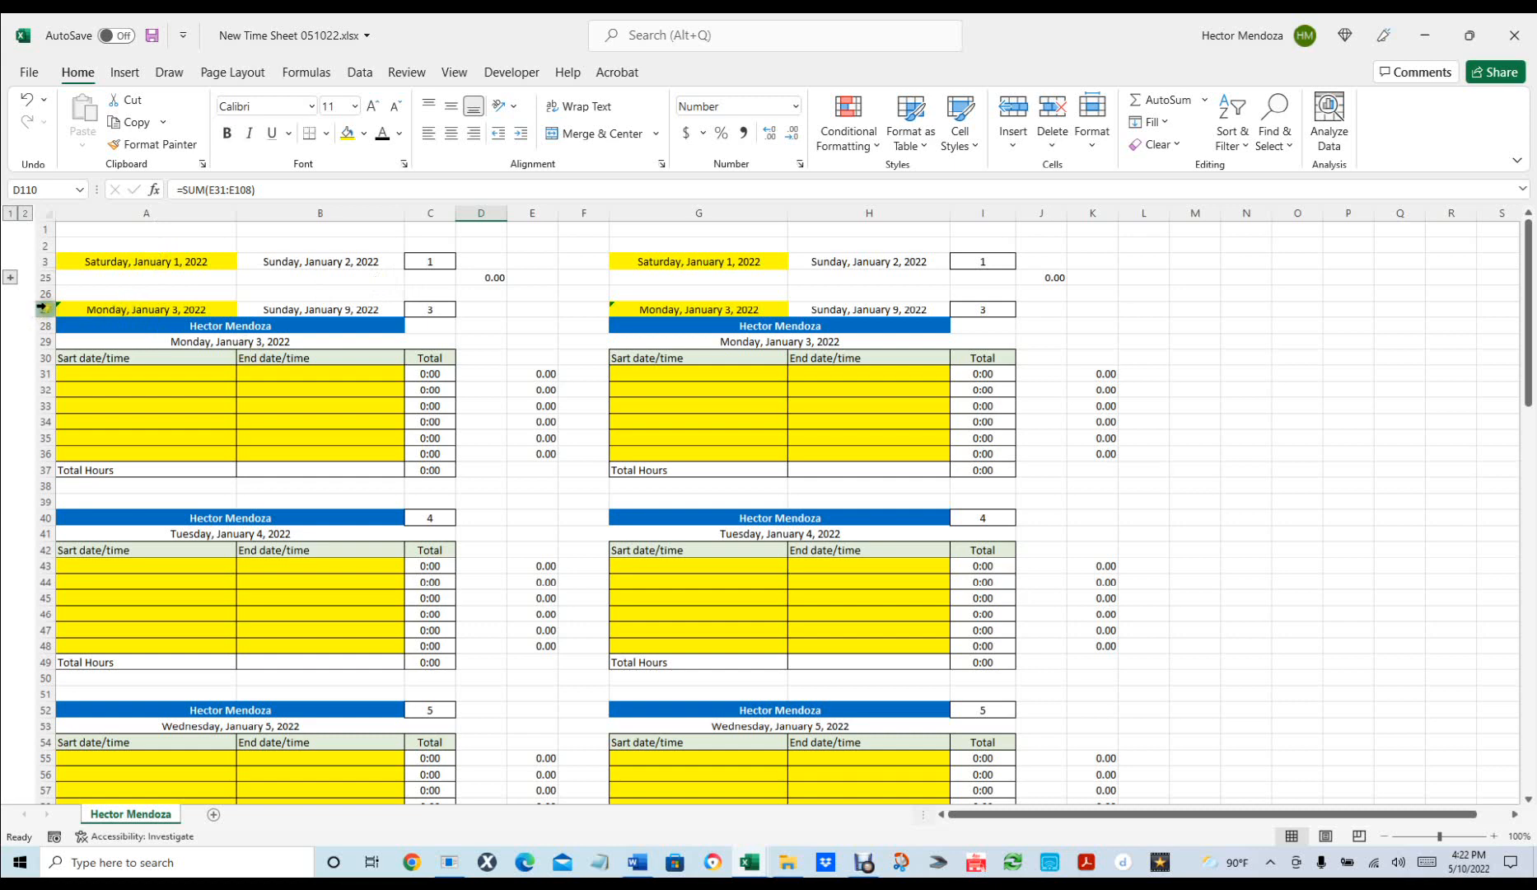
Copy the first week's block in rows 26–110.
click(42, 307)
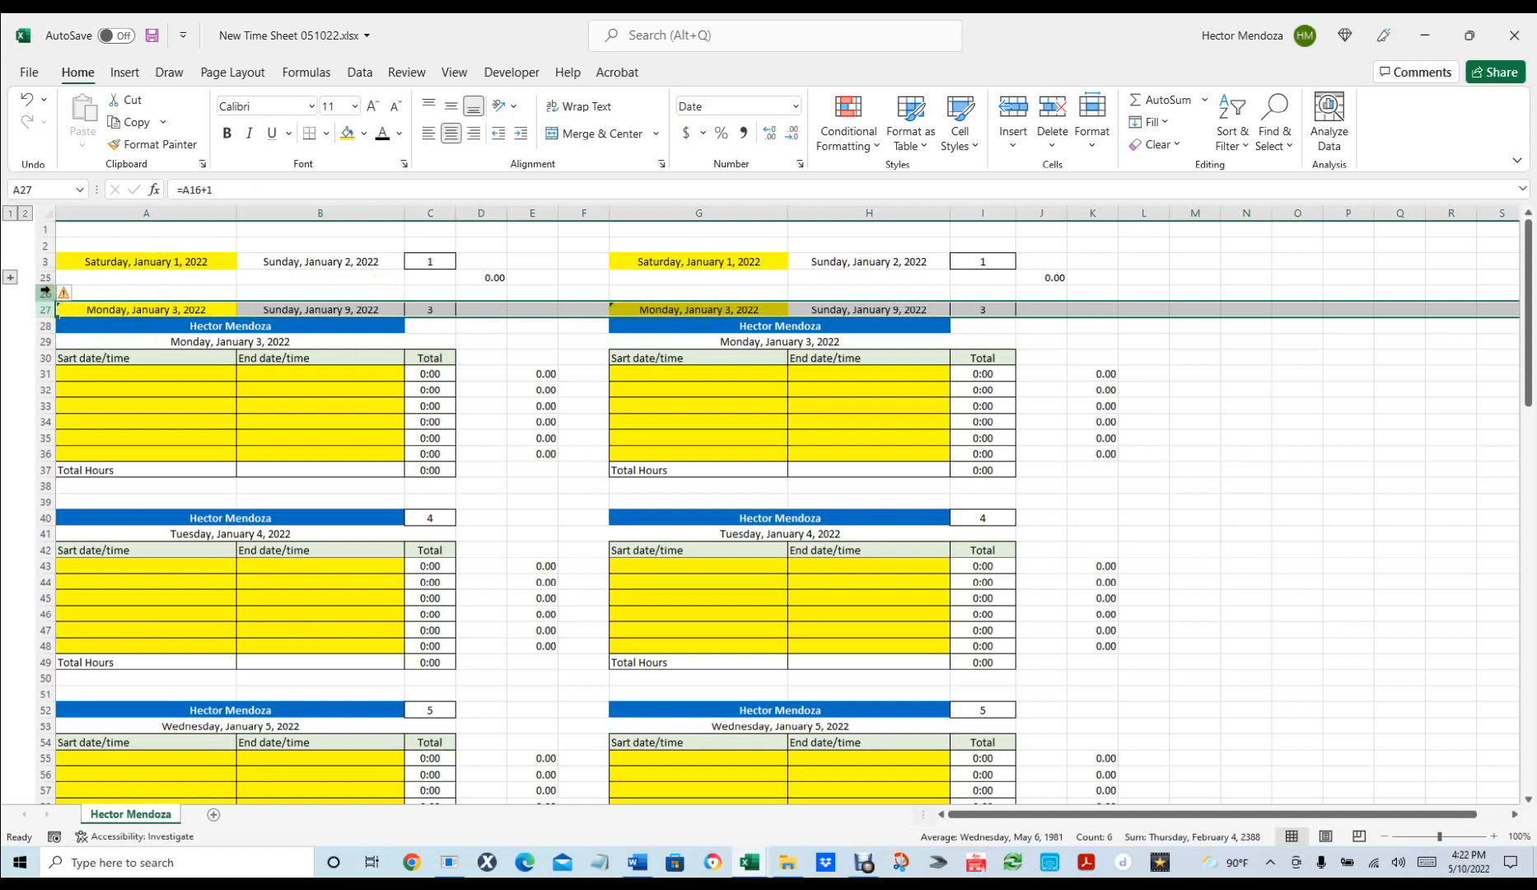
click(45, 292)
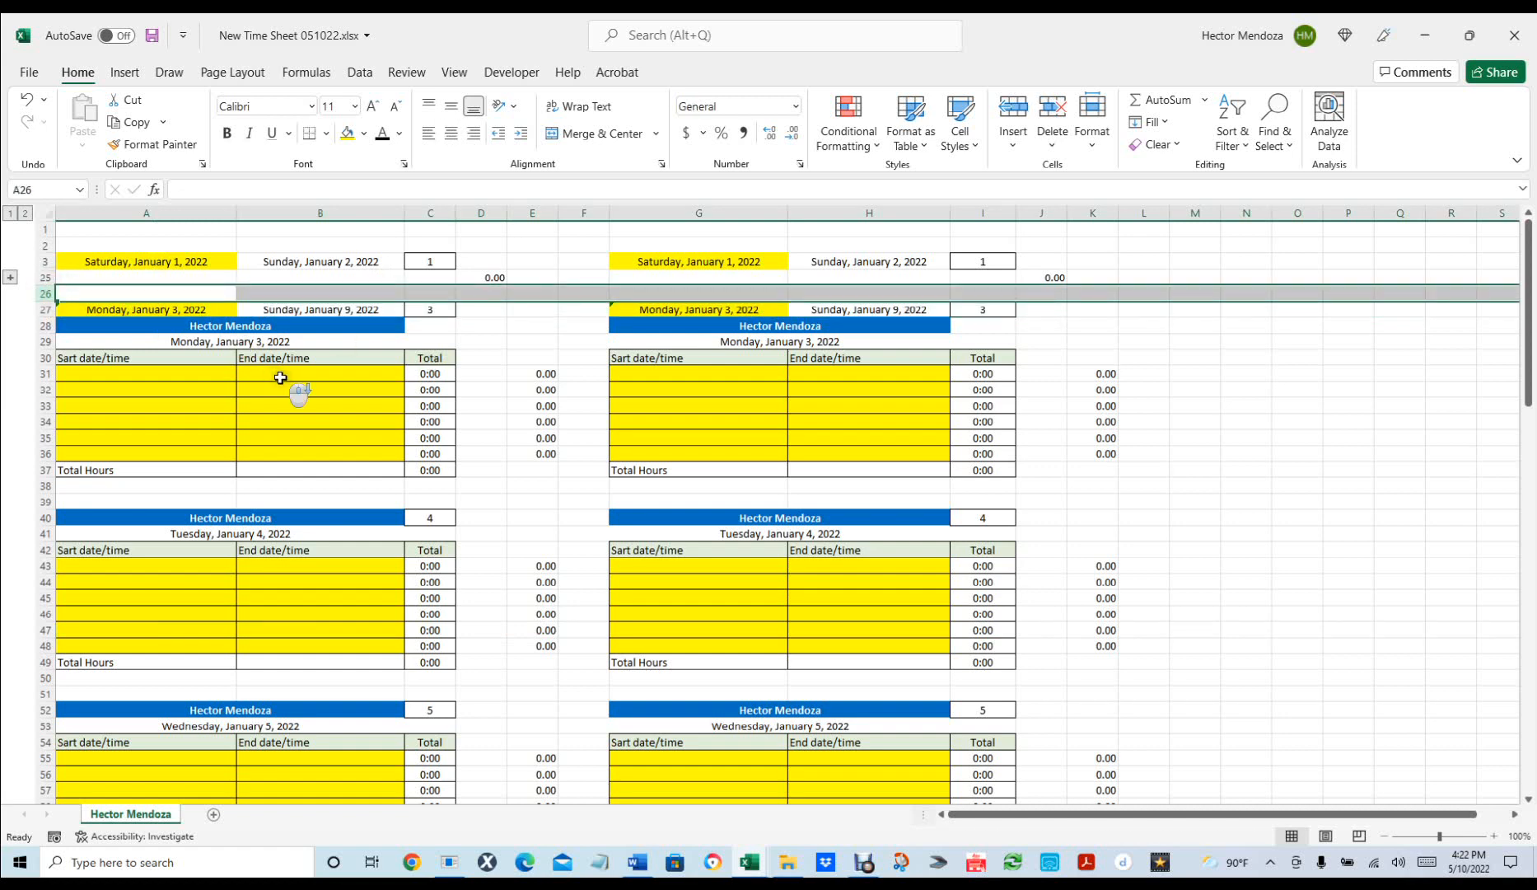
scroll(280, 377, down, 20)
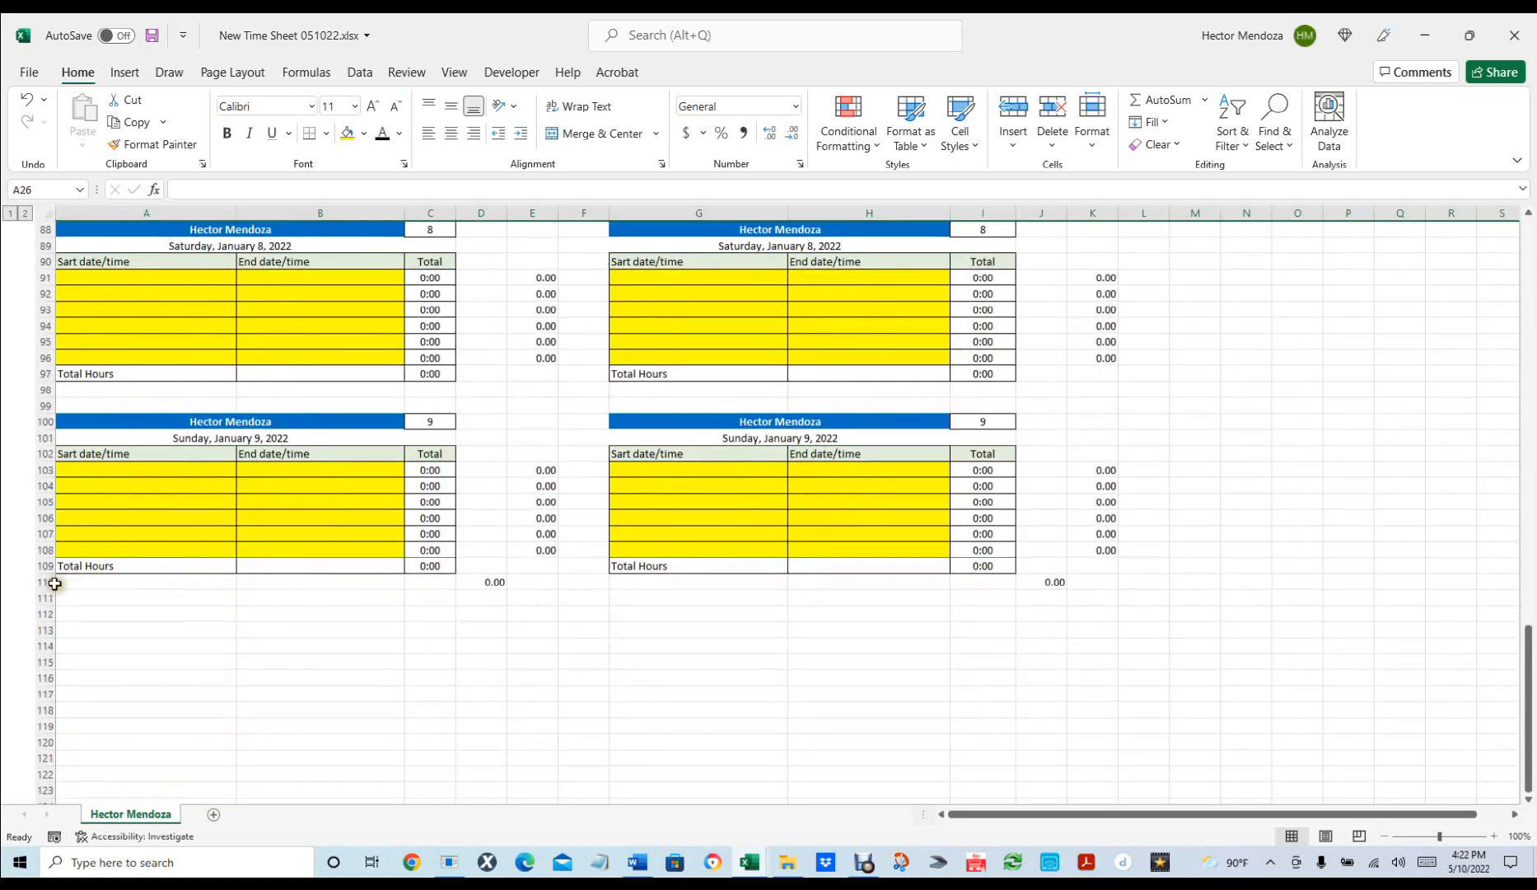
shift+click(46, 580)
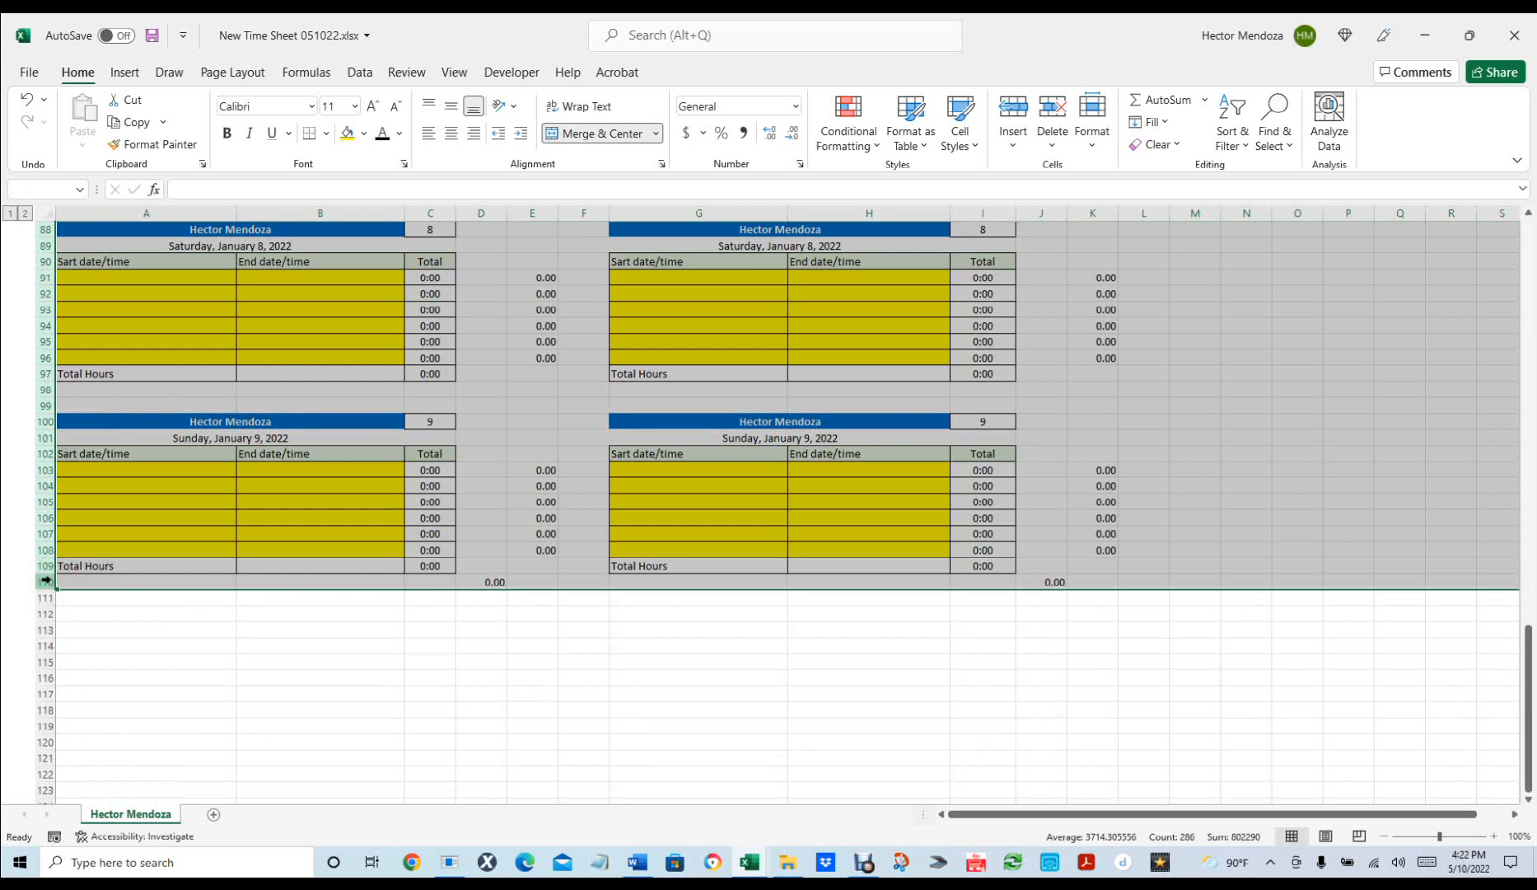
key(ctrl+c)
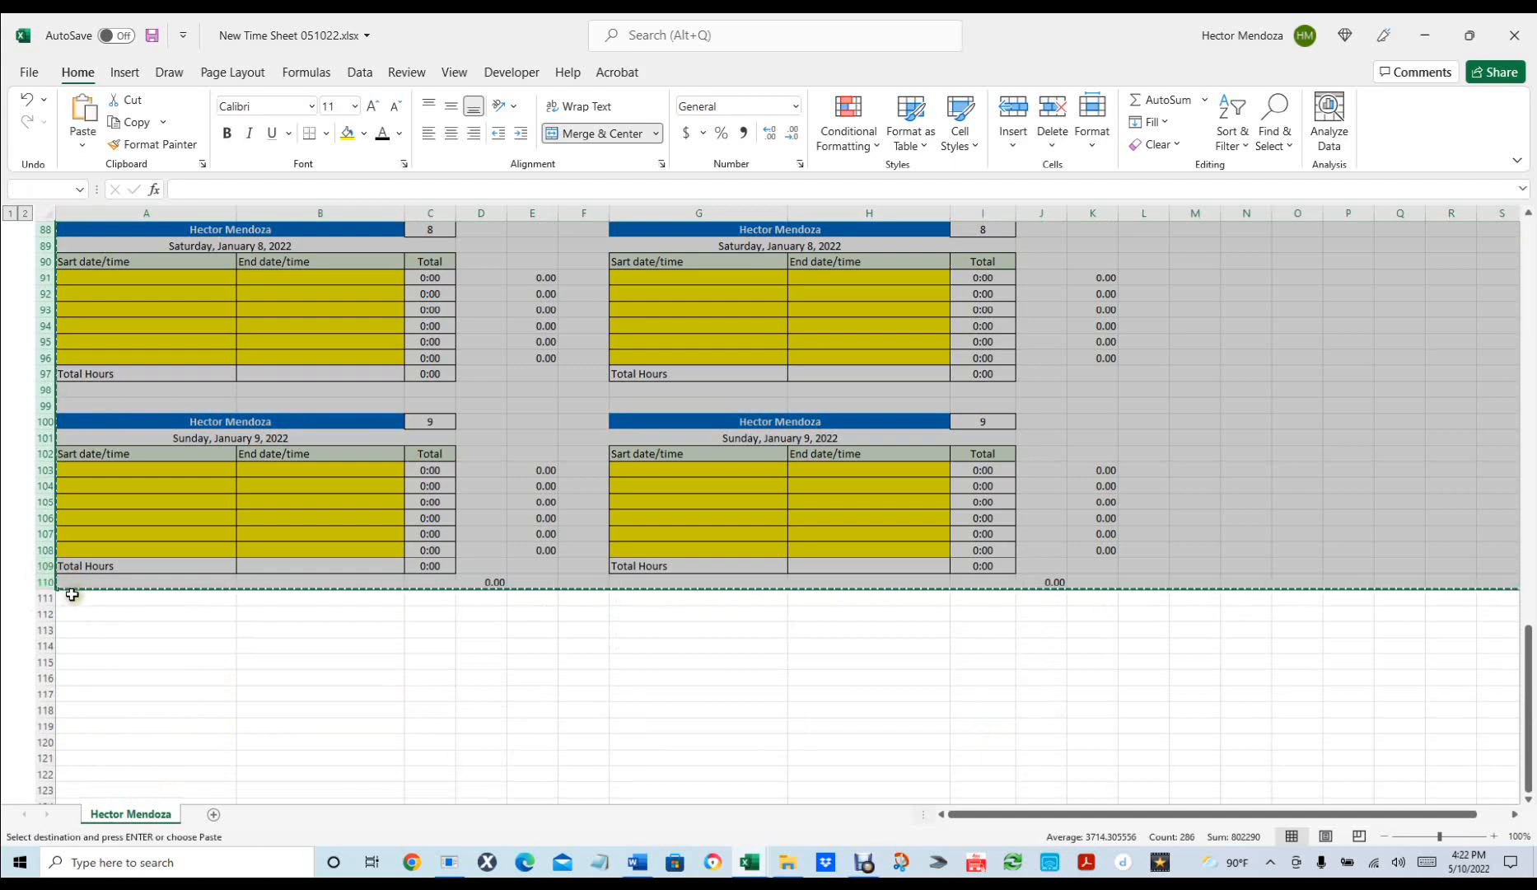
Paste the week block at rows 111, 196 and 281 to cover January 10–30.
click(73, 594)
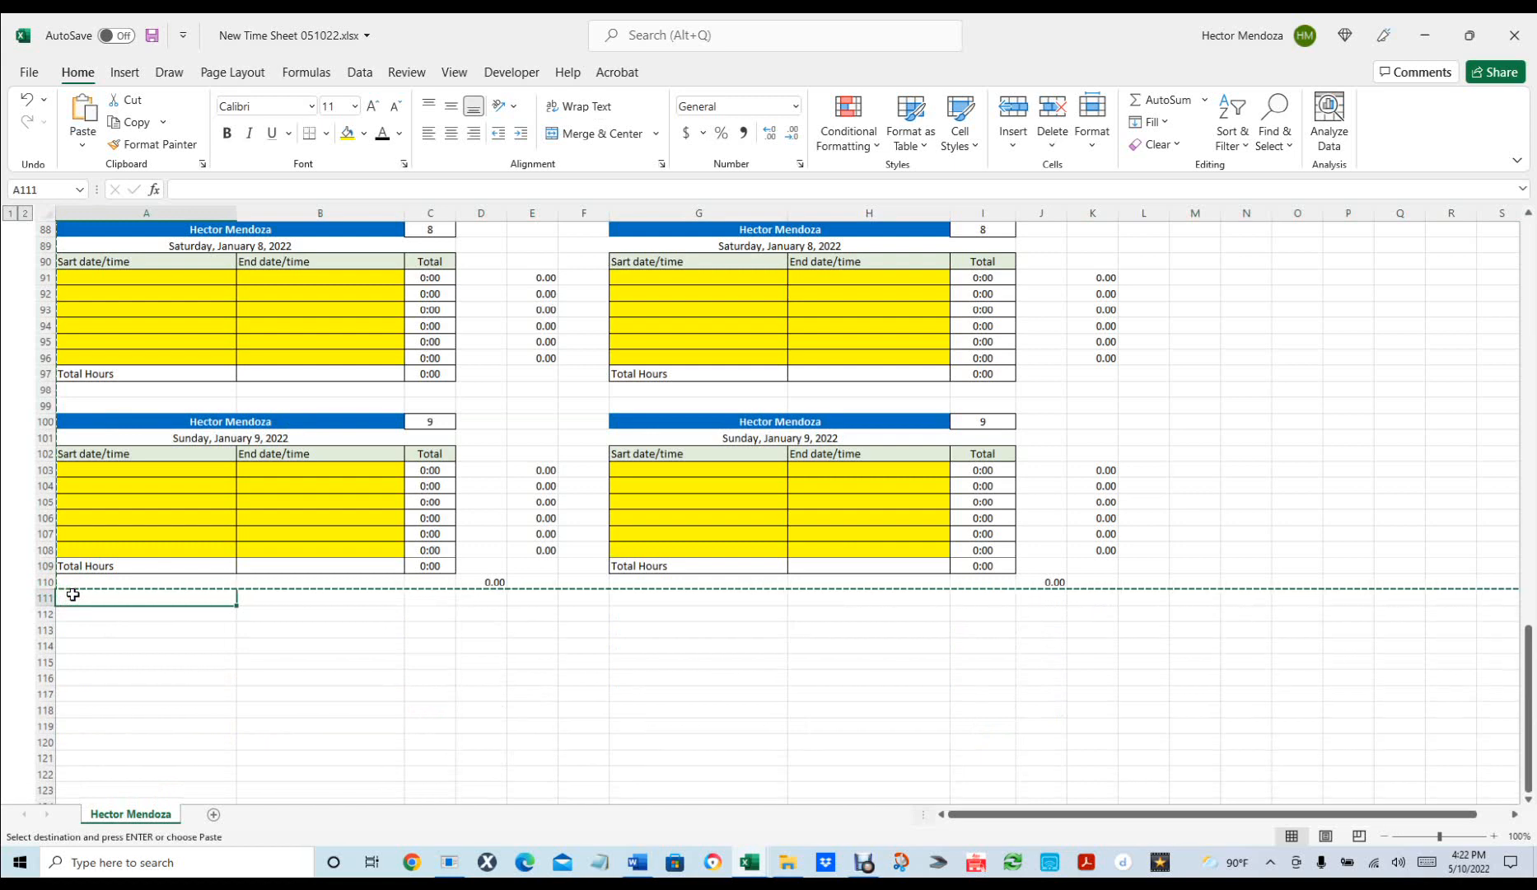
key(ctrl+v)
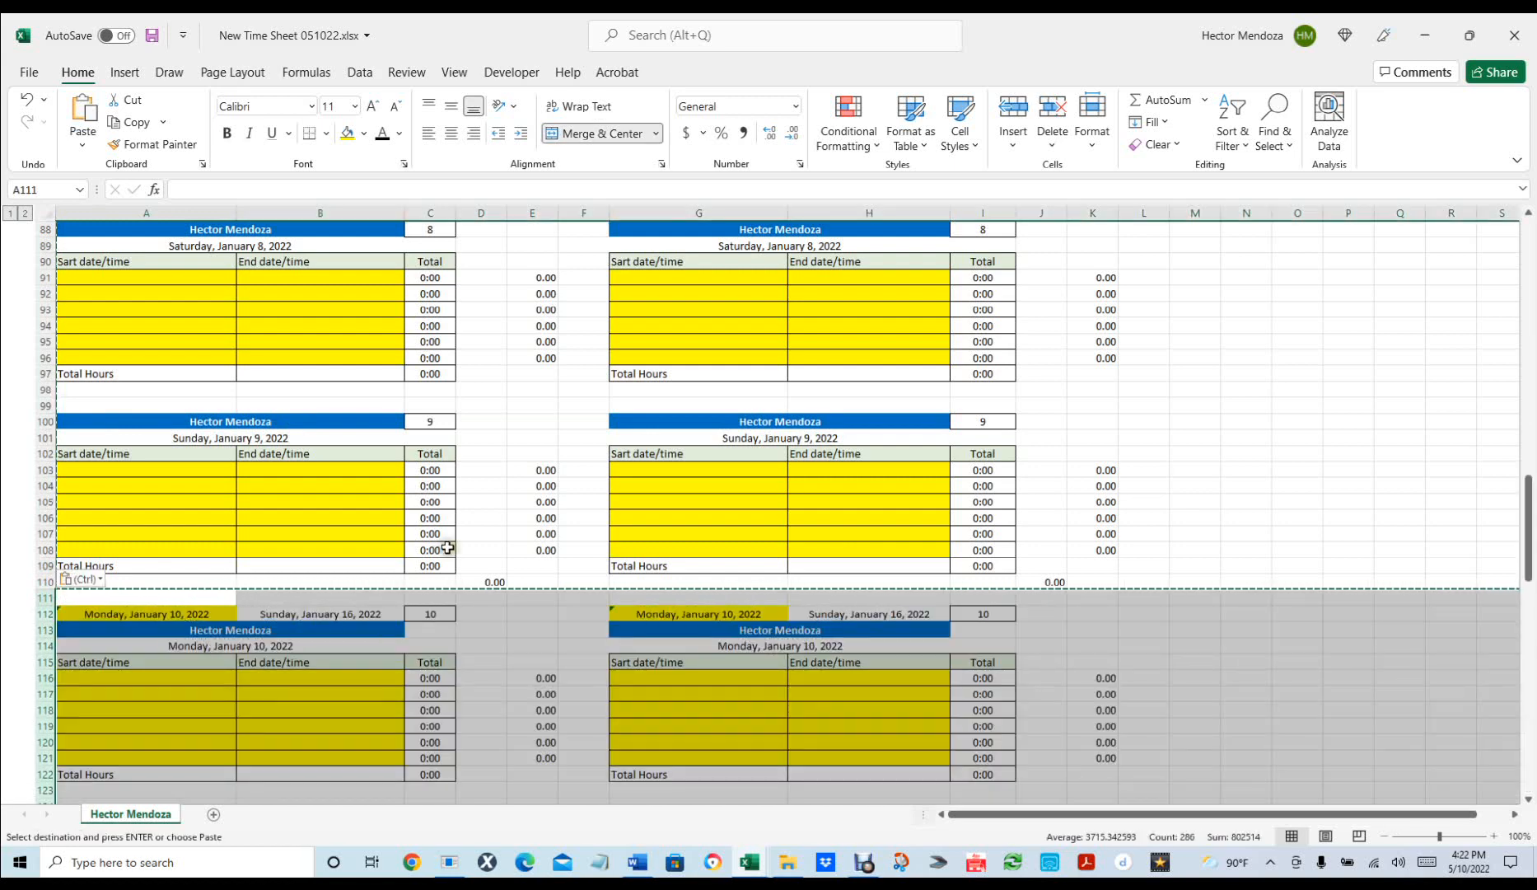
scroll(481, 551, down, 10)
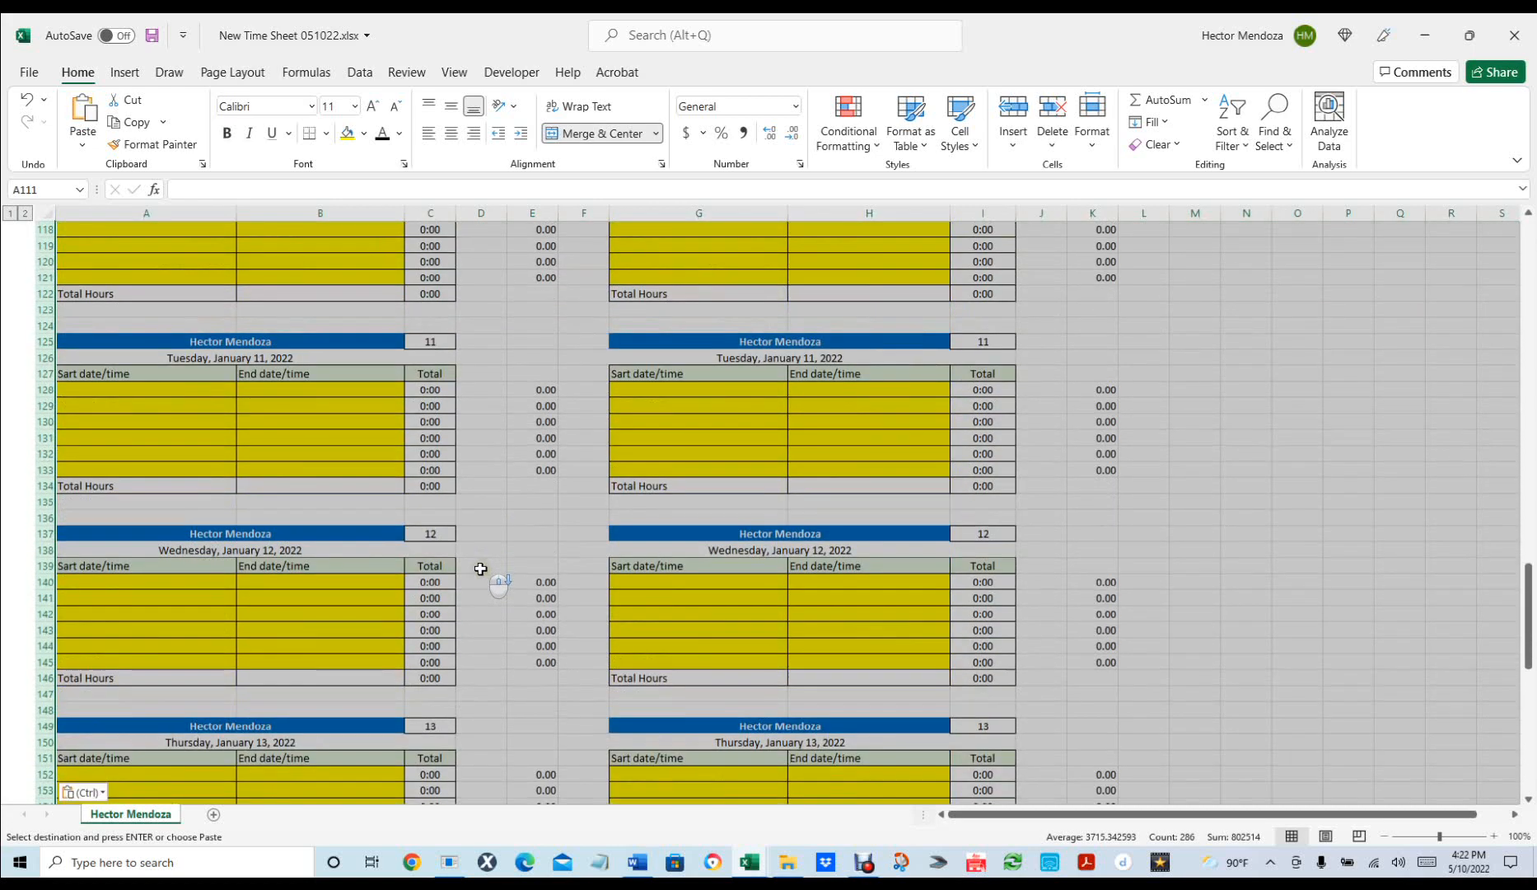
scroll(717, 584, down, 13)
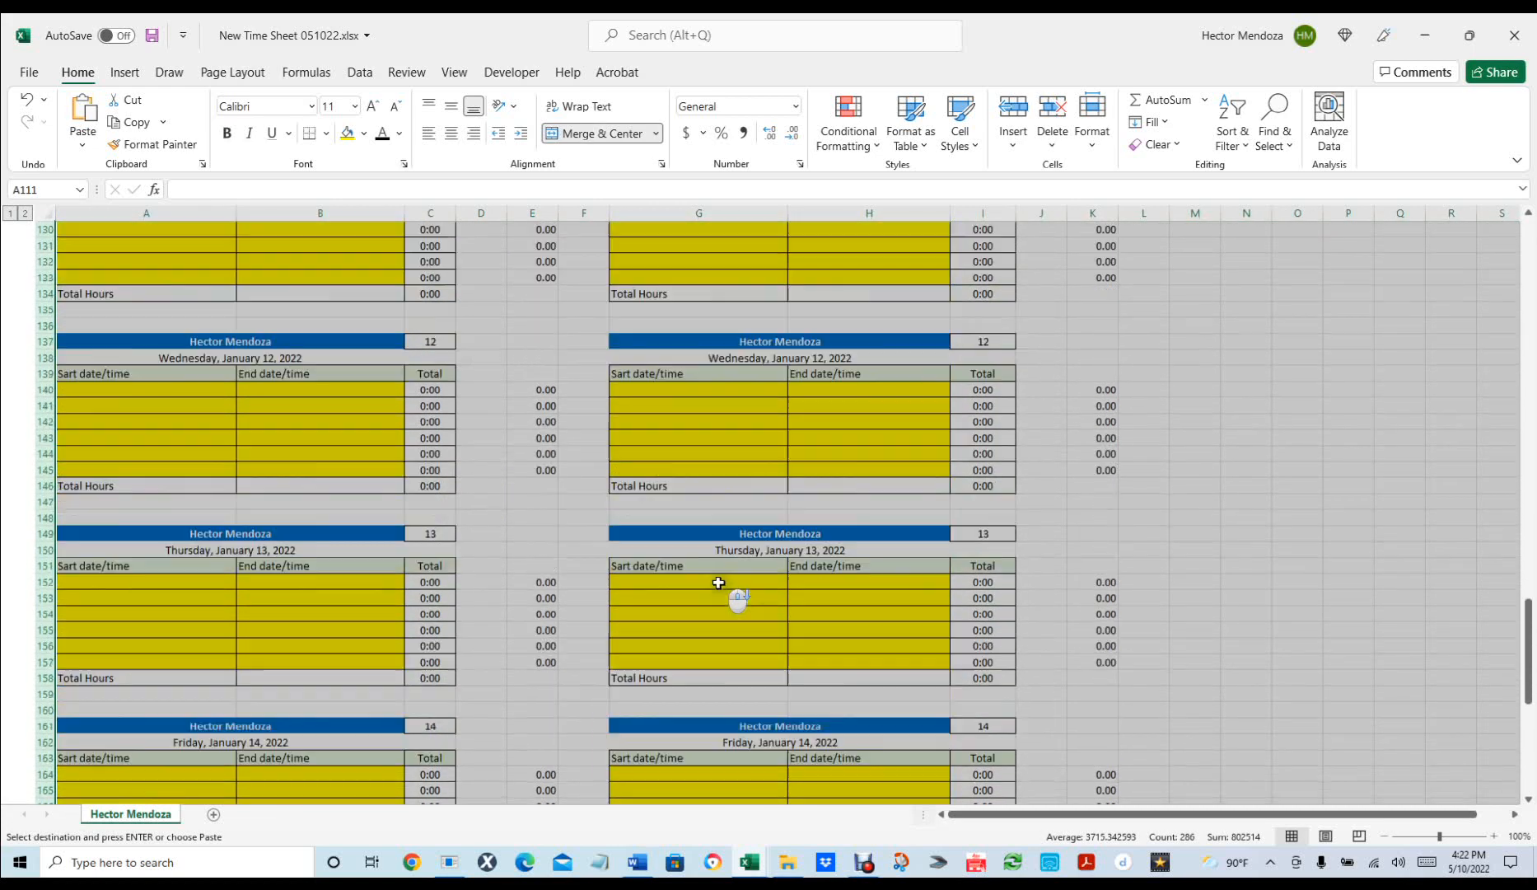
scroll(717, 584, down, 5)
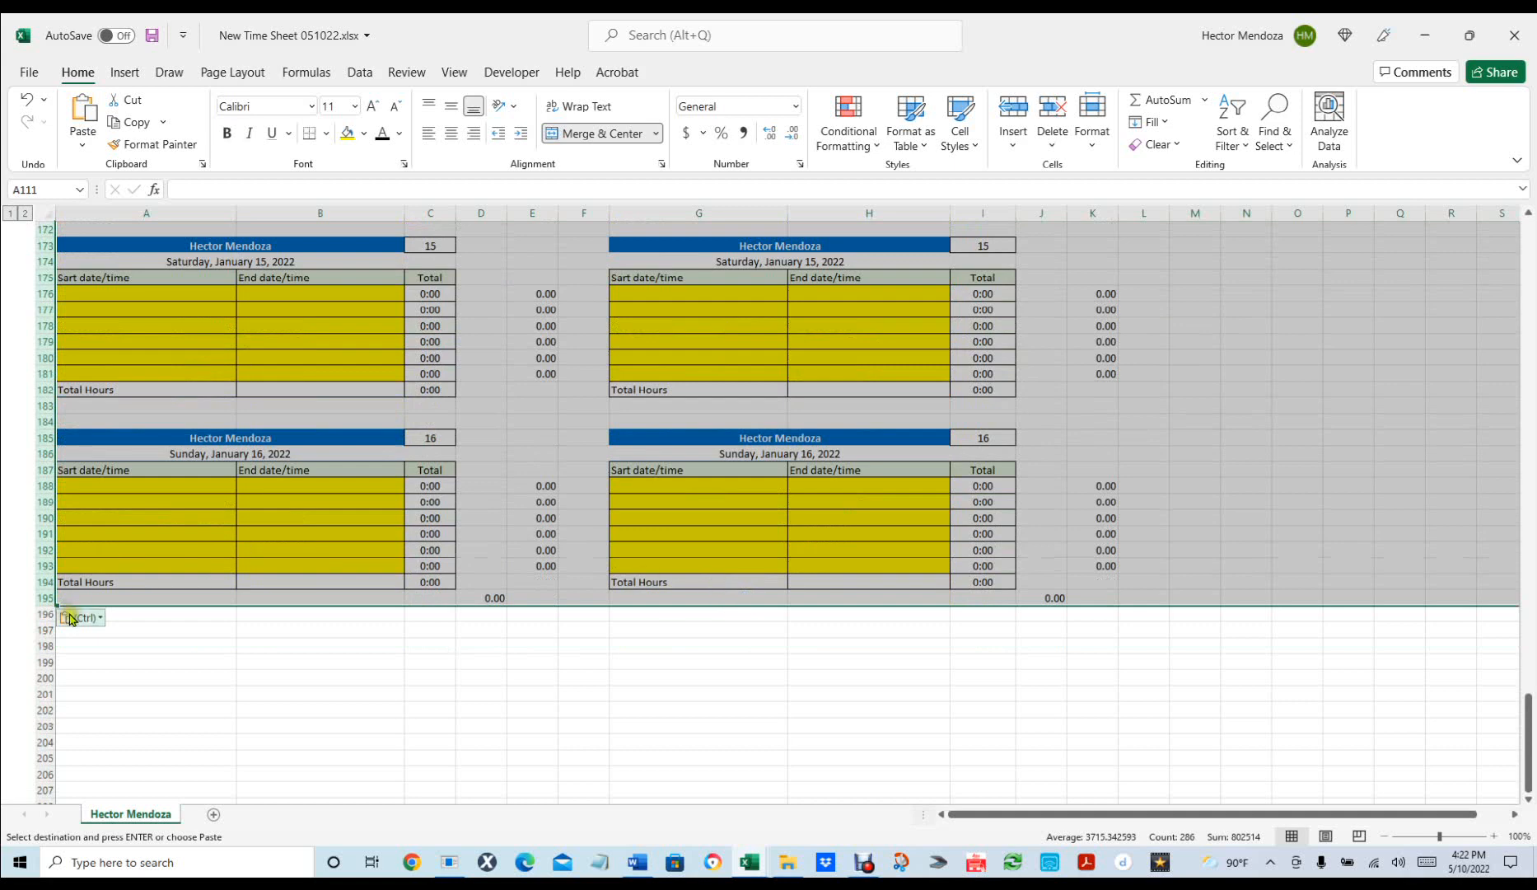
click(131, 614)
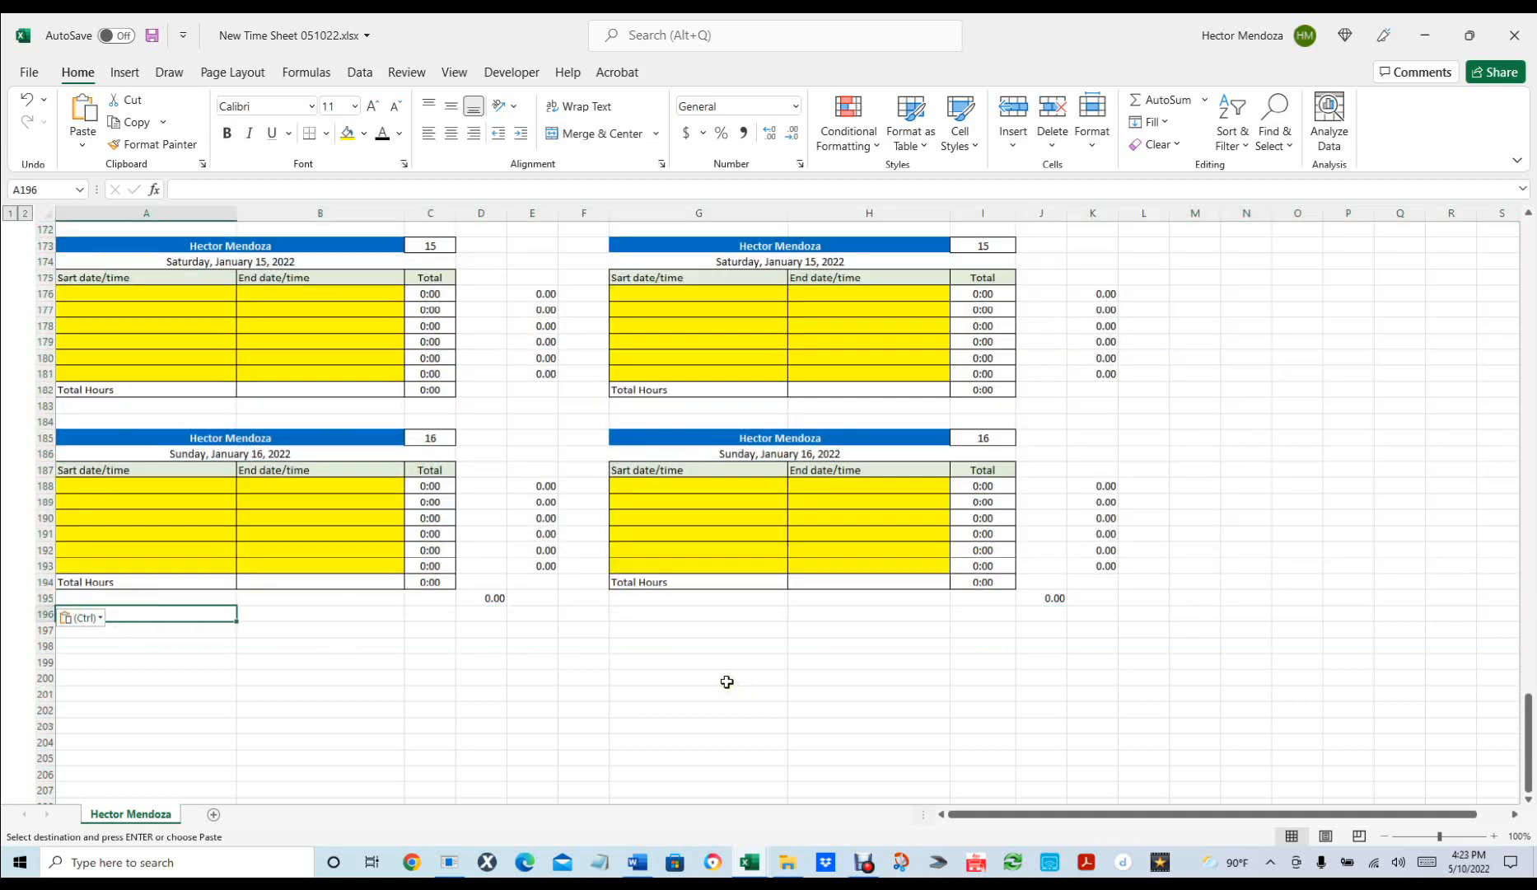
key(ctrl+v)
scroll(470, 576, down, 20)
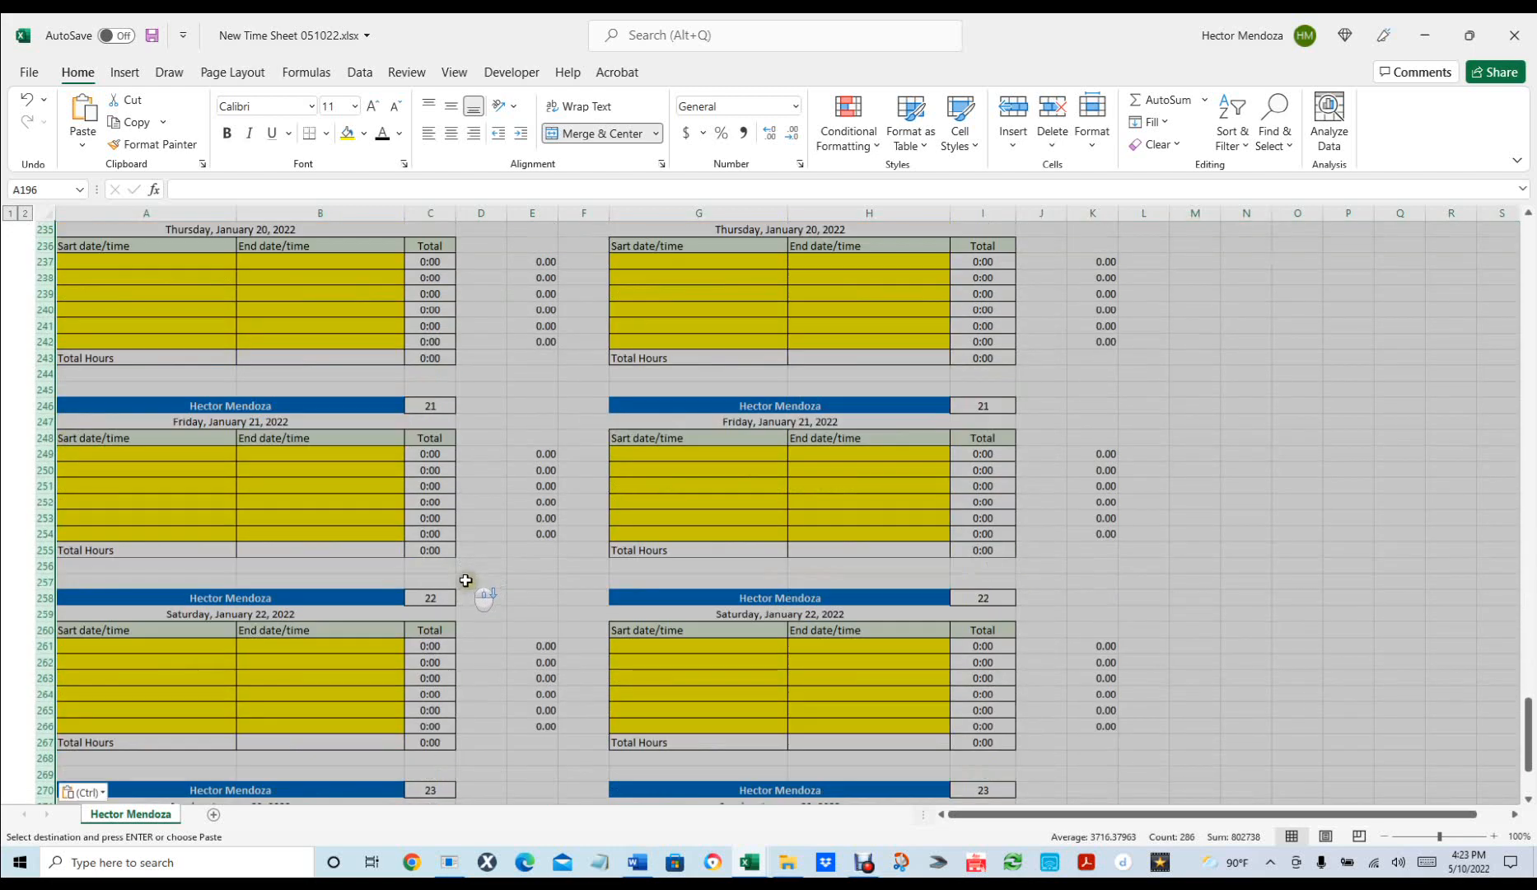
scroll(465, 579, down, 10)
click(143, 483)
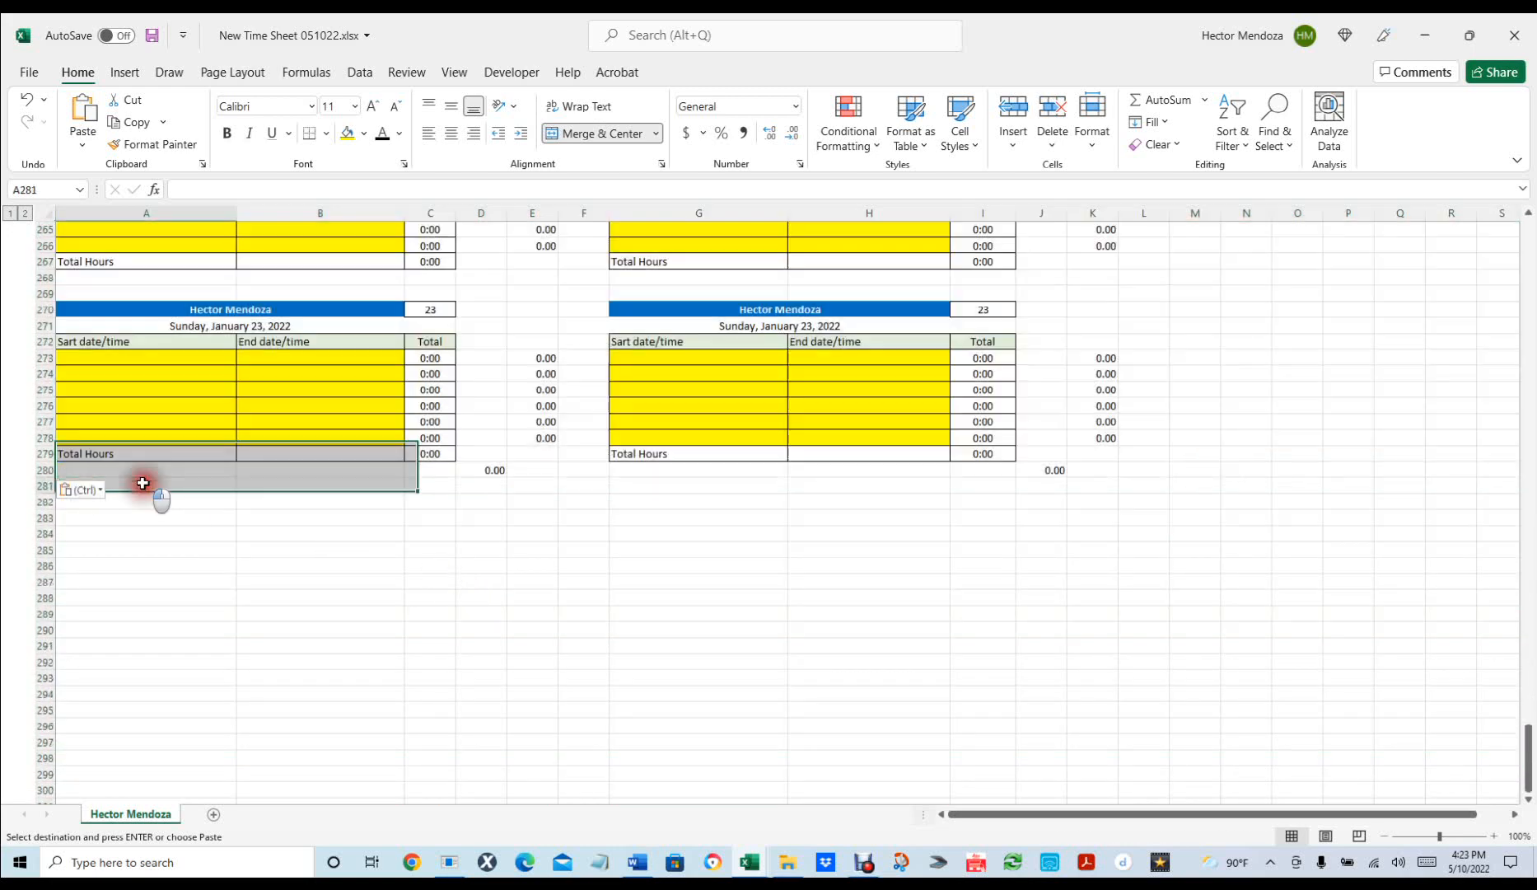
key(ctrl+v)
scroll(164, 489, down, 2)
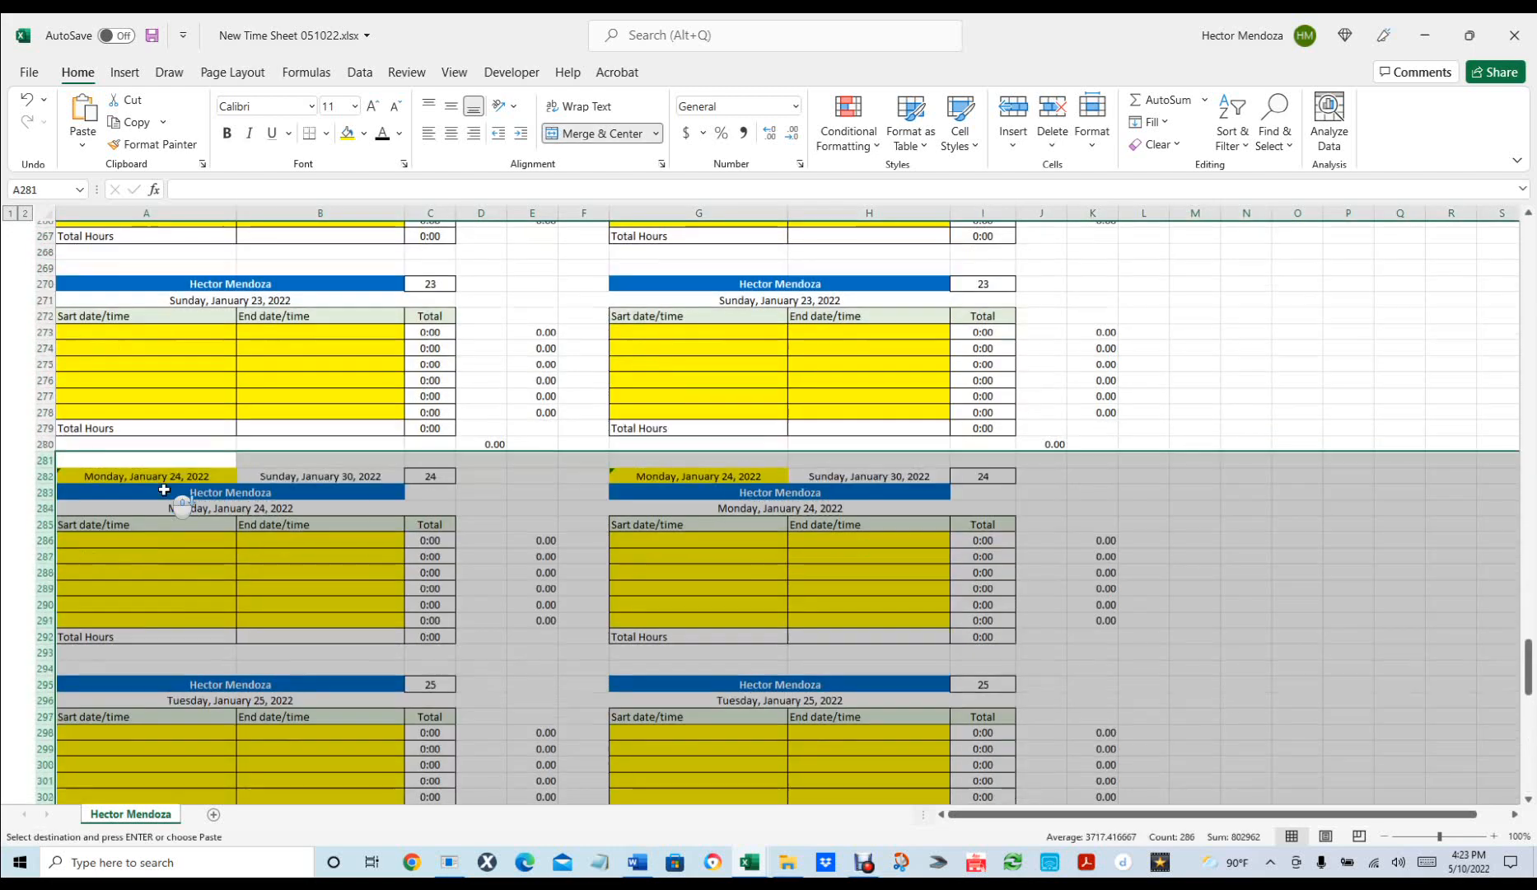
scroll(164, 489, down, 10)
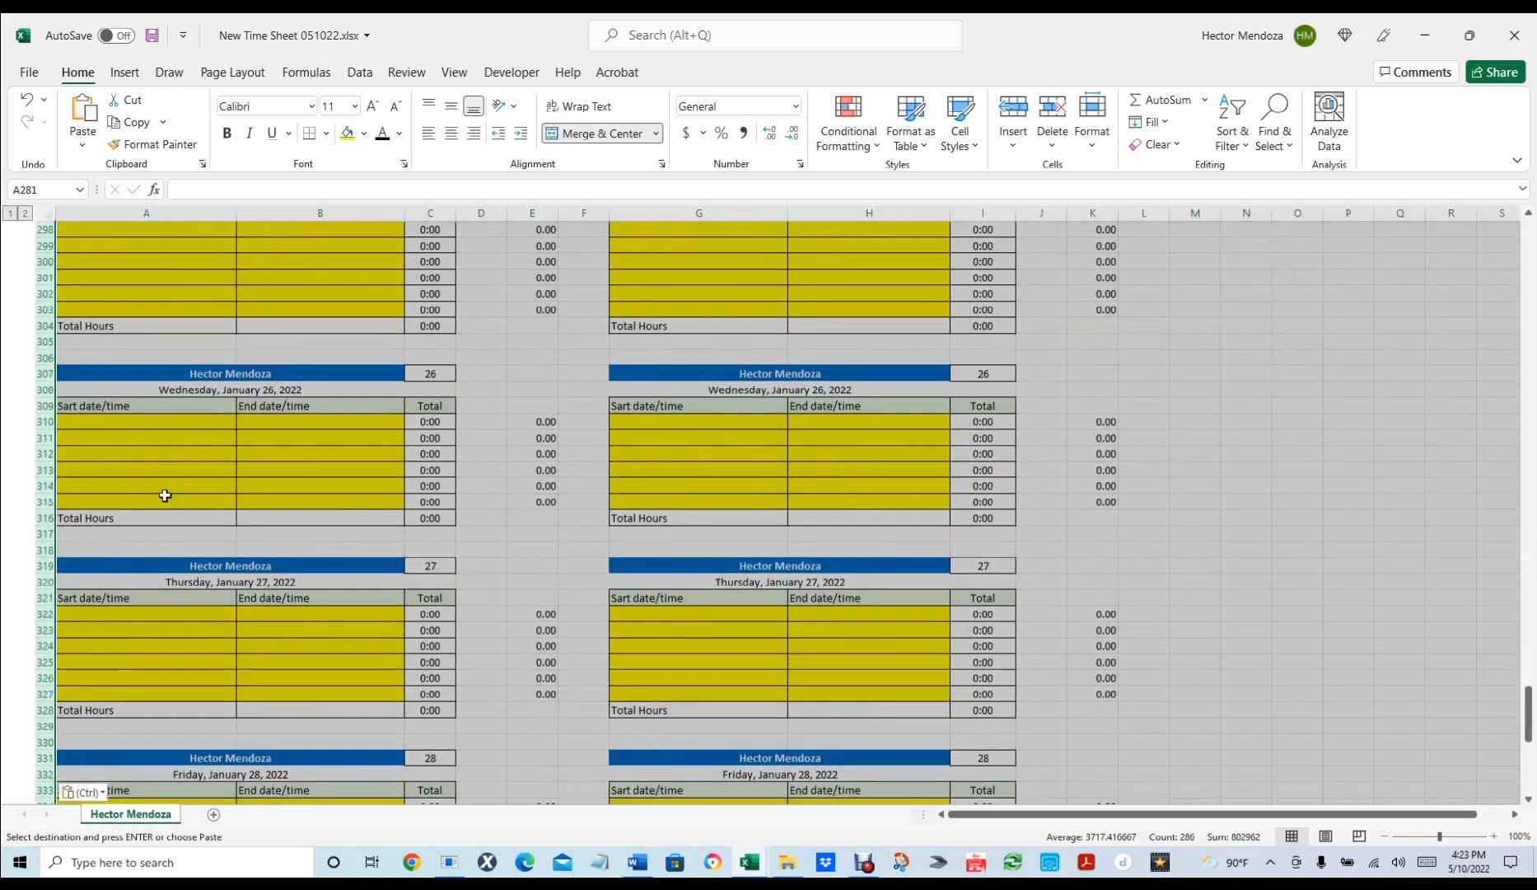
scroll(165, 495, up, 20)
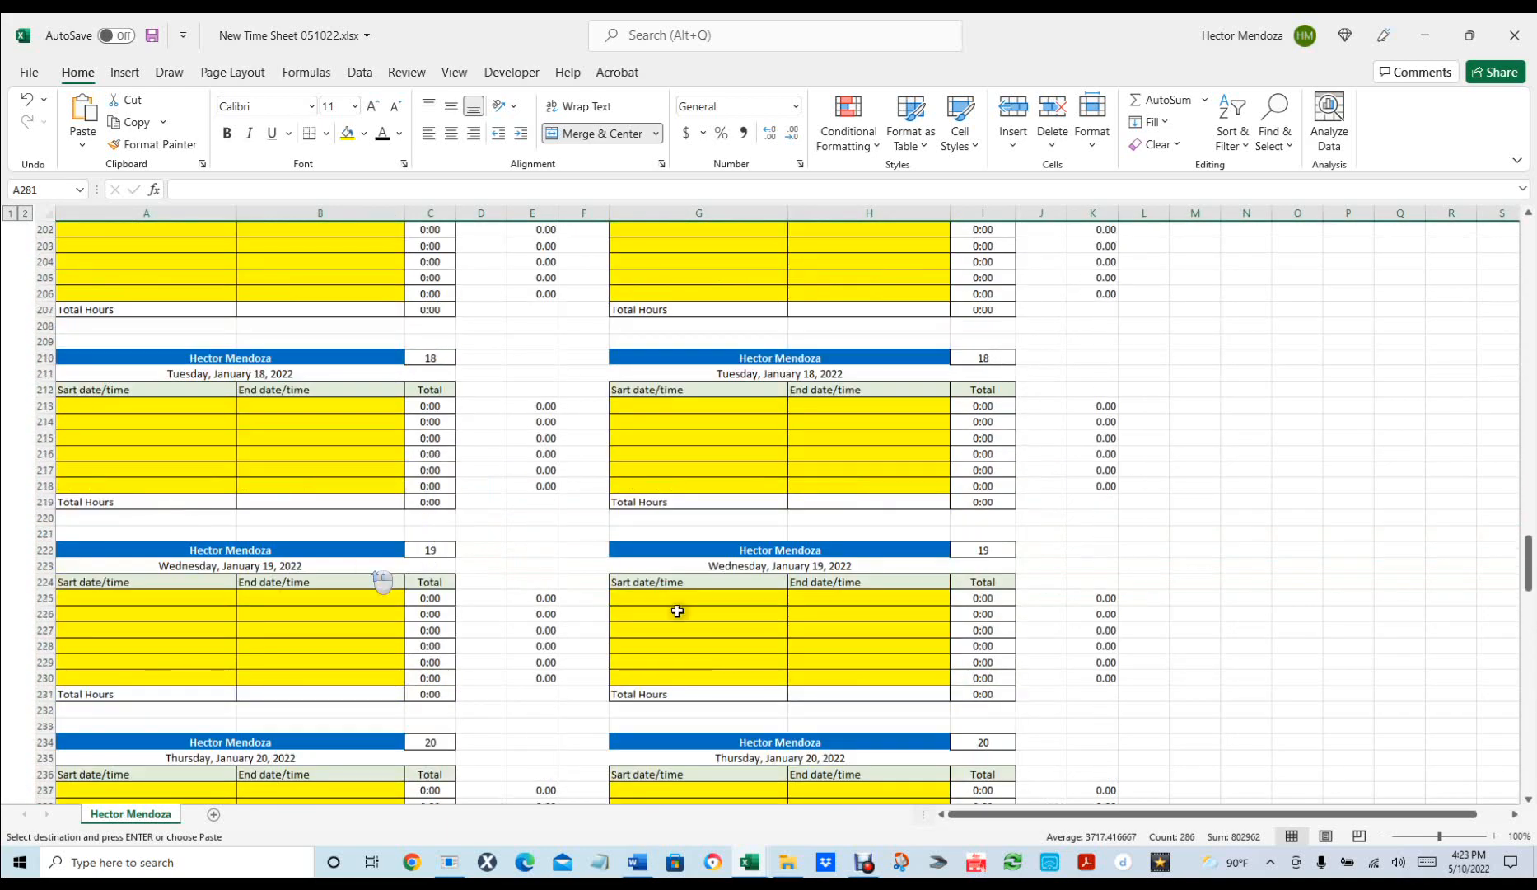
scroll(840, 615, down, 20)
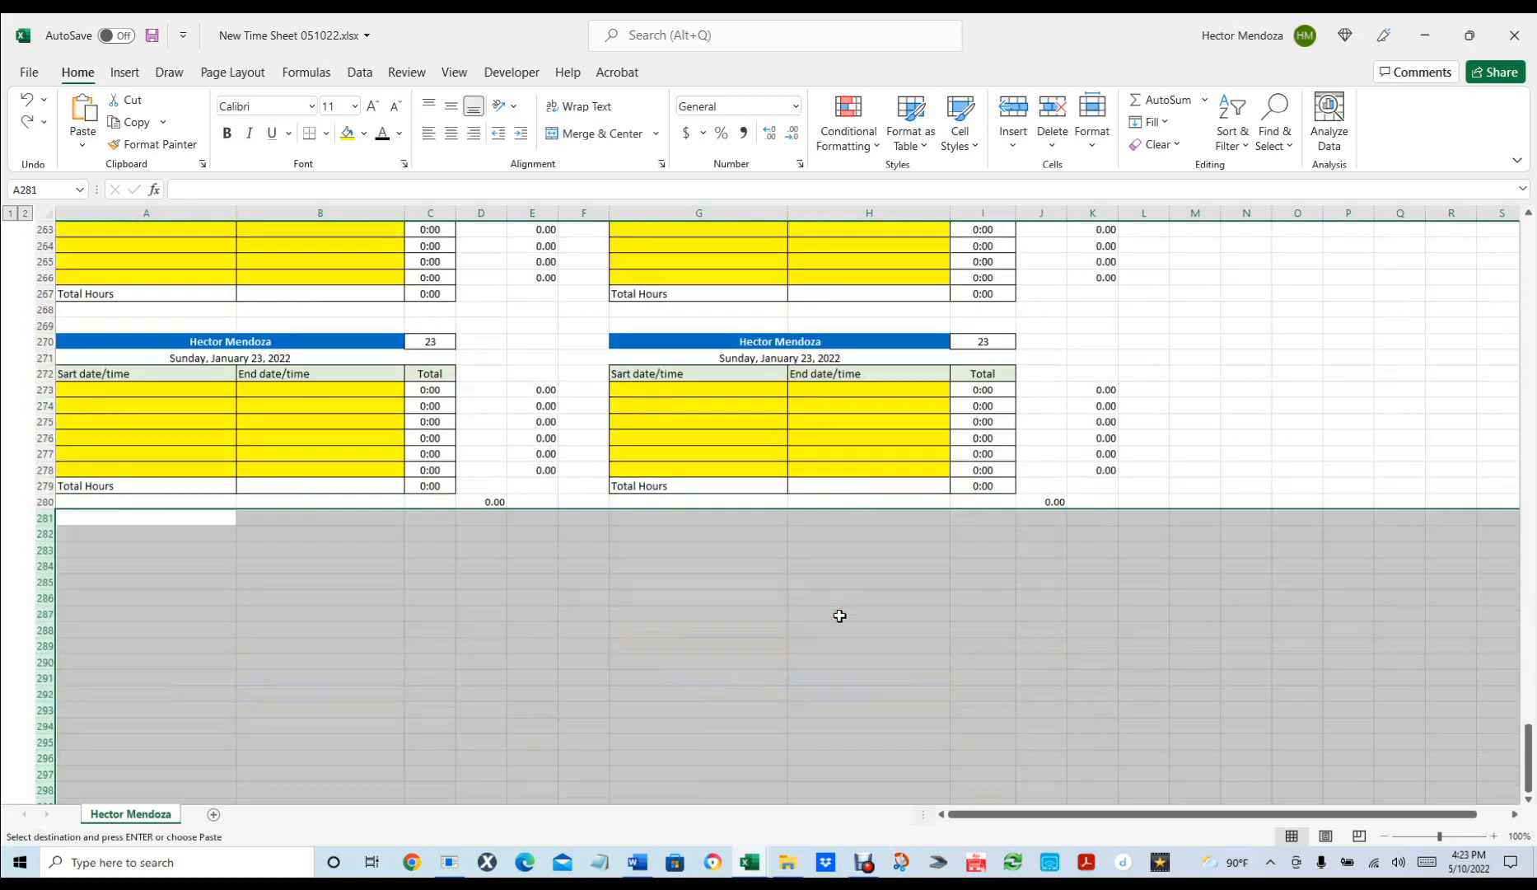
scroll(840, 616, down, 6)
scroll(842, 615, up, 20)
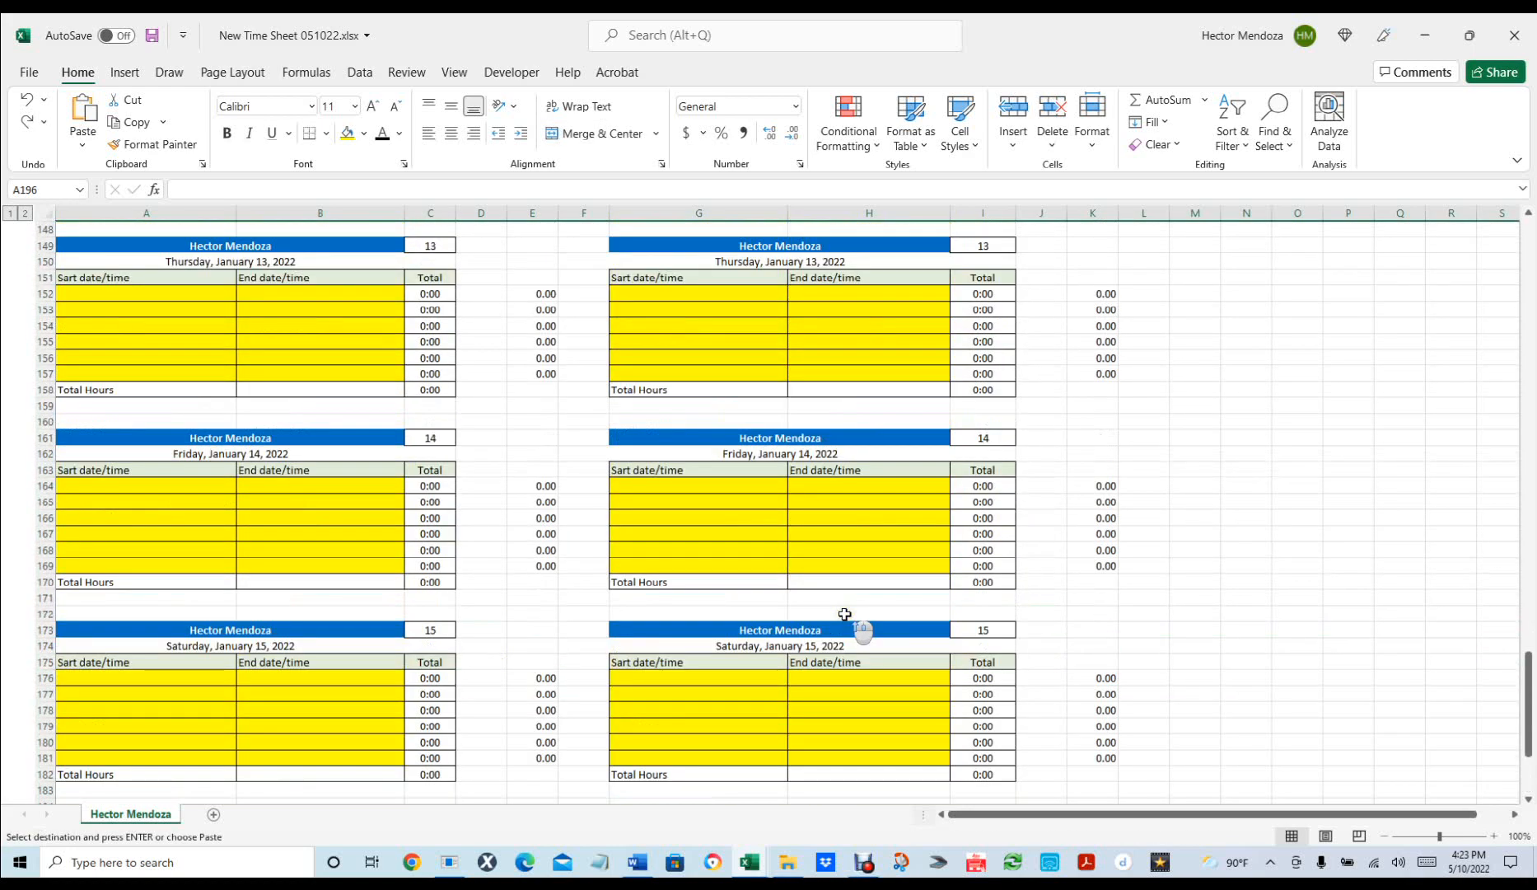
scroll(844, 614, up, 7)
scroll(844, 614, down, 7)
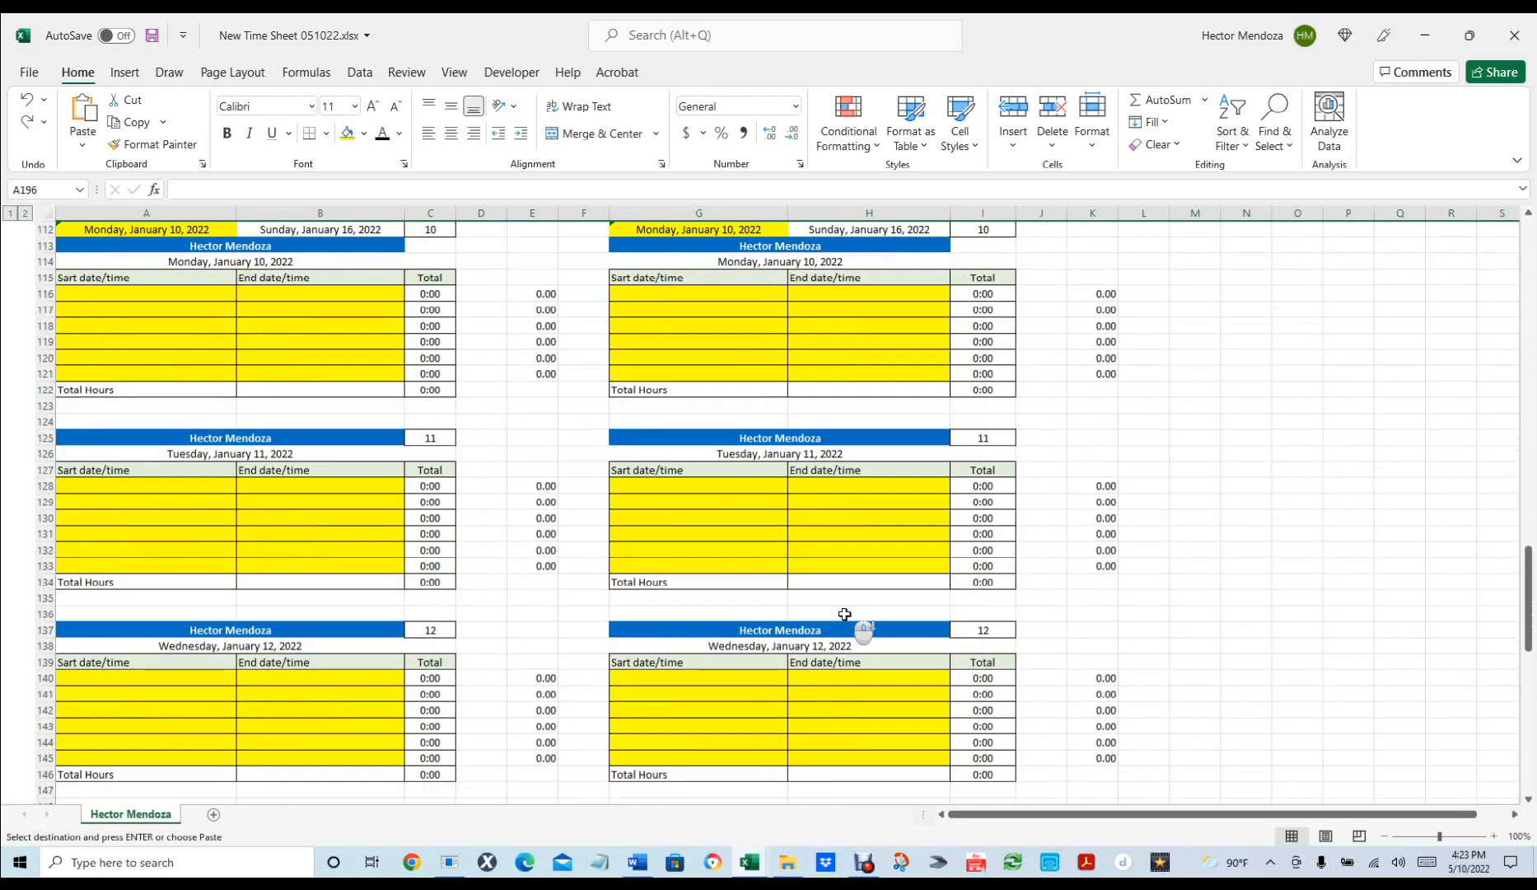
scroll(844, 613, up, 5)
scroll(844, 614, up, 9)
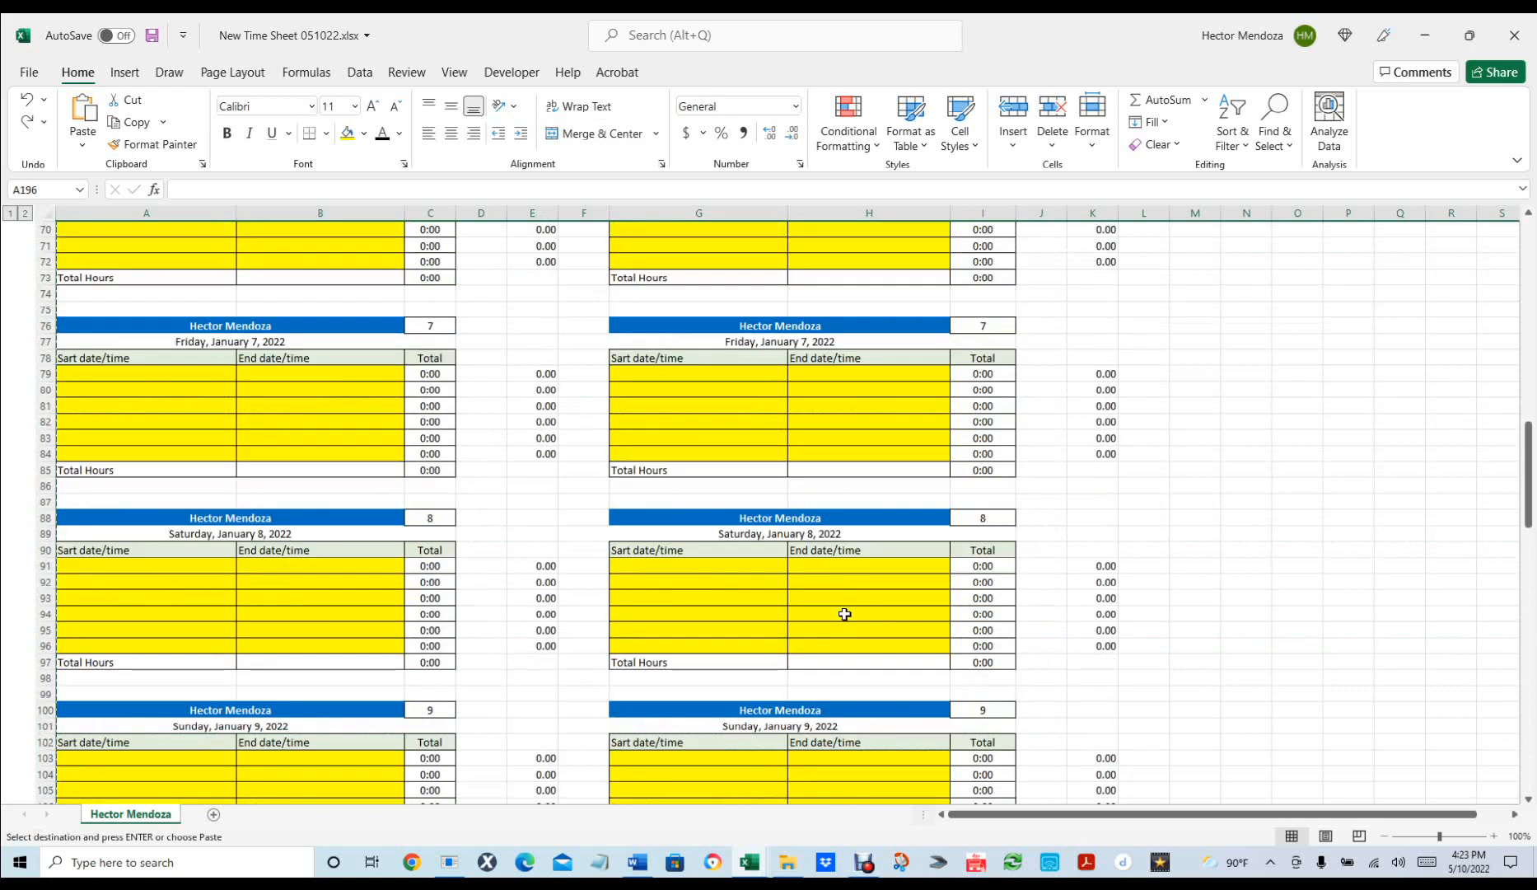
scroll(844, 613, down, 6)
scroll(844, 614, up, 20)
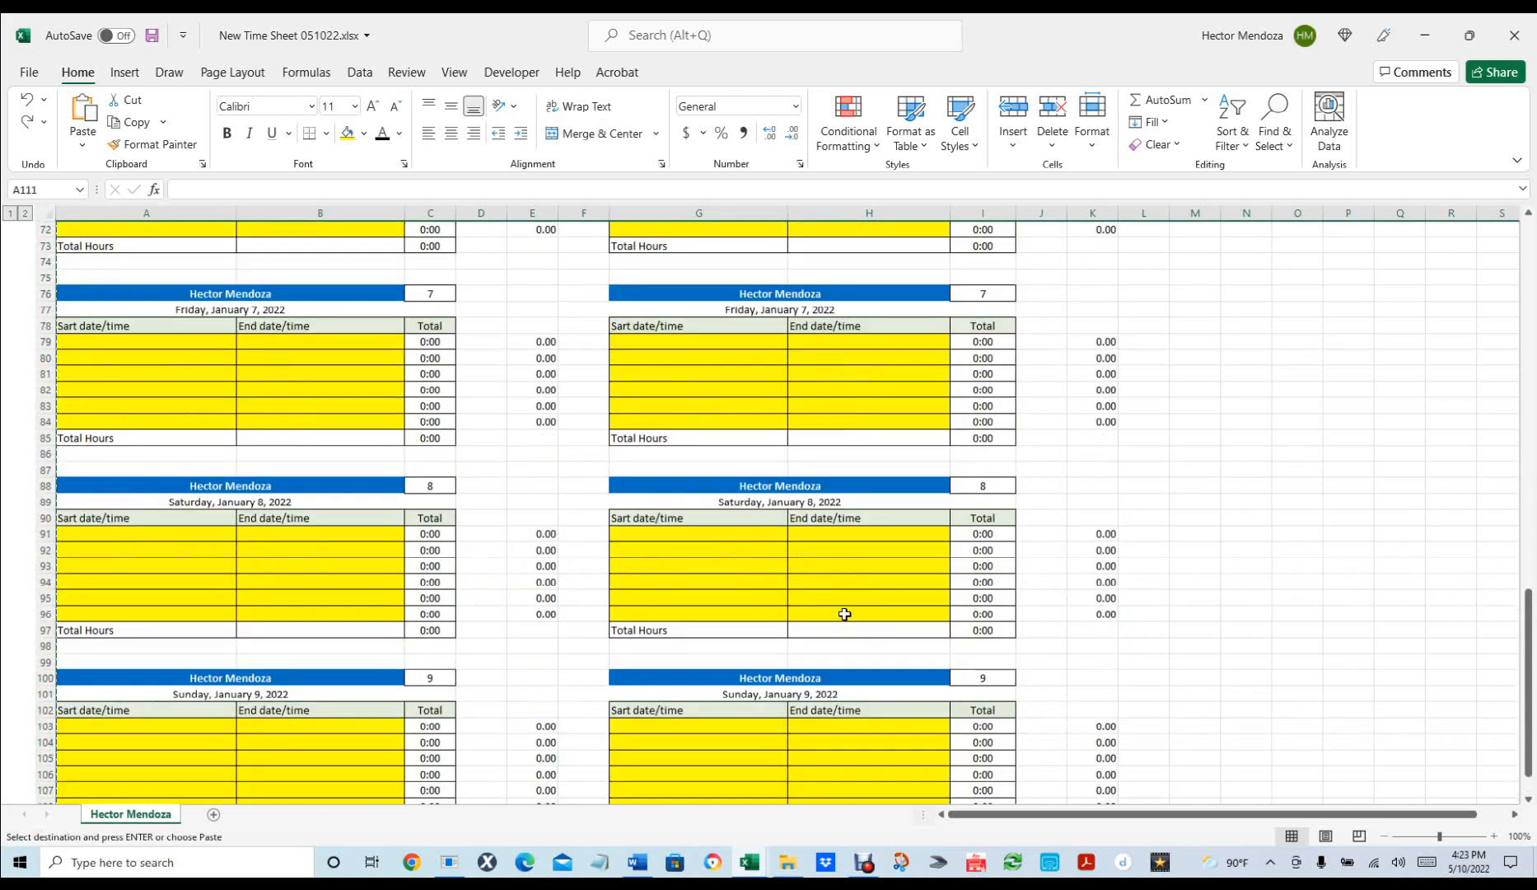
scroll(845, 614, down, 3)
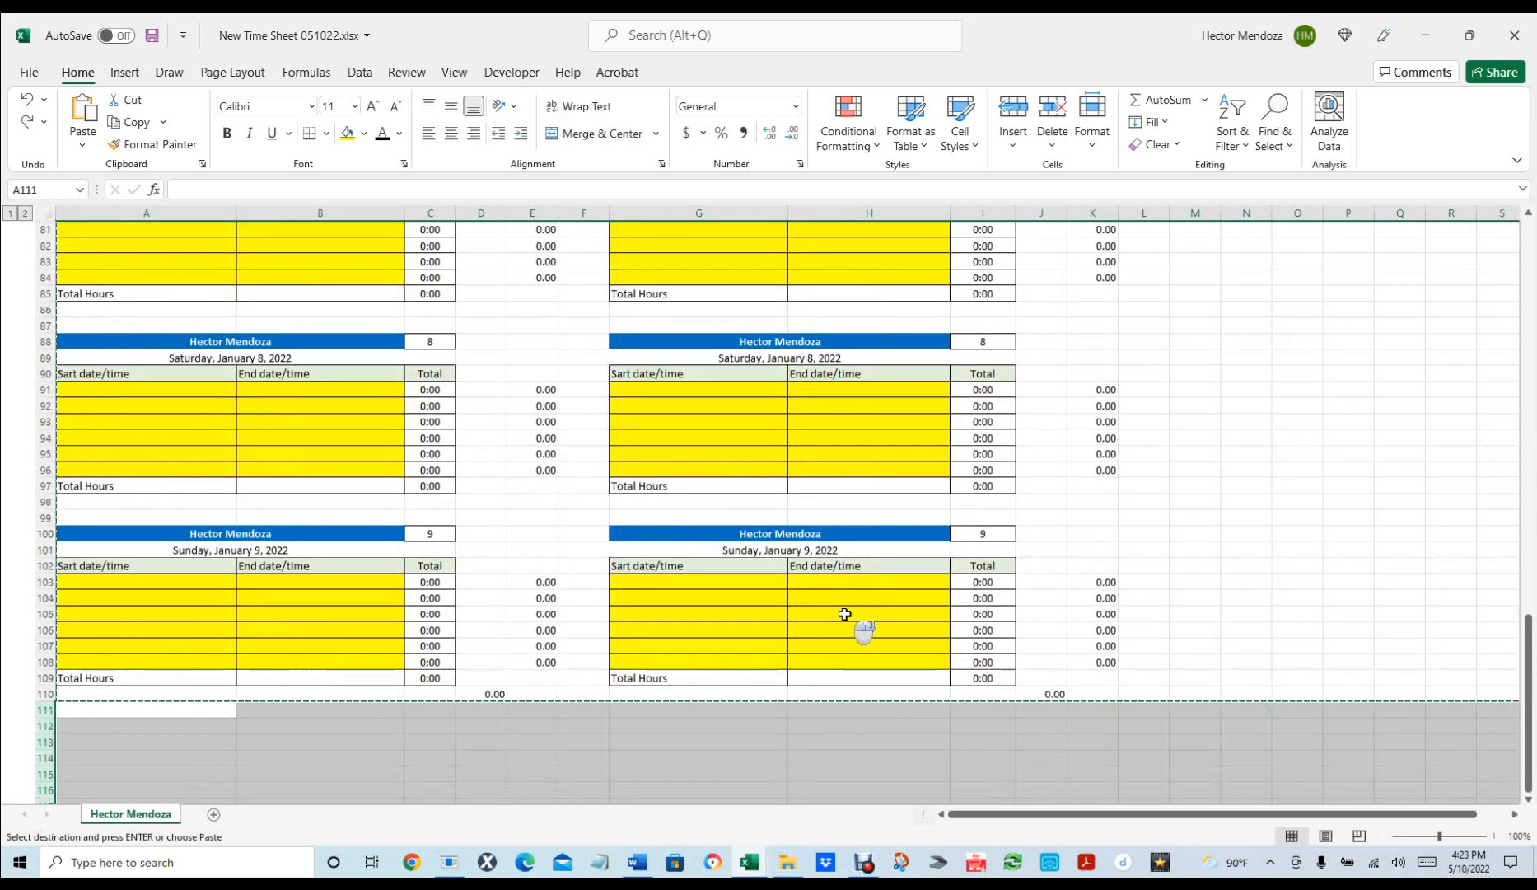
click(1092, 743)
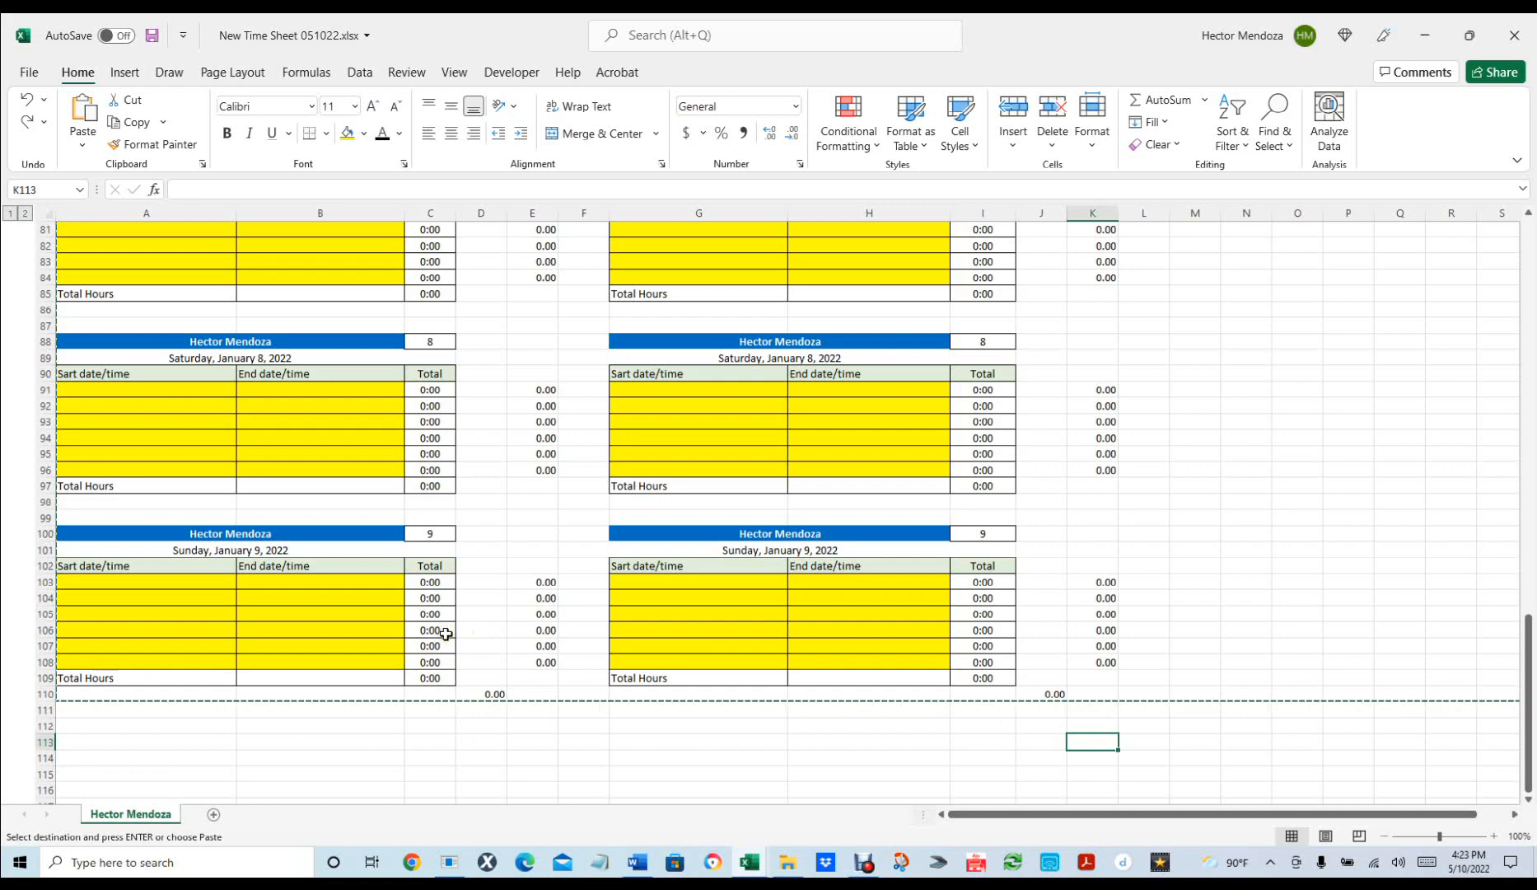
scroll(446, 633, up, 13)
scroll(446, 633, up, 7)
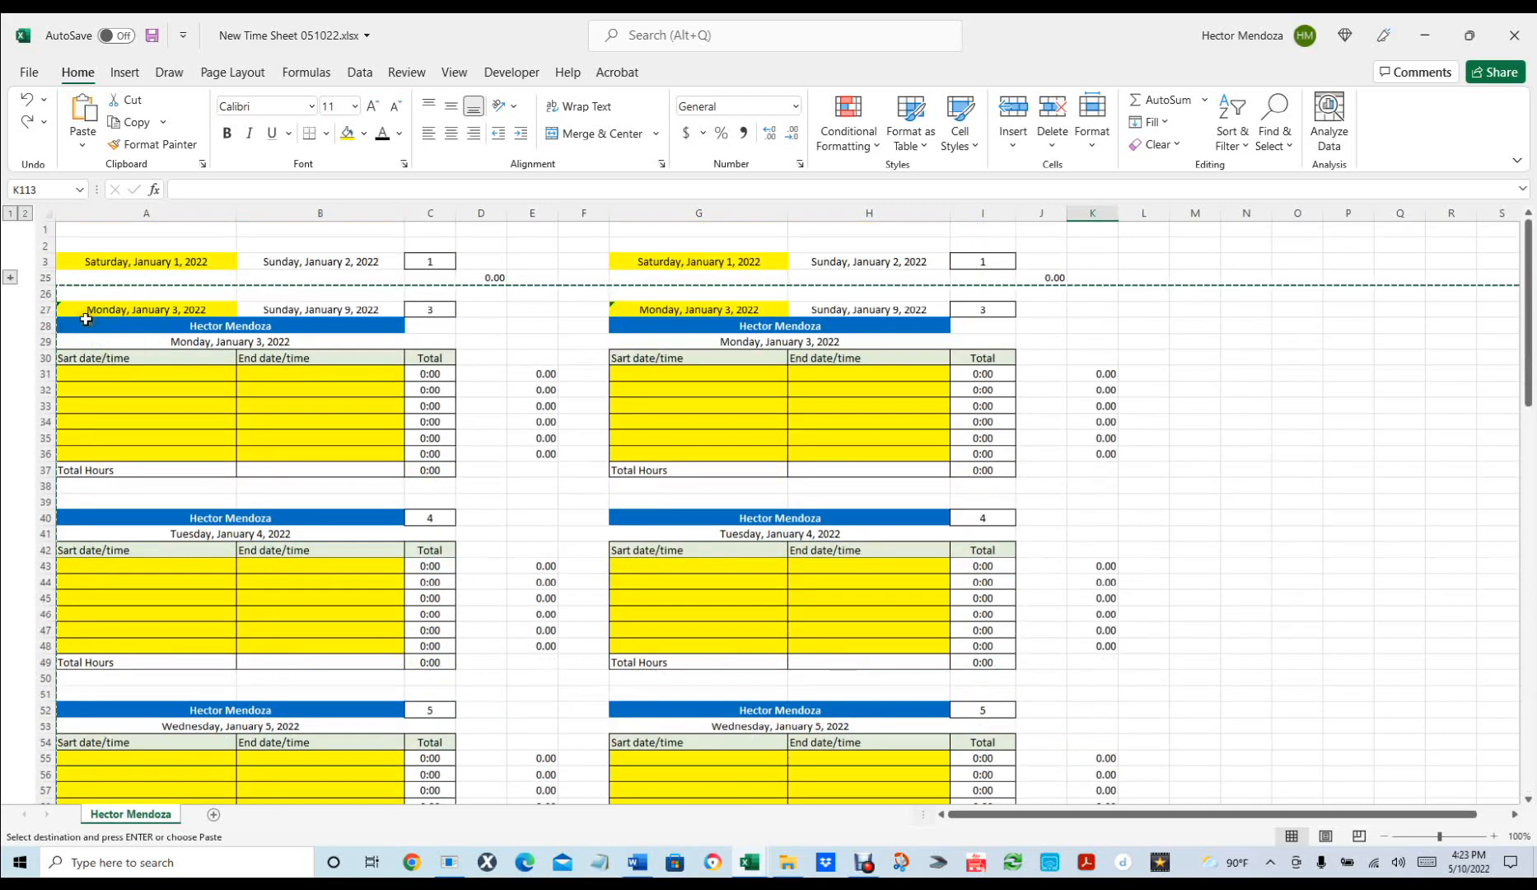
click(83, 321)
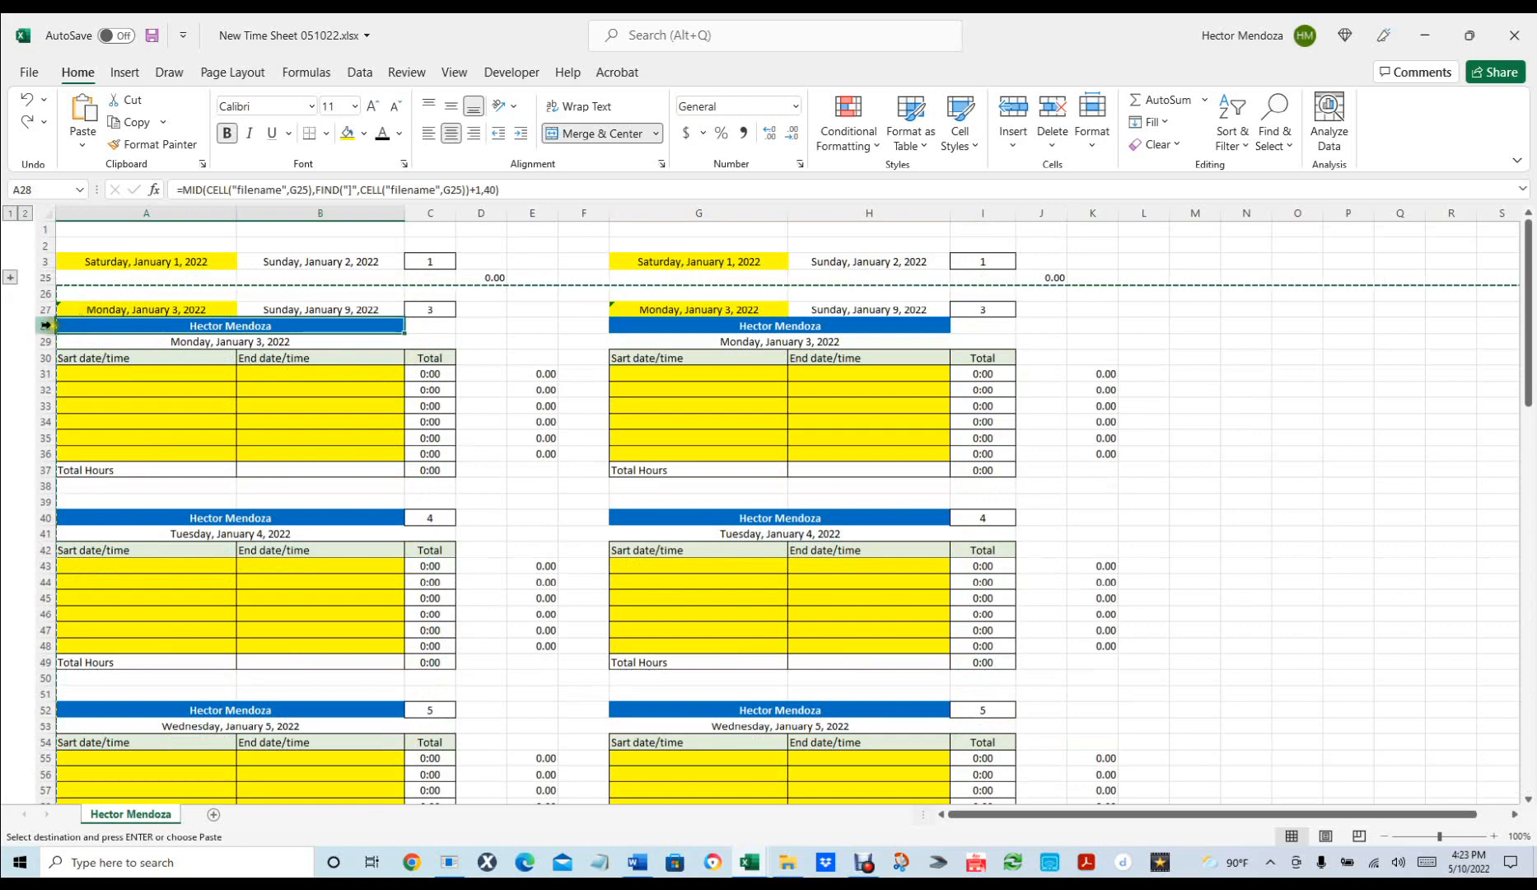
Group rows 28–109 of the January 3–9 week and collapse them to the summary rows.
key(shift+space)
scroll(393, 412, down, 1)
scroll(393, 411, down, 20)
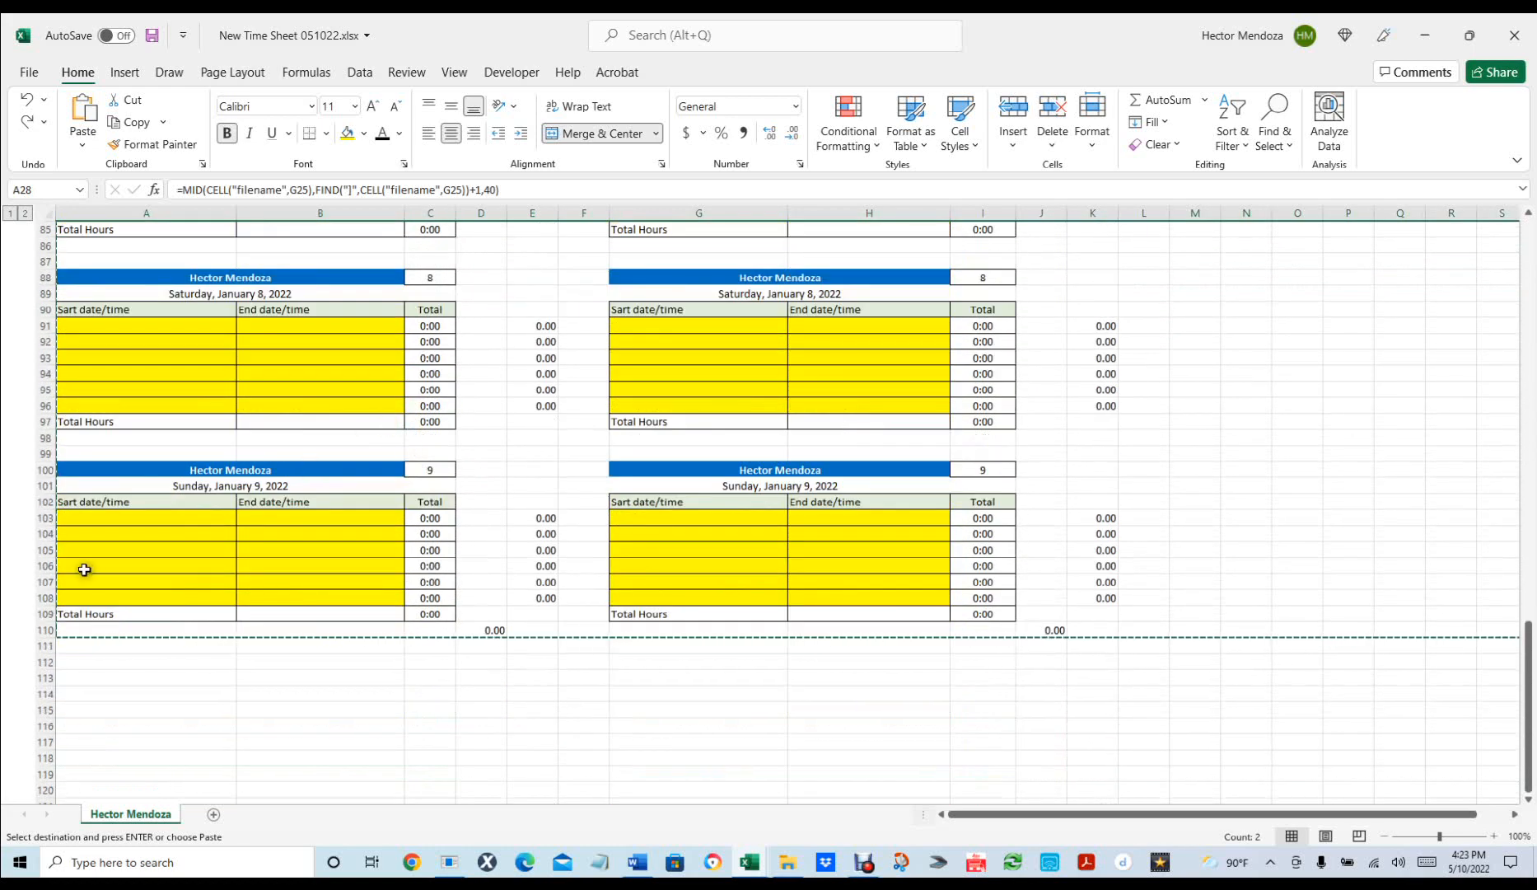
shift+click(46, 614)
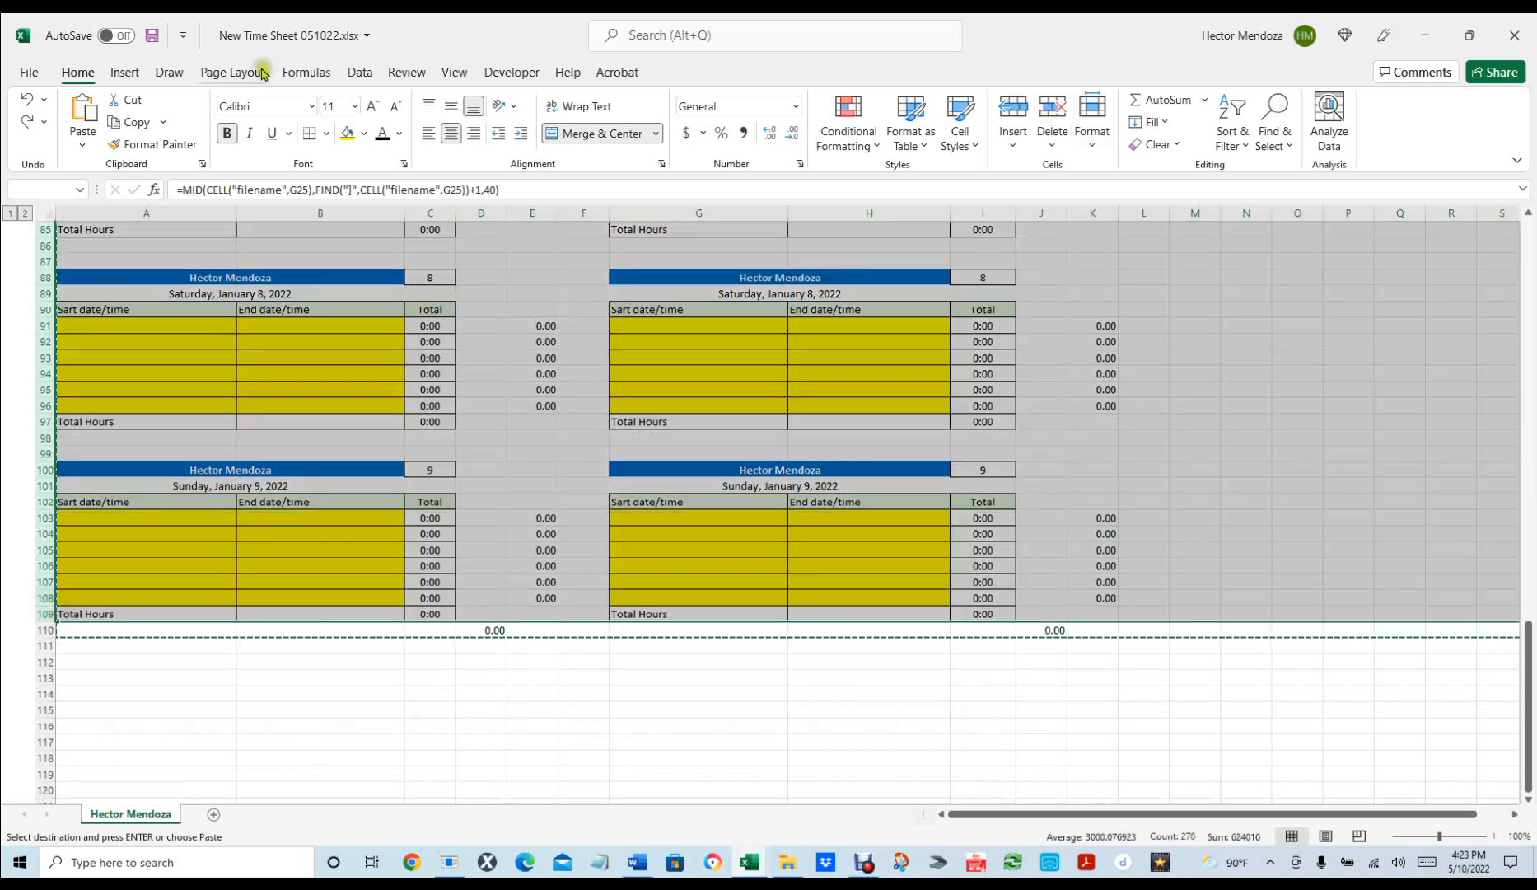
click(360, 71)
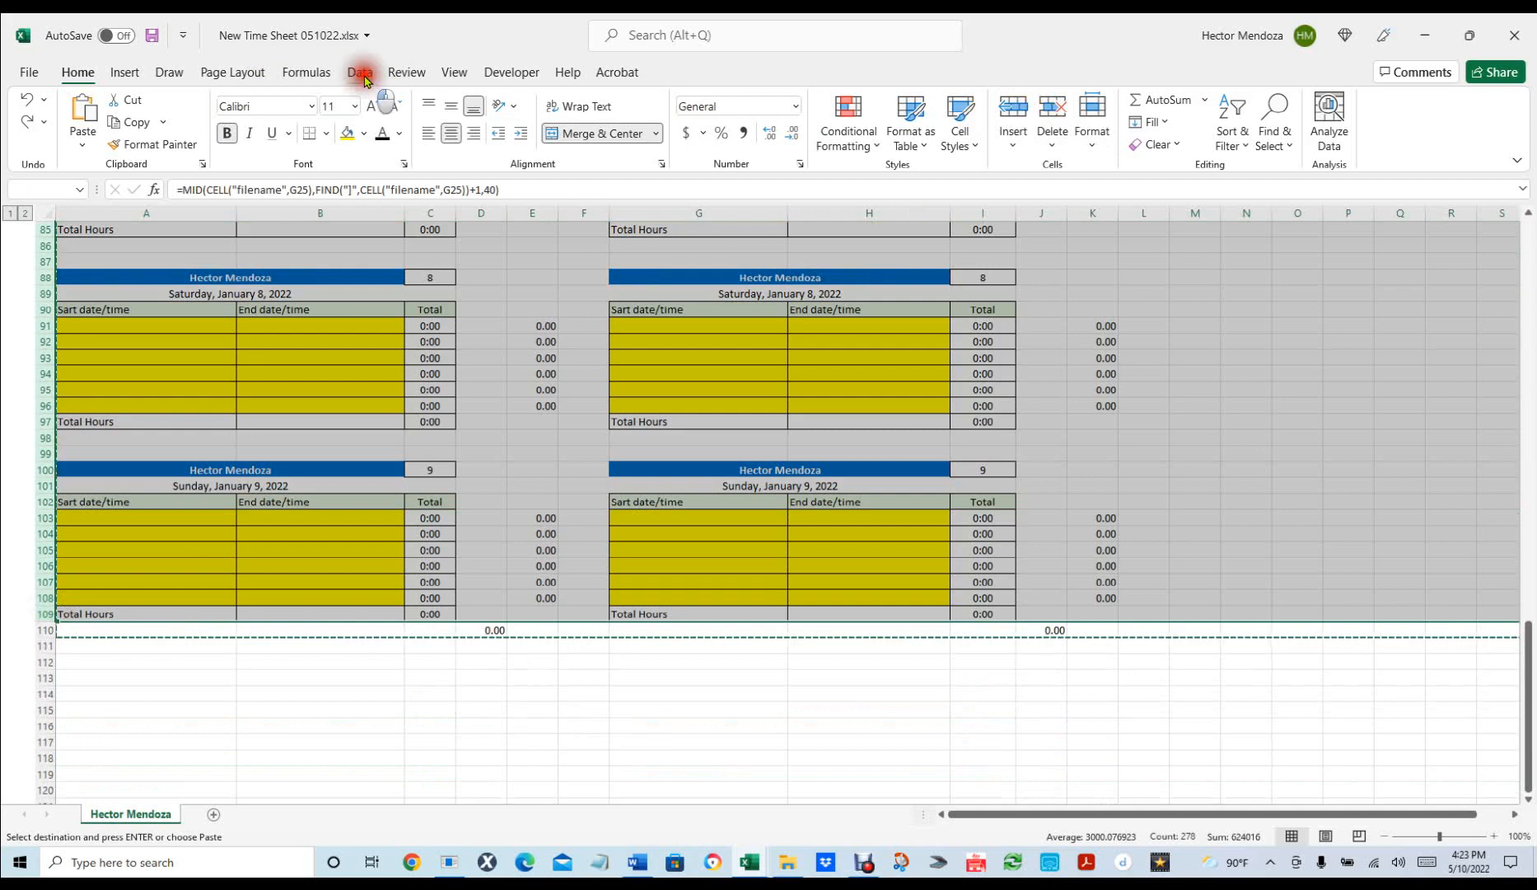
click(1328, 115)
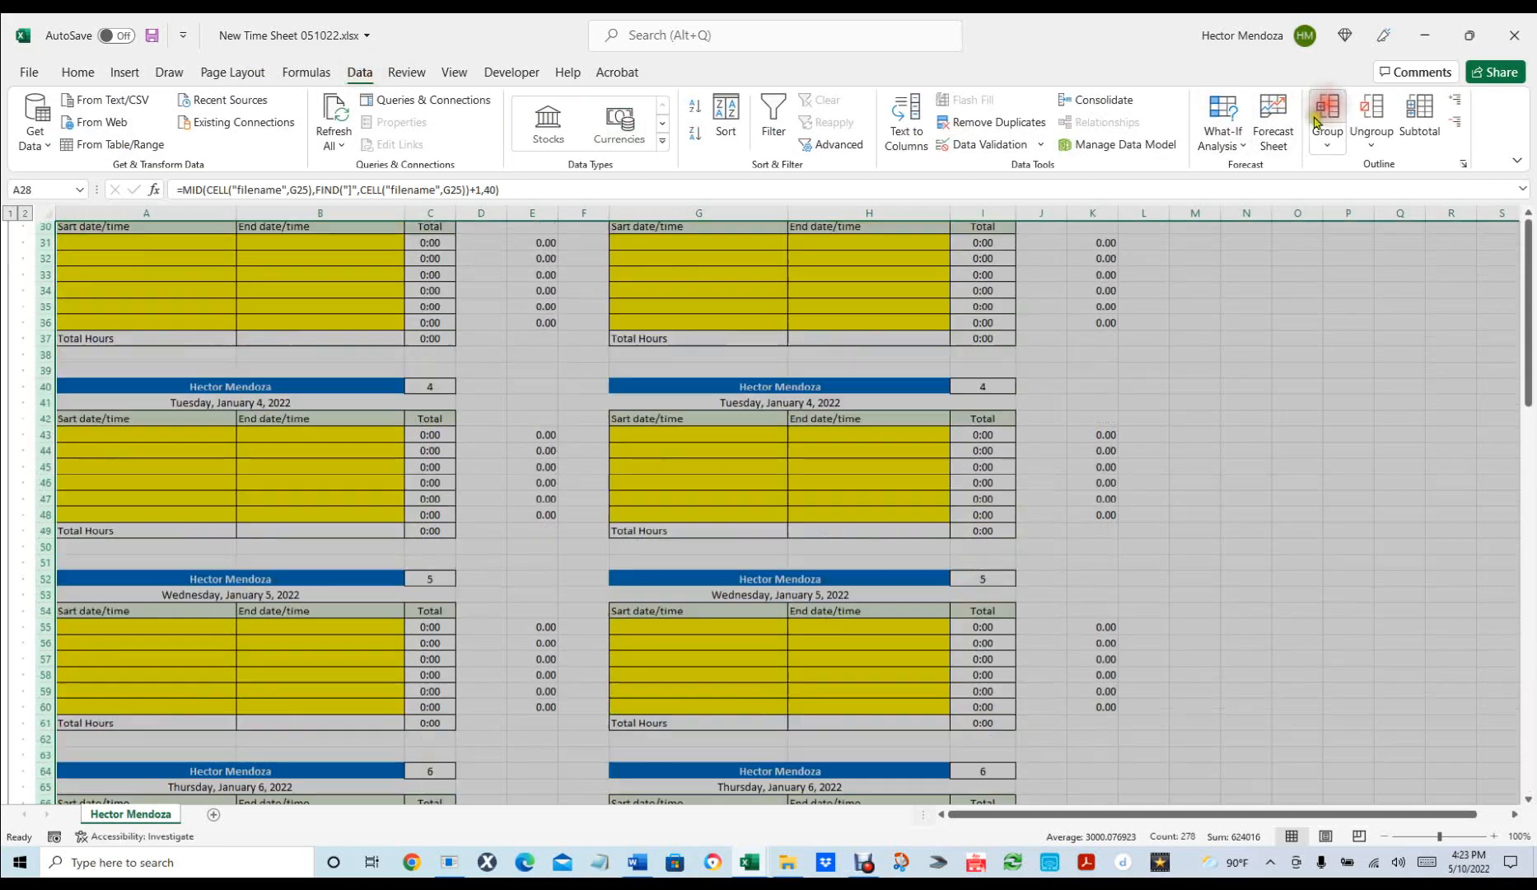
scroll(107, 330, down, 18)
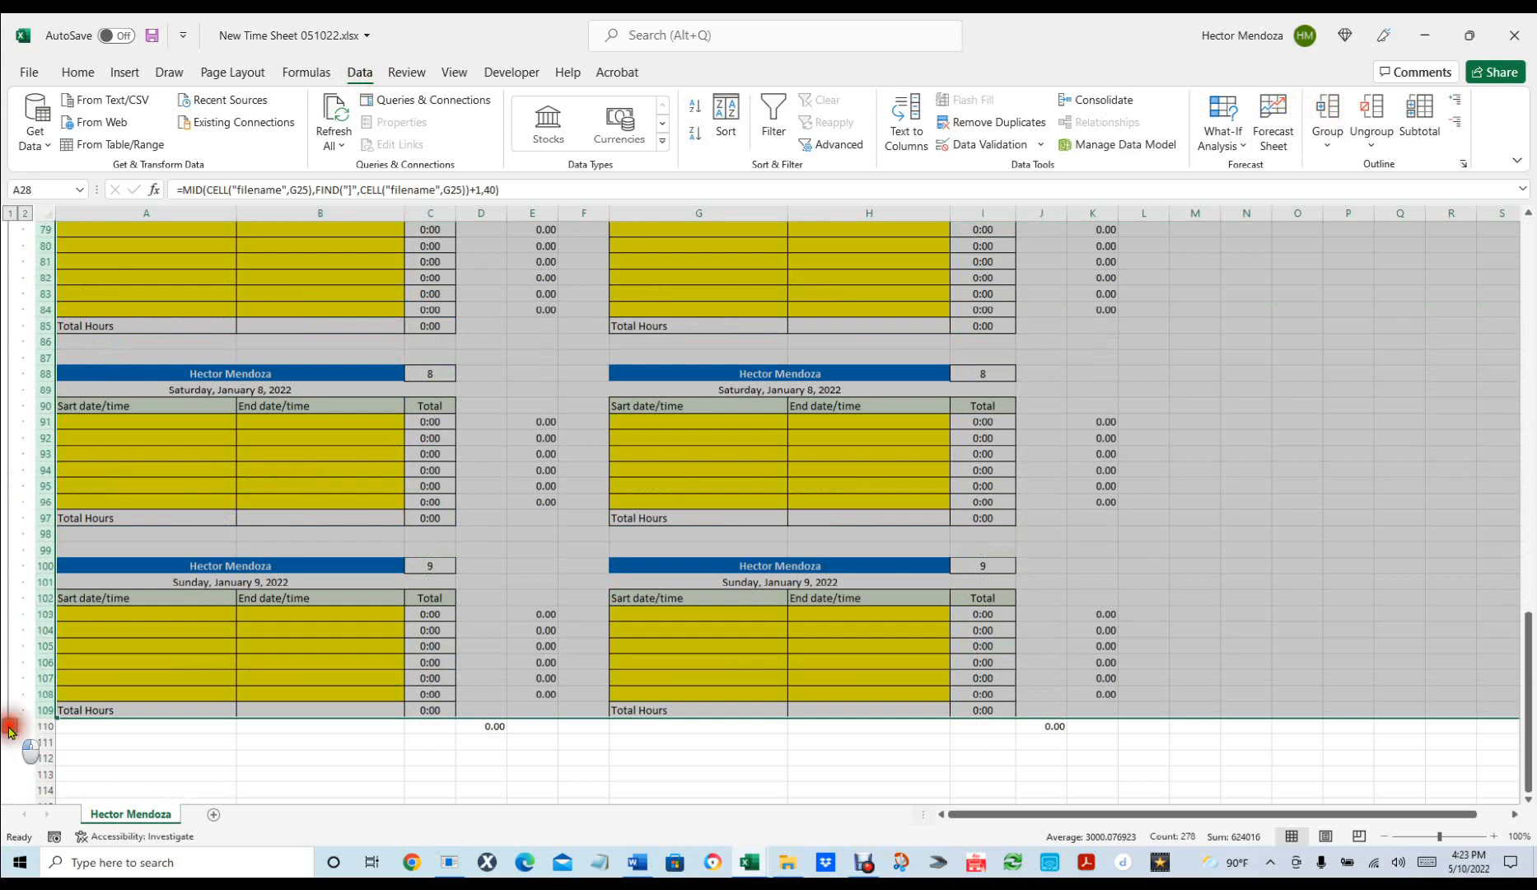
click(10, 725)
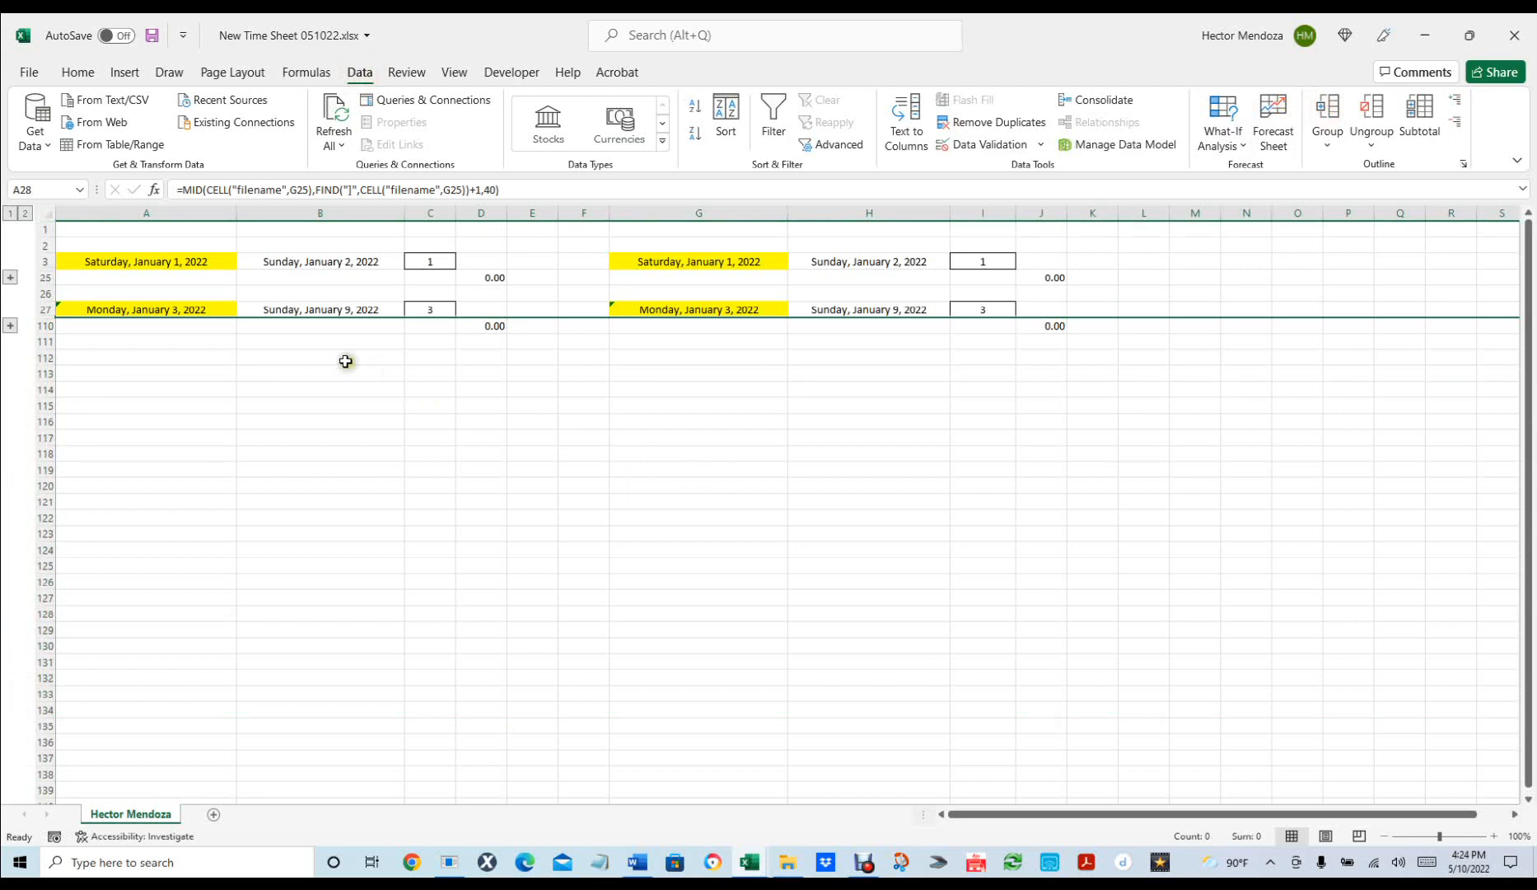
Confirm the A27 and G27 week-start dates remain Locked in Format Cells protection.
click(180, 306)
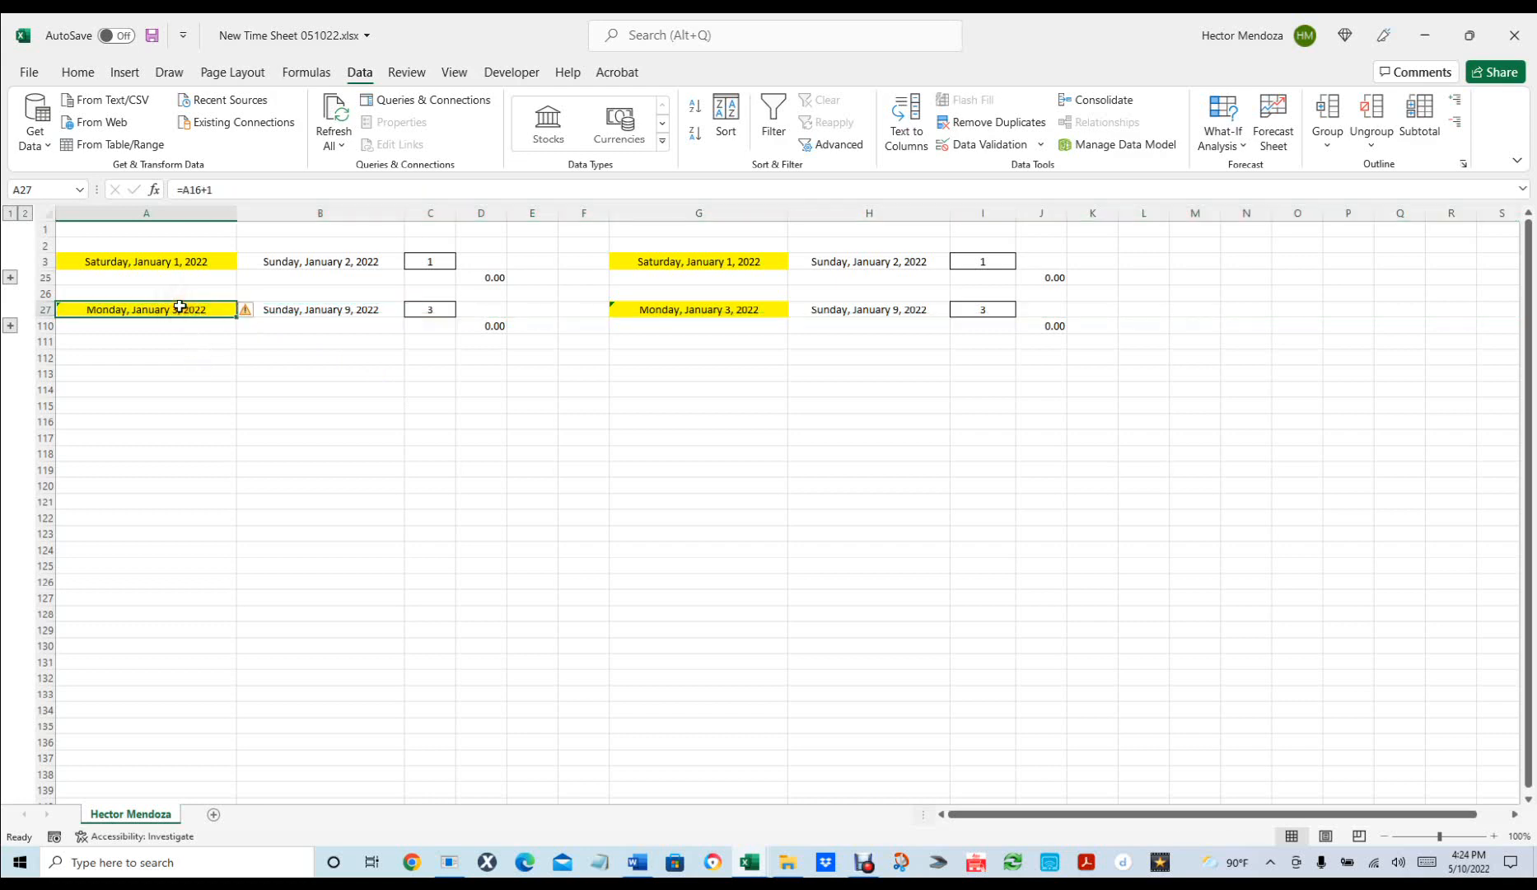
ctrl+click(680, 306)
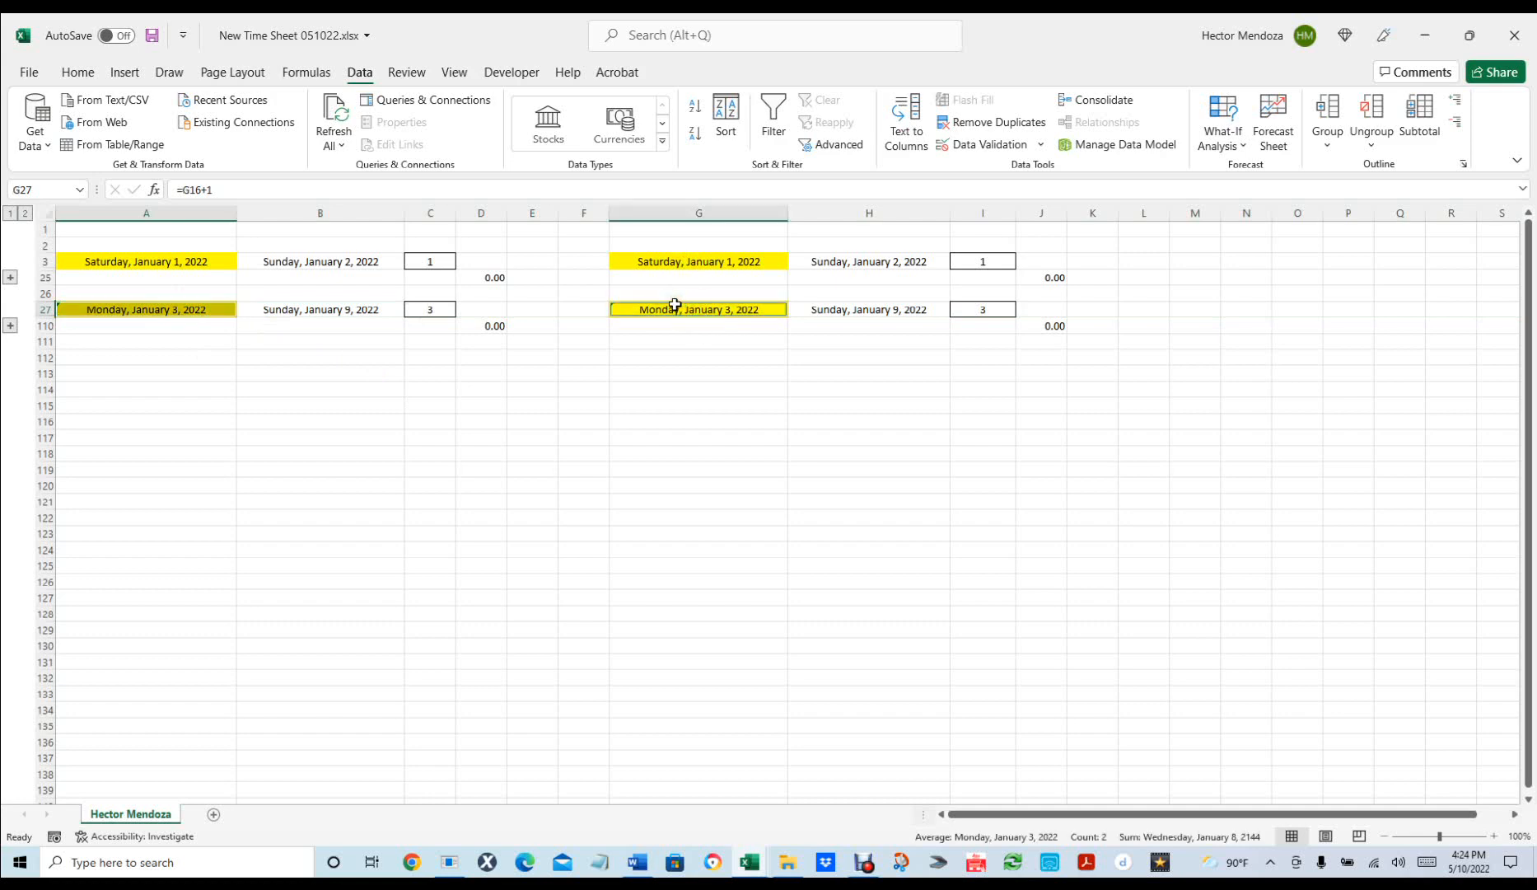
key(ctrl+1)
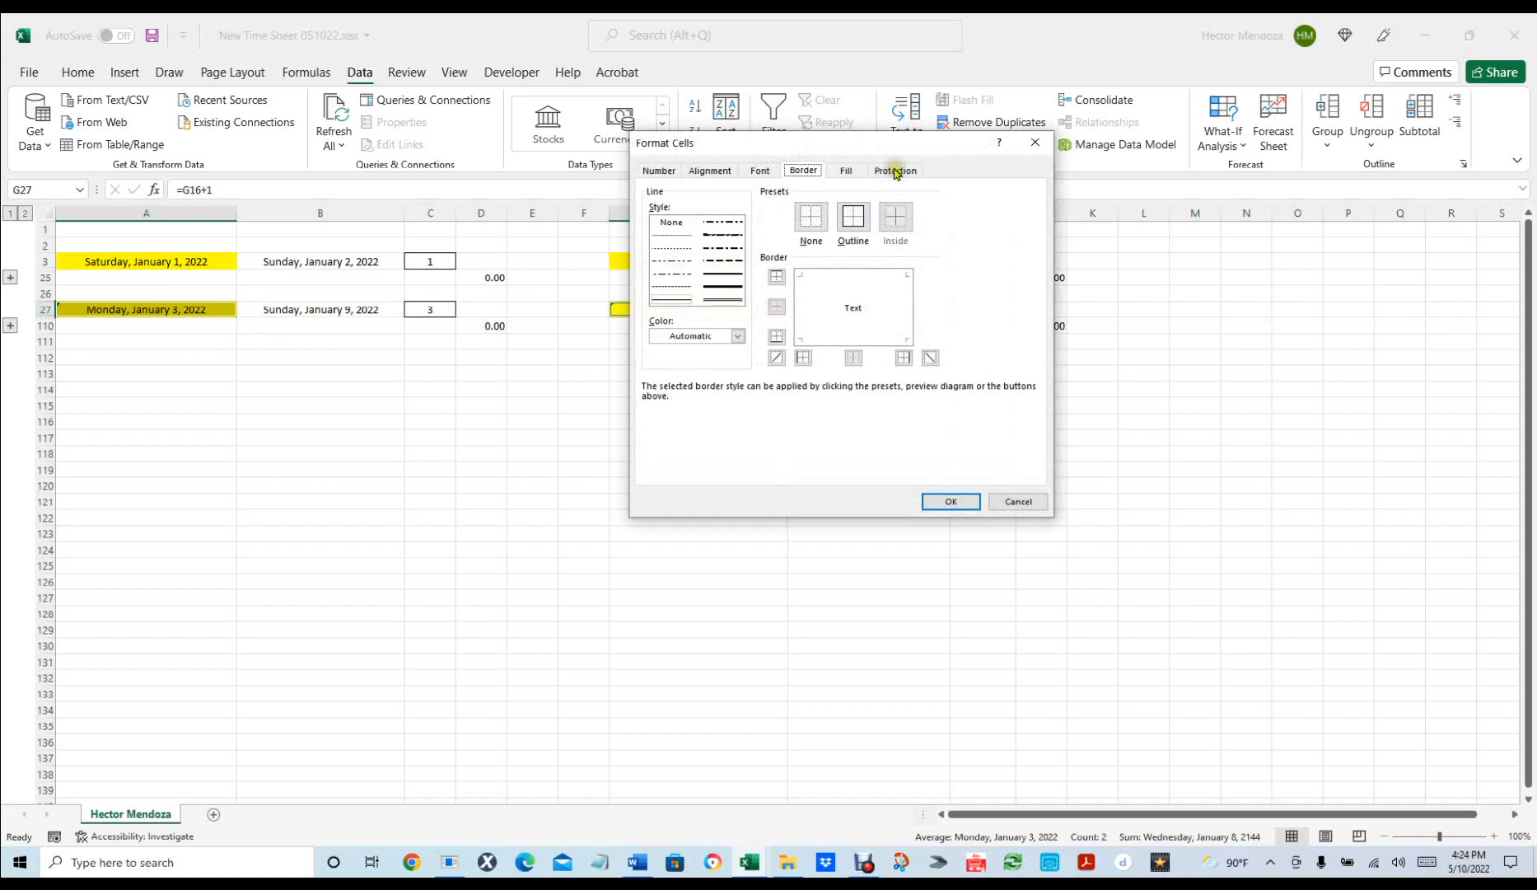
click(895, 171)
click(647, 192)
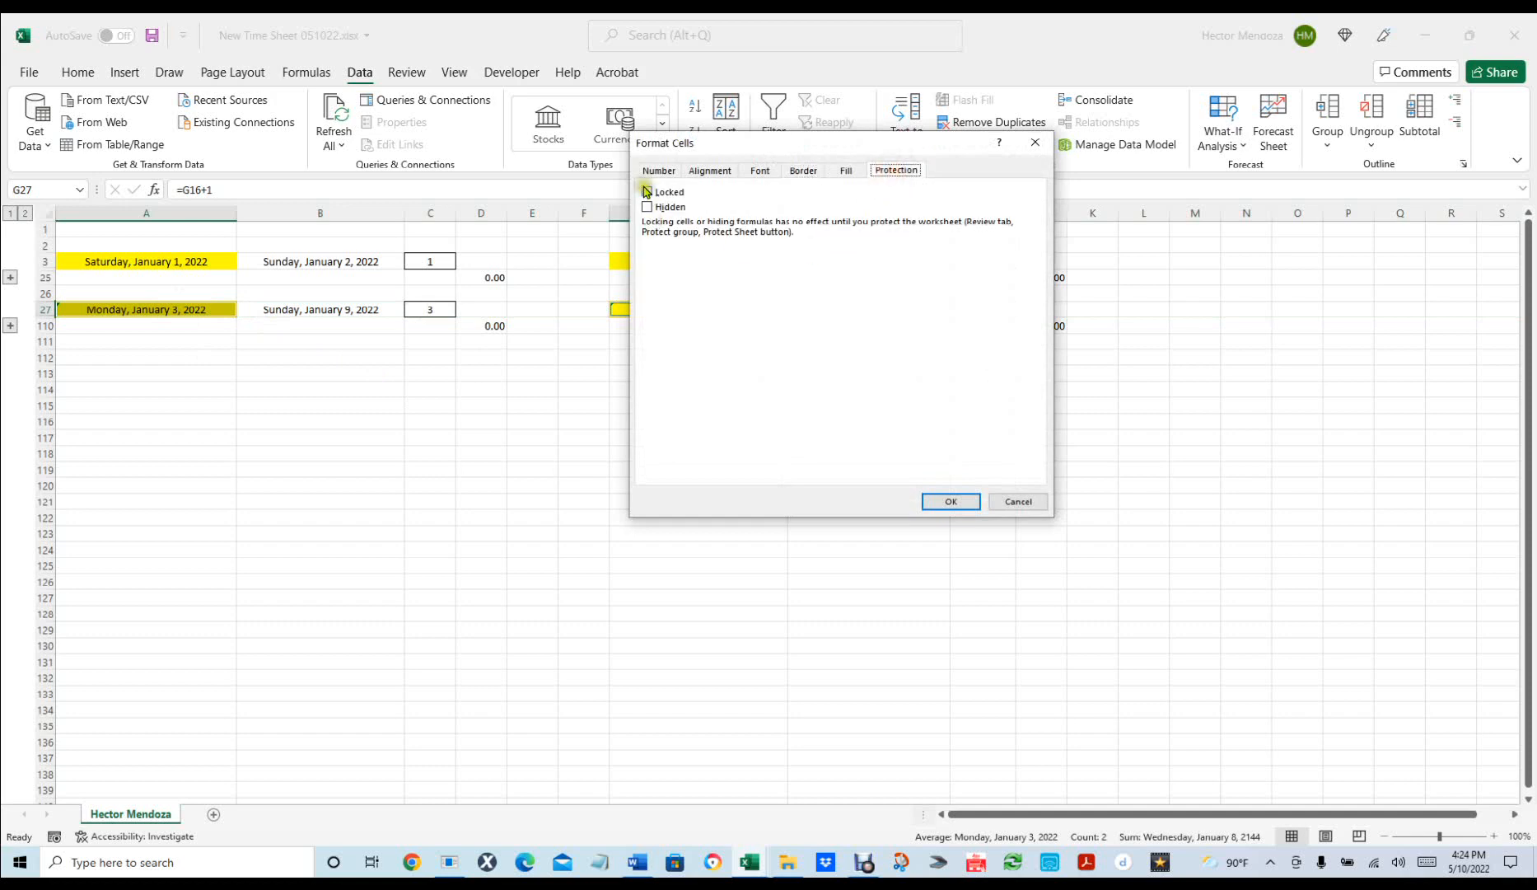
click(951, 503)
Set the fill of A27 and G27 to No Fill.
click(91, 74)
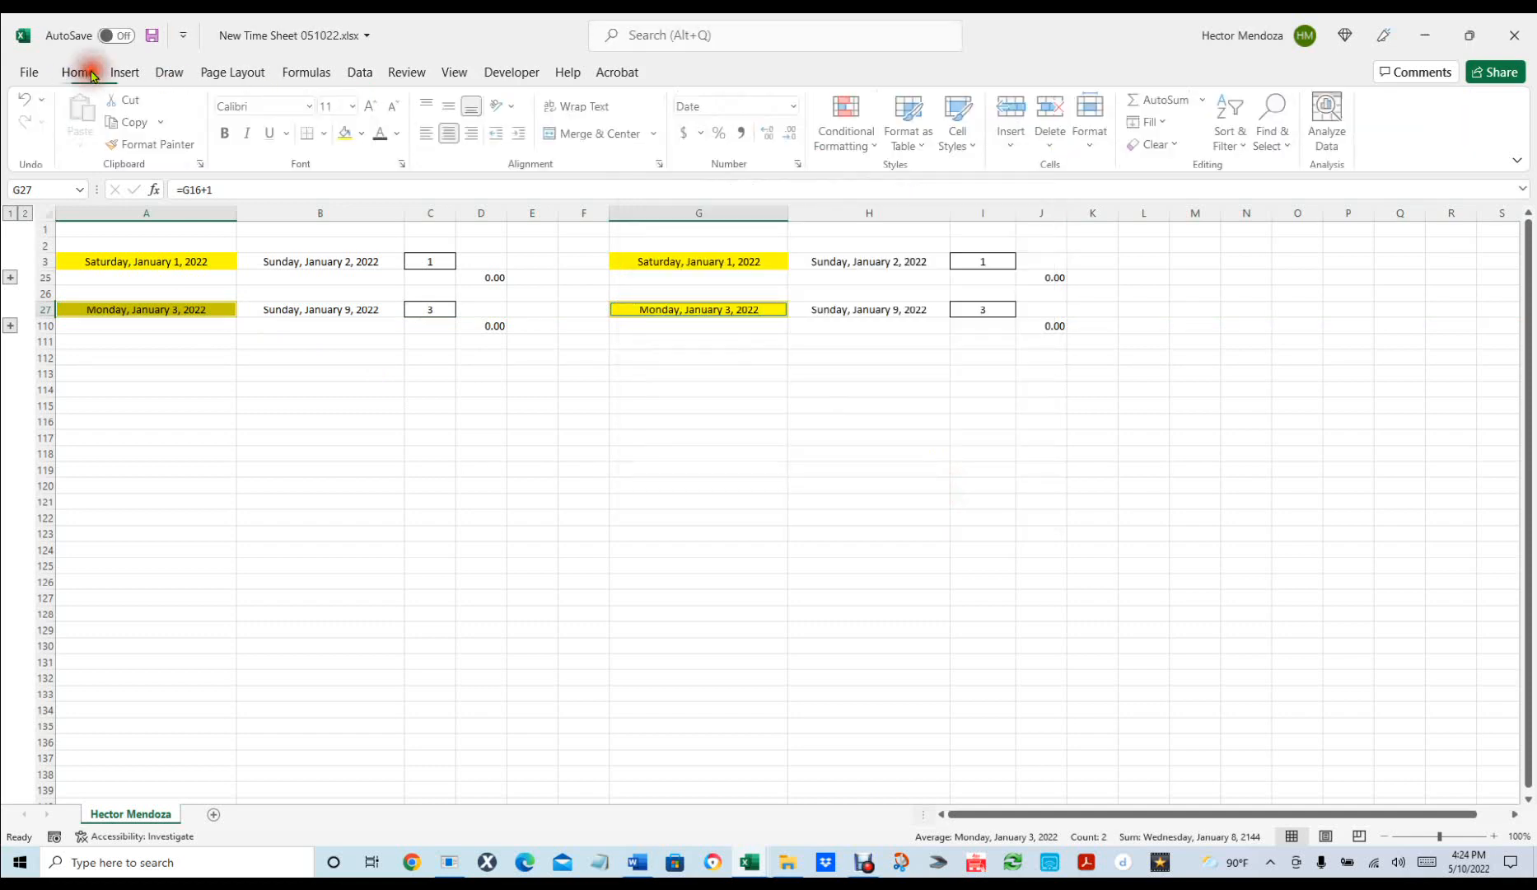
click(362, 135)
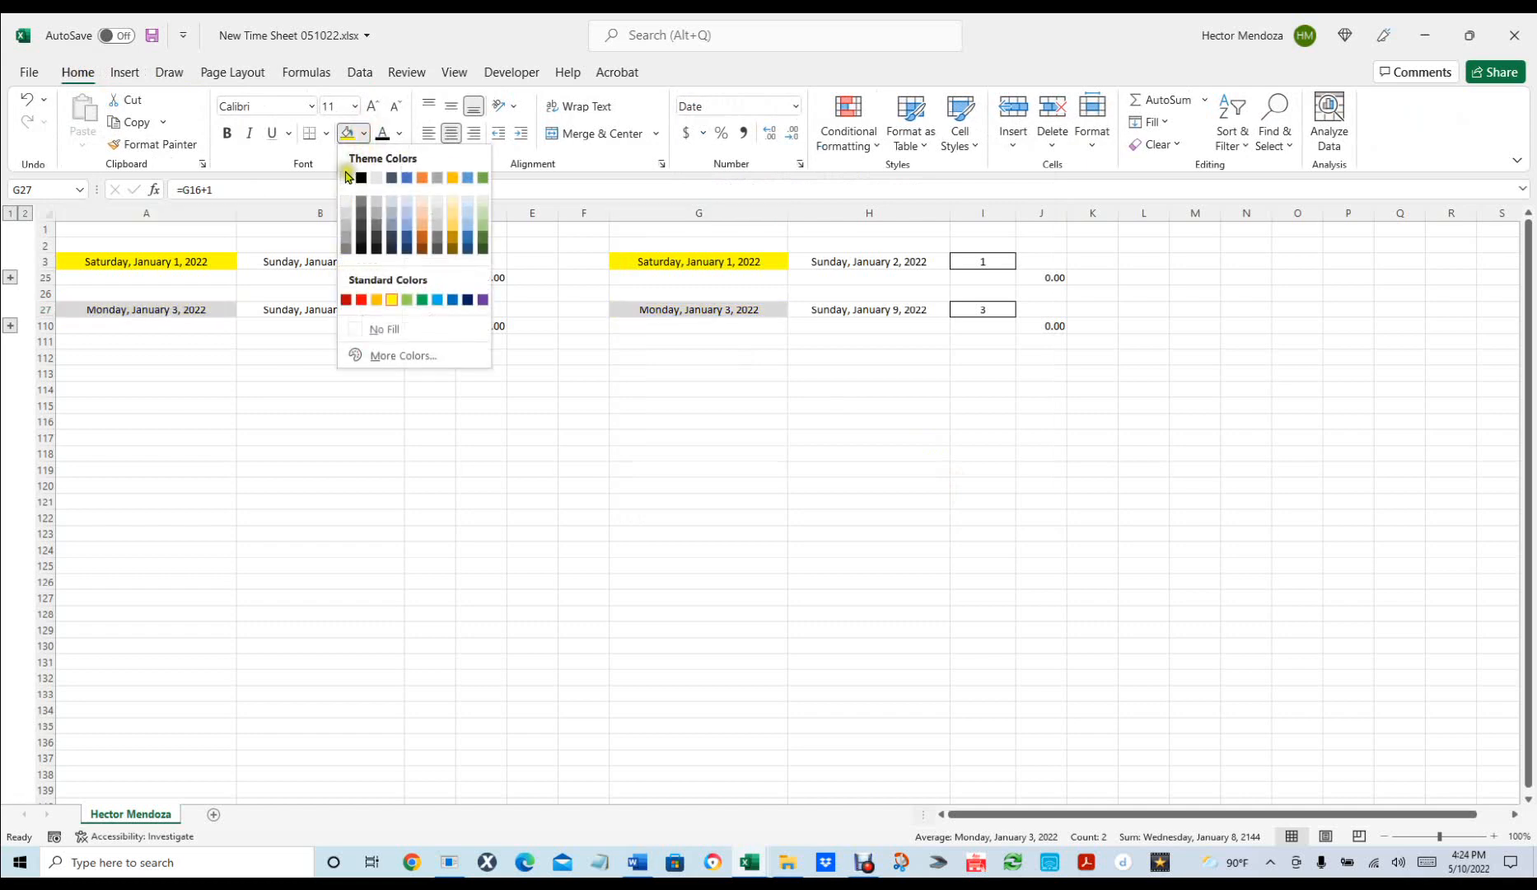
click(346, 201)
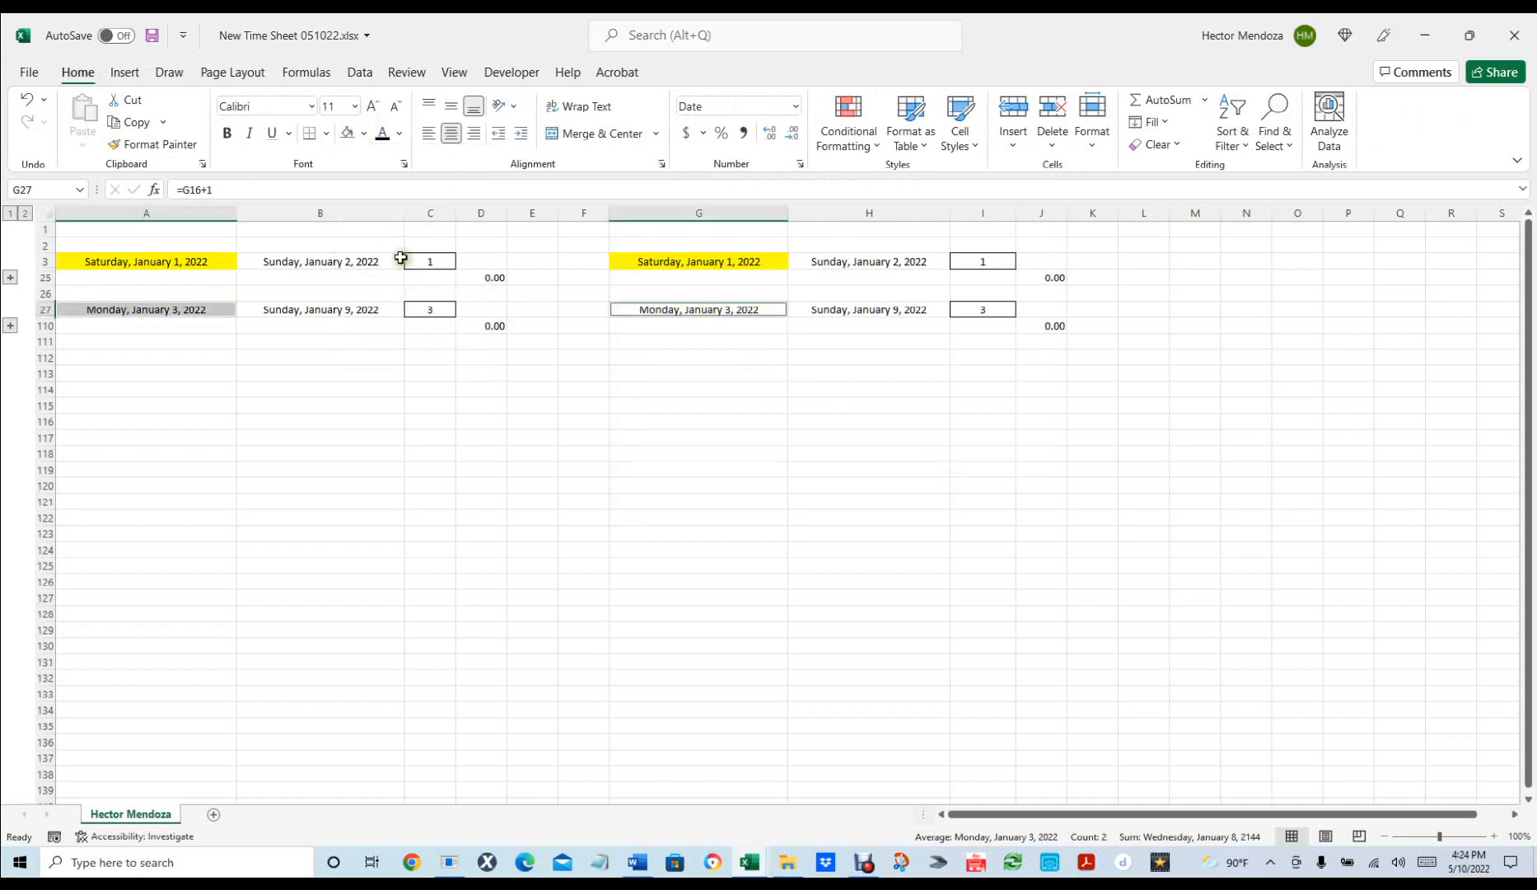
click(363, 133)
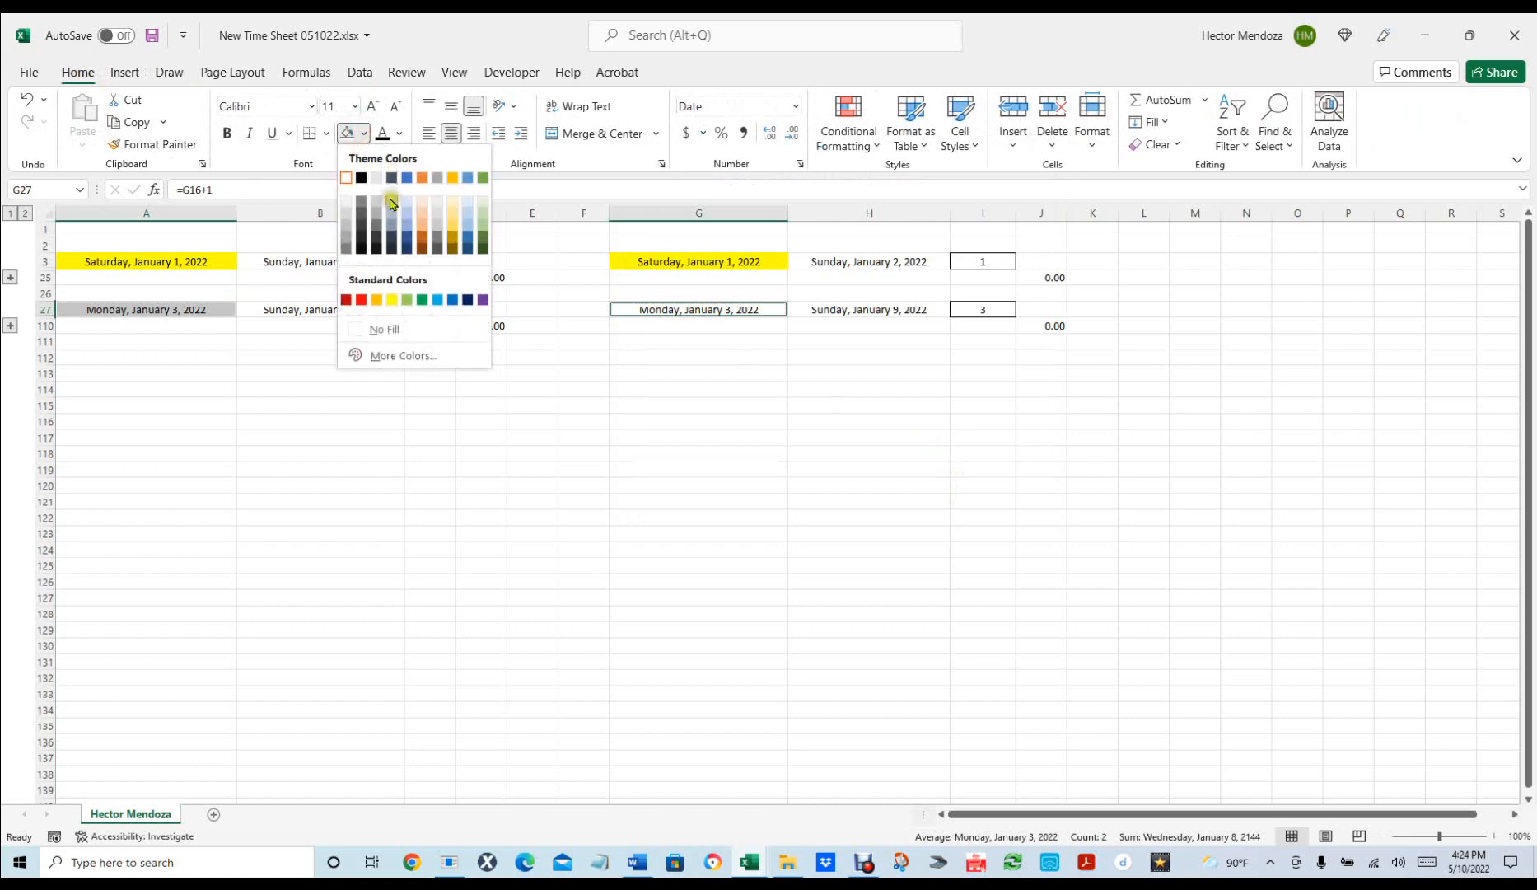
click(372, 332)
click(542, 440)
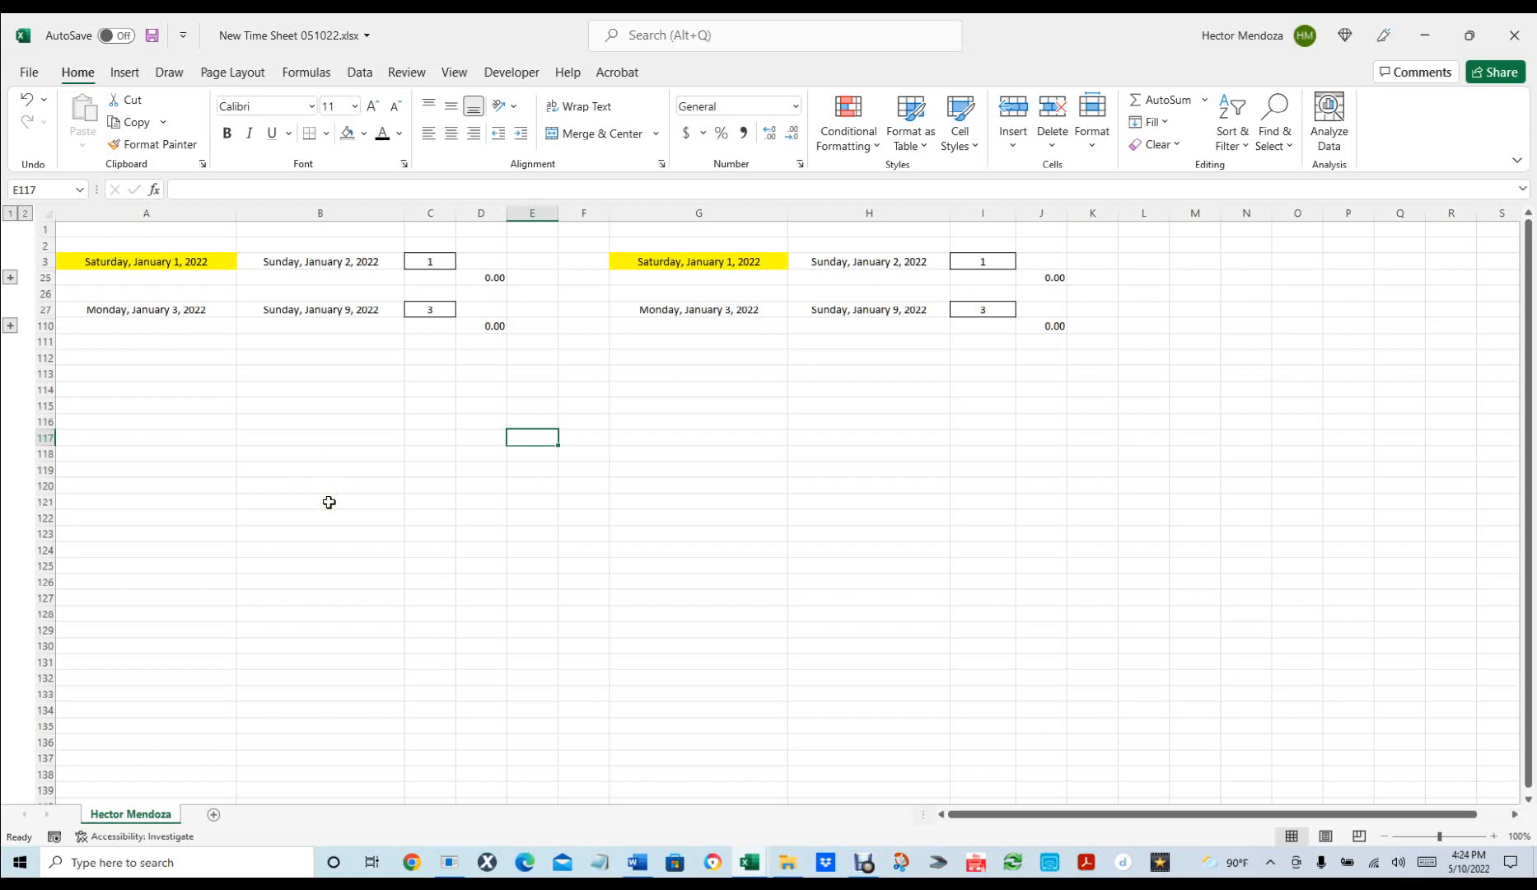
Copy the week block in rows 26–110.
click(45, 308)
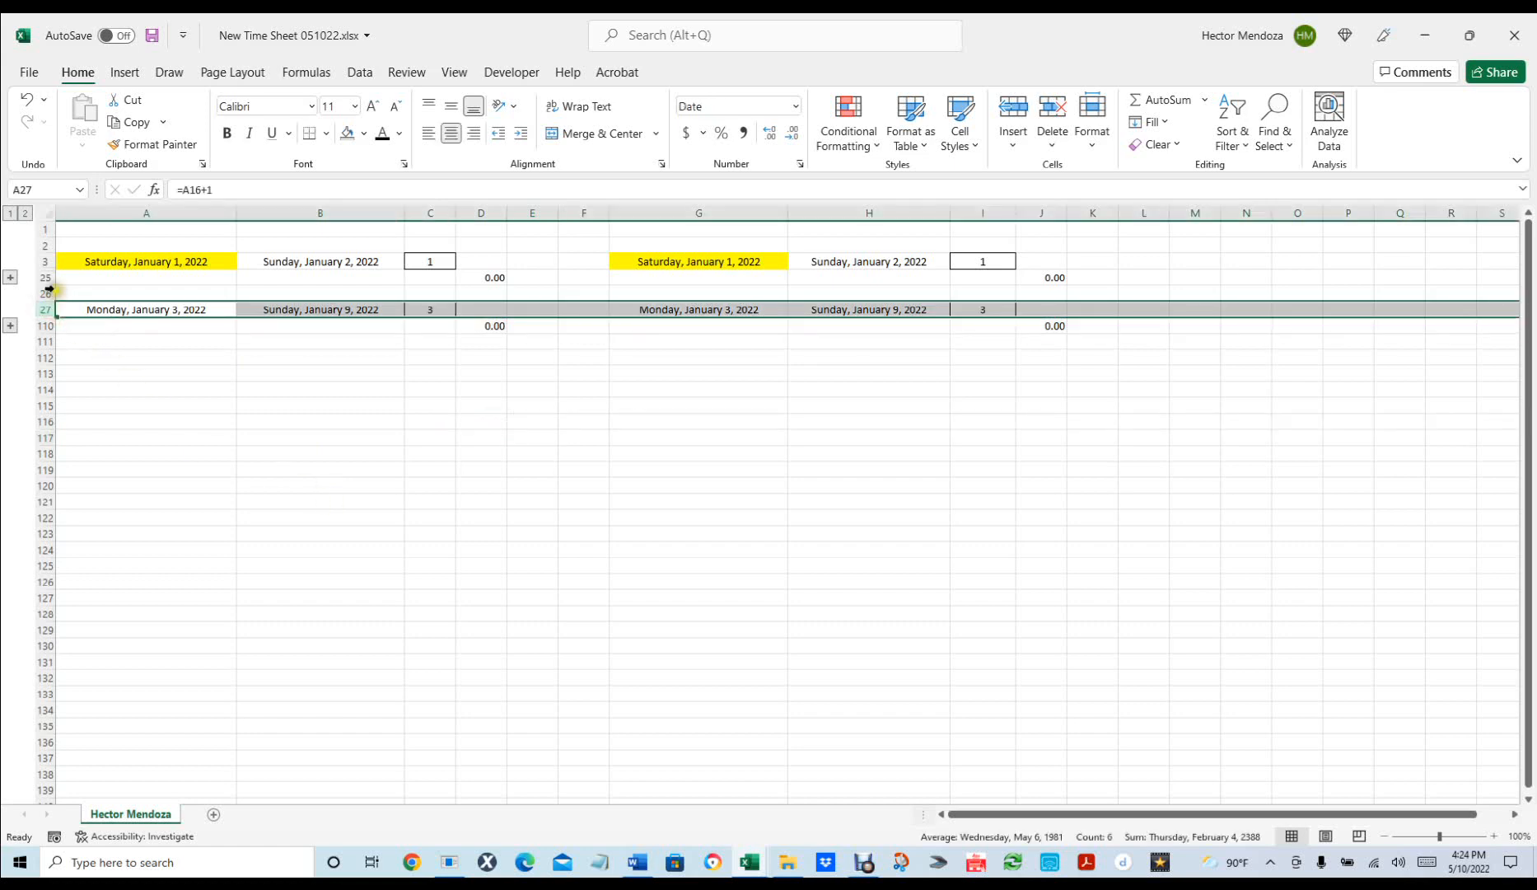
click(44, 289)
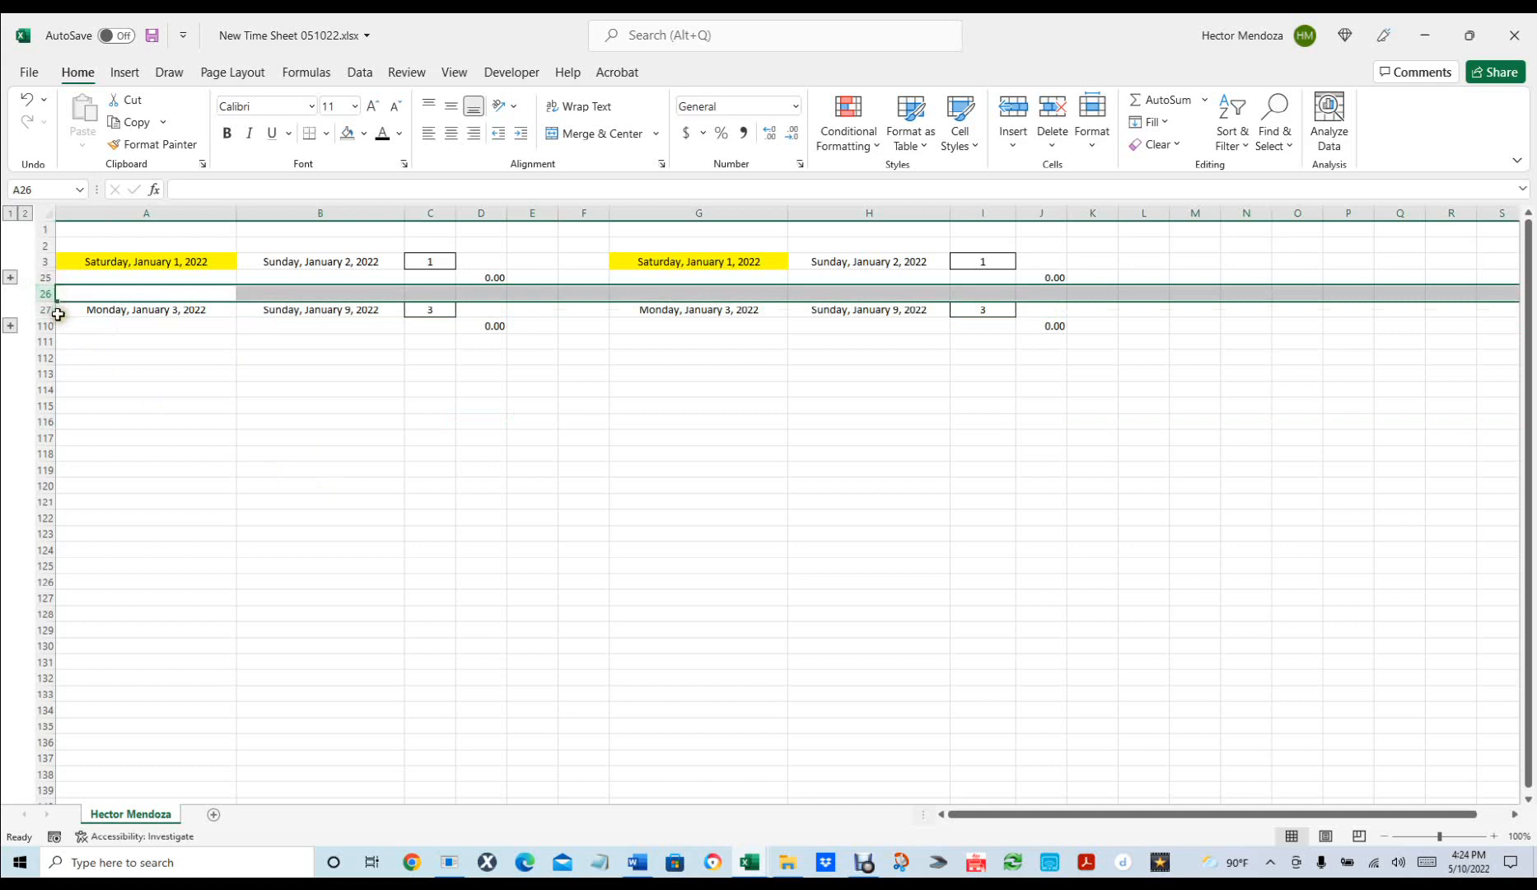
shift+click(38, 325)
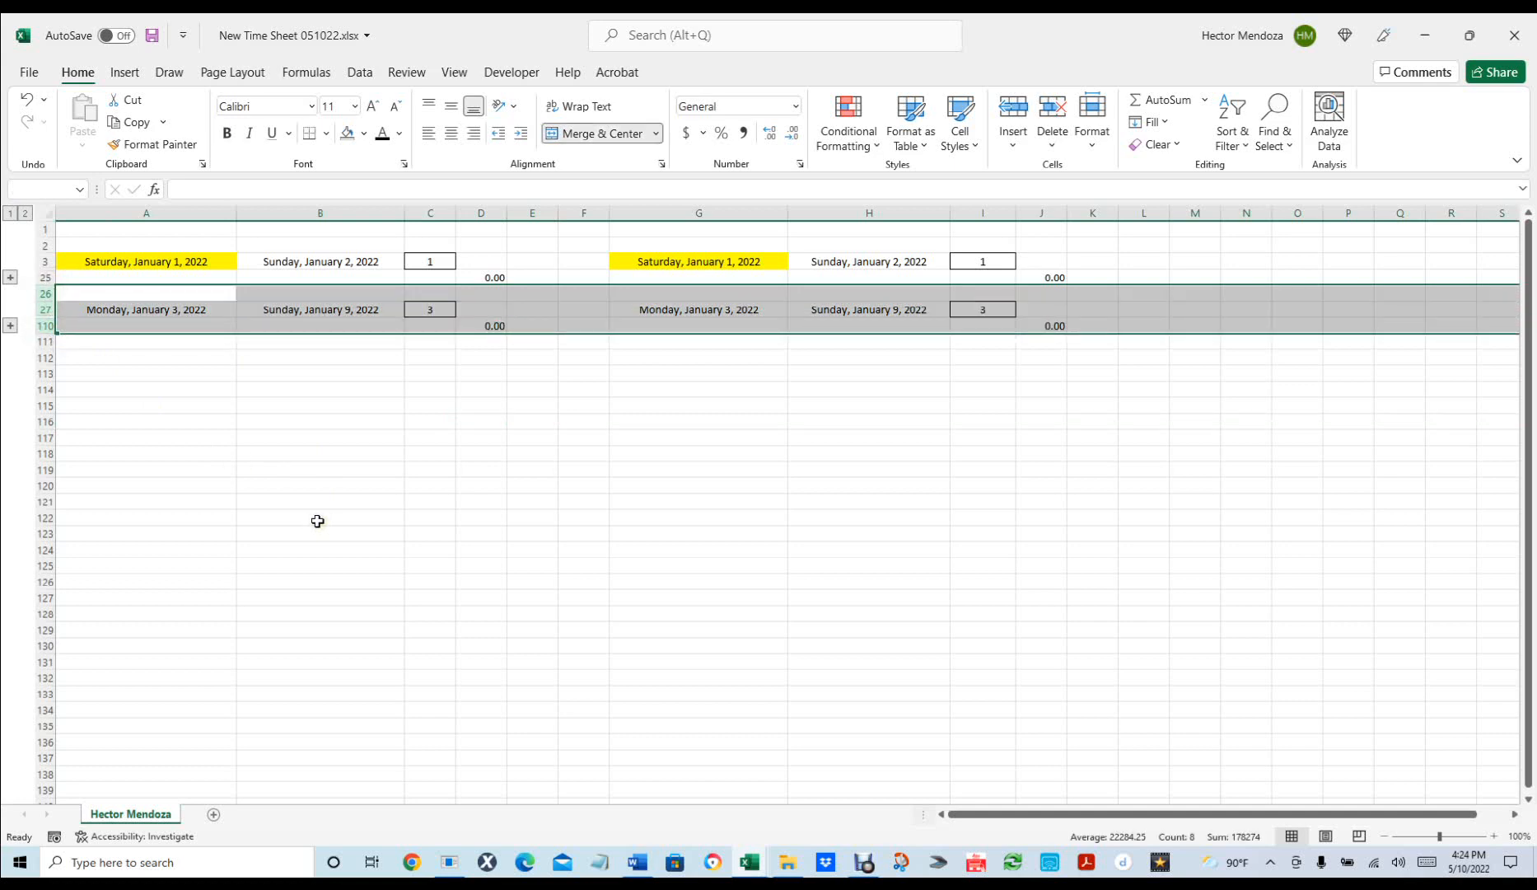
key(ctrl+c)
Paste week blocks at rows 111, 196, 281 and 366 for January 10 through February 6.
click(78, 342)
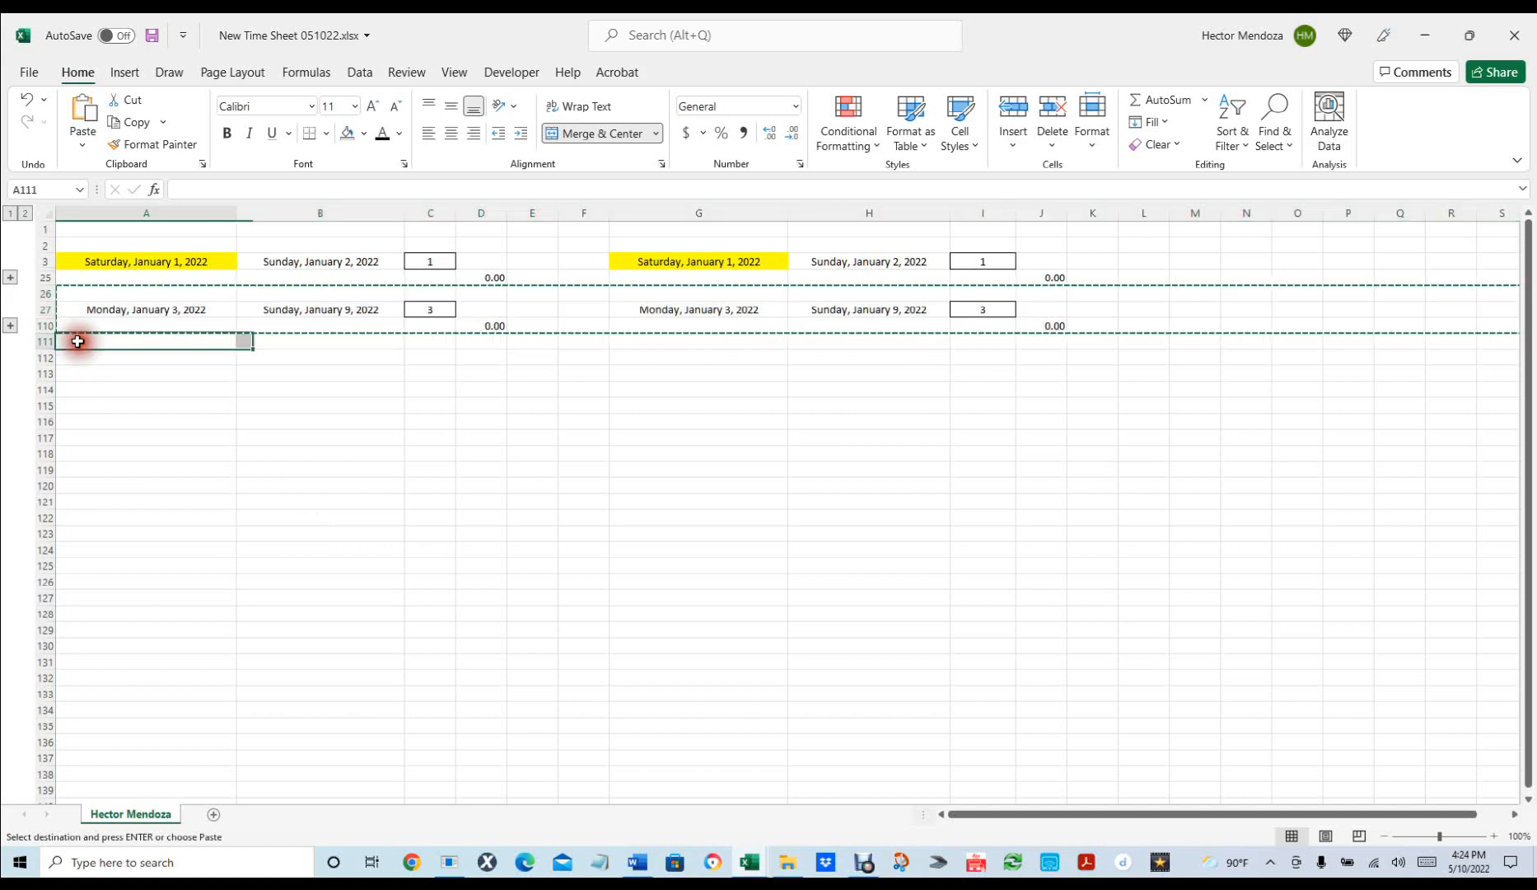
key(ctrl+v)
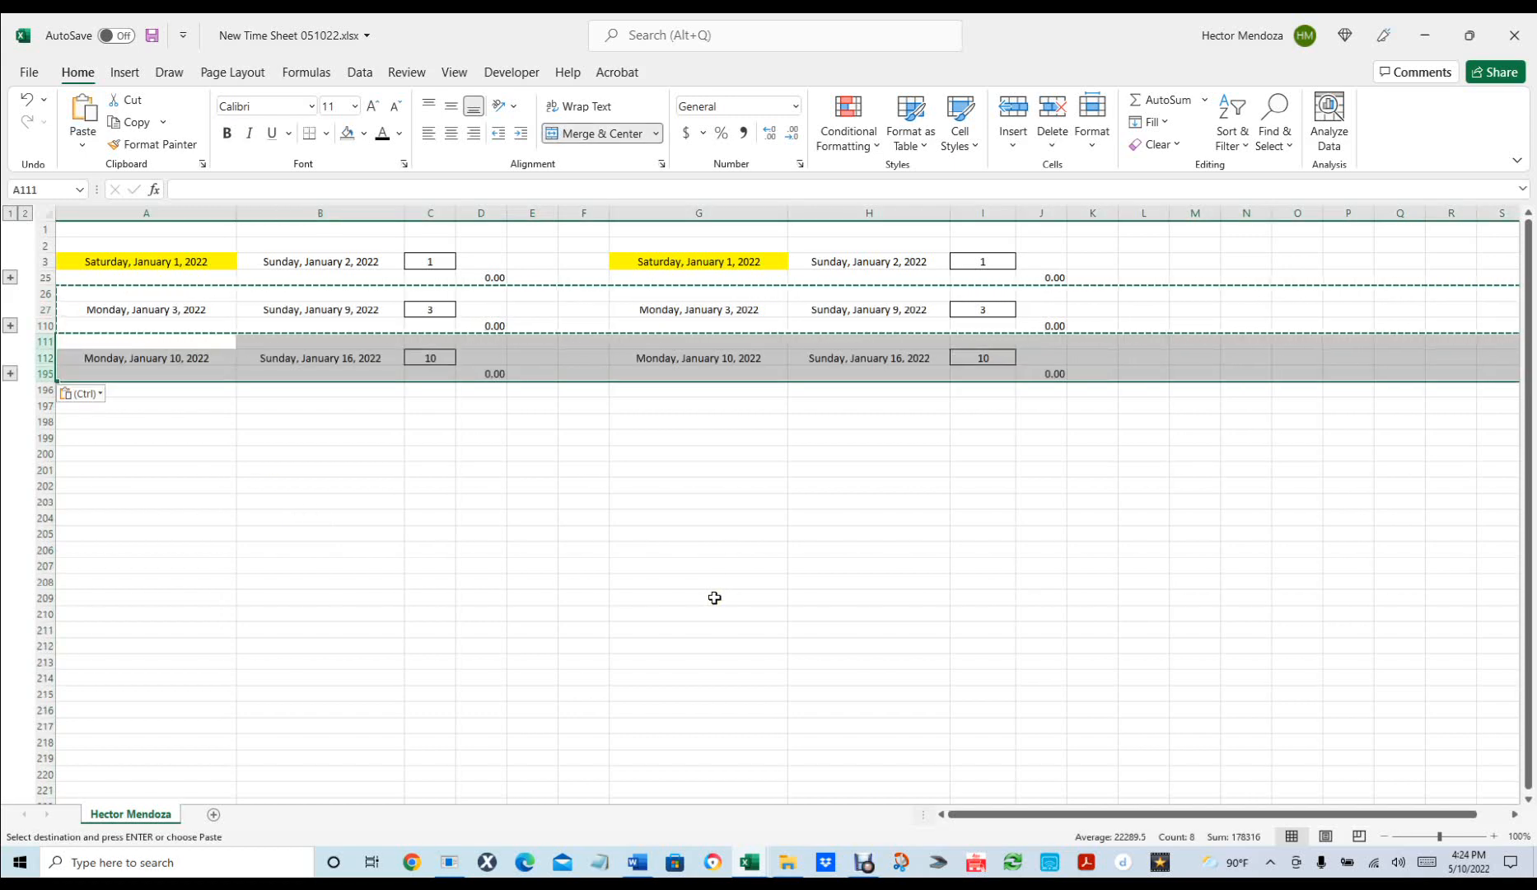
click(139, 390)
key(ctrl+v)
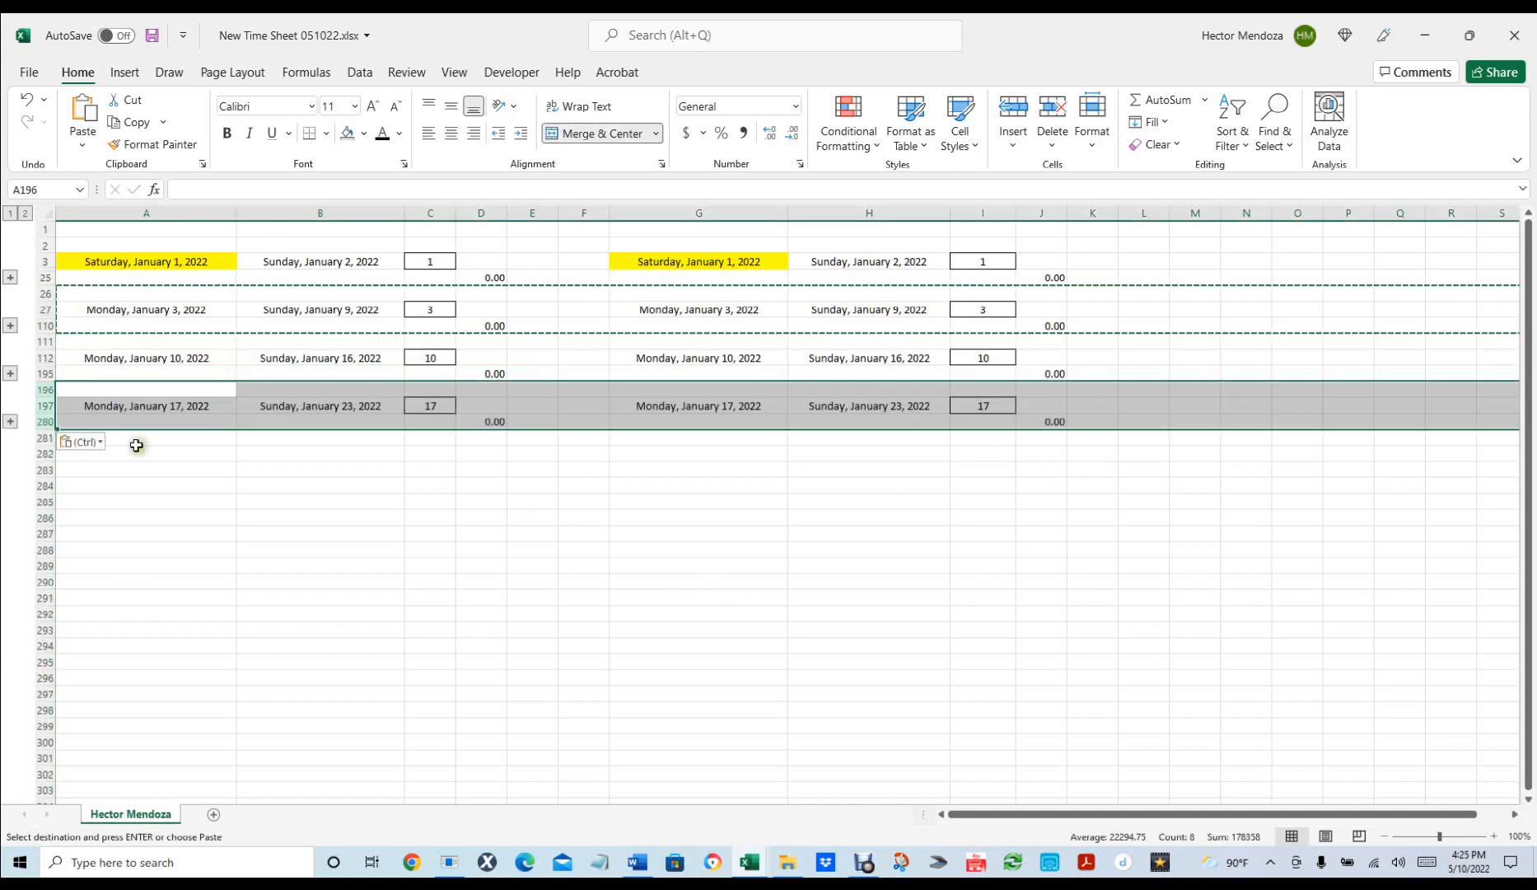
click(131, 436)
key(ctrl+v)
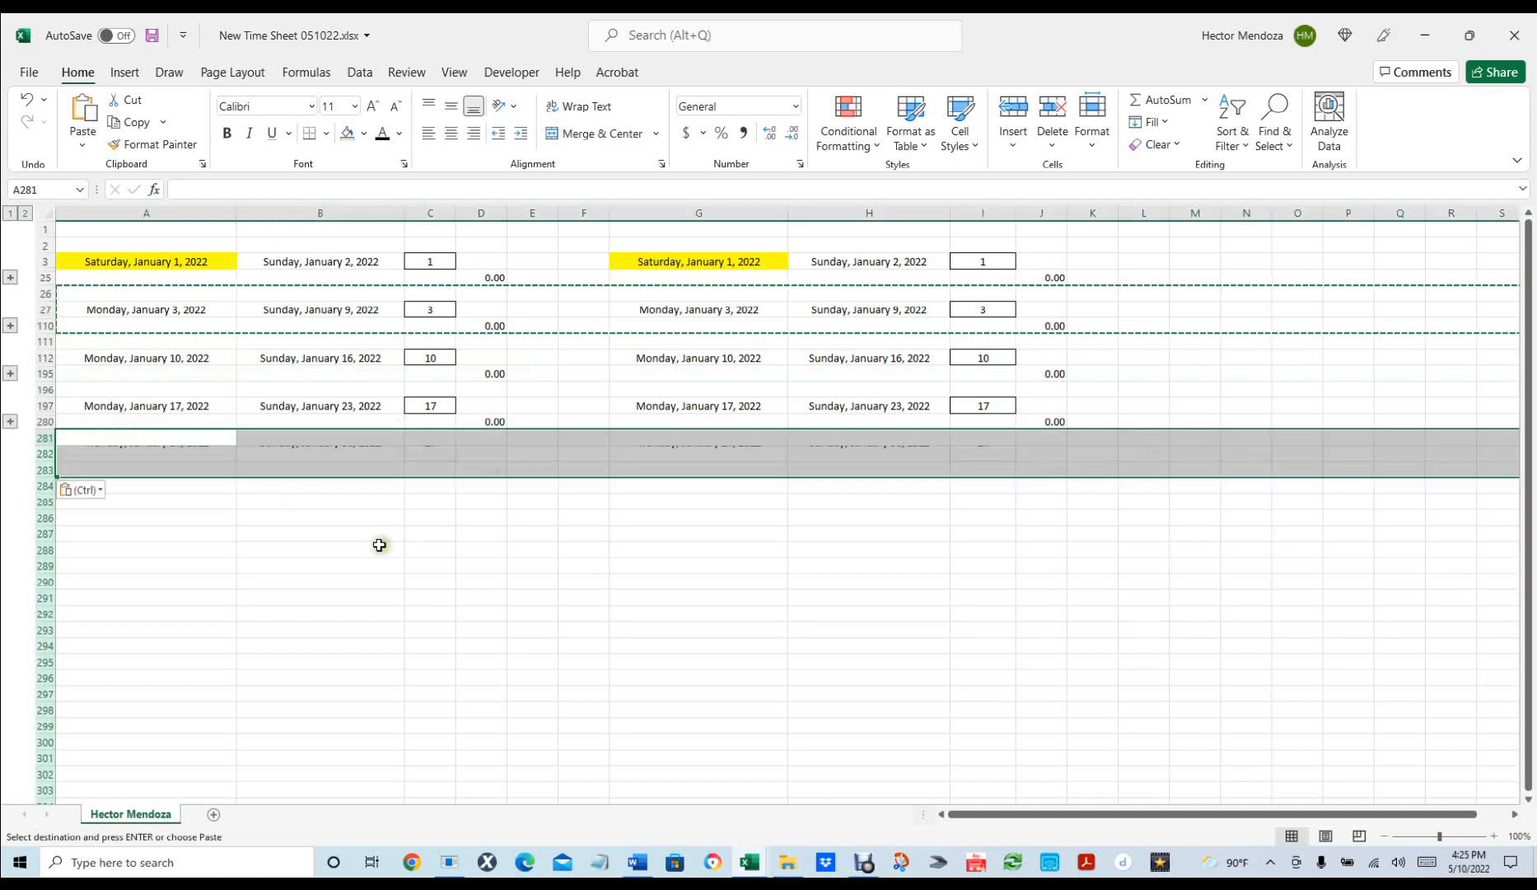
click(131, 483)
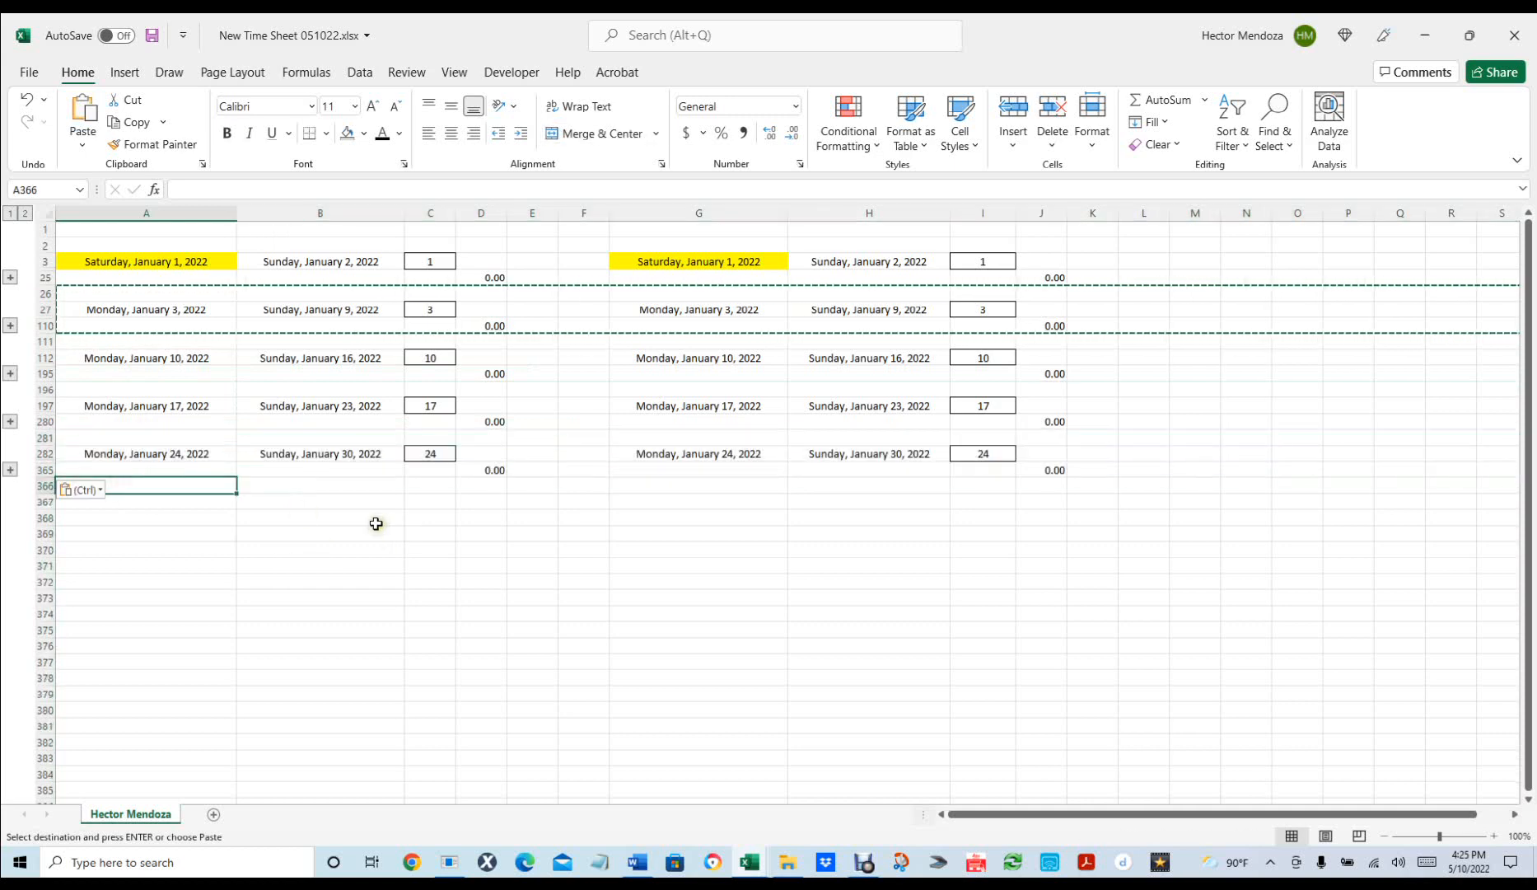
key(ctrl+v)
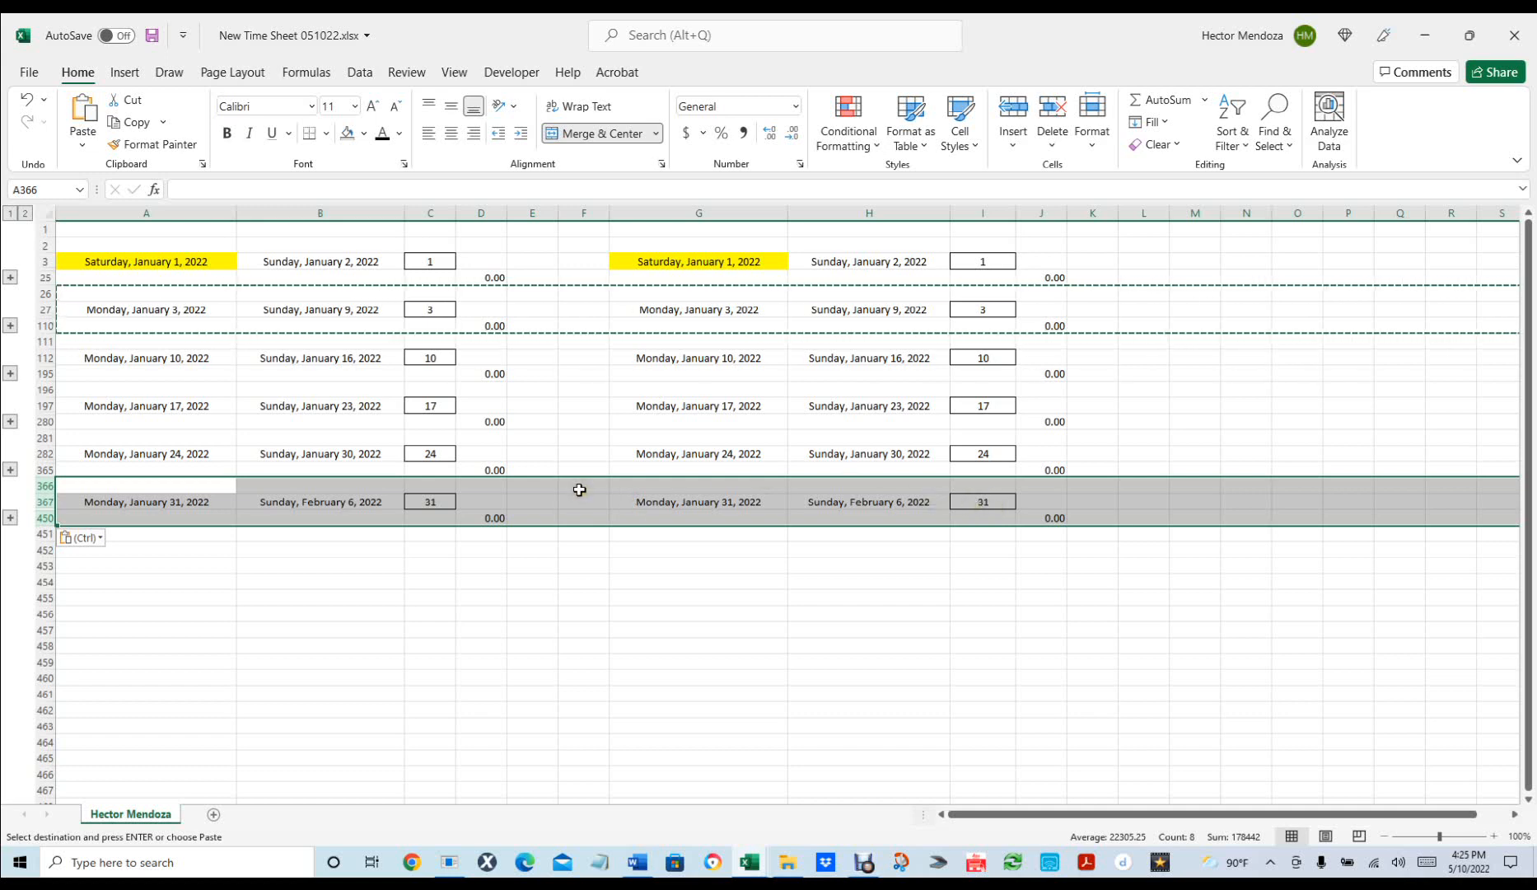
Expand the outline, then collapse the January 10–16 and first week's daily tables.
click(26, 214)
scroll(598, 355, down, 1)
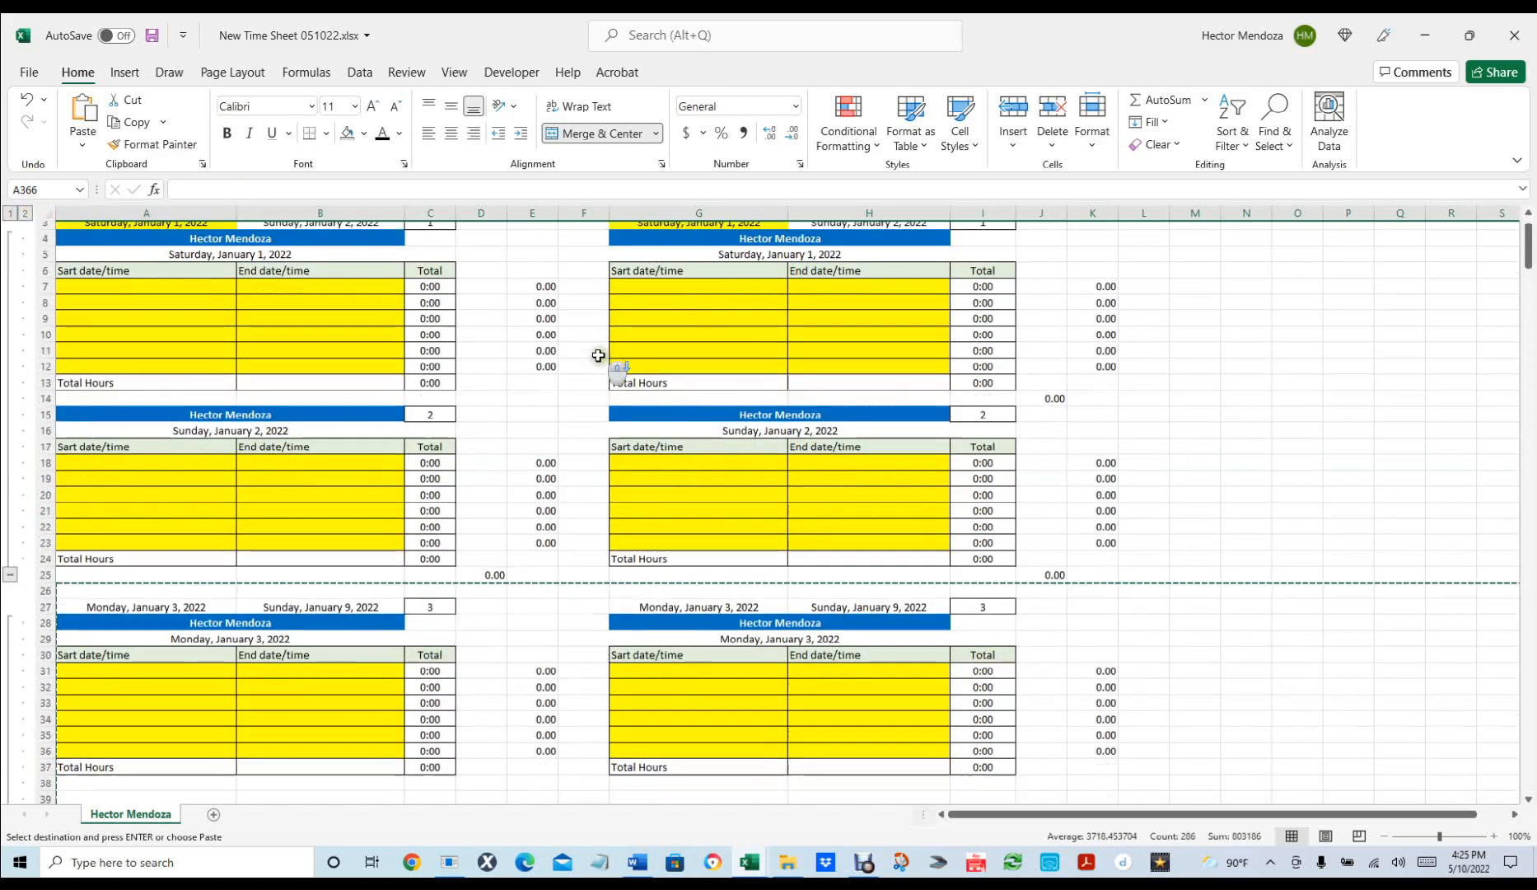
scroll(598, 355, down, 20)
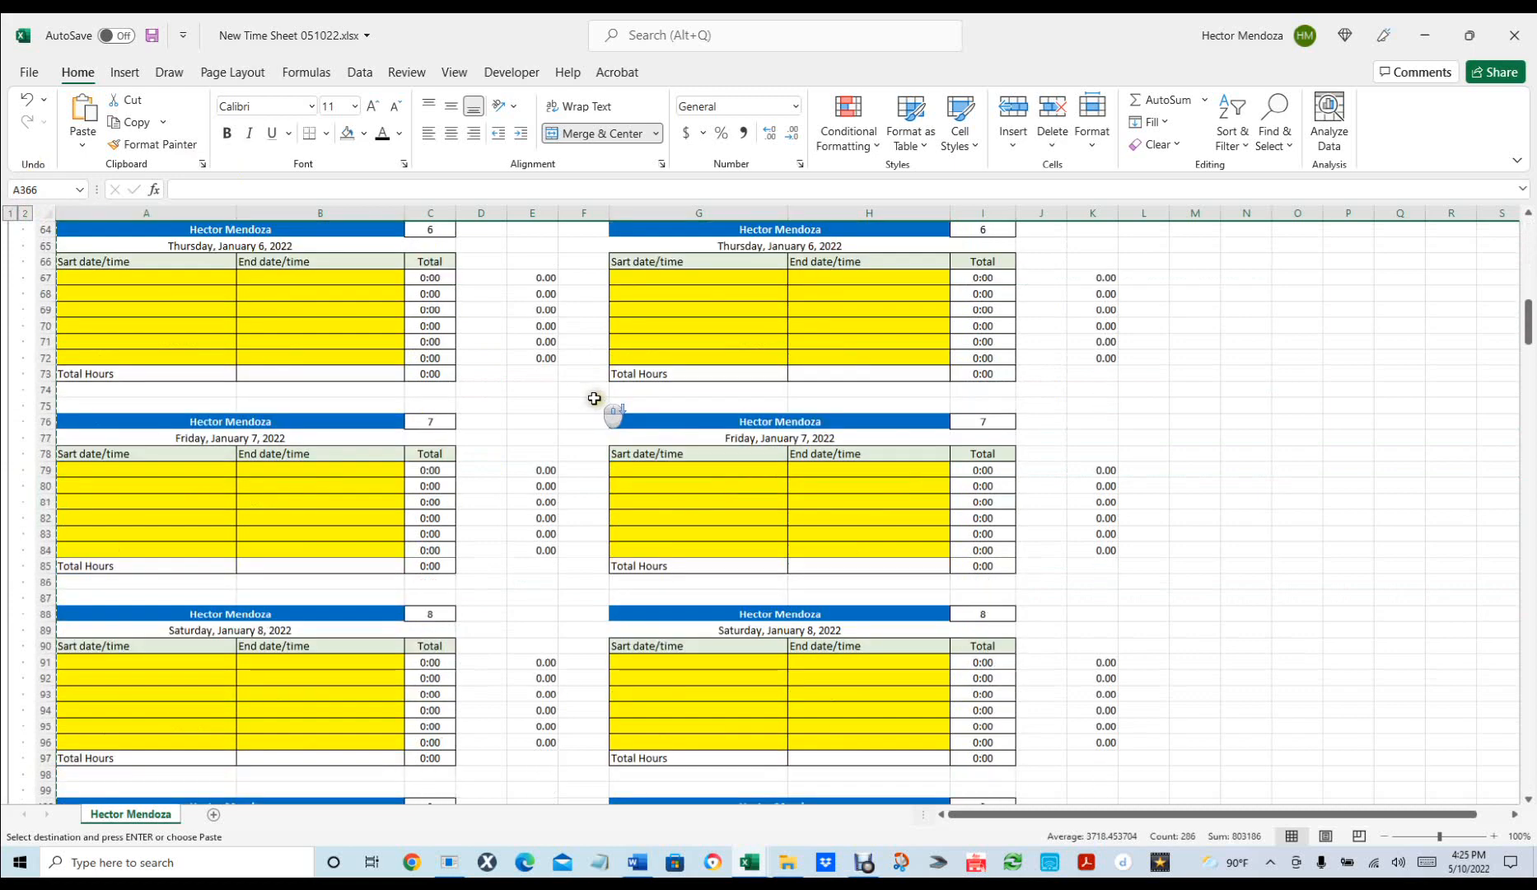
scroll(594, 398, down, 4)
scroll(581, 512, down, 3)
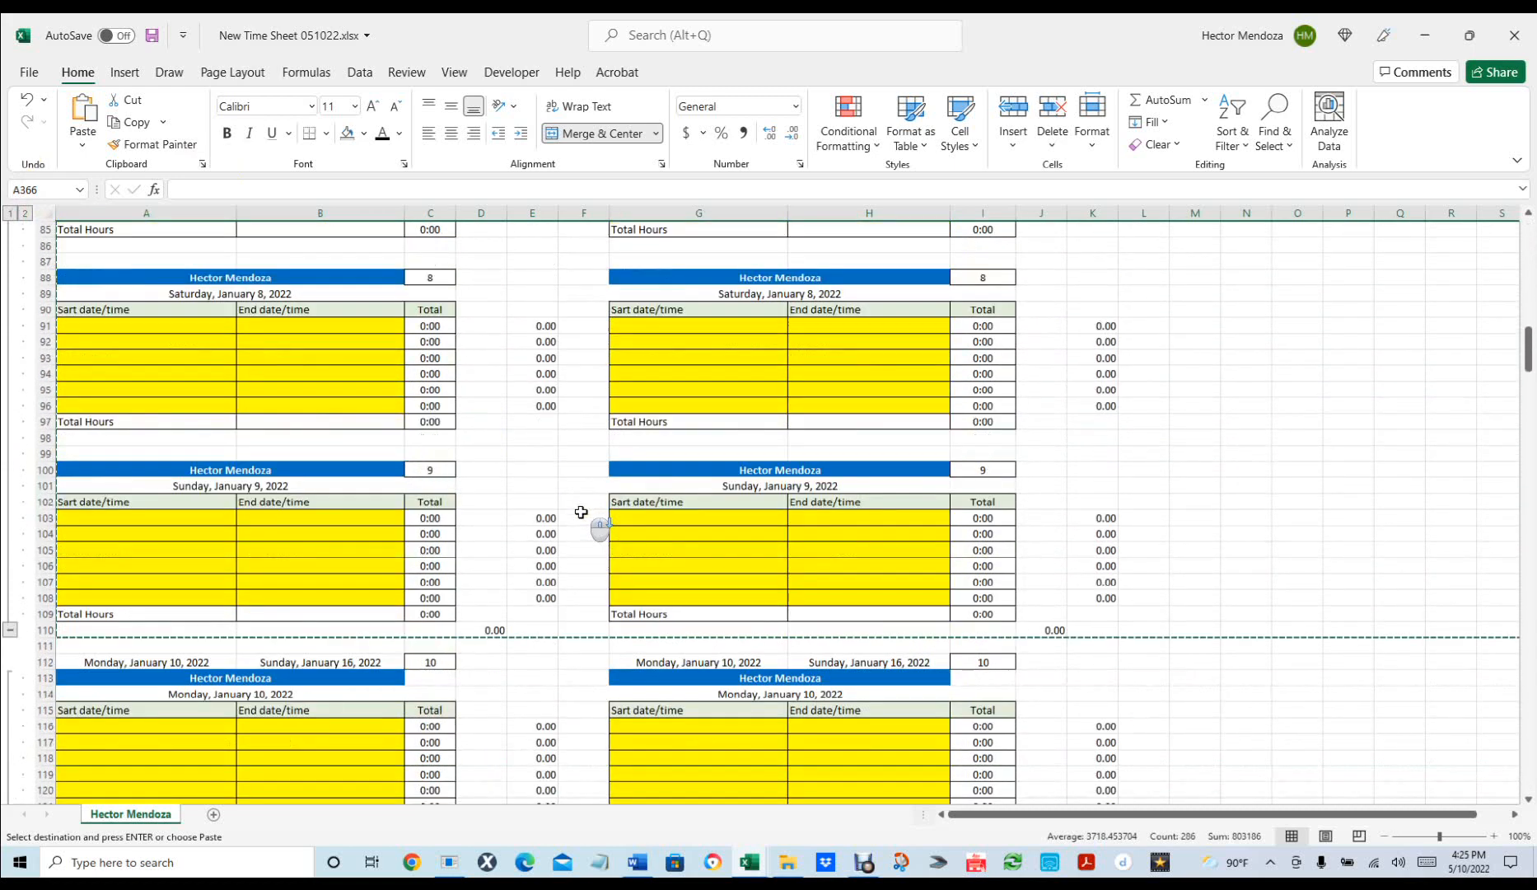
scroll(581, 511, down, 6)
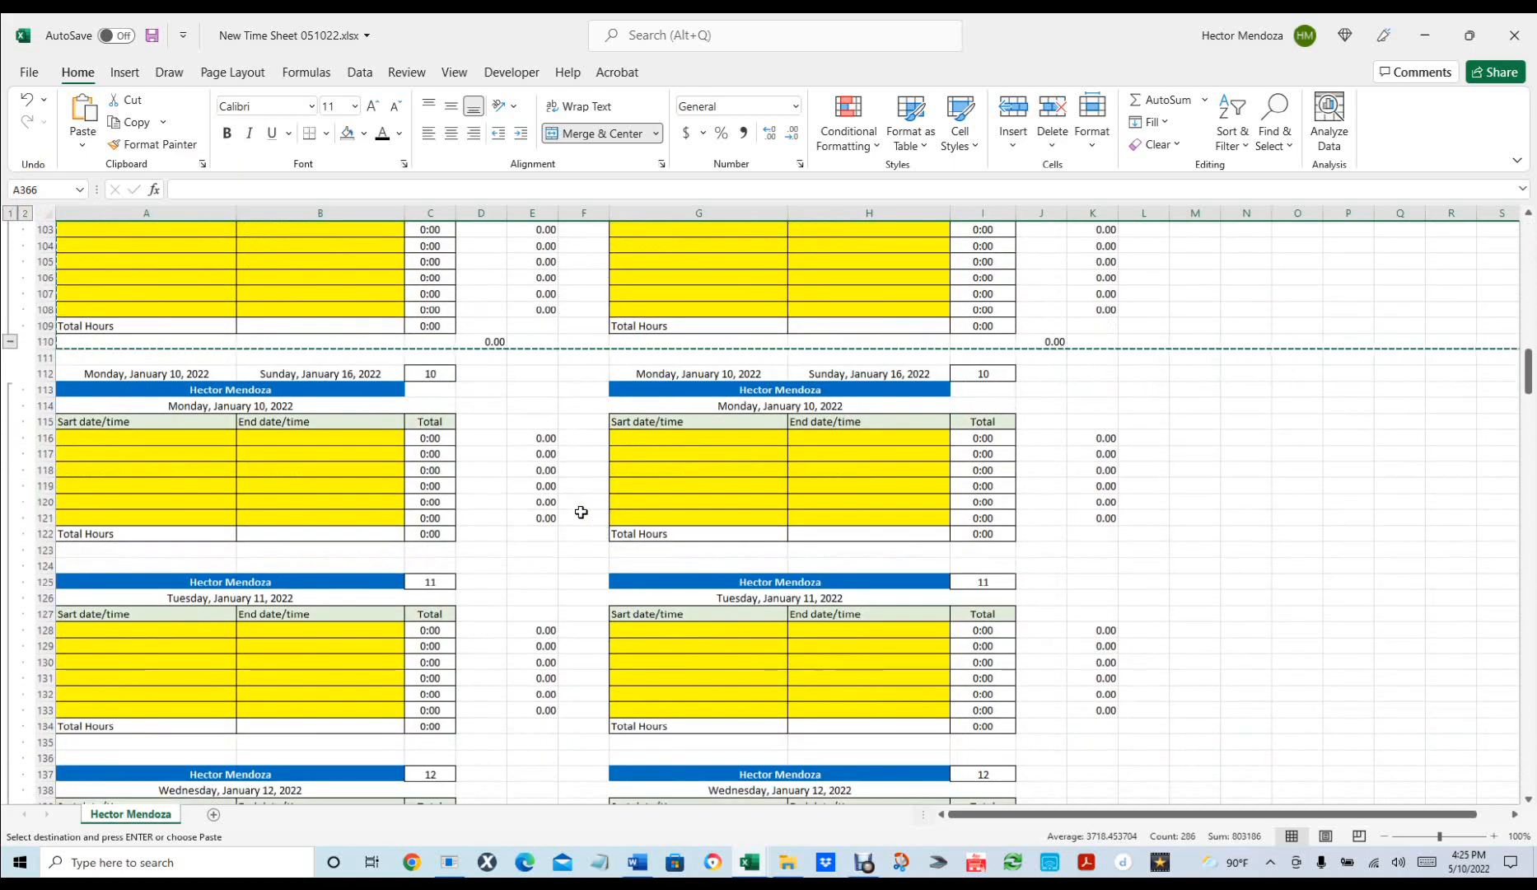
scroll(580, 511, down, 13)
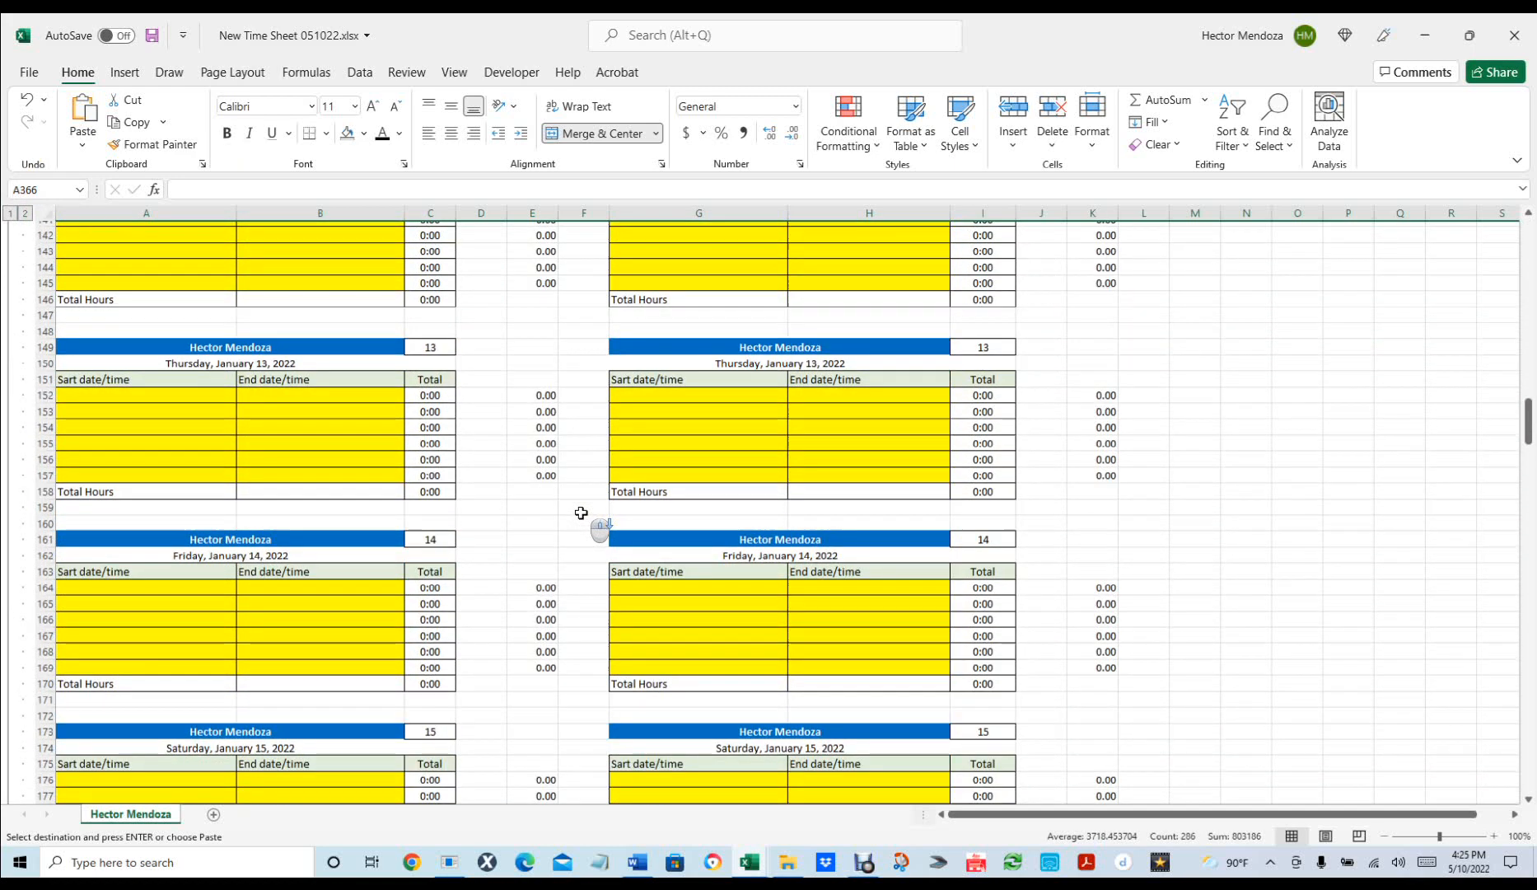
scroll(580, 512, down, 13)
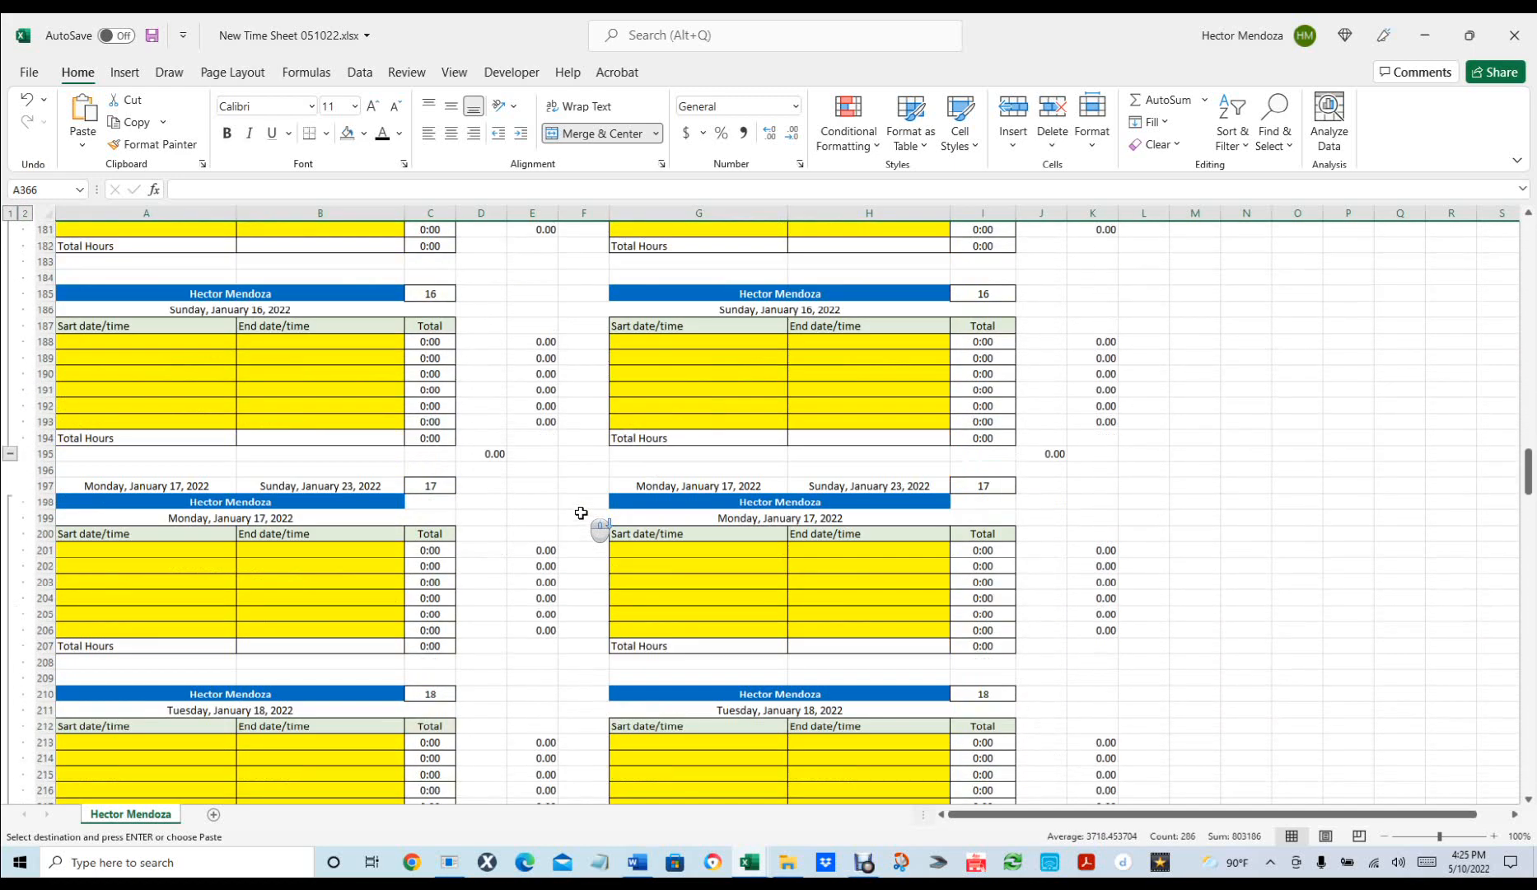
scroll(581, 512, down, 4)
scroll(580, 512, down, 6)
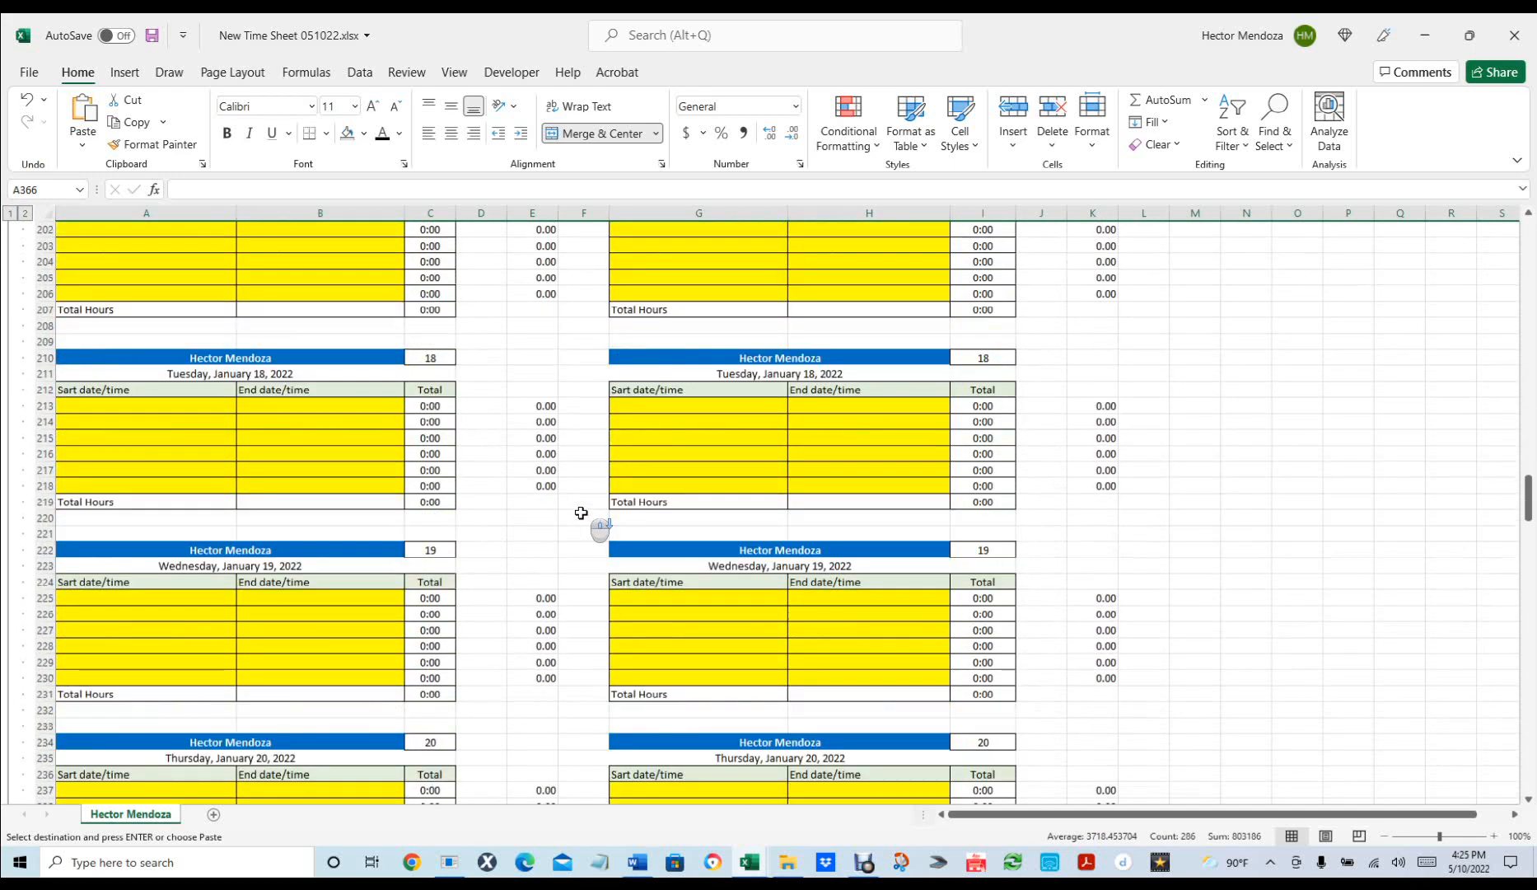
scroll(581, 512, down, 13)
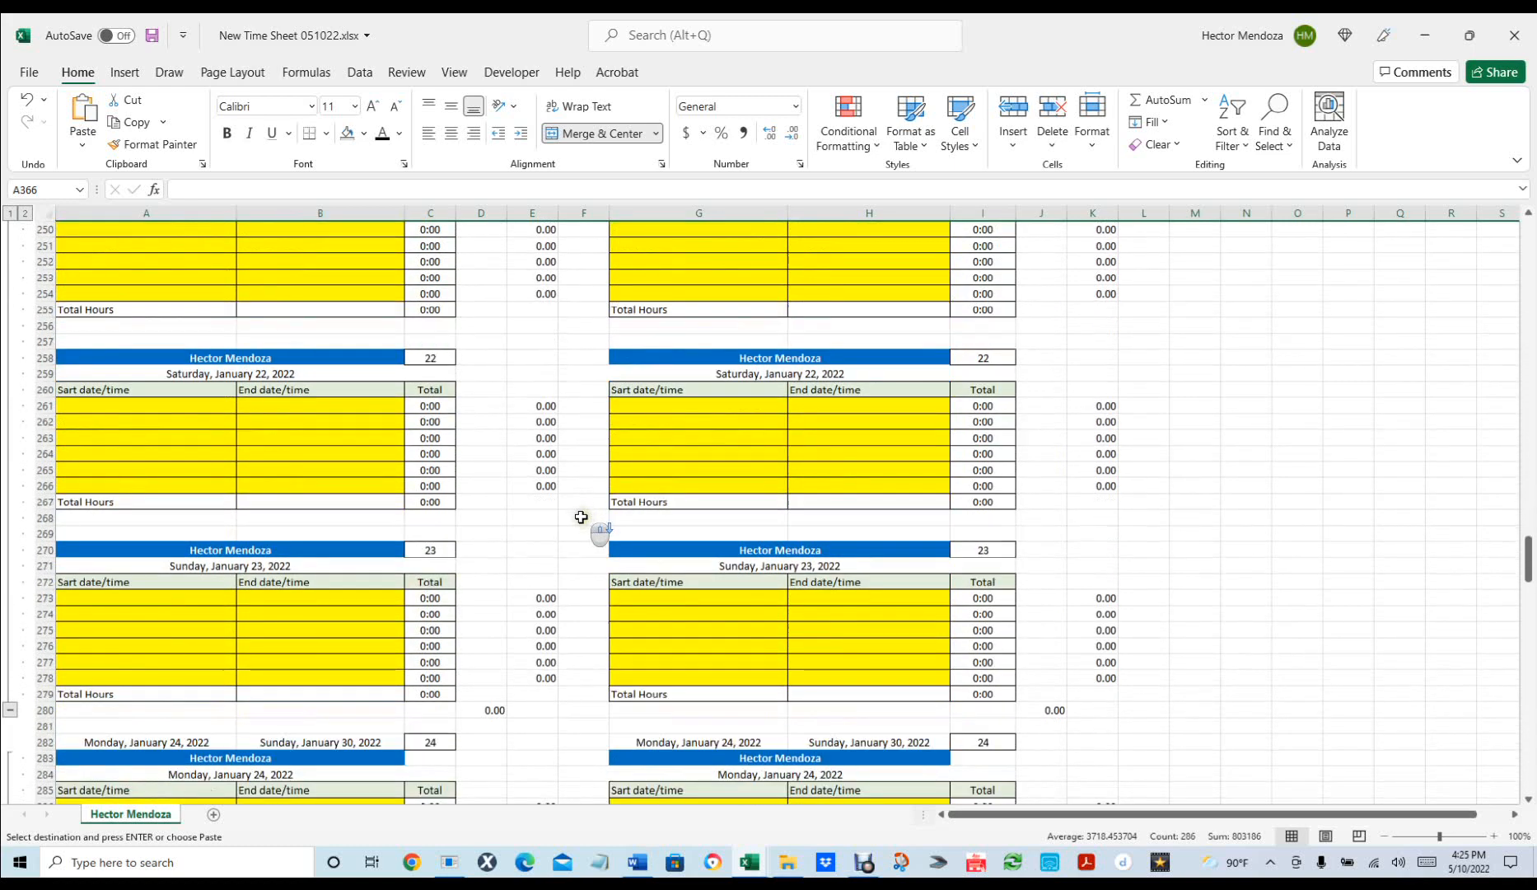
scroll(503, 532, up, 20)
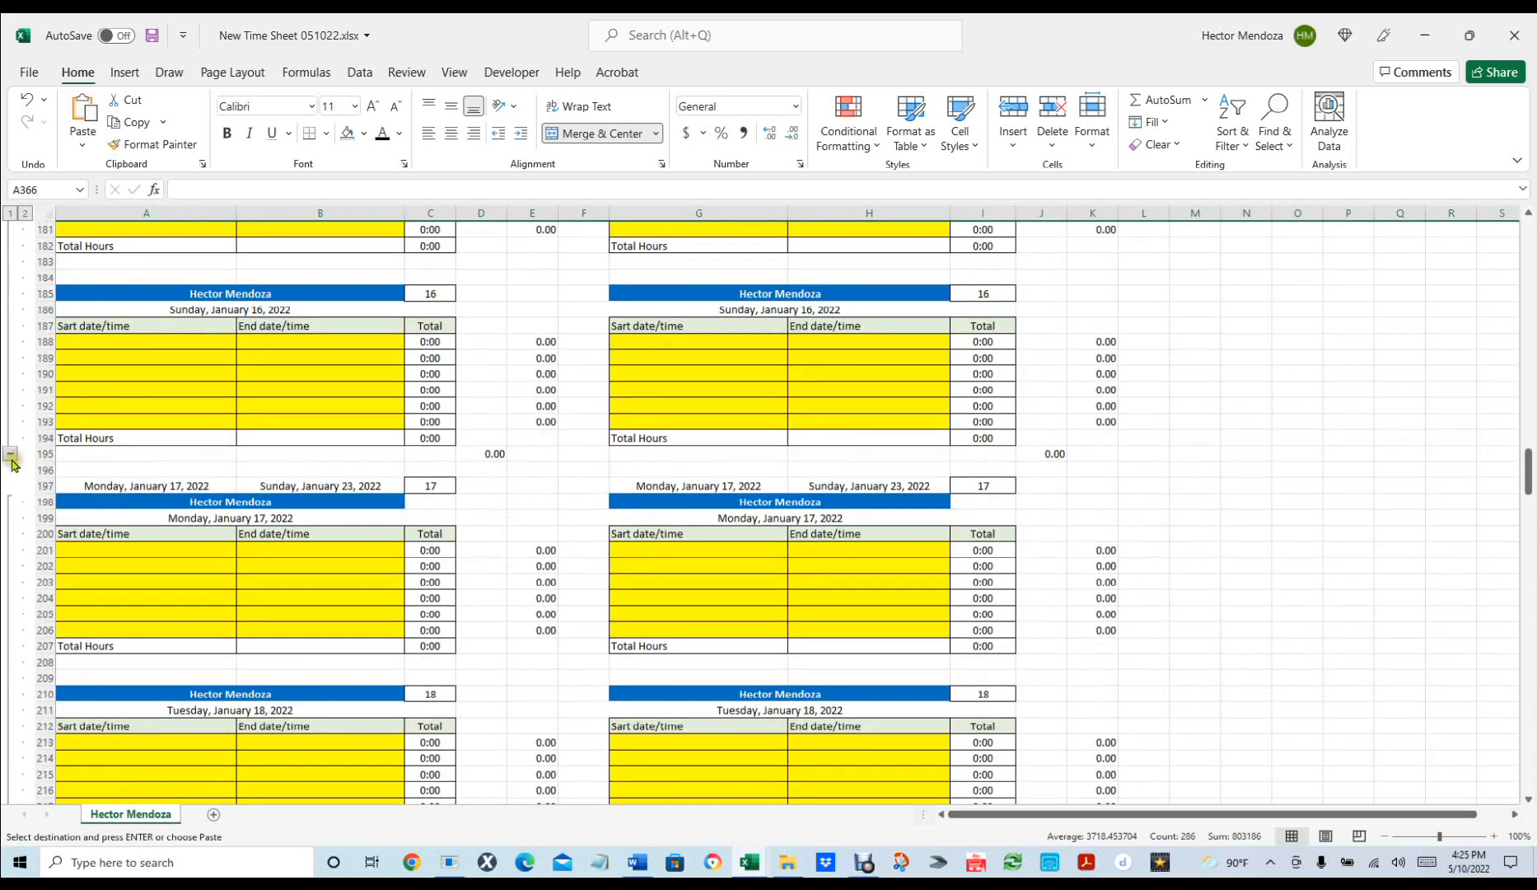
click(11, 454)
scroll(90, 449, up, 20)
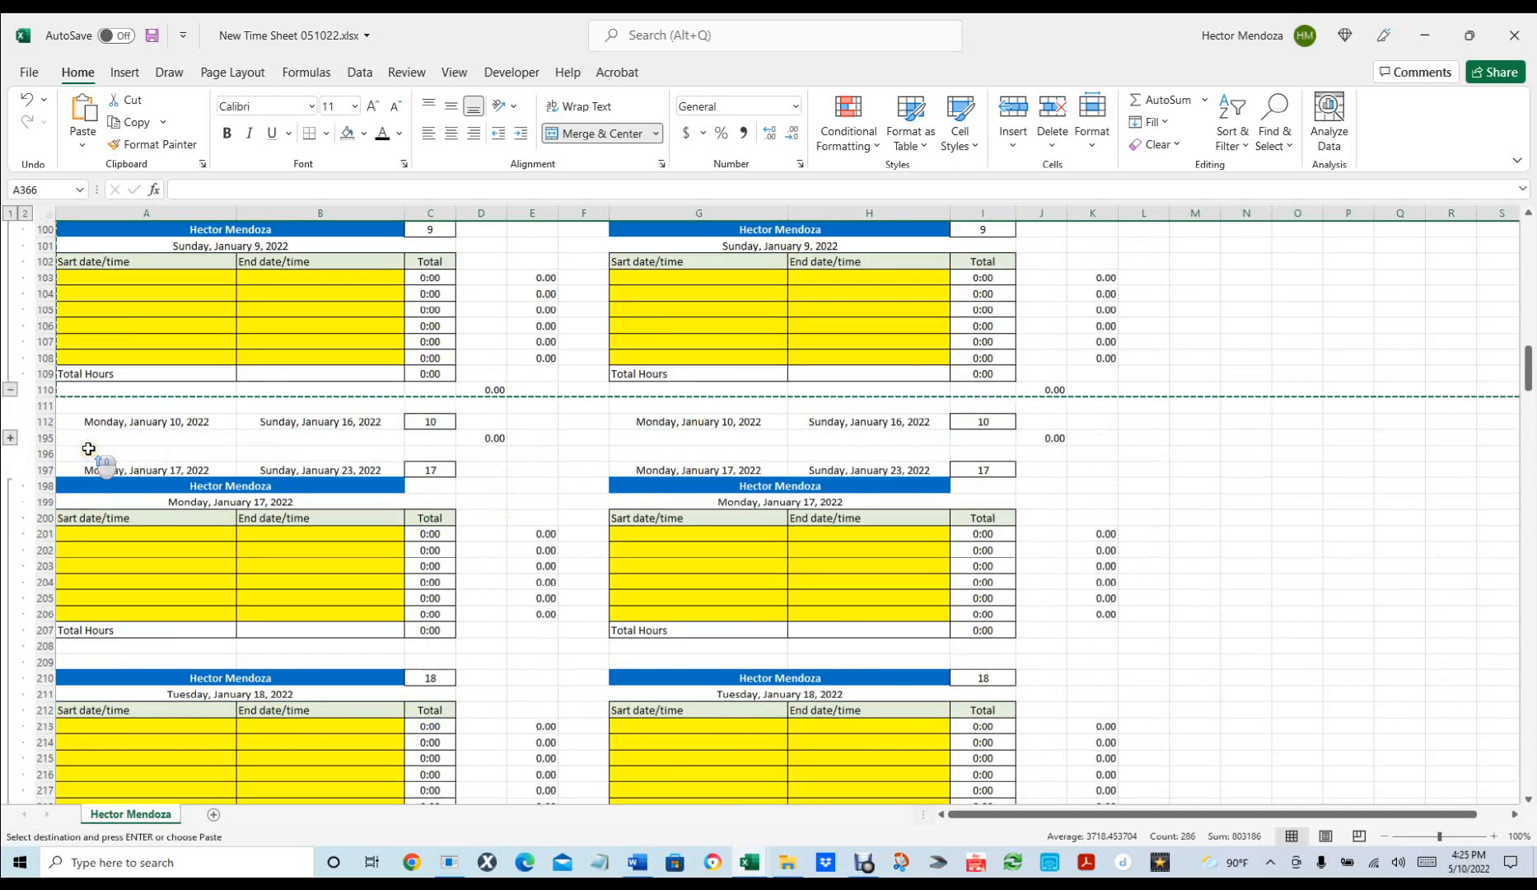
scroll(89, 449, up, 6)
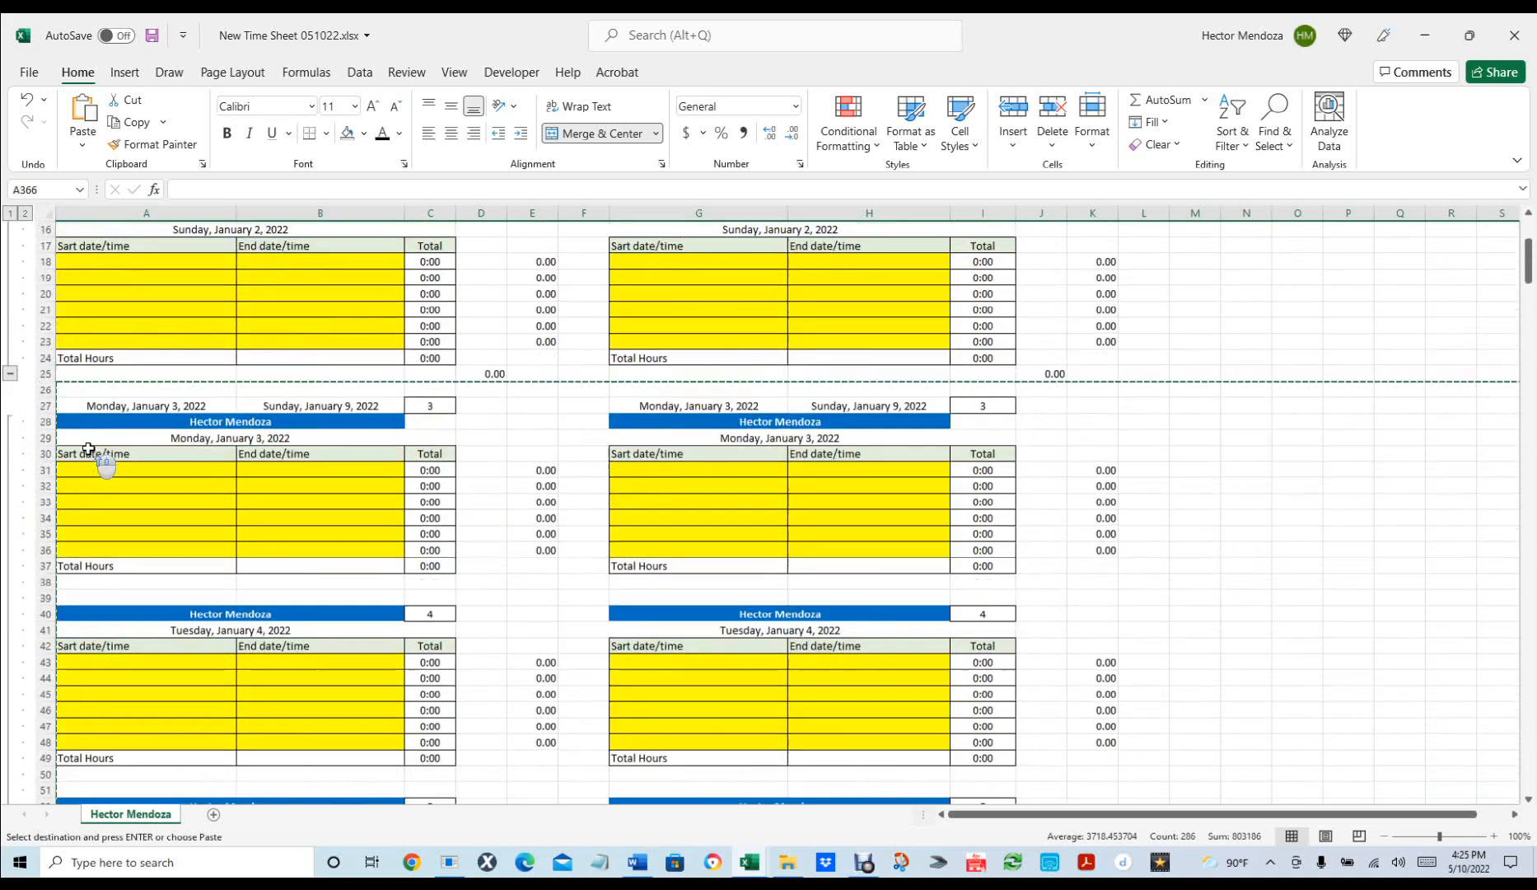
click(15, 422)
Collapse the remaining day groups and switch to outline level 1 showing weekly summaries.
scroll(41, 420, up, 1)
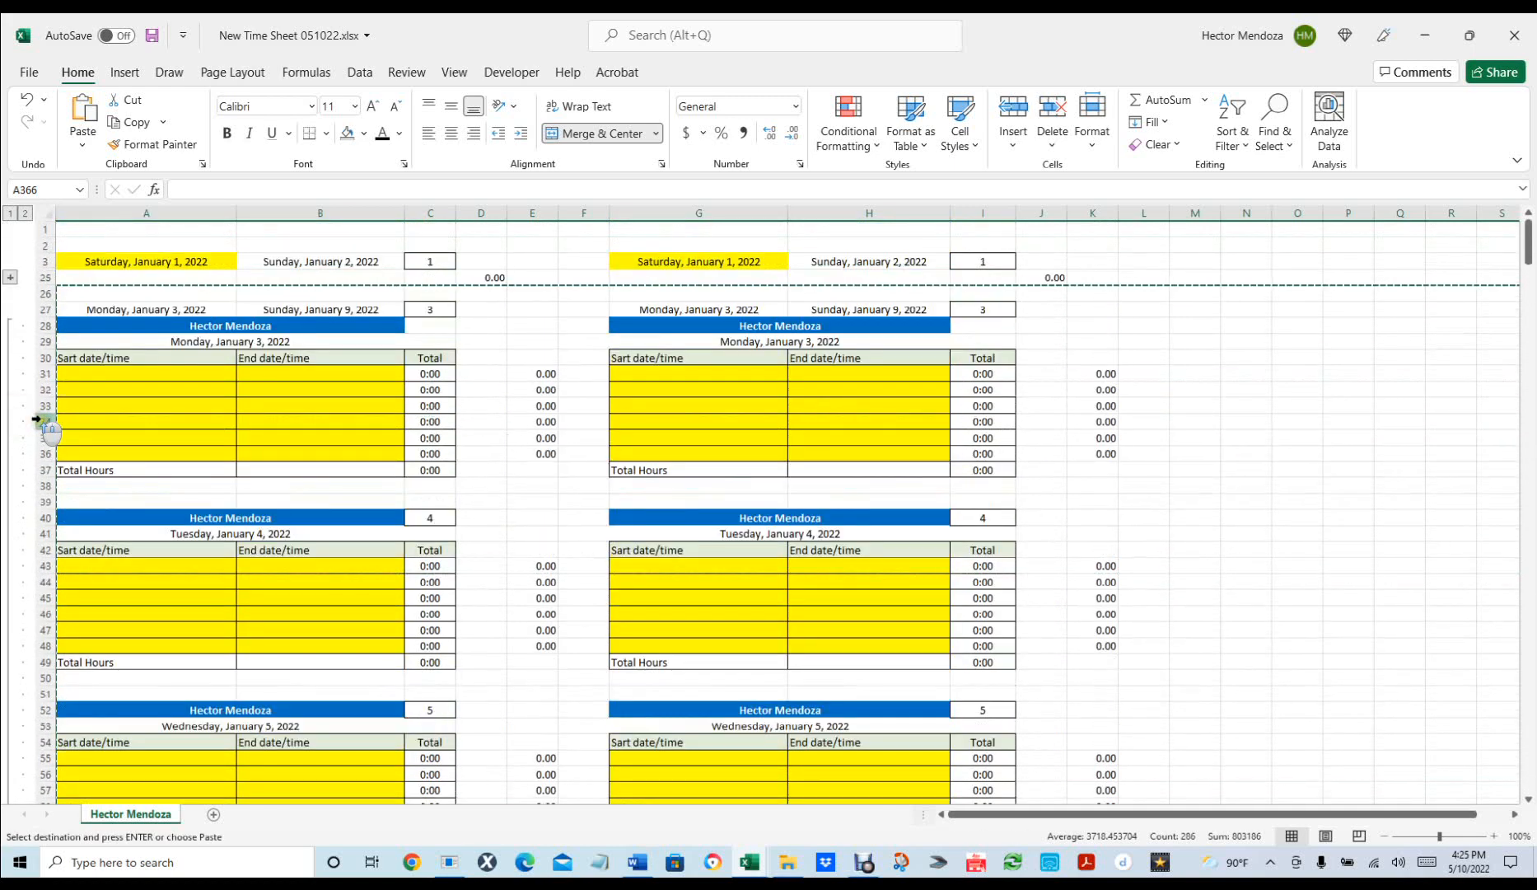
scroll(42, 424, down, 18)
scroll(43, 428, down, 6)
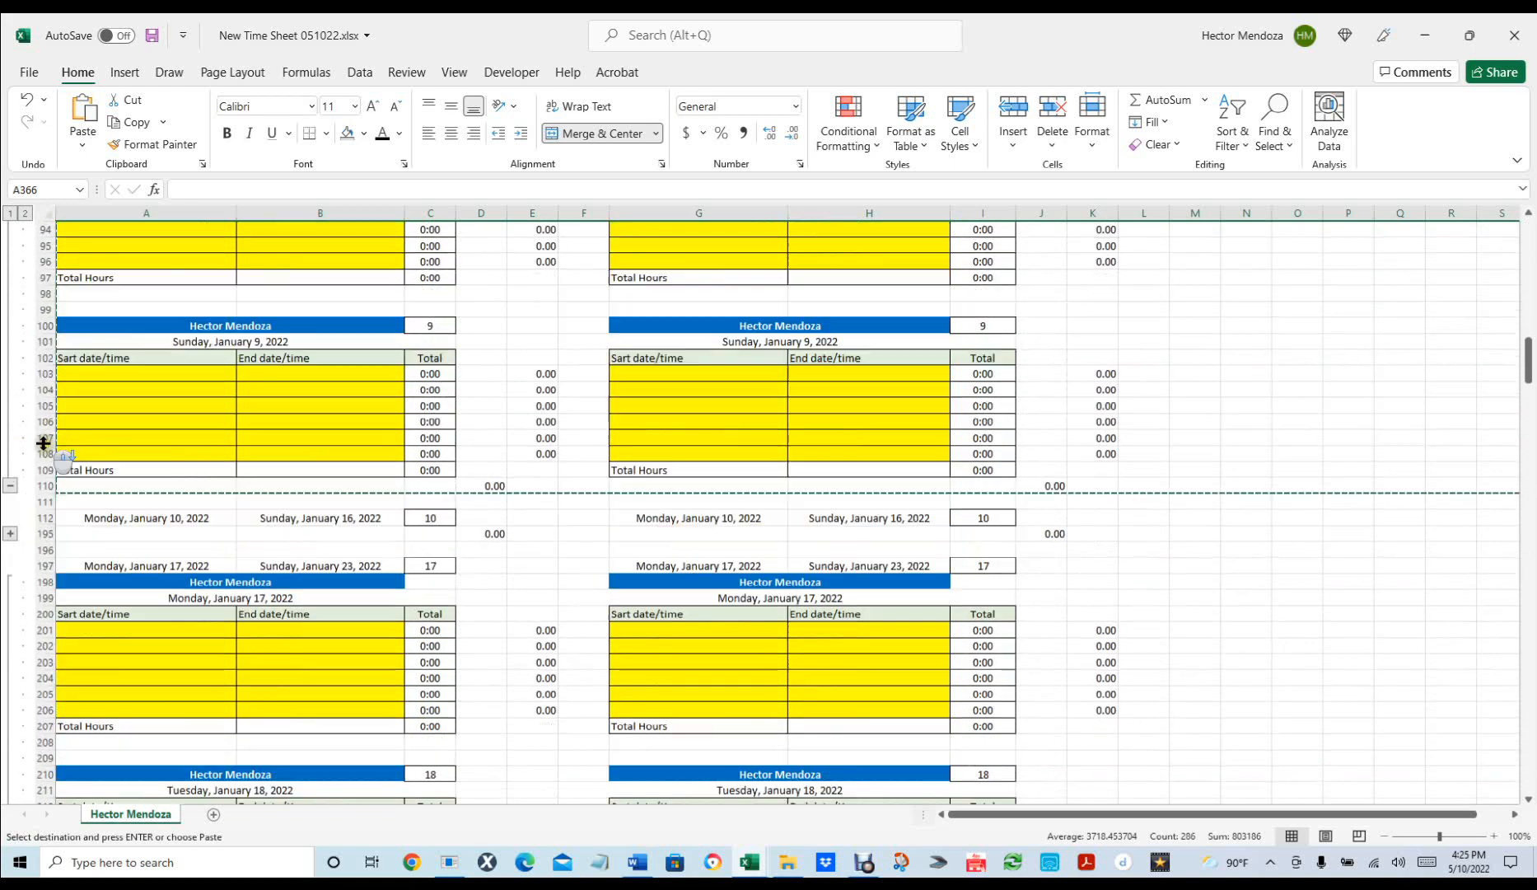
click(11, 489)
scroll(235, 445, down, 20)
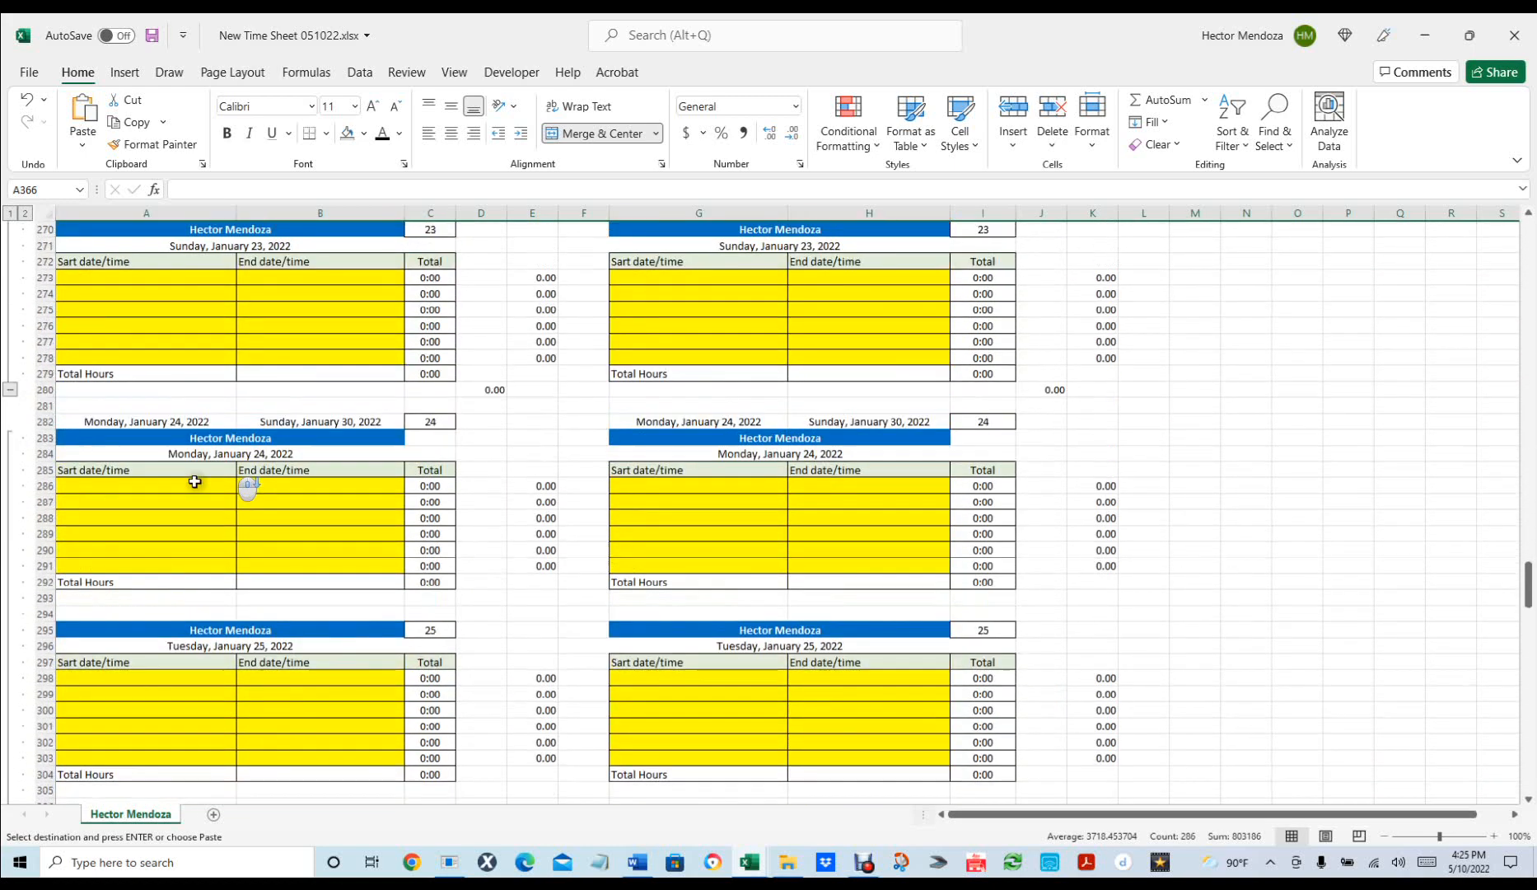
click(11, 389)
scroll(253, 458, down, 1)
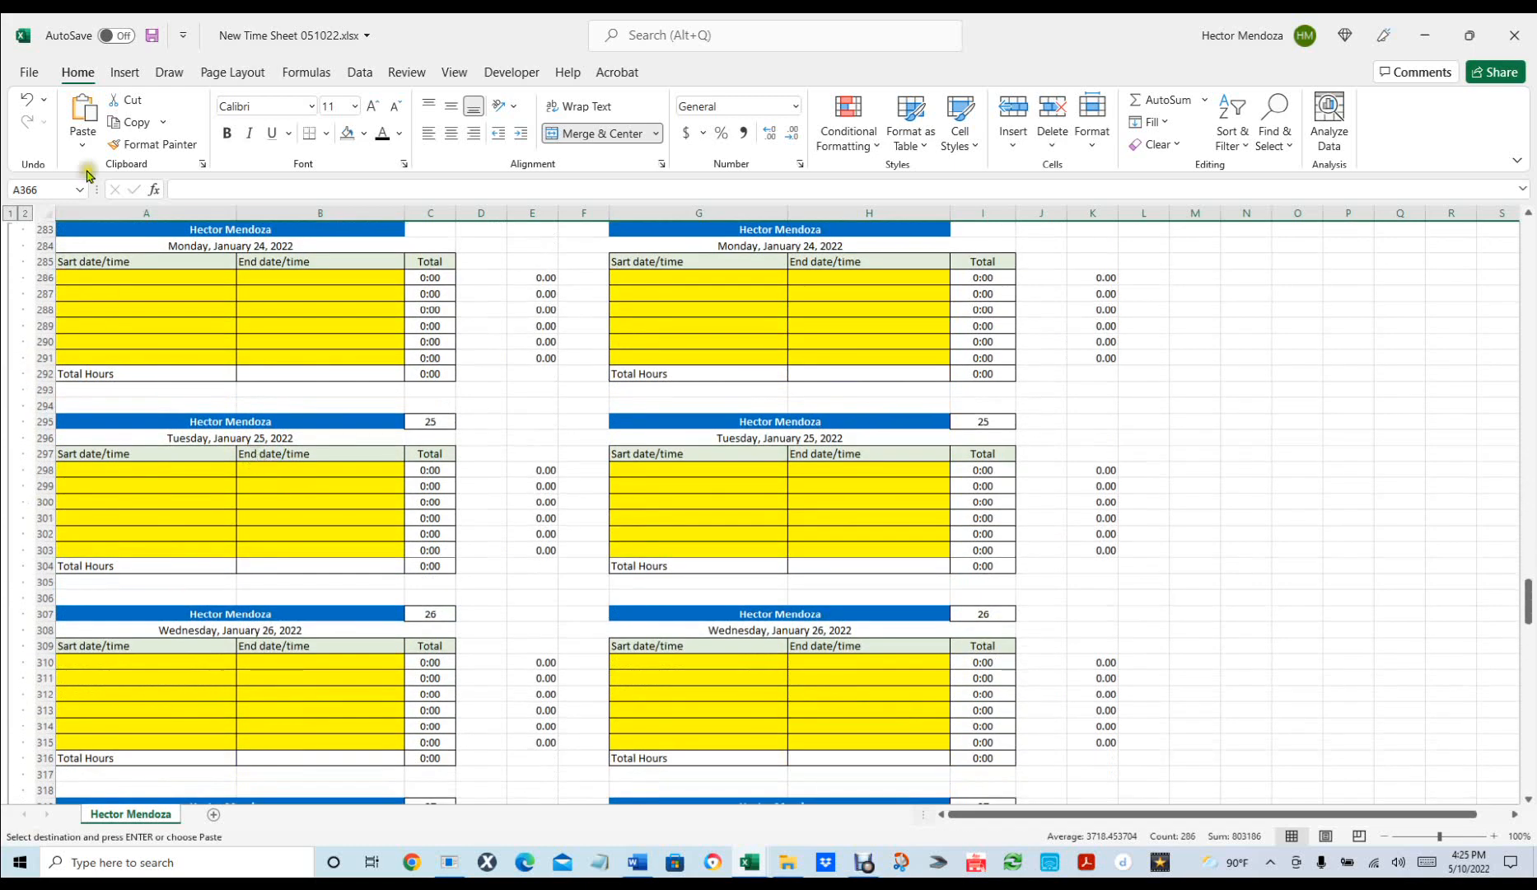
click(9, 213)
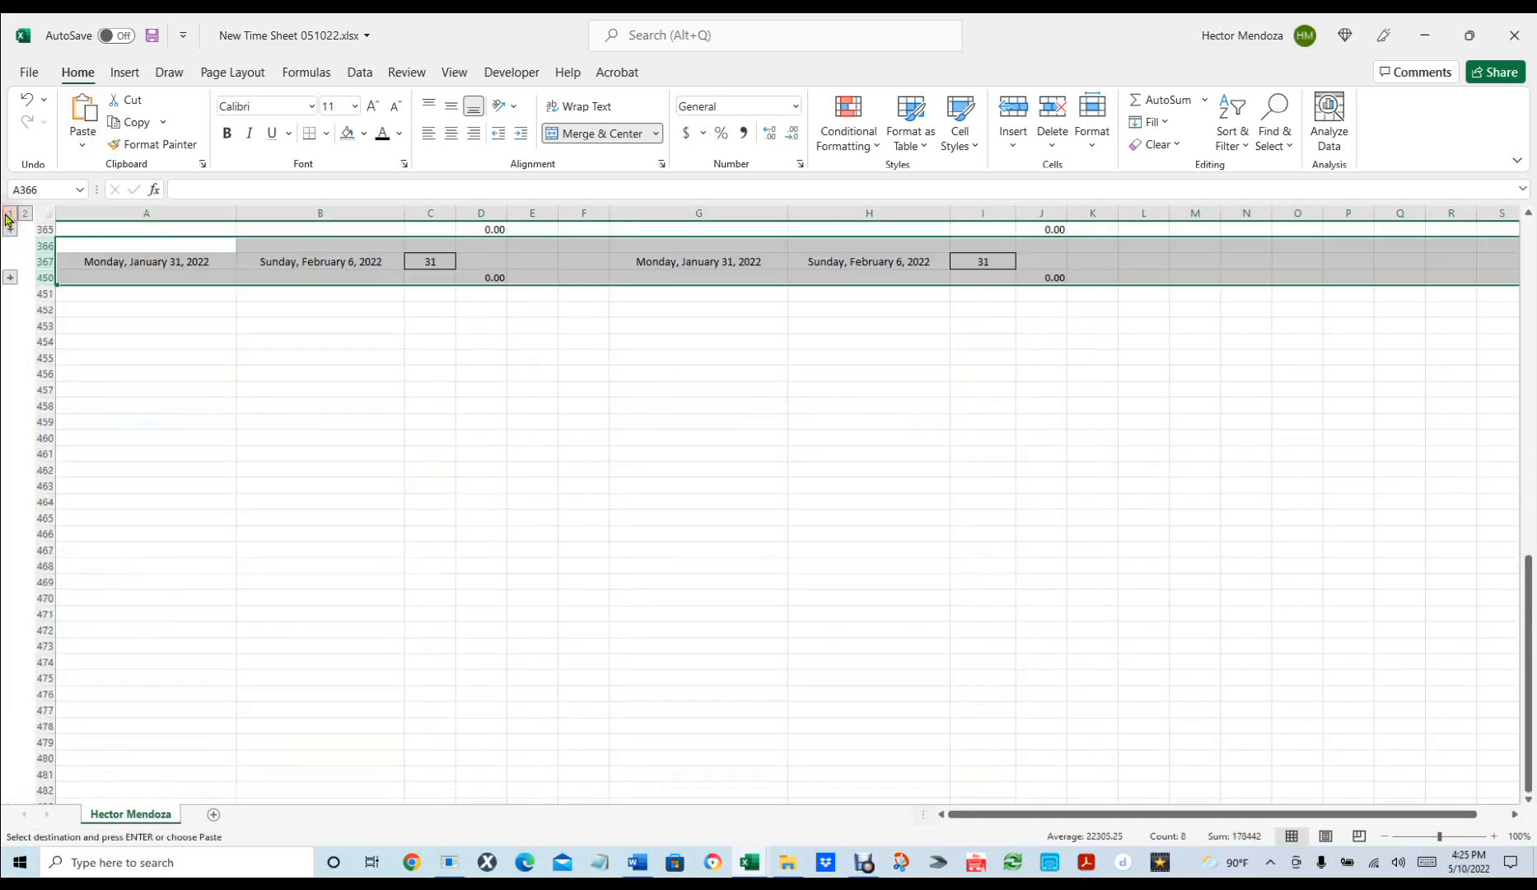
click(350, 429)
Copy rows 26–450 and paste them at A451, adding the February 7–March 13 weeks.
scroll(362, 435, up, 5)
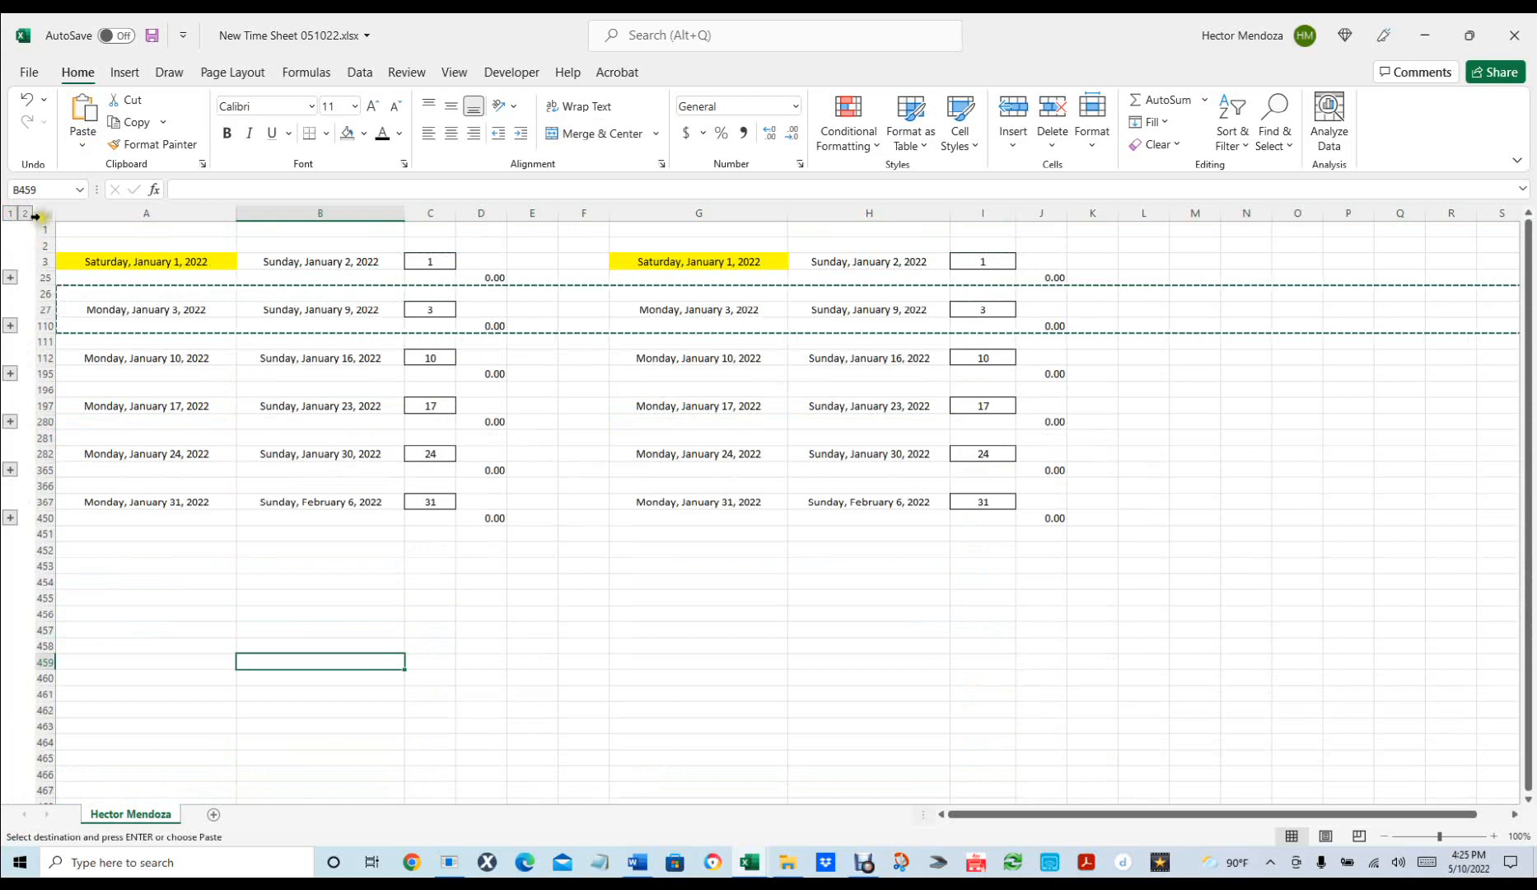
click(45, 292)
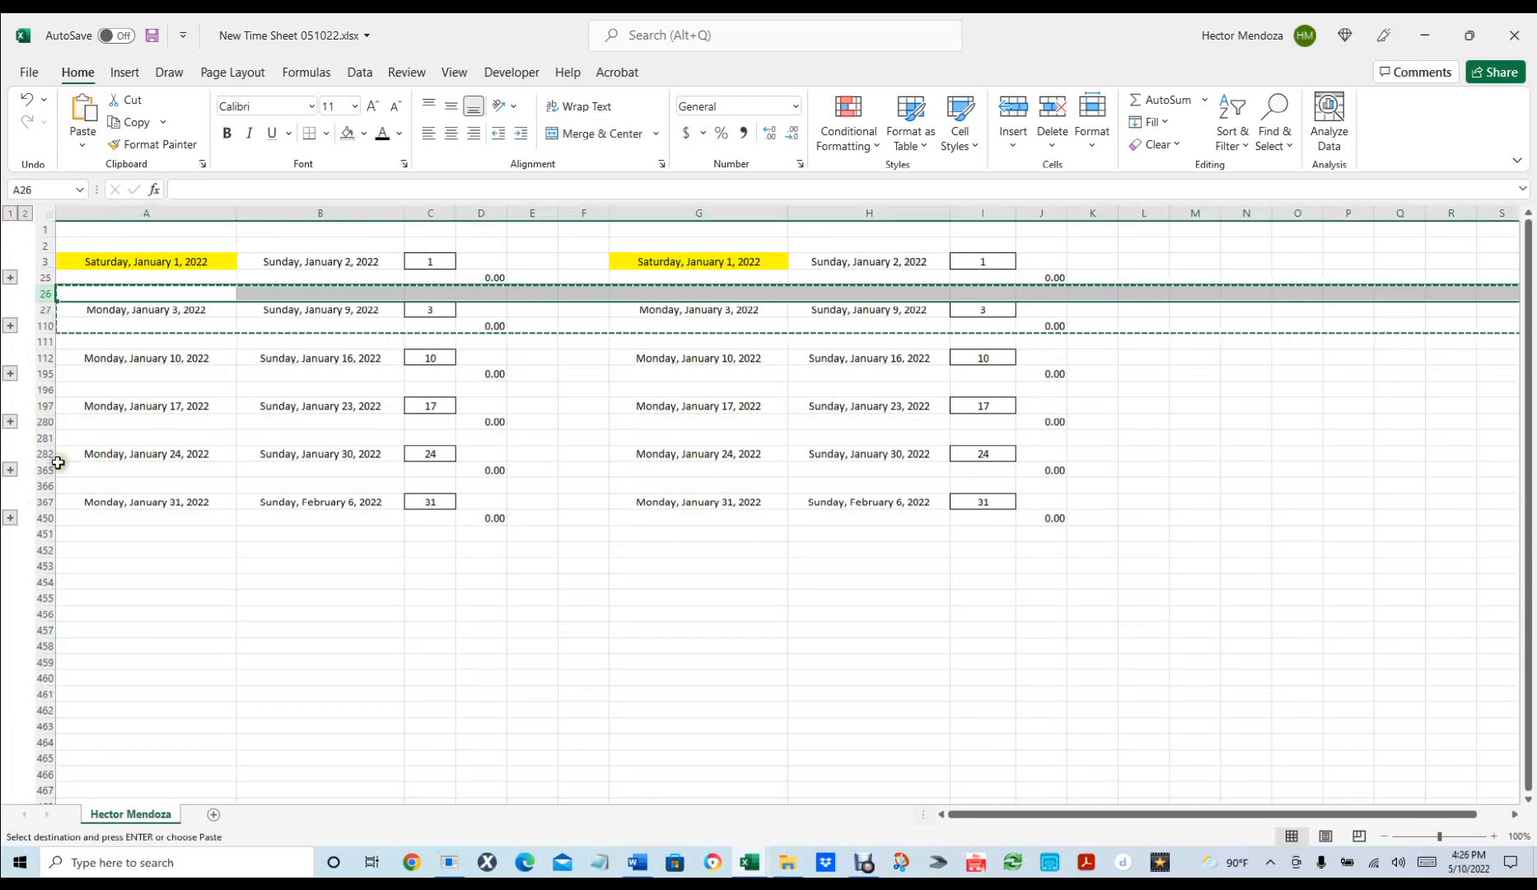
shift+click(43, 516)
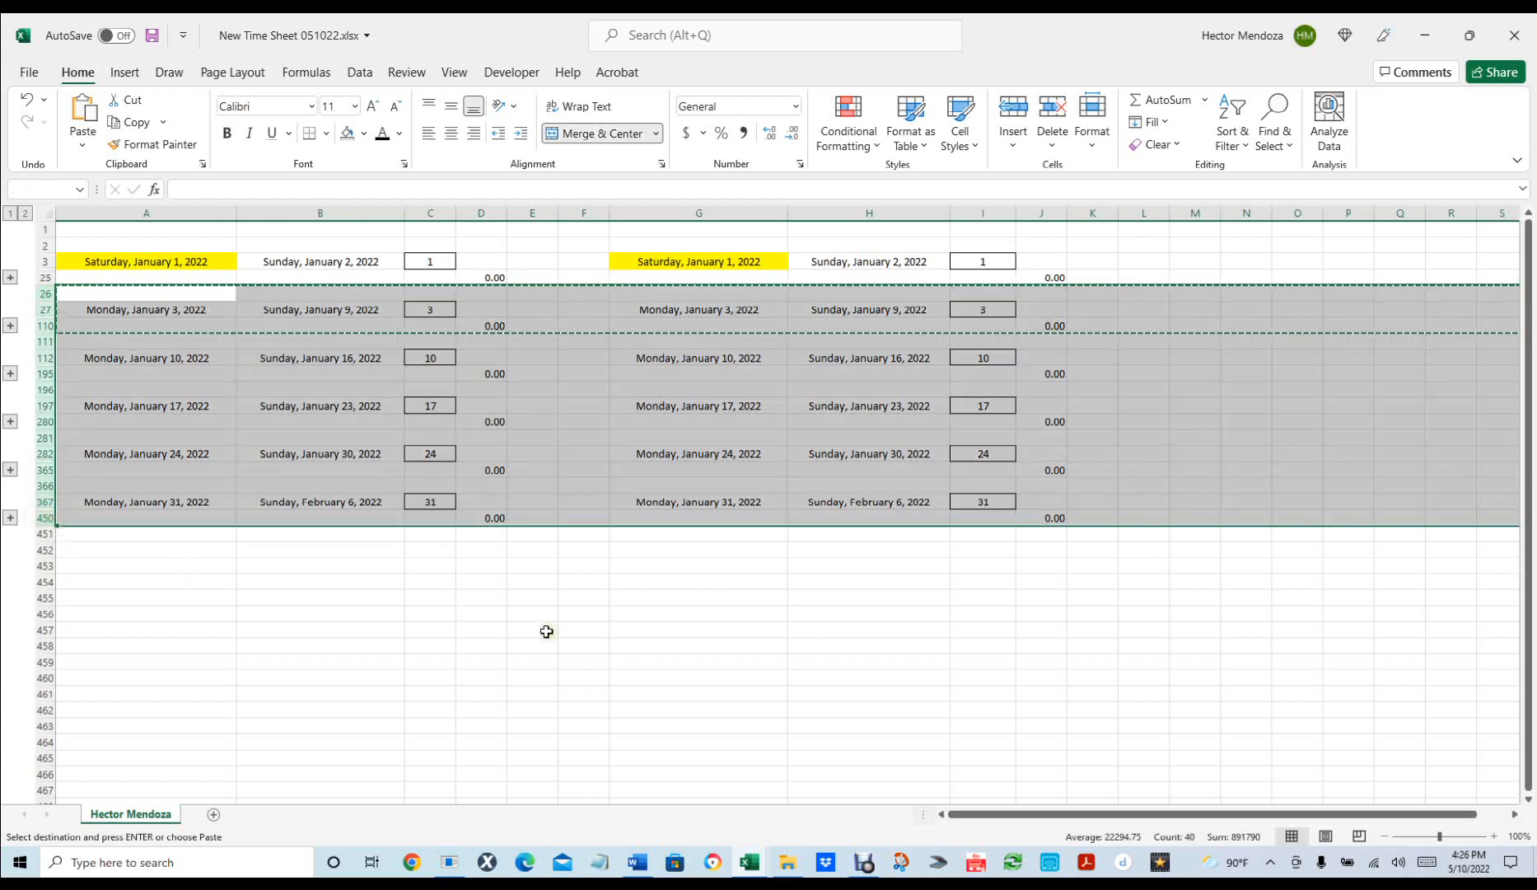
key(ctrl+c)
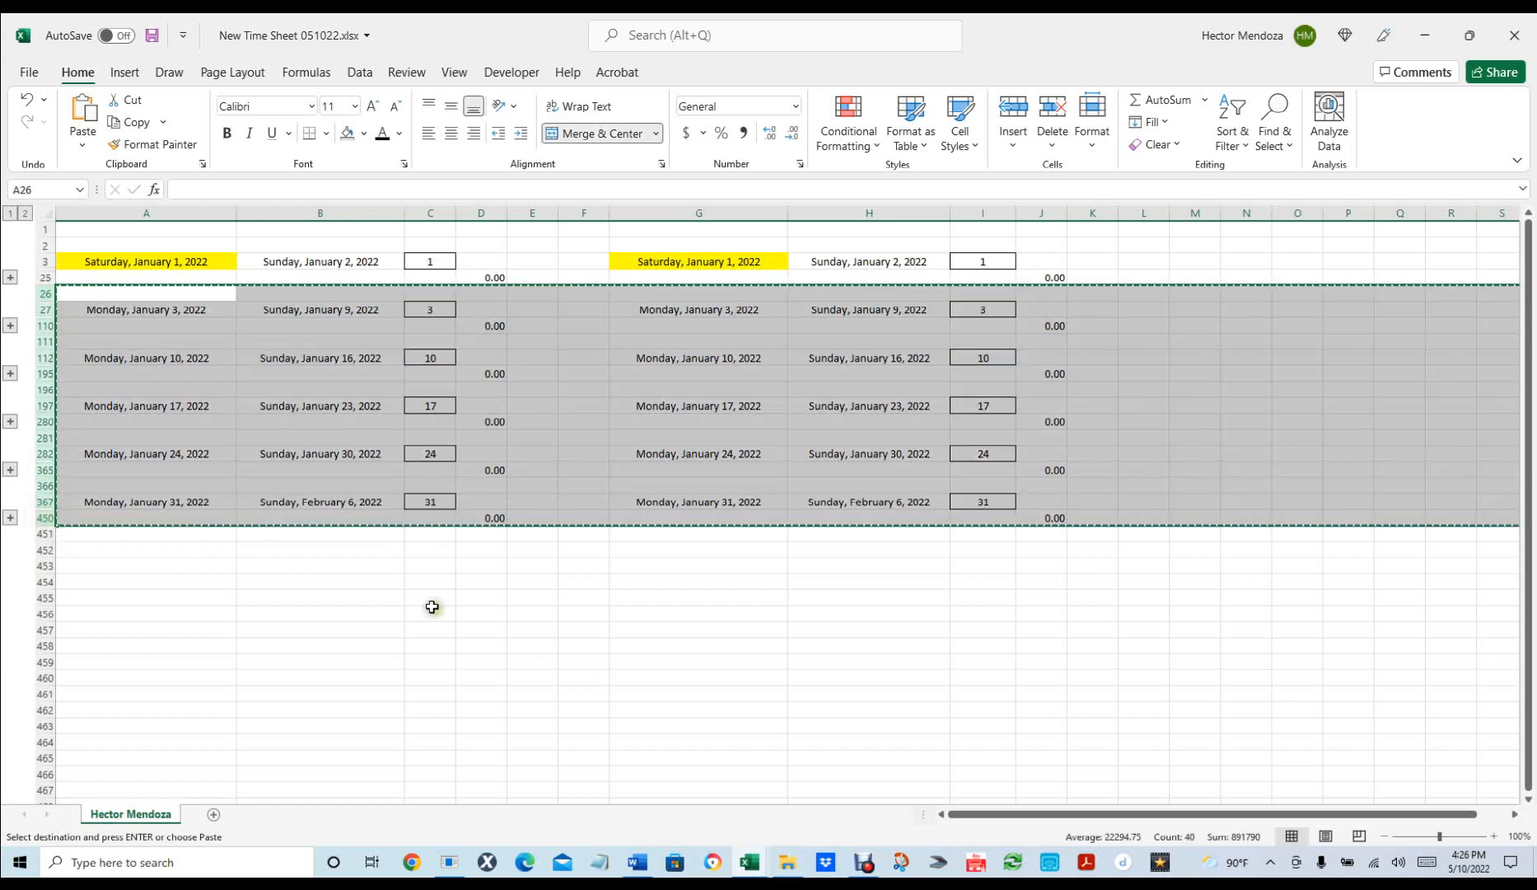
click(107, 533)
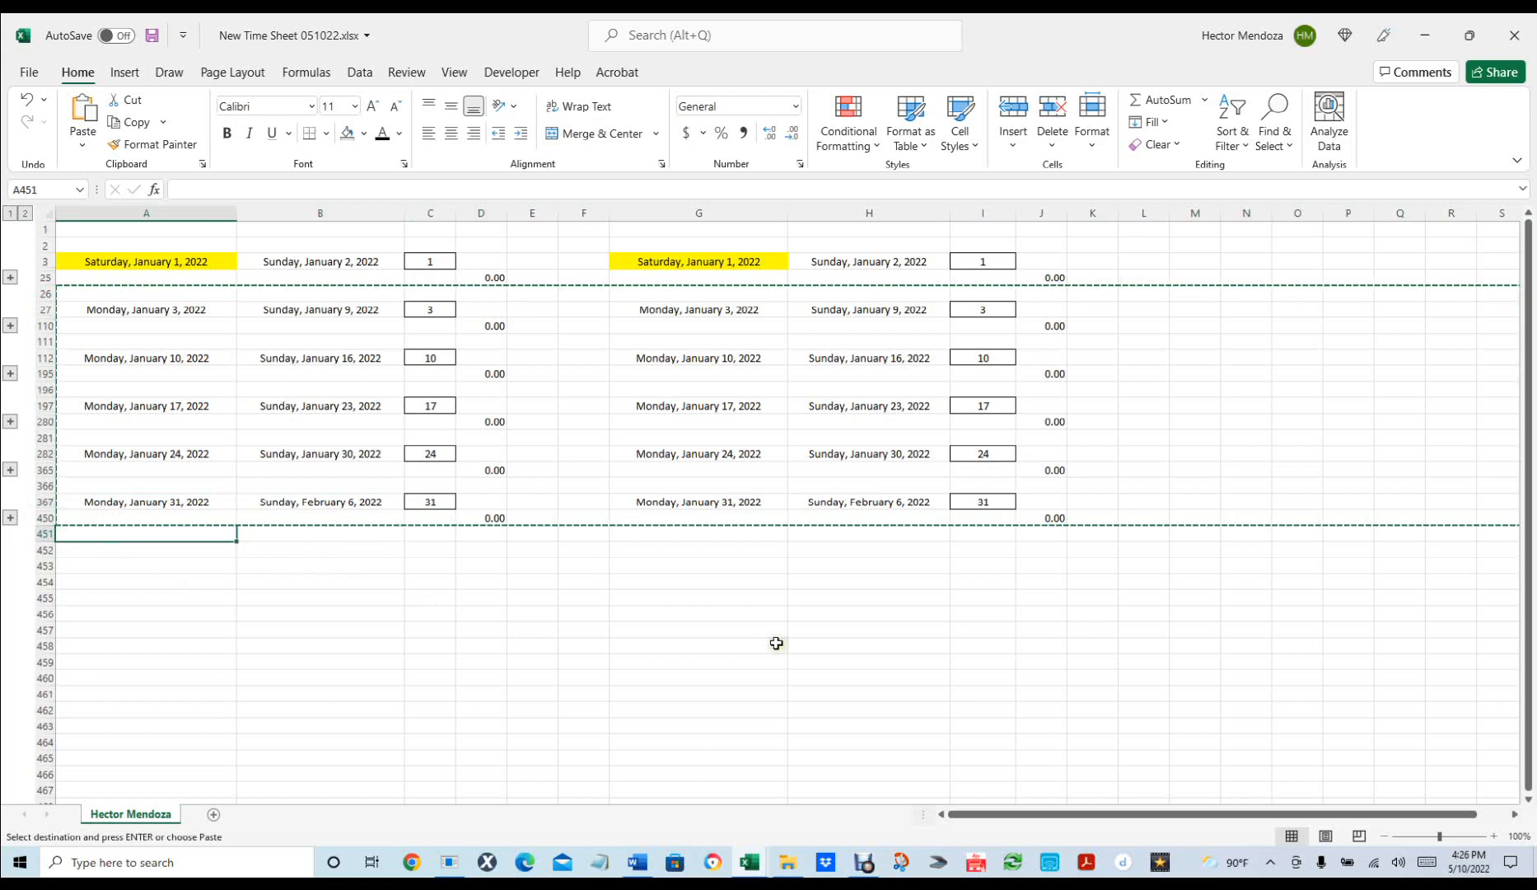
key(ctrl+v)
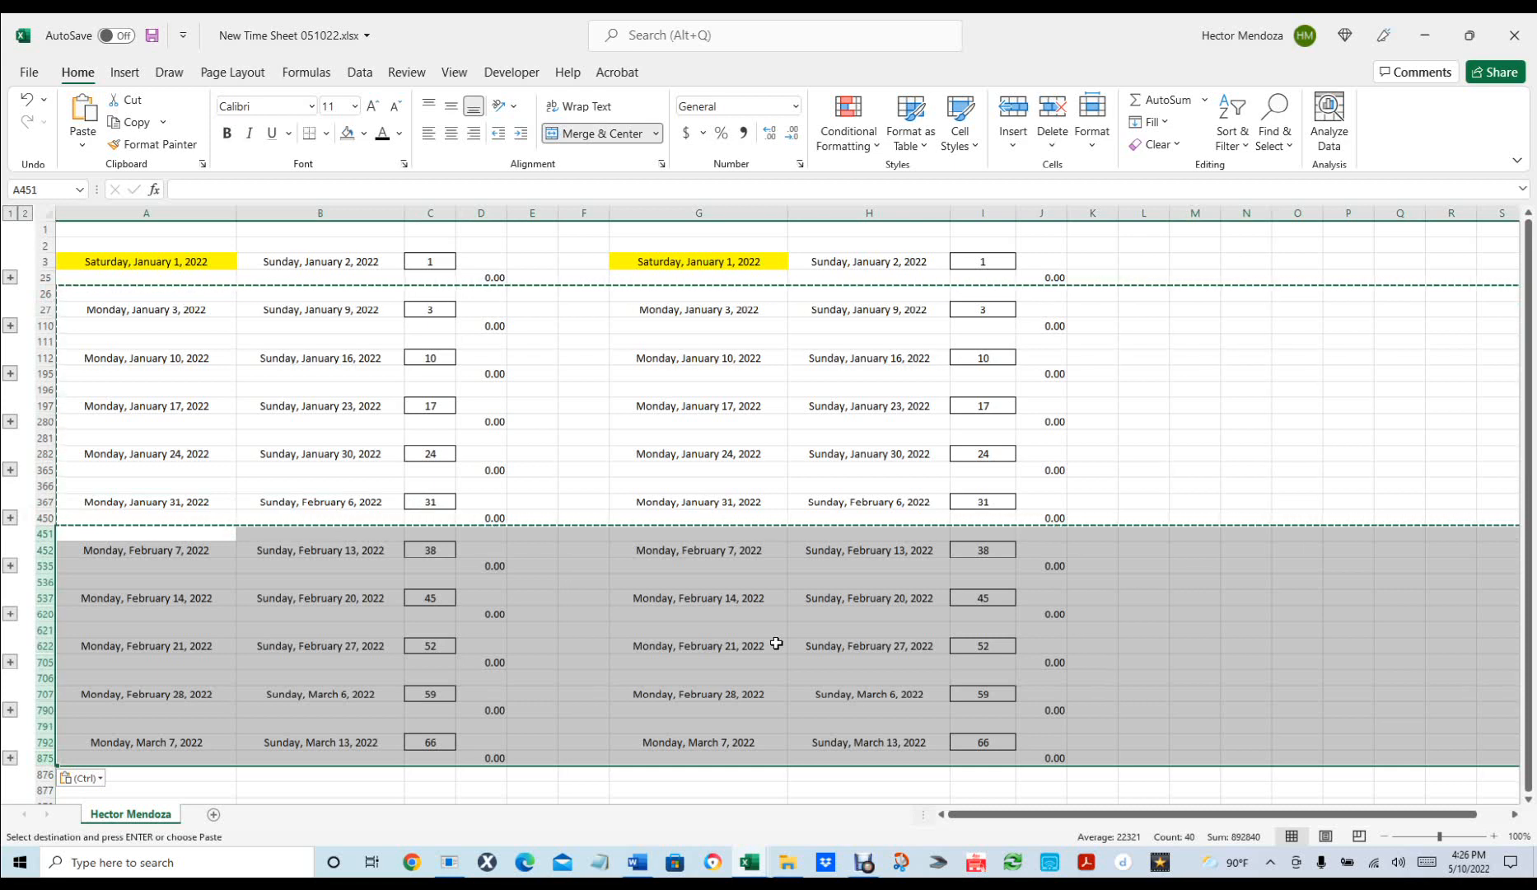
Undo and redo the February–March week paste at row 451.
click(47, 291)
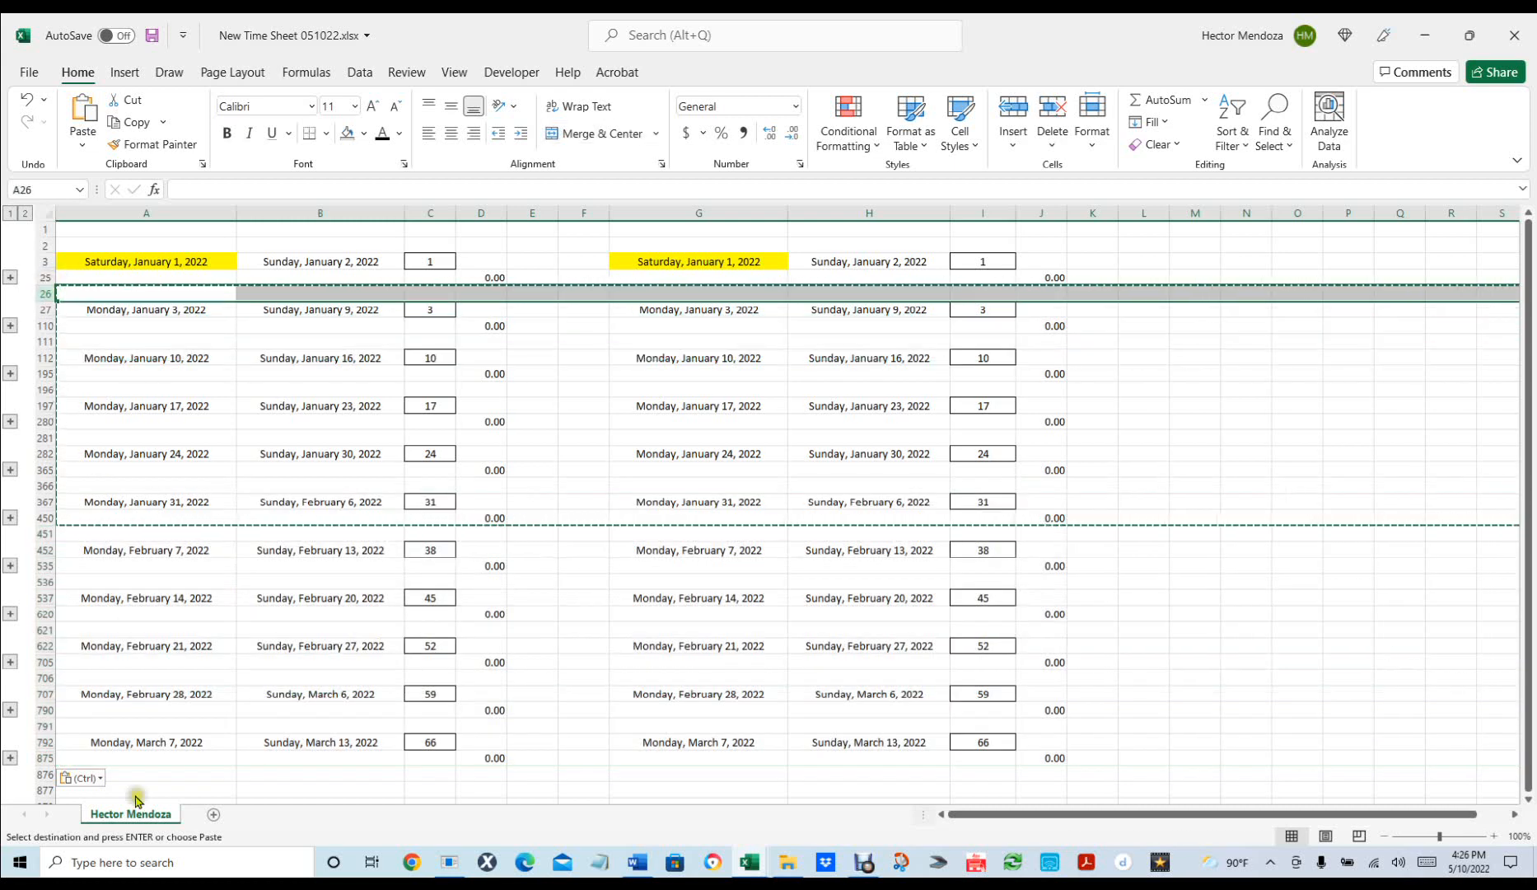
shift+click(43, 756)
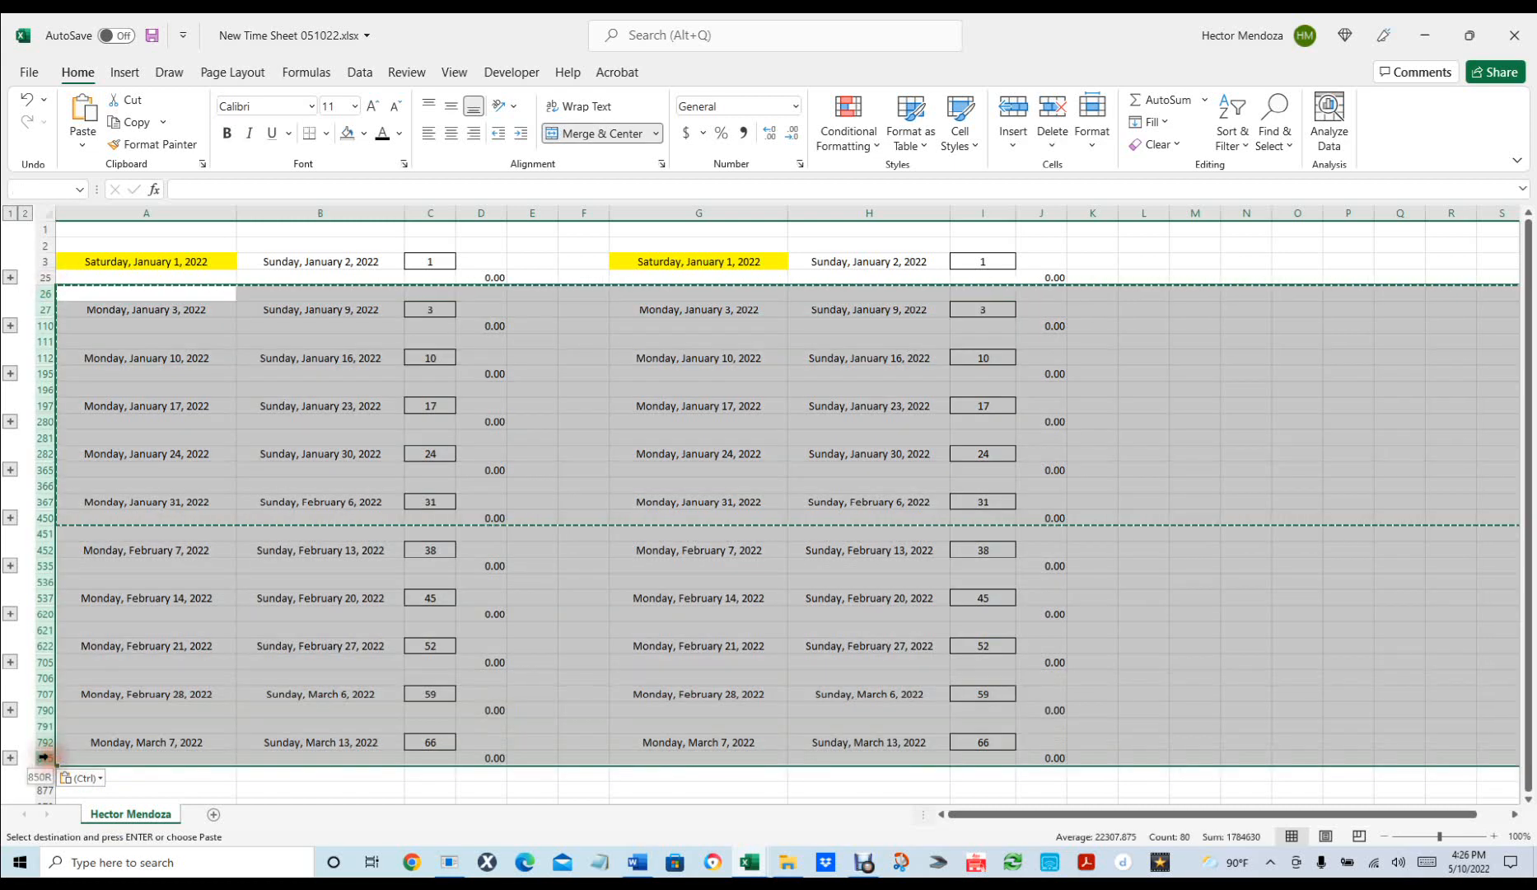
scroll(342, 601, down, 4)
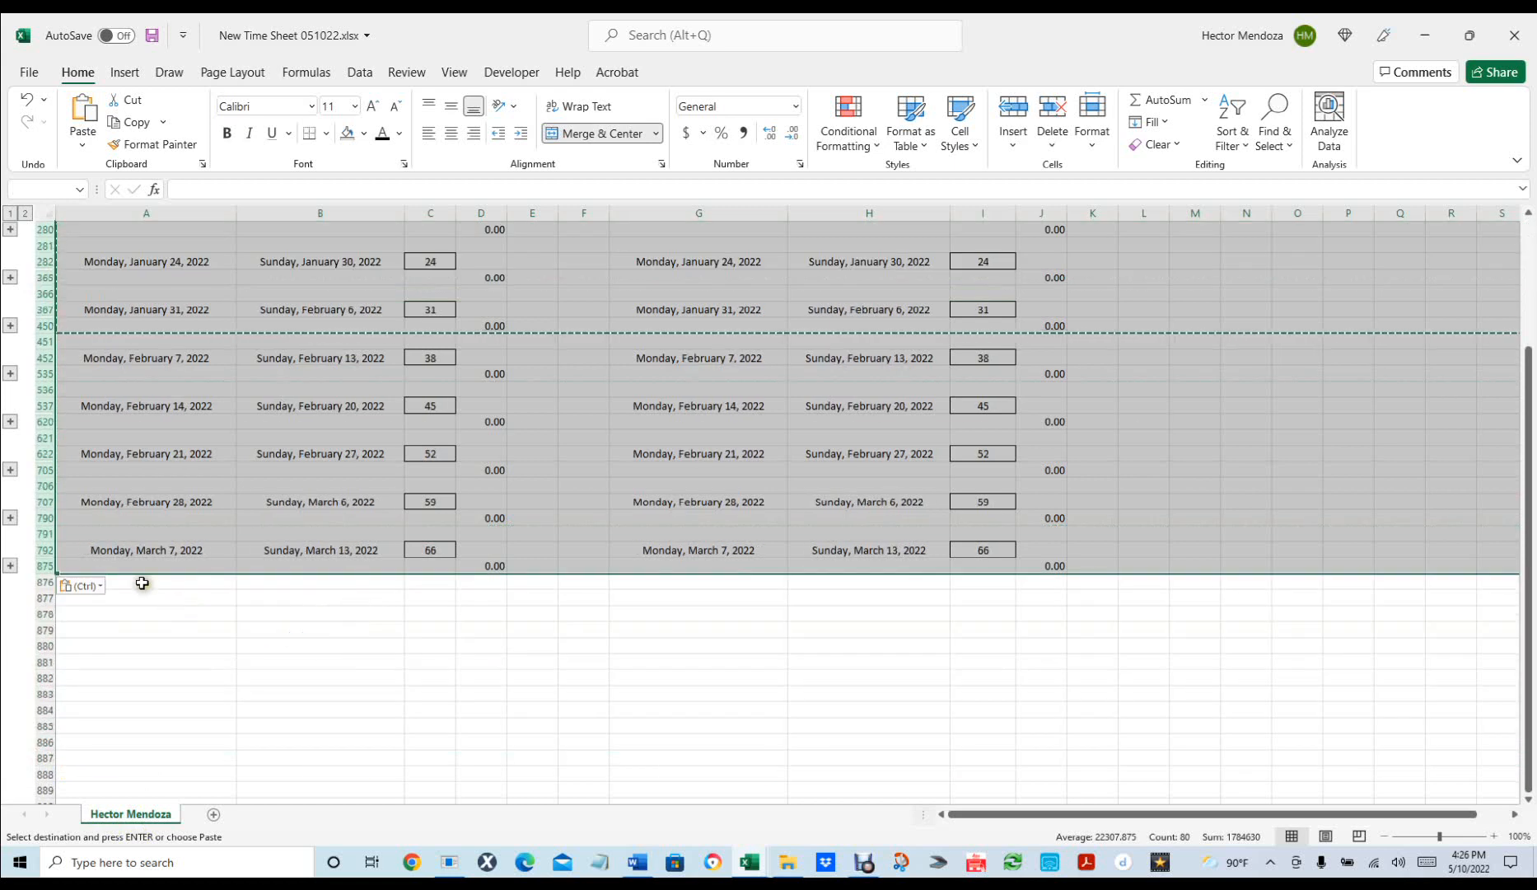
click(140, 581)
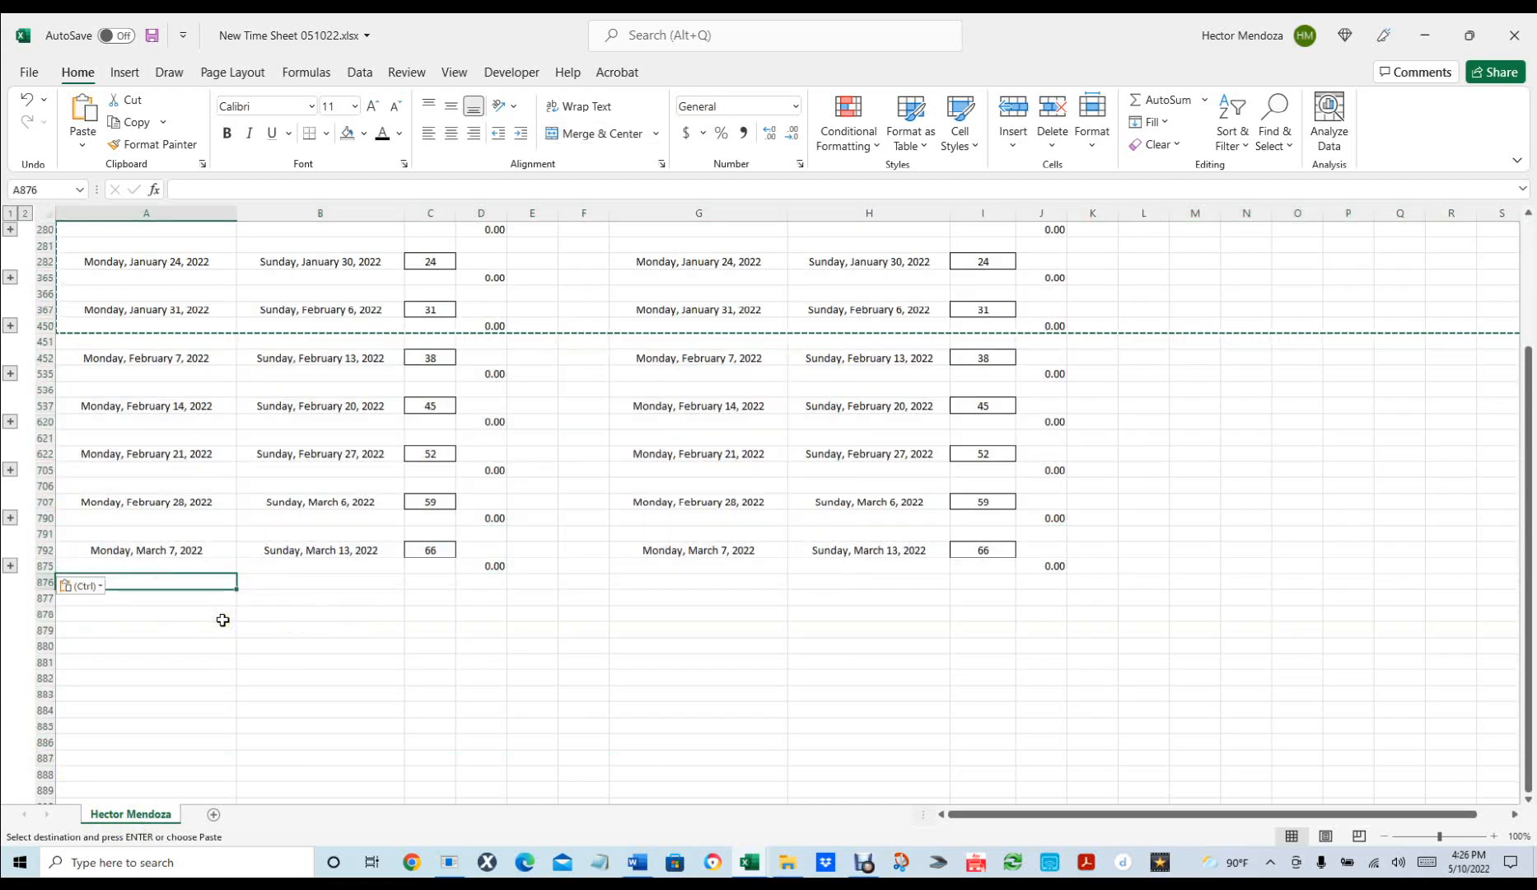
key(ctrl+c)
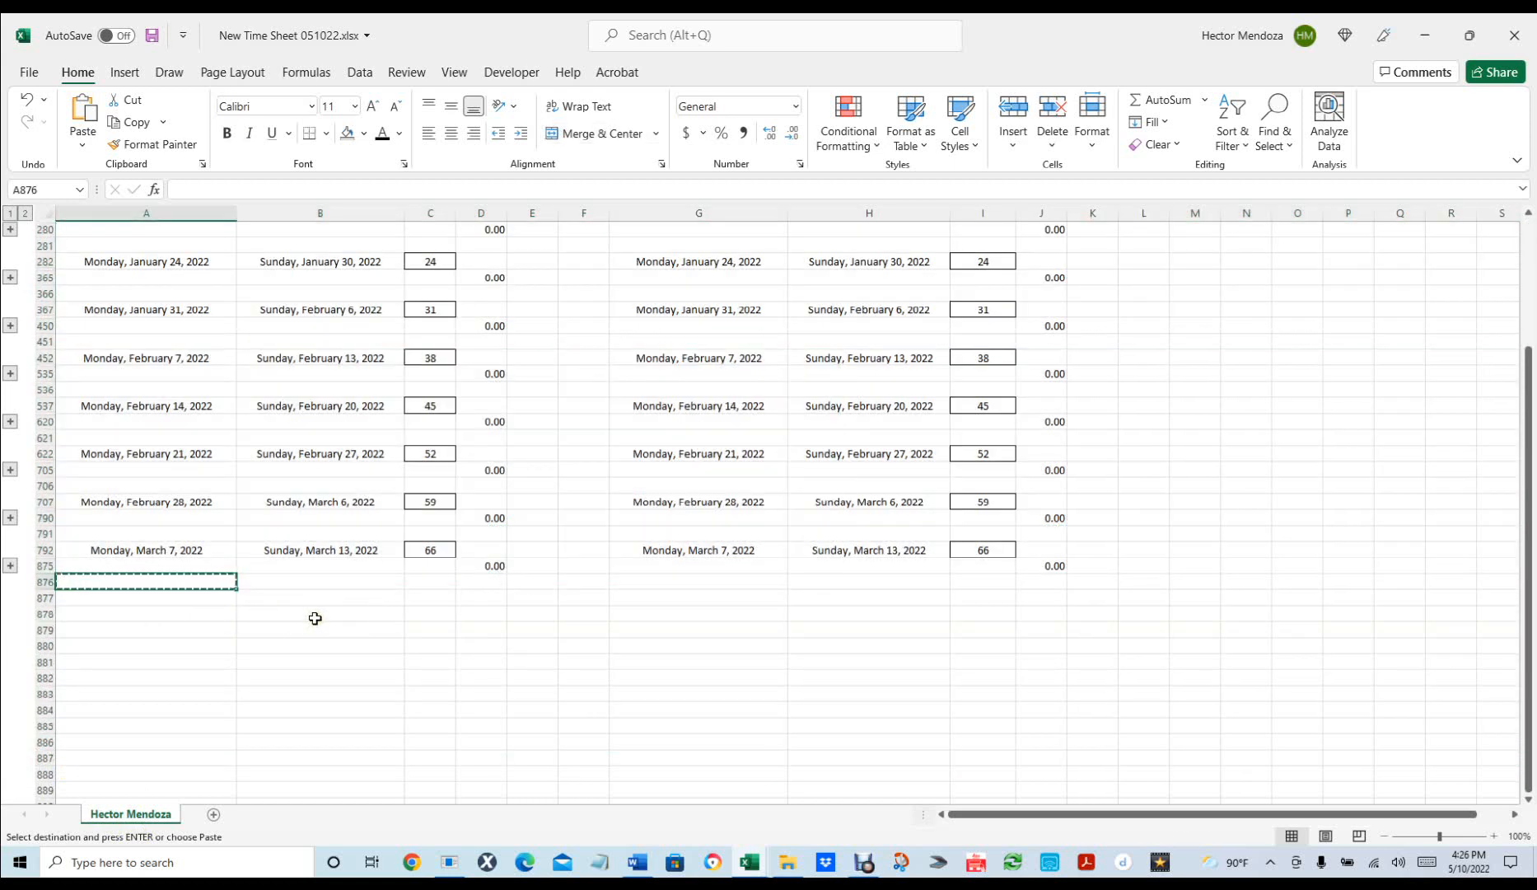
key(ctrl+z)
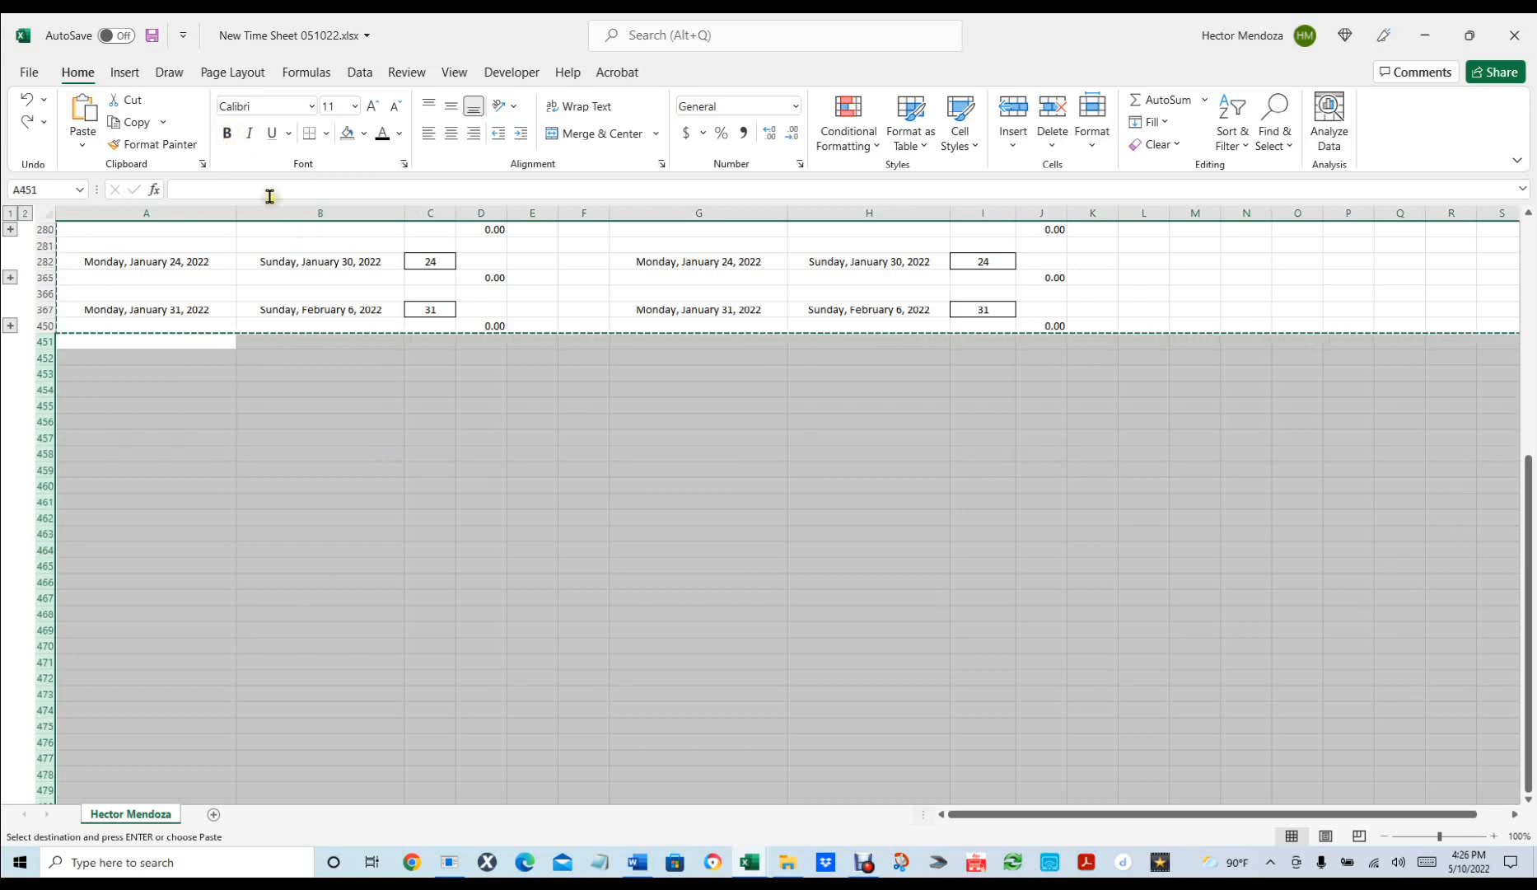
key(ctrl+v)
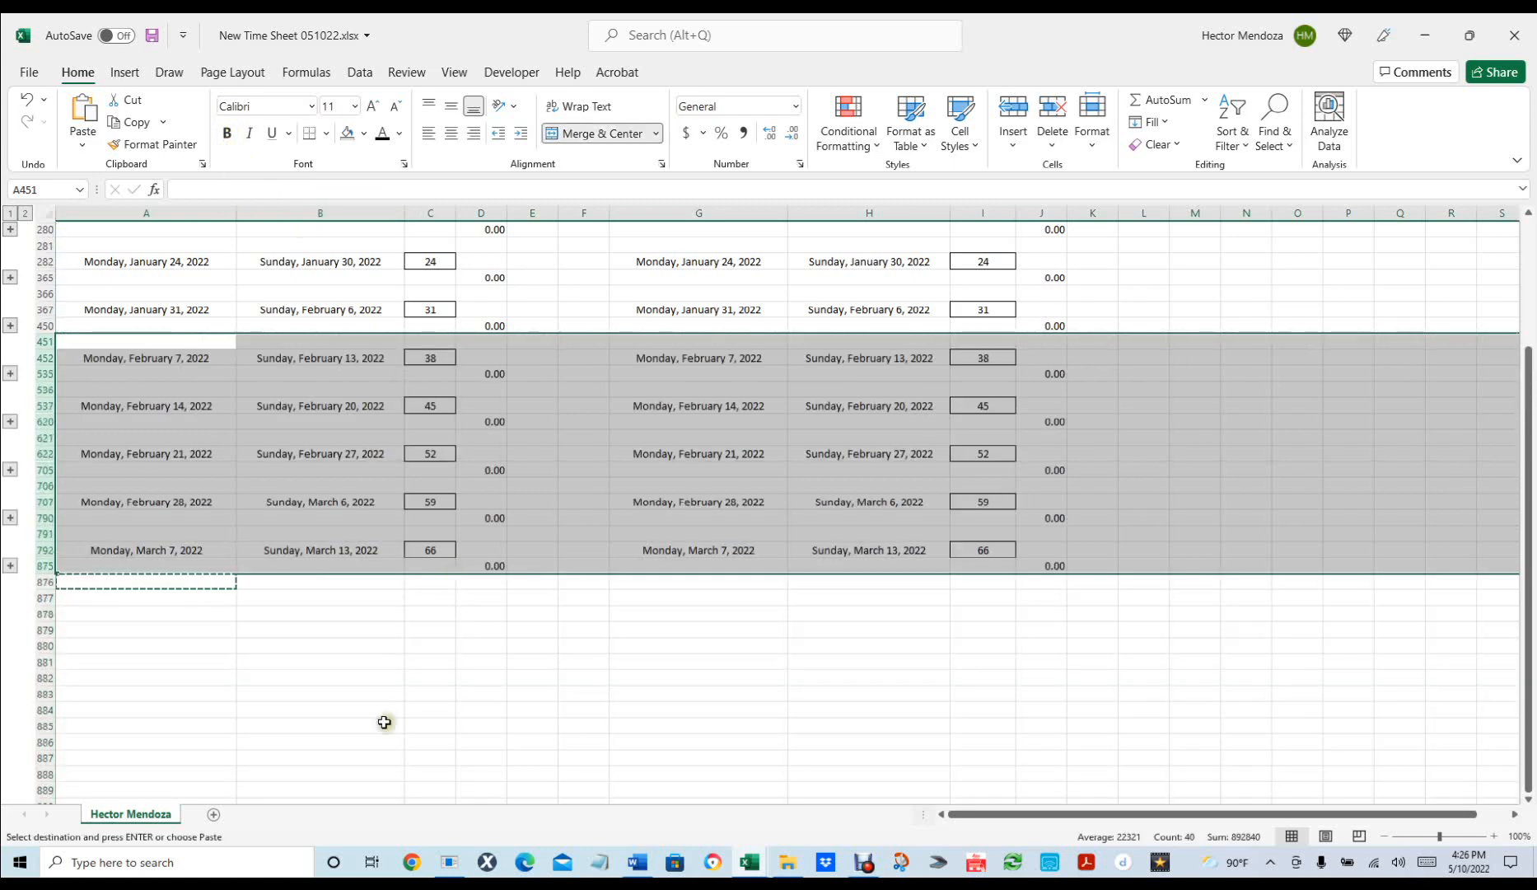
Select the January 3–March 13 week blocks in rows 26–875 and target cell A876.
scroll(383, 721, up, 4)
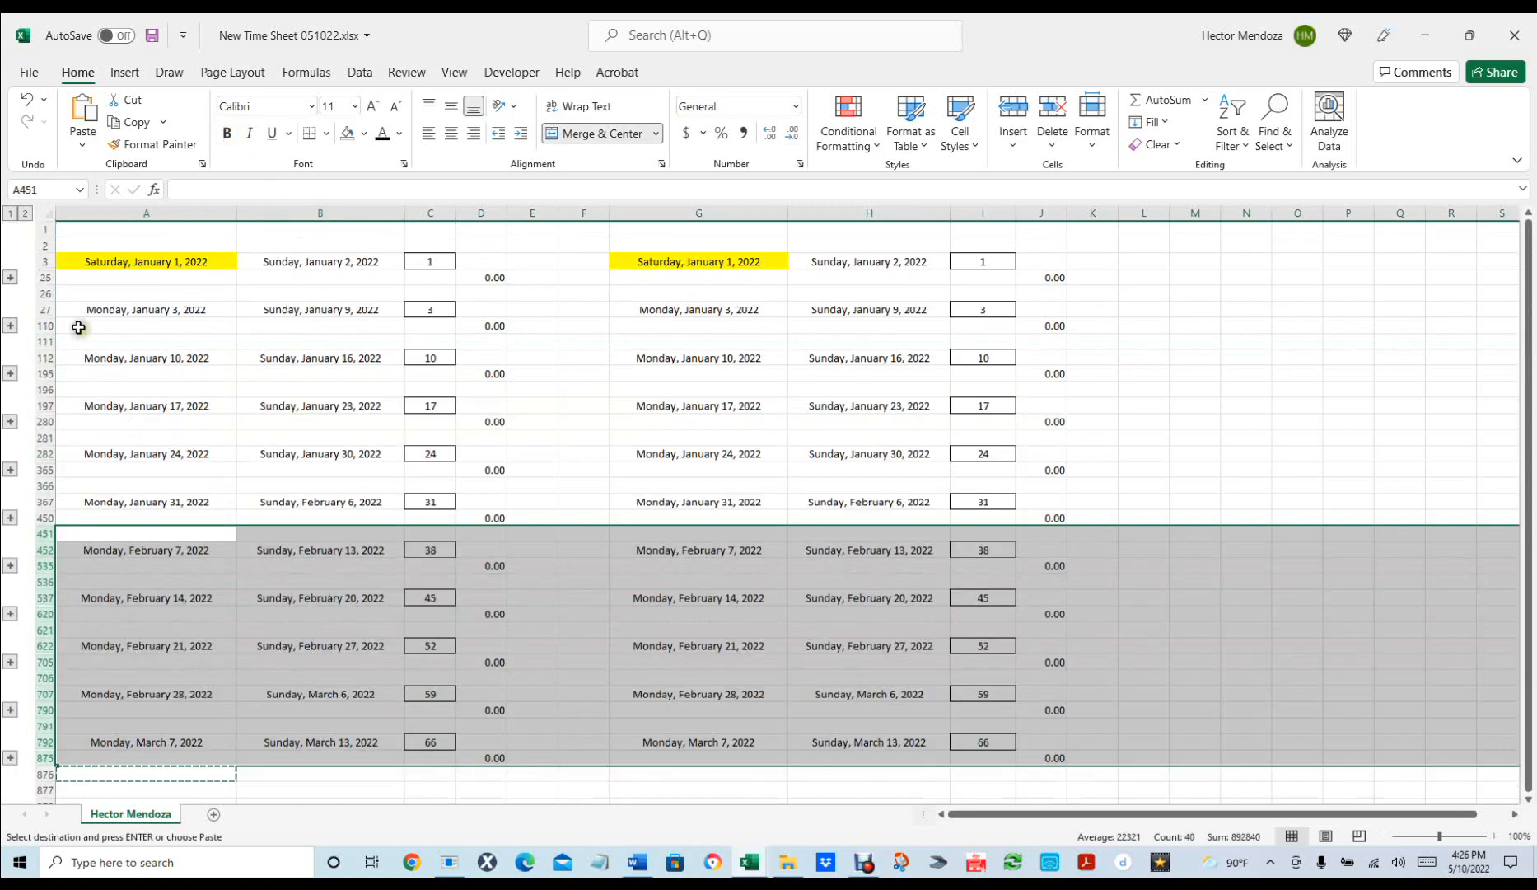
click(43, 292)
scroll(218, 400, down, 5)
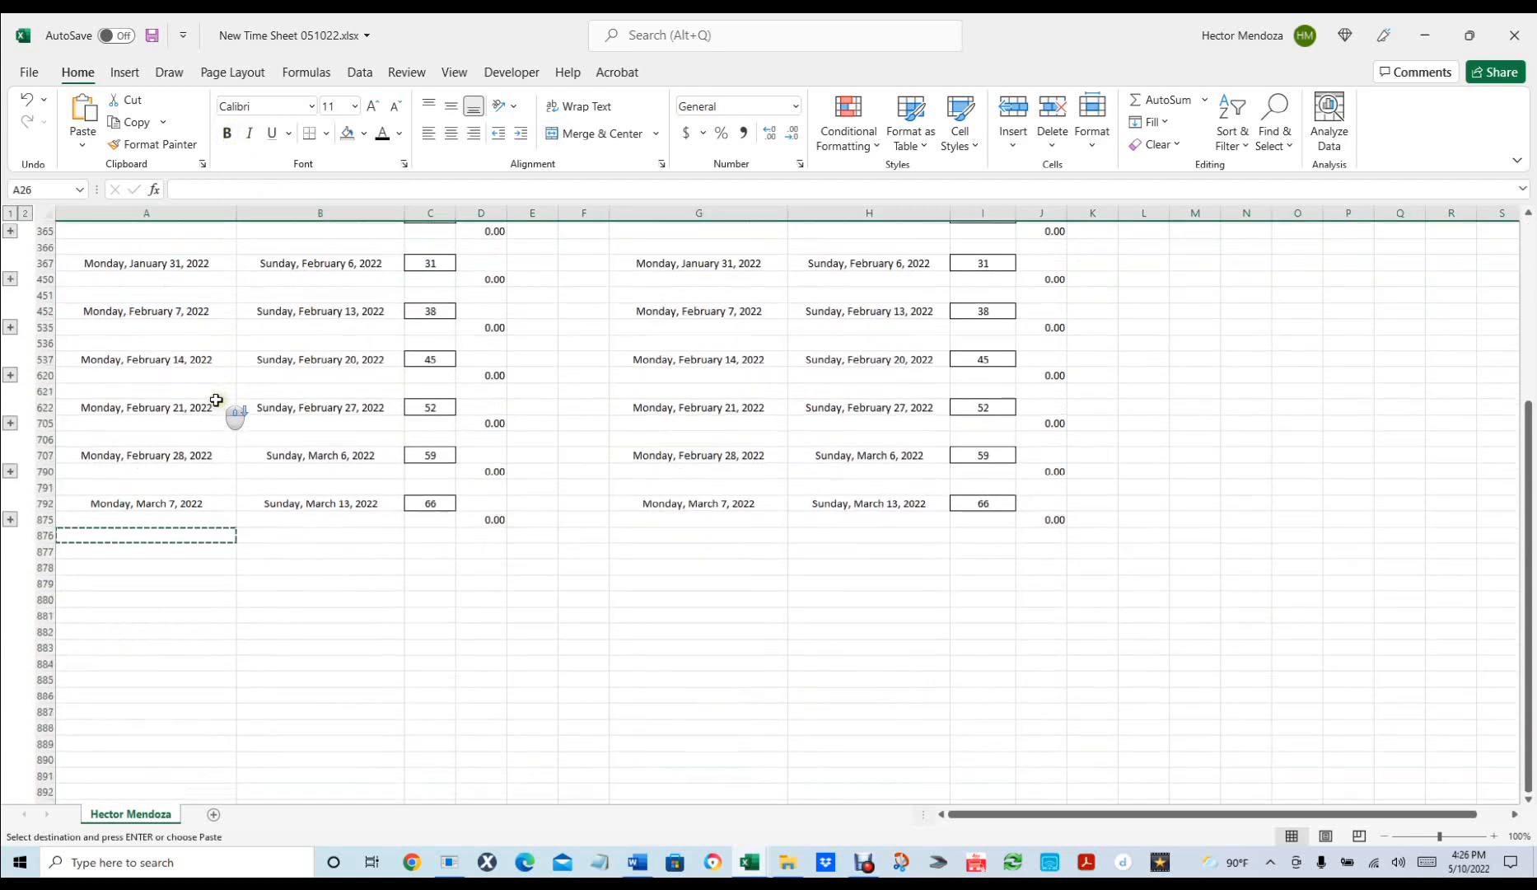
shift+click(43, 518)
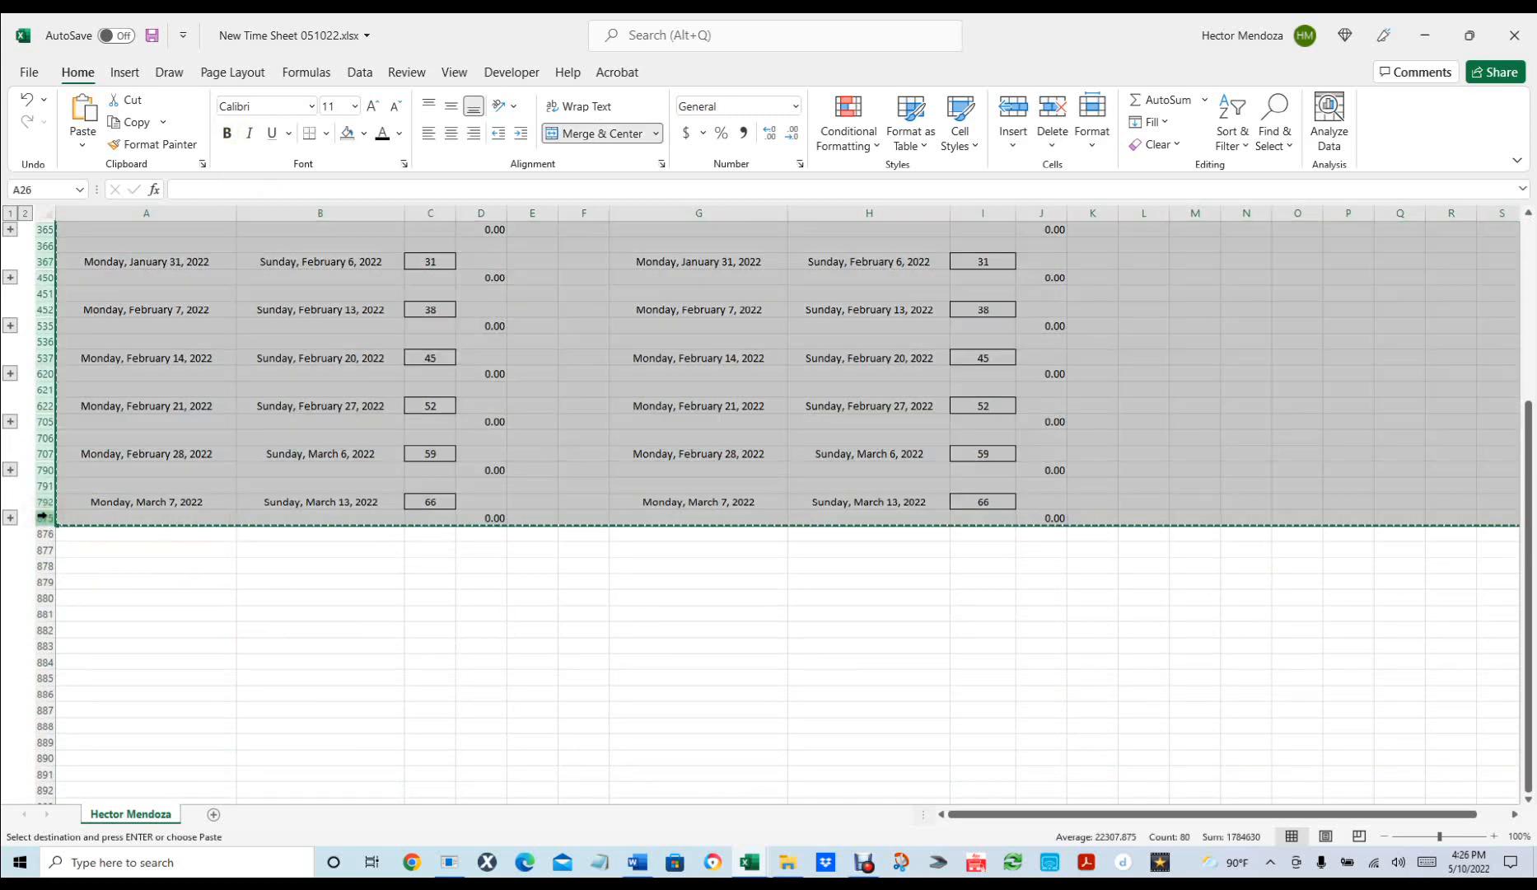
click(78, 534)
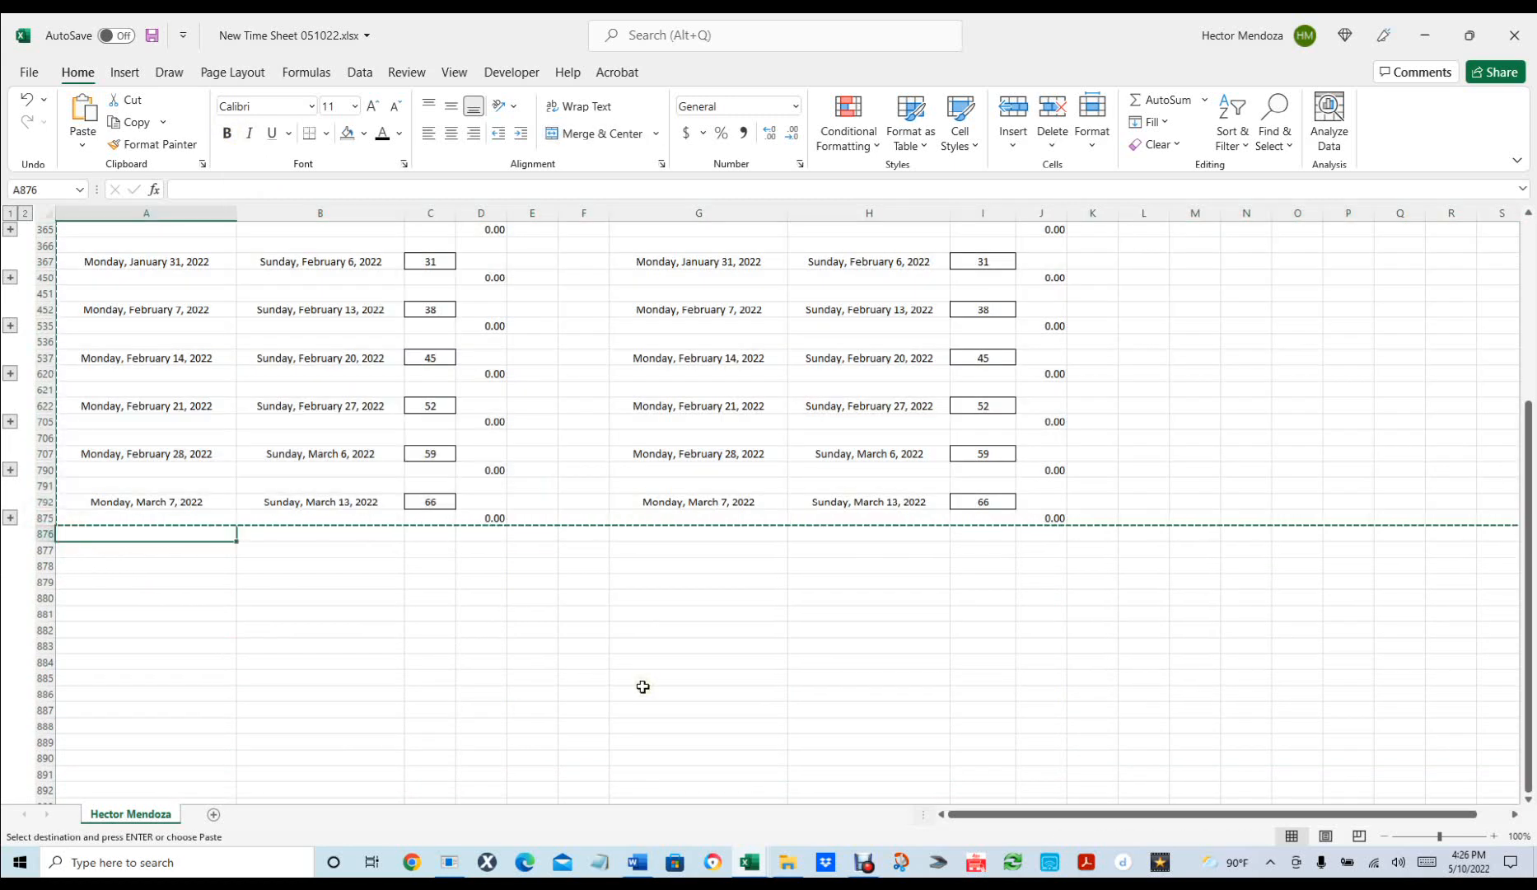
Paste the copied weeks at rows 876, 1726 and 2576.
key(ctrl+v)
scroll(395, 577, down, 9)
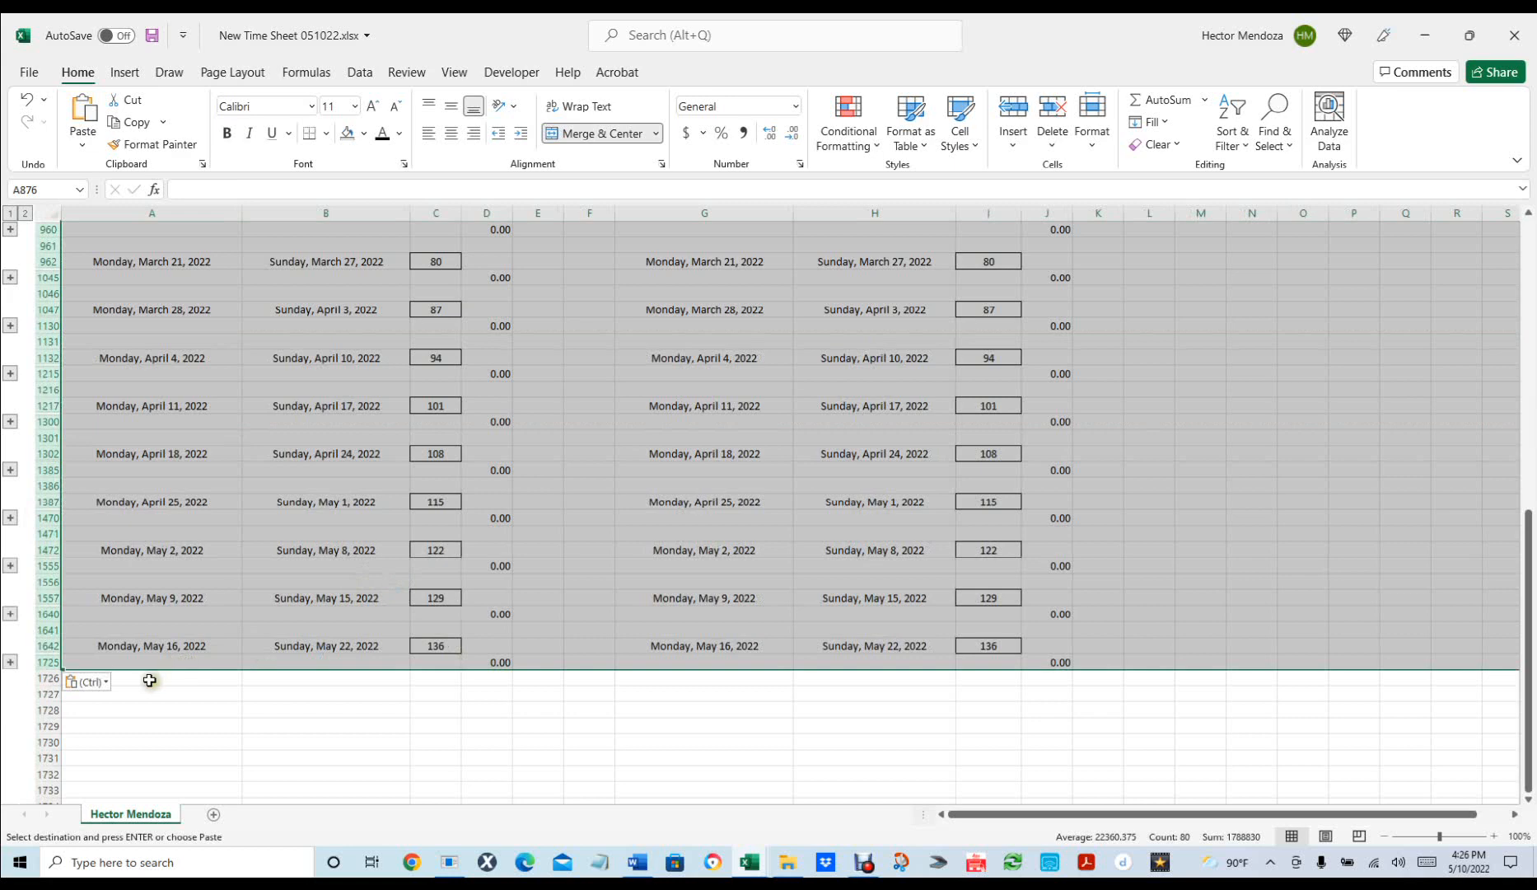
click(144, 677)
key(ctrl+v)
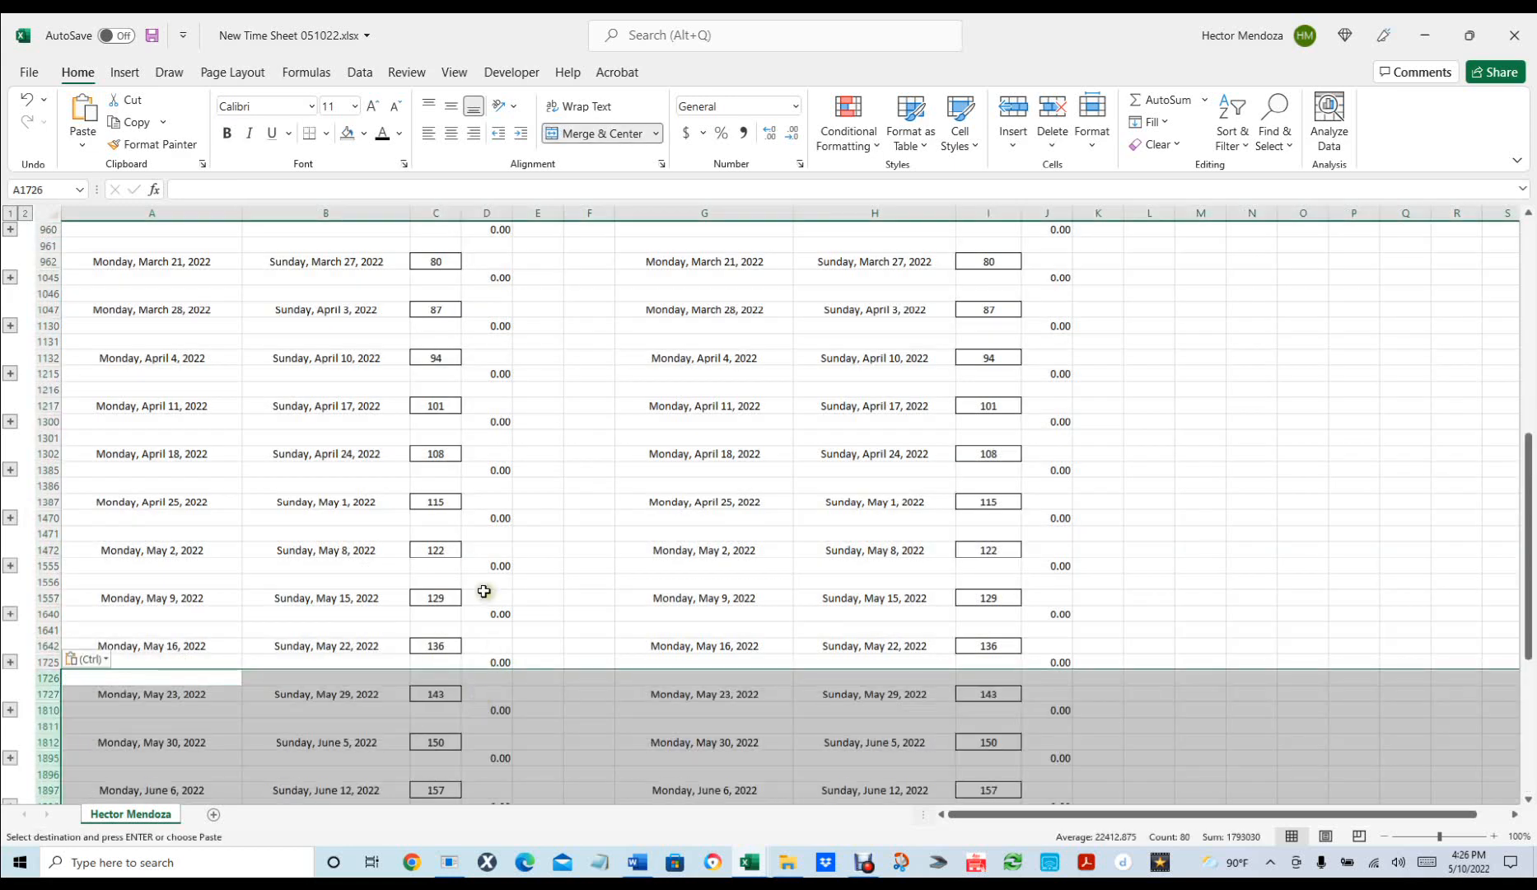
scroll(483, 591, down, 11)
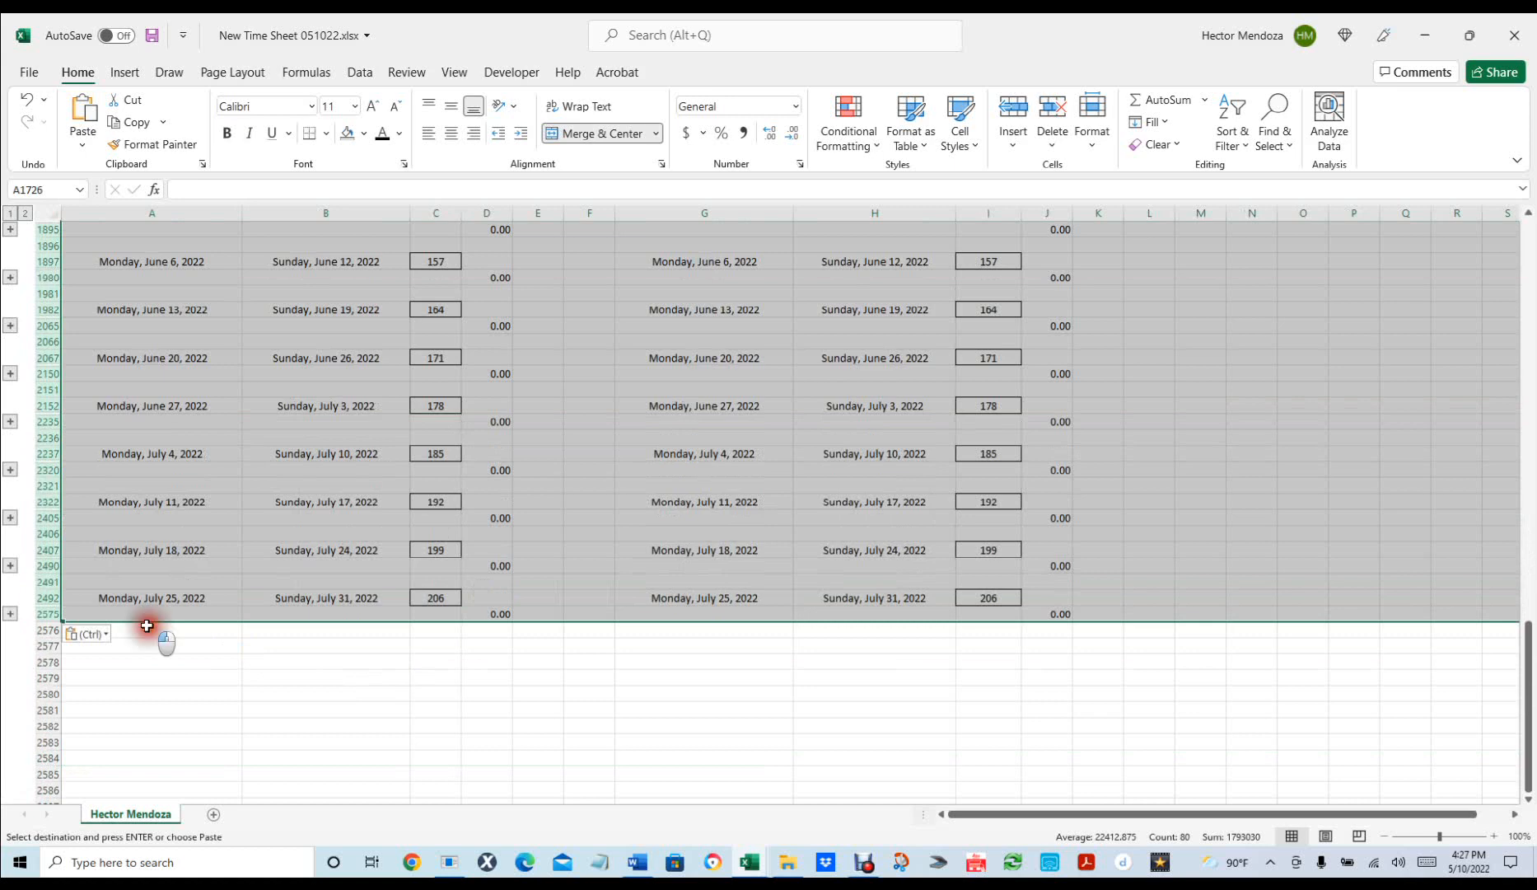
click(151, 628)
key(ctrl+v)
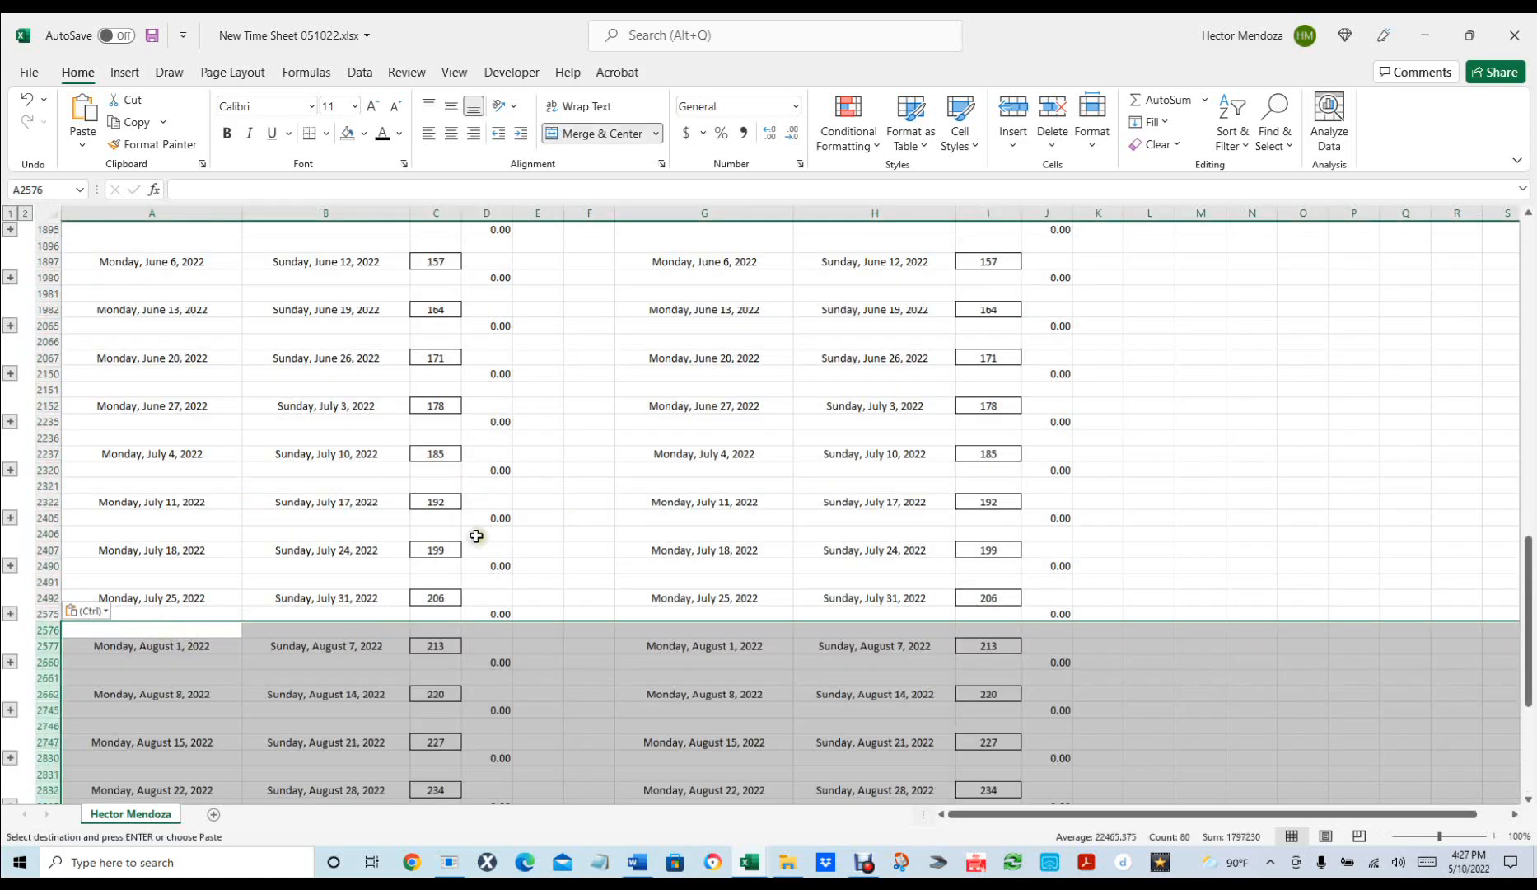
Paste the week blocks again at A3426, extending into 2023, and check cell I4447.
scroll(462, 540, up, 20)
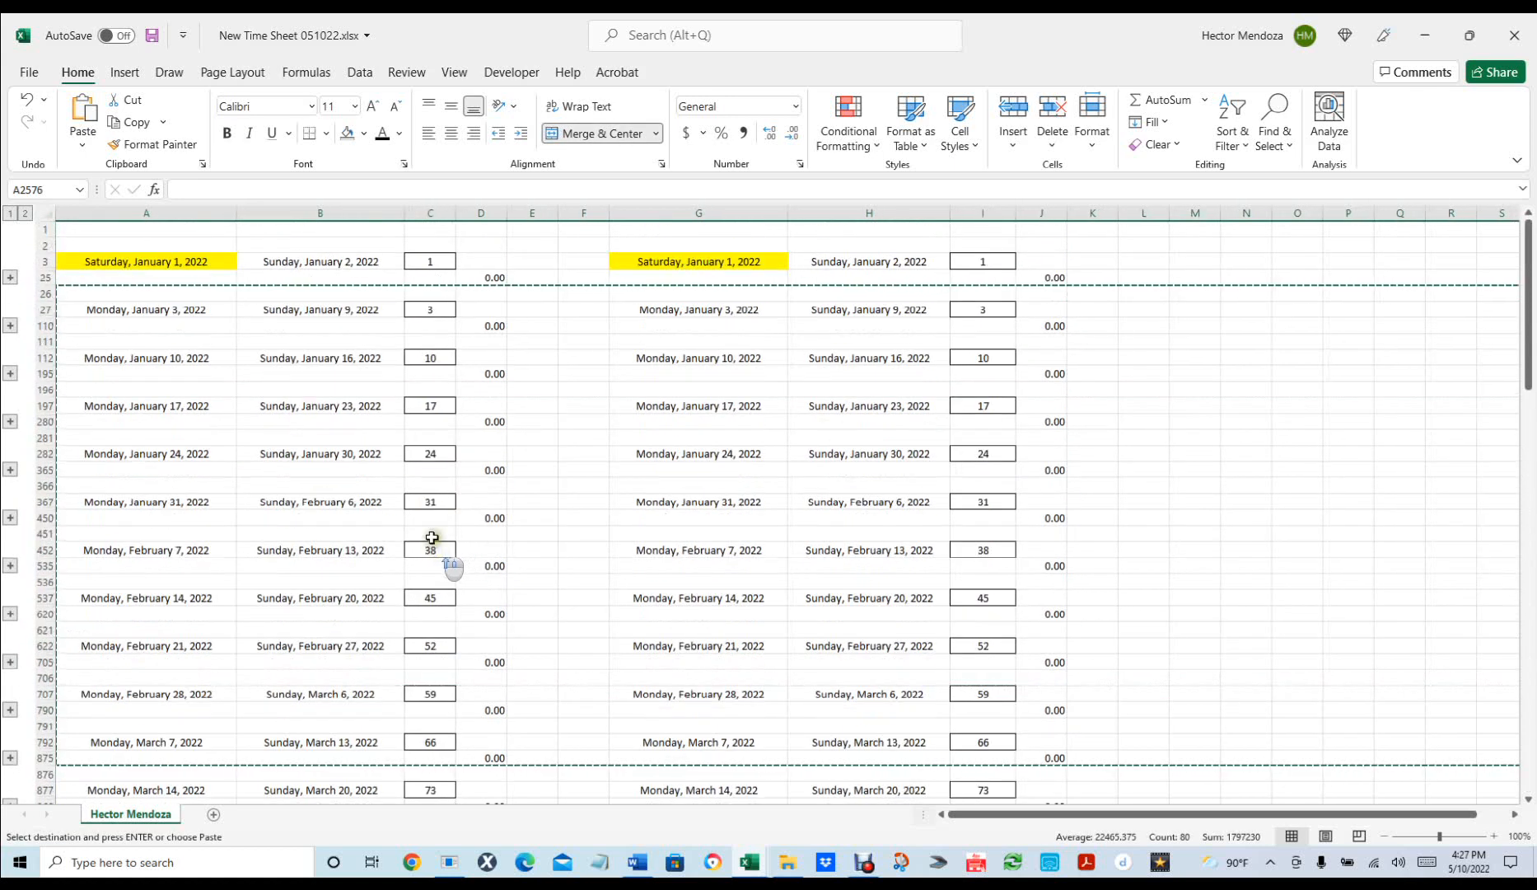
click(42, 291)
scroll(626, 445, down, 18)
scroll(622, 460, down, 15)
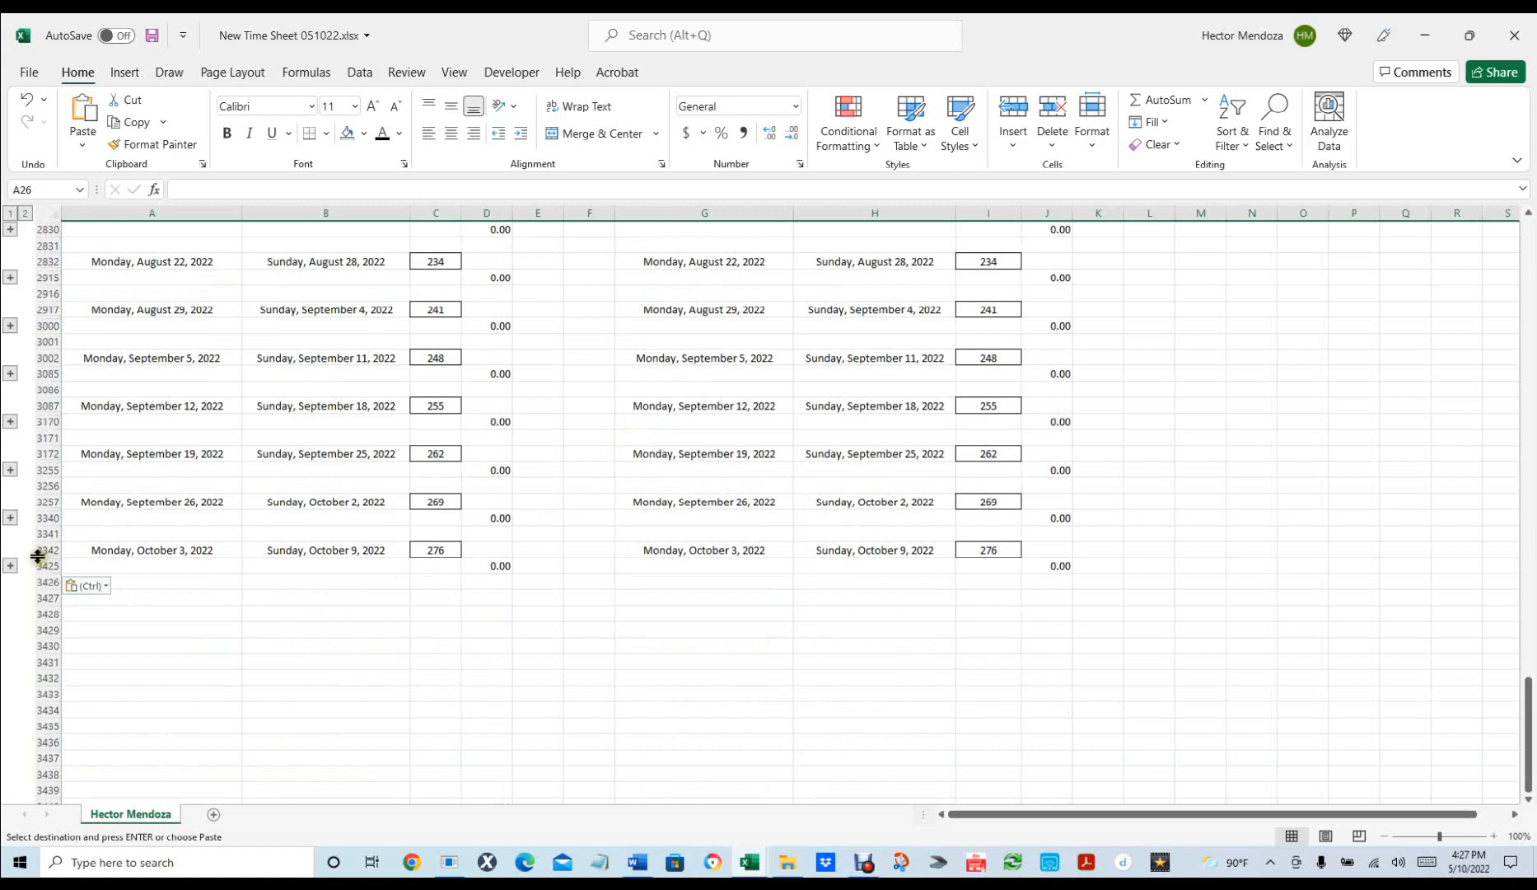
shift+click(47, 565)
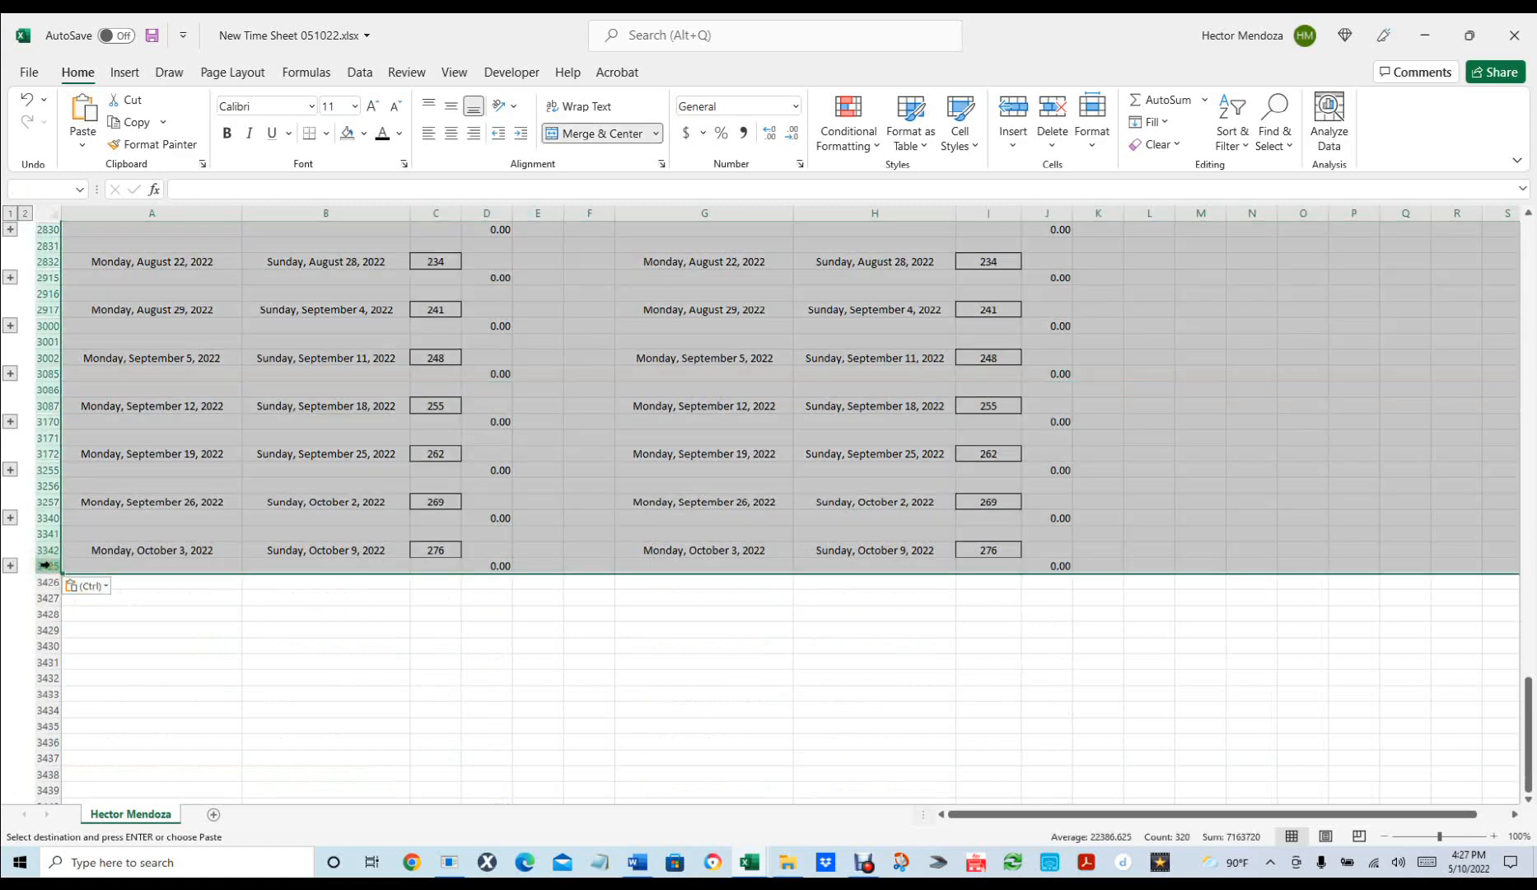
click(92, 582)
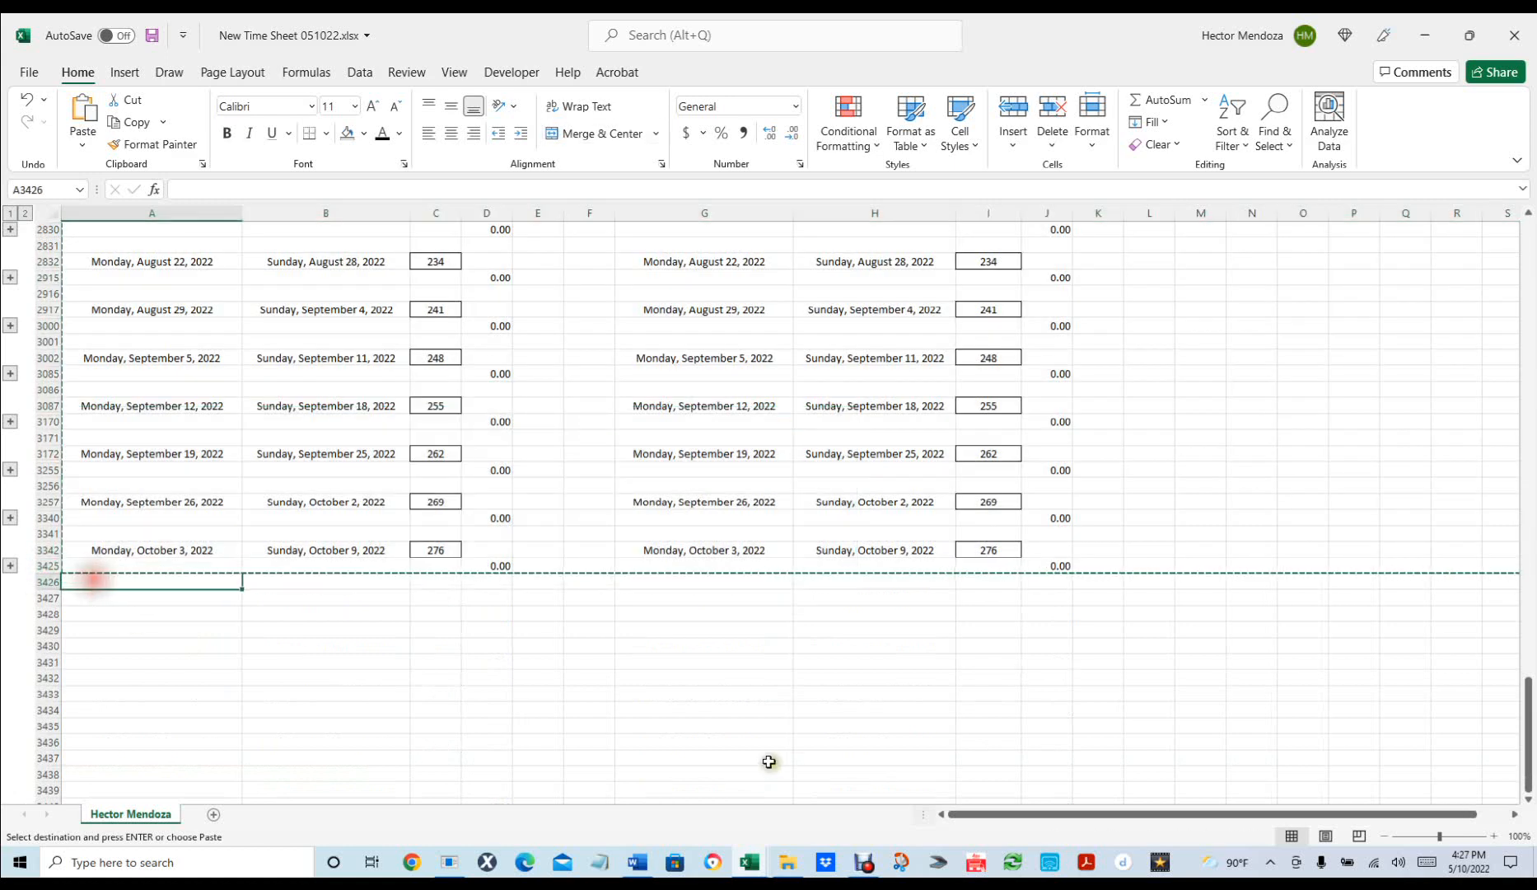
key(ctrl+v)
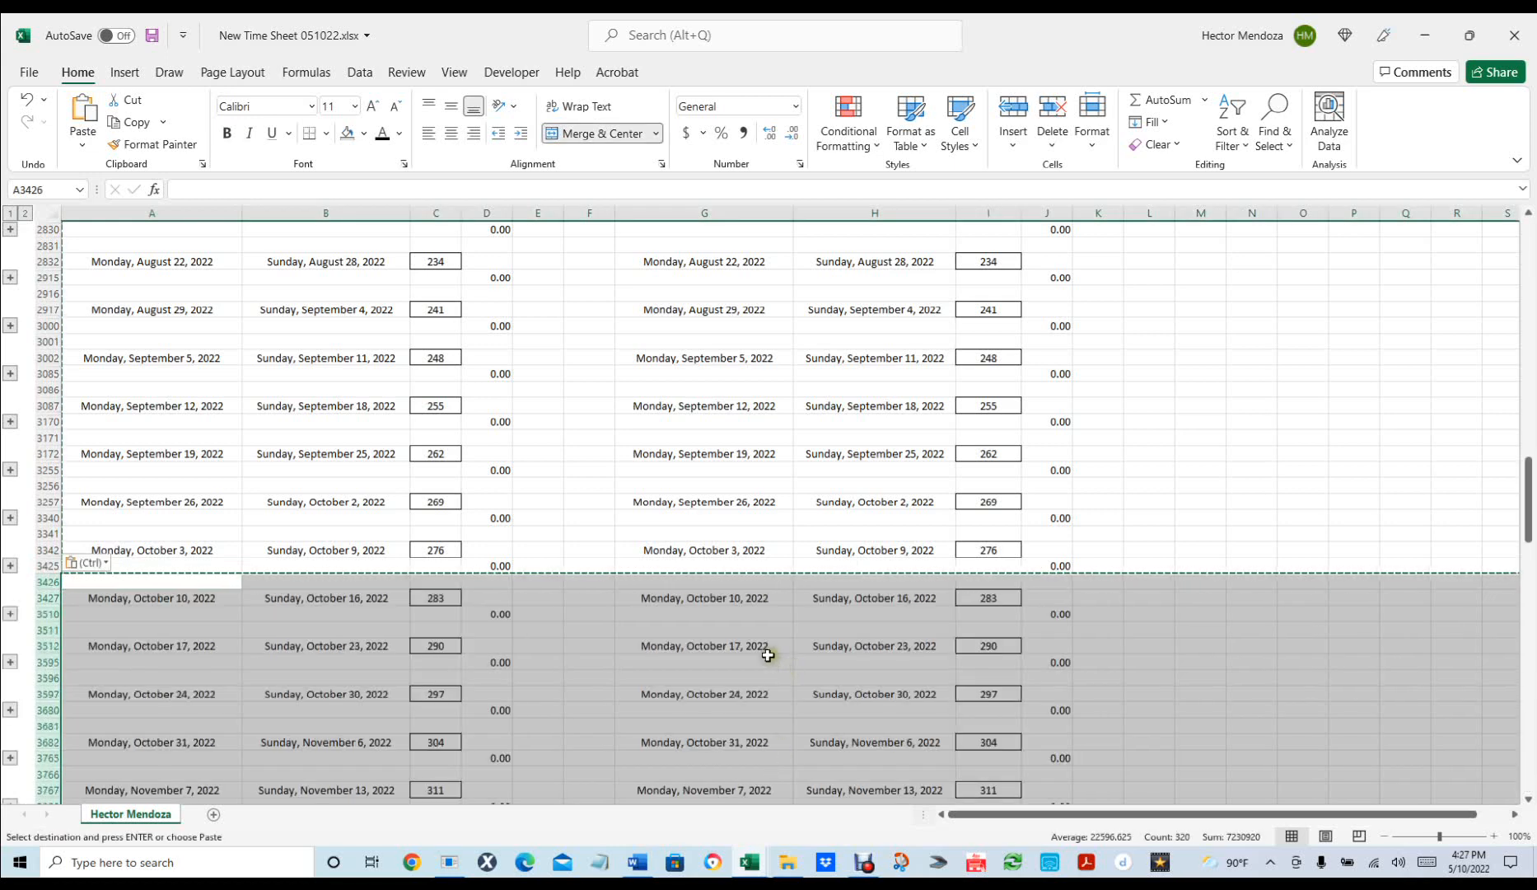
scroll(766, 653, down, 9)
scroll(765, 655, down, 2)
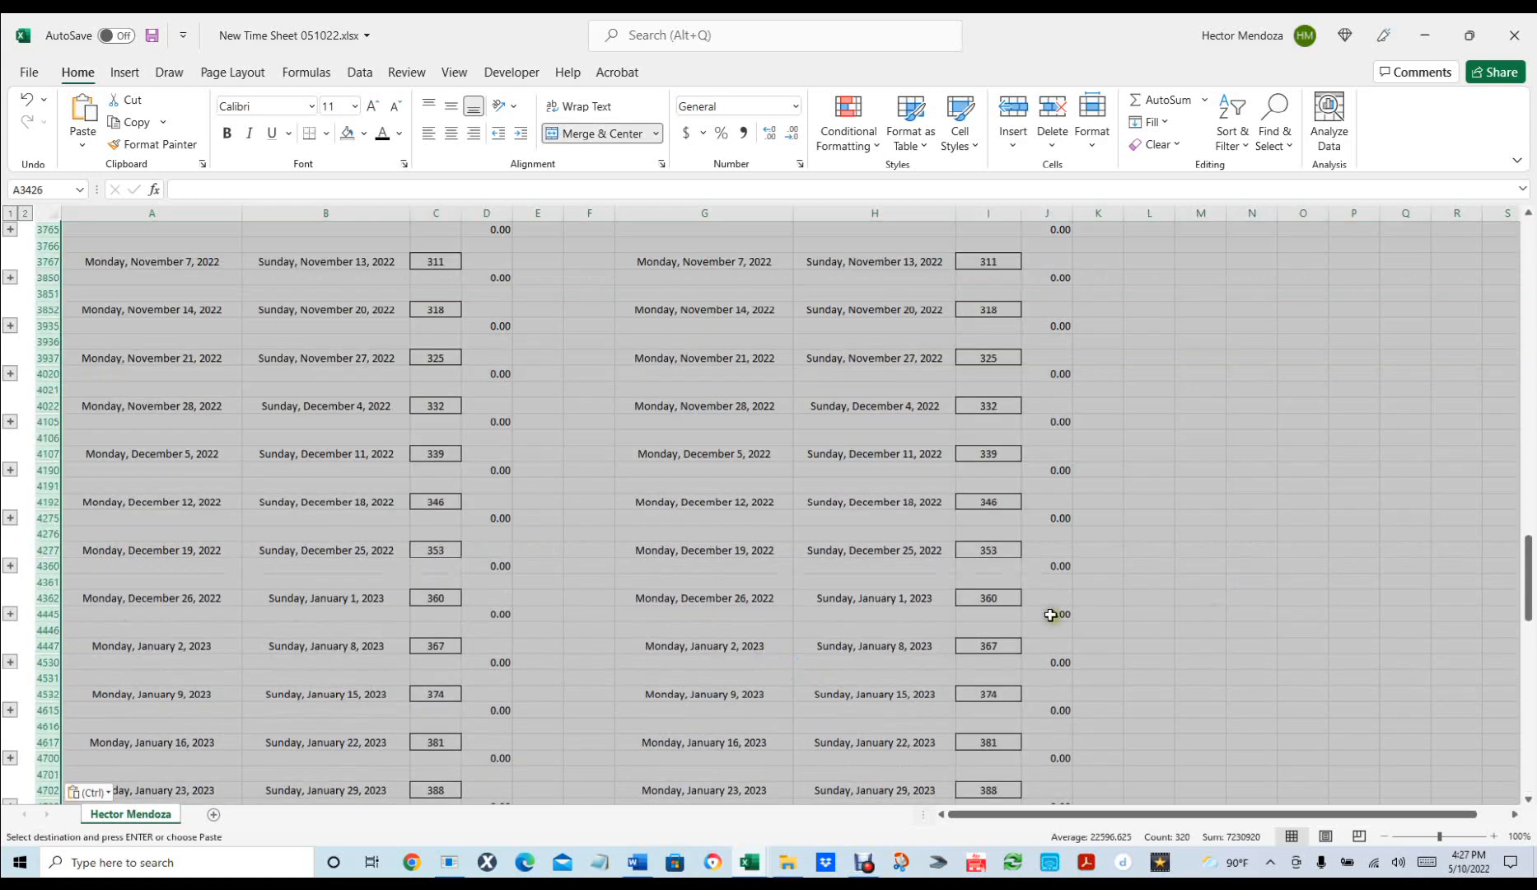
scroll(871, 581, down, 3)
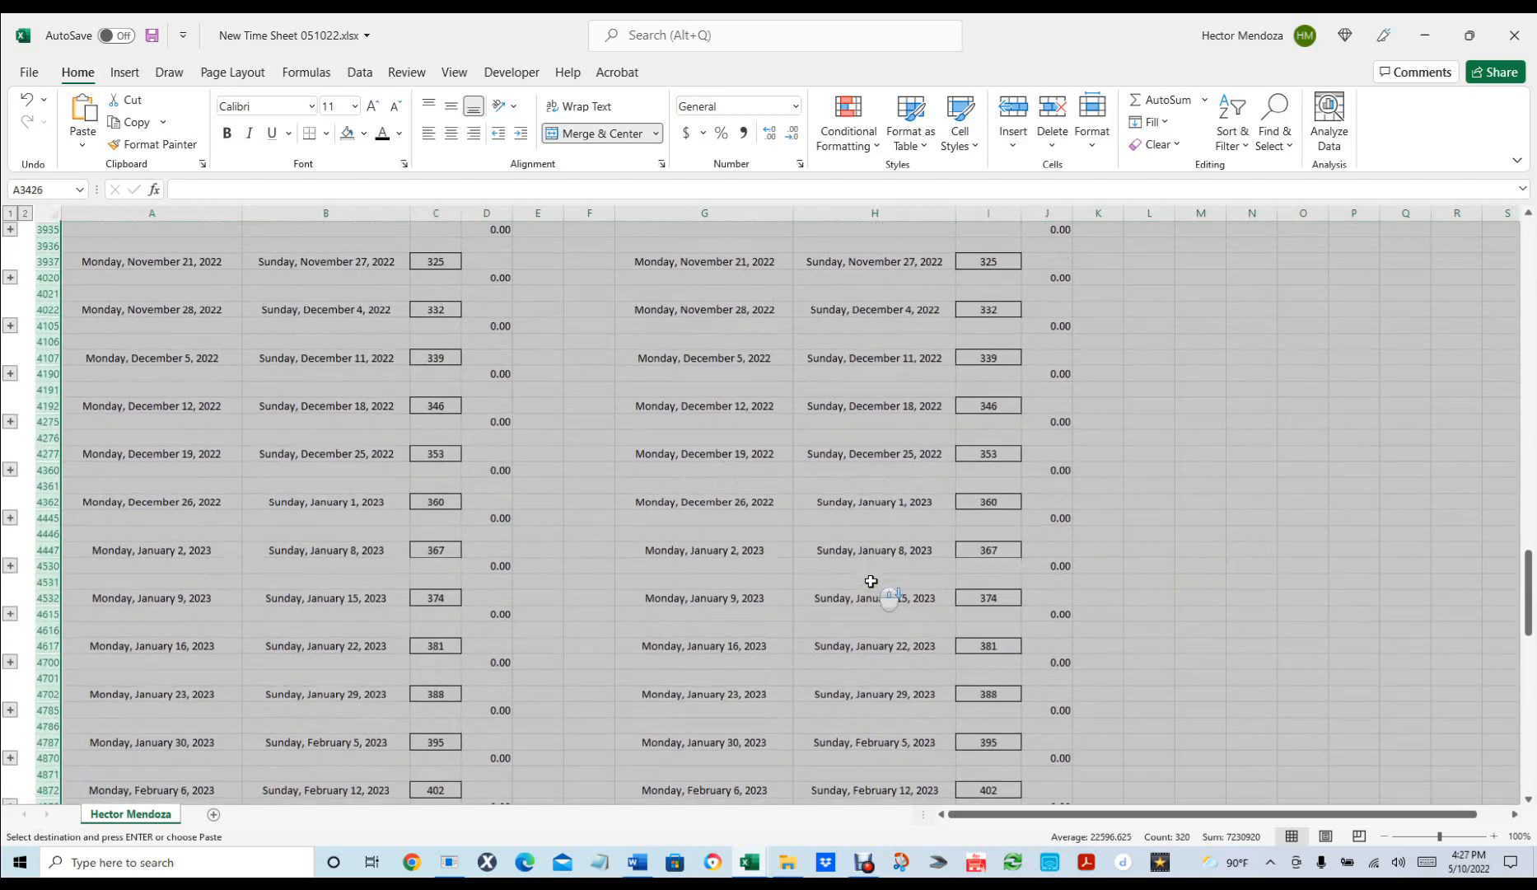
scroll(871, 580, down, 2)
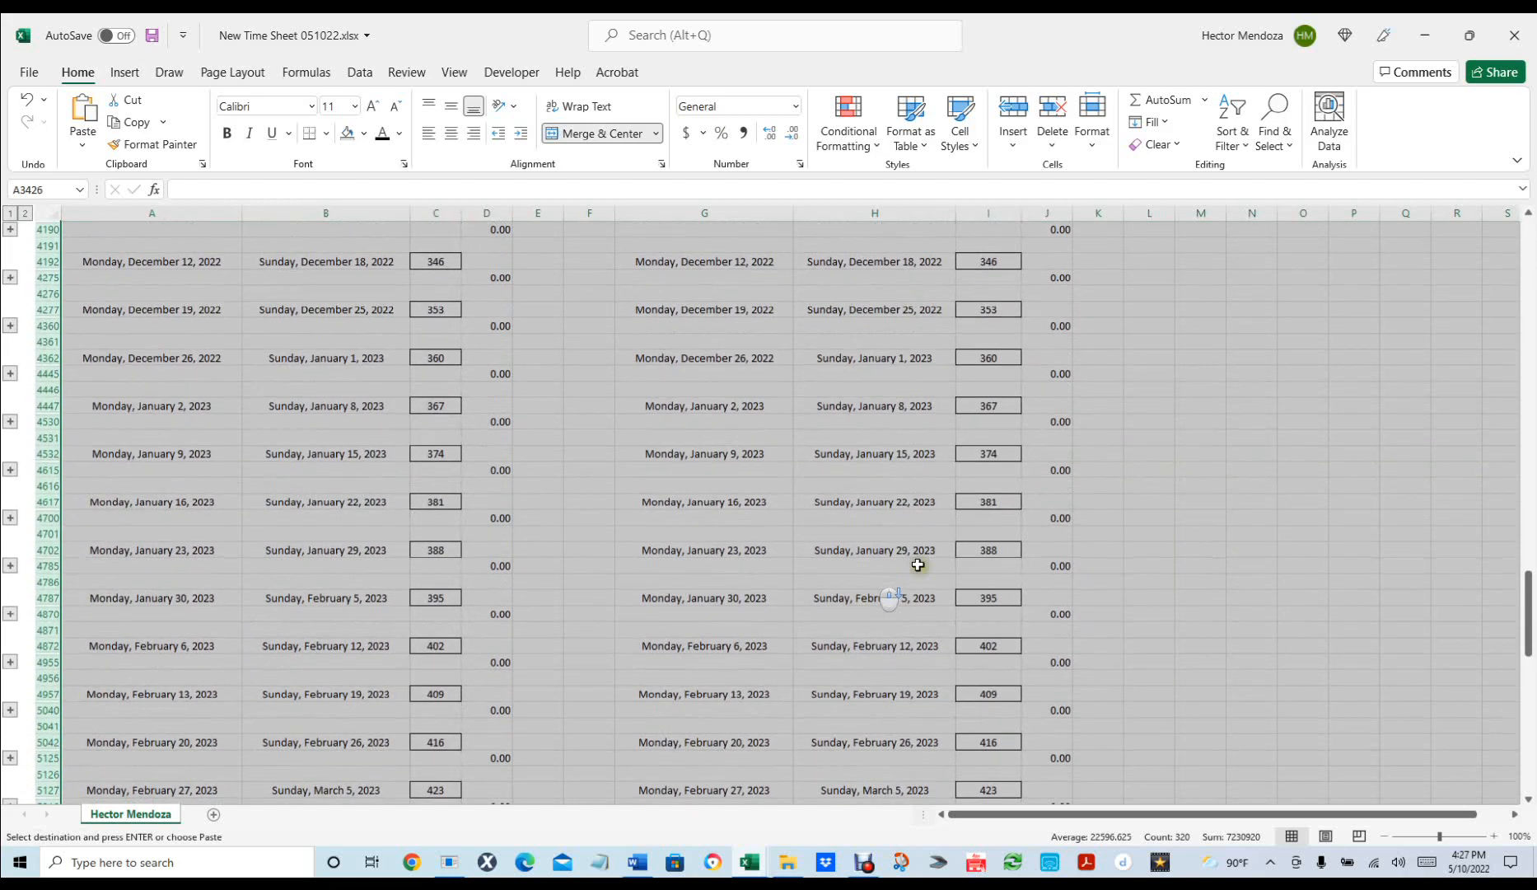
click(1004, 405)
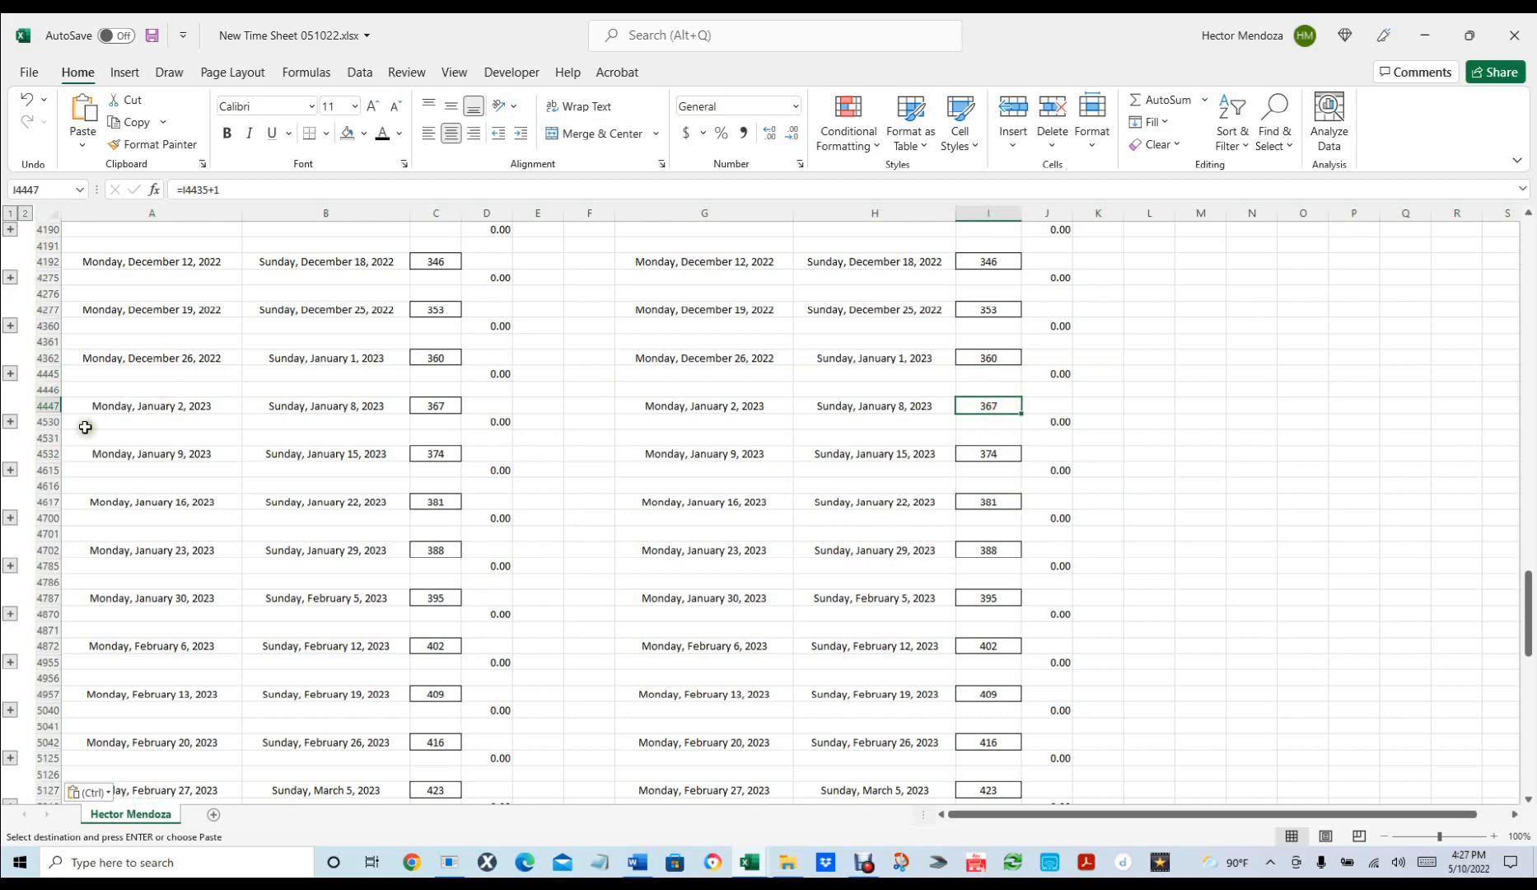
Delete every row from 4447 down, leaving weeks ending January 1, 2023, and save.
drag(41, 409, 220, 755)
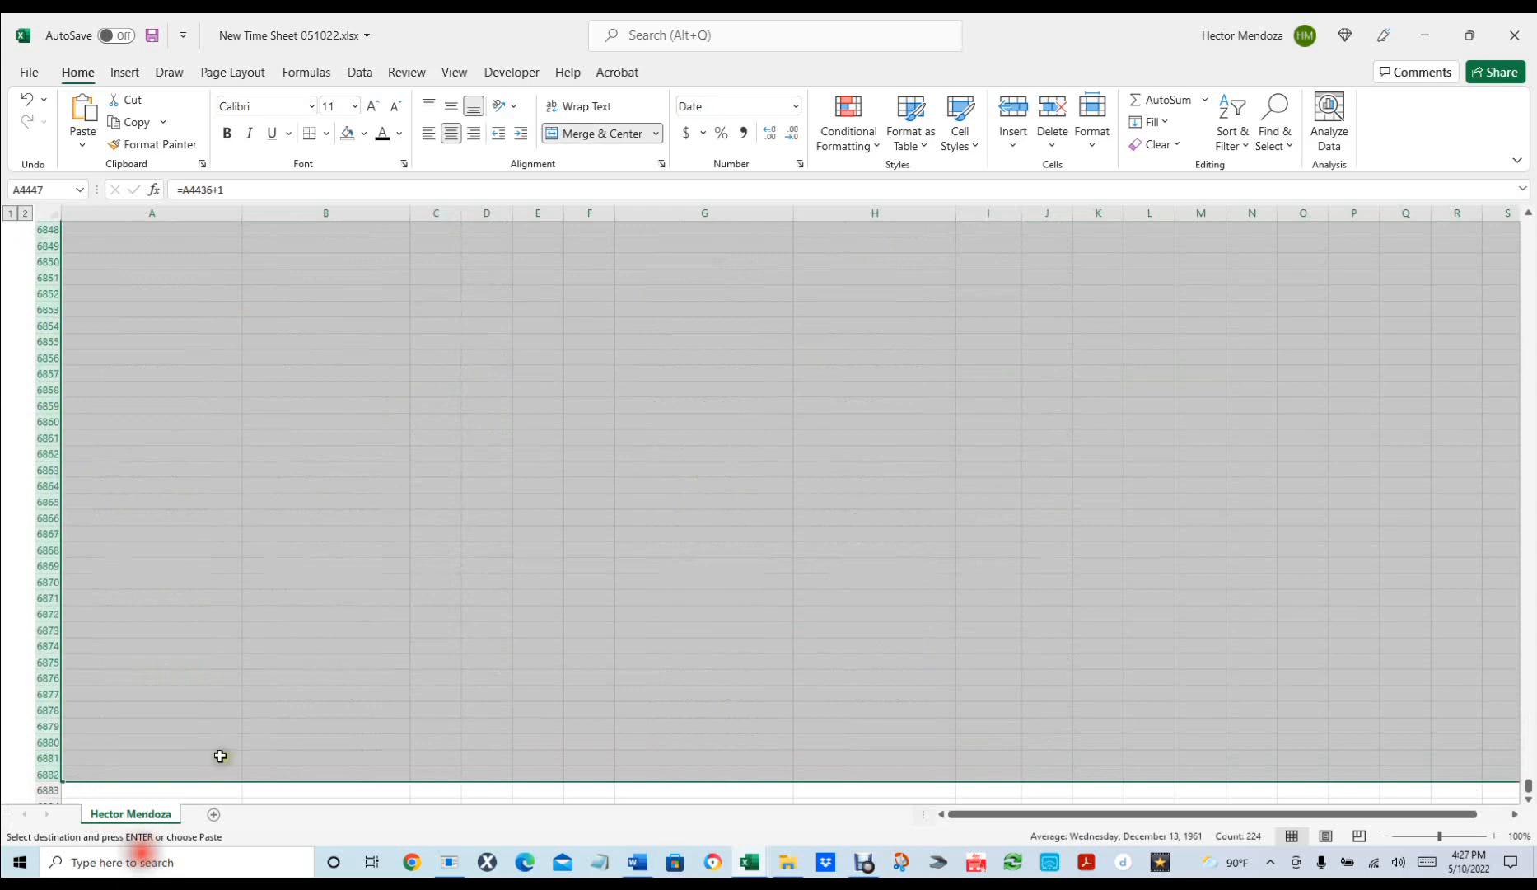
click(1054, 109)
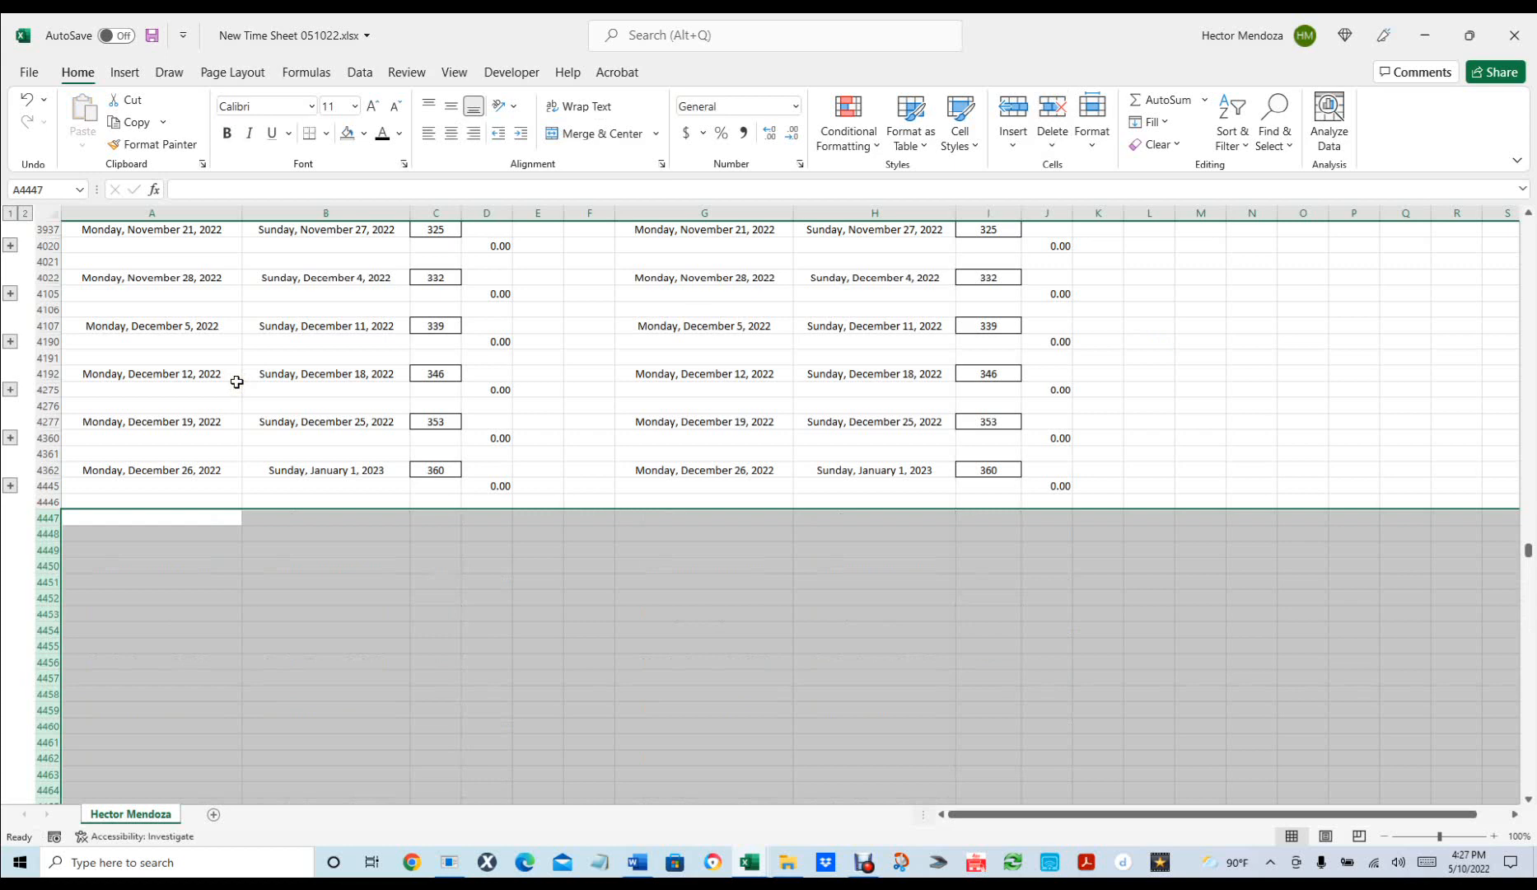
key(ctrl+s)
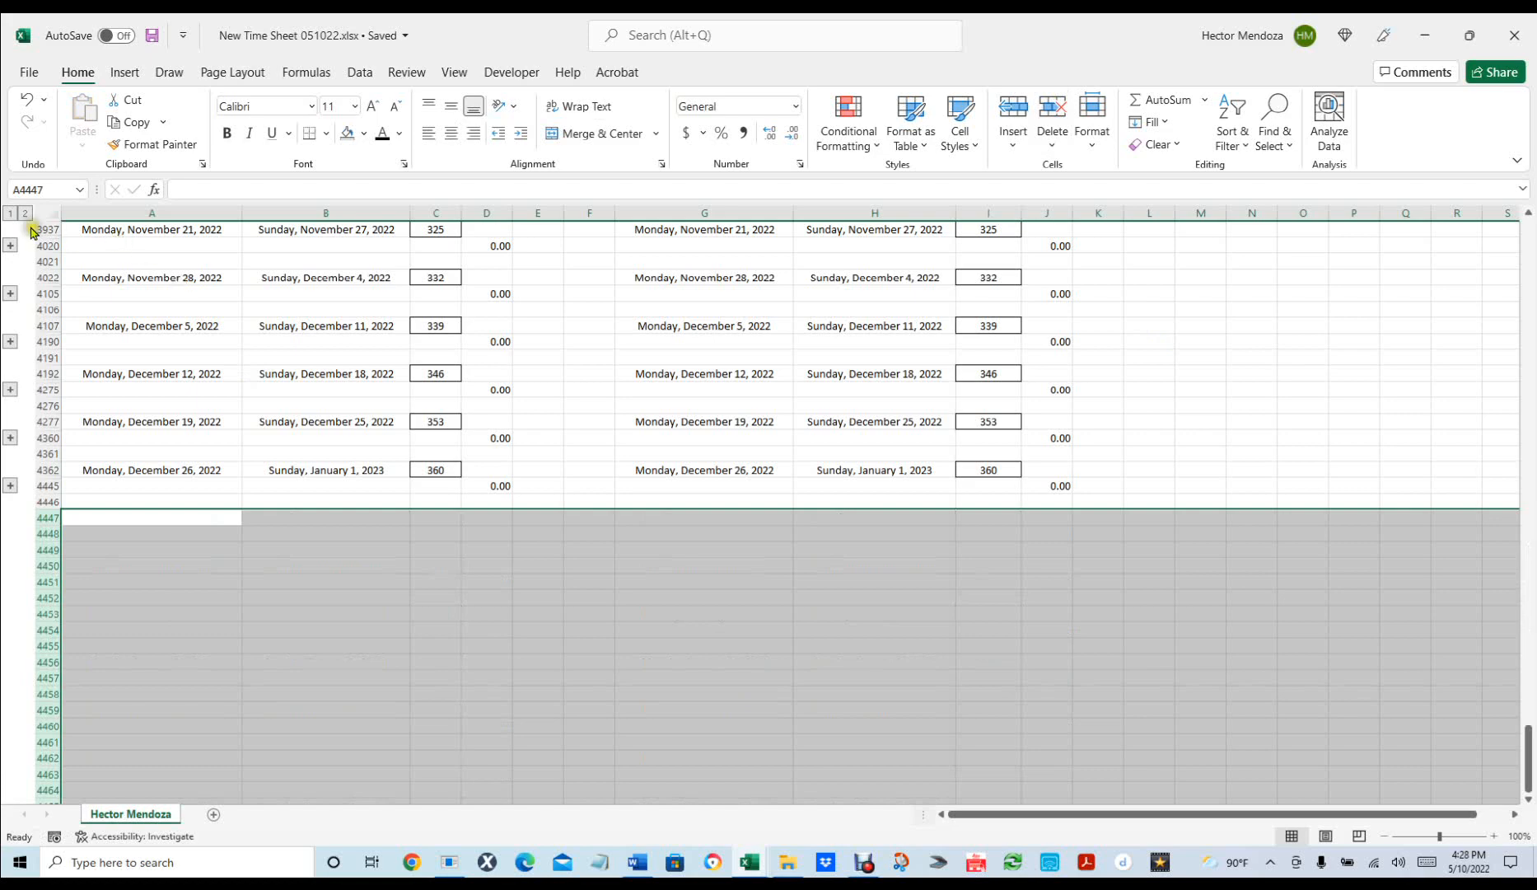
Expand the last outline group at row 4445 to show the January 1, 2023 day table.
scroll(429, 444, up, 20)
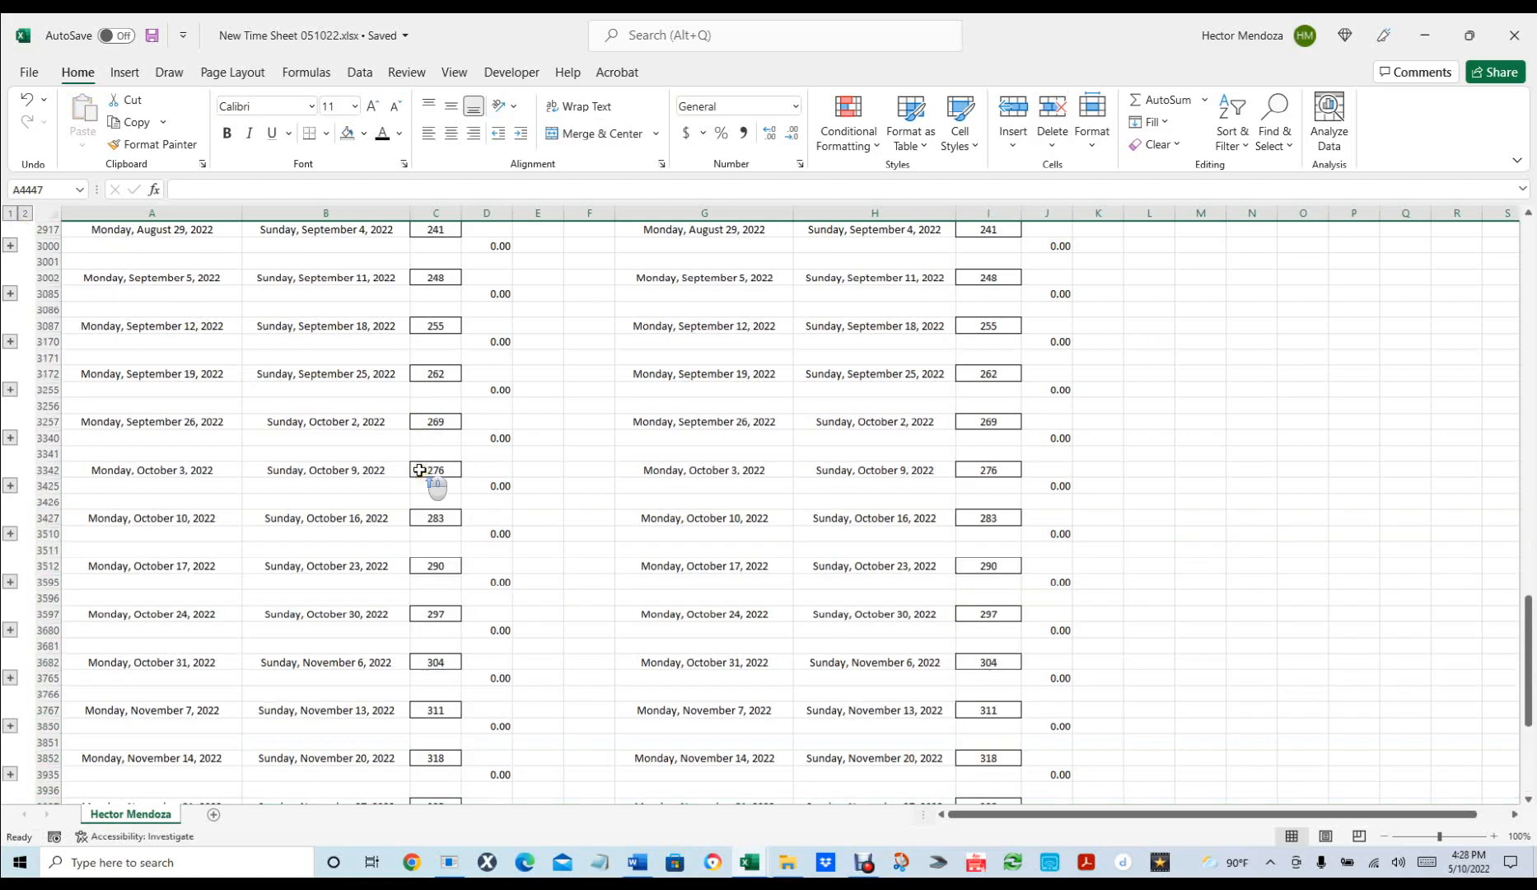
scroll(368, 522, up, 15)
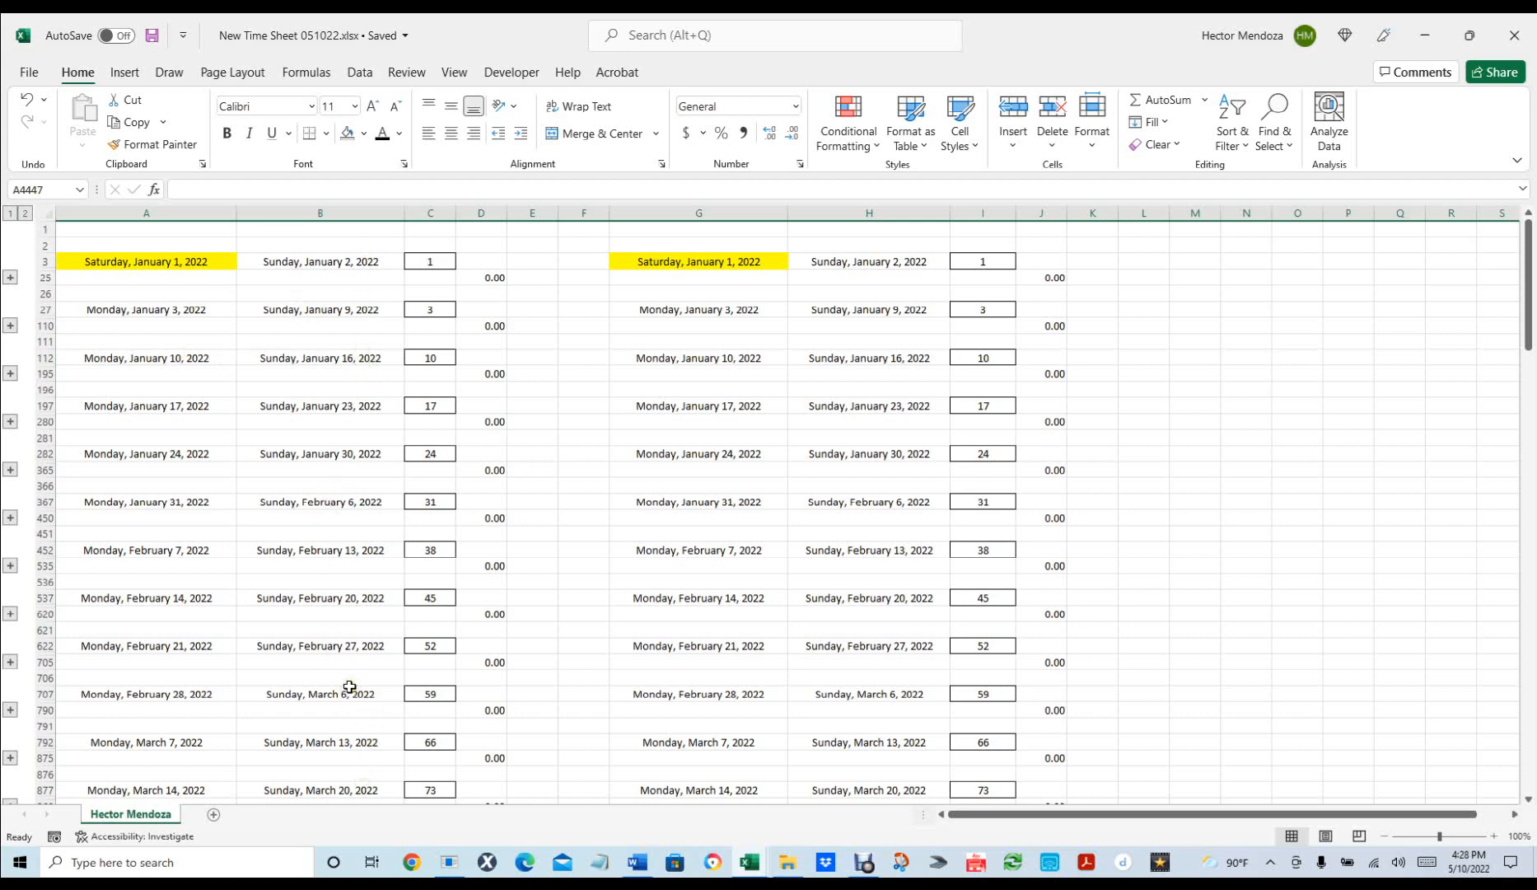
scroll(354, 692, down, 20)
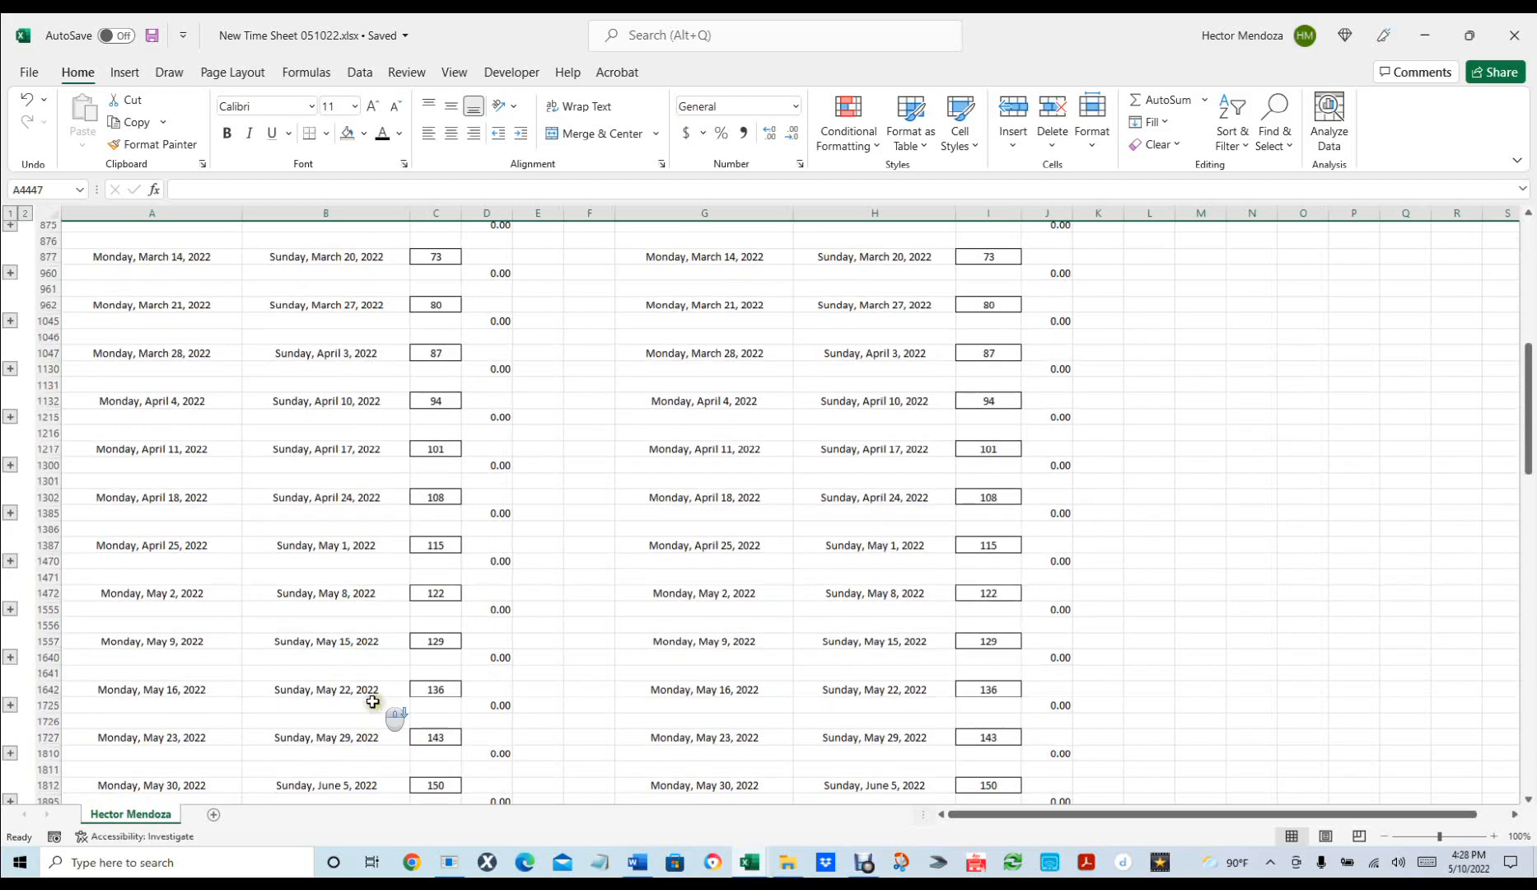
scroll(371, 702, down, 20)
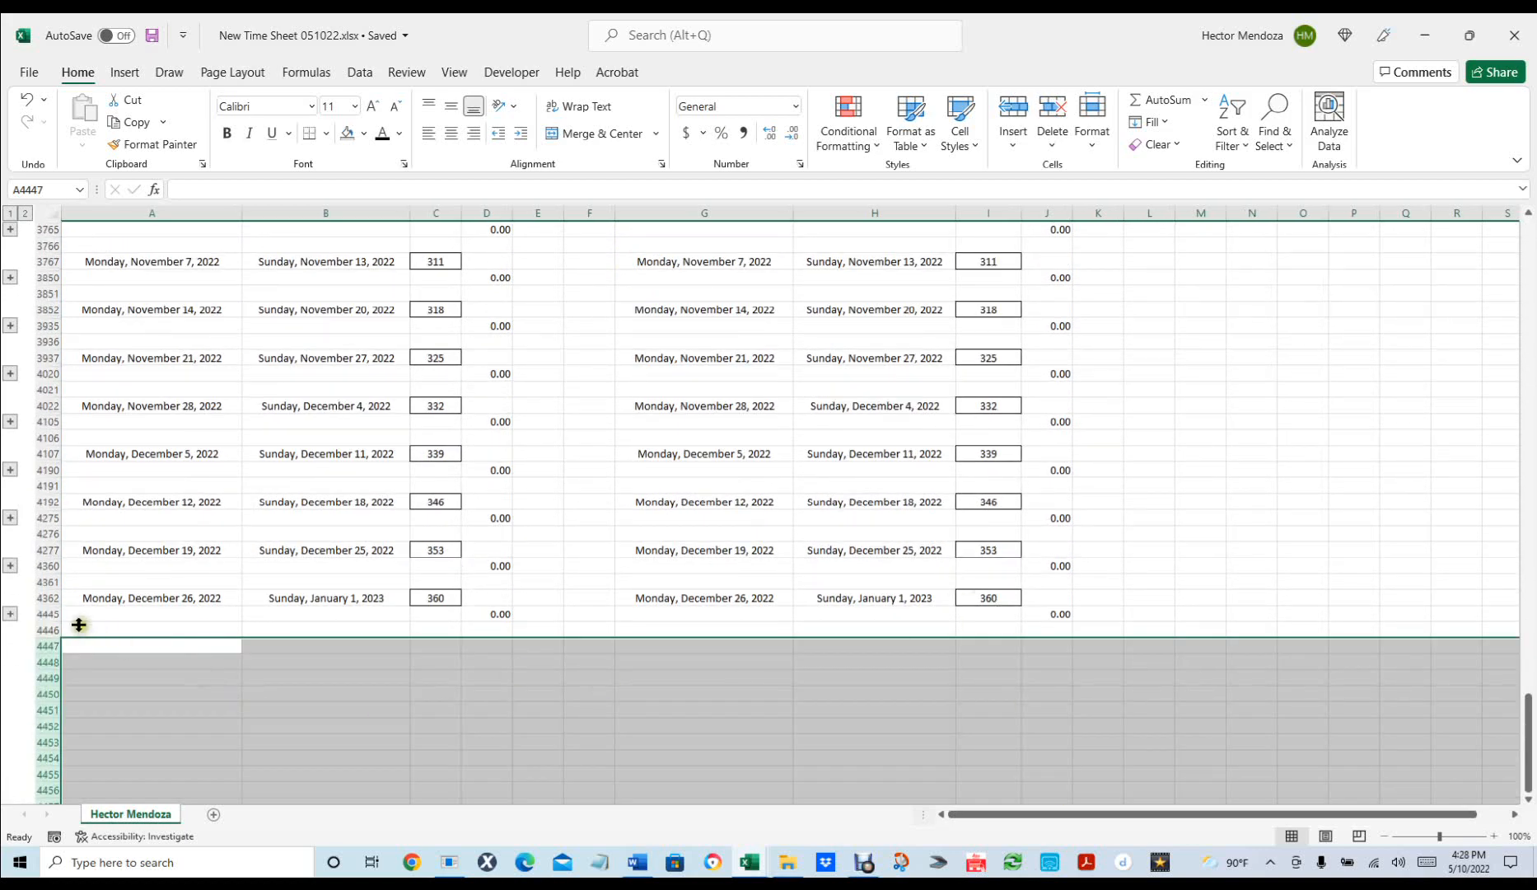
click(10, 614)
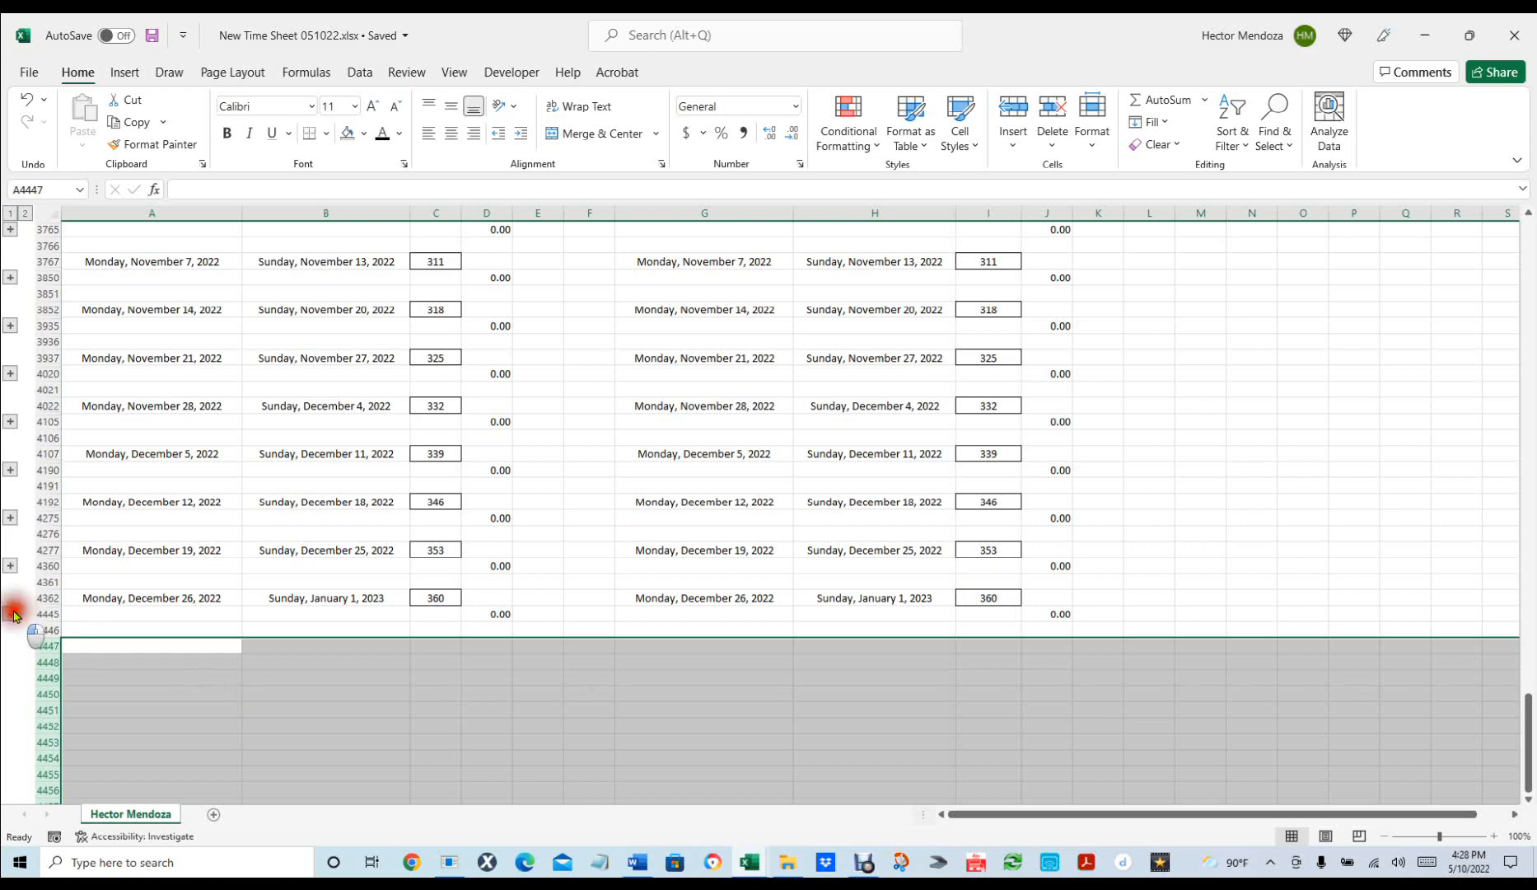
scroll(823, 499, down, 20)
scroll(976, 371, up, 2)
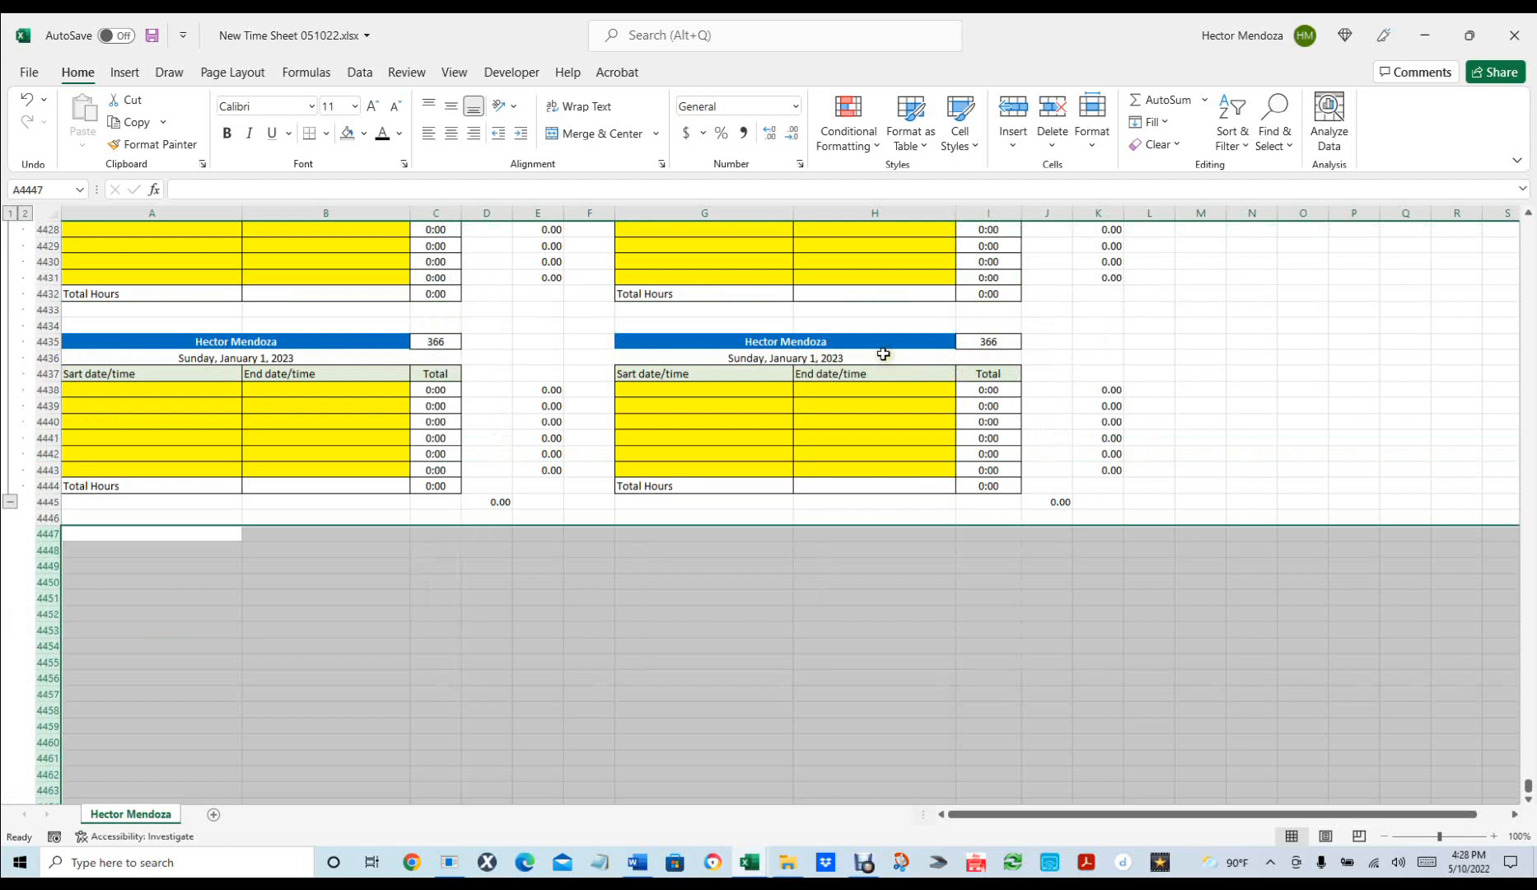
Expand the outline to level 2 so every daily table shows, then clear the row selection.
scroll(886, 363, up, 4)
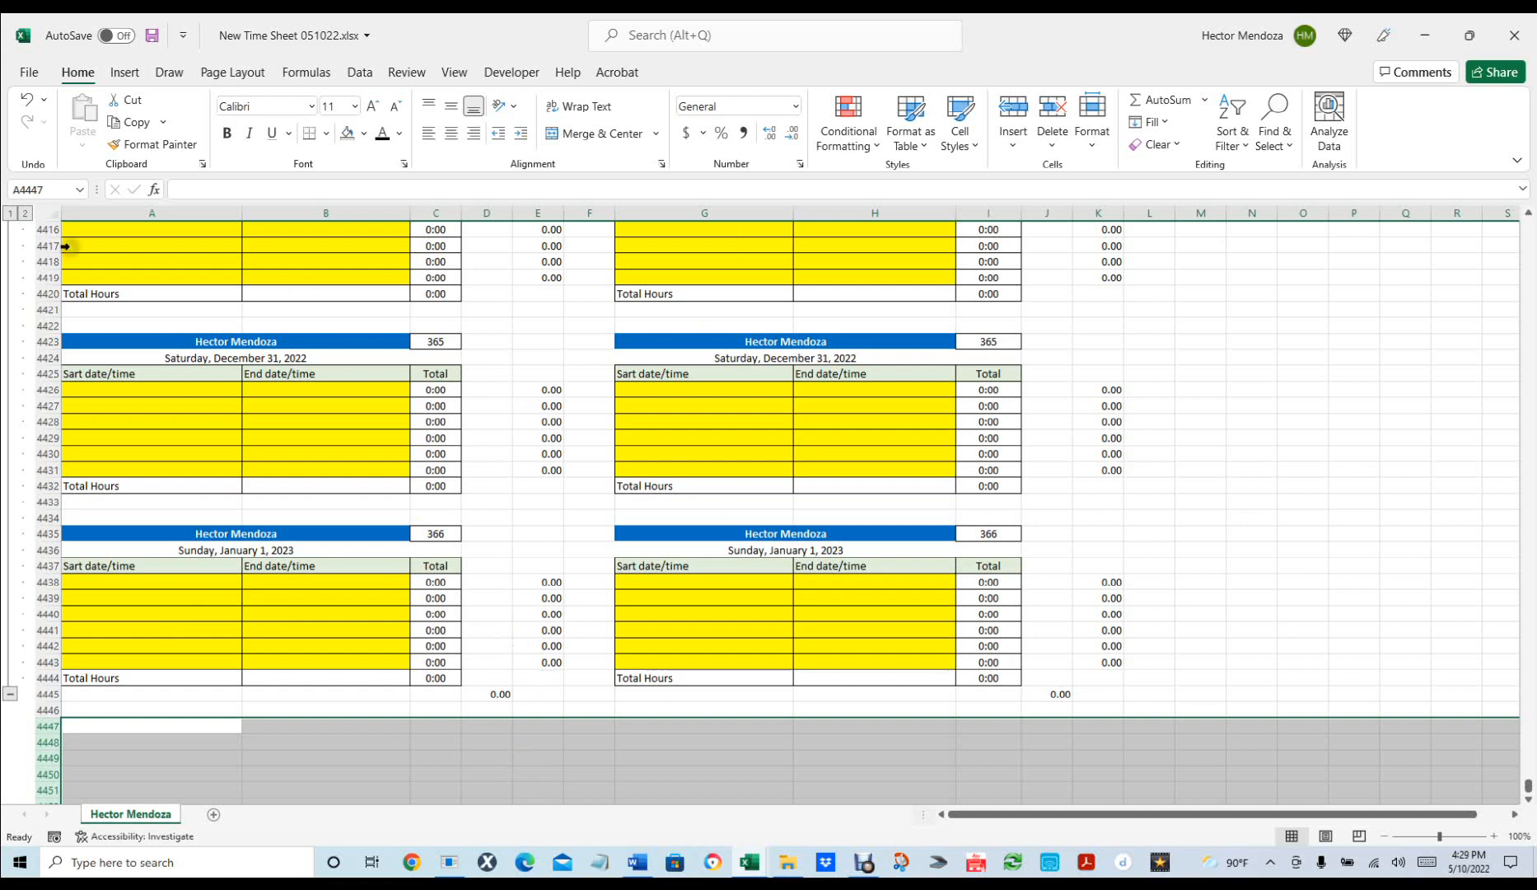
click(25, 211)
scroll(442, 362, up, 8)
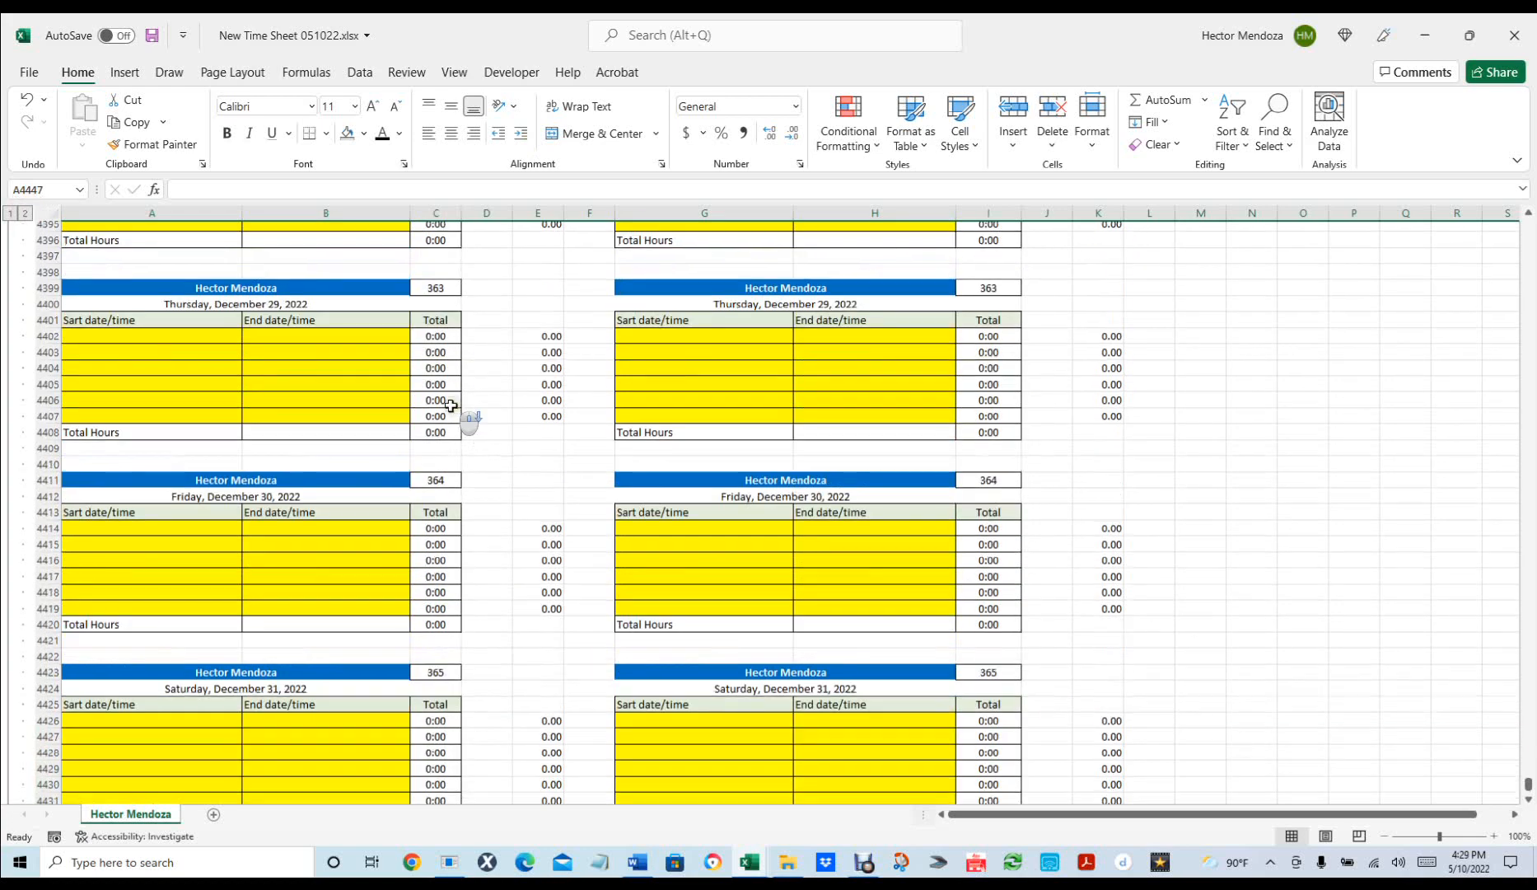
scroll(445, 402, down, 12)
click(489, 517)
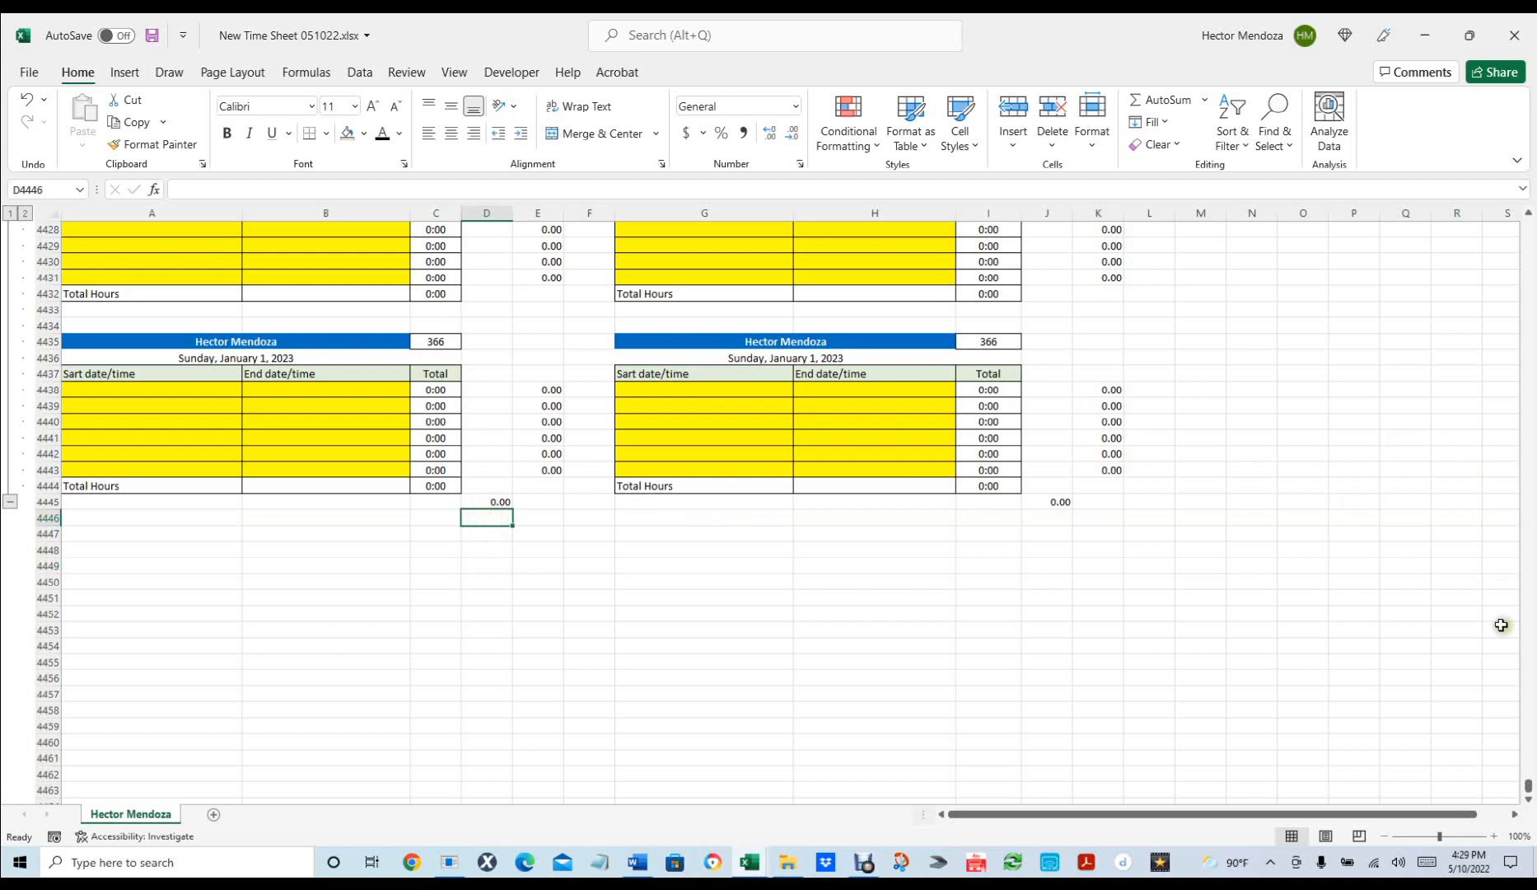
Check the hours formula in E7, then return to the sheet's bottom at the January 1, 2023 table.
drag(1529, 787, 1519, 90)
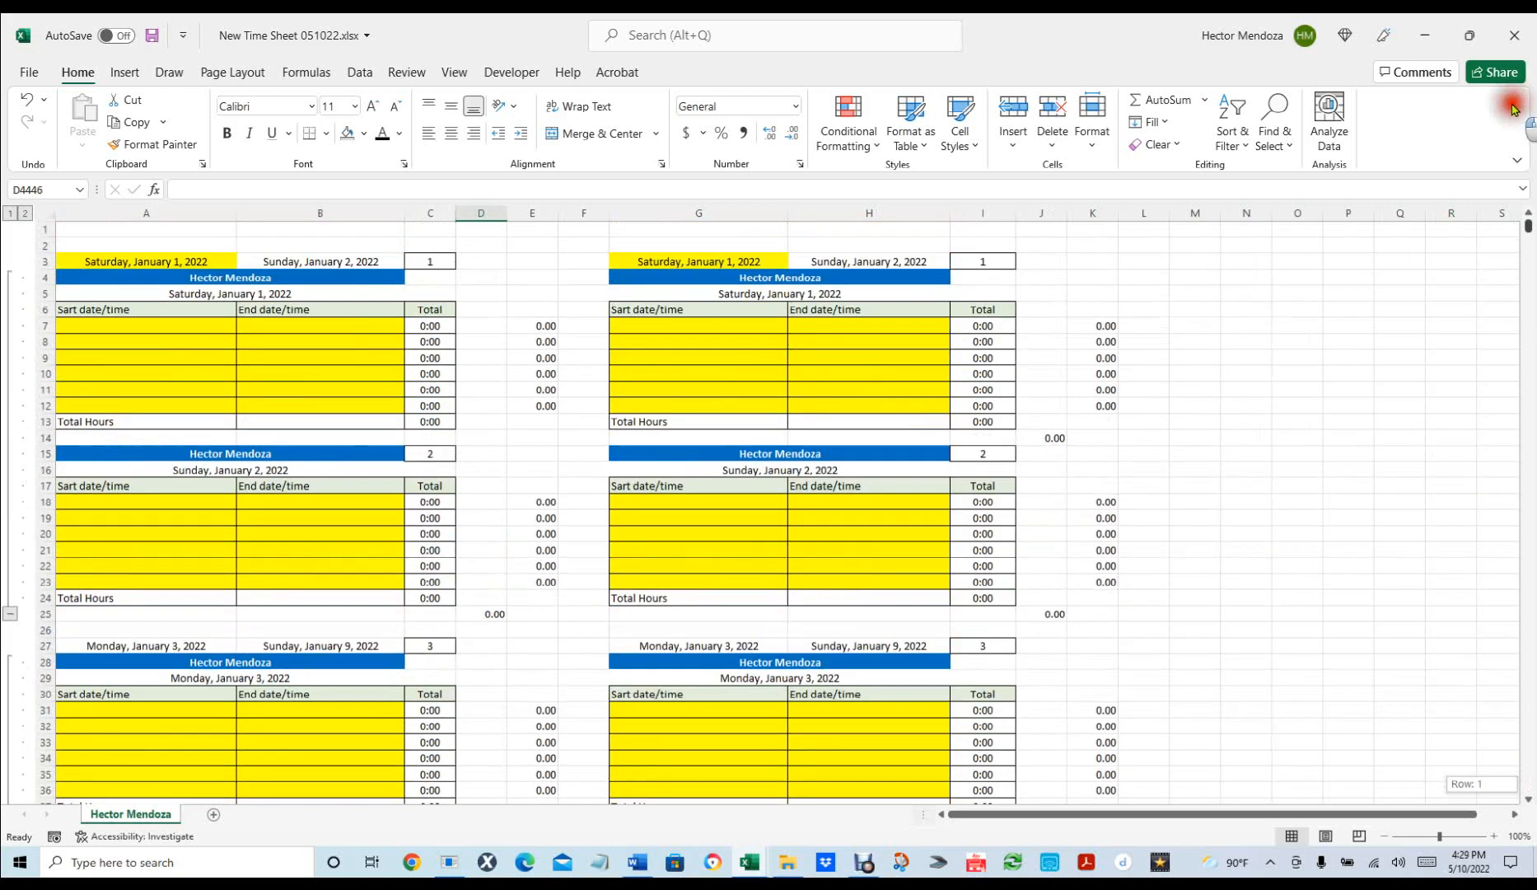
click(543, 327)
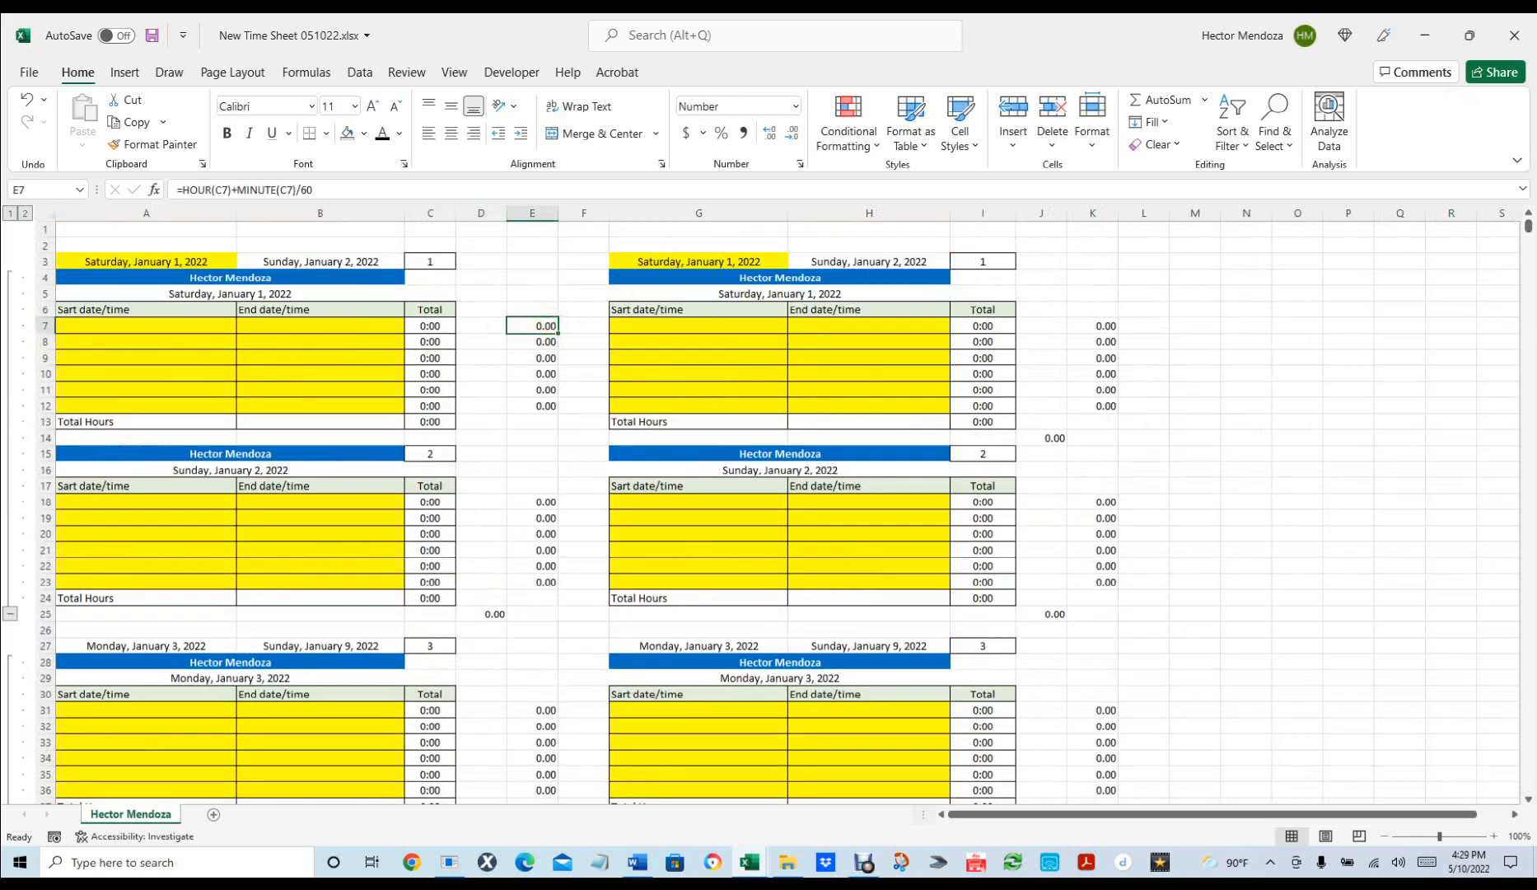
drag(1529, 227, 1504, 805)
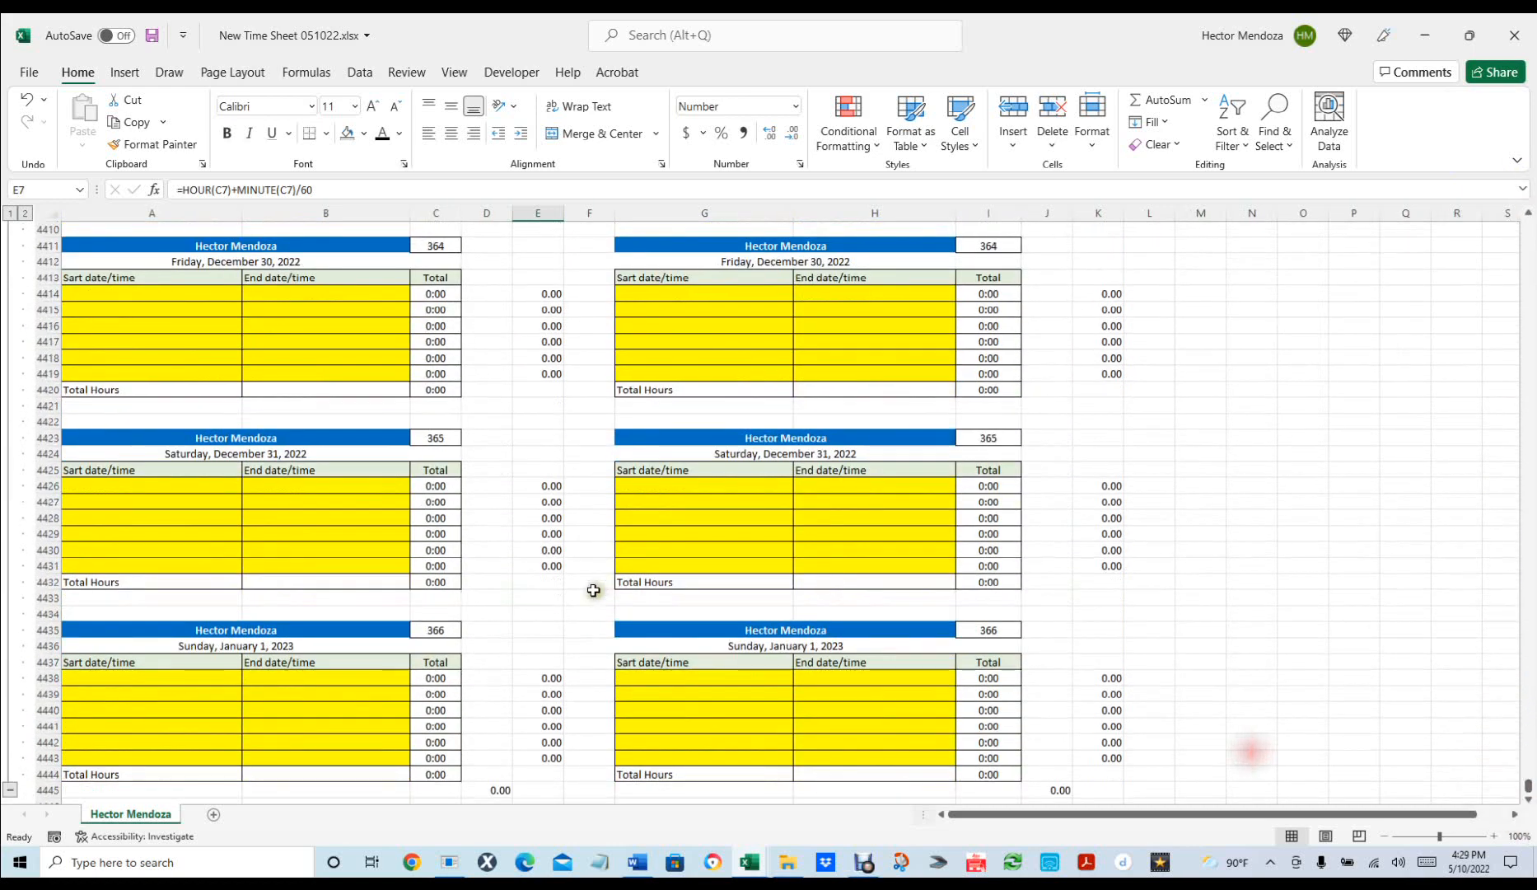
scroll(593, 590, down, 2)
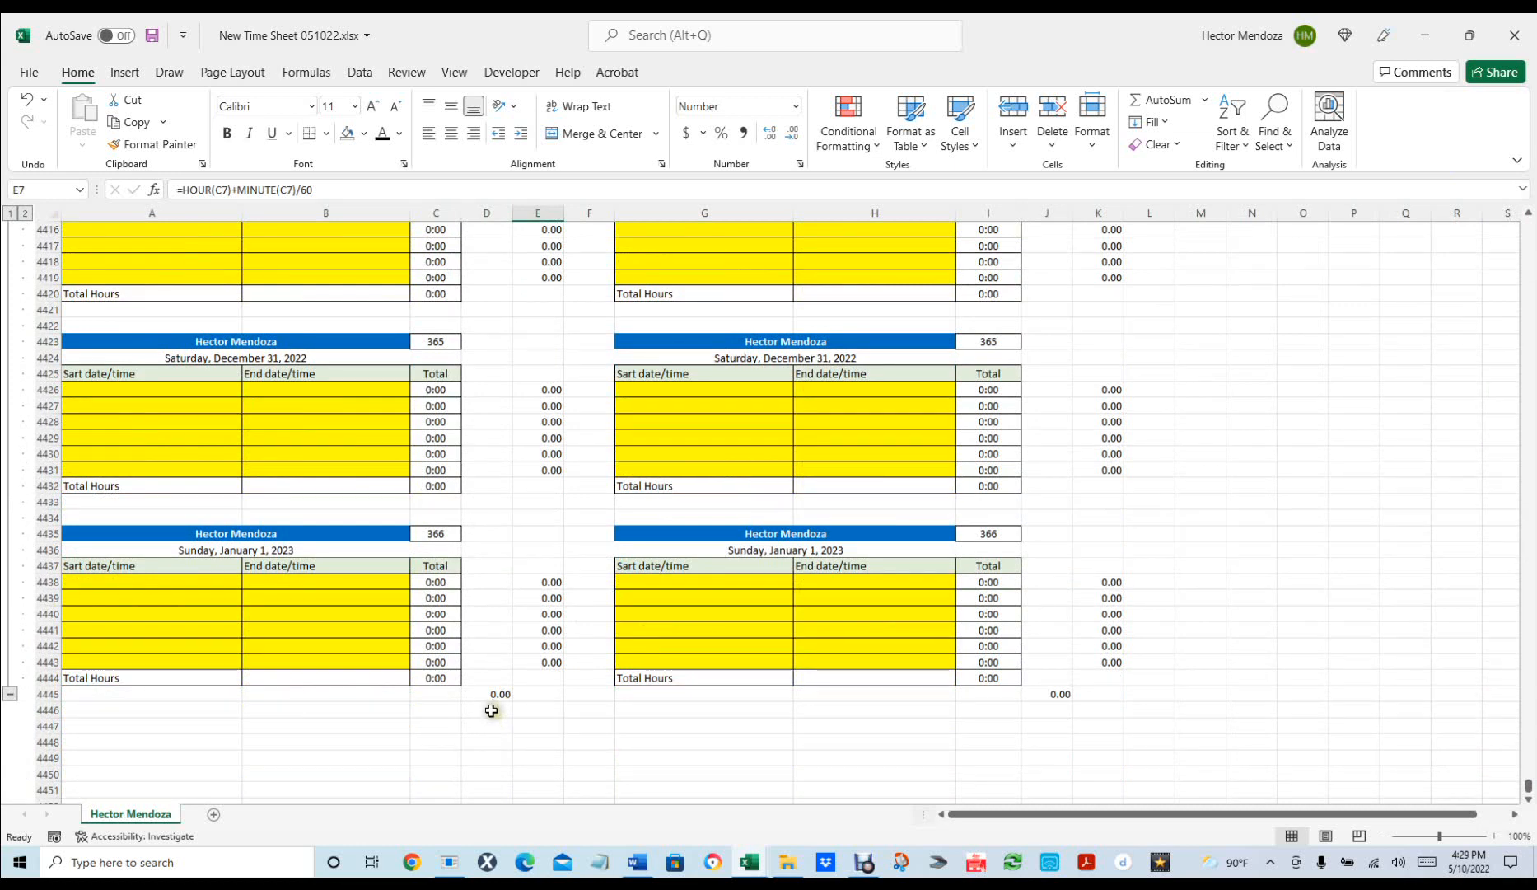
Enter a grand-total =SUM formula in D4447 covering column D from row 7 to 4445.
click(491, 710)
click(505, 726)
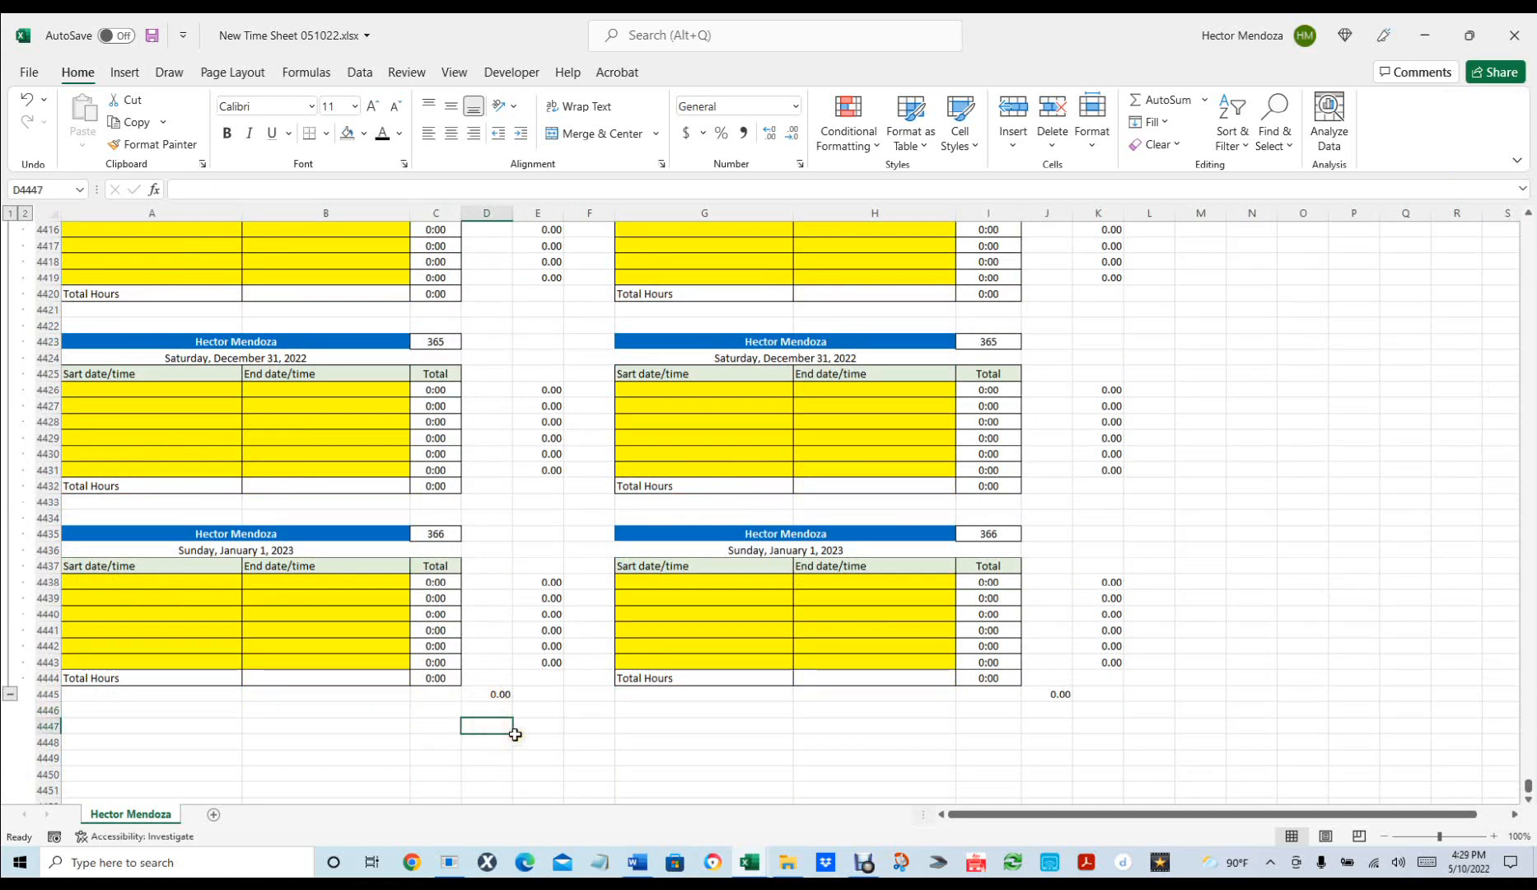
text(=)
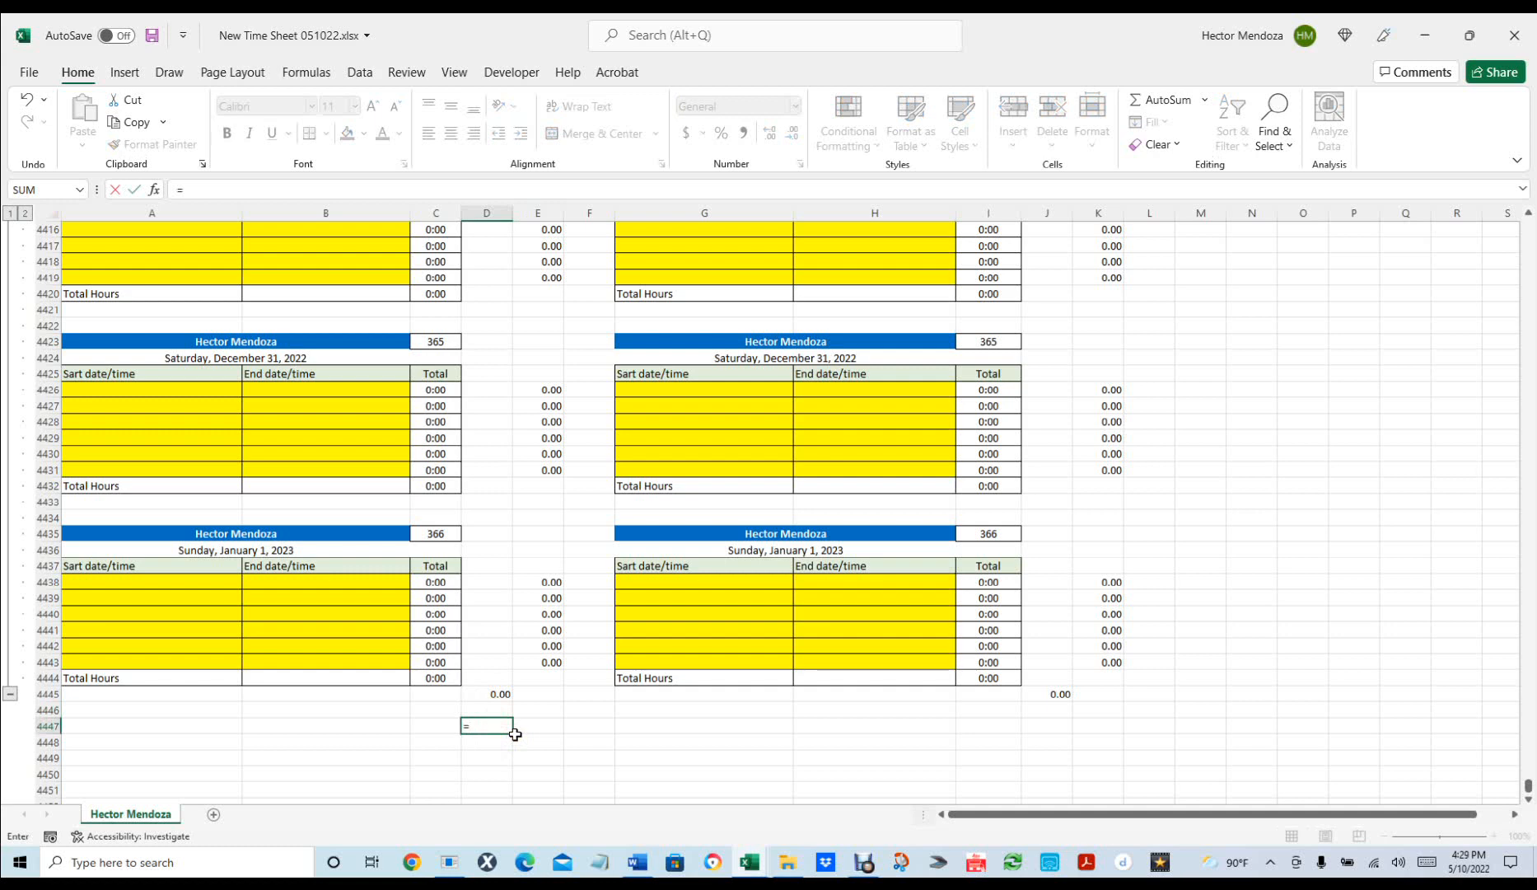
text(sum)
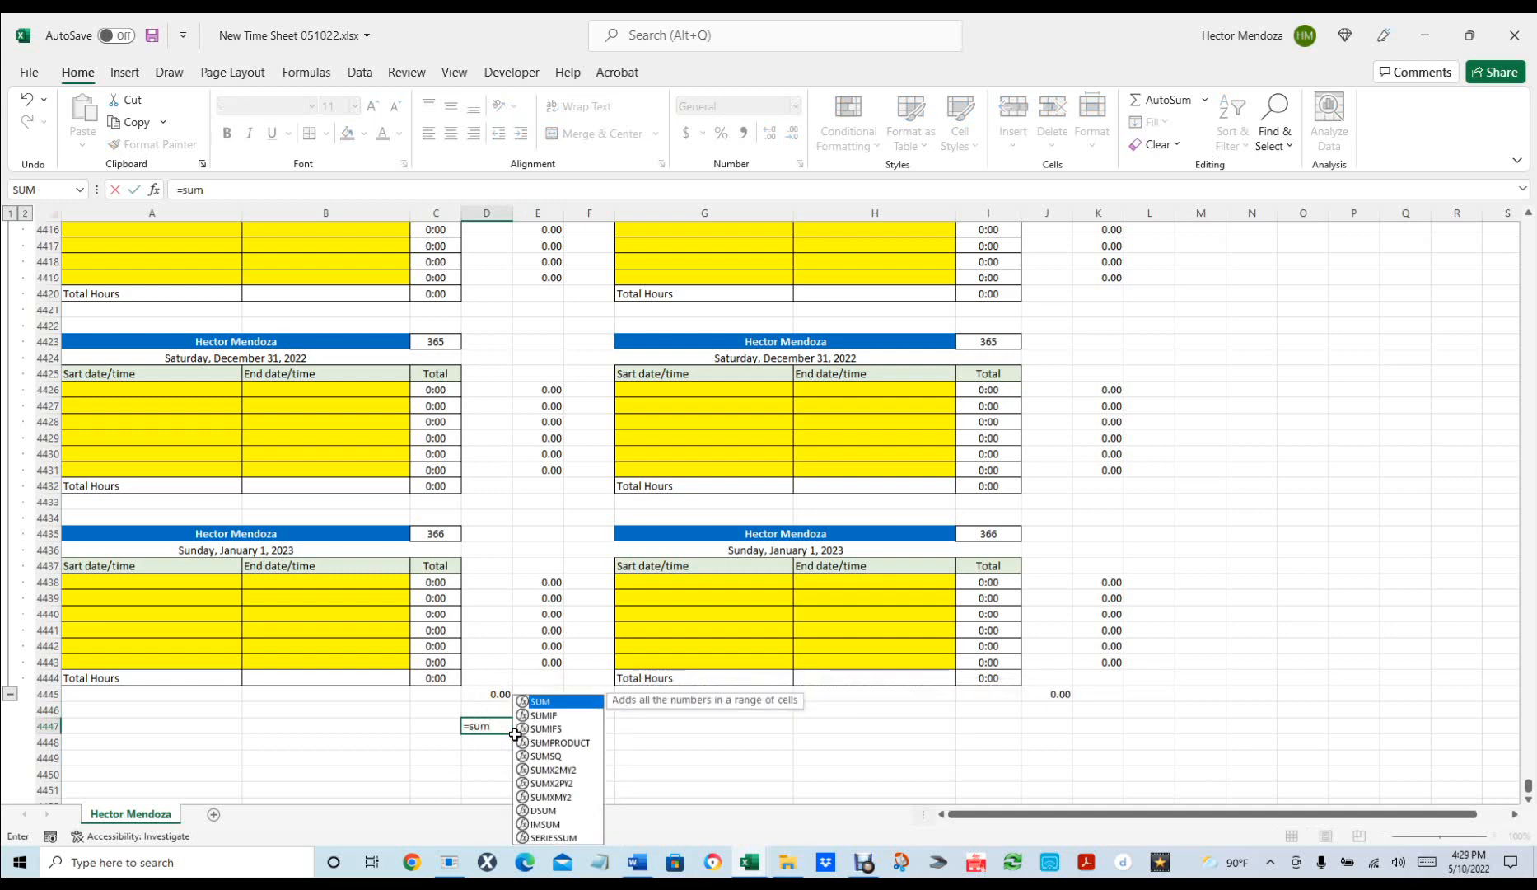
text(()
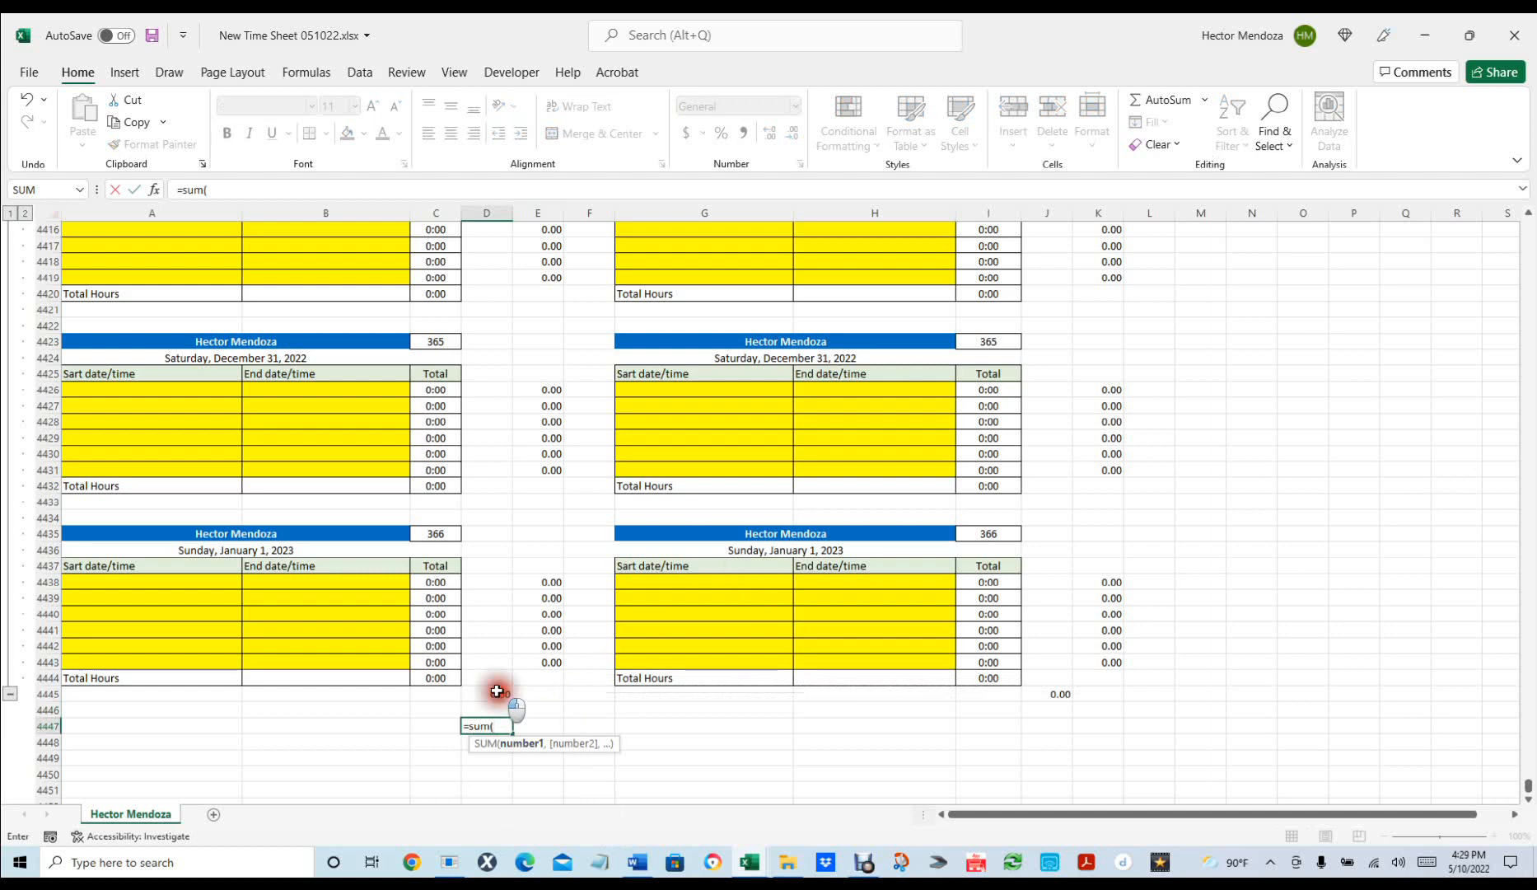
click(497, 691)
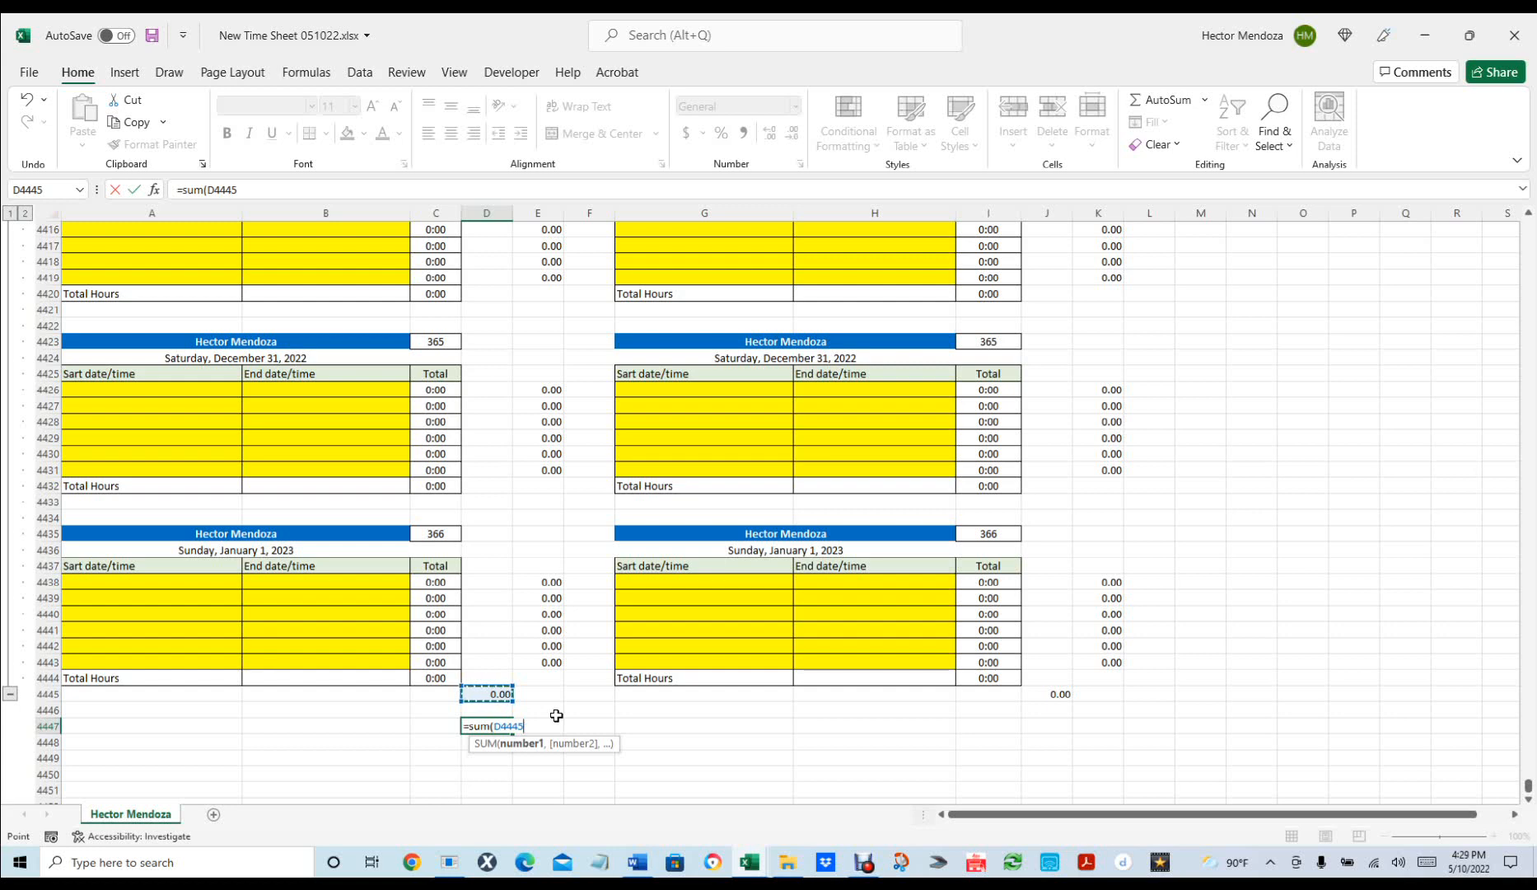
key(F8)
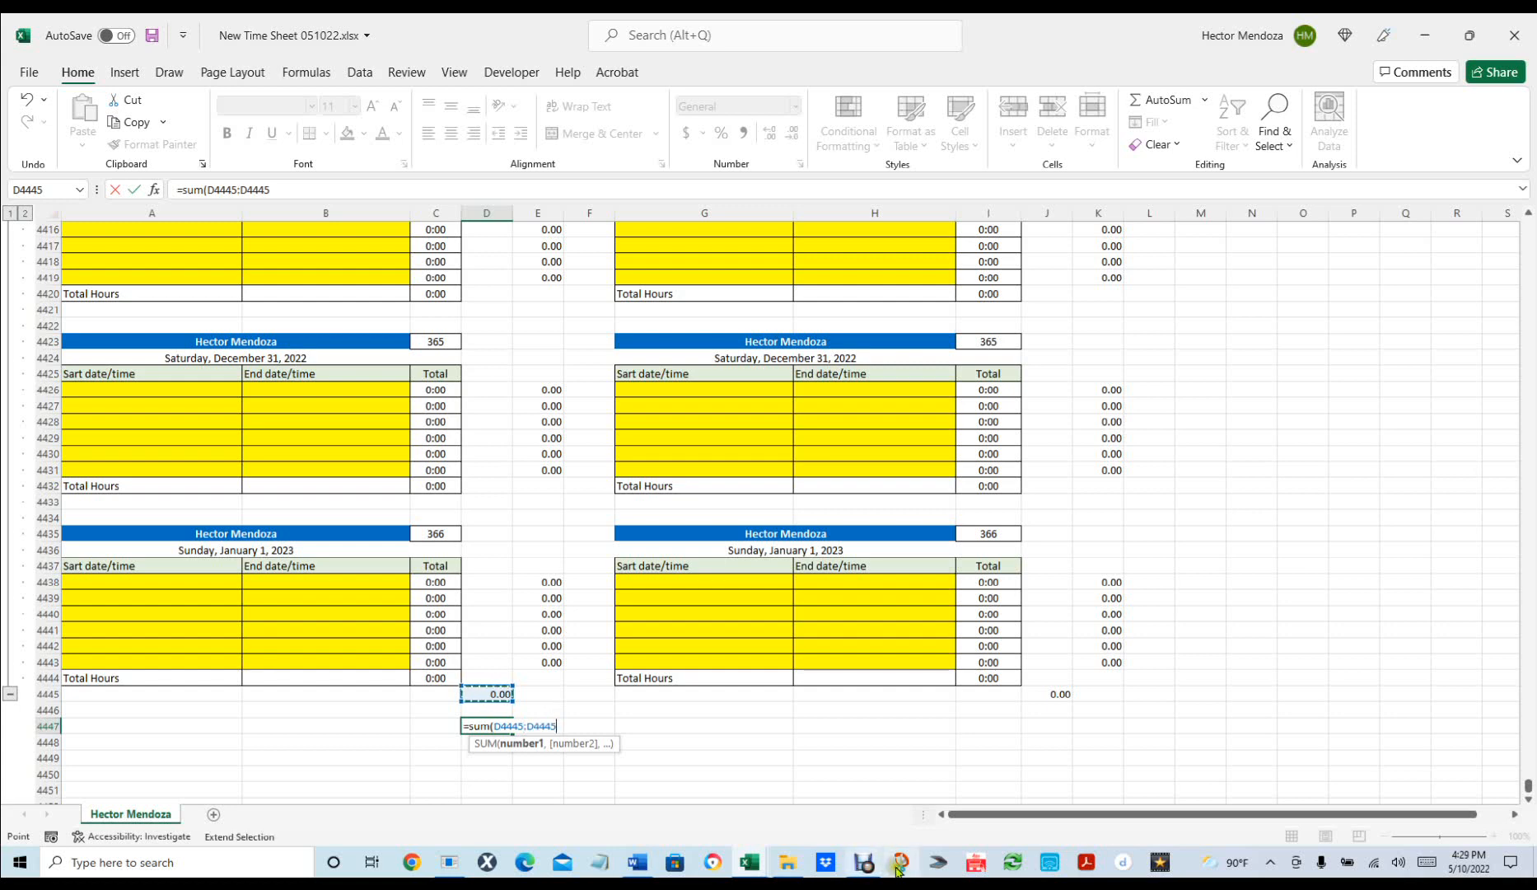
key(BackSpace)
key(BackSpace)
key(BackSpace)
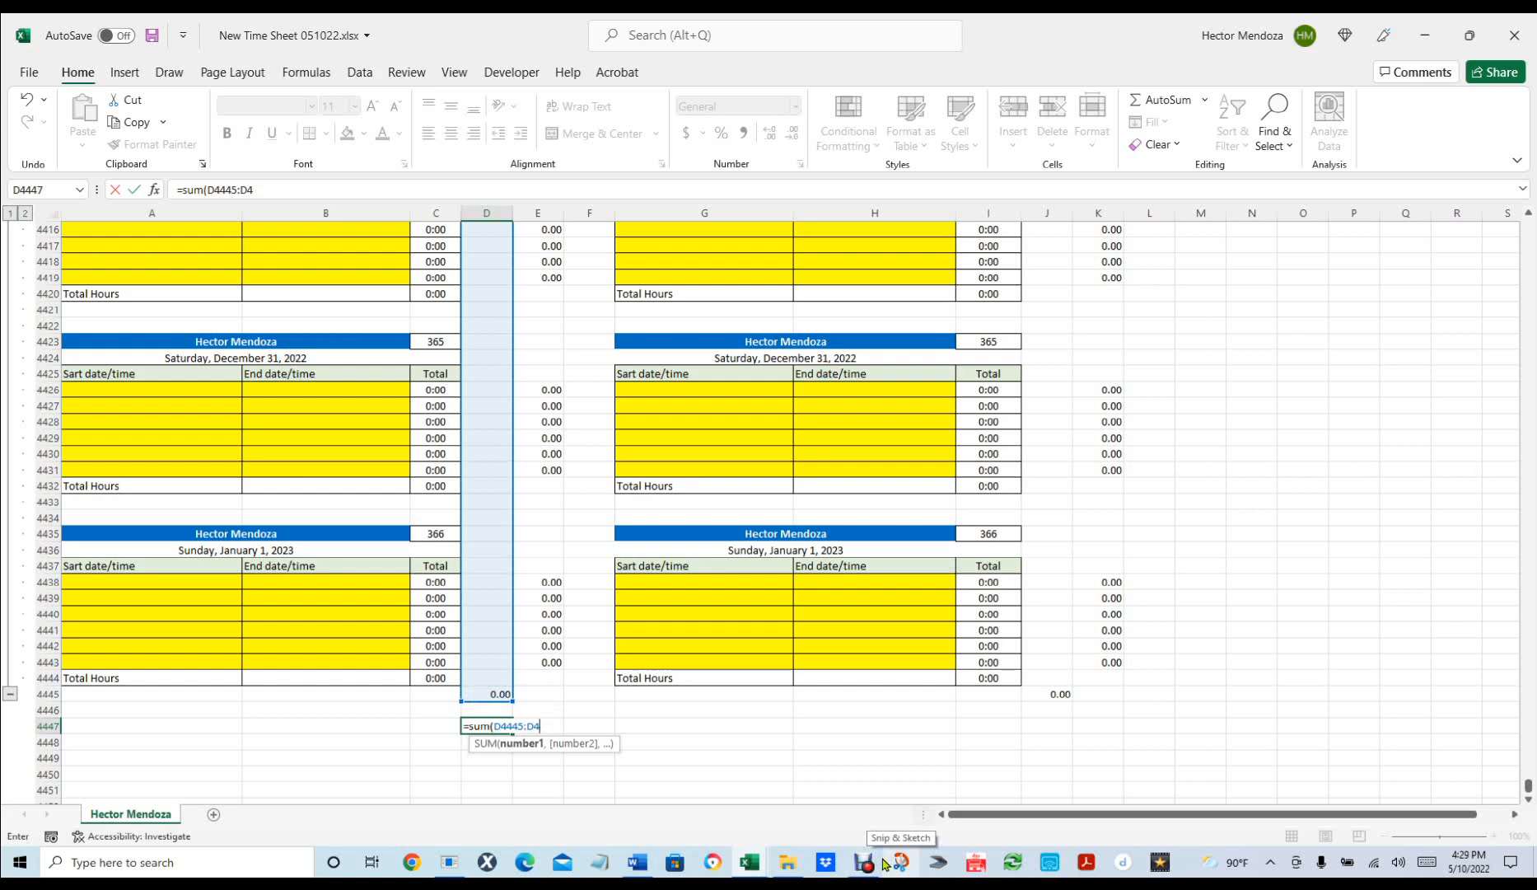
key(BackSpace)
text(7)
key(Return)
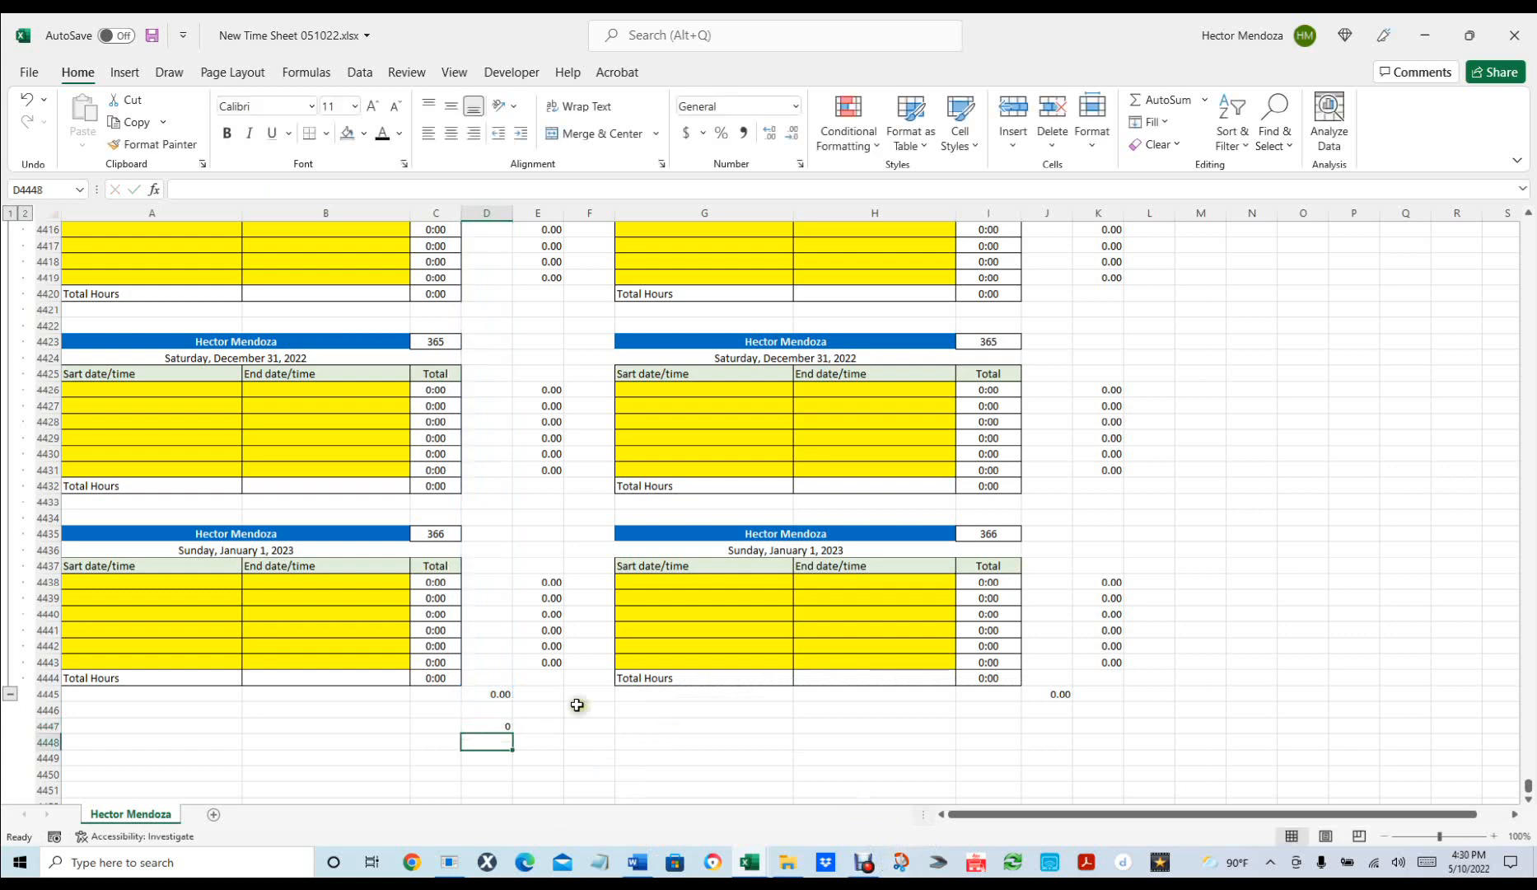
Review D4447's SUM range and keep the formula unchanged.
click(495, 723)
double_click(495, 722)
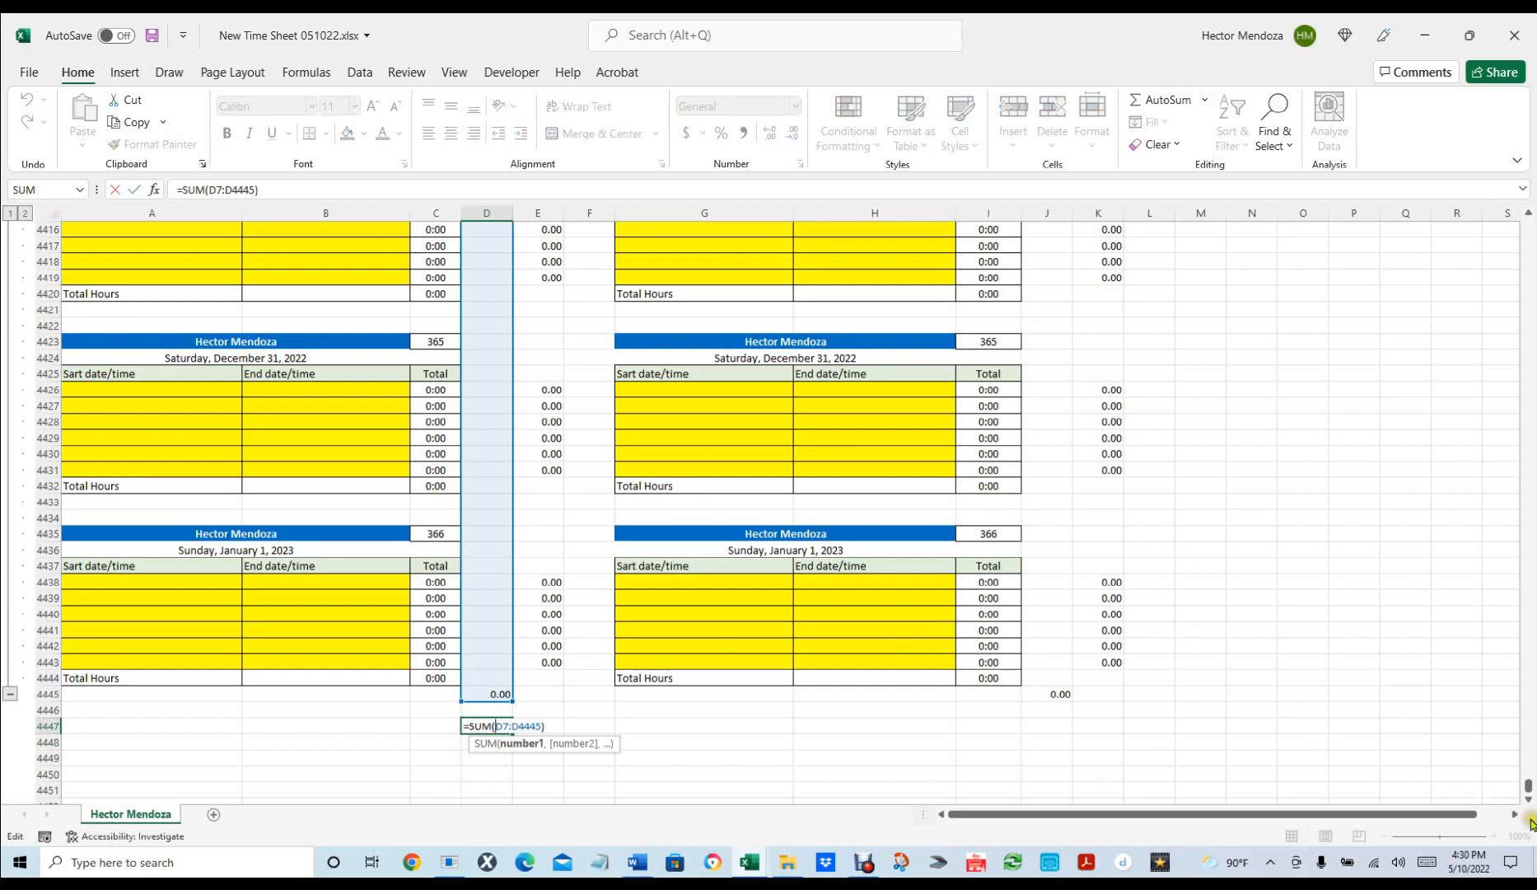
drag(1528, 791, 1450, 790)
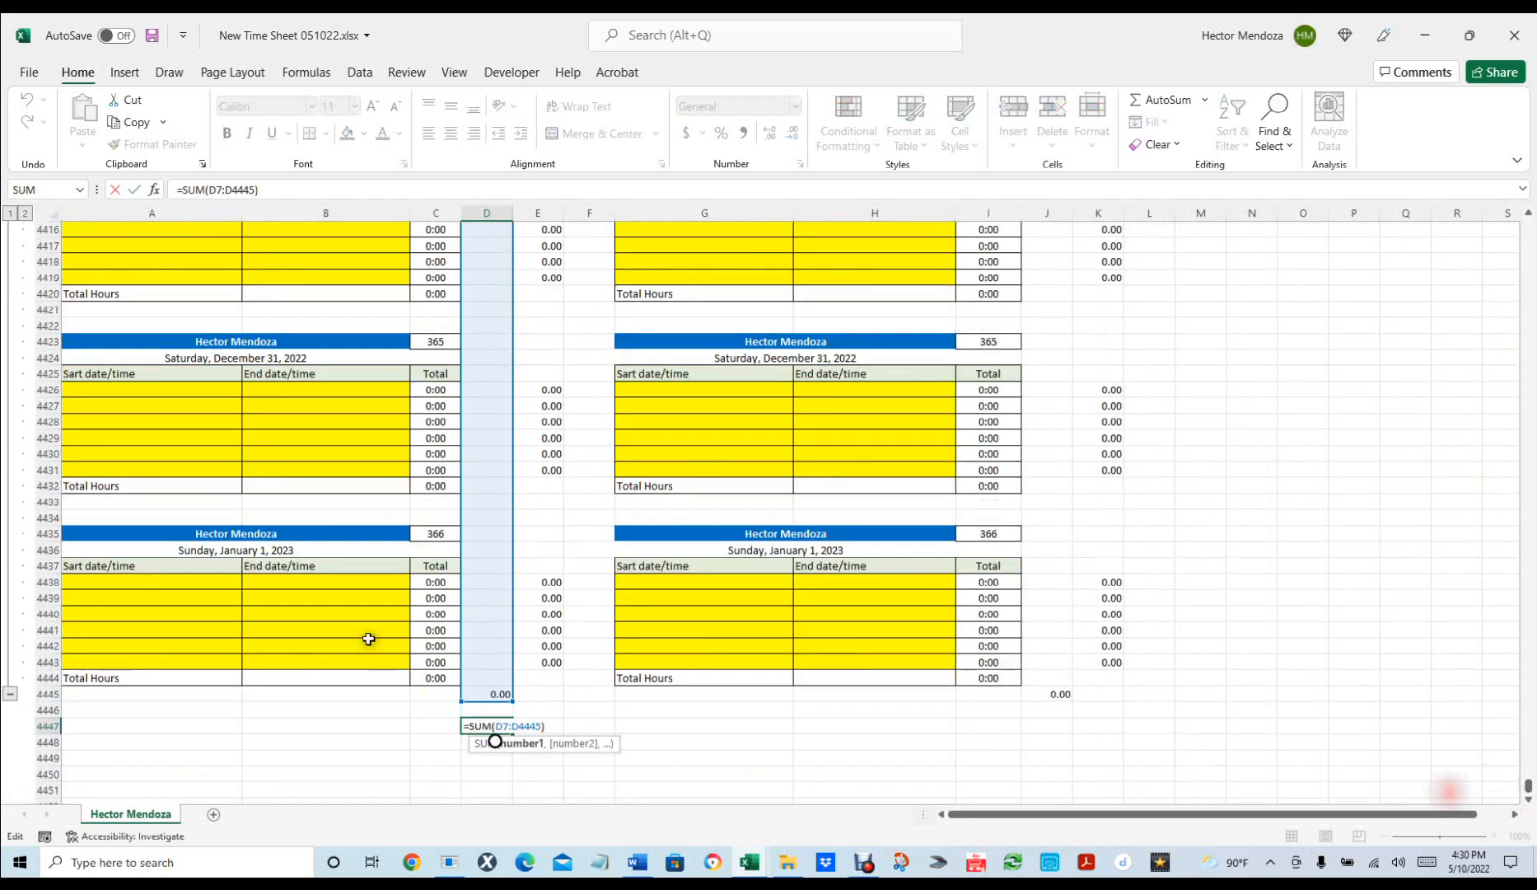
click(557, 729)
key(Return)
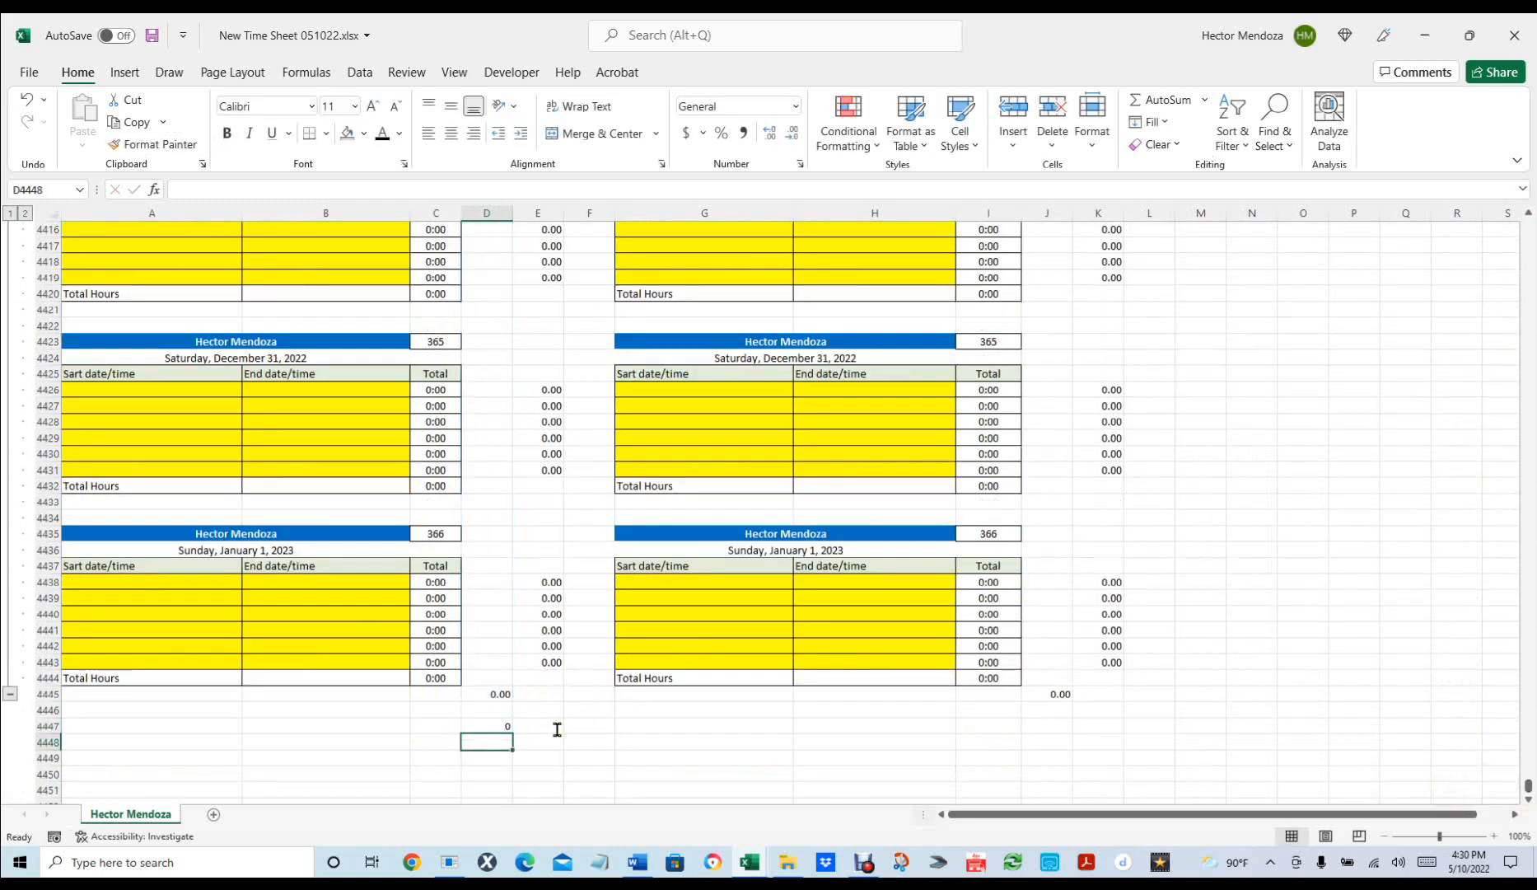
Copy the D4447 total into J4447, giving =SUM(J7:J4445).
click(495, 725)
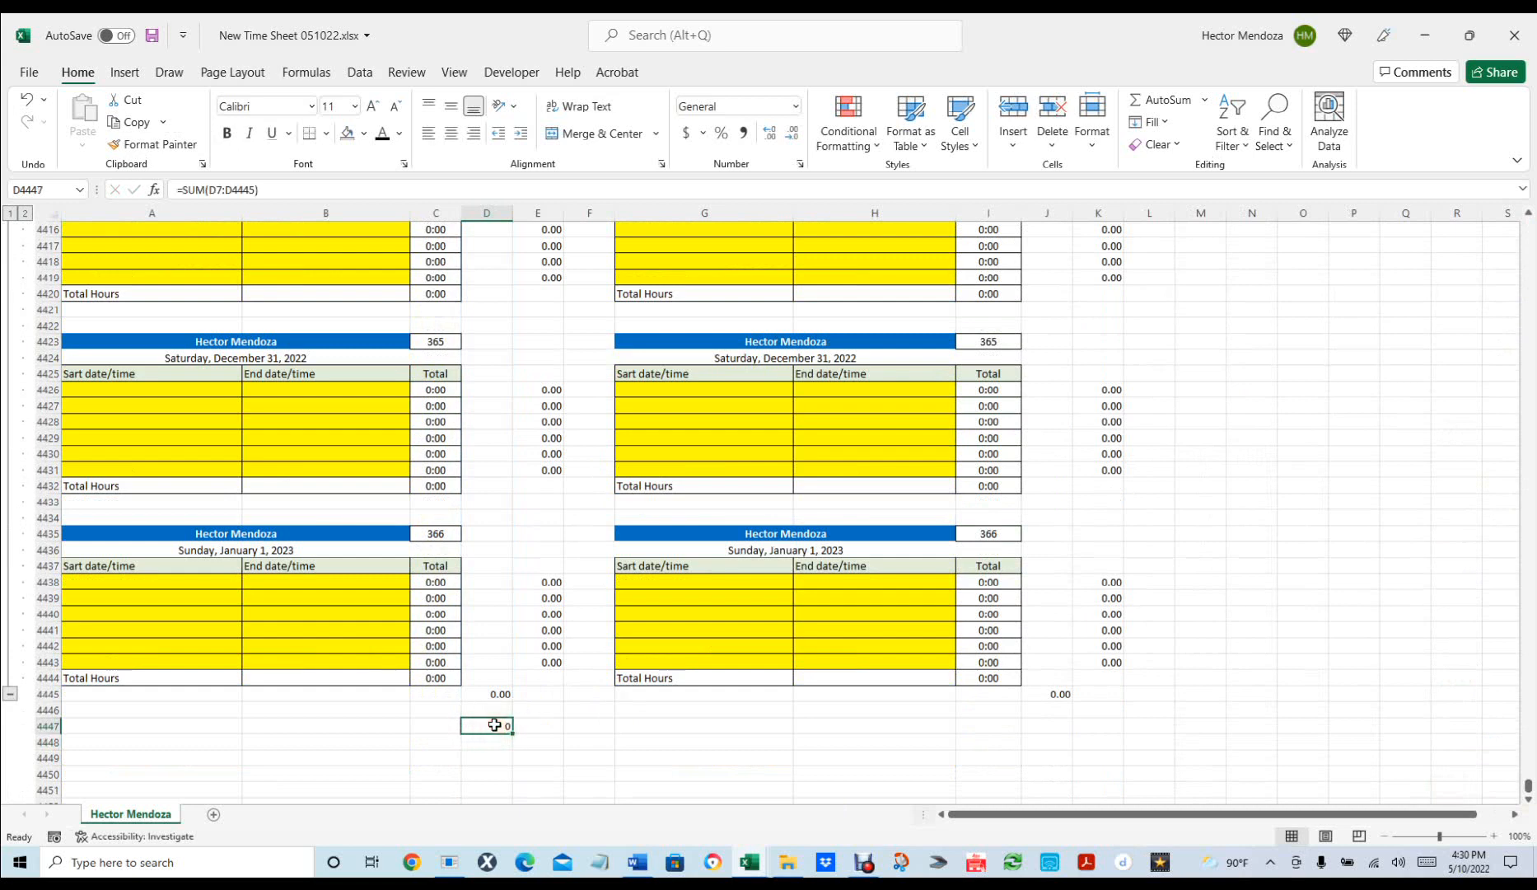
key(ctrl+c)
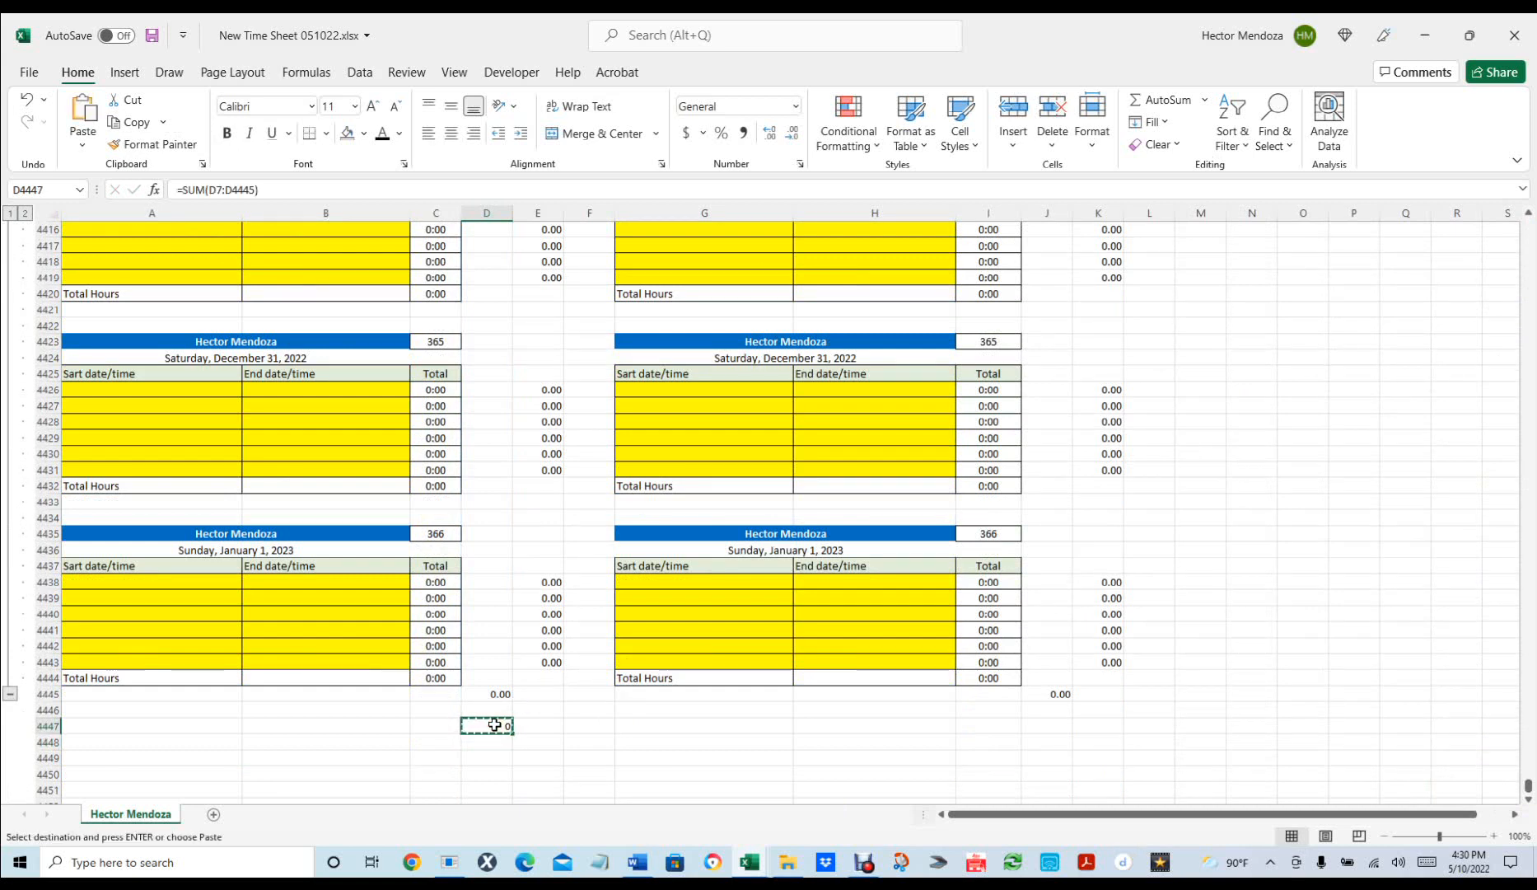
click(1052, 724)
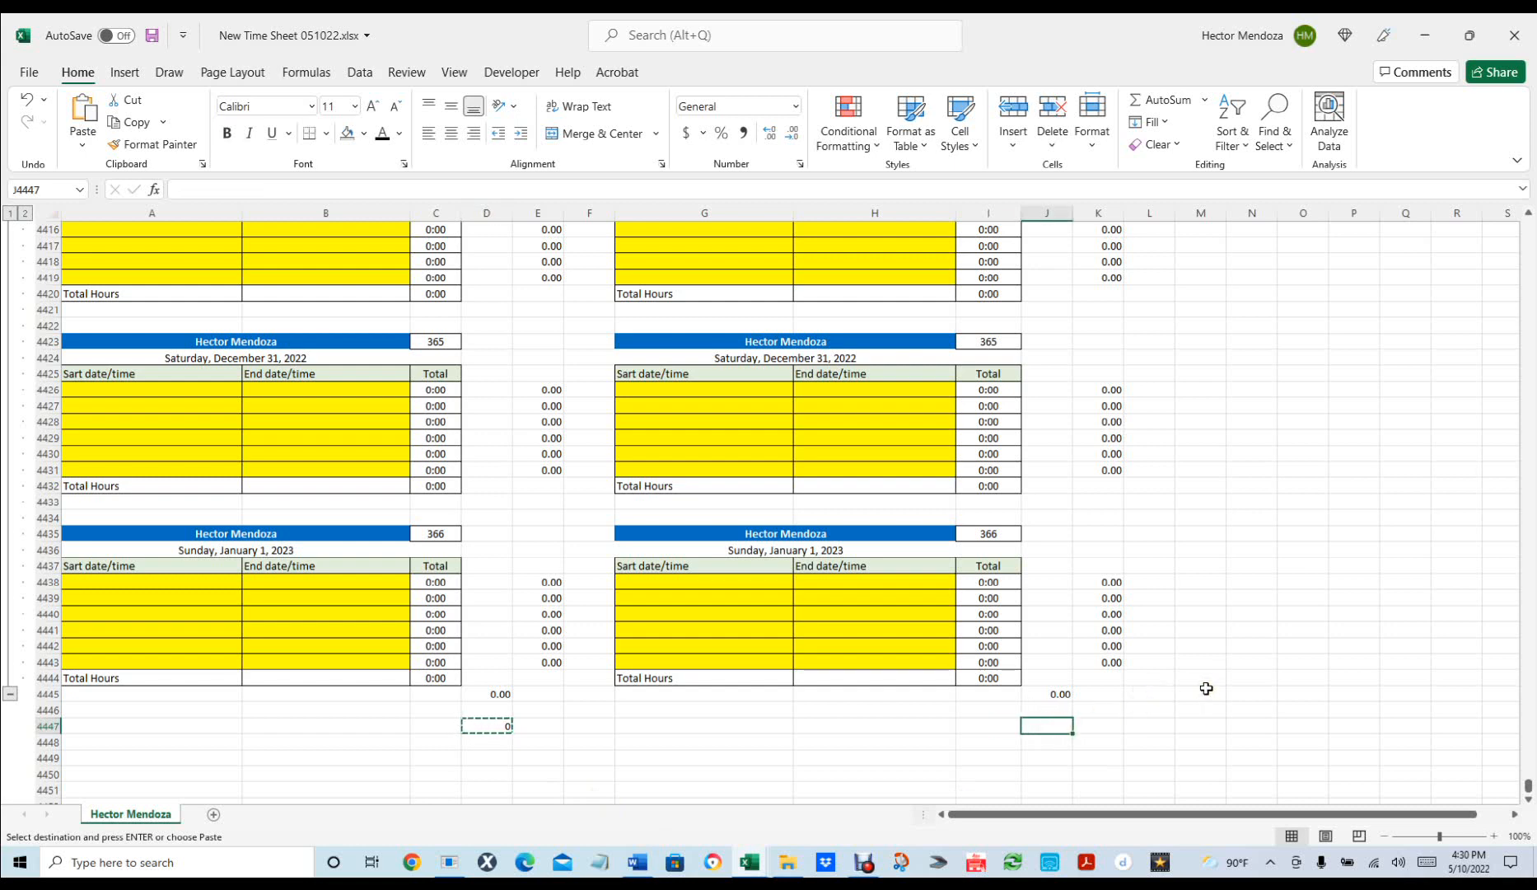
scroll(1256, 536, up, 2)
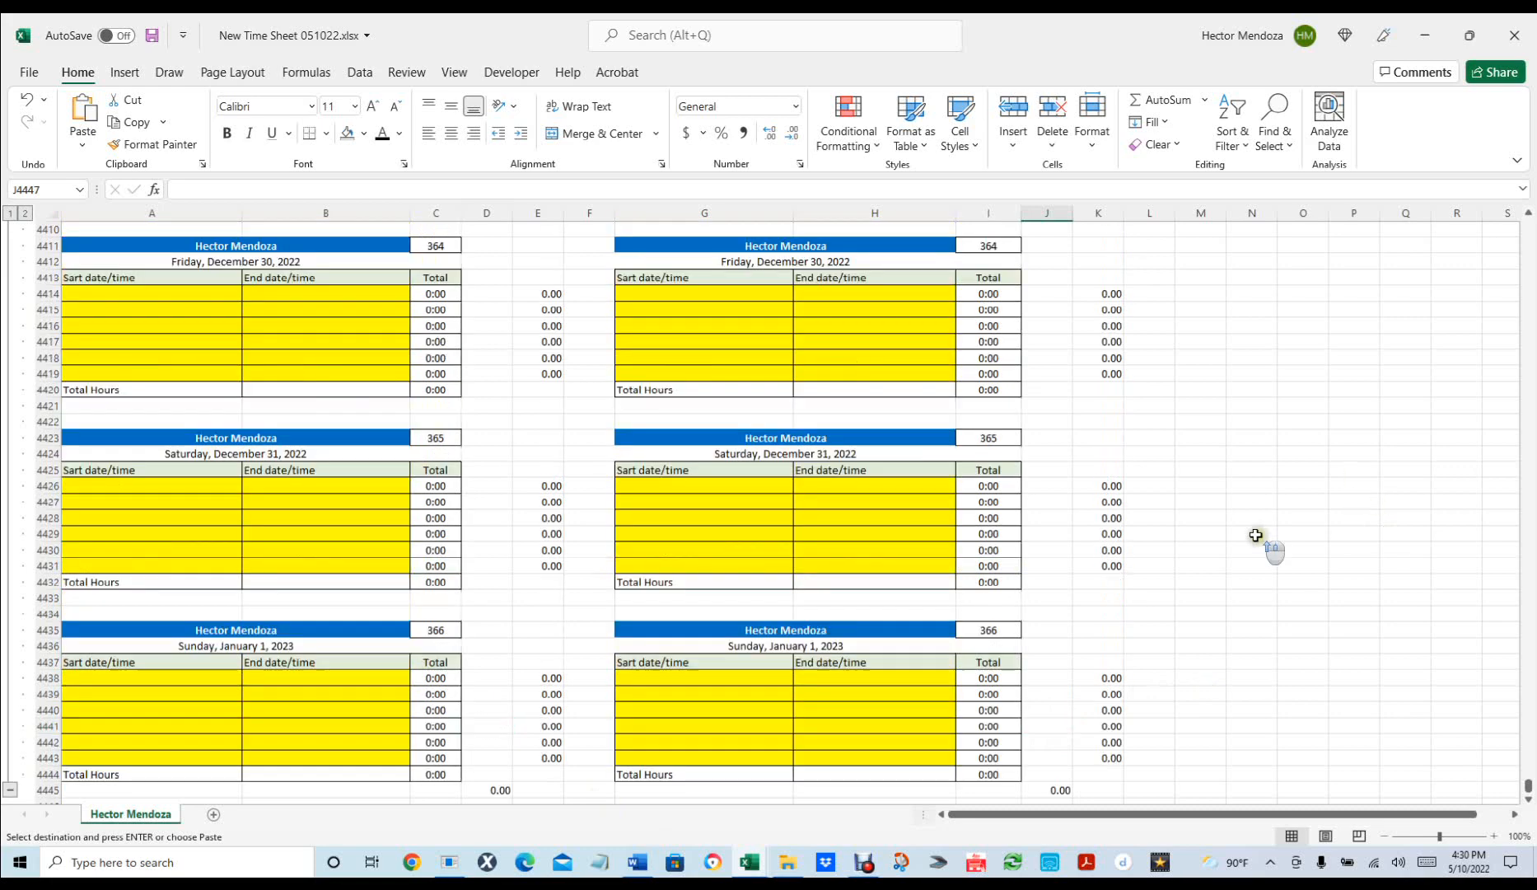
scroll(1256, 535, up, 18)
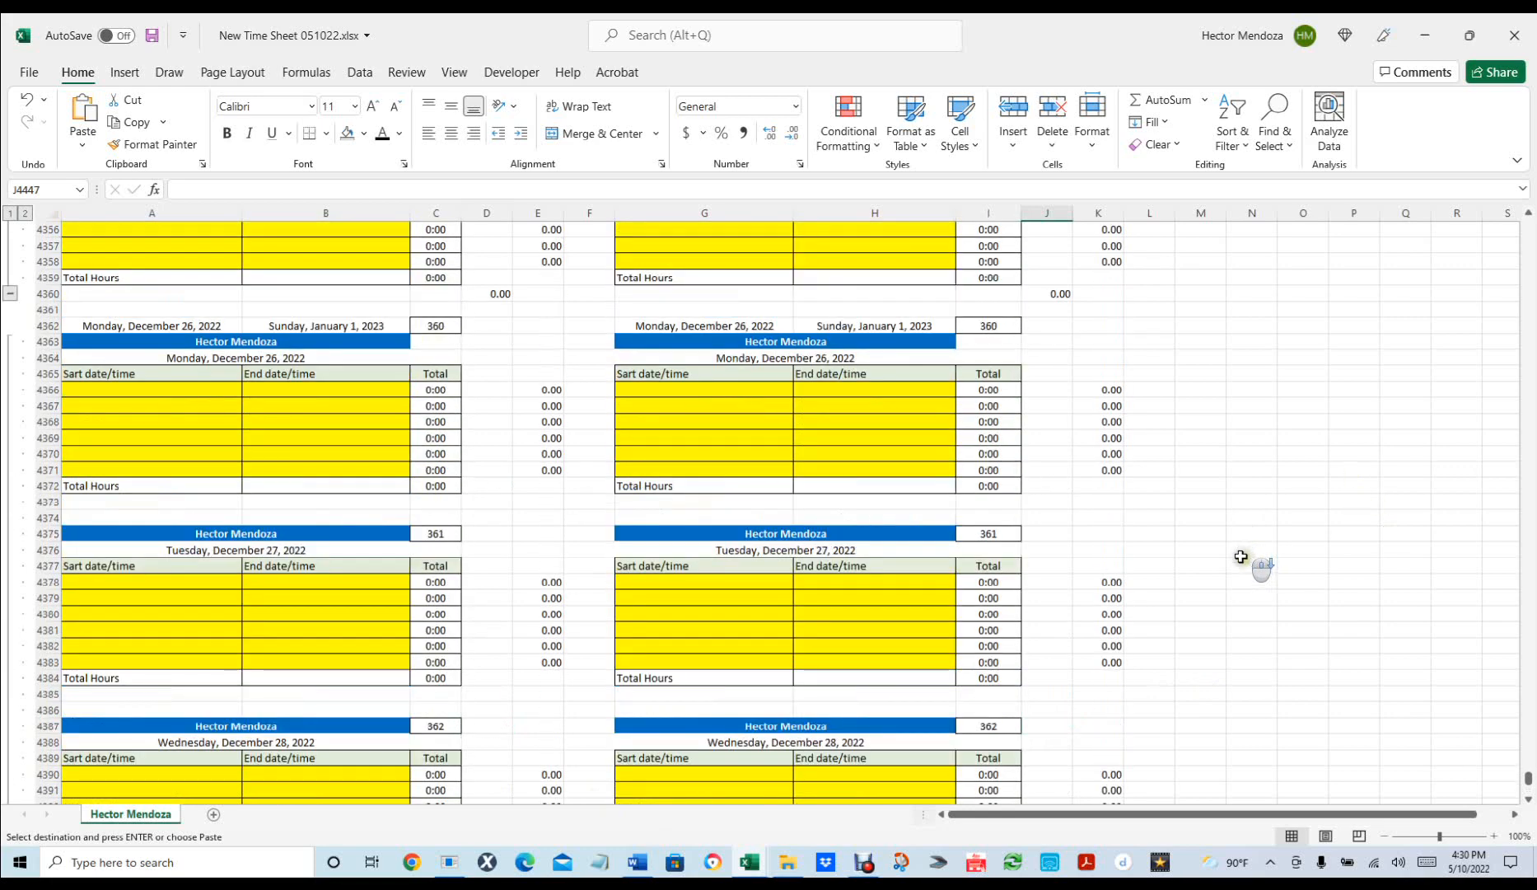
scroll(1241, 557, down, 19)
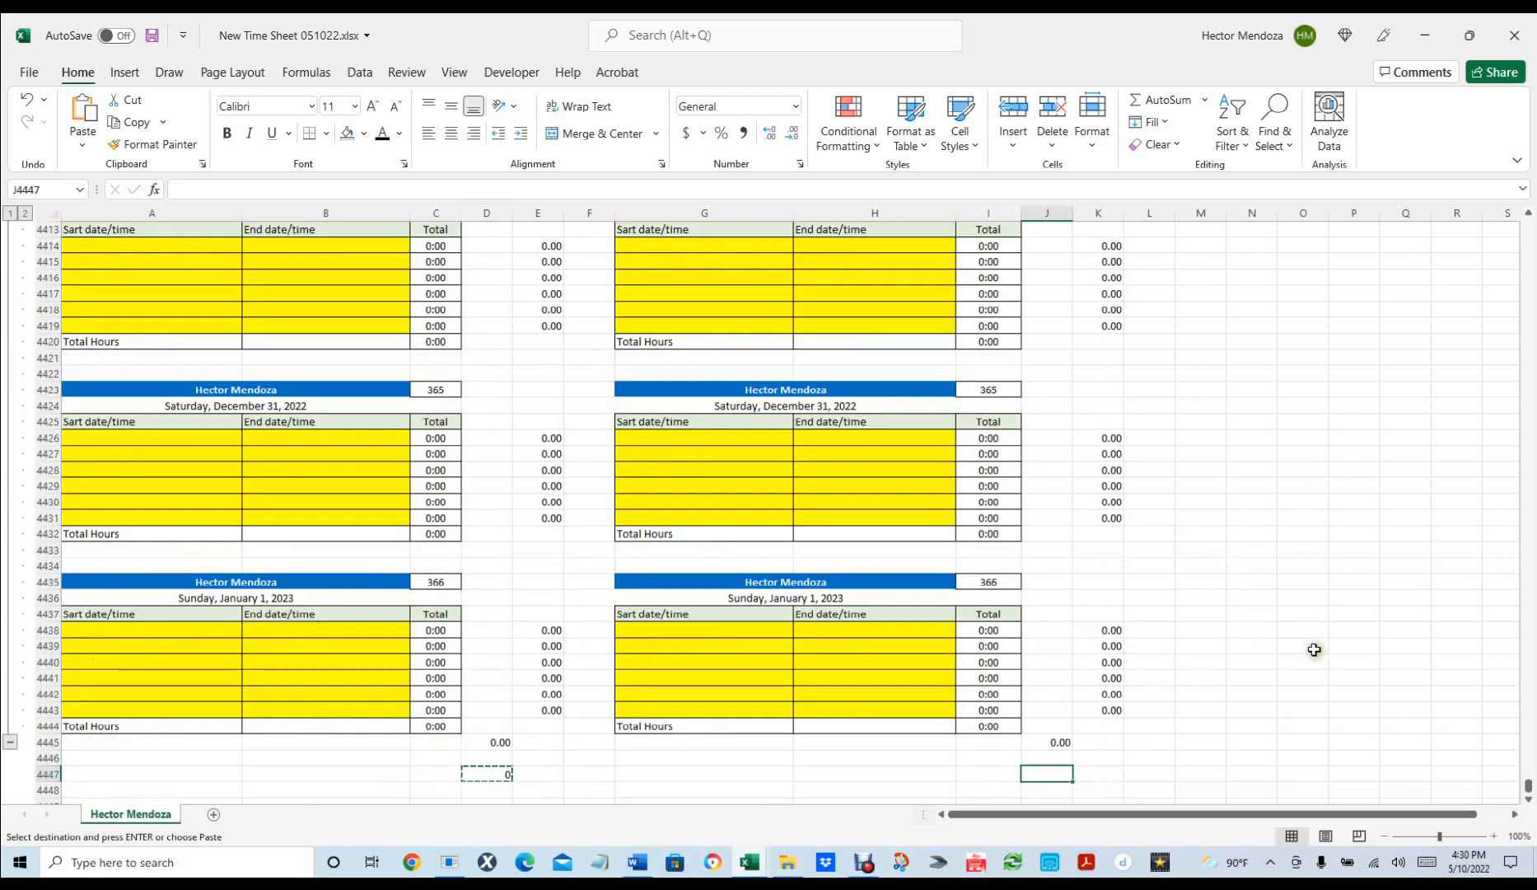
key(ctrl+v)
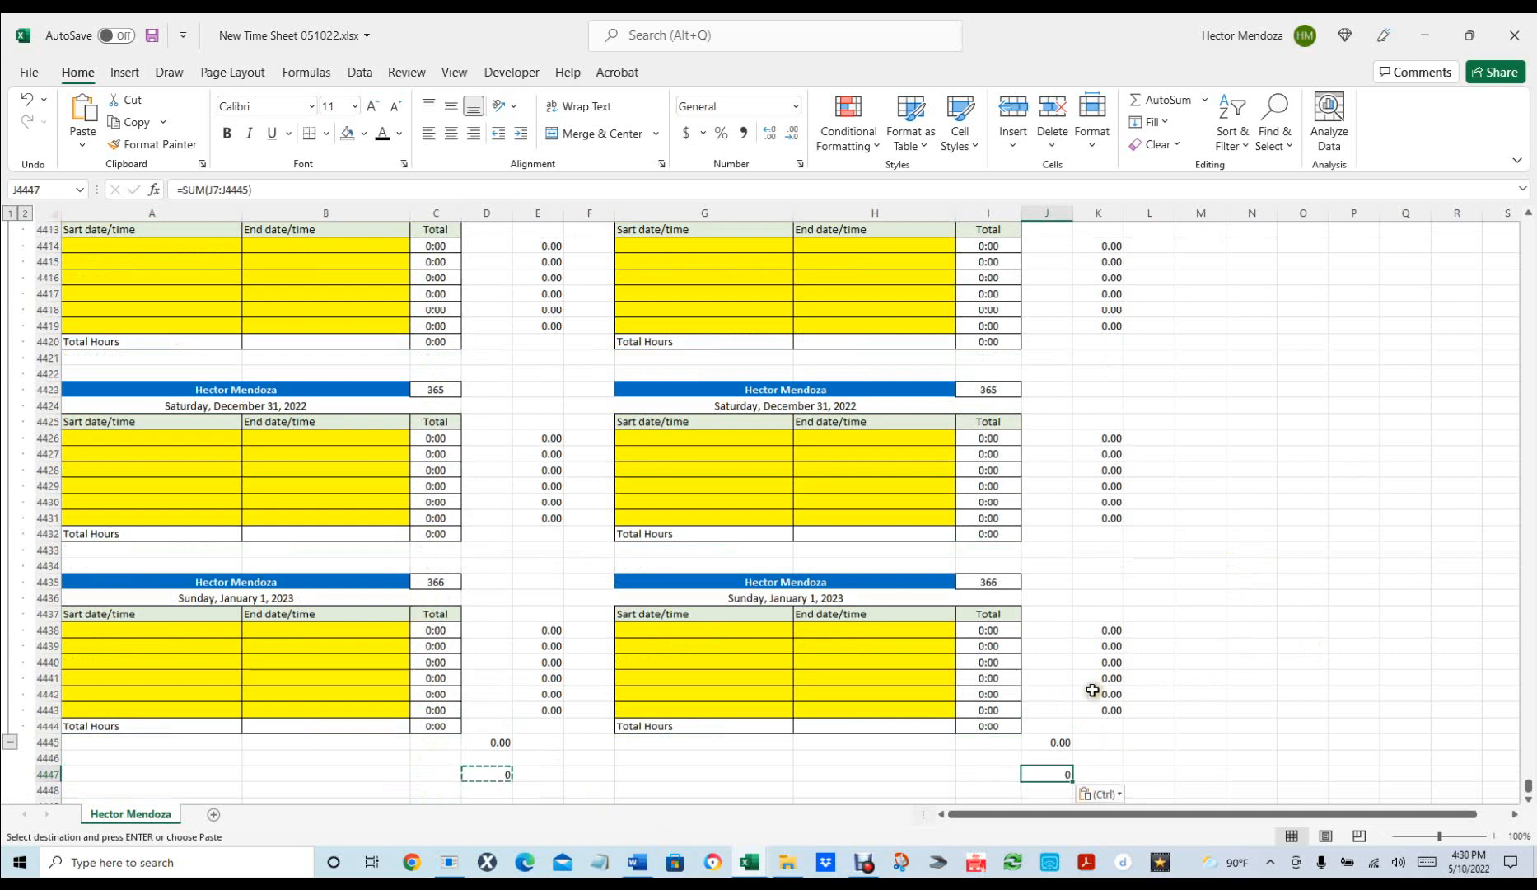
click(1211, 727)
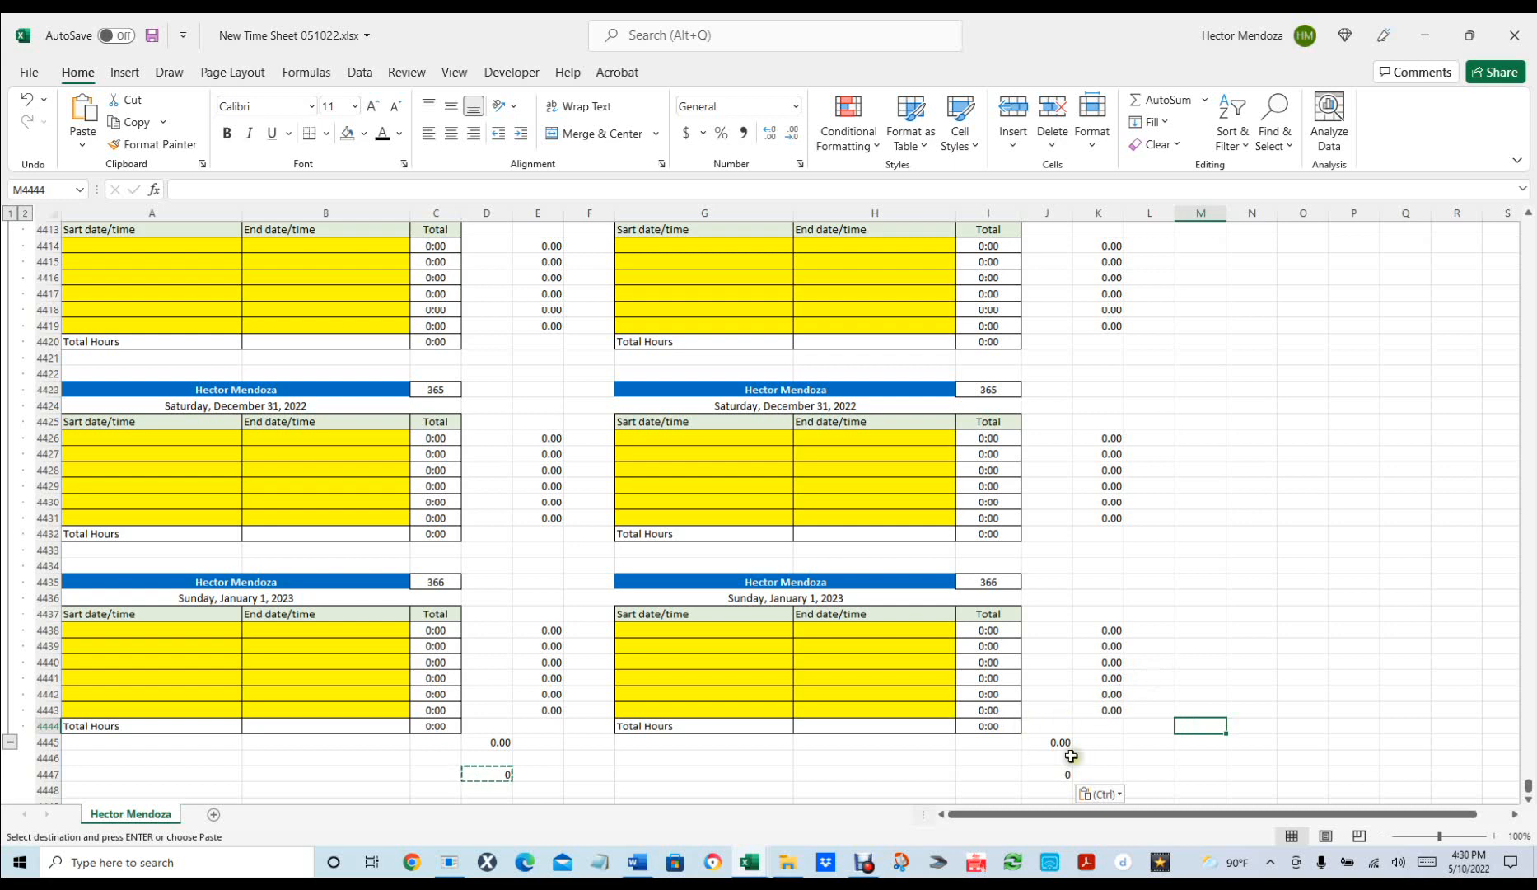
Enter test times 8:00–4 pm in G4439/H4439 and 5 am–3 pm in G4427/H4427.
click(730, 644)
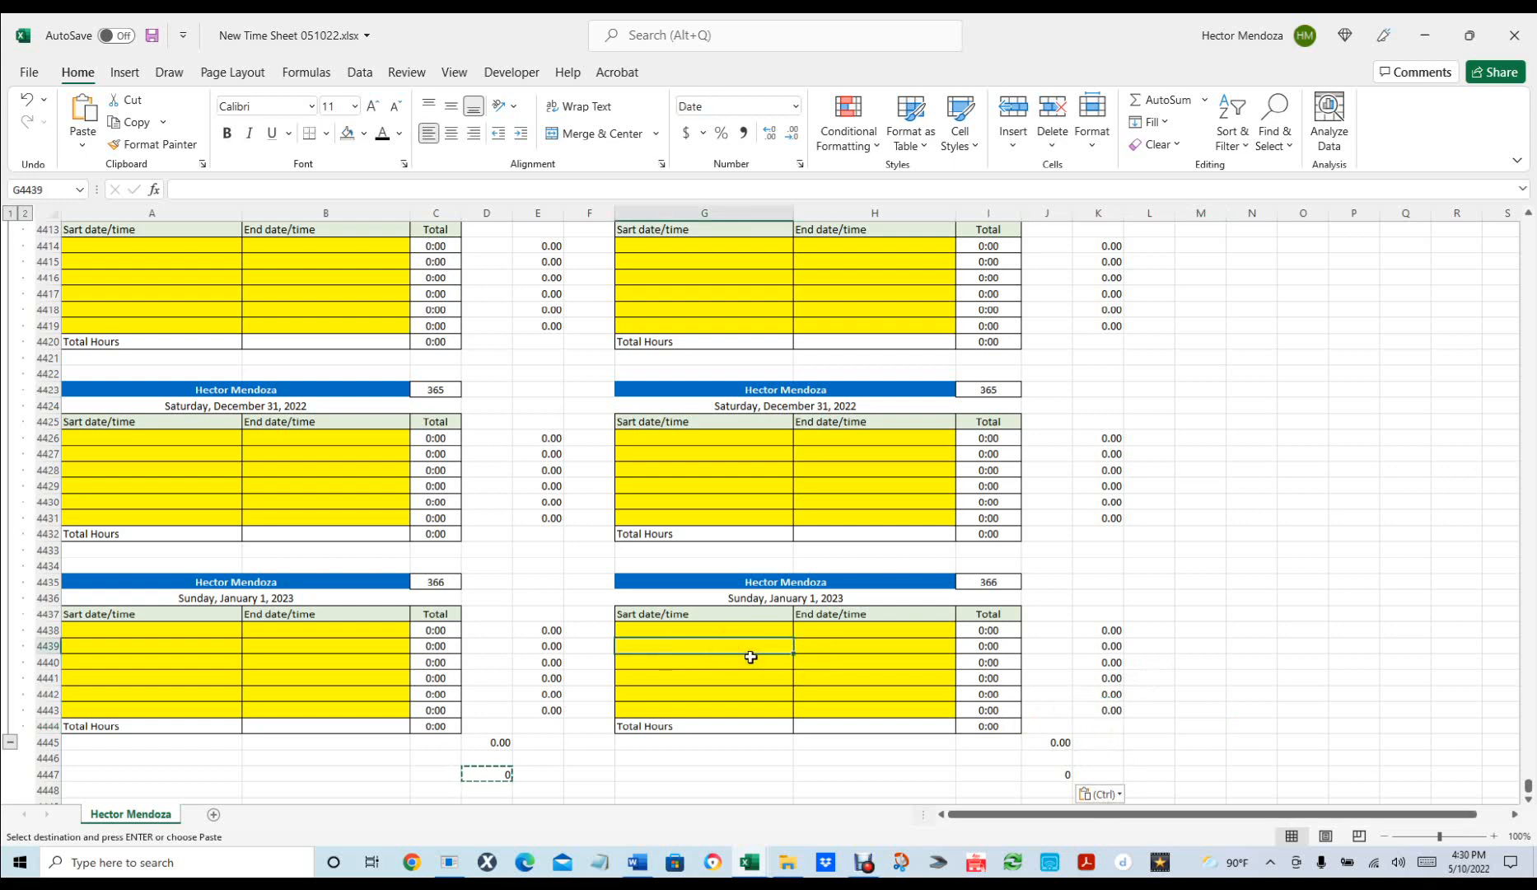
text(8:00)
key(Tab)
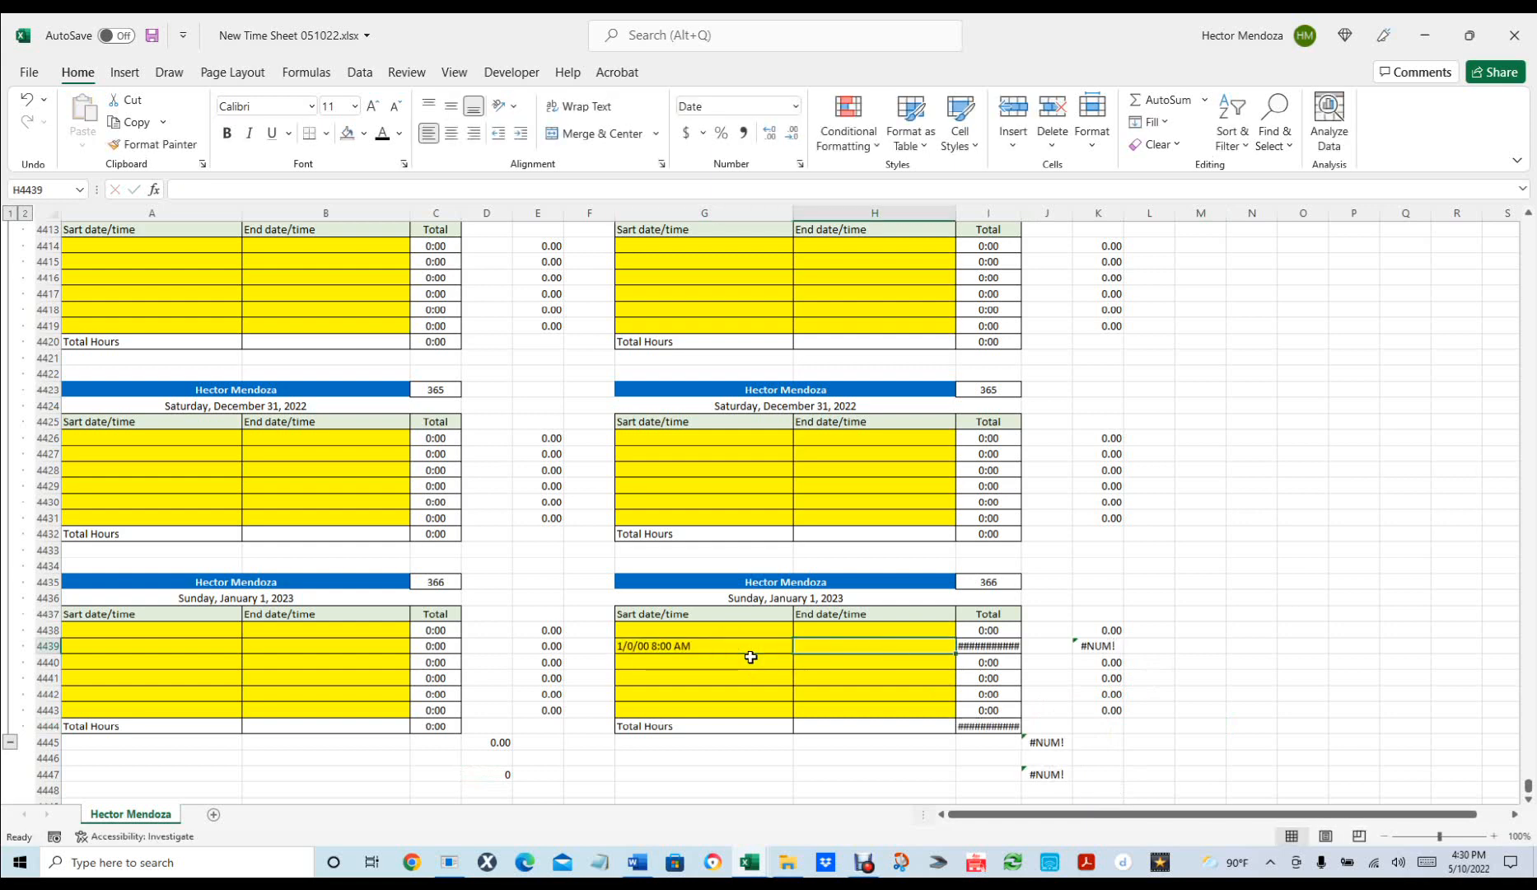
text(4 pm)
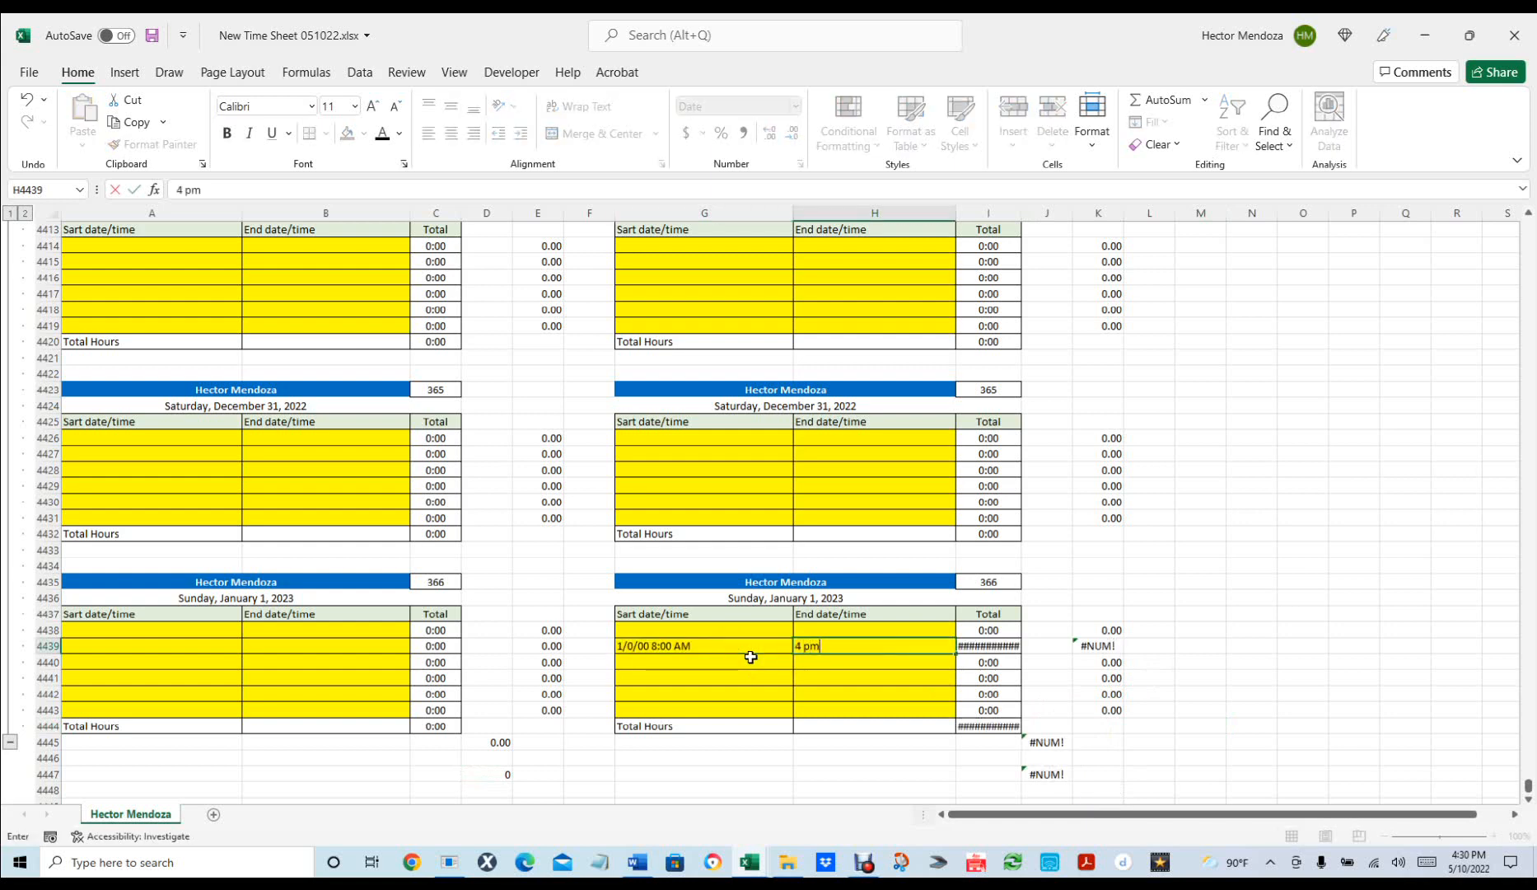
key(Return)
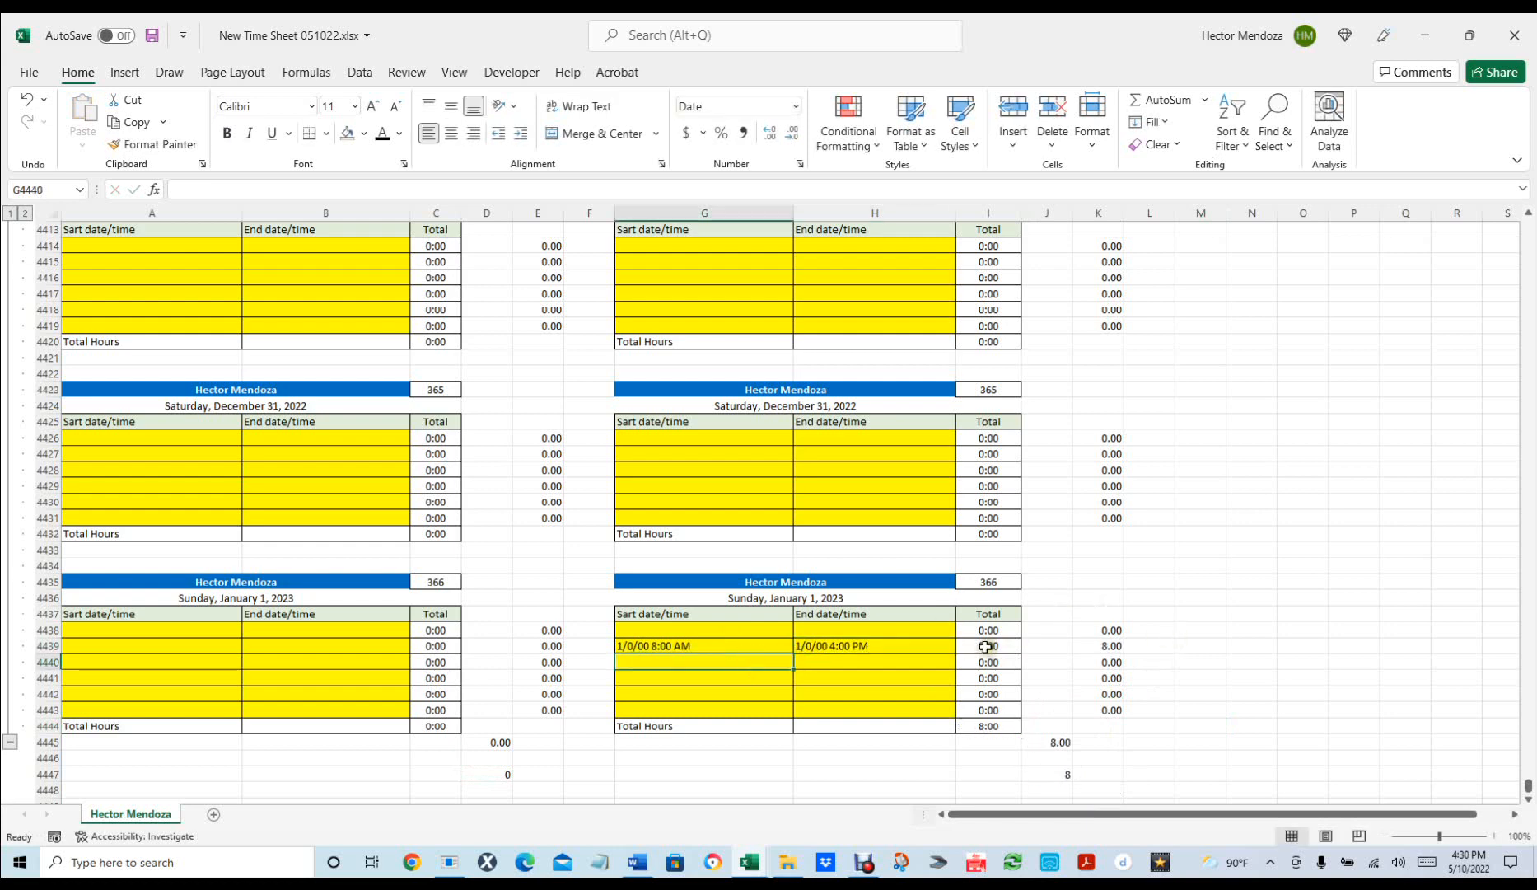
click(704, 452)
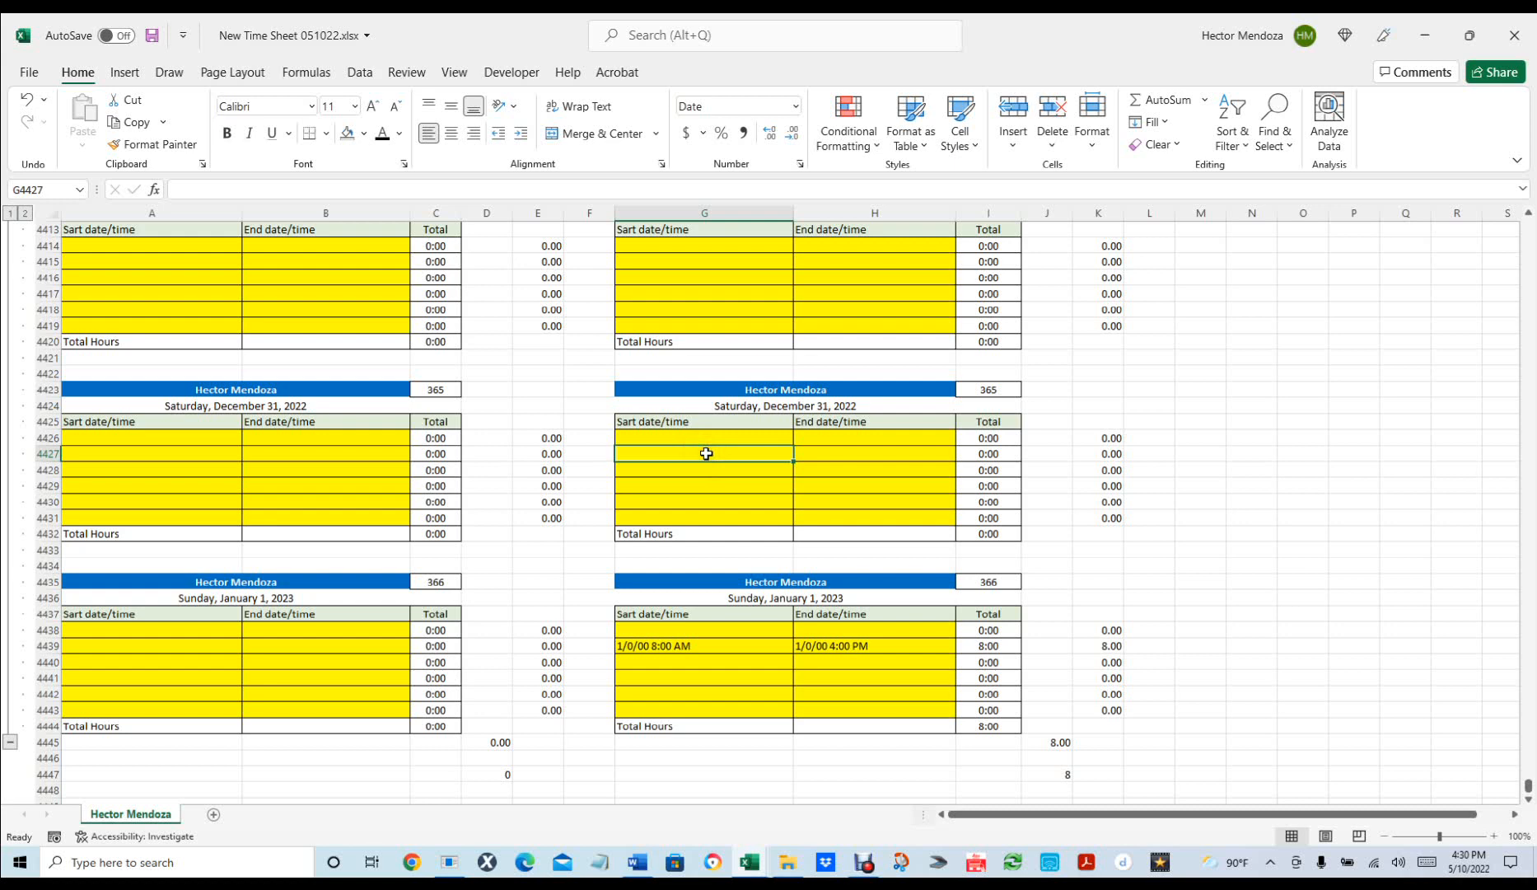
text(5 am)
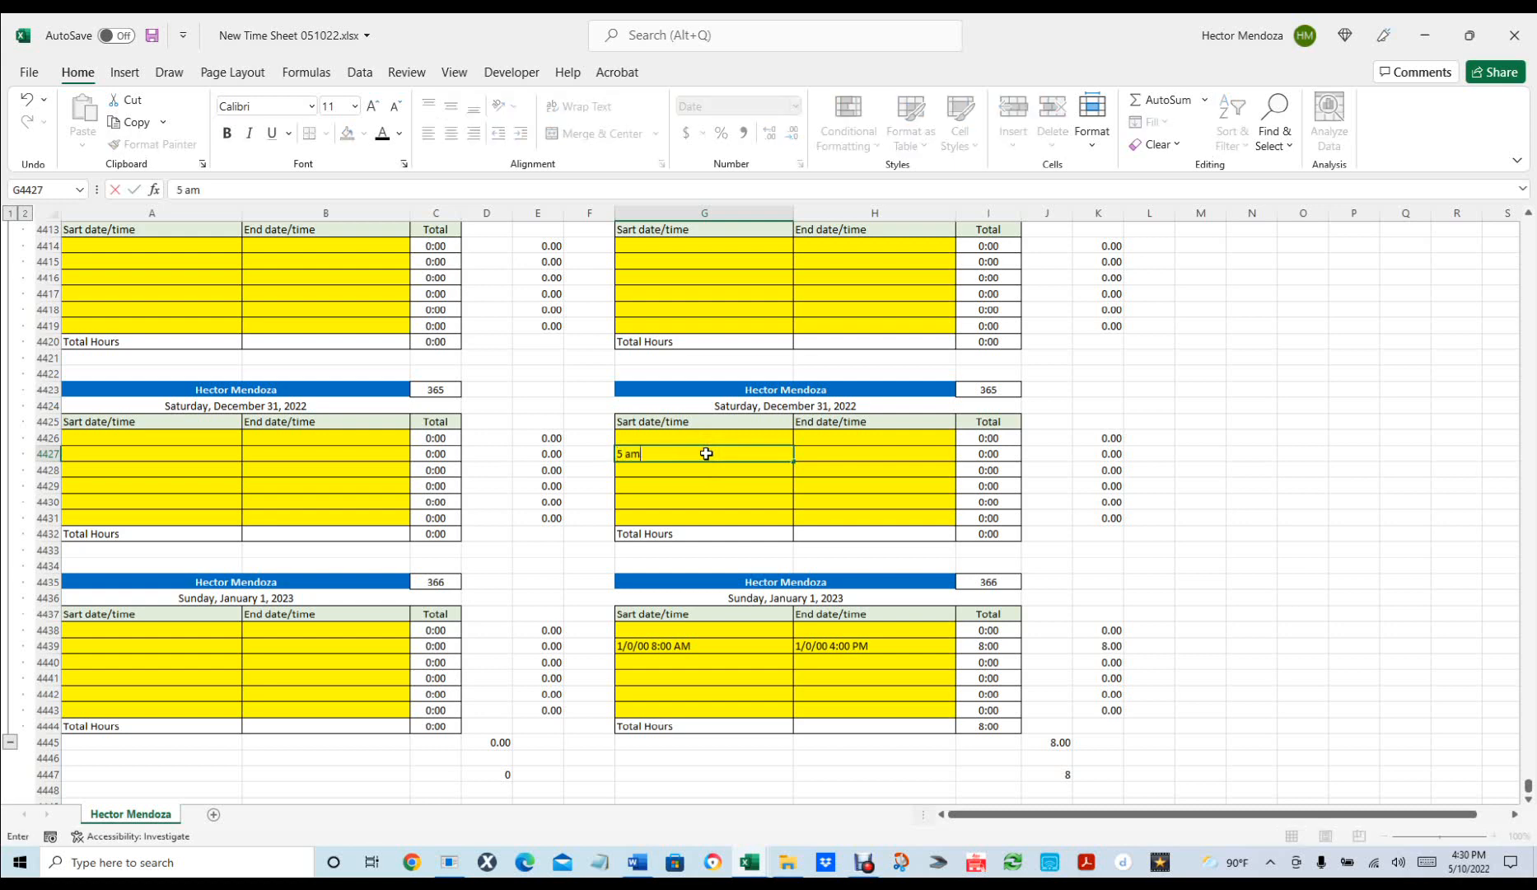
key(Tab)
text(3)
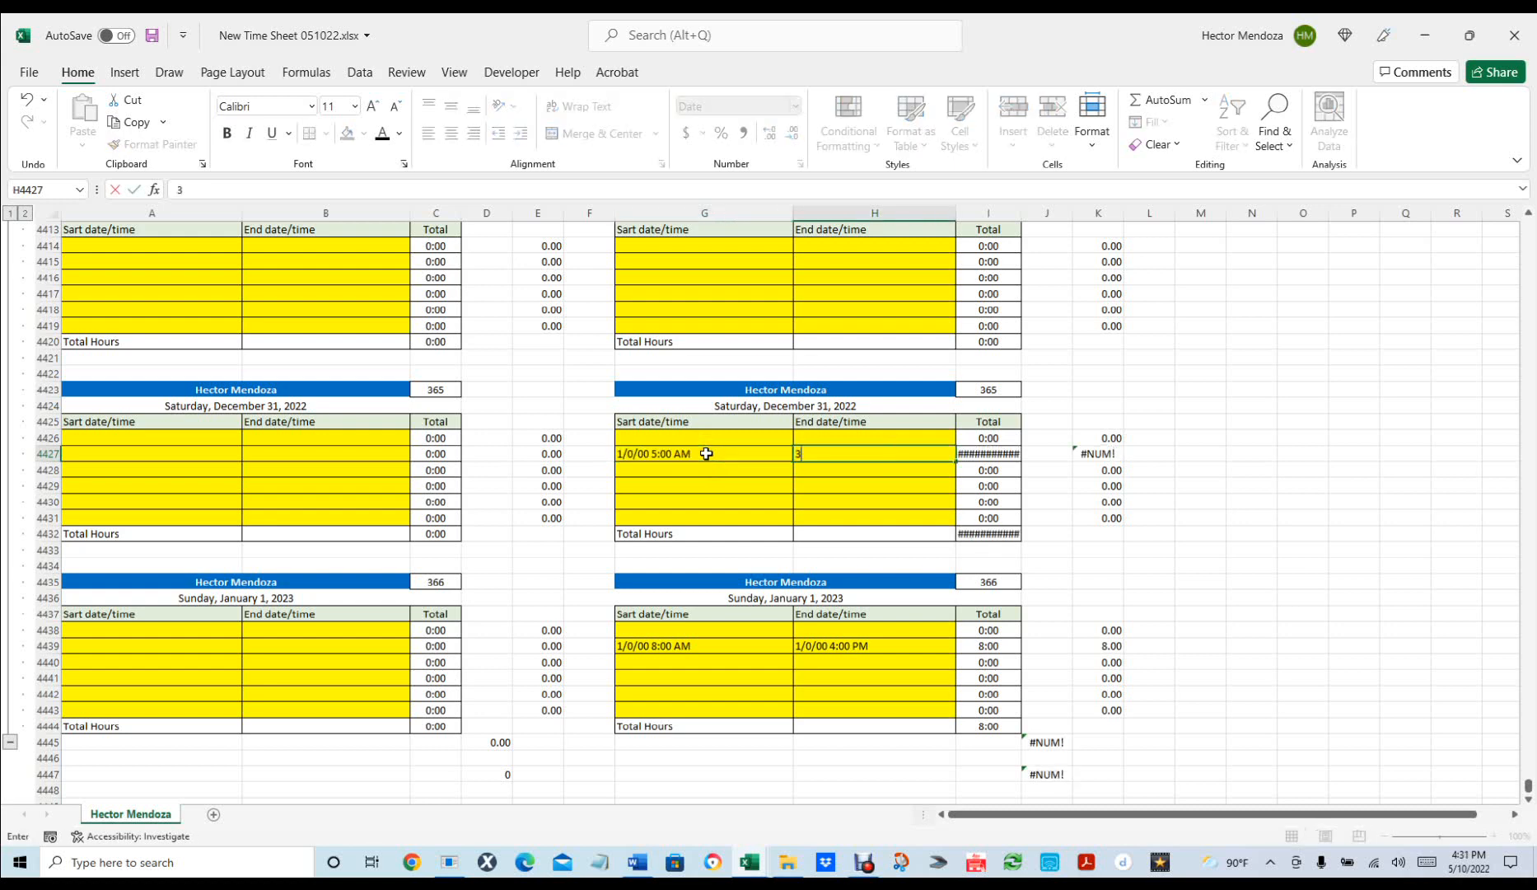
text( pm)
key(Return)
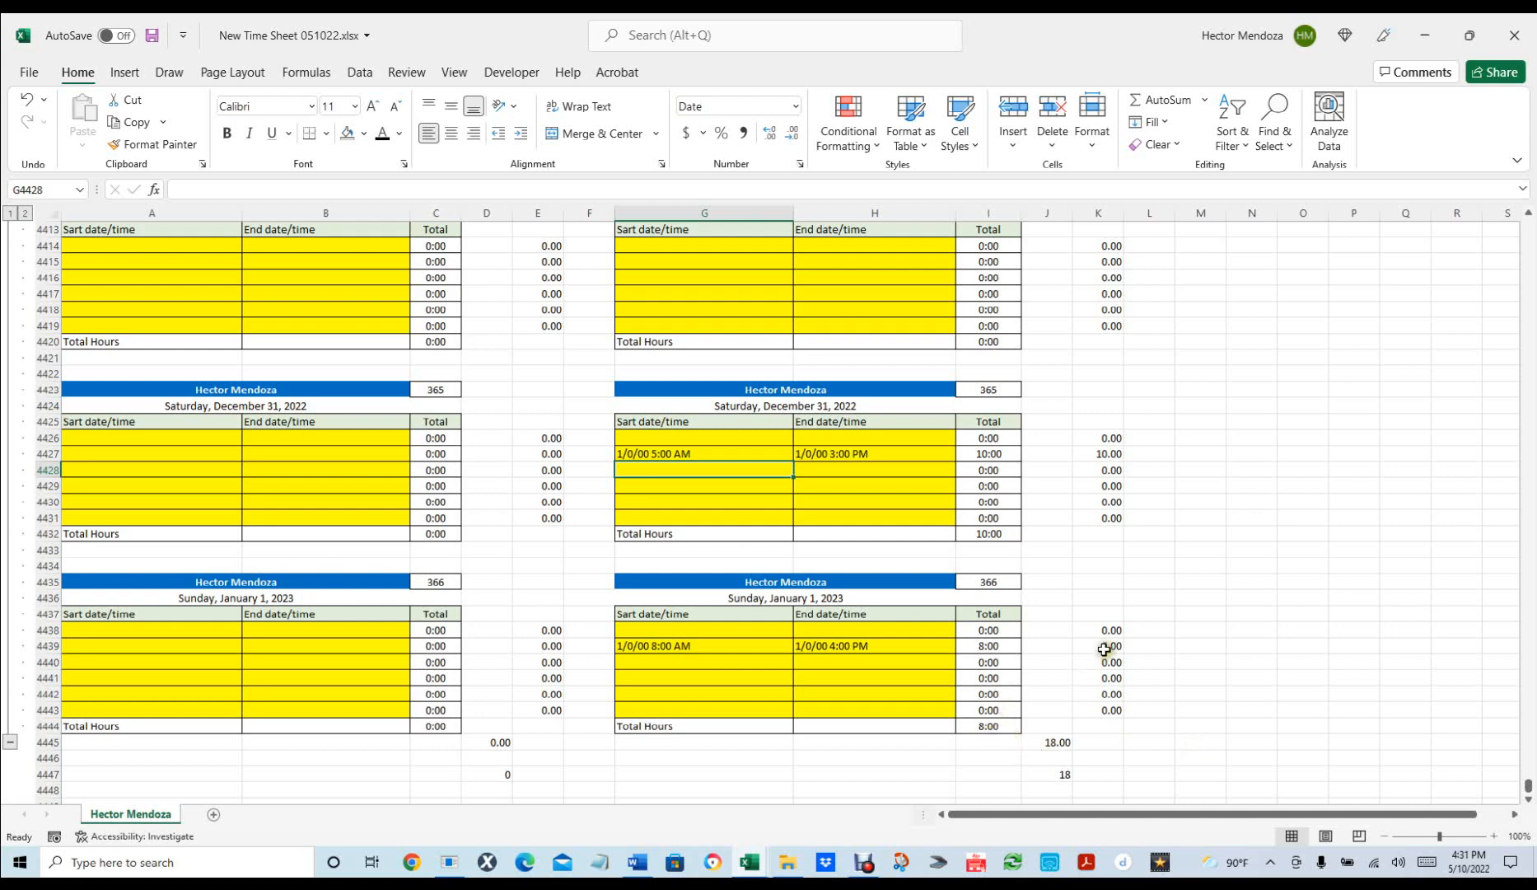
Enter test times 1/1 8 am–4 pm in A4427/B4427 and 3/1 8 am–4 pm in A4439/B4439.
click(150, 446)
text(1/)
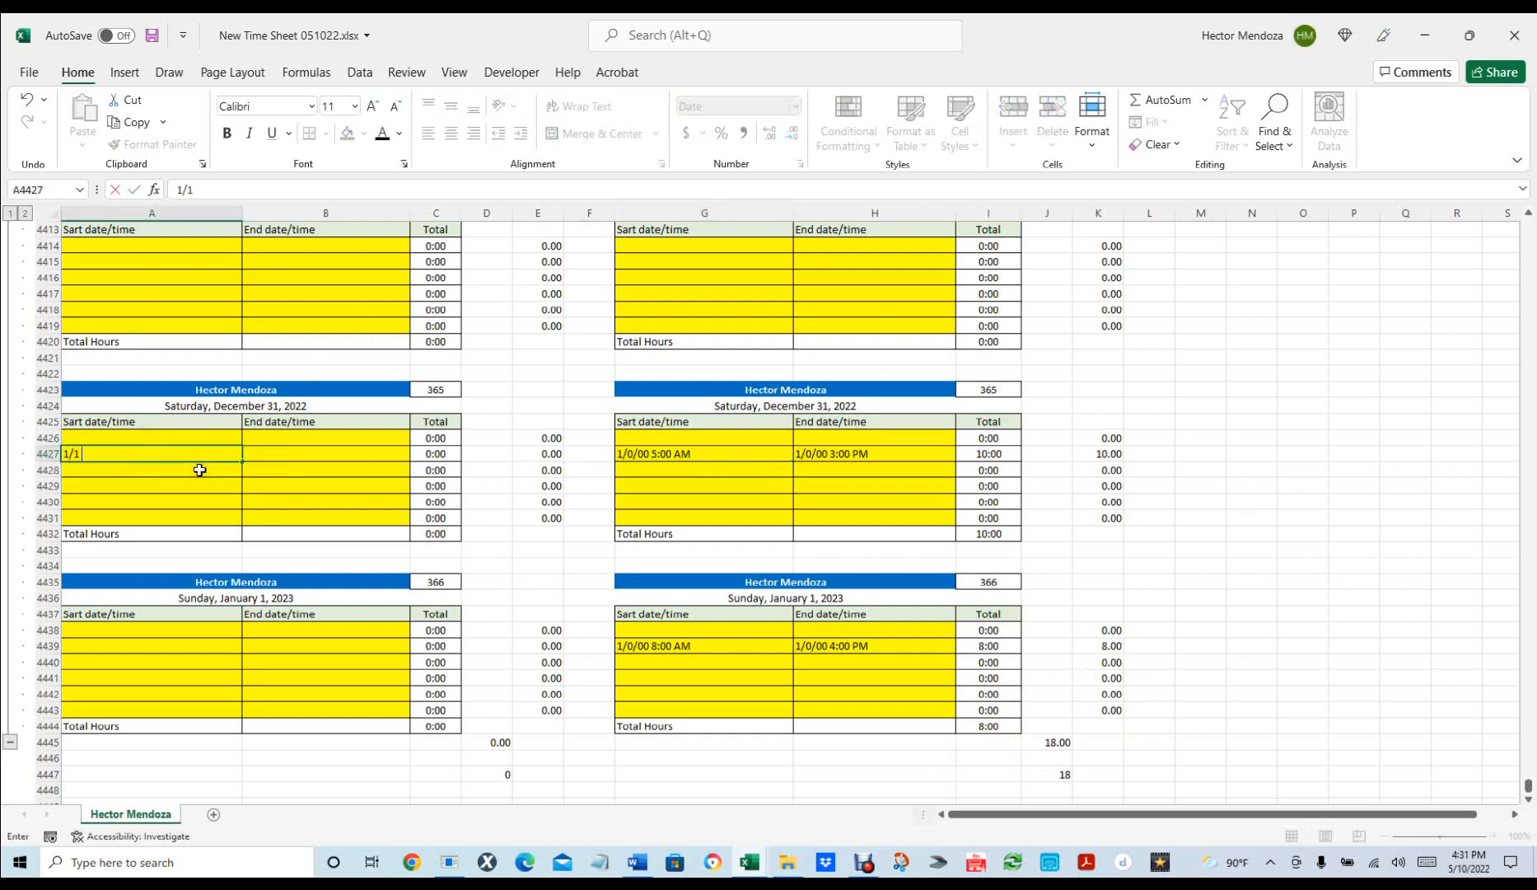
text(1 8 am)
key(Tab)
text(1)
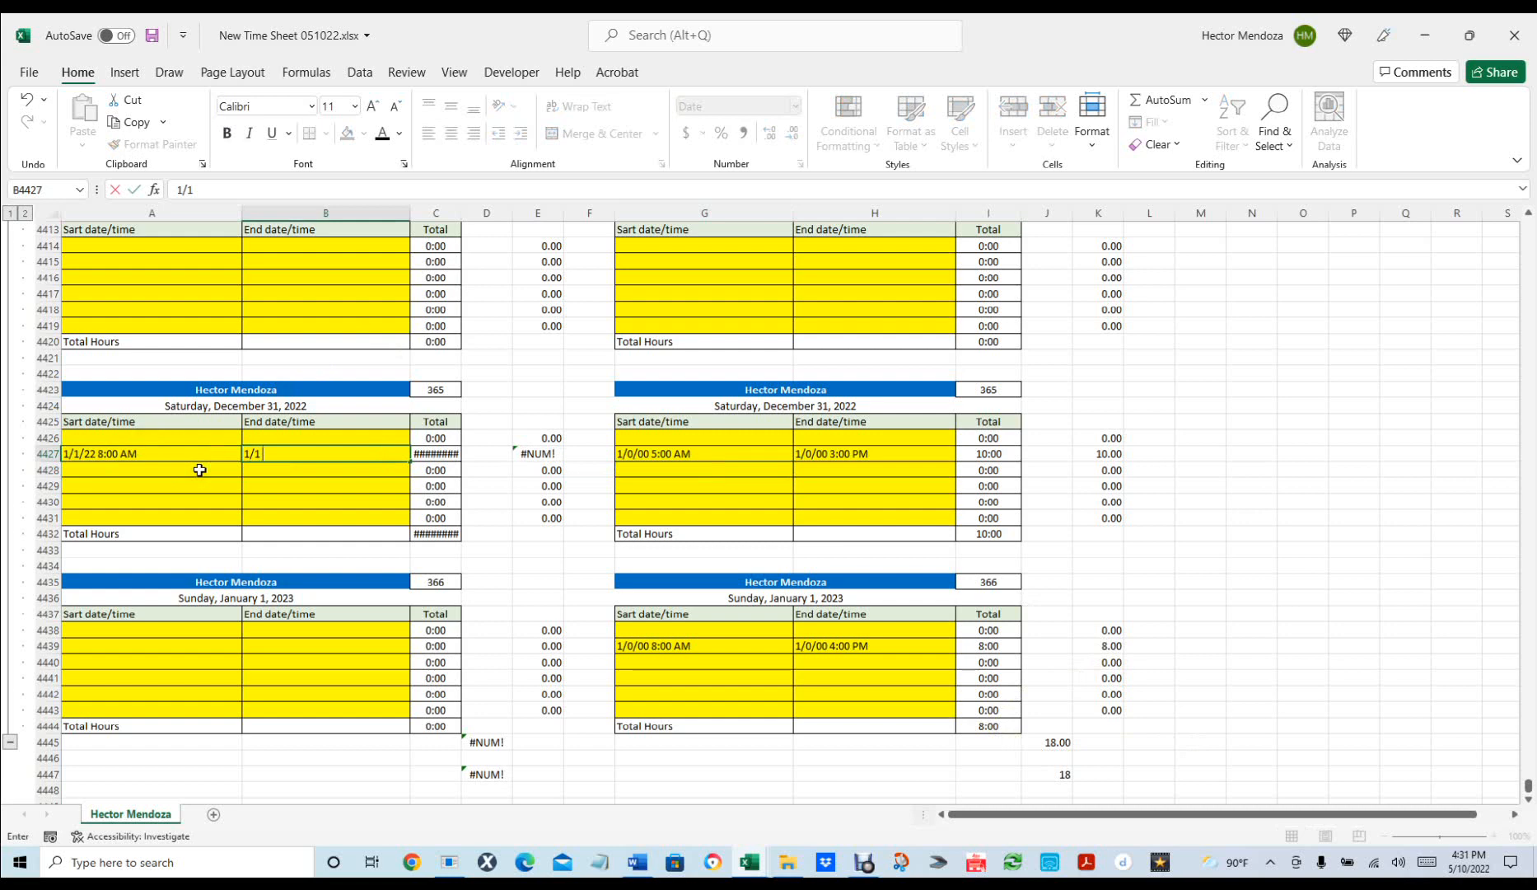
text(/1 4 p)
click(199, 469)
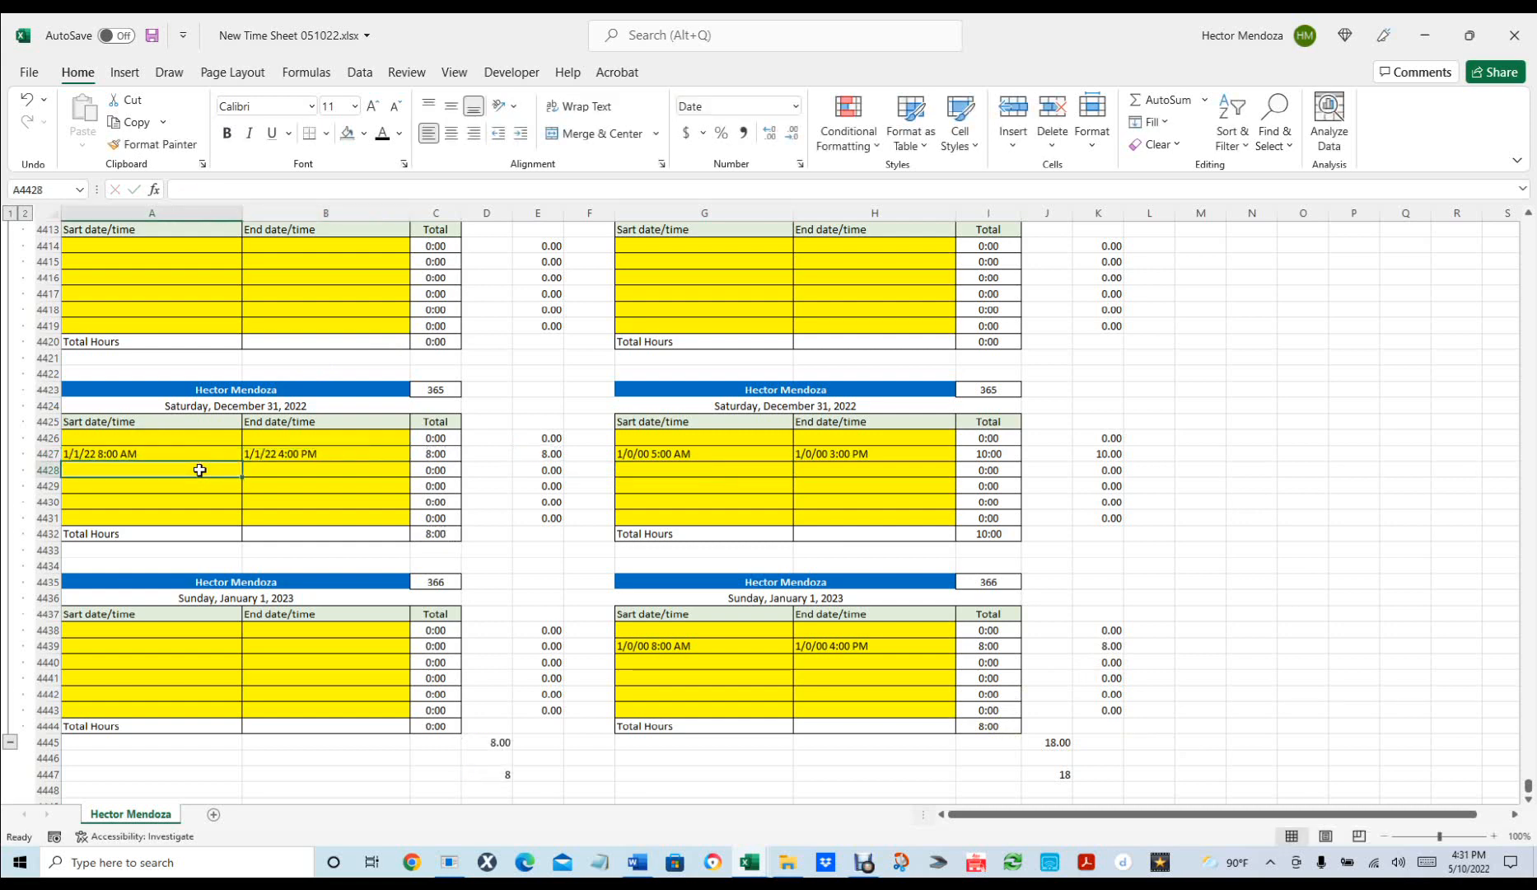
click(137, 646)
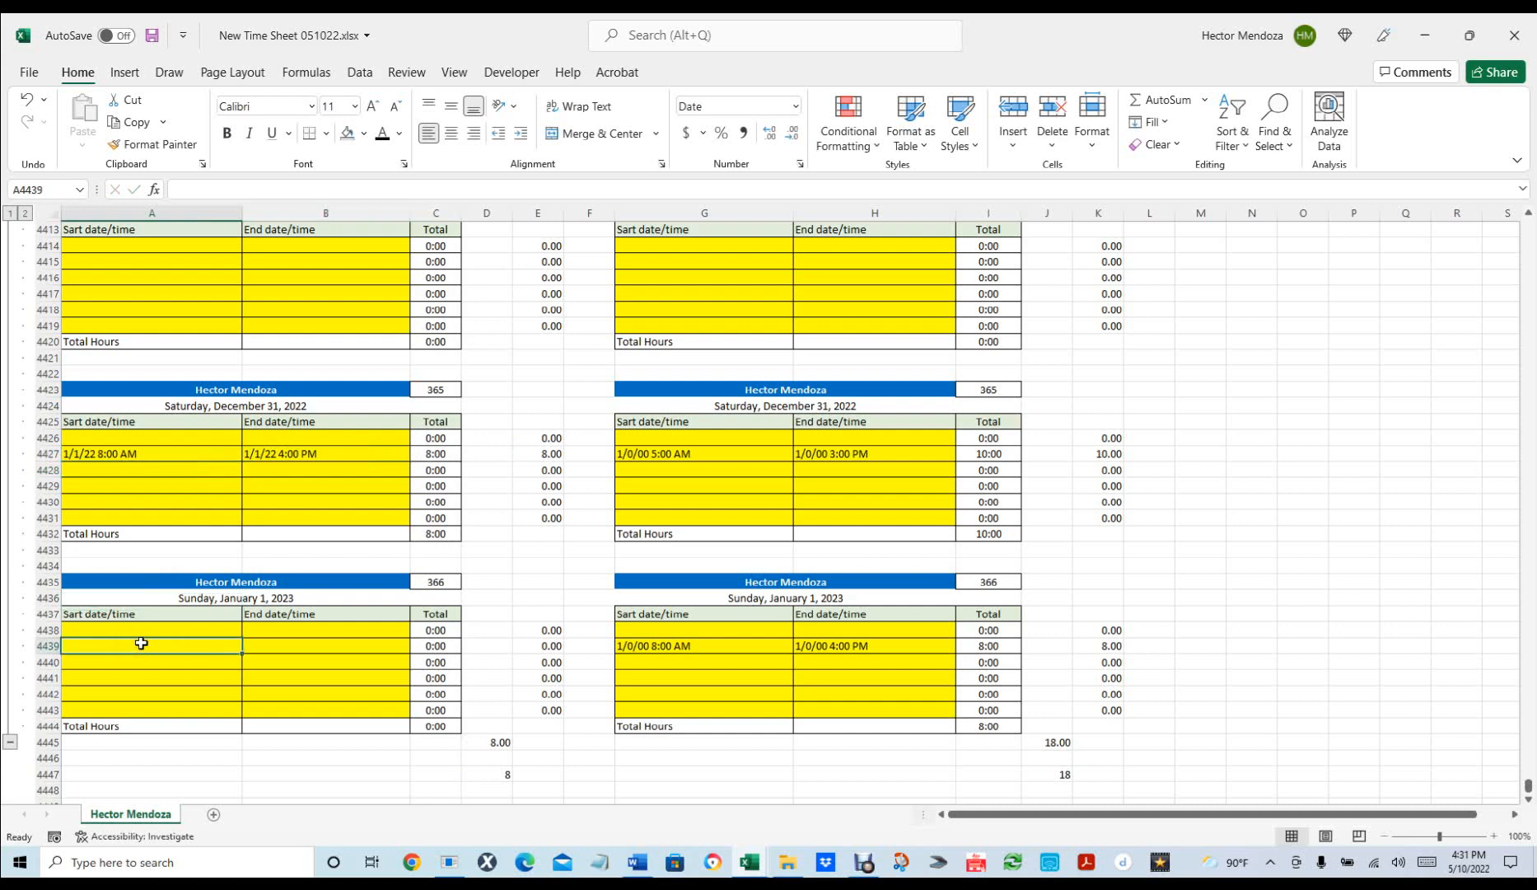
text(3)
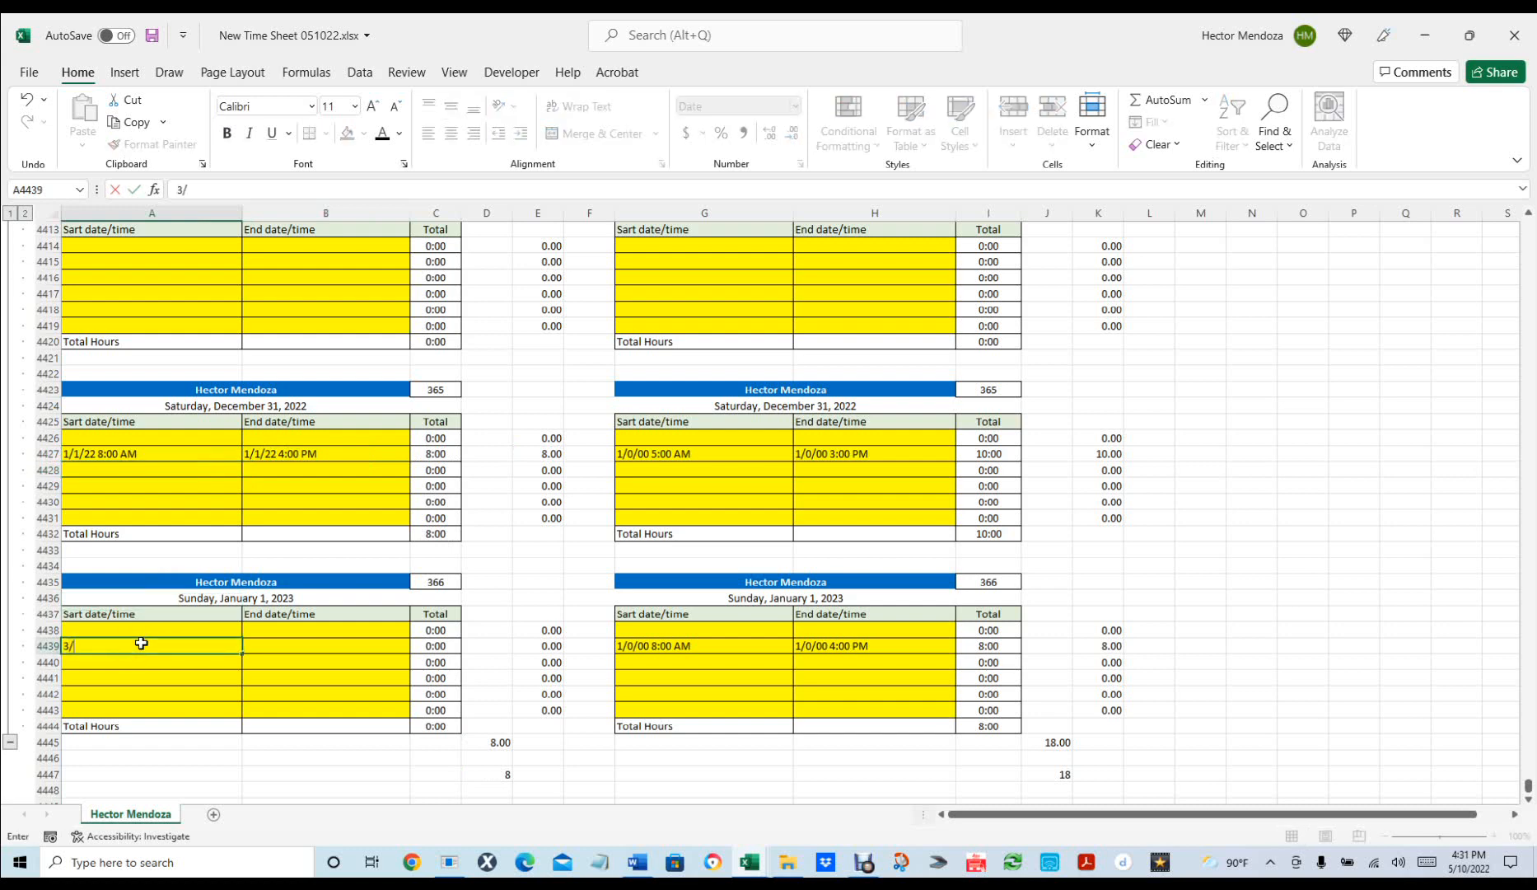
text(/1 8 am)
key(Tab)
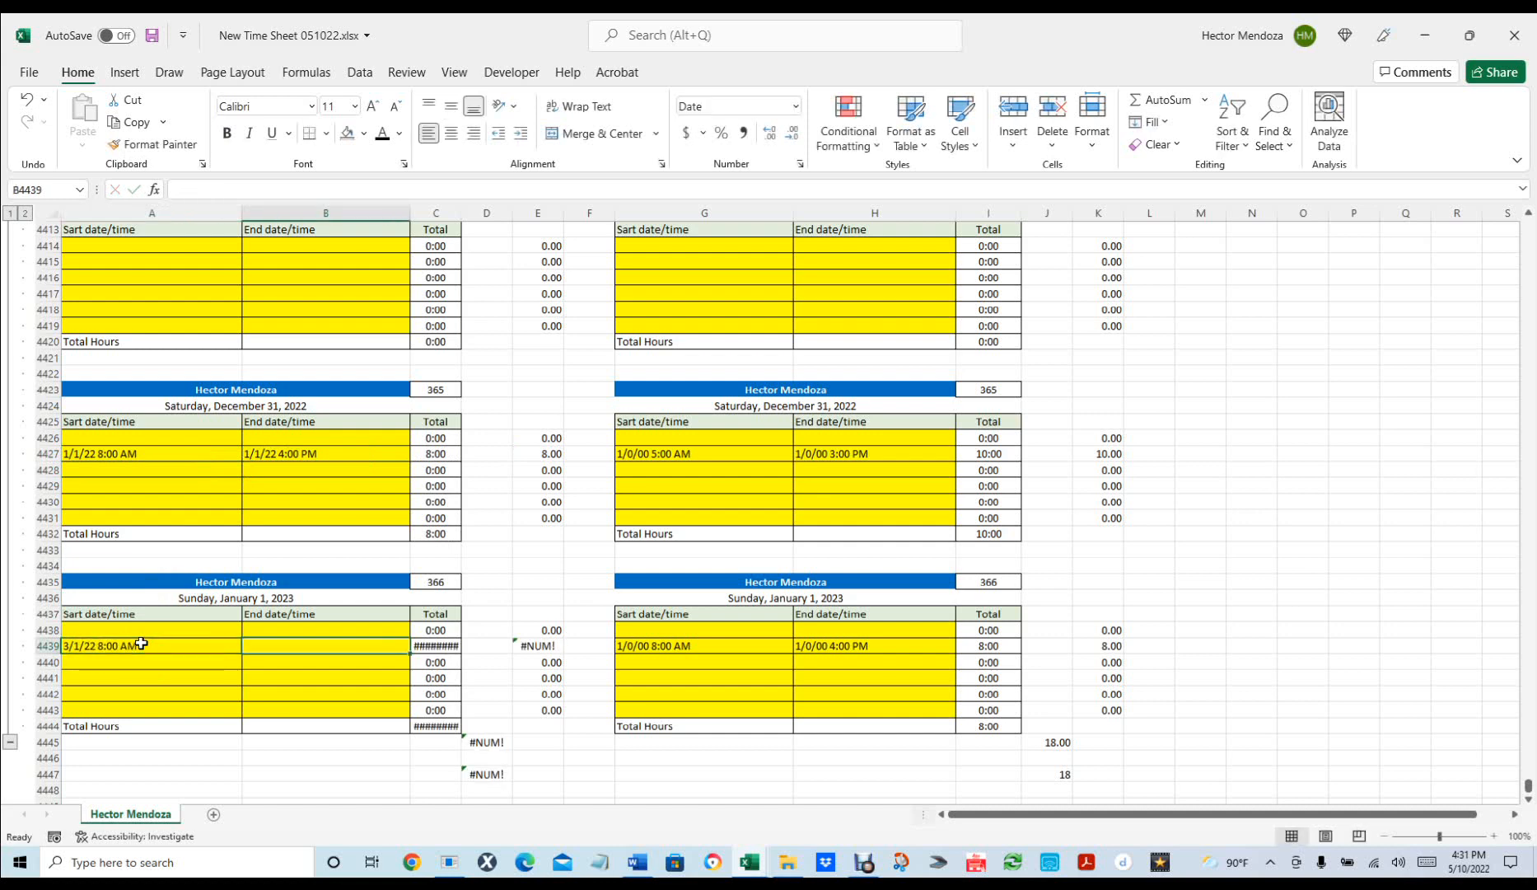
text(3/1)
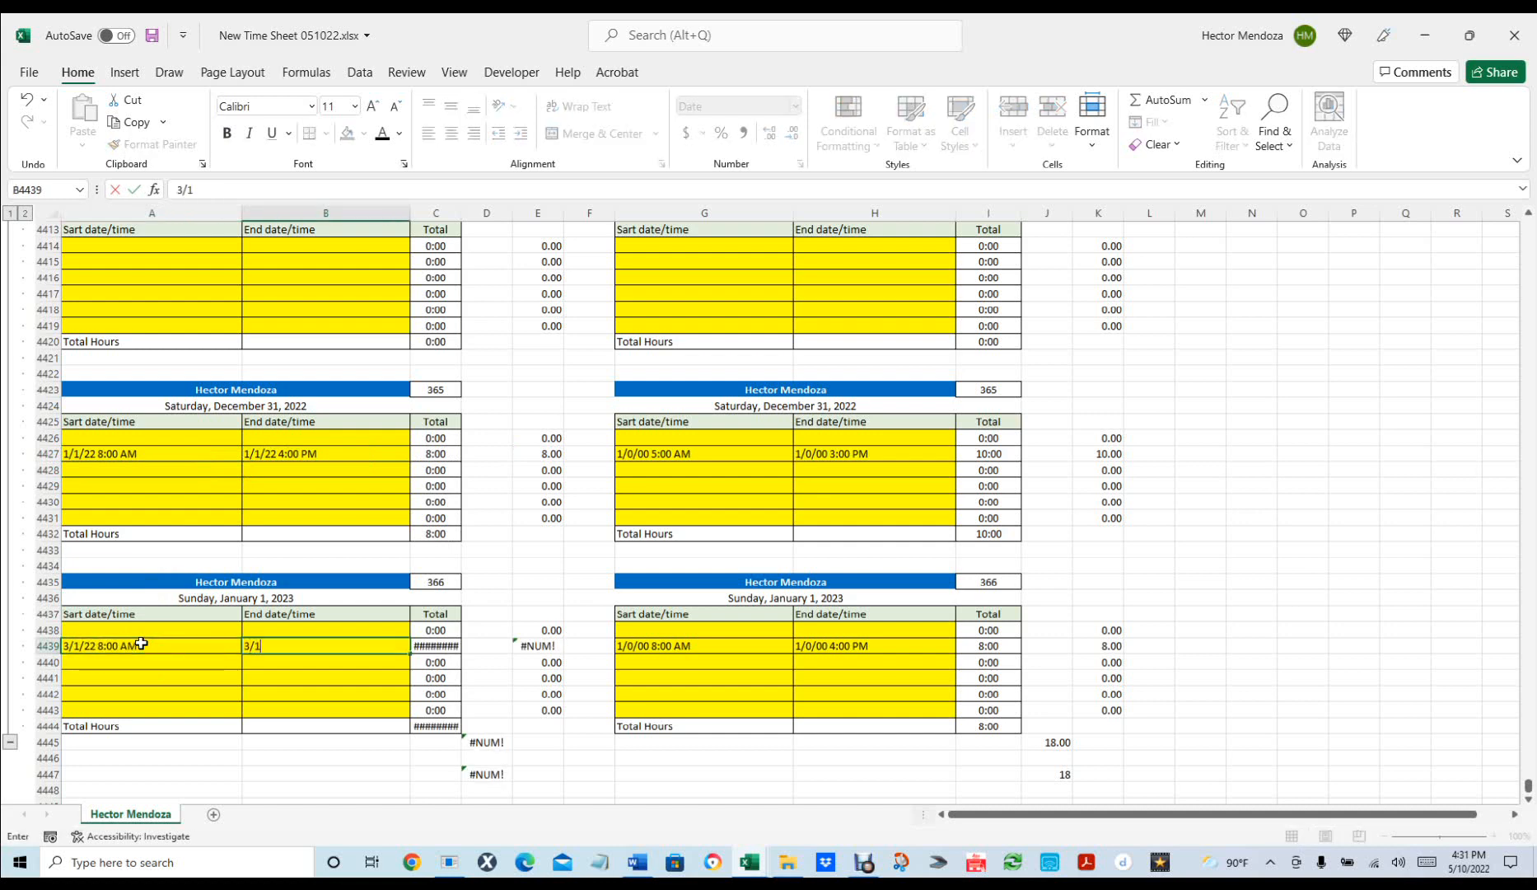
text( 4 pm)
key(Return)
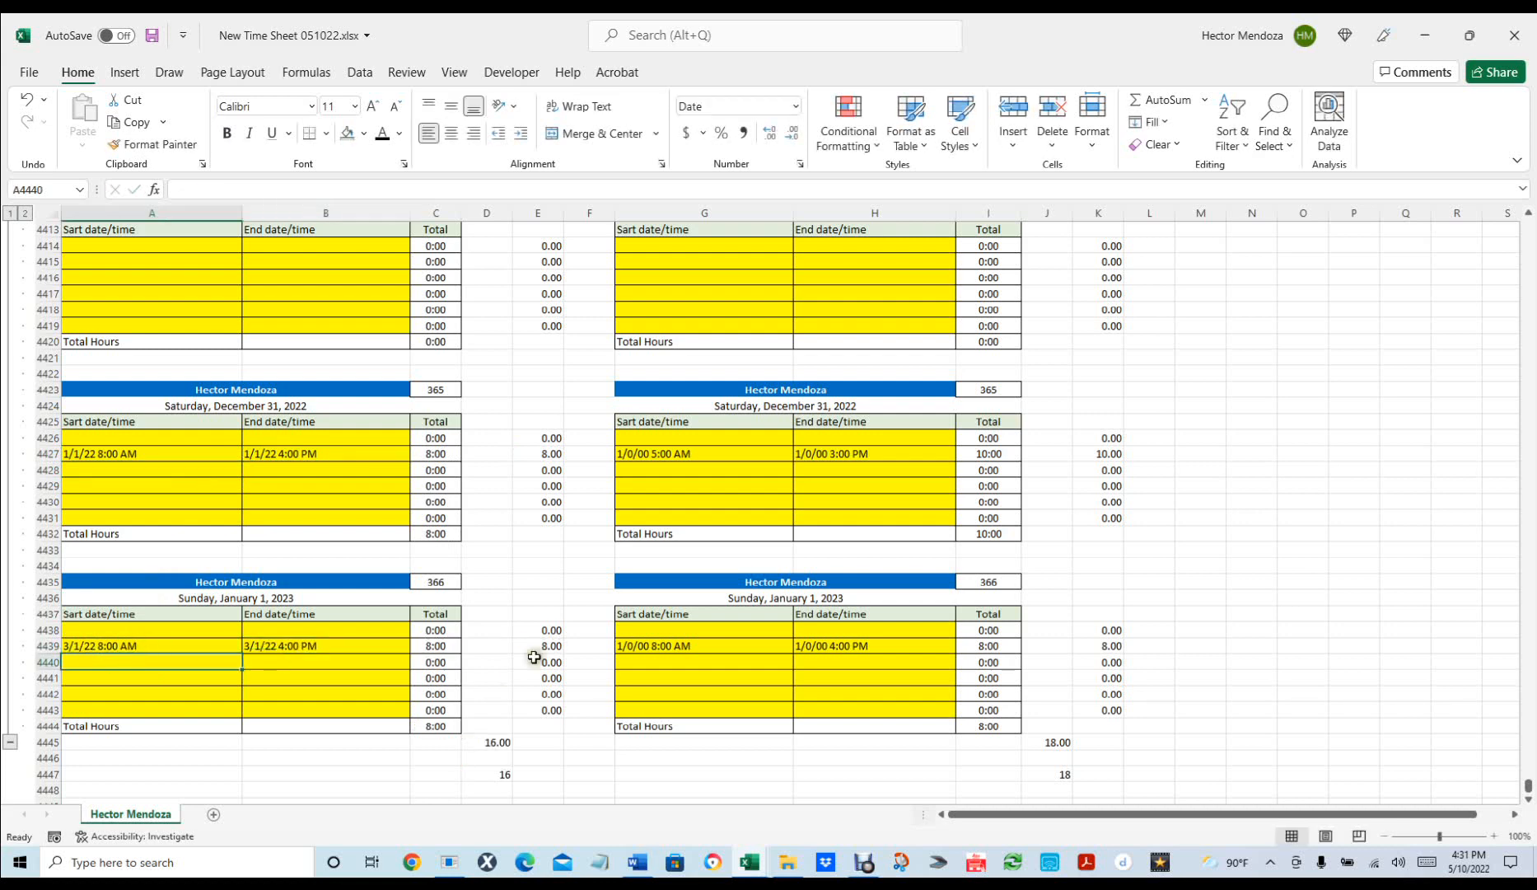
Delete the eight test times in rows 4427 and 4439, then widen column B slightly.
click(105, 453)
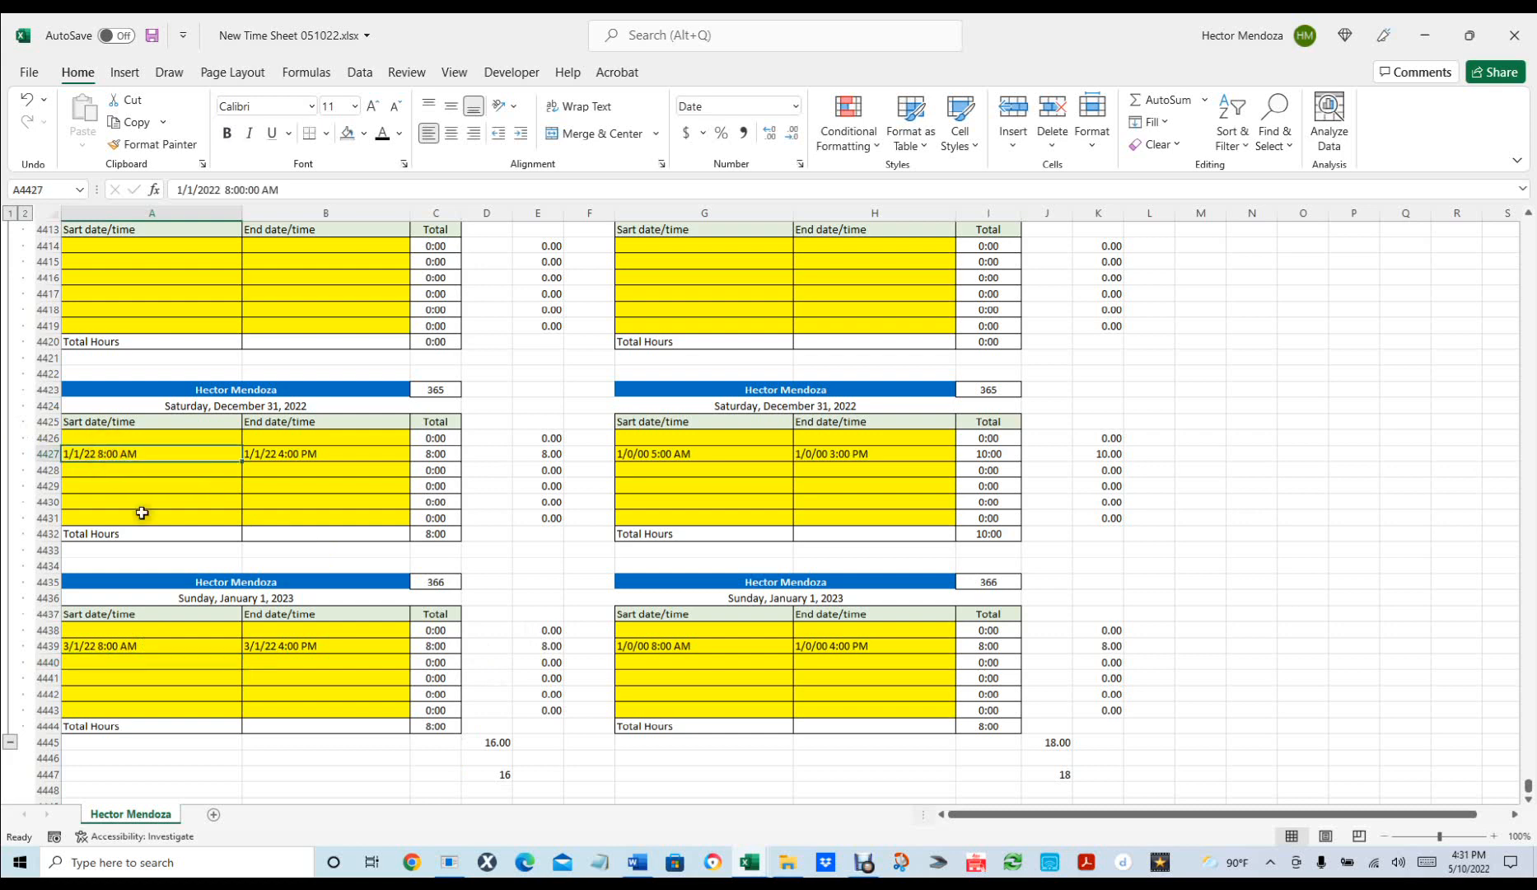
ctrl+click(132, 638)
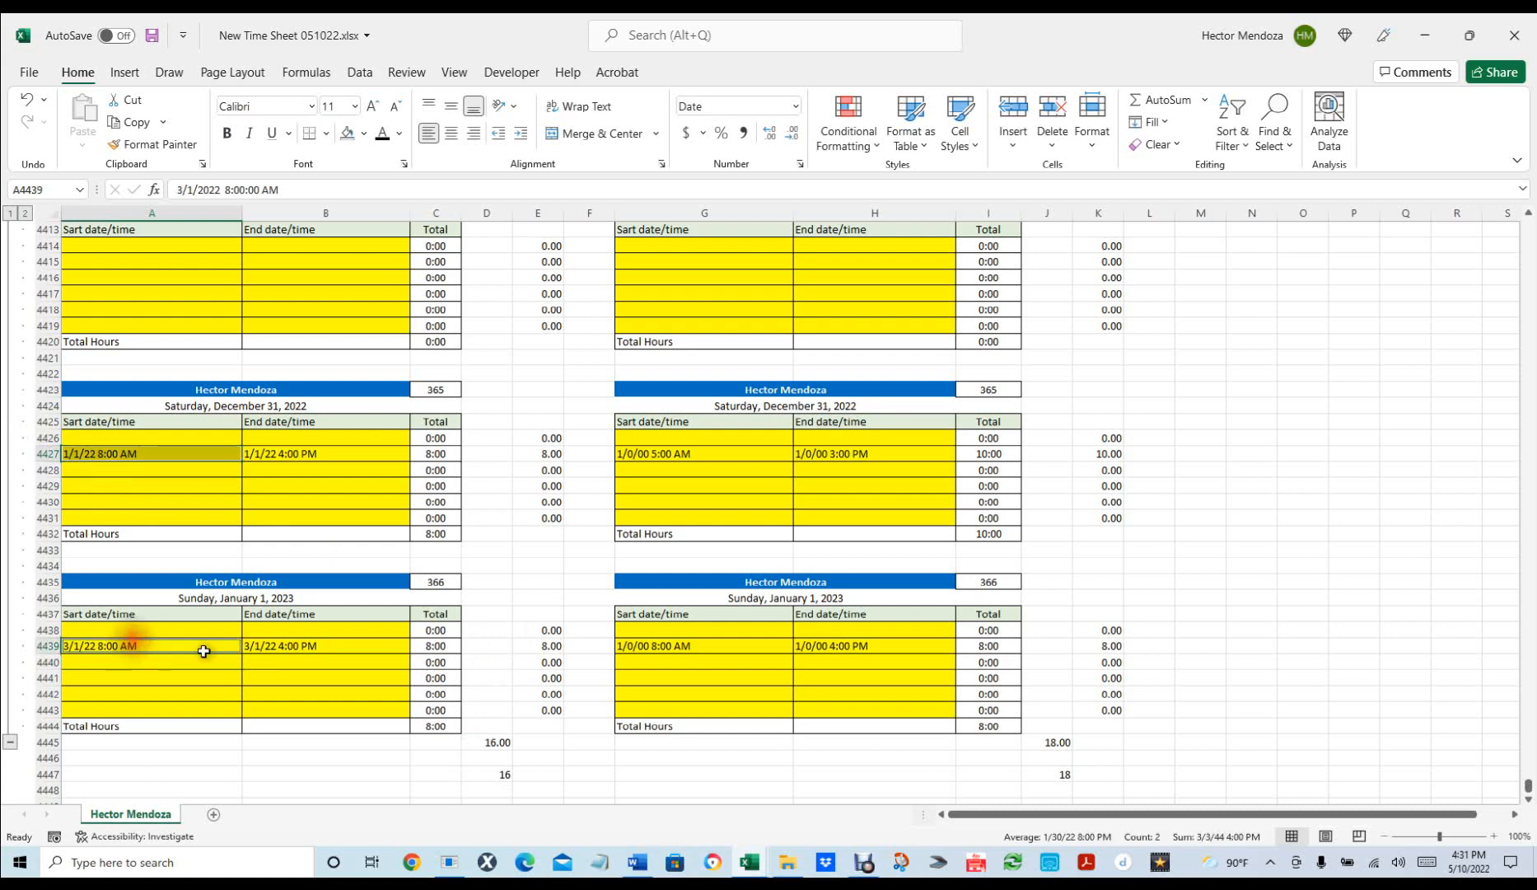
ctrl+click(260, 645)
ctrl+click(313, 452)
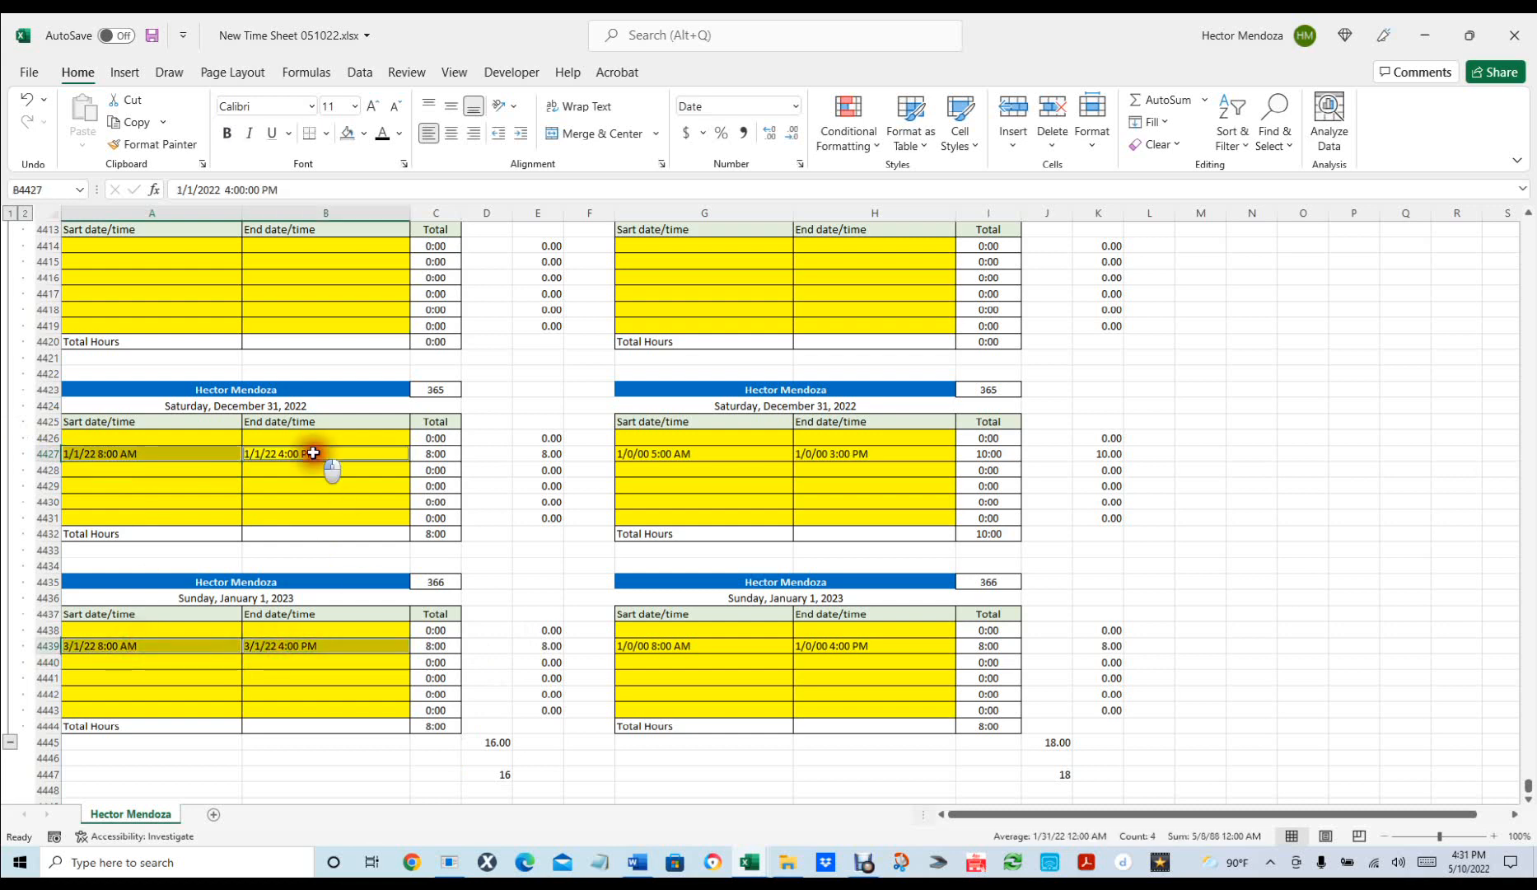
ctrl+click(688, 453)
ctrl+click(837, 452)
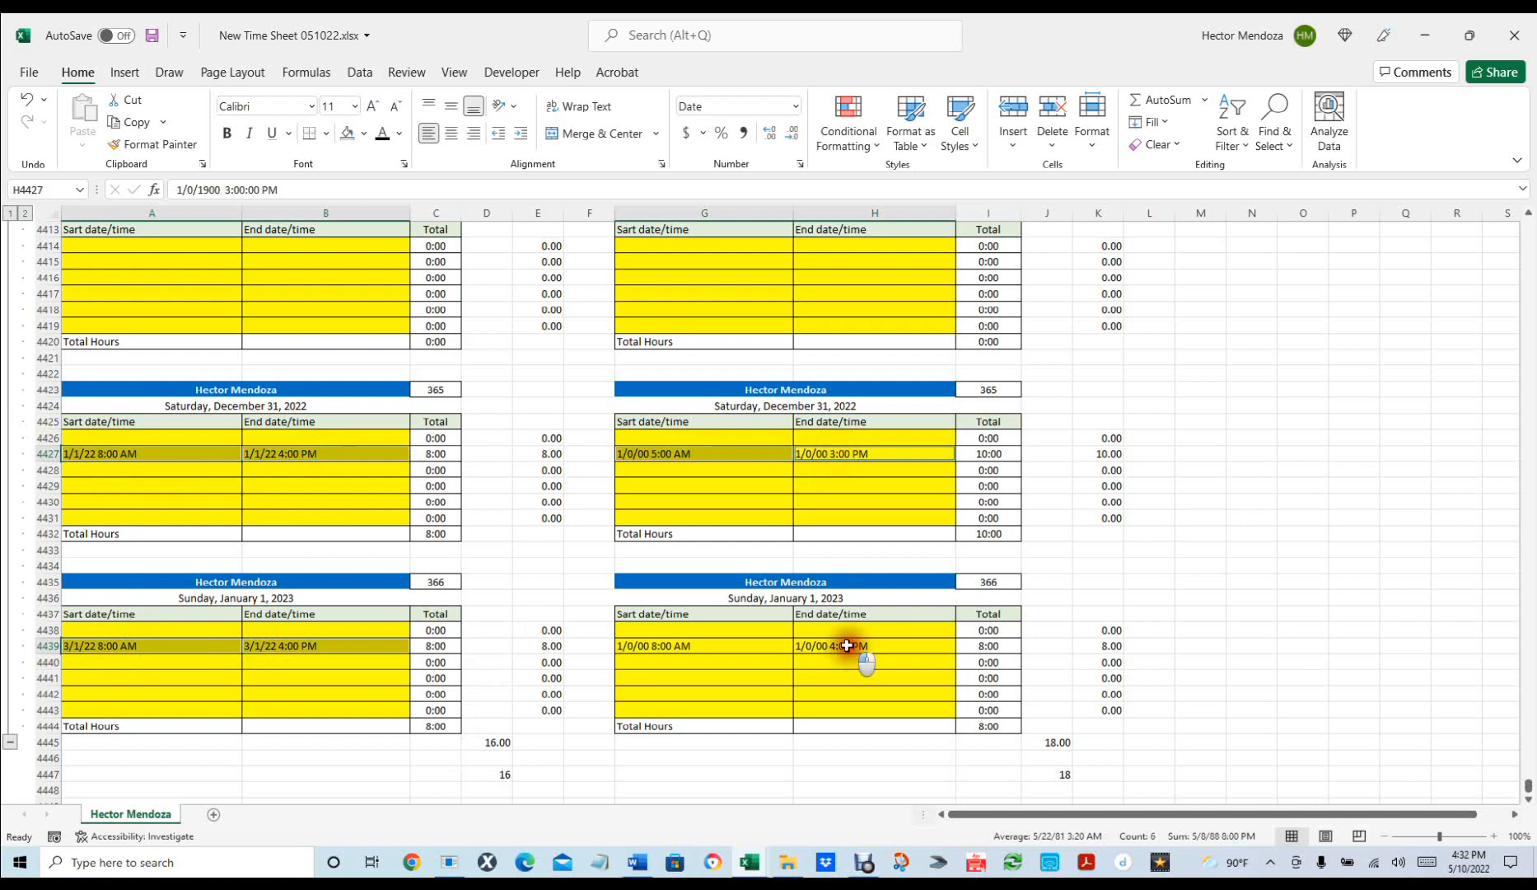
ctrl+click(858, 644)
ctrl+click(694, 642)
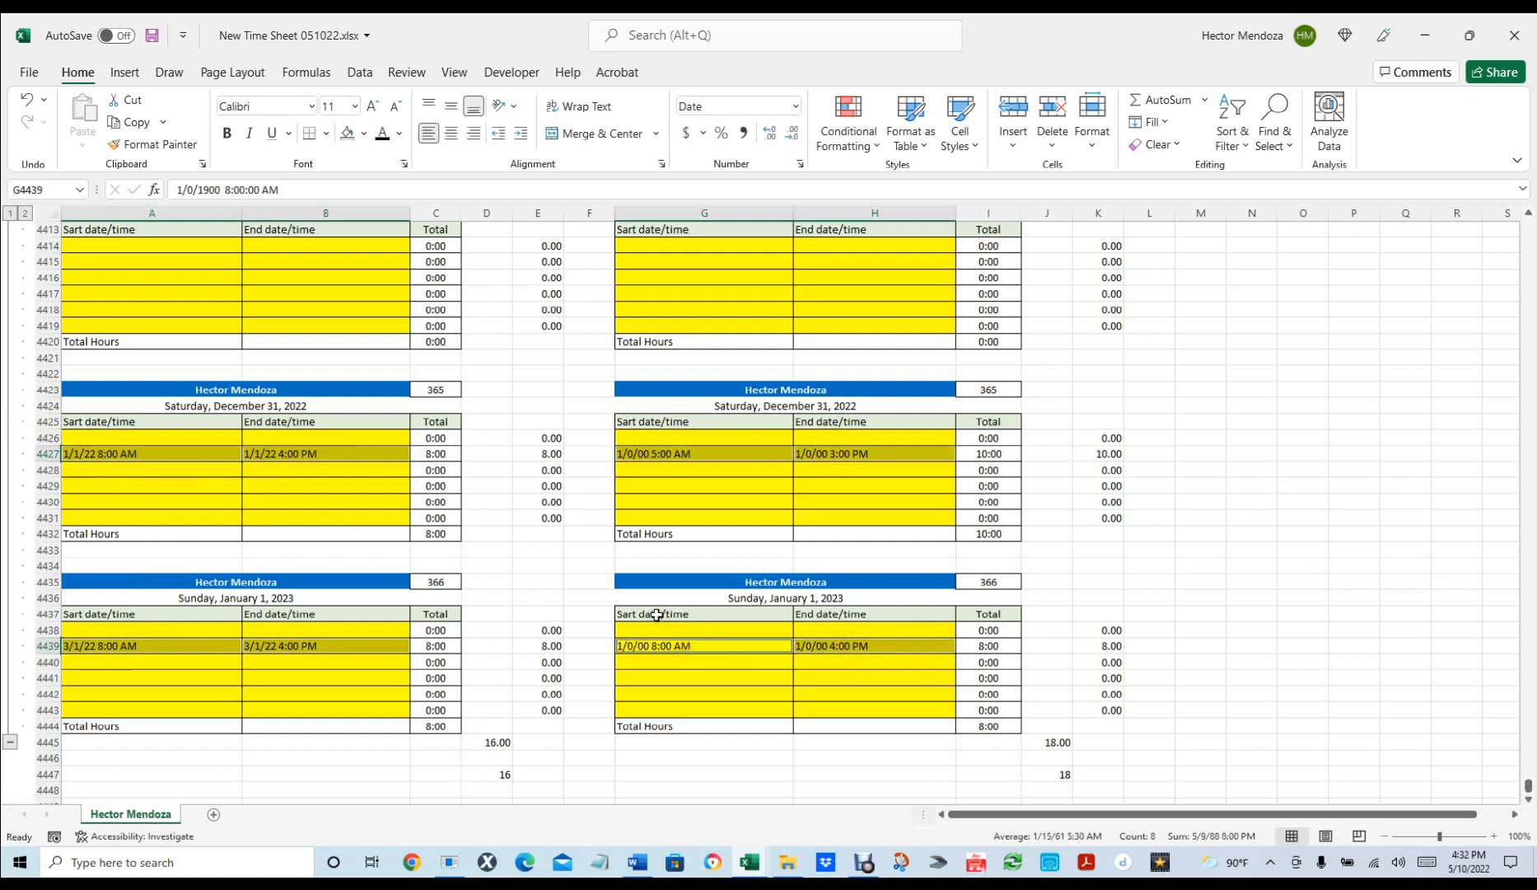
key(Delete)
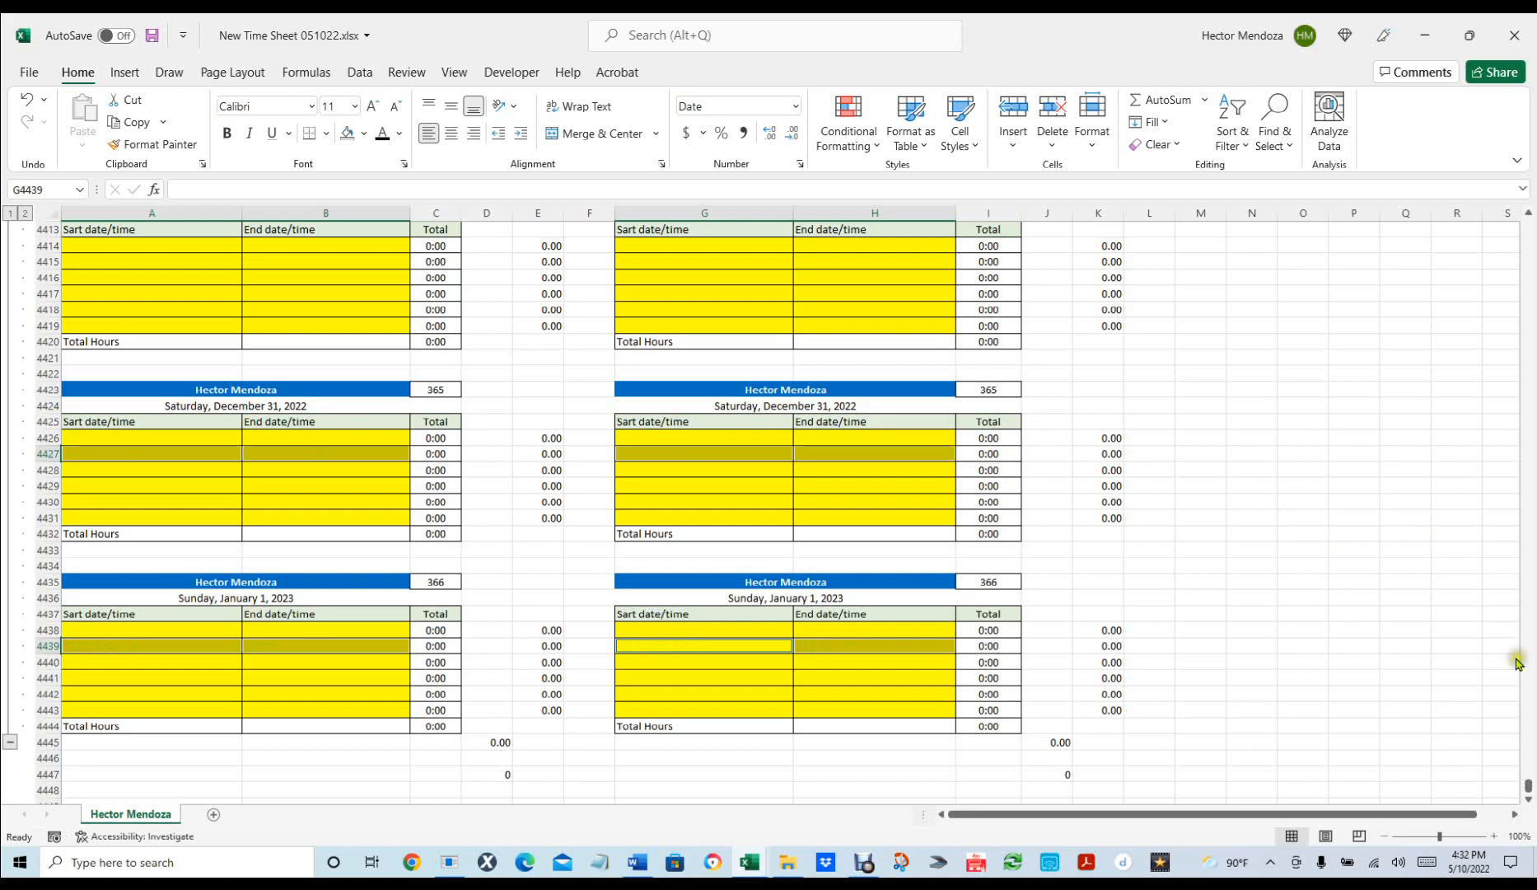
drag(1523, 785, 1501, 178)
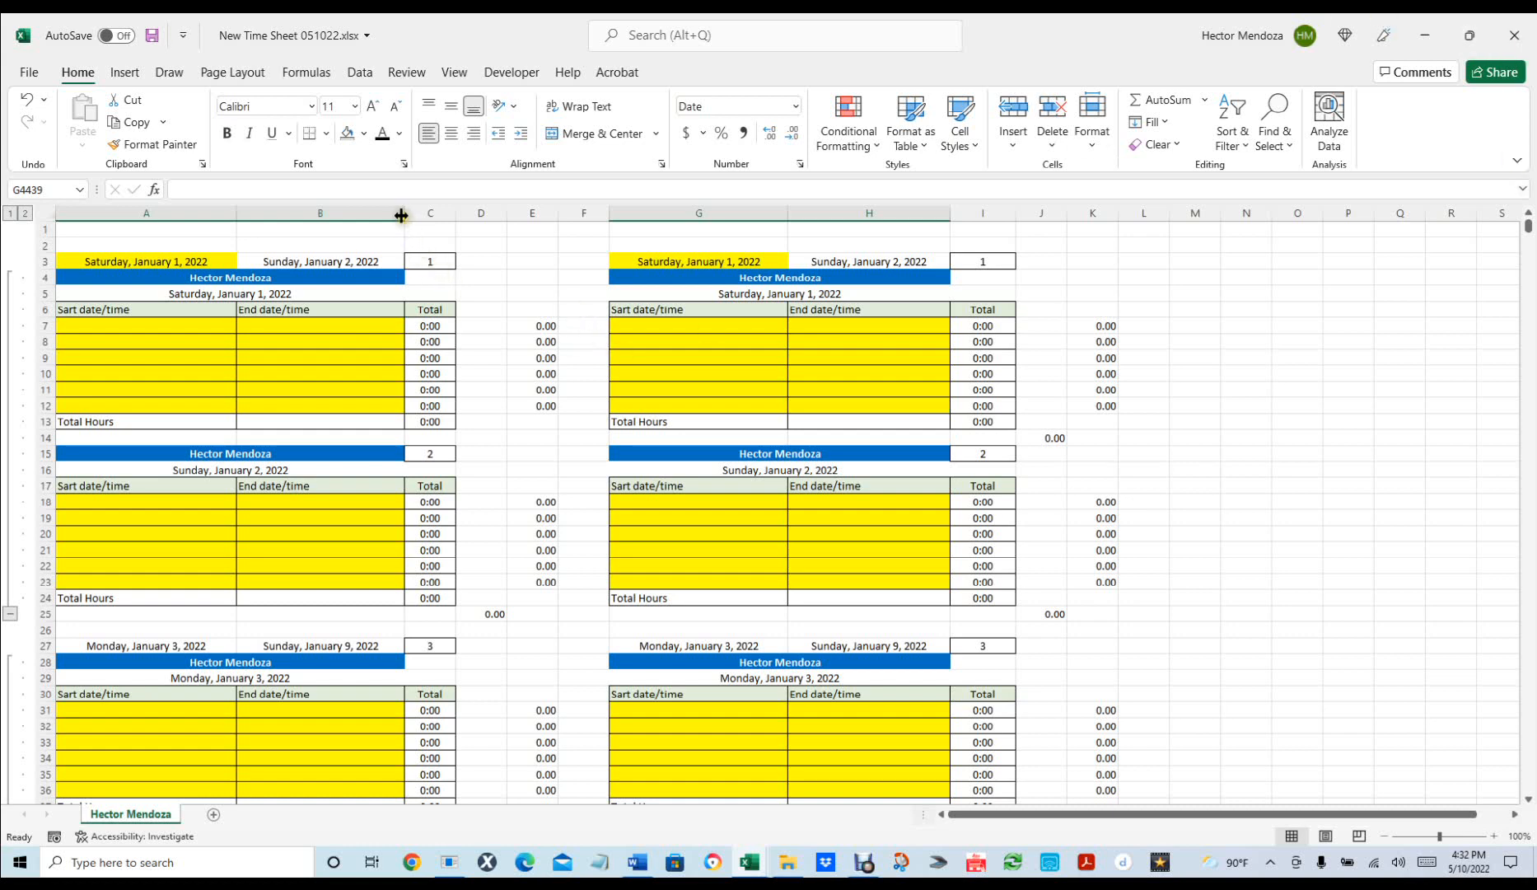
drag(401, 215, 413, 215)
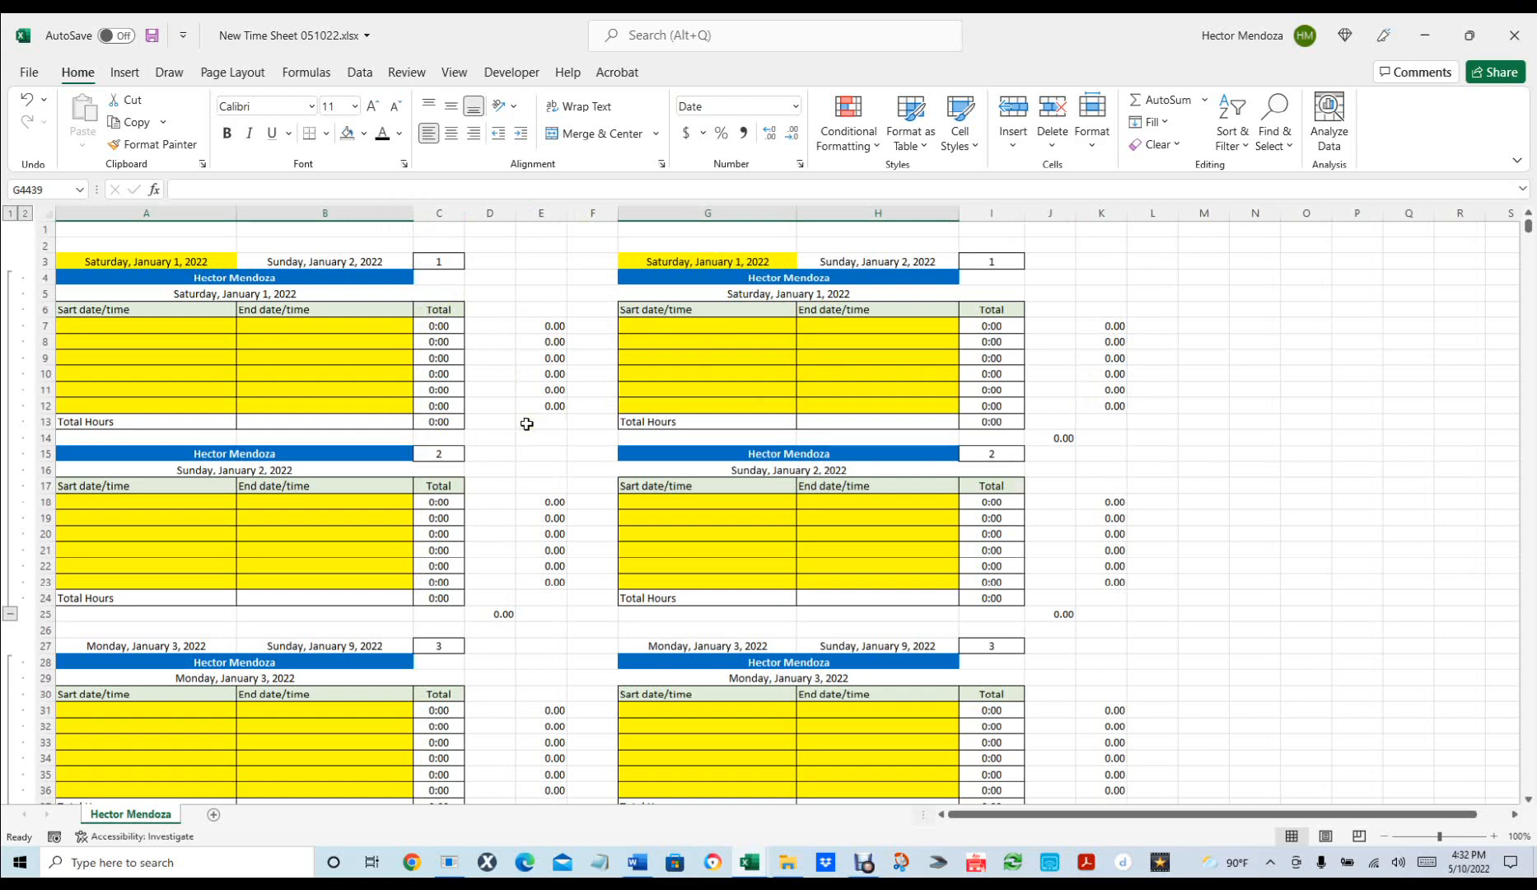
Protect the time sheet with Protect Sheet's default settings.
click(406, 74)
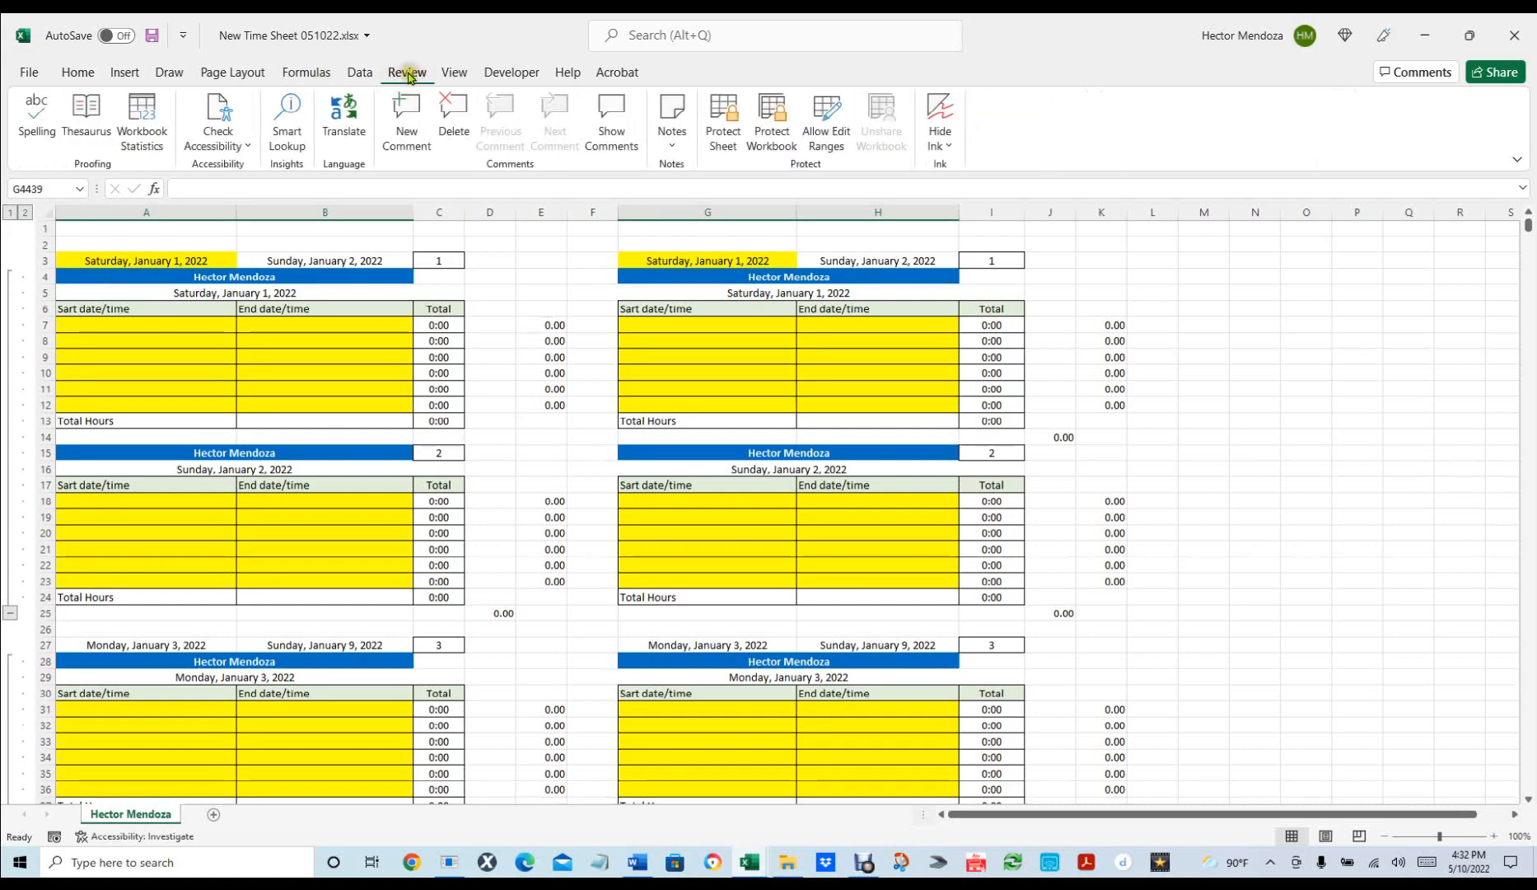
click(728, 130)
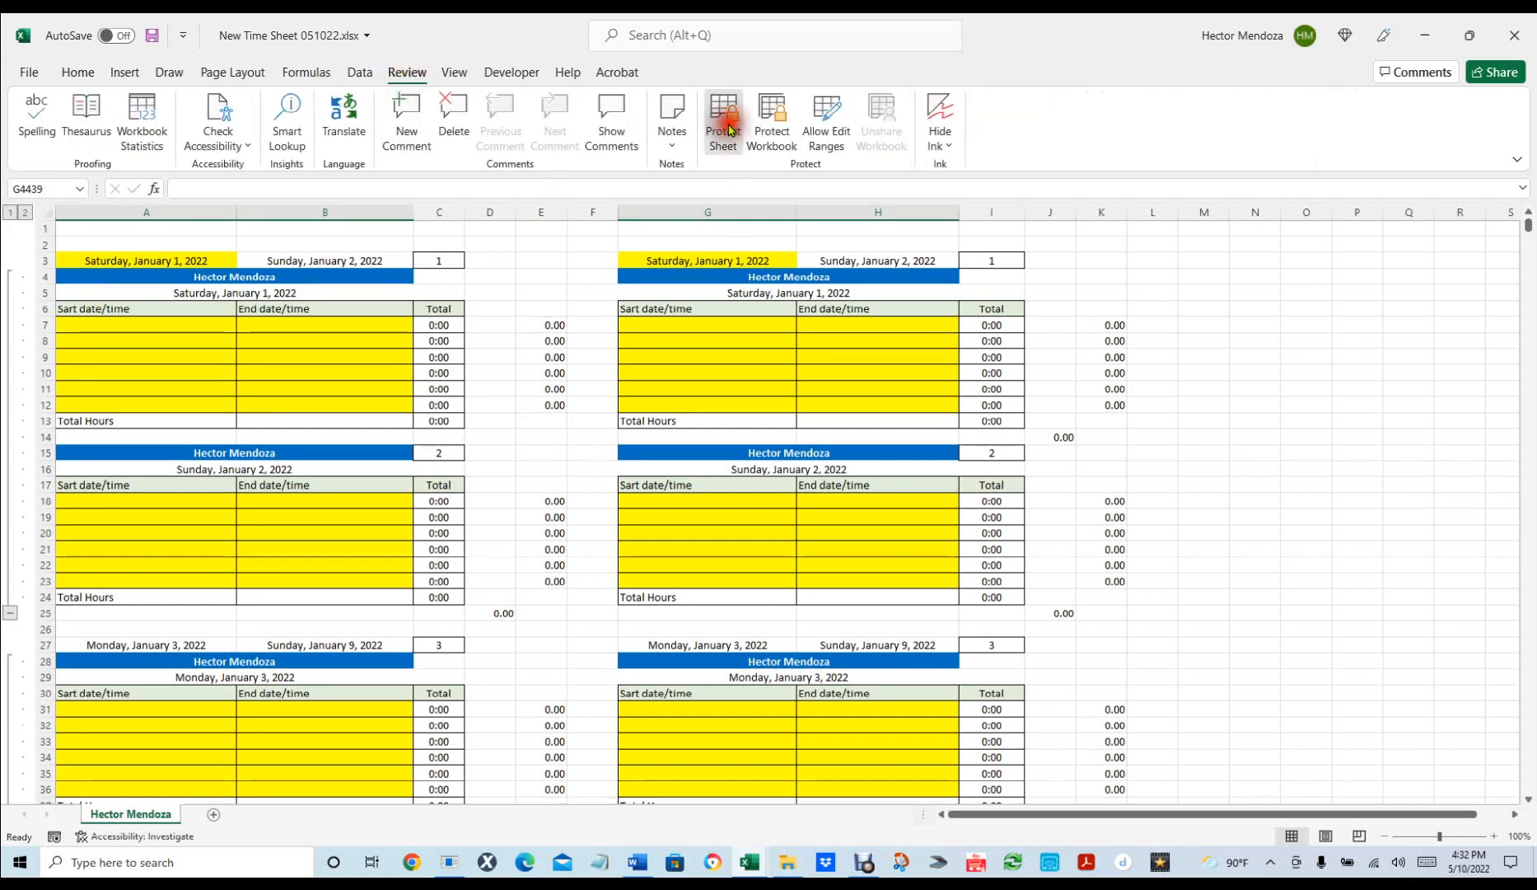
click(845, 504)
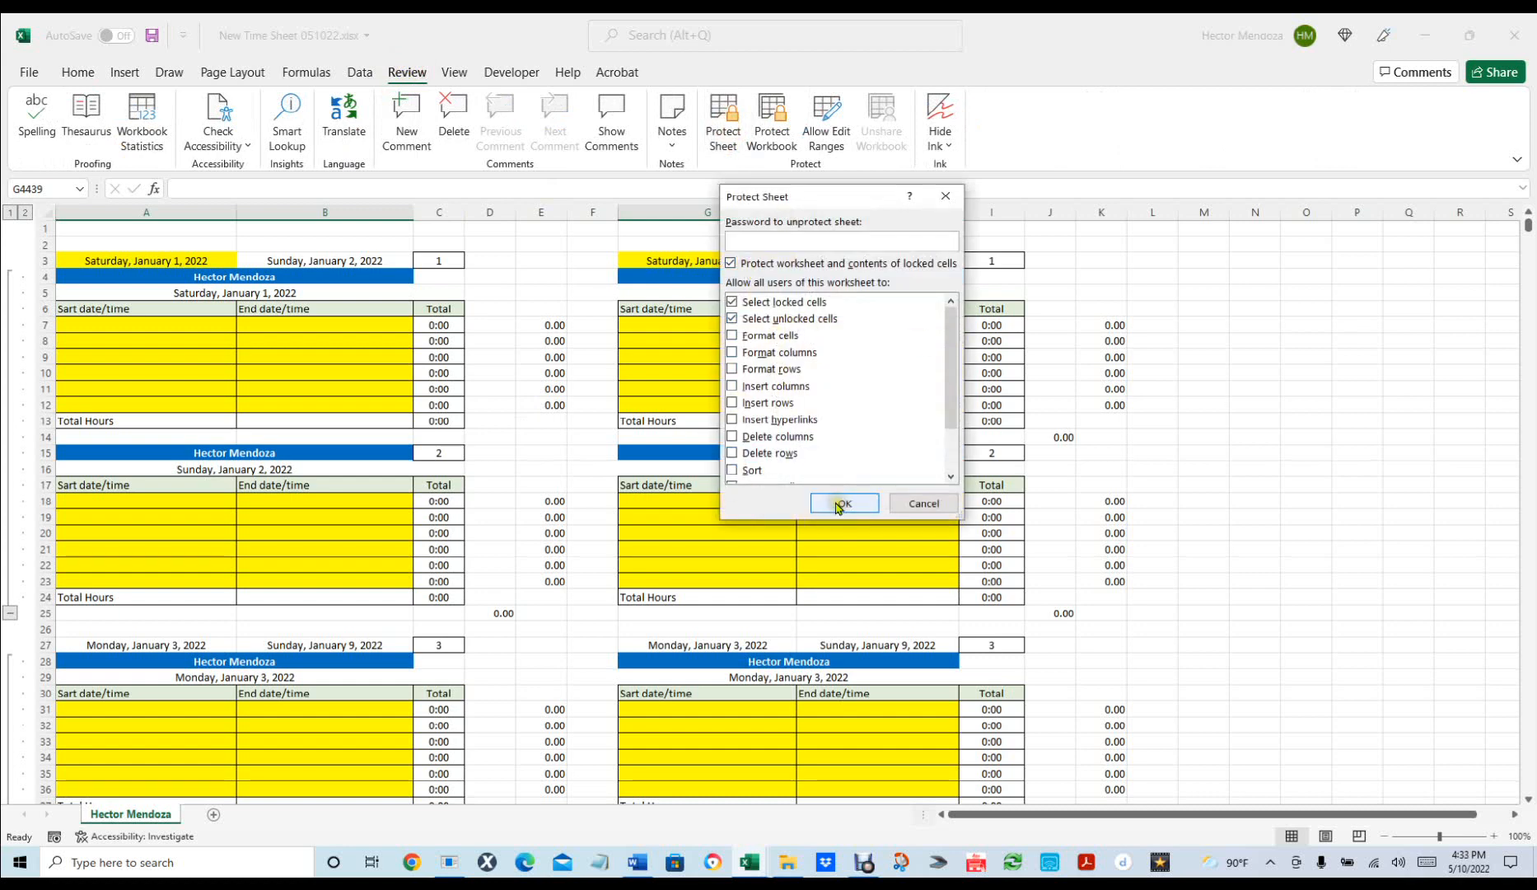
click(842, 504)
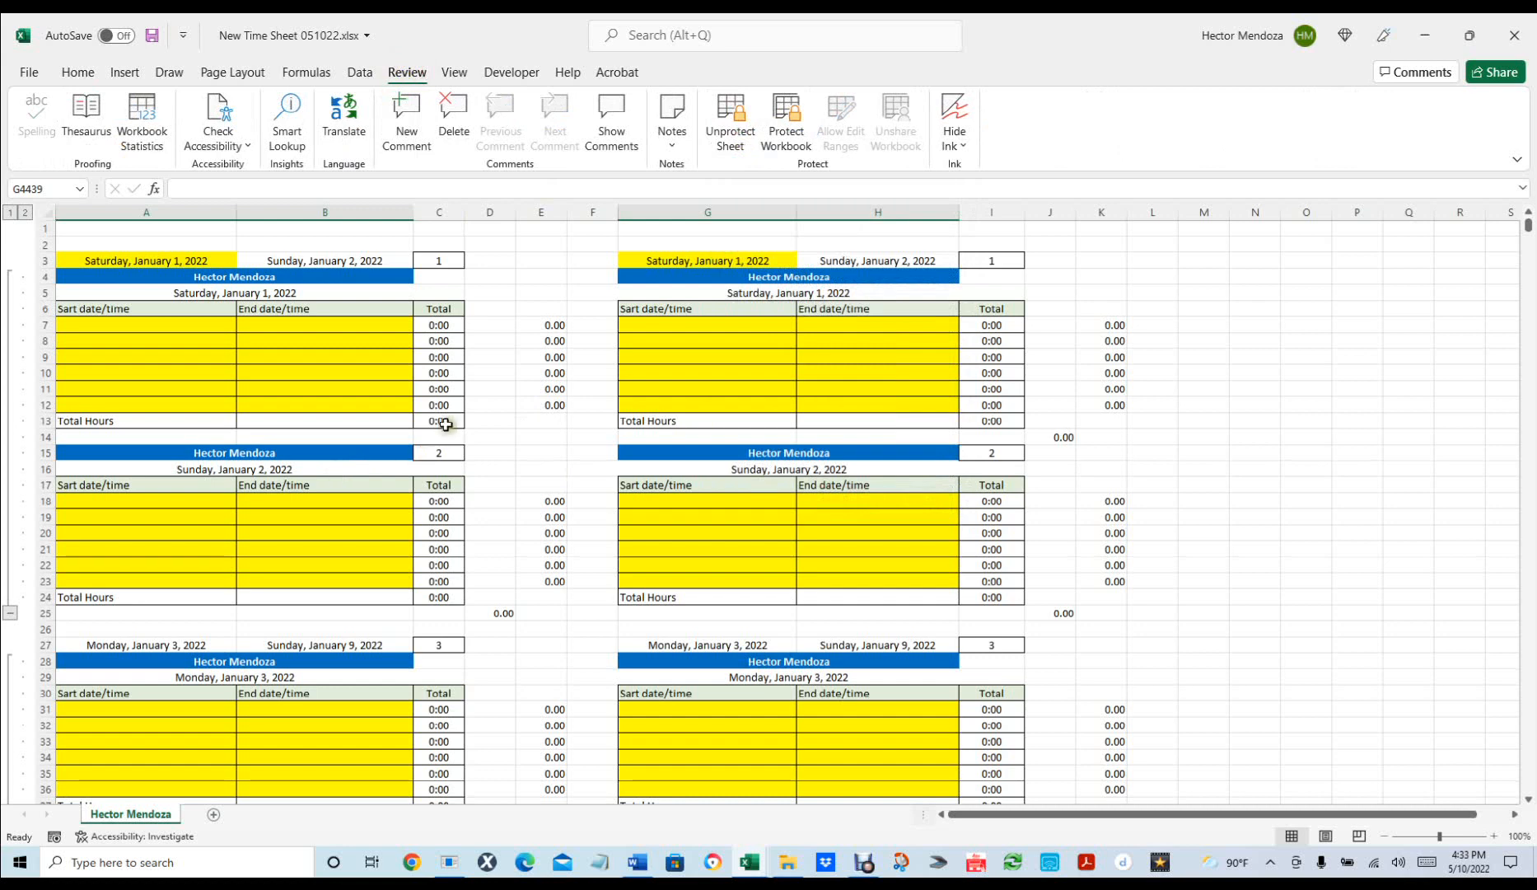
Confirm locked cells C8, E11 and G27 reject edits, then select start date A3.
click(436, 339)
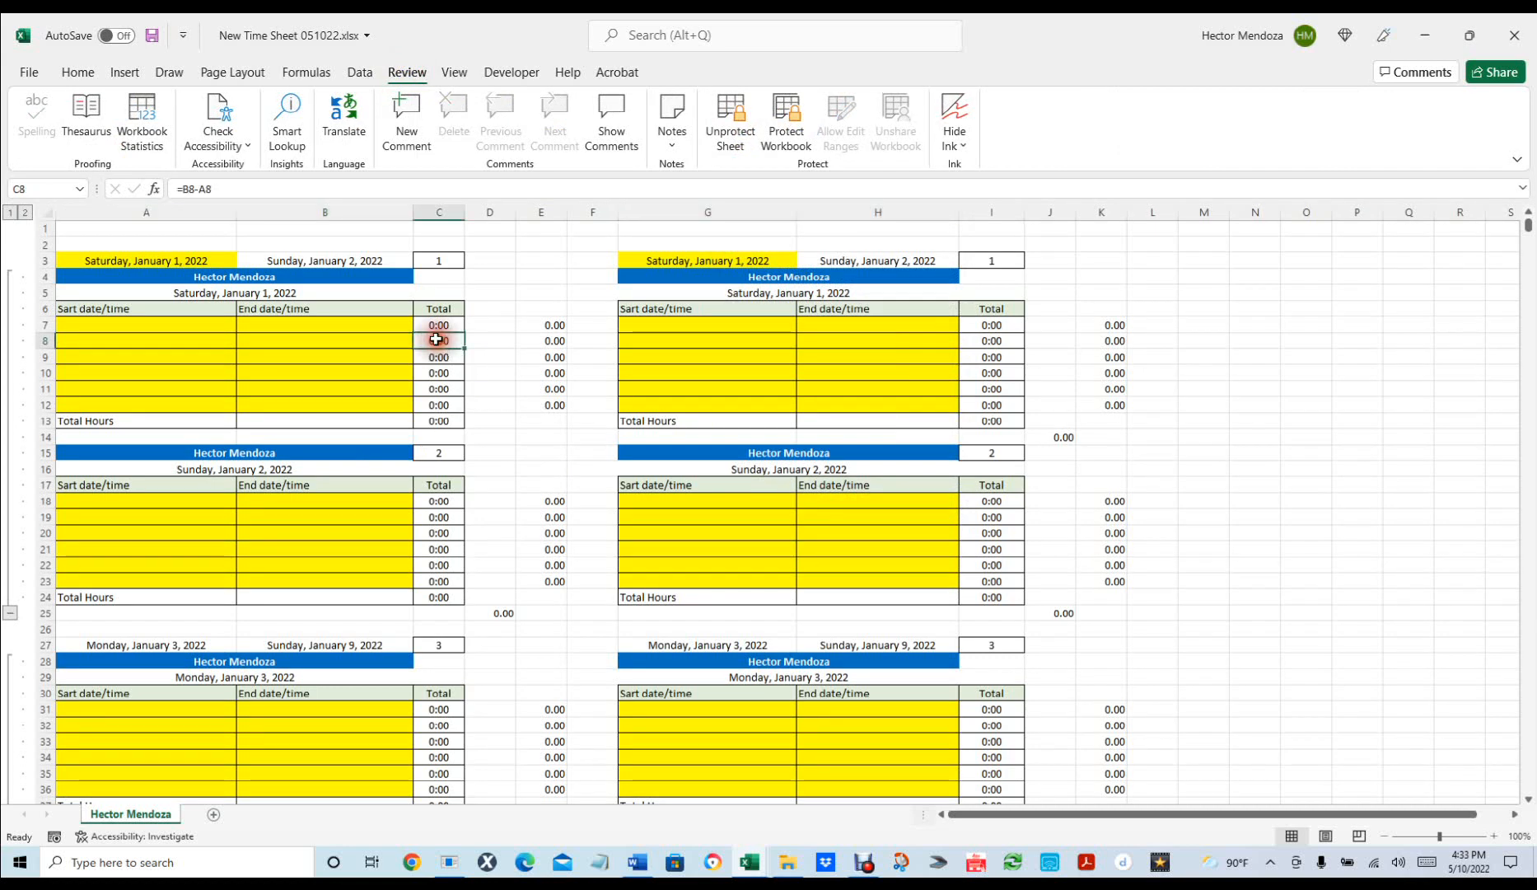
key(Delete)
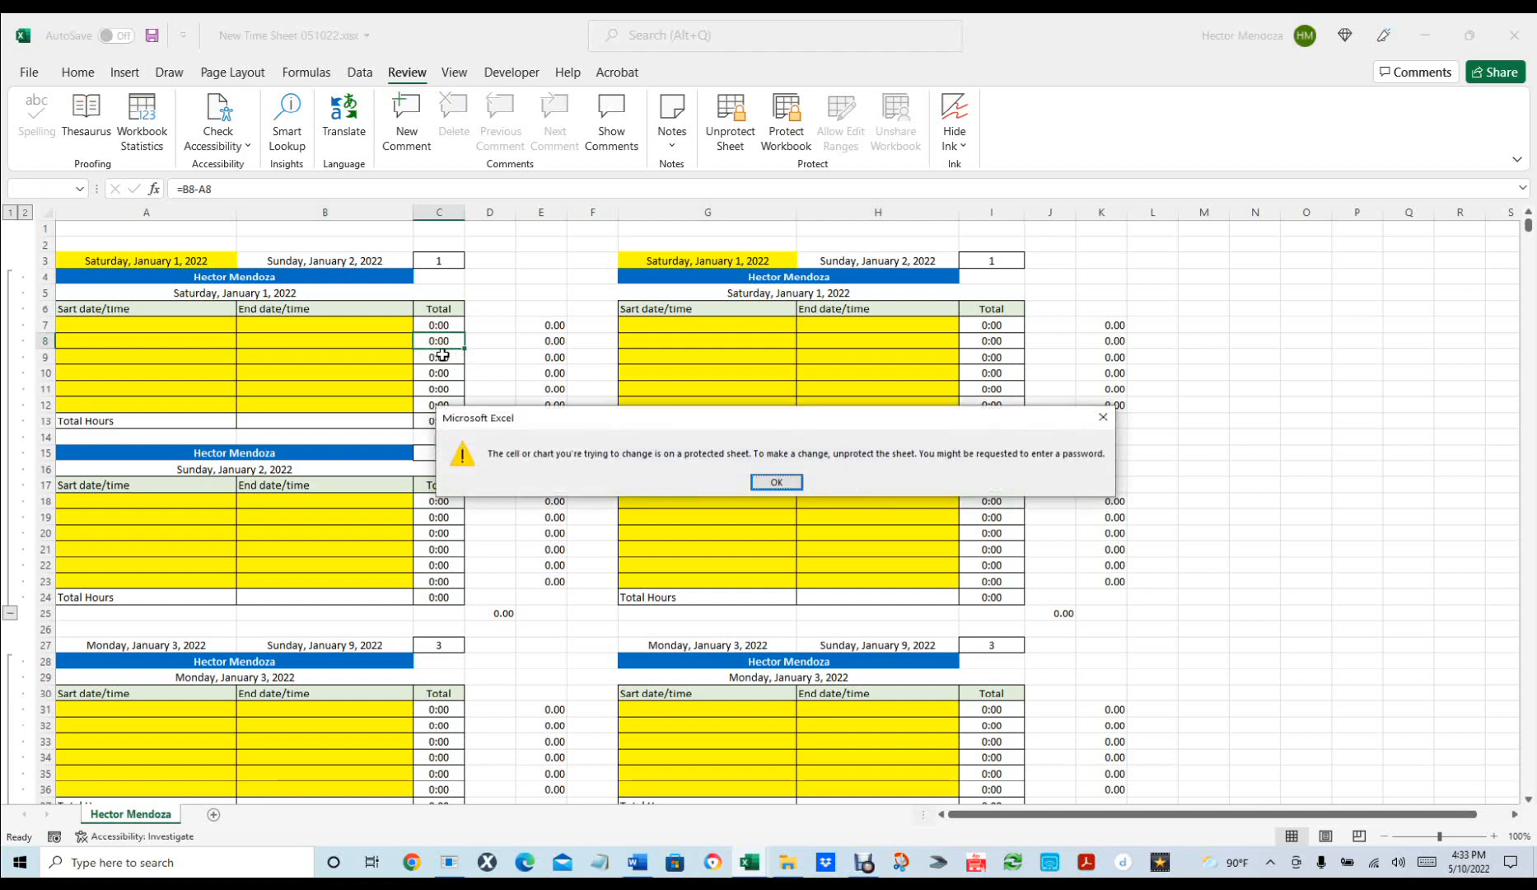
click(779, 481)
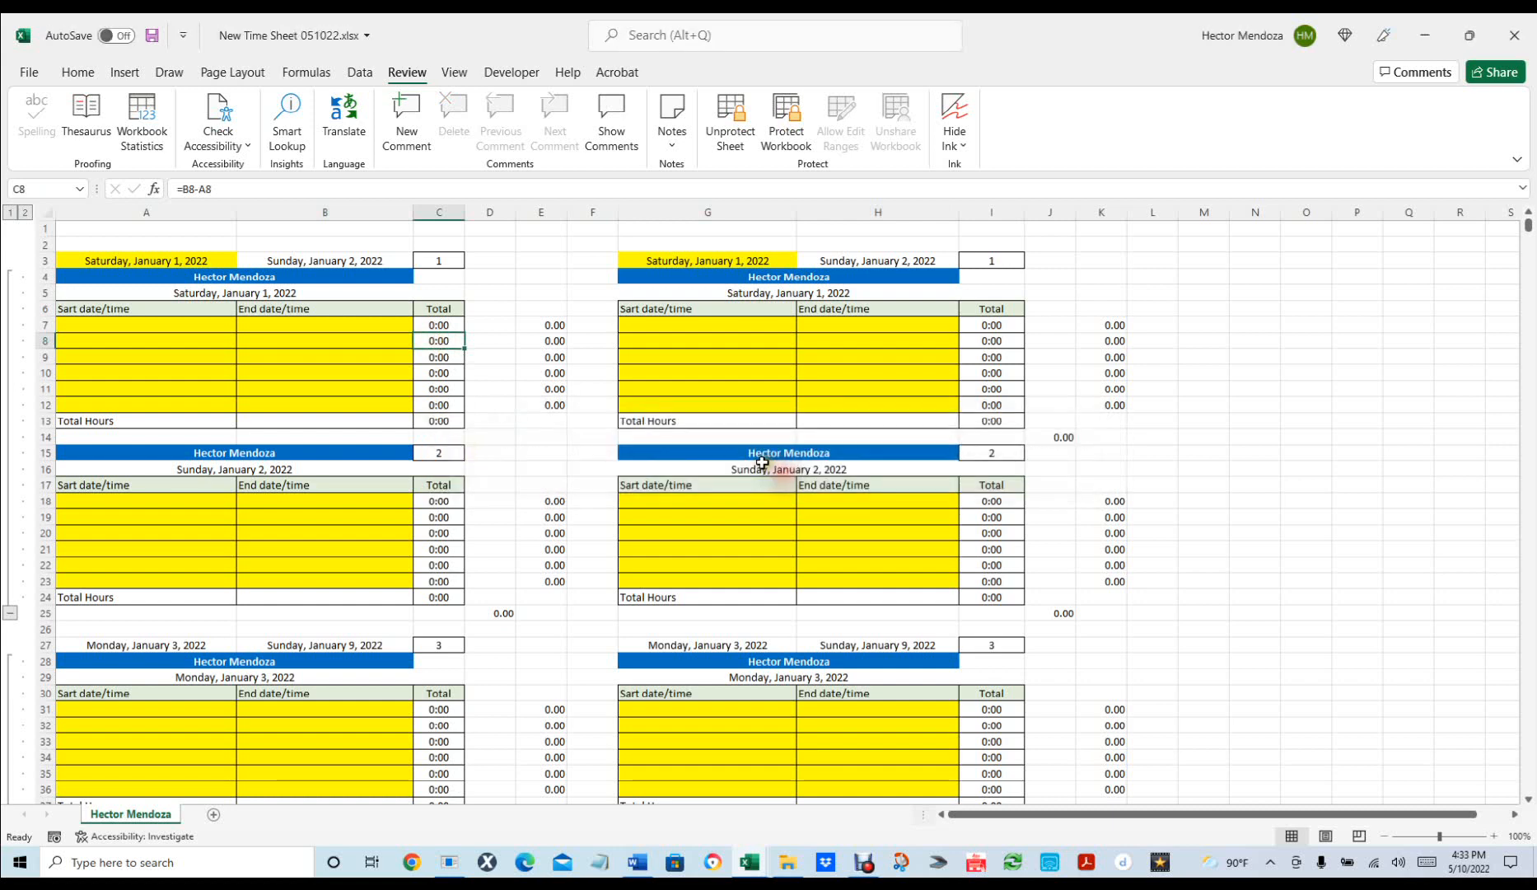
click(553, 384)
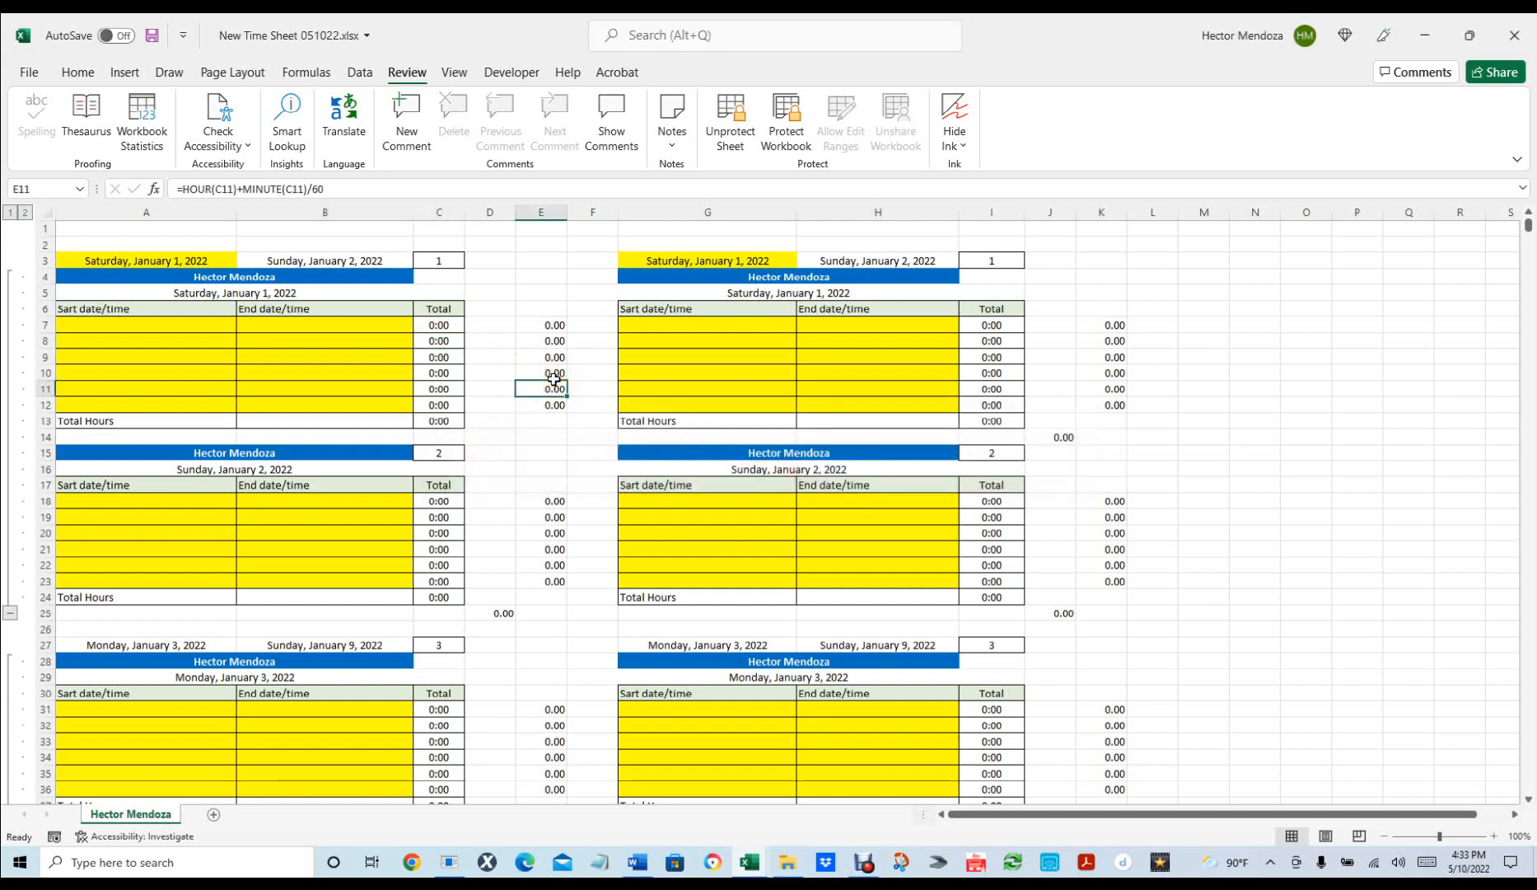
double_click(555, 382)
click(778, 479)
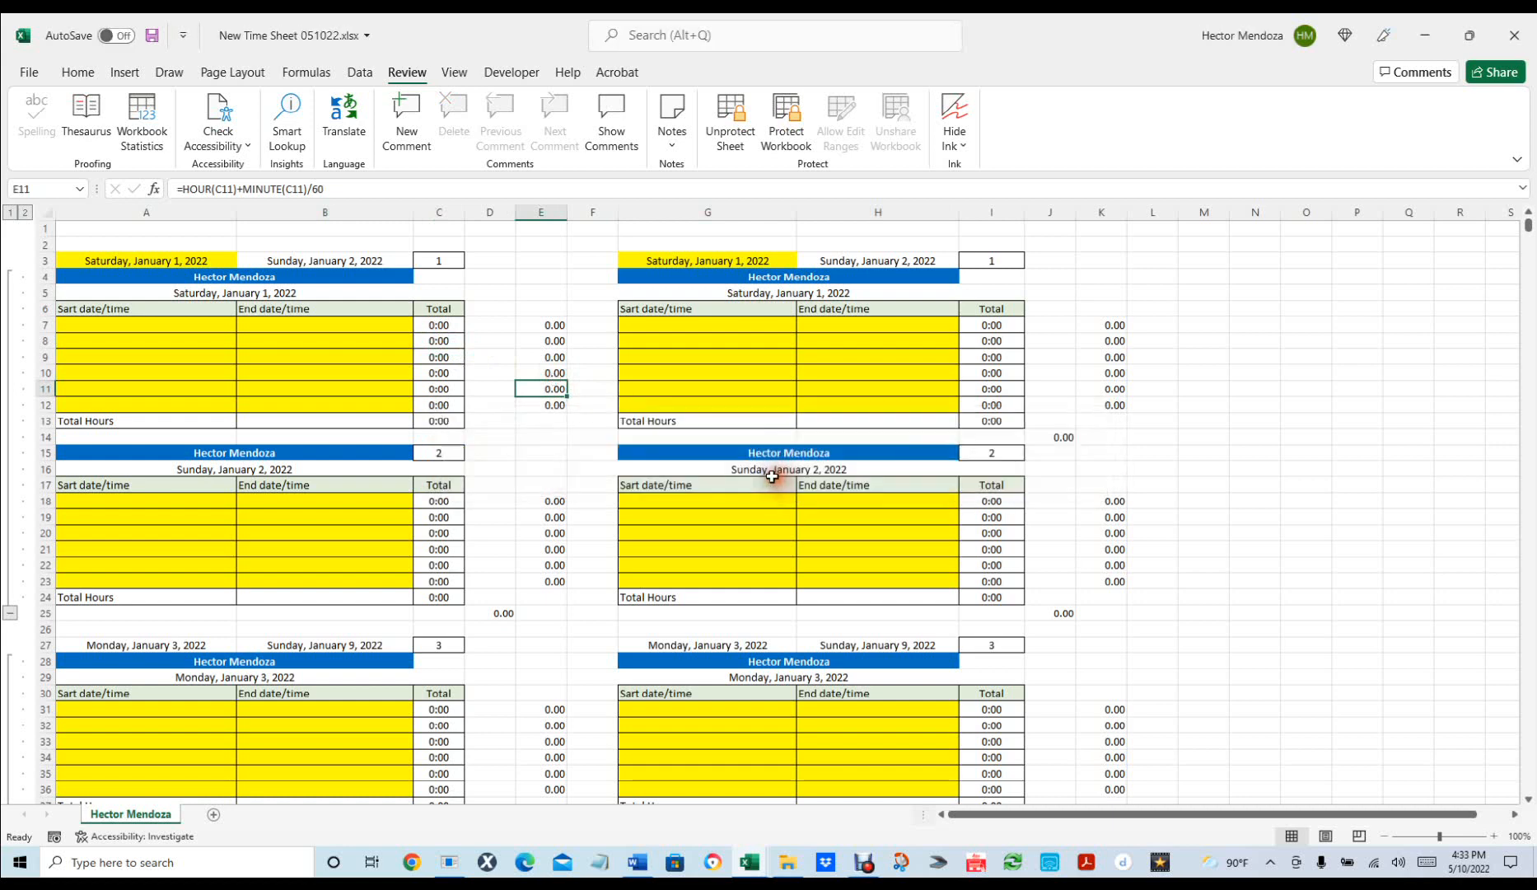
click(699, 643)
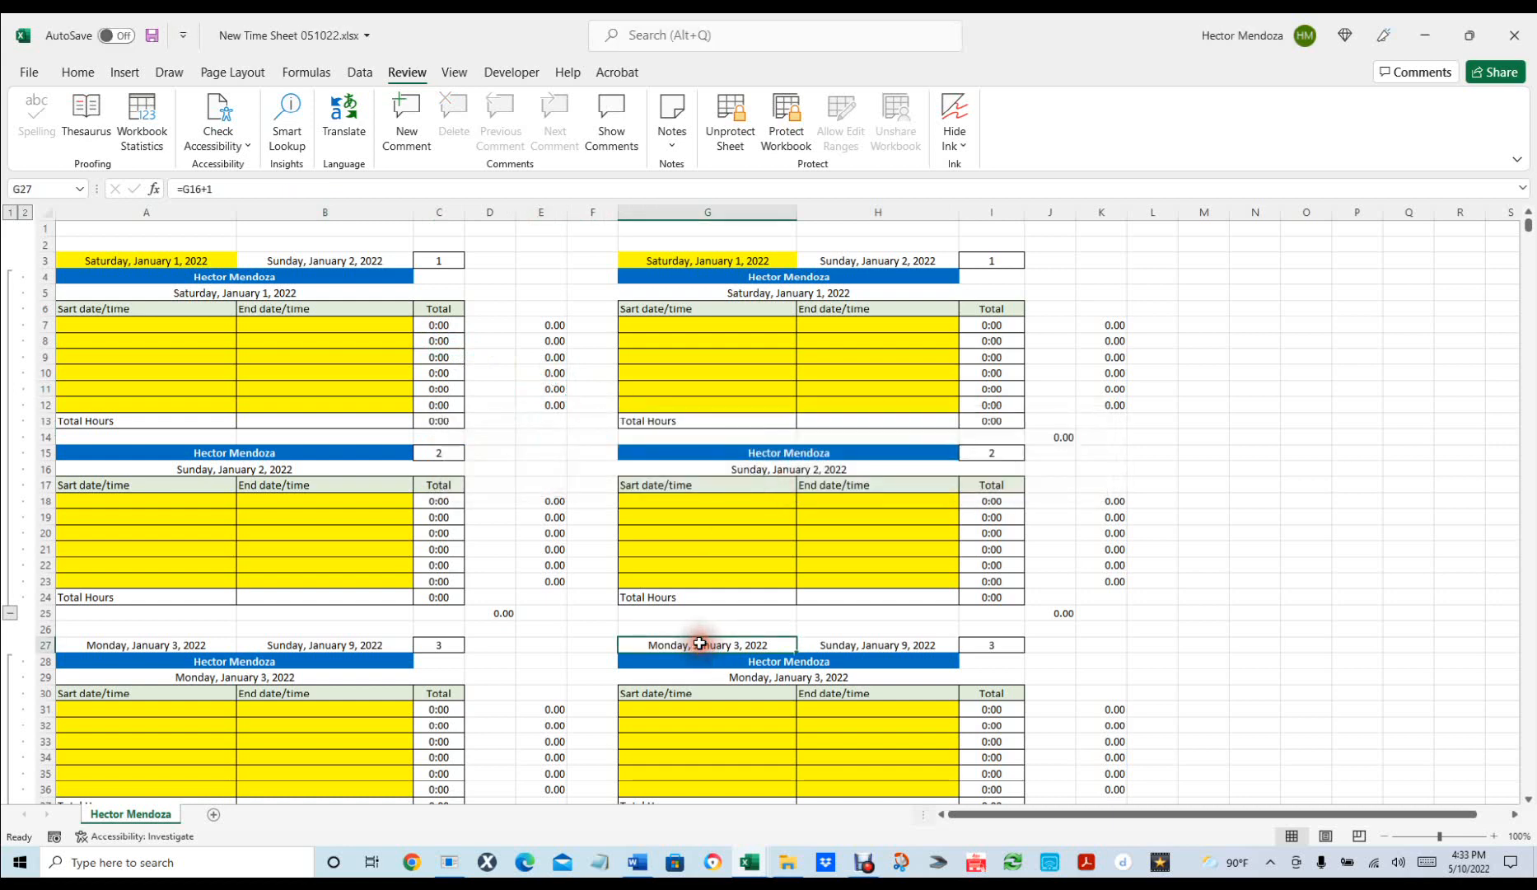
double_click(700, 644)
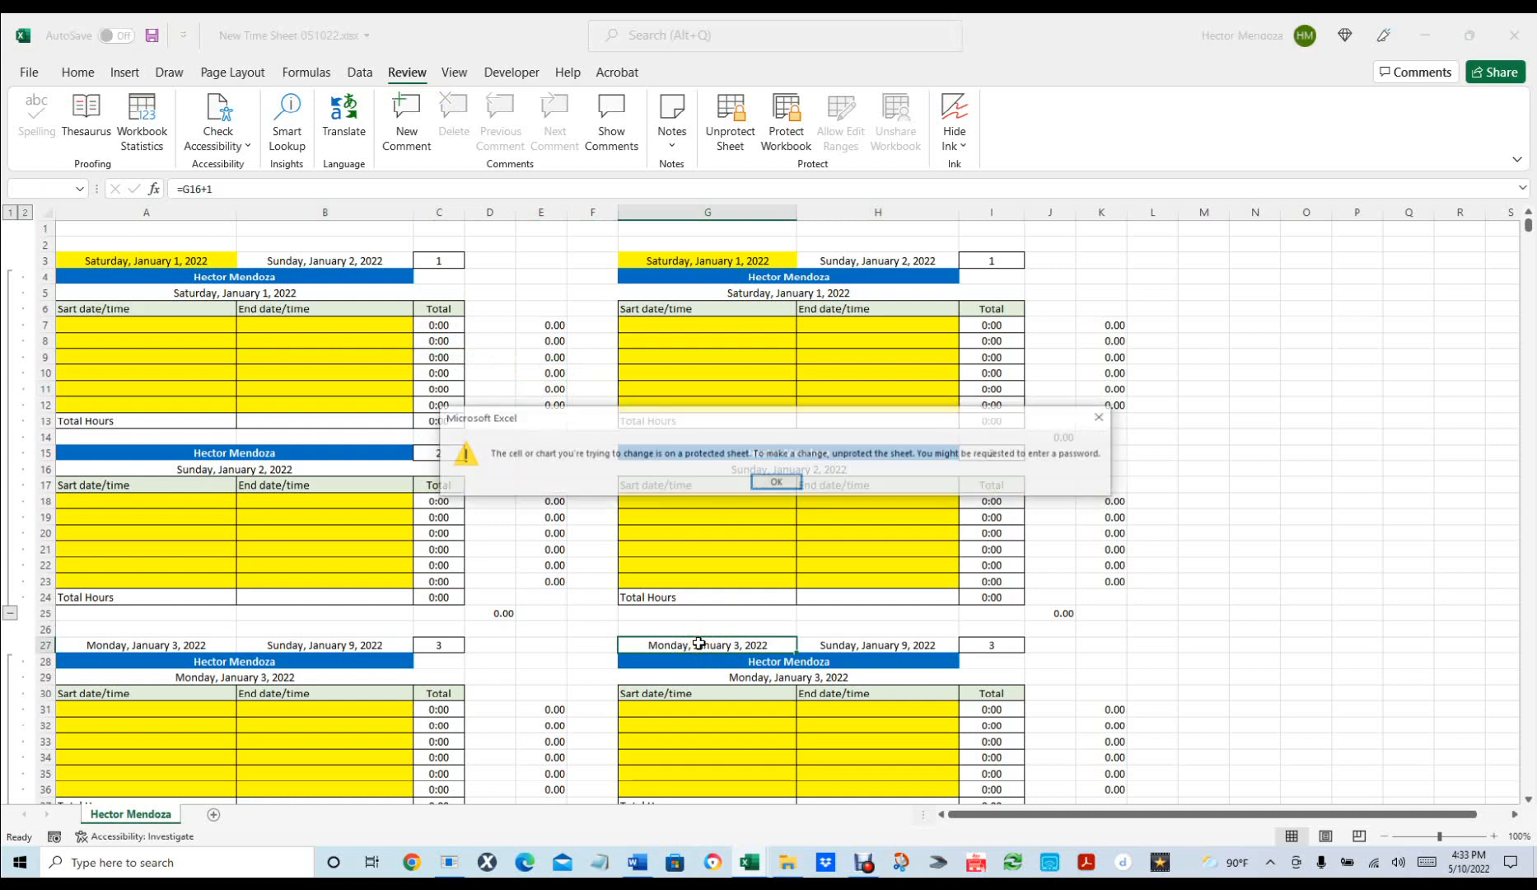
click(777, 481)
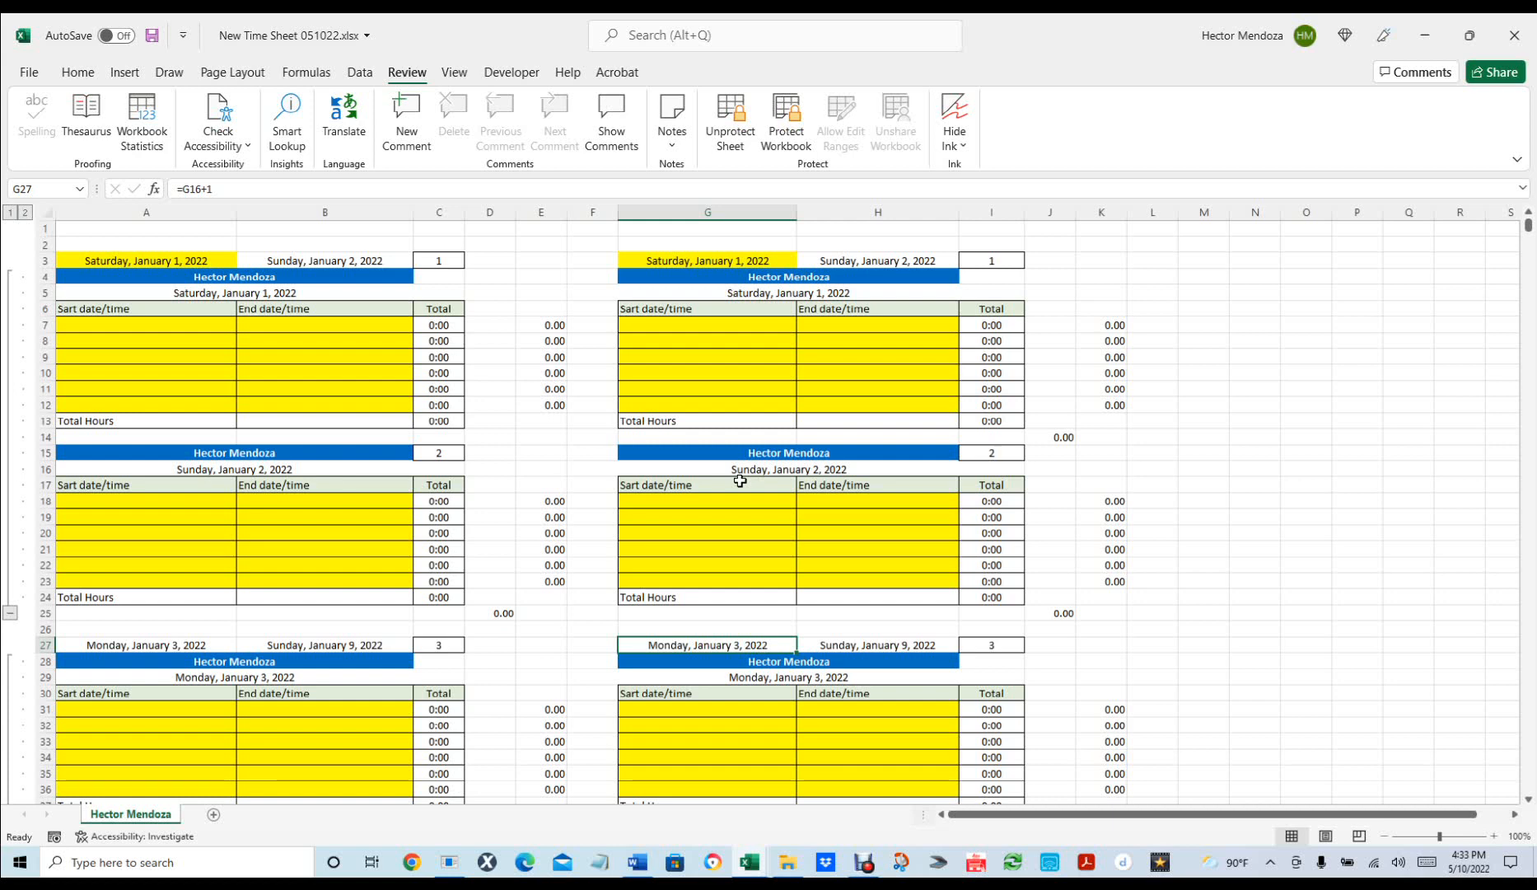
click(177, 261)
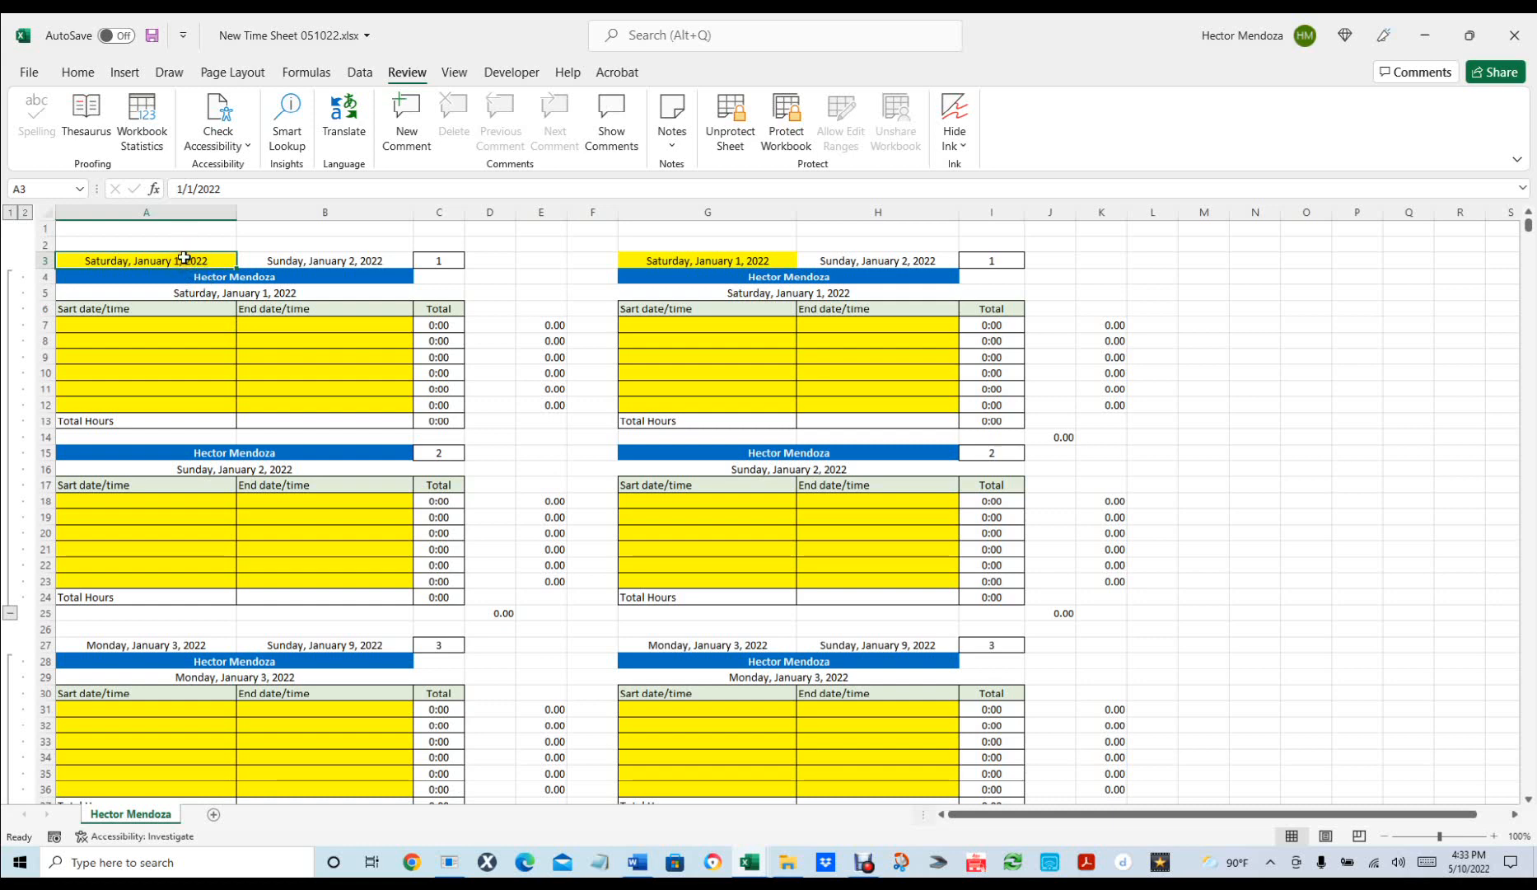
text(1)
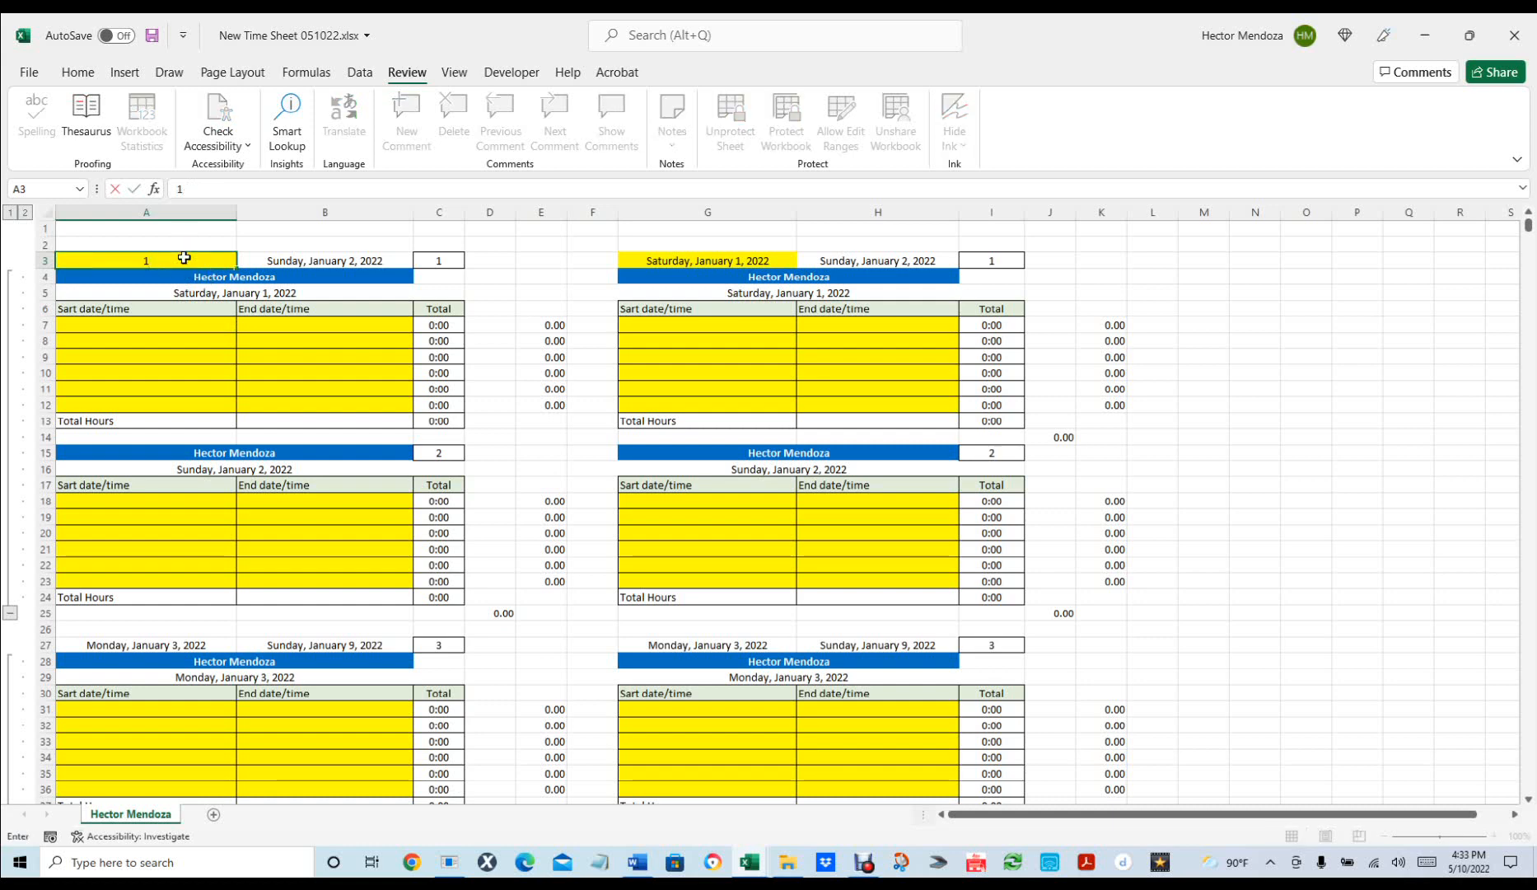
text(/1)
text(/)
text(2023)
key(Return)
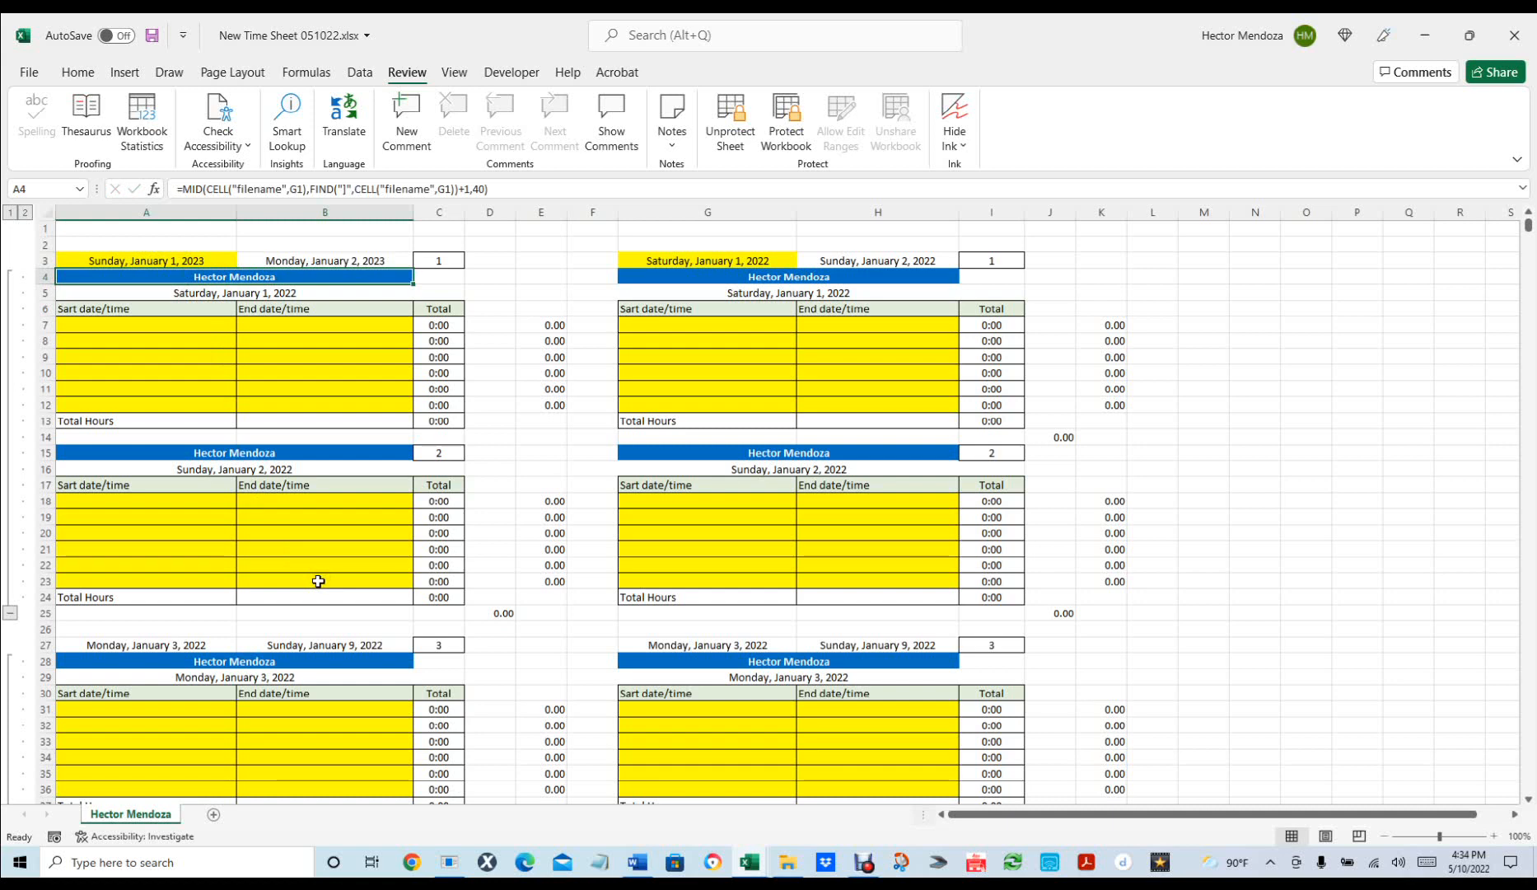
key(ctrl+z)
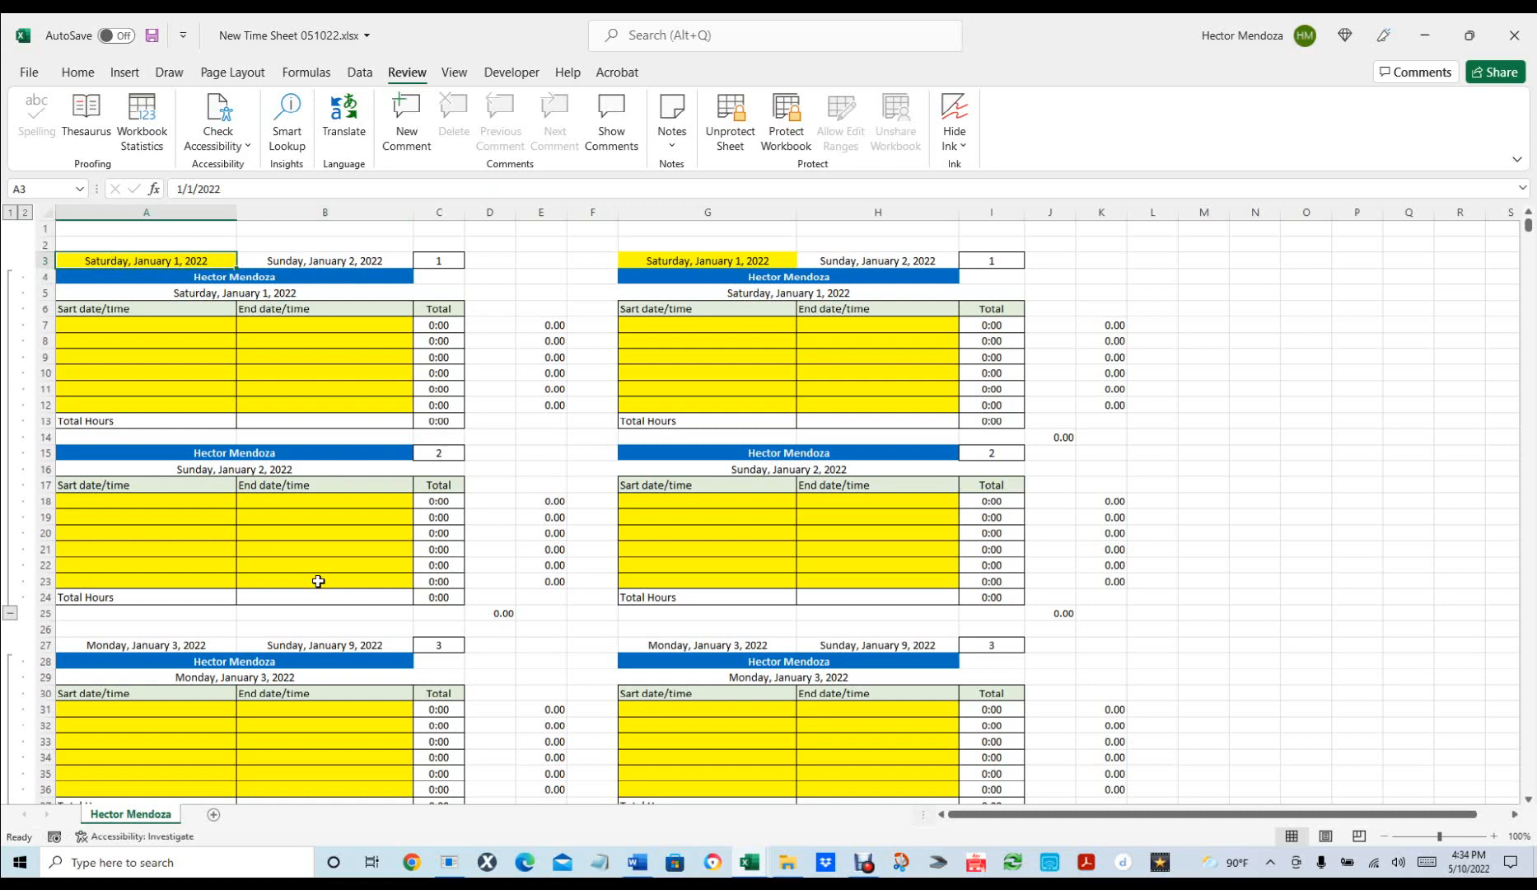
Unprotect the sheet and set A5's day heading to =A3.
click(221, 290)
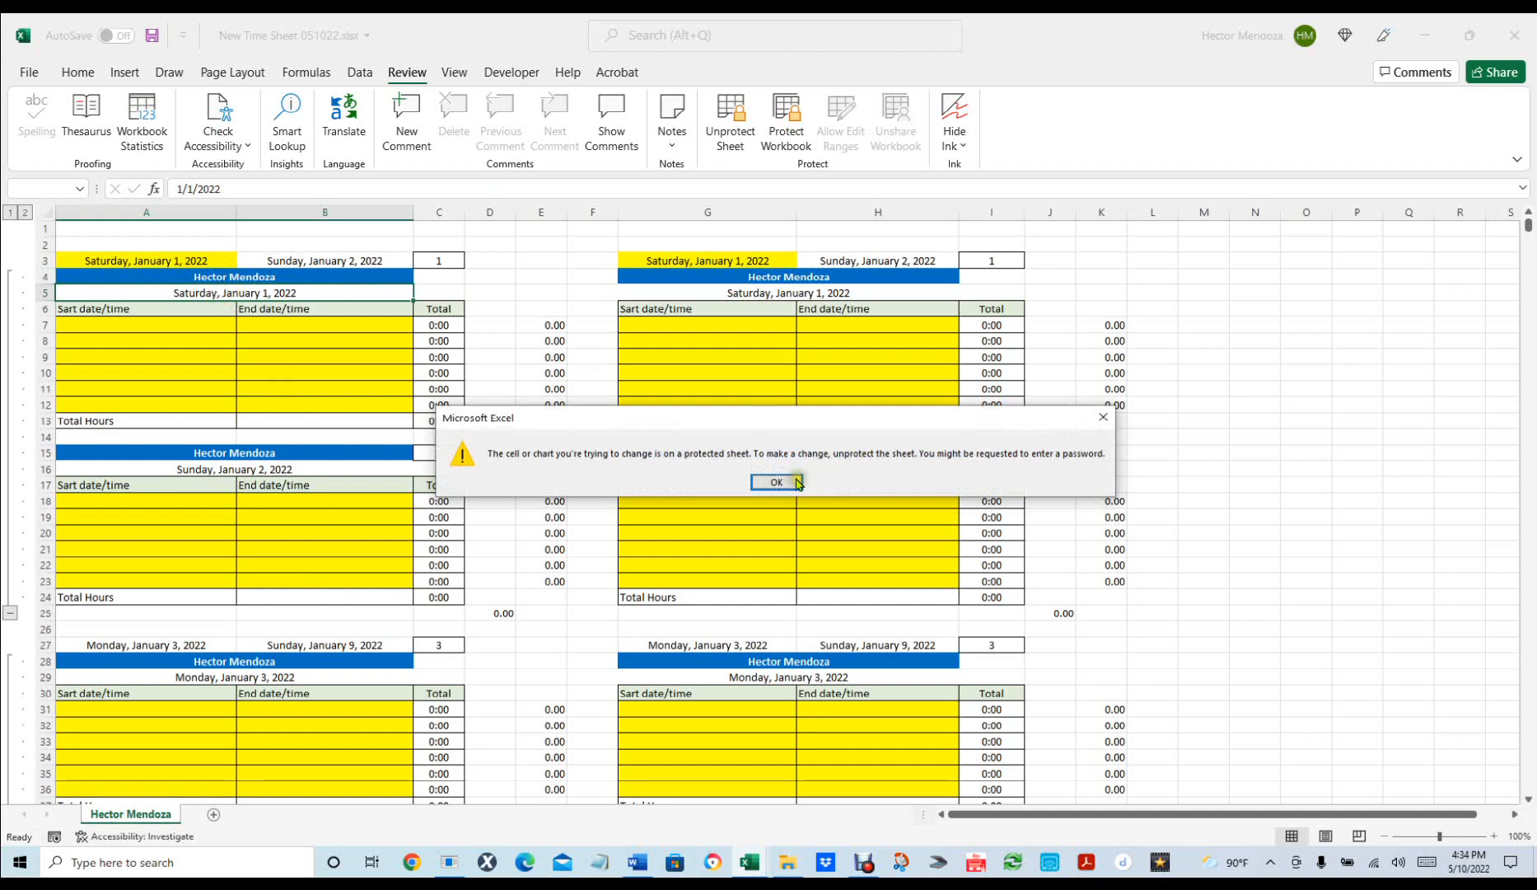
click(781, 477)
click(730, 119)
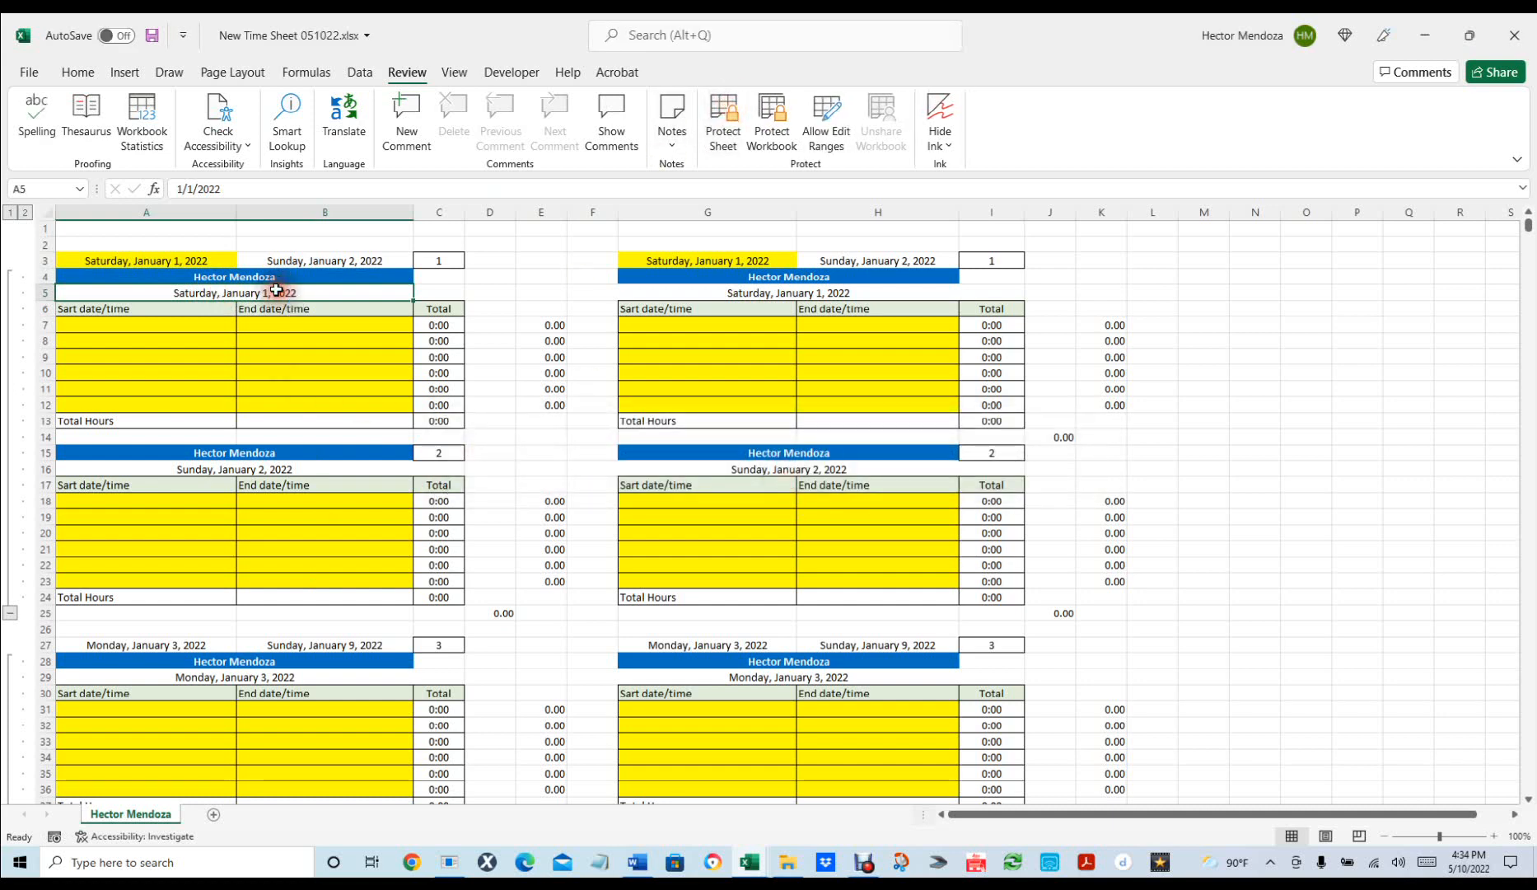
text(=)
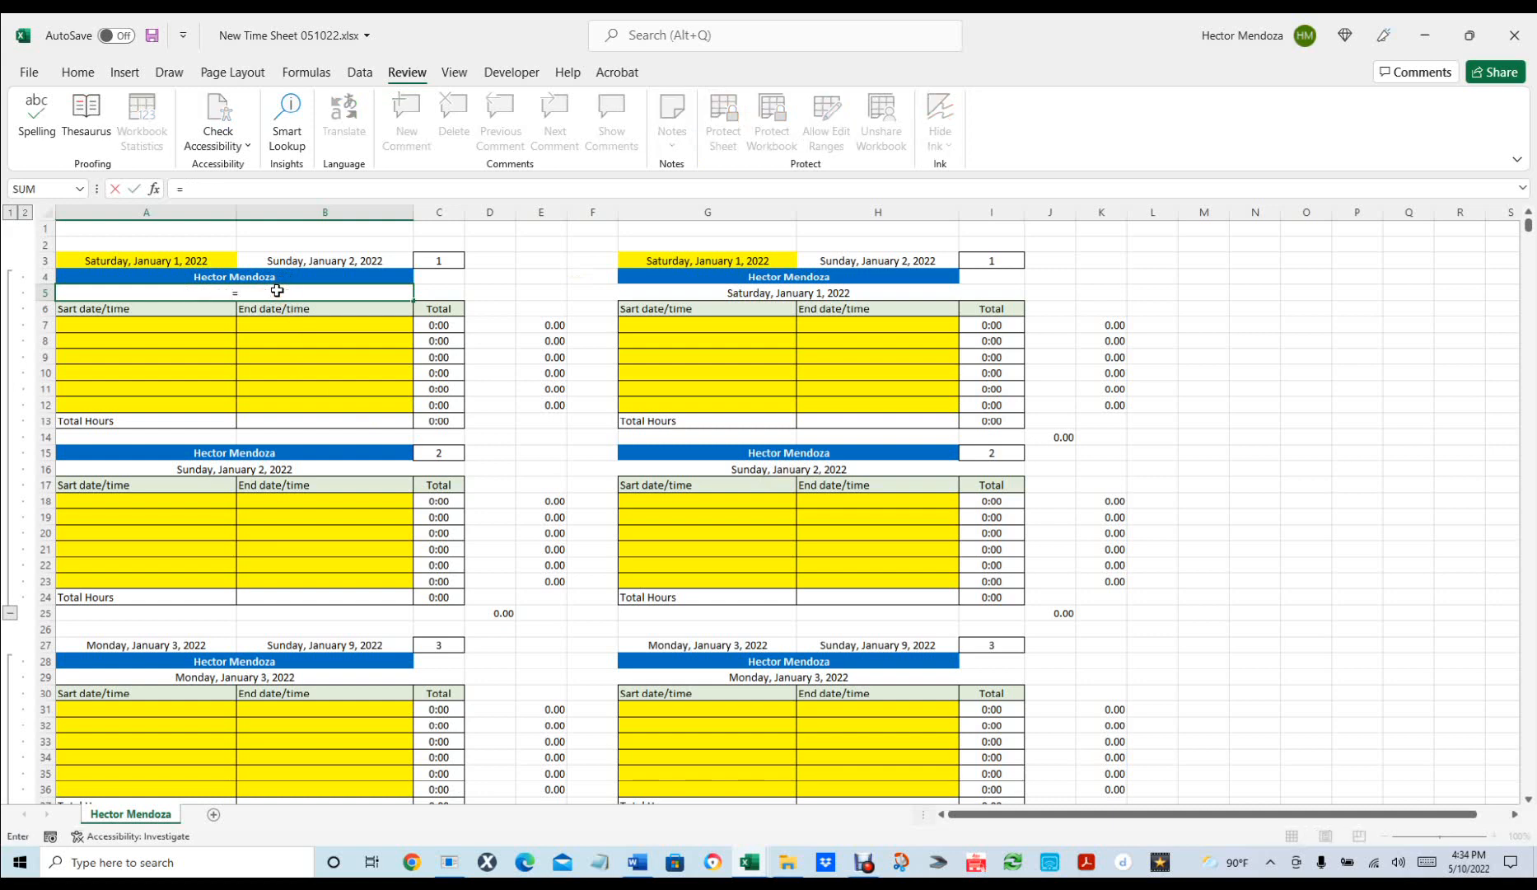
click(122, 261)
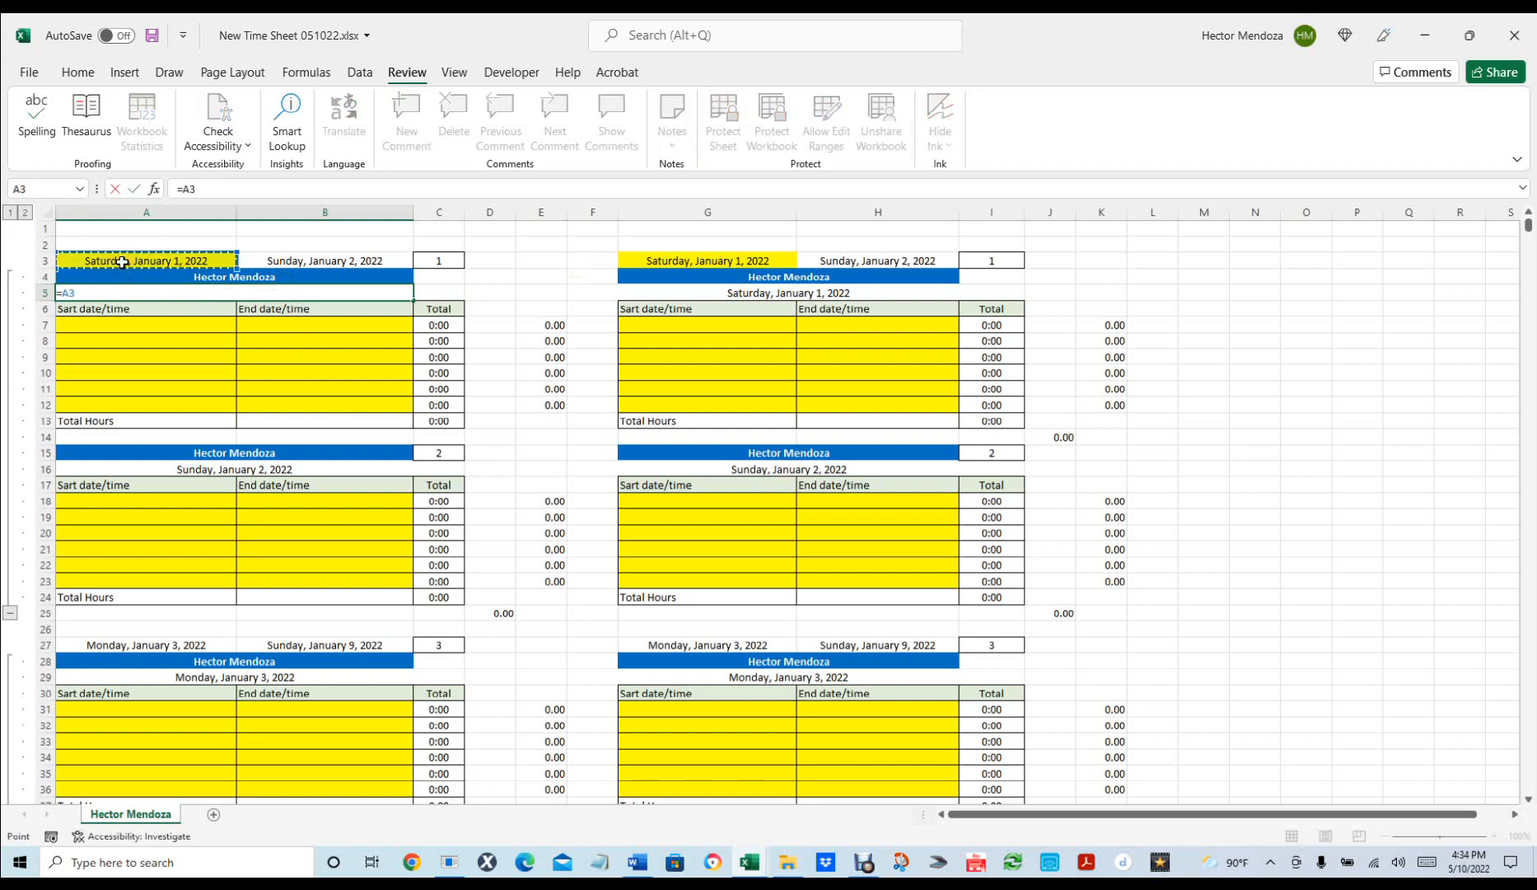
key(Return)
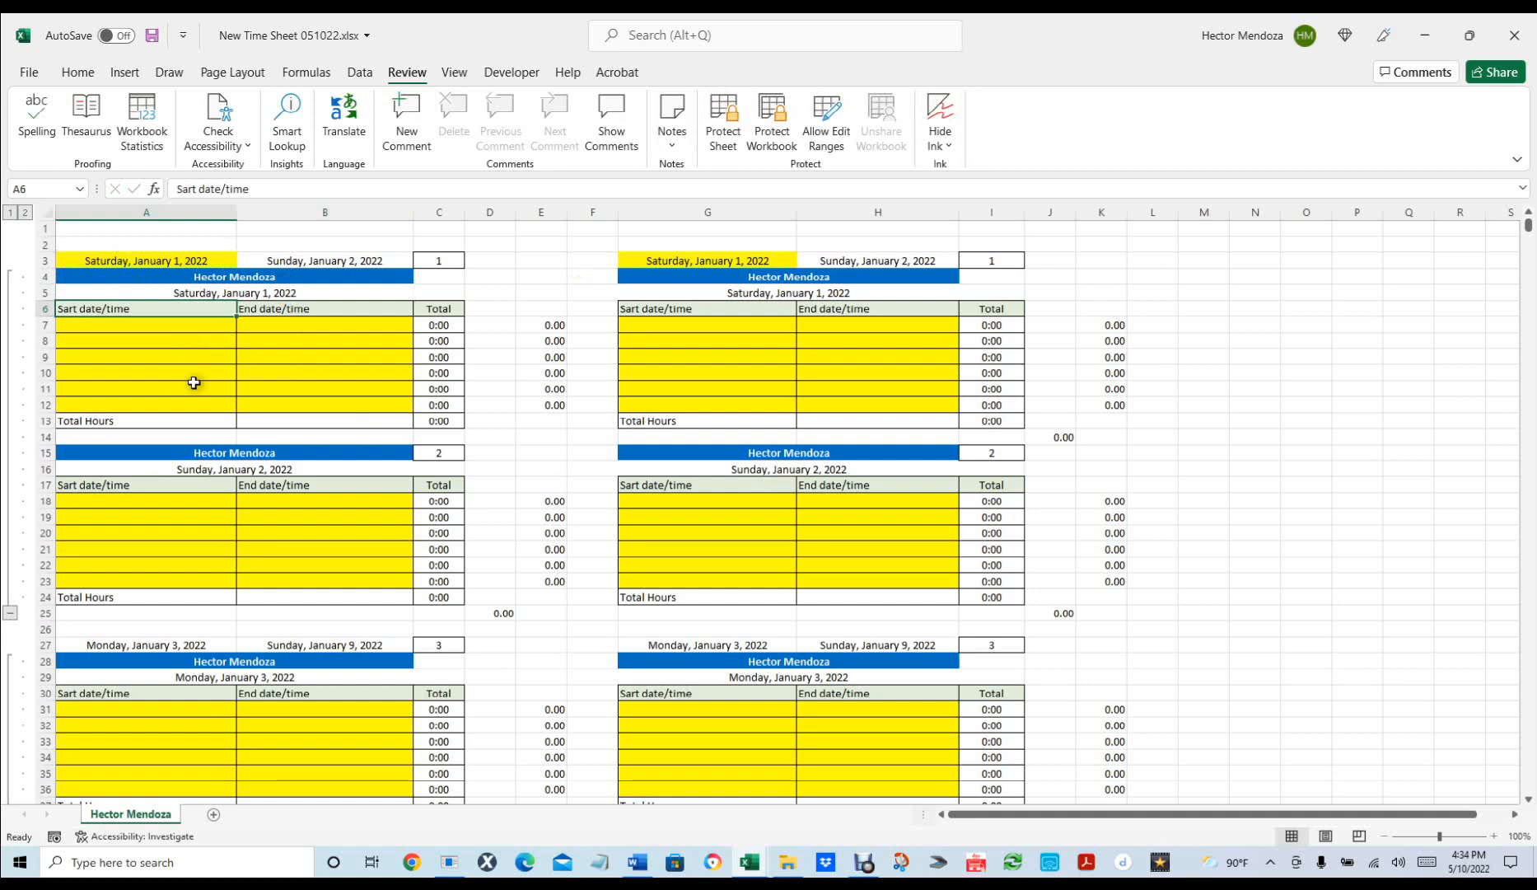
Change the start date in A3 to 1/1/2023.
click(181, 260)
text(1/)
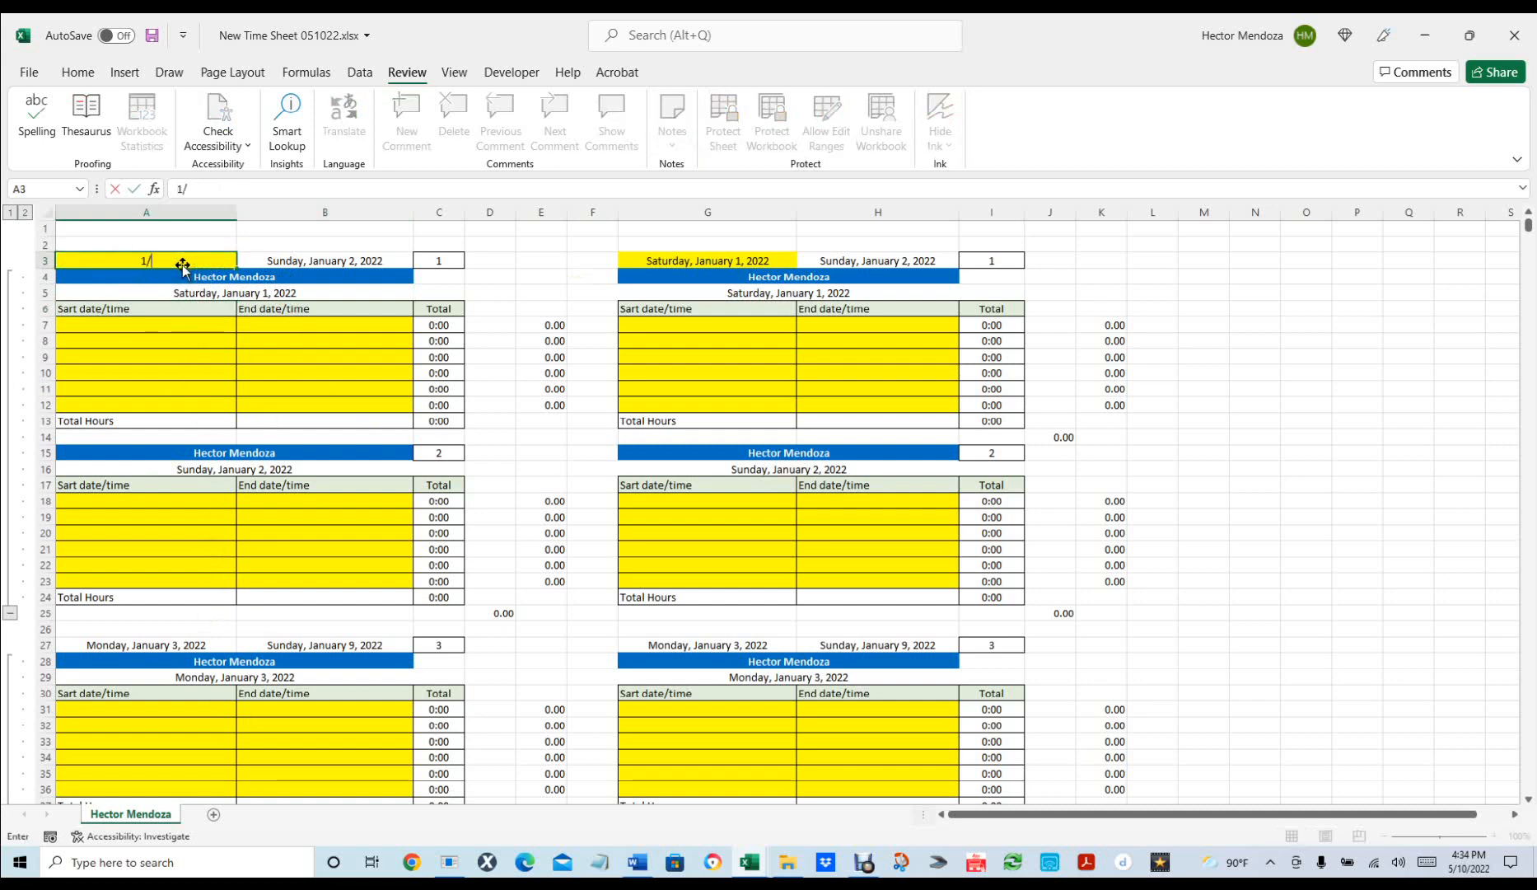
text(1/2023)
key(Return)
Set the second calendar's start date in G3 to 1/1/23.
scroll(280, 612, down, 1)
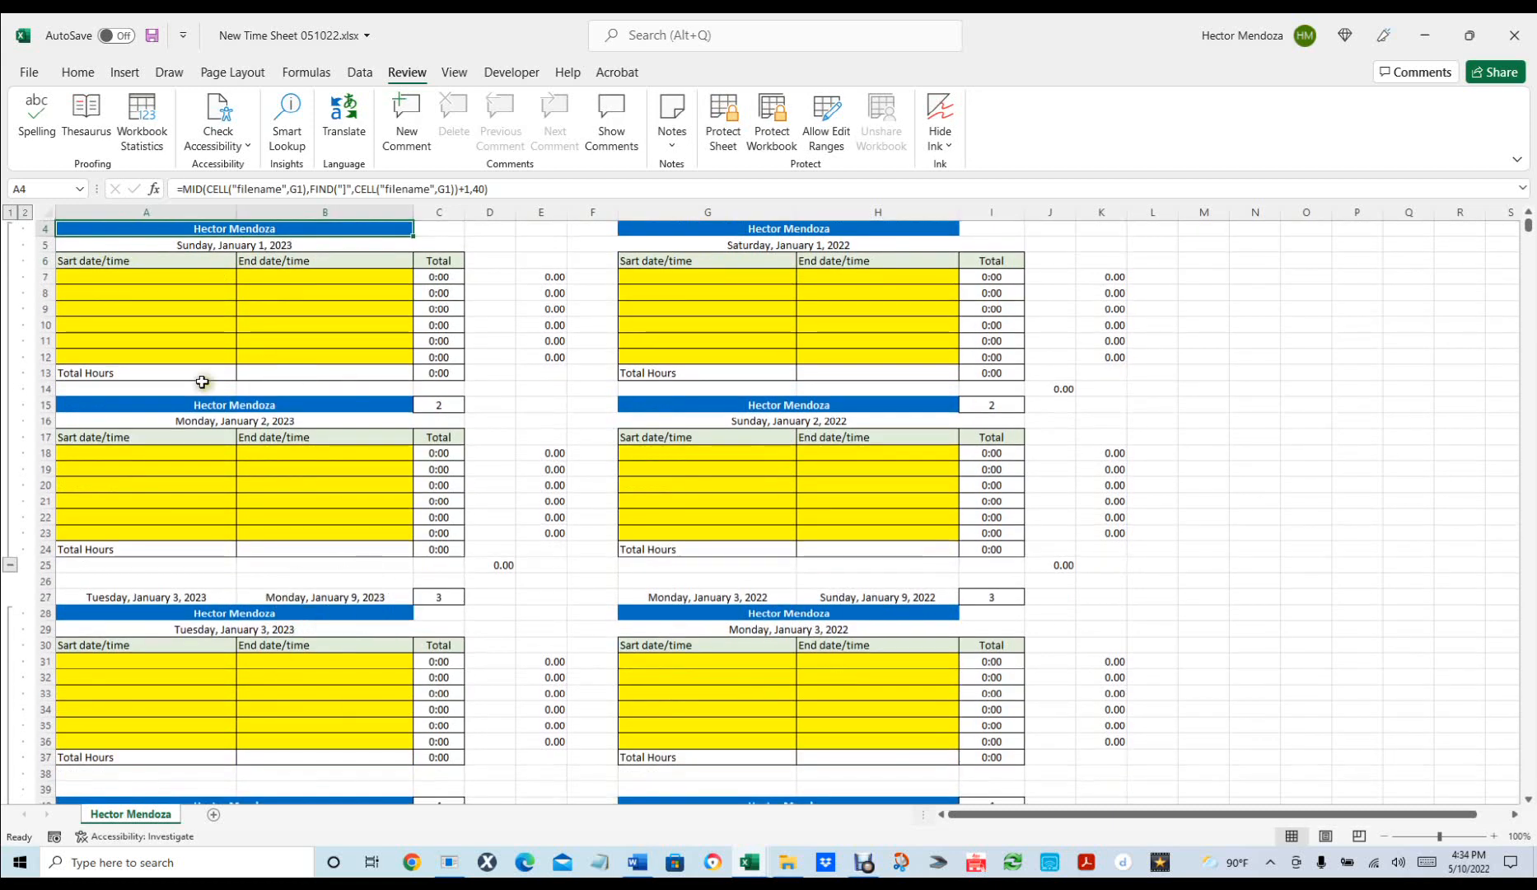
scroll(334, 596, down, 5)
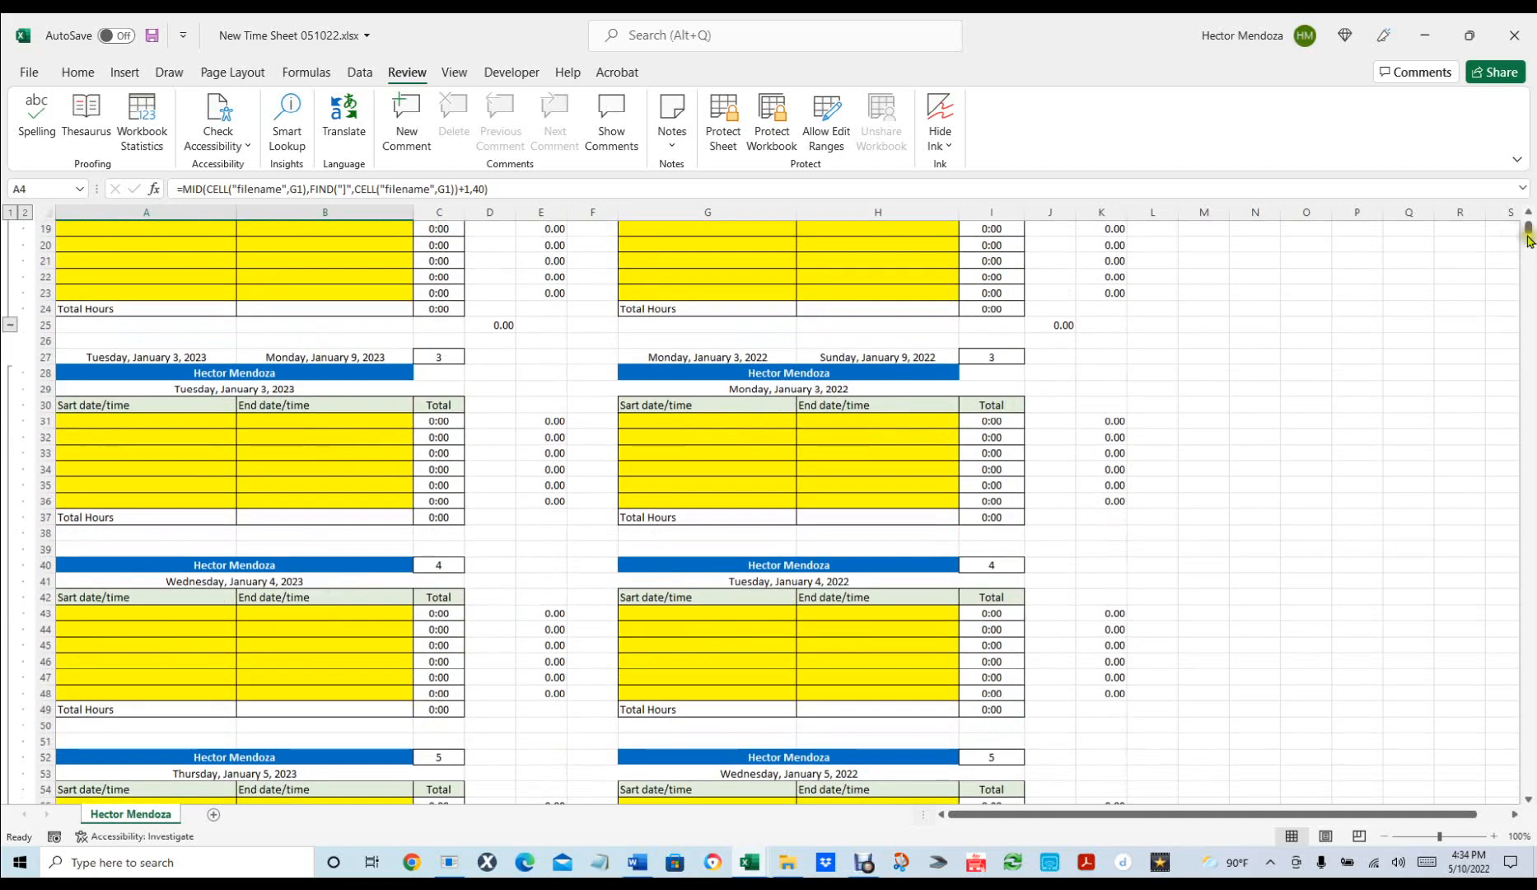
drag(1528, 229, 1514, 121)
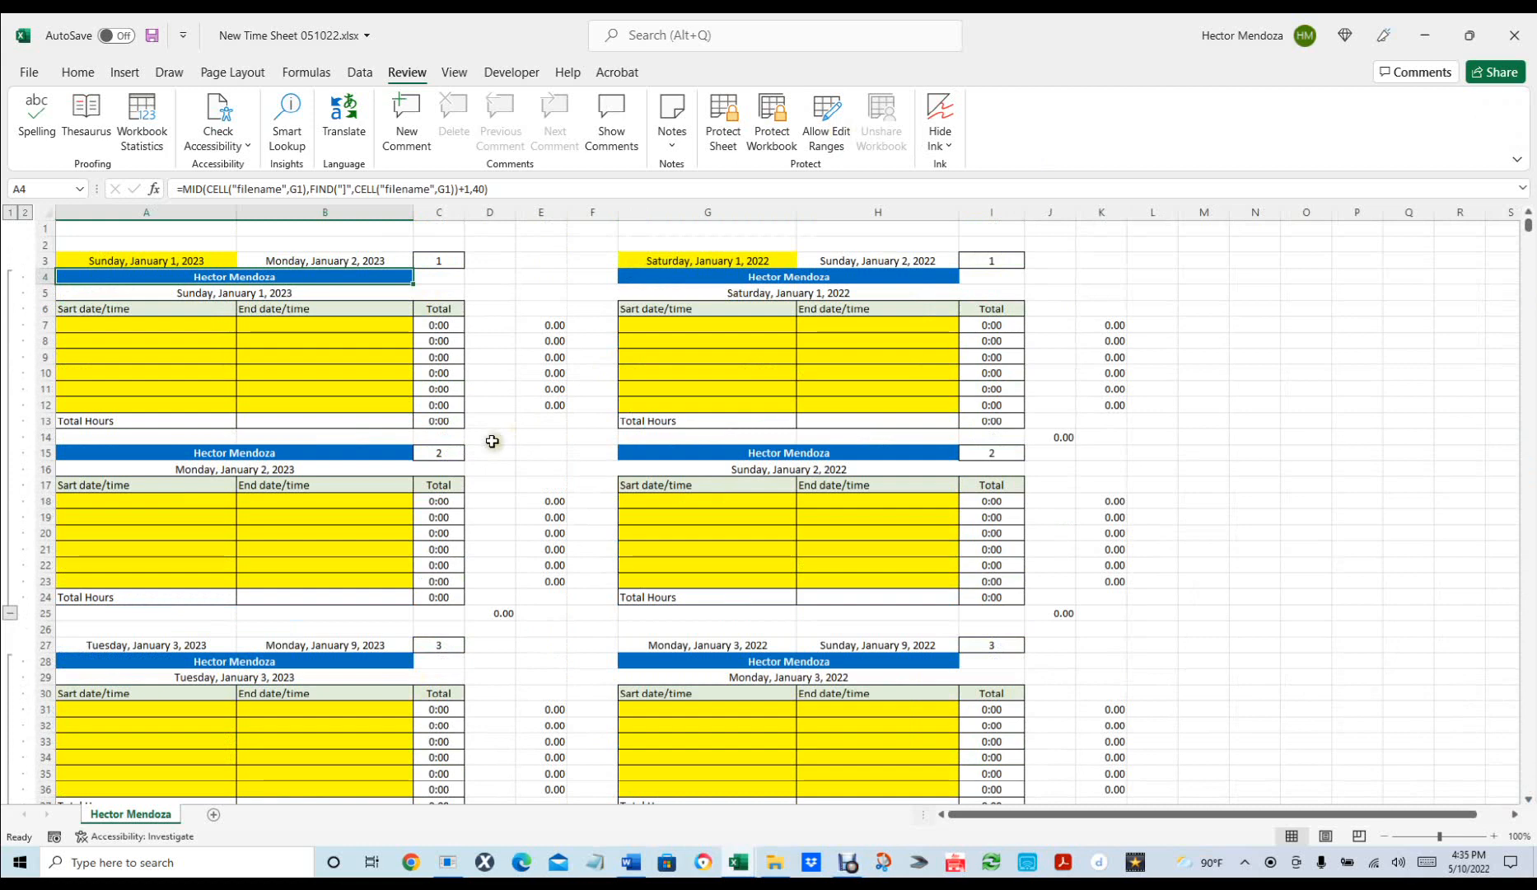
click(779, 294)
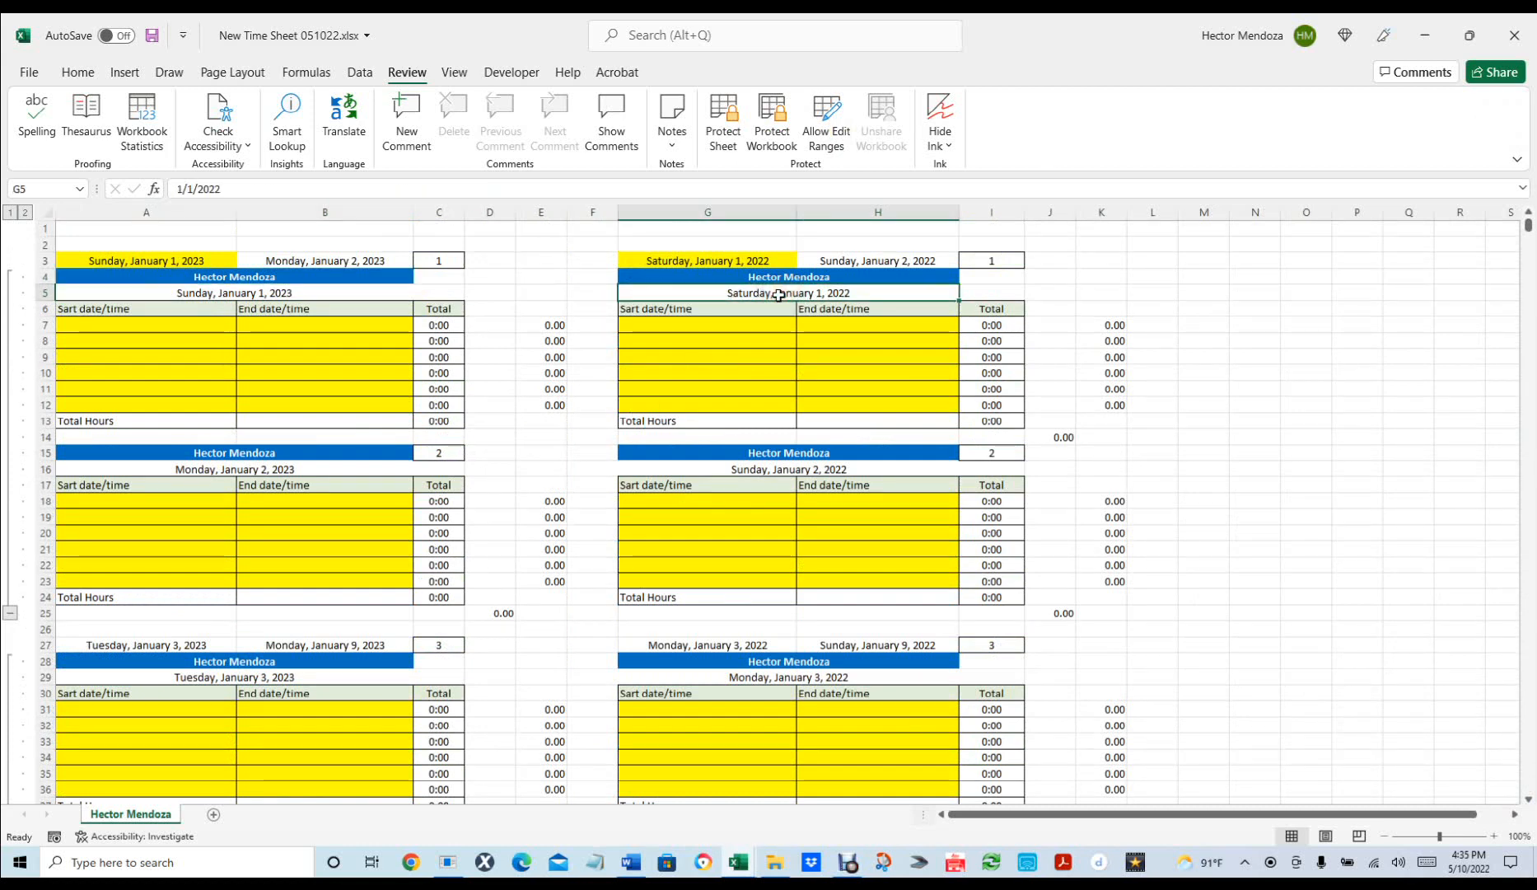
click(751, 260)
text(1/)
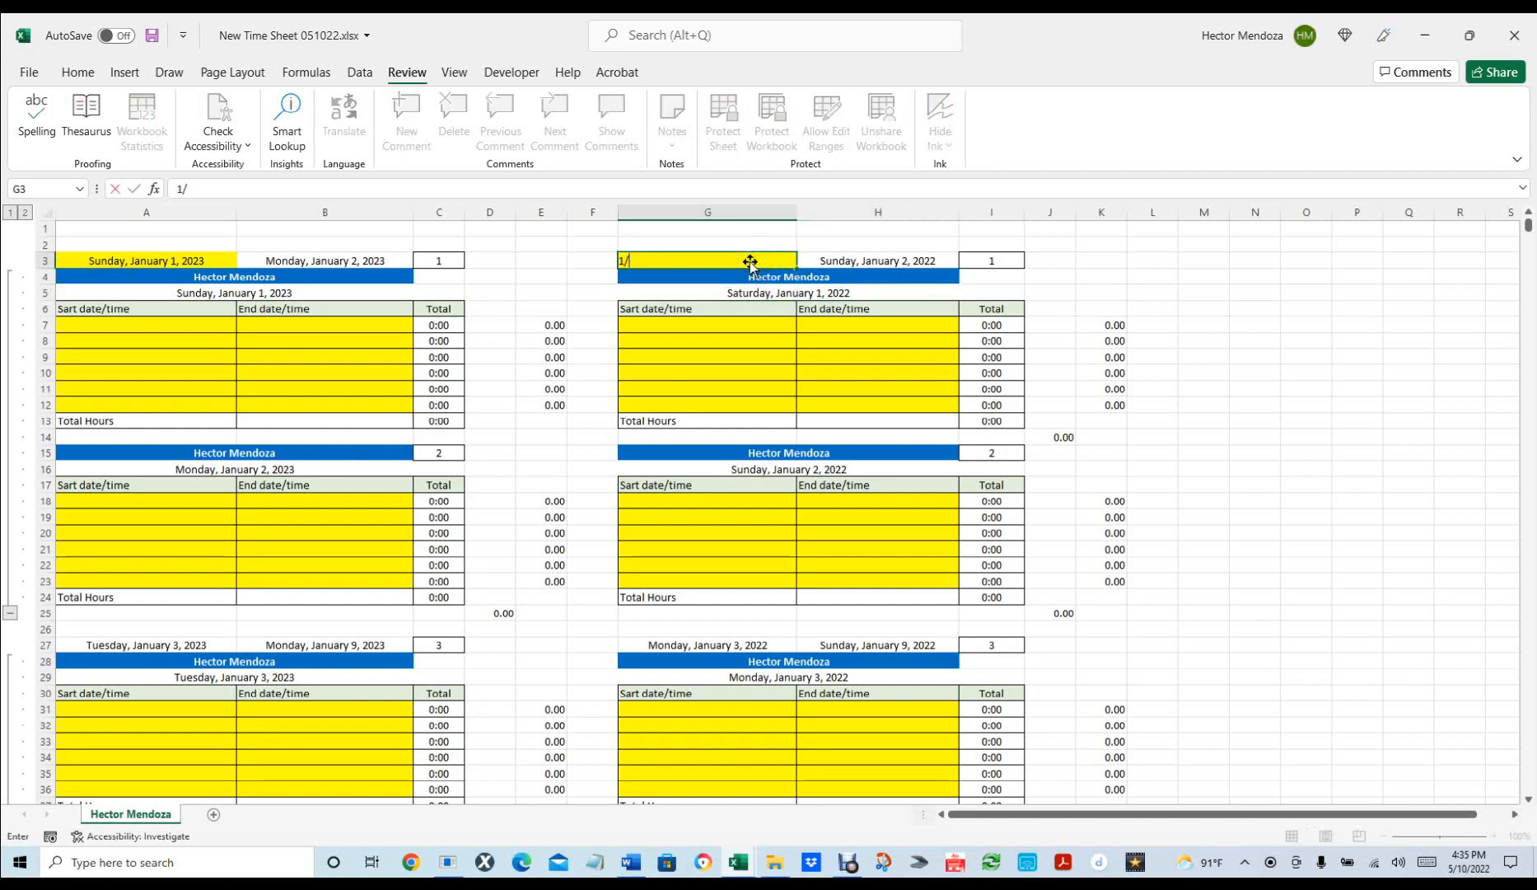
text(1/23)
key(Return)
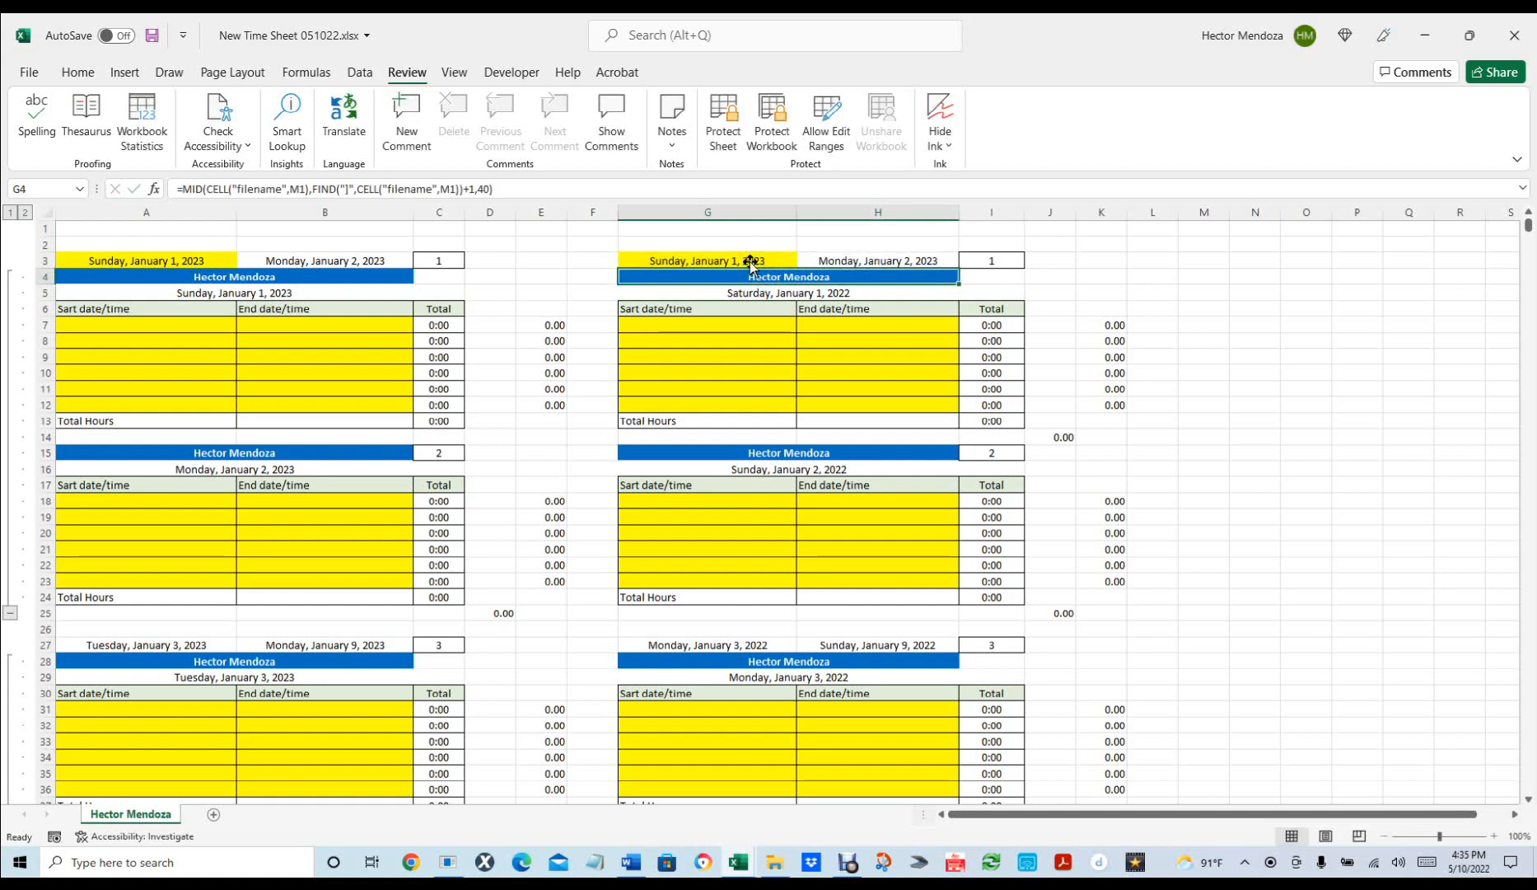
Link G5's day heading to the start date with =G3.
click(805, 291)
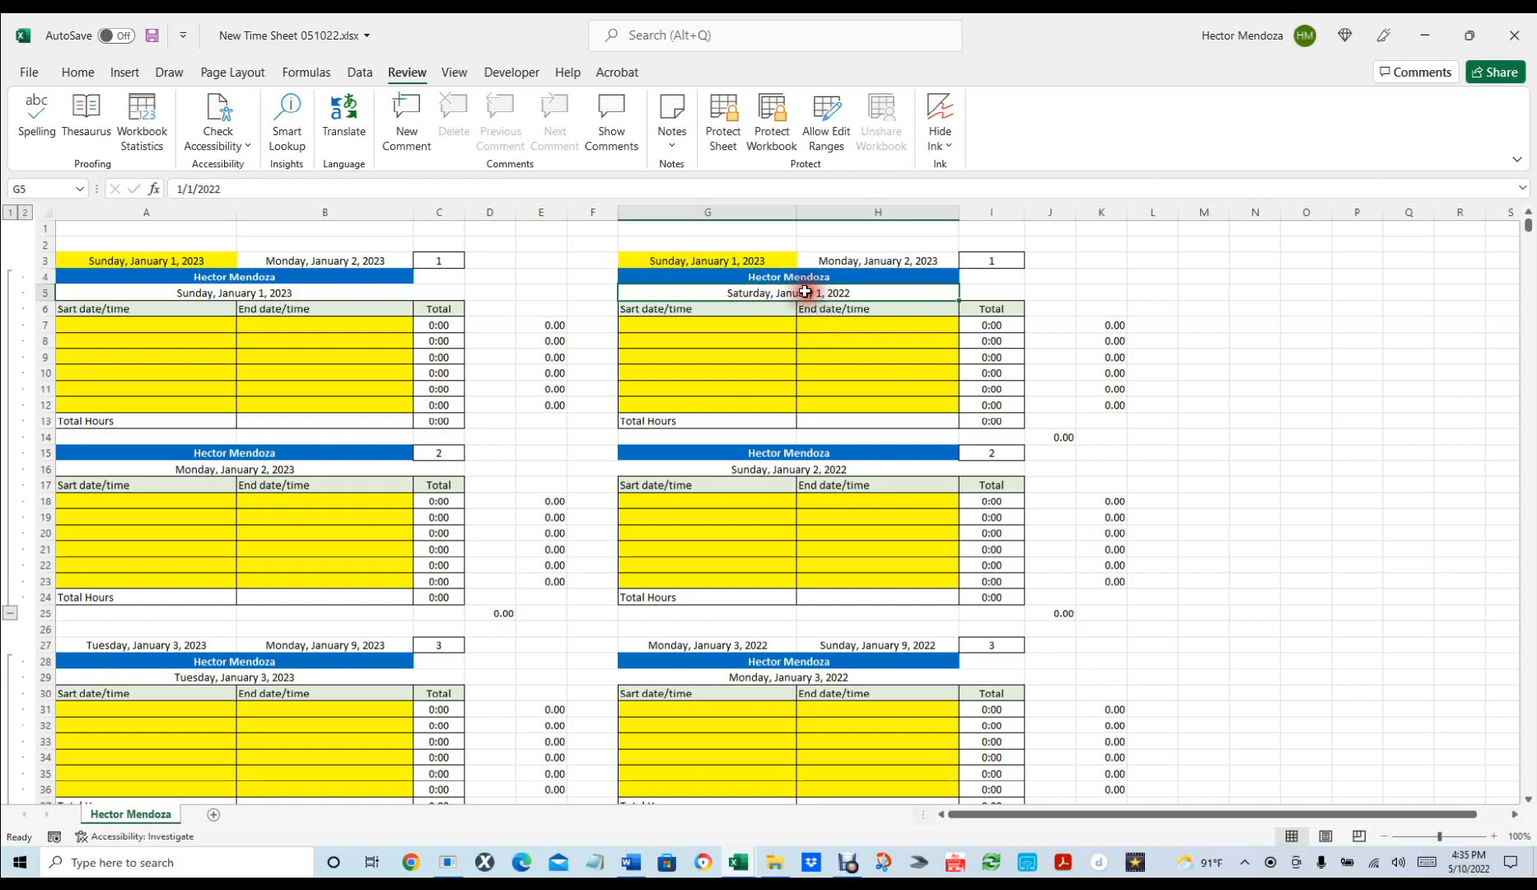
text(=)
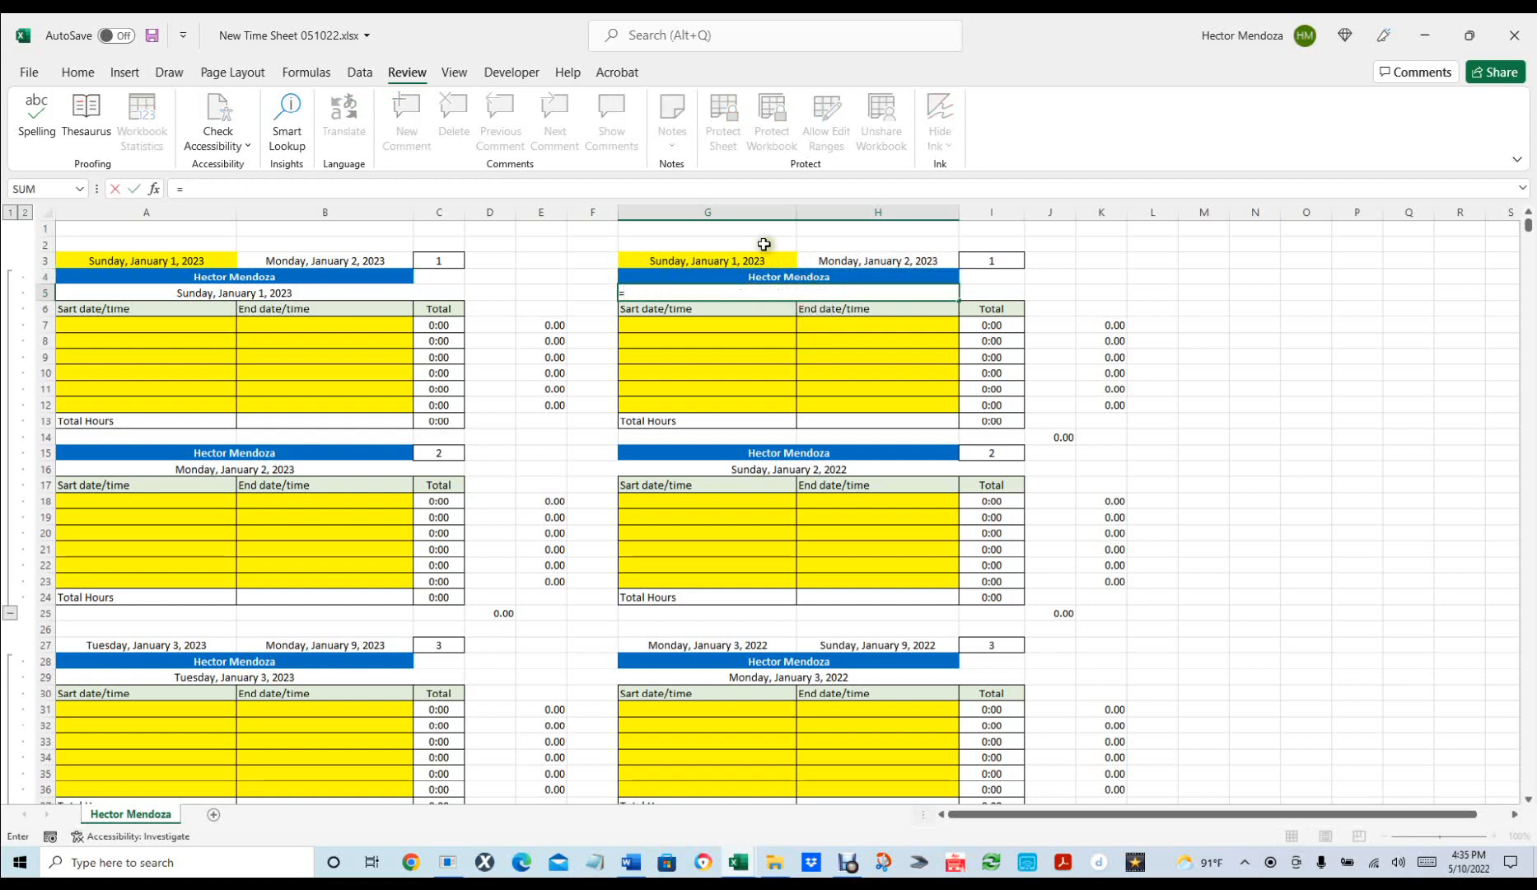
click(715, 262)
key(Return)
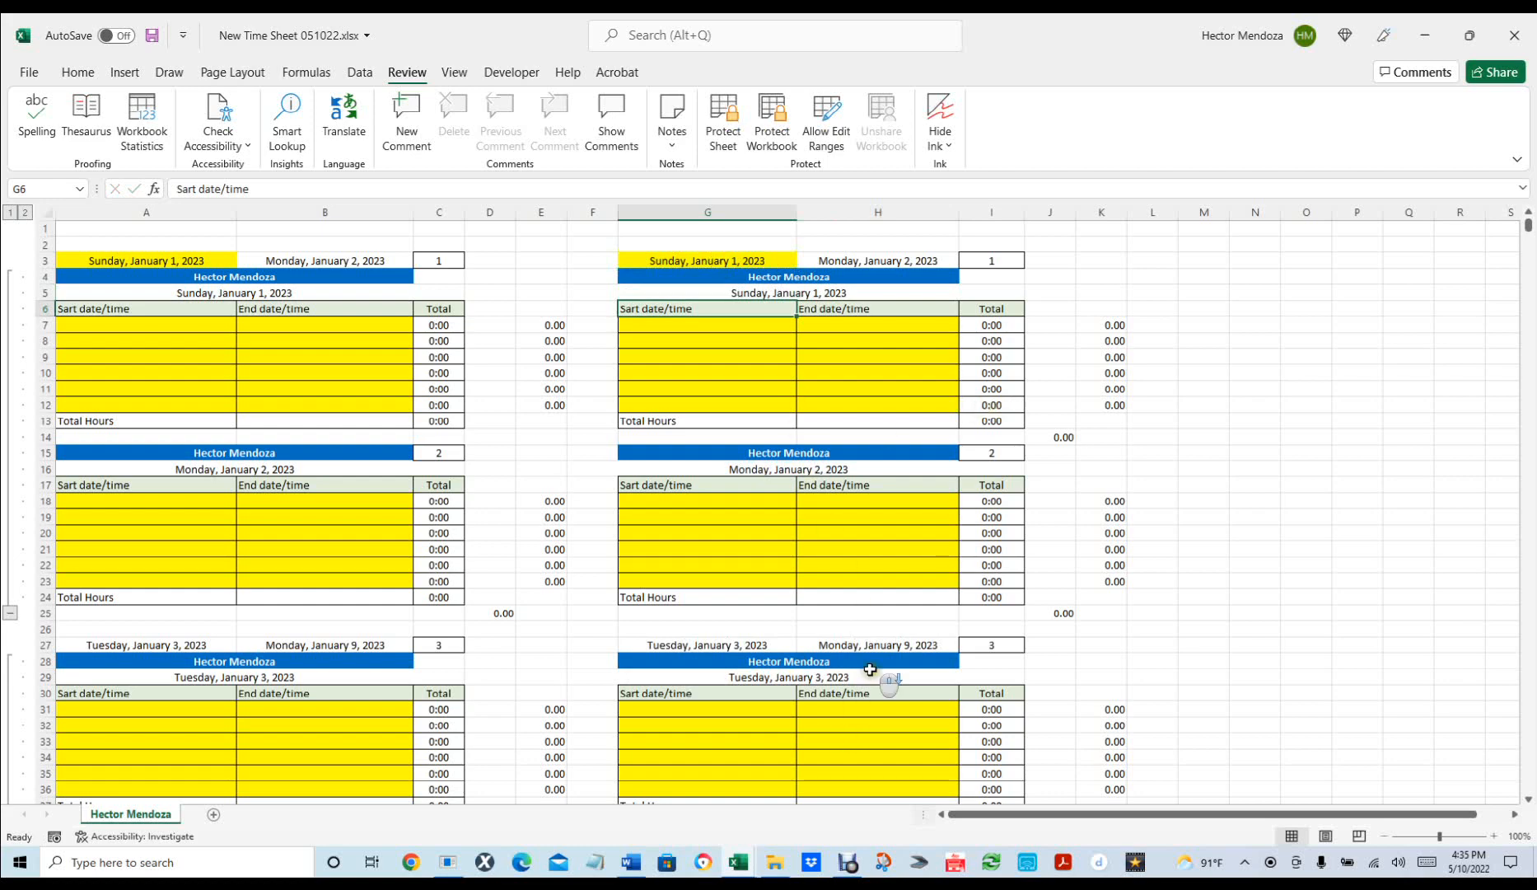
Reset both start dates to 2022: G3 to 1/1/22 and A3 to 1/1/2022.
scroll(873, 680, down, 7)
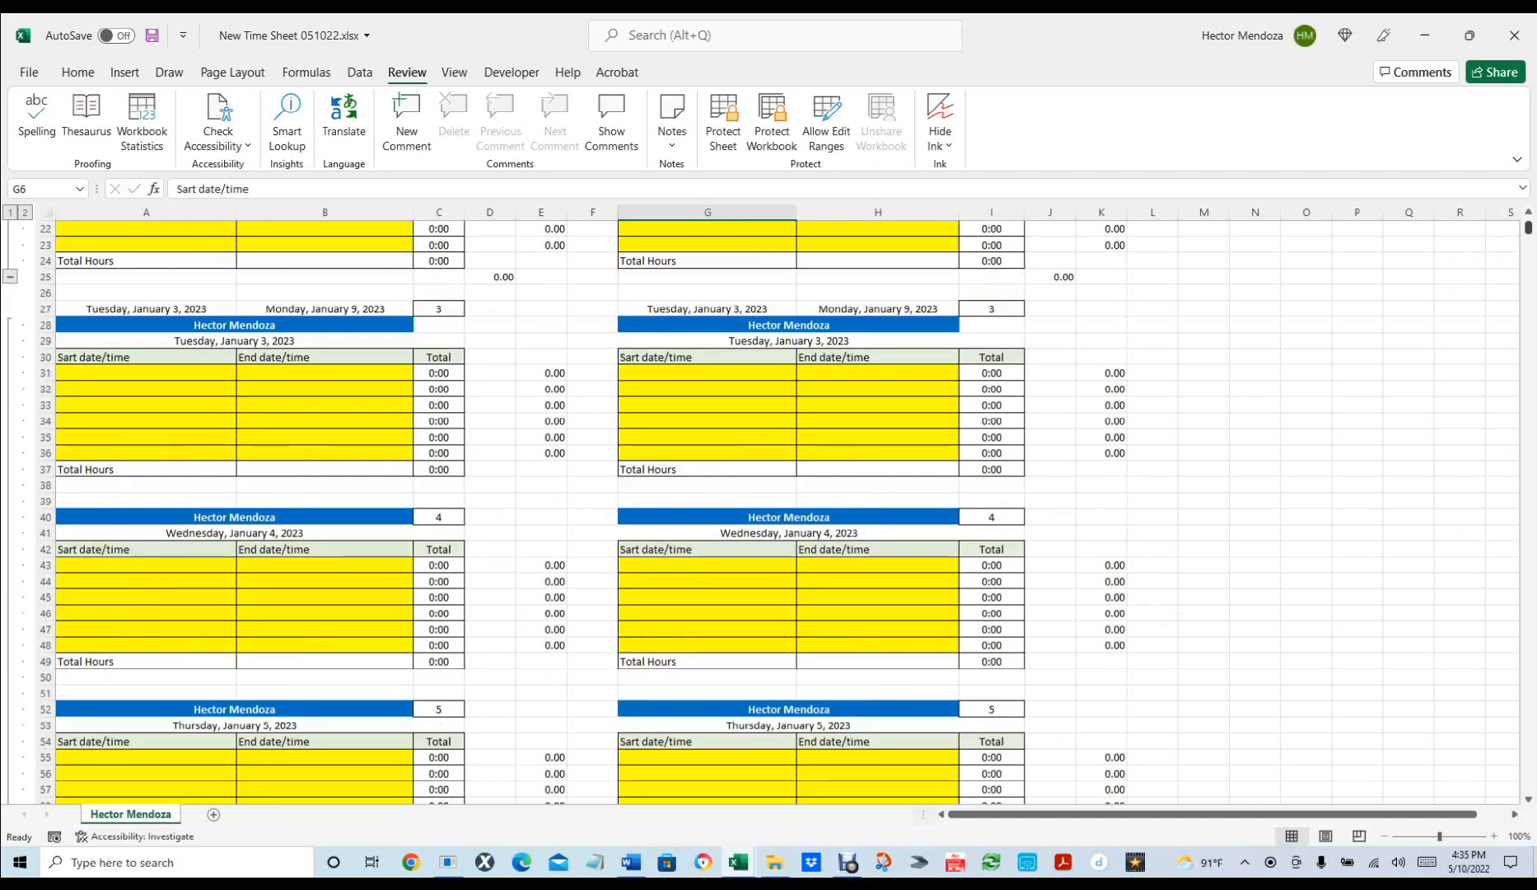
mouse_move(1529, 229)
mouse_down()
mouse_move(1531, 745)
mouse_move(1529, 222)
mouse_up()
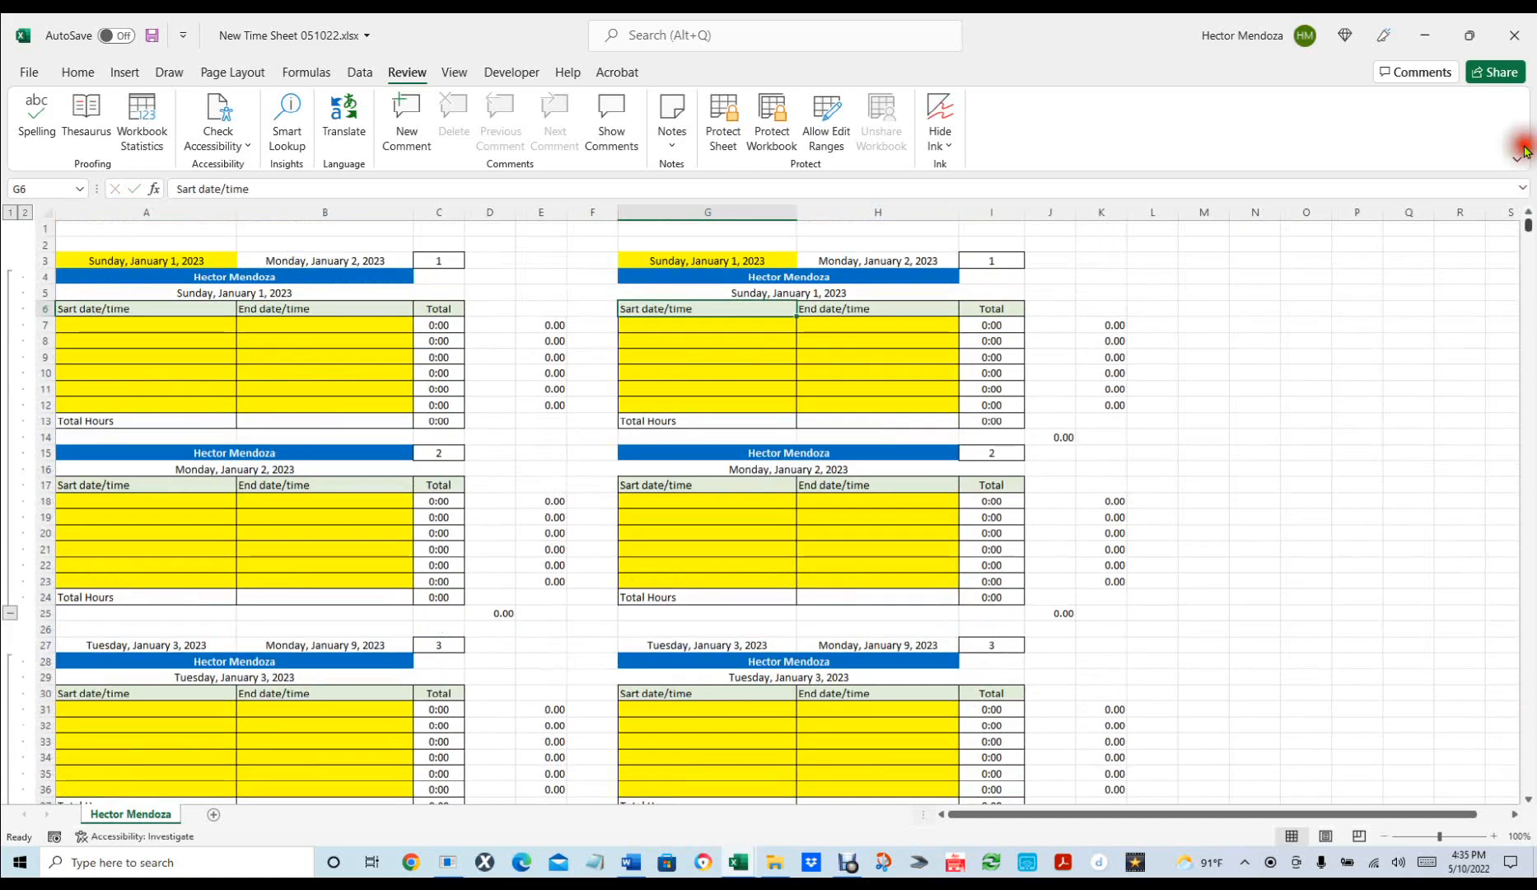
click(738, 261)
text(1/1/22)
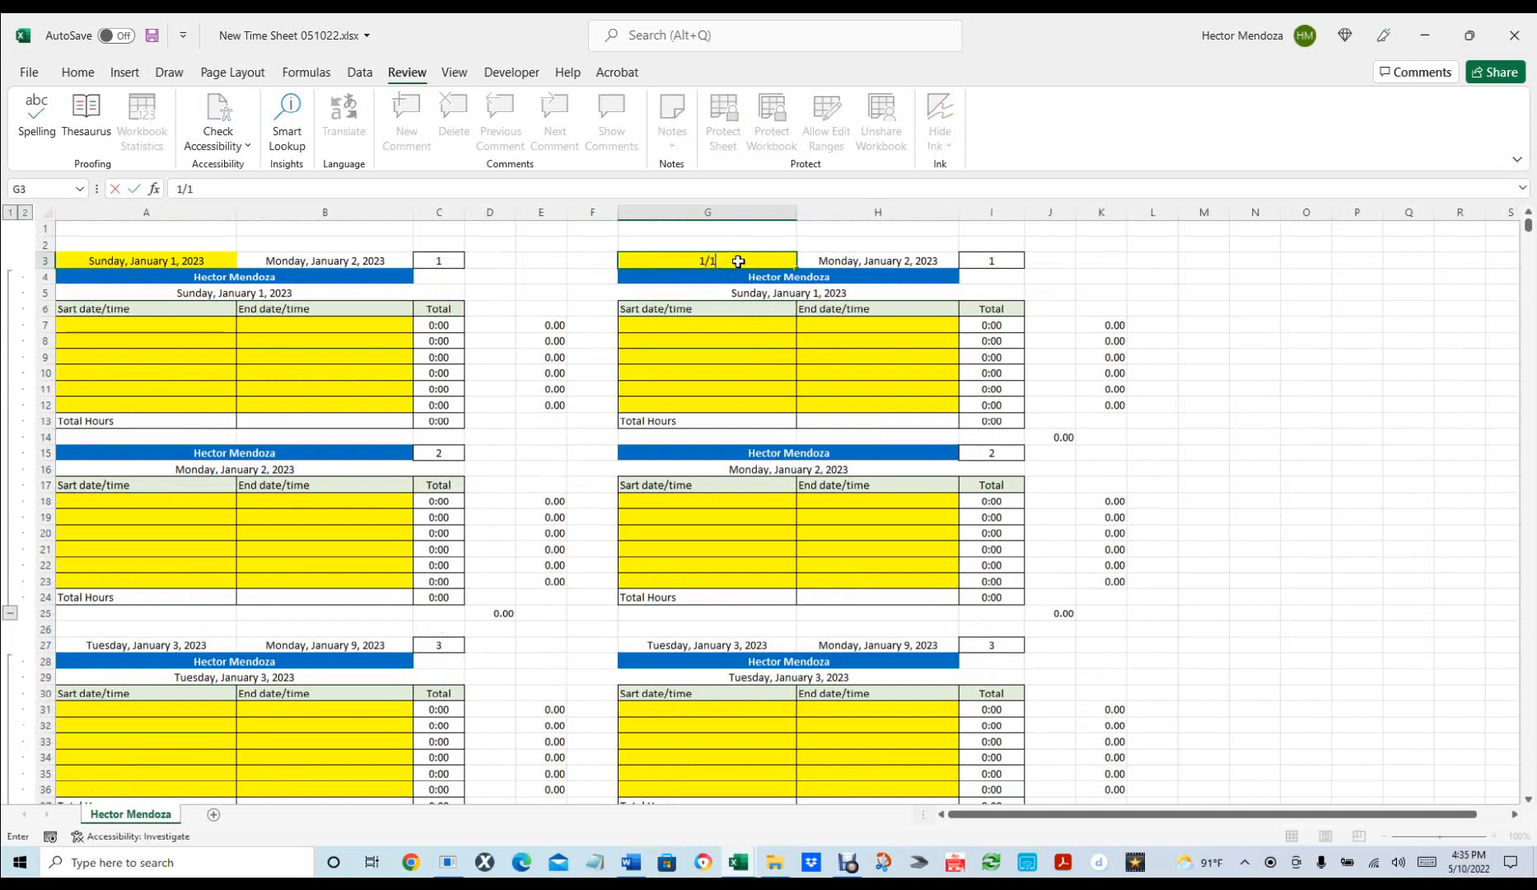
key(Return)
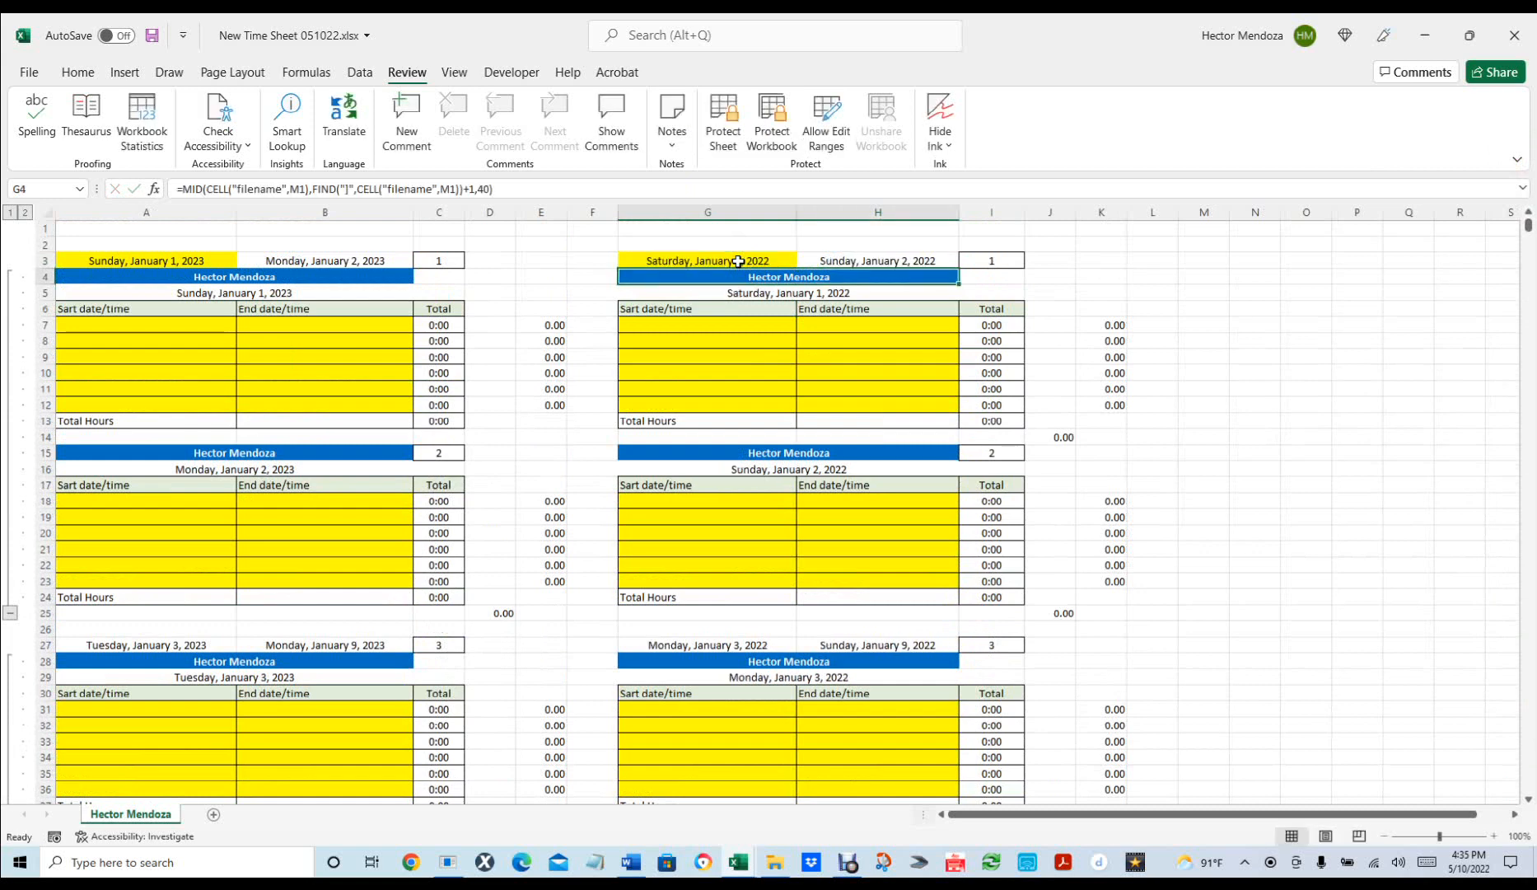
click(193, 260)
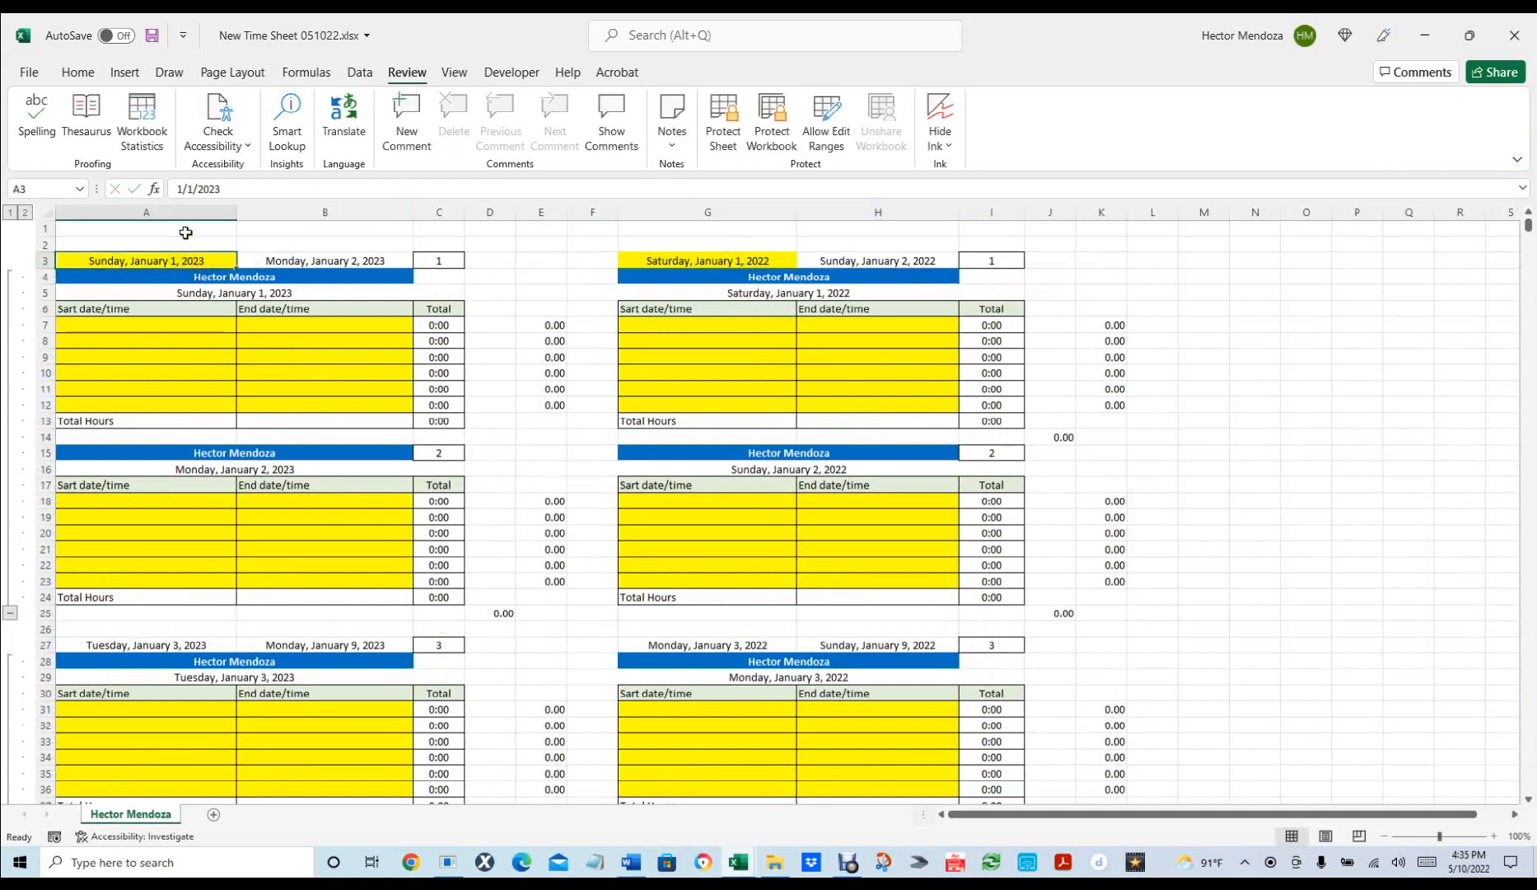
text(1/1/2022)
key(Return)
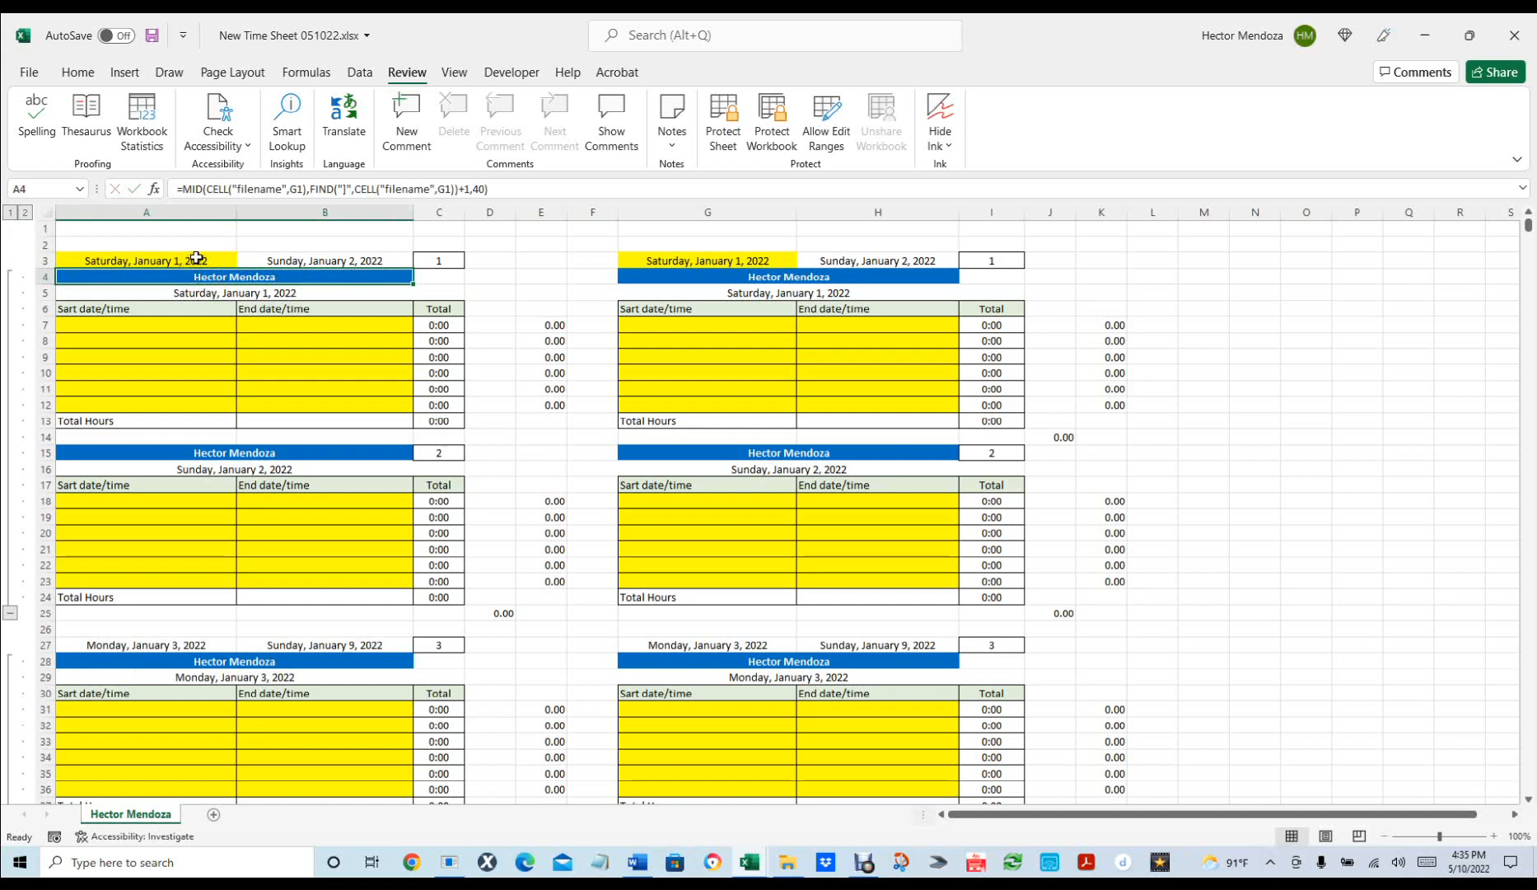
Open Format Cells for A3 to view its Date number formats.
click(196, 258)
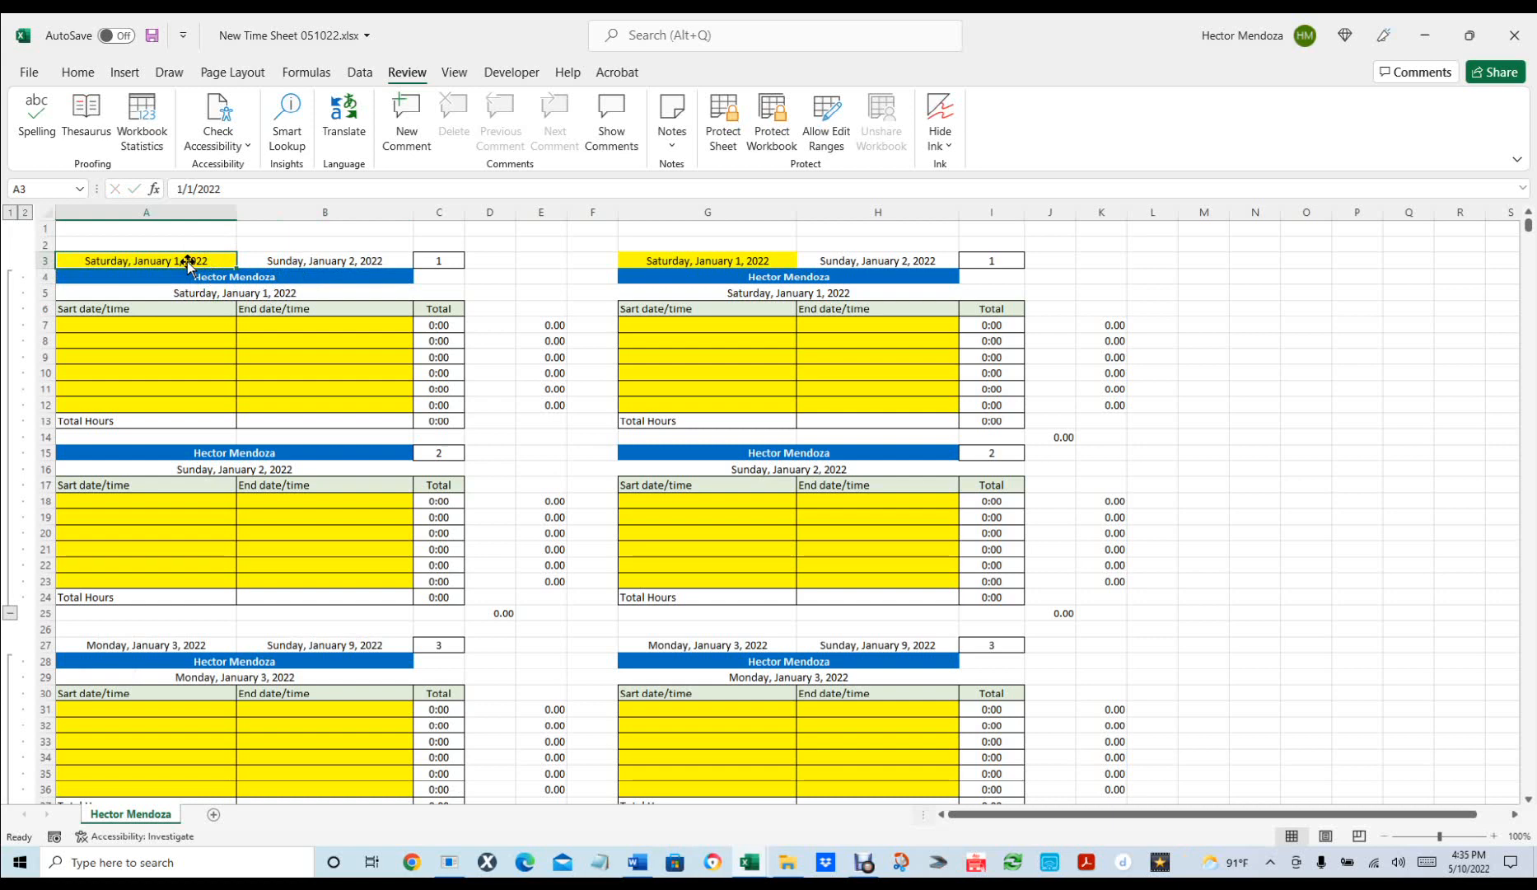
key(ctrl+1)
click(657, 170)
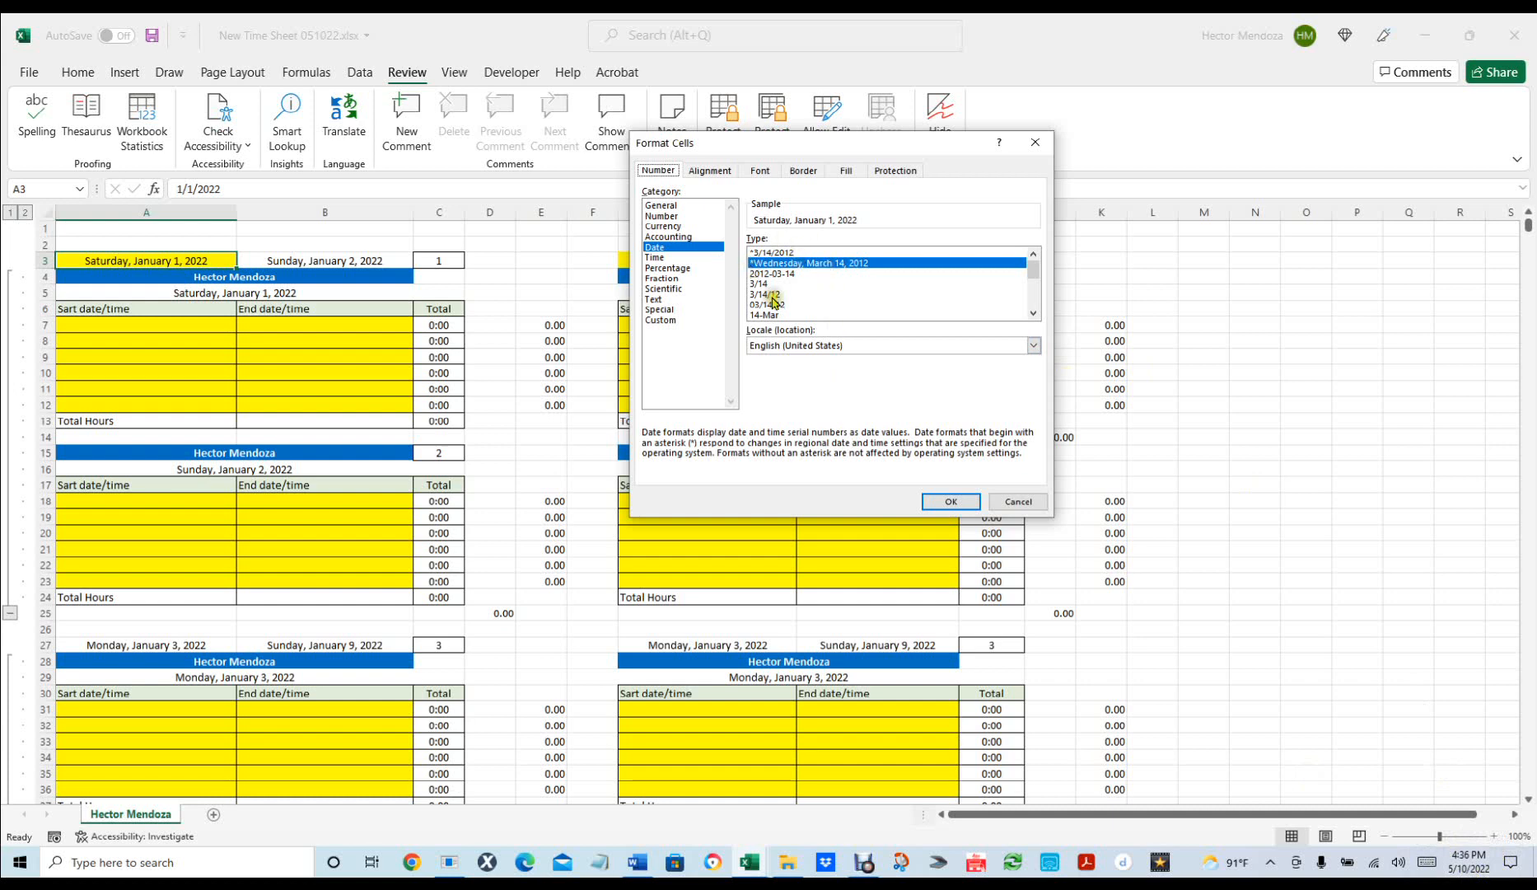
Confirm Format Cells, keeping A3 shown as Saturday, January 1, 2022.
click(950, 503)
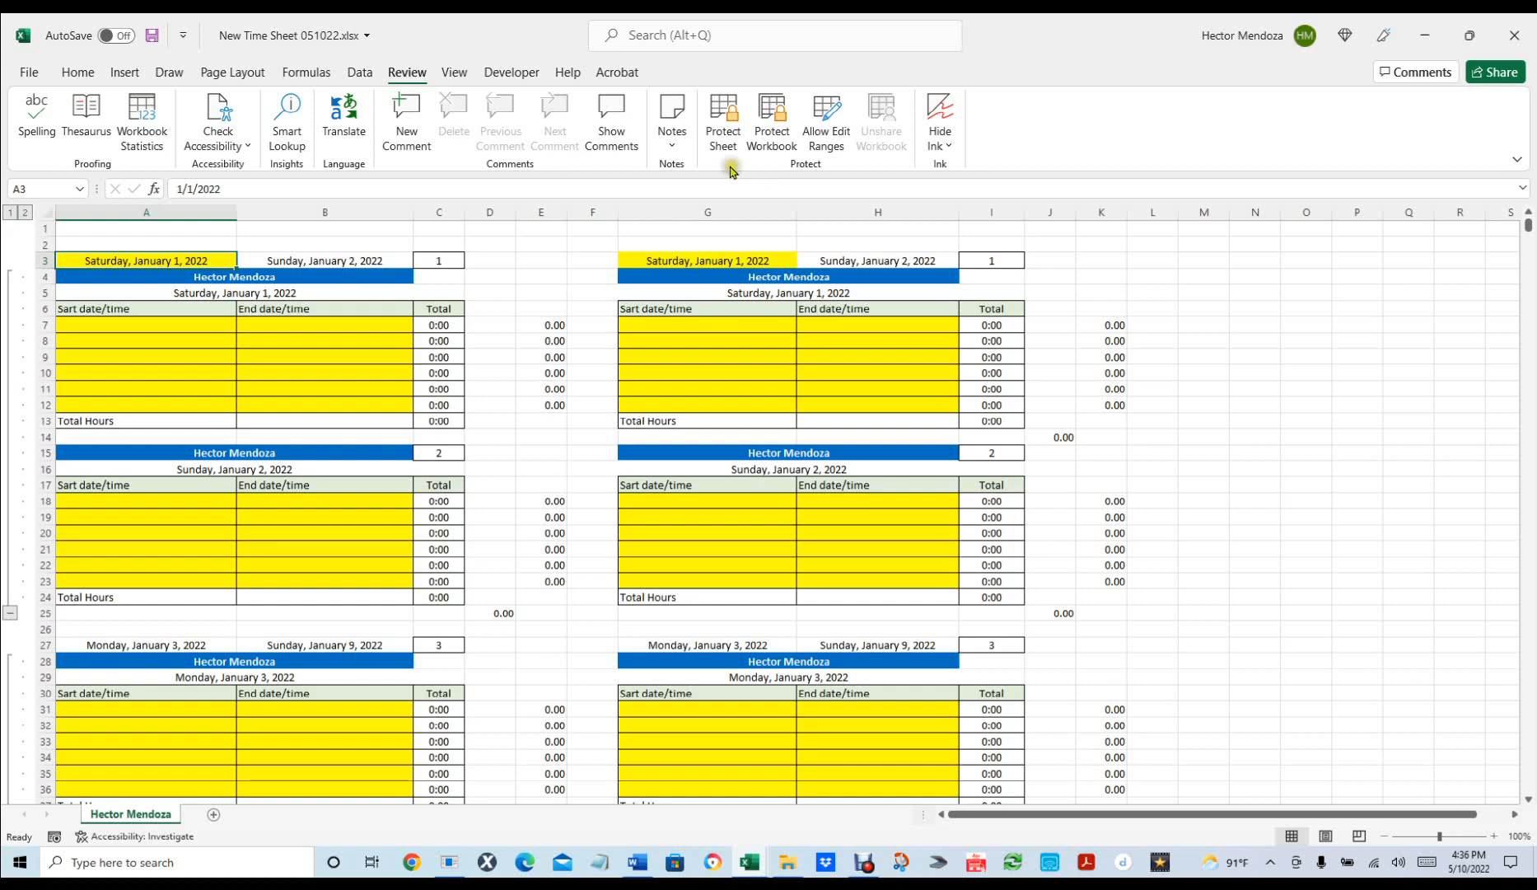
Protect the sheet without a password and verify the outline level buttons are now blocked.
click(725, 132)
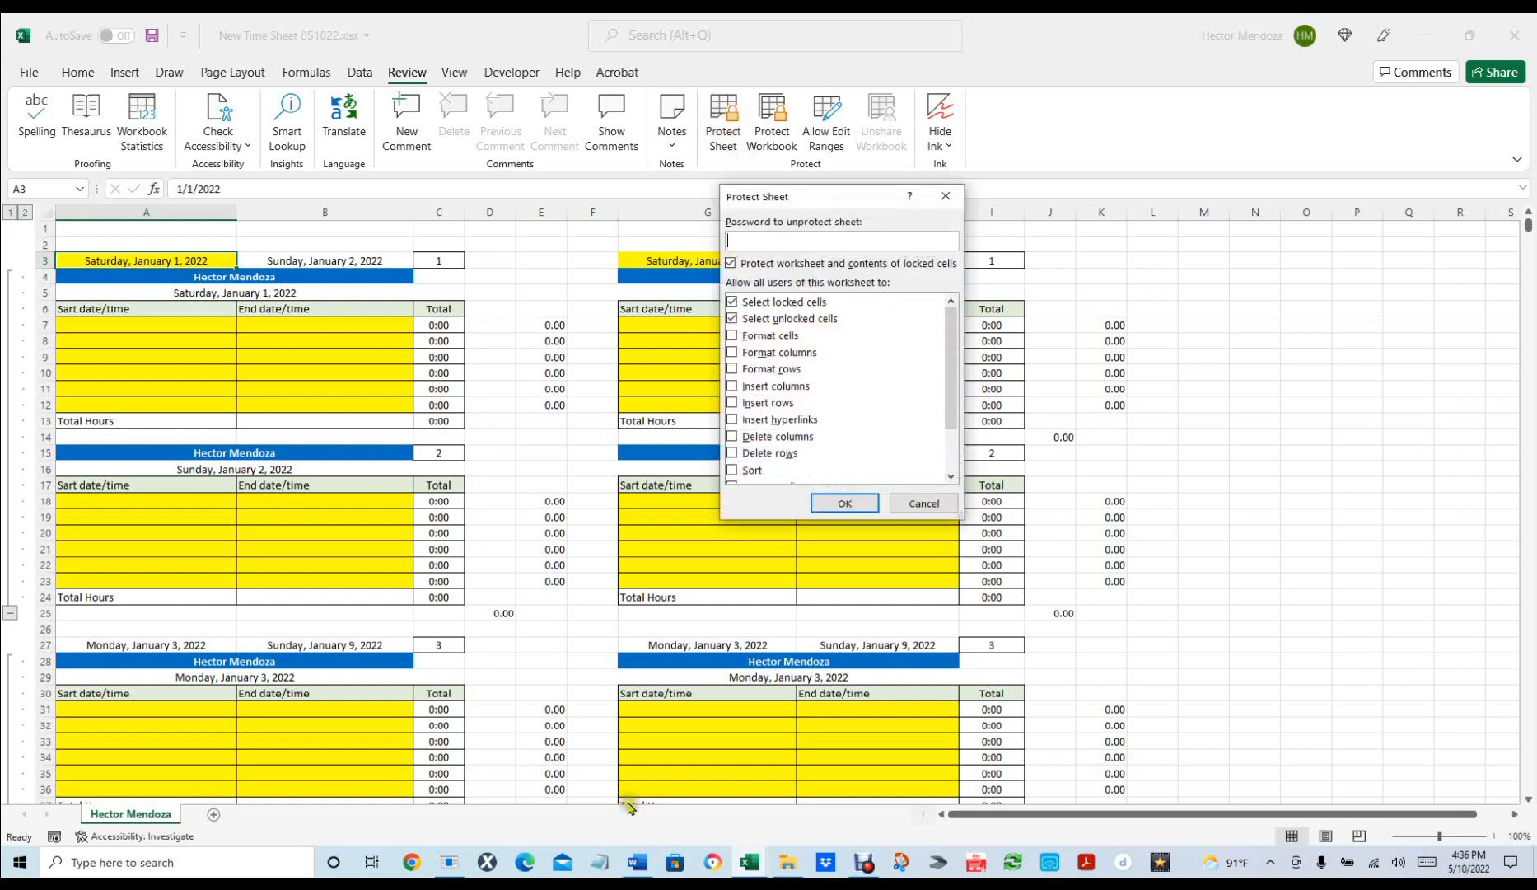
click(844, 503)
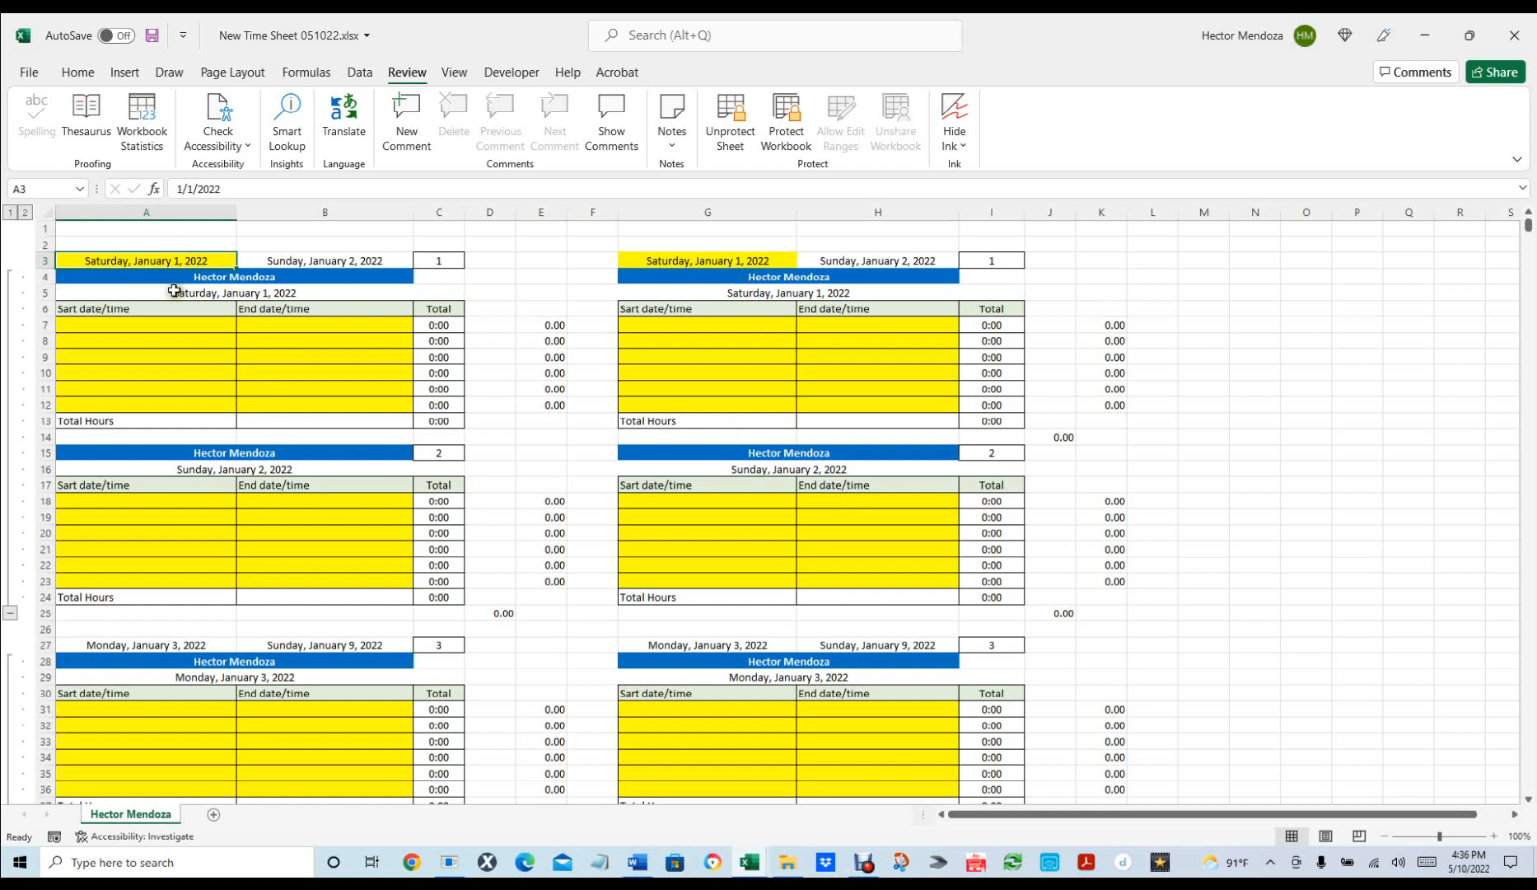
click(24, 213)
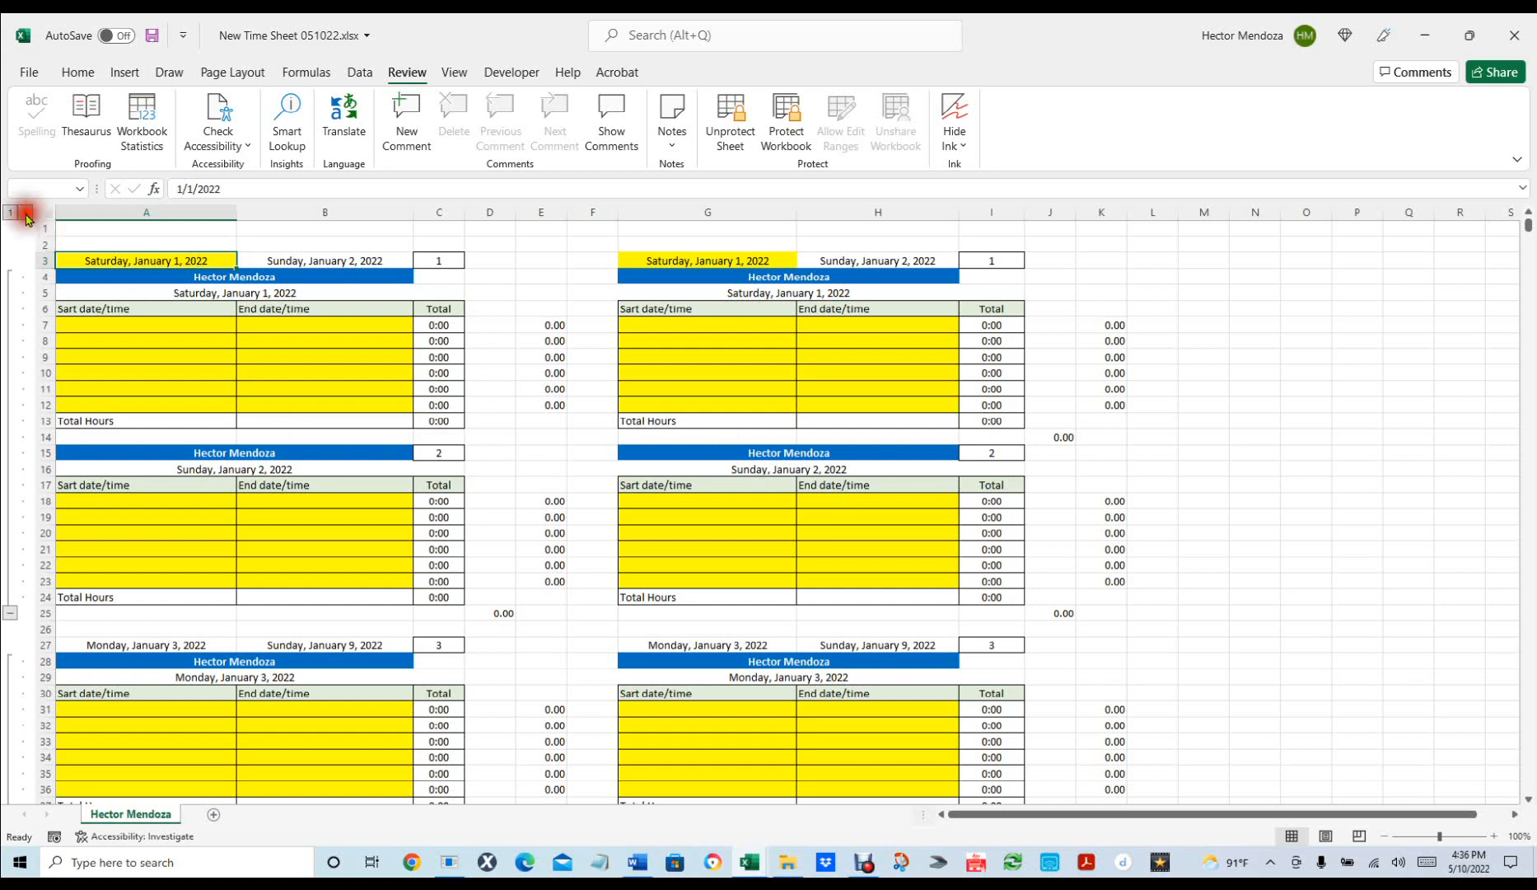
click(779, 480)
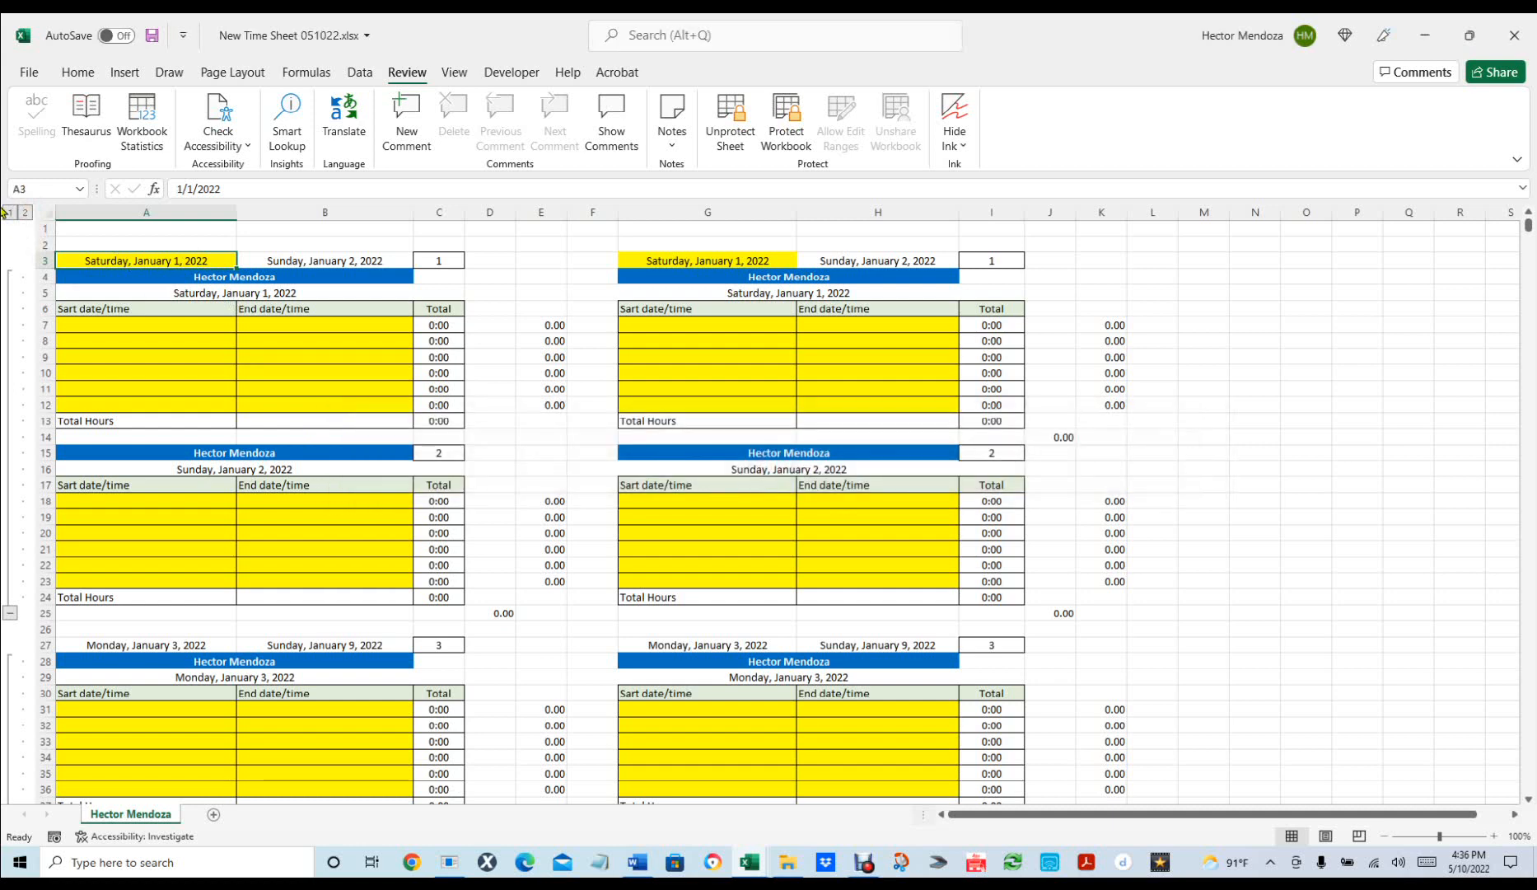
click(7, 214)
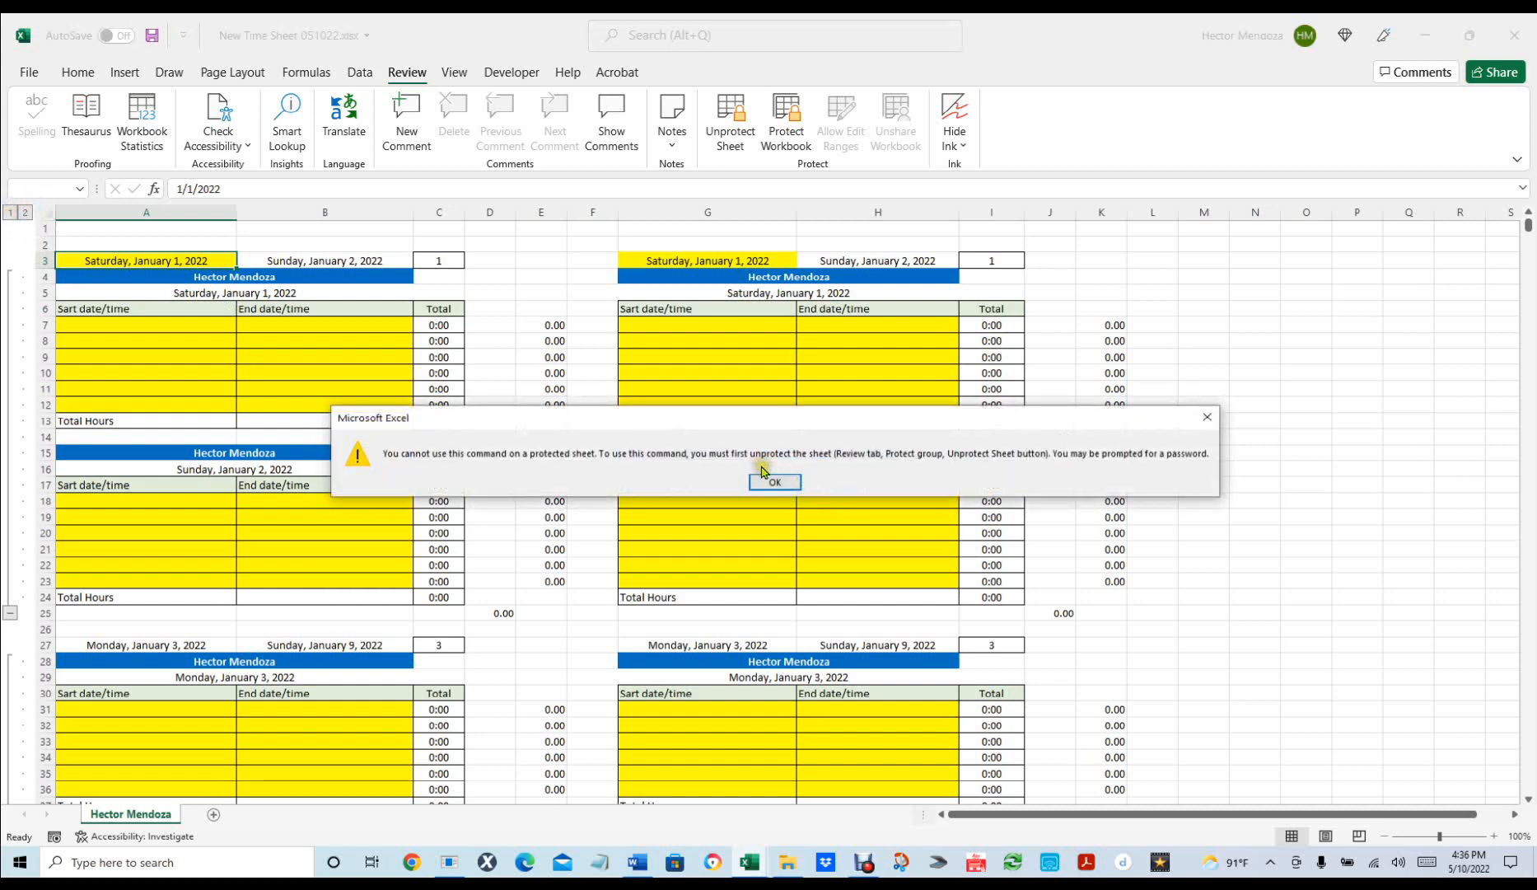
click(778, 480)
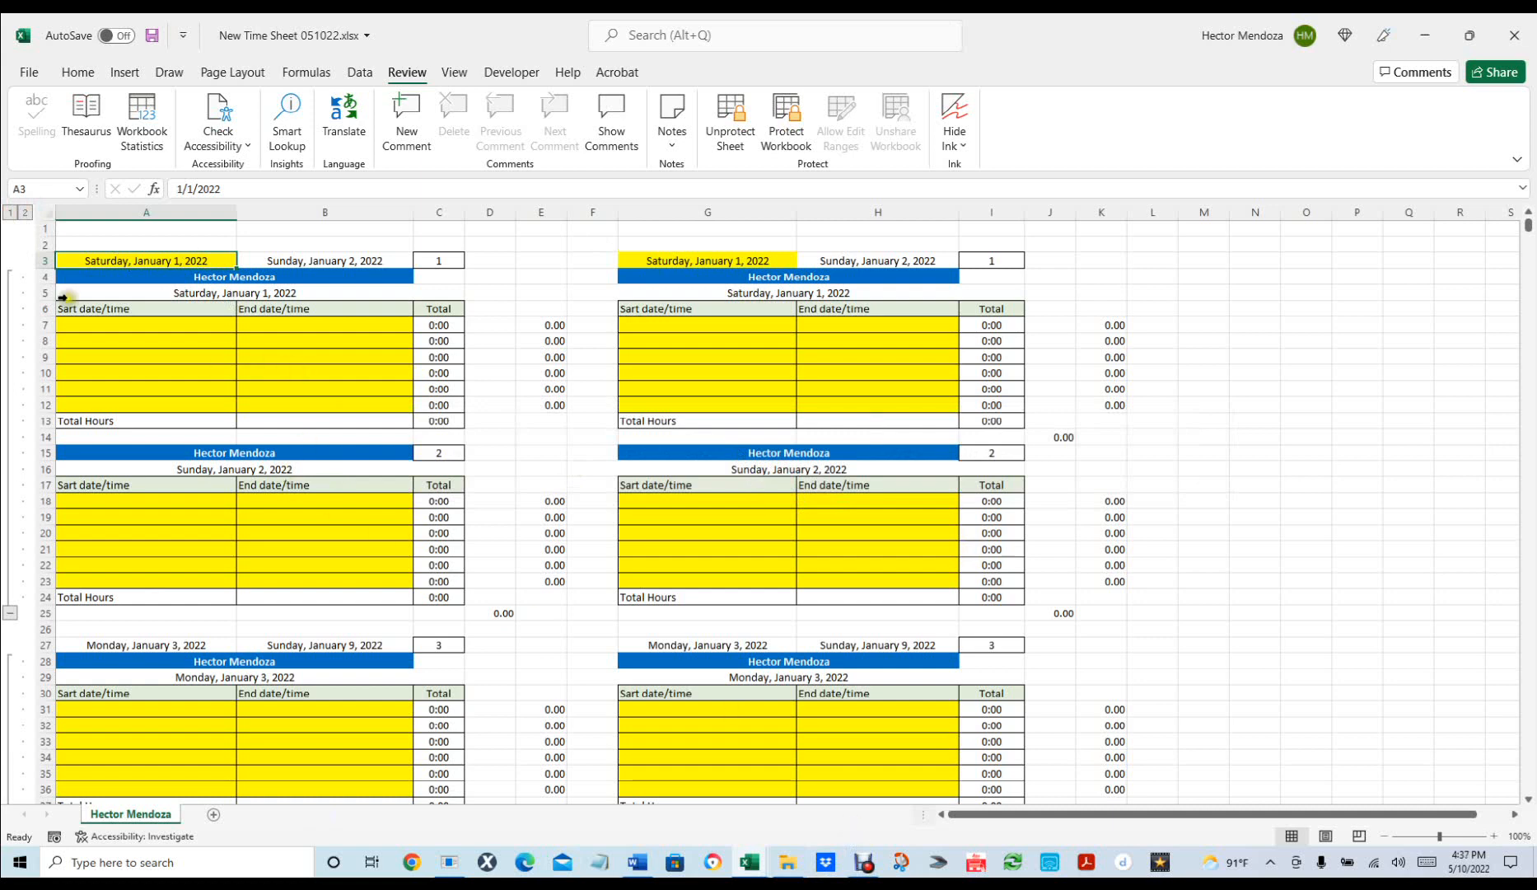
Unprotect the sheet and set column E's font colour to white.
click(731, 118)
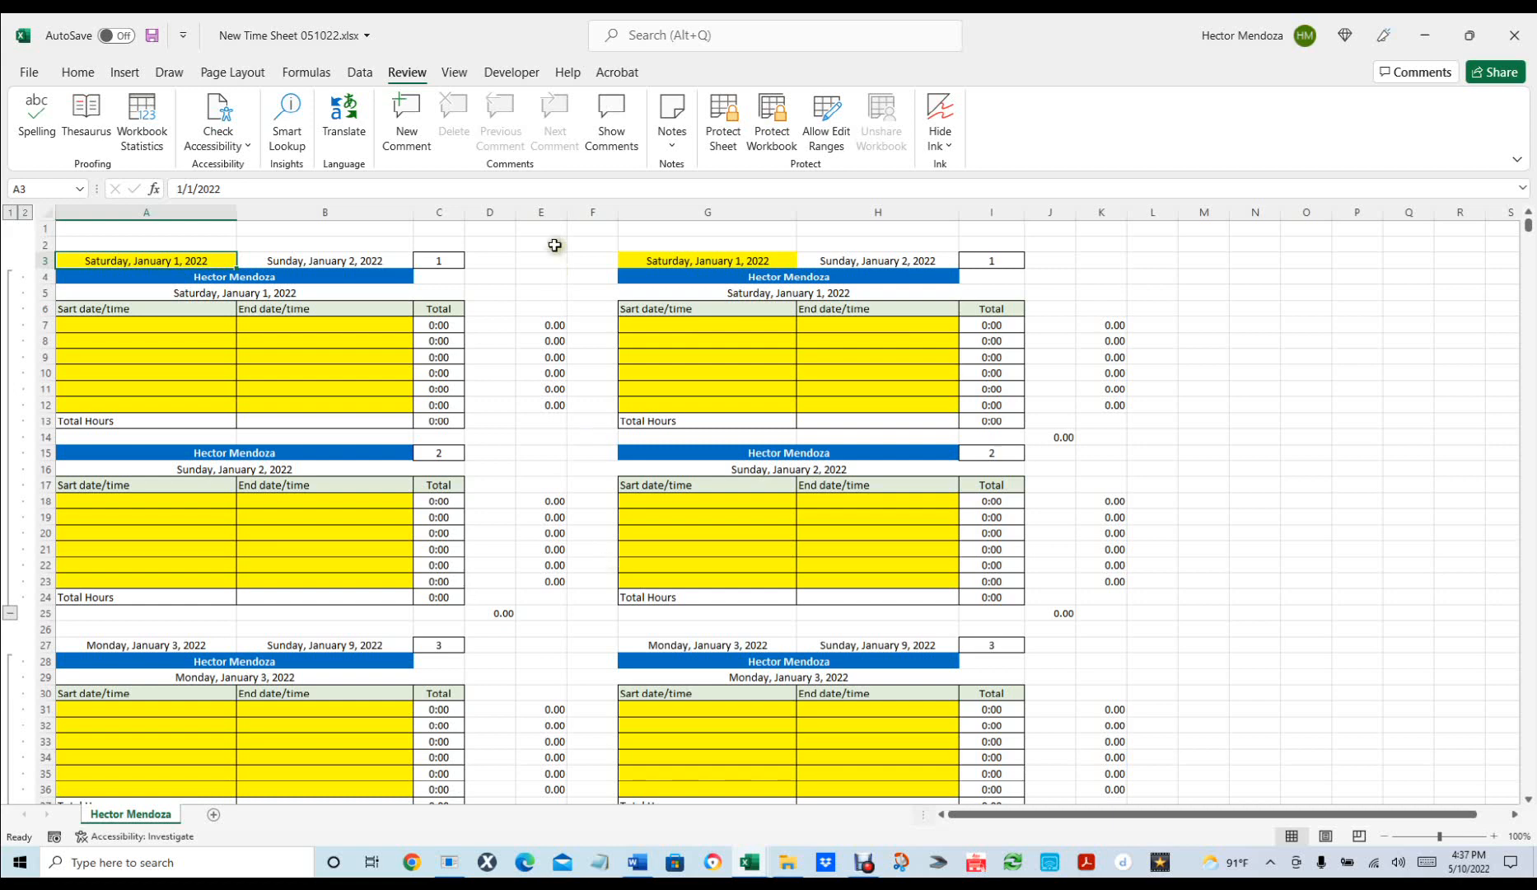
click(543, 211)
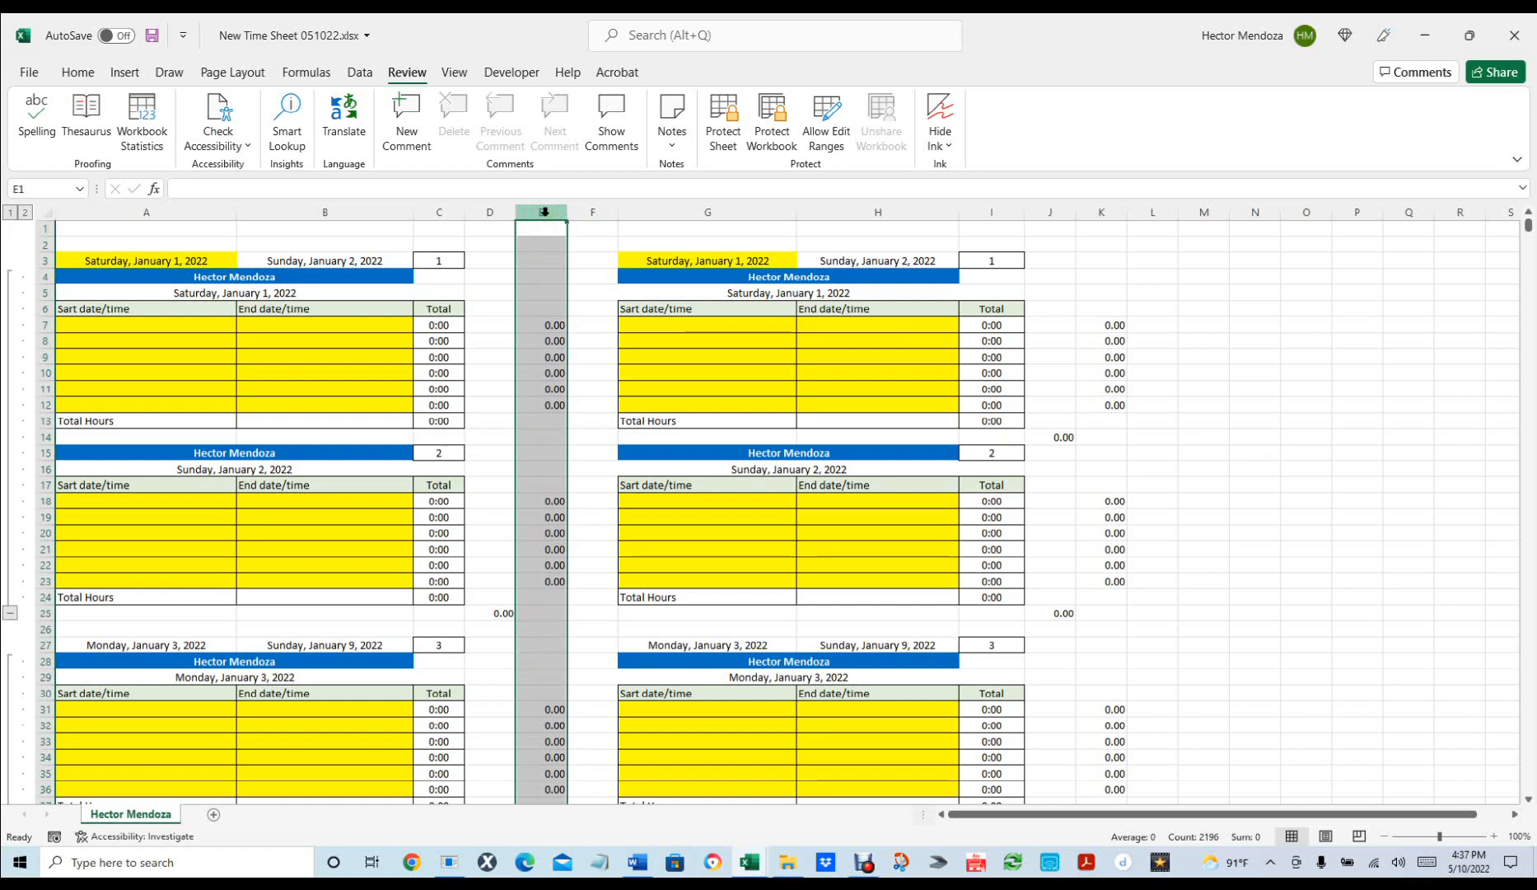
key(ctrl+1)
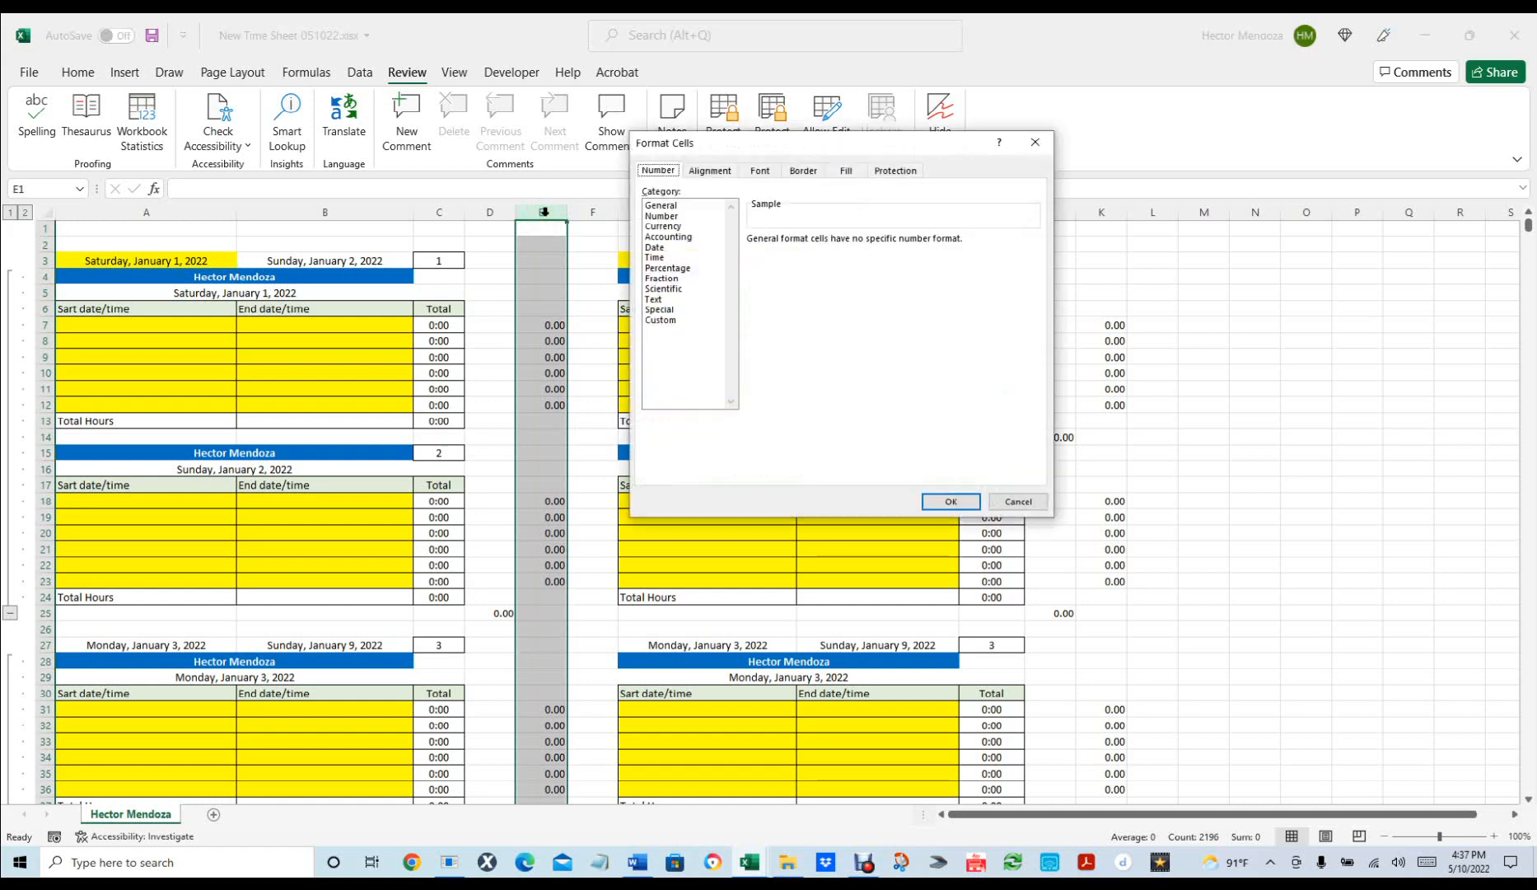
click(1017, 502)
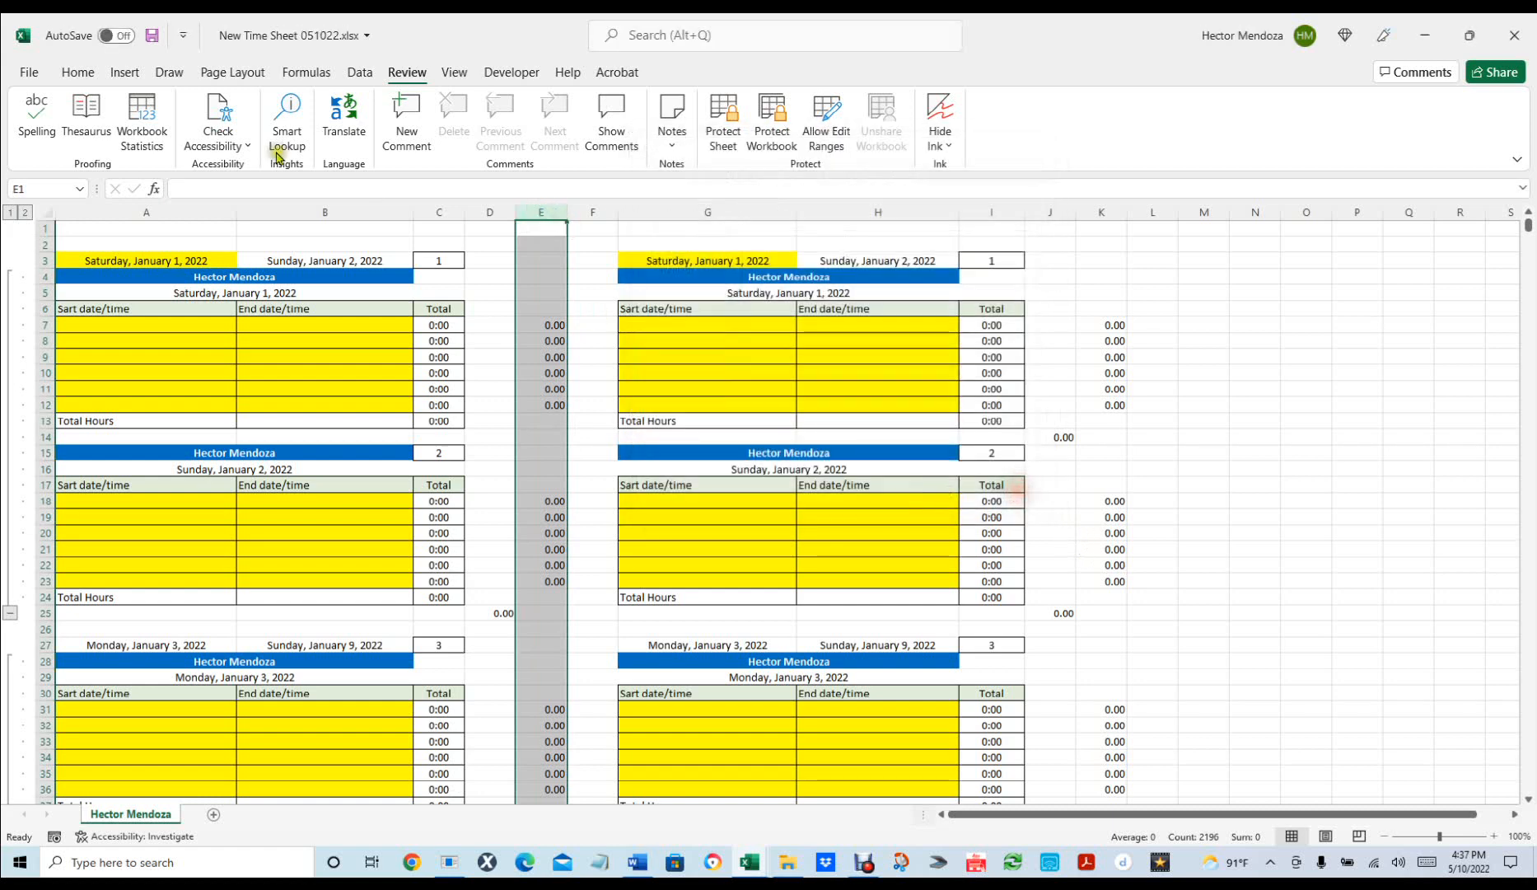
click(77, 72)
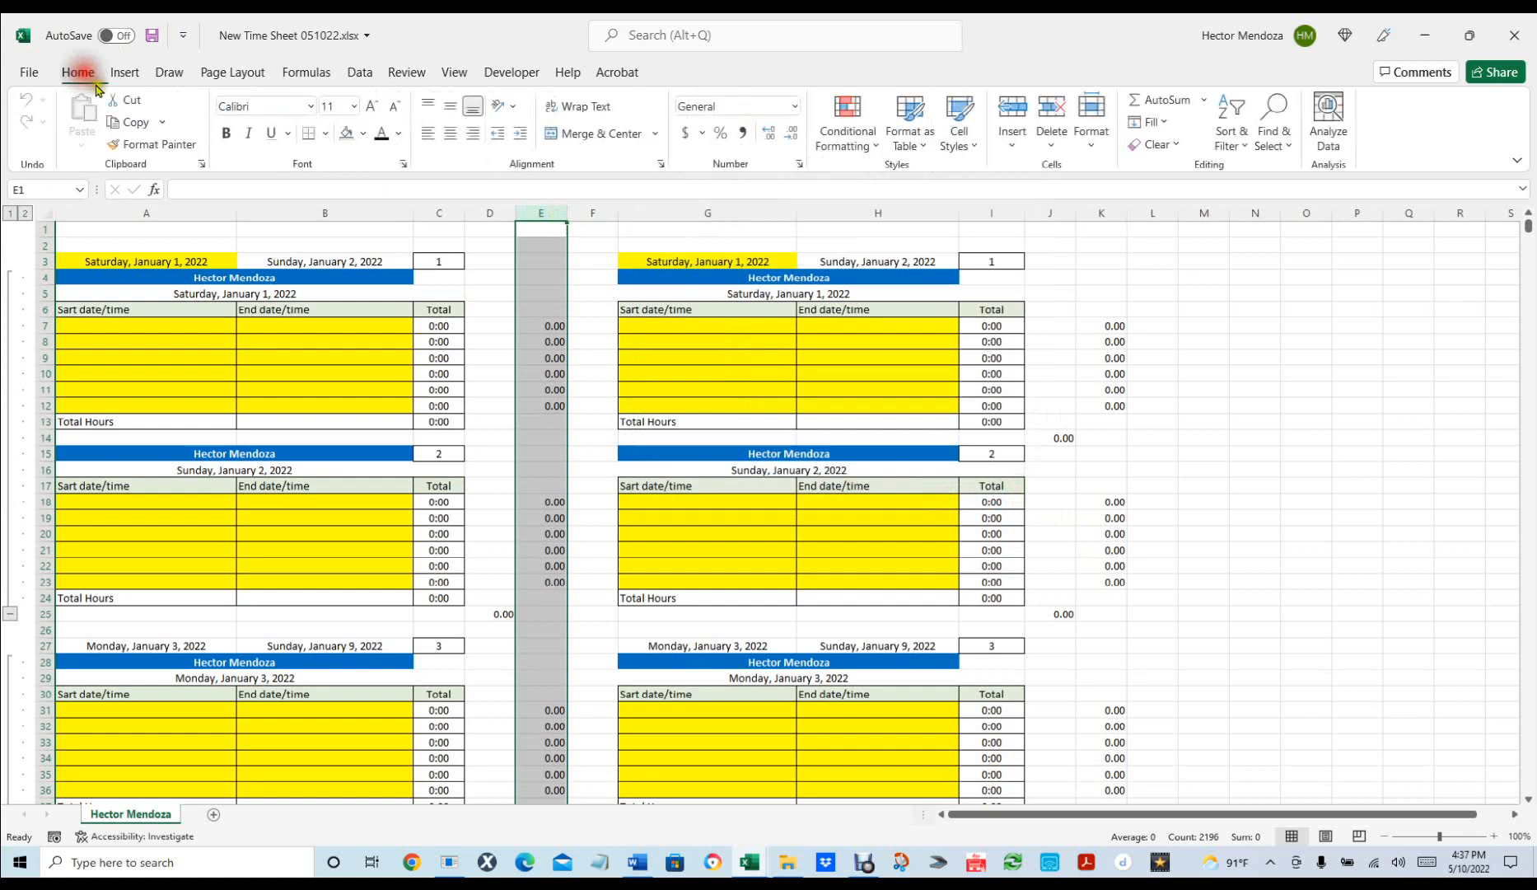
click(346, 135)
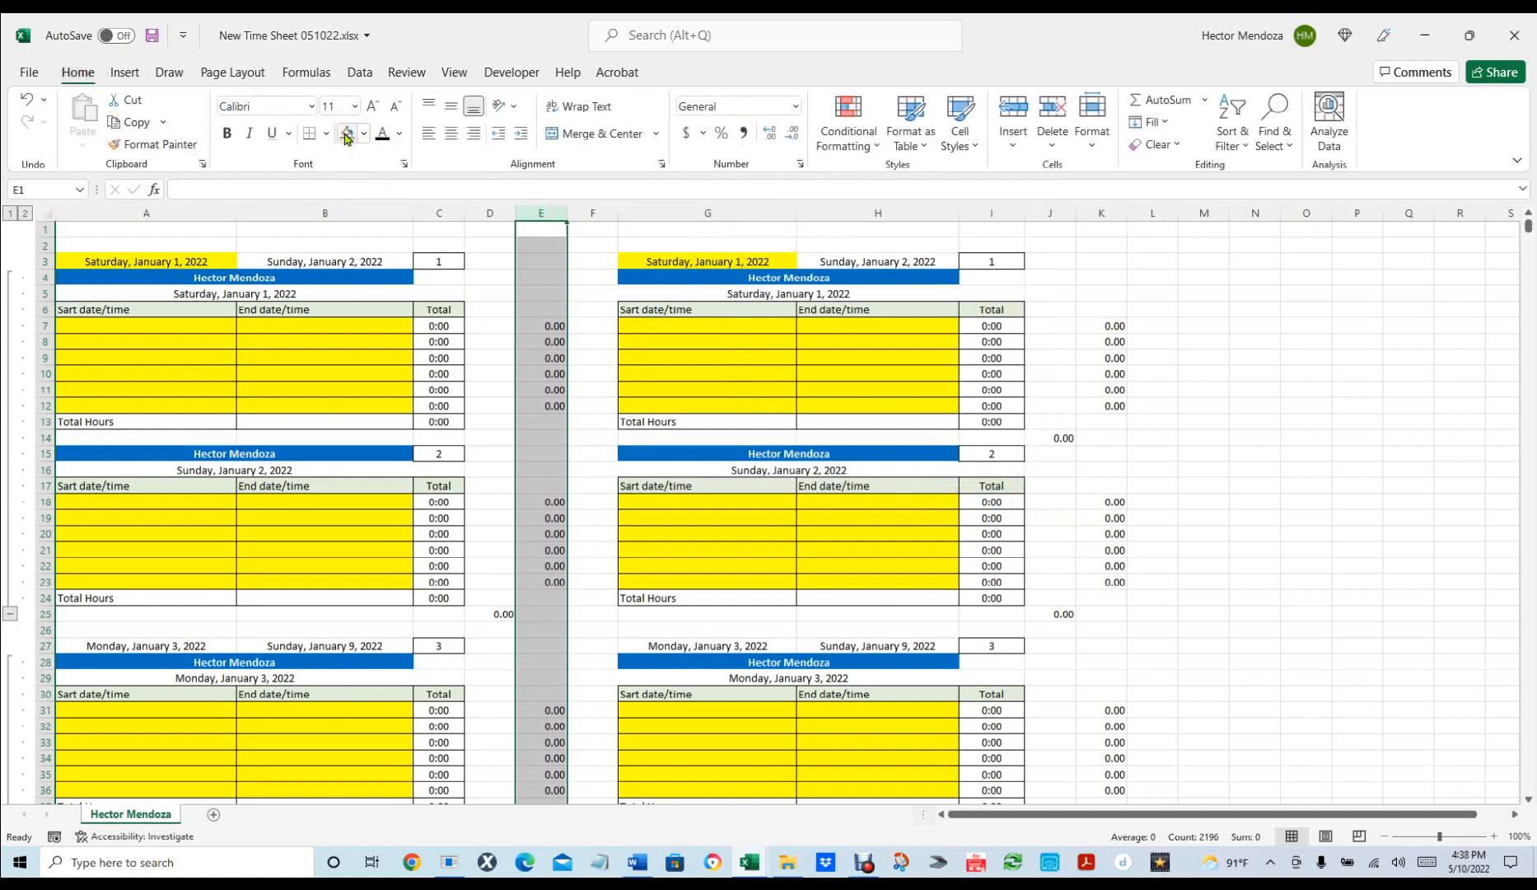
click(398, 133)
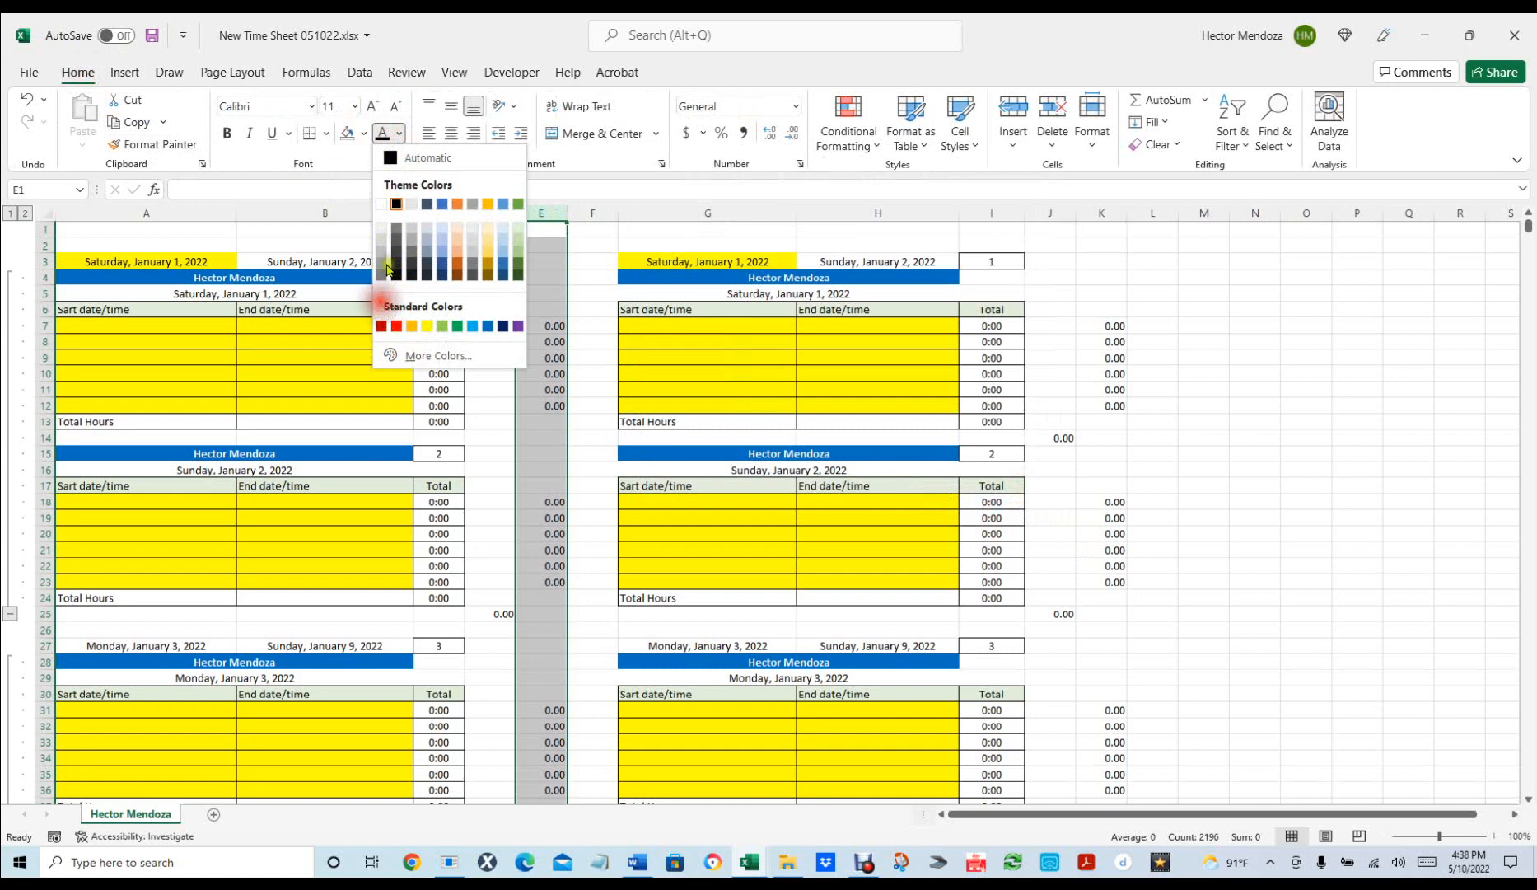
click(382, 204)
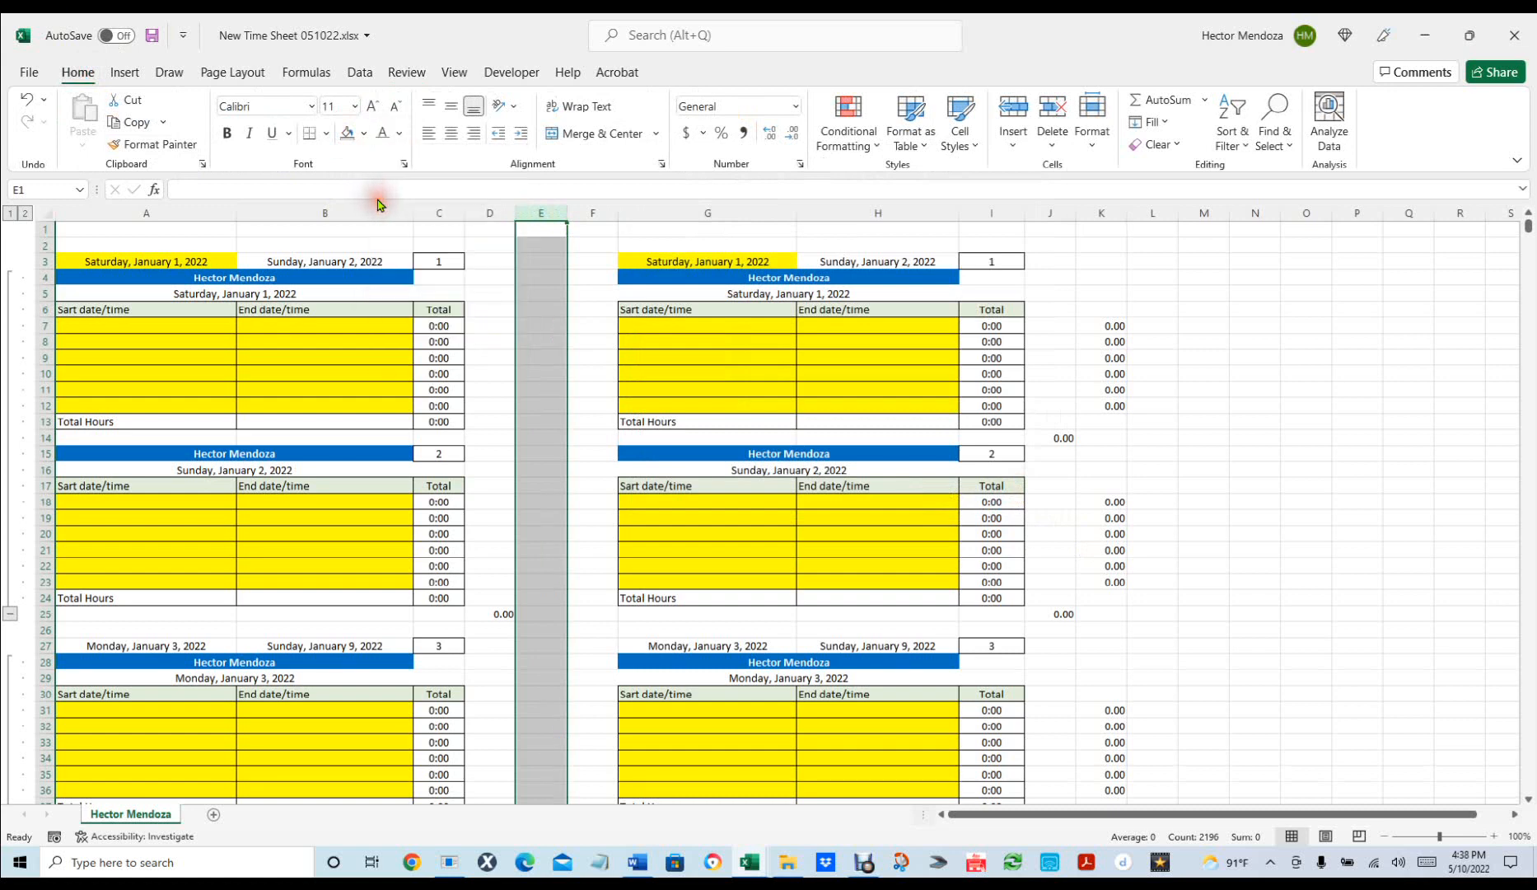
Apply the white font colour to column K and check the D25 weekly sum.
click(1101, 212)
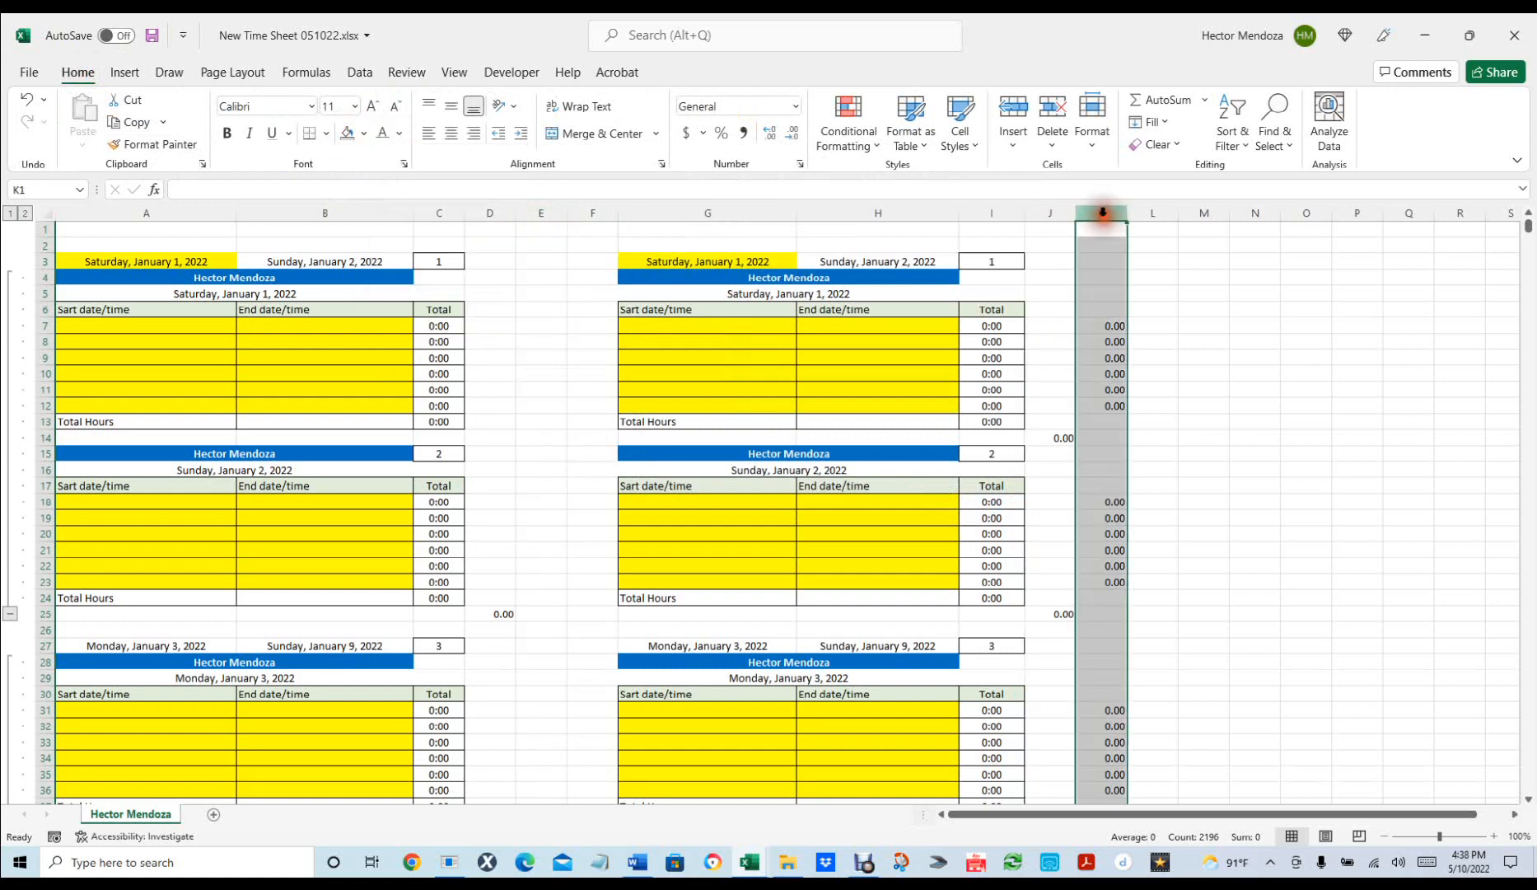
click(381, 137)
click(1201, 403)
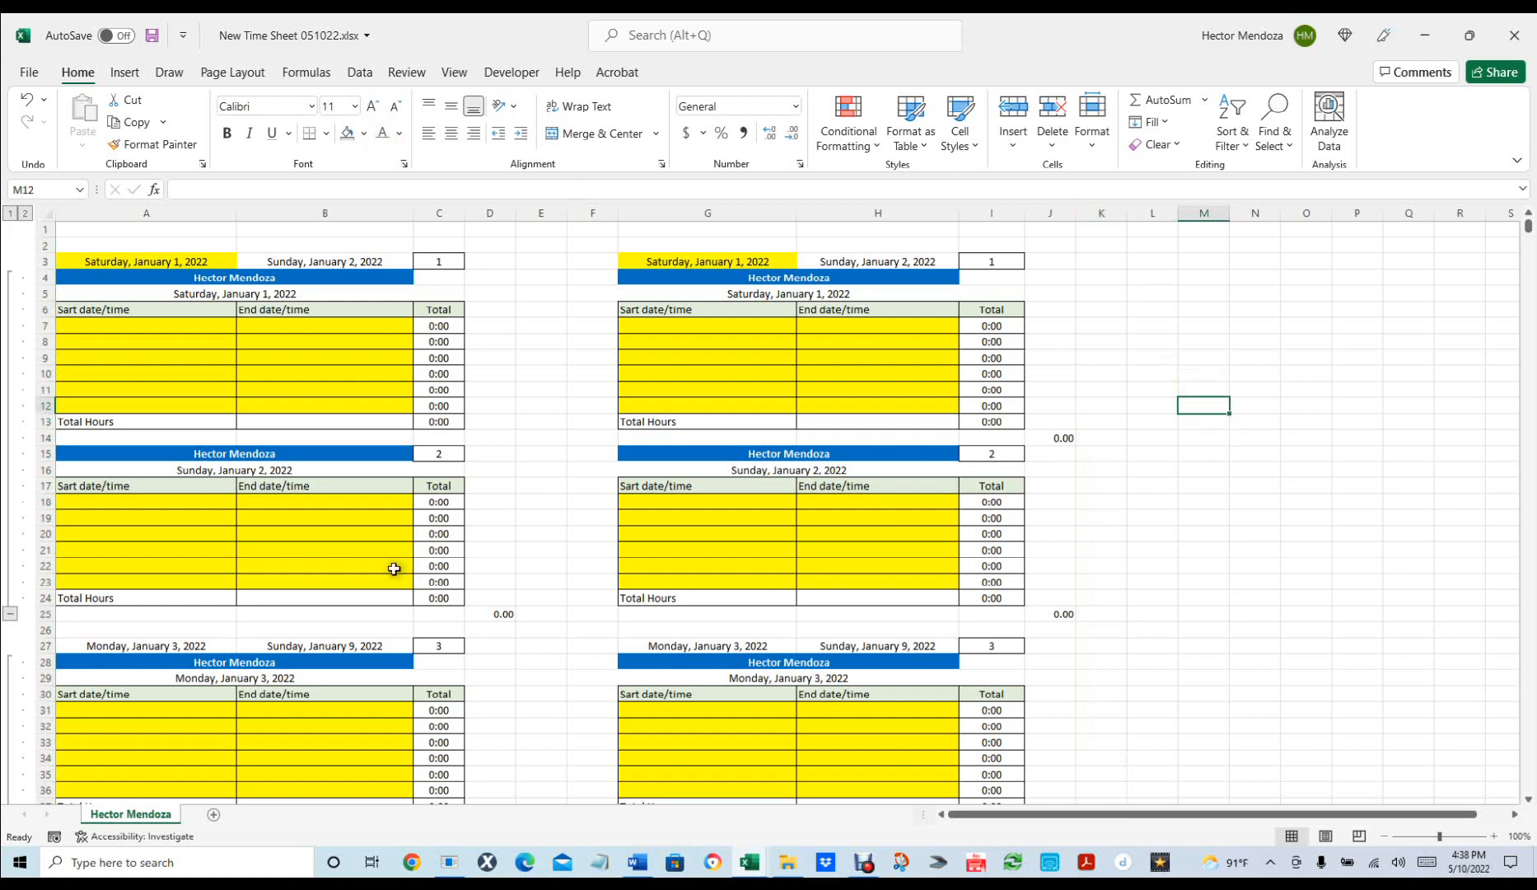
click(499, 608)
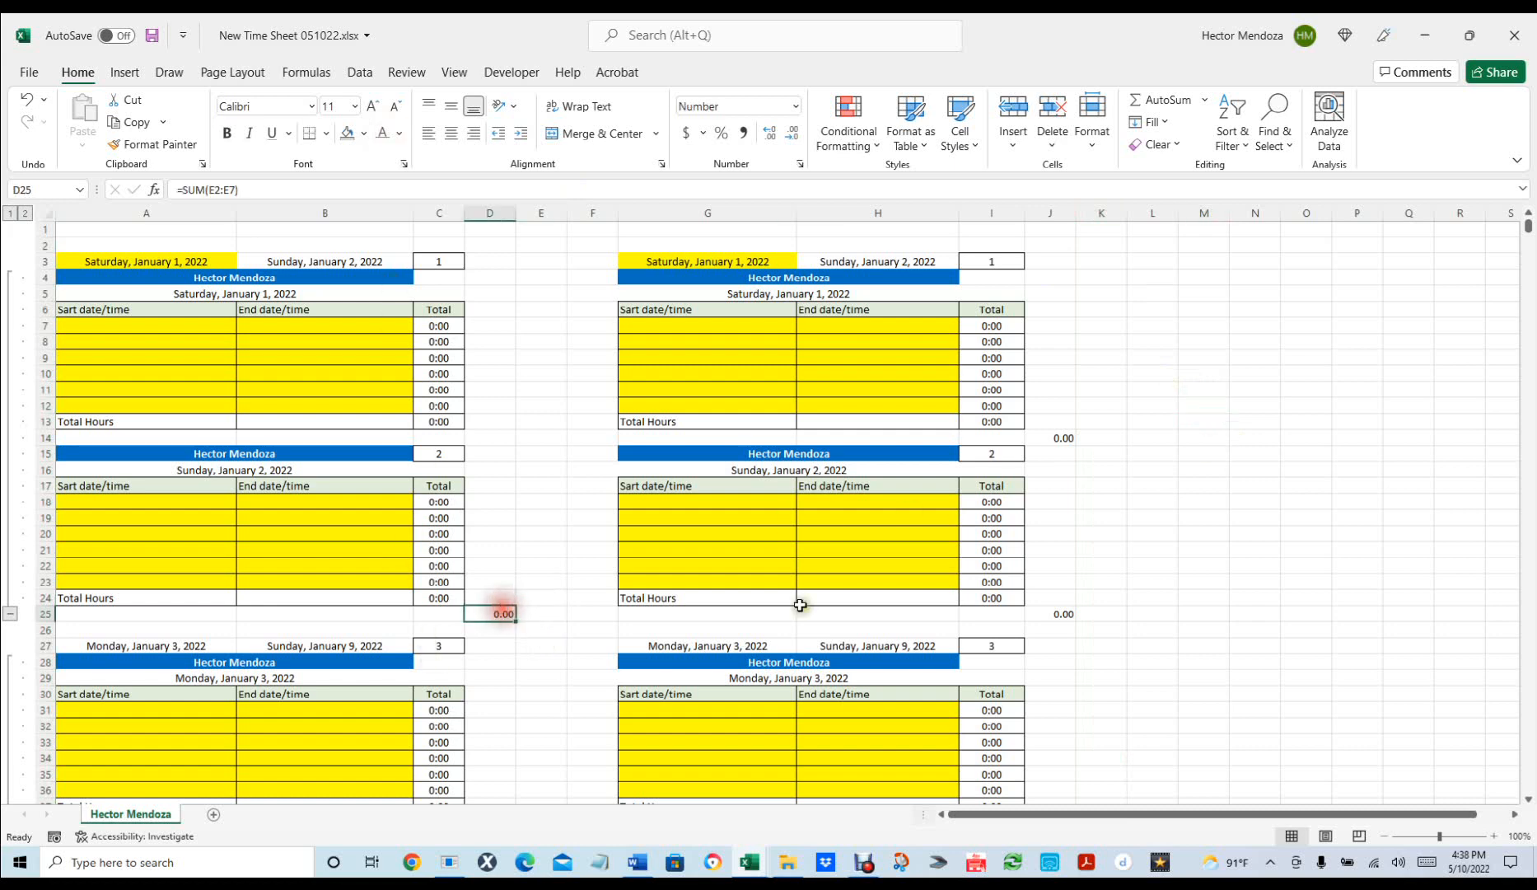
click(1322, 599)
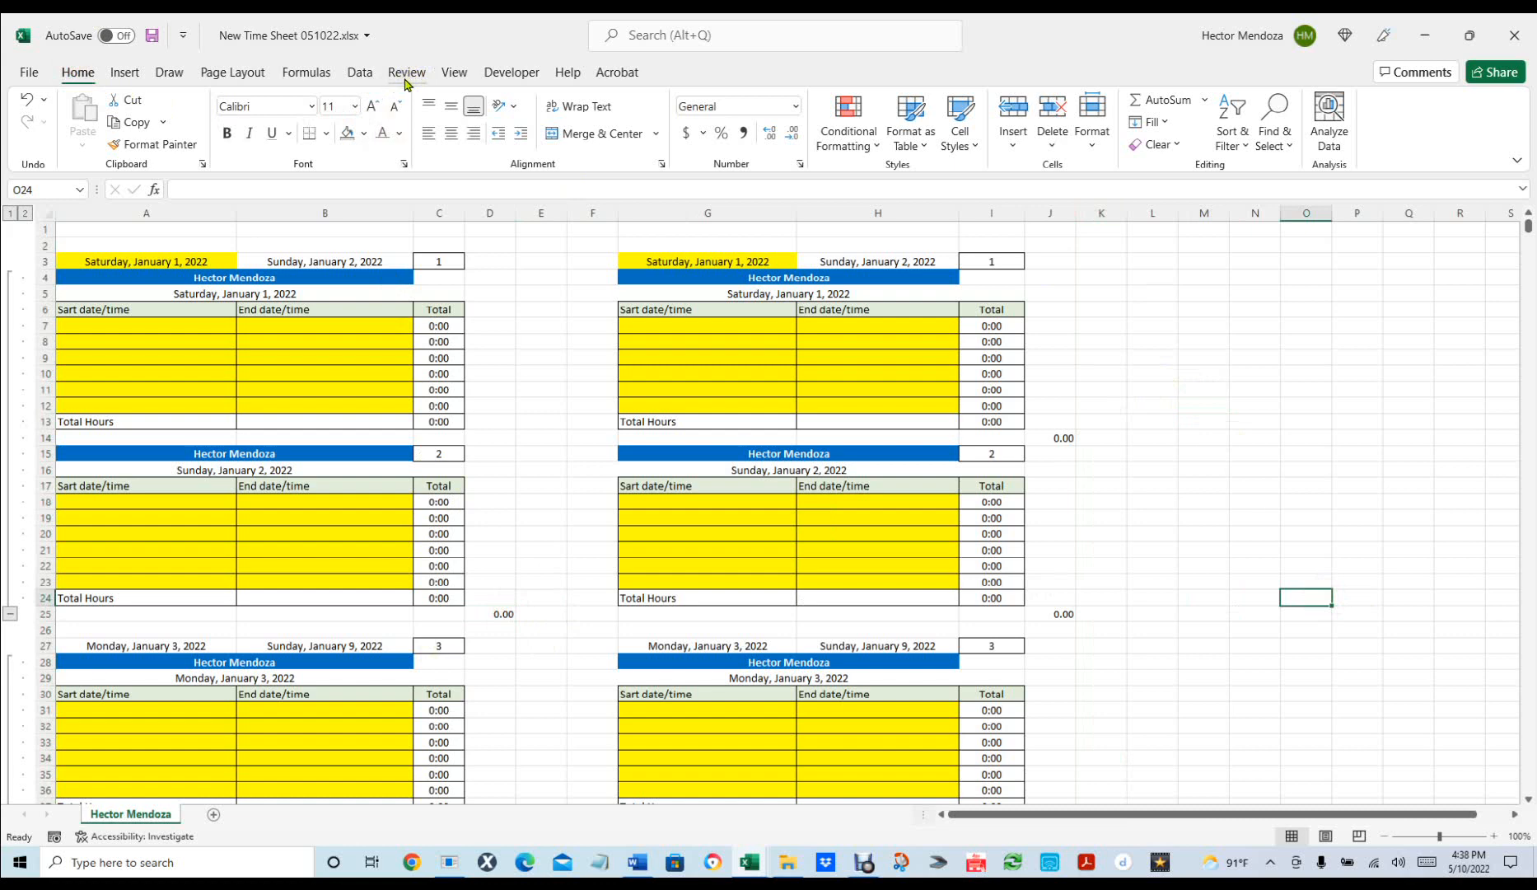
click(362, 72)
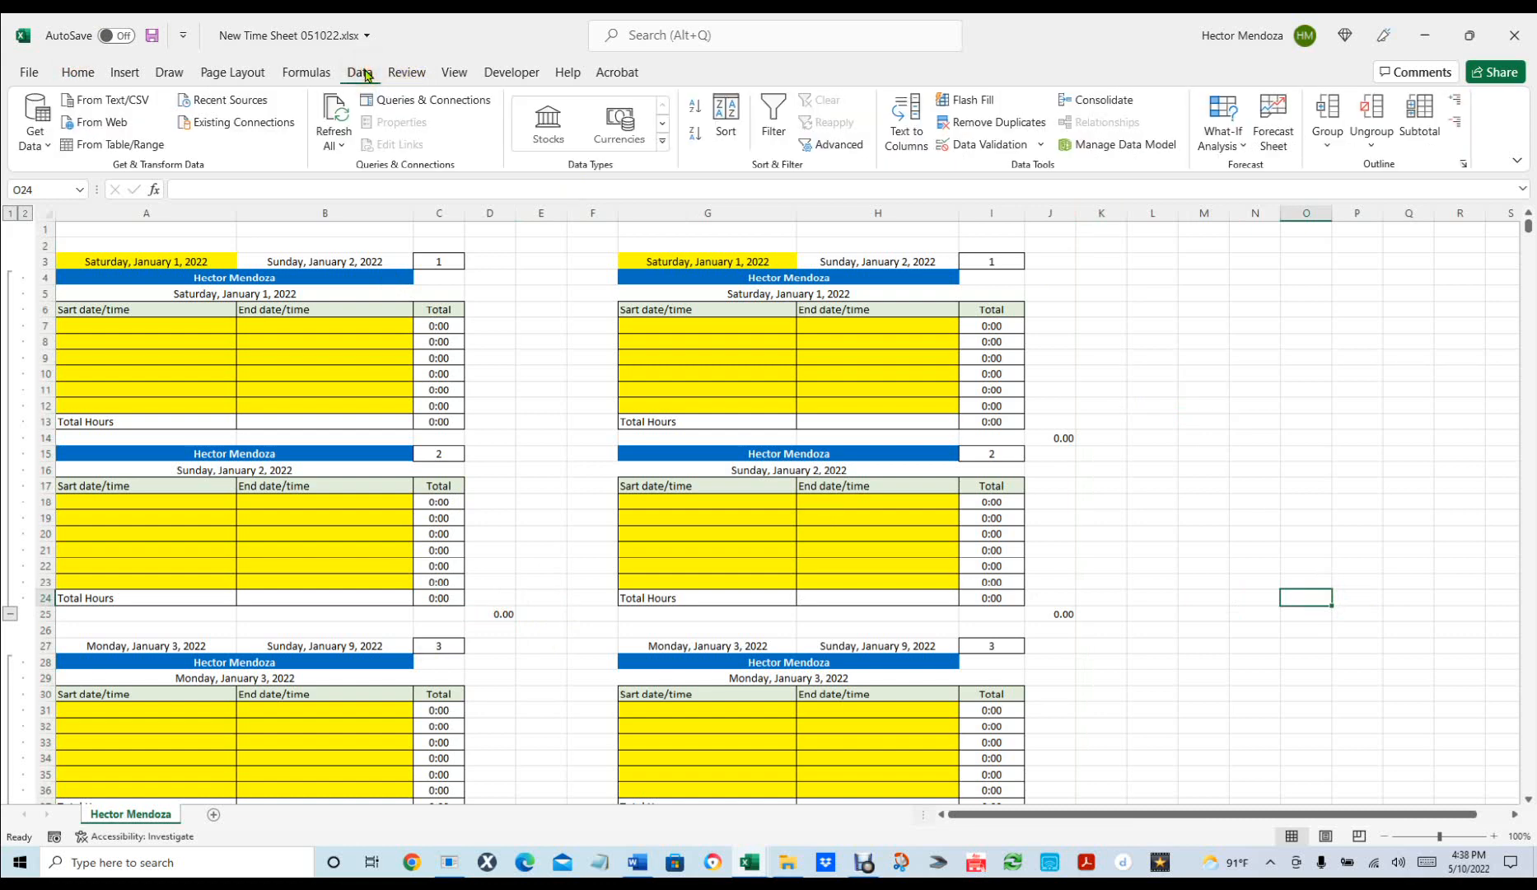
click(402, 70)
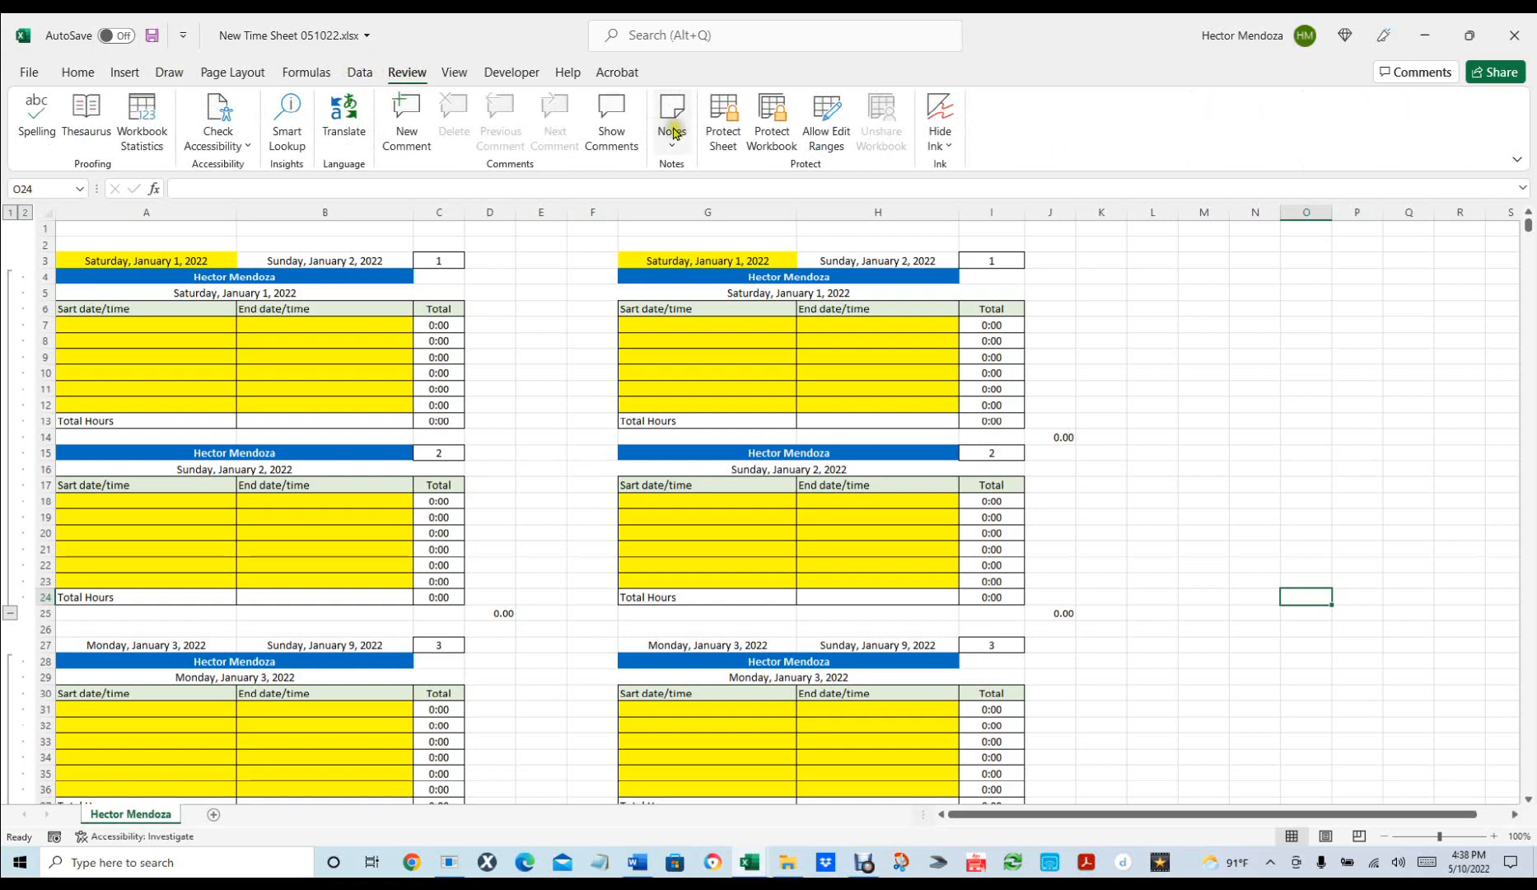
click(725, 121)
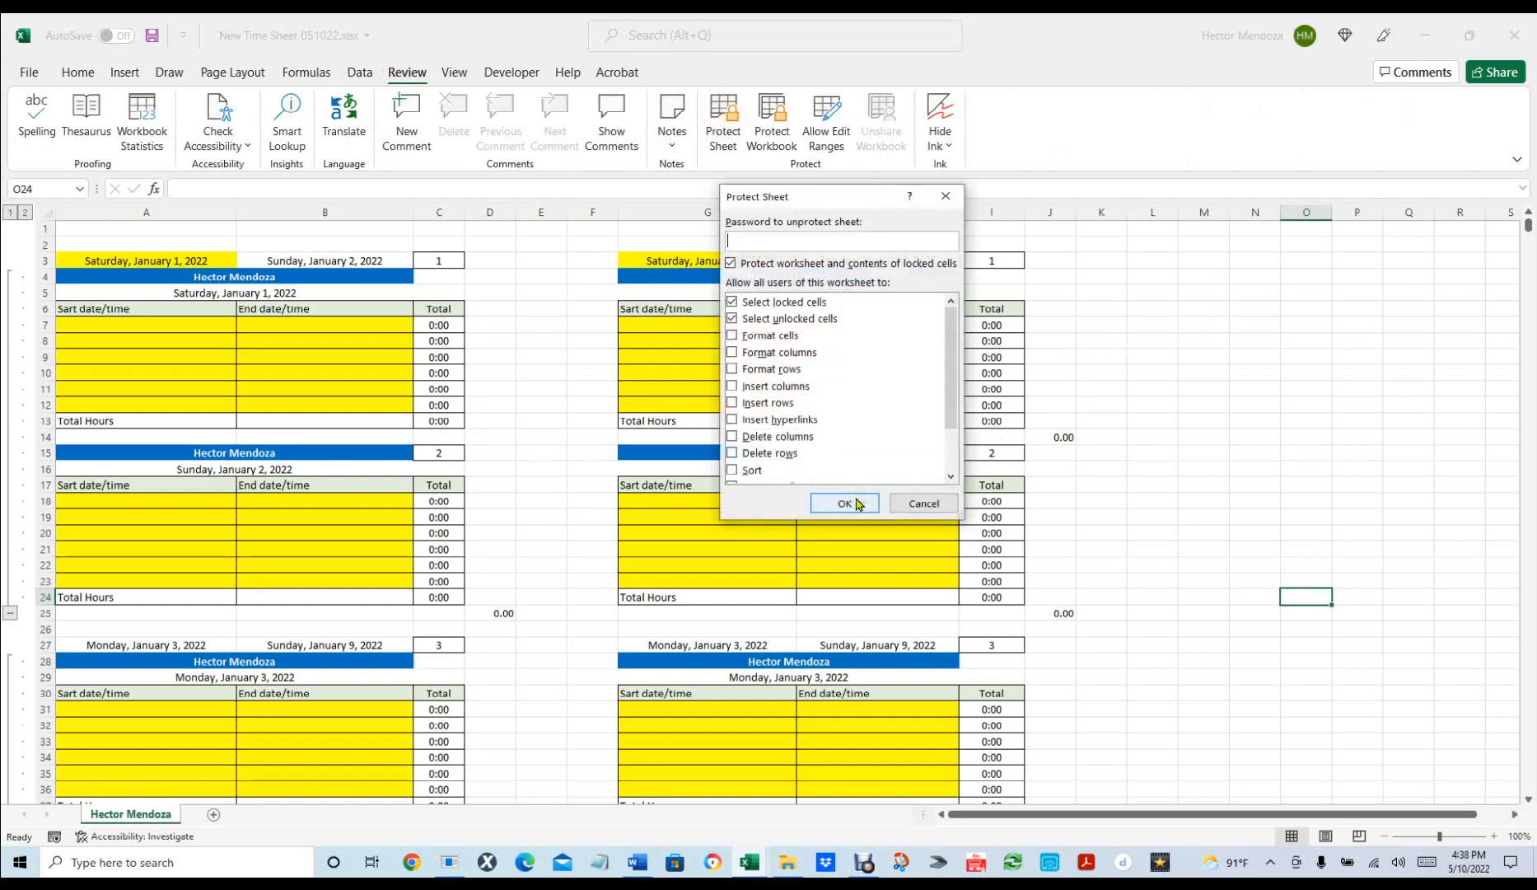
click(924, 504)
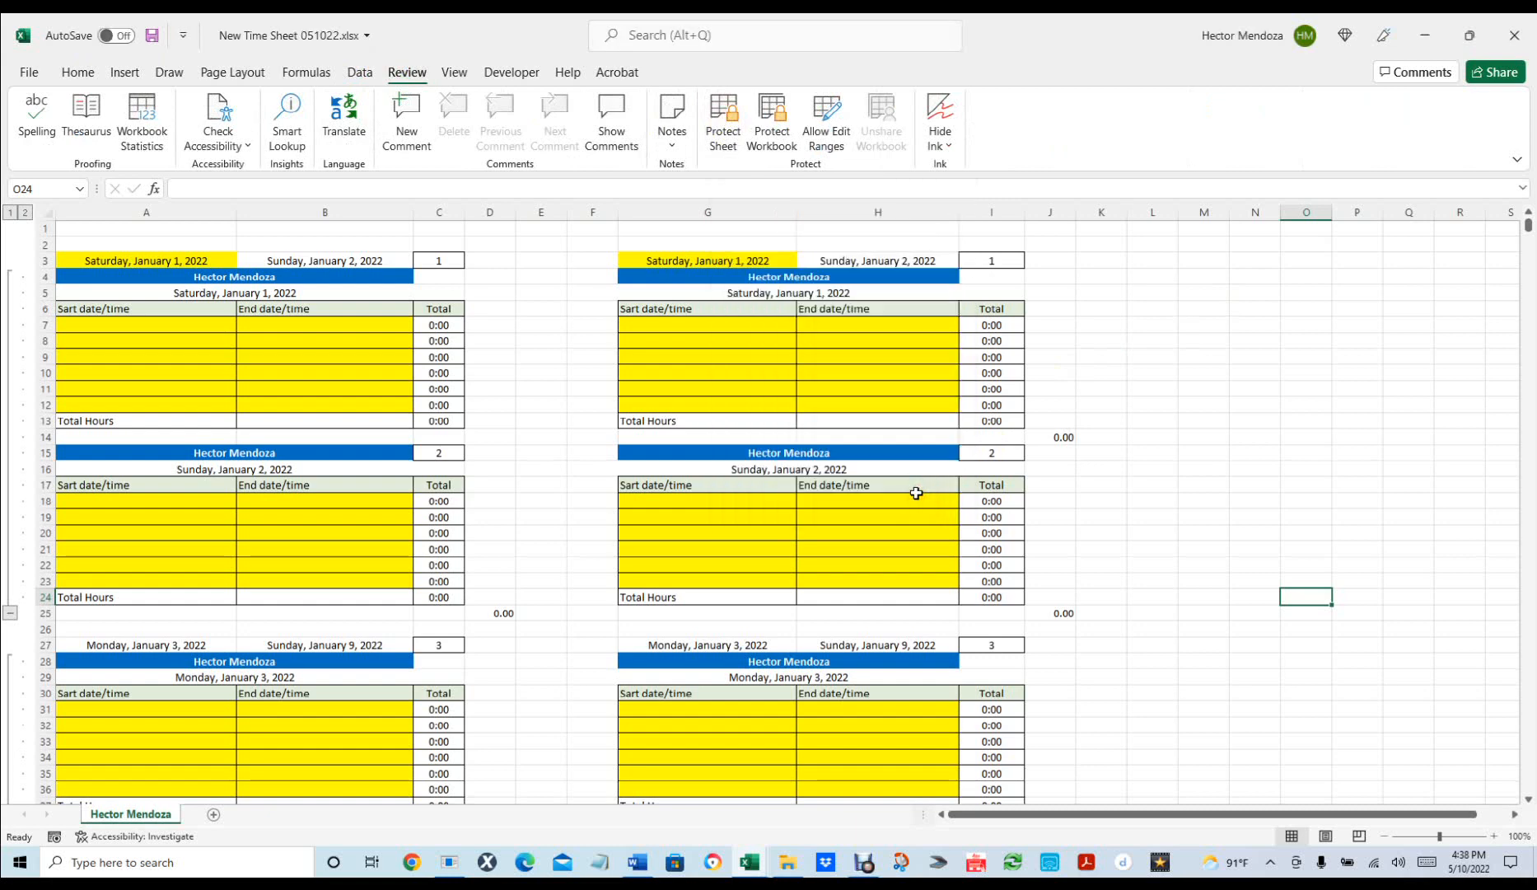
click(8, 217)
scroll(396, 380, down, 1)
scroll(395, 380, down, 18)
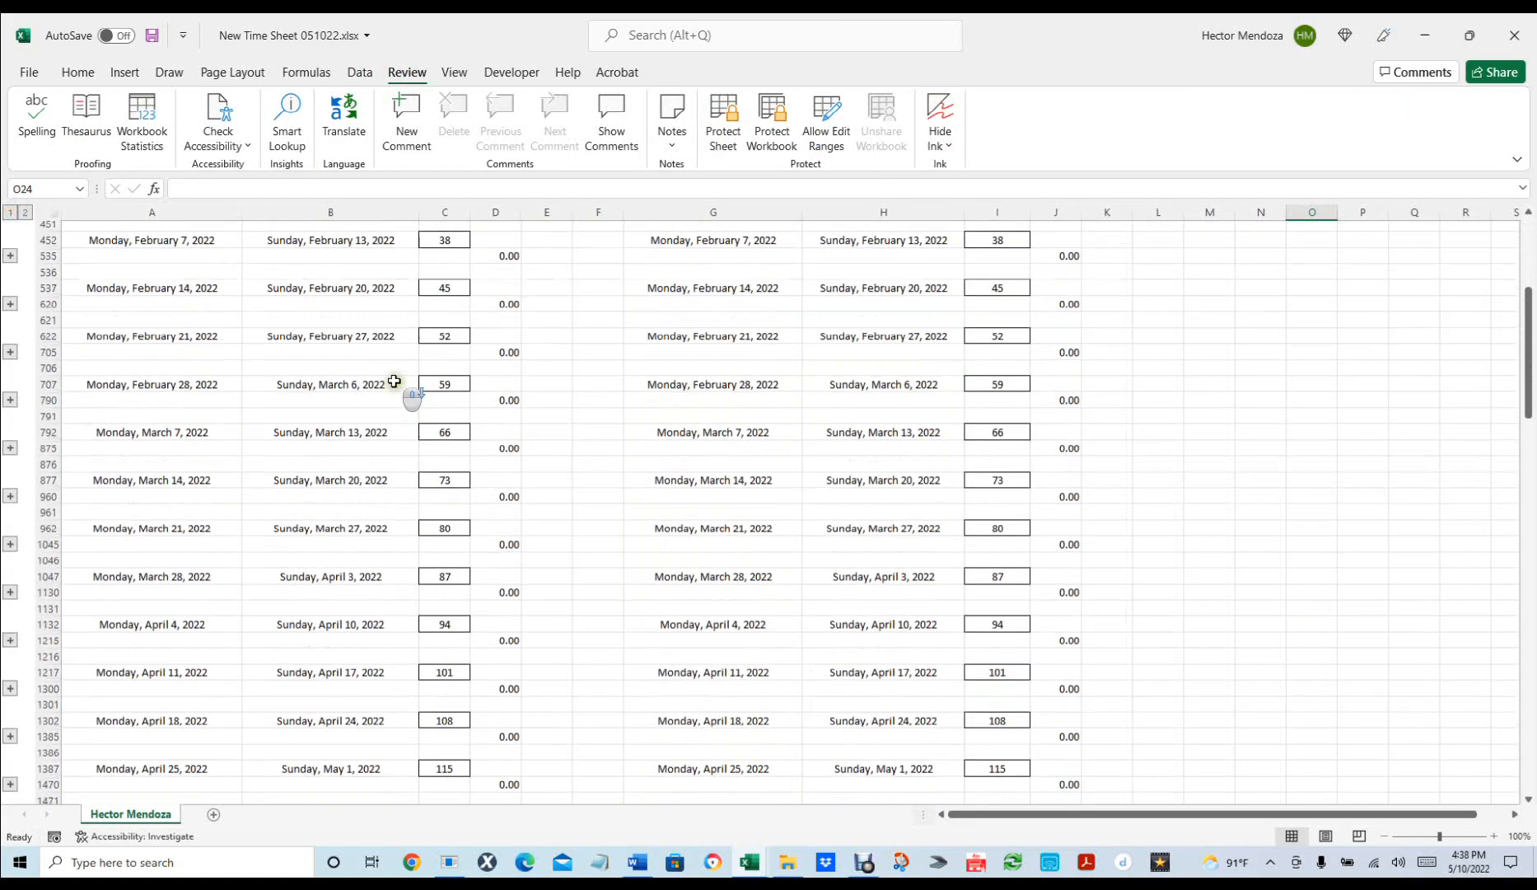
scroll(386, 388, down, 17)
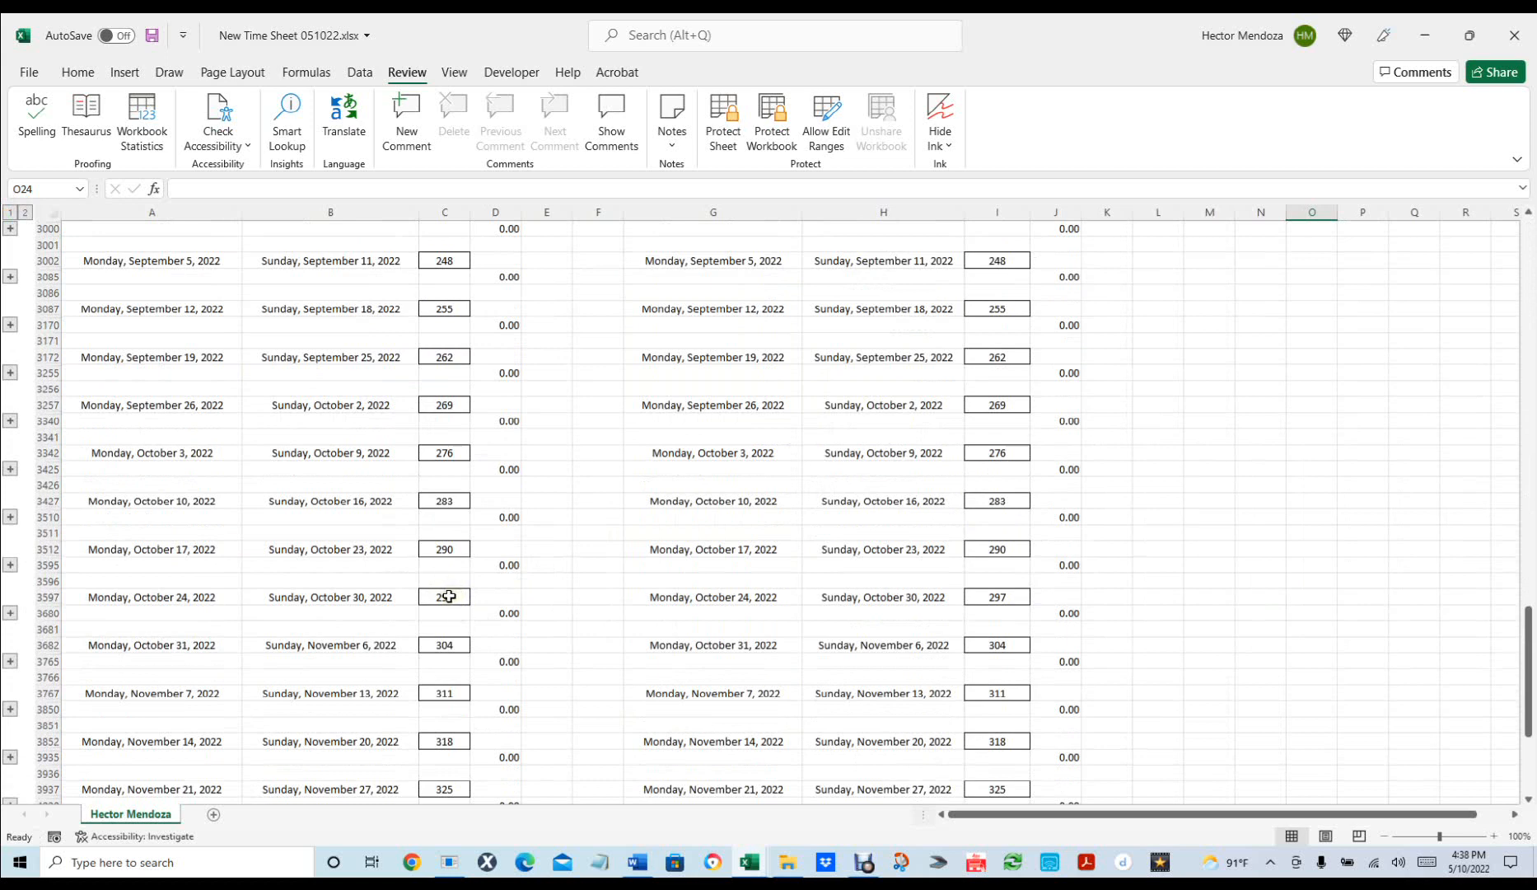
scroll(585, 513, down, 5)
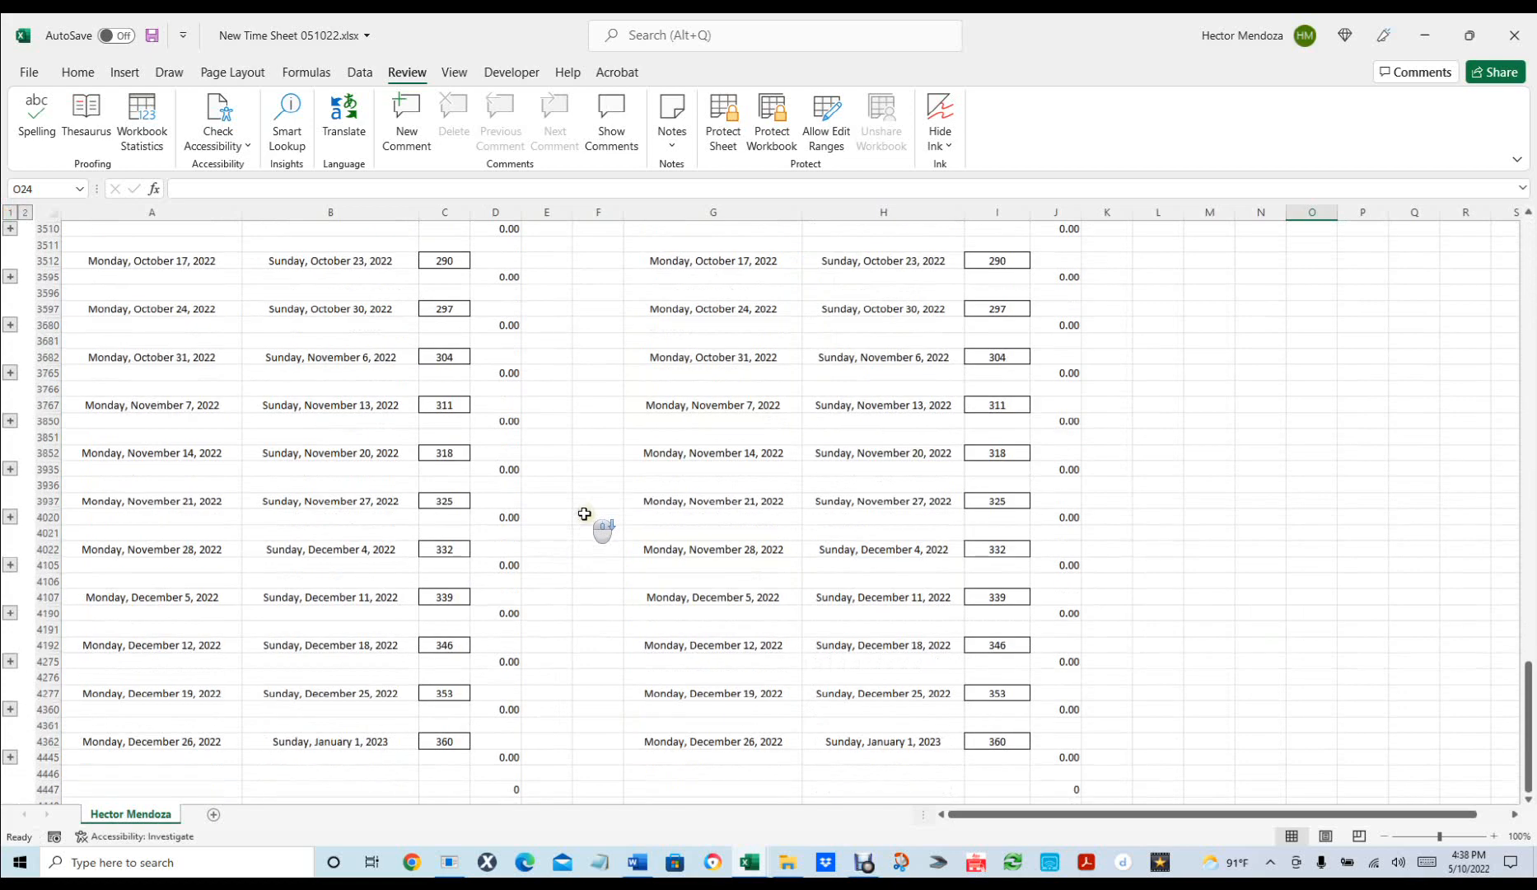
scroll(585, 513, up, 7)
scroll(585, 513, up, 5)
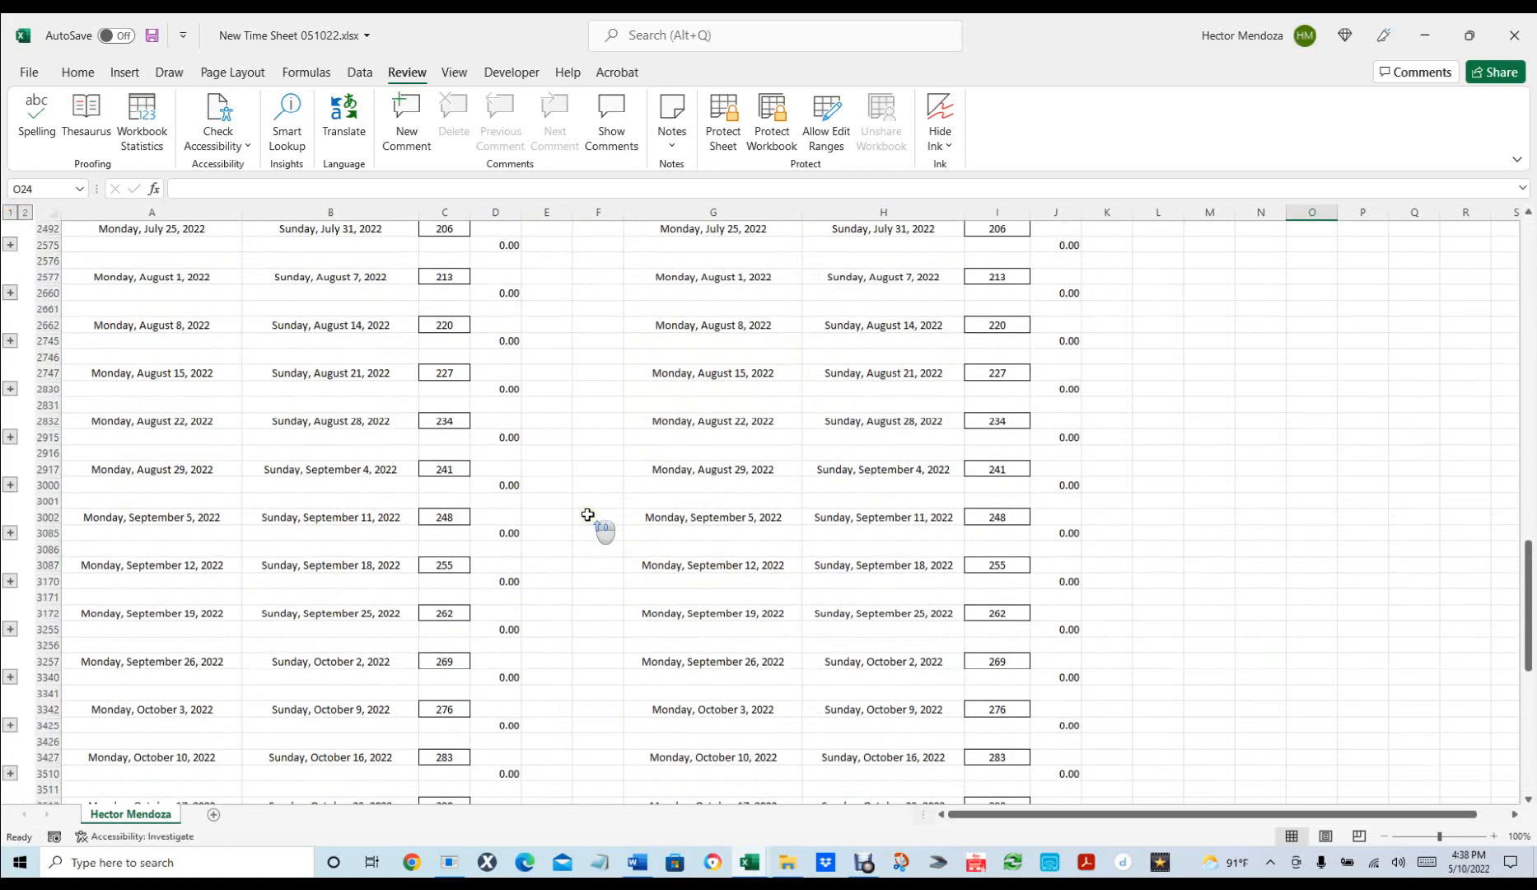
click(443, 468)
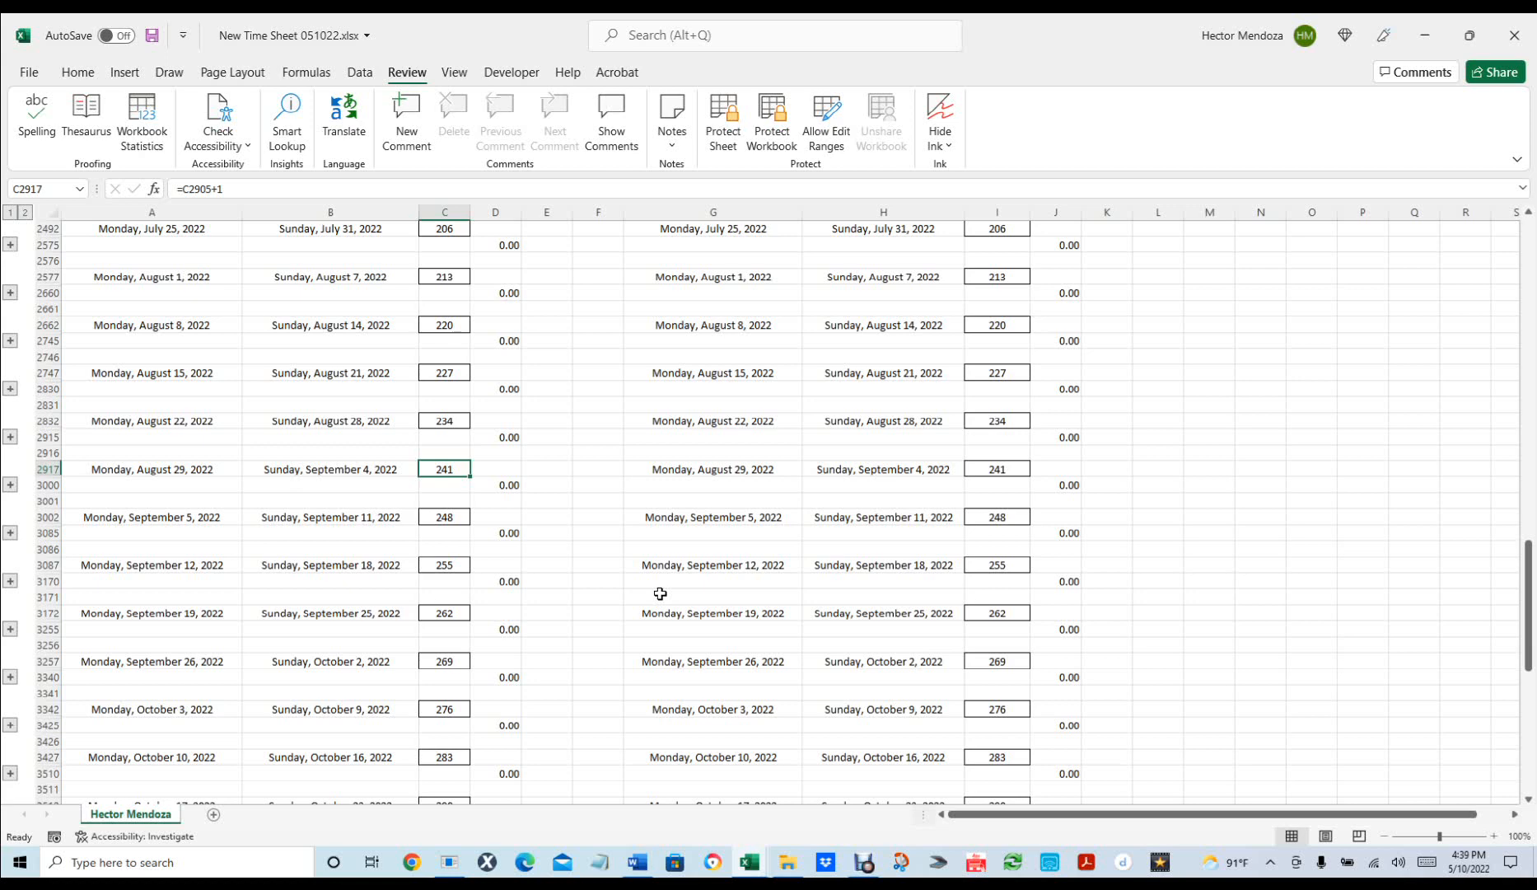
click(172, 374)
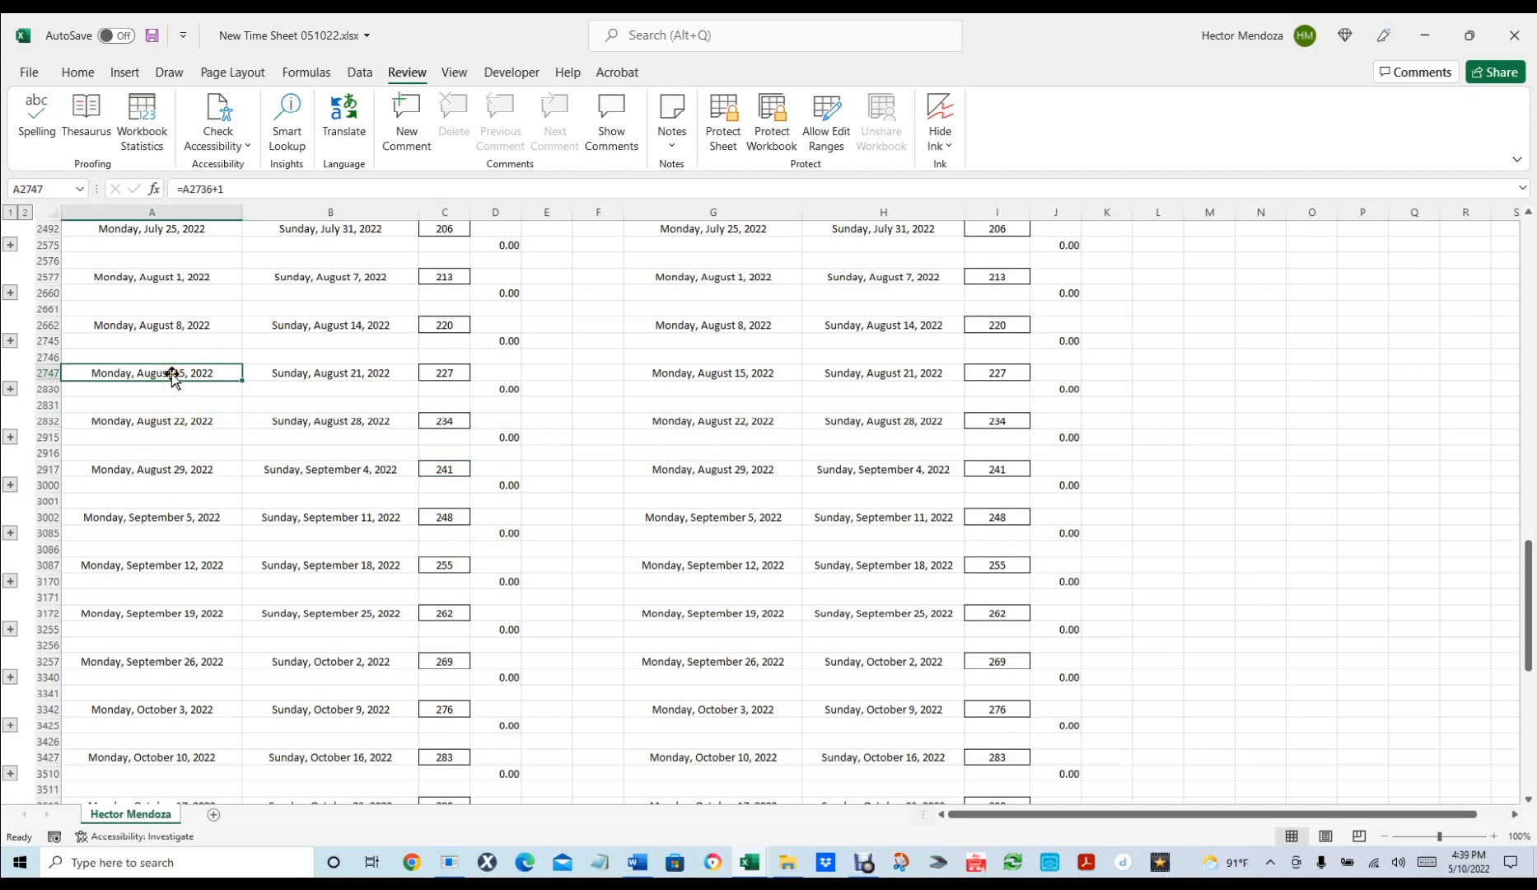
scroll(323, 437, up, 6)
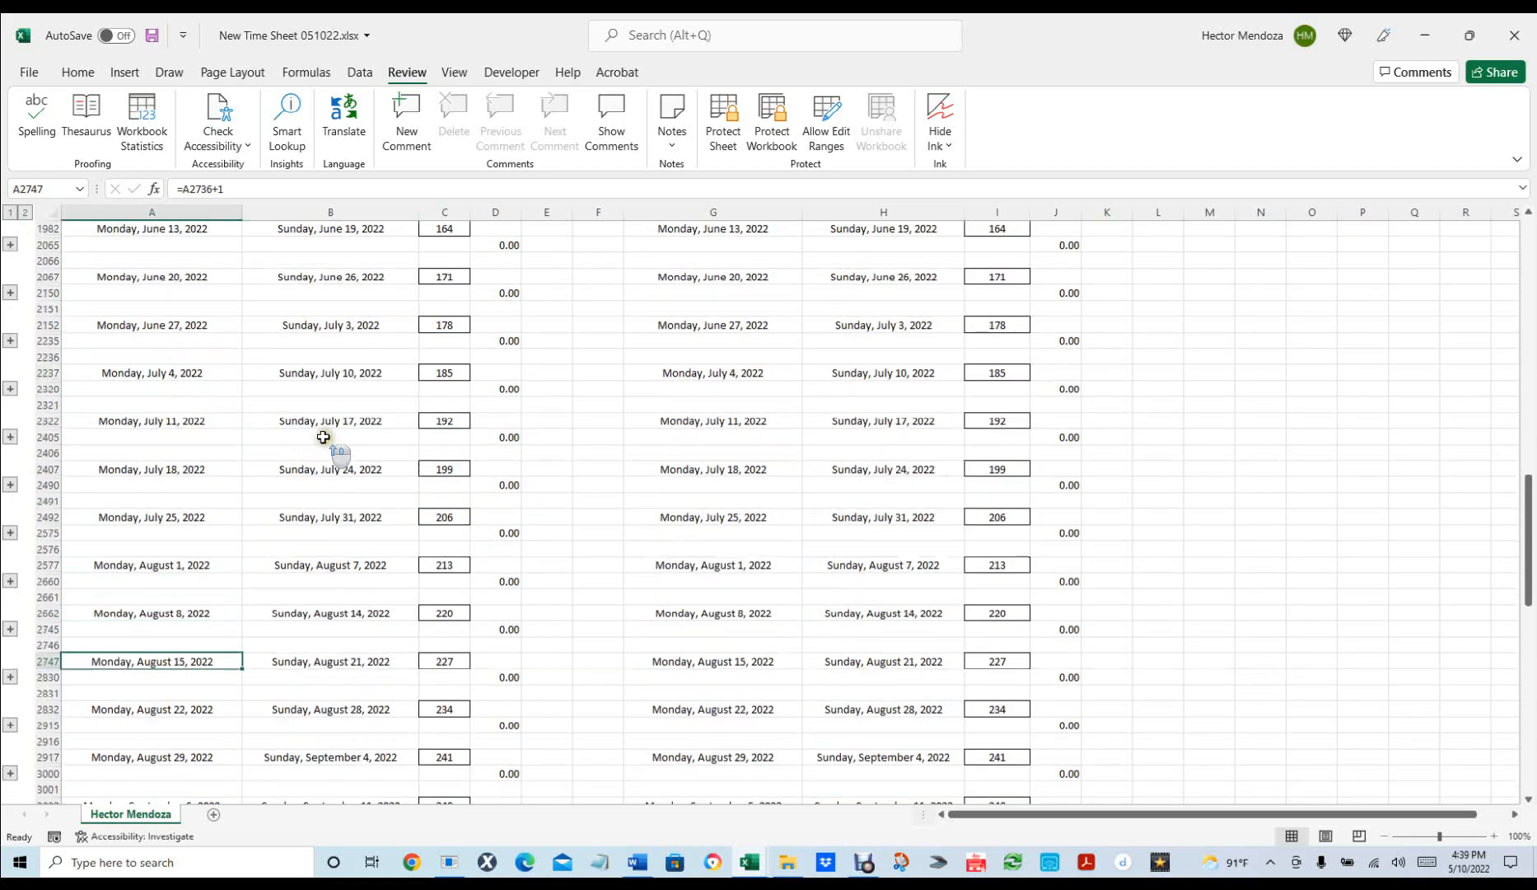
scroll(323, 436, down, 8)
scroll(311, 470, up, 18)
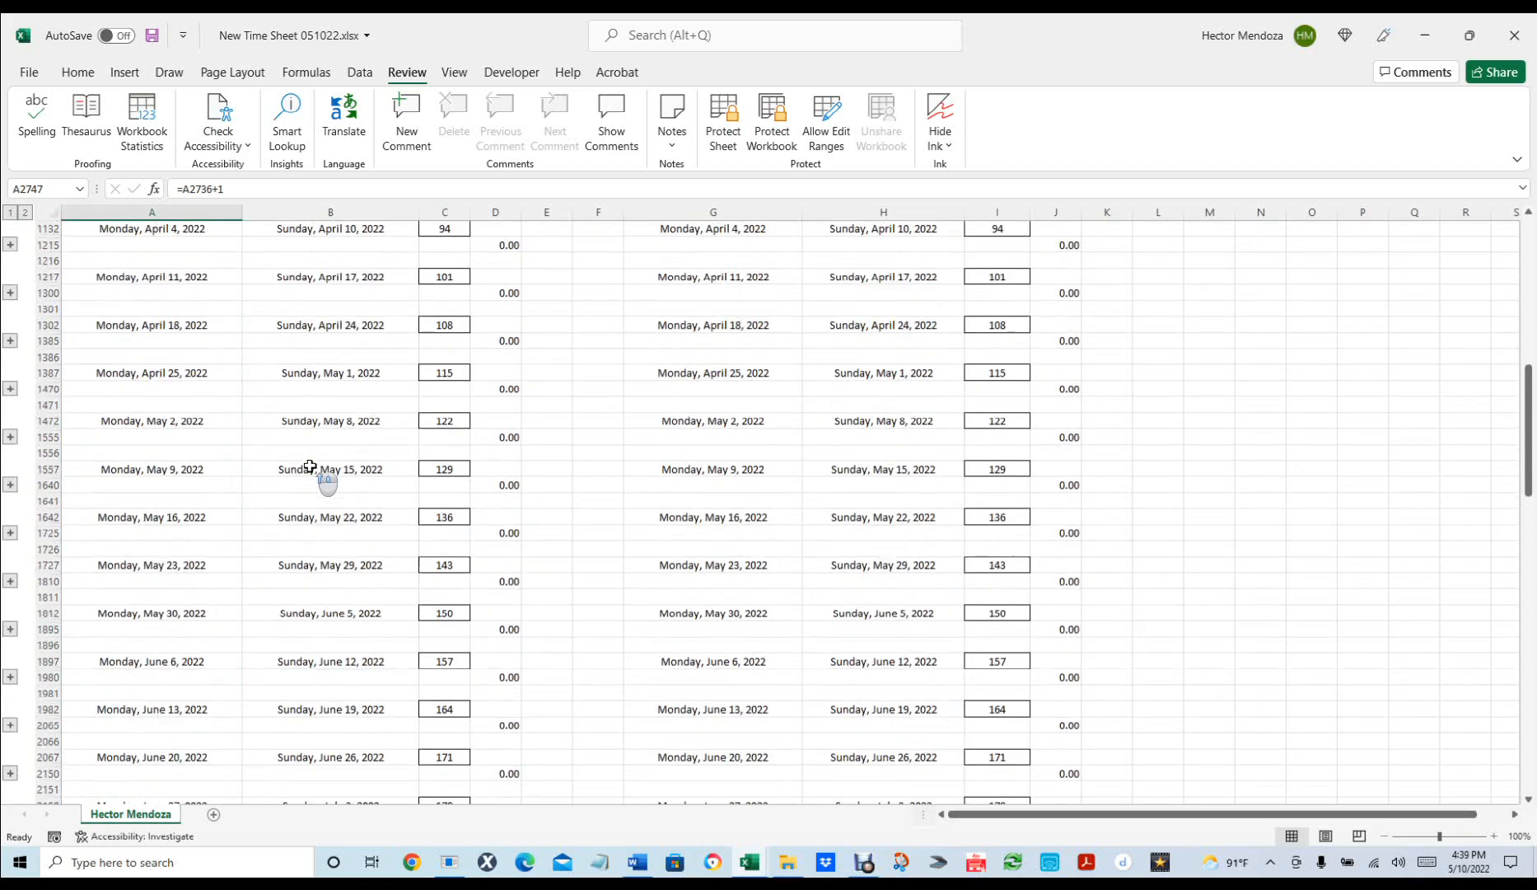
scroll(310, 467, up, 15)
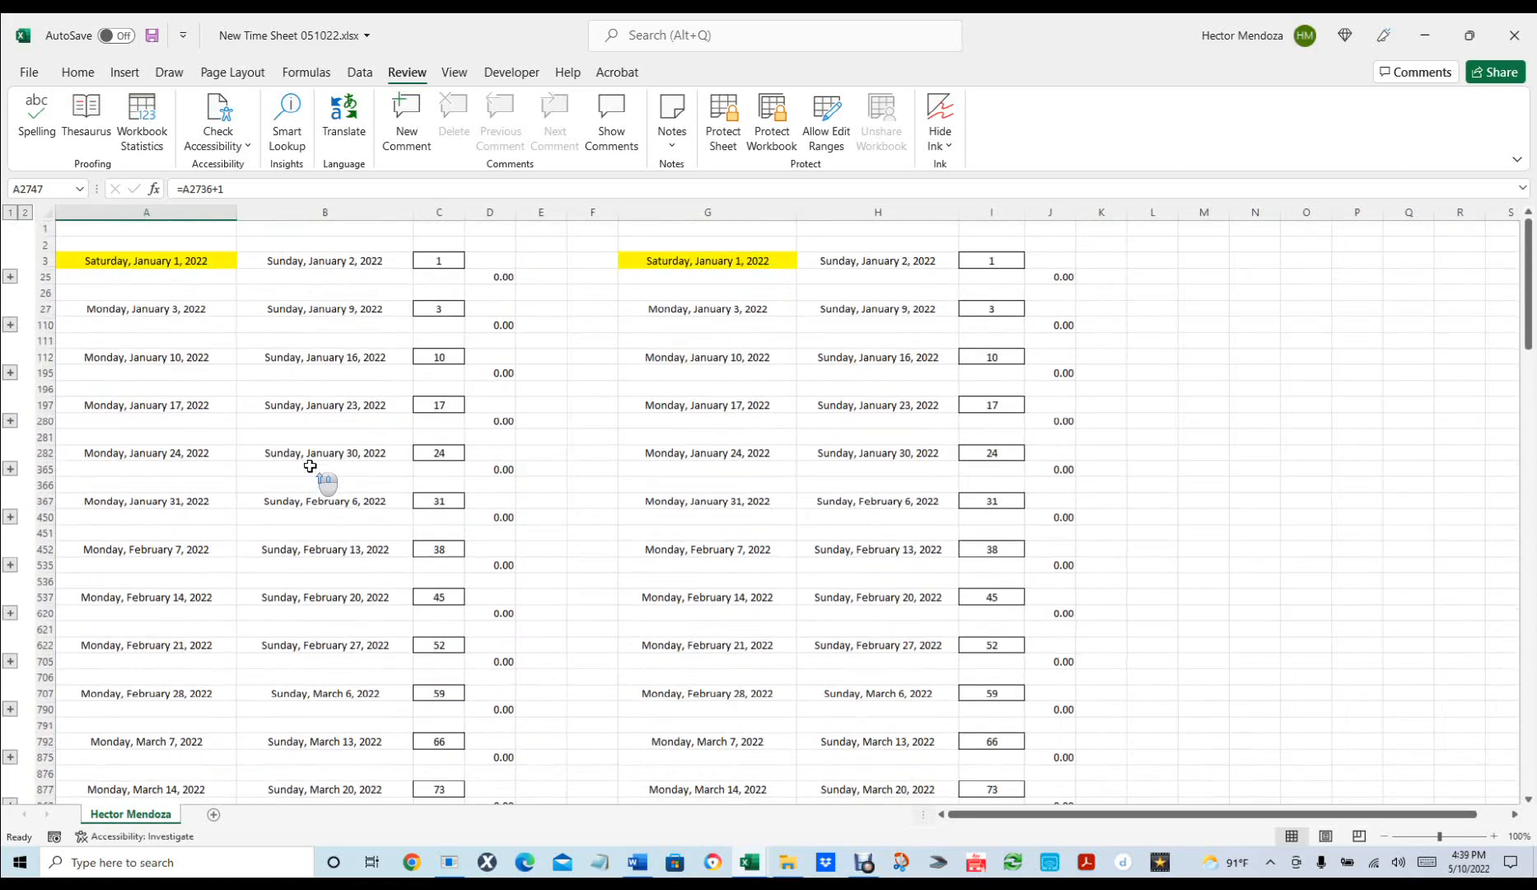
click(1192, 464)
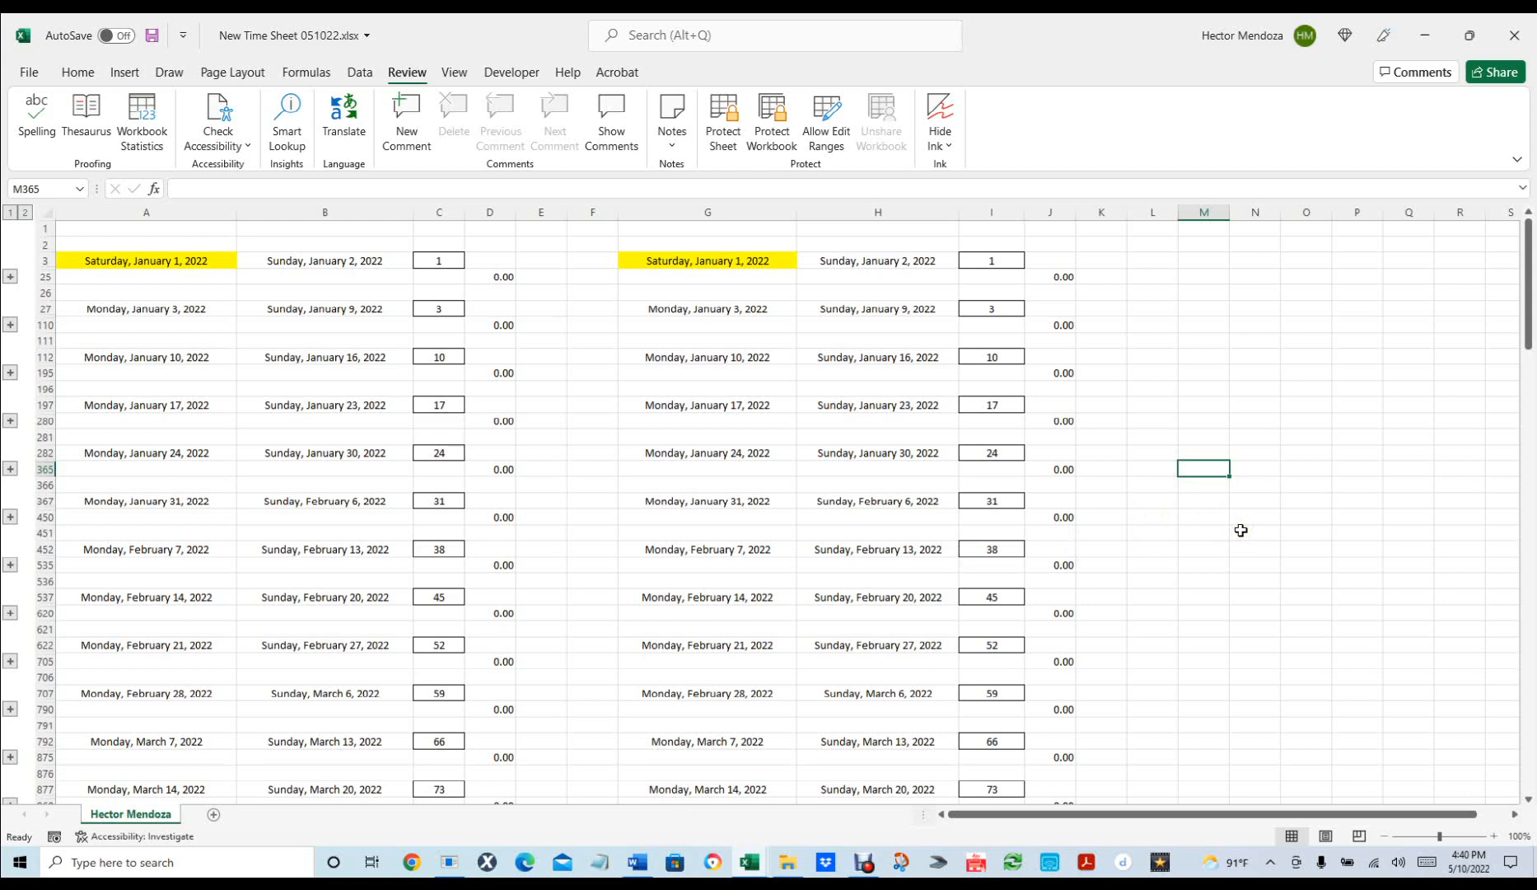
Rename the employee-named sheet tab to 'Master Wooksheet'.
double_click(125, 814)
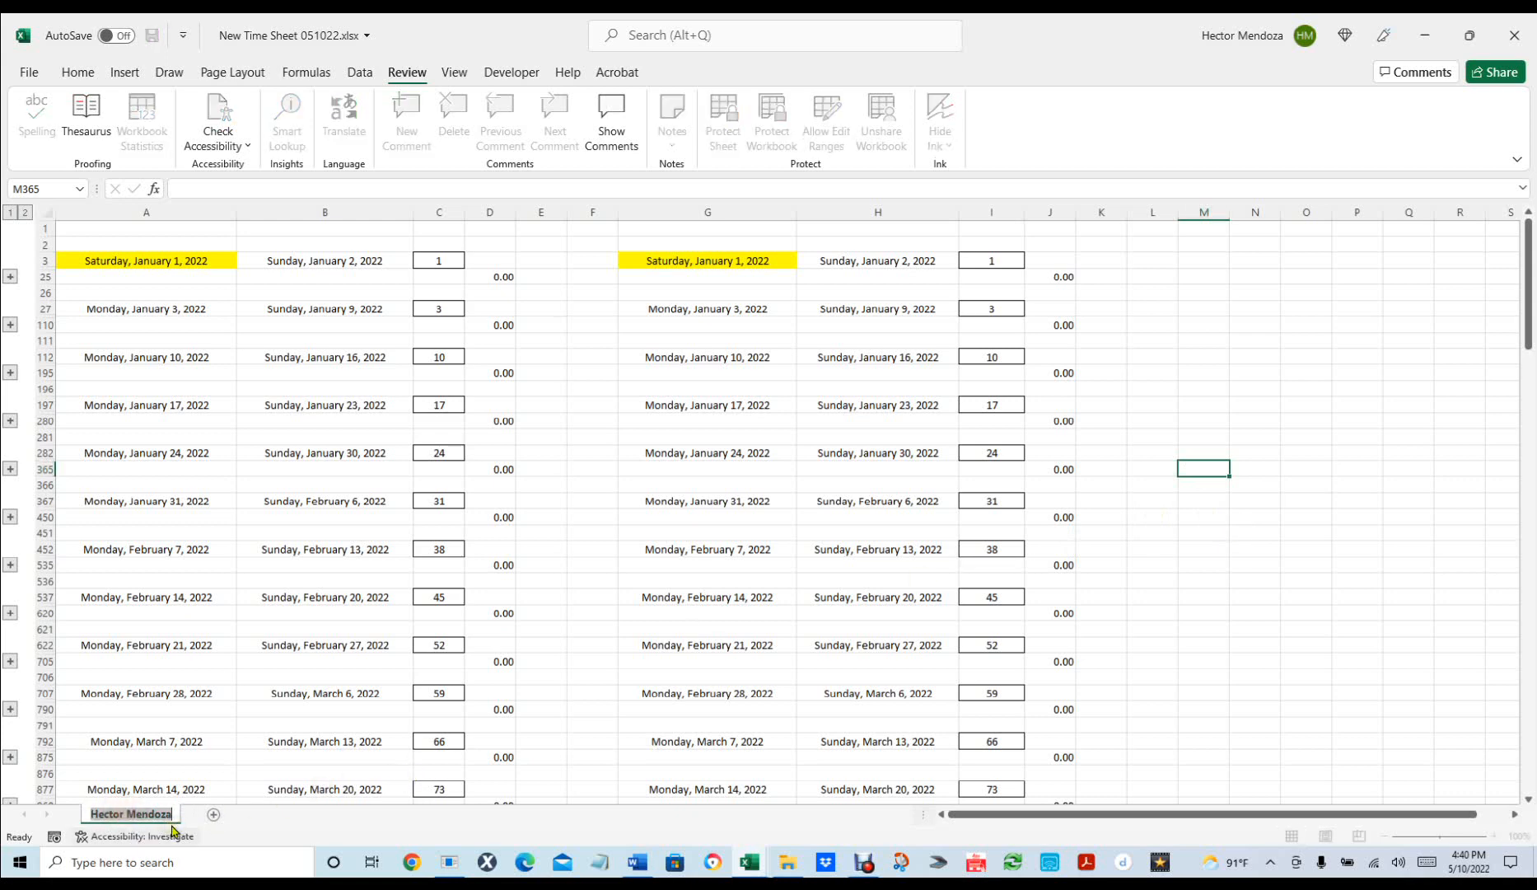
text(Mast)
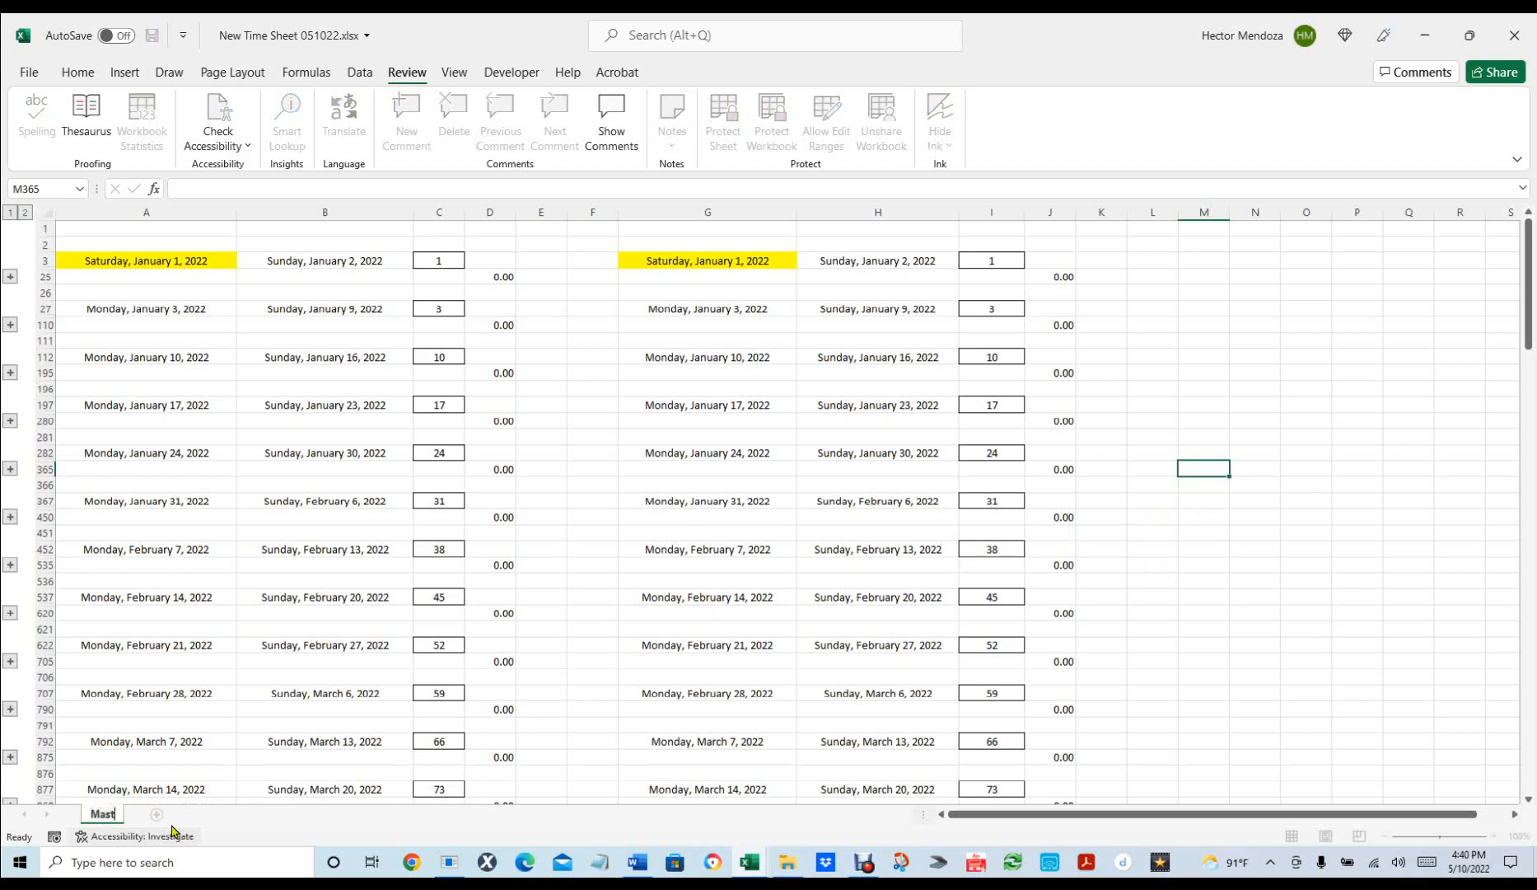
text(er Woo)
text(ksheet)
key(Return)
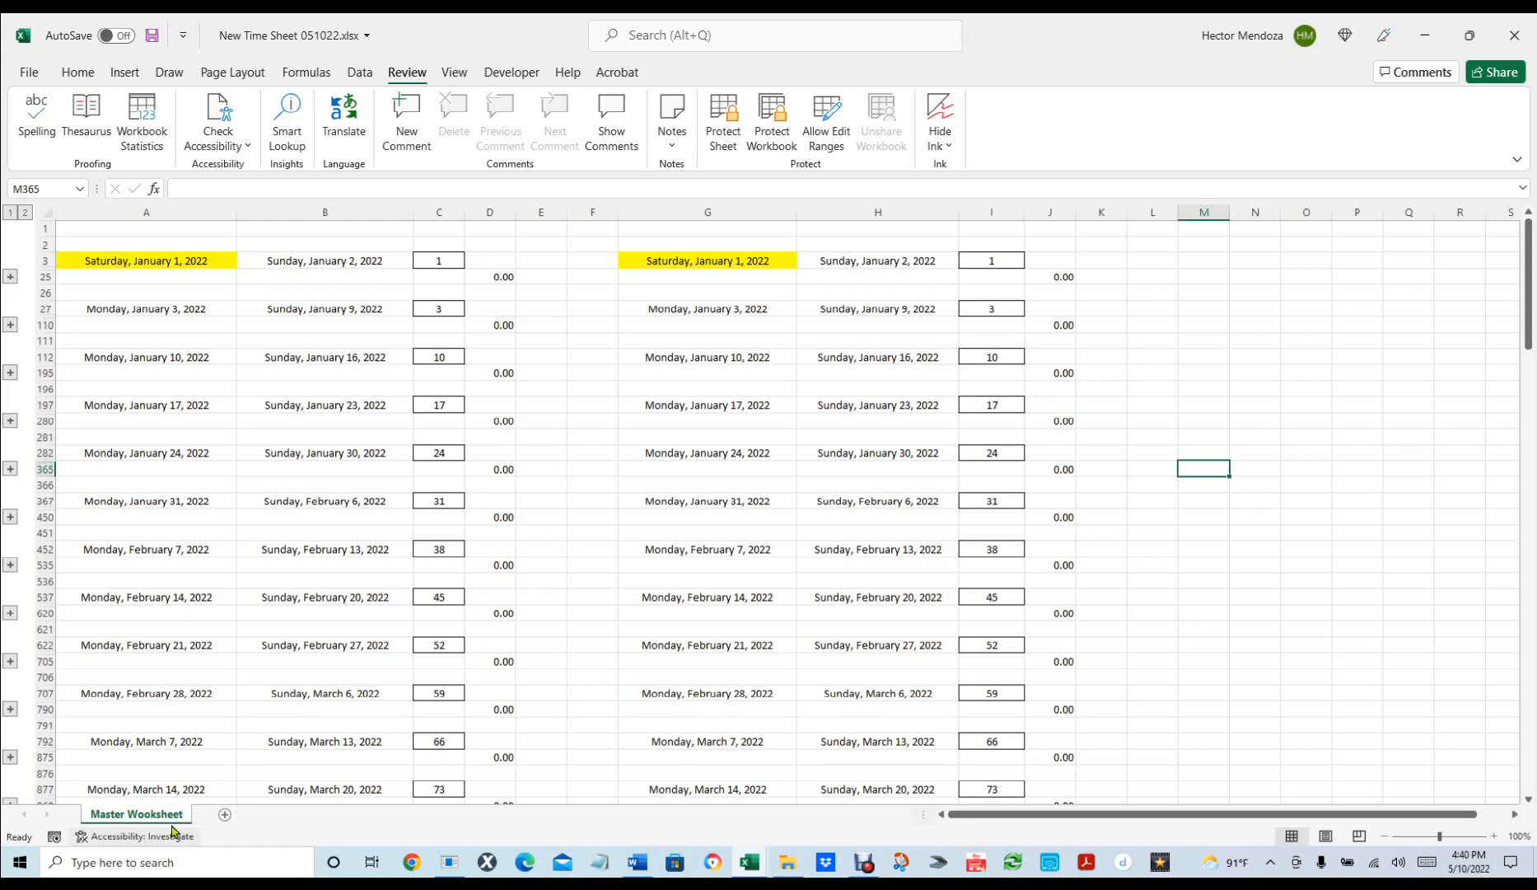
Select the Master Wooksheet tab and bring up its context menu.
click(146, 818)
click(153, 825)
click(152, 811)
click(151, 813)
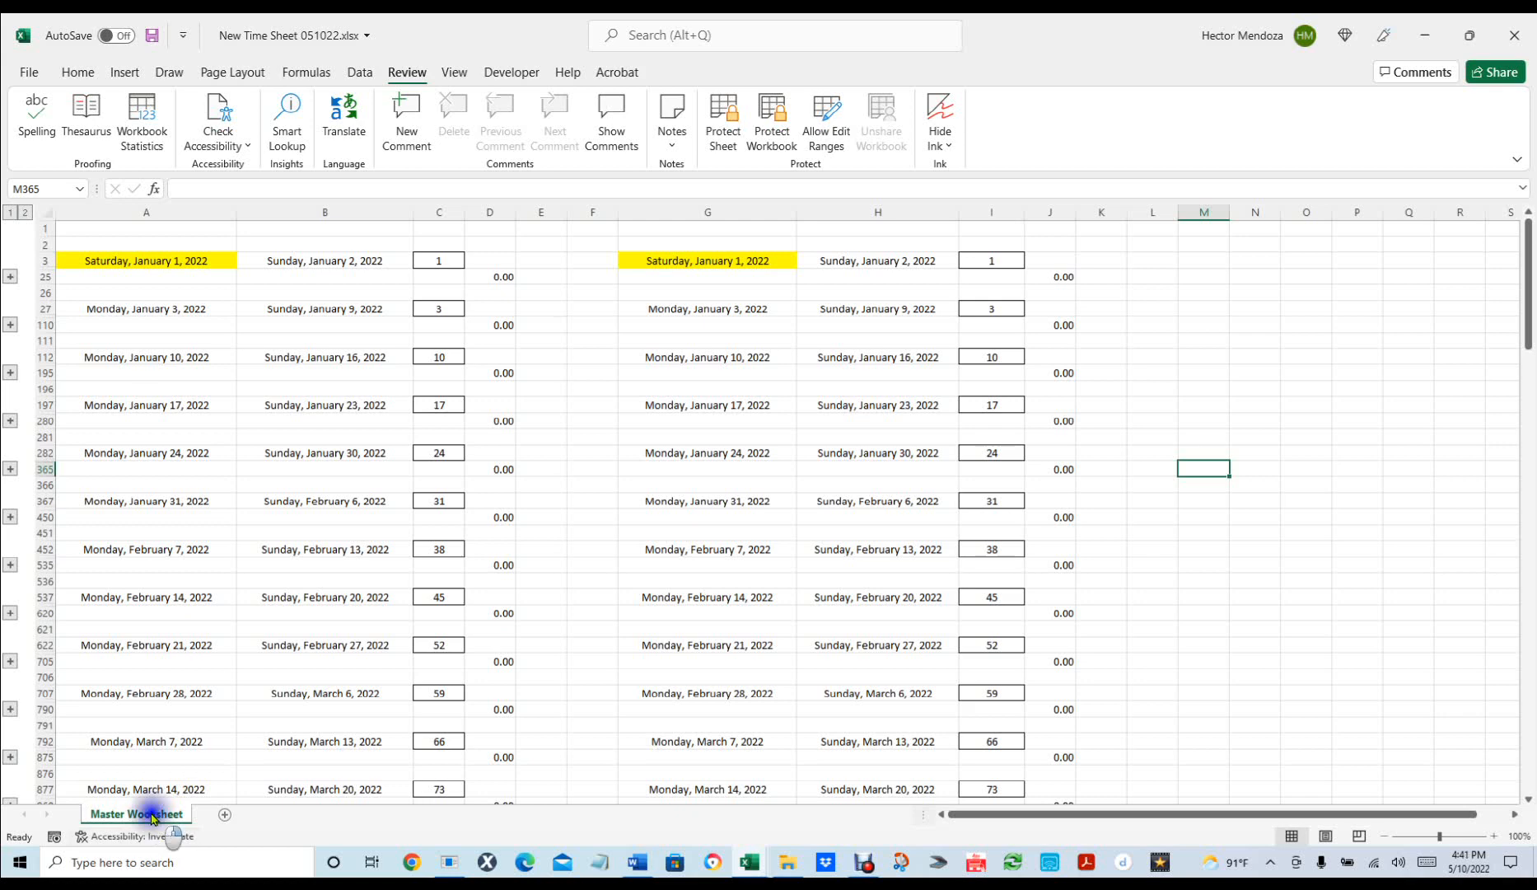
right_click(151, 815)
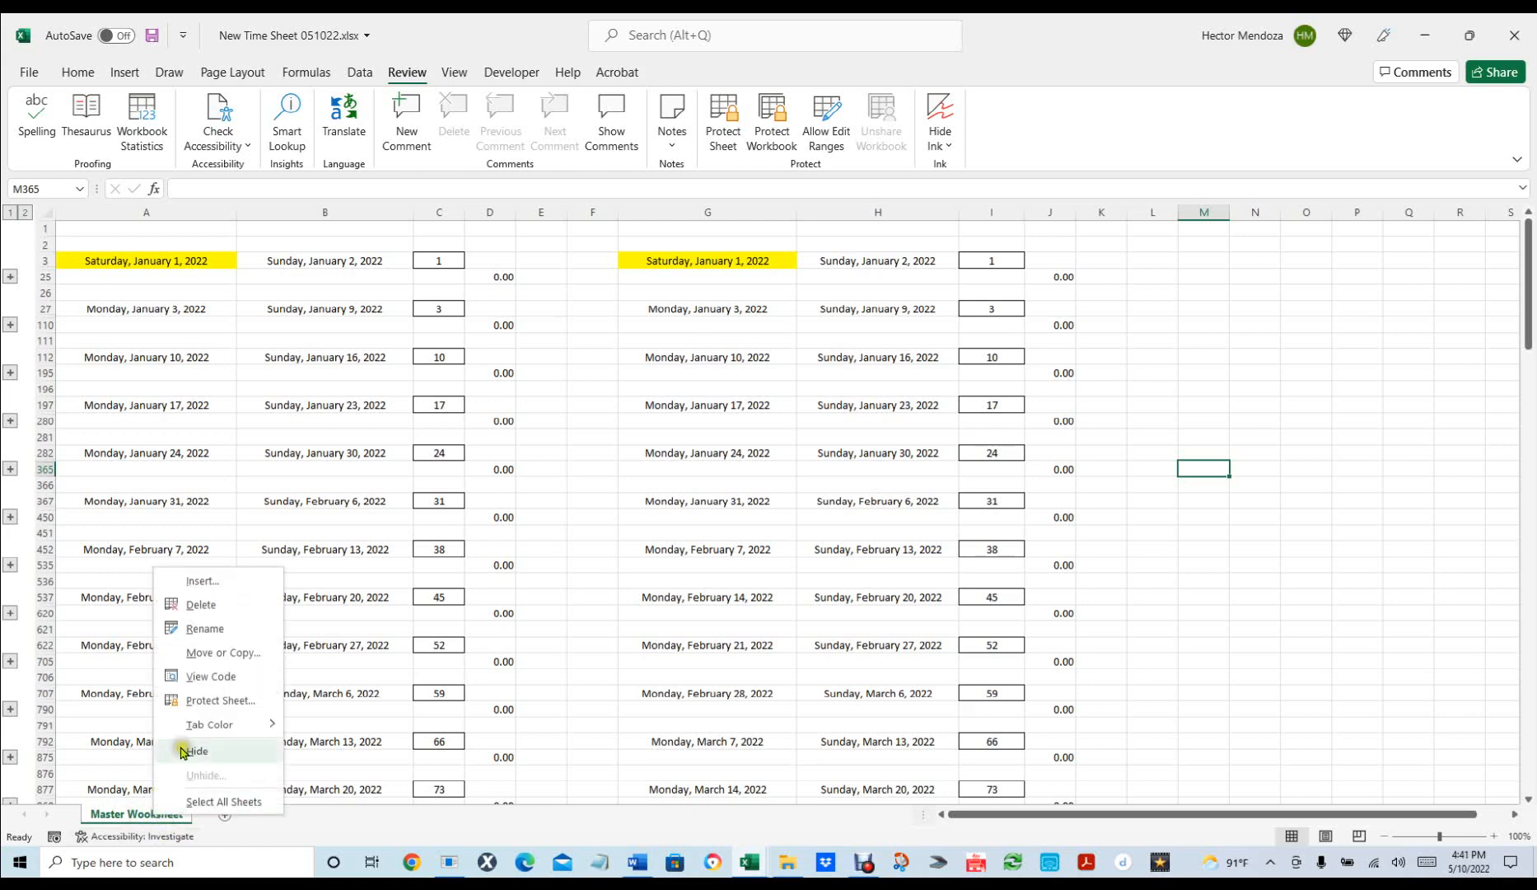
Duplicate Master Wooksheet with Move or Copy's 'Create a copy', producing Master Wooksheet (2).
click(225, 653)
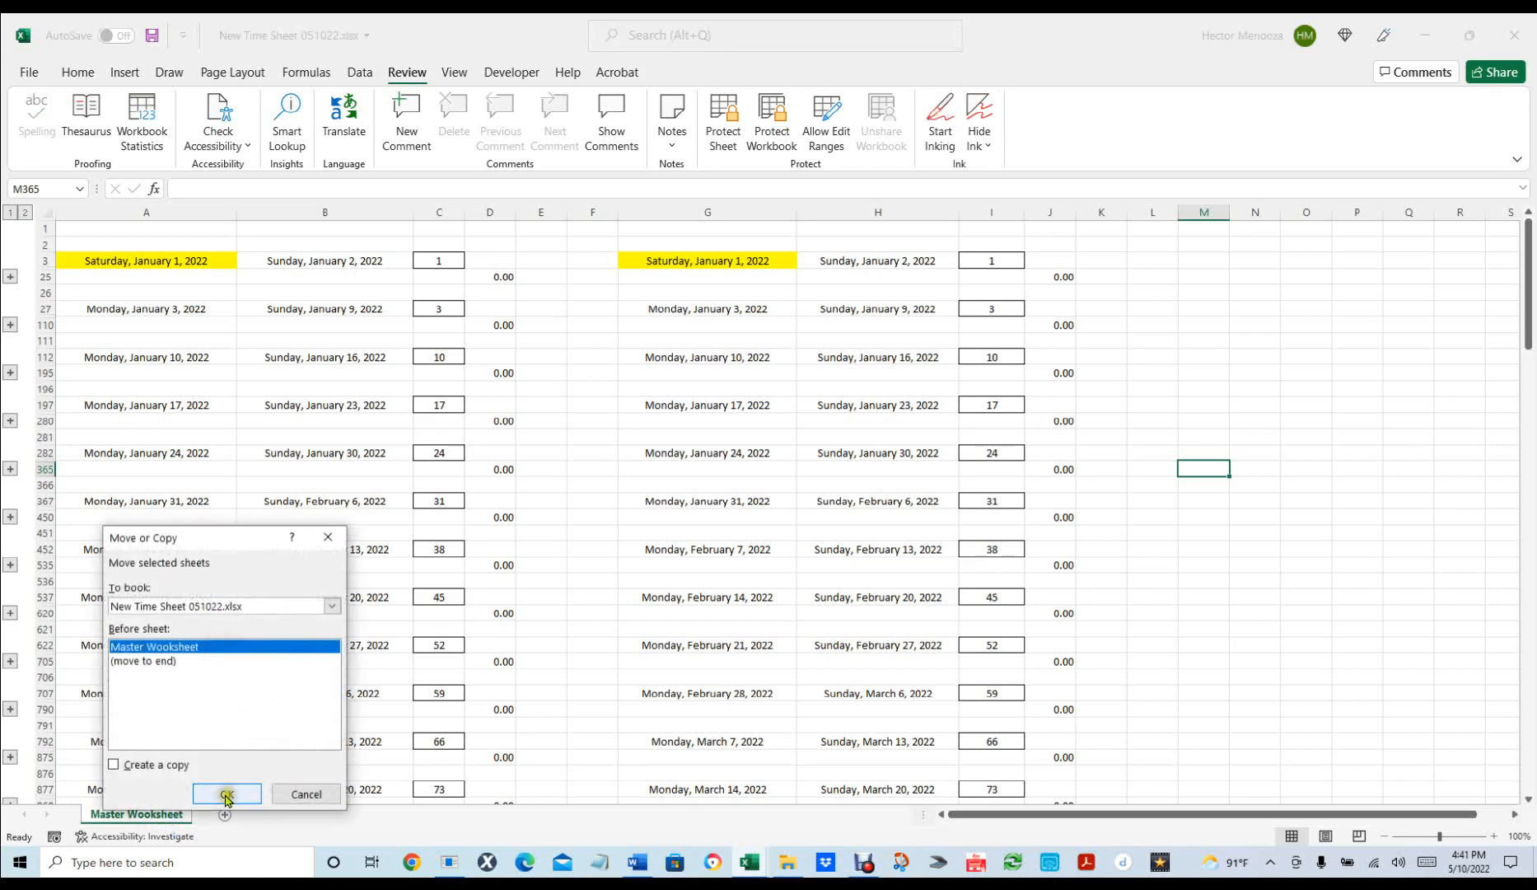
click(227, 794)
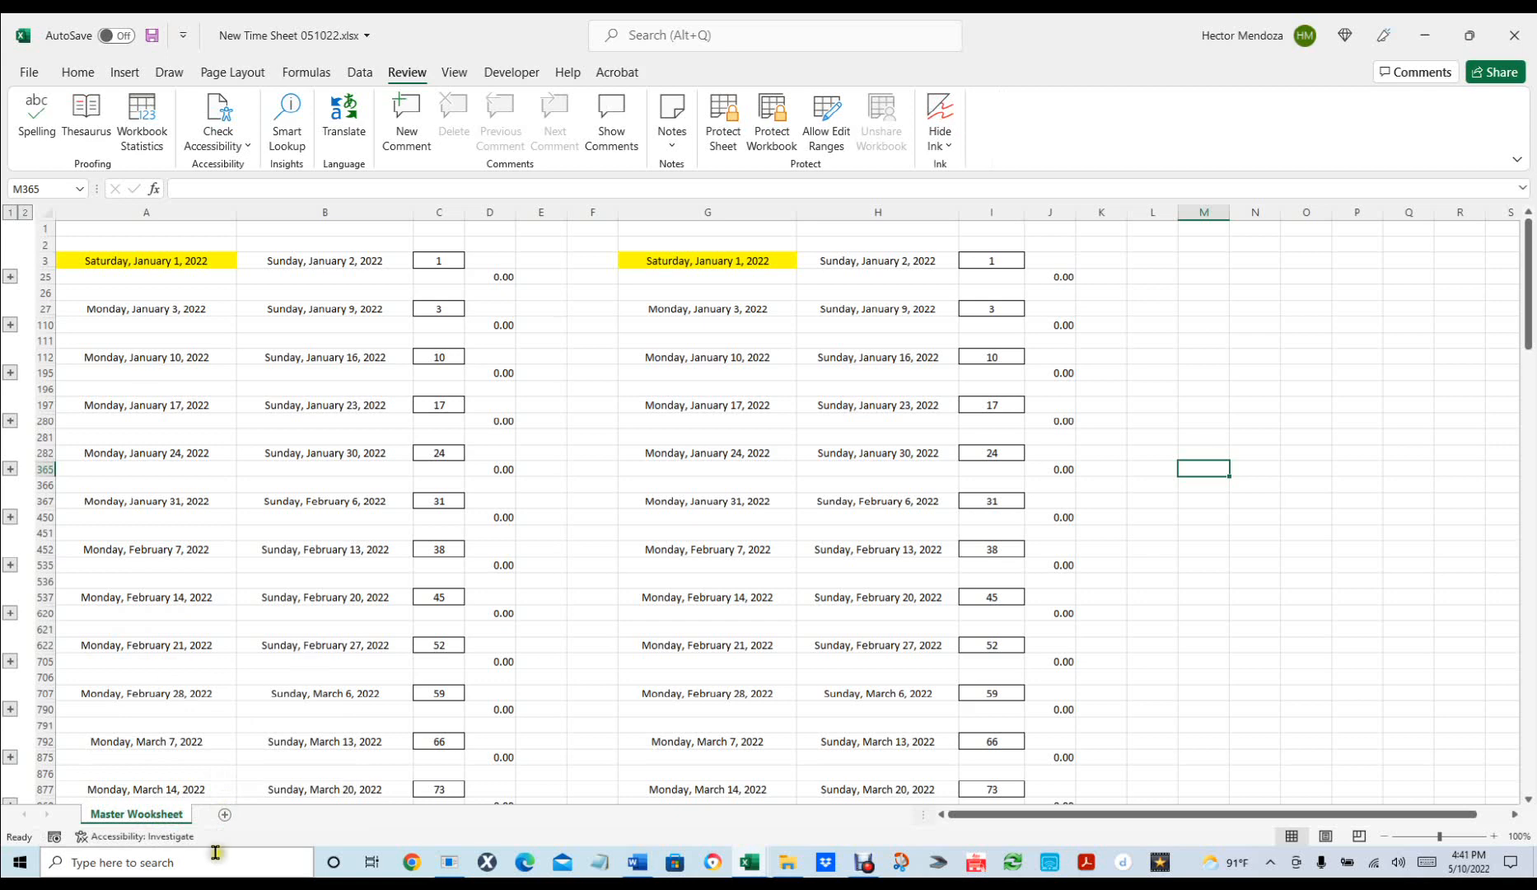
right_click(156, 813)
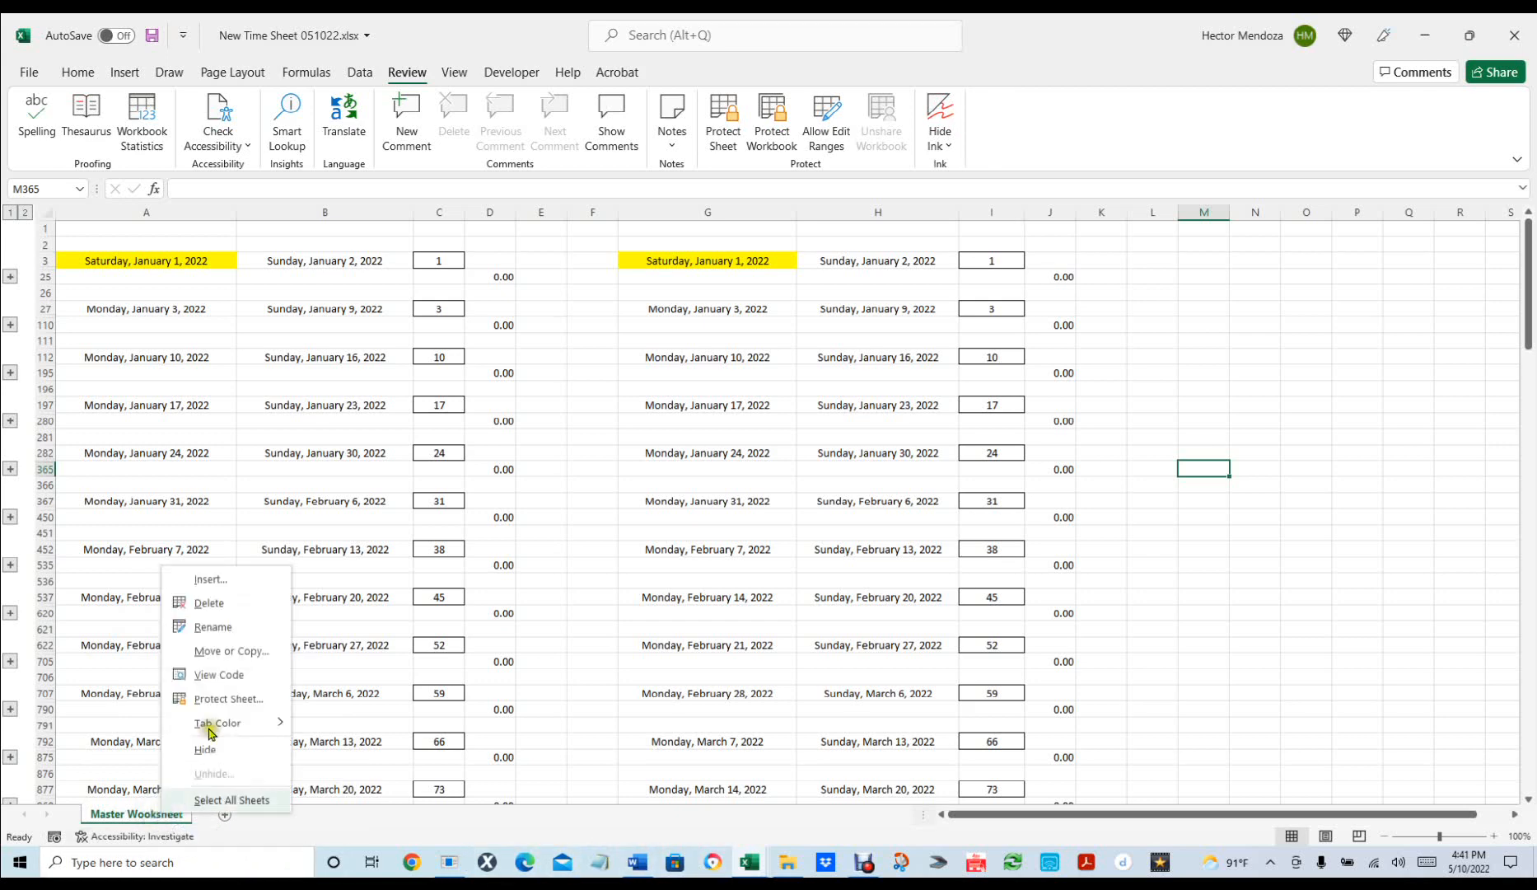
click(235, 651)
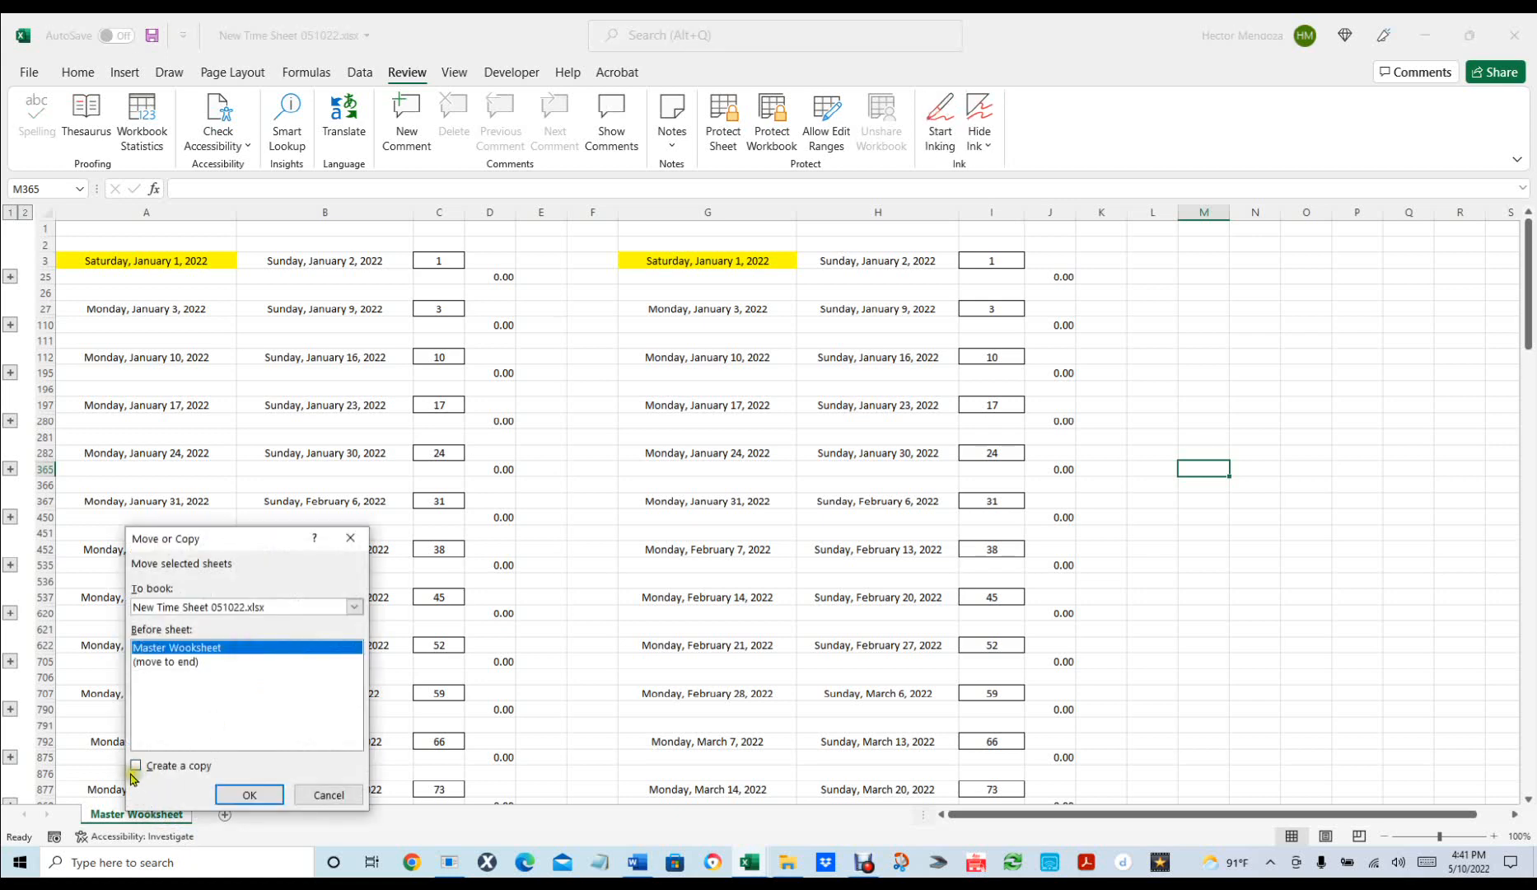
click(136, 765)
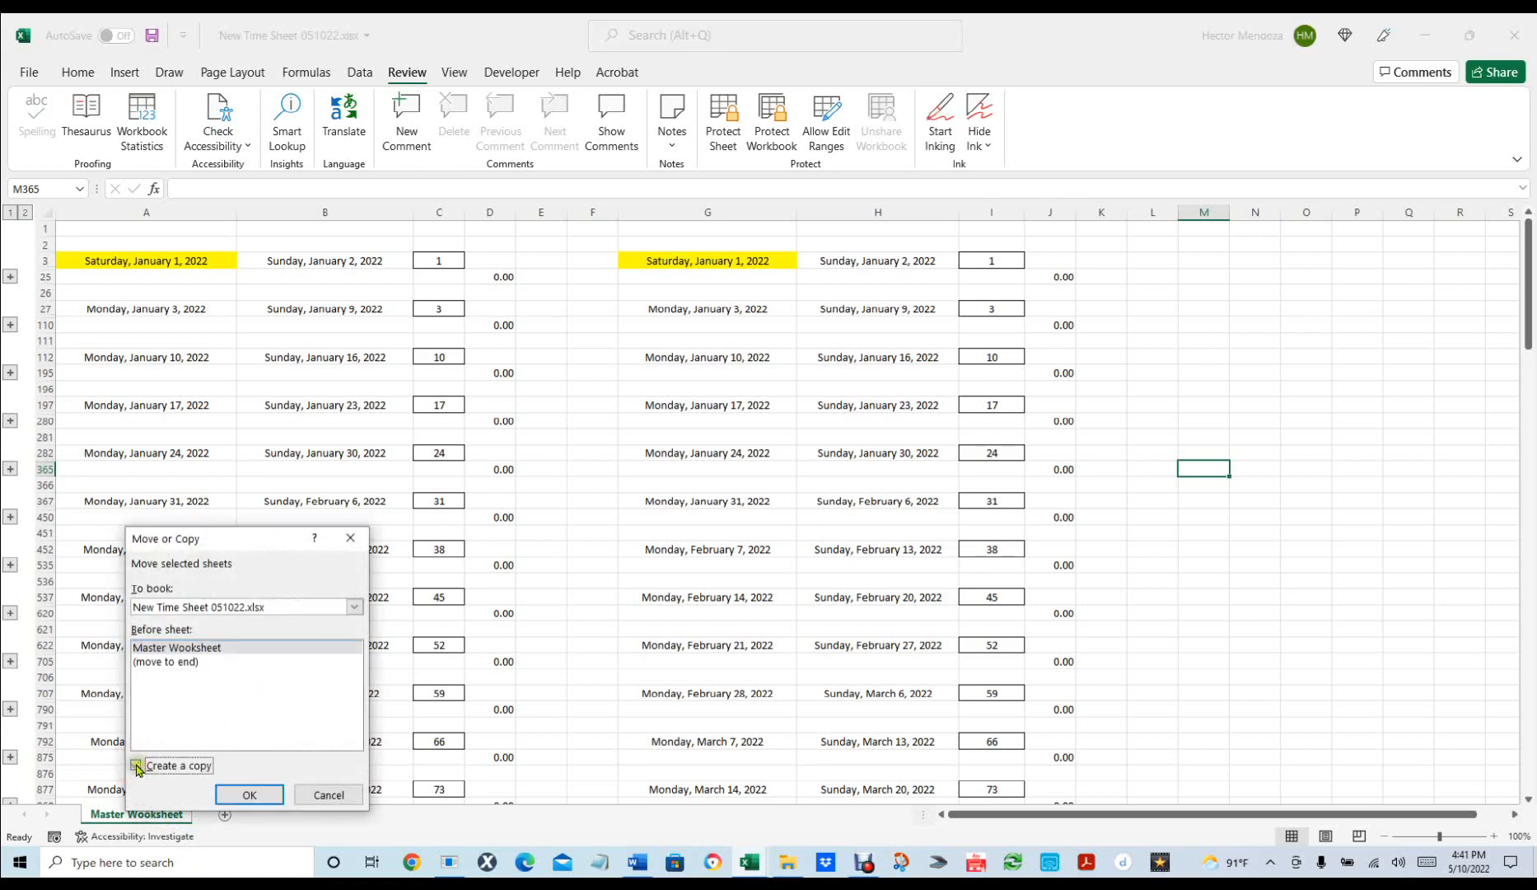
click(271, 793)
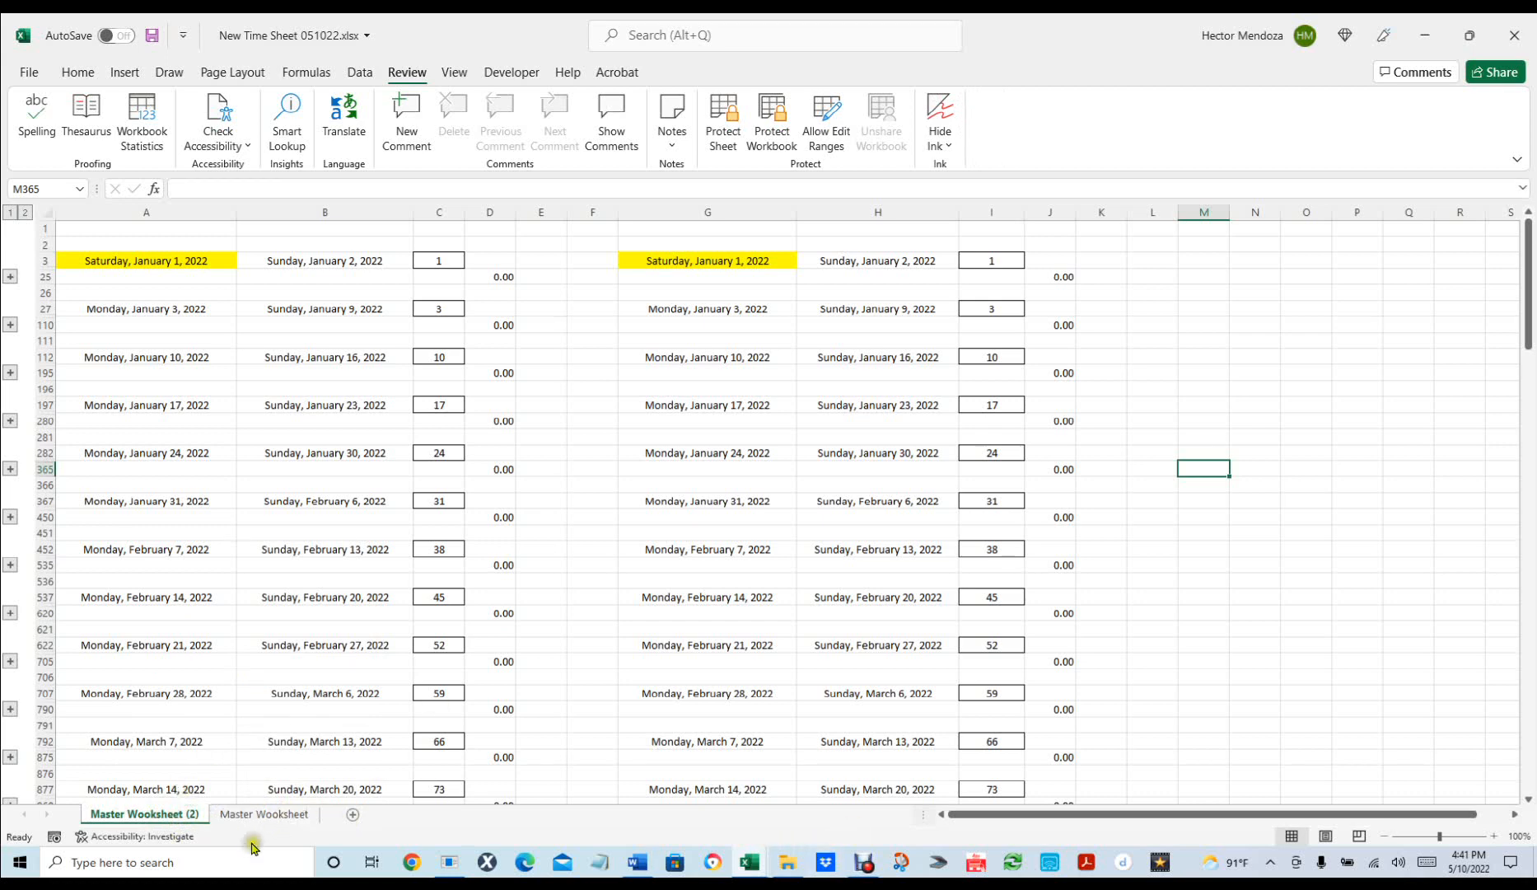
Move the copy after Master Wooksheet and rename it with the first employee's full name.
drag(155, 818, 330, 817)
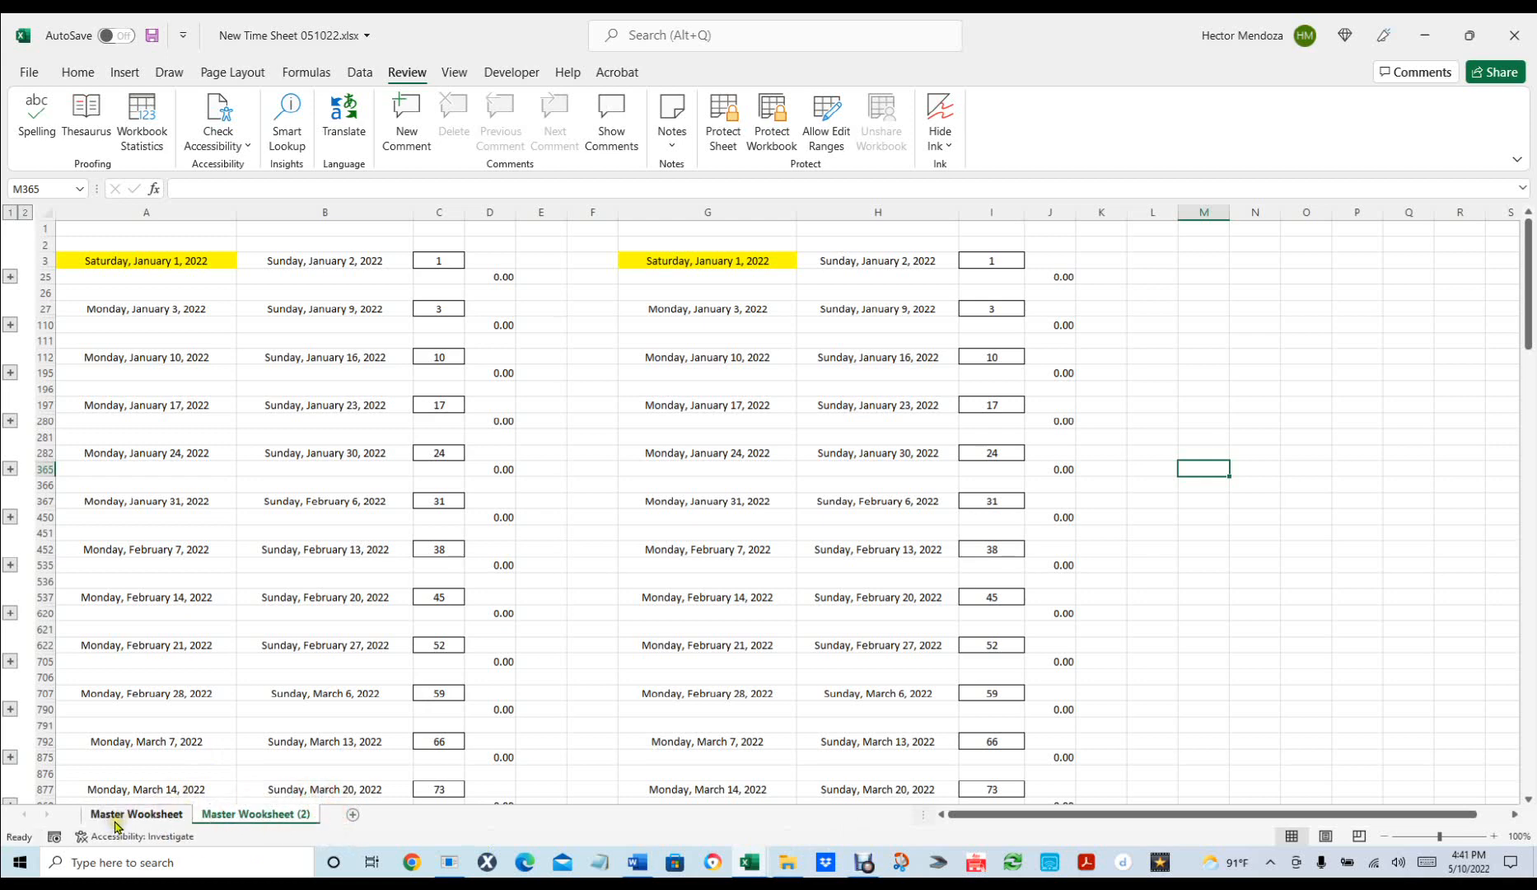
click(276, 818)
double_click(274, 816)
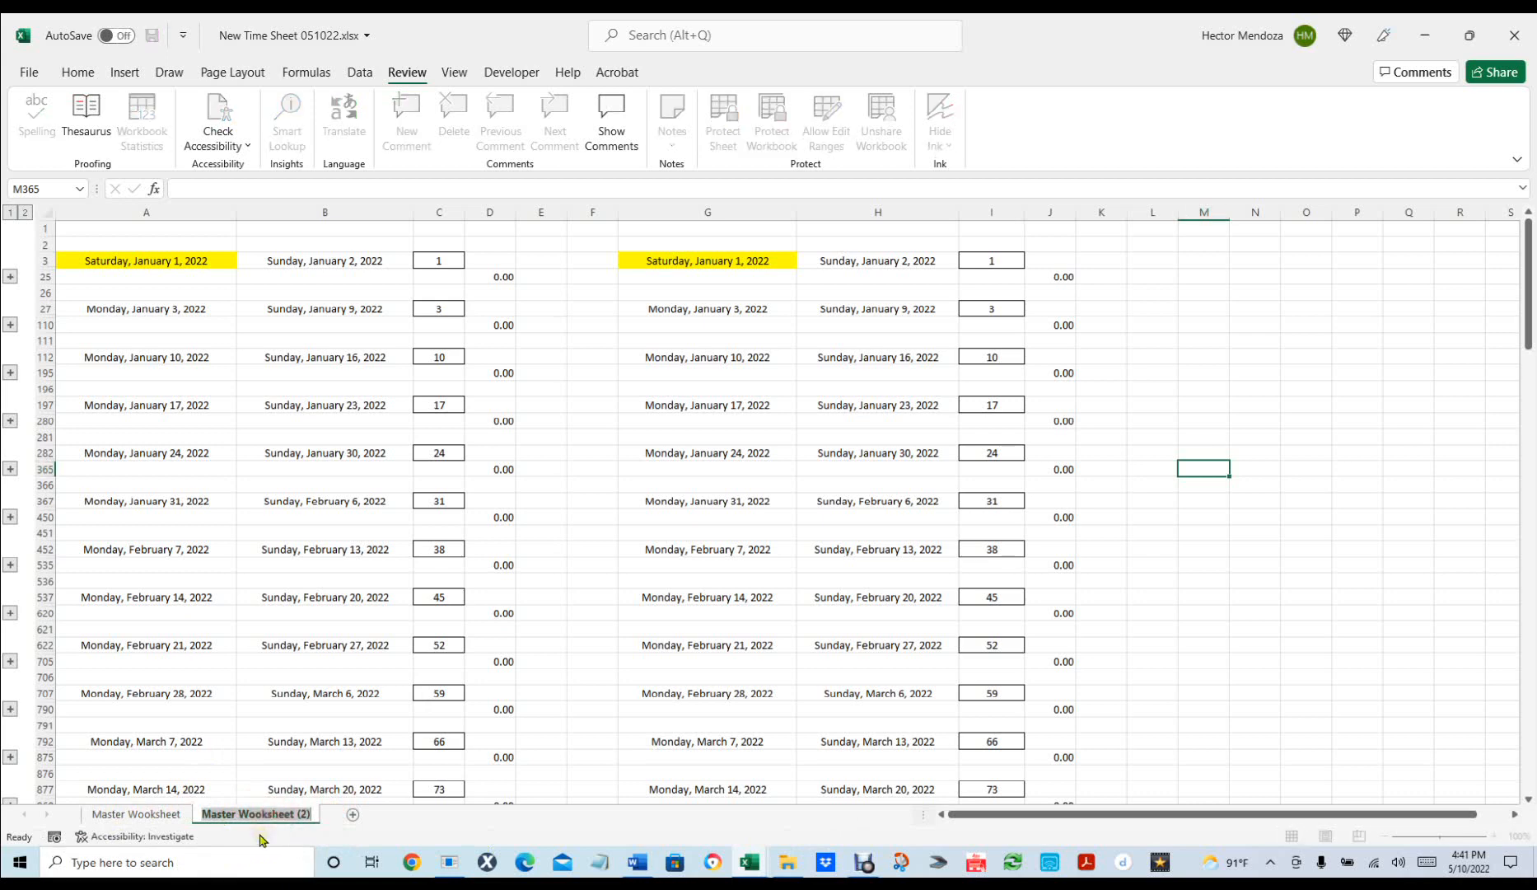
key(BackSpace)
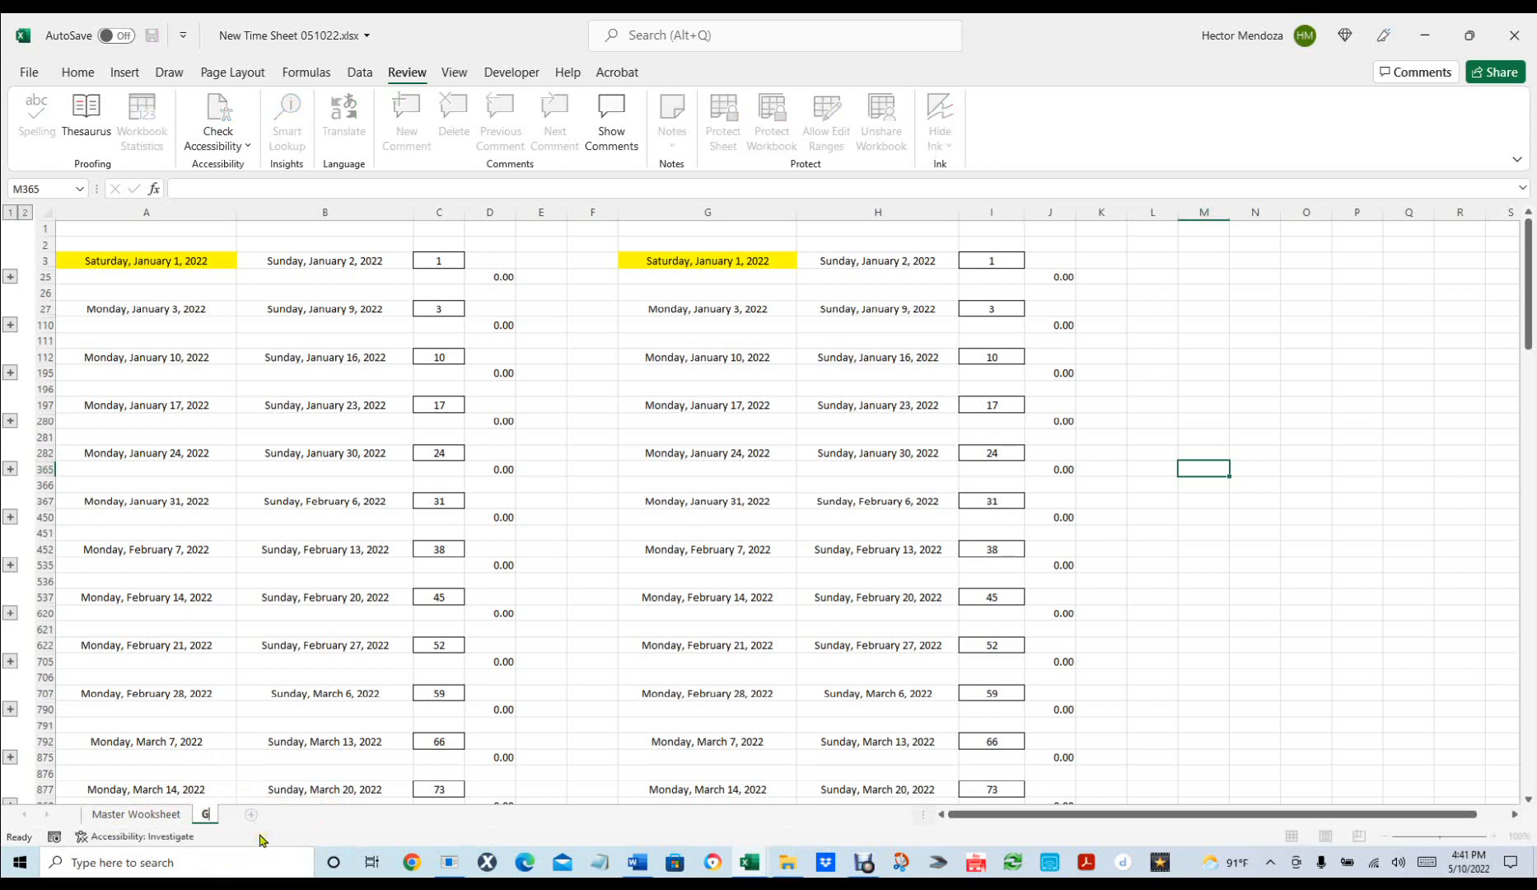
key(Return)
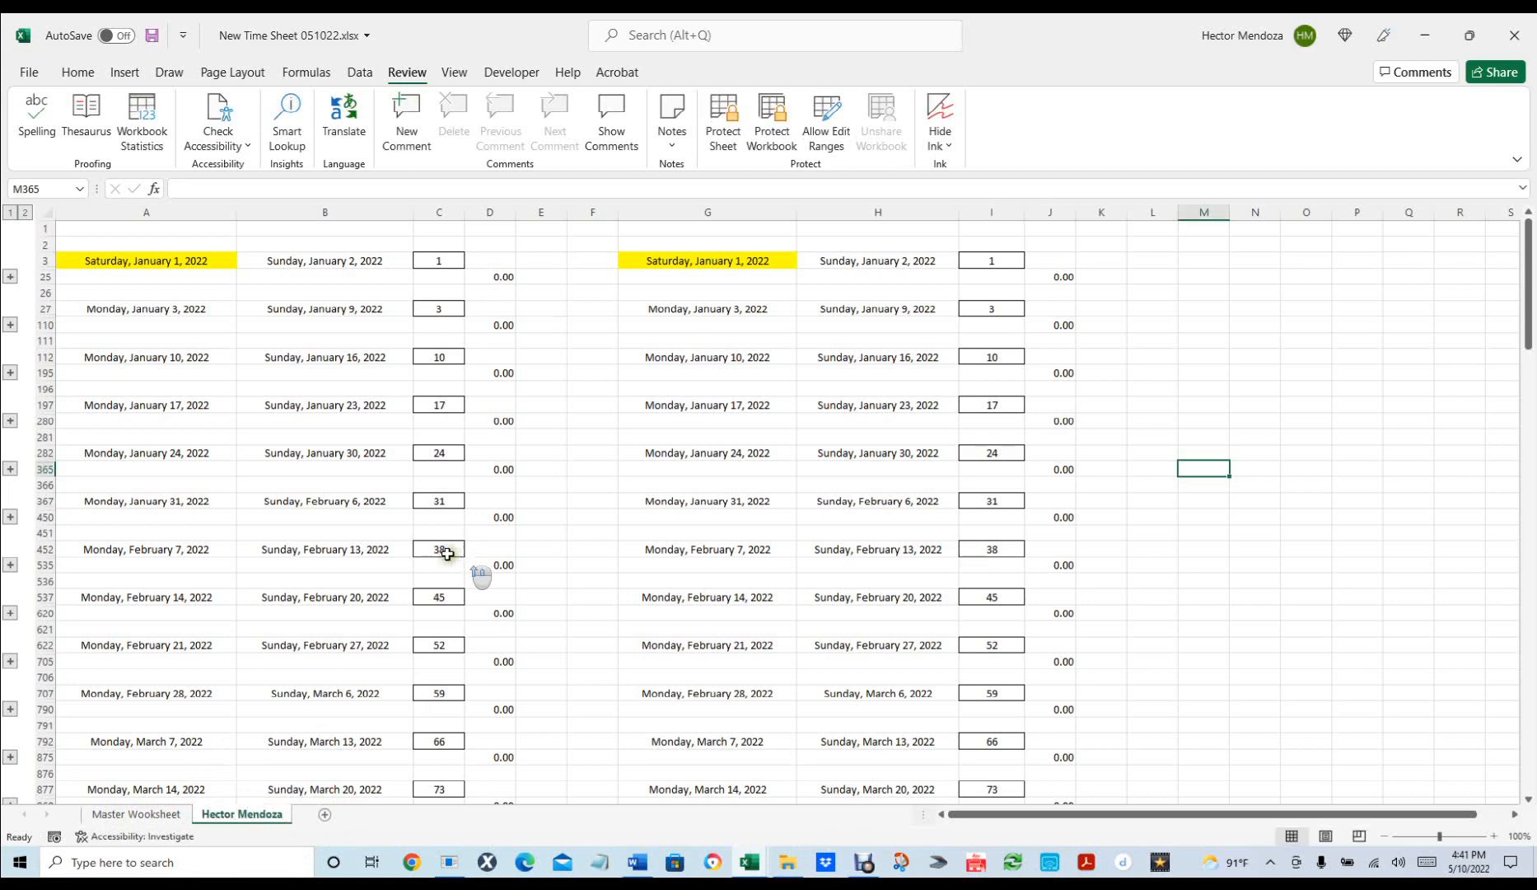
Expand the outline to check the daily tables, then collapse it back to weekly summaries.
click(25, 214)
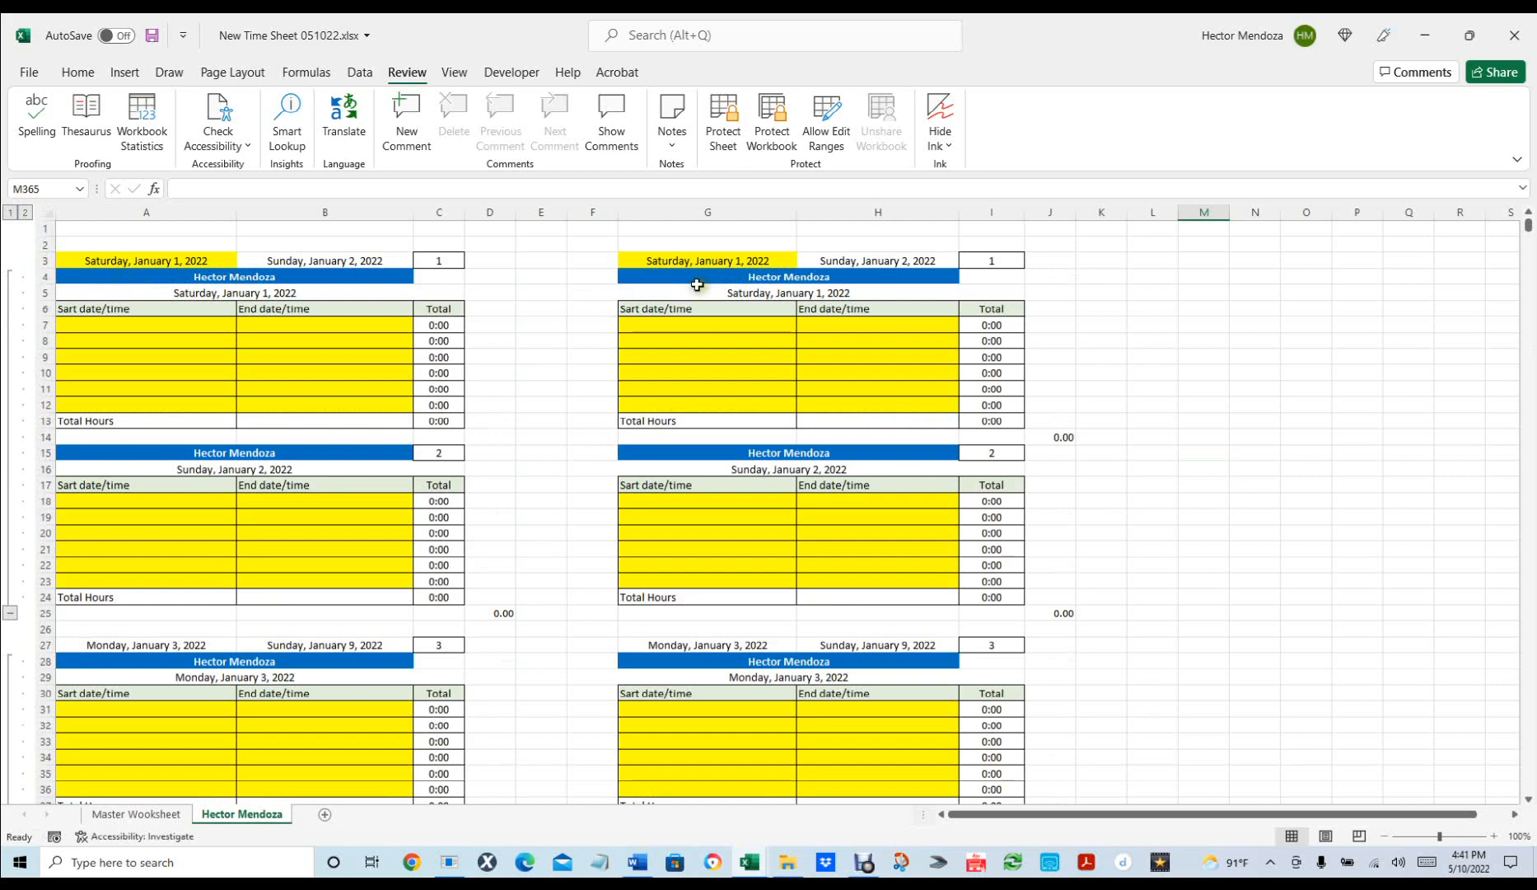
scroll(700, 428, down, 11)
scroll(704, 676, down, 9)
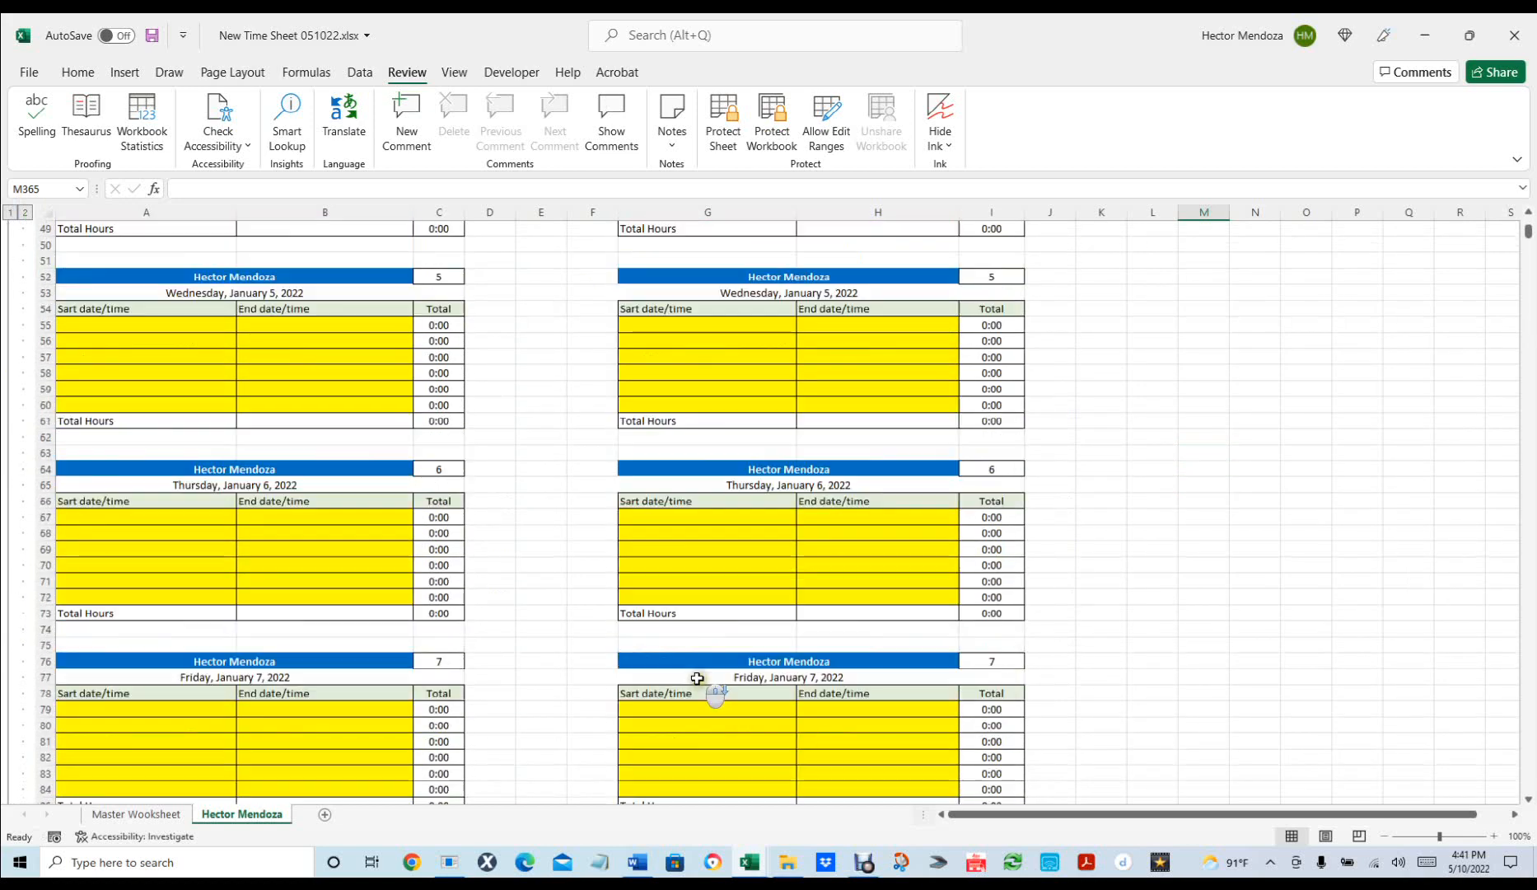
scroll(719, 687, up, 18)
scroll(719, 687, up, 2)
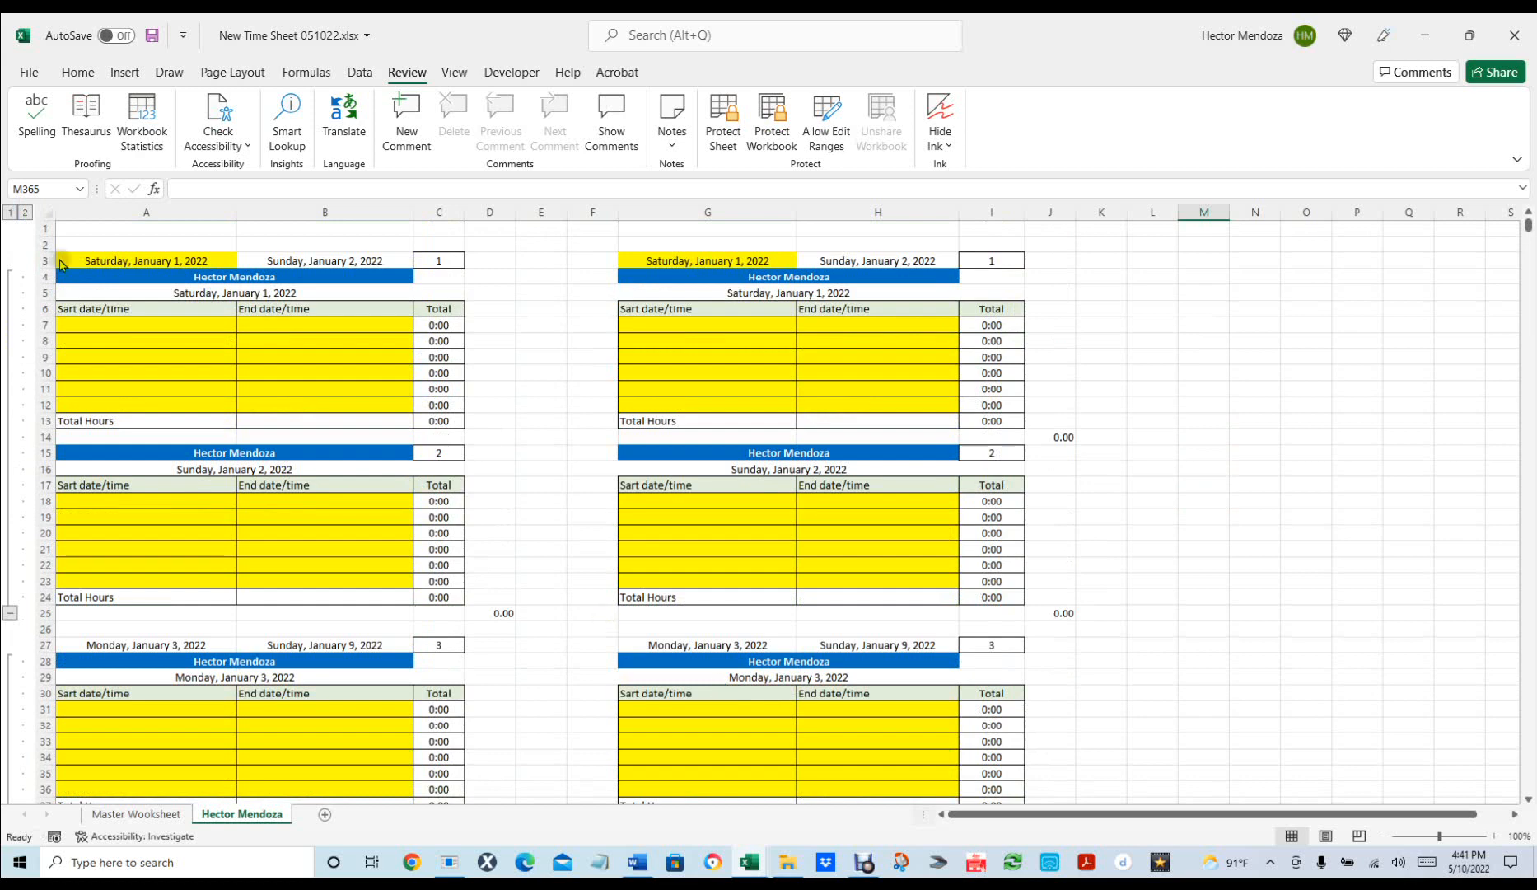
click(9, 212)
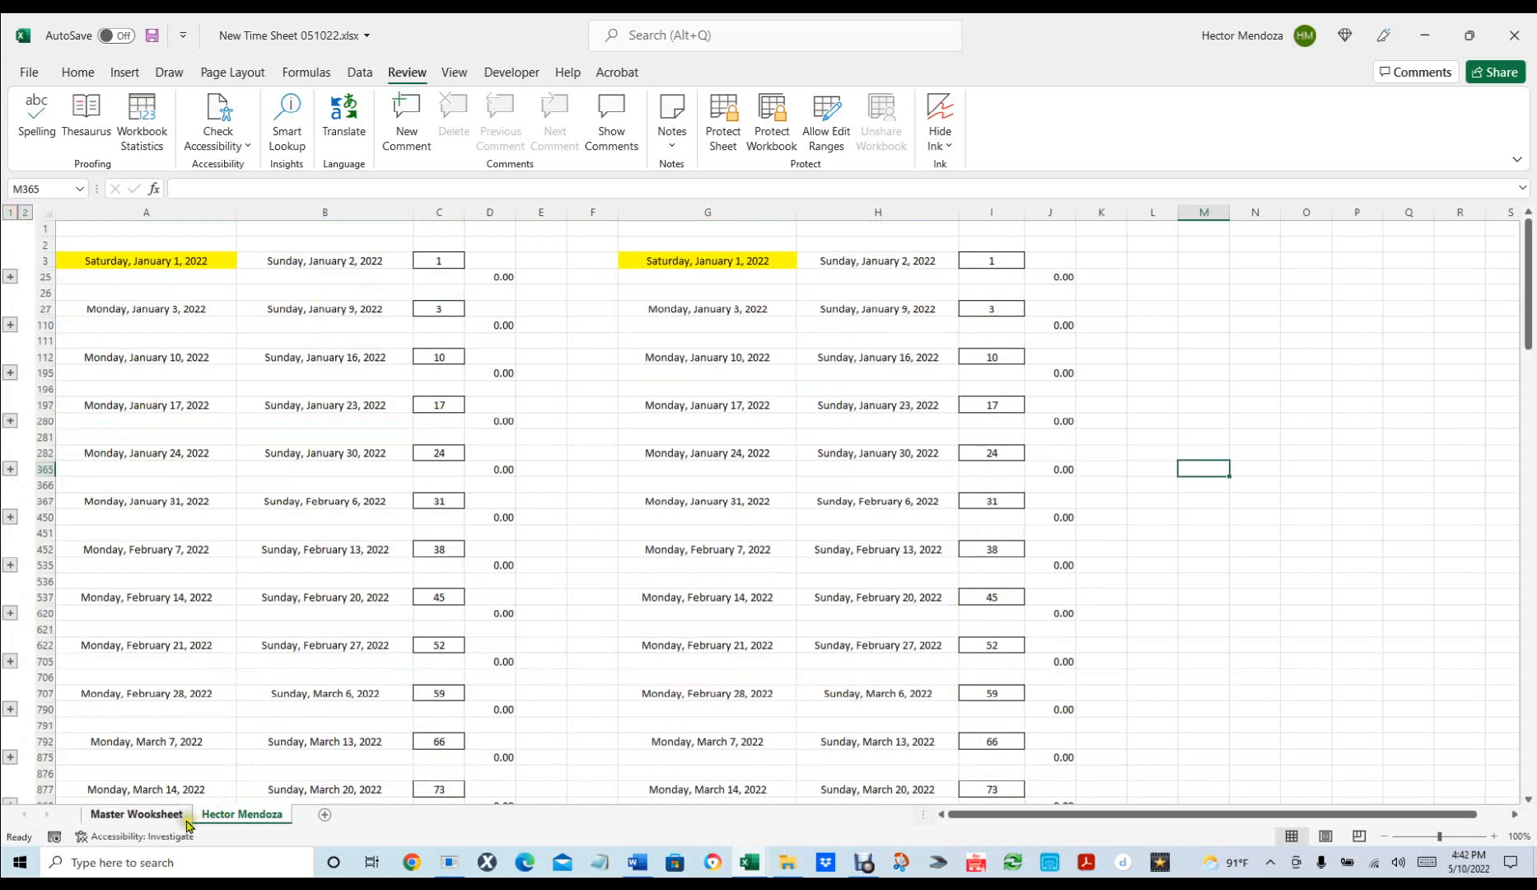
Make another copy of Master Wooksheet, placed just before the original.
click(143, 815)
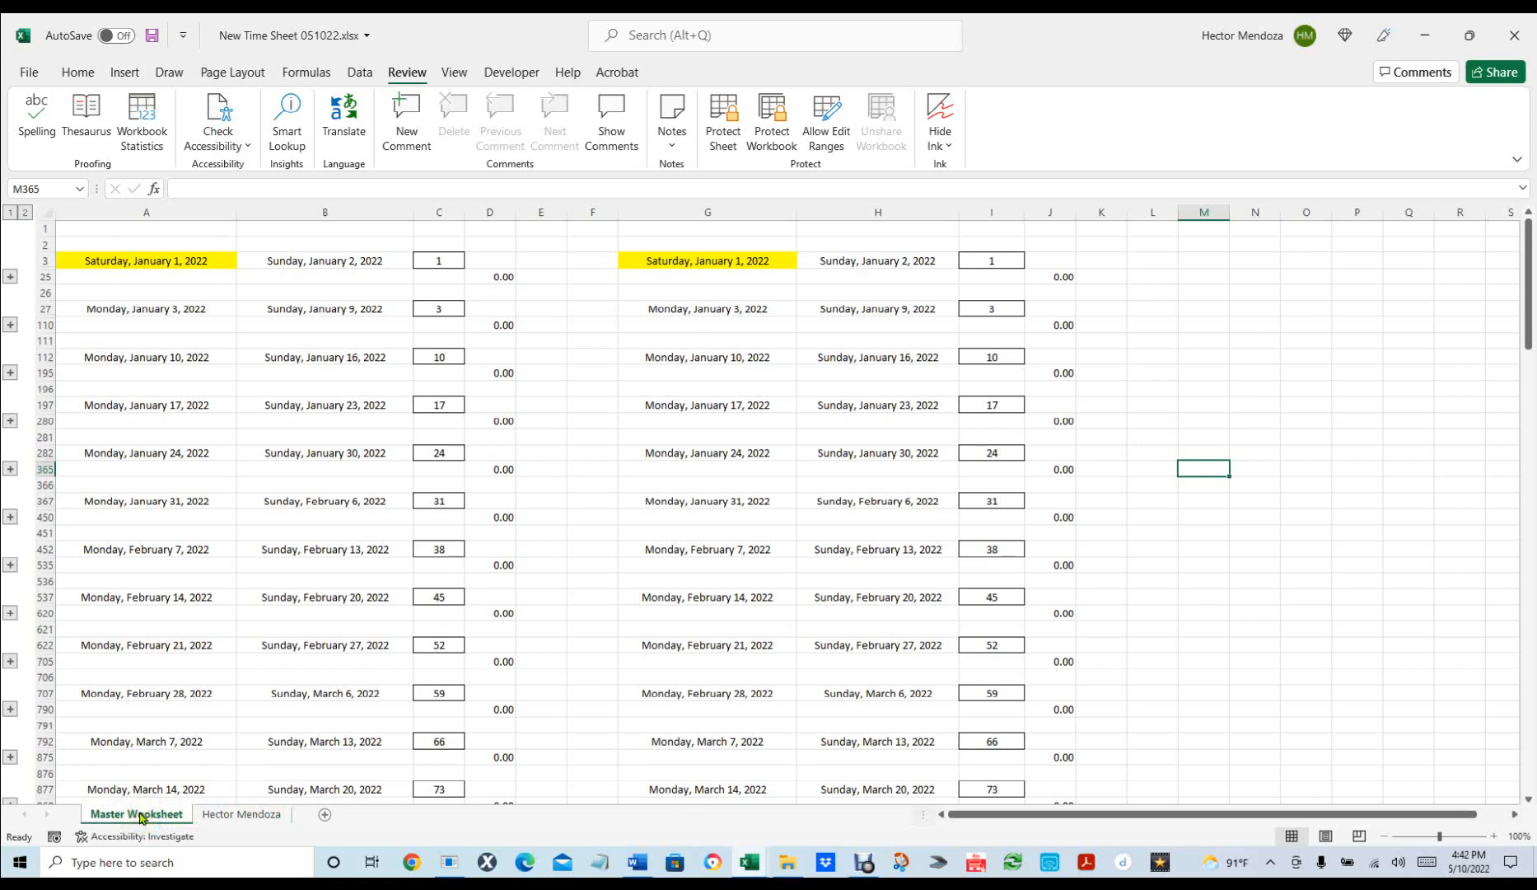
right_click(140, 816)
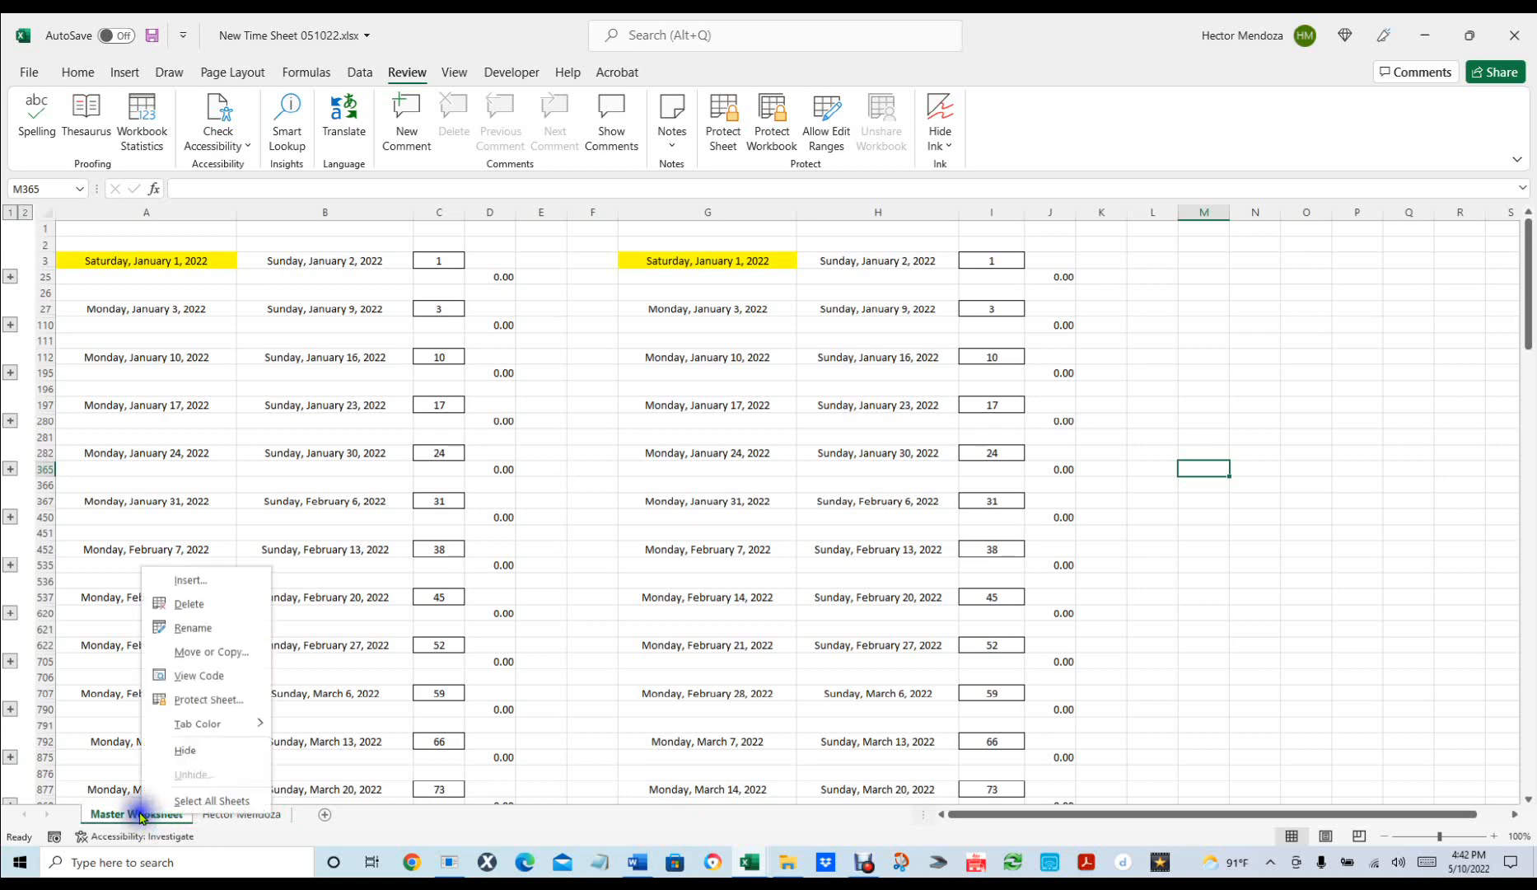
click(211, 650)
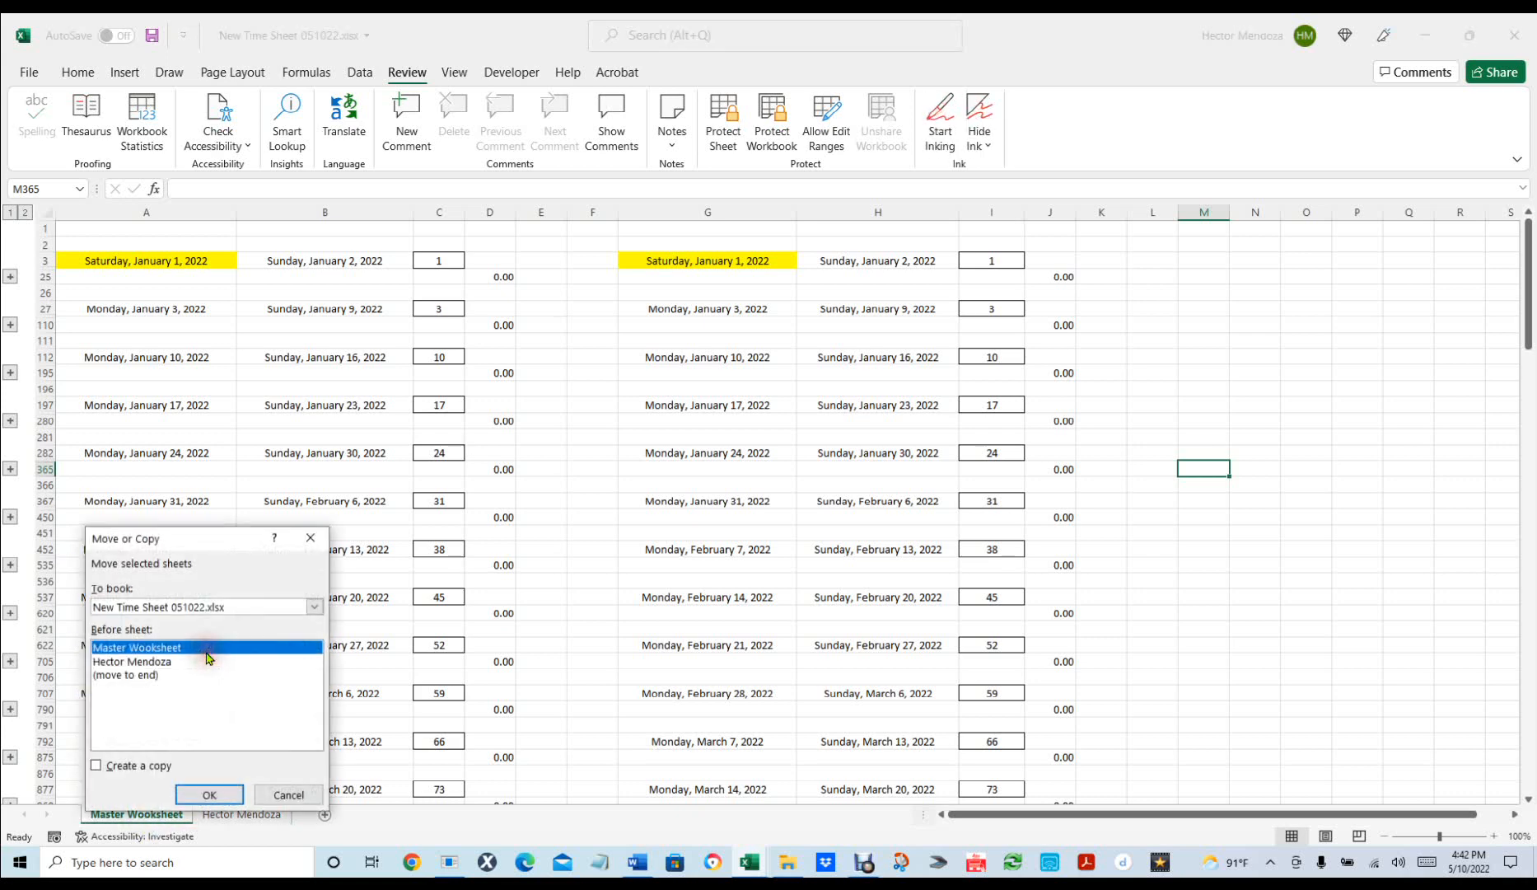
click(96, 765)
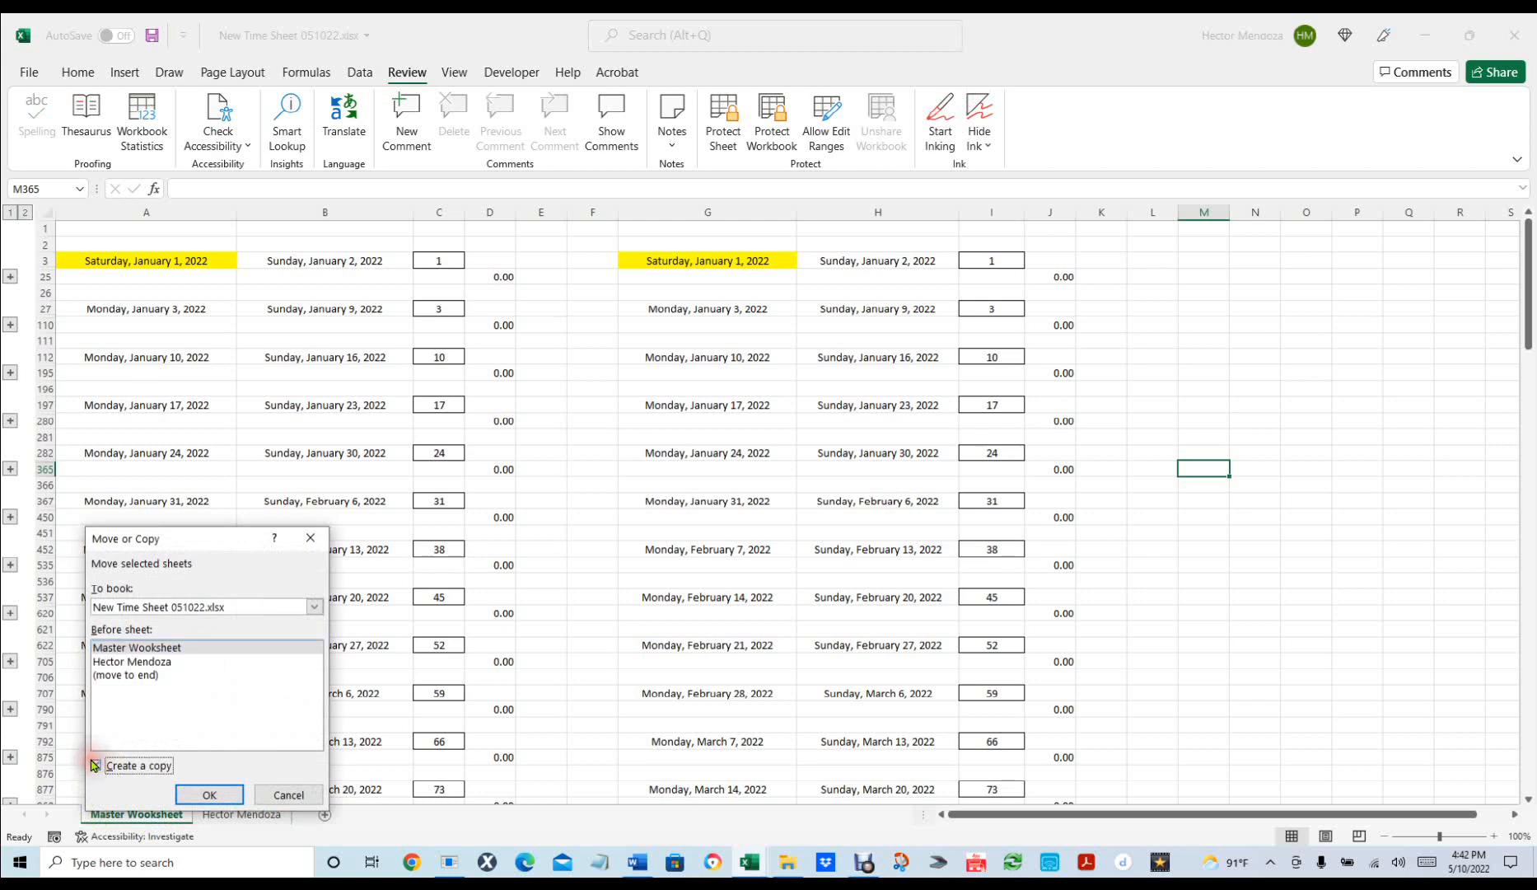
click(211, 796)
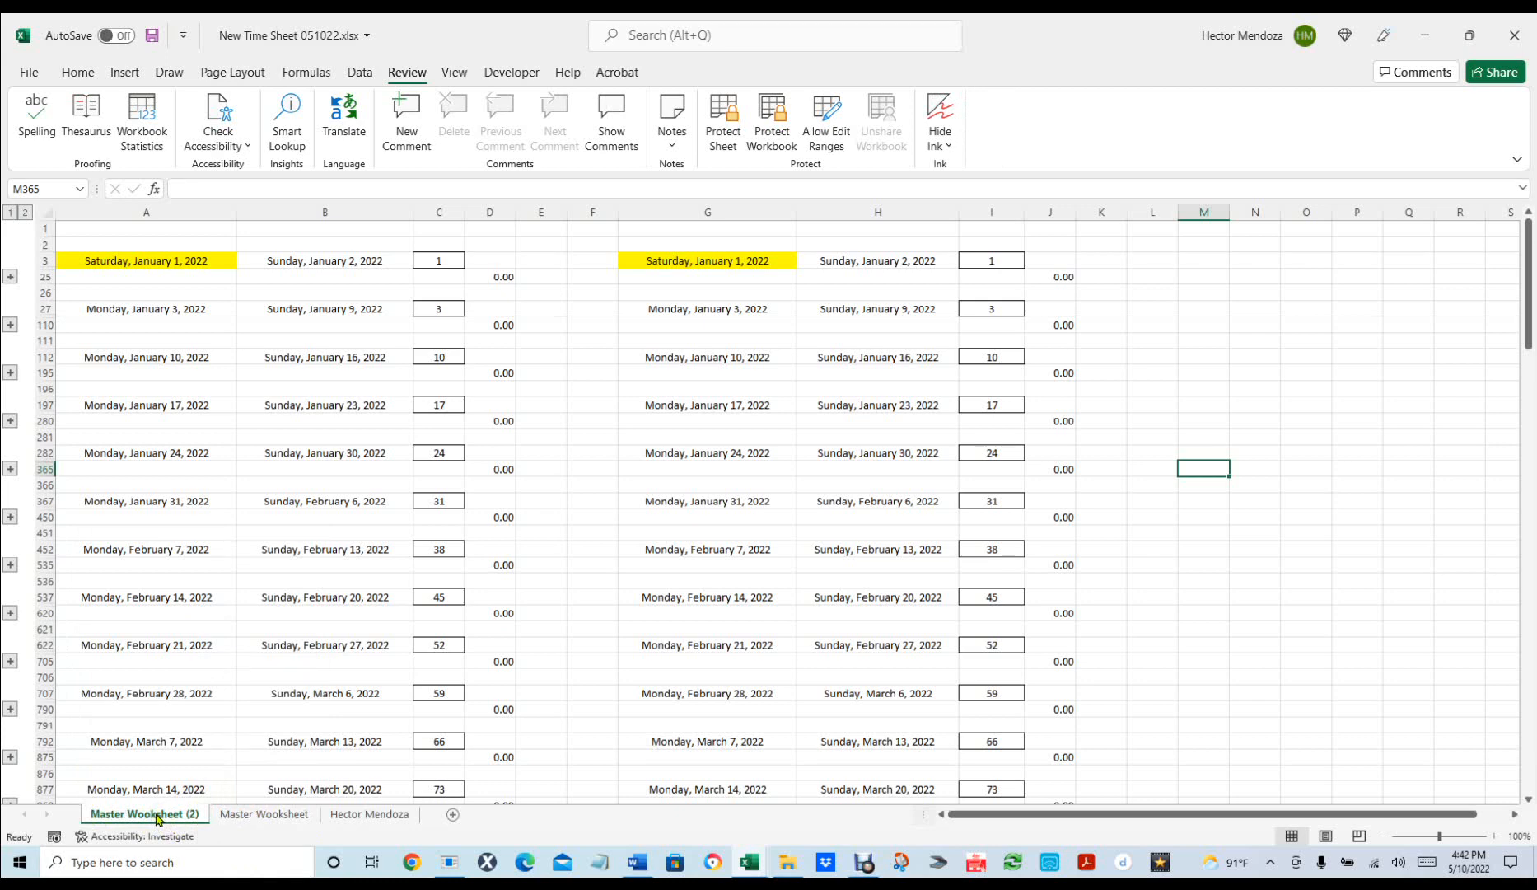
Rename the new copy with the second employee's full name and move it to the last position.
double_click(158, 815)
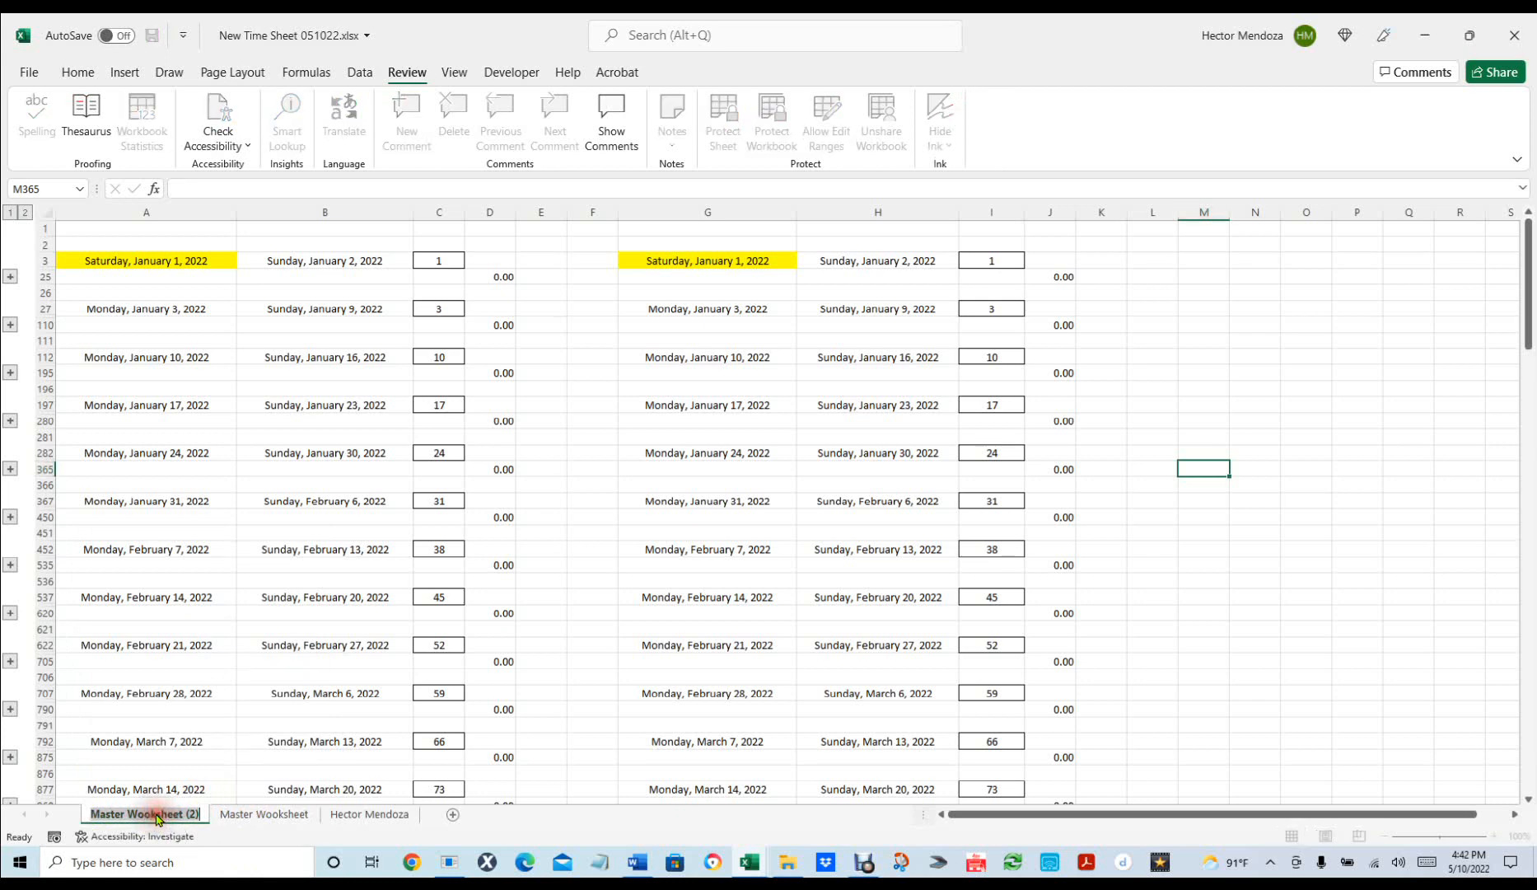
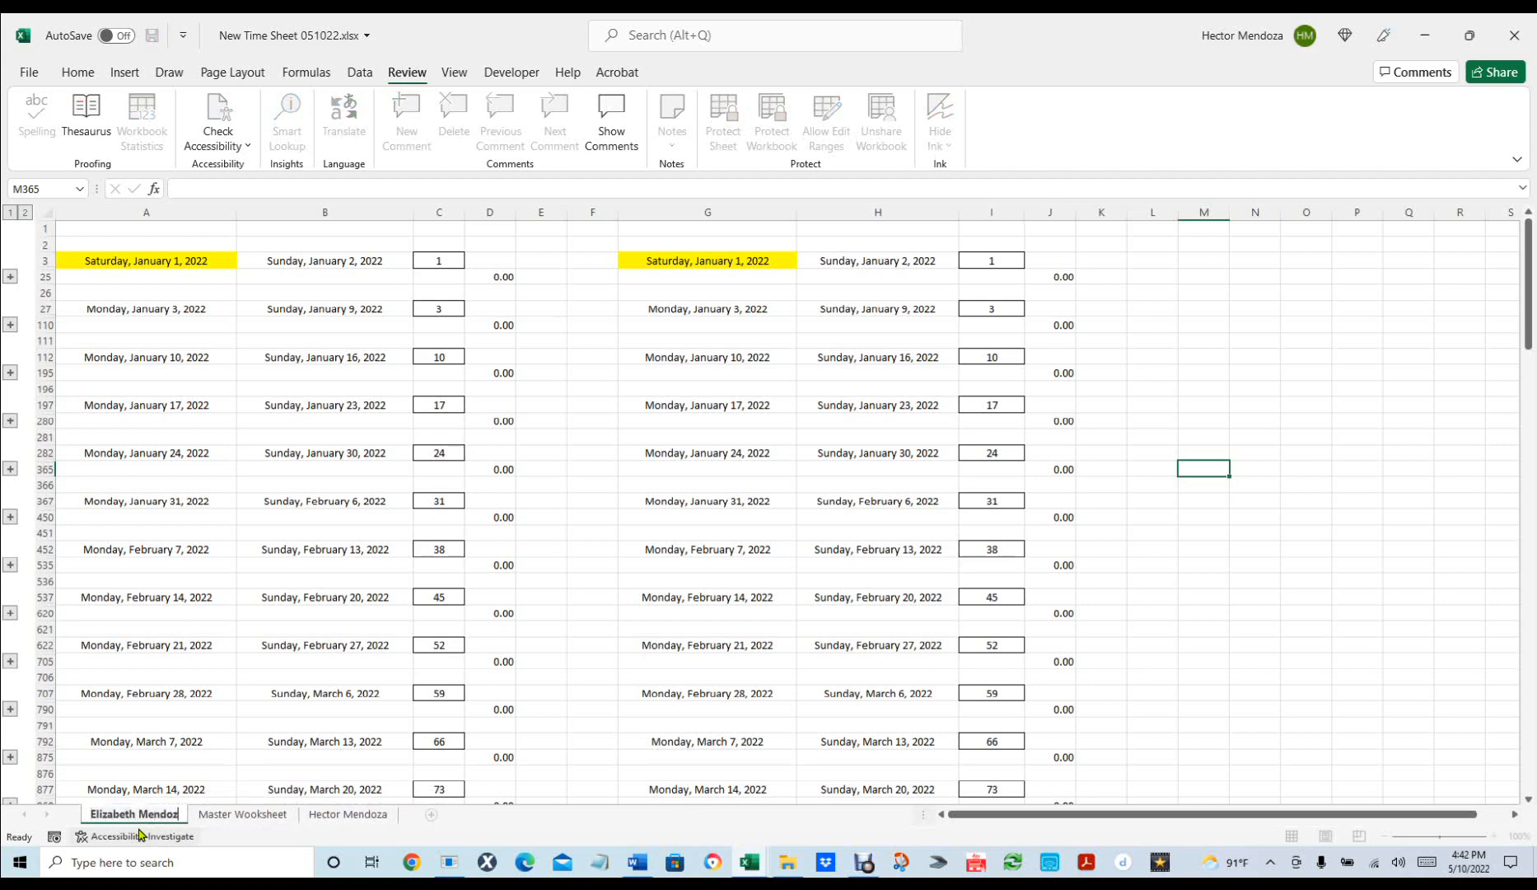
click(476, 829)
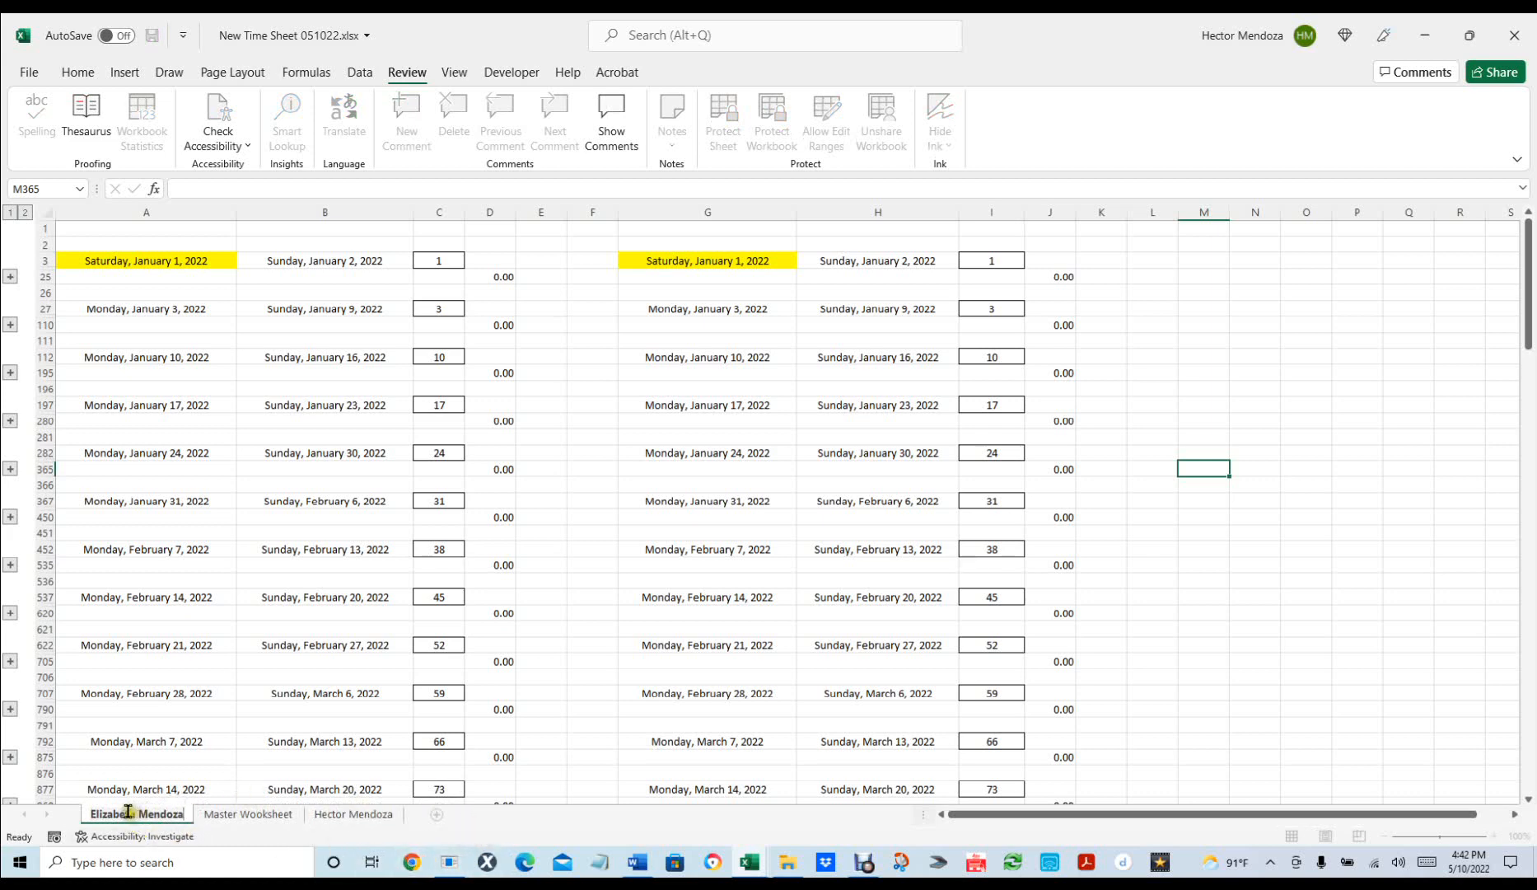
drag(154, 814, 386, 816)
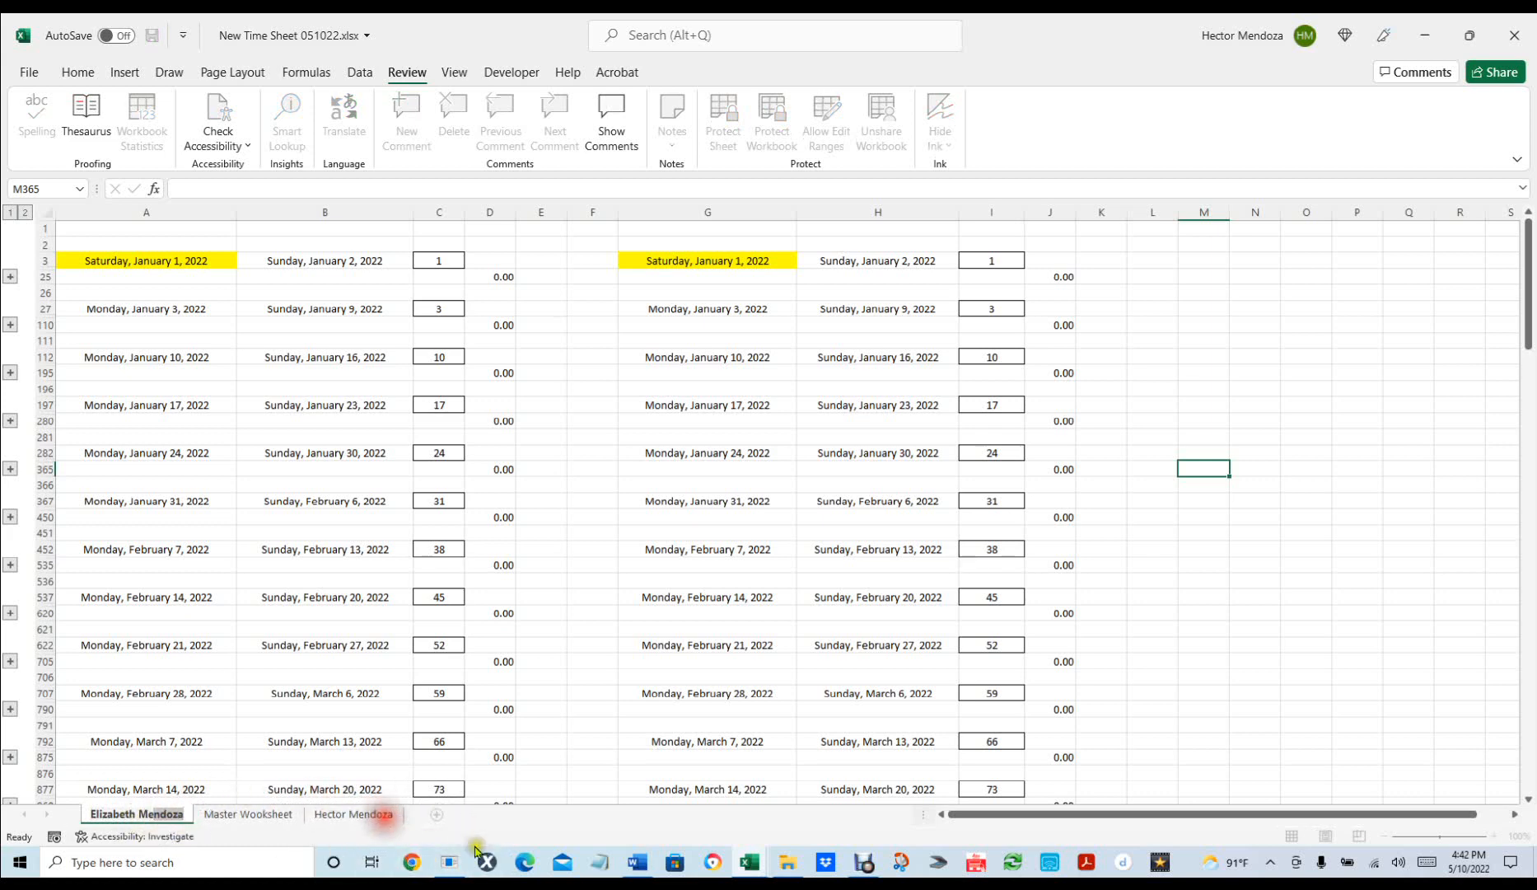
key(Return)
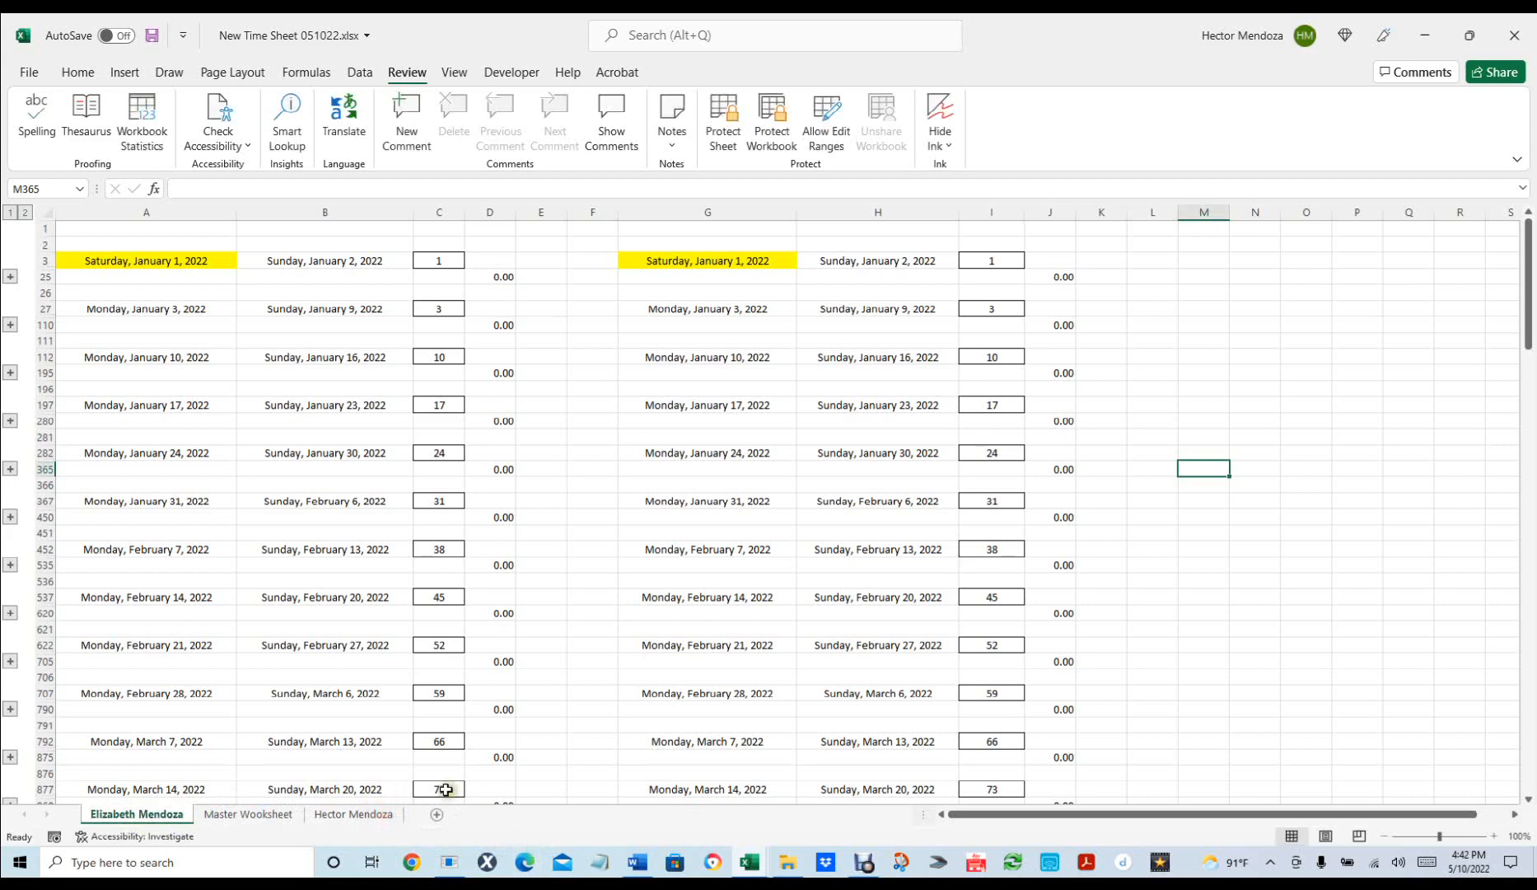
mouse_move(134, 817)
mouse_down()
mouse_move(319, 844)
mouse_move(402, 814)
mouse_up()
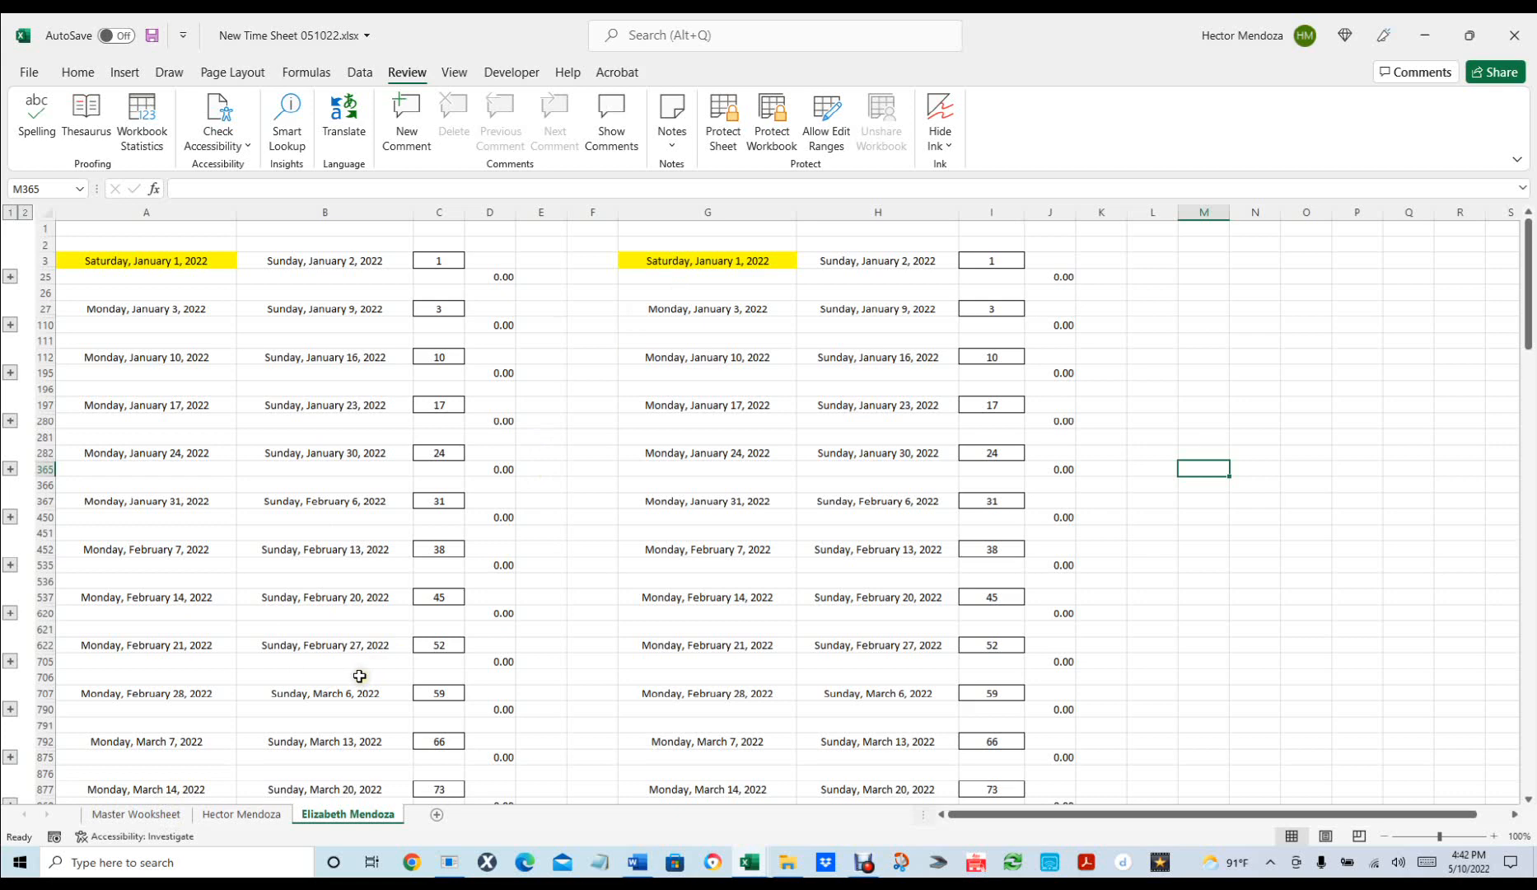
Expand the May 9–15 week on the second employee's sheet to reveal its daily blocks.
click(720, 132)
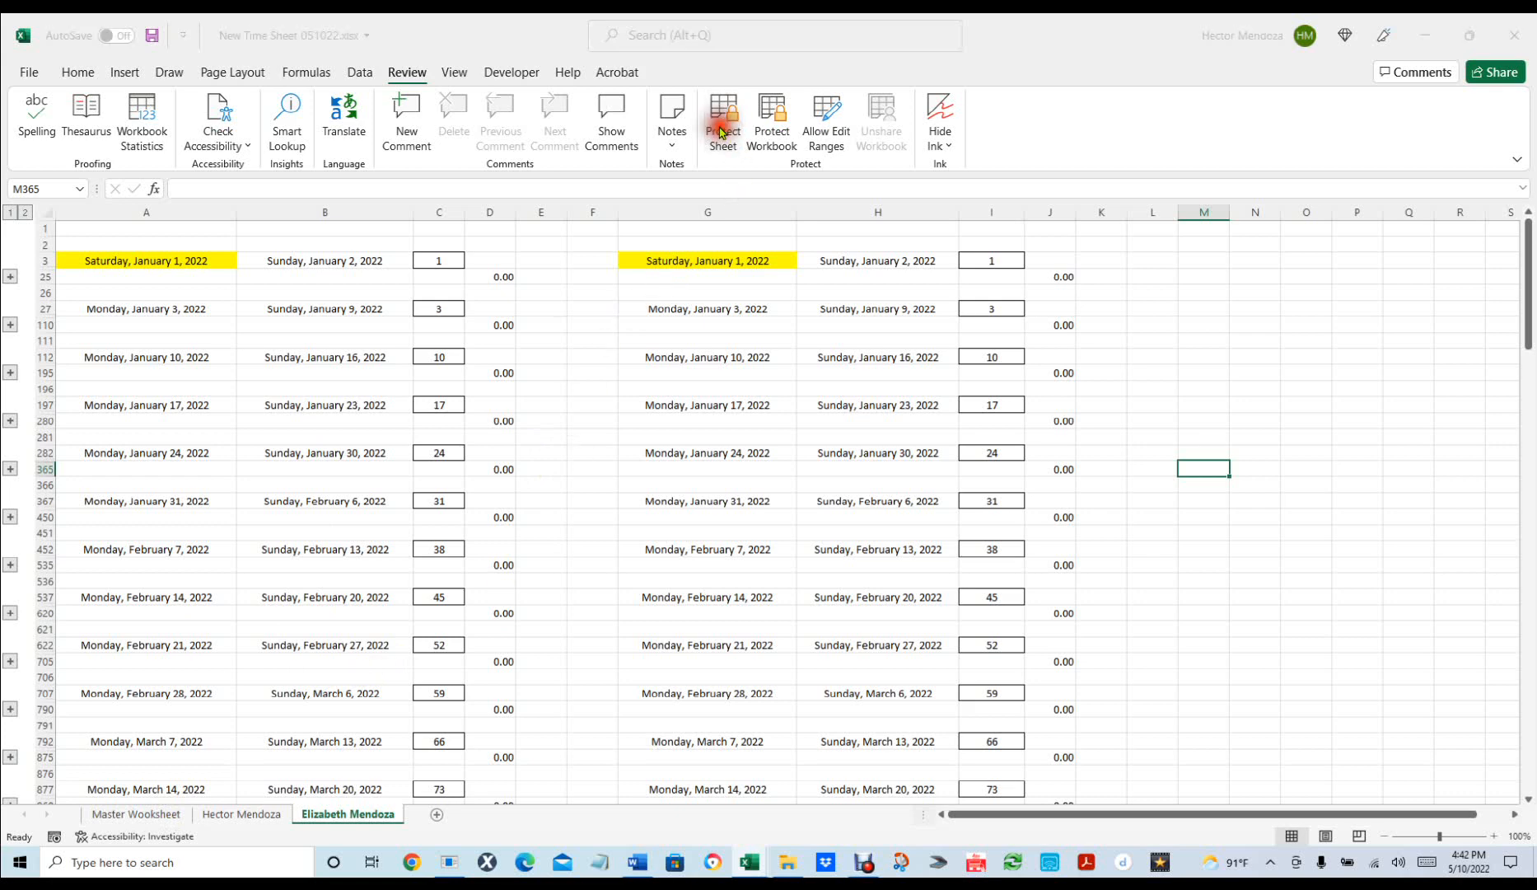
click(933, 501)
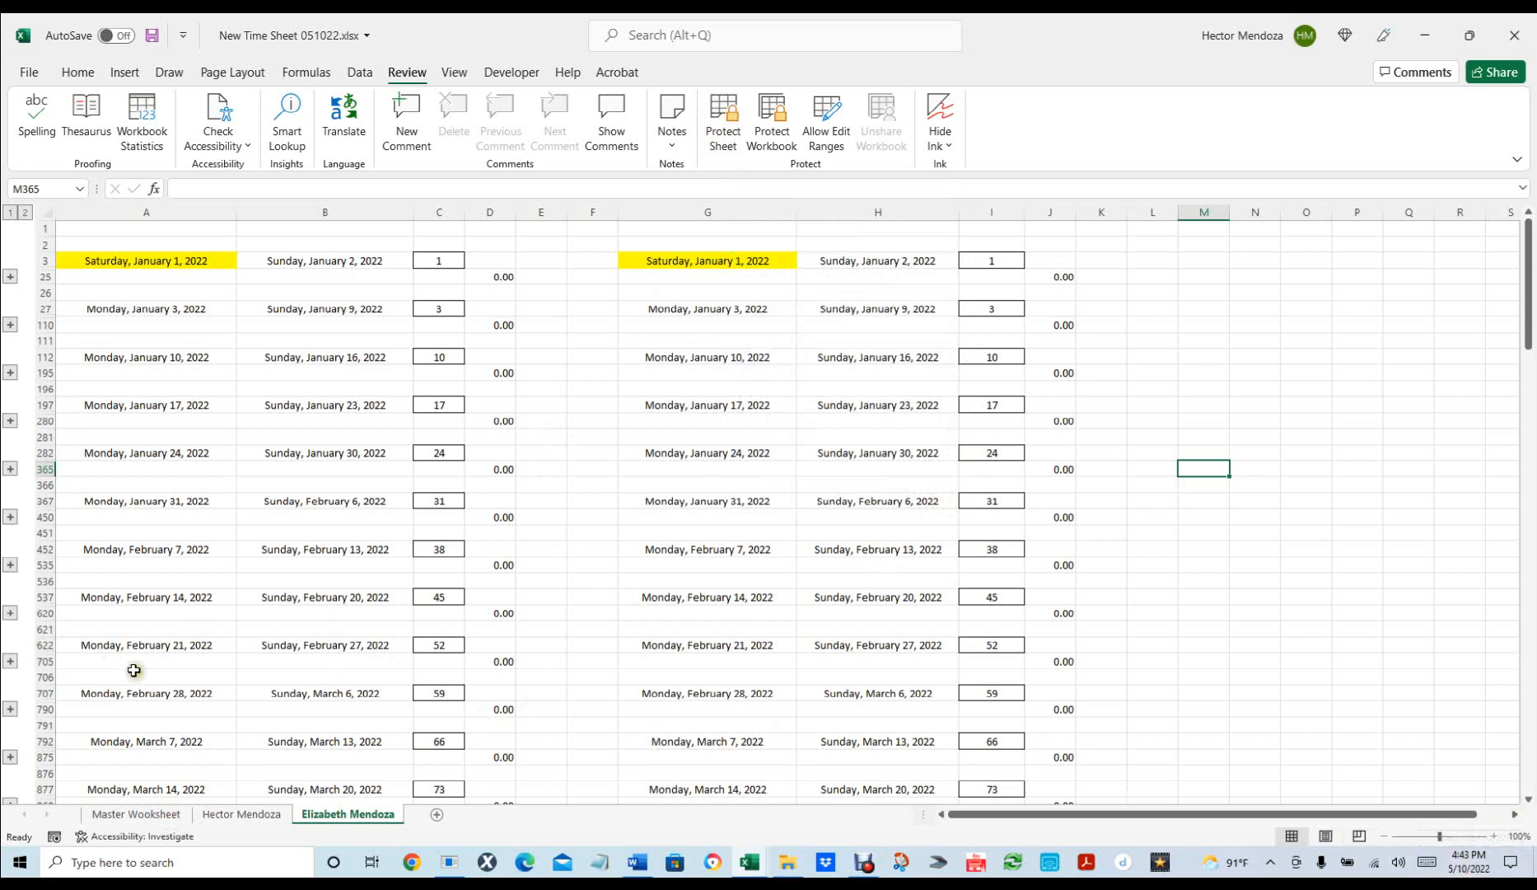
scroll(133, 670, down, 11)
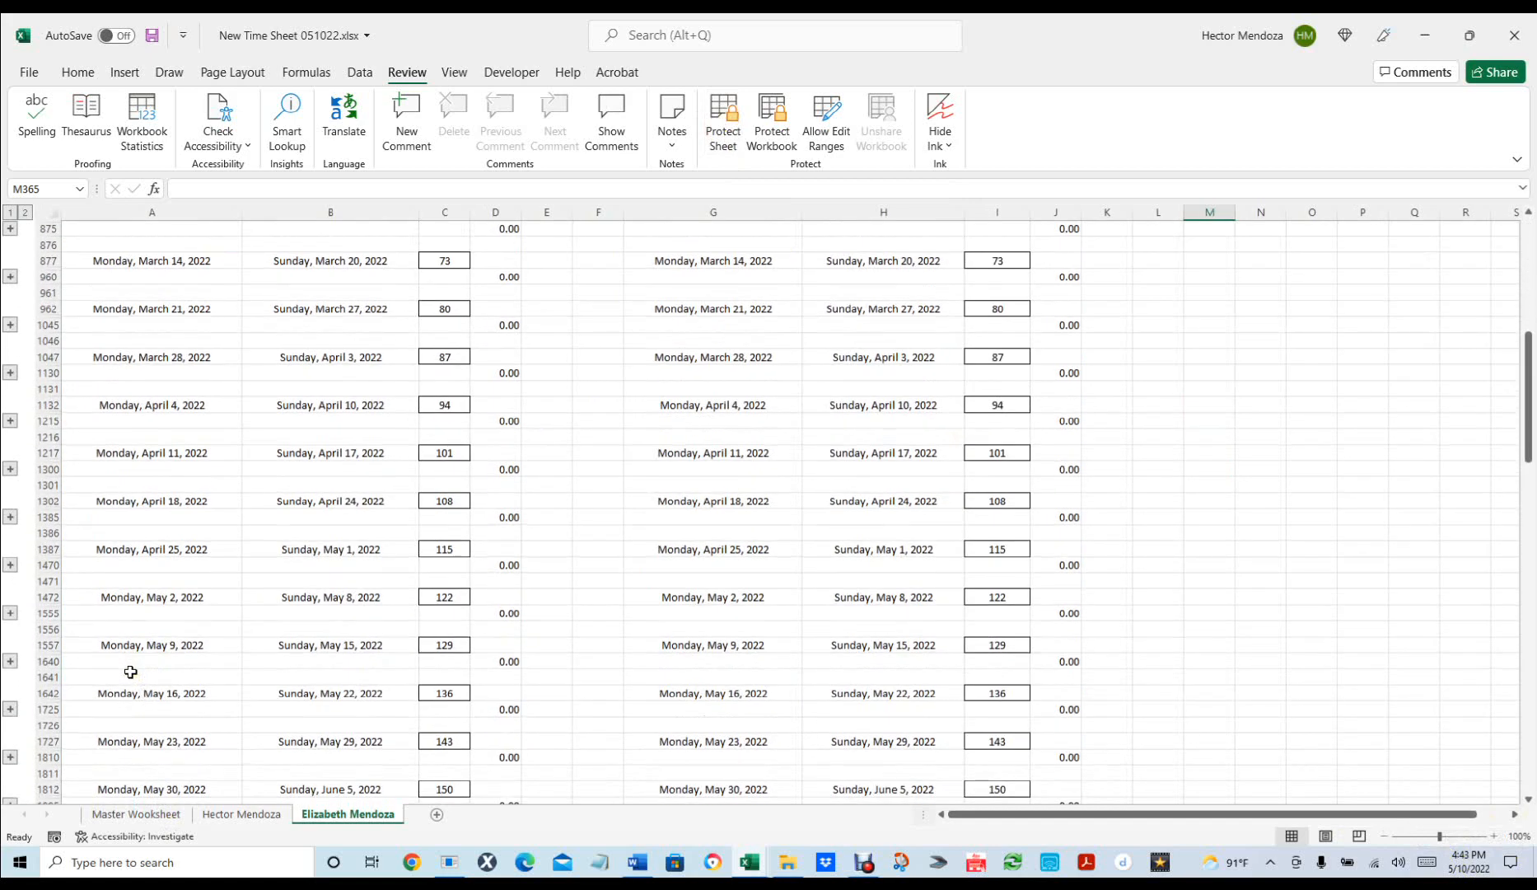
scroll(130, 672, down, 10)
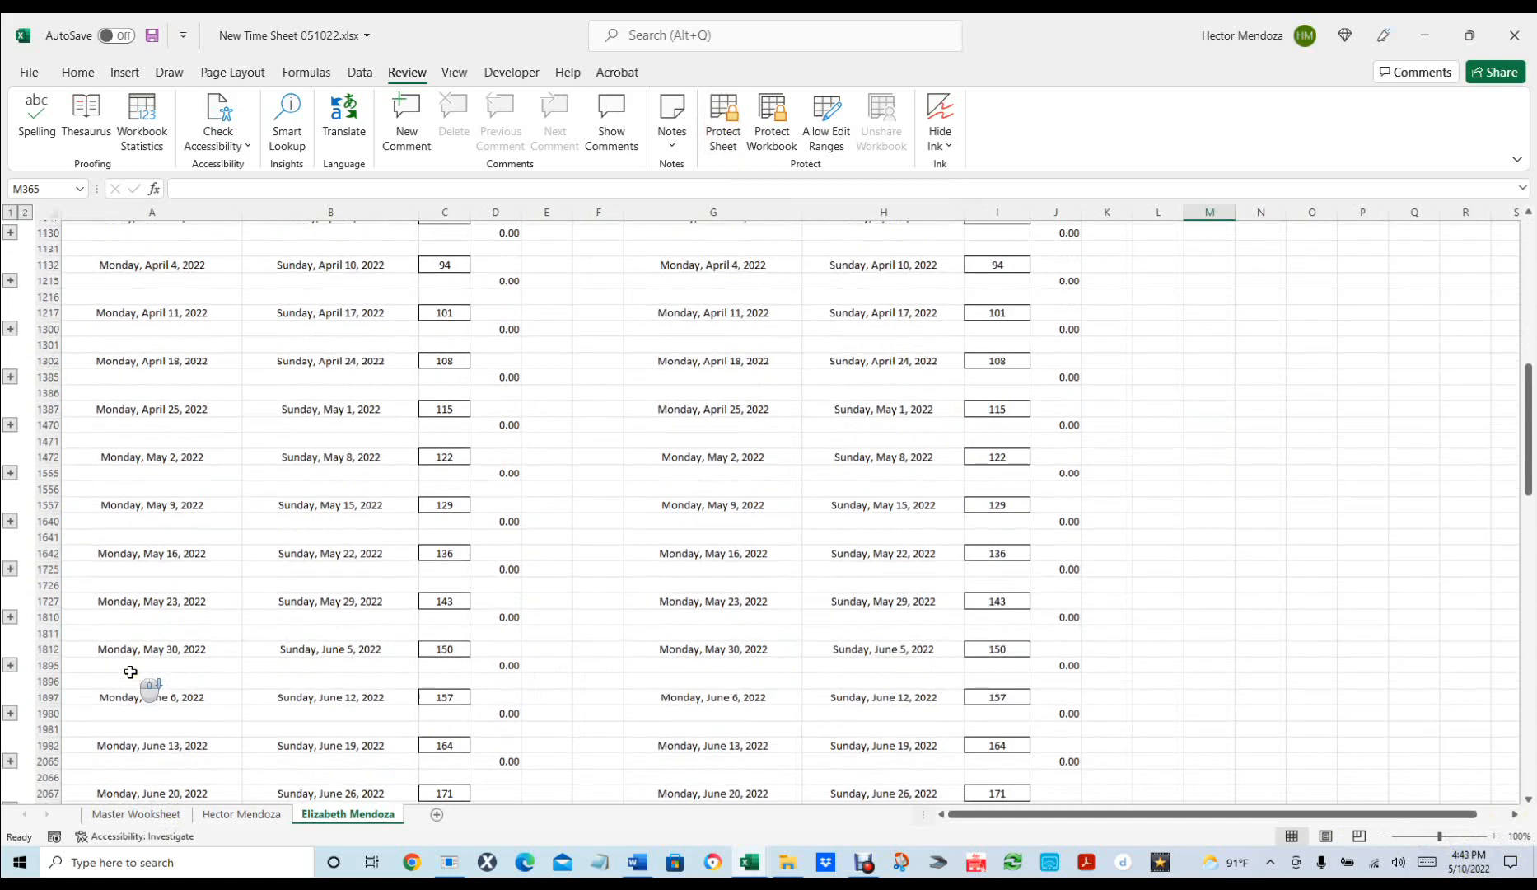
scroll(129, 672, down, 5)
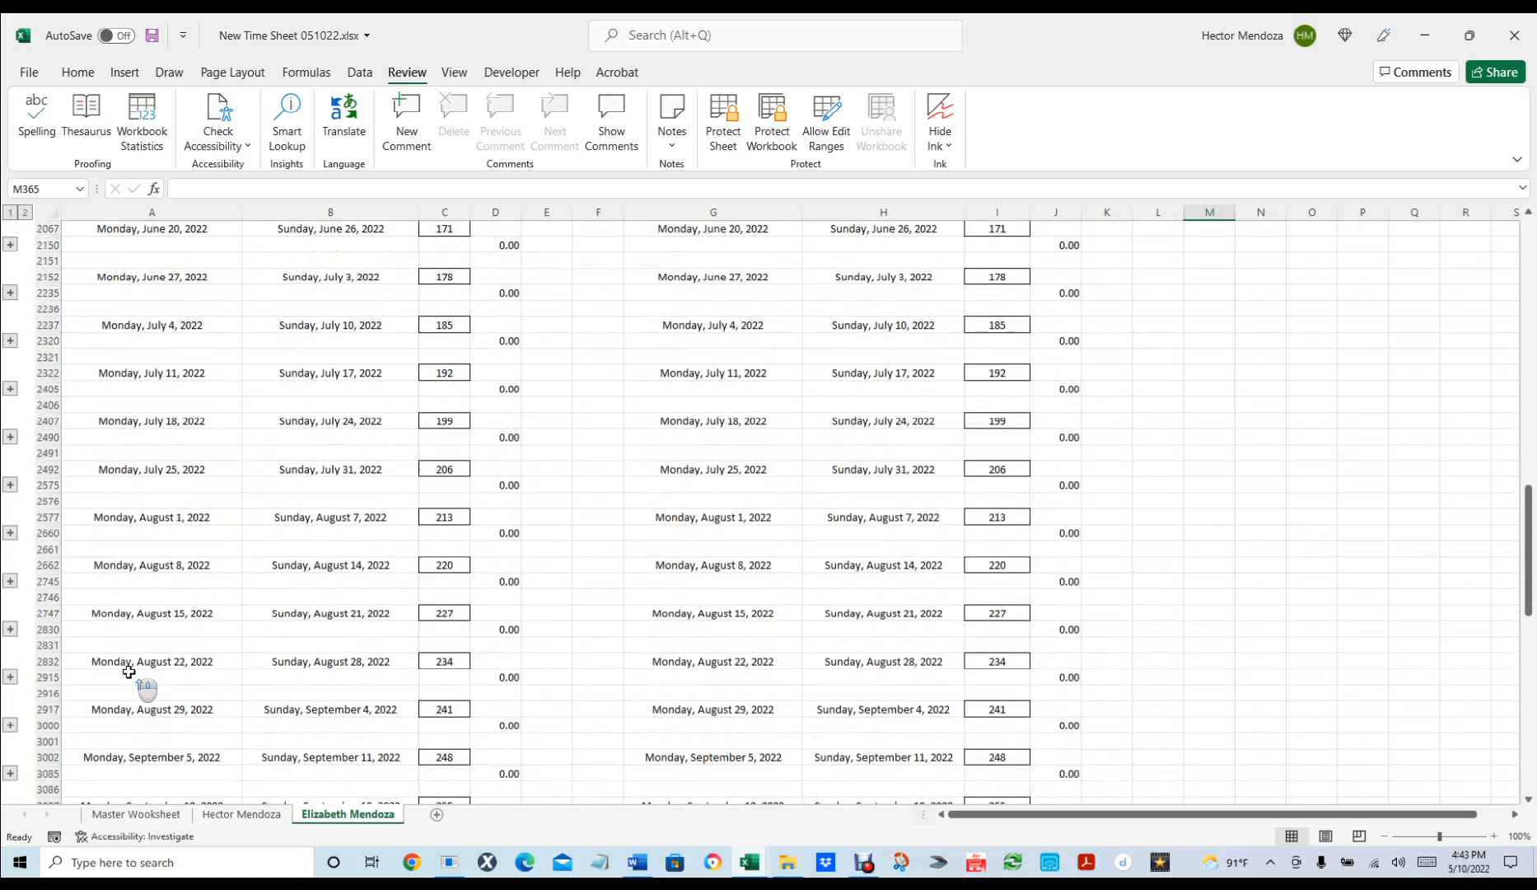
scroll(129, 671, up, 8)
scroll(129, 672, up, 1)
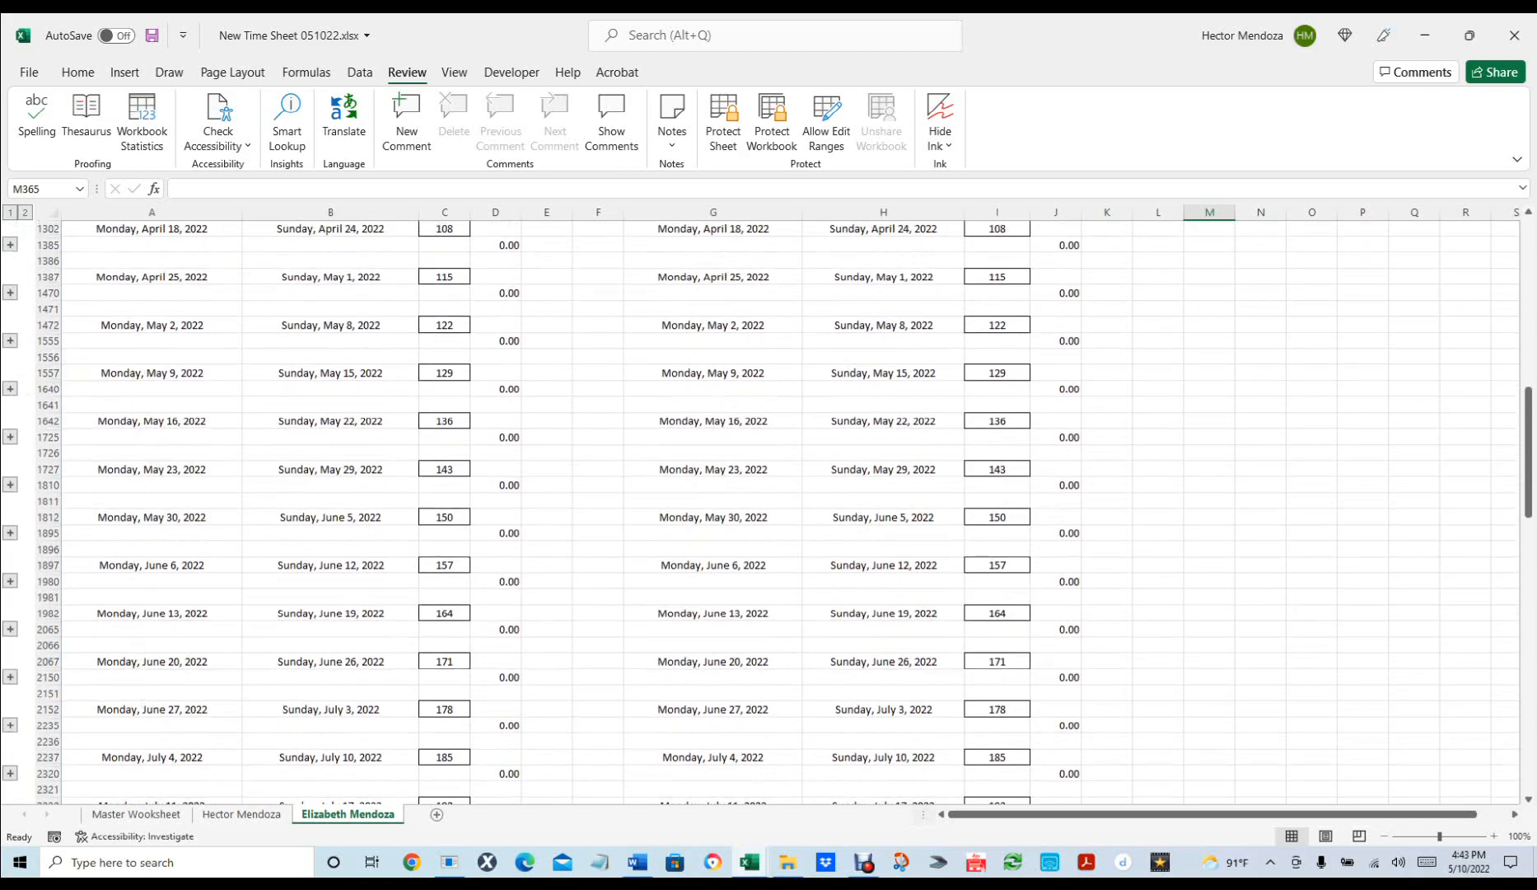
click(10, 389)
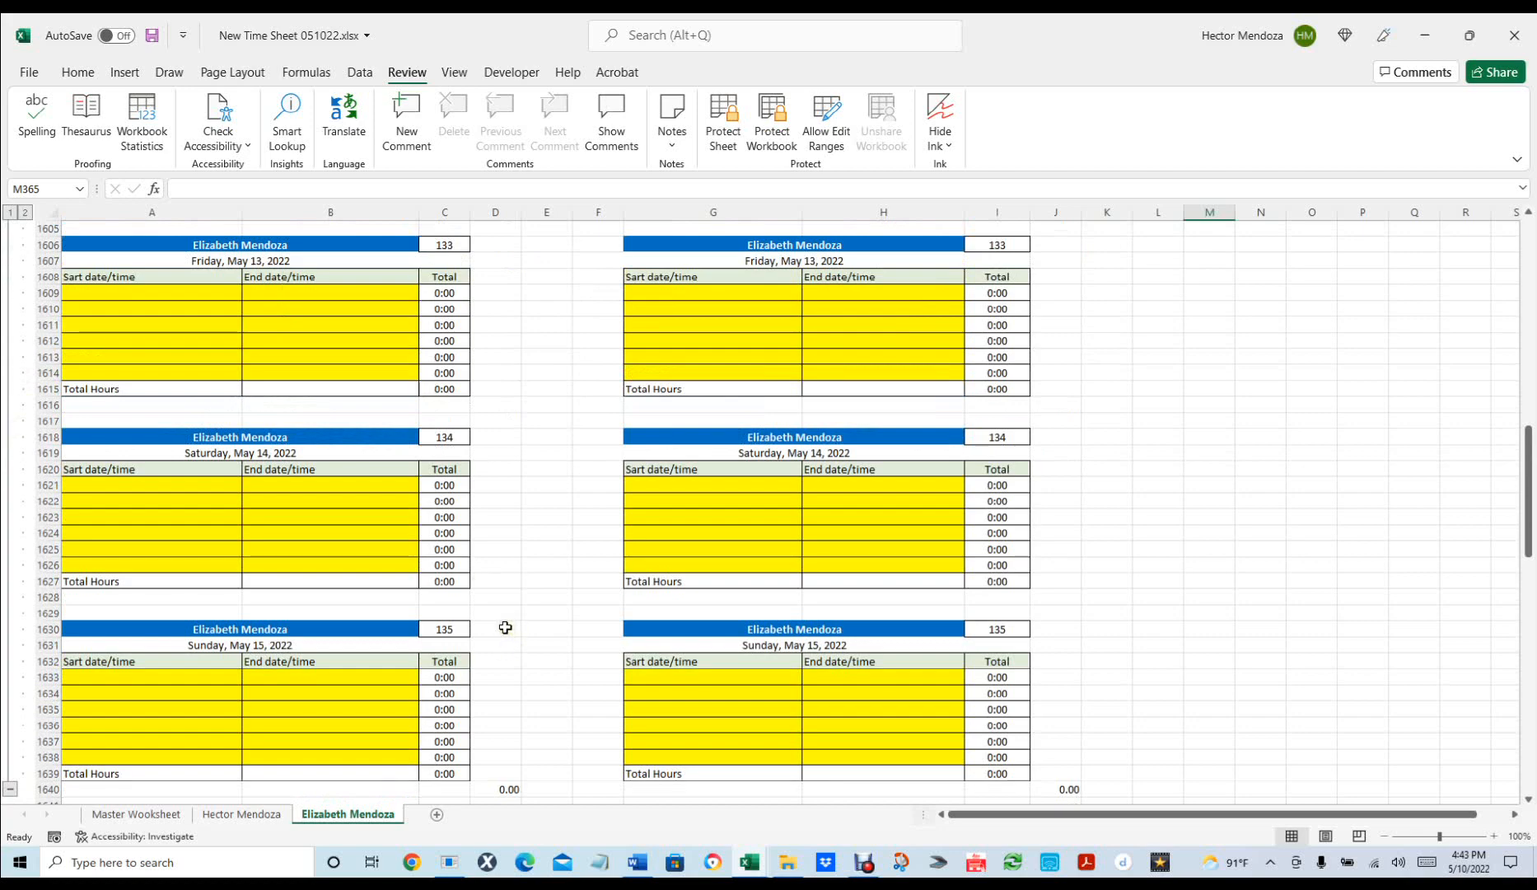
scroll(505, 629, up, 6)
scroll(506, 629, up, 16)
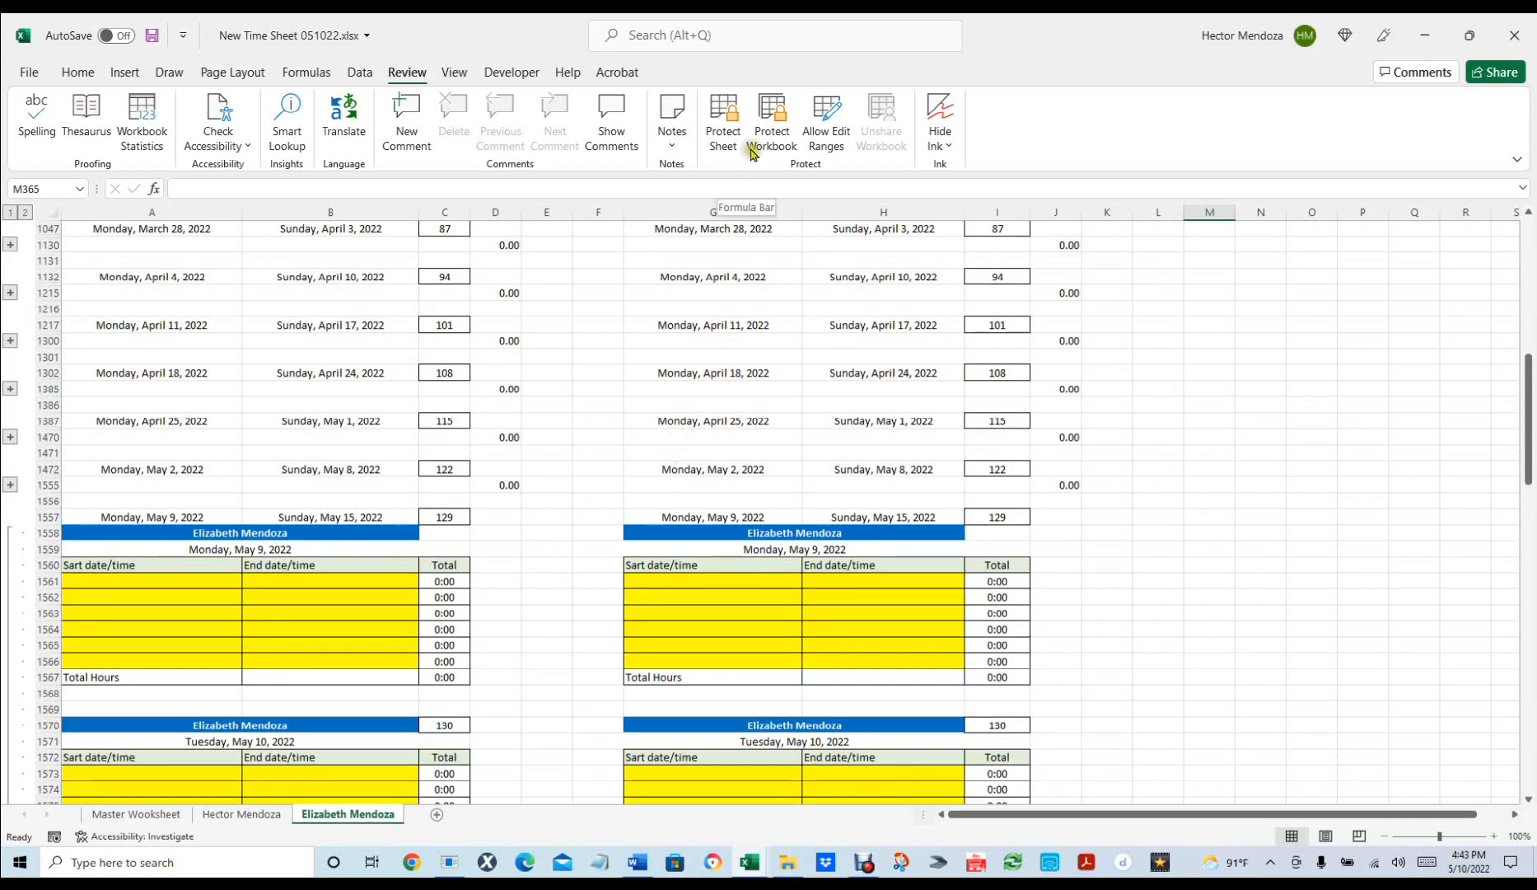
Protect the second employee's sheet with no password and the default options.
click(727, 118)
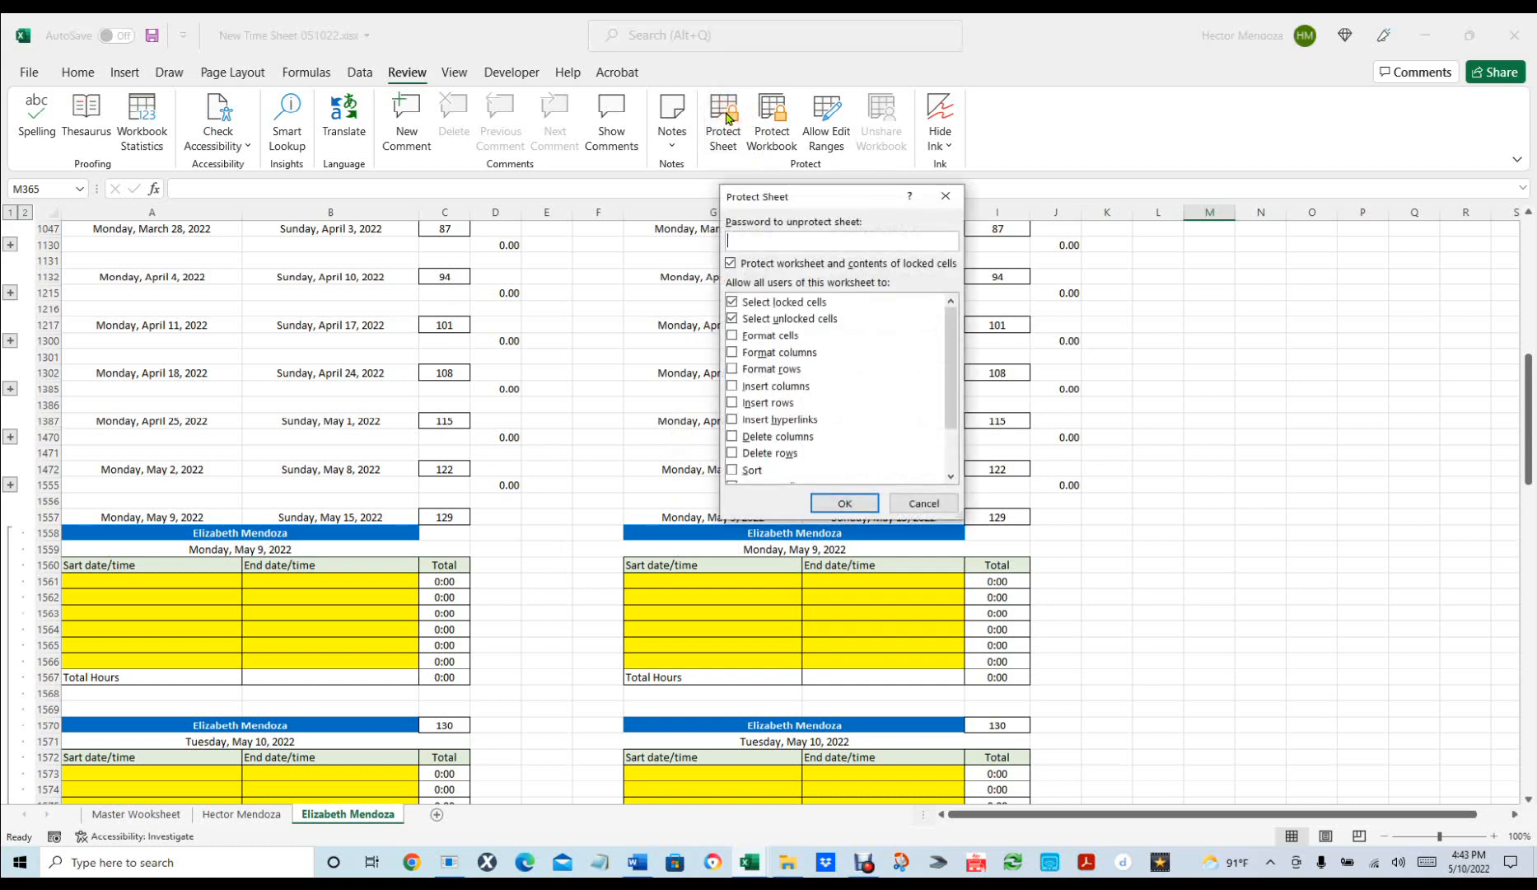
click(838, 504)
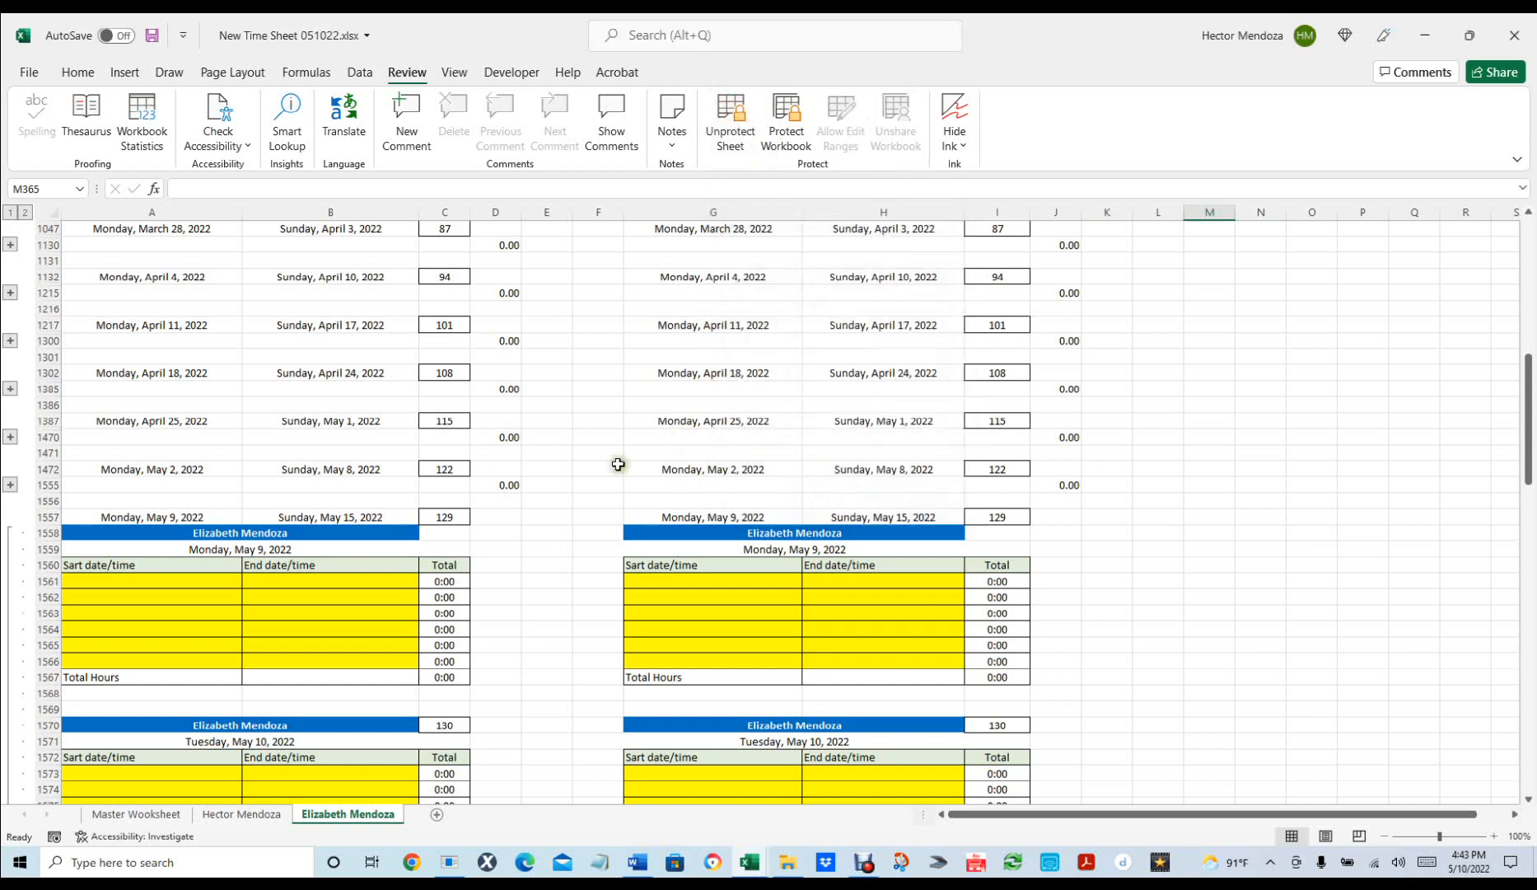
scroll(371, 485, down, 7)
scroll(364, 485, down, 17)
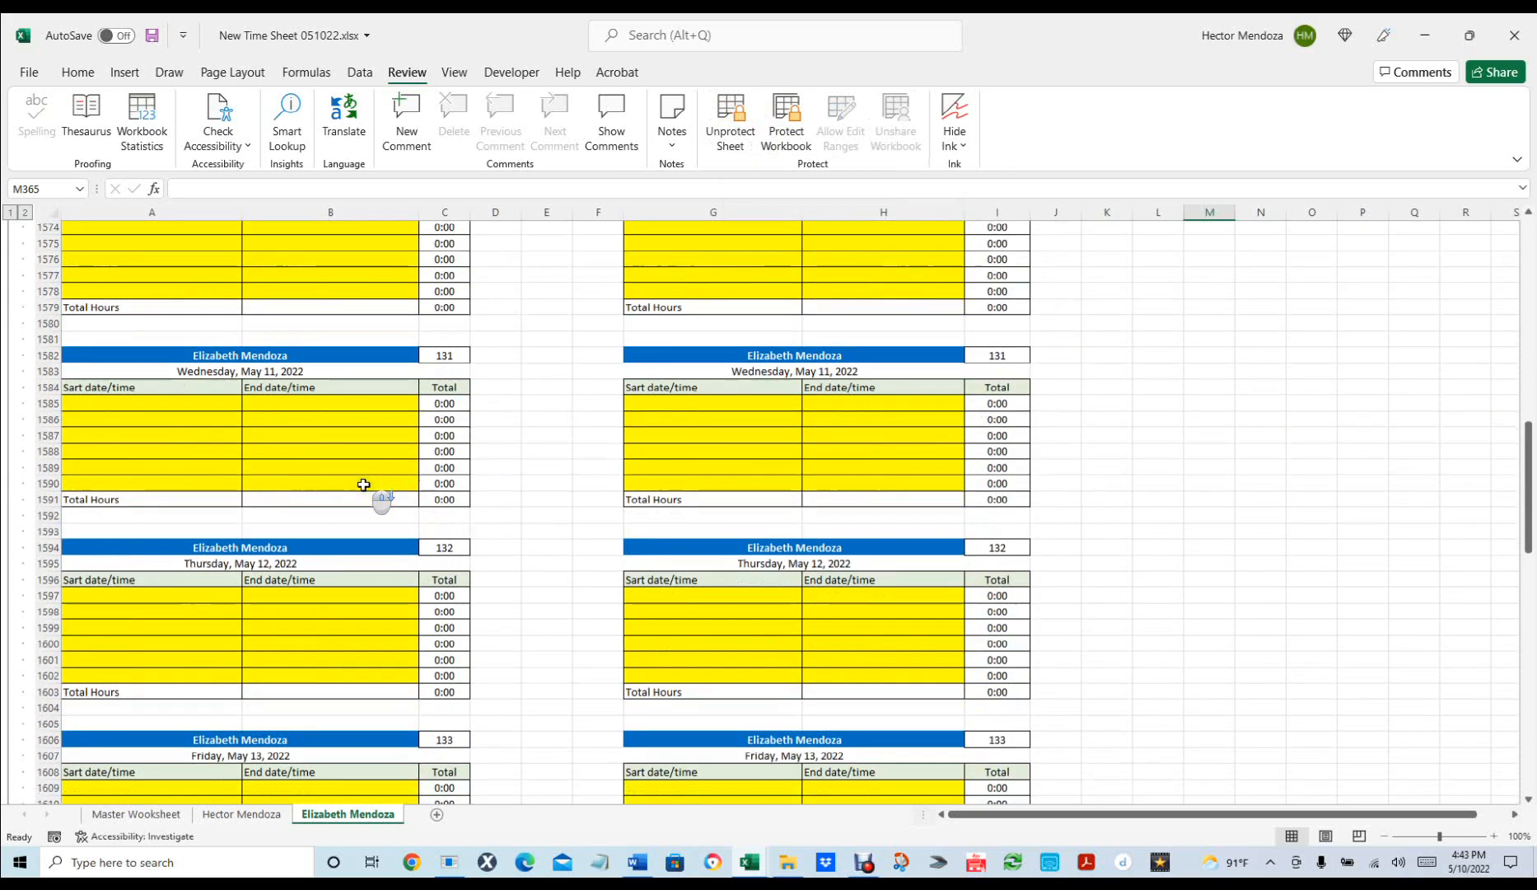
scroll(361, 485, down, 2)
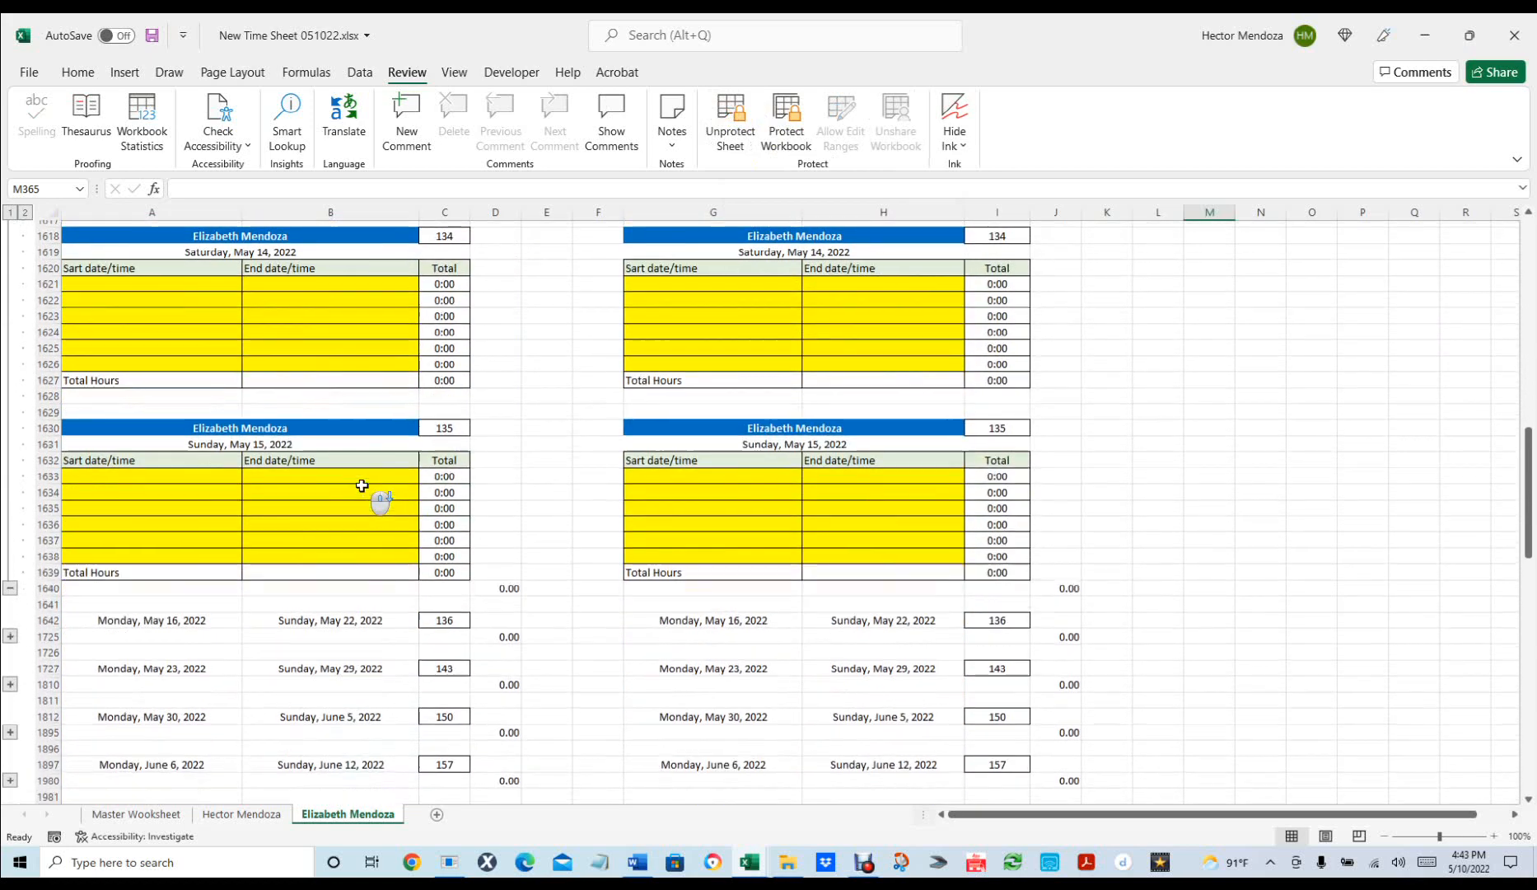
scroll(362, 485, up, 18)
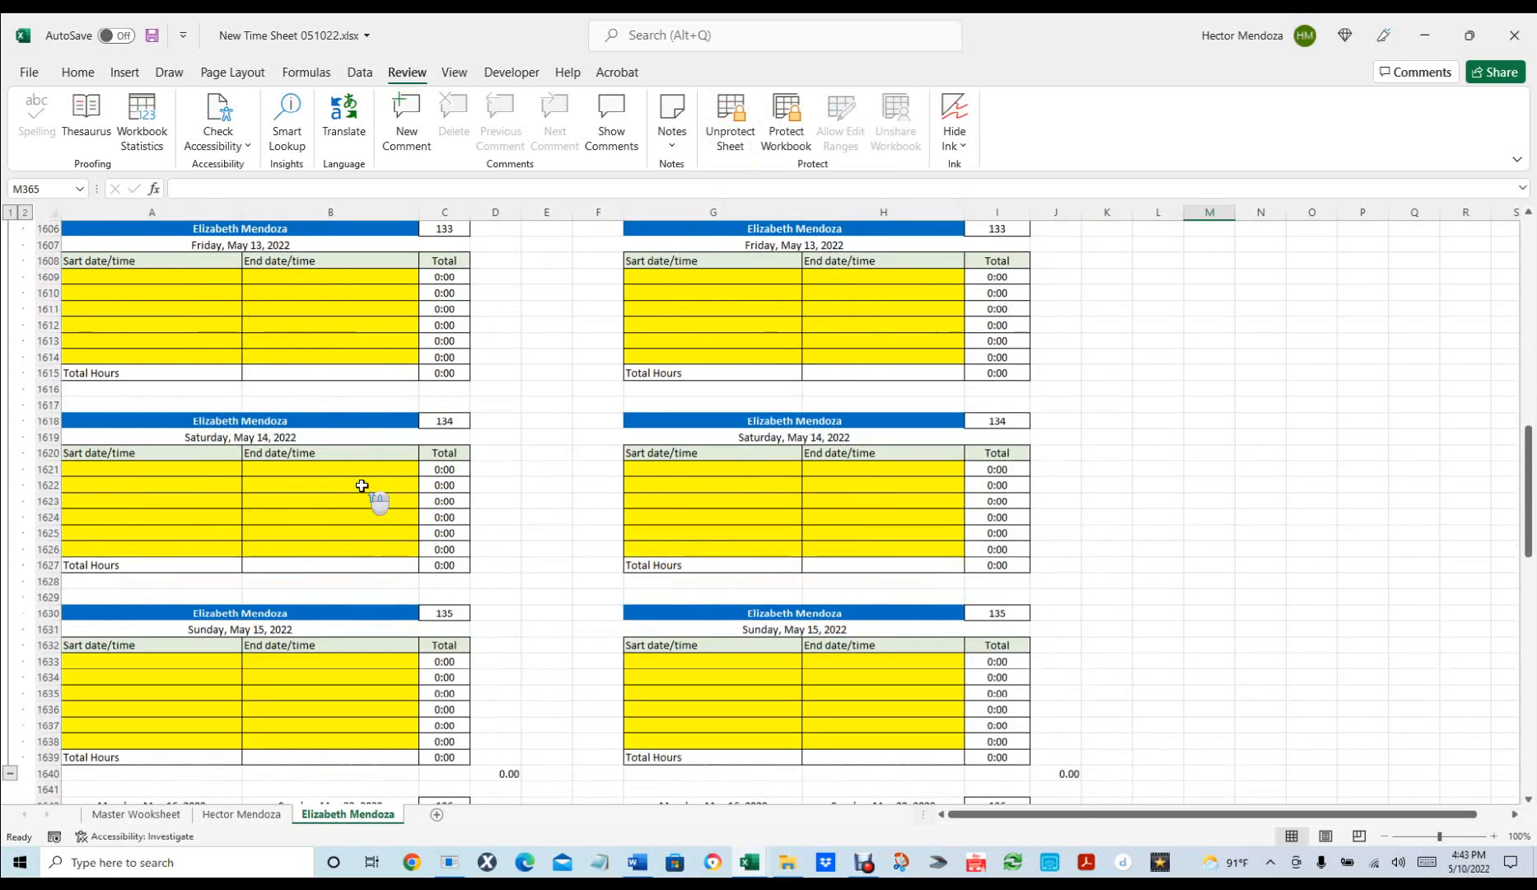
scroll(362, 485, up, 5)
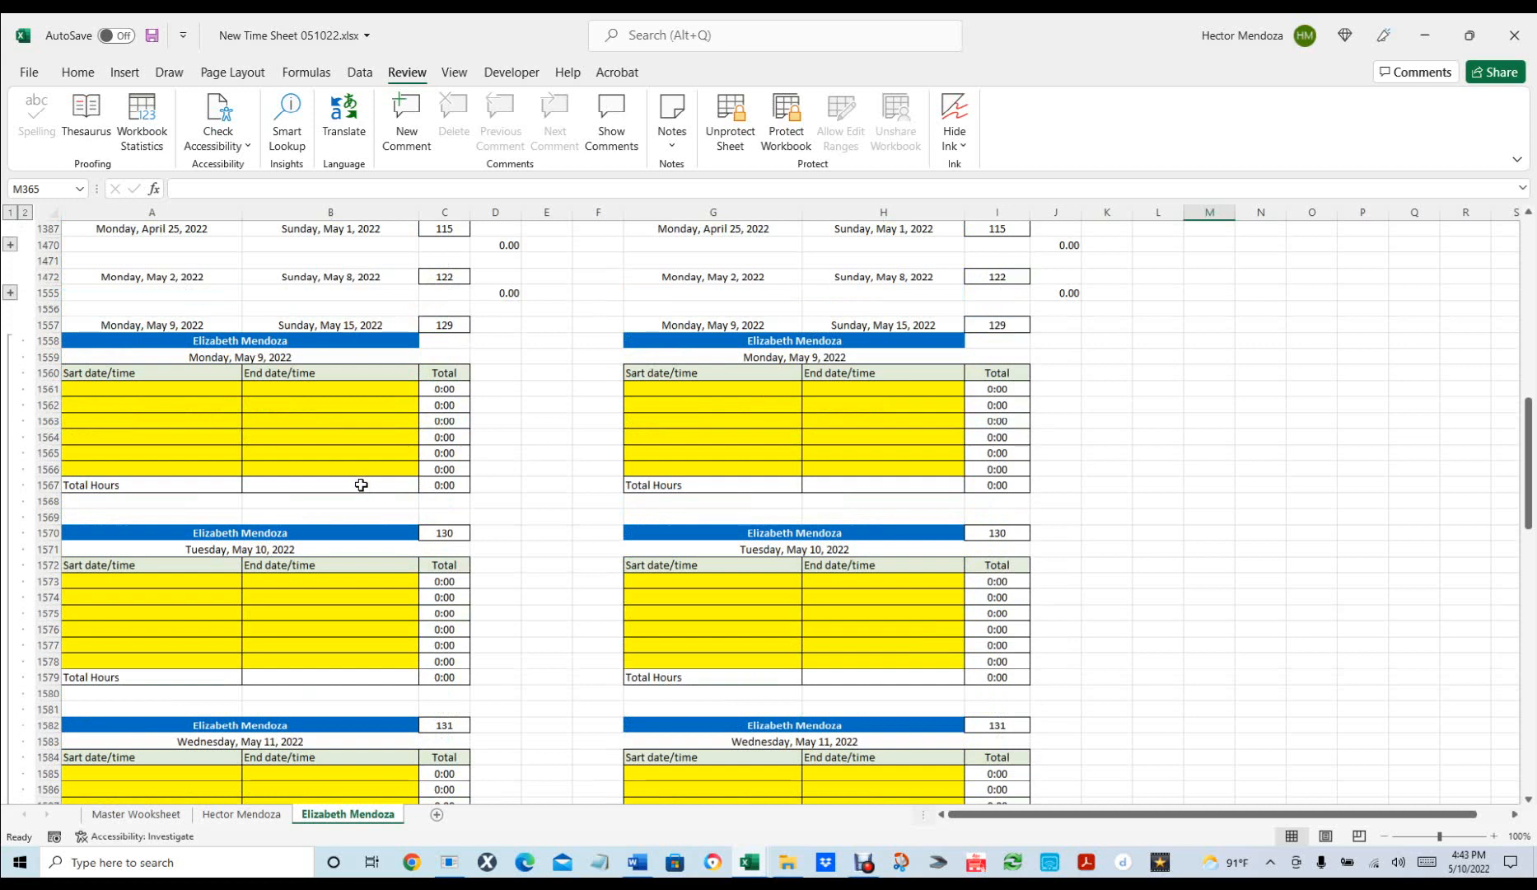
click(10, 293)
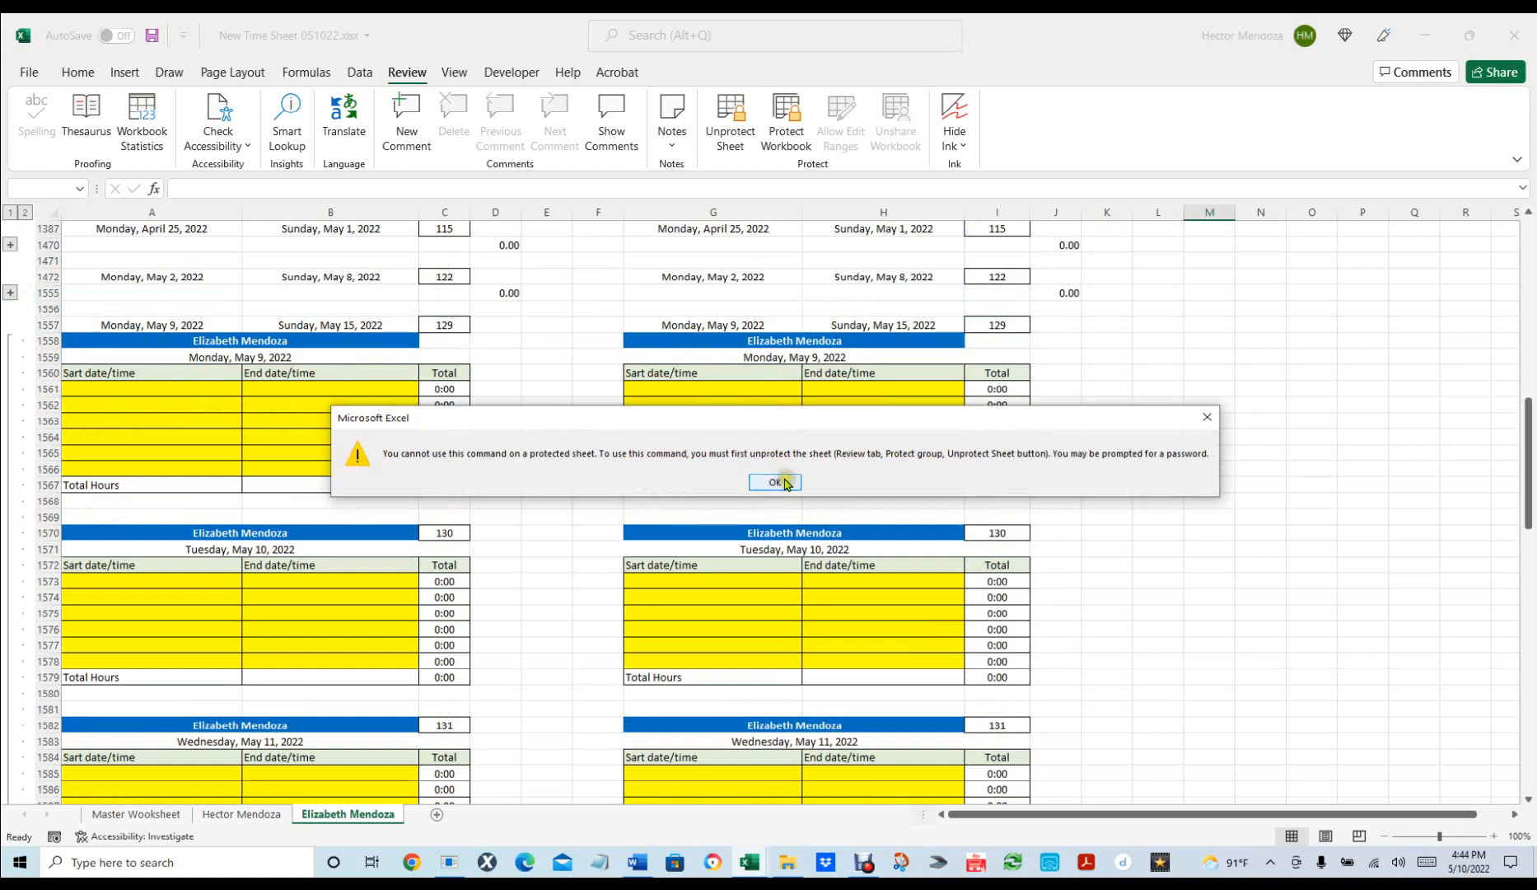
click(785, 484)
click(353, 276)
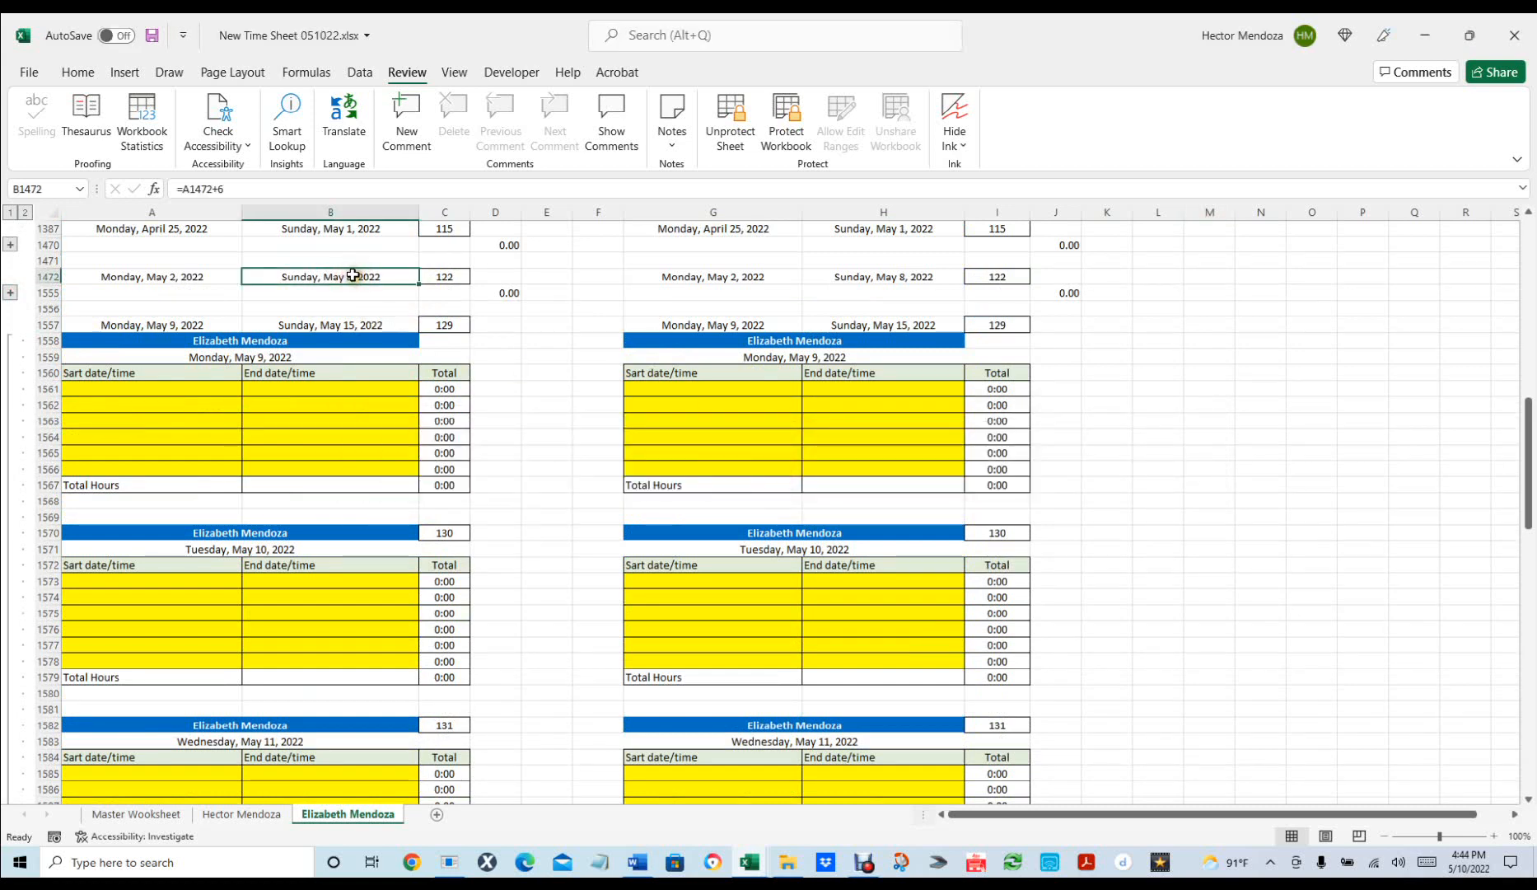
key(Down)
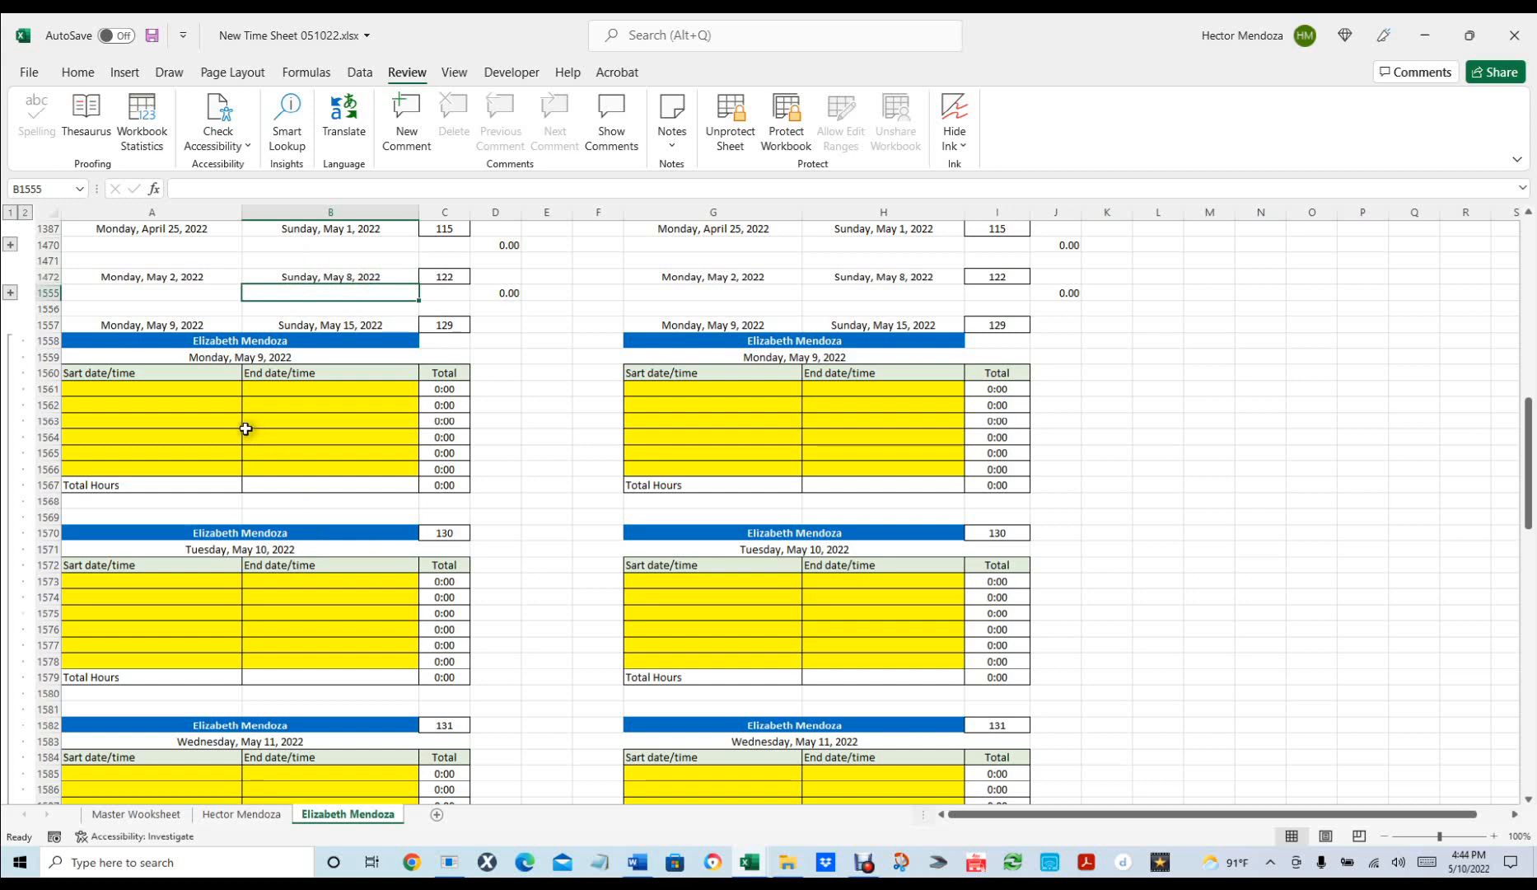
click(148, 386)
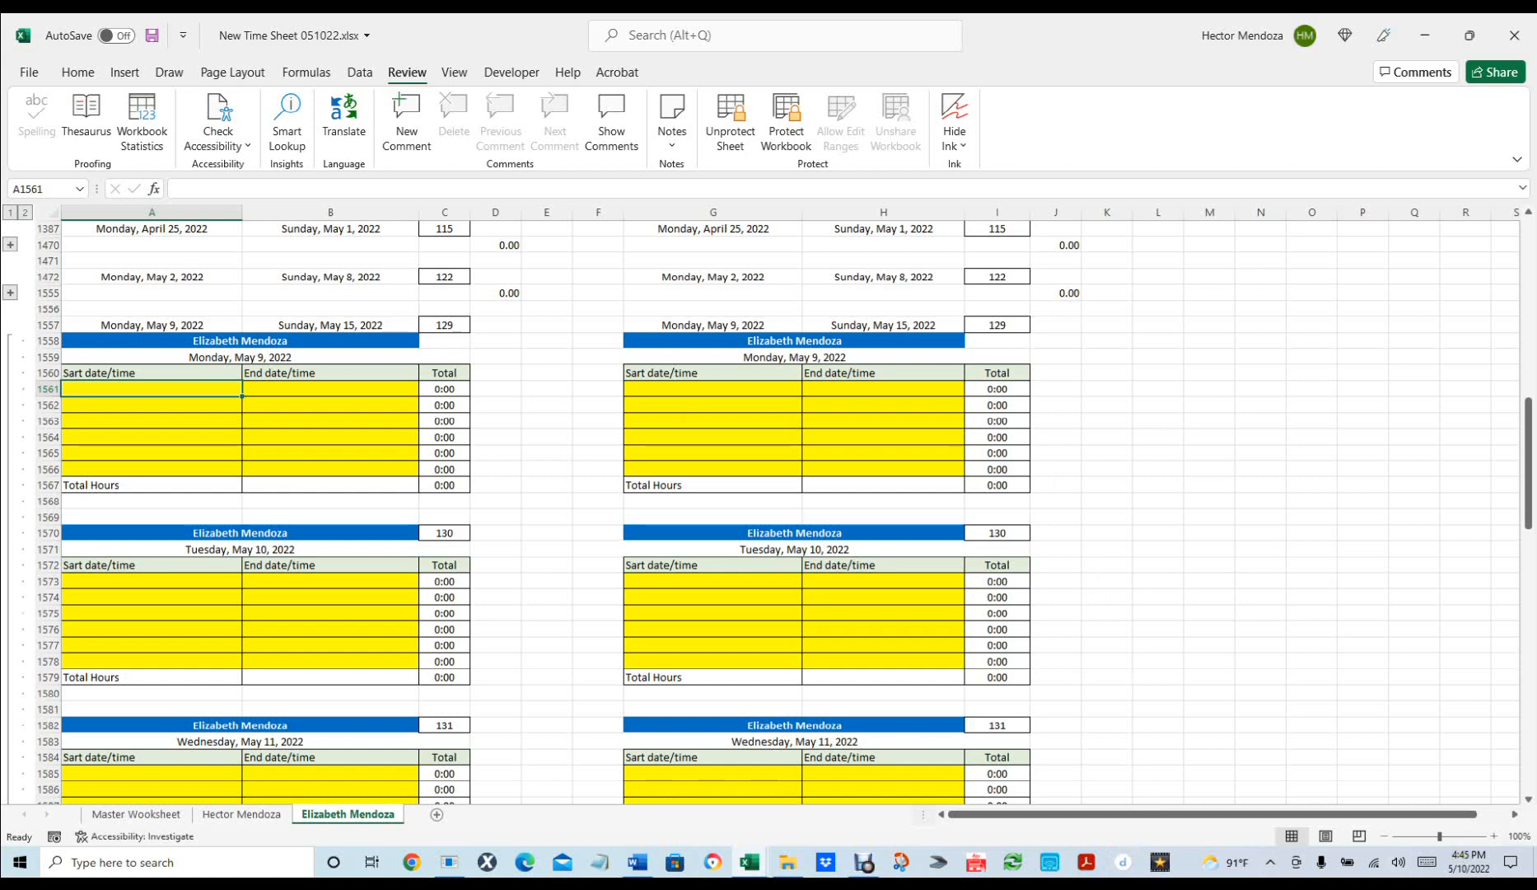
click(863, 862)
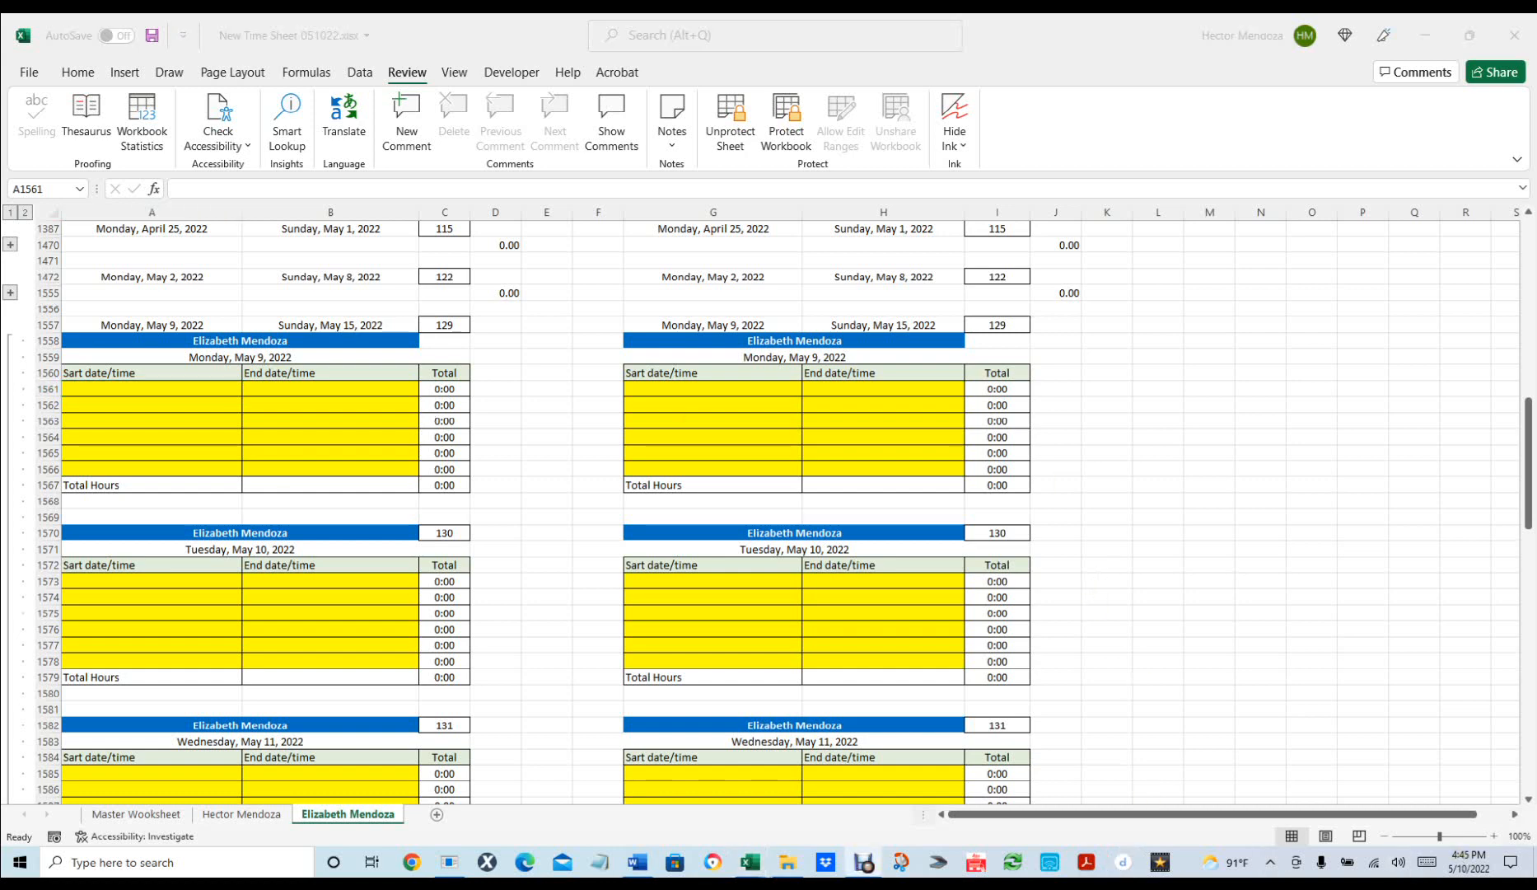